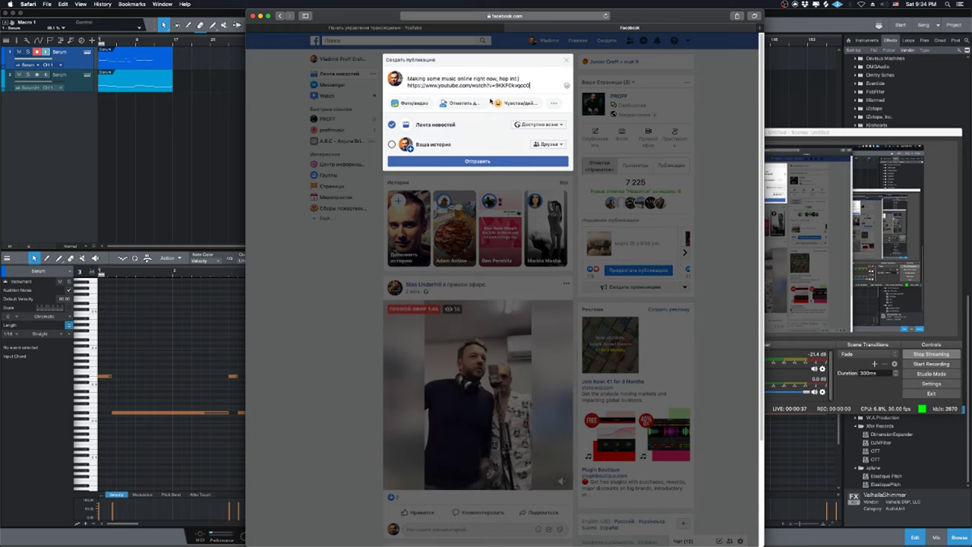
Publish the Facebook post with the stream link and load vk.com in a new tab.
left_click(478, 161)
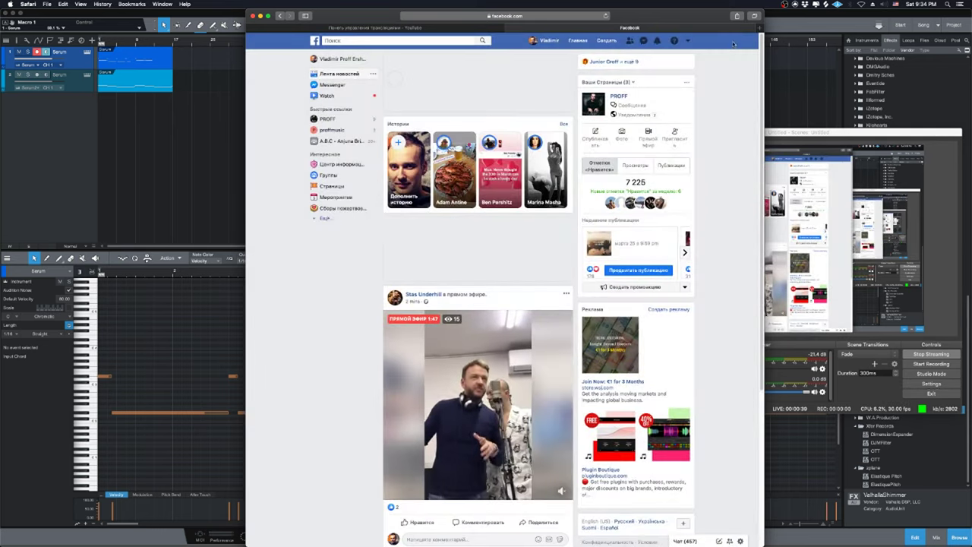
key("super+t")
left_click(636, 64)
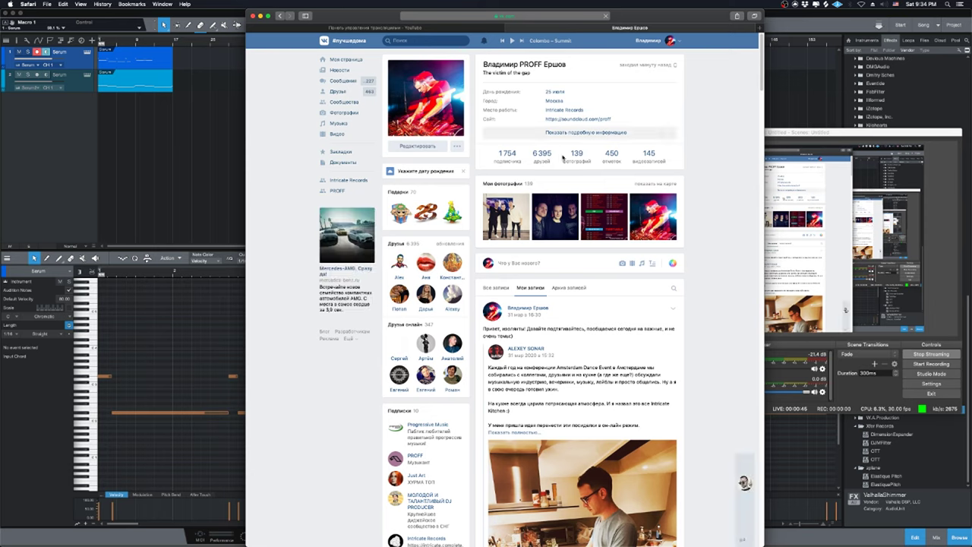
Post the YouTube stream link on the VK wall with the Russian line 'Пишу музыку, общаюсь чуть-чуть.'.
left_click(562, 258)
type("Making some music online right now, hop in!:) https://www.youtube.com/watch?v=9KKF0kvqoc0")
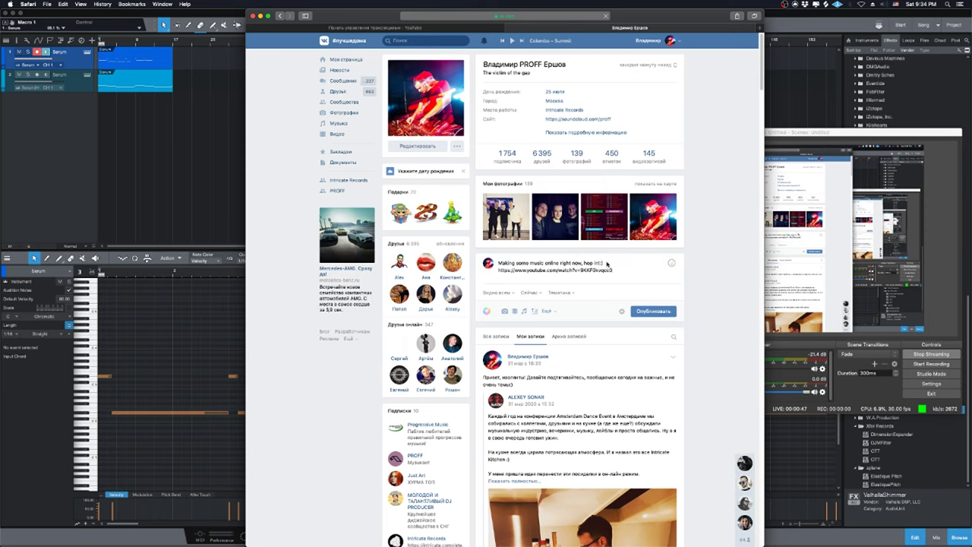
left_click_drag(606, 263, 497, 261)
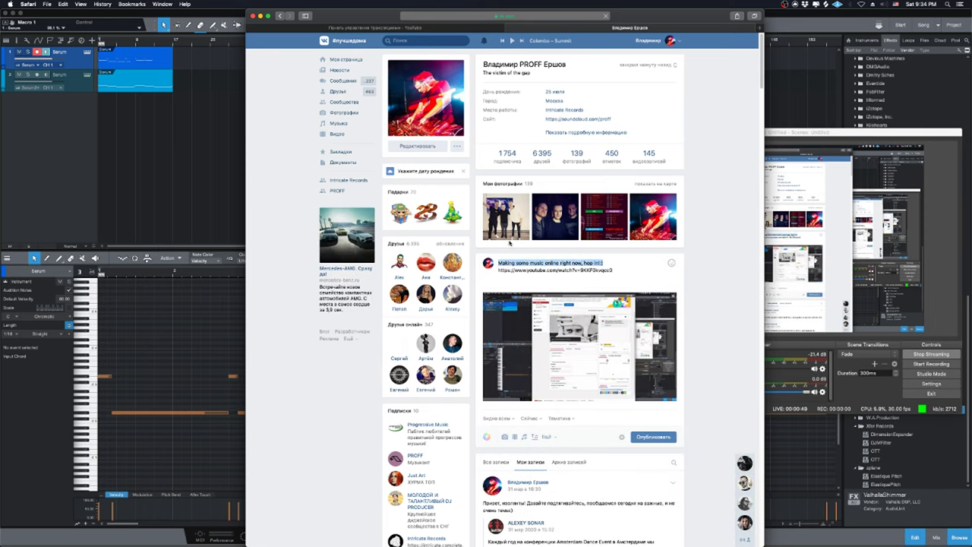
type("Пишу музыку")
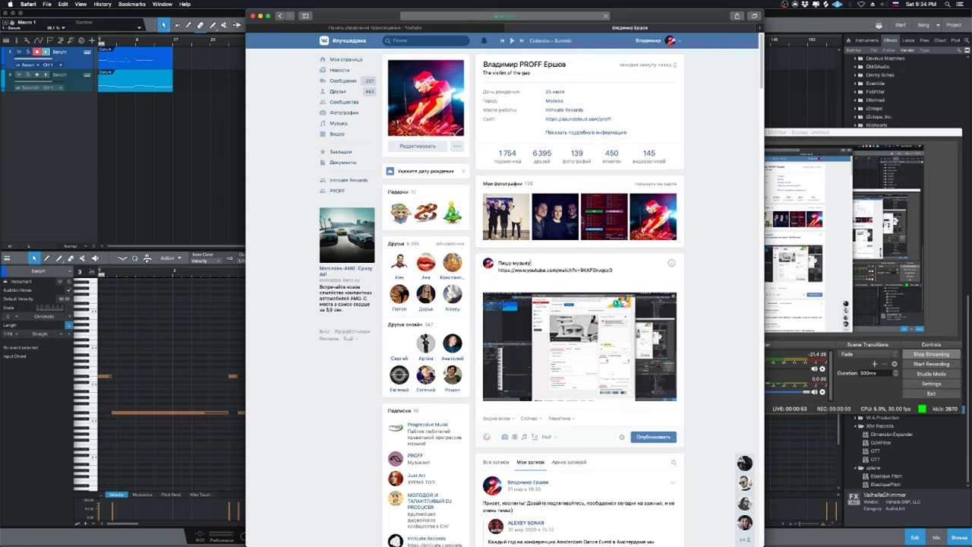
type(", от")
type("щаюс")
type("ь чуть-чуть,")
left_click(653, 437)
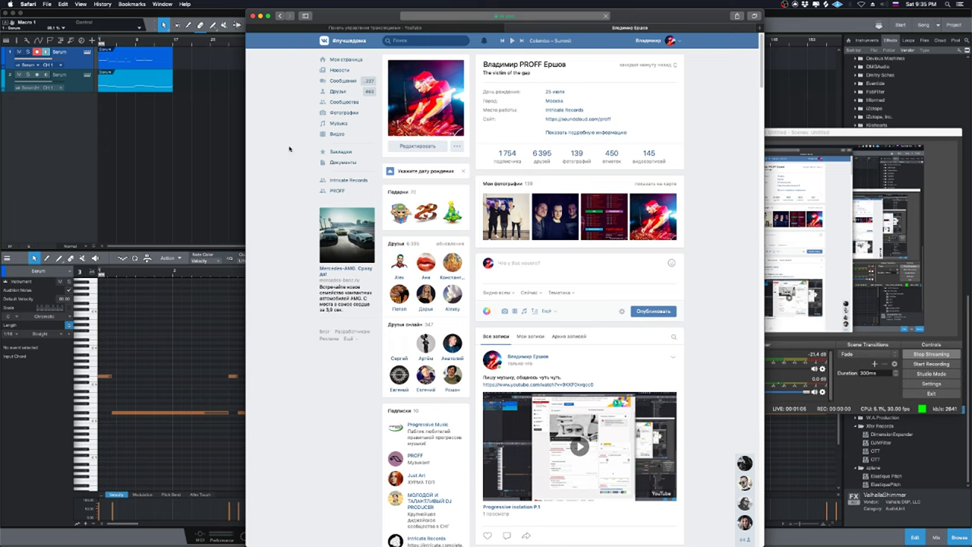
Close the VK tab, click into the live chat box, and reposition the Safari window.
left_click(509, 29)
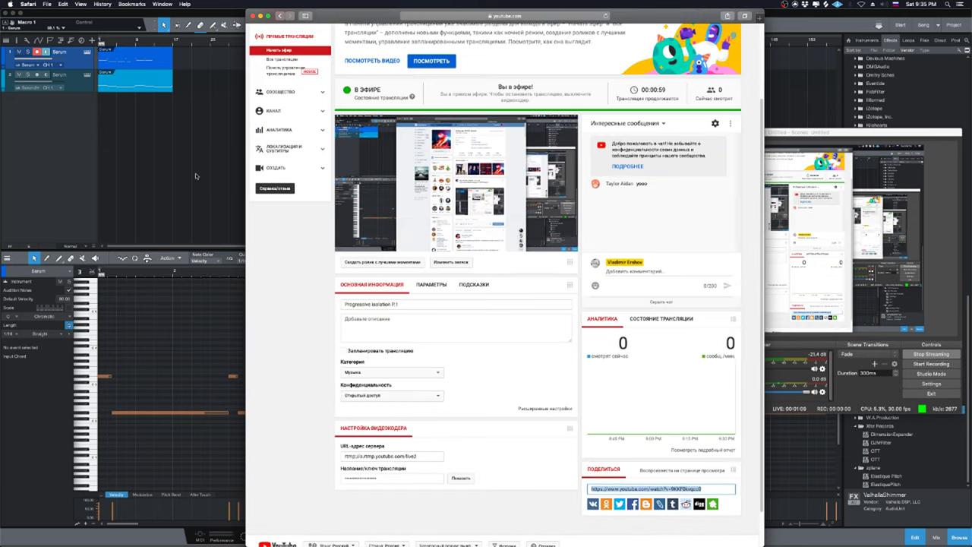
left_click(652, 270)
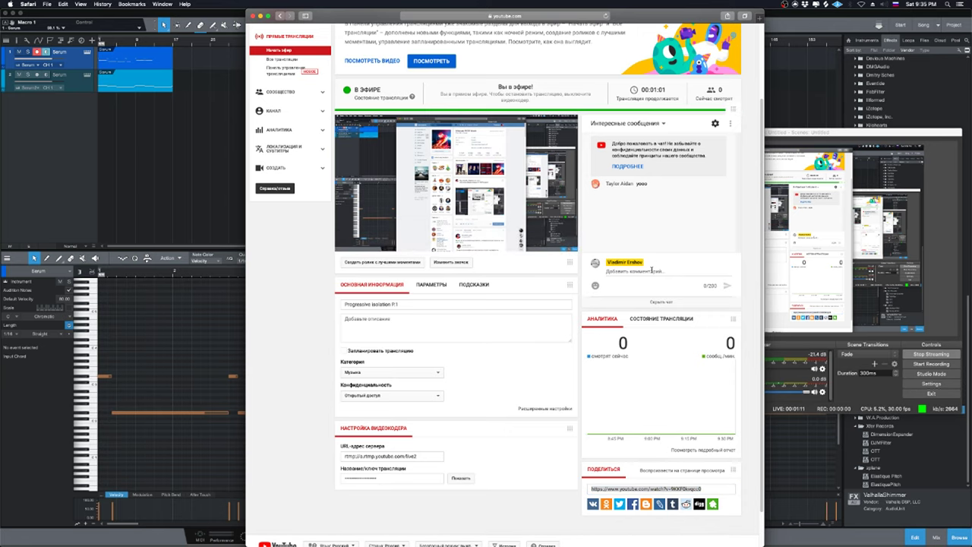
left_click(652, 271)
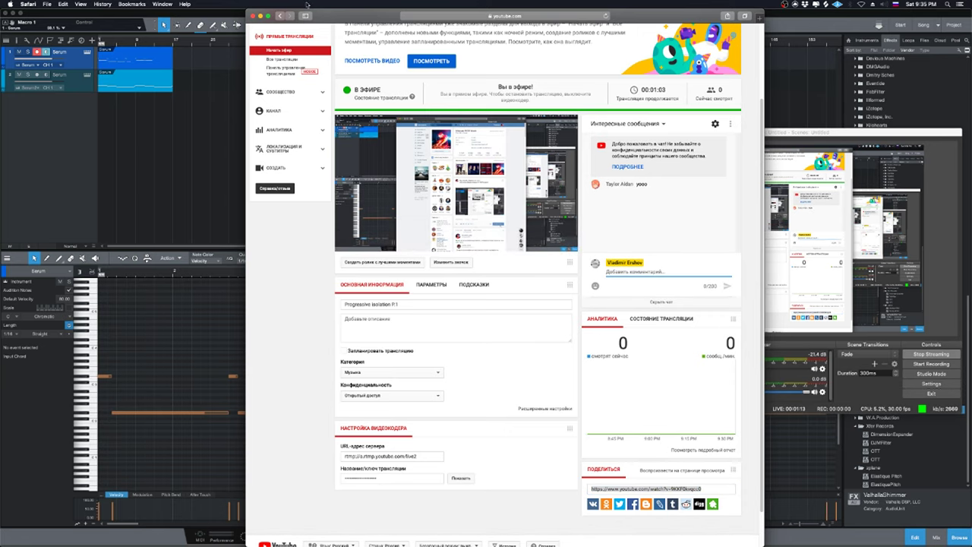
left_click_drag(339, 16, 330, 35)
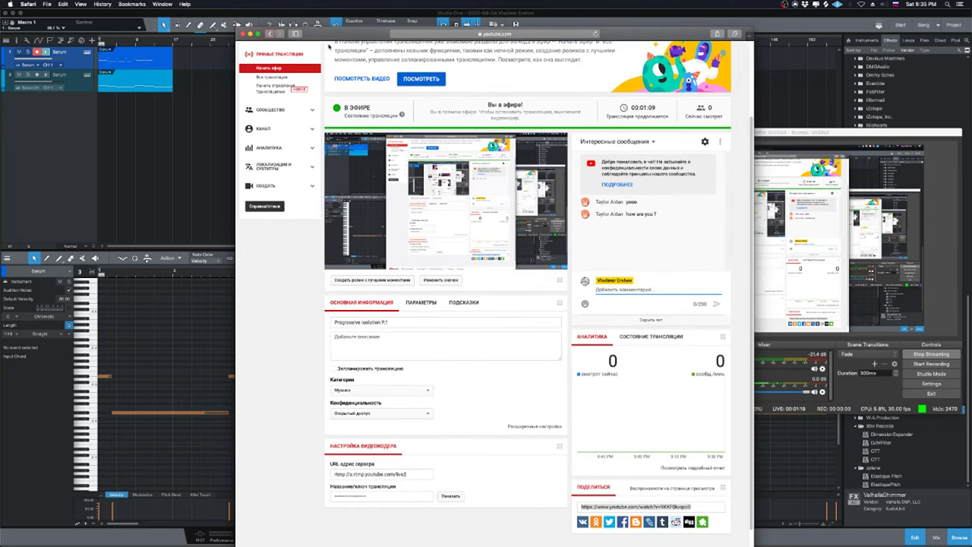
mouse_move(465, 135)
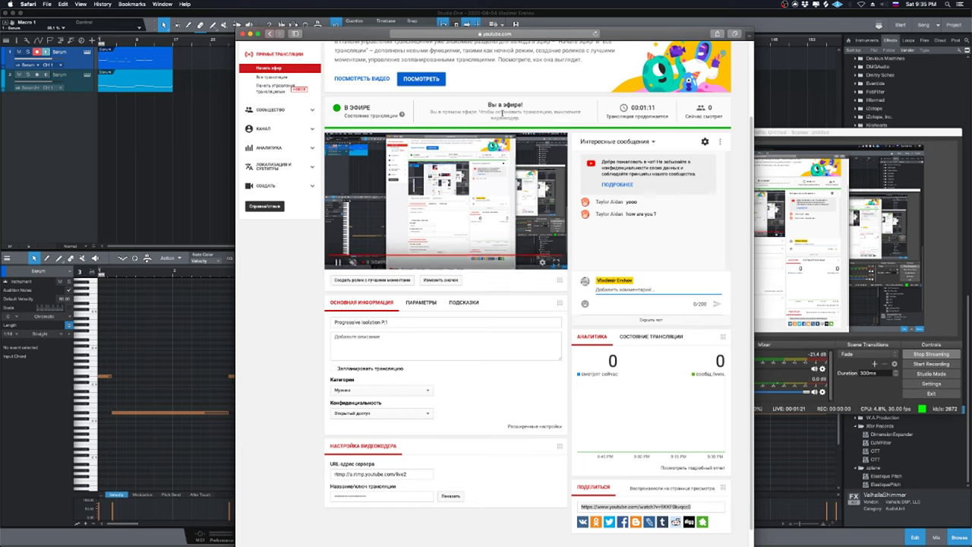
left_click_drag(634, 39, 643, 29)
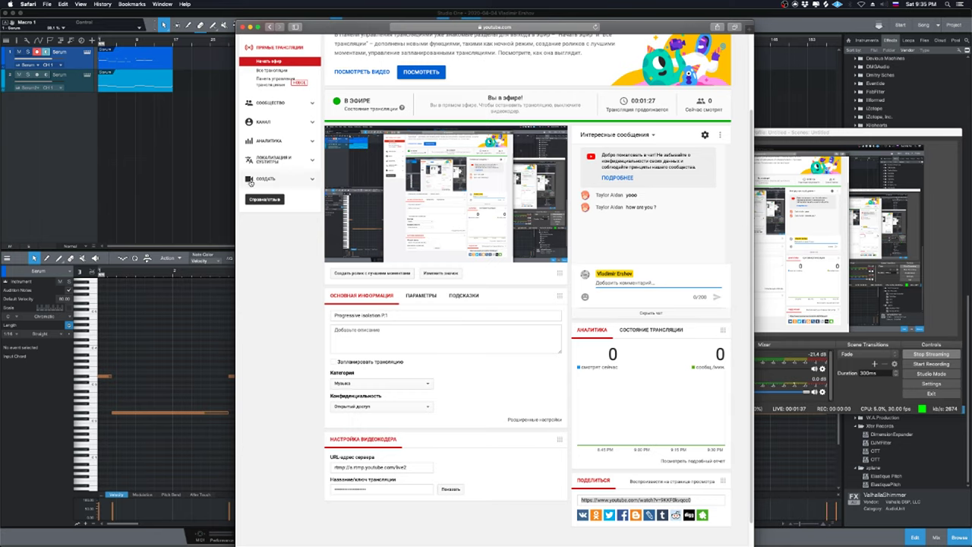
Play the Serum melody in Studio One, then bring the YouTube live dashboard back.
left_click(64, 197)
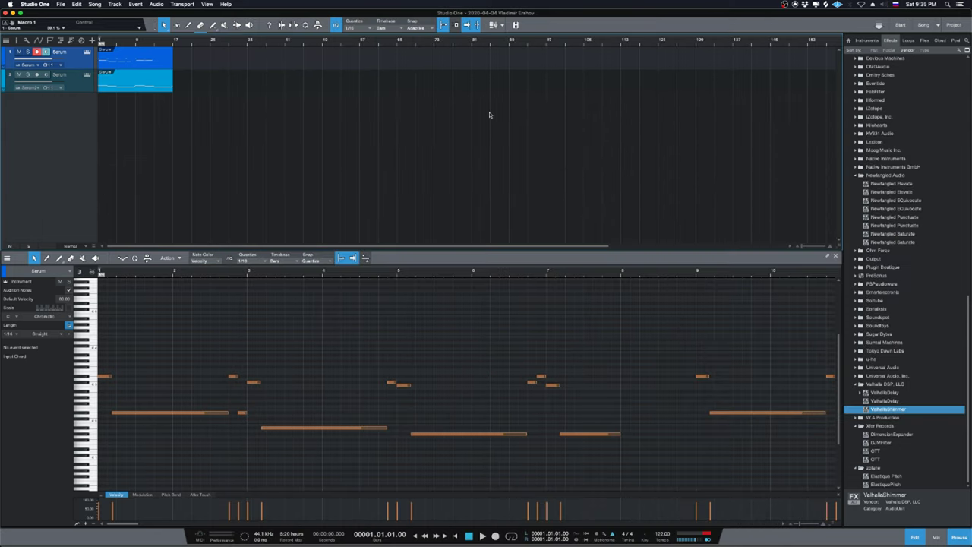
mouse_move(379, 544)
key("space")
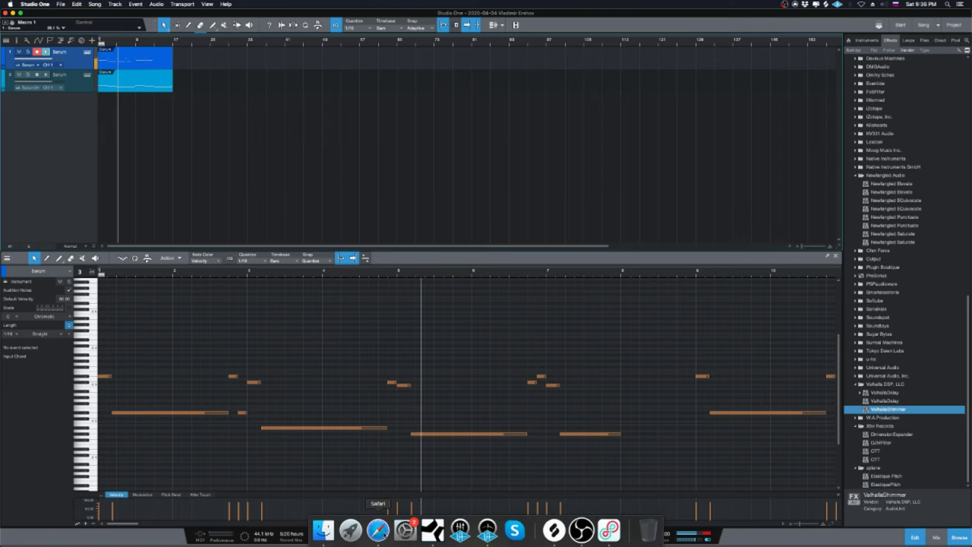
left_click(379, 531)
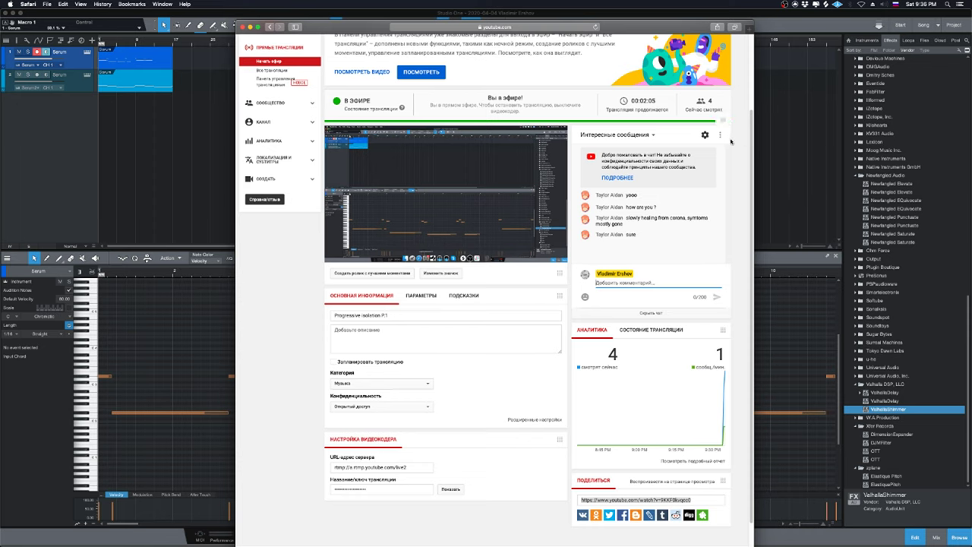
Scroll through the live chat and viewers, click the stream title, then return to Studio One.
scroll(749, 95, "up", 3)
scroll(750, 95, "down", 1)
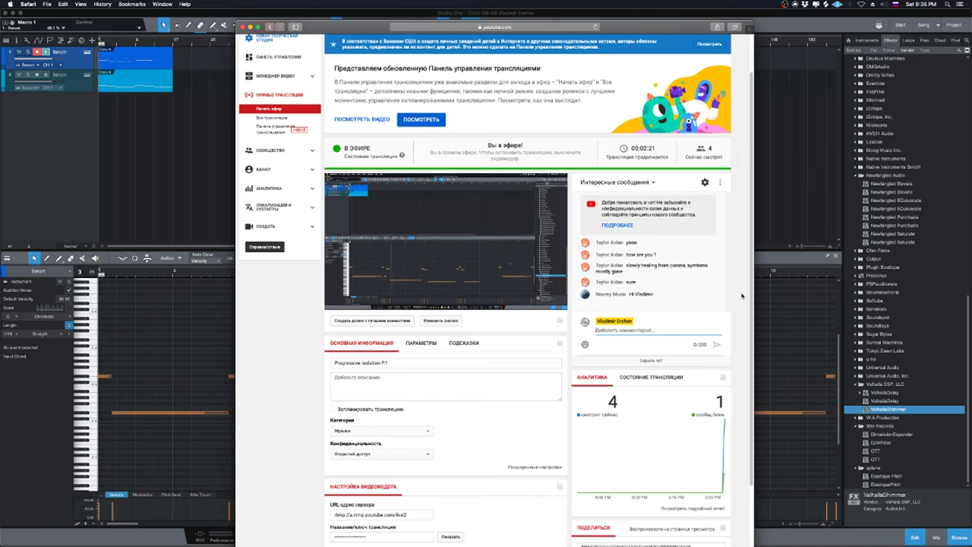
scroll(738, 298, "down", 2)
scroll(739, 298, "up", 1)
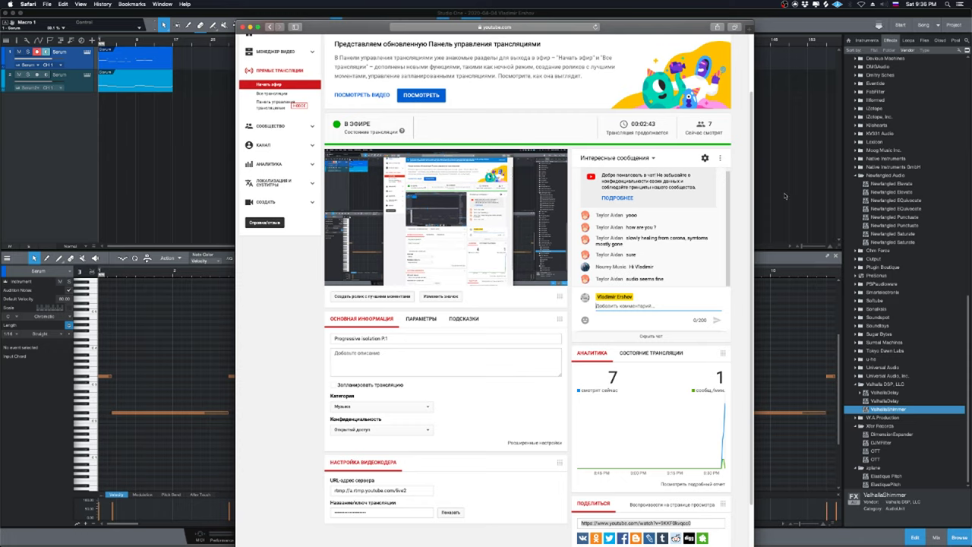
left_click(402, 339)
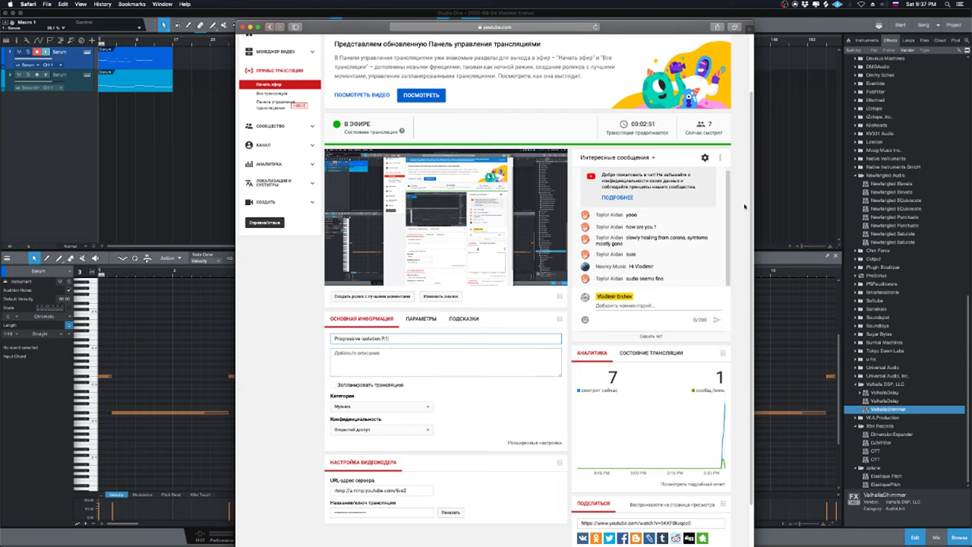
left_click(807, 202)
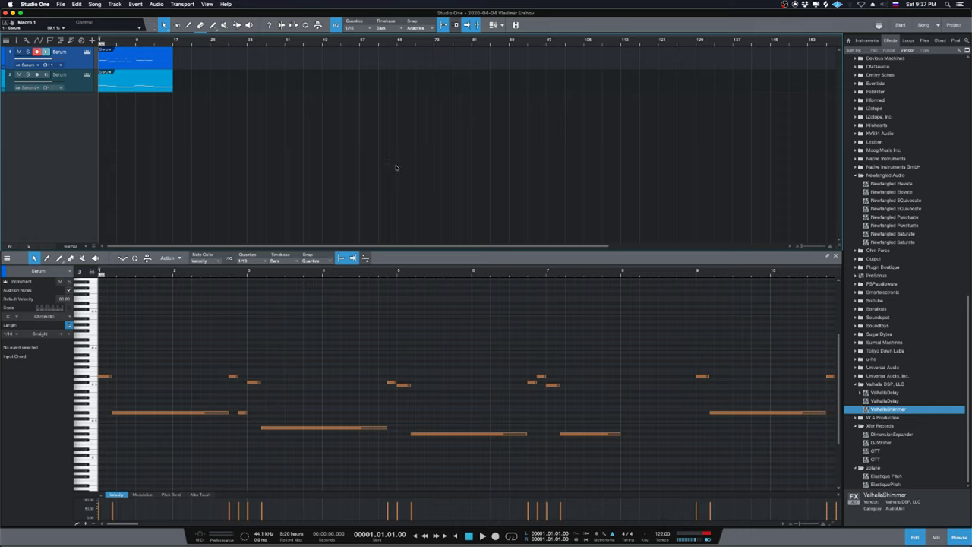
Collapse the Newfangled Audio vendor folder in the Effects browser.
left_click(887, 175)
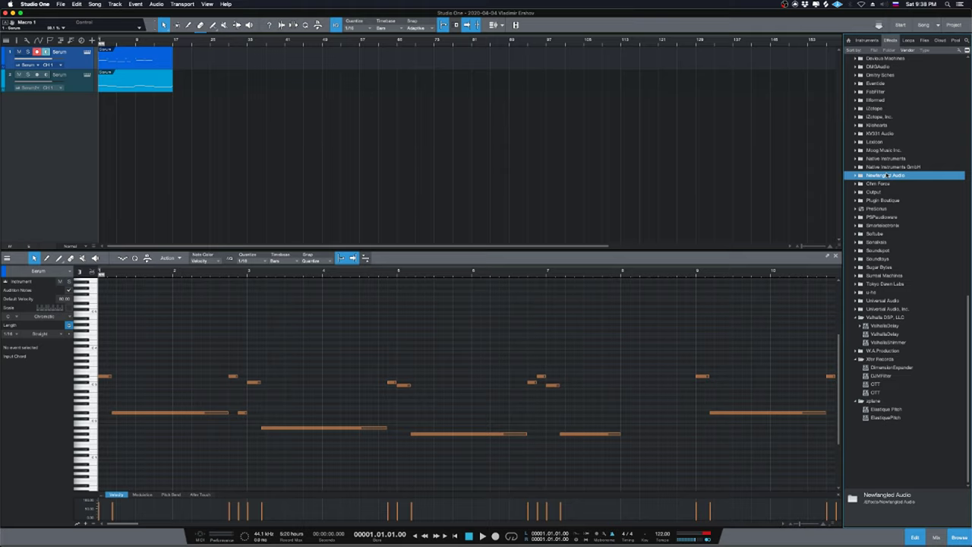
Show the mix console and try dragging Subsequent 37 Editor from the Moog Music folder into the mixer.
left_click(936, 537)
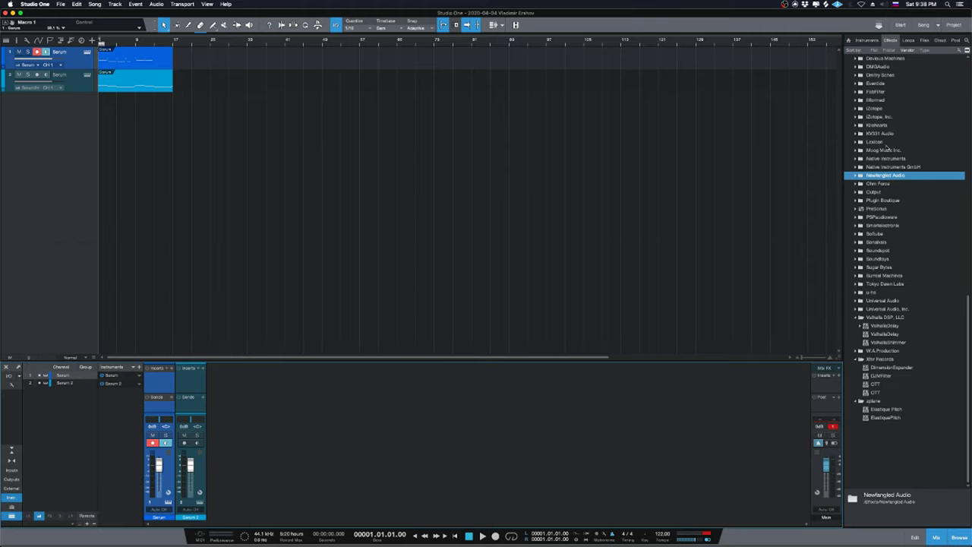
double_click(884, 151)
left_click(863, 203)
left_click_drag(863, 203, 134, 444)
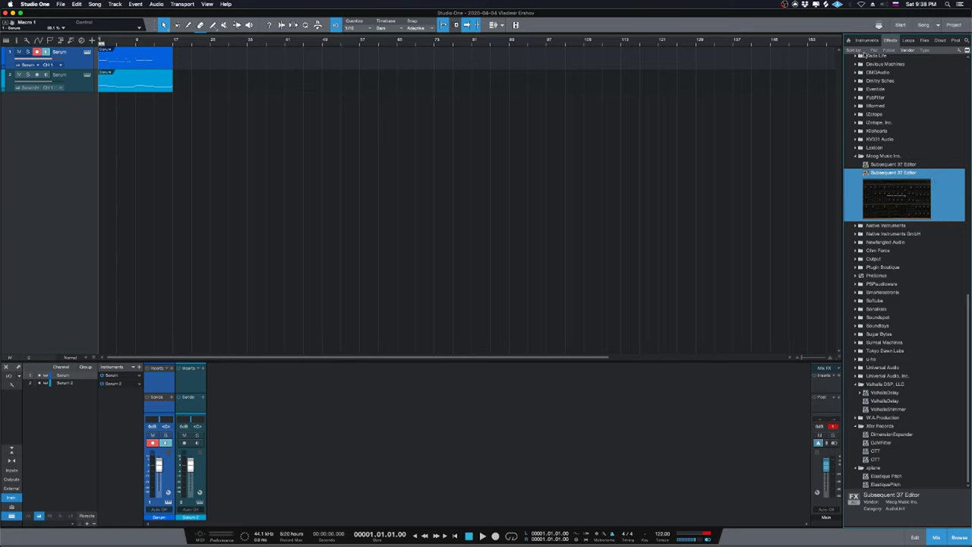
Add Subsequent 37 Editor-VI from the Instruments list's Moog Music Inc. folder as a new track.
left_click(867, 39)
scroll(878, 346, "up", 5)
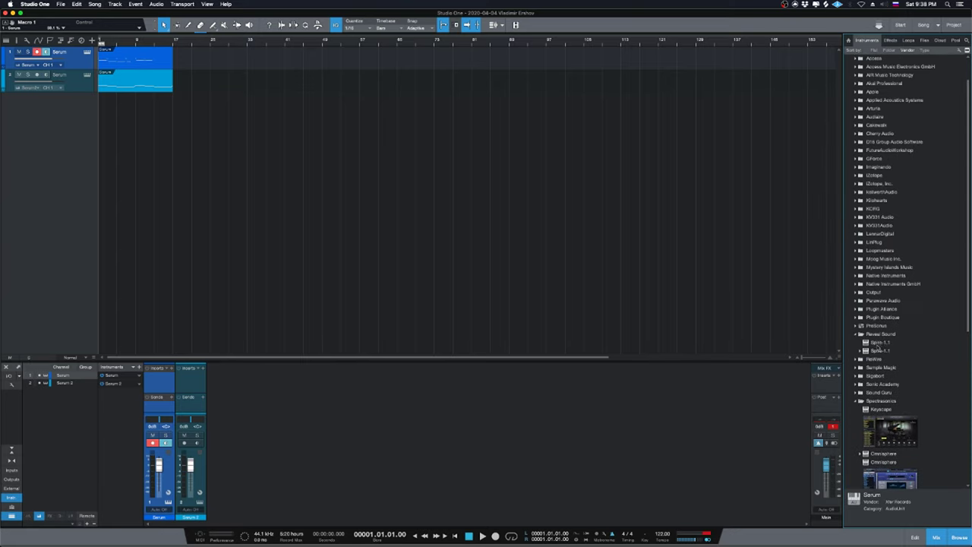
scroll(879, 346, "up", 2)
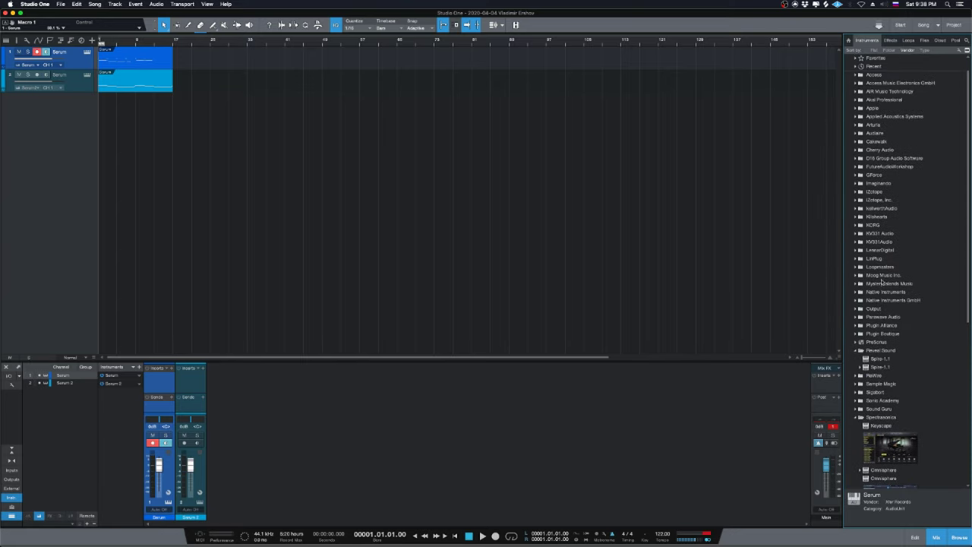
left_click(881, 276)
left_click_drag(892, 283, 471, 177)
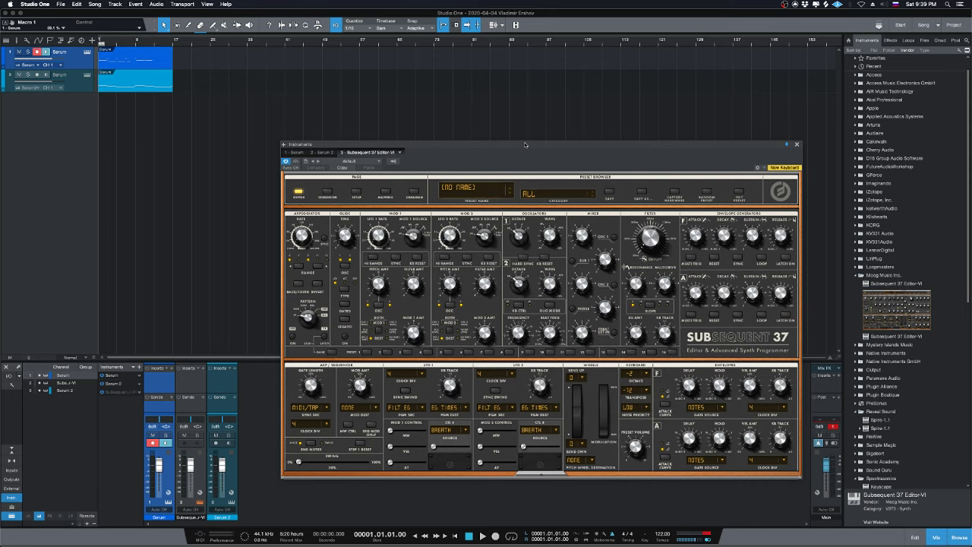
Bring YouTube Studio forward and scroll the live chat to its latest message.
mouse_move(462, 540)
left_click(377, 537)
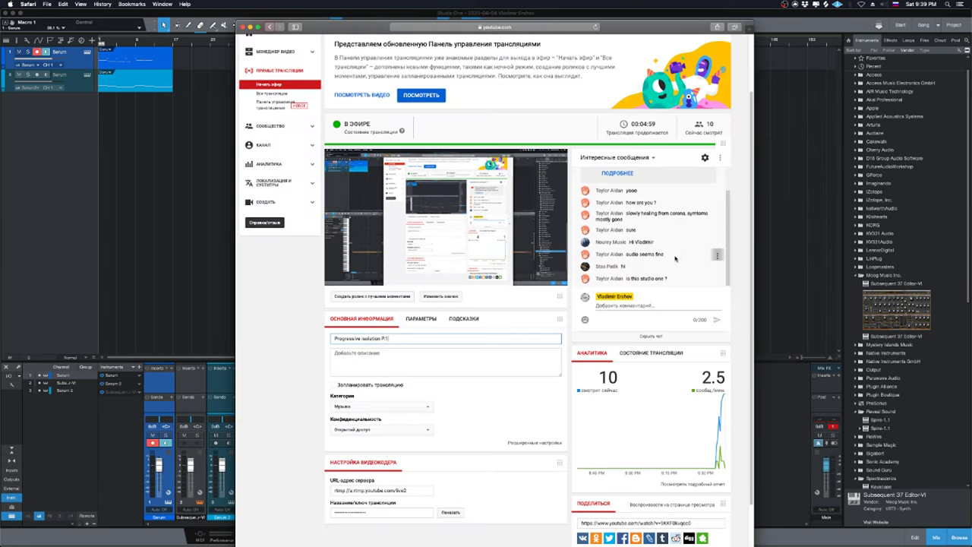
scroll(679, 246, "up", 2)
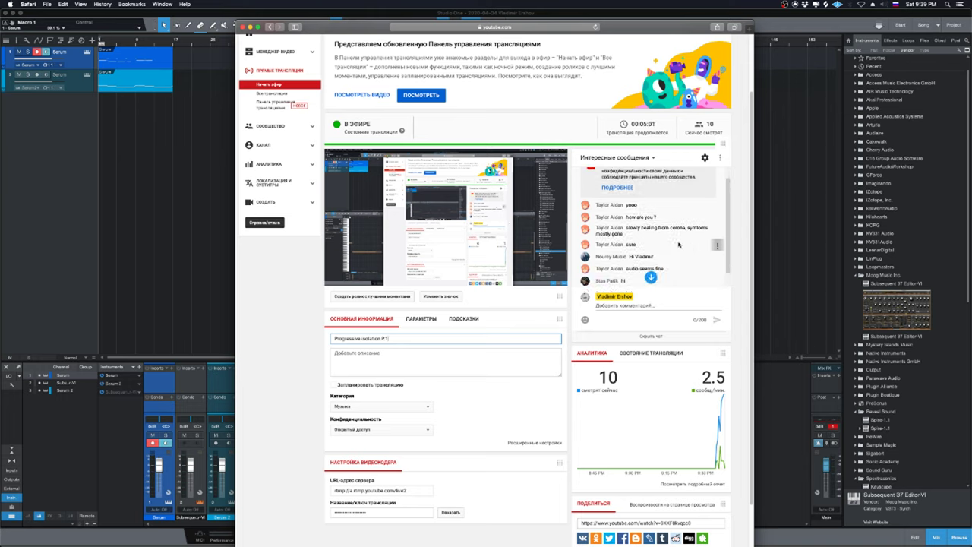
scroll(679, 244, "down", 2)
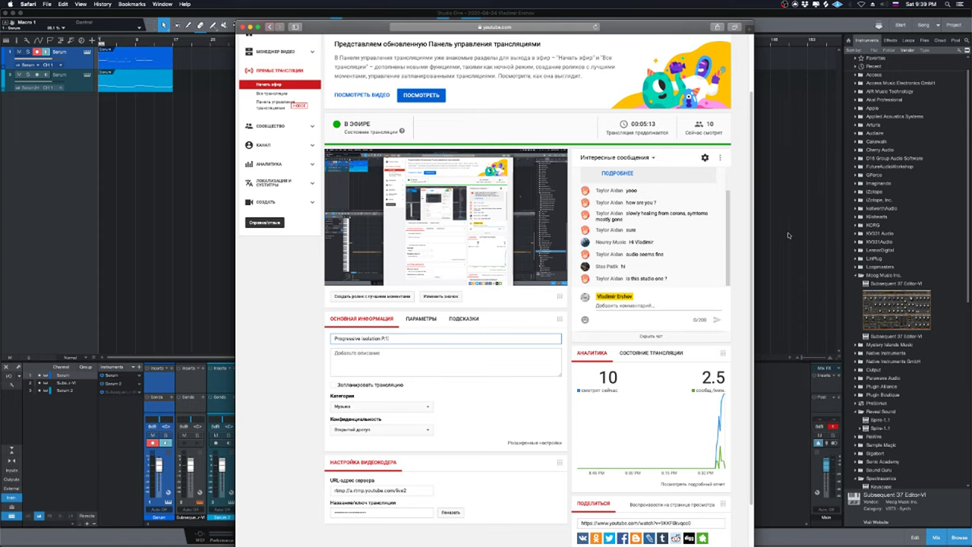
Reposition the Subsequent 37 editor window, then close it.
left_click(789, 236)
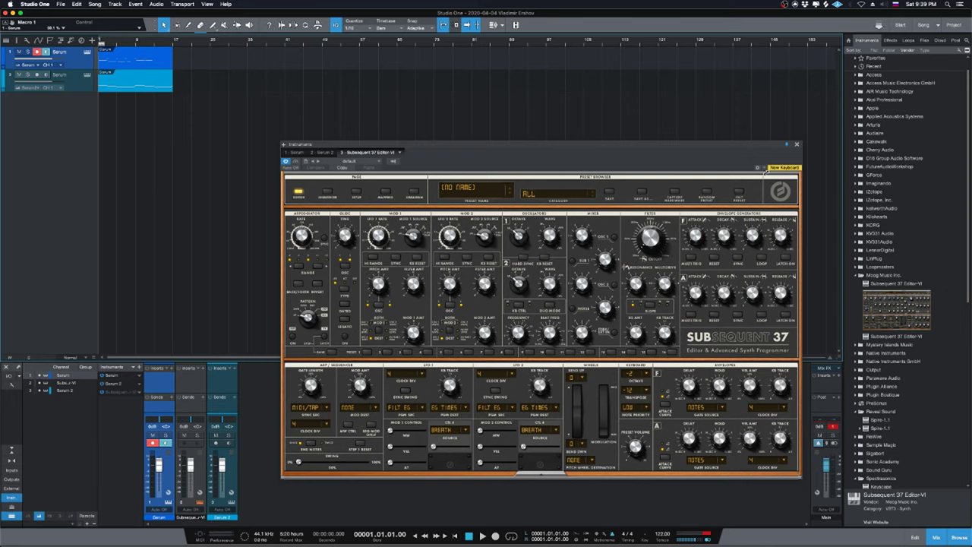
left_click_drag(753, 148, 778, 78)
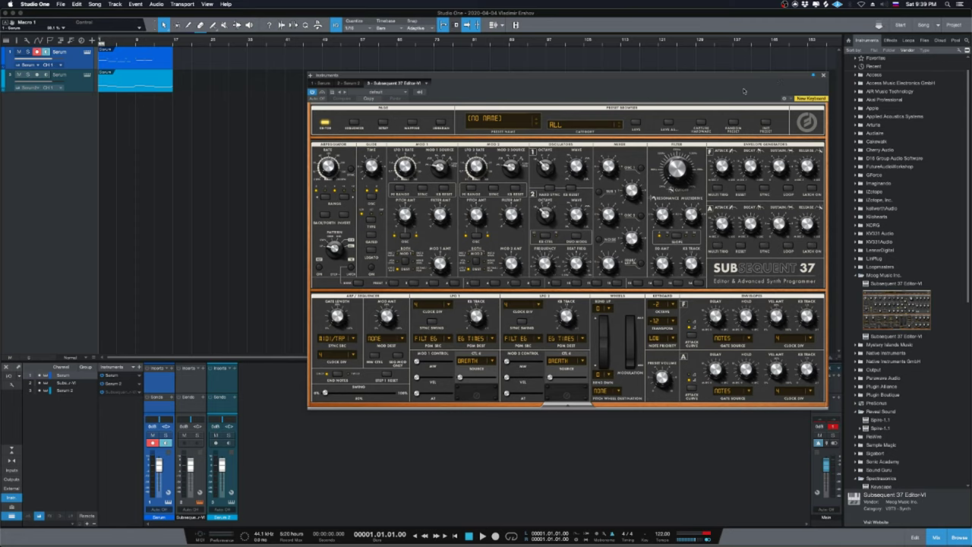
left_click_drag(695, 94, 670, 183)
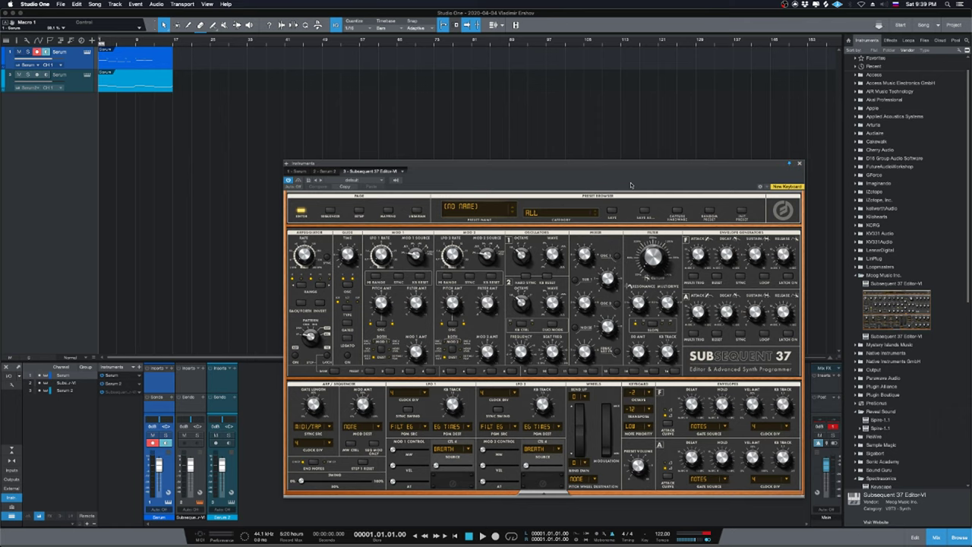
left_click_drag(630, 184, 625, 190)
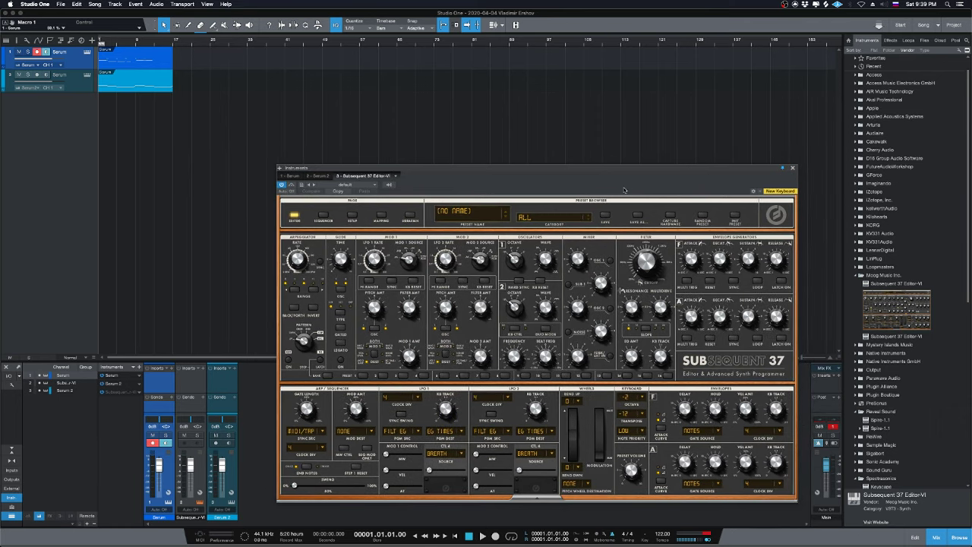
left_click(792, 167)
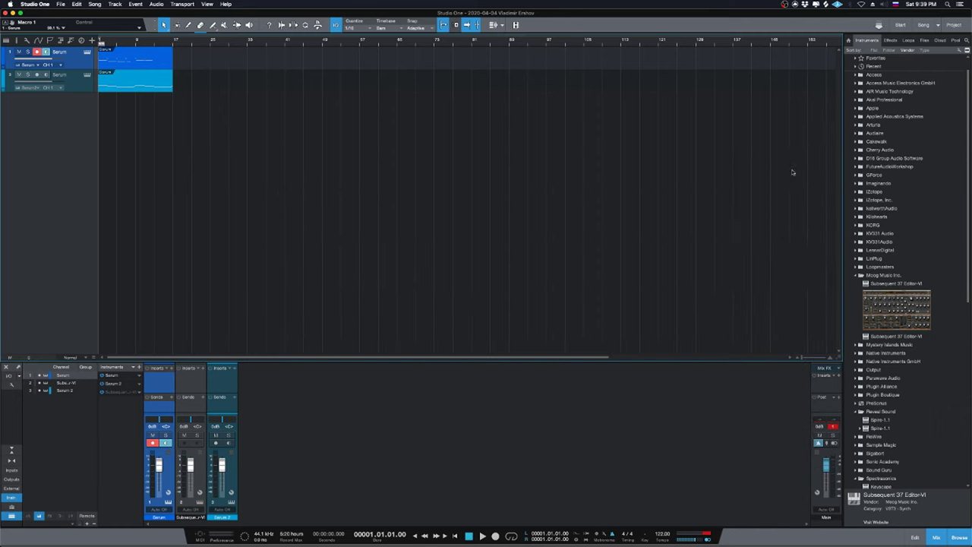
Loop the Serum clip, play it once, and solo the second Serum track.
left_click(154, 60)
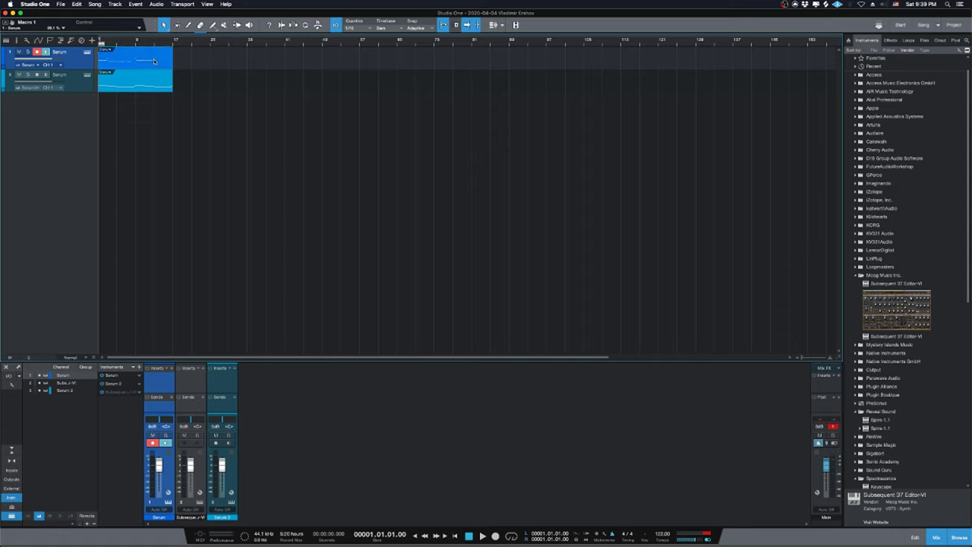
key("p")
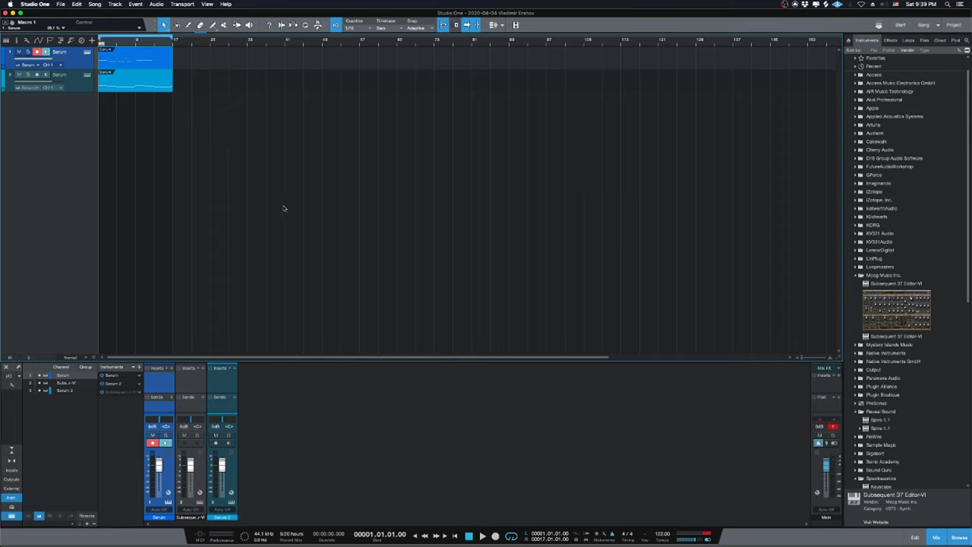
key("space")
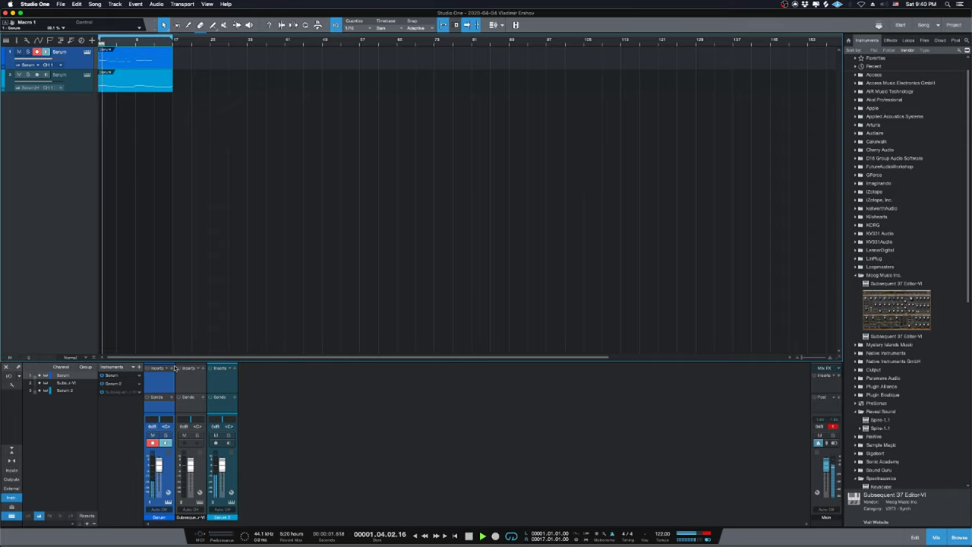
key("space")
left_click(229, 436)
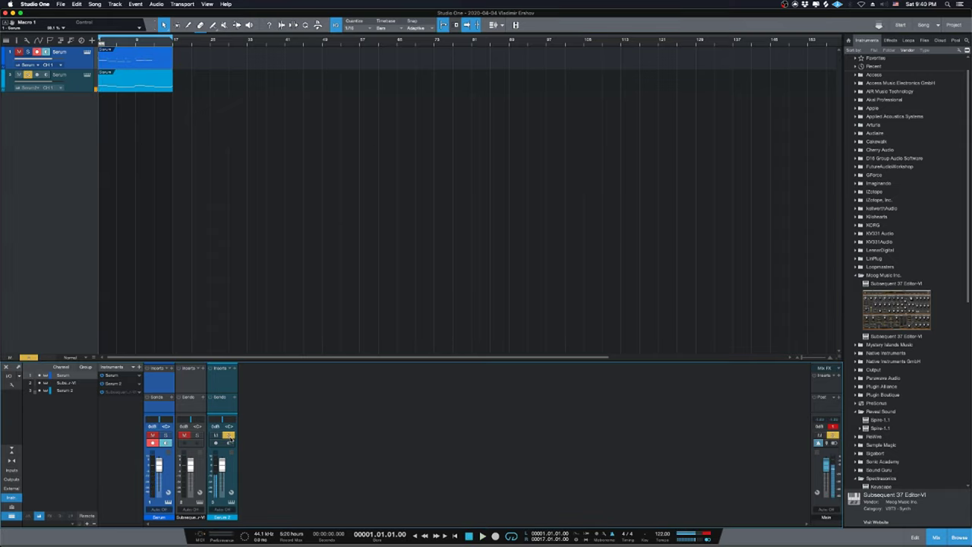
left_click(86, 75)
Open Serum 2 and toggle OSC B and the filter, ending with the filter on and OSC B off.
left_click(86, 75)
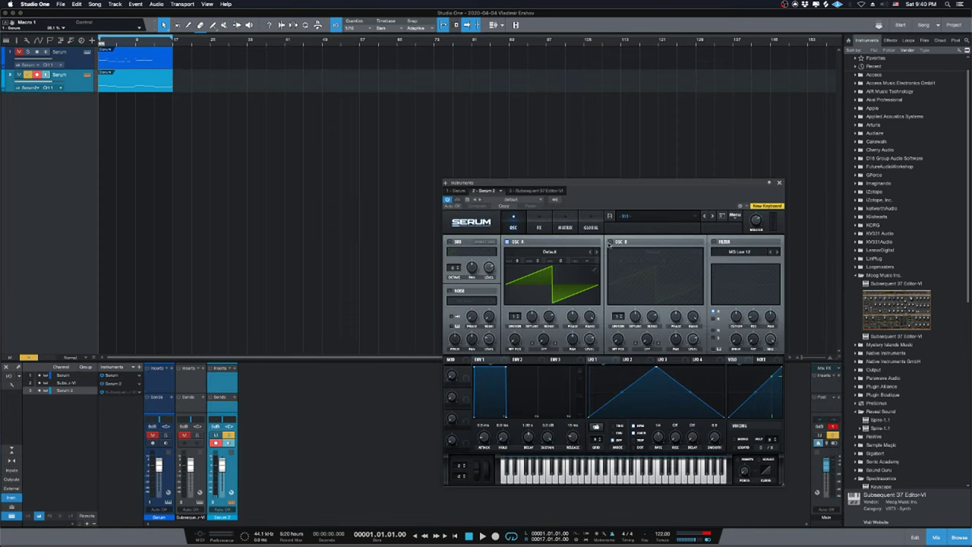
left_click(610, 241)
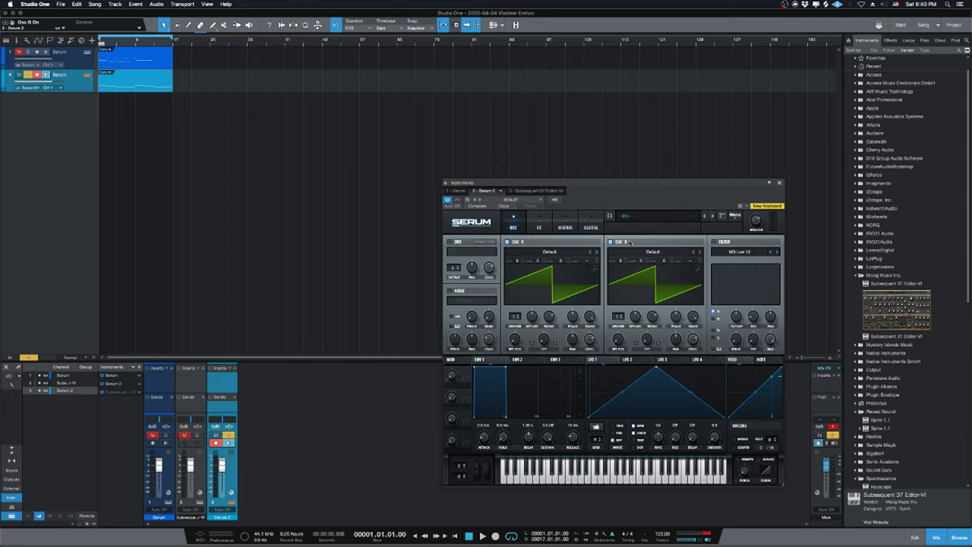
left_click(716, 243)
left_click(717, 243)
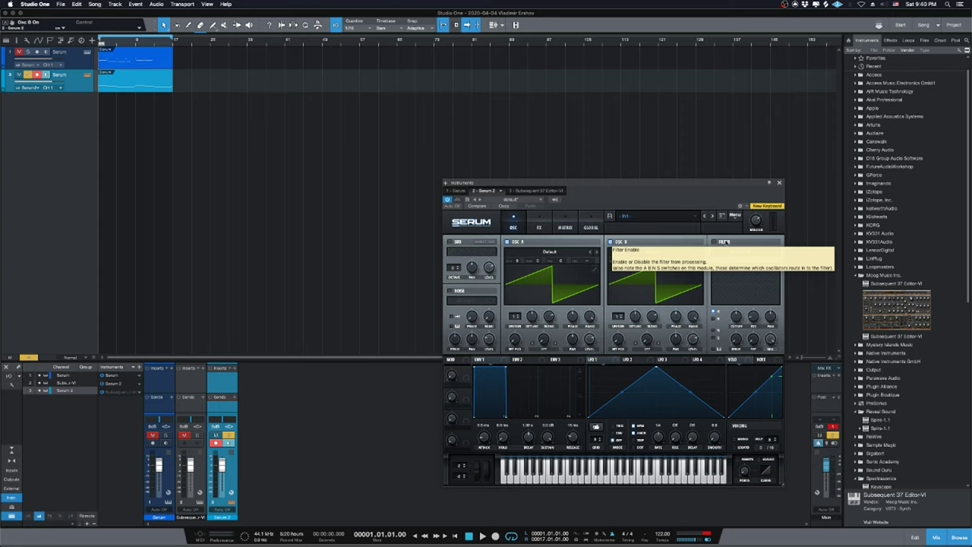
left_click(725, 242)
mouse_move(581, 530)
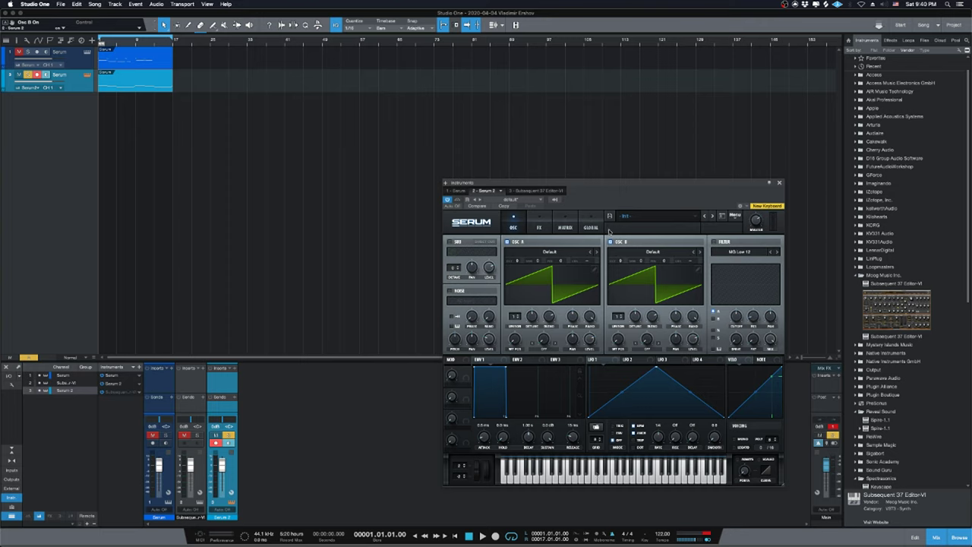
left_click(610, 242)
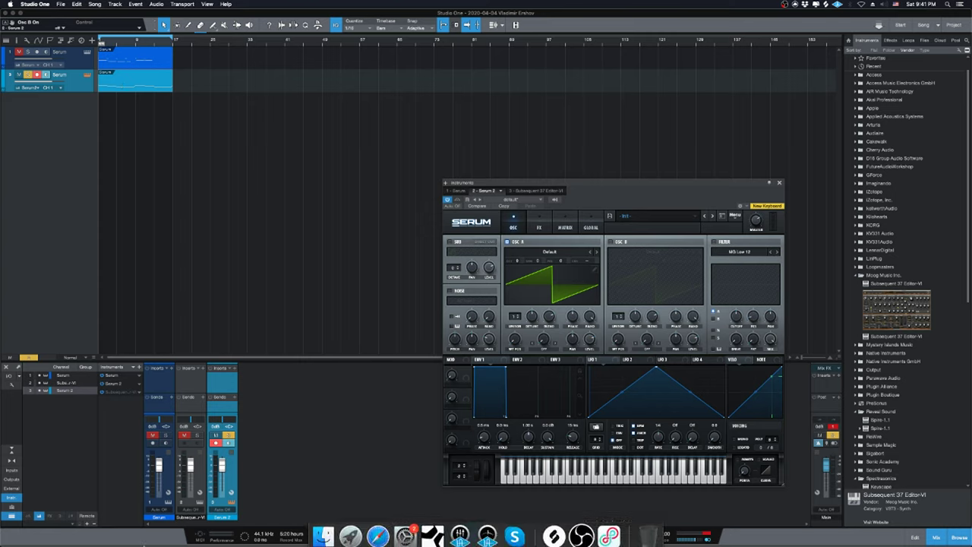
Audition the song with Serum 2 unsoloed and Serum 1 briefly soloed, then move the Serum window.
key("space")
key("space")
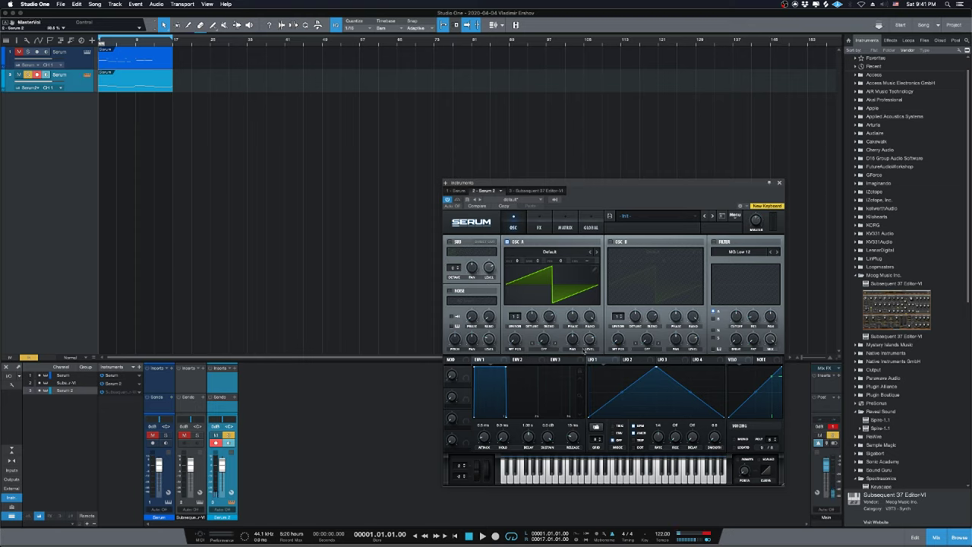
left_click(228, 435)
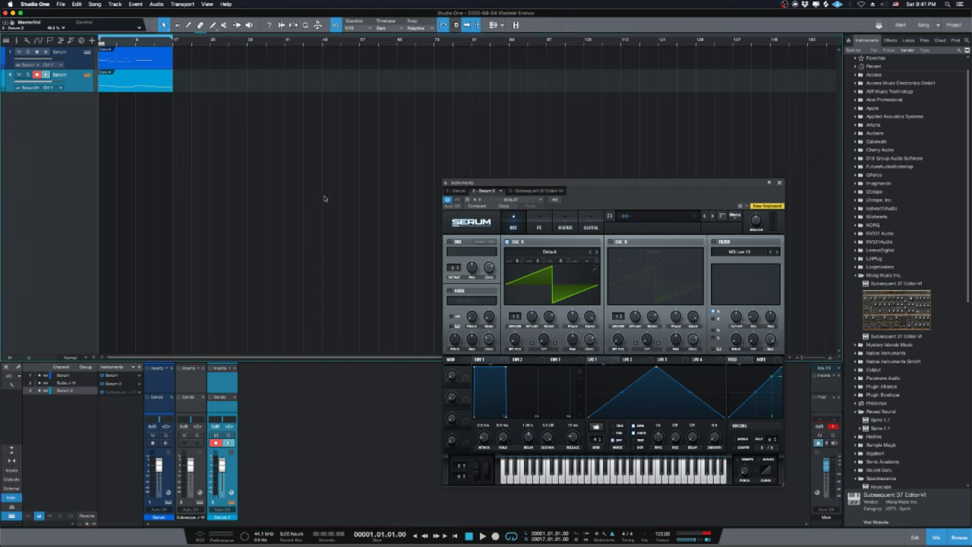
key("space")
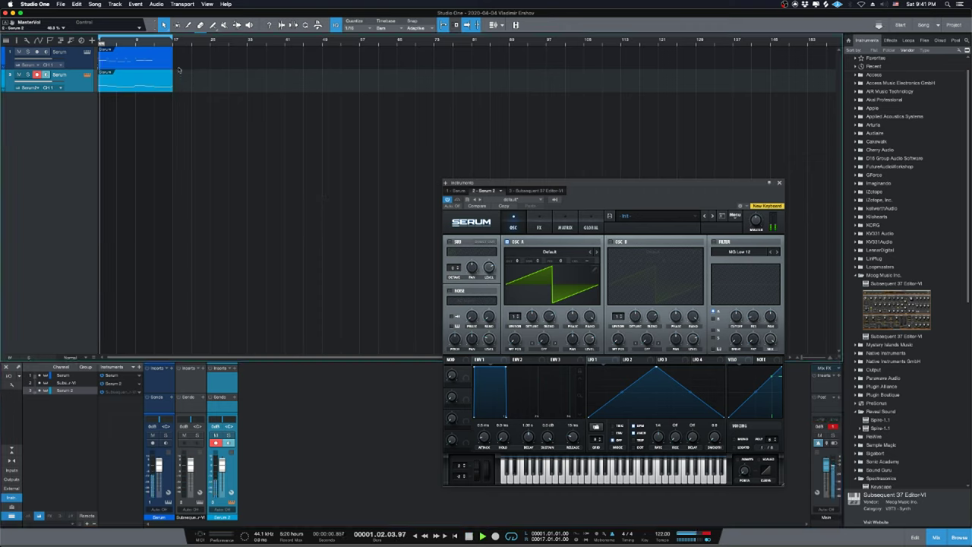
left_click(27, 52)
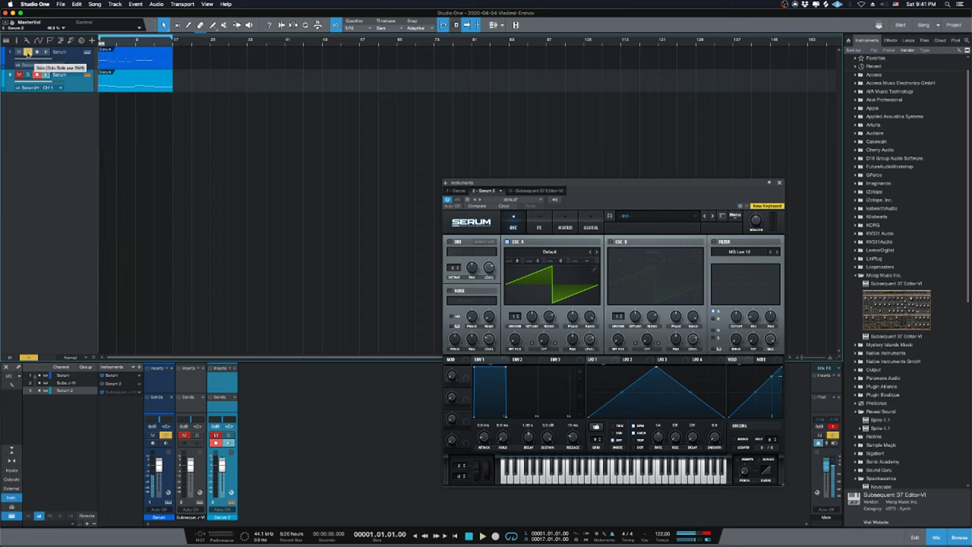
left_click(28, 53)
key("space")
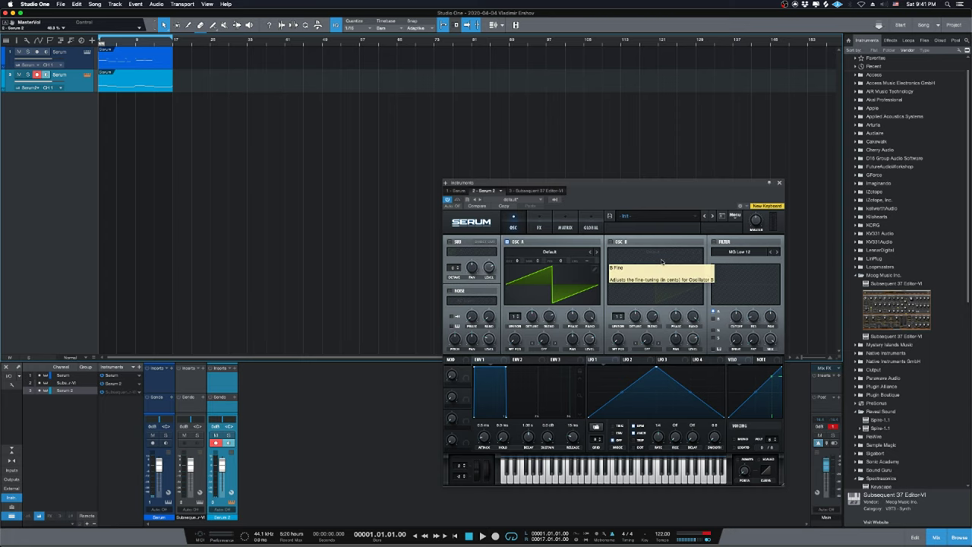
left_click_drag(629, 183, 570, 107)
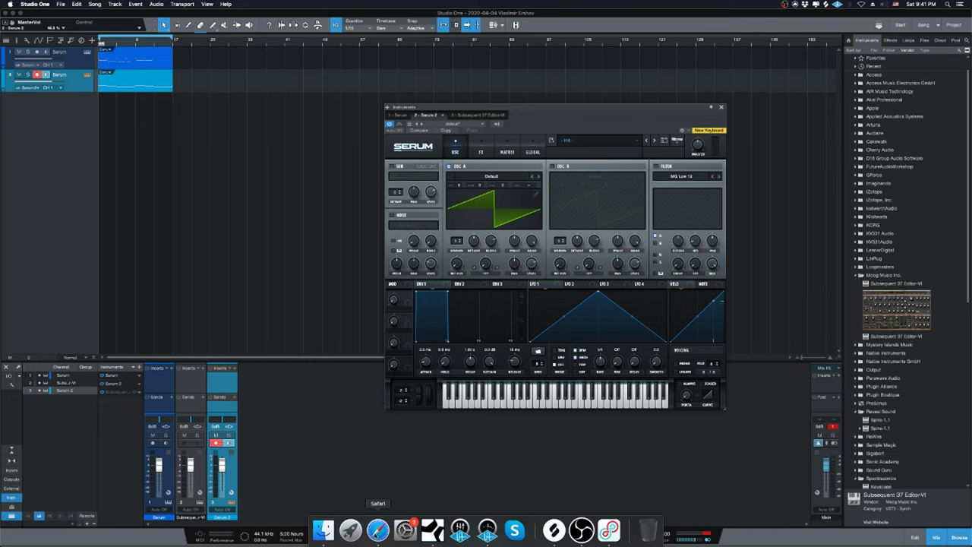
left_click(378, 530)
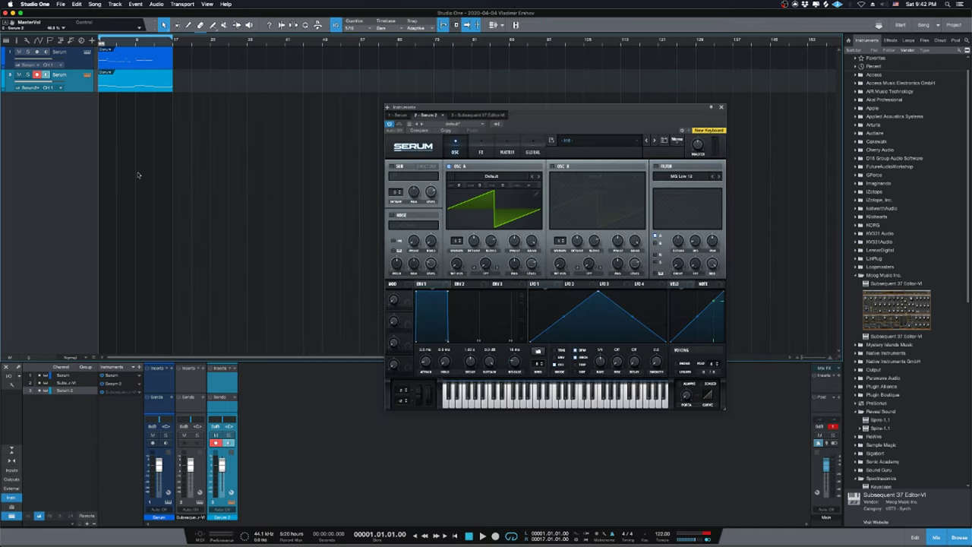
left_click(184, 39)
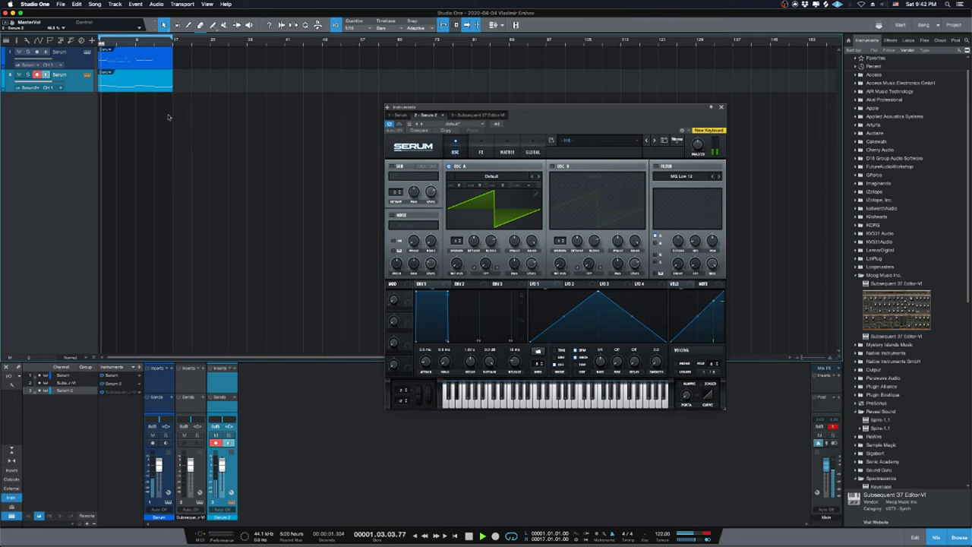
Open the first Serum clip's notes and lengthen the low note near bar 7 past bar 8.
double_click(128, 58)
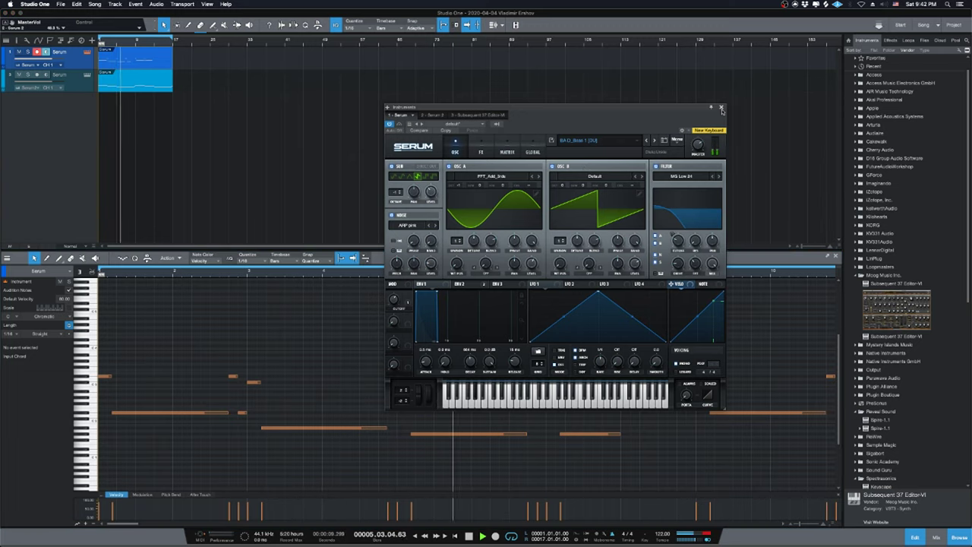
left_click(721, 108)
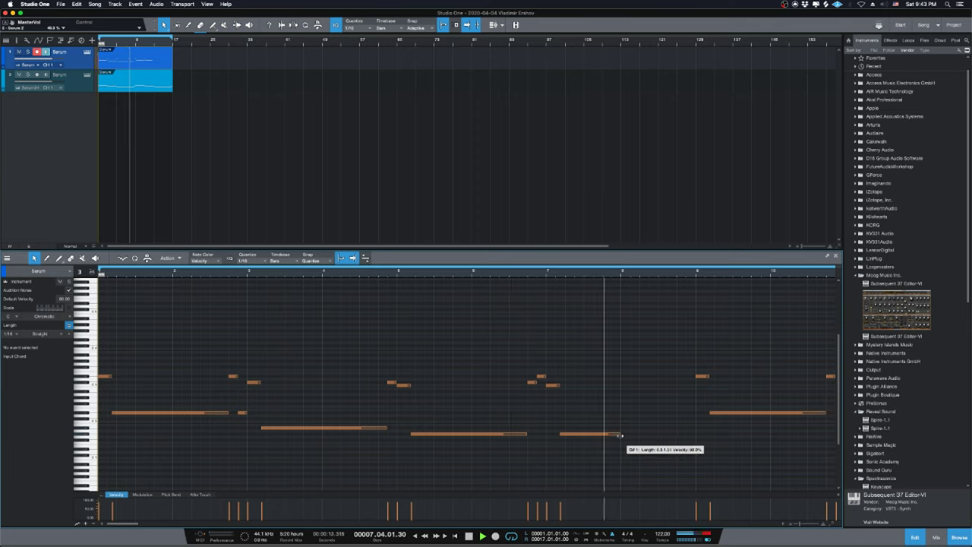
left_click_drag(622, 435, 674, 436)
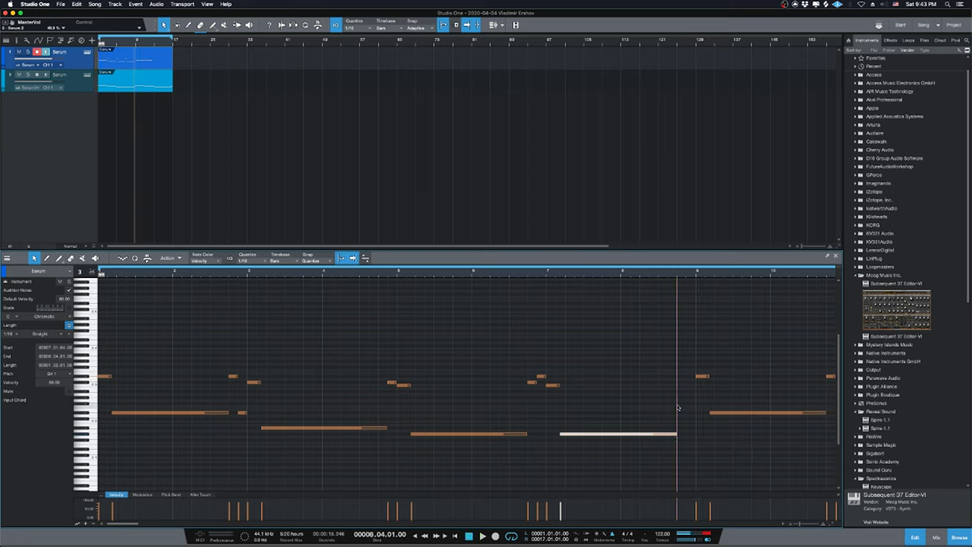
Add a short note just before bar 9, one semitone lower, and set the playhead to bar 7.
left_click(679, 420)
double_click(680, 414)
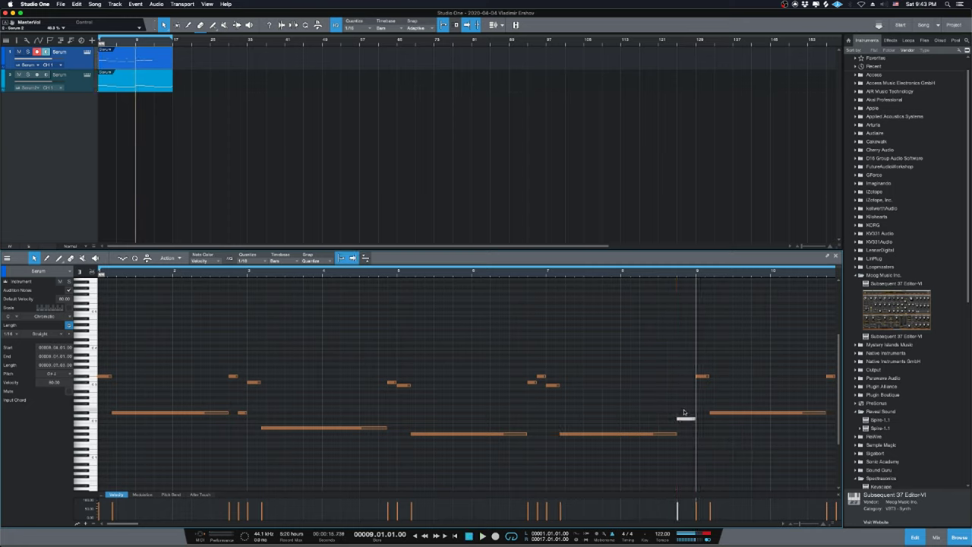
left_click_drag(684, 412, 684, 414)
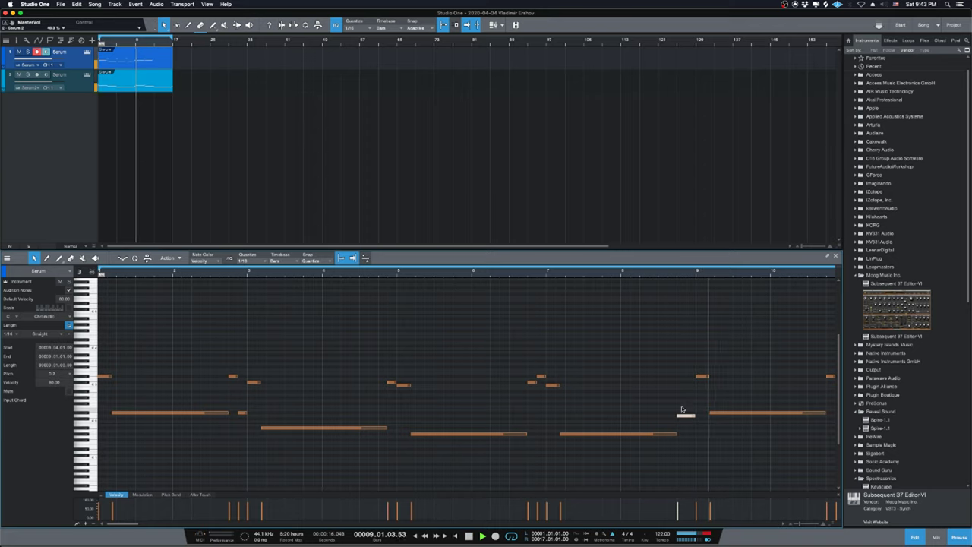
left_click(532, 272)
Delete the notes in bars 10 to 13 and select all remaining Serum melody notes.
key("w")
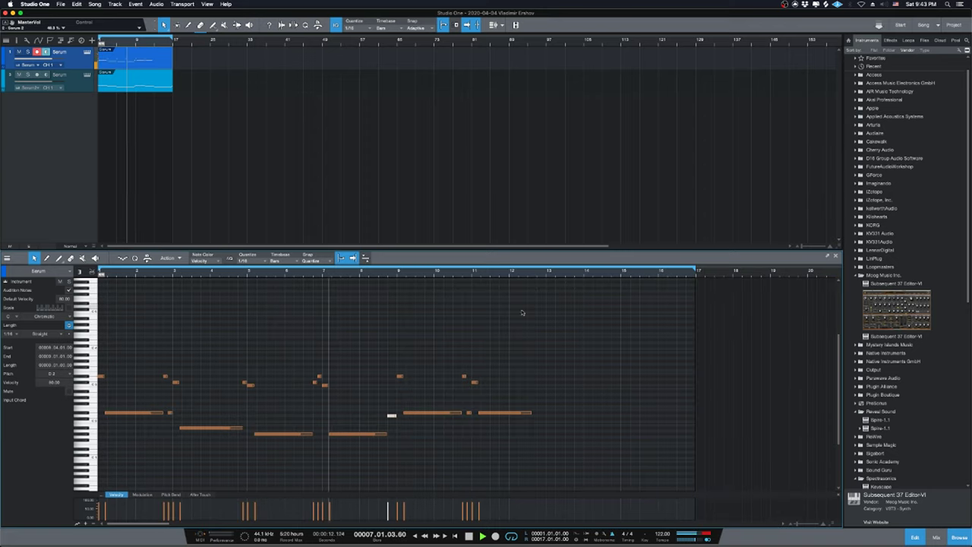
left_click_drag(581, 348, 453, 431)
key("Delete")
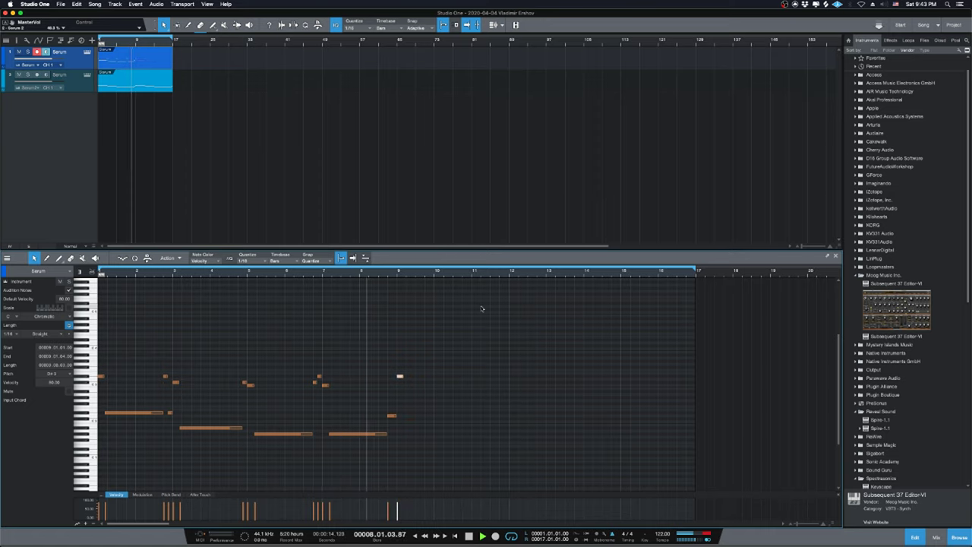
key("space")
key("Delete")
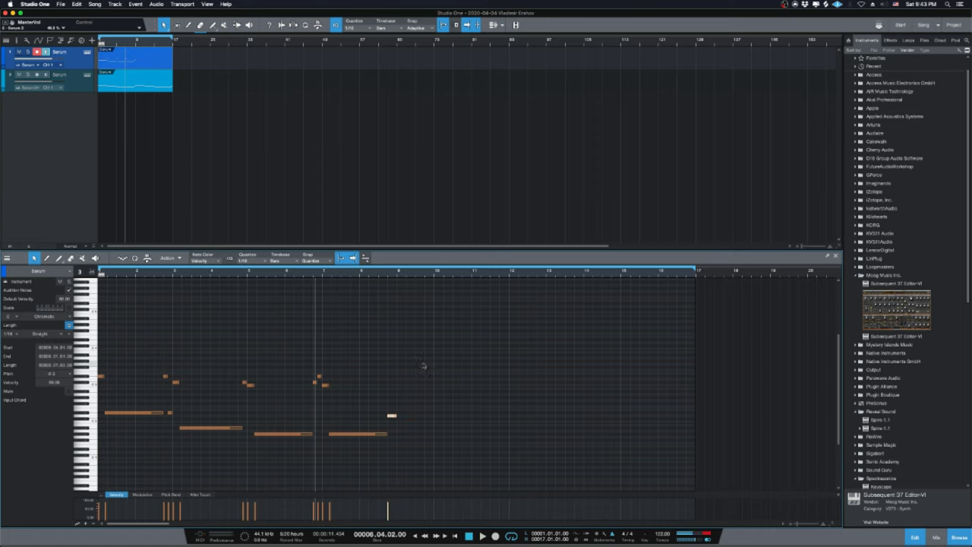
left_click_drag(455, 327, 1, 473)
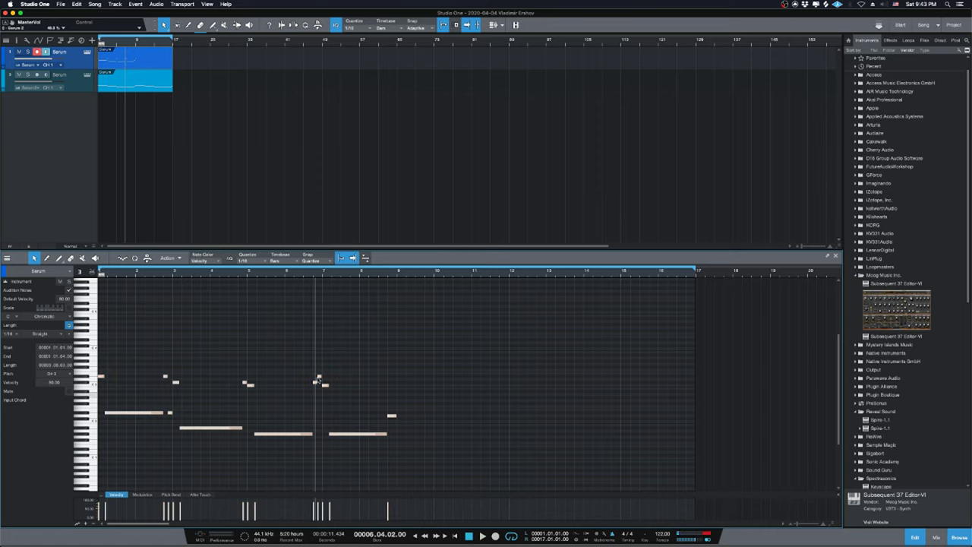
key("Home")
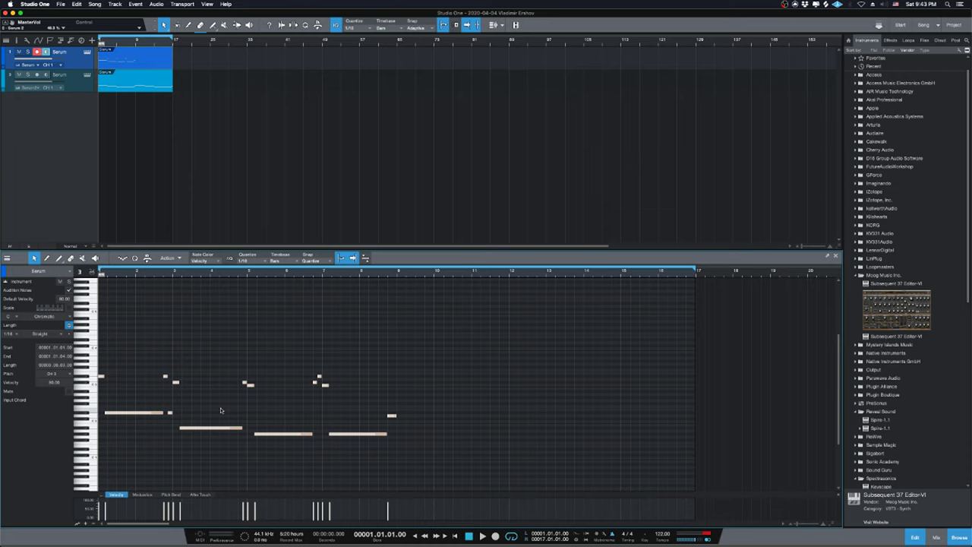
Duplicate the melody to start at bar 9 and lower its final note one semitone.
key("d")
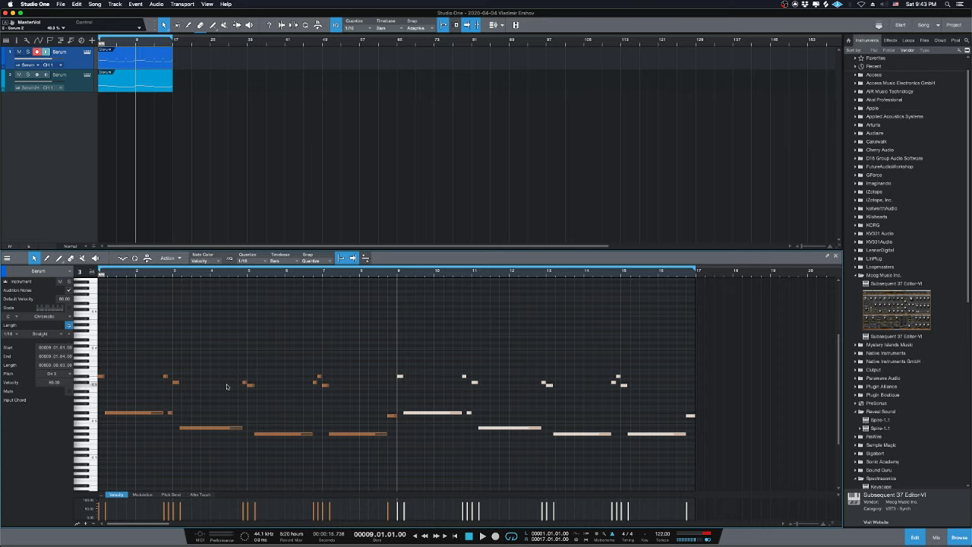
left_click(673, 401)
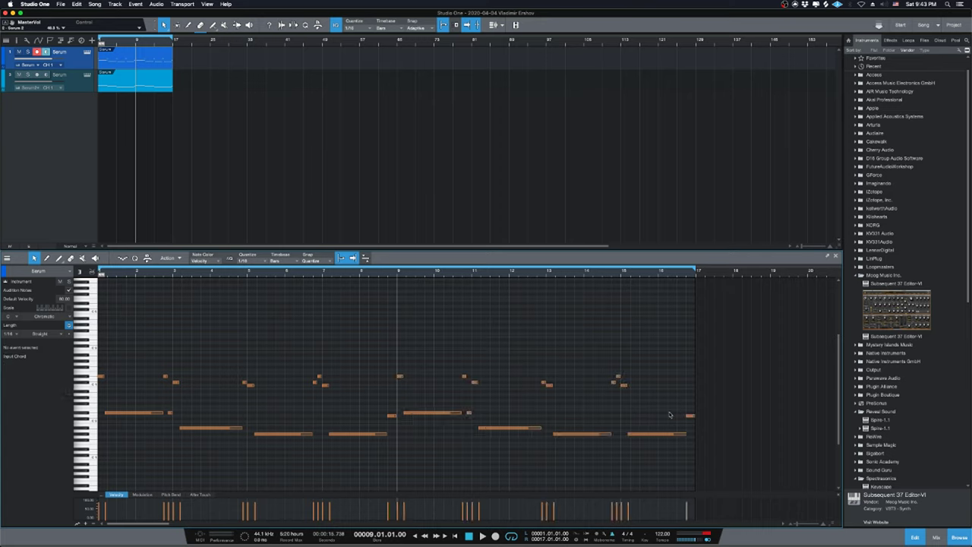
left_click_drag(657, 397, 660, 461)
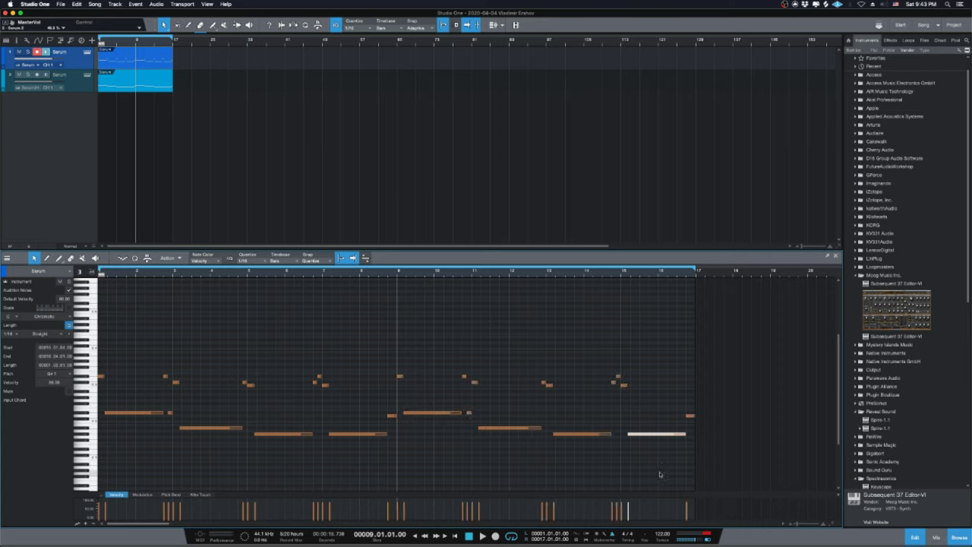
key("Down")
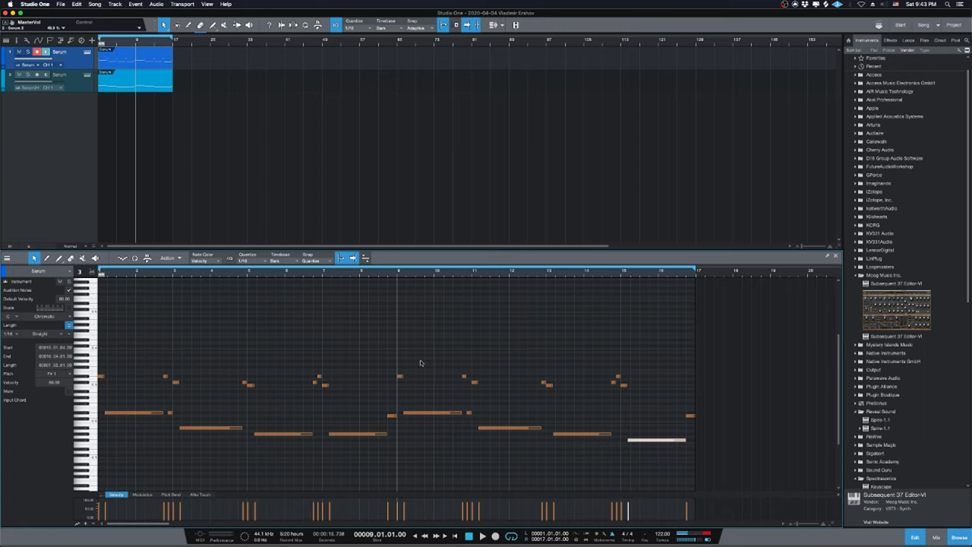
Play the melody from the song start, checking the YouTube dashboard before returning to Studio One.
left_click_drag(453, 360, 491, 432)
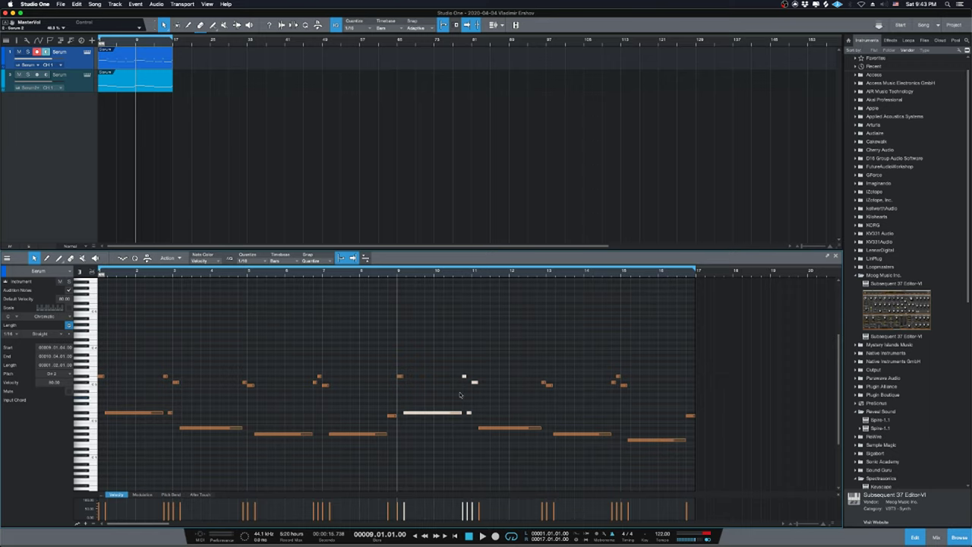
left_click(434, 340)
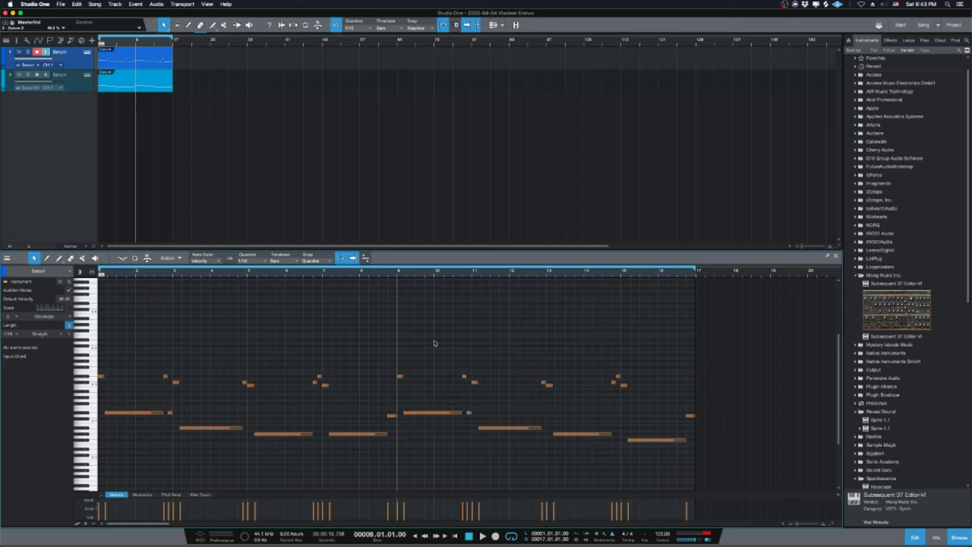
key("space")
key("comma")
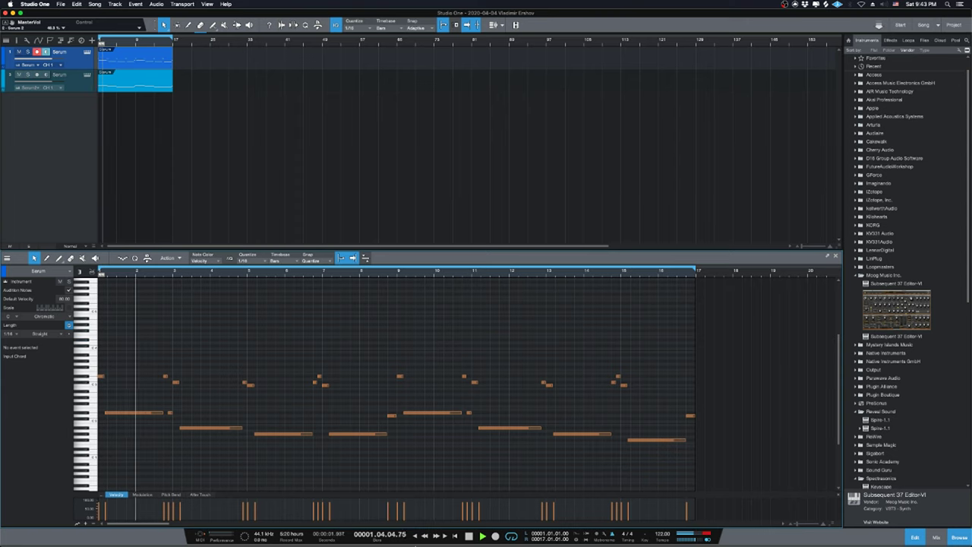
left_click(376, 527)
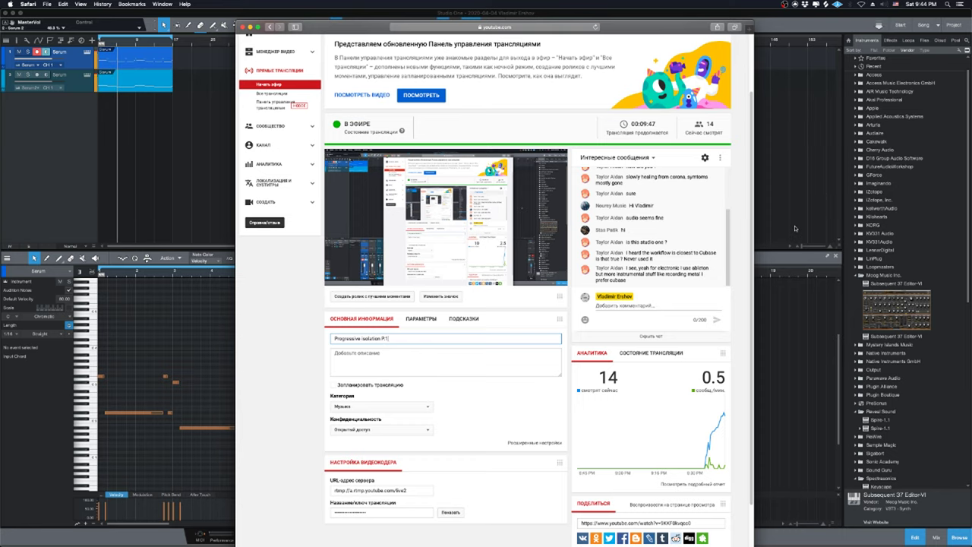
left_click(795, 228)
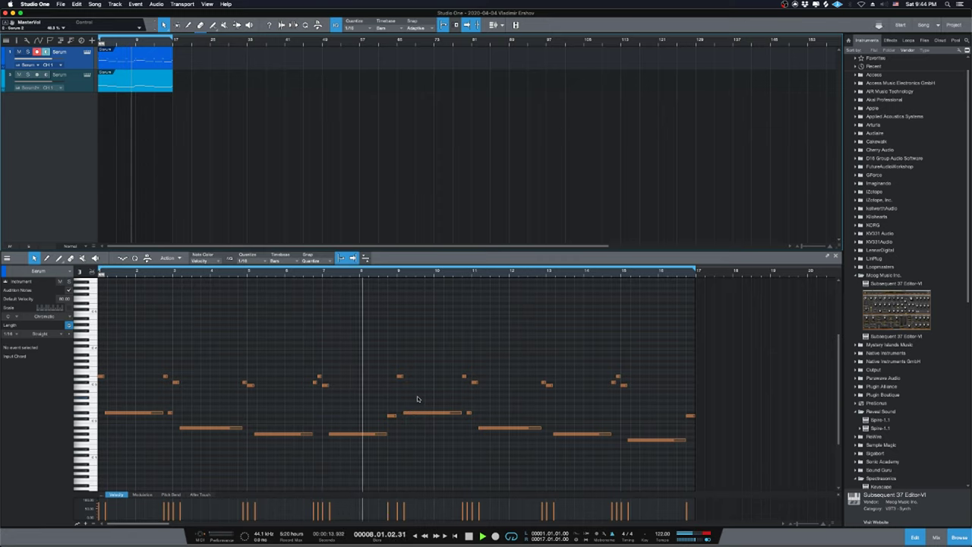
Zoom in around bar 9 and delete the middle note leading into it.
key("e")
key("e")
key("e")
scroll(423, 414, "up", 3)
key("space")
scroll(440, 417, "down", 3)
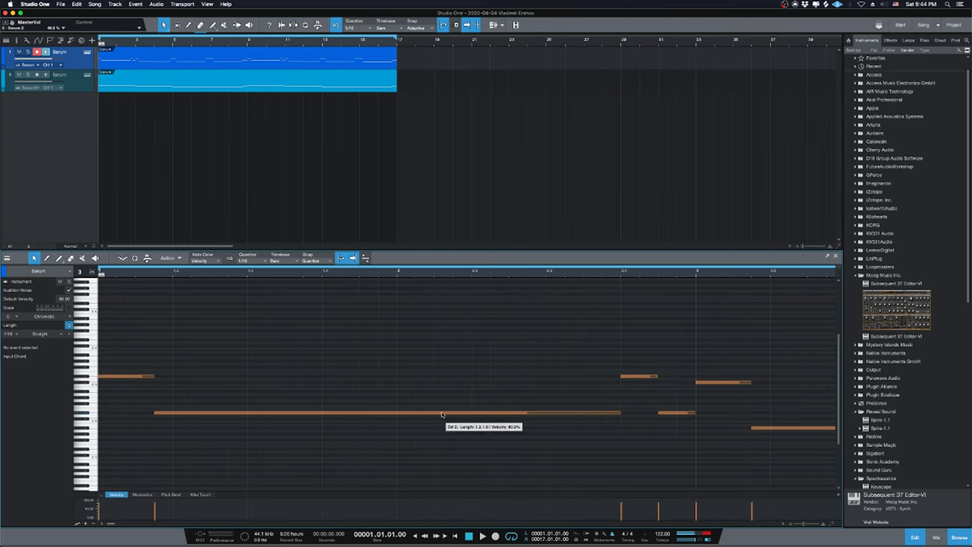
scroll(623, 391, "down", 4)
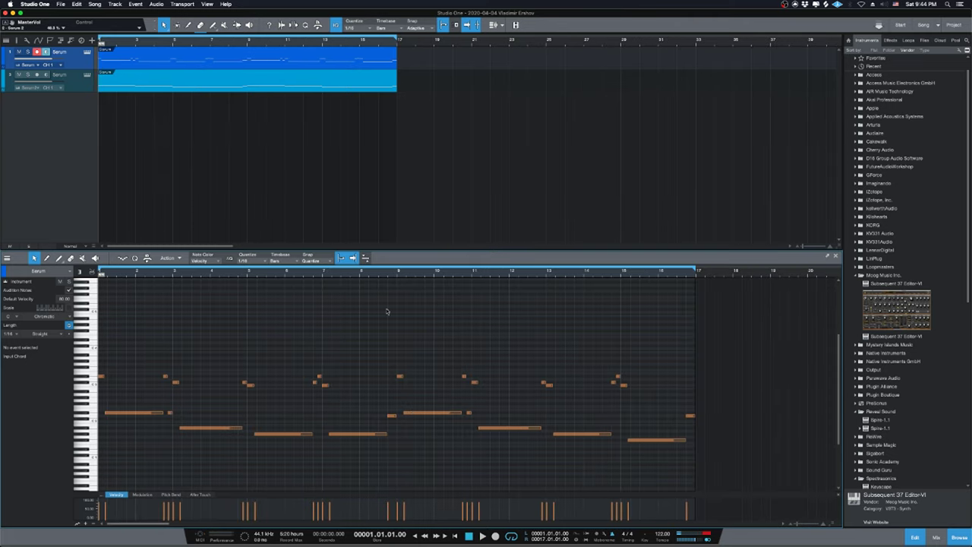
left_click(386, 307)
scroll(388, 290, "up", 5)
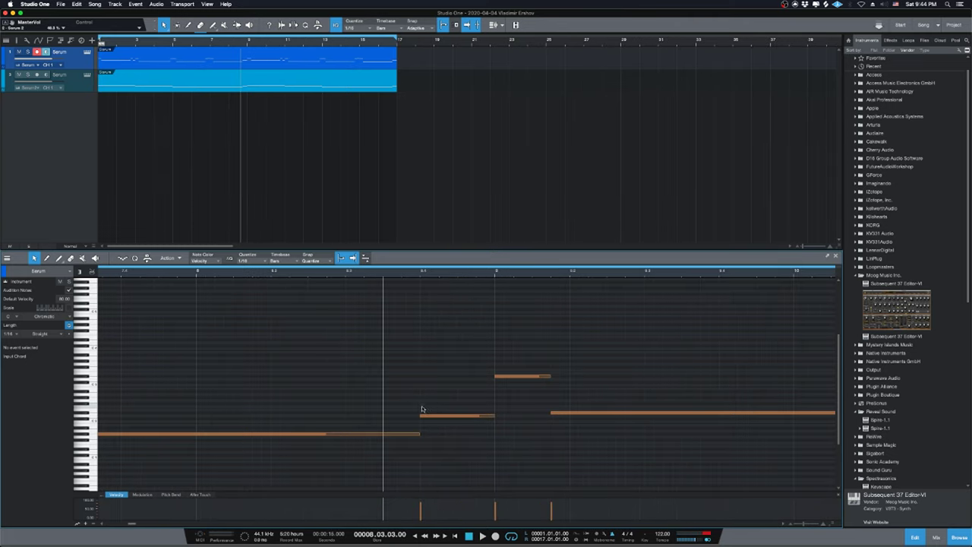
left_click(474, 416)
key("Delete")
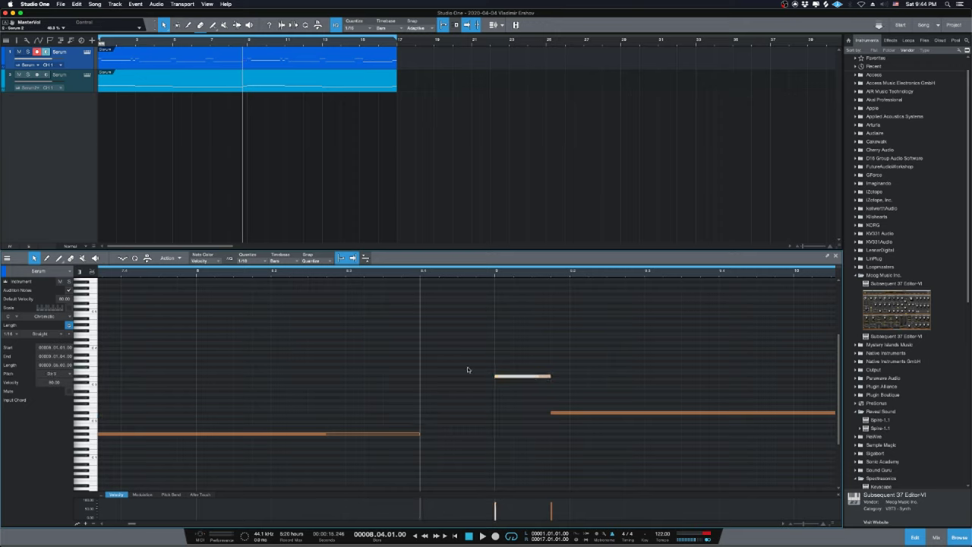
Add a short pickup note before bar 9 and try out lower pitches for it.
double_click(467, 368)
left_click_drag(467, 369, 467, 373)
key("Down")
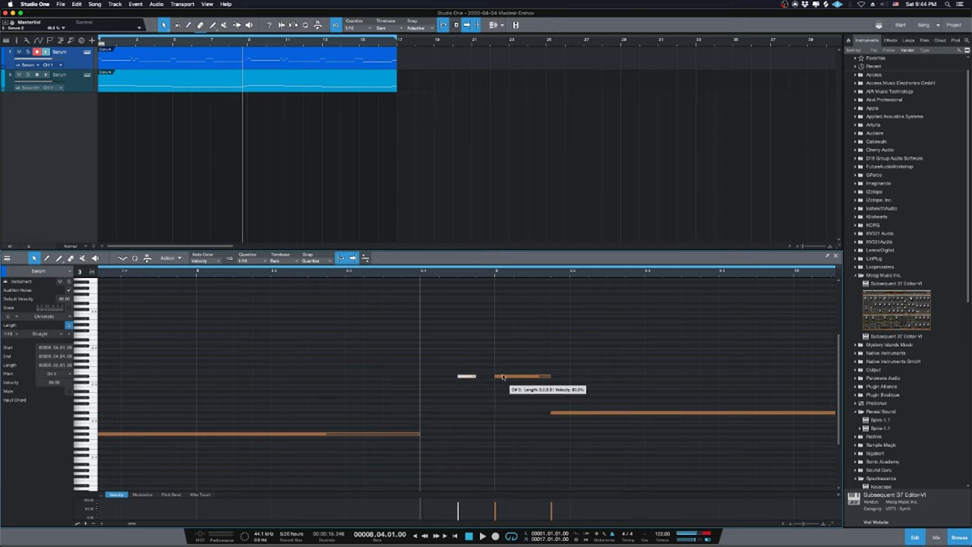
left_click(501, 376)
left_click(472, 377)
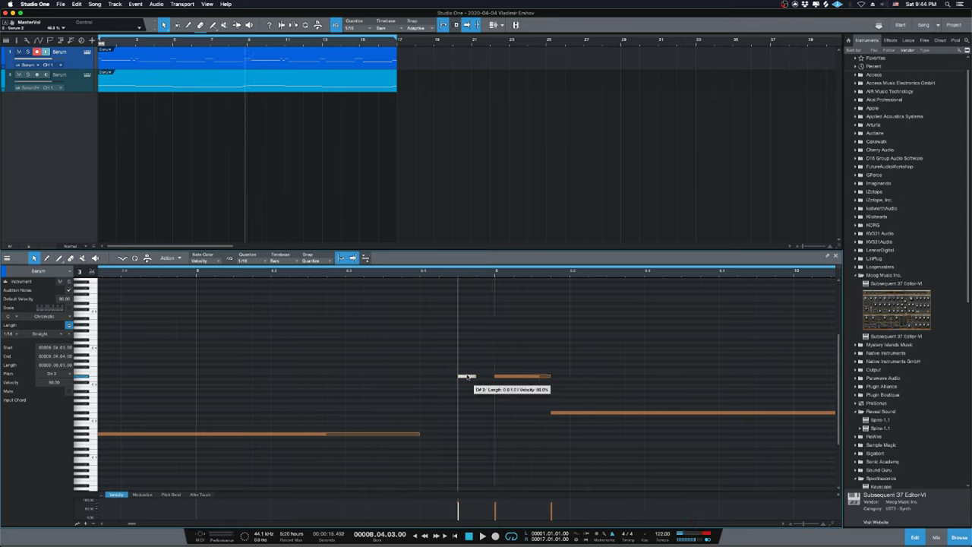
left_click_drag(472, 377, 476, 382)
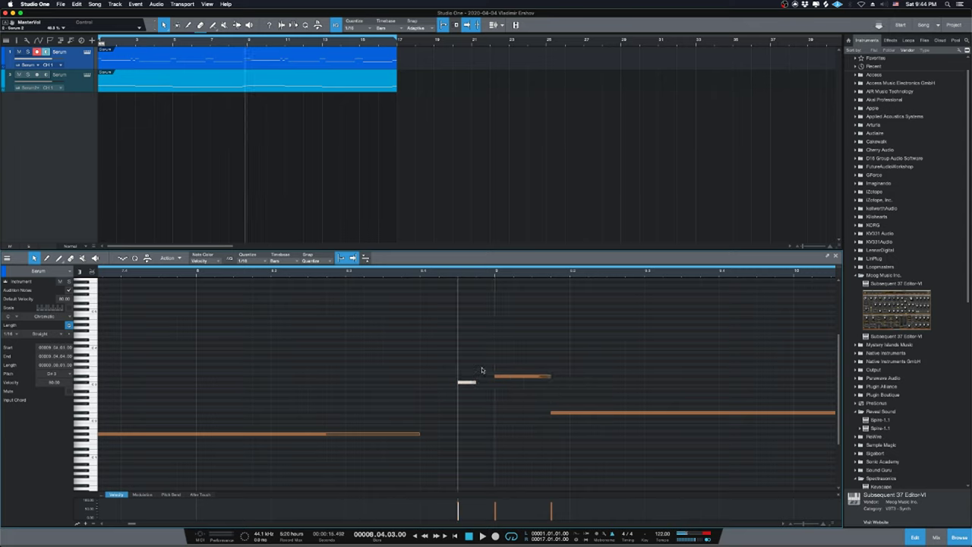
left_click_drag(469, 382, 481, 389)
key("Up")
Raise the pickup note higher, add a second short note, and lengthen the low note up to them.
left_click(502, 377)
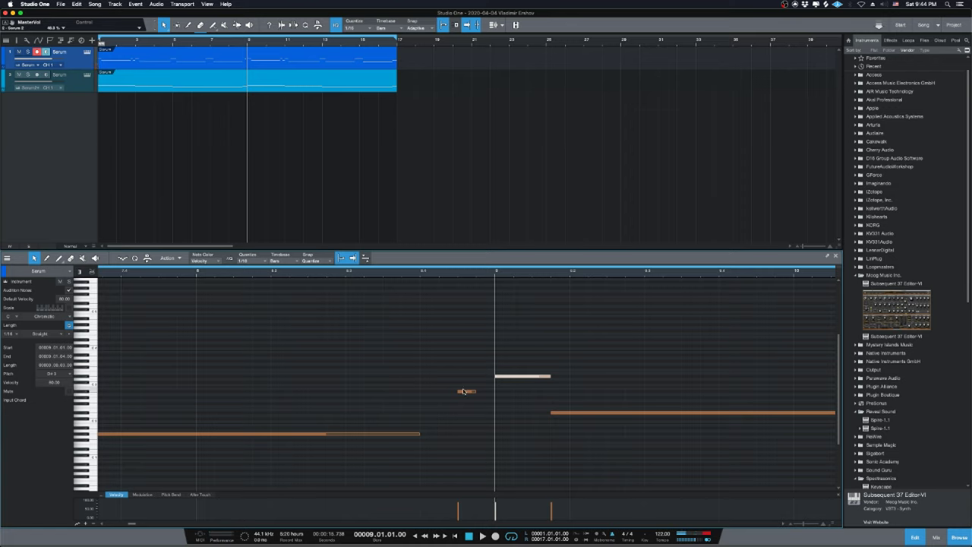
left_click_drag(463, 391, 479, 368)
left_click(479, 367)
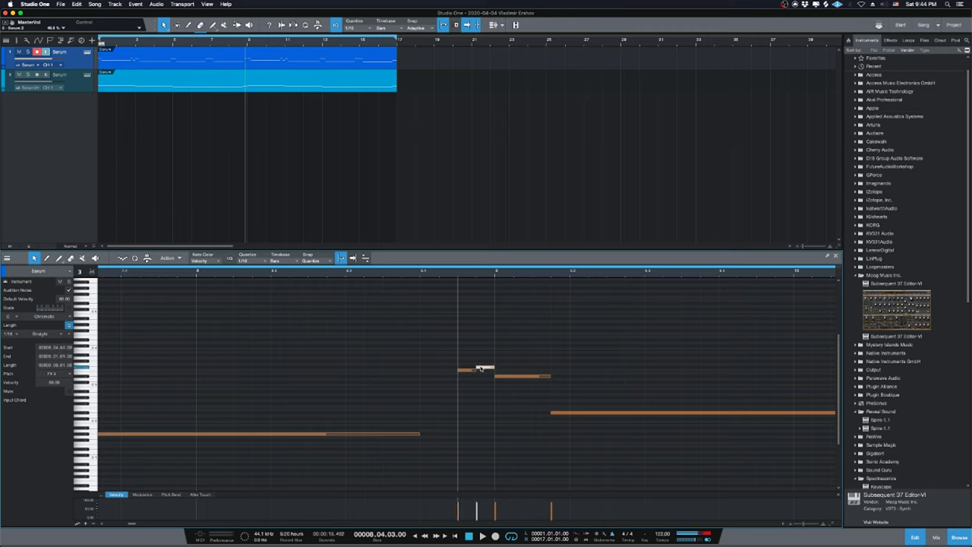
left_click_drag(421, 434, 458, 435)
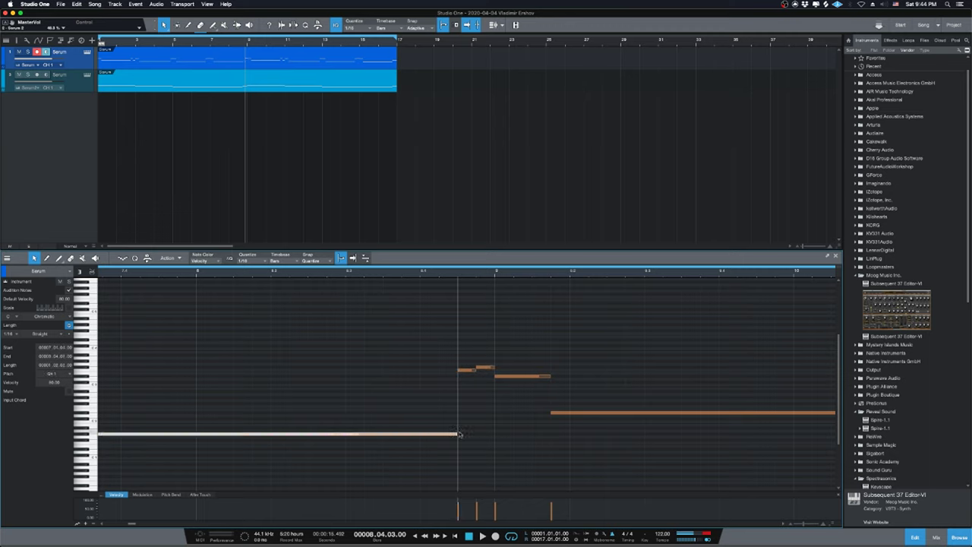
key("space")
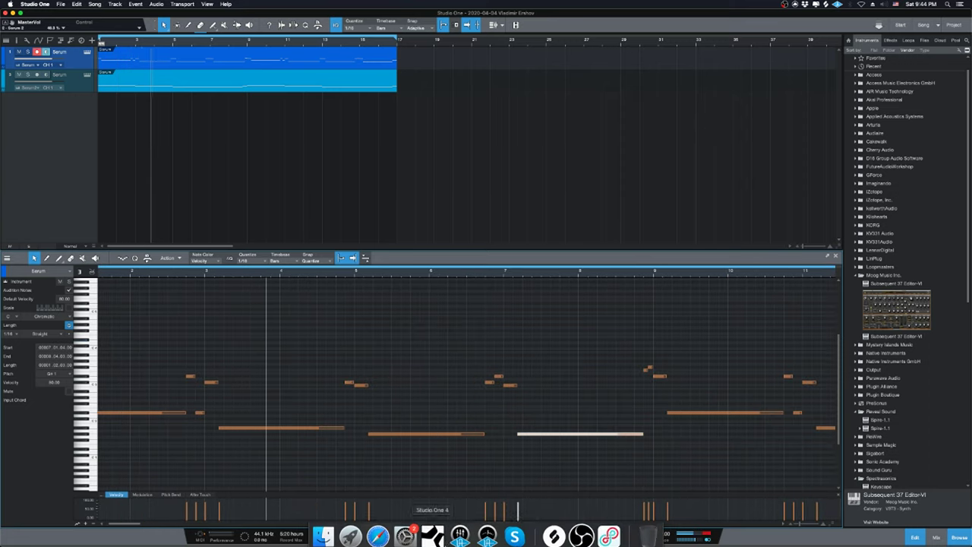
left_click(378, 529)
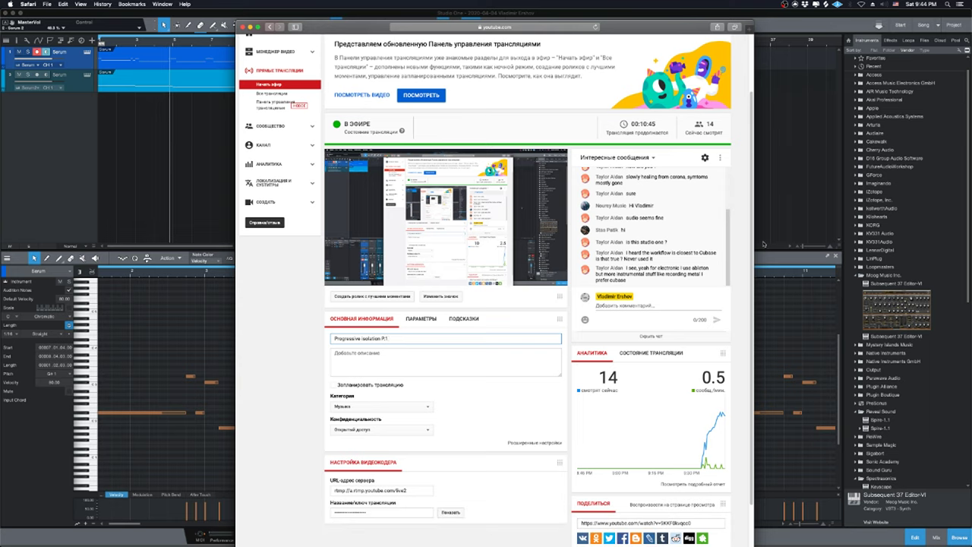
left_click(792, 177)
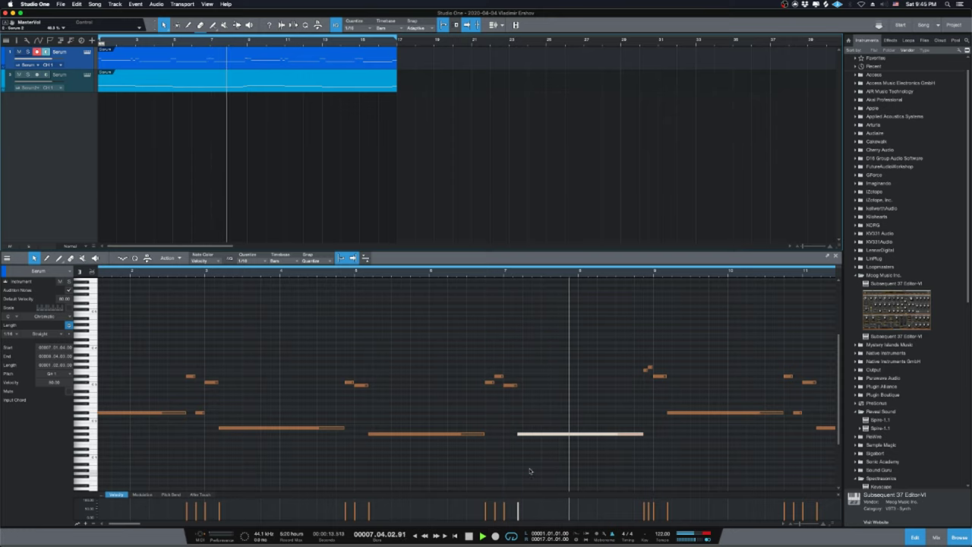
Transpose the short note at 10.04.03 up about an octave and play the passage from bar 9.
left_click(628, 398)
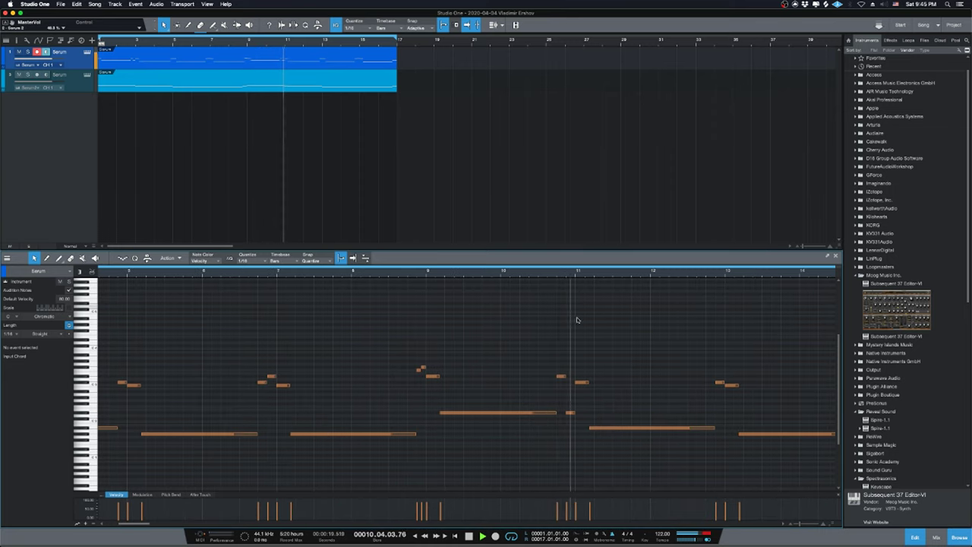
key("space")
left_click(555, 277)
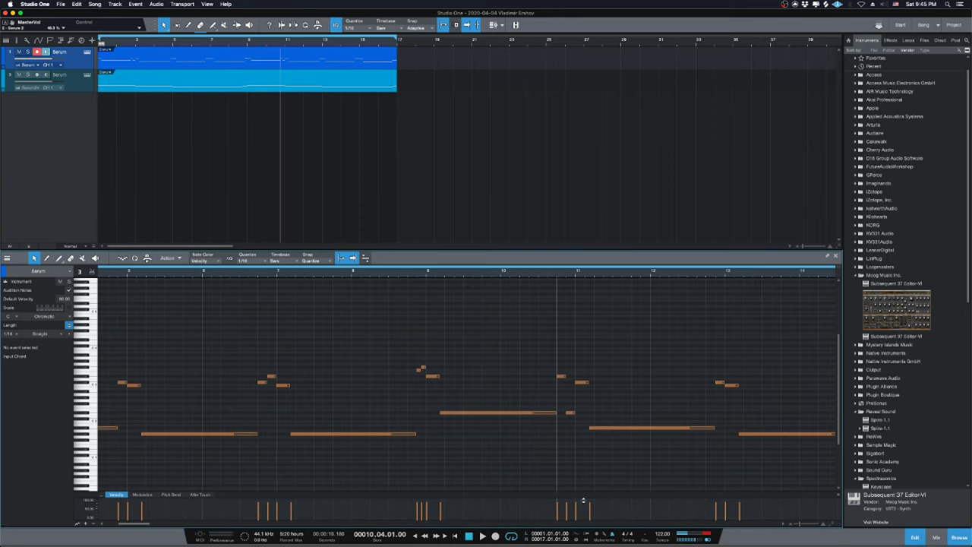
left_click(568, 414)
key("shift+Up")
key("Up")
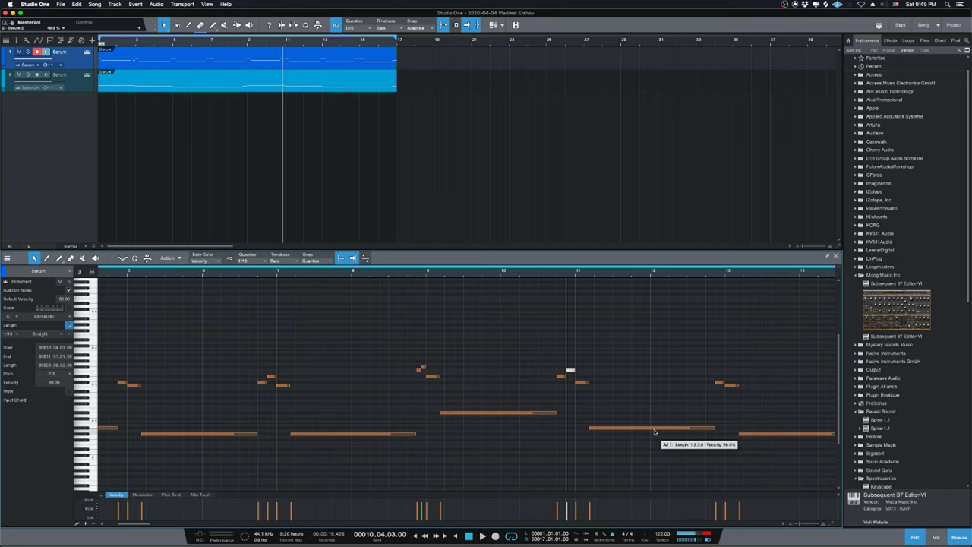
left_click(428, 274)
key("space")
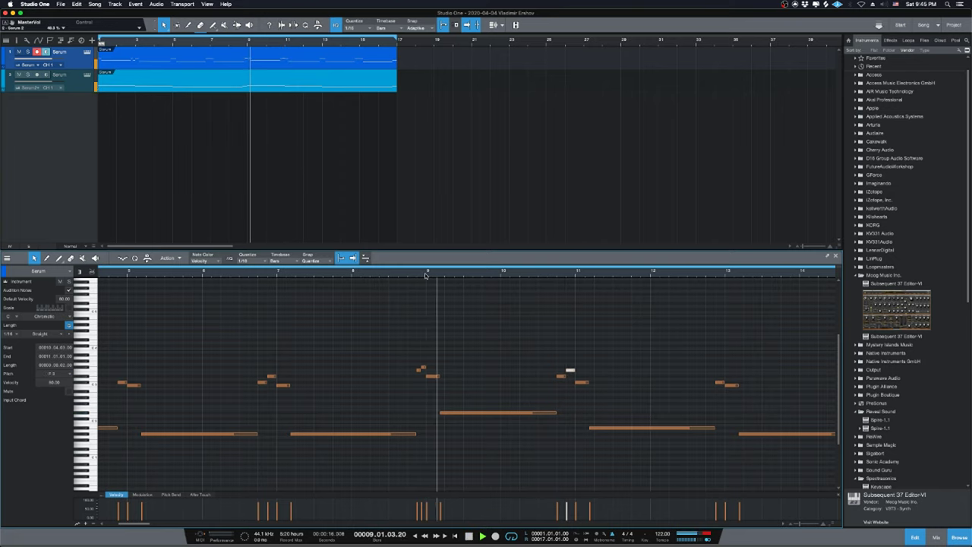
left_click(712, 381)
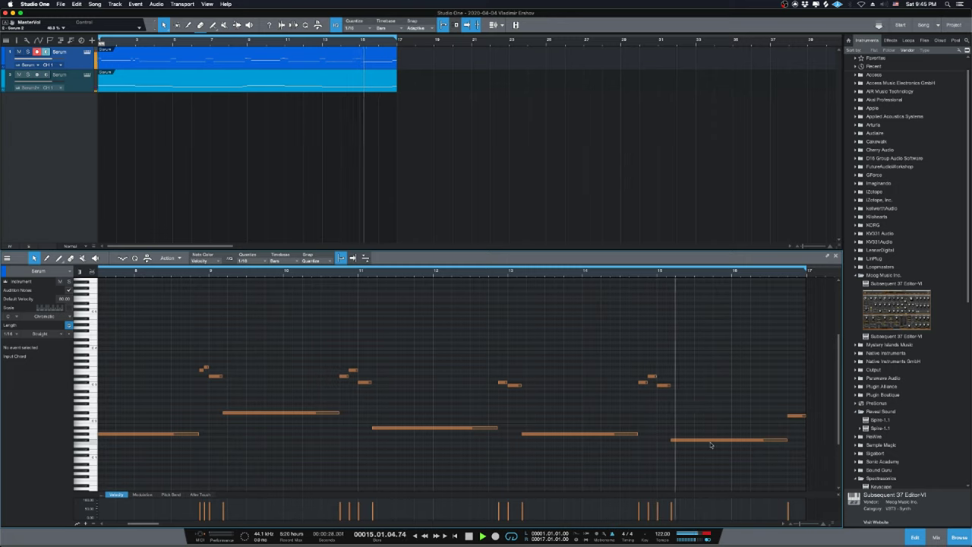
Solo the first Serum track, audition the phrase from bar 14, and select the five notes from bar 15.
key("space")
left_click(638, 268)
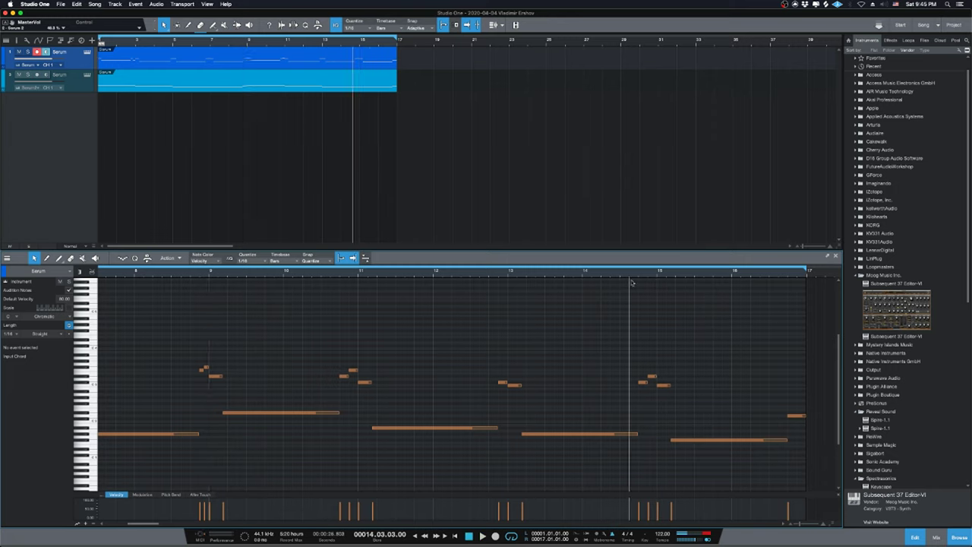
key("space")
key("space")
left_click(27, 51)
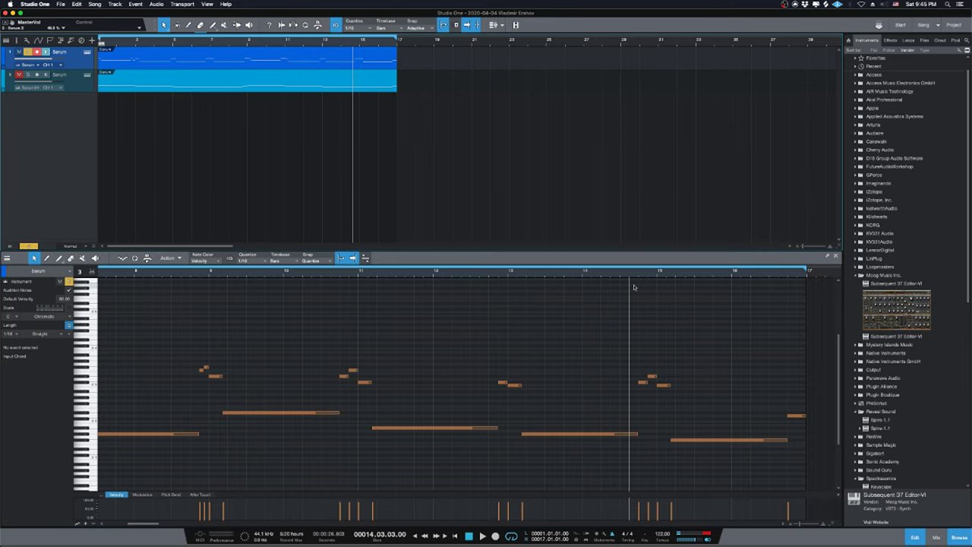
left_click_drag(629, 274, 619, 276)
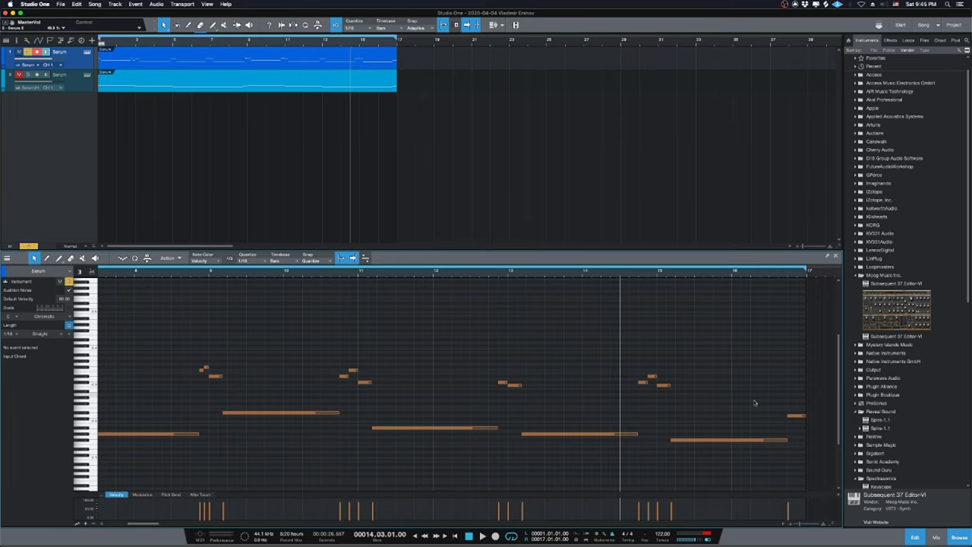
key("space")
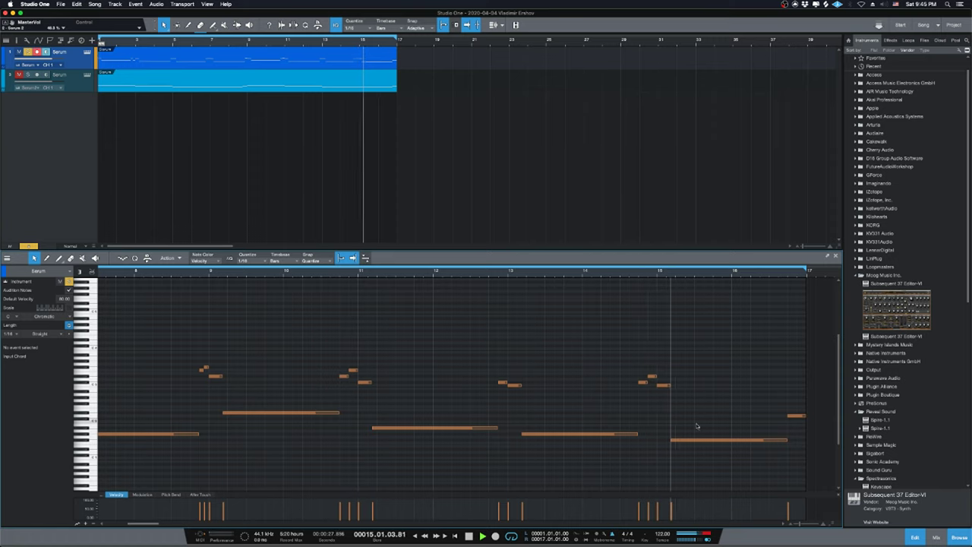
key("space")
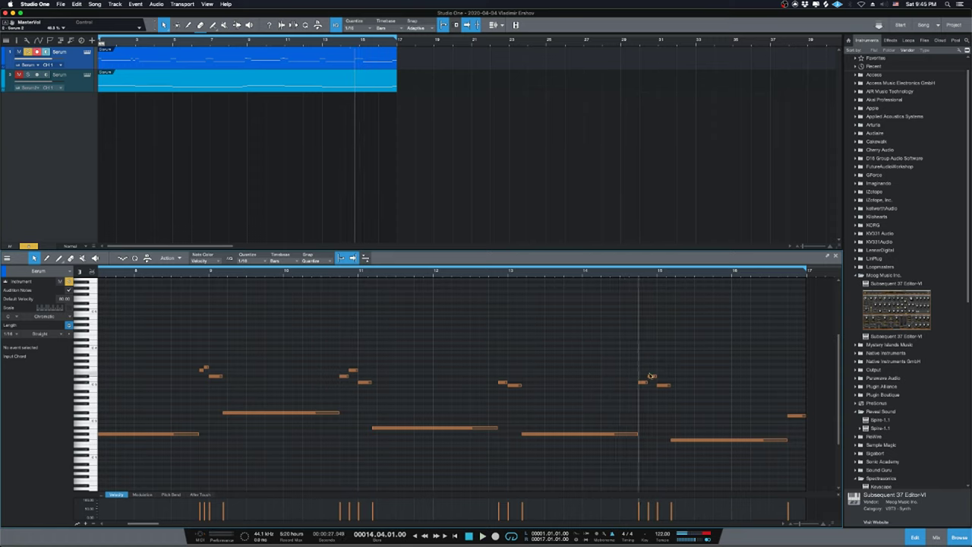
left_click_drag(641, 359, 822, 470)
scroll(748, 406, "up", 1)
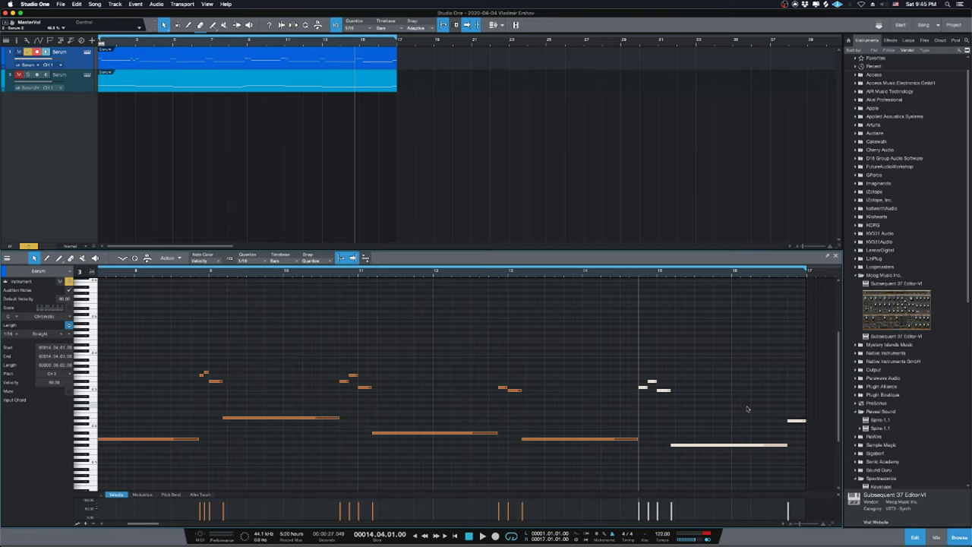
Raise the bar-15 phrase an octave and retune one of its notes to A#4, auditioning each change.
key("shift+Up")
key("space")
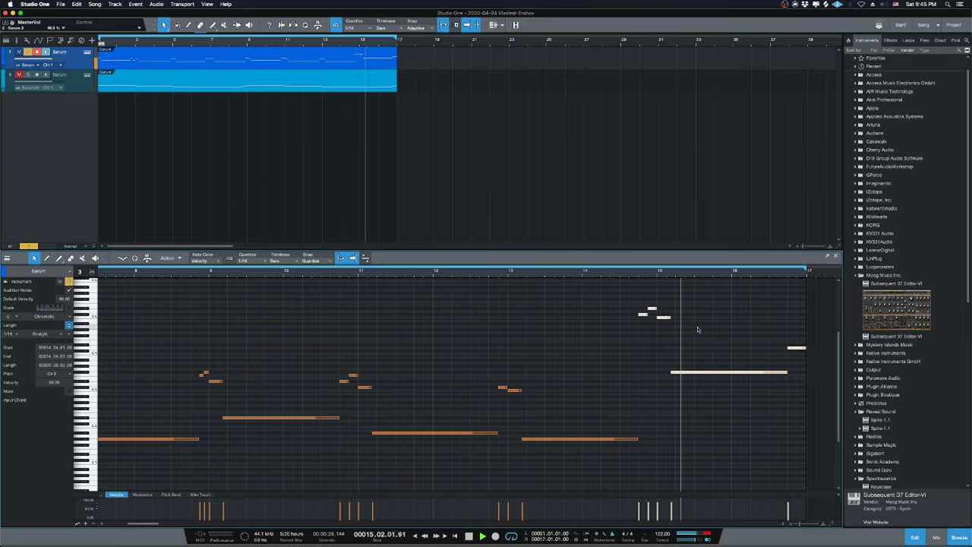
key("space")
left_click(668, 320)
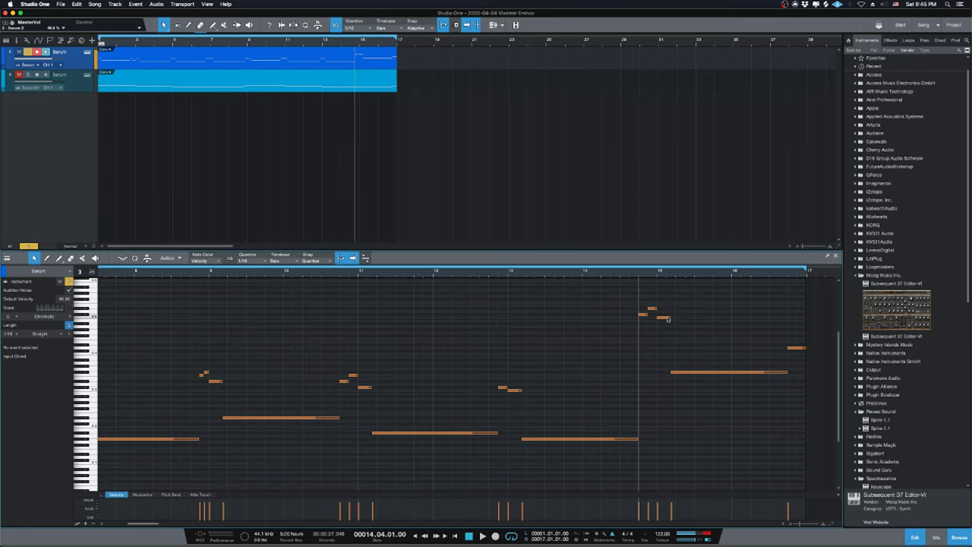
left_click_drag(668, 320, 664, 334)
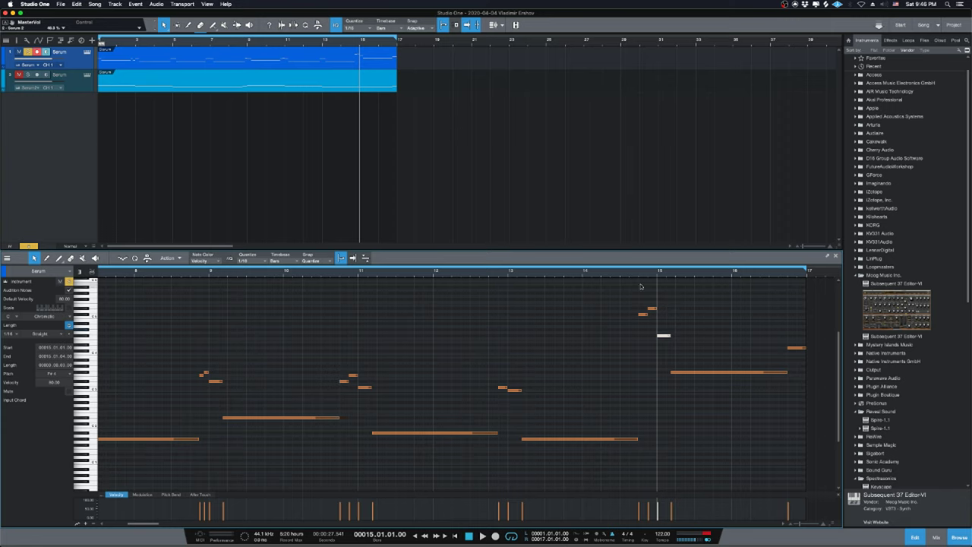
key("space")
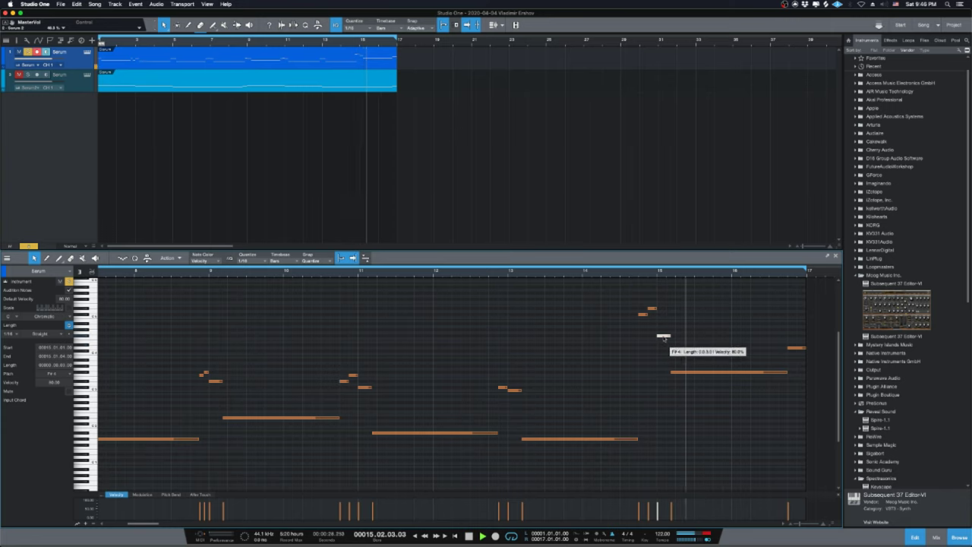
key("space")
left_click_drag(663, 336, 664, 325)
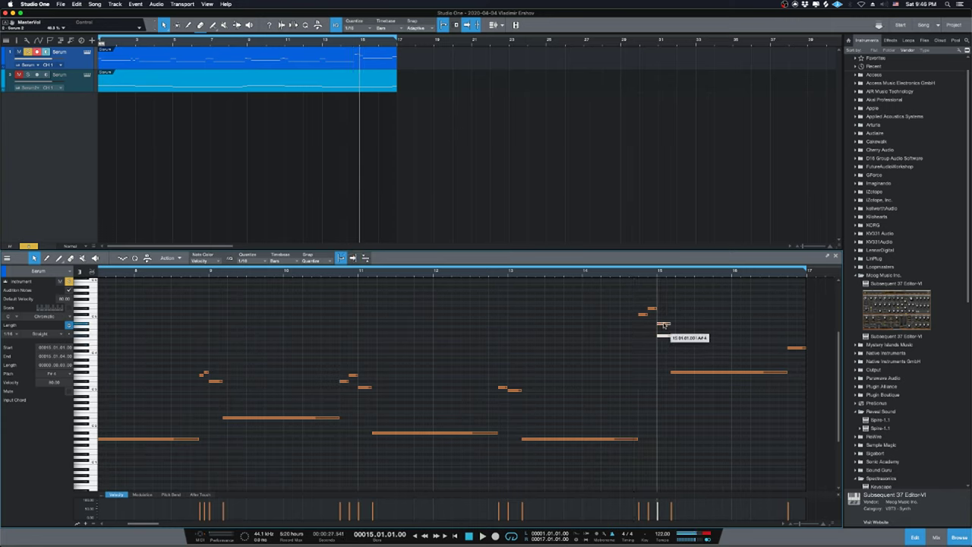
key("space")
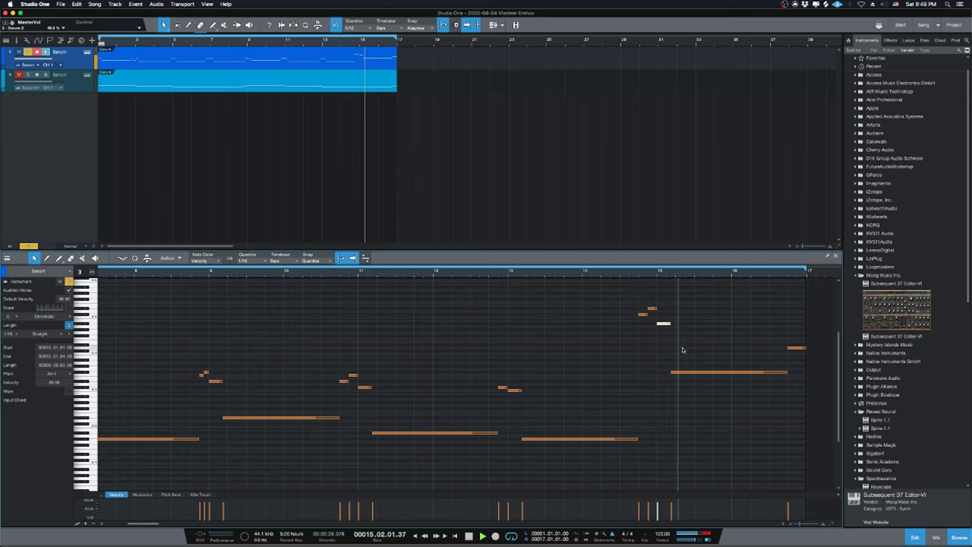
key("space")
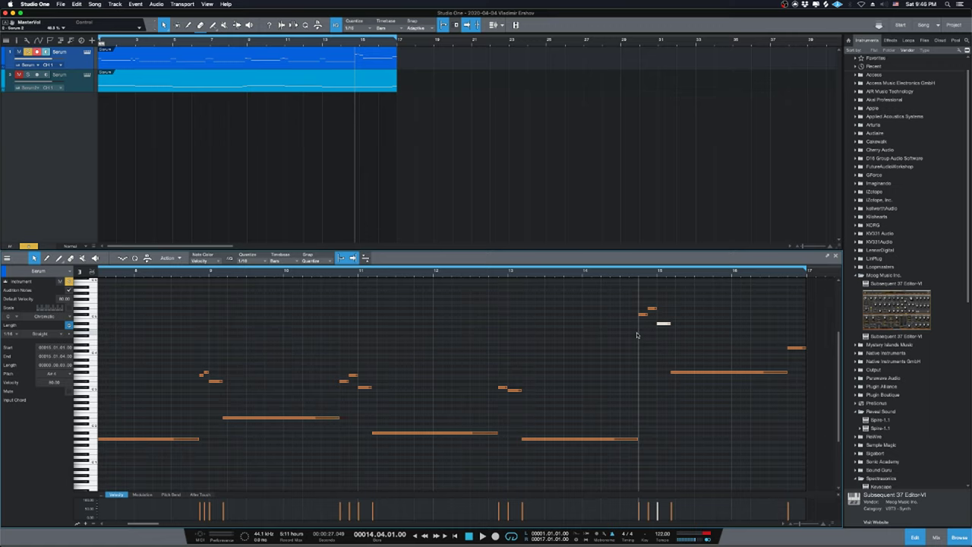
Reselect the five closing notes, transpose them by octave, and audition the result.
left_click_drag(638, 291, 815, 384)
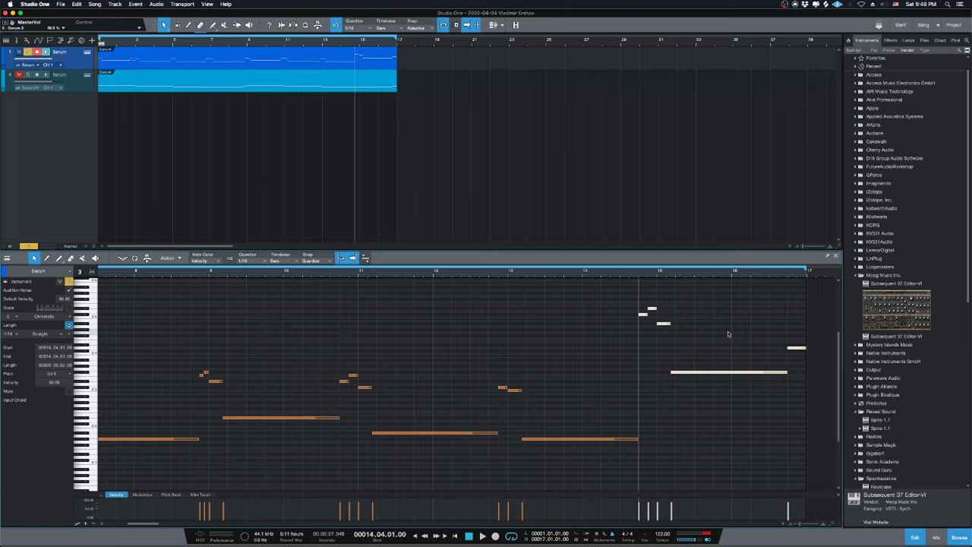
key("shift+Down")
key("shift+Down")
key("shift+Down")
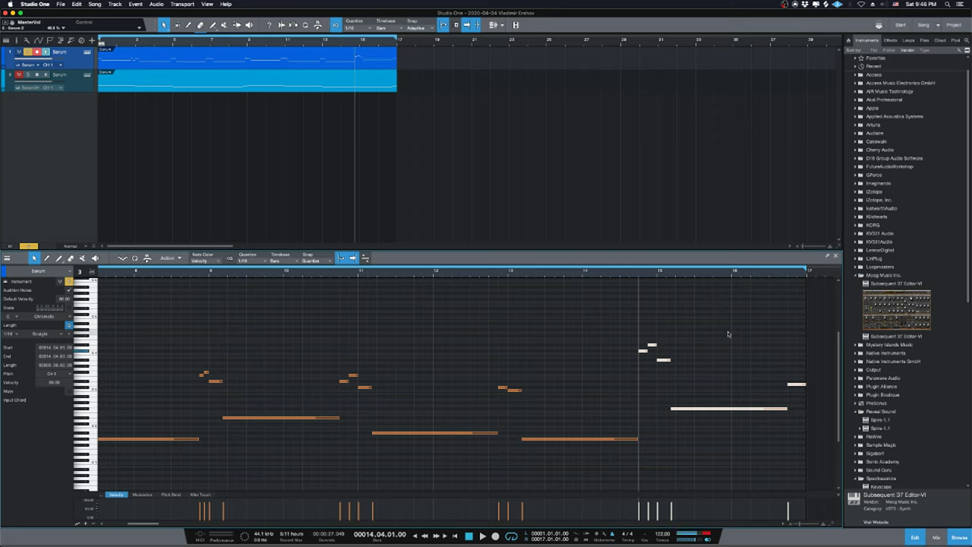
key("shift+Up")
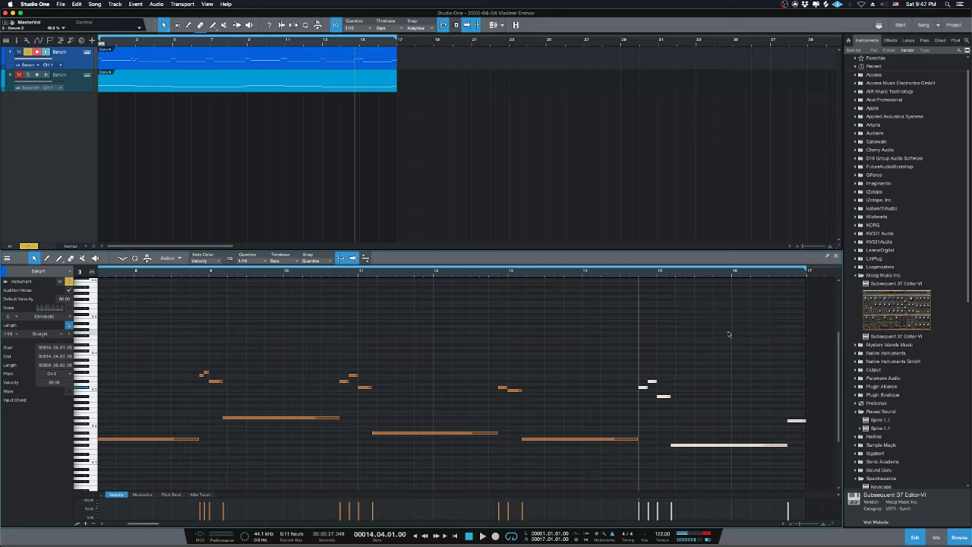
key("space")
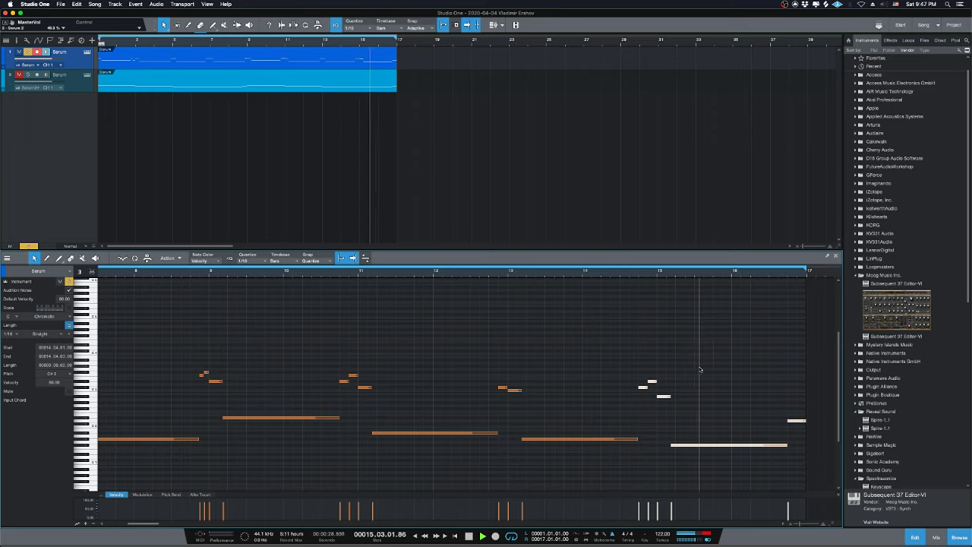
Return to the song start, unsolo the first Serum track, and play from bar 1.
key("space")
key("comma")
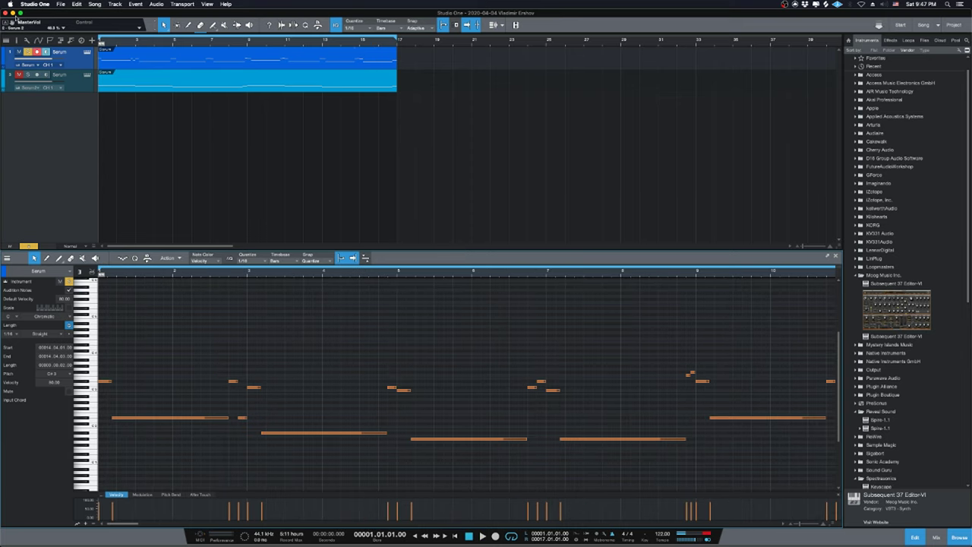
left_click(28, 52)
key("space")
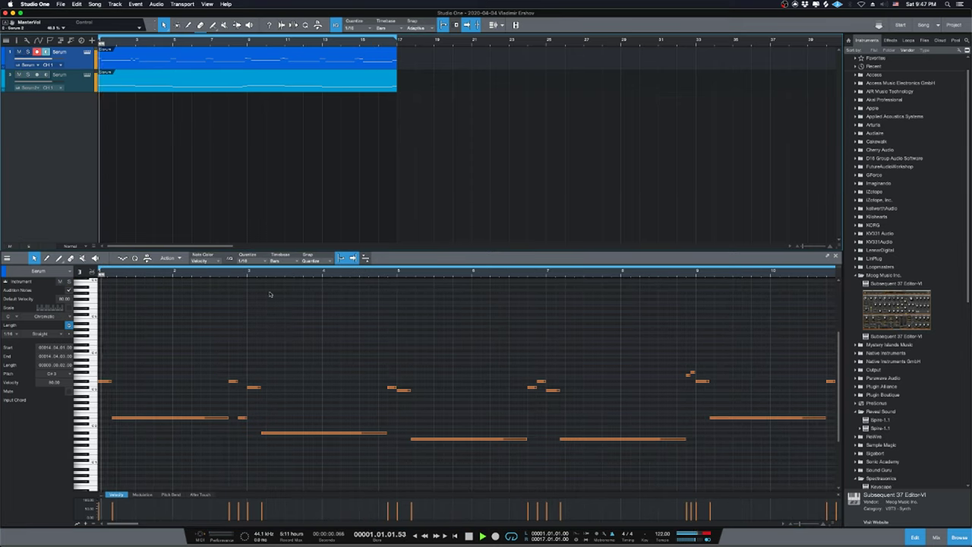
Check the YouTube Studio live dashboard in Safari, then bring Studio One back in front.
left_click(374, 532)
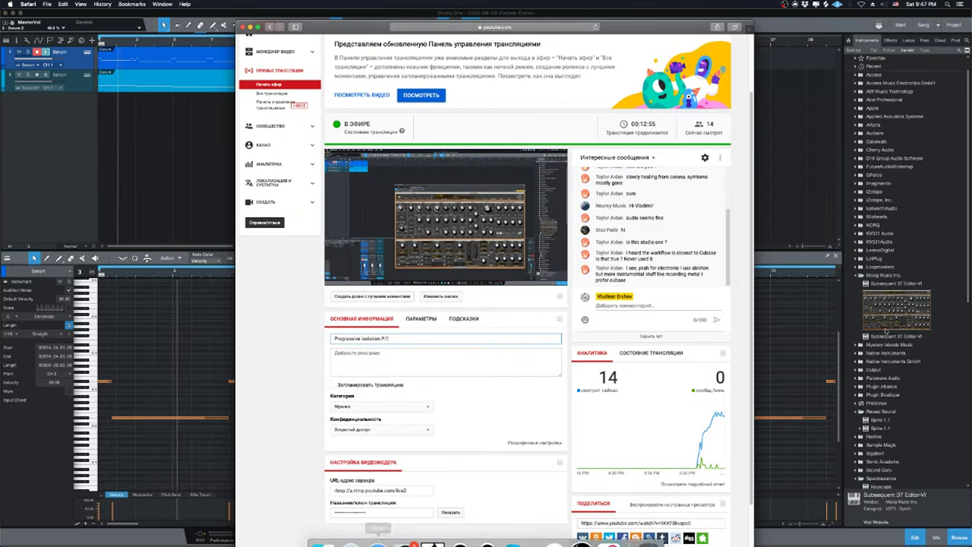
left_click(769, 225)
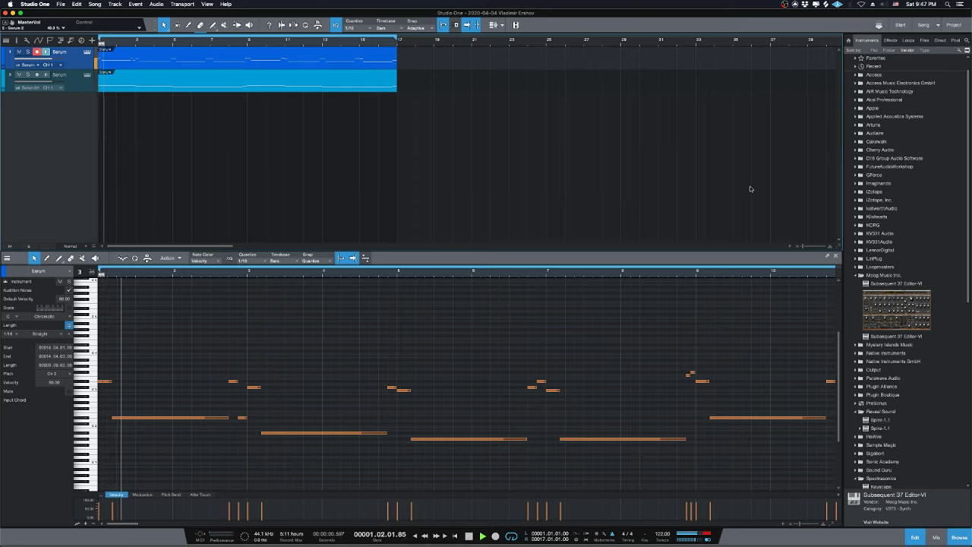
Stop playback and view the second Serum track's notes in the piano roll.
key("space")
key("w")
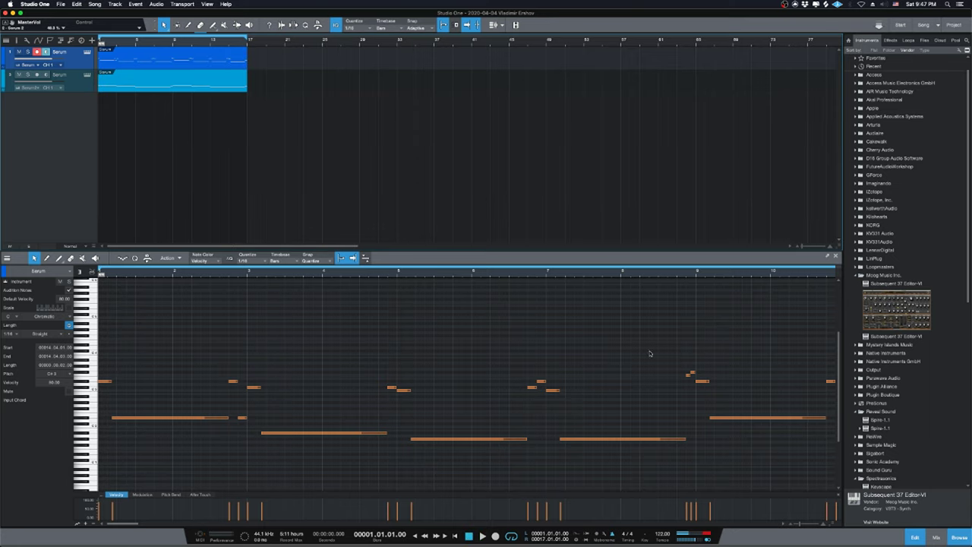
left_click(329, 104)
left_click(240, 42)
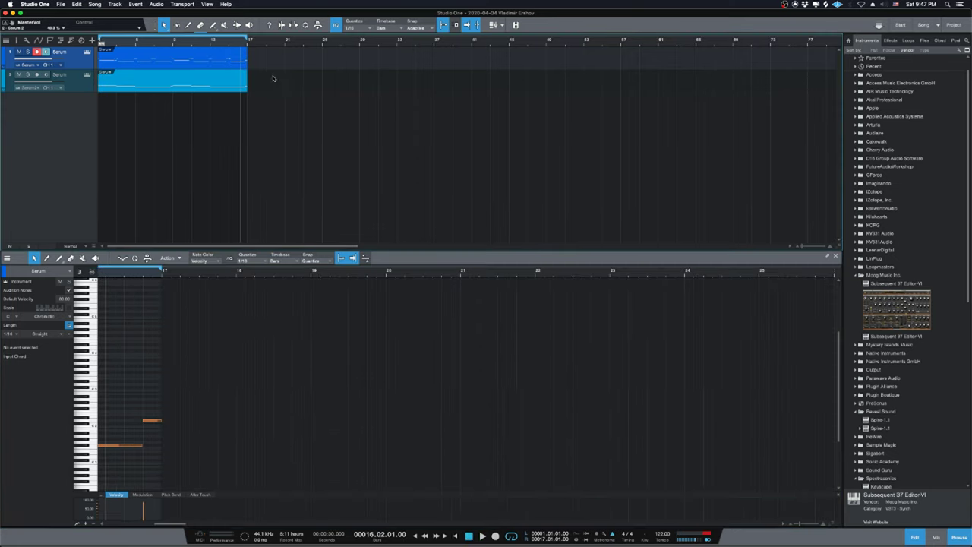
left_click(240, 88)
key("w")
key("w")
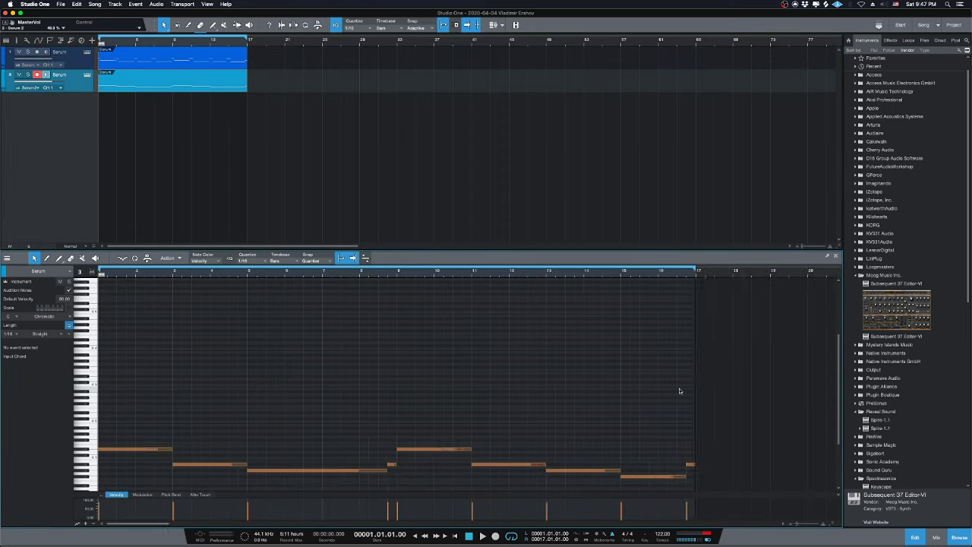
left_click(393, 464)
key("e")
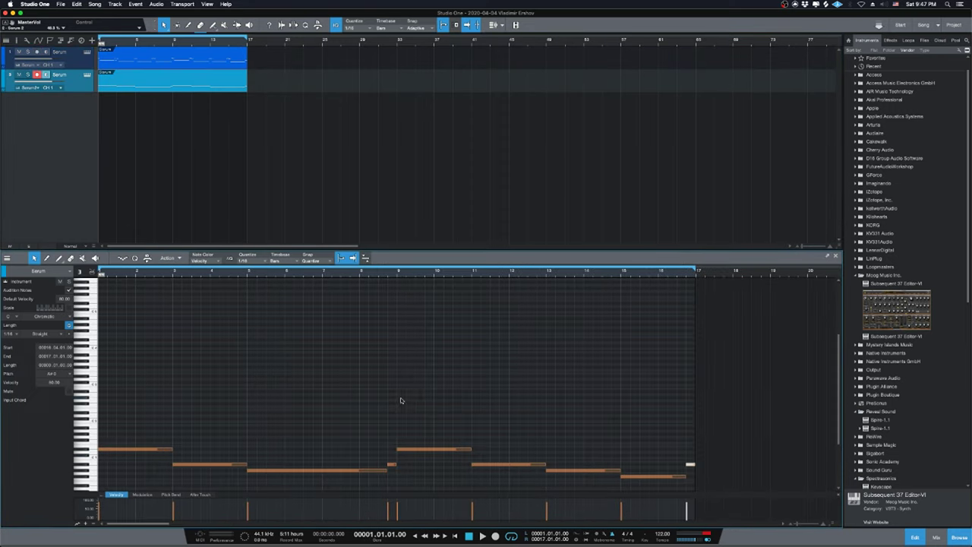
scroll(481, 401, "down", 2)
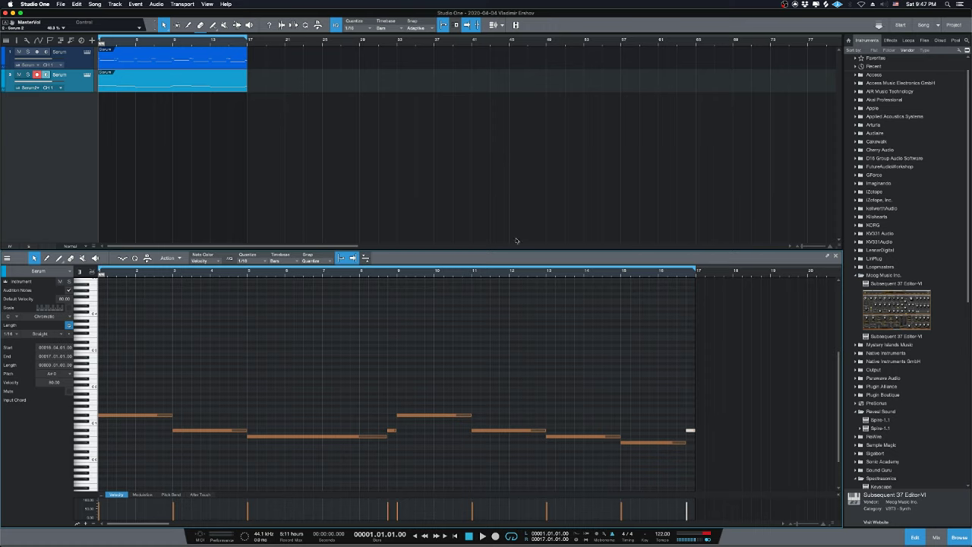
Switch back to the first Serum track's notes and zoom into bars 13–17.
left_click(242, 67)
key("w")
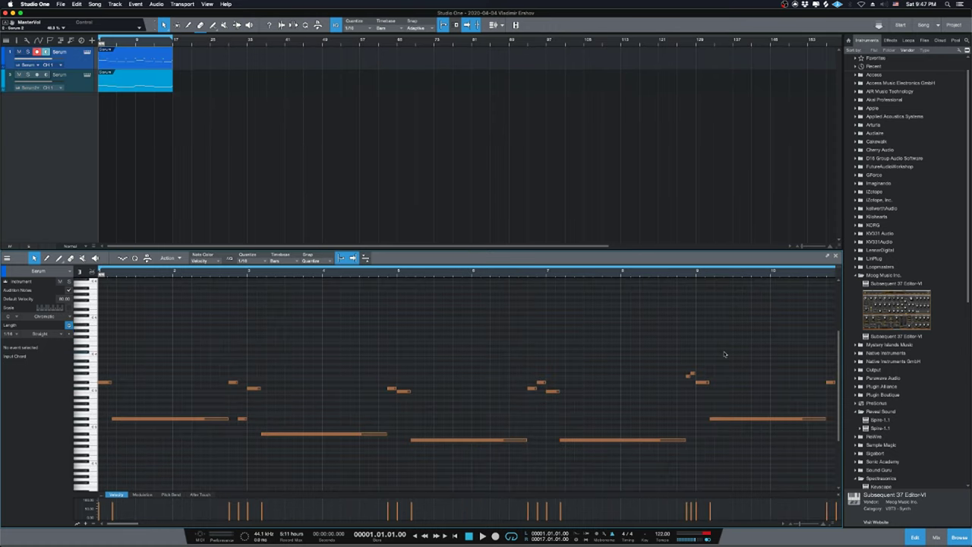
key("w")
left_click(689, 421)
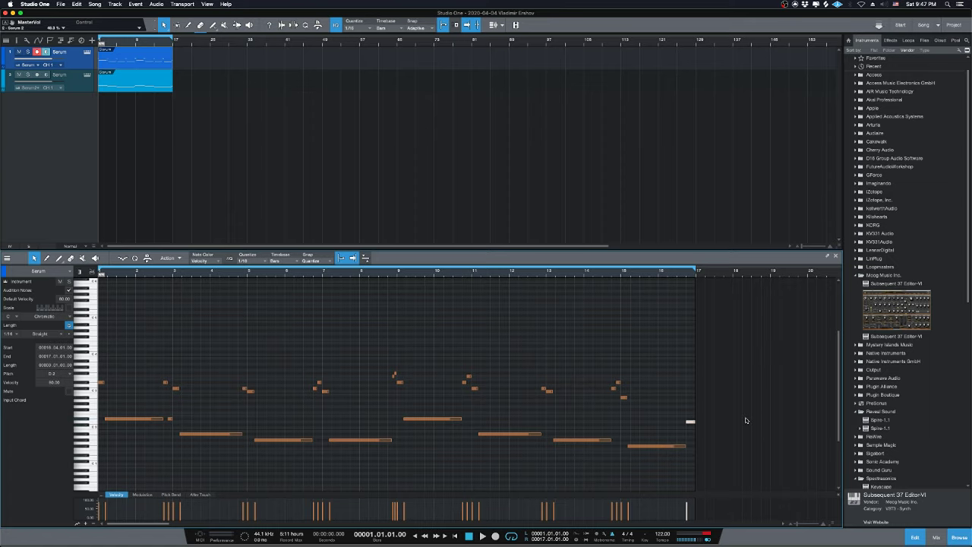
scroll(715, 415, "down", 1)
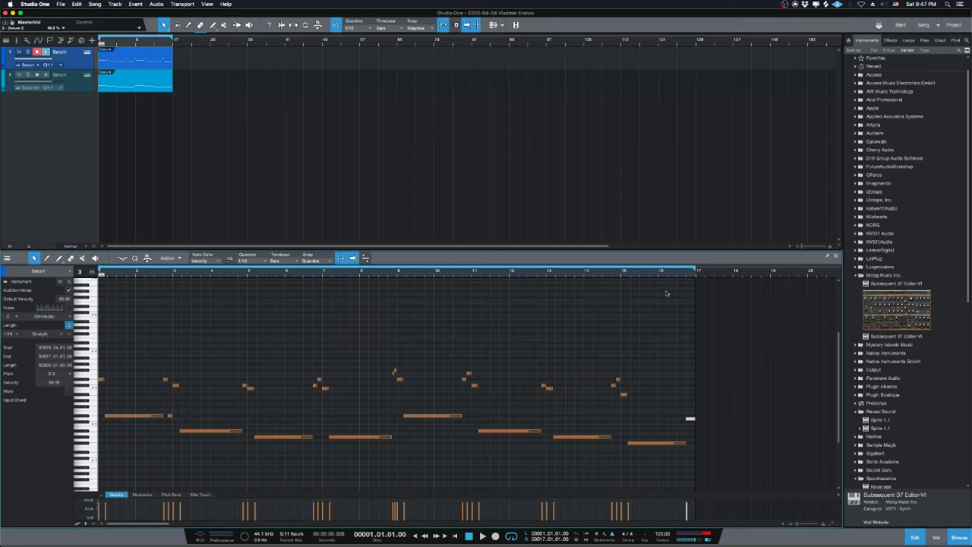
left_click_drag(688, 276, 691, 285)
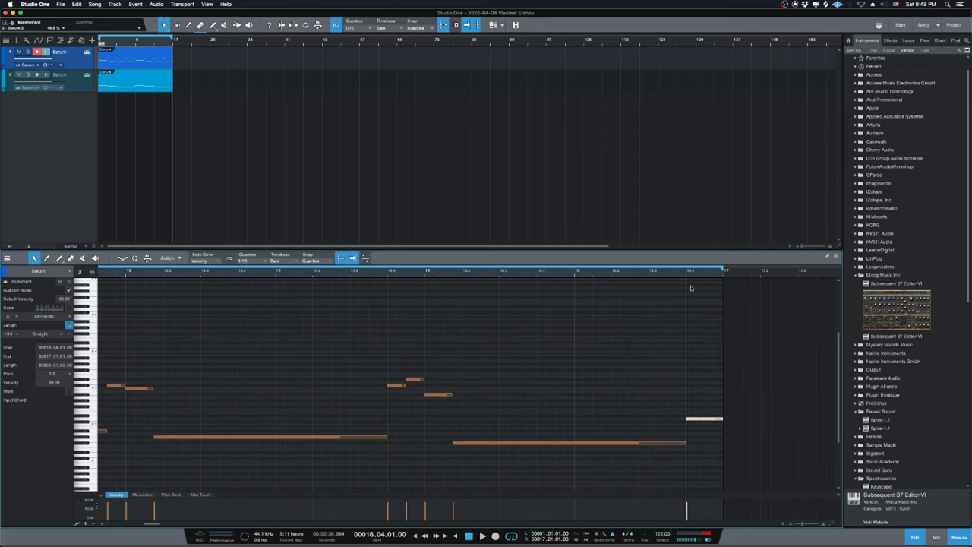
Audition the ending from just before bar 14.3 and delete the part's final note.
left_click(687, 348)
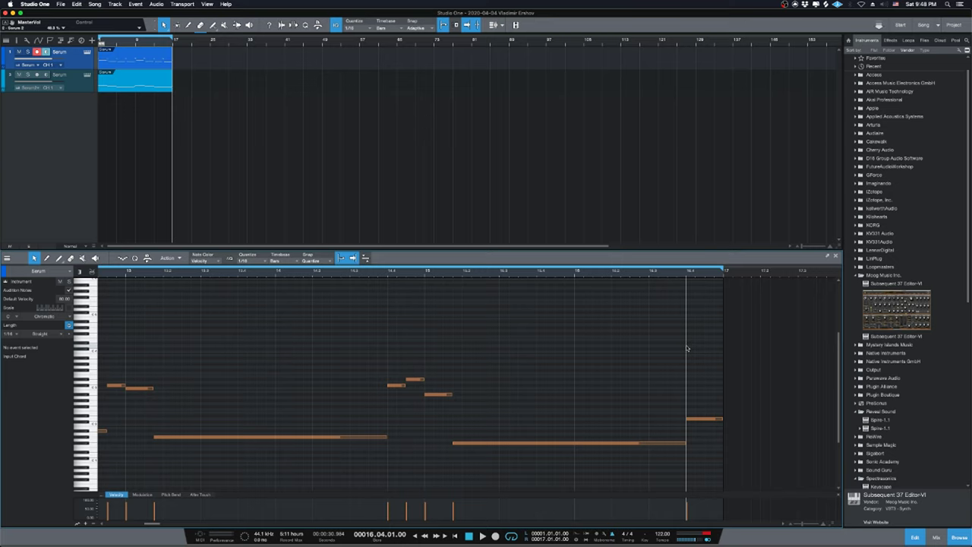
scroll(714, 440, "down", 3)
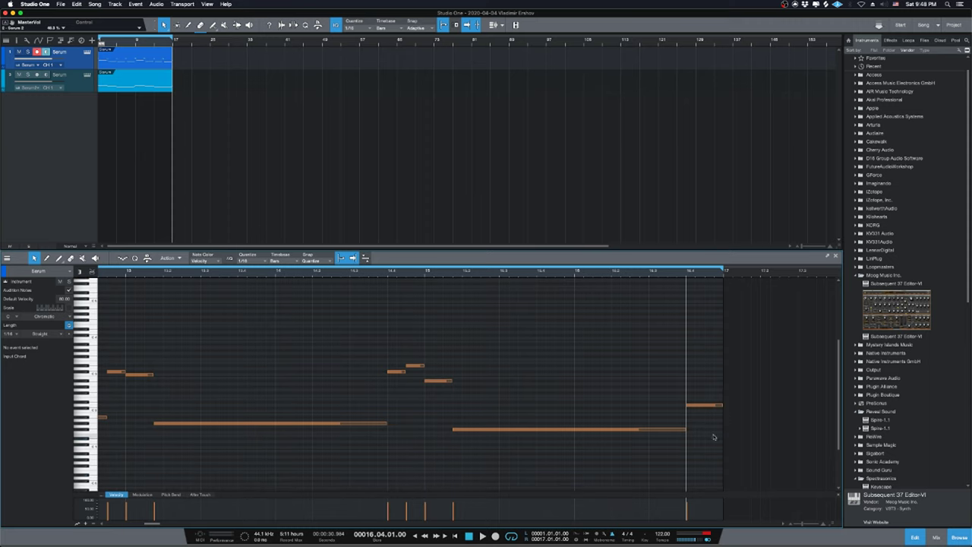
scroll(711, 436, "up", 1)
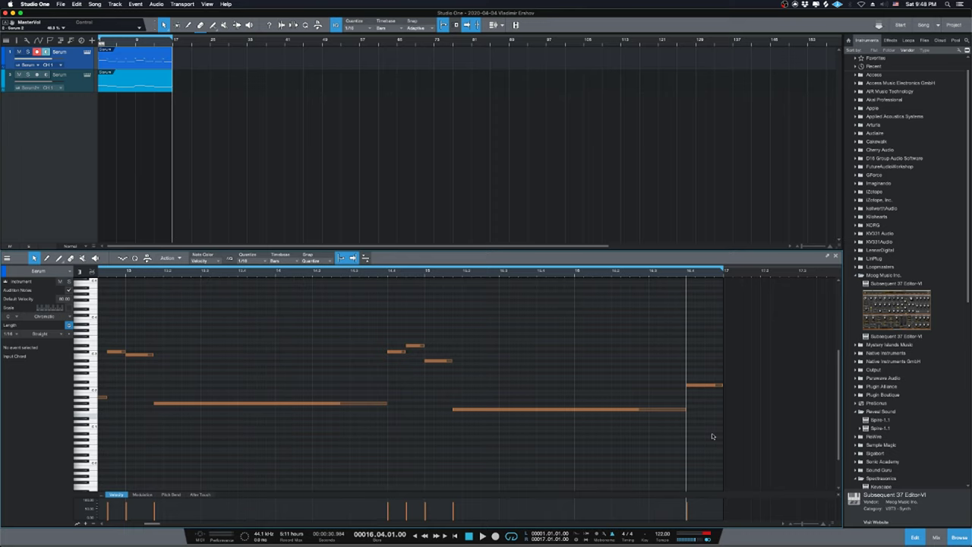
left_click(377, 276)
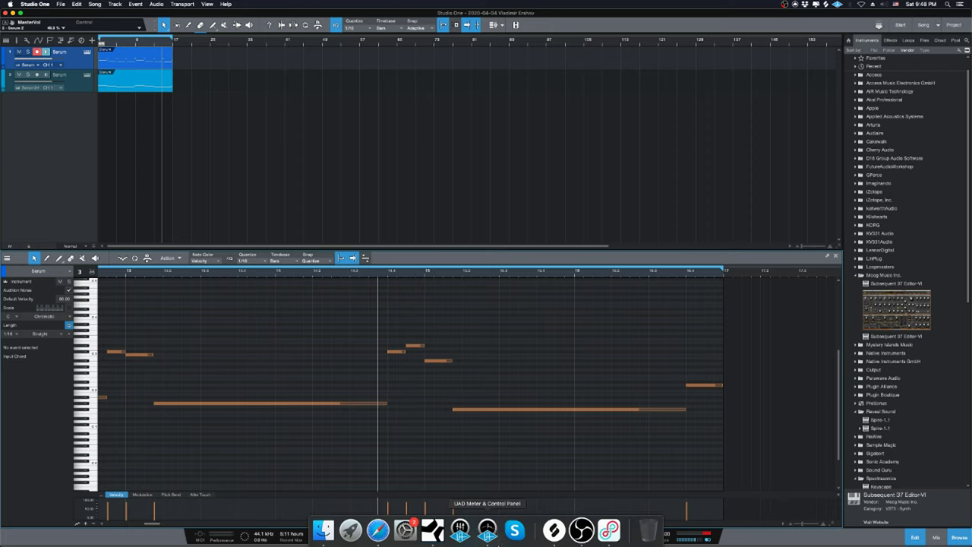
key("space")
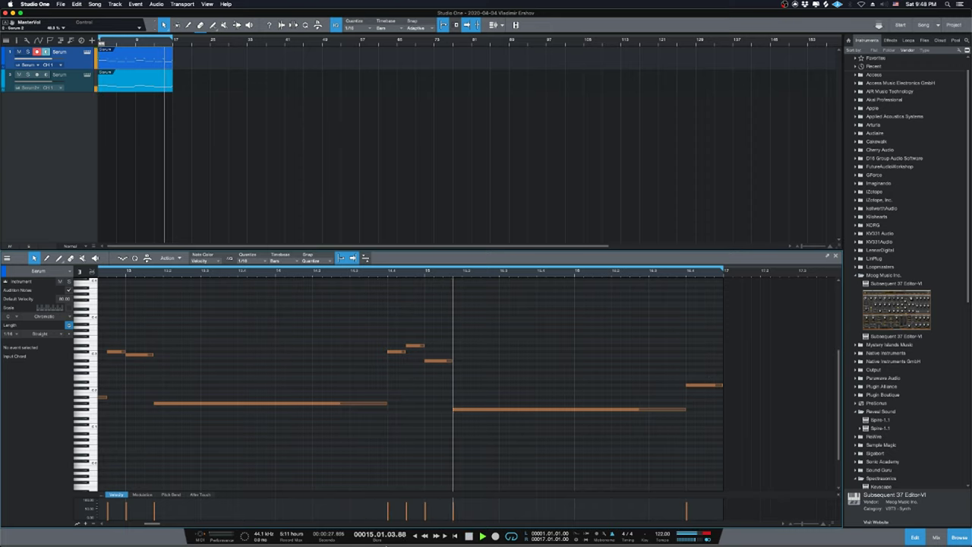
left_click(707, 385)
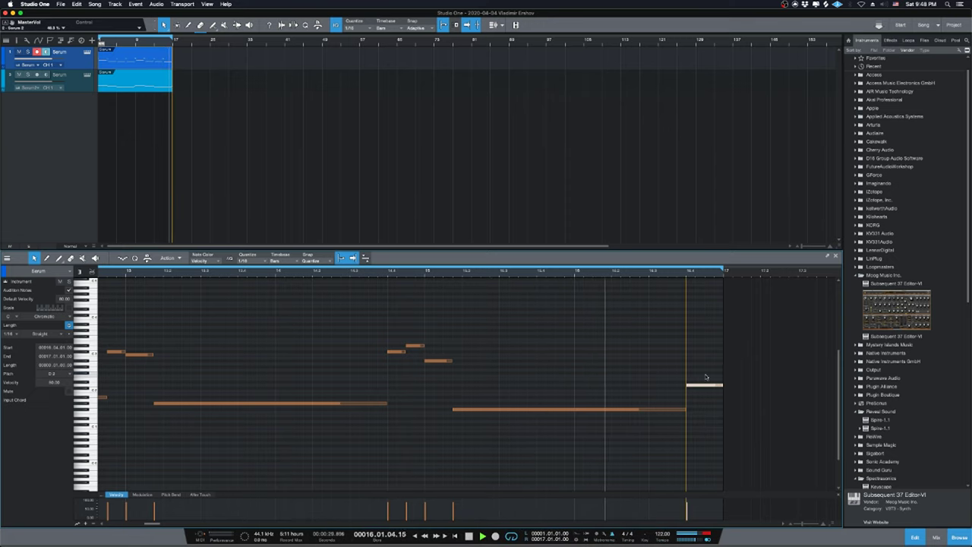
key("space")
key("Delete")
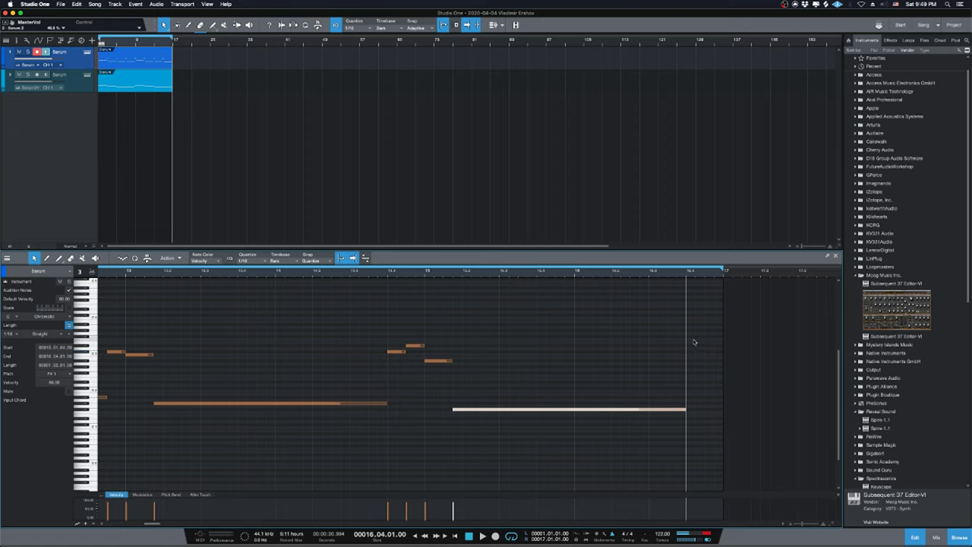
Draw short descending notes just after bar 16.4 and replay the new ending.
left_click_drag(690, 339, 700, 341)
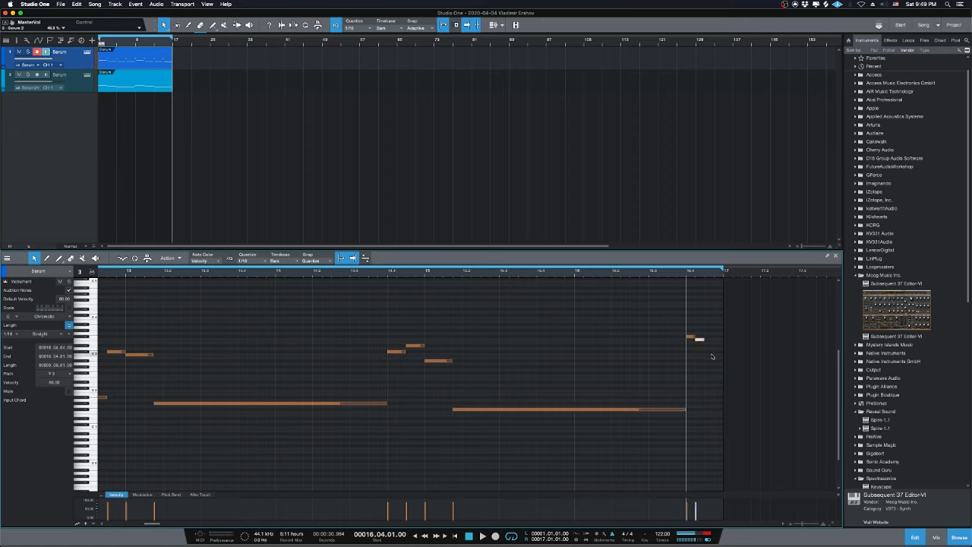
double_click(710, 353)
double_click(718, 366)
left_click_drag(718, 366, 717, 360)
key("space")
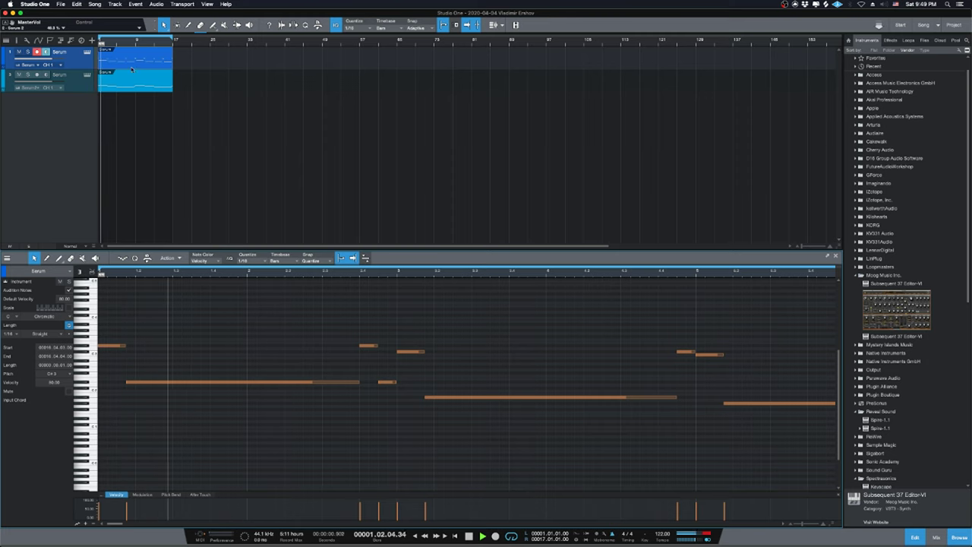
Stop playback, then remove the second Serum track and undo the removal.
key("F11")
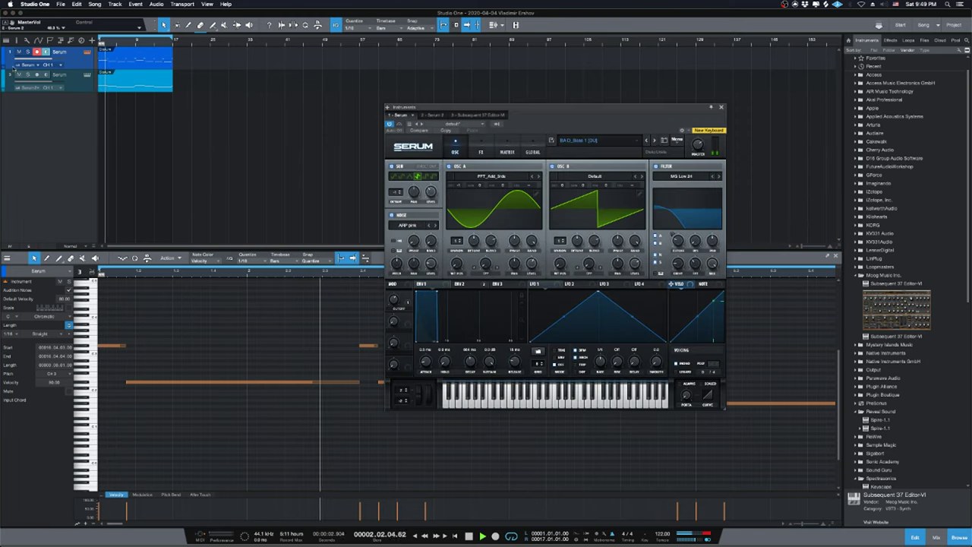
key("F11")
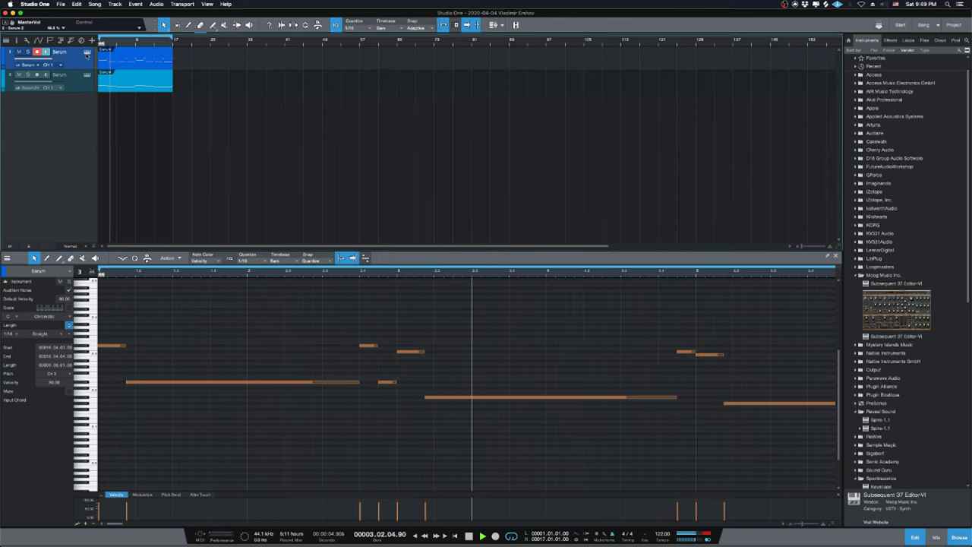
key("space")
left_click(74, 86)
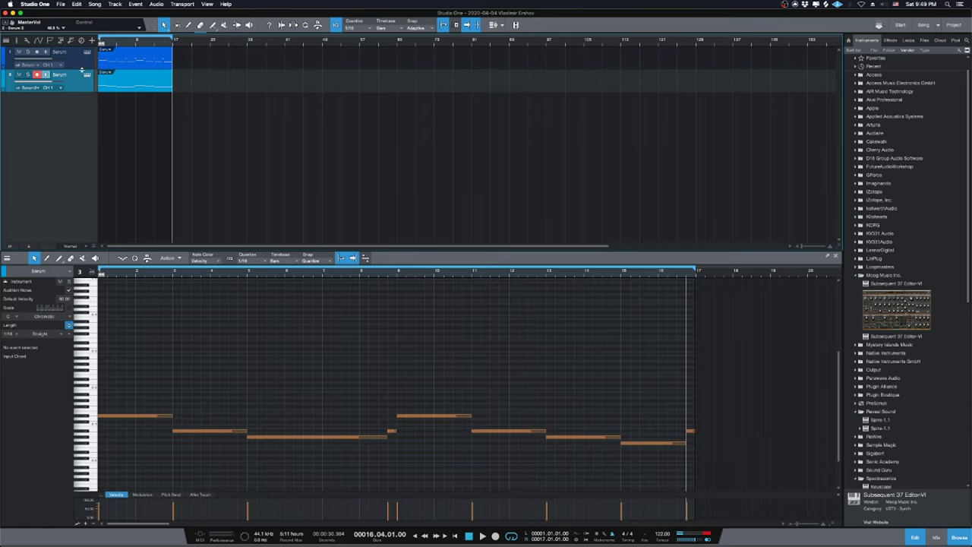
right_click(74, 89)
left_click(129, 123)
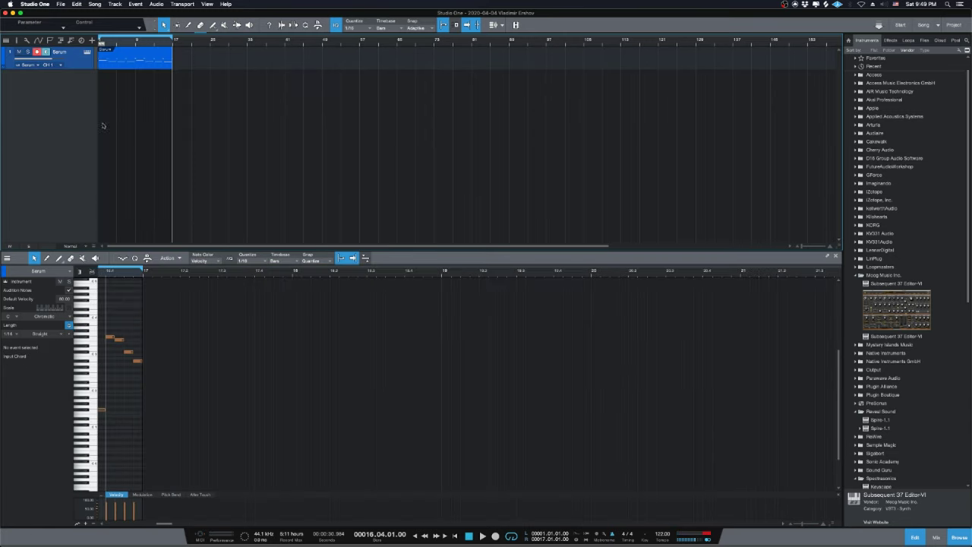
key("super+z")
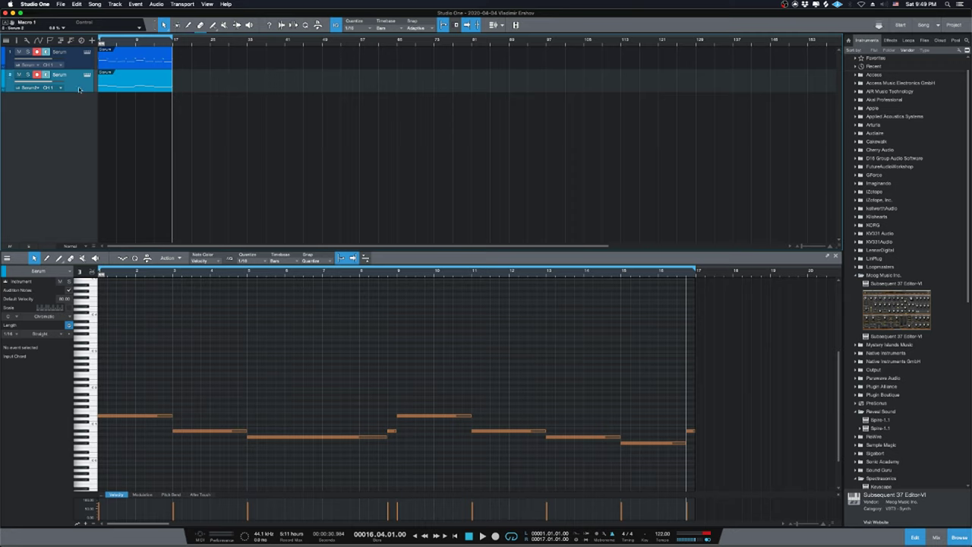
Set the second Serum track's input to None, restart playback, and show the first track's Serum editor.
left_click(25, 88)
left_click(31, 94)
key("space")
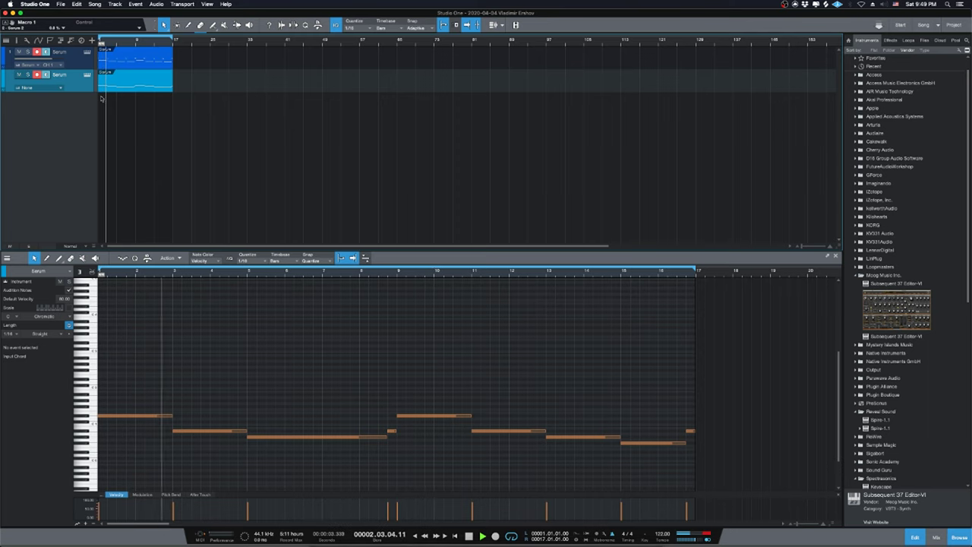
left_click(87, 52)
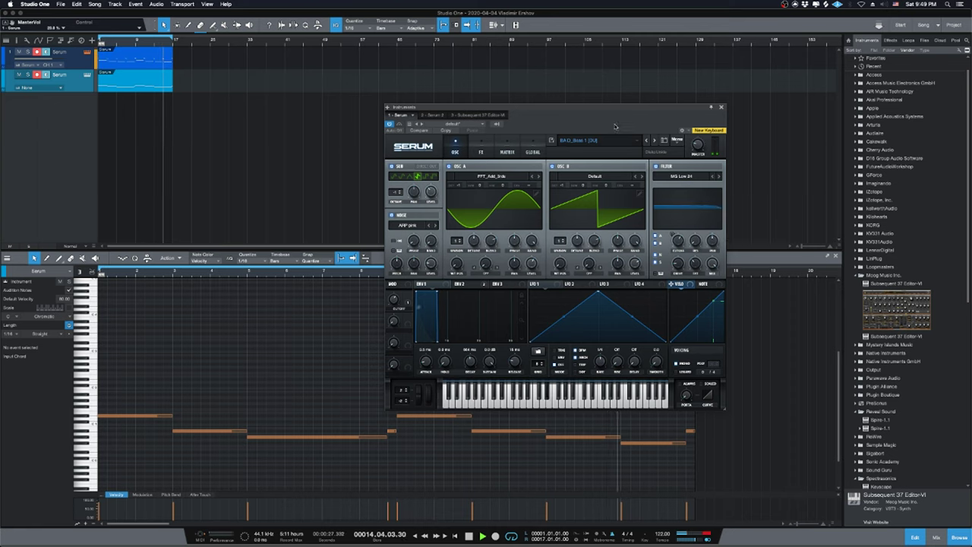
Browse Serum's Bass presets, keeping the current BA D_Bass 1 patch.
left_click_drag(629, 114, 566, 151)
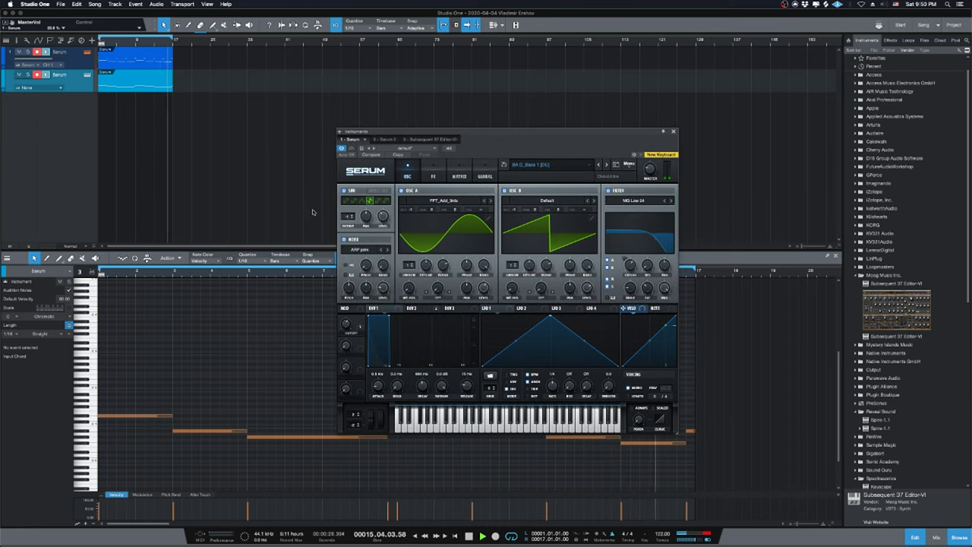
left_click(550, 164)
mouse_move(558, 200)
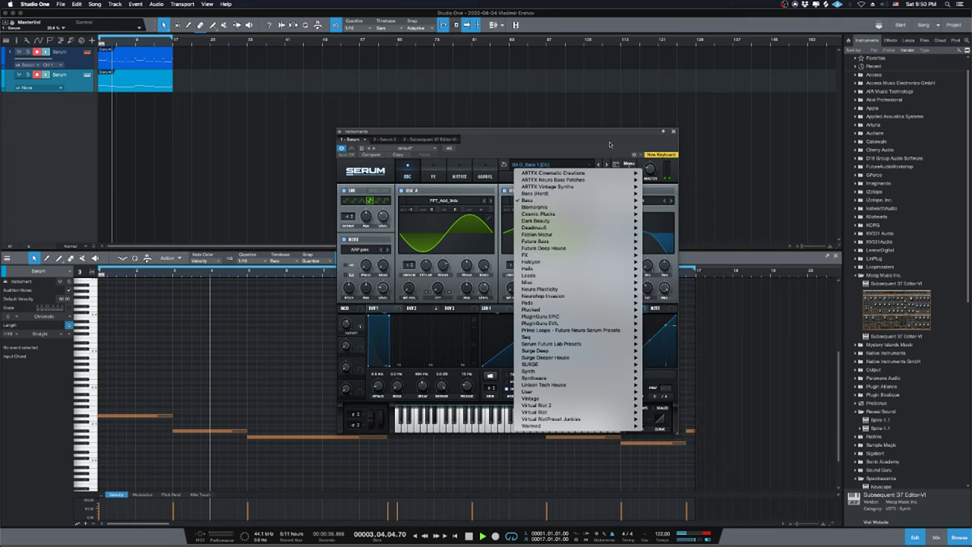
left_click(645, 176)
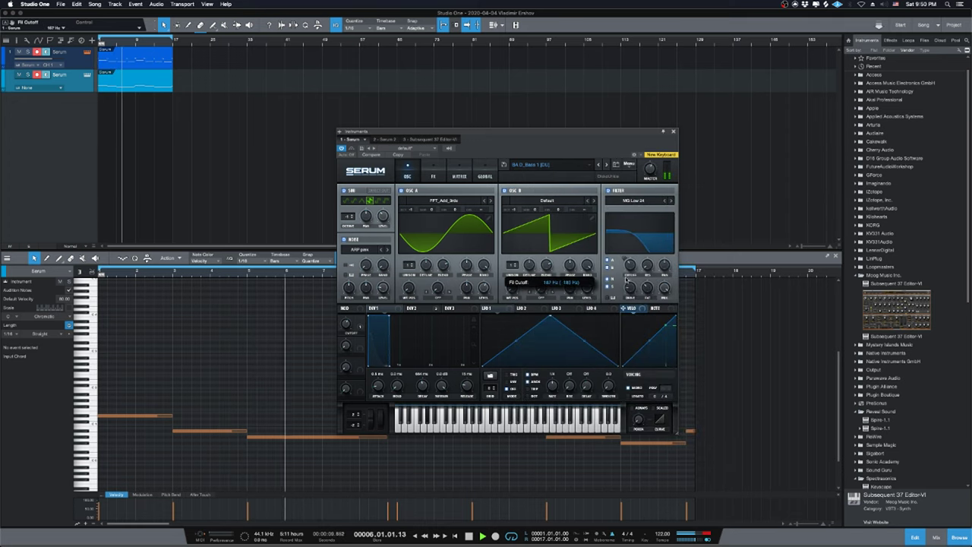
scroll(890, 110, "up", 1)
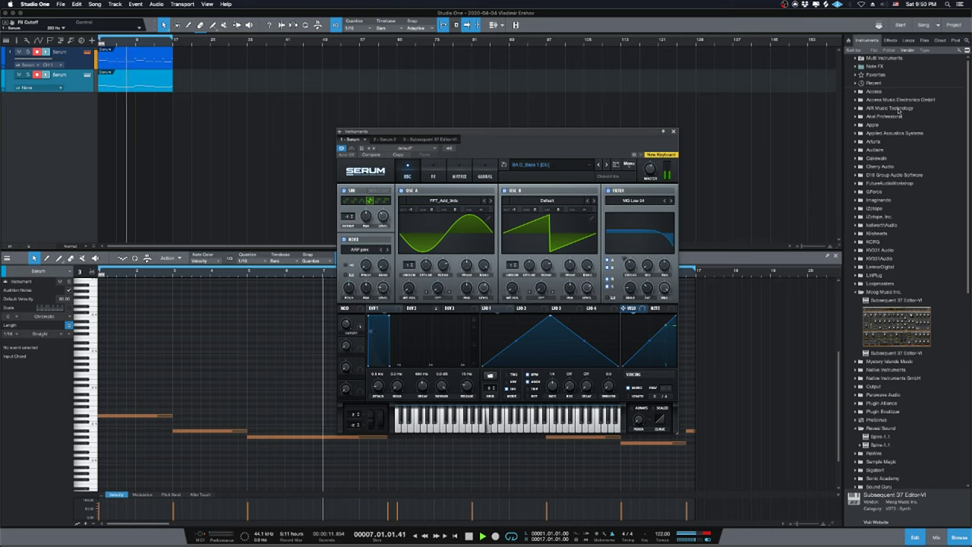
Close the Serum window, stop playback and solo the first Serum track.
left_click(673, 132)
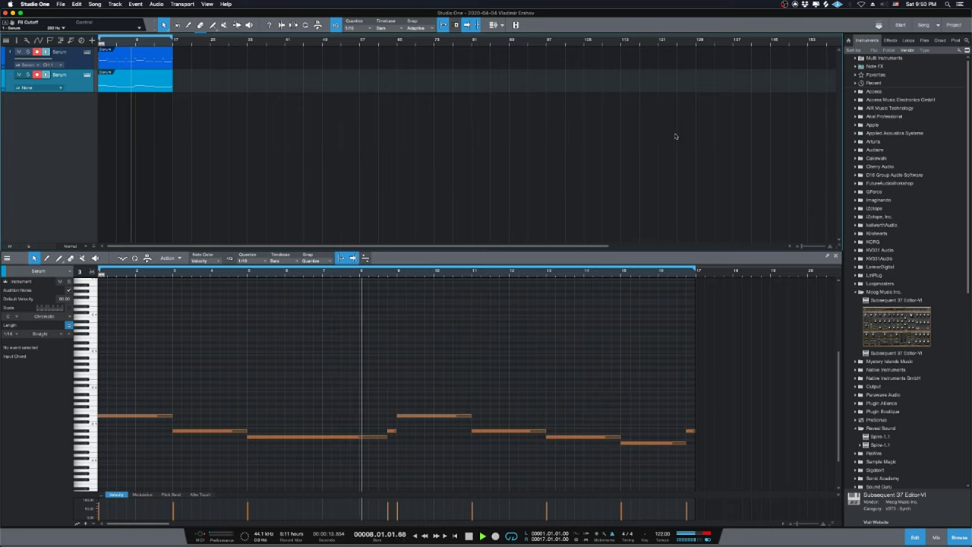
scroll(902, 343, "down", 2)
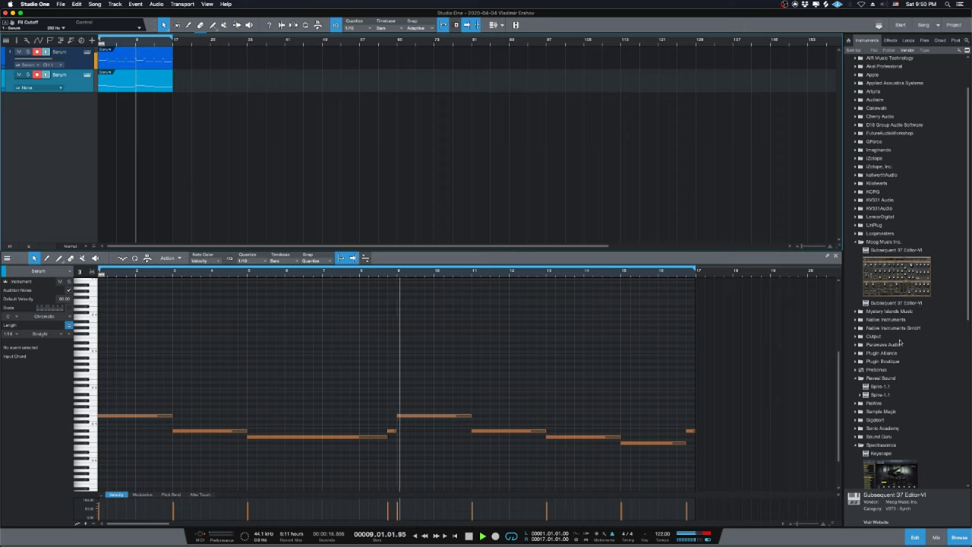
scroll(902, 344, "down", 10)
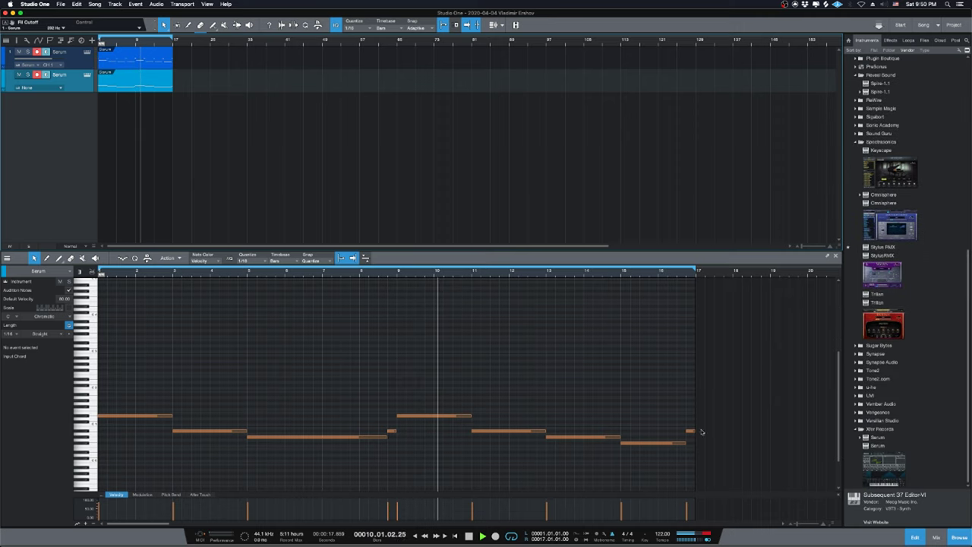
mouse_move(608, 529)
key("space")
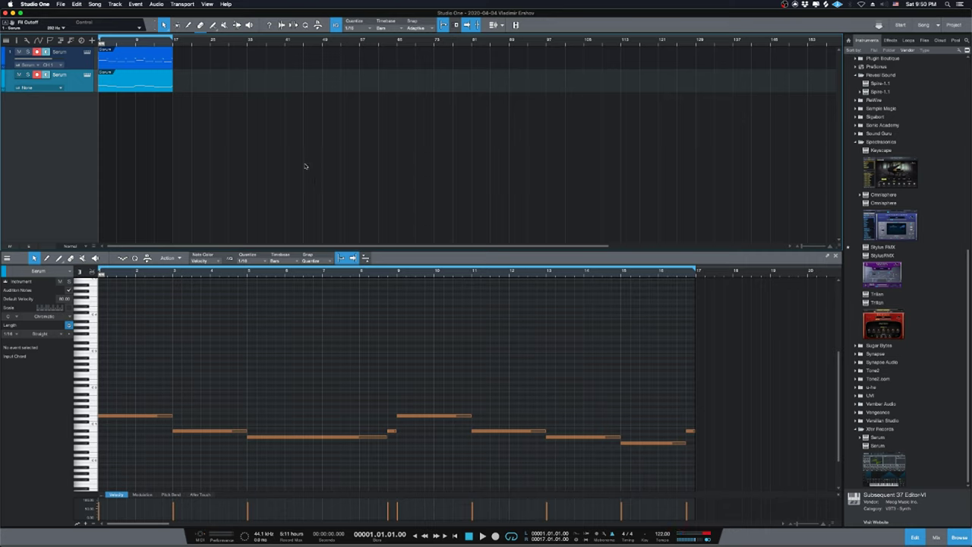
left_click(86, 67)
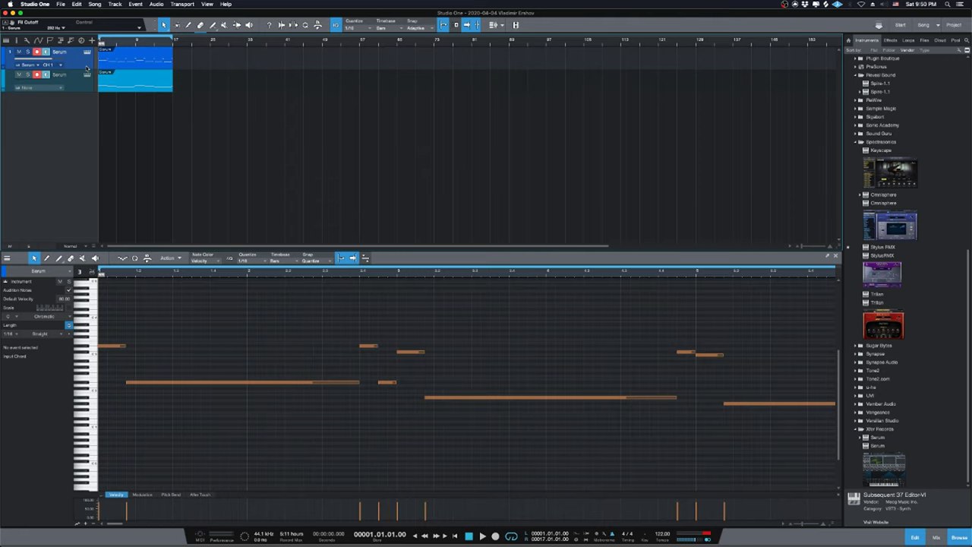
key("s")
Expand the PreSonus folder in the Instruments browser and briefly play the song.
scroll(916, 220, "up", 1)
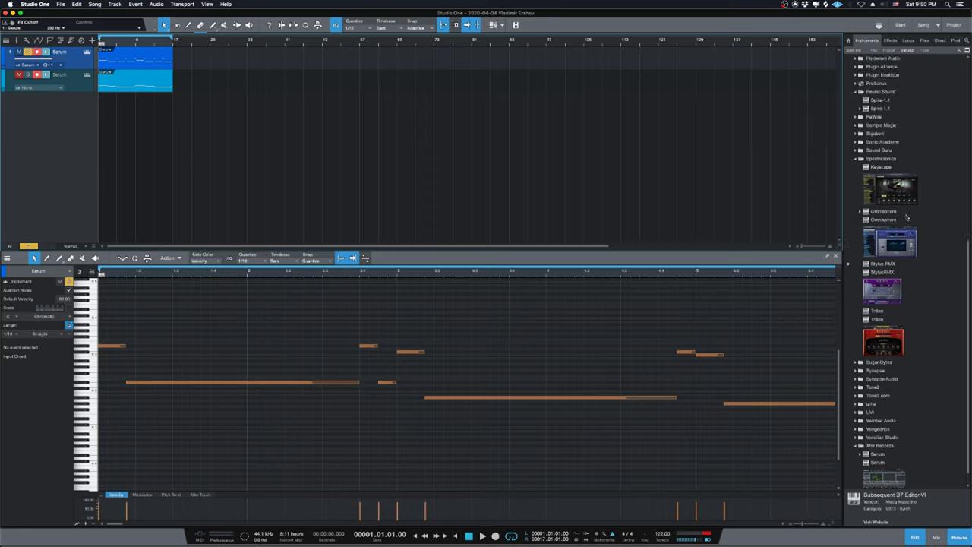
mouse_move(486, 543)
scroll(893, 387, "down", 1)
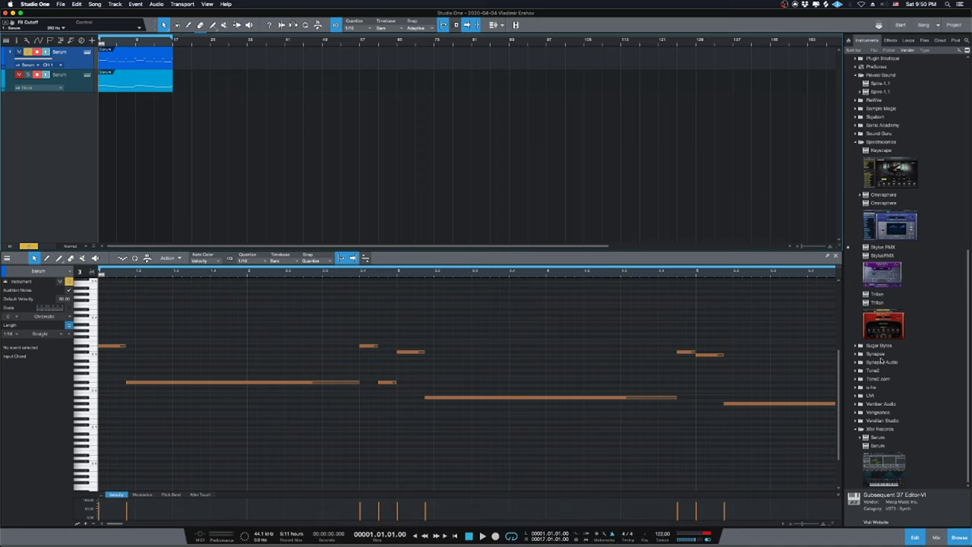
scroll(881, 363, "up", 3)
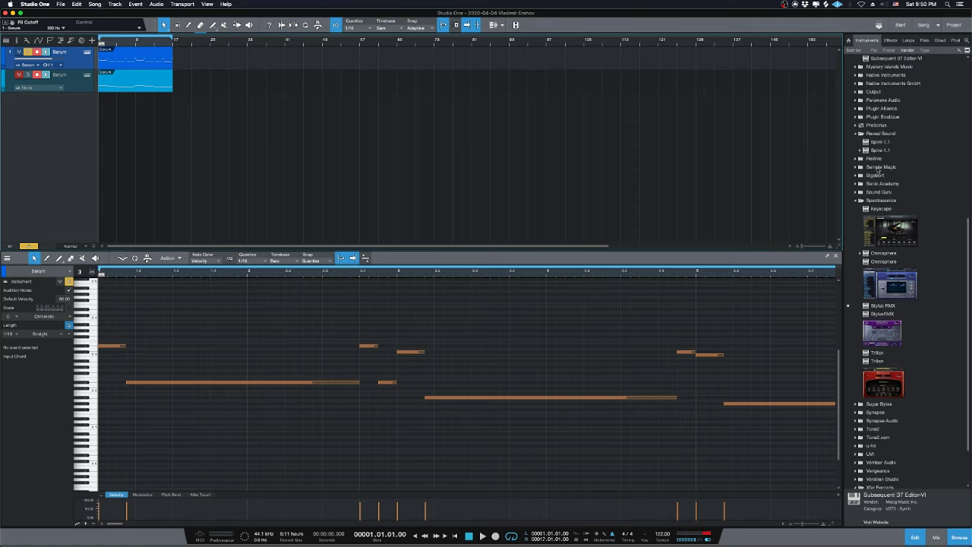
left_click(875, 125)
key("space")
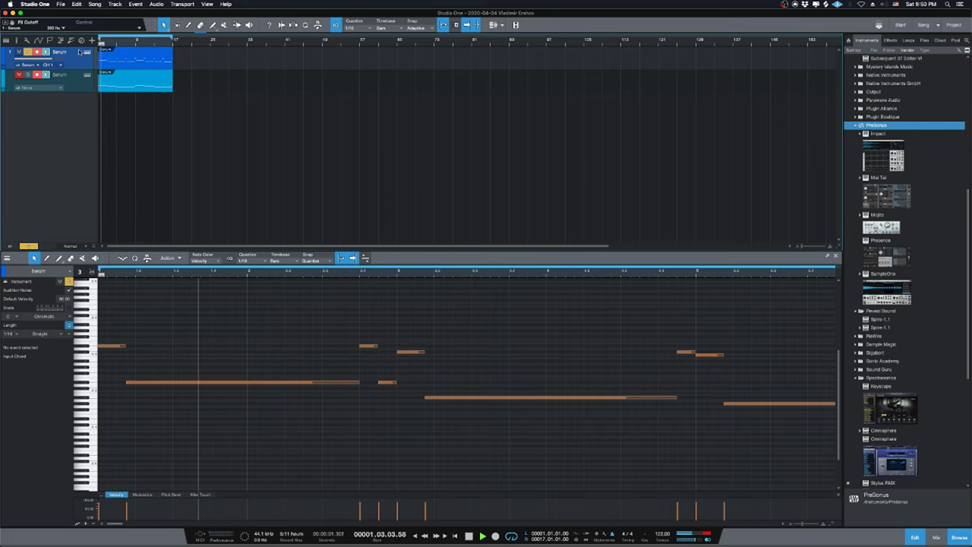
key("space")
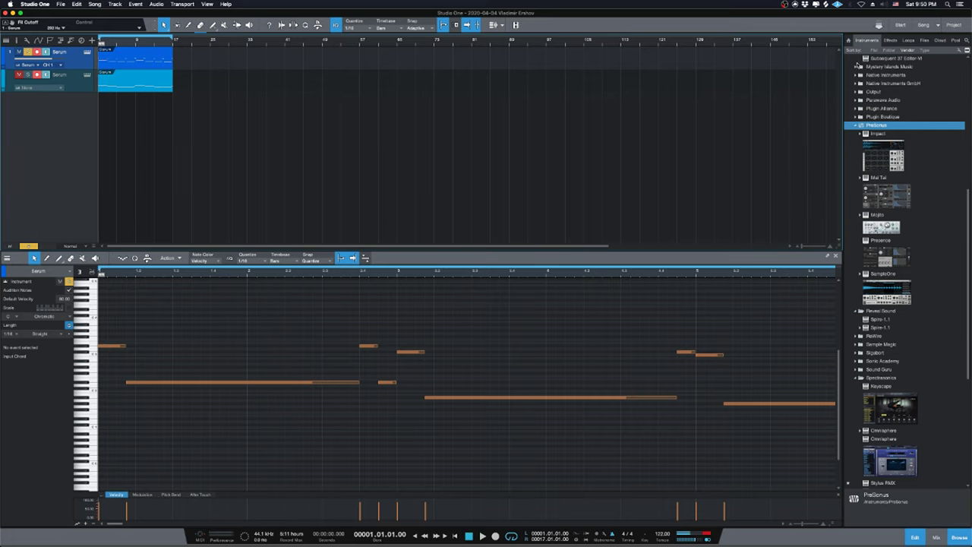
Select the second track and bring up its instrument input choices.
left_click(76, 77)
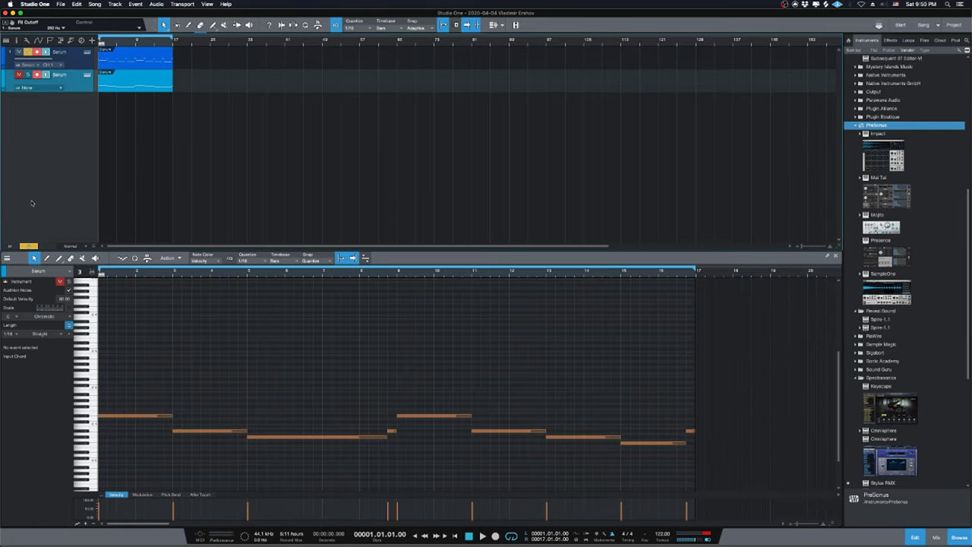
left_click(74, 52)
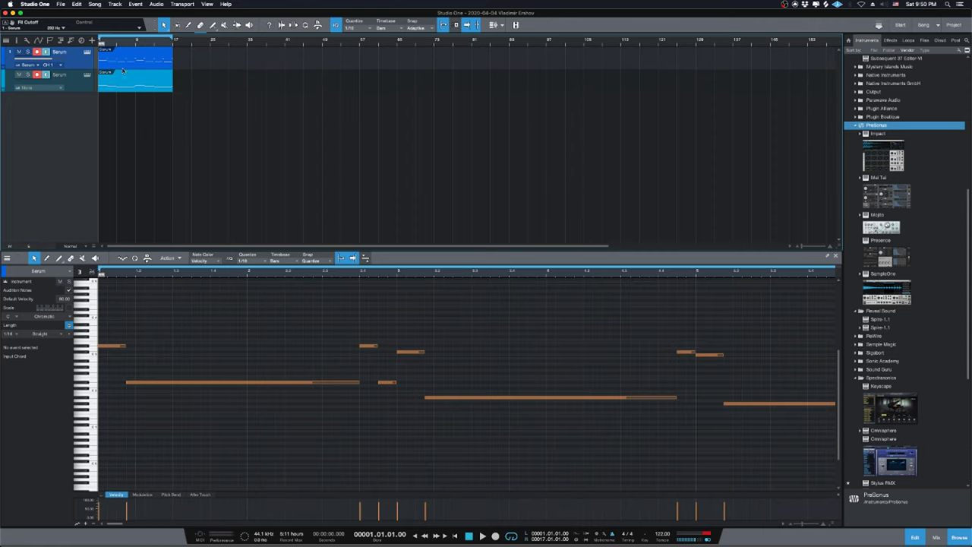
left_click(79, 87)
left_click(50, 89)
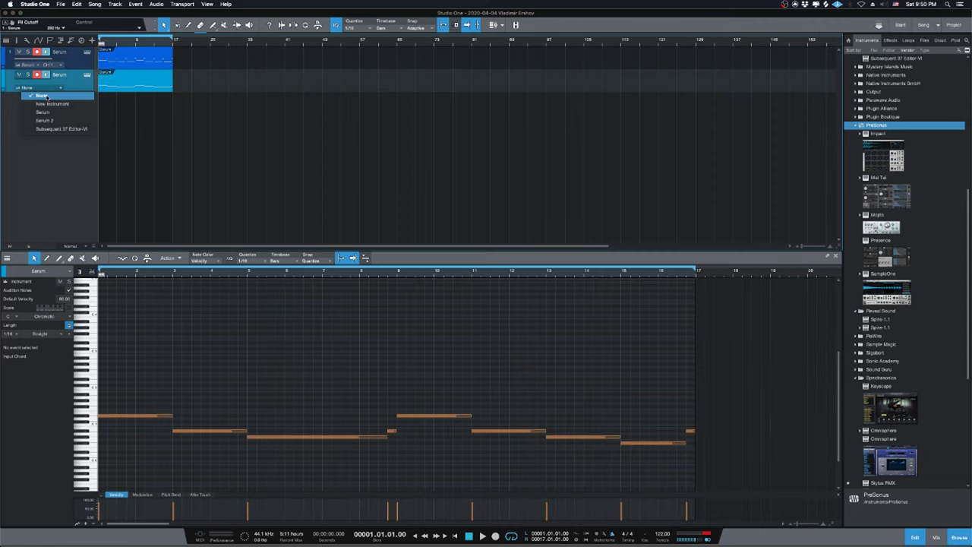
Route track 2 to Serum 2, enable oscillator B and detune oscillator A slightly.
left_click(44, 120)
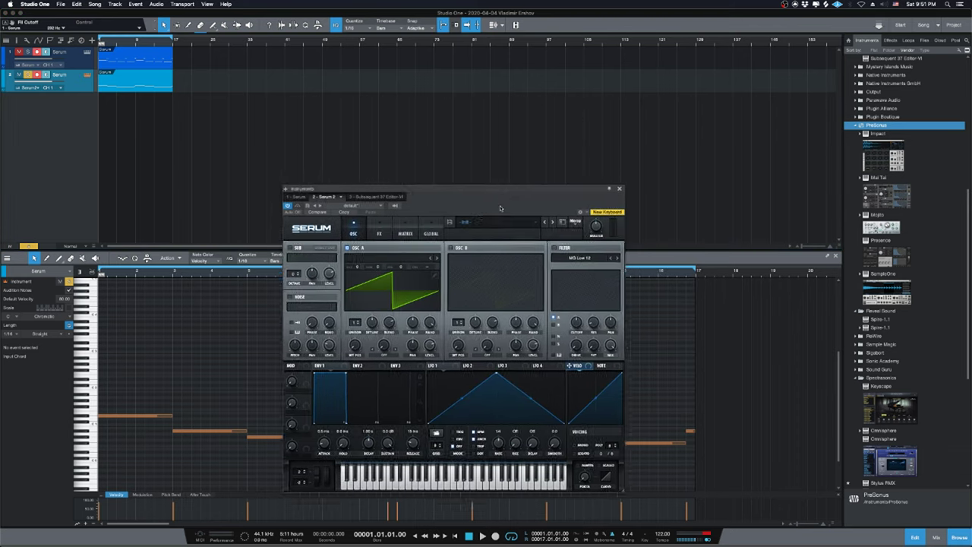
left_click(444, 260)
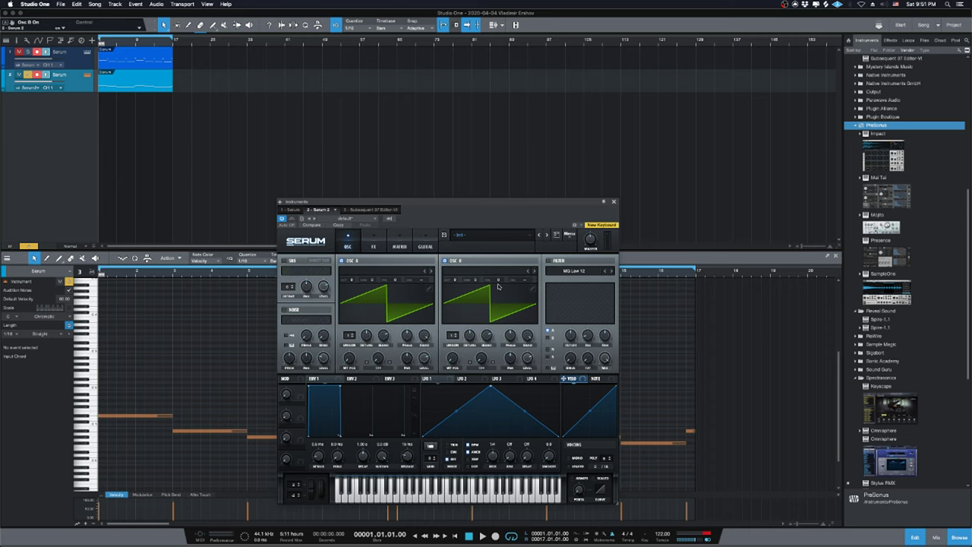
left_click_drag(464, 214, 507, 119)
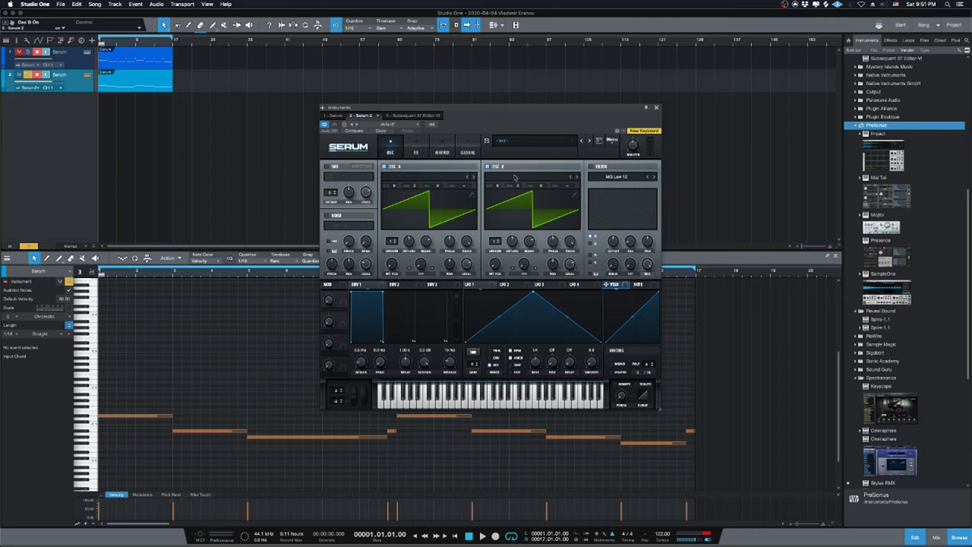
mouse_move(439, 189)
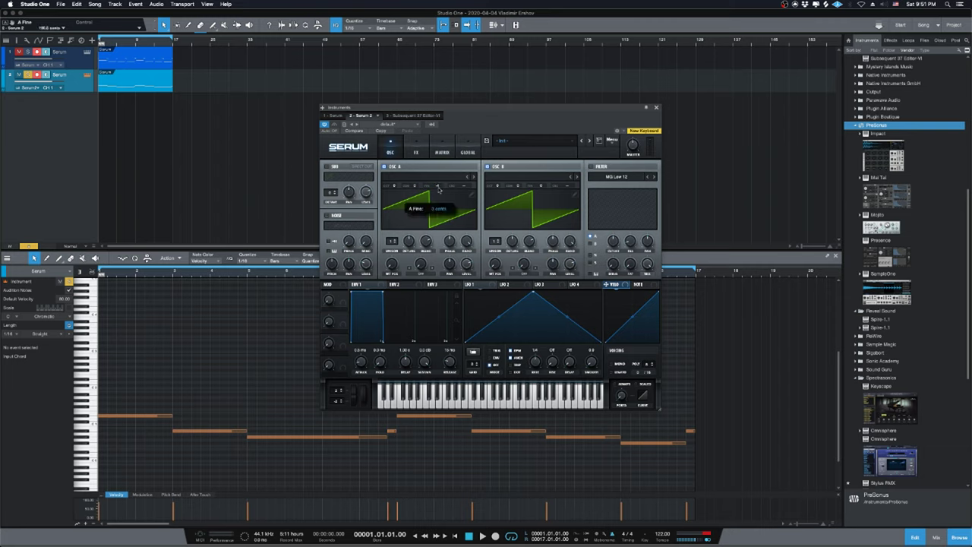
scroll(439, 192, "up", 2)
left_click_drag(439, 195, 439, 193)
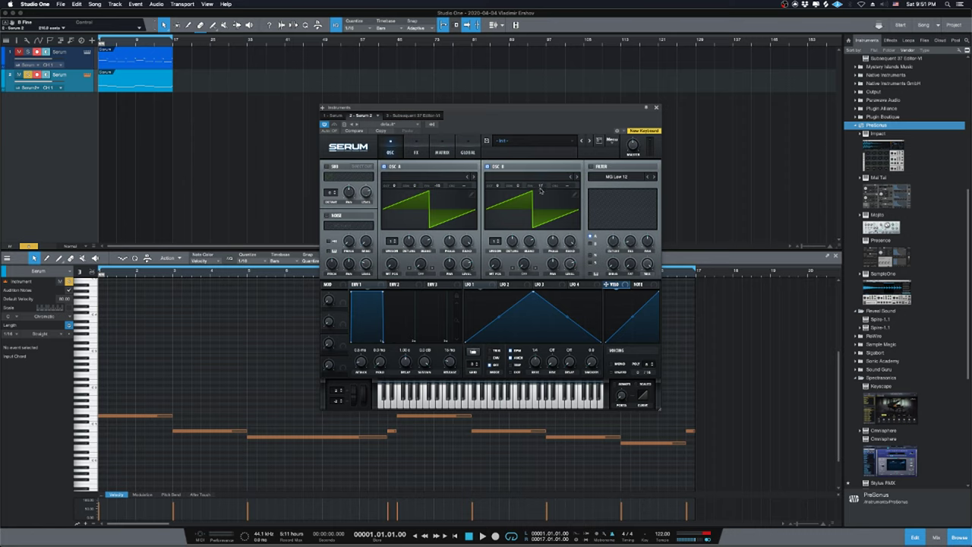
Enable the filter on oscillator B as MG Low 24 at about 4000 Hz, with 8 unison voices.
left_click(591, 166)
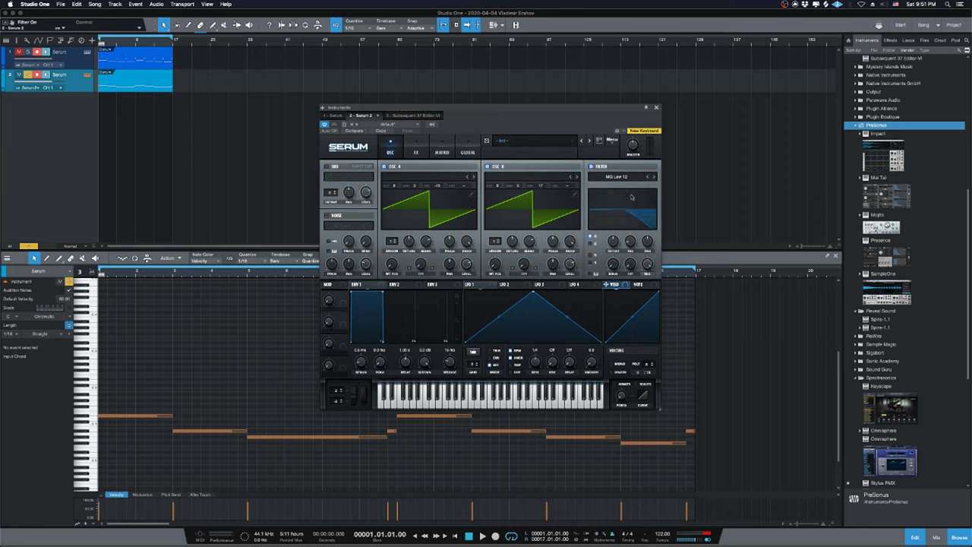
left_click(591, 241)
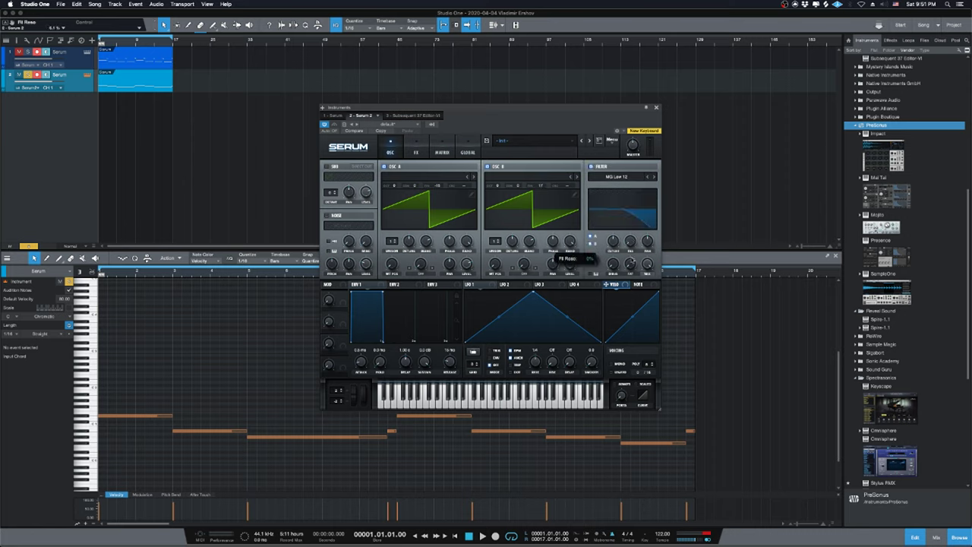
left_click_drag(617, 237, 616, 255)
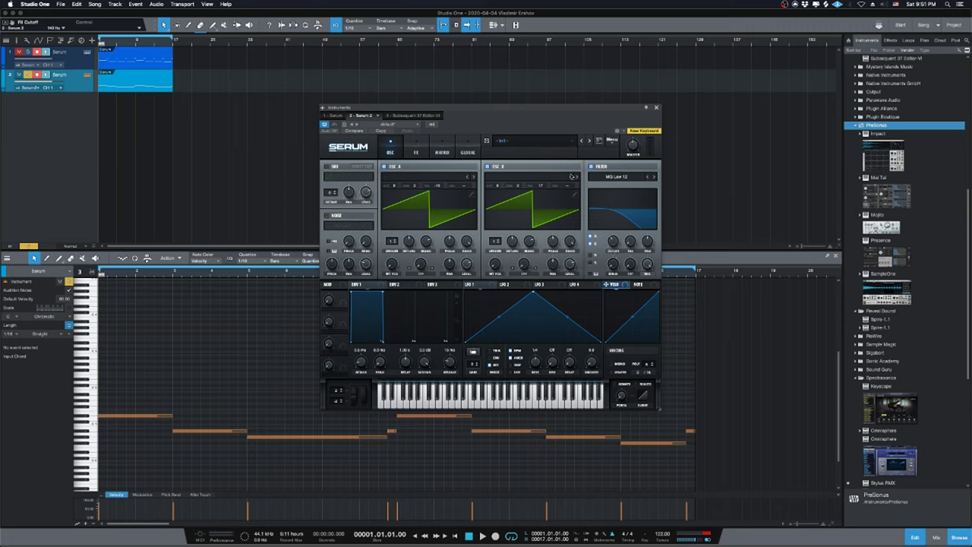
key("space")
left_click_drag(613, 242, 612, 240)
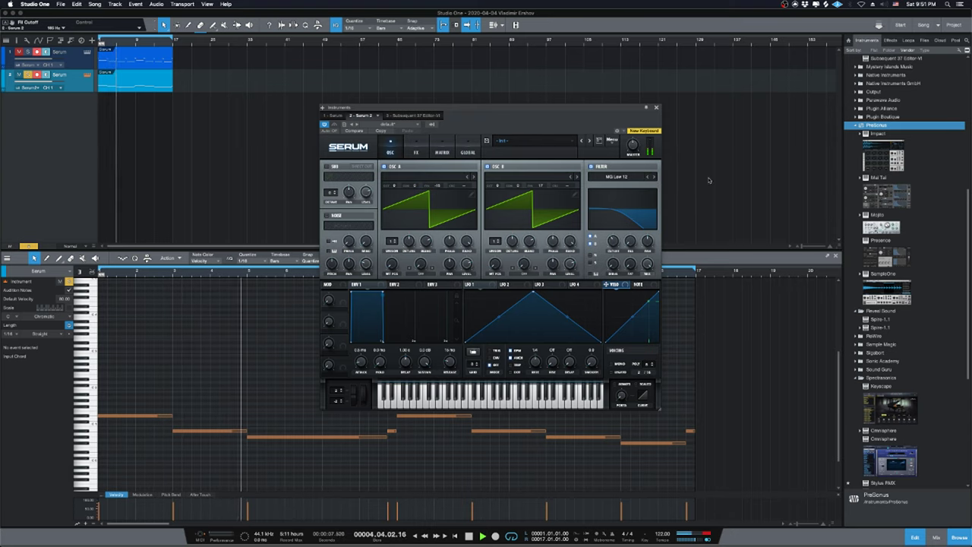
left_click(651, 176)
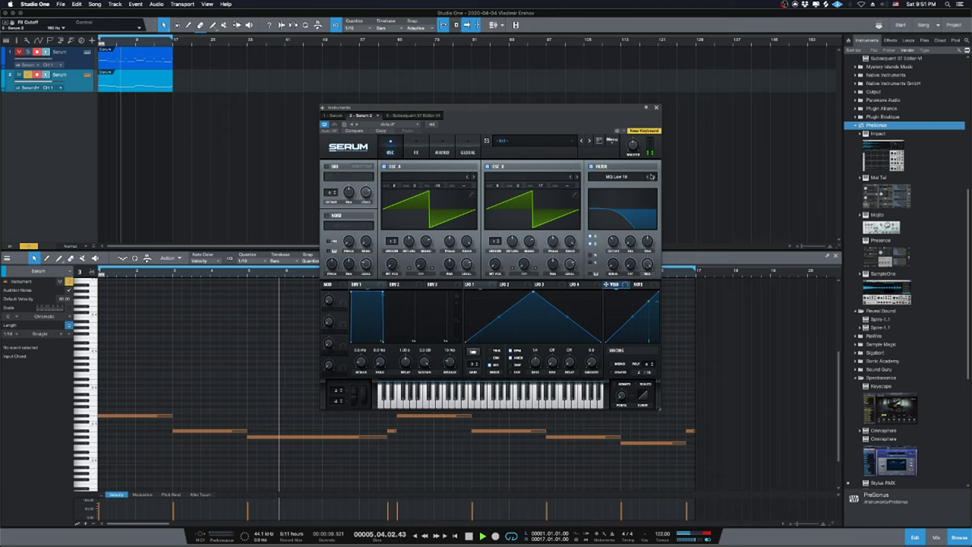
left_click(651, 177)
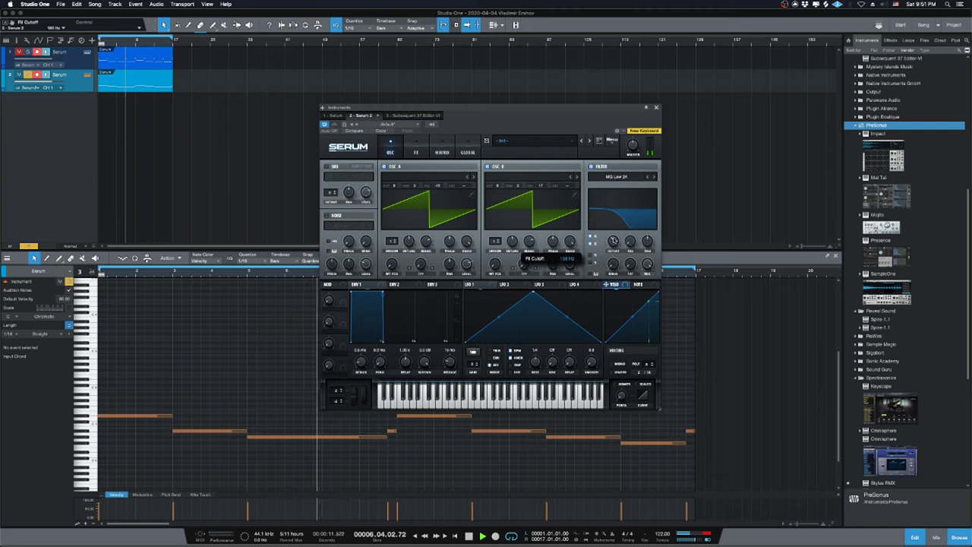
left_click_drag(614, 240, 607, 213)
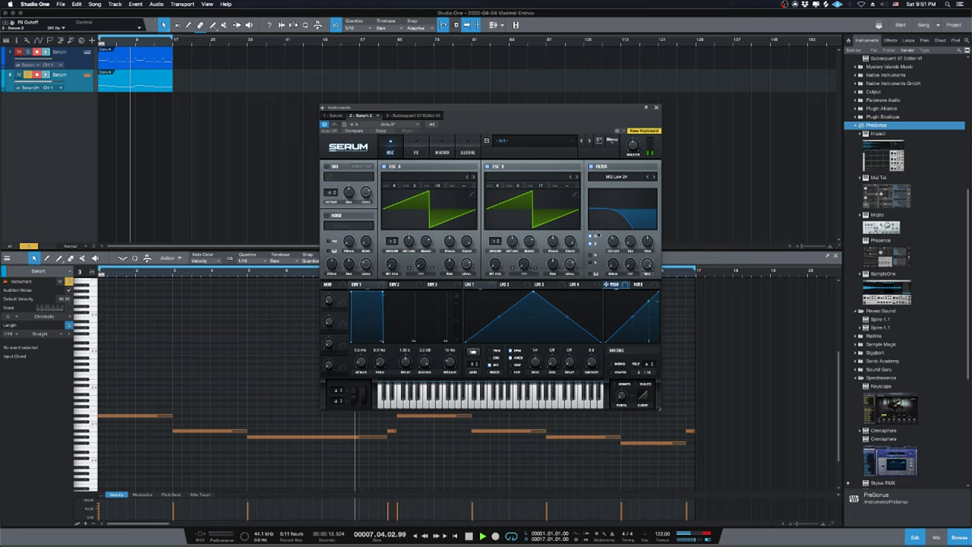
left_click_drag(495, 241, 512, 241)
left_click_drag(612, 216, 610, 228)
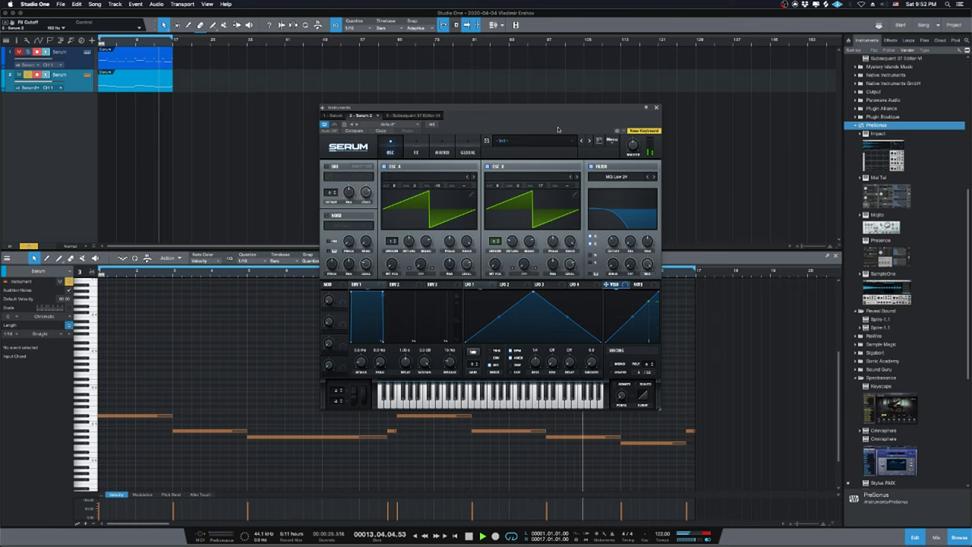
Close and reopen the Serum editor, checking the Safari live-stream dashboard in between.
left_click_drag(557, 108, 658, 123)
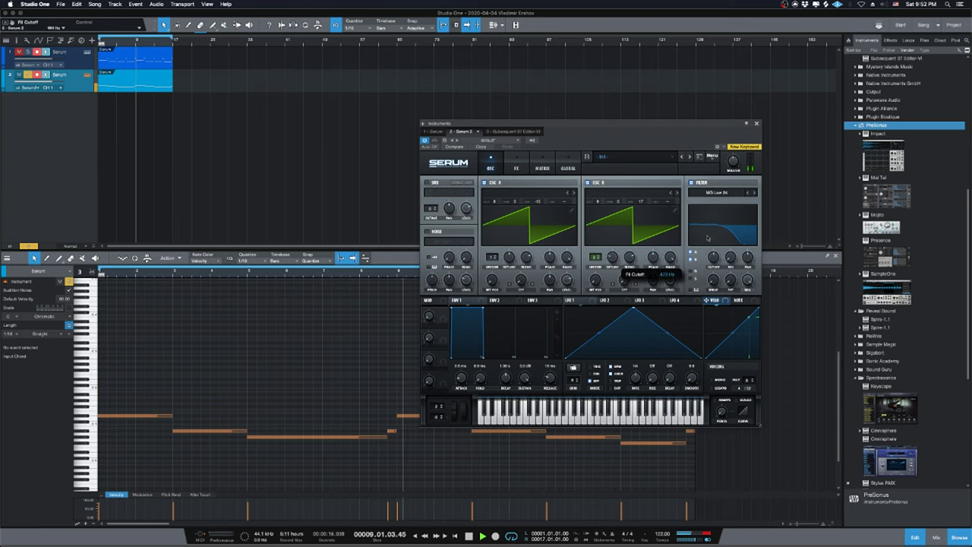
left_click(756, 124)
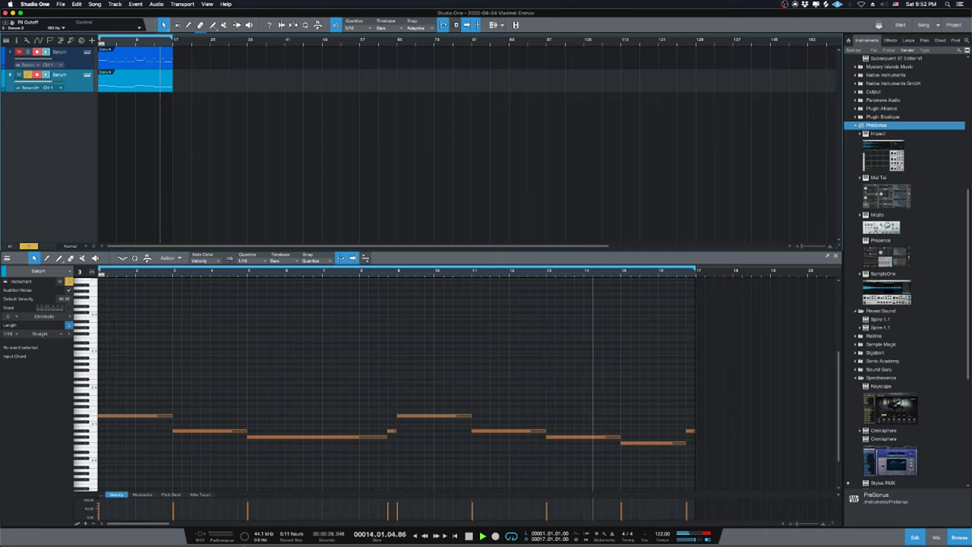
left_click(86, 75)
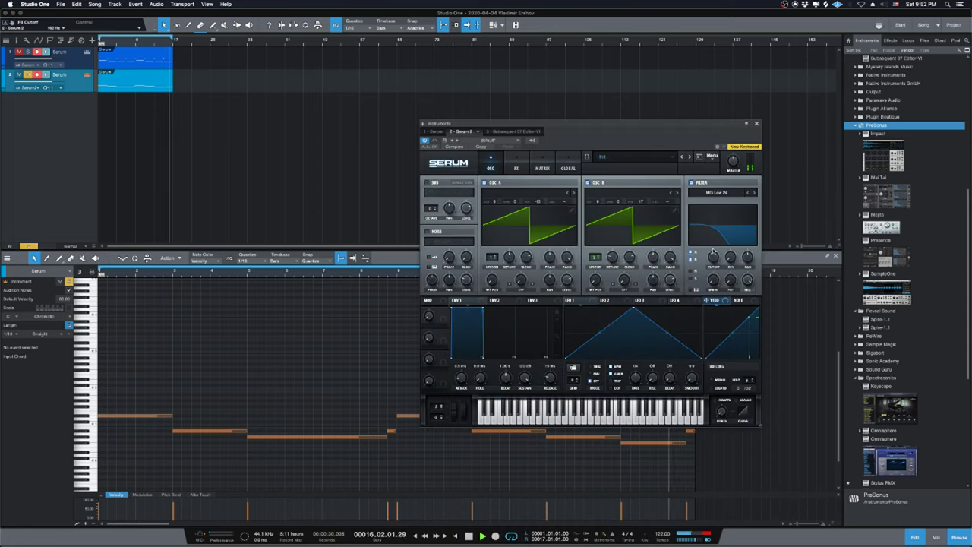
left_click(372, 533)
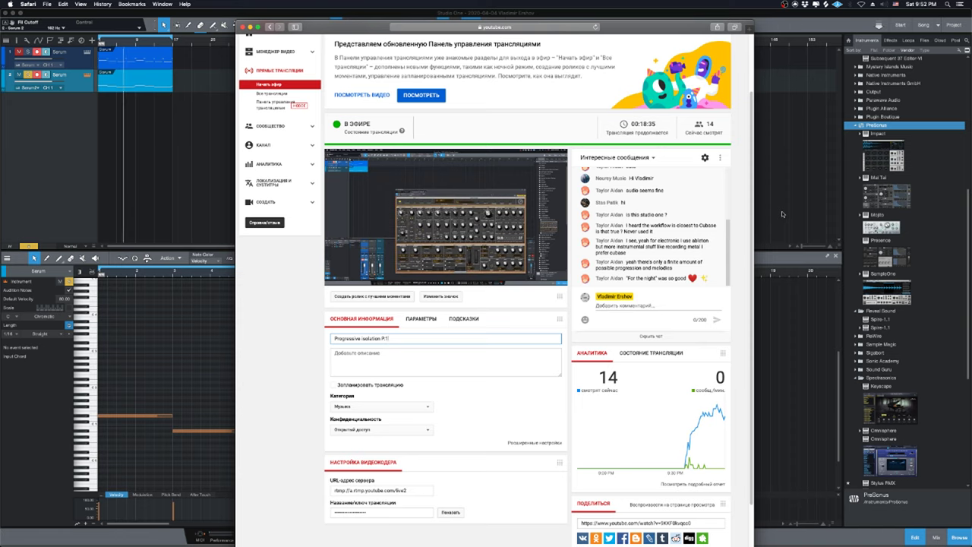
left_click(782, 213)
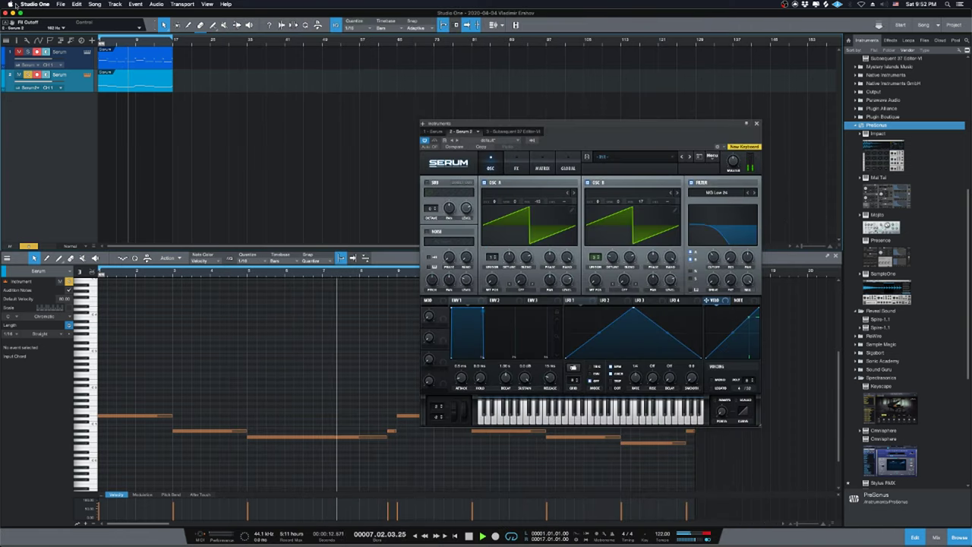
Select the New Instrument external device in Studio One's preferences.
left_click(34, 4)
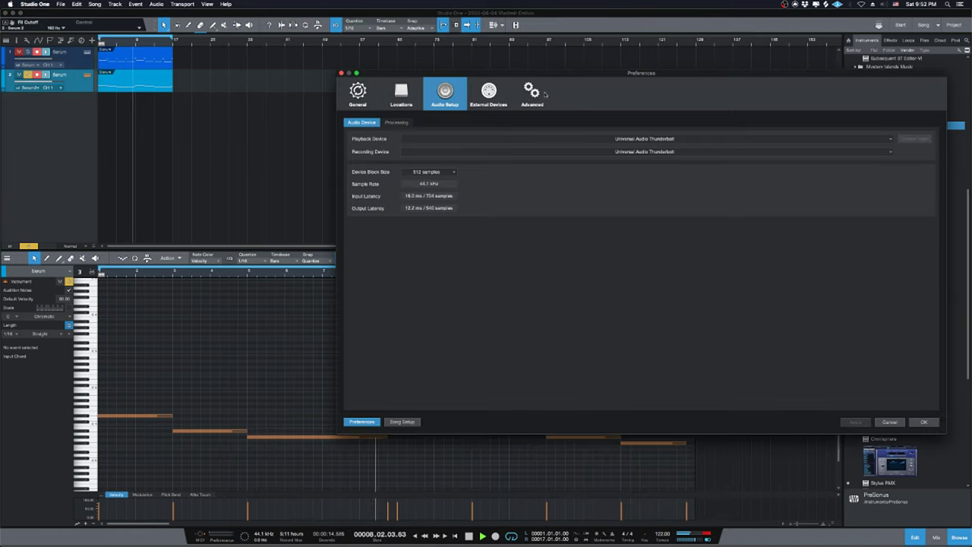
left_click(529, 95)
left_click(469, 108)
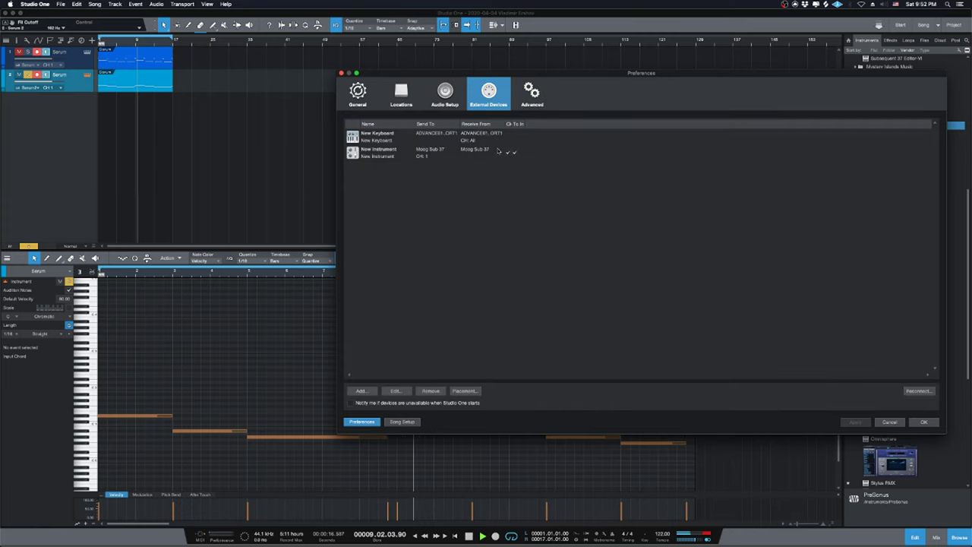
left_click(413, 157)
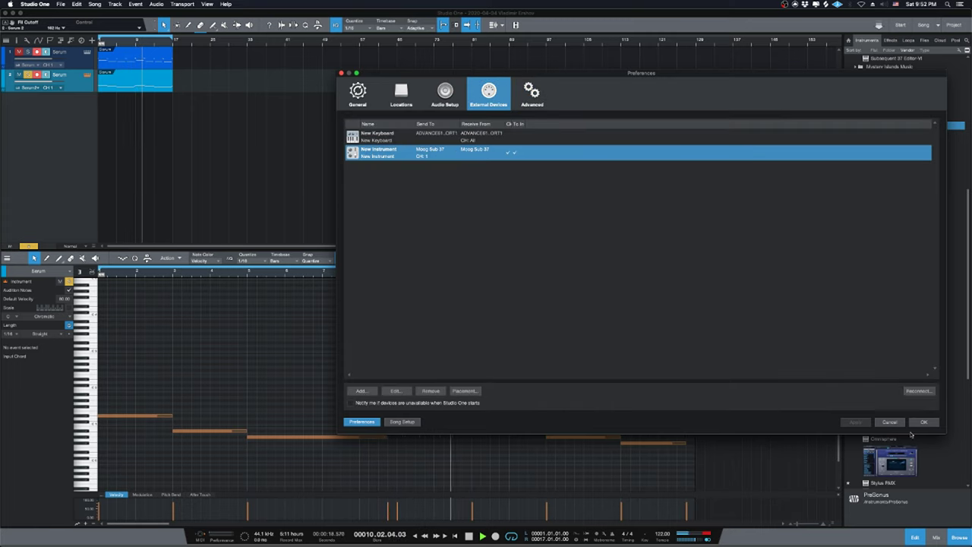
key("Return")
Set track 1's input to New Instrument, close the Serum editor, and bring up UA Console.
left_click(49, 65)
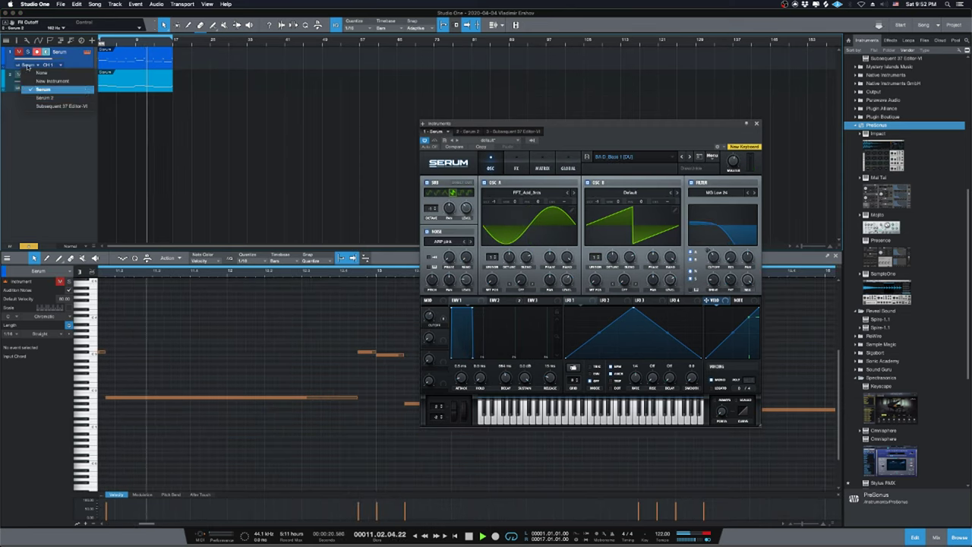
left_click(54, 81)
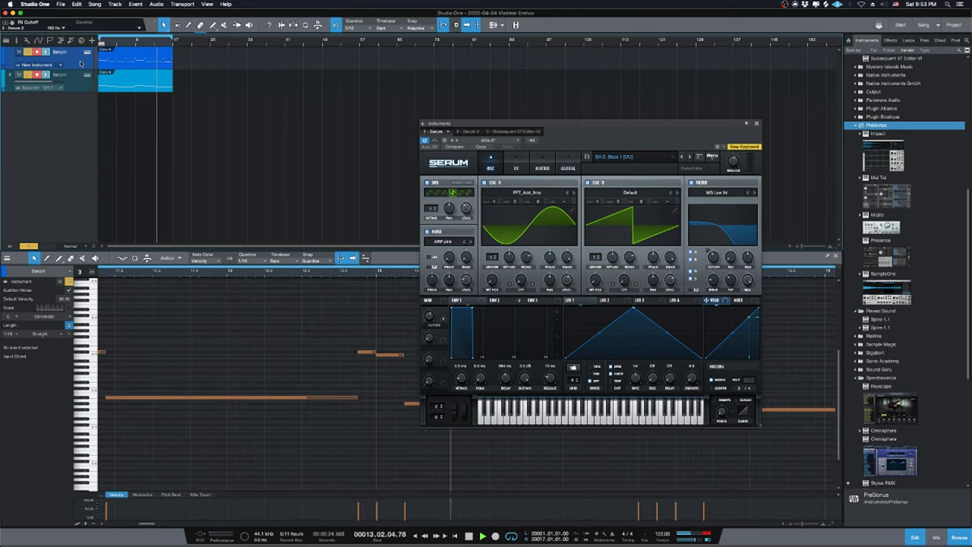
mouse_move(542, 537)
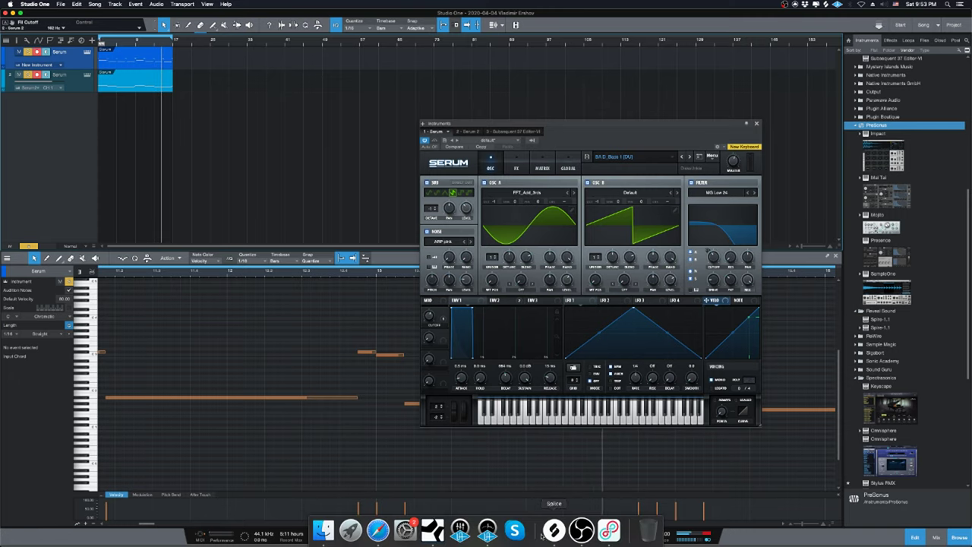
left_click(488, 530)
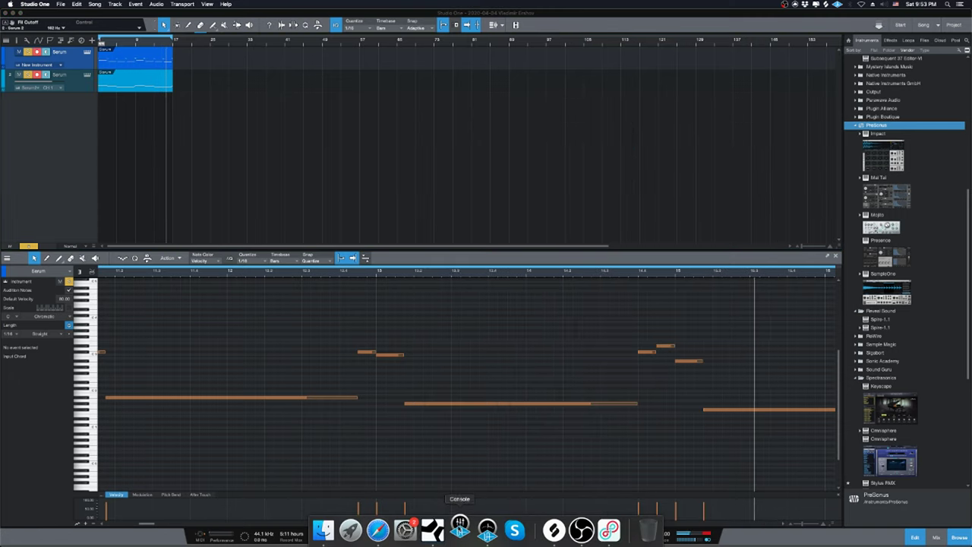
left_click(471, 536)
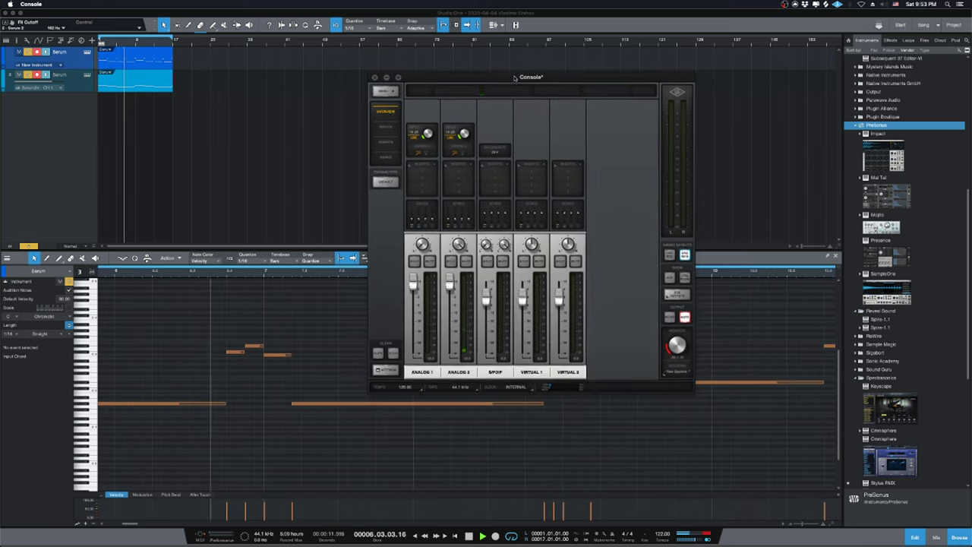
Drag UA Console's Analog 2 fader to the bottom and close the console.
left_click_drag(524, 77, 504, 98)
left_click_drag(428, 304, 411, 429)
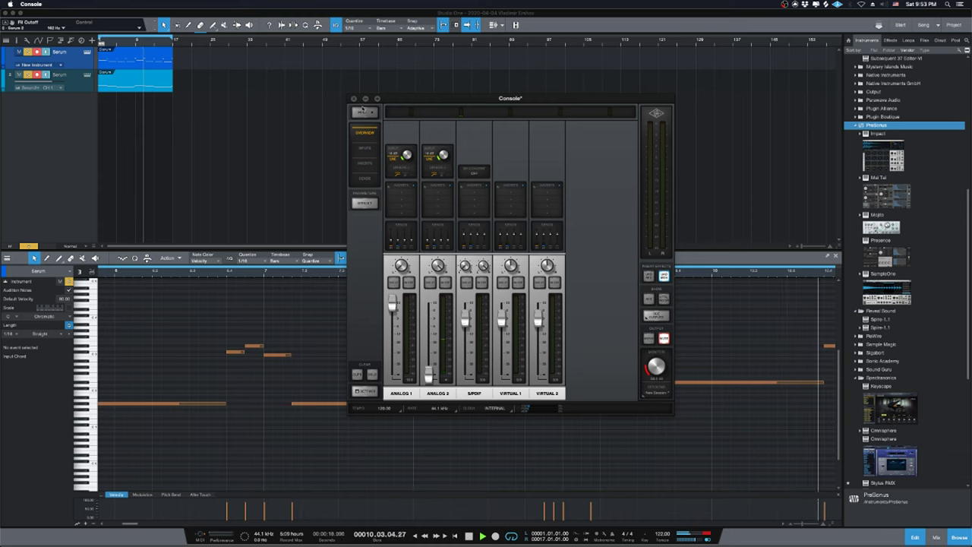
left_click(353, 98)
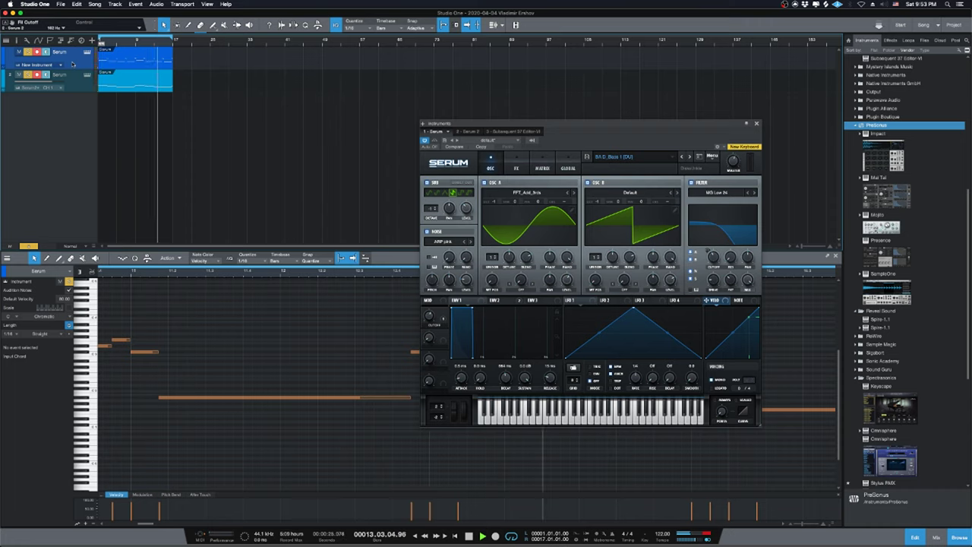
Add mono audio Track 3 and go to Audio I/O Setup from its input list.
right_click(73, 116)
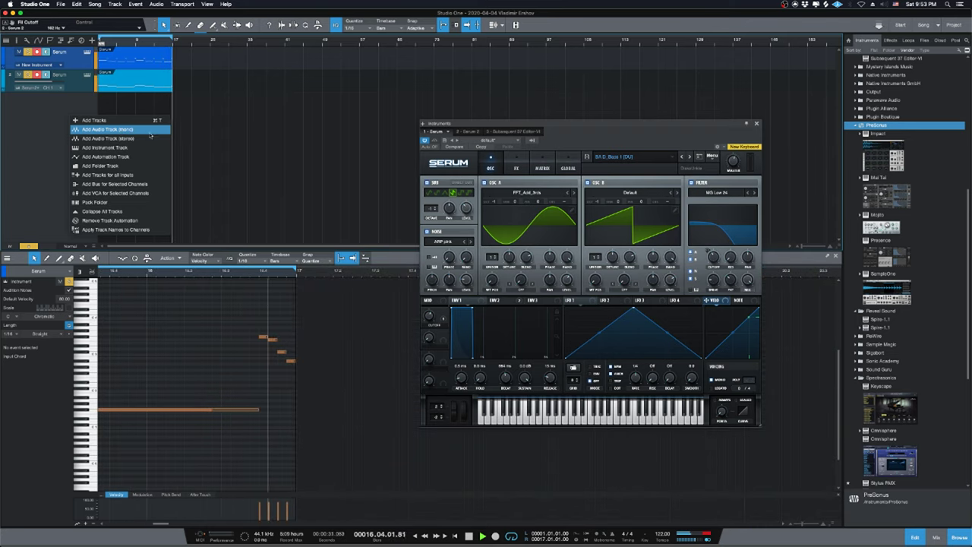
left_click(127, 131)
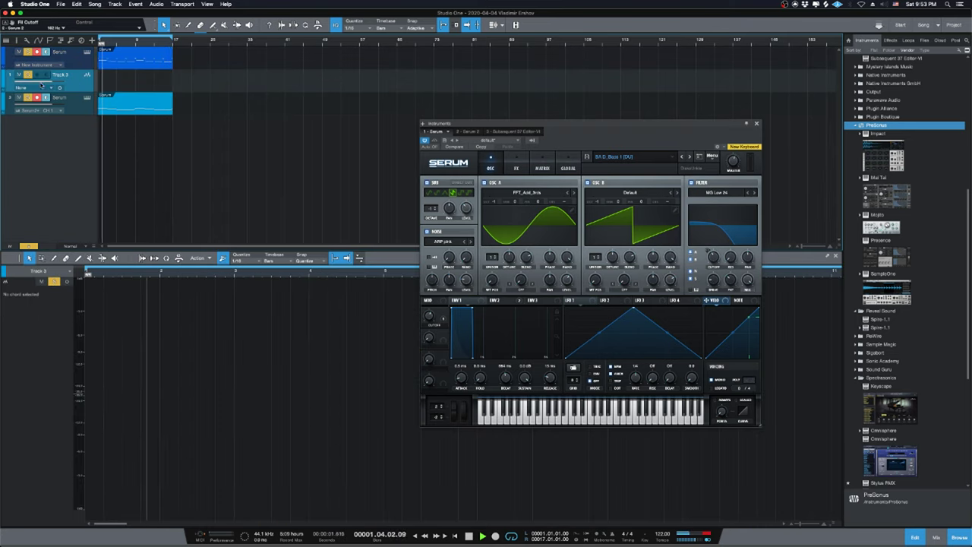
left_click(38, 88)
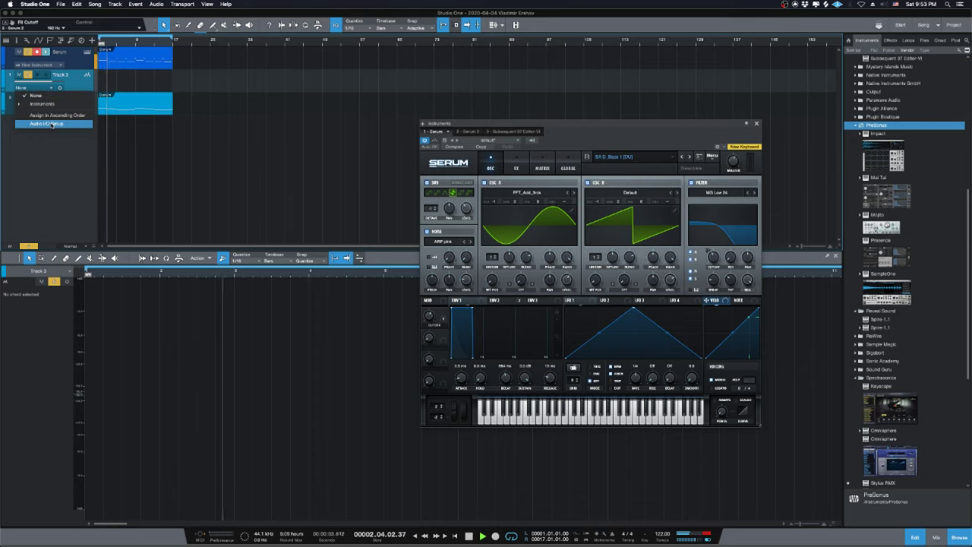
left_click(46, 123)
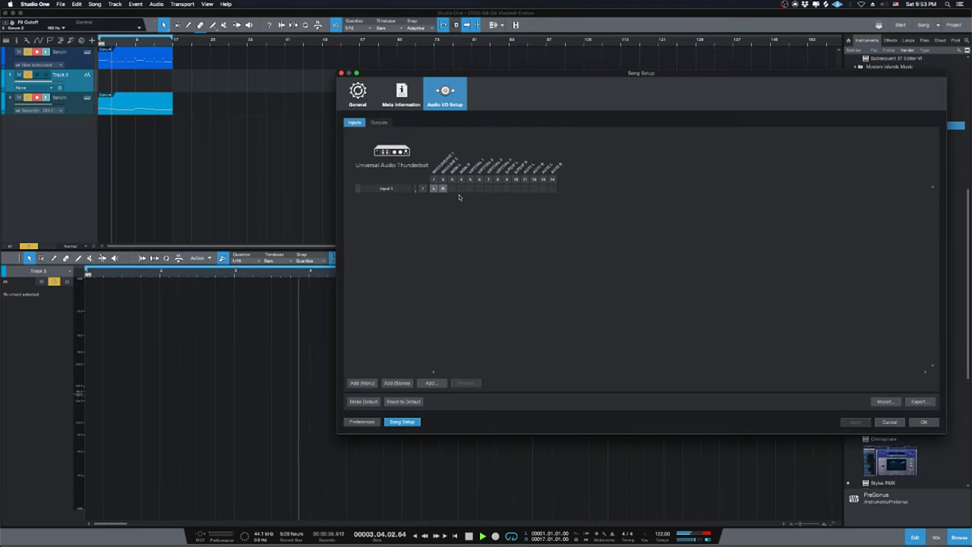
Replace the old song input with a mono Input 1 on interface channel 2, then OK.
left_click(393, 186)
left_click(465, 383)
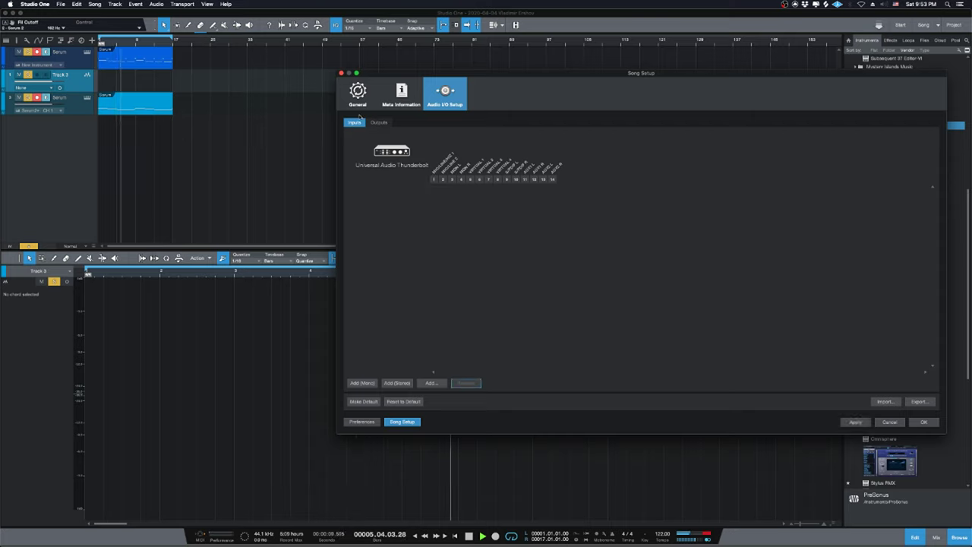
left_click(362, 383)
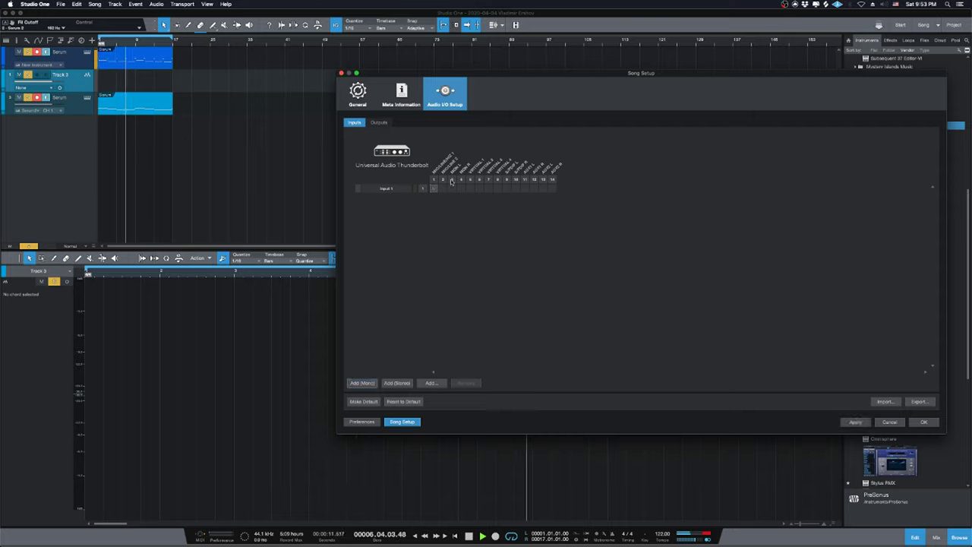
left_click(443, 189)
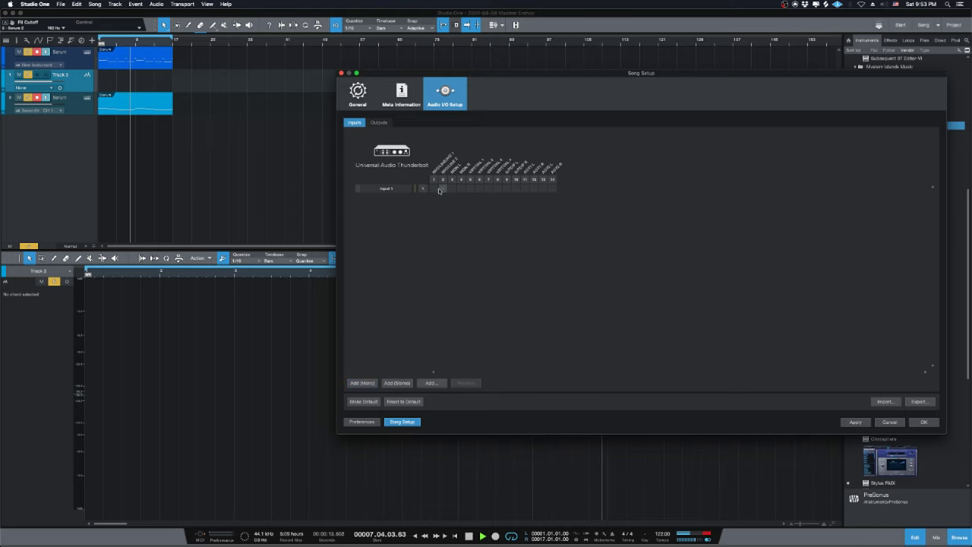
left_click(926, 423)
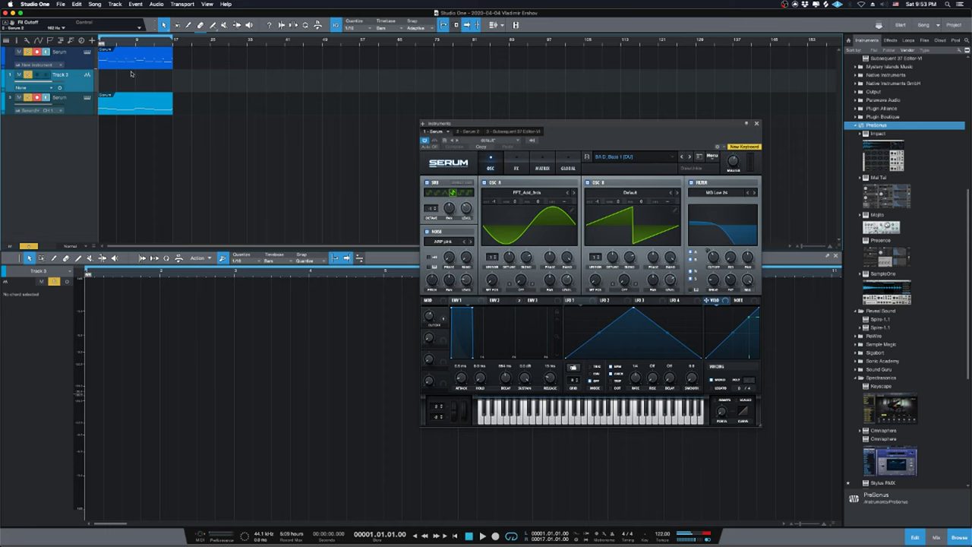
Close the Serum 2 window and set Track 3's input to Input 1.
left_click(88, 99)
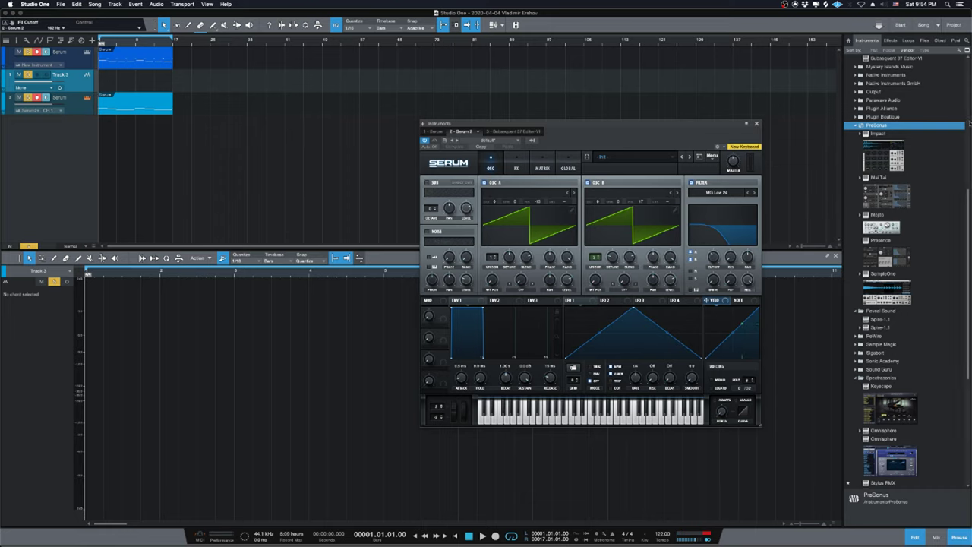
left_click(756, 124)
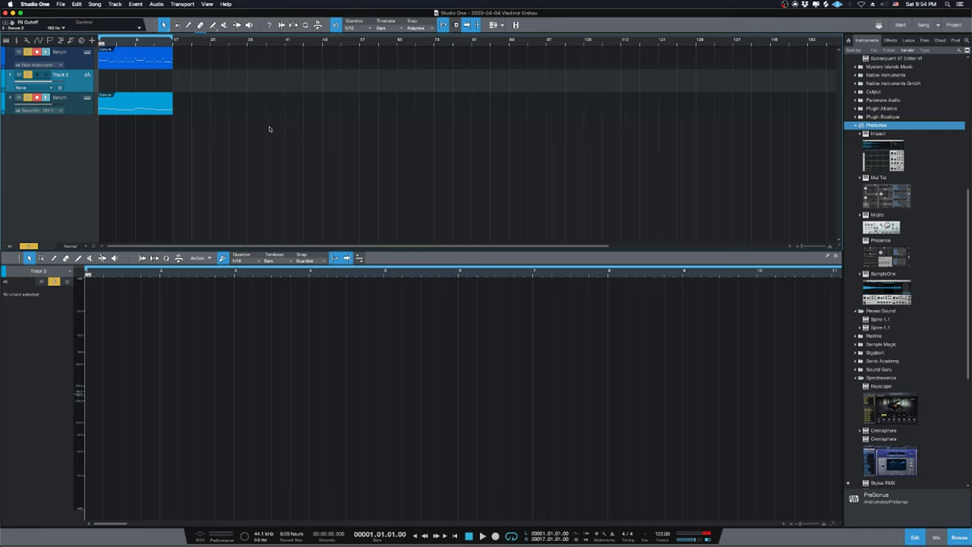
left_click(51, 88)
left_click(52, 105)
Clear all solos, record-arm Track 3, and show the mix console with F3 during playback.
left_click(28, 245)
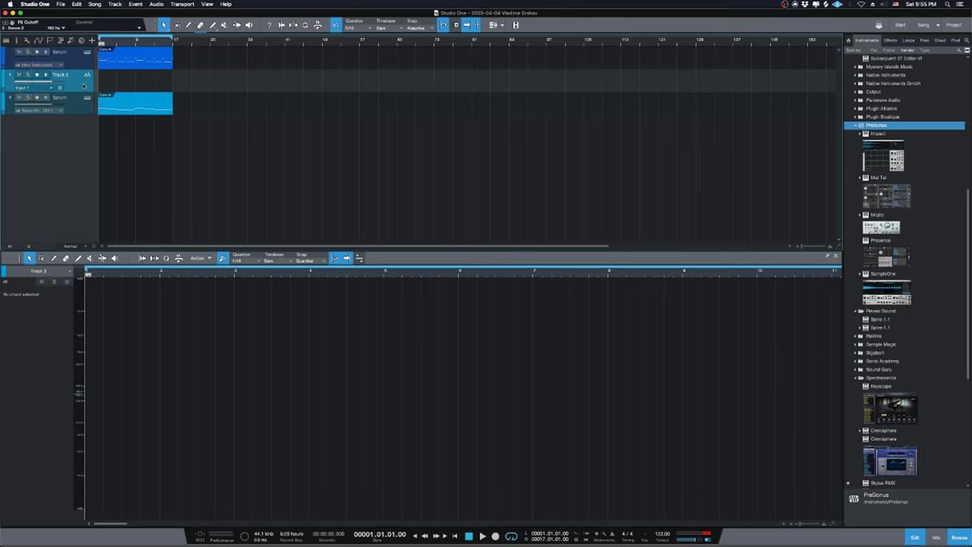
left_click(36, 74)
key("space")
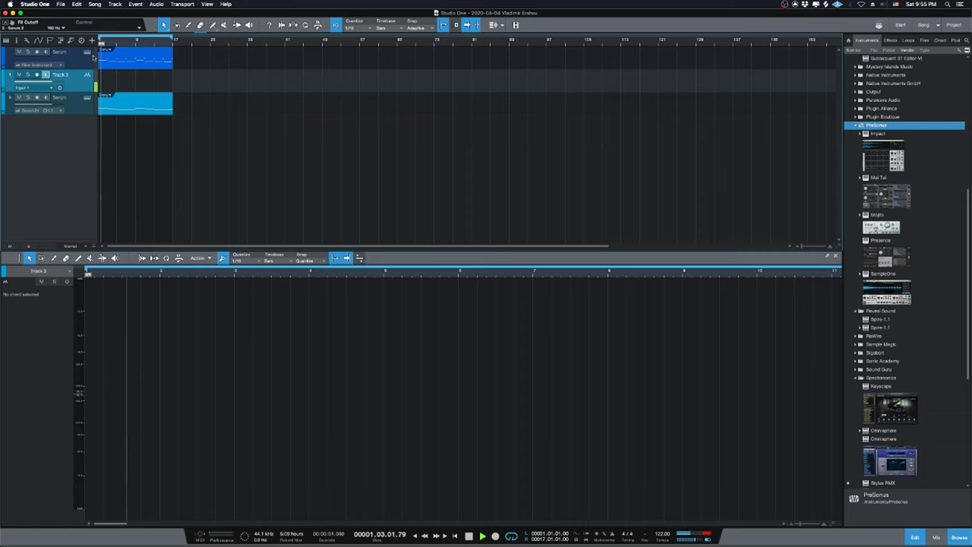
key("F3")
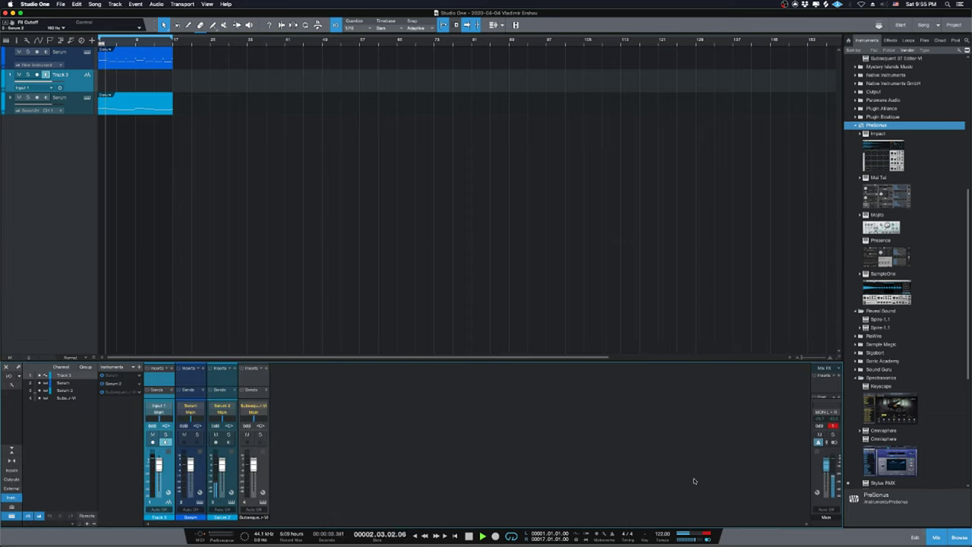
key("space")
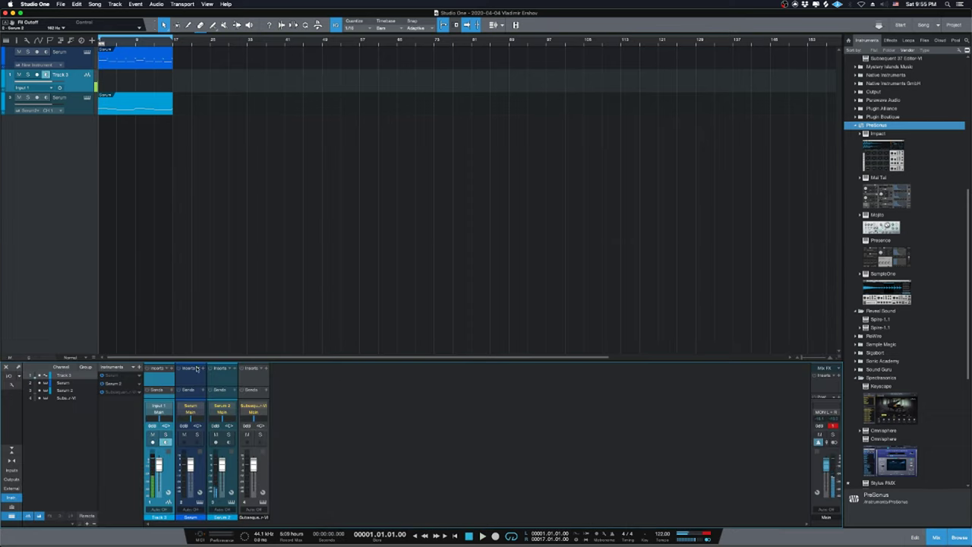
Solo Track 3 and rename the tracks Sub Midi and Sub Audio.
right_click(397, 467)
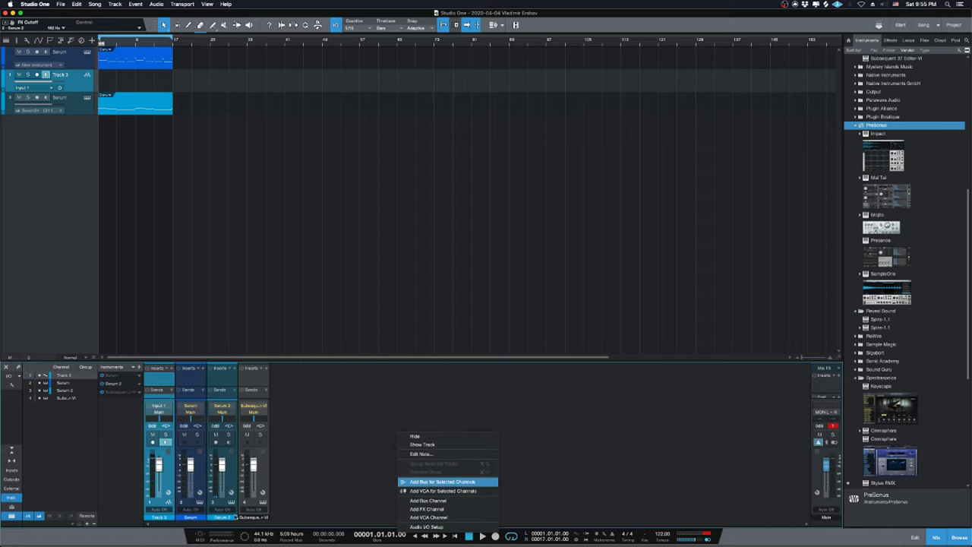
key("Escape")
left_click(165, 433)
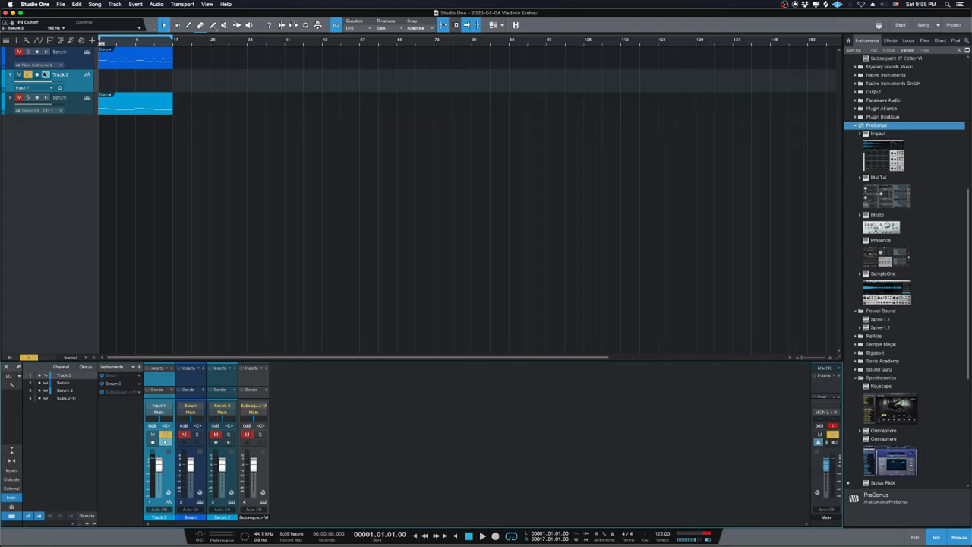
double_click(60, 51)
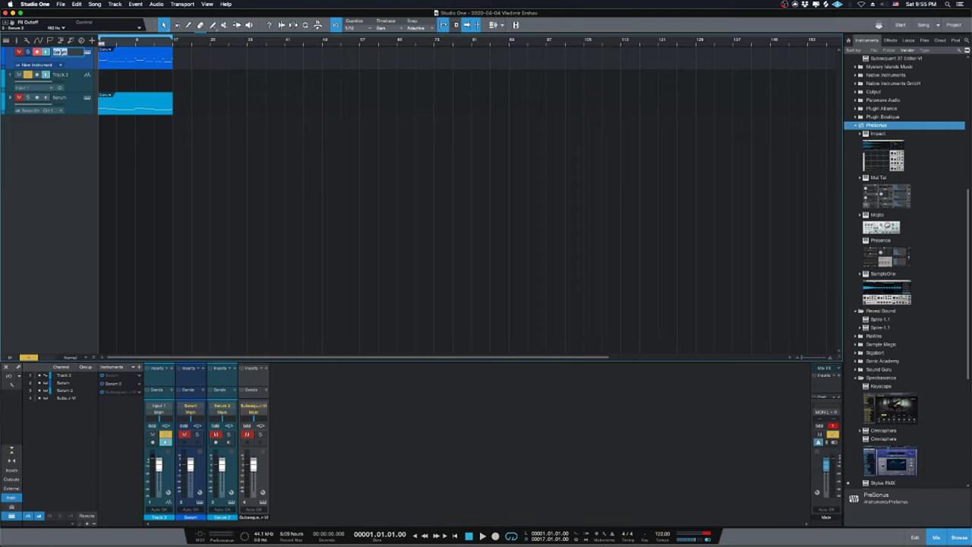
type("Sub Midi")
key("Return")
double_click(62, 74)
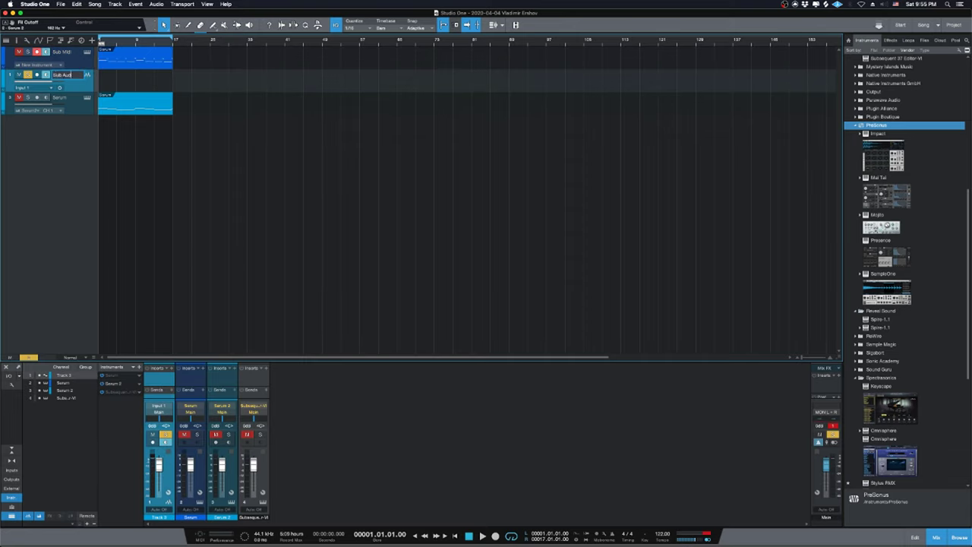
key("Return")
Pack Sub Midi and Sub Audio into a folder named MOOG and expand it.
left_click(71, 56)
right_click(70, 56)
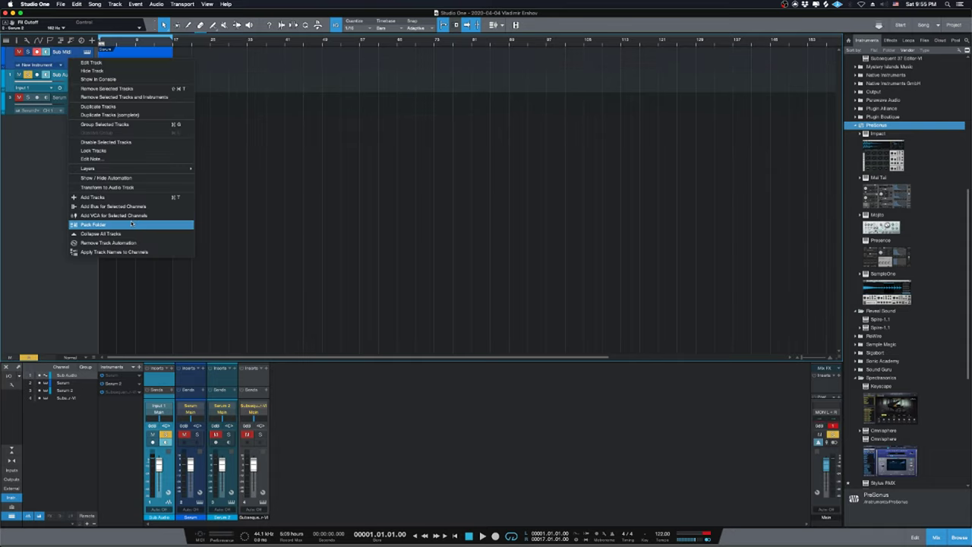
left_click(131, 223)
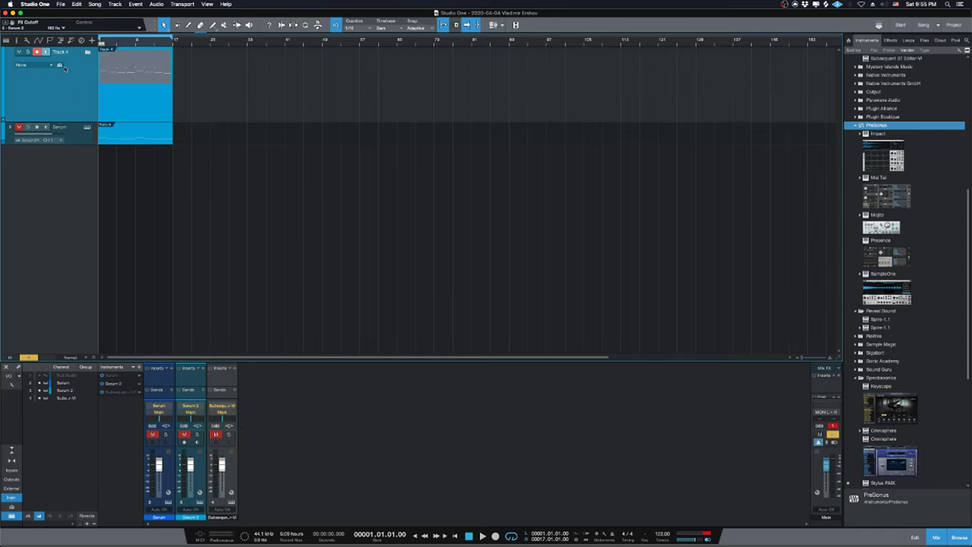
double_click(61, 54)
type("MOOG")
key("Return")
left_click(88, 52)
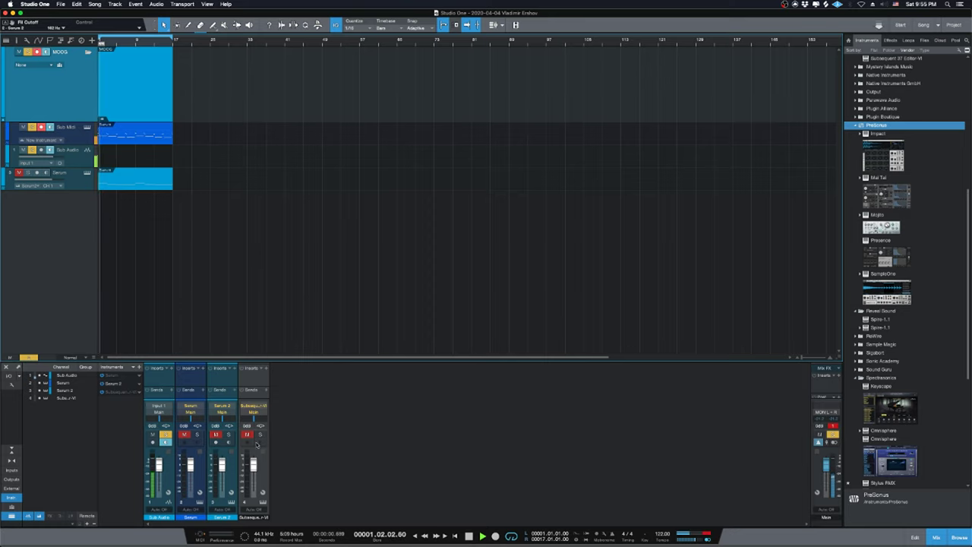
left_click(81, 155)
Add Bus 1 fed by the Sub Audio channel and enlarge the mixer's insert areas.
right_click(82, 158)
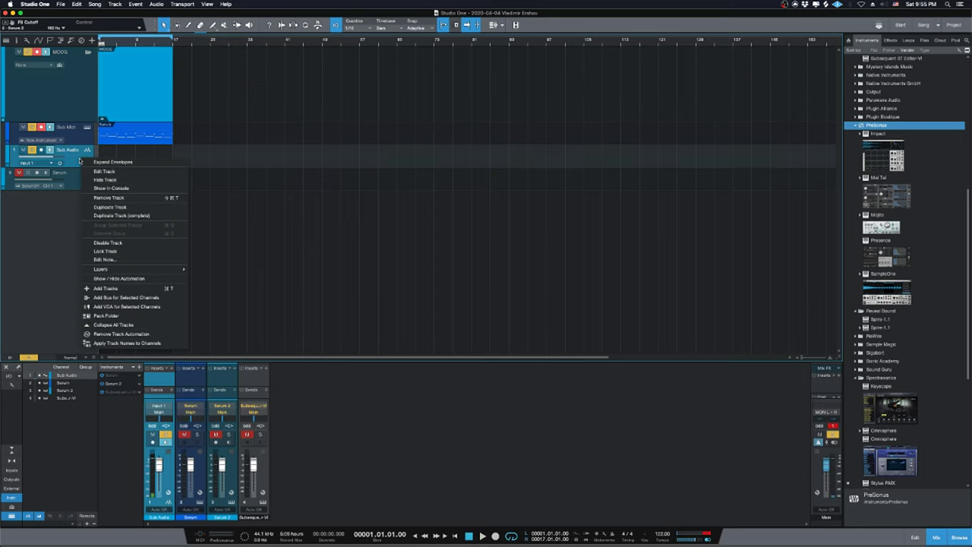
left_click(126, 297)
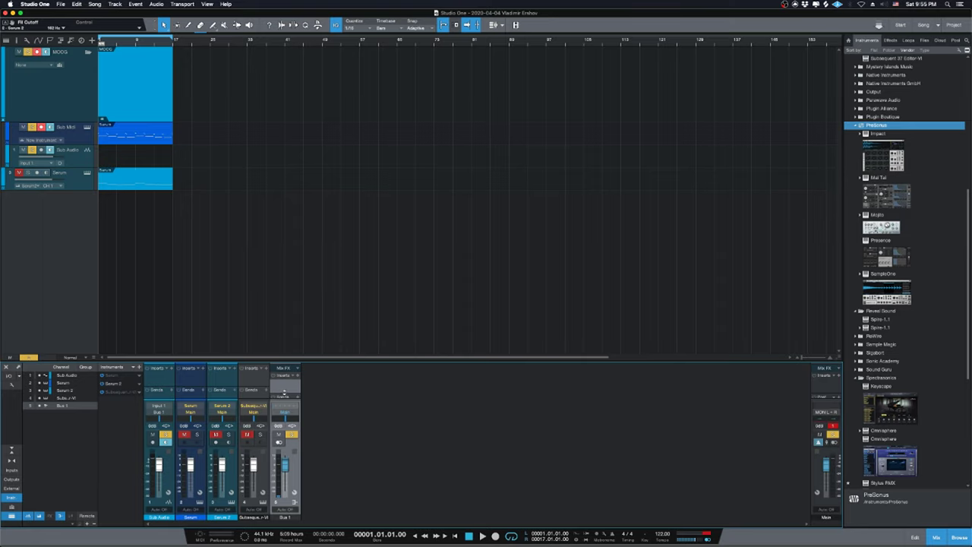
left_click_drag(283, 393, 284, 402)
left_click_drag(285, 364, 281, 286)
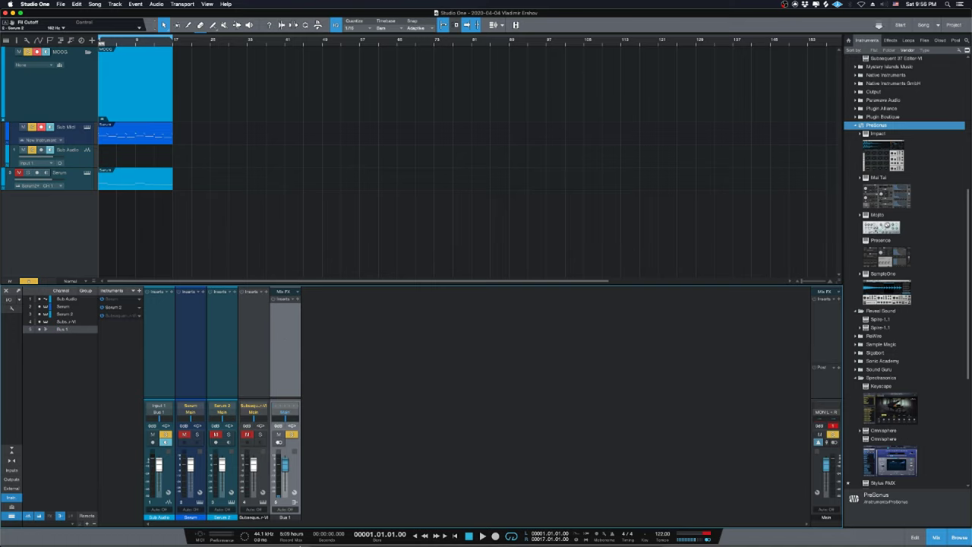
Check the live stream dashboard in the browser, then return Studio One's playhead to the start.
left_click(376, 530)
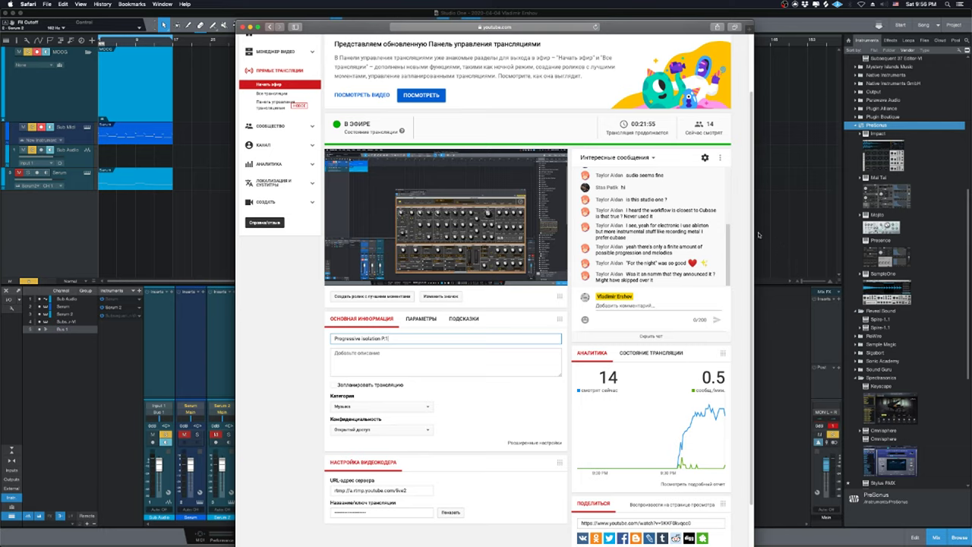
left_click(782, 179)
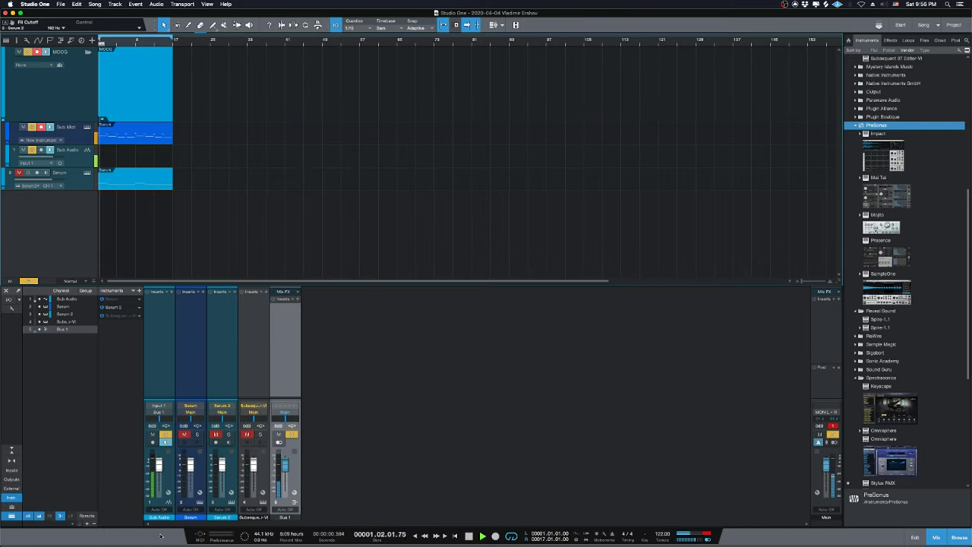
key("space")
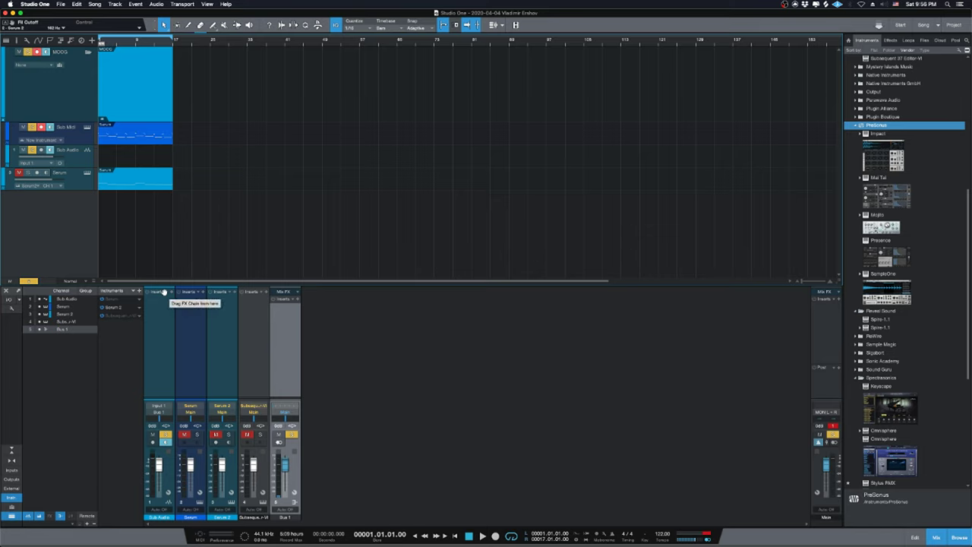
left_click(77, 163)
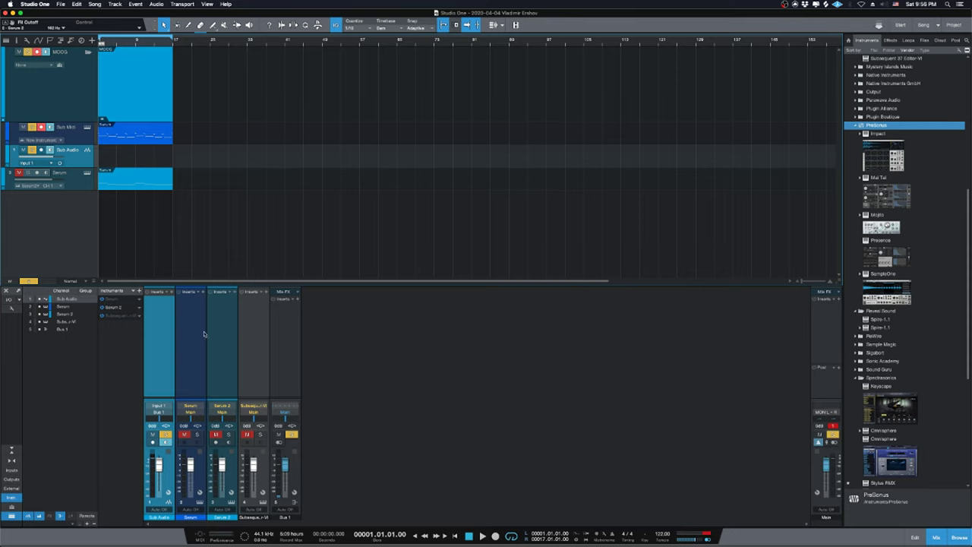
key("space")
left_click(65, 329)
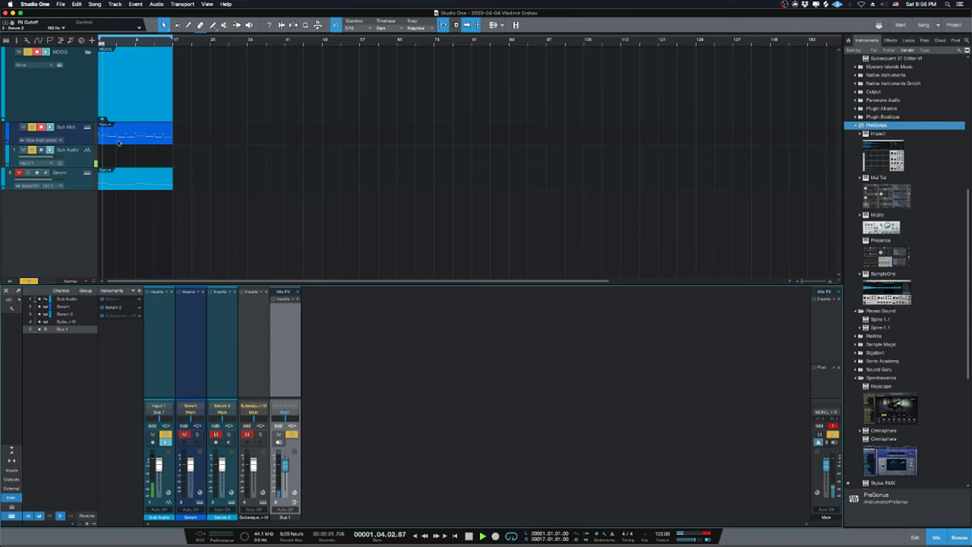
Open the Subsequent 37 editor, reset it to INIT PRESET and stop playback.
double_click(116, 315)
left_click_drag(532, 168, 473, 109)
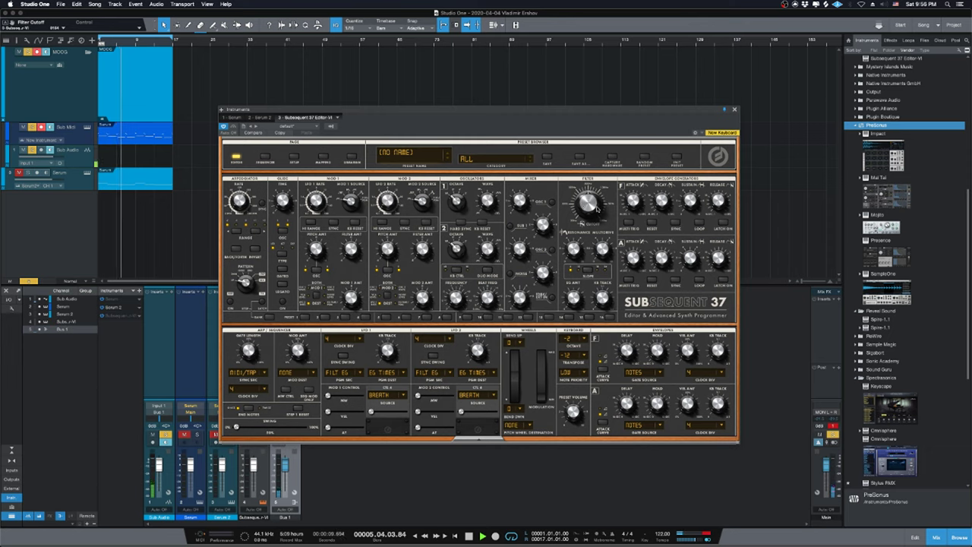
left_click(678, 158)
key("space")
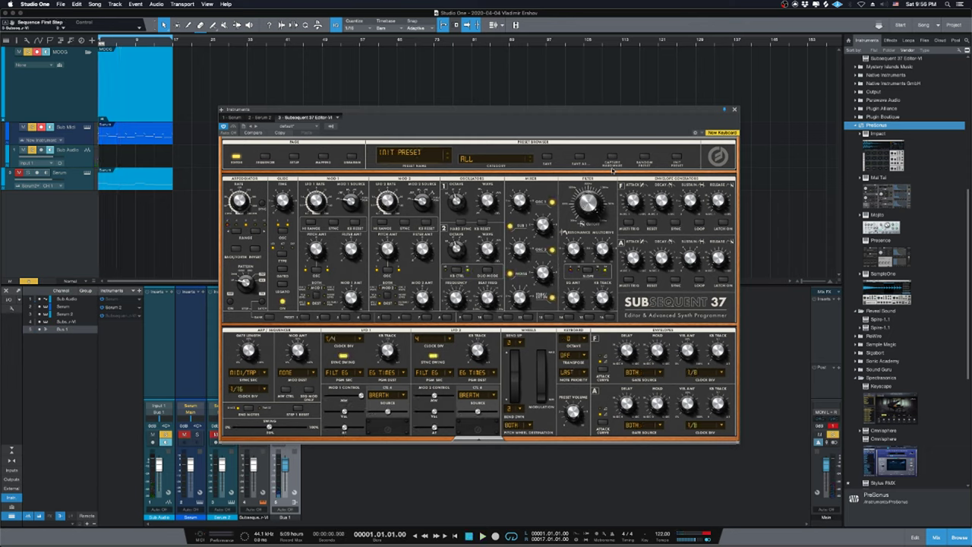
left_click_drag(488, 141, 448, 82)
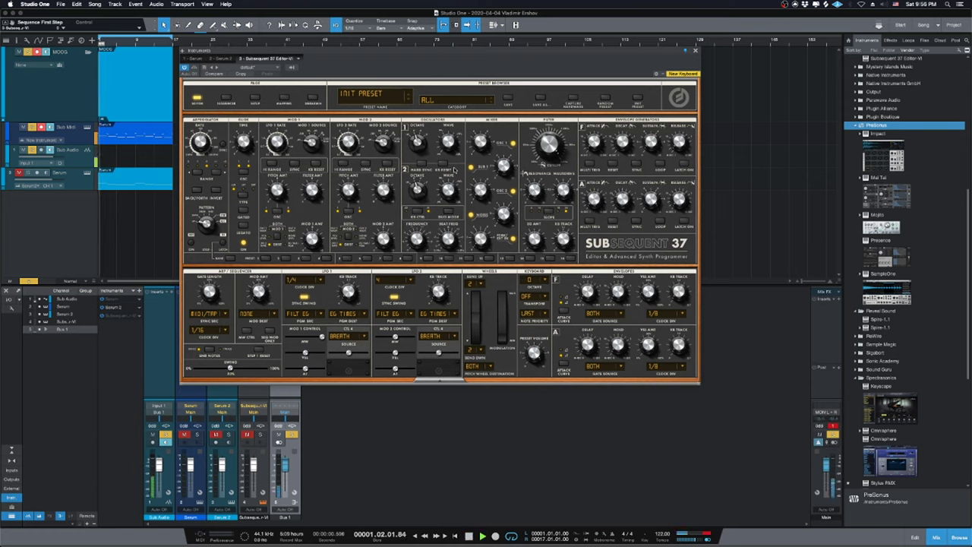
Play the song, link the Filter Cutoff knob for control, then stop playback.
key("space")
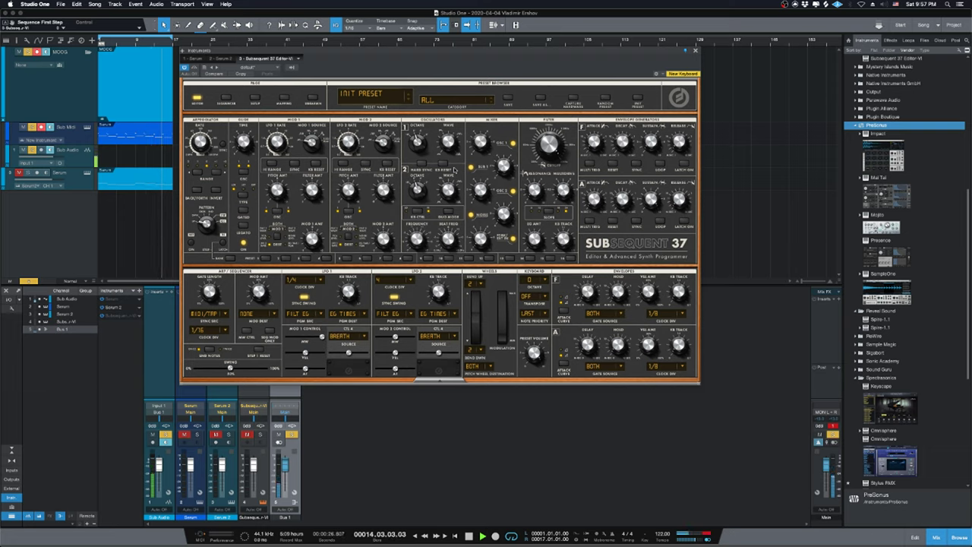
left_click(547, 152)
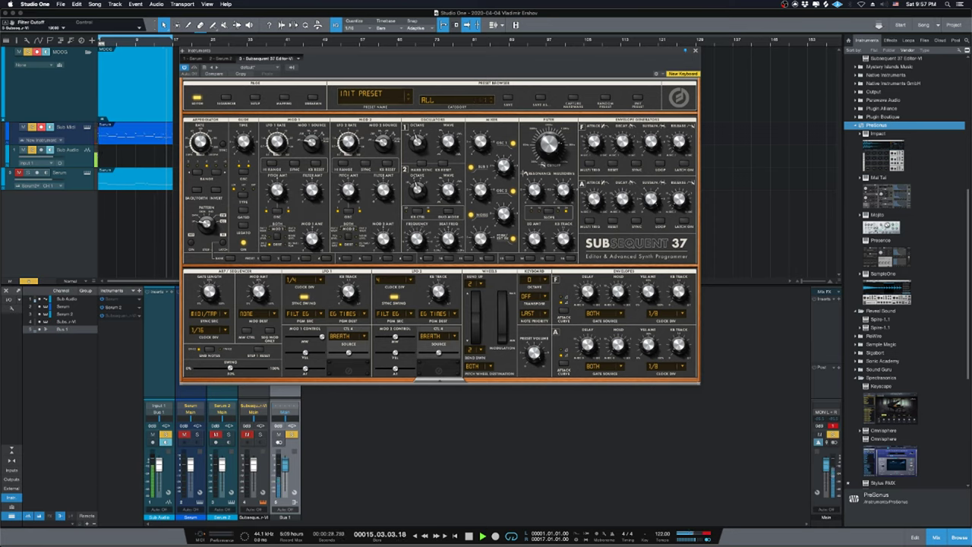
mouse_move(547, 151)
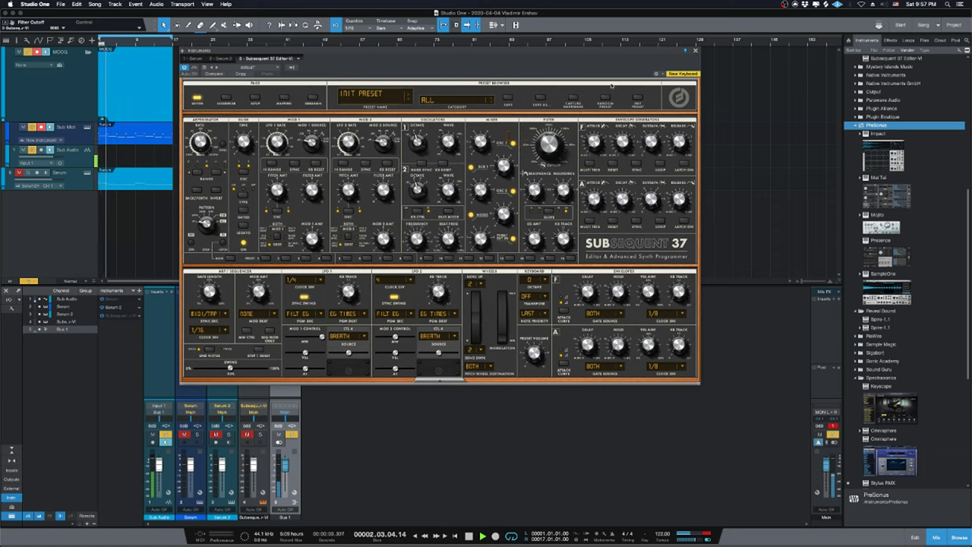
key("space")
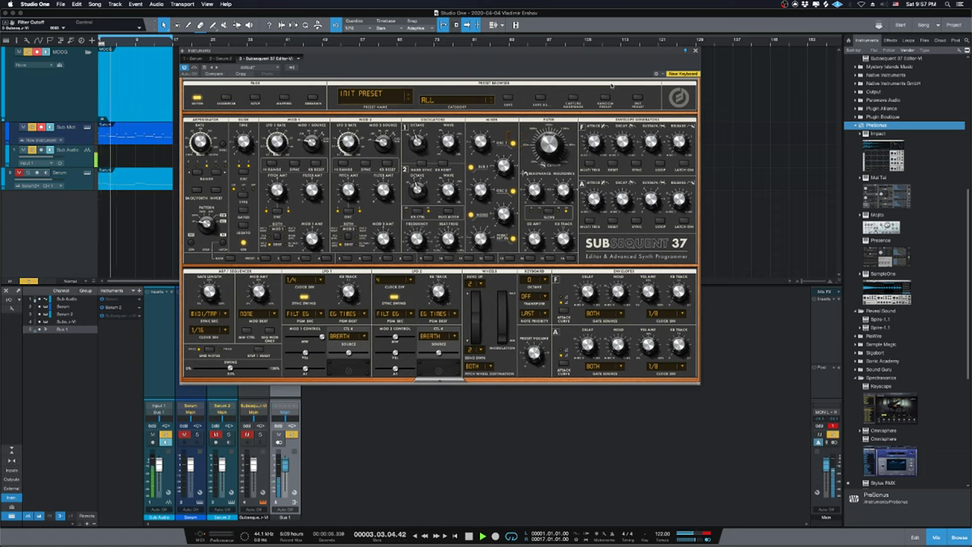
left_click_drag(514, 48, 763, 24)
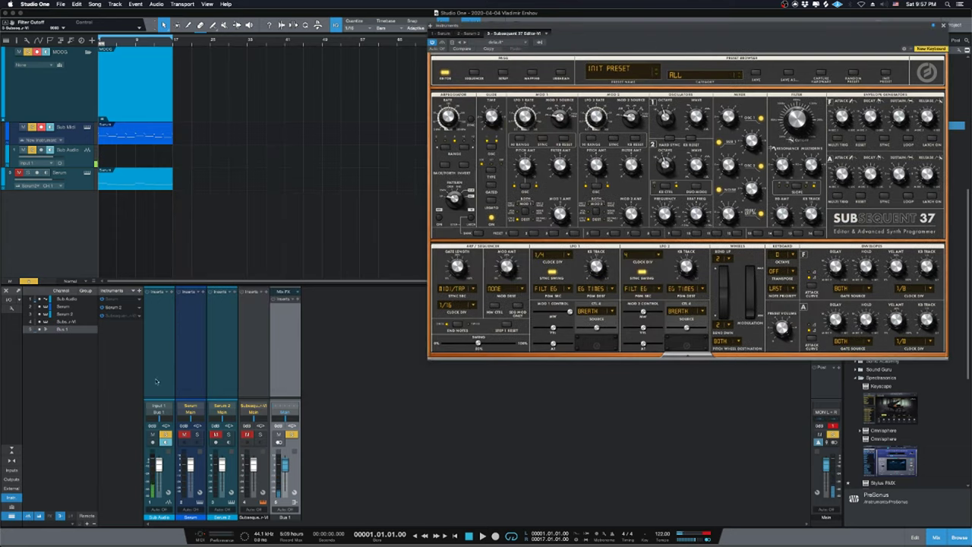
Remove the Subsequent 37 instrument and insert Subsequent 37 Editor as an effect on Bus 1.
right_click(141, 316)
left_click(161, 389)
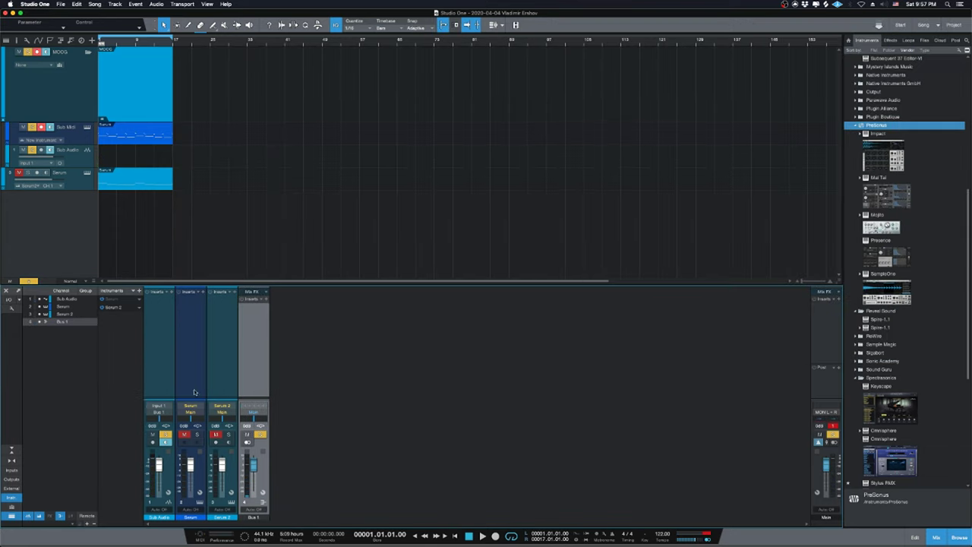
left_click(889, 41)
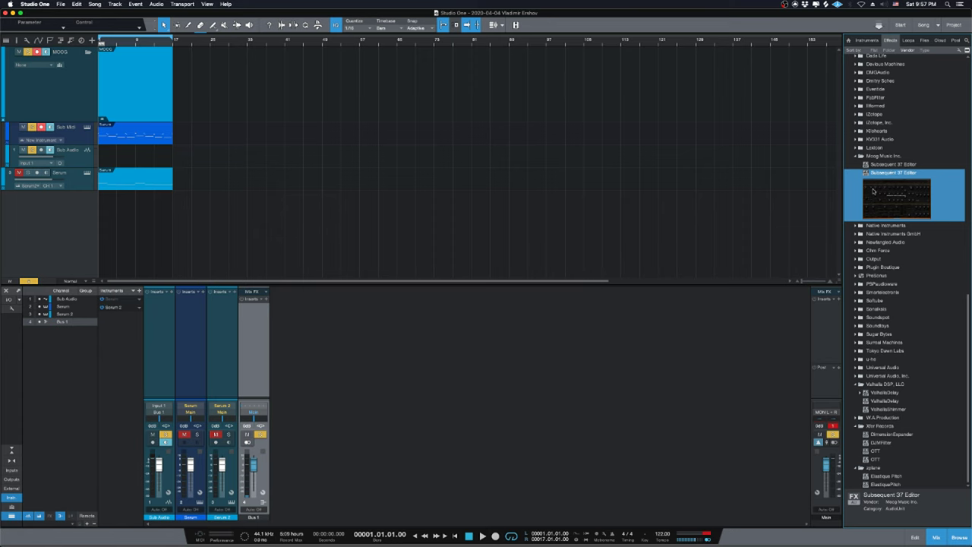
left_click_drag(874, 191, 267, 354)
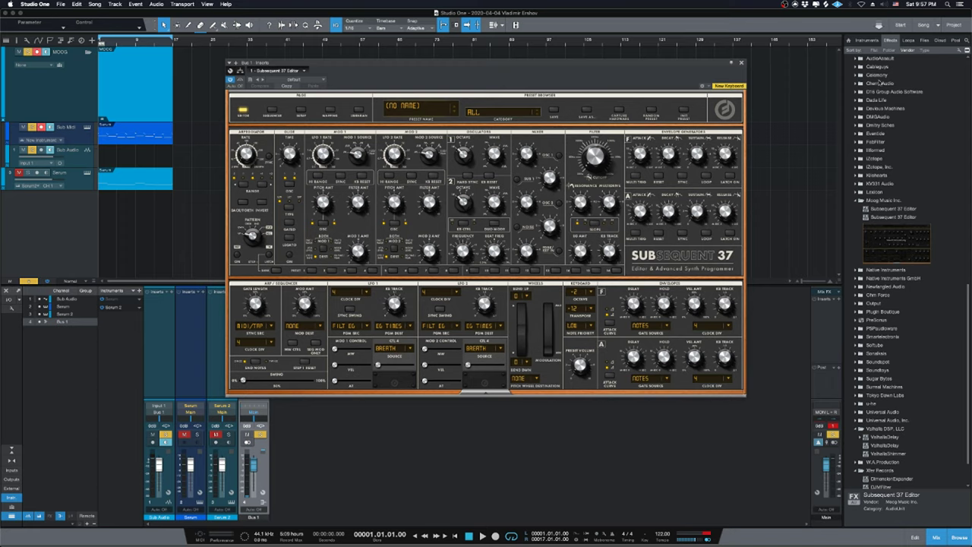
left_click_drag(539, 74, 619, 200)
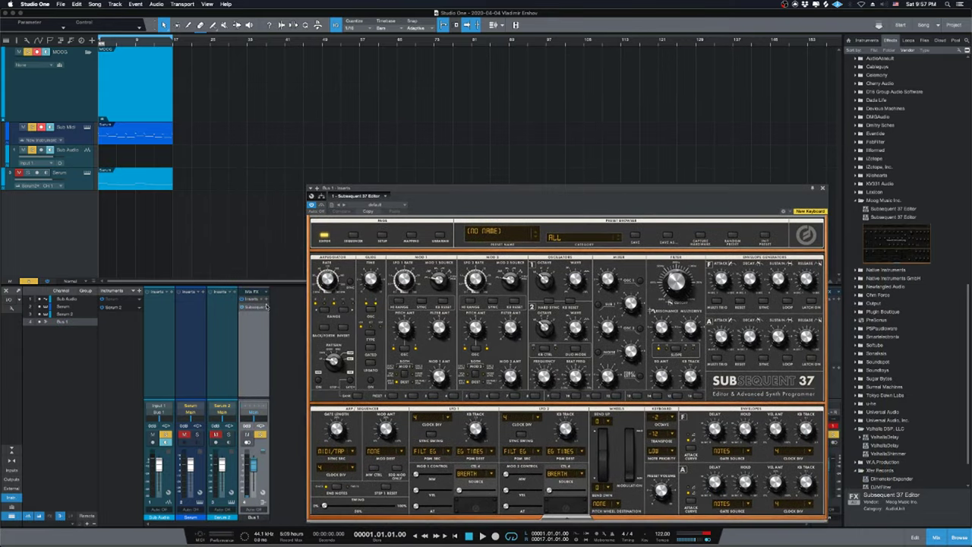
Remove the Subsequent 37 Editor effect from Bus 1's inserts.
right_click(266, 306)
left_click(280, 385)
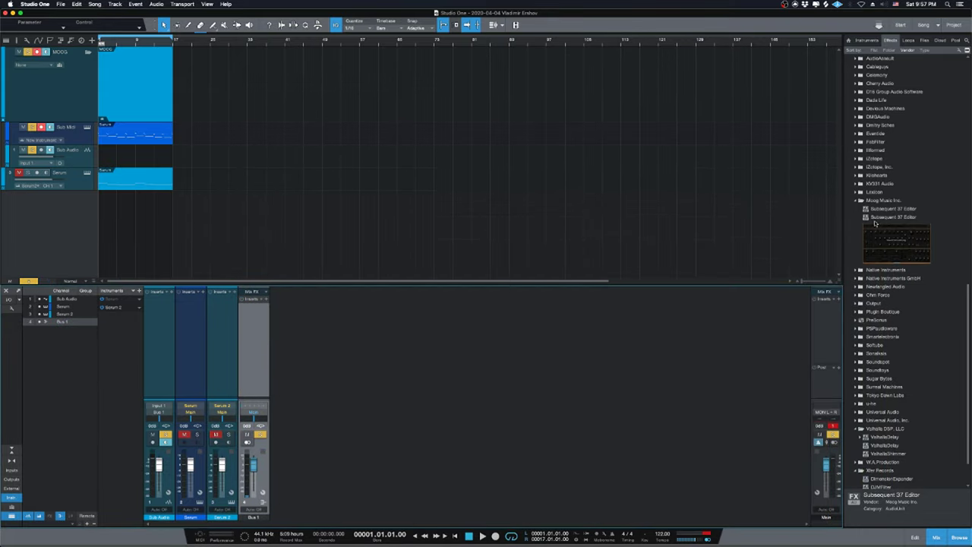
left_click(256, 319)
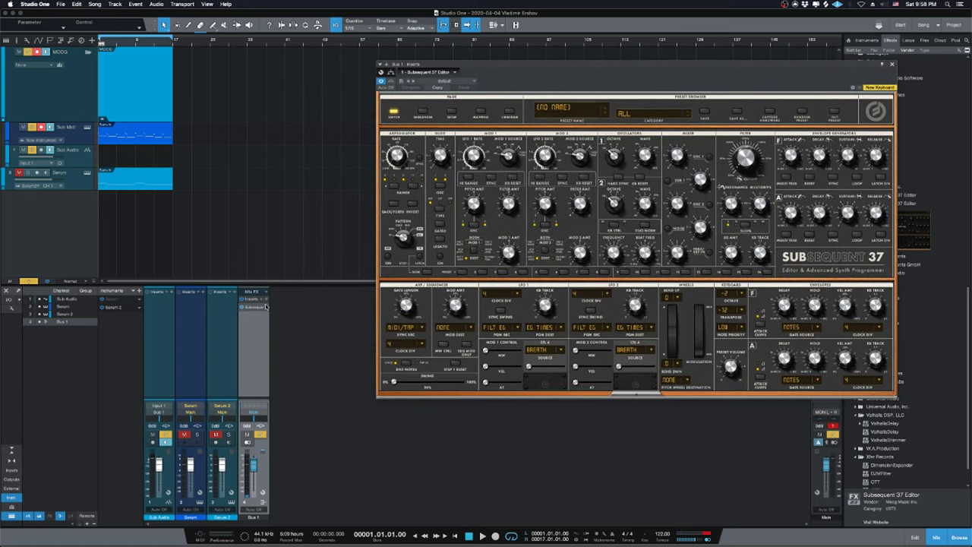
right_click(266, 306)
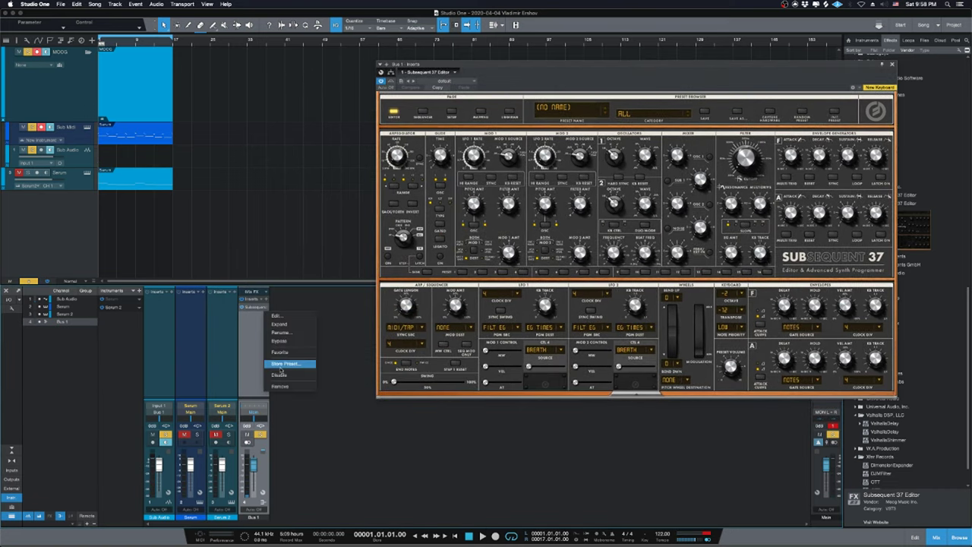
left_click(281, 388)
Drag Subsequent 37 Editor-VI from Moog Music Inc. in the instrument browser into the song.
left_click(866, 40)
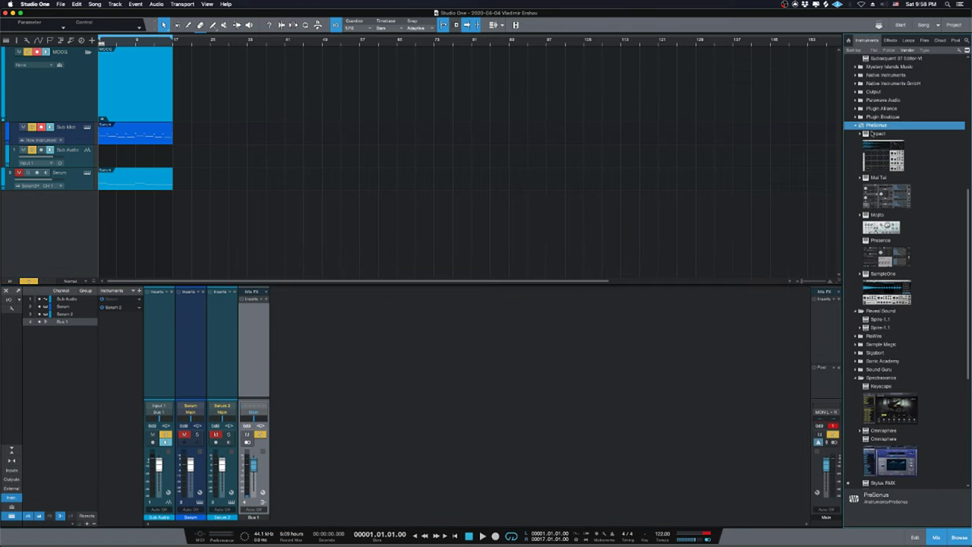
scroll(875, 250, "down", 15)
scroll(873, 247, "up", 1)
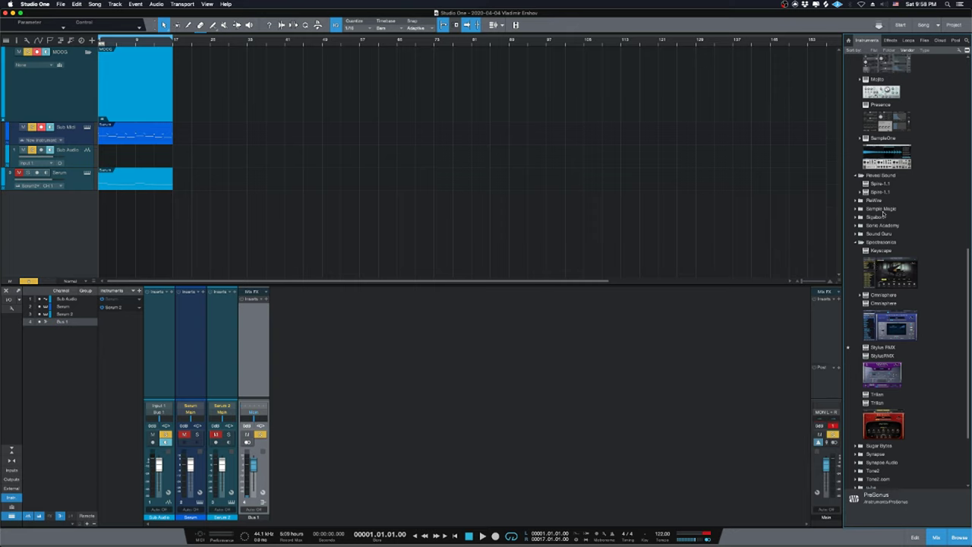
double_click(877, 243)
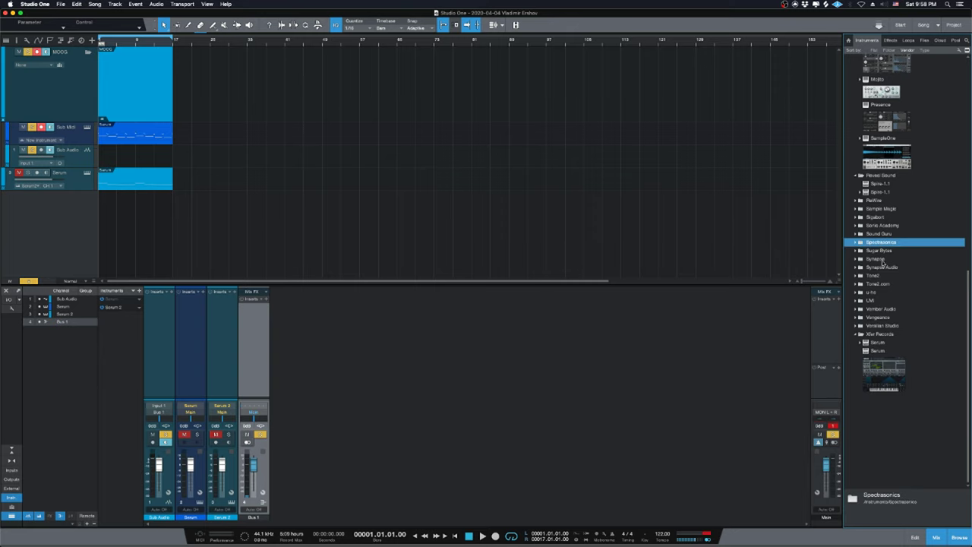
scroll(883, 259, "up", 5)
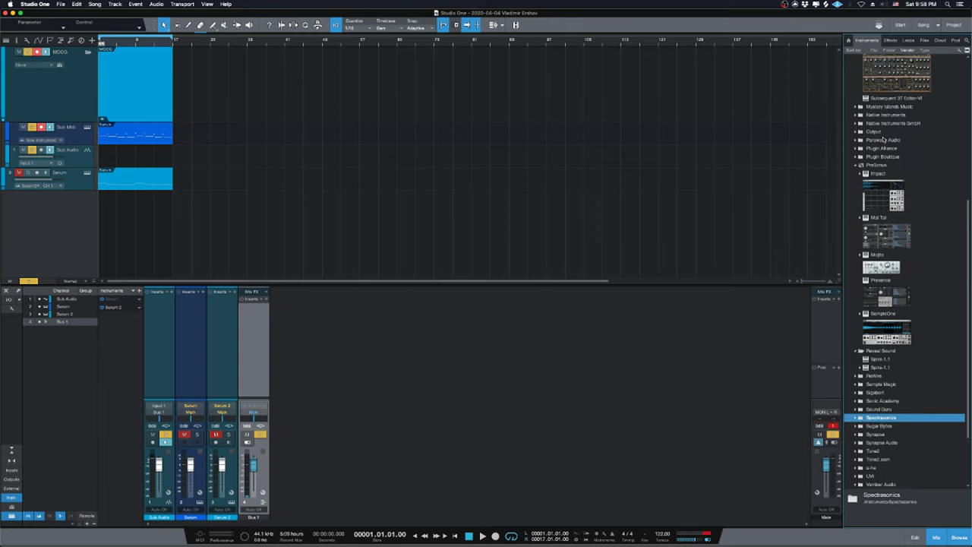
scroll(884, 139, "up", 2)
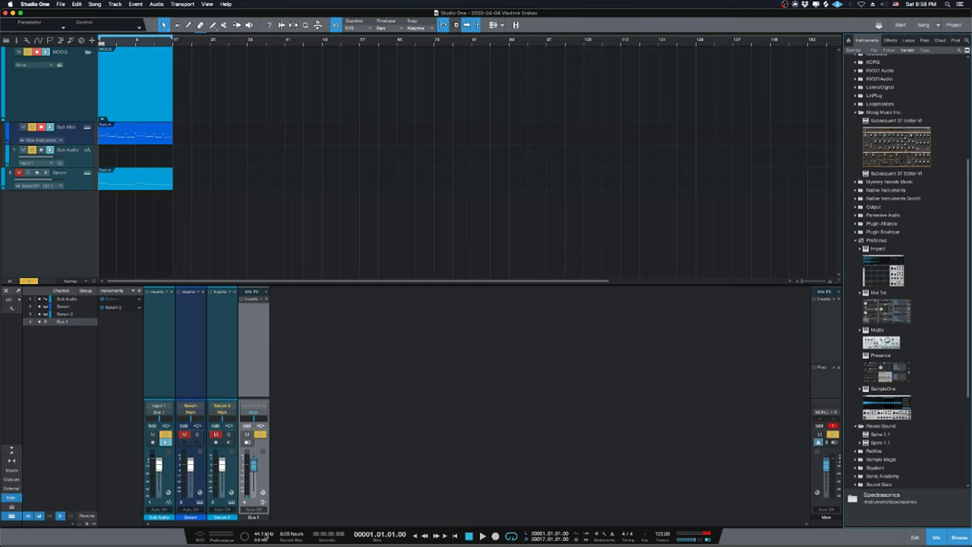
left_click_drag(893, 174, 245, 357)
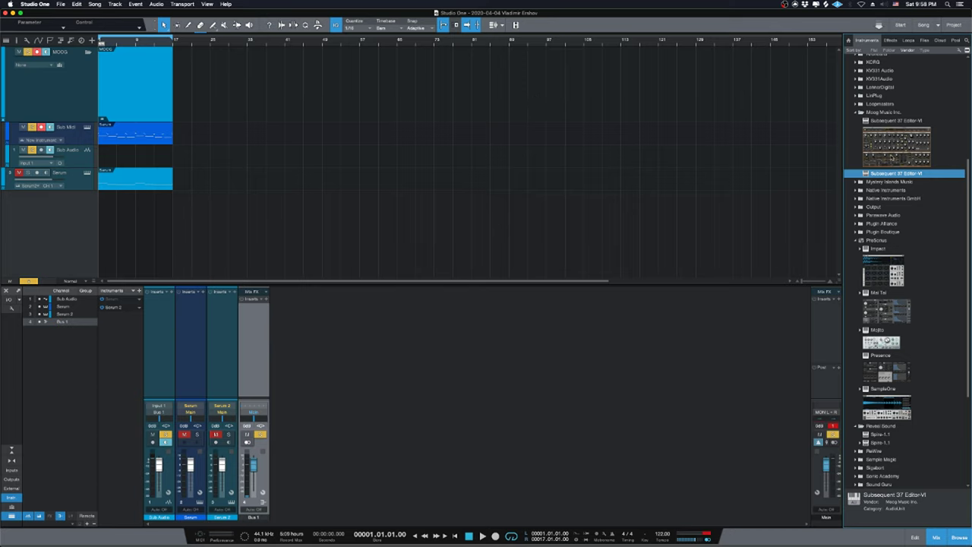
left_click_drag(891, 160, 266, 330)
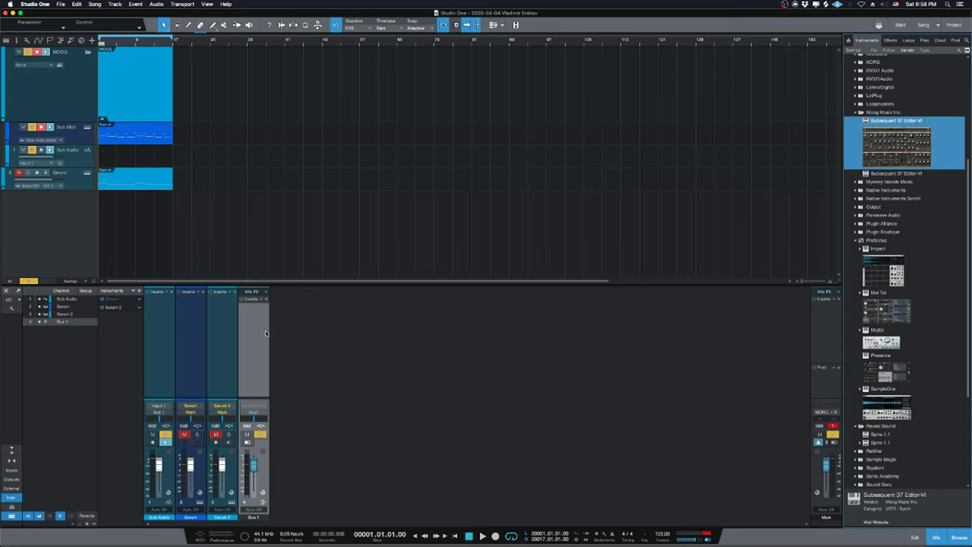
left_click_drag(872, 124, 117, 332)
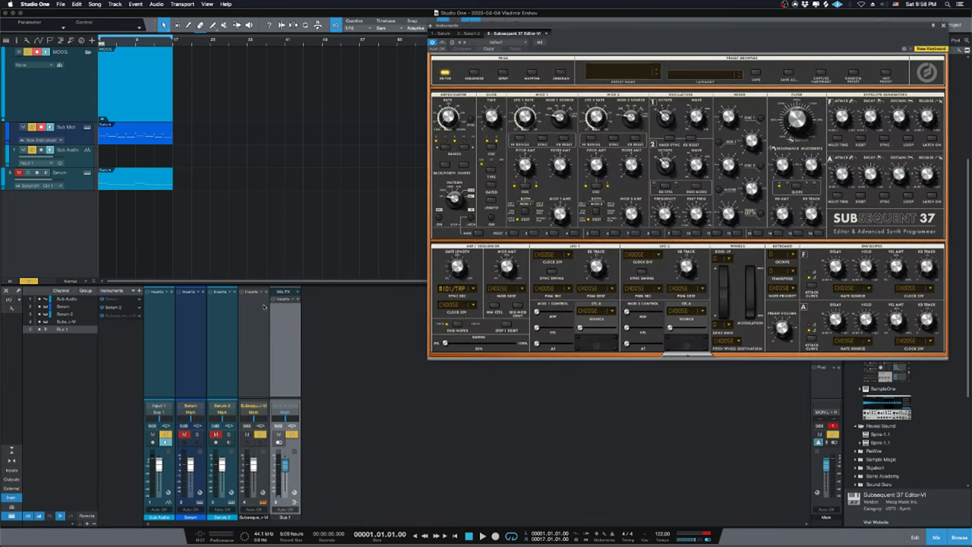
Load INIT PRESET in the Subsequent 37 editor and centre its window.
left_click(885, 74)
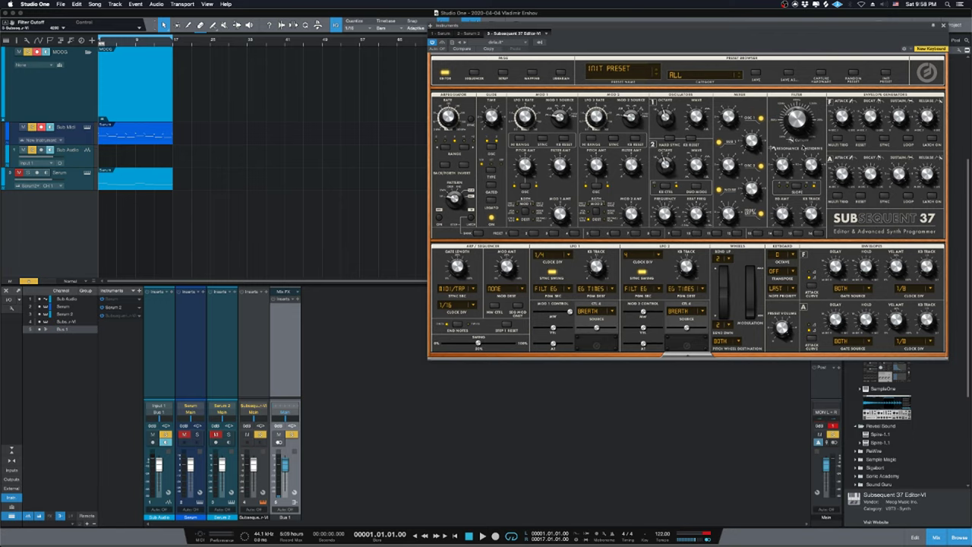
left_click_drag(730, 42, 564, 104)
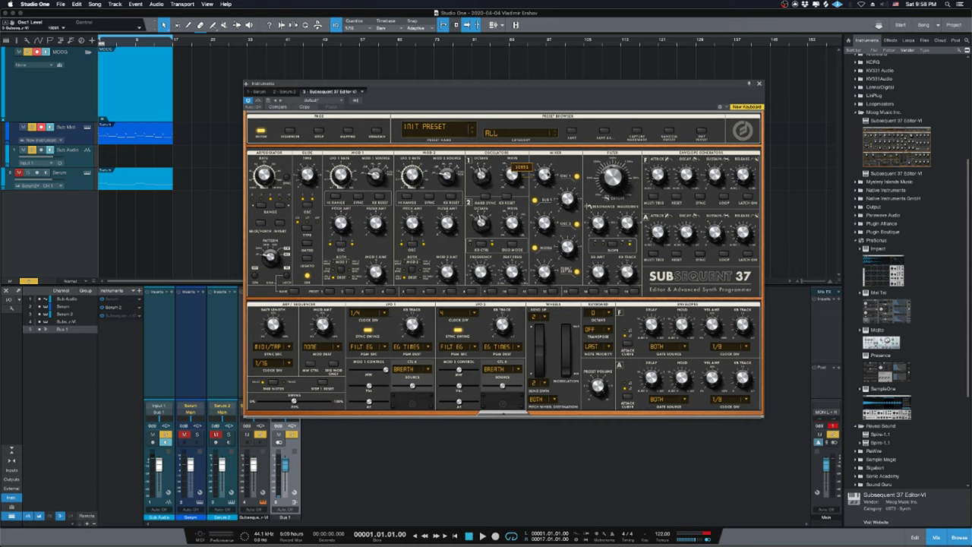
Play the song and turn the Subsequent 37's Osc 2 Wave knob while listening.
key("space")
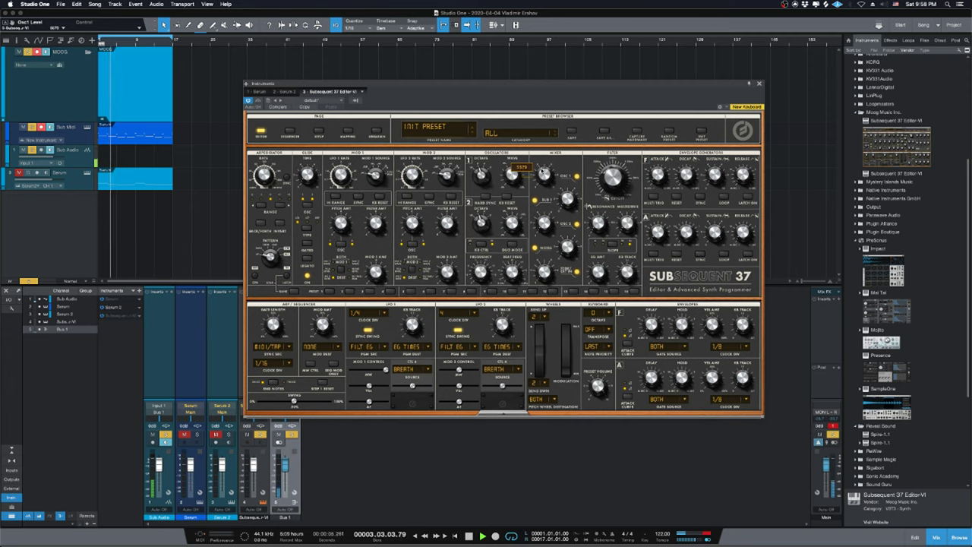
left_click_drag(530, 104, 504, 142)
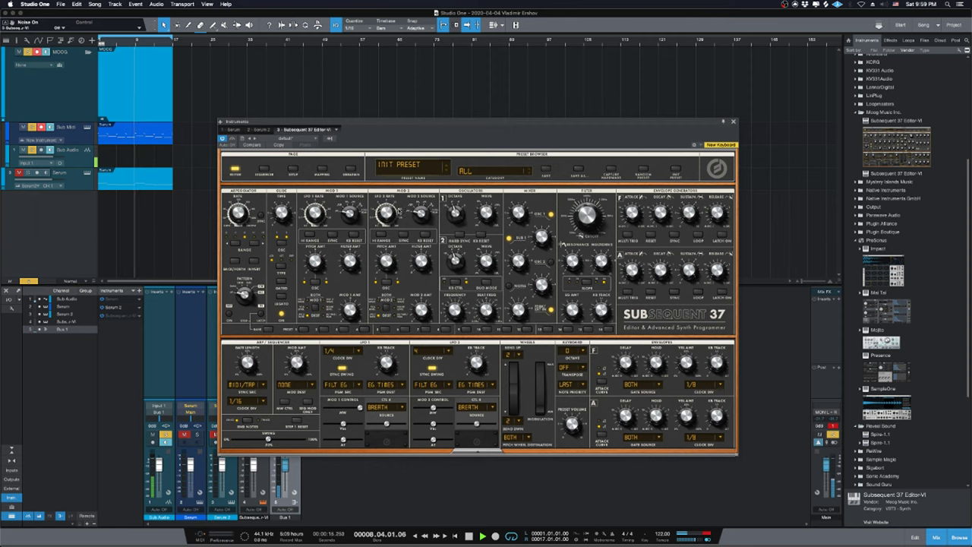
mouse_move(403, 212)
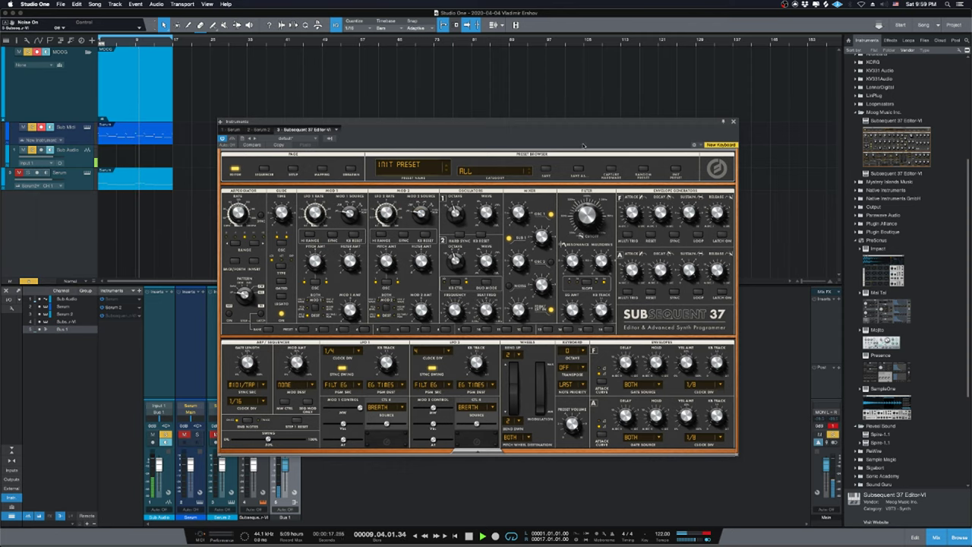
left_click_drag(471, 122, 456, 126)
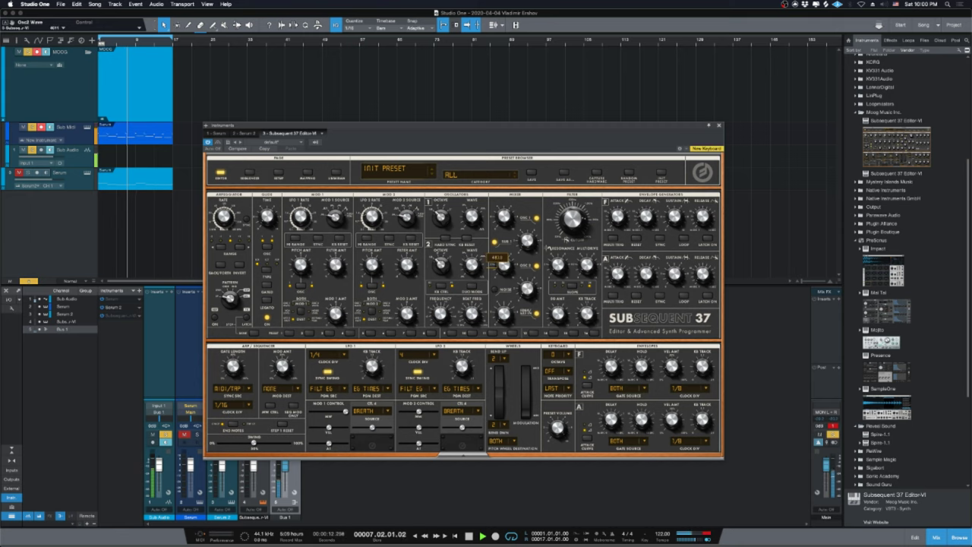
left_click_drag(472, 264, 474, 261)
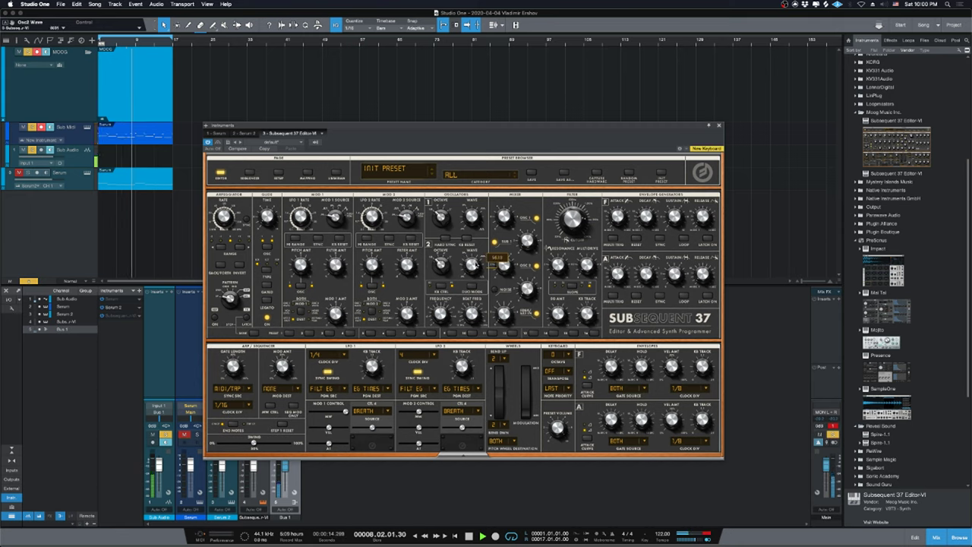
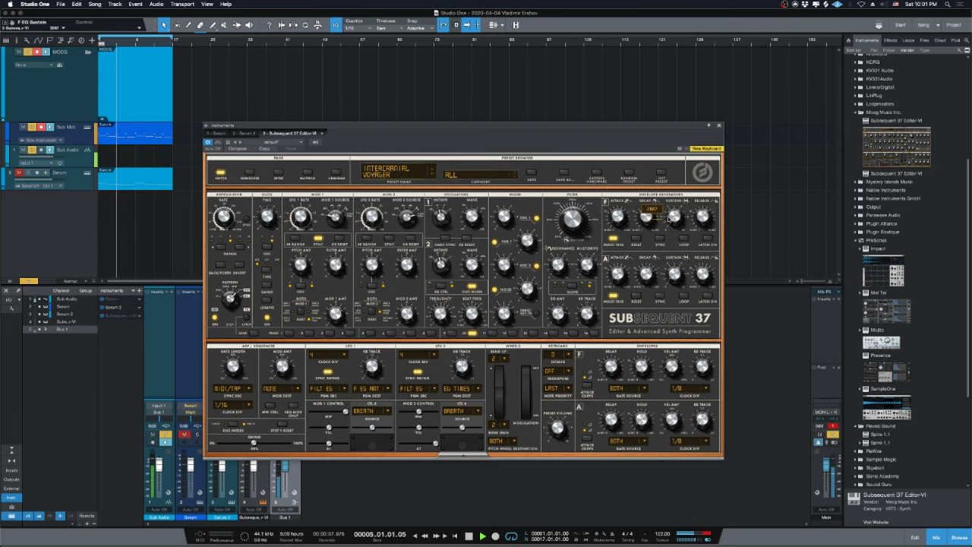
Glance at the live stream dashboard, then close the Subsequent 37 editor in Studio One.
left_click(385, 530)
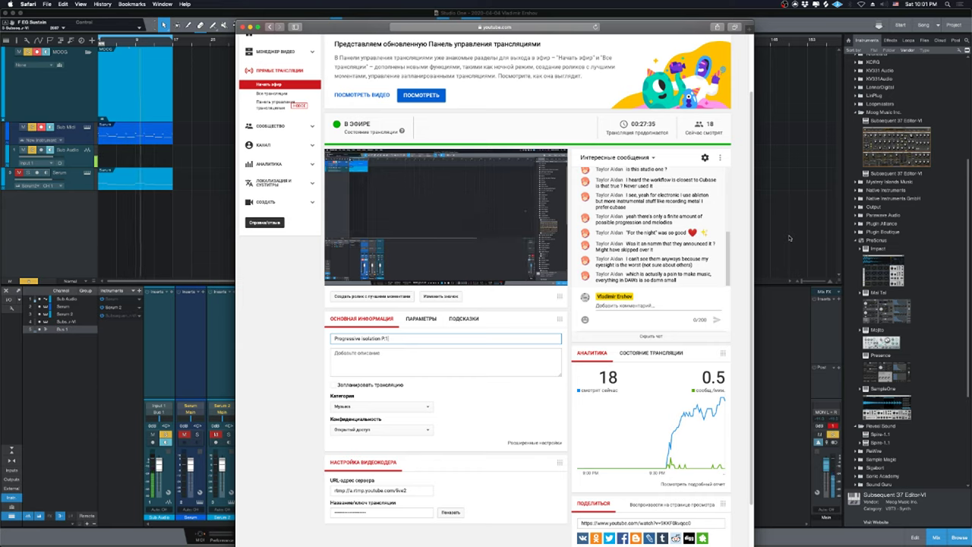
left_click(789, 237)
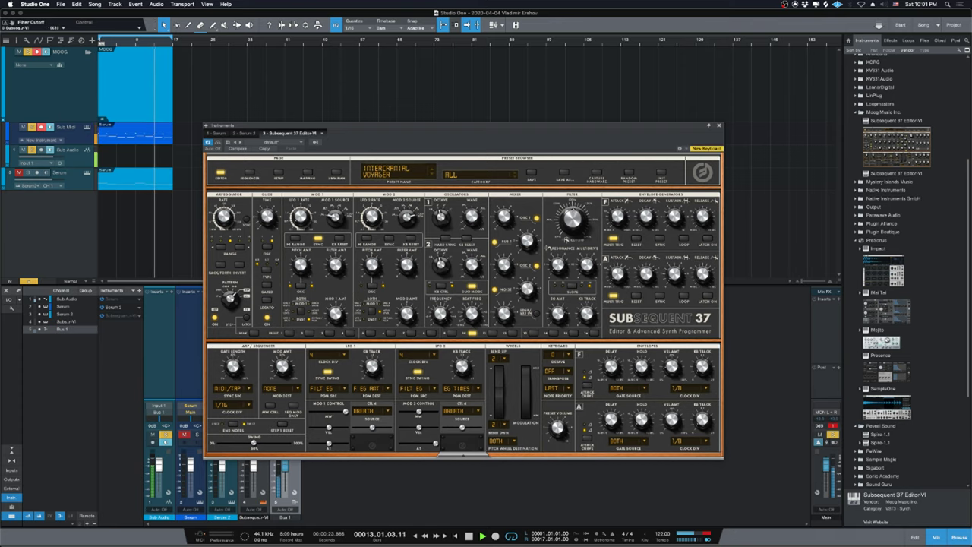
left_click(719, 127)
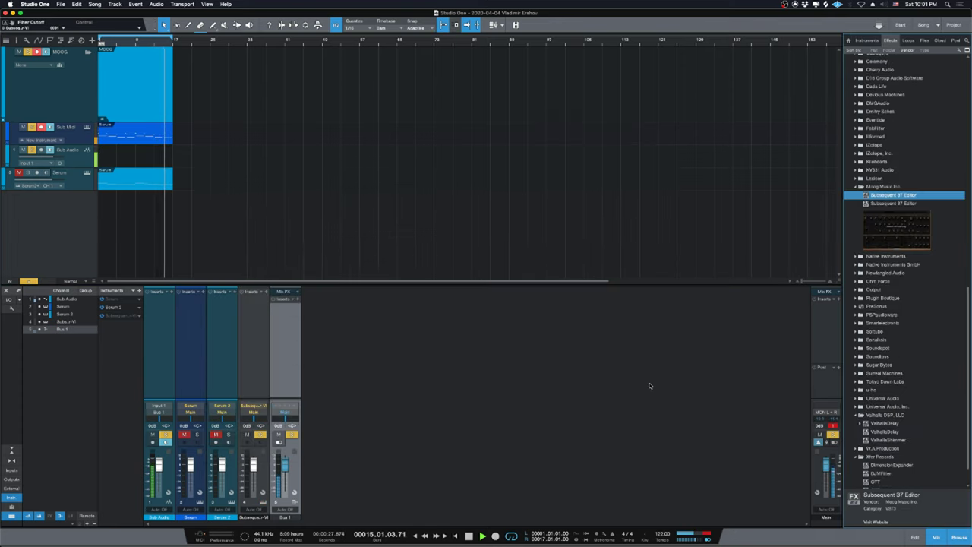
Add ValhallaDelay to Bus 1 in Dual style with Delay L synced to a dotted note.
scroll(928, 371, "down", 2)
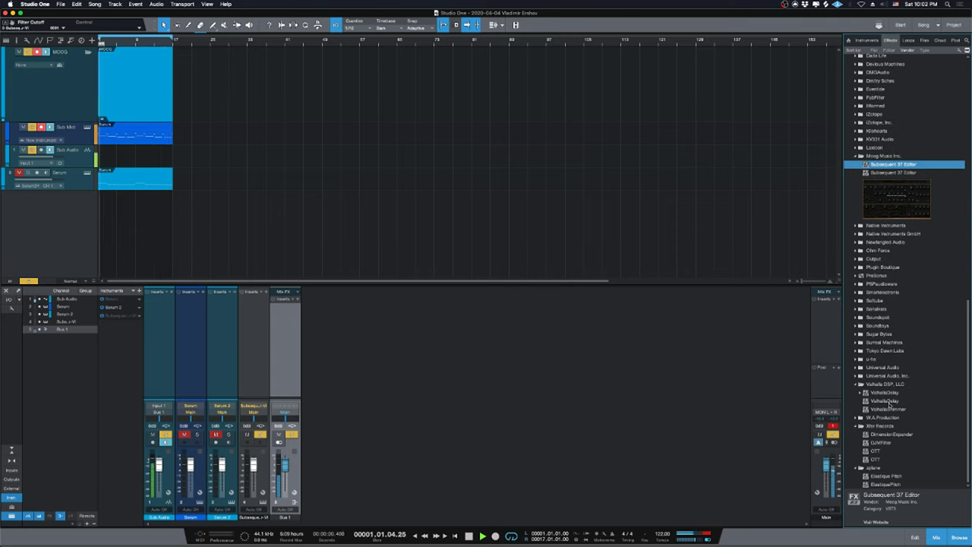
left_click_drag(890, 394, 288, 365)
key("space")
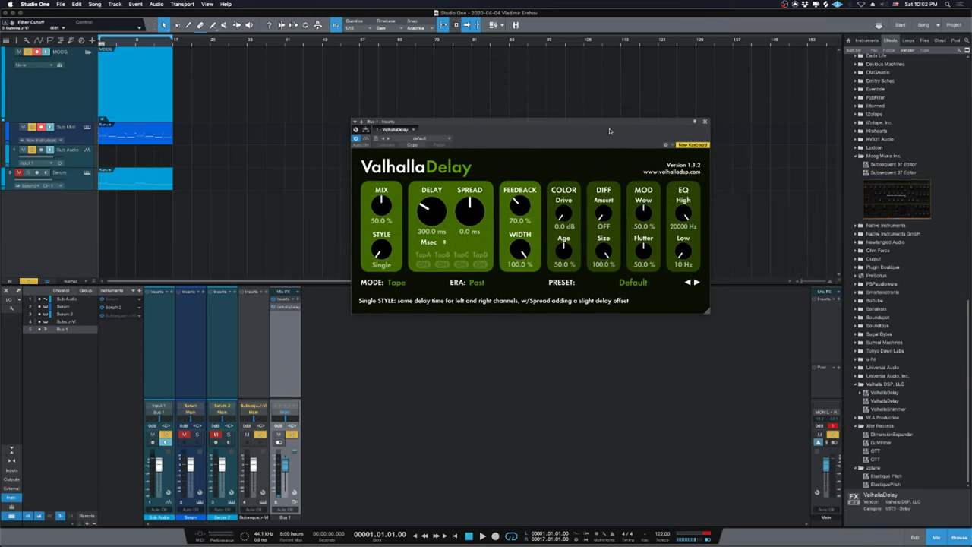
left_click_drag(609, 129, 623, 244)
key("space")
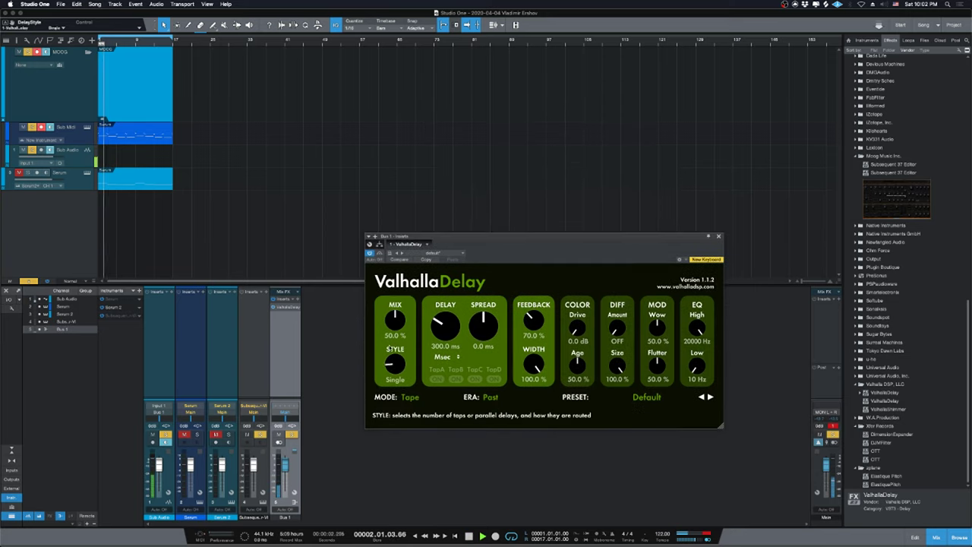
left_click_drag(395, 364, 395, 356)
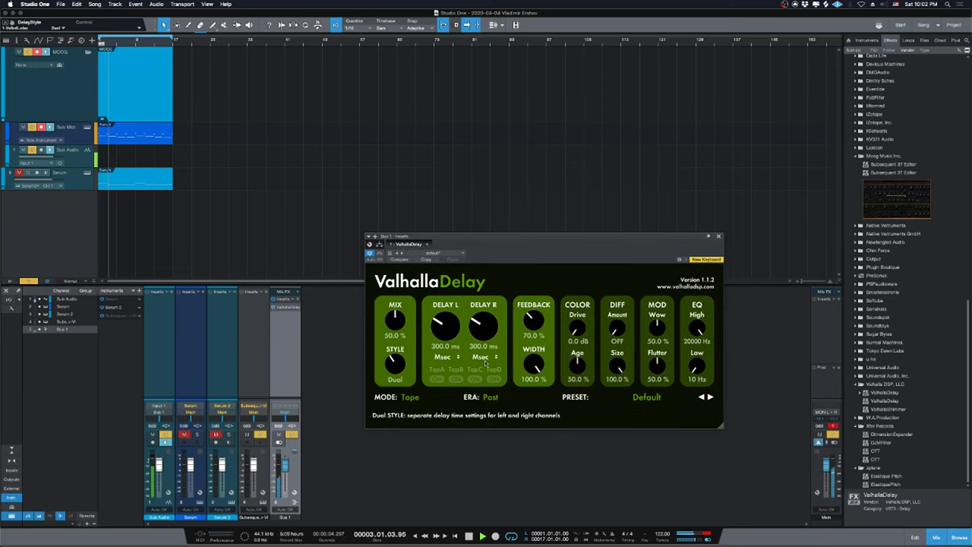
left_click(445, 357)
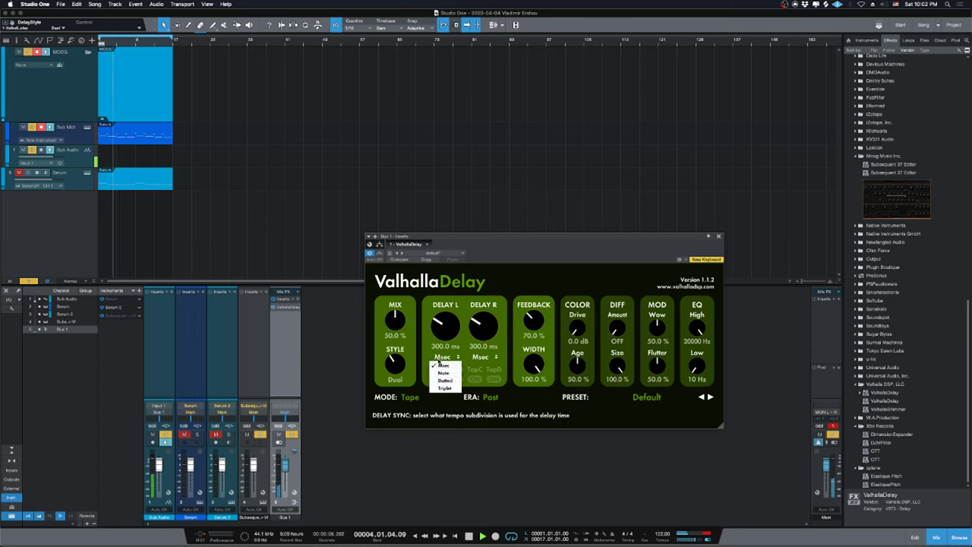
left_click(445, 381)
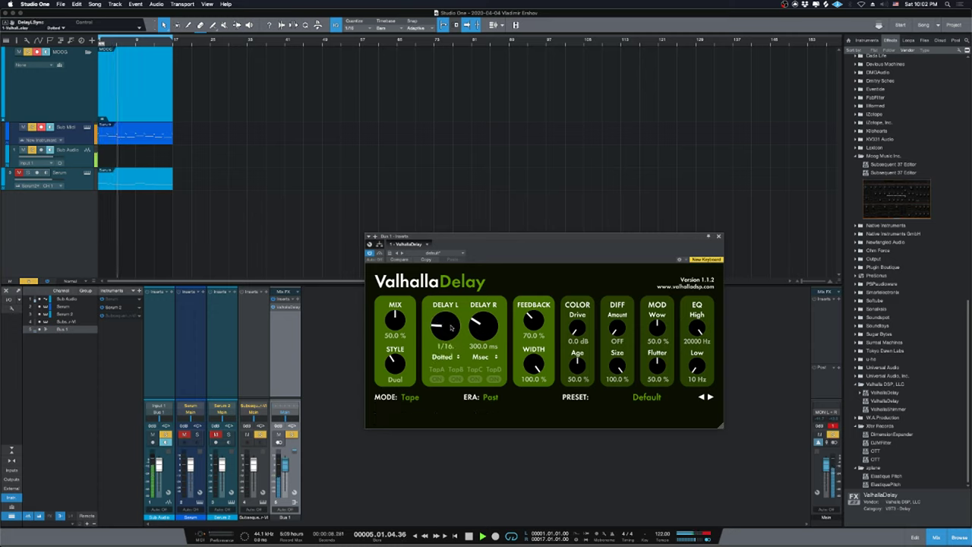
Lengthen Delay R with note sync and lower the delay mix to 14.6%.
left_click_drag(479, 325, 478, 313)
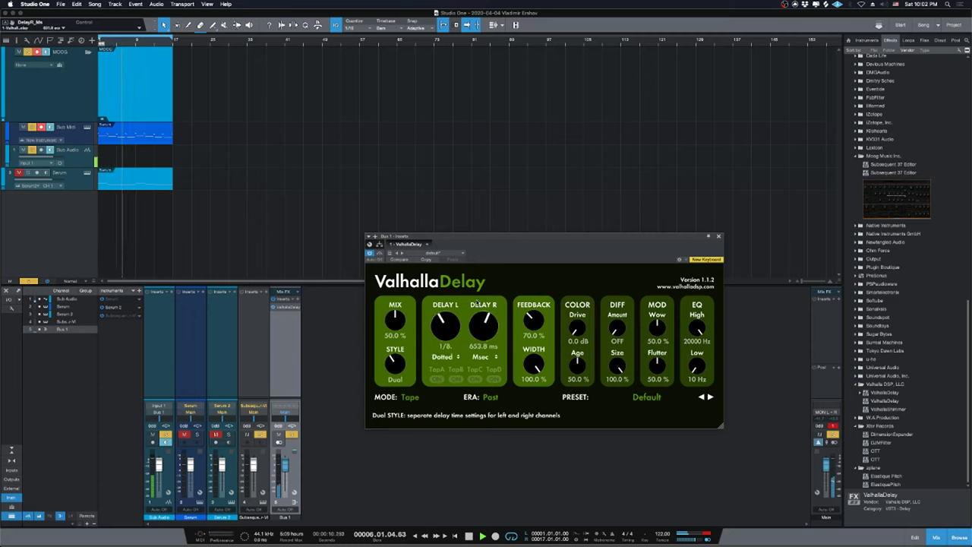
left_click(481, 357)
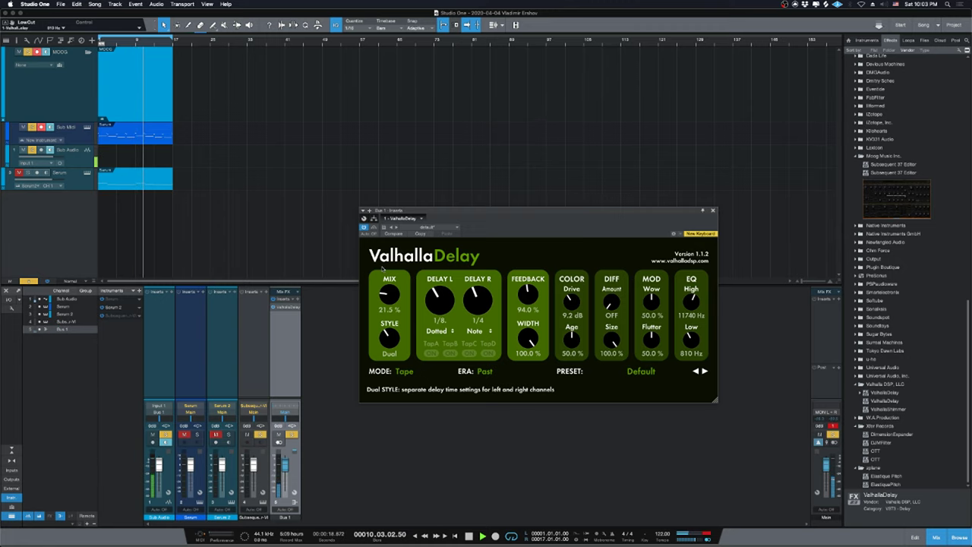
key("super+Tab")
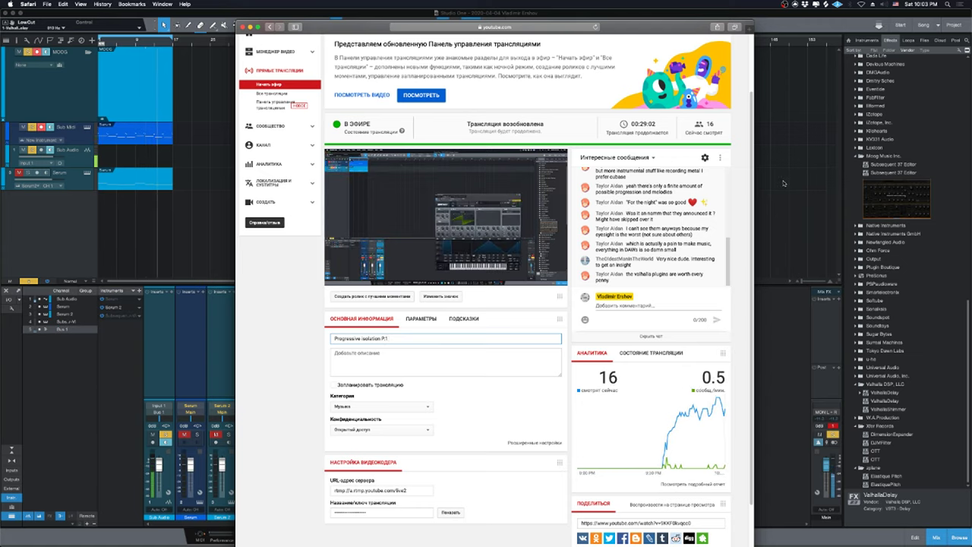
key("super+Tab")
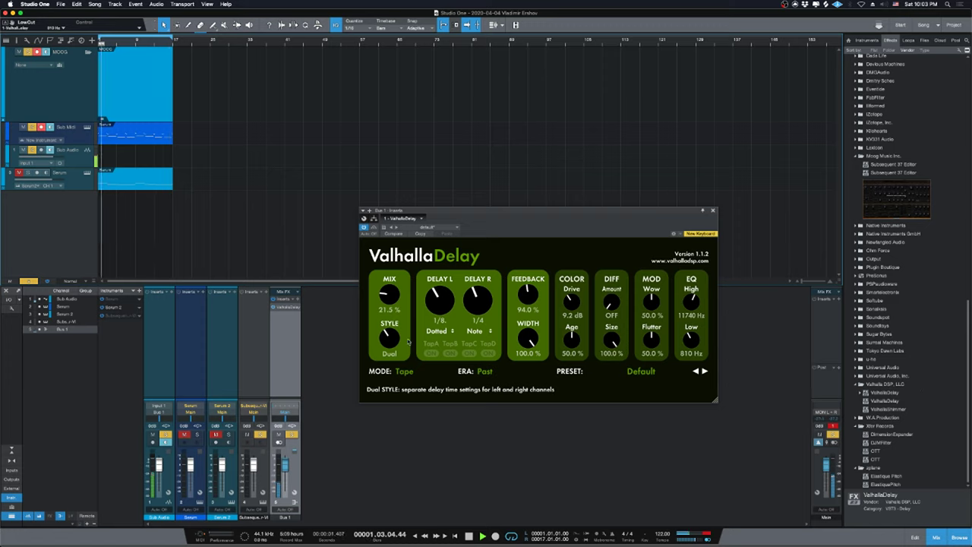
left_click_drag(389, 292, 388, 296)
scroll(888, 304, "up", 10)
key("space")
scroll(911, 365, "up", 10)
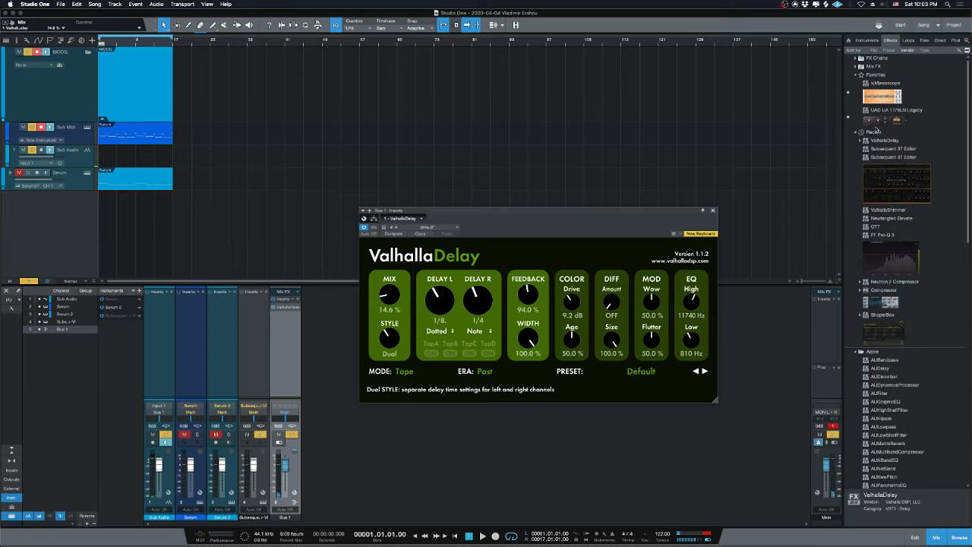
Collapse Favorites and Recent, expand the Apple folder, and drop AUMatrixReverb onto Bus 1.
left_click(881, 75)
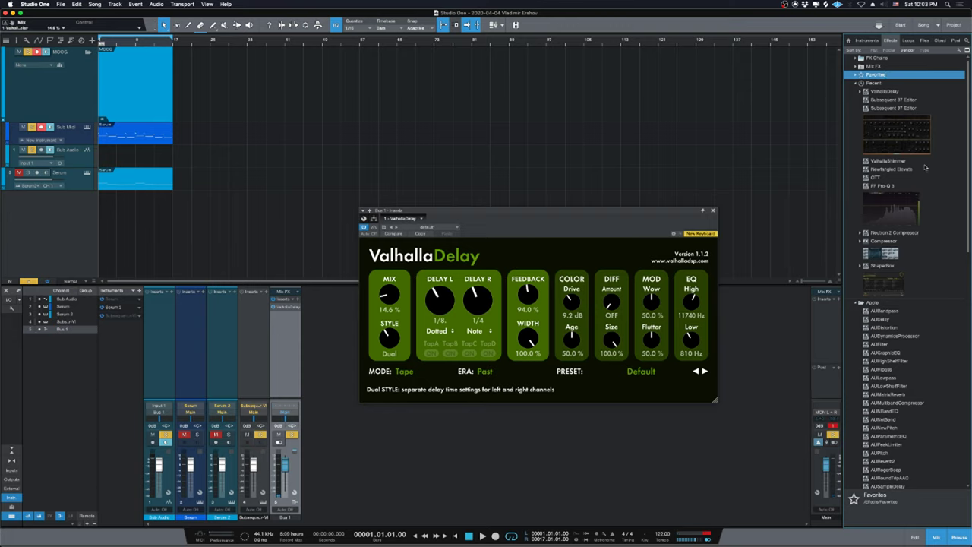
left_click(885, 85)
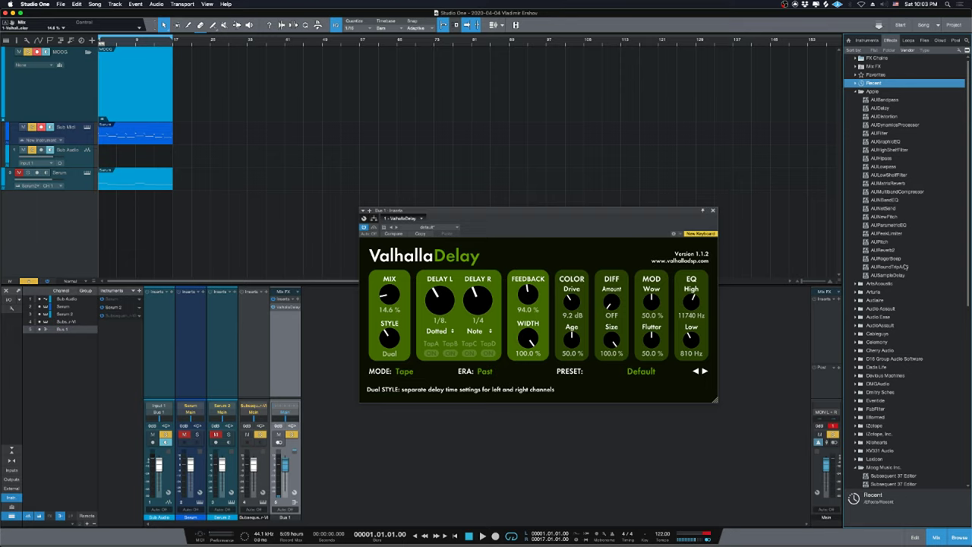
left_click(872, 92)
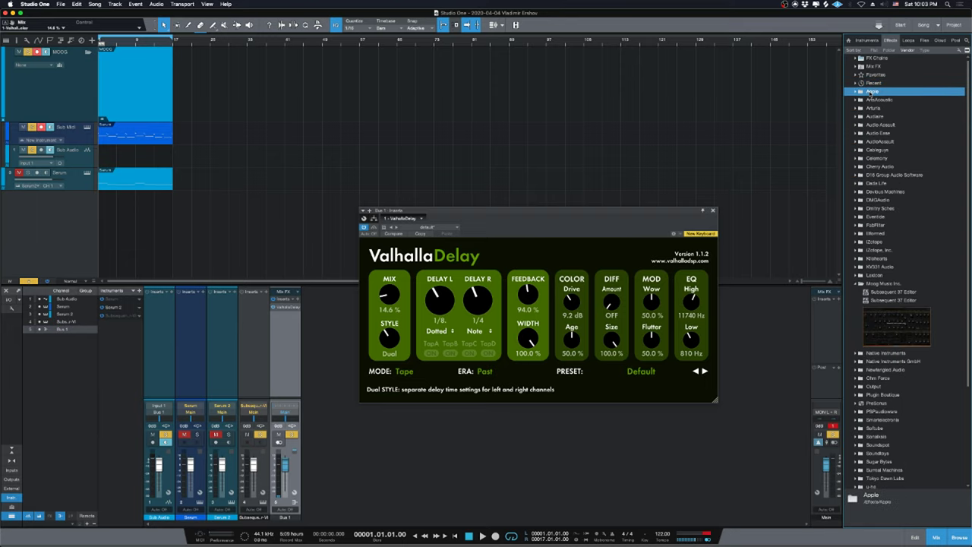
left_click(872, 92)
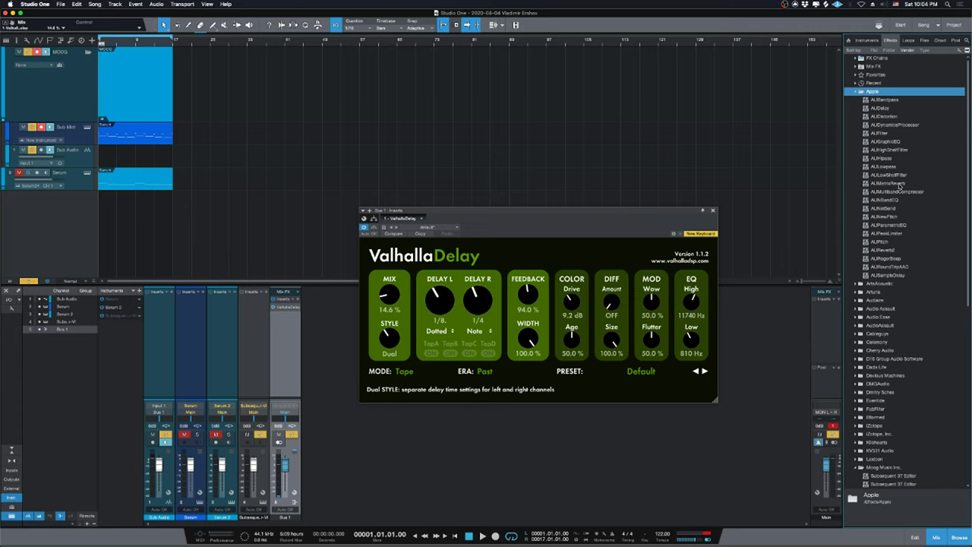
left_click_drag(900, 184, 285, 308)
Reduce the AUMatrixReverb pre-delay and set its Dry/Wet Mix to 1.6%, then replay the chain.
left_click_drag(497, 216, 618, 330)
left_click_drag(623, 371, 608, 432)
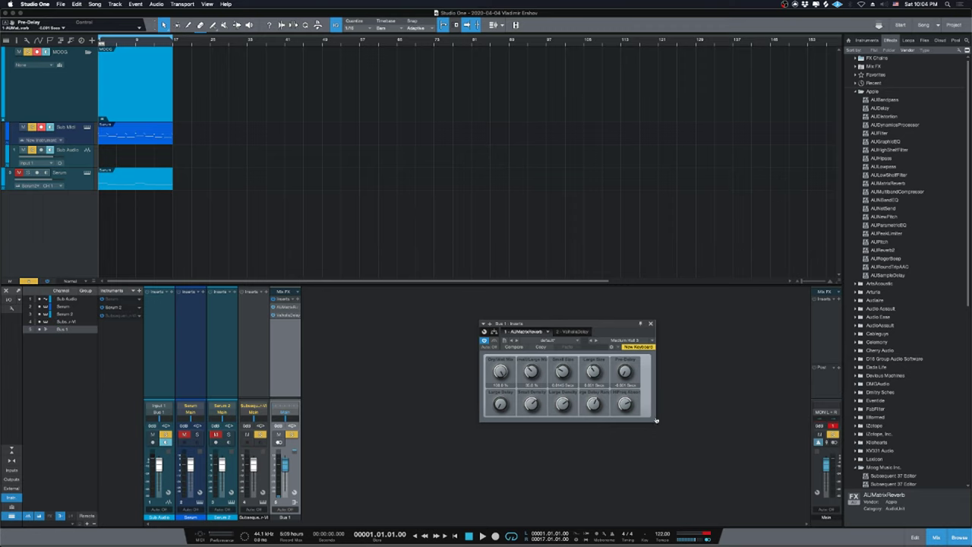
left_click_drag(655, 422, 707, 488)
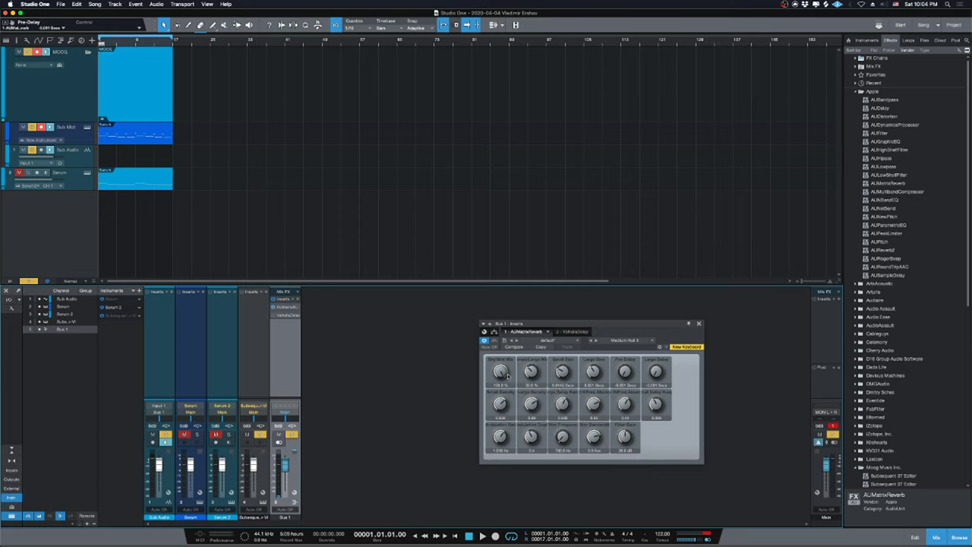
left_click_drag(509, 376, 508, 426)
left_click_drag(629, 332, 611, 325)
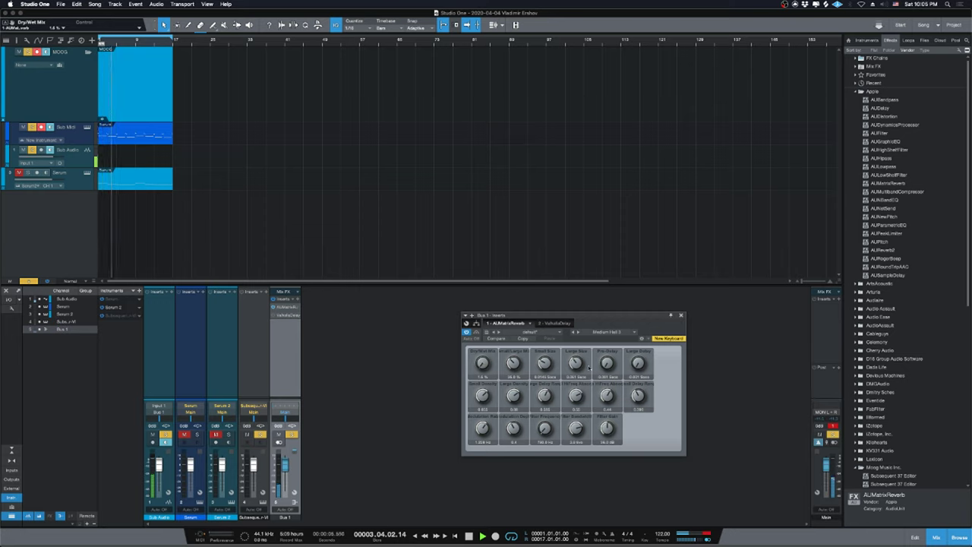
key("space")
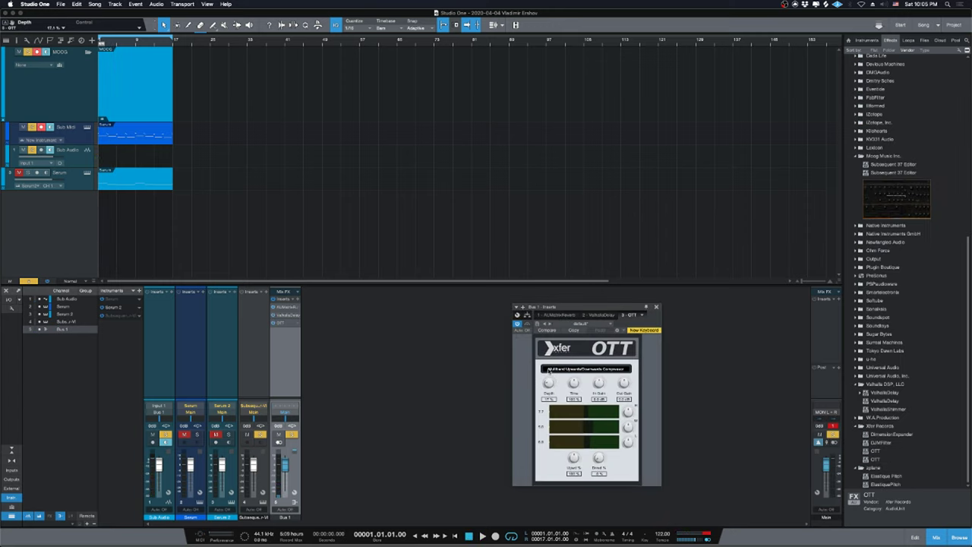
key("space")
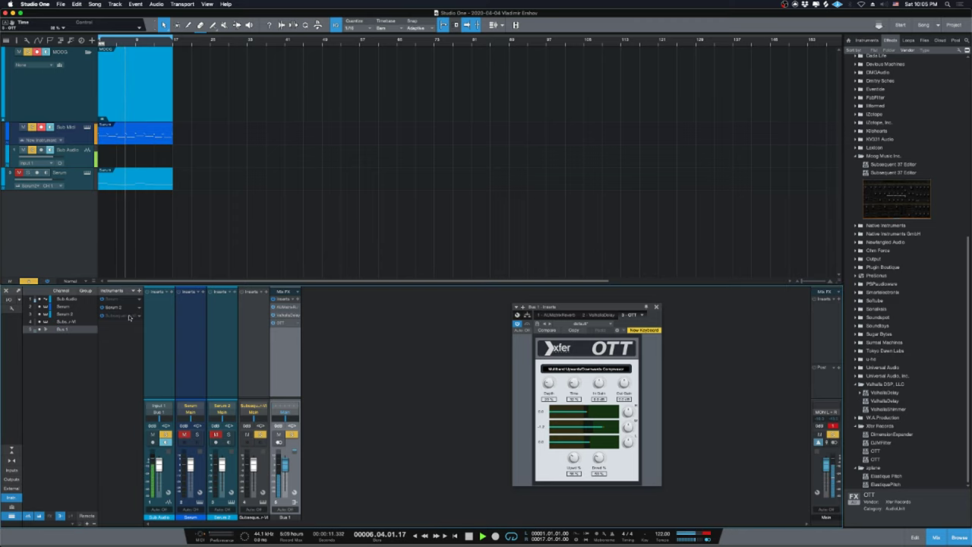
Open and close the Subsequent 37 editor, then close the OTT plug-in window.
key("F11")
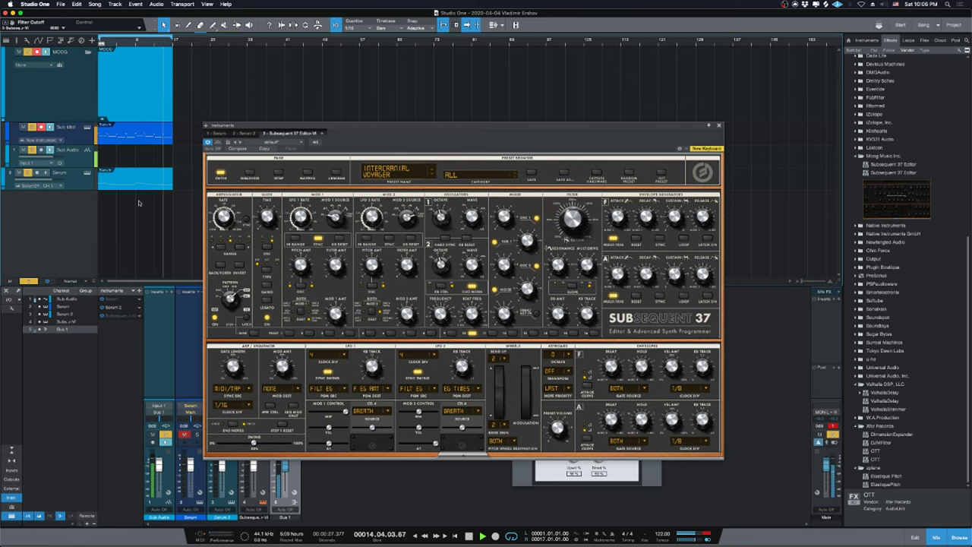
left_click(718, 125)
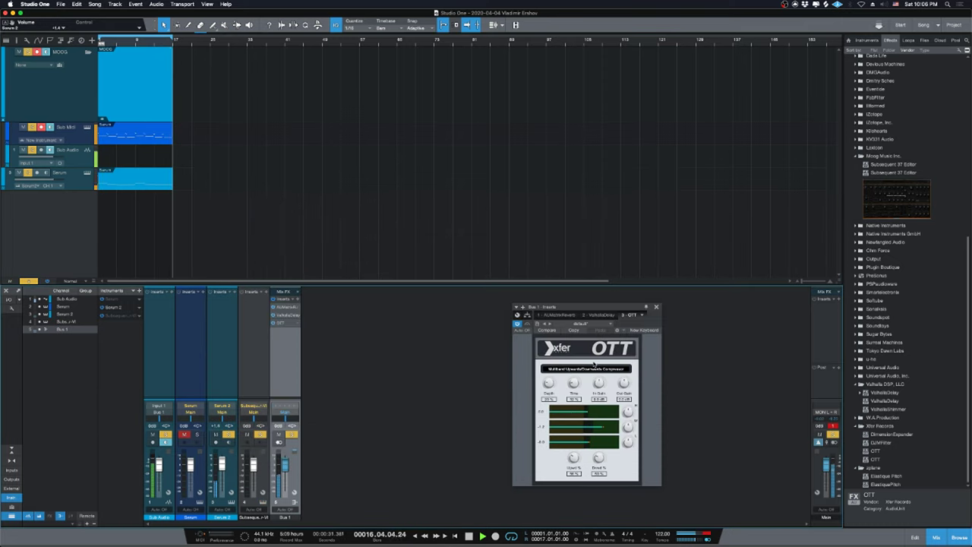
left_click(657, 307)
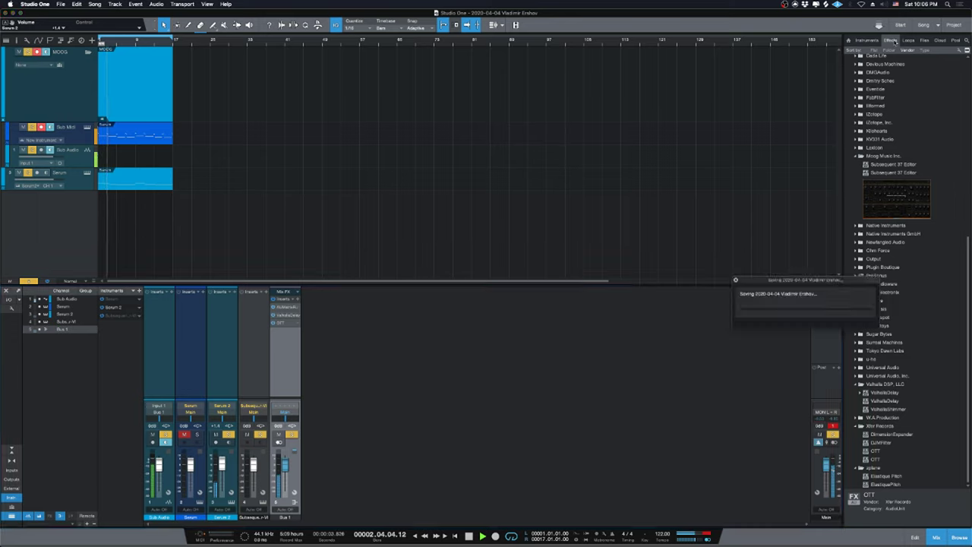
Rename the song to 'Progressive isolation' from the song menu and stop the transport at bar 1.
left_click(61, 4)
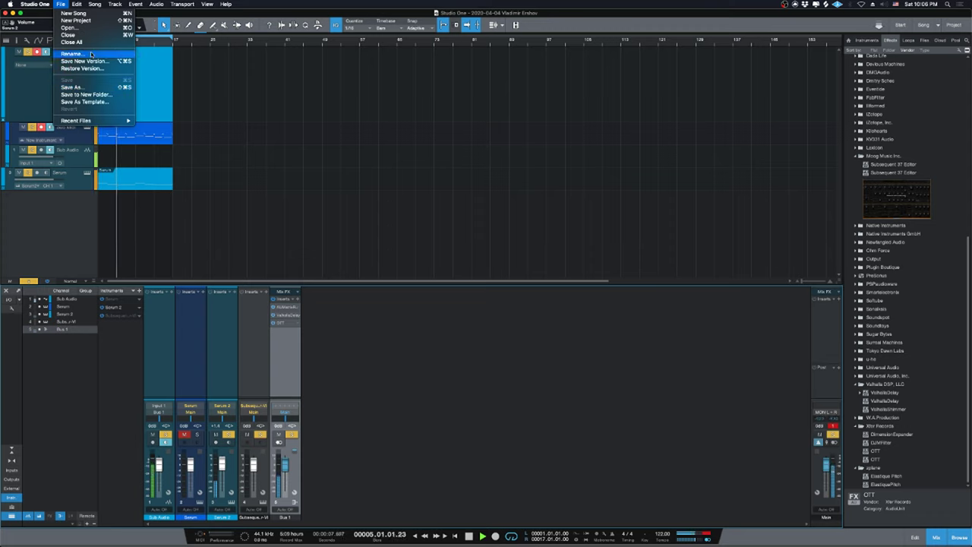
left_click(73, 54)
type("Frogres")
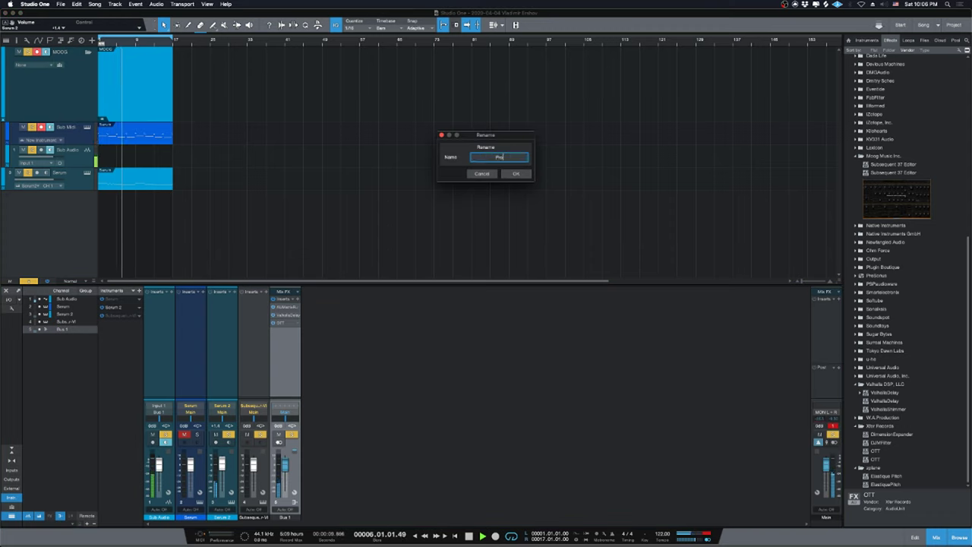
type("sive")
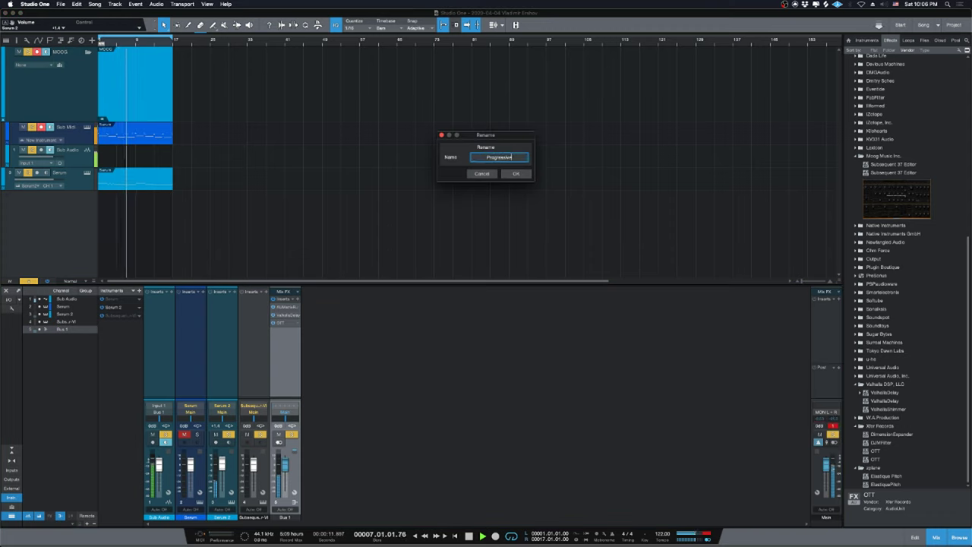
type(" isolation")
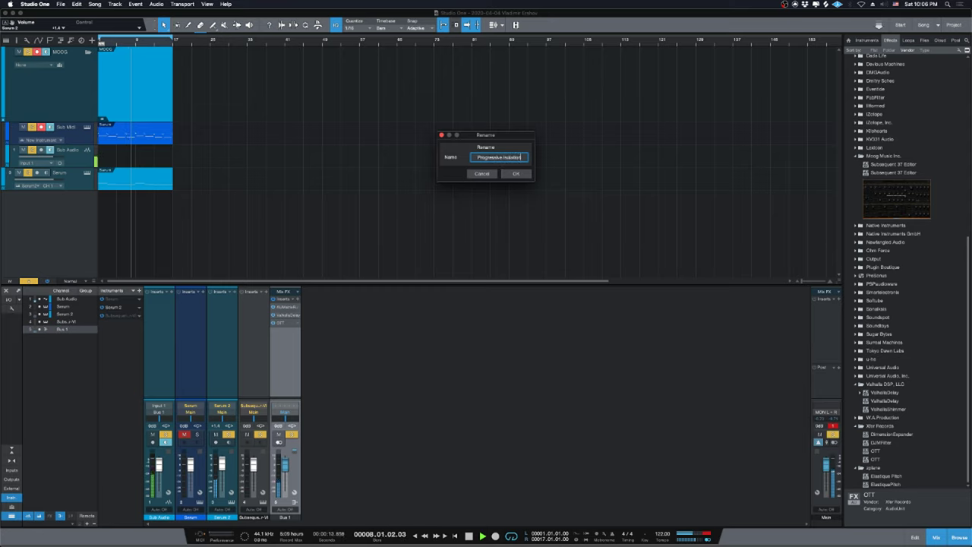
key("Return")
key("space")
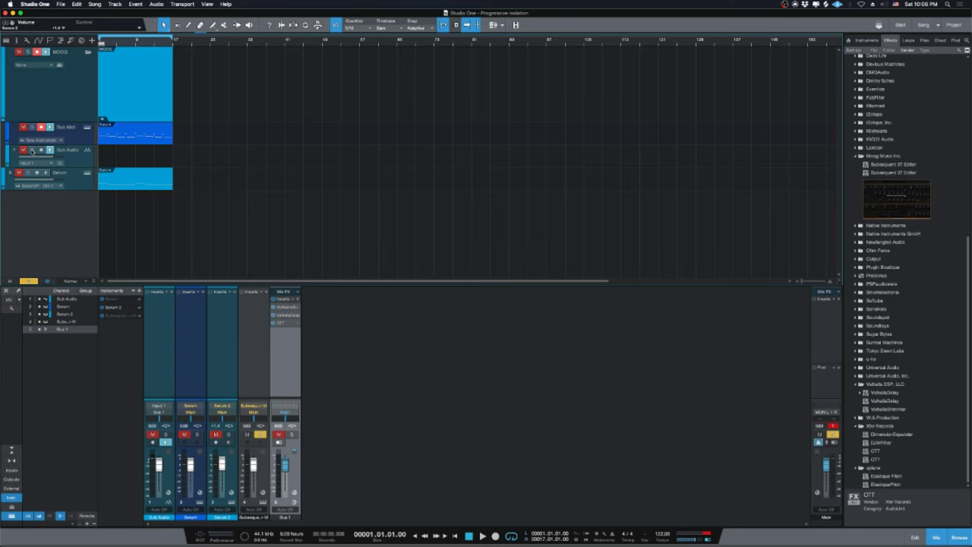
Show instruments in the browser and collapse the Xfer Records, Moog, PreSonus and Reveal Sound folders.
key("space")
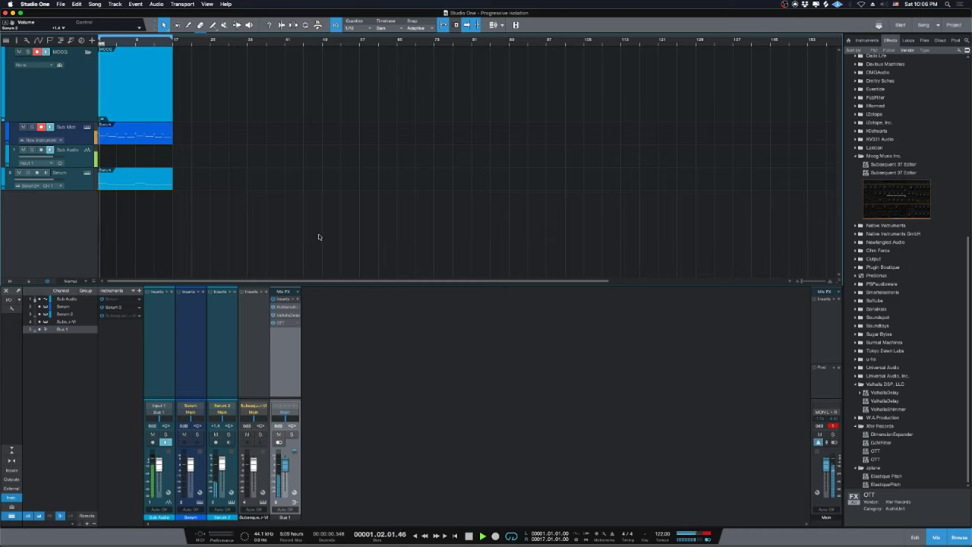
left_click(865, 39)
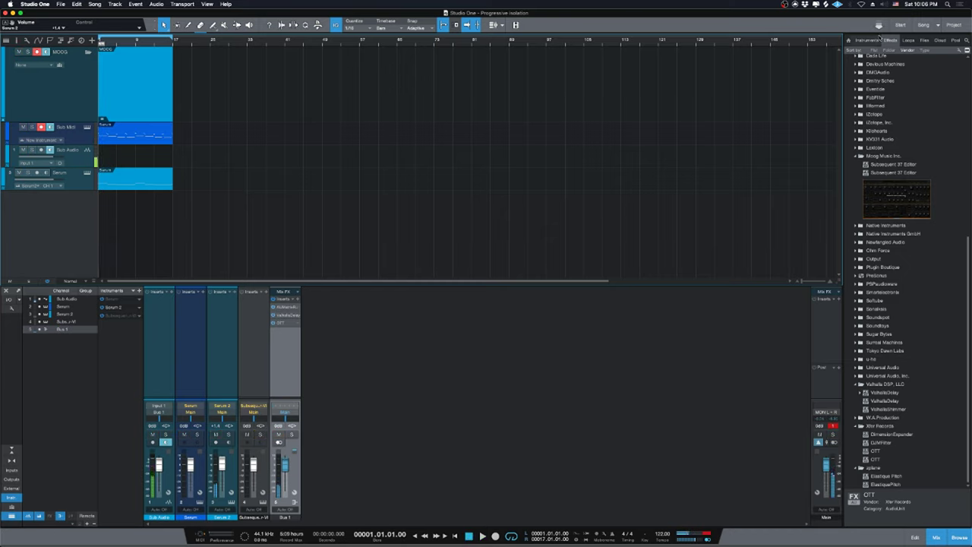
key("space")
scroll(871, 249, "down", 5)
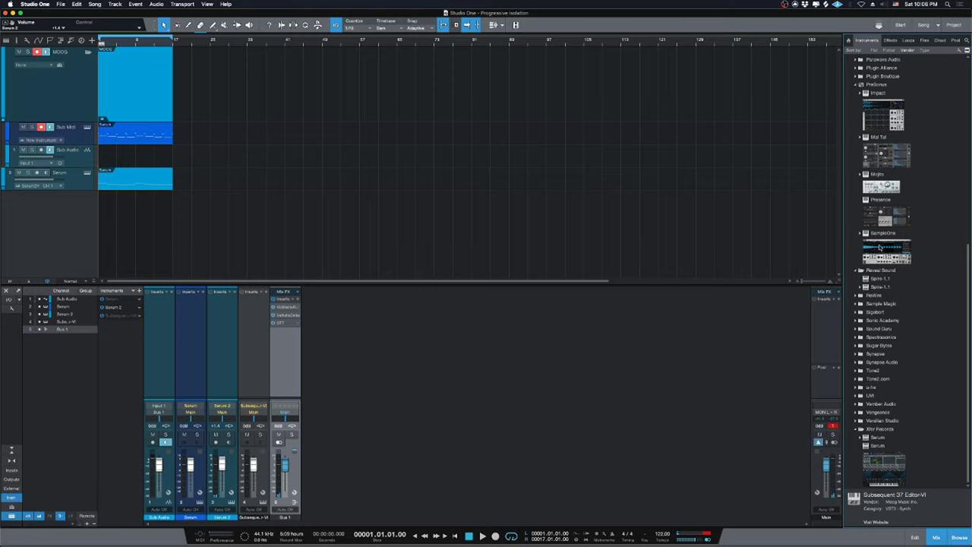
left_click(882, 429)
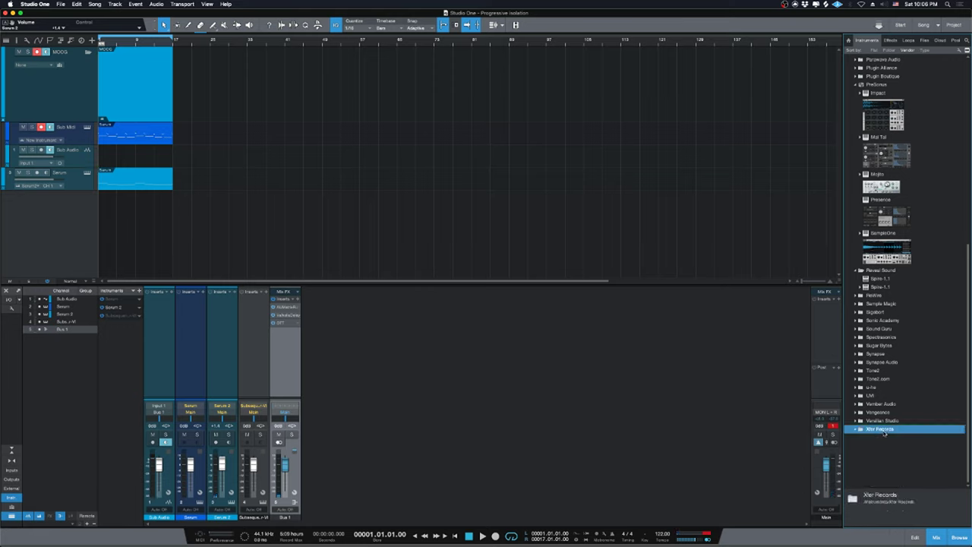
scroll(883, 433, "up", 10)
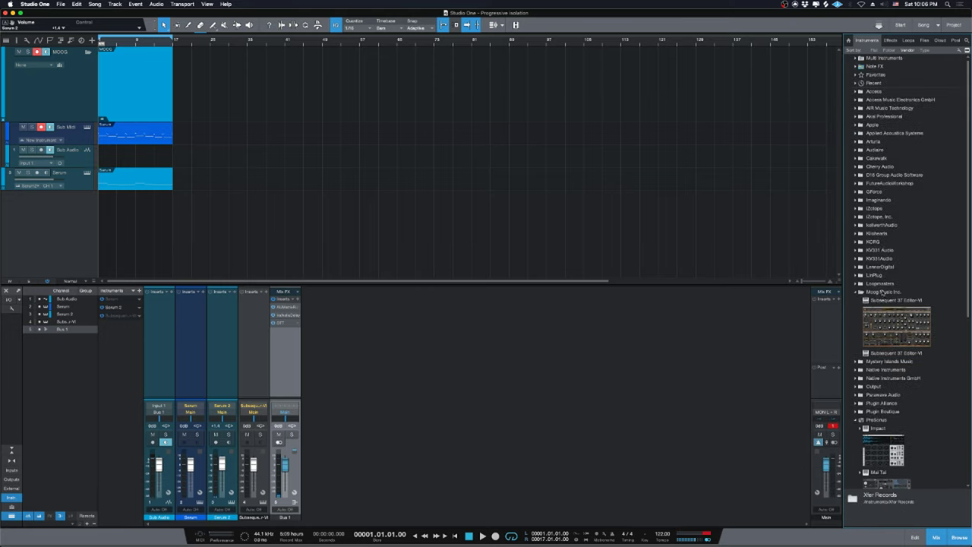
left_click(881, 292)
scroll(877, 251, "down", 2)
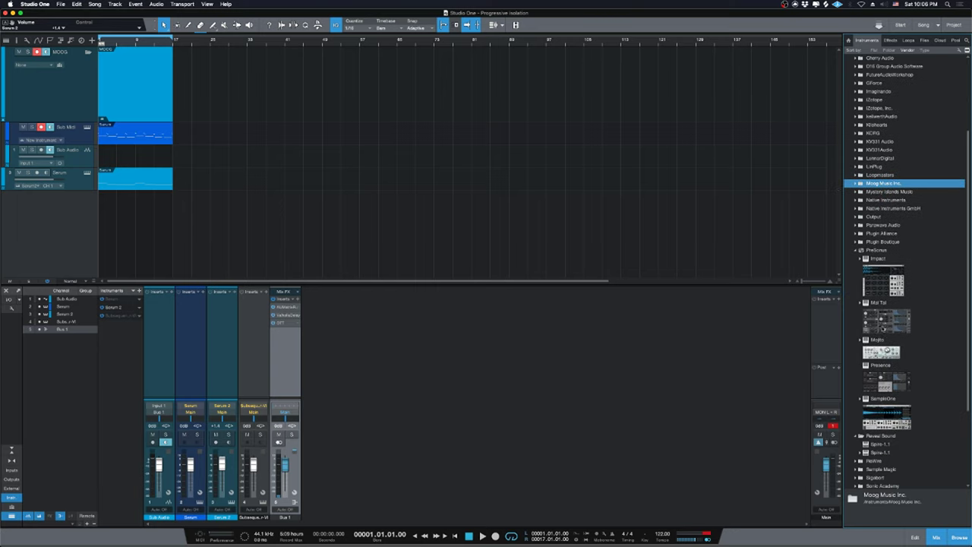
left_click(875, 250)
scroll(873, 250, "up", 2)
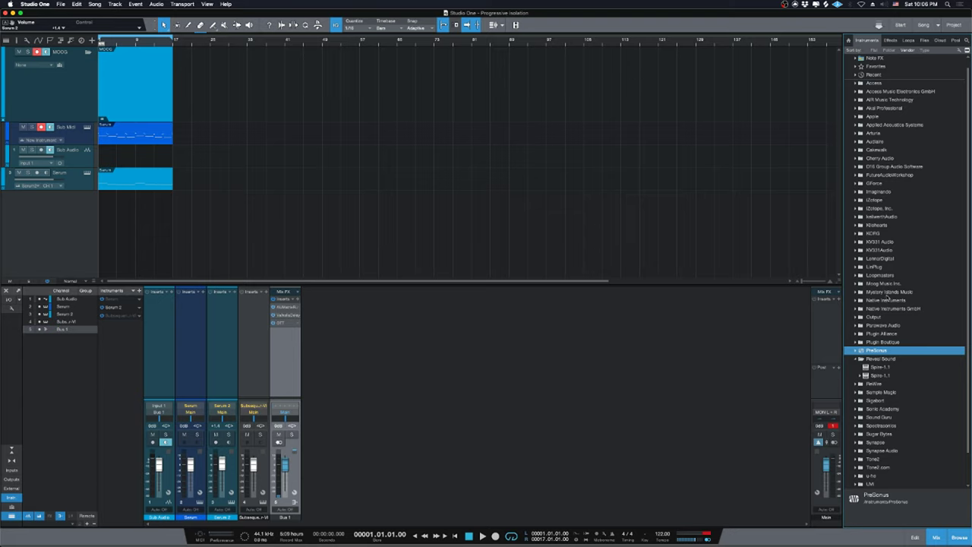
scroll(904, 342, "down", 1)
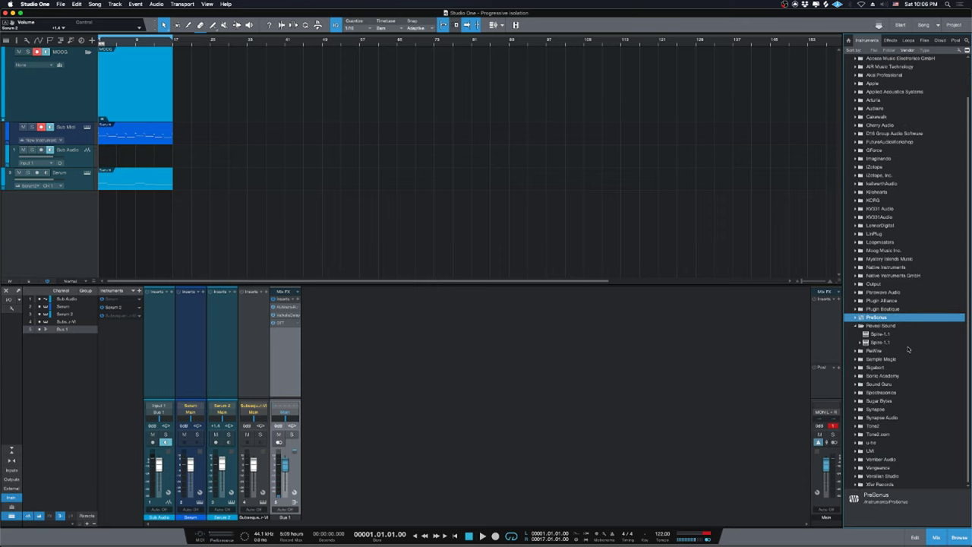
left_click(882, 326)
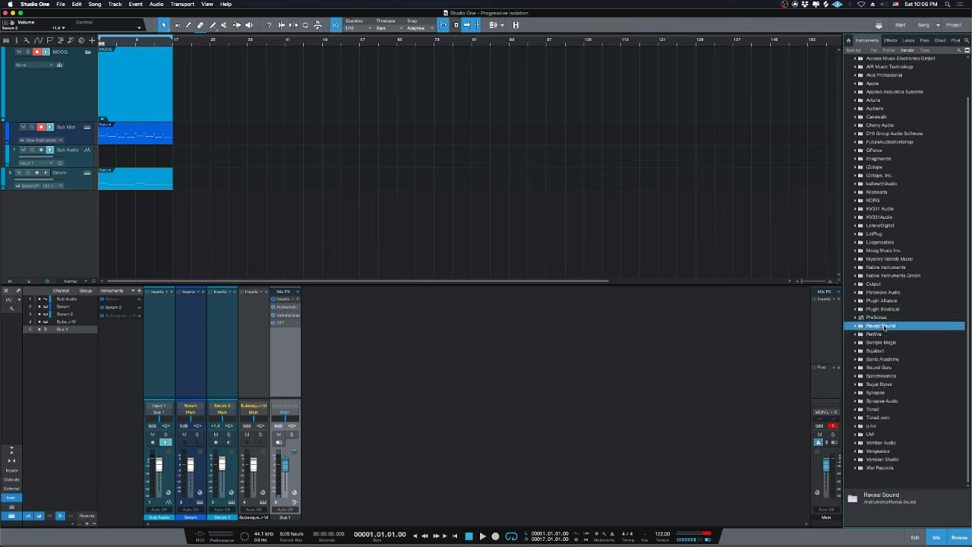
Browse Spectrasonics, Xfer Records and Native Instruments, leaving Spectrasonics expanded to show Keyscape.
left_click(891, 376)
scroll(898, 432, "down", 1)
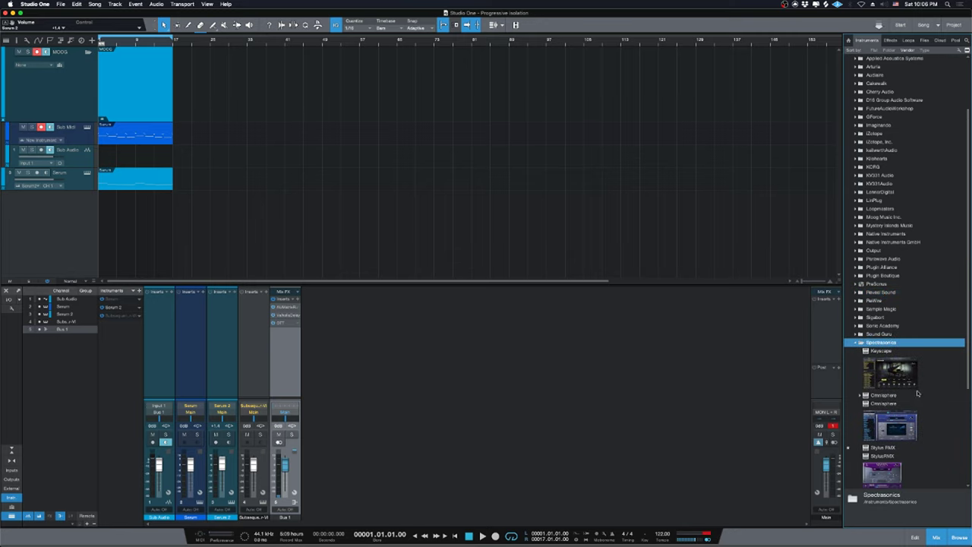
scroll(891, 174, "down", 5)
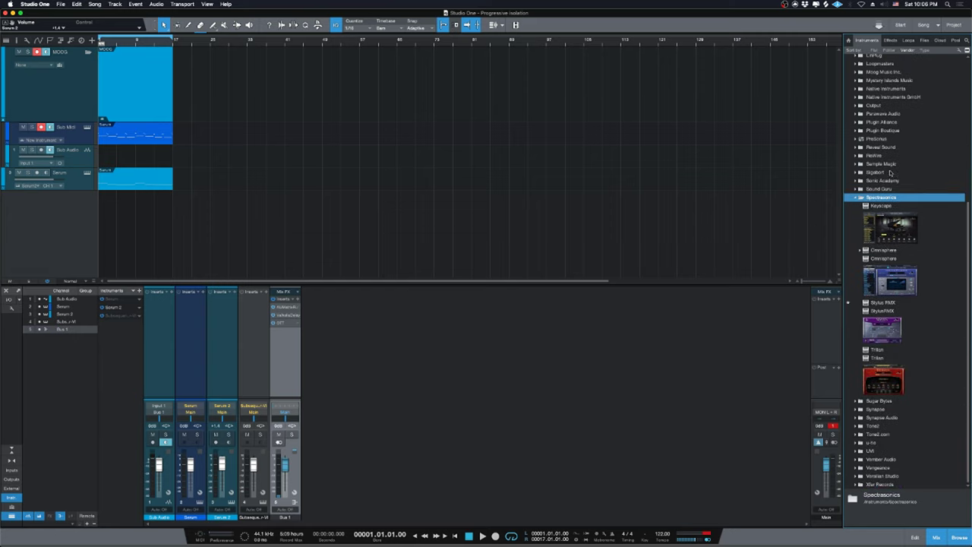
double_click(883, 199)
scroll(888, 218, "up", 5)
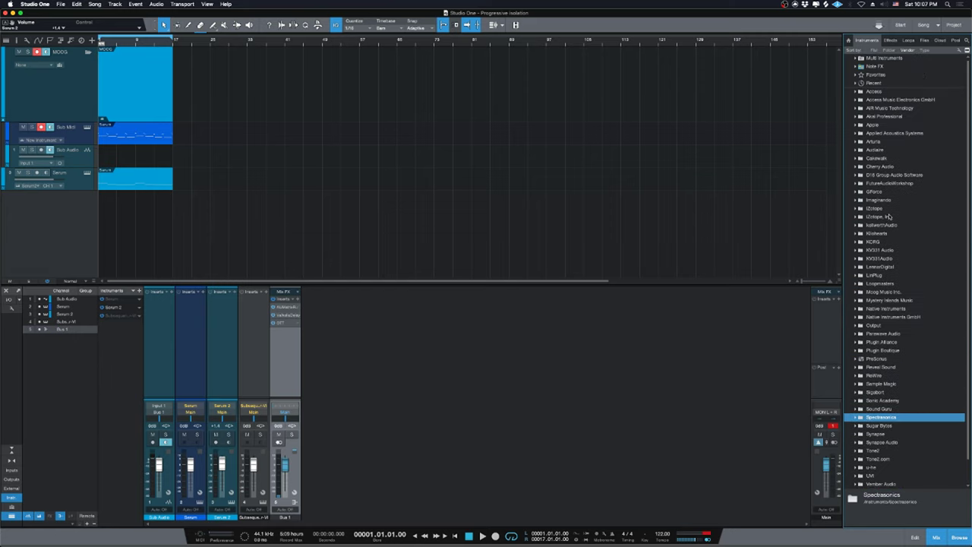
scroll(861, 401, "down", 1)
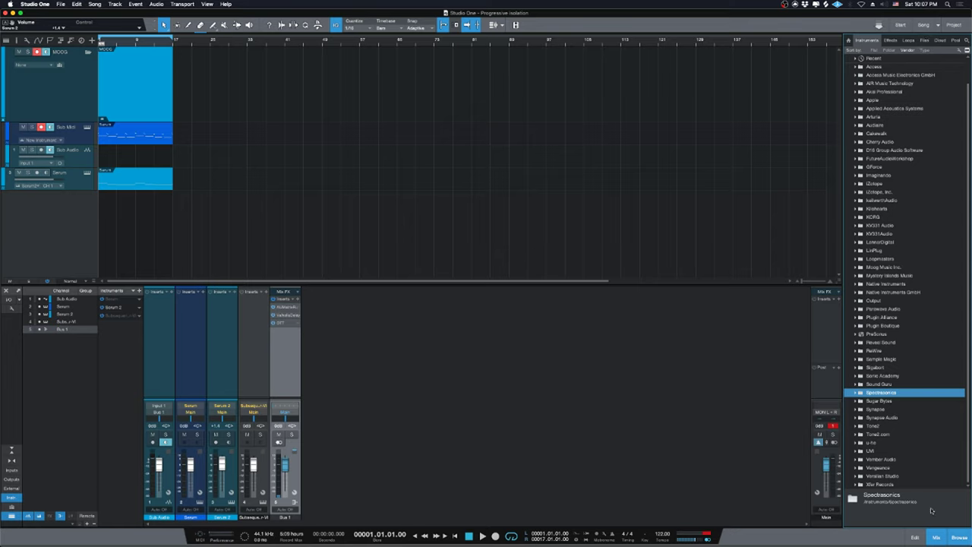
double_click(904, 484)
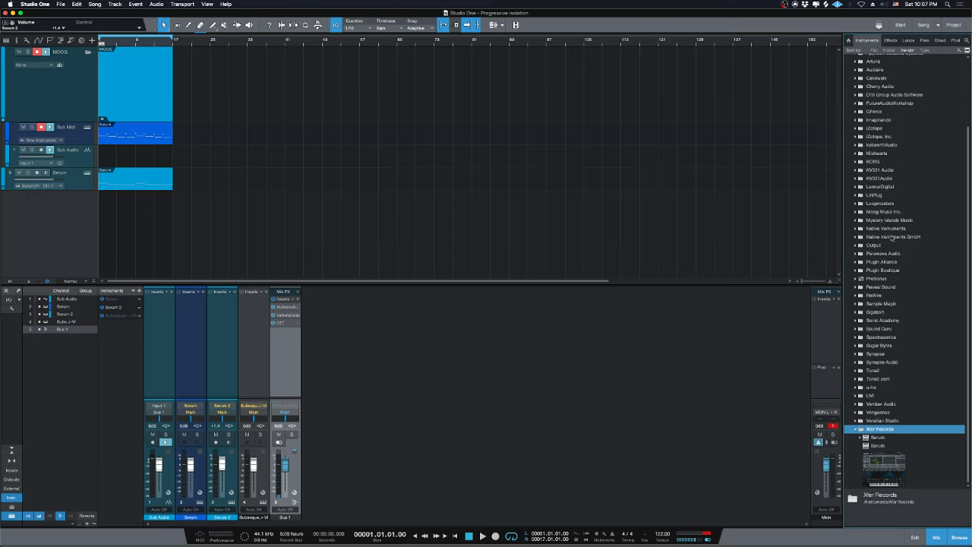
double_click(892, 237)
double_click(893, 238)
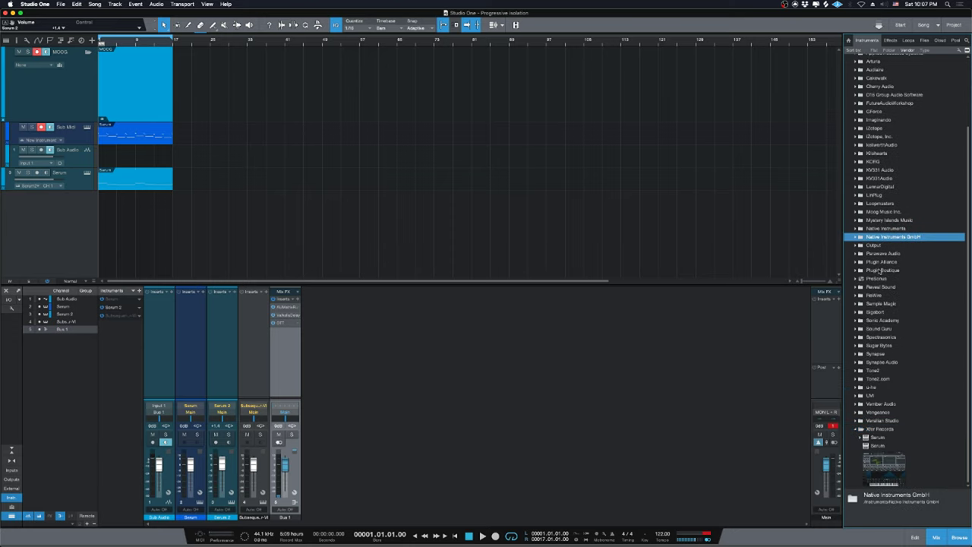
double_click(883, 337)
Drag Keyscape into the arrangement as a new instrument track, then bring up the YouTube dashboard.
left_click_drag(886, 369, 278, 249)
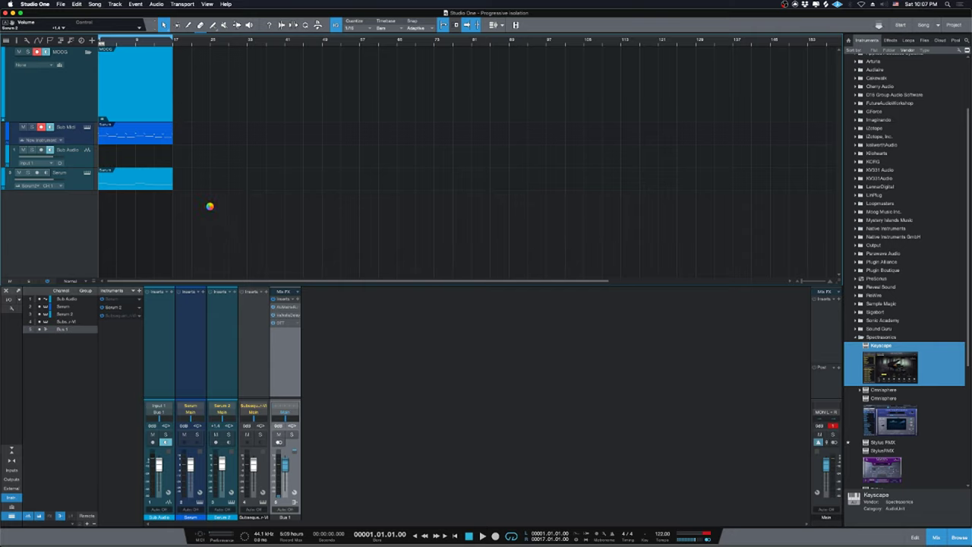
mouse_move(395, 543)
left_click(378, 541)
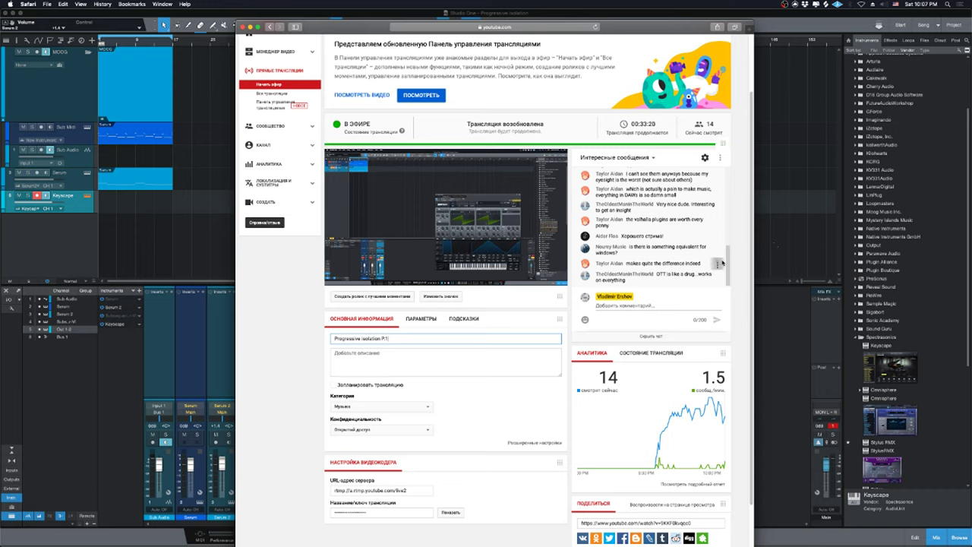
Scroll through the latest live chat messages, then return to the Studio One window.
scroll(727, 260, "up", 1)
scroll(726, 259, "down", 1)
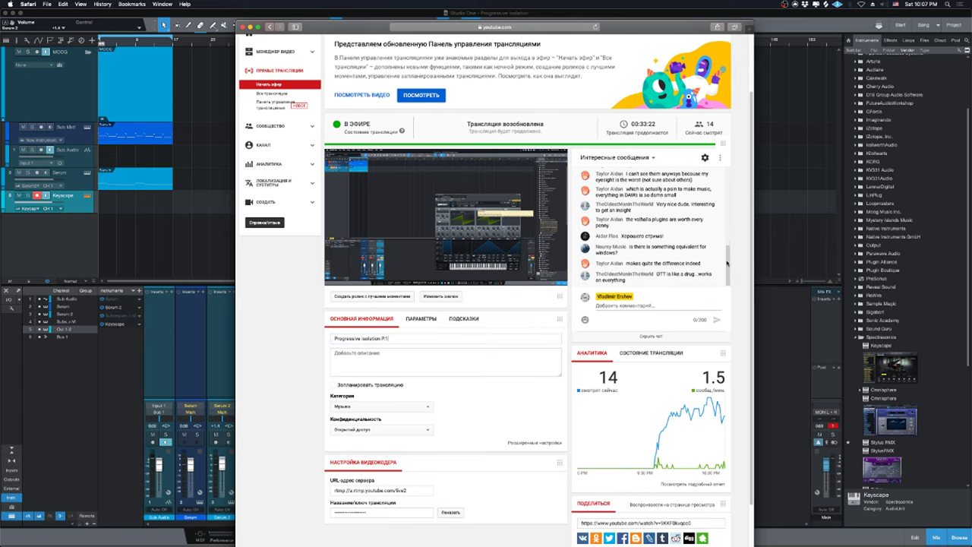
scroll(896, 68, "up", 5)
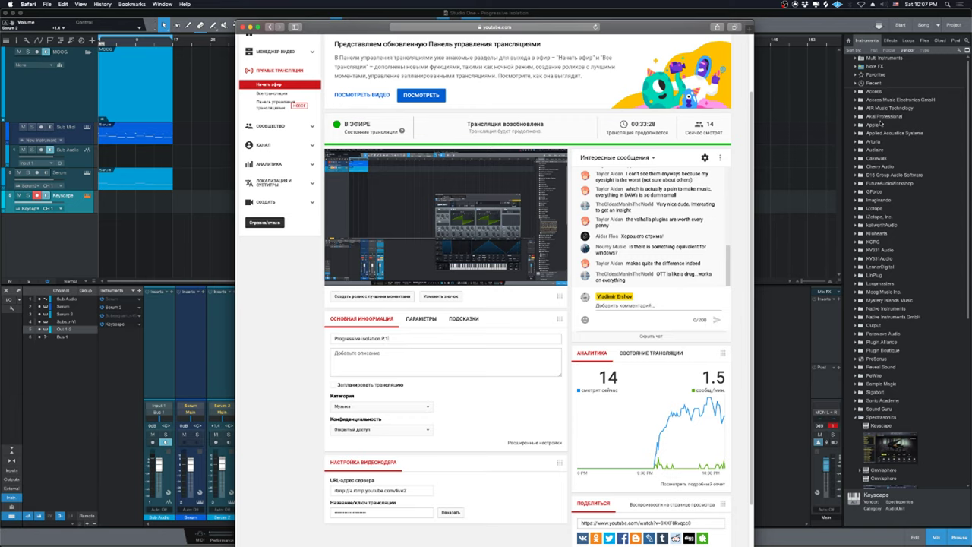
left_click(863, 117)
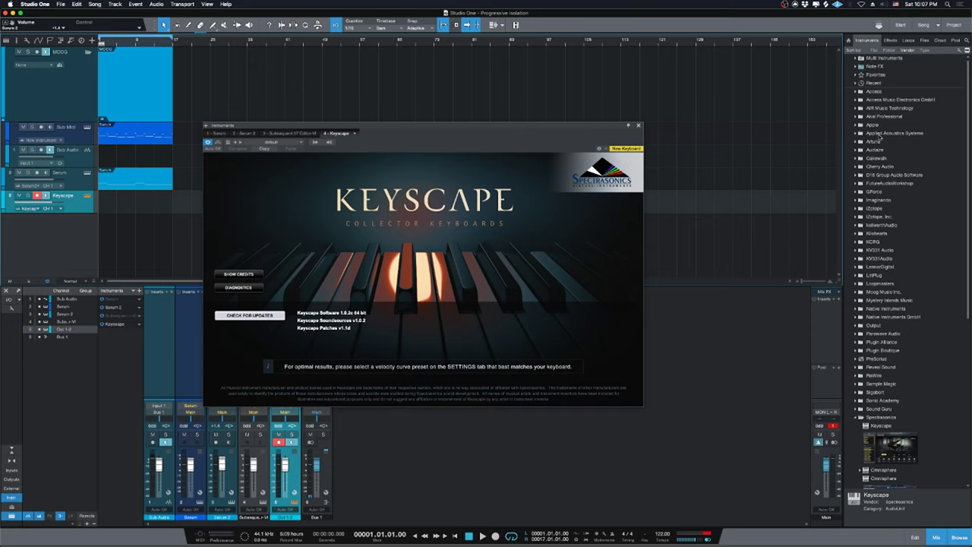
Switch the browser to Effects, collapse the Apple folder, and close the Keyscape editor window.
left_click(881, 135)
left_click(890, 40)
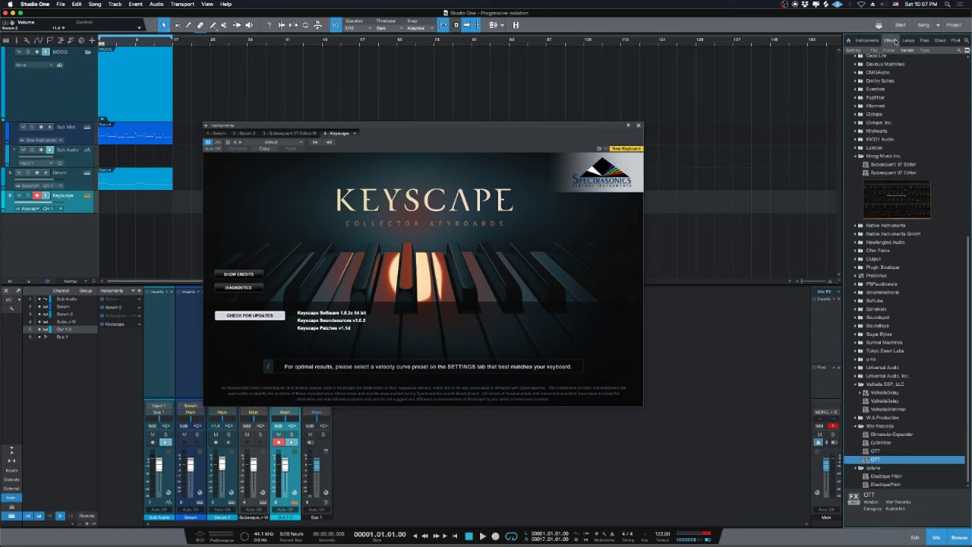
scroll(900, 131, "up", 10)
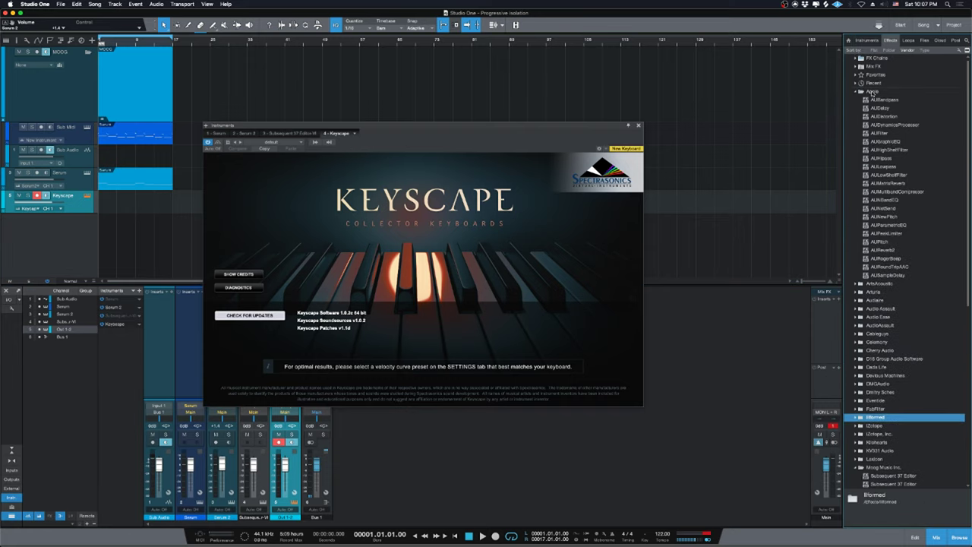
left_click(872, 91)
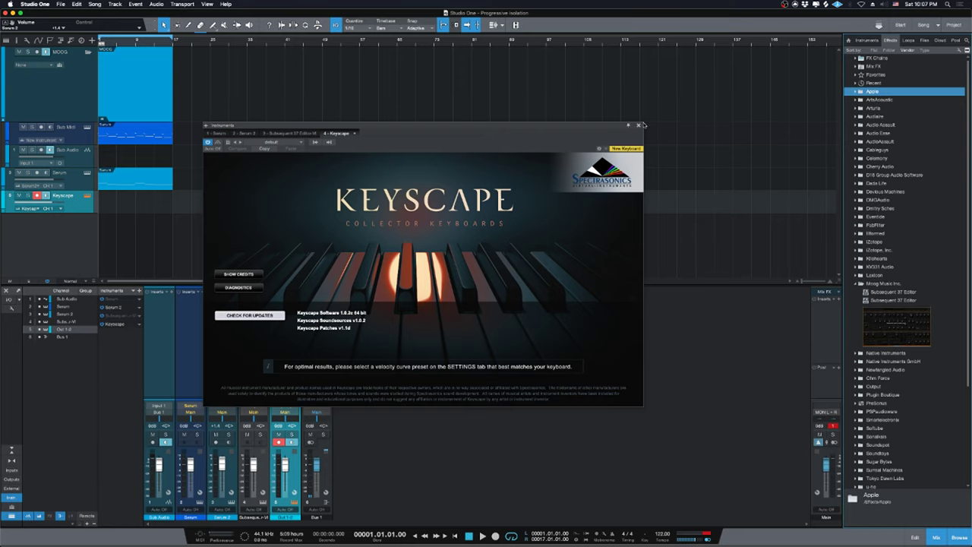
left_click(638, 126)
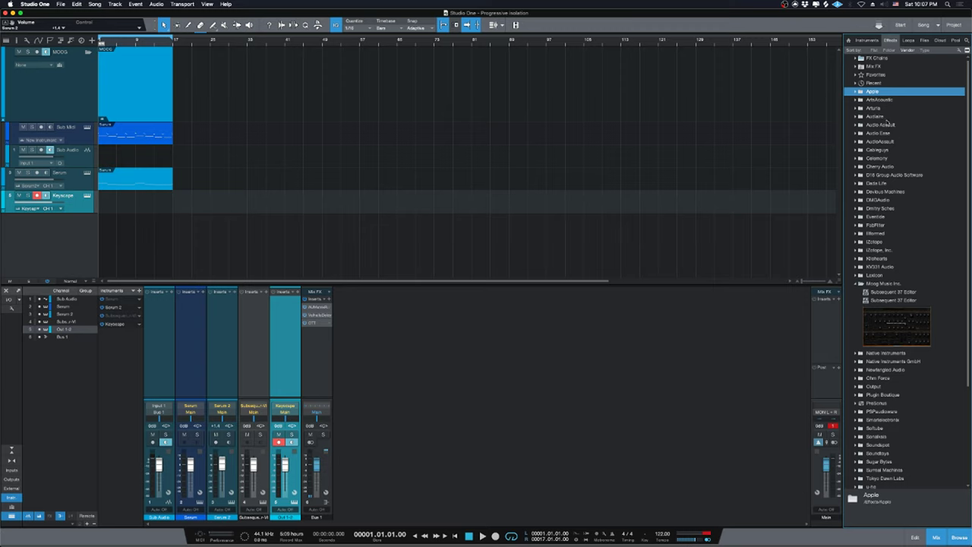
left_click(885, 101)
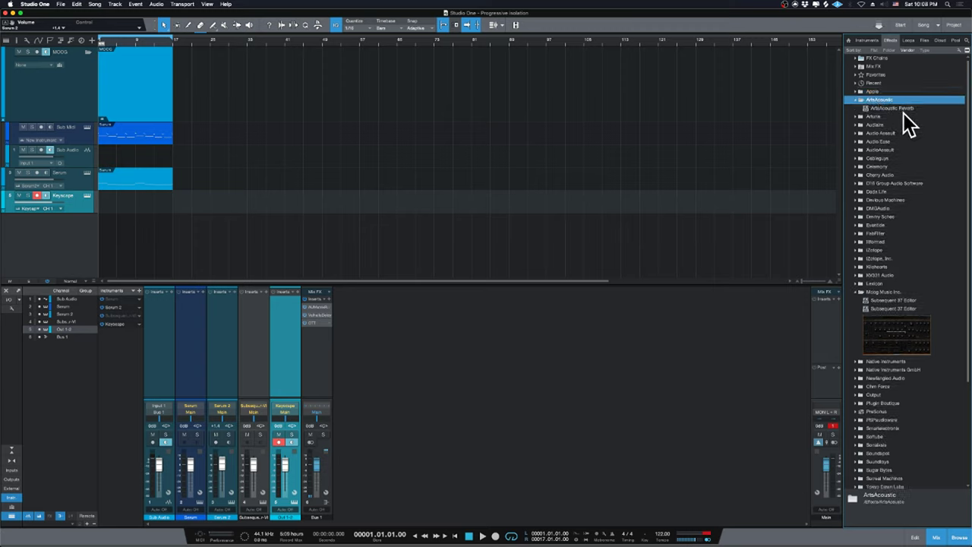
left_click_drag(894, 114, 312, 355)
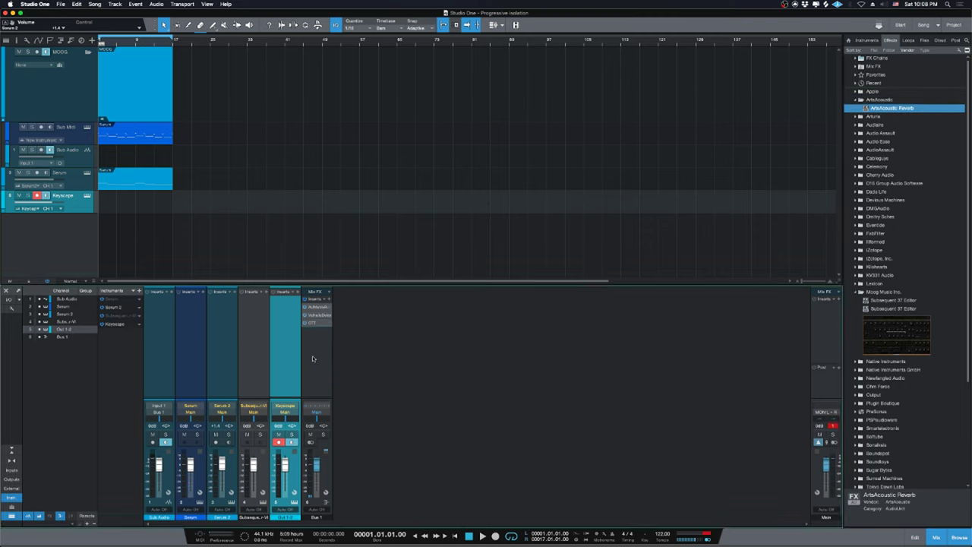
left_click_drag(740, 331, 634, 258)
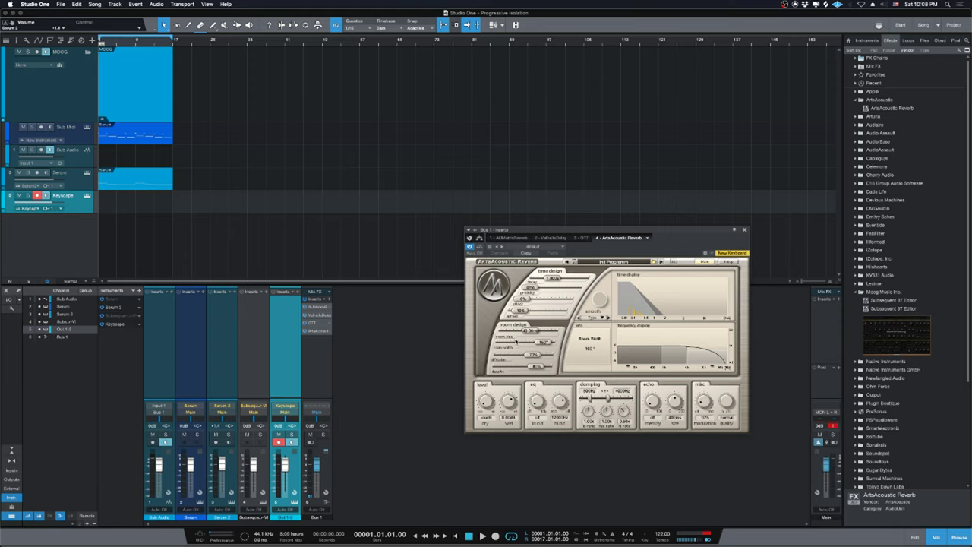
right_click(329, 333)
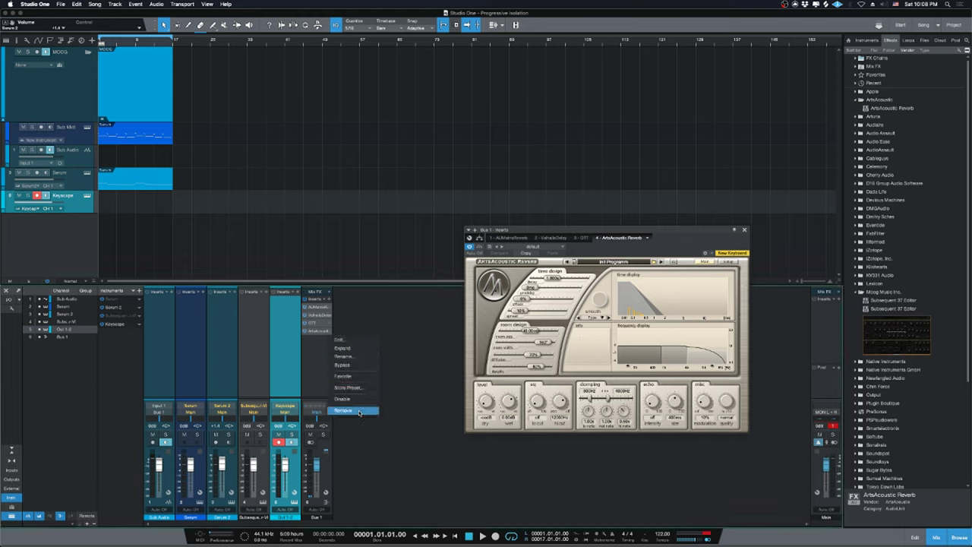
left_click(360, 412)
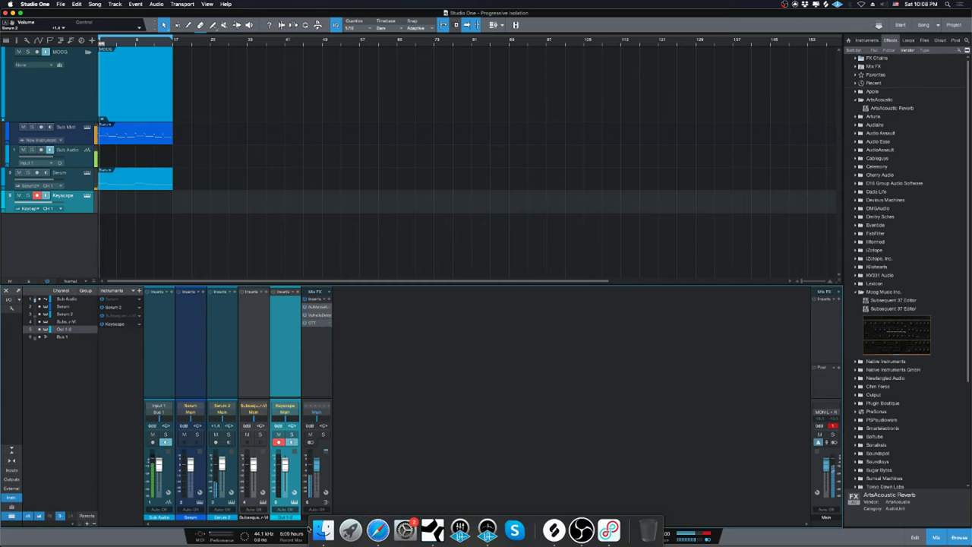
left_click(378, 530)
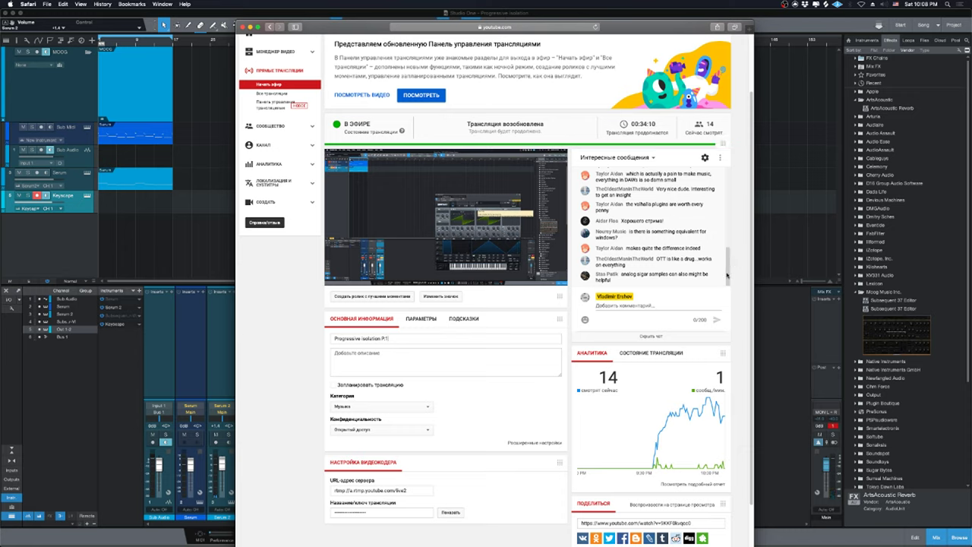
scroll(727, 274, "up", 2)
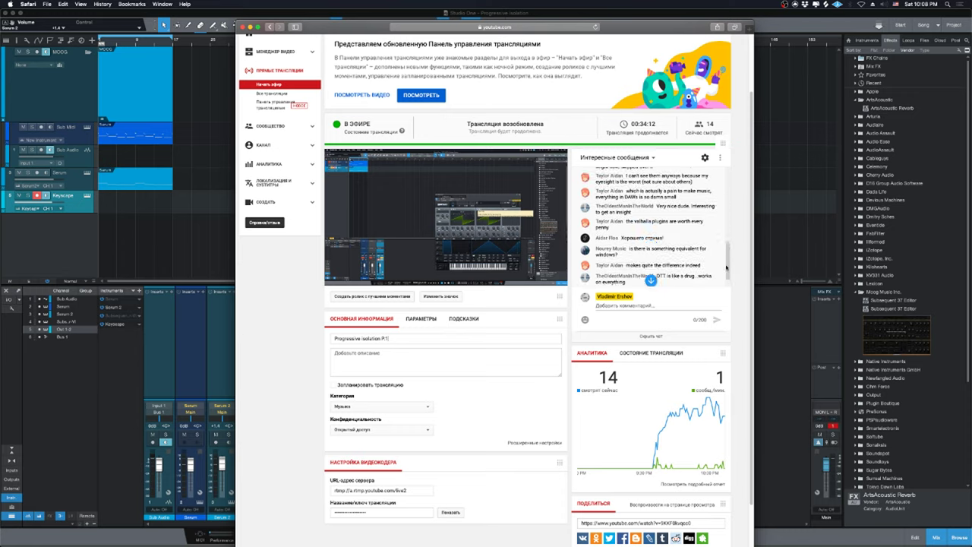
scroll(727, 267, "down", 2)
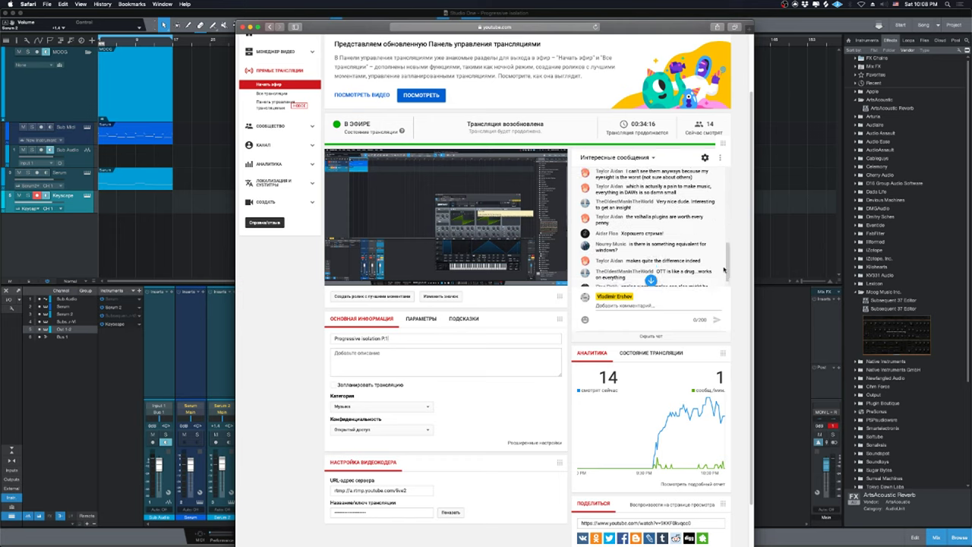
scroll(730, 262, "up", 3)
scroll(726, 262, "down", 2)
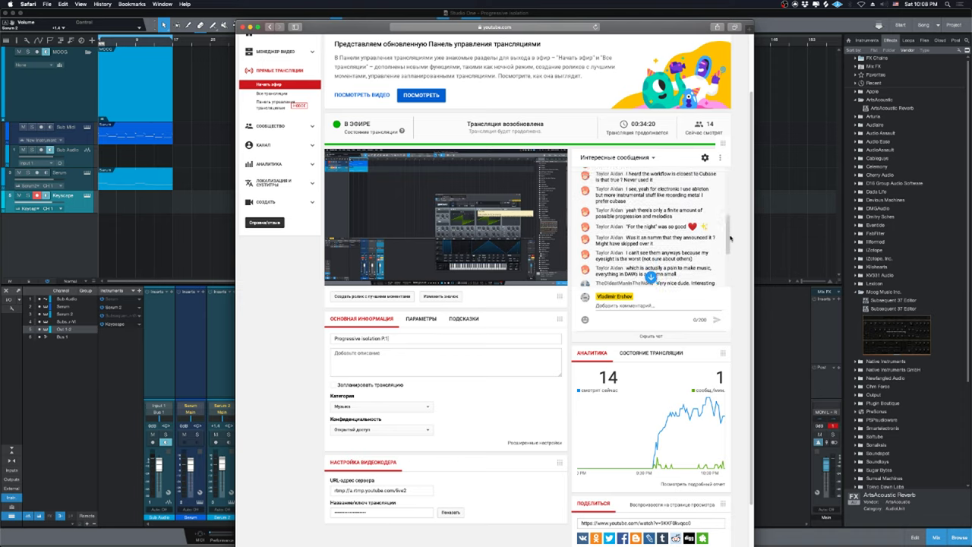
scroll(716, 270, "down", 1)
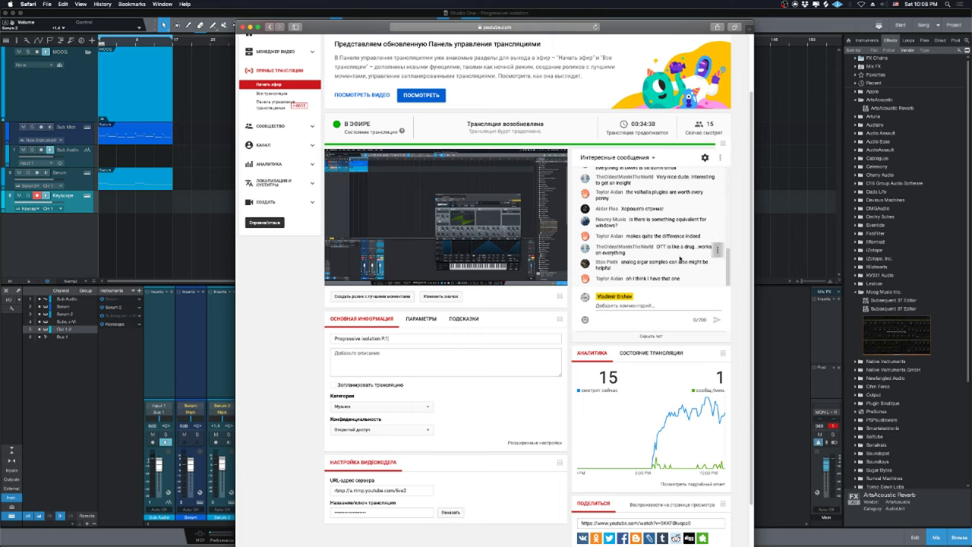
left_click(788, 228)
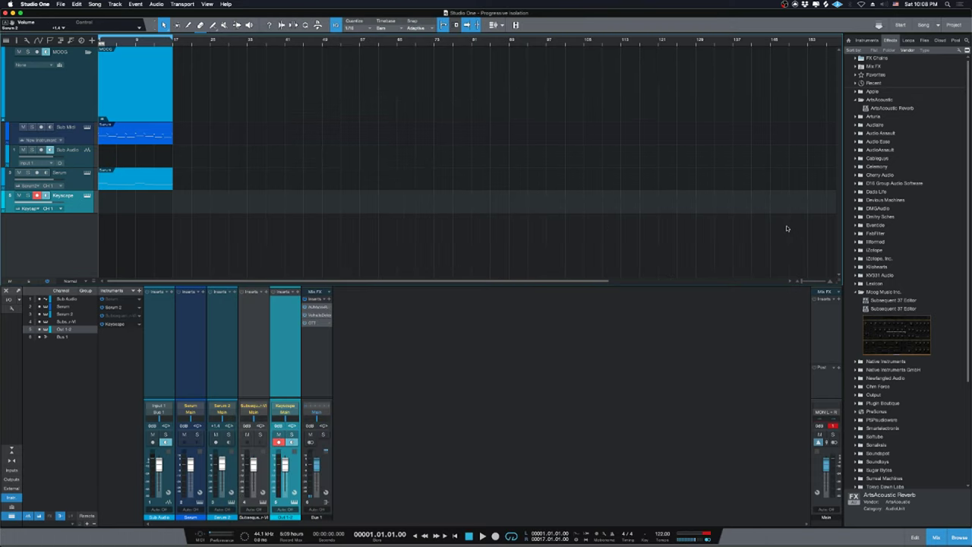
Replace the empty Keyscape part with an Alt-dragged copy of the Serum chord part.
double_click(118, 201)
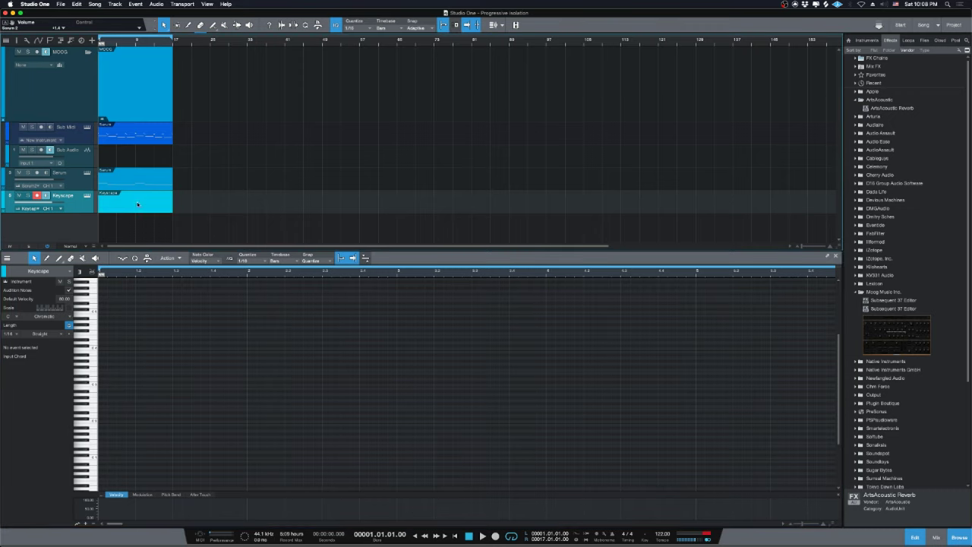
key("Delete")
left_click_drag(142, 186, 140, 213)
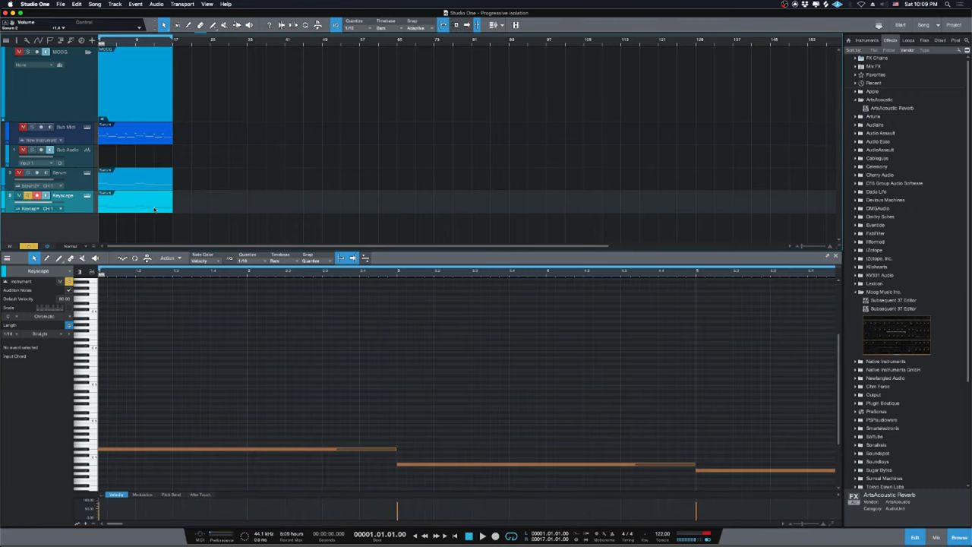
Load the LA Custom C7 - Cinematic patch into Keyscape and reposition its window.
left_click(86, 195)
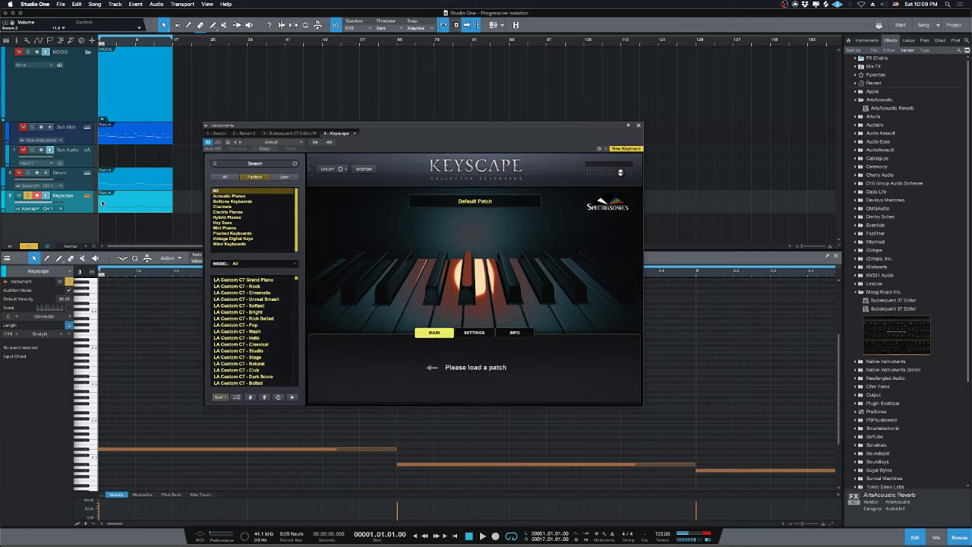
left_click(251, 294)
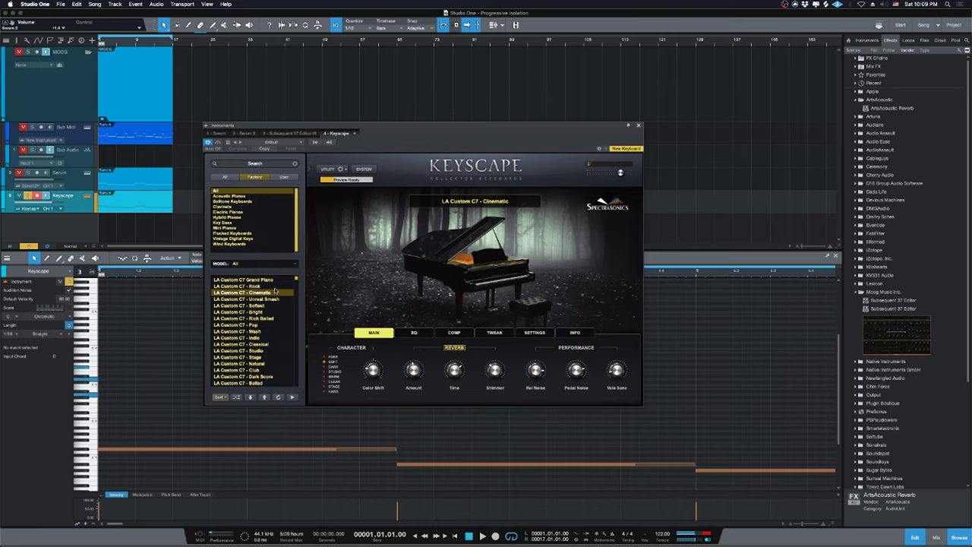
left_click_drag(423, 135, 551, 171)
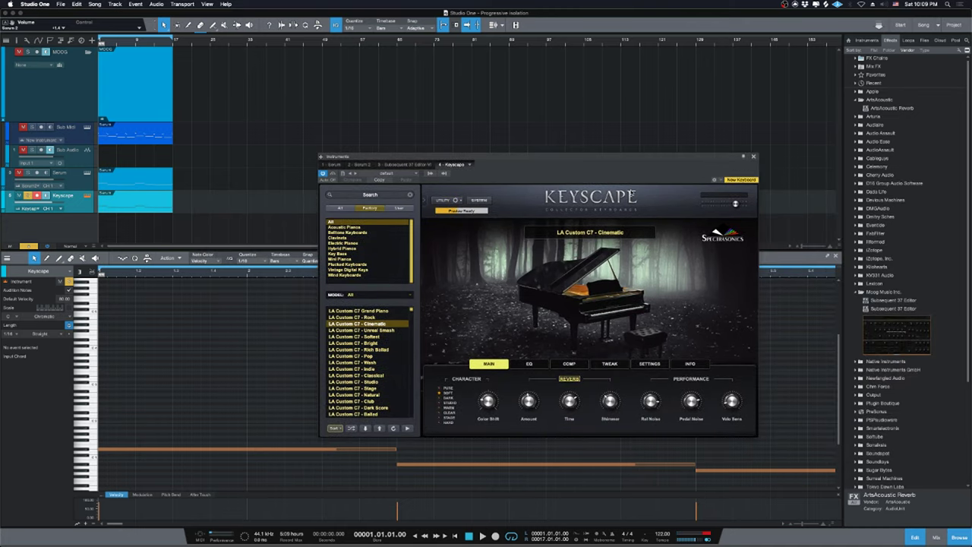
Close the Keyscape window and audition the new piano chords.
left_click(755, 157)
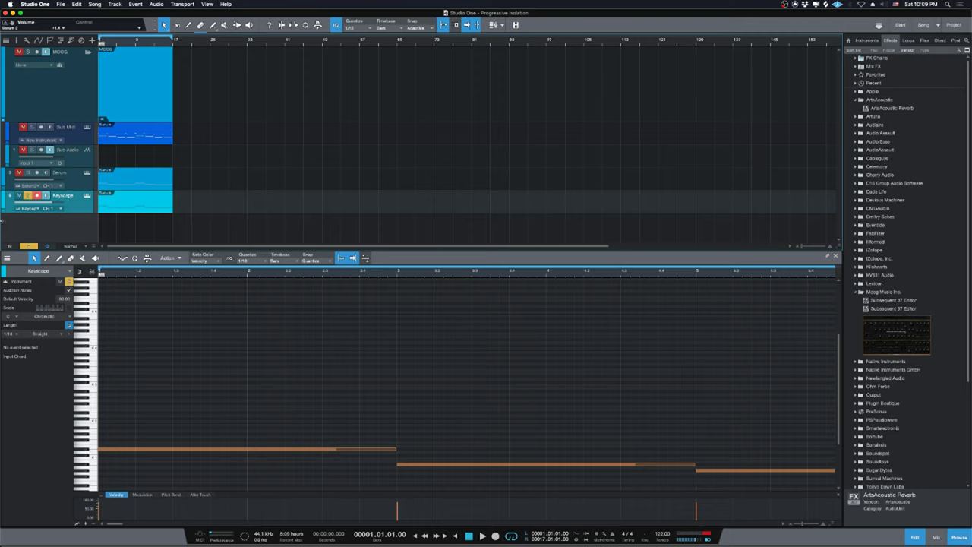
key("space")
scroll(221, 403, "down", 1)
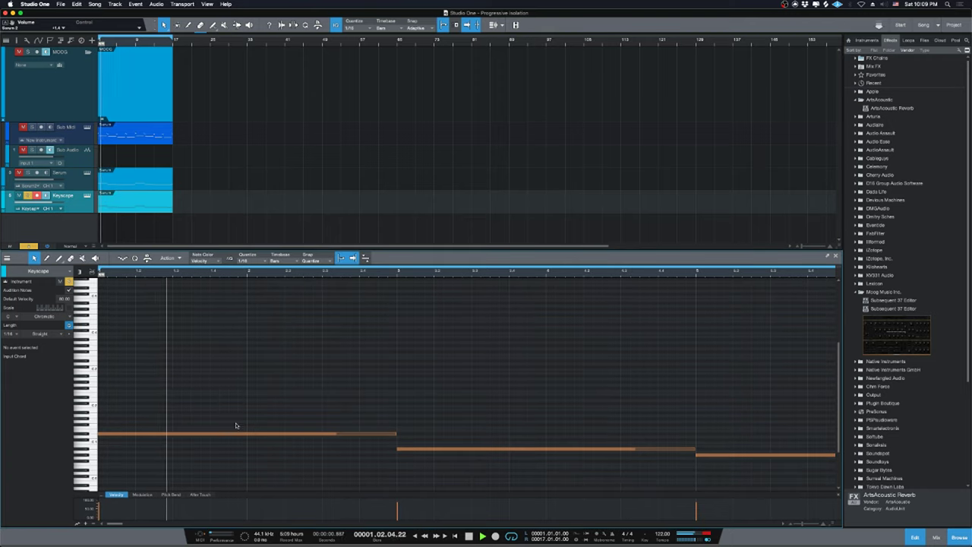
key("space")
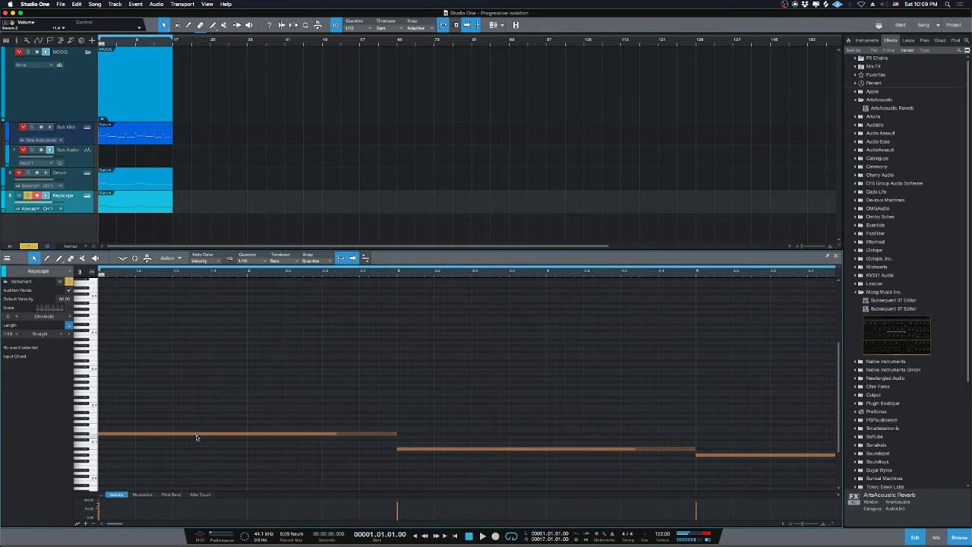
Duplicate all the chord notes a few semitones higher for two-note voicings.
key("super+a")
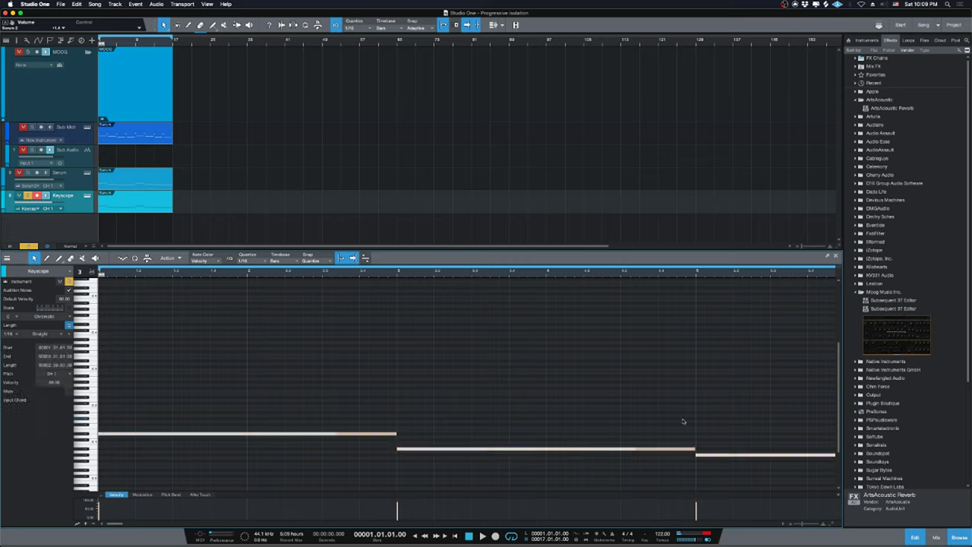
key("super+z")
key("super+z")
key("super+shift+z")
key("super+shift+z")
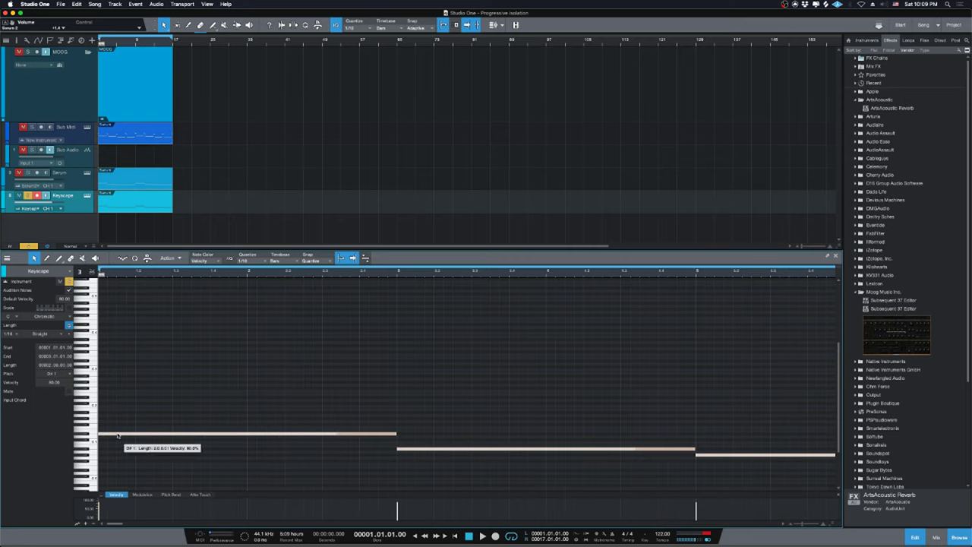
left_click_drag(118, 435, 117, 403)
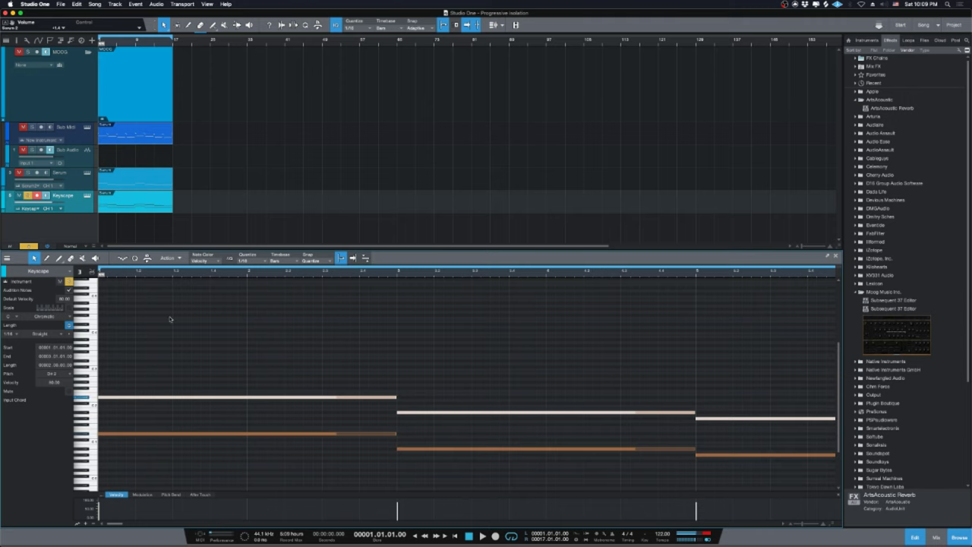
left_click(188, 350)
Lower the Keyscape track's volume and play back the doubled chords.
scroll(562, 355, "down", 1)
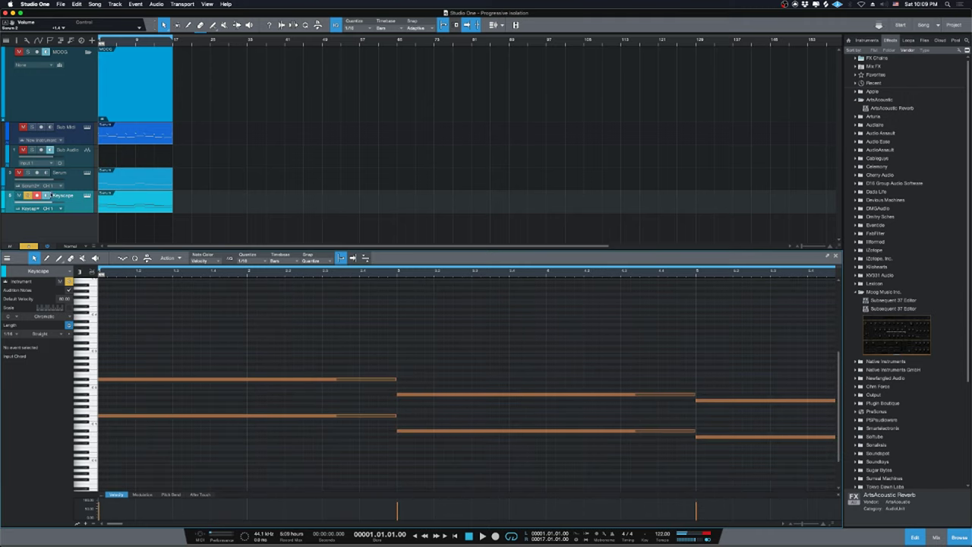
left_click_drag(51, 207, 38, 205)
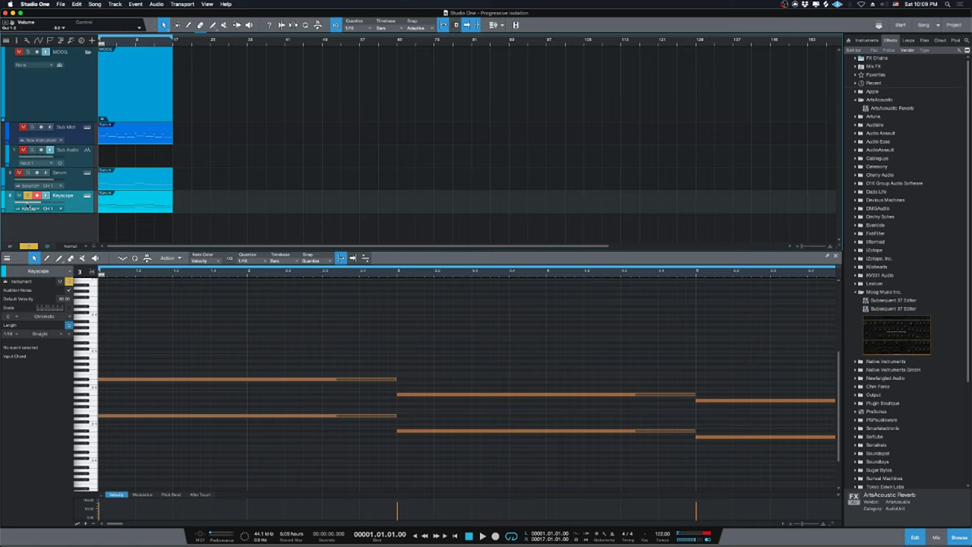
key("space")
key("space")
Enlarge the note editor and zoom vertically so pitch labels show.
left_click_drag(329, 250, 329, 173)
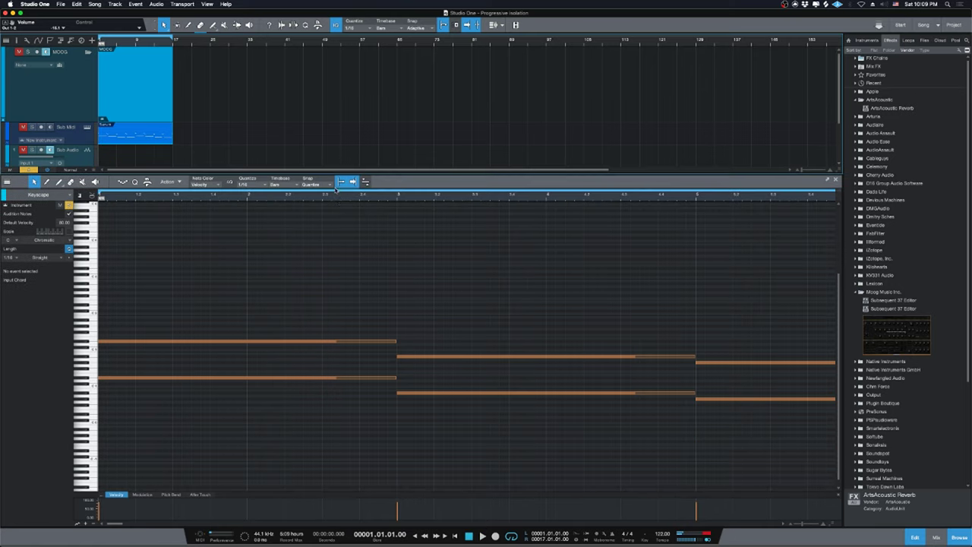
left_click(364, 341)
left_click(508, 299)
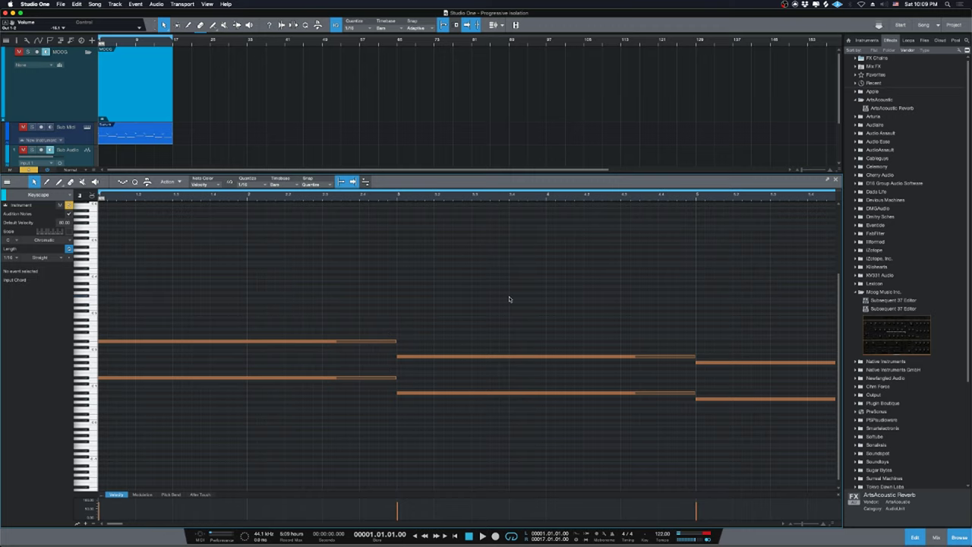
left_click_drag(833, 525, 824, 479)
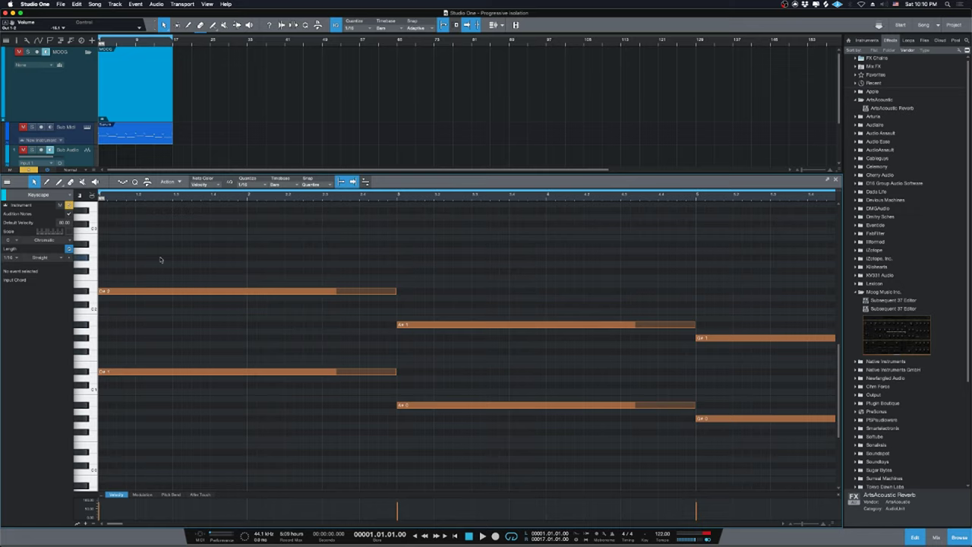
scroll(173, 270, "up", 1)
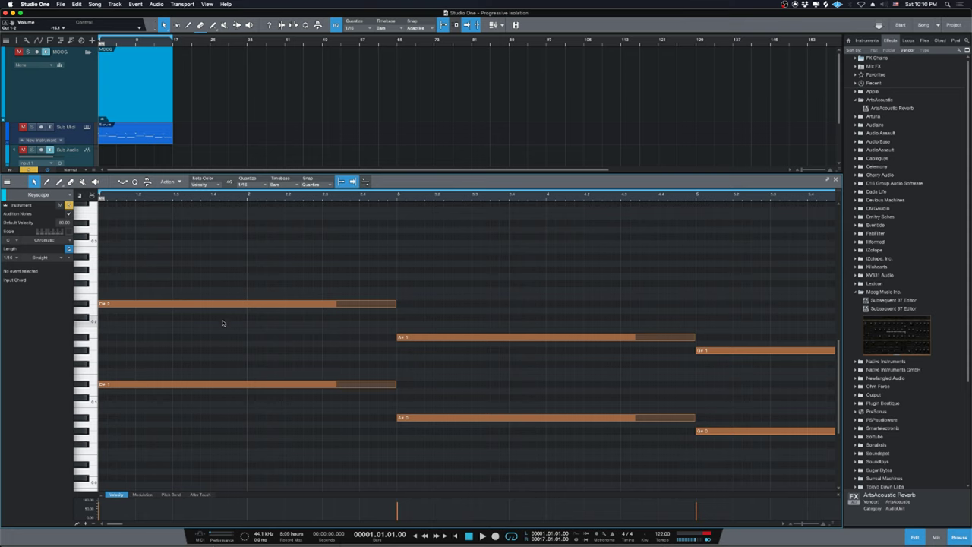
scroll(282, 358, "down", 1)
scroll(281, 358, "up", 2)
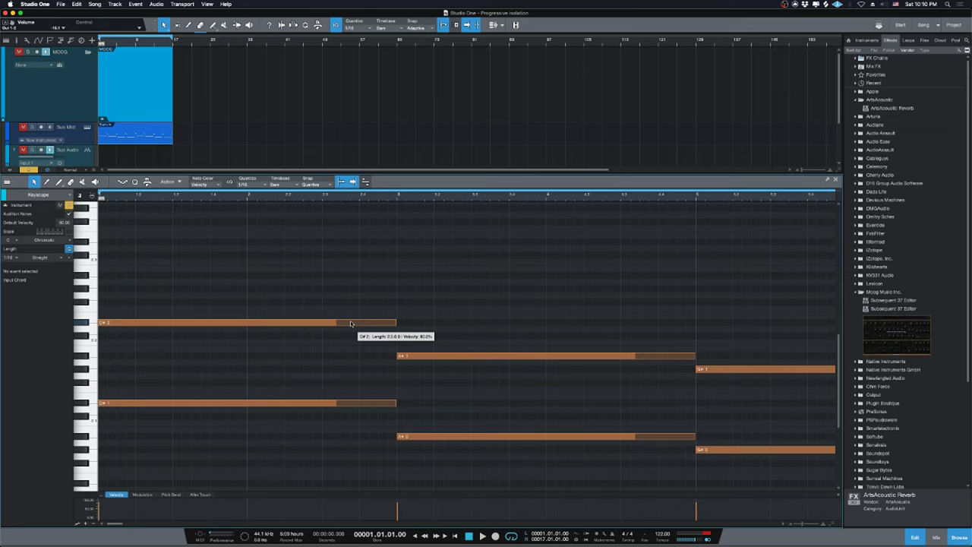
Add a copy of the top chord note, shifted down an octave to A#1.
left_click_drag(351, 323, 354, 277)
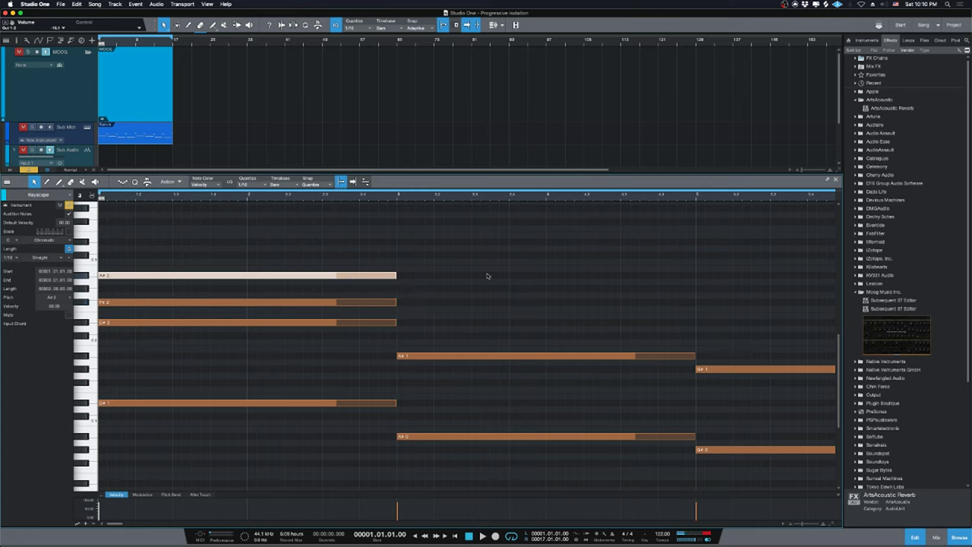
key("space")
key("space")
key("shift+Down")
key("space")
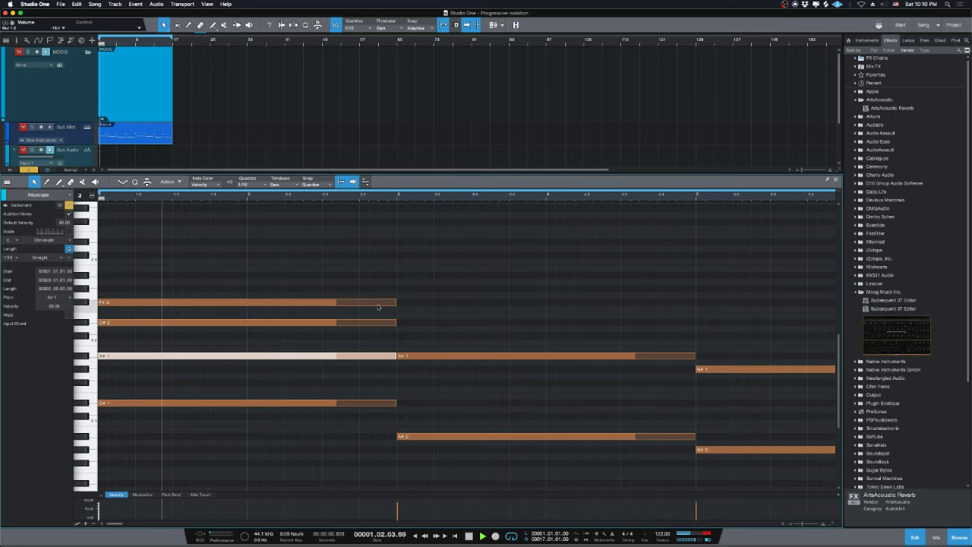
left_click(464, 296)
key("space")
Raise every note in the Keyscape part up an octave and play it back.
key("super+a")
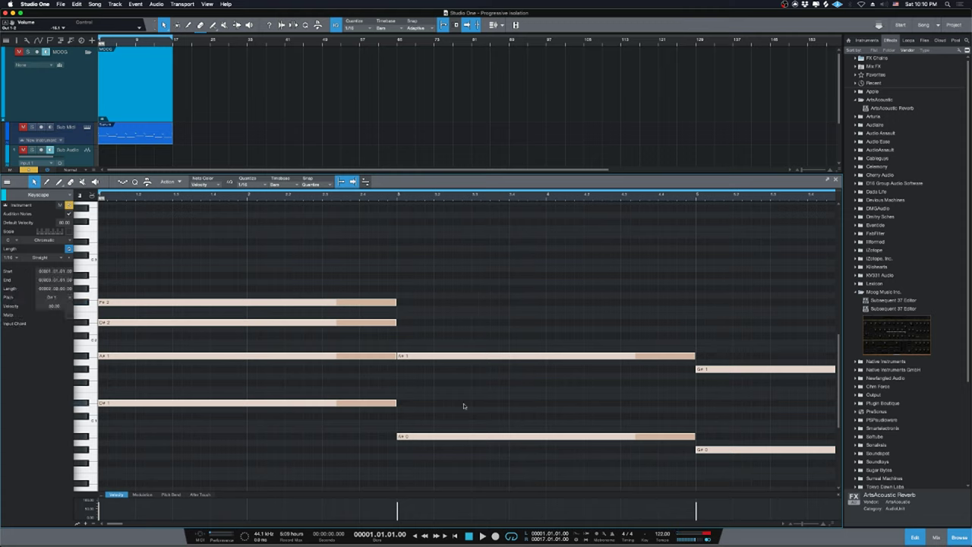
key("shift+Up")
key("space")
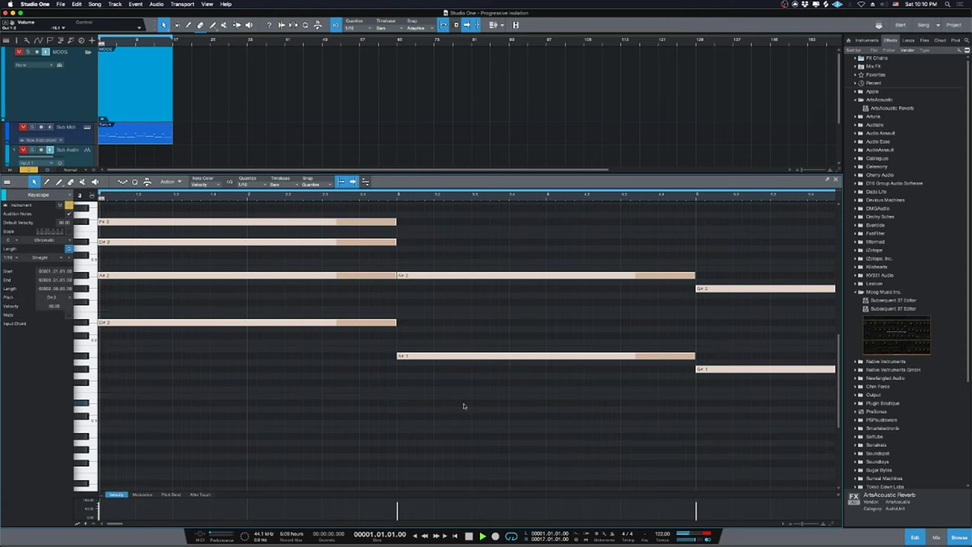
left_click_drag(491, 174, 481, 111)
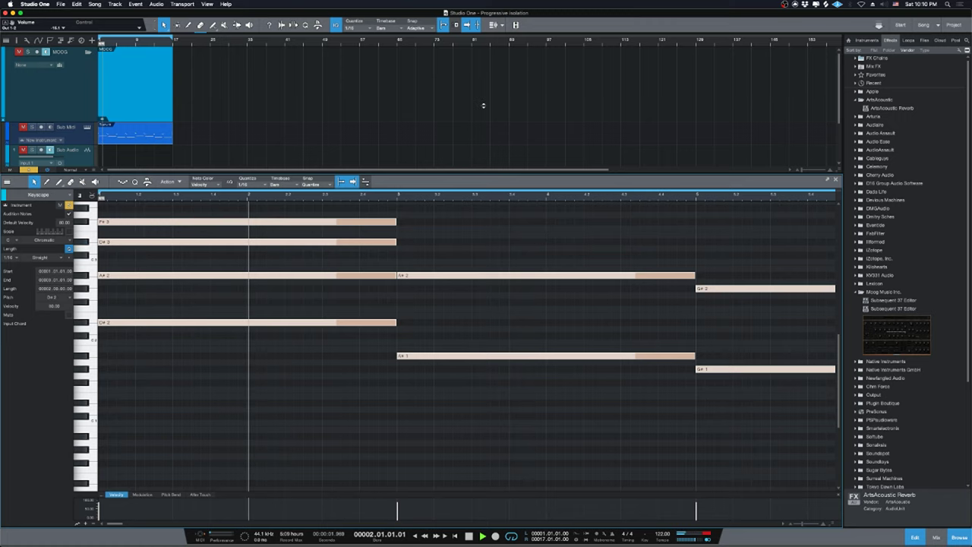
scroll(480, 265, "up", 5)
Add F3, C#3 and F2 tones around the second chord's A#2 and audition it.
left_click(468, 275)
key("space")
left_click_drag(419, 348, 423, 299)
left_click(436, 427)
left_click_drag(431, 348, 455, 385)
left_click(437, 347)
key("space")
key("w")
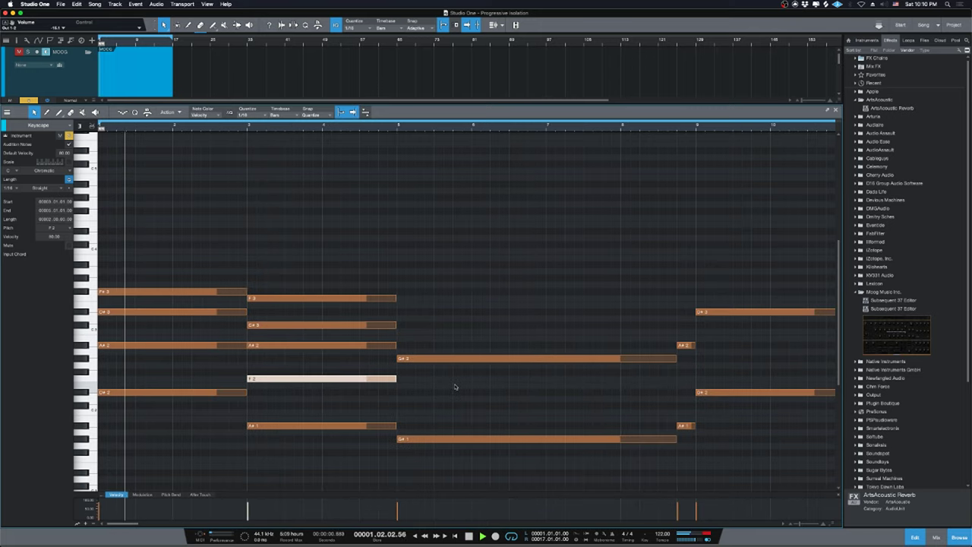
left_click(563, 432)
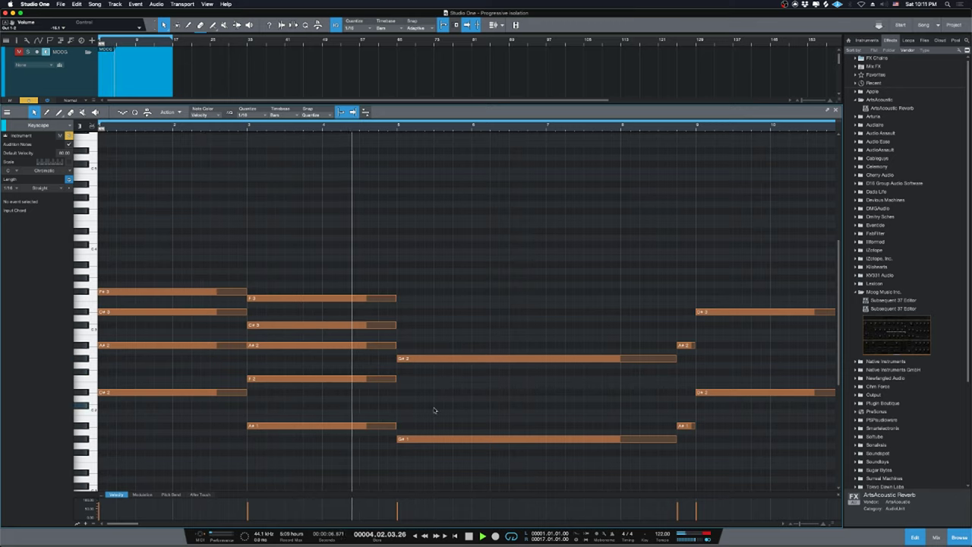
key("space")
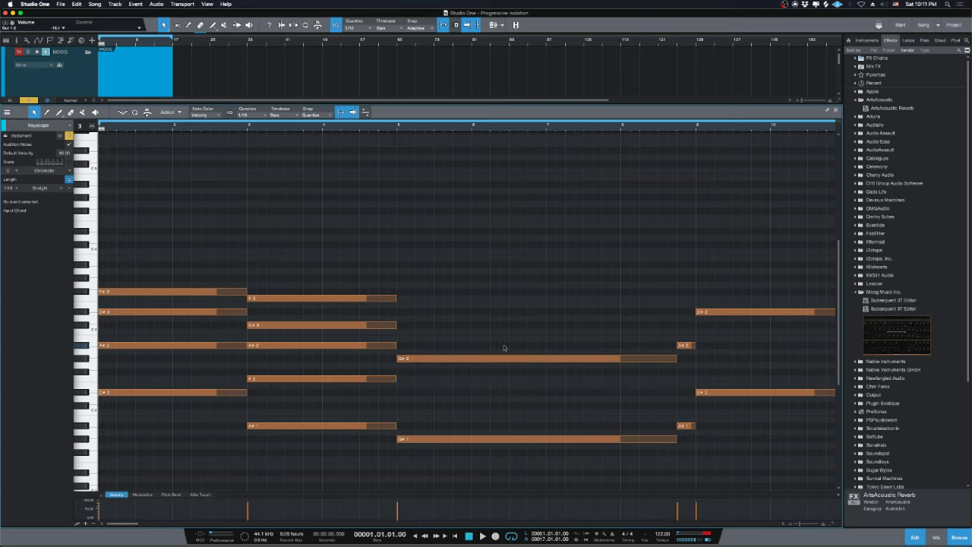
Copy the bar-5 G#2 note up to D#3 and down to D#2, then play it.
left_click_drag(498, 359, 491, 312)
left_click_drag(465, 358, 466, 393)
key("space")
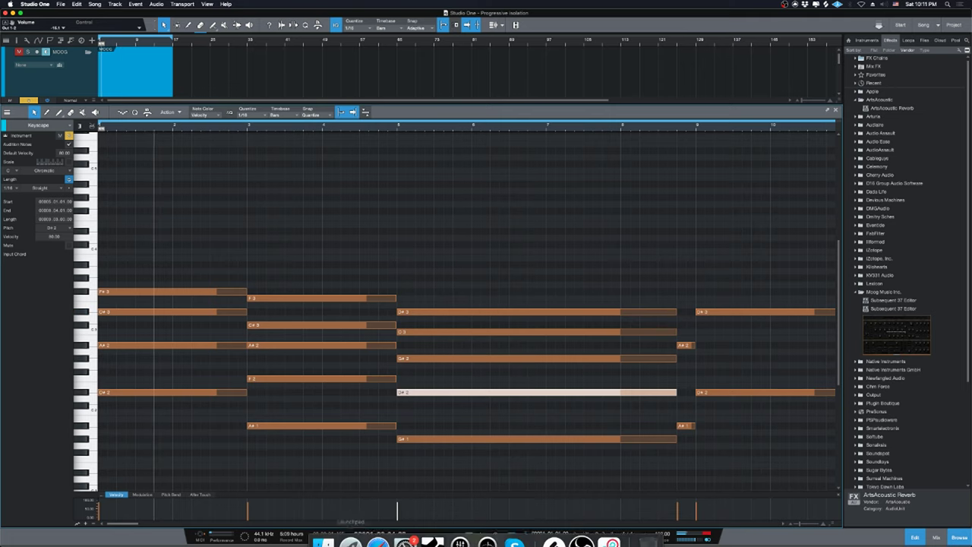
left_click(372, 531)
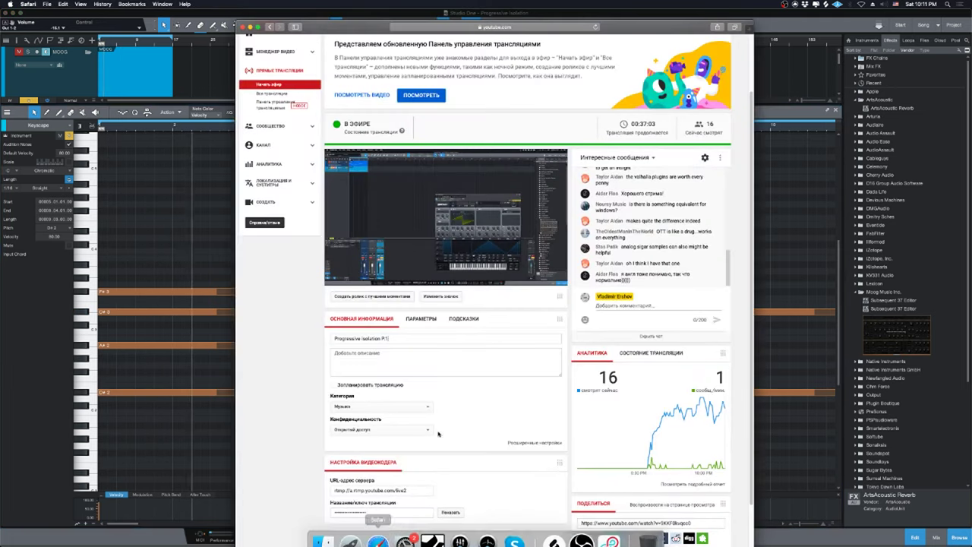
left_click(788, 267)
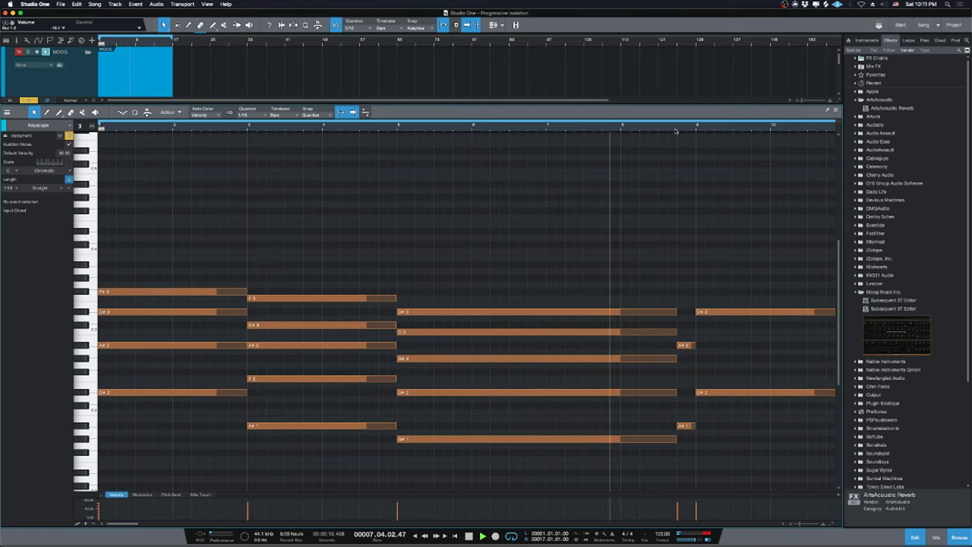
Add B2, F#3 and F2 note copies at bars 8, 9 and 11, then audition.
key("space")
left_click_drag(684, 346, 688, 385)
scroll(659, 313, "down", 5)
scroll(243, 342, "up", 5)
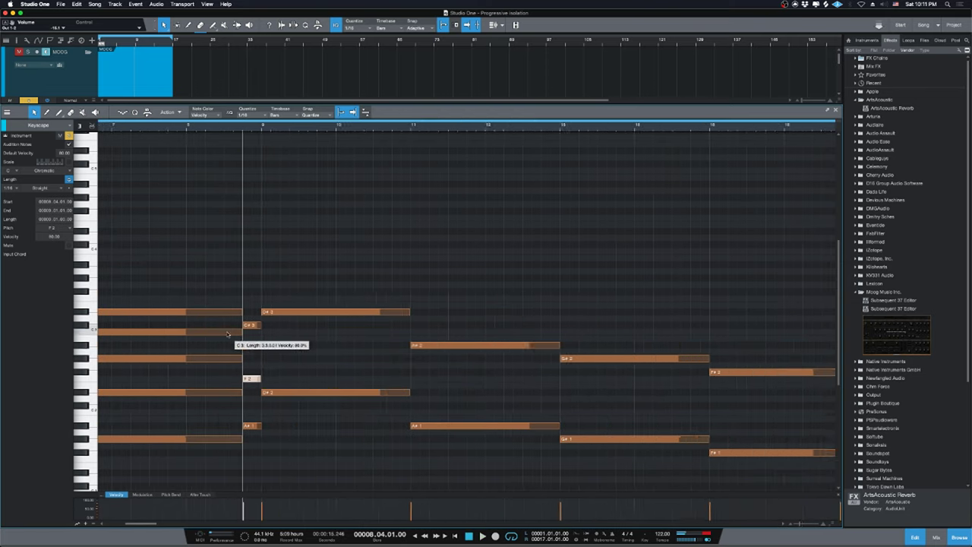
left_click_drag(361, 308, 357, 381)
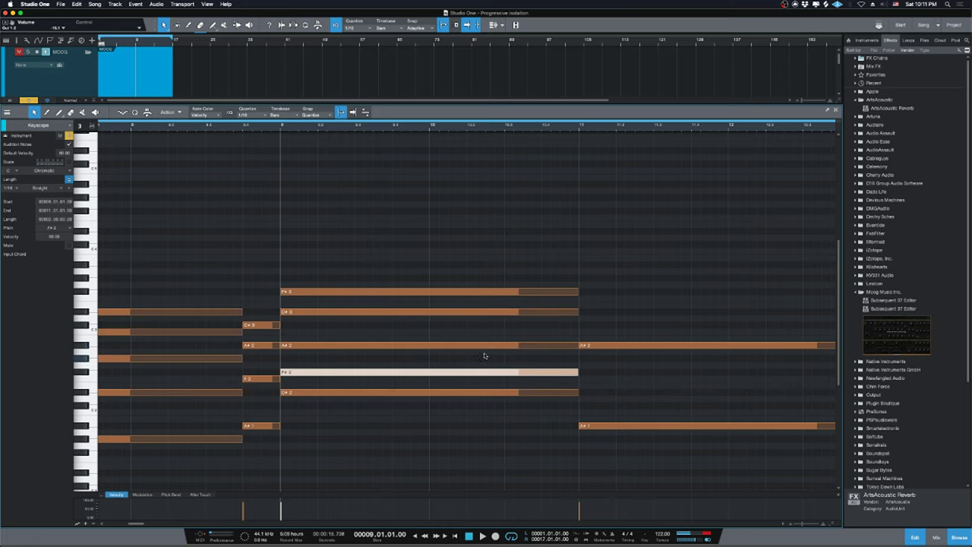
scroll(484, 353, "down", 5)
left_click_drag(510, 344, 509, 378)
key("space")
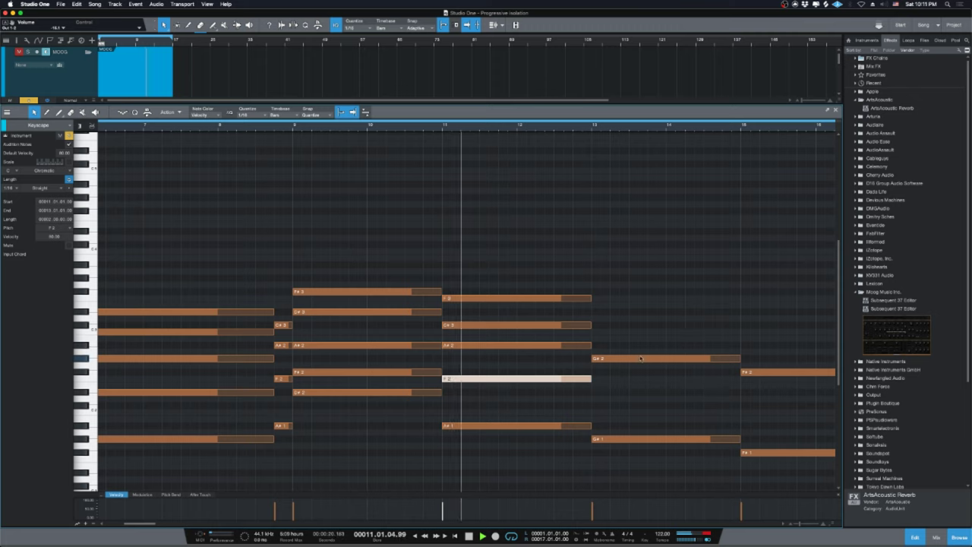
key("space")
Copy the bar-13 G#2 note up to C3 and C#3 and play from bar 13.
left_click(593, 129)
key("space")
key("space")
left_click(622, 360)
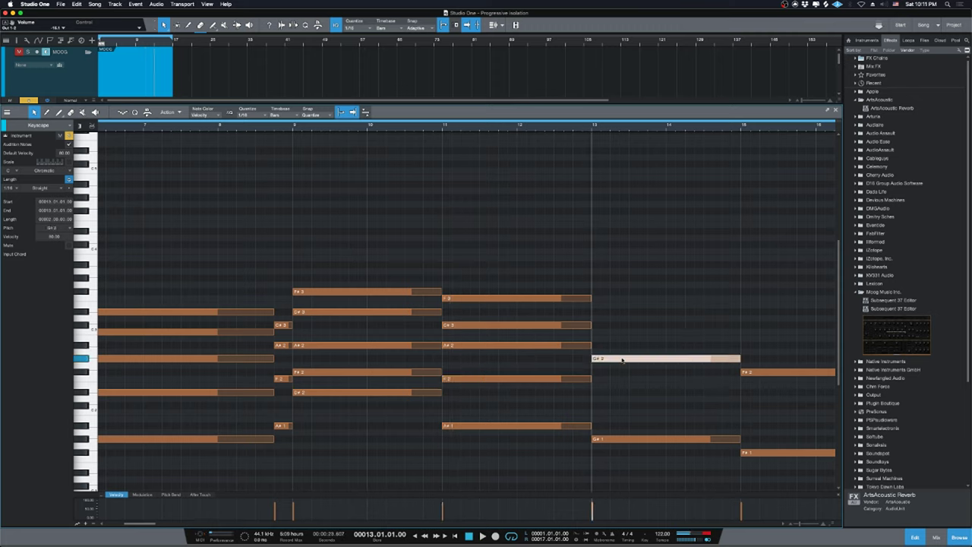
left_click_drag(622, 360, 621, 278)
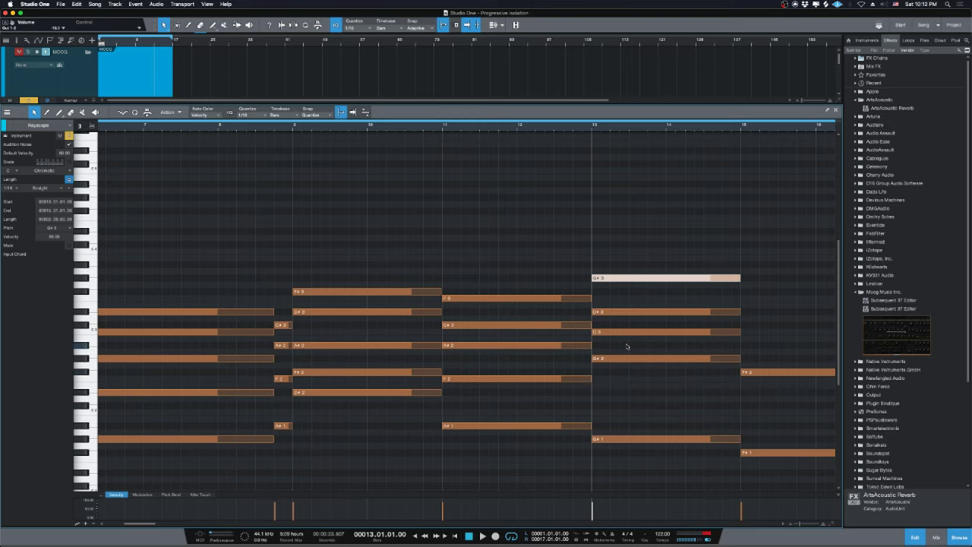
key("space")
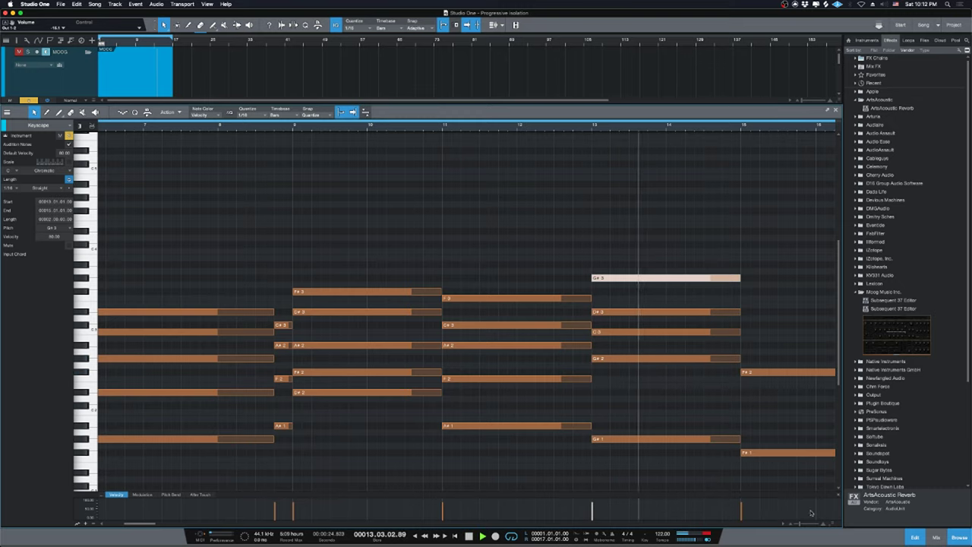
key("space")
Add A#2 at bar 15 and C#3 at bar 16, then zoom out to the start.
left_click_drag(599, 372, 606, 349)
key("space")
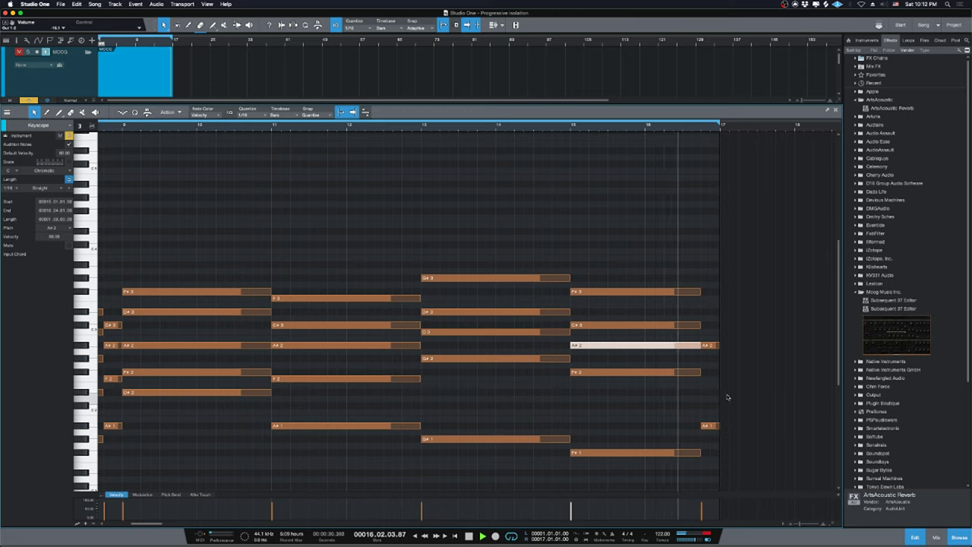
key("space")
left_click_drag(708, 345, 710, 379)
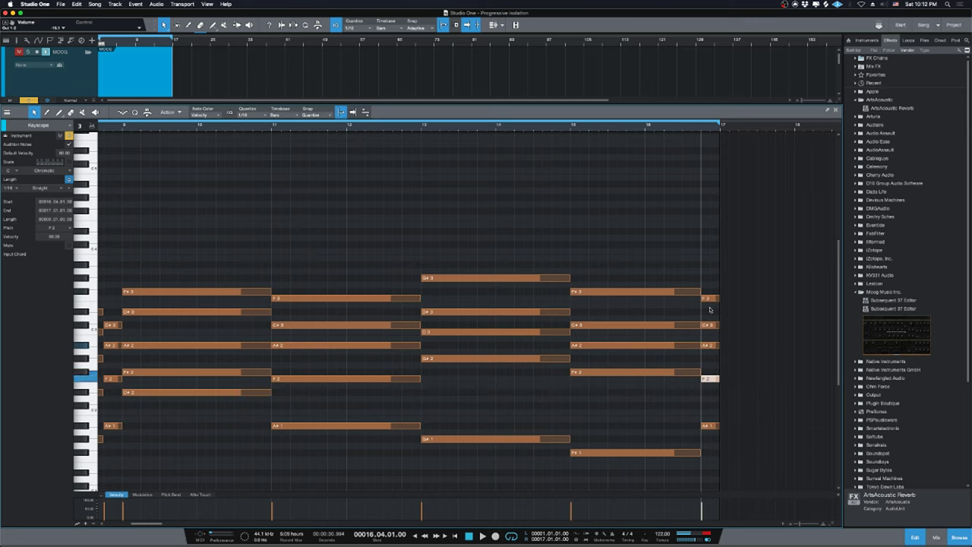
key("w")
key("w")
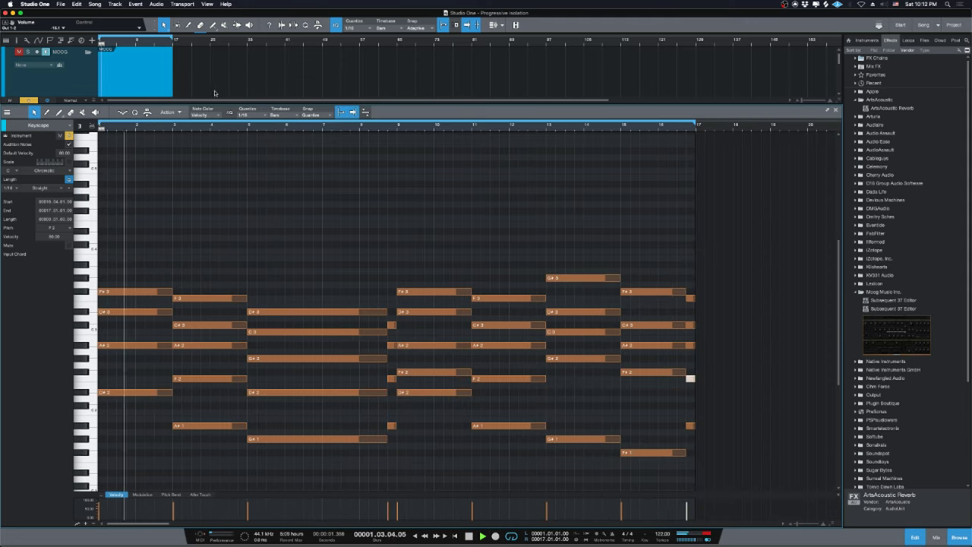
key("Home")
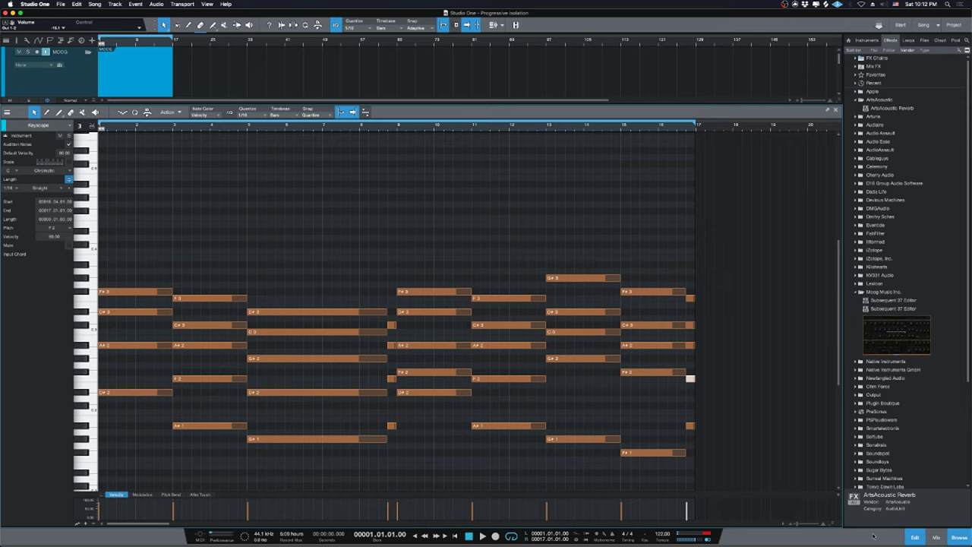
Close the note editor, zoom to the 16-bar section, and play the Keyscape part.
key("F2")
key("e")
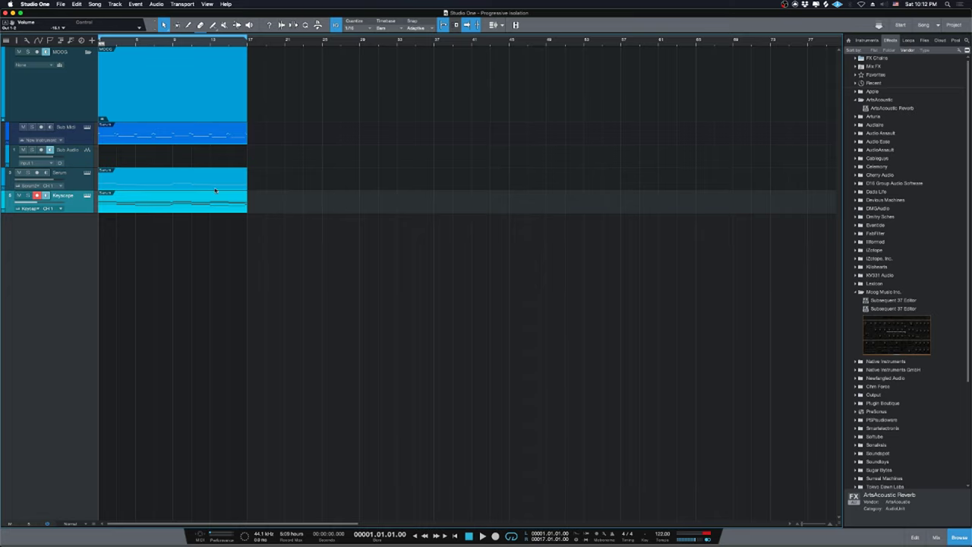
left_click(237, 230)
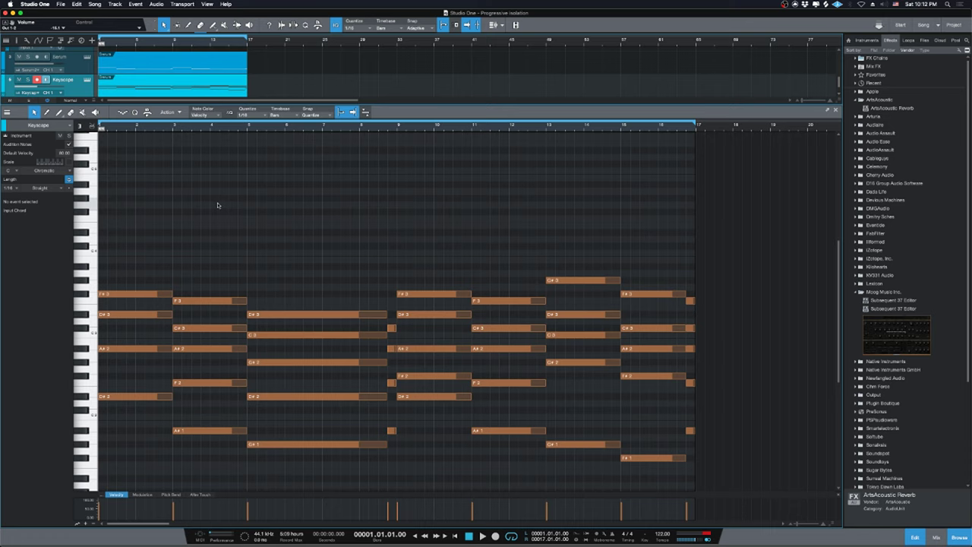
scroll(378, 235, "down", 2)
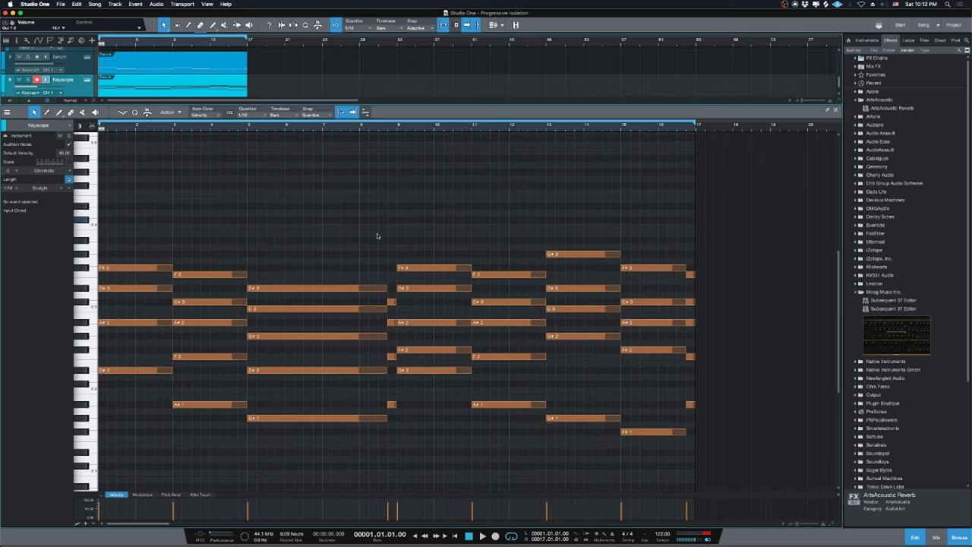
key("space")
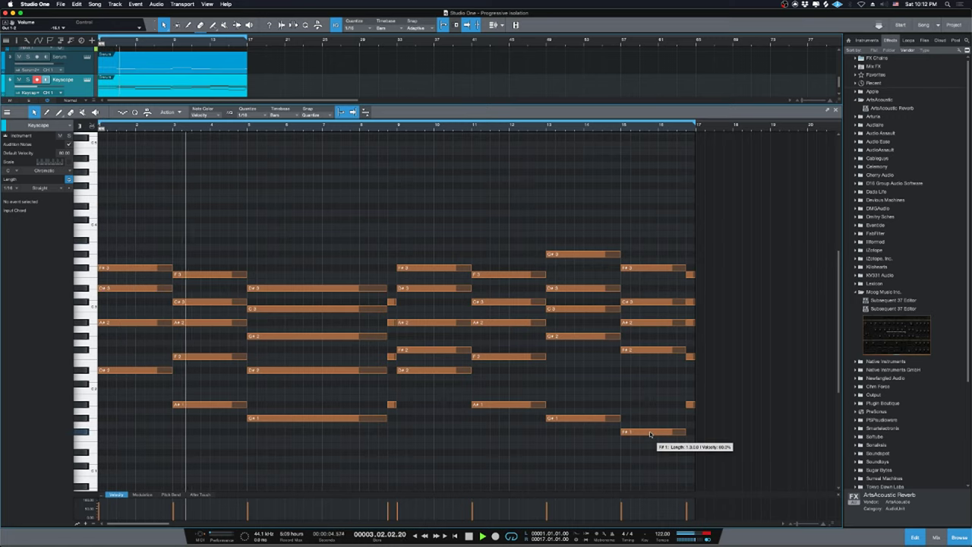
Solo the Sub Midi, MOOG and Sub Audio tracks and open the mixer console.
left_click(913, 537)
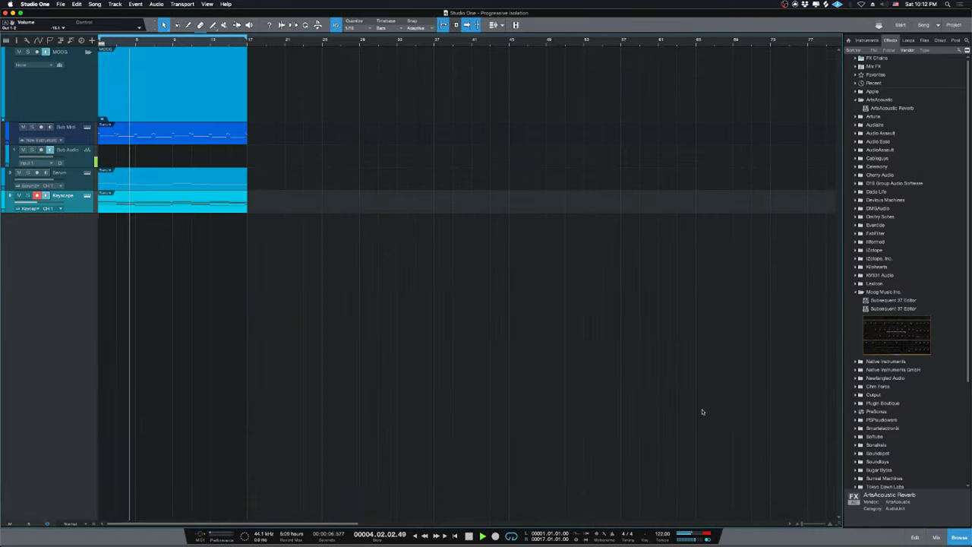
key("space")
left_click(82, 141)
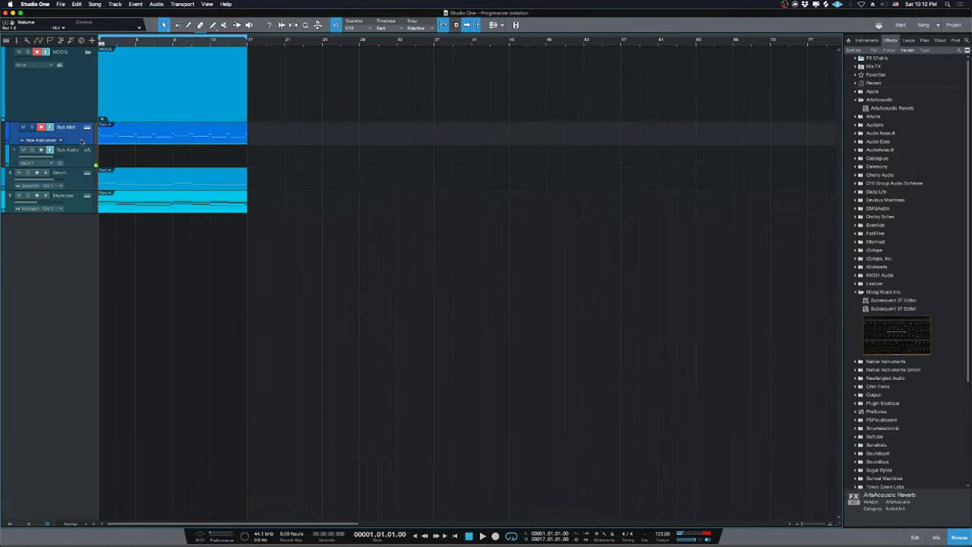
left_click(70, 78)
left_click(80, 153, "shift")
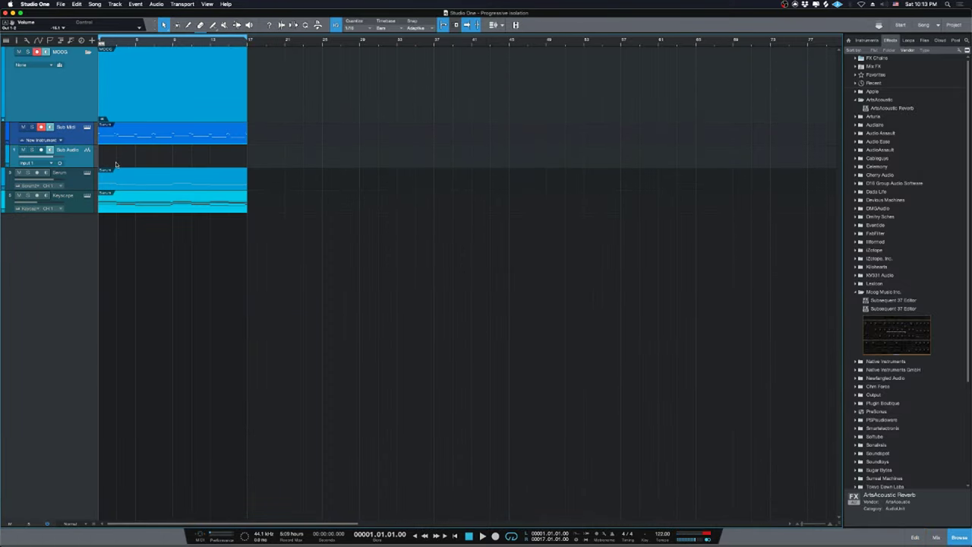
key("s")
left_click(937, 537)
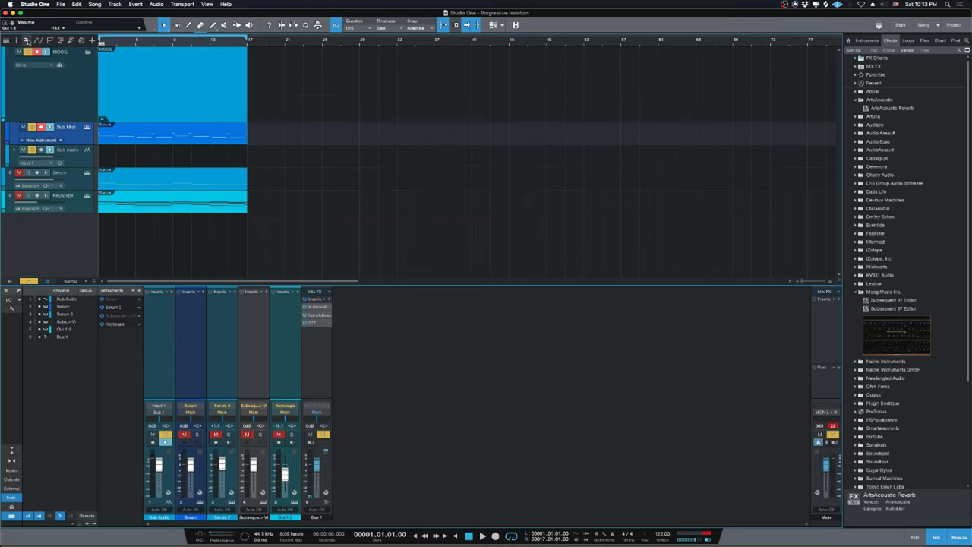
Give the Sub Midi track a negative delay in the Inspector while auditioning.
left_click(8, 40)
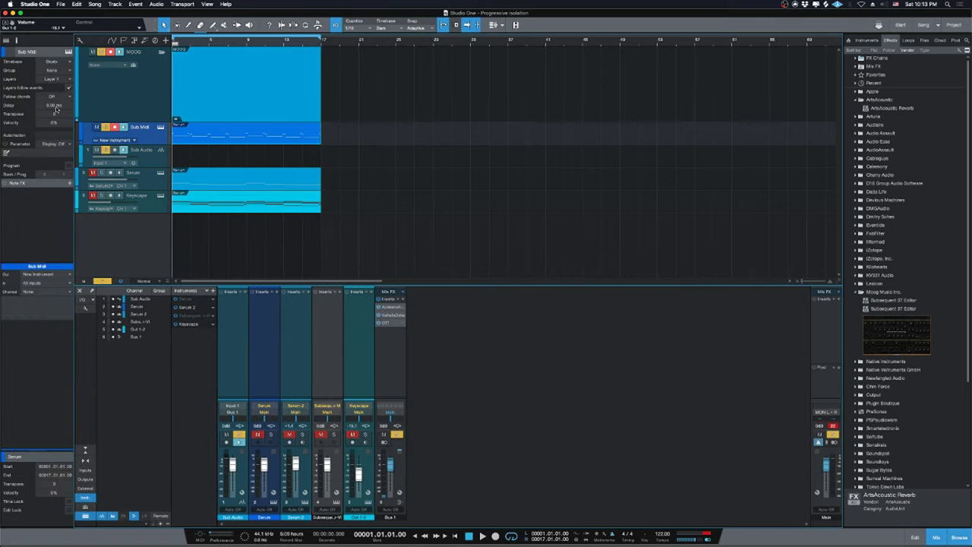
key("space")
left_click_drag(56, 109, 52, 114)
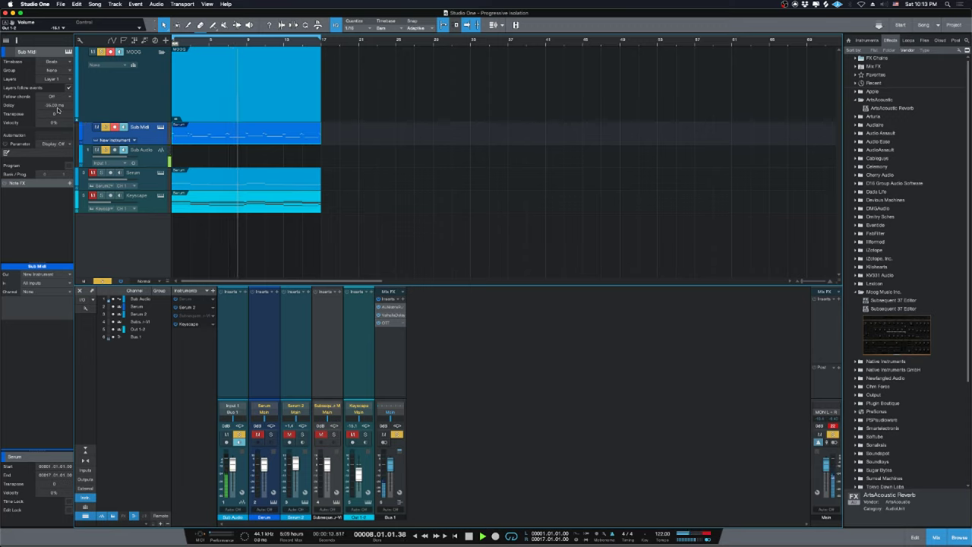
left_click(441, 370)
key("space")
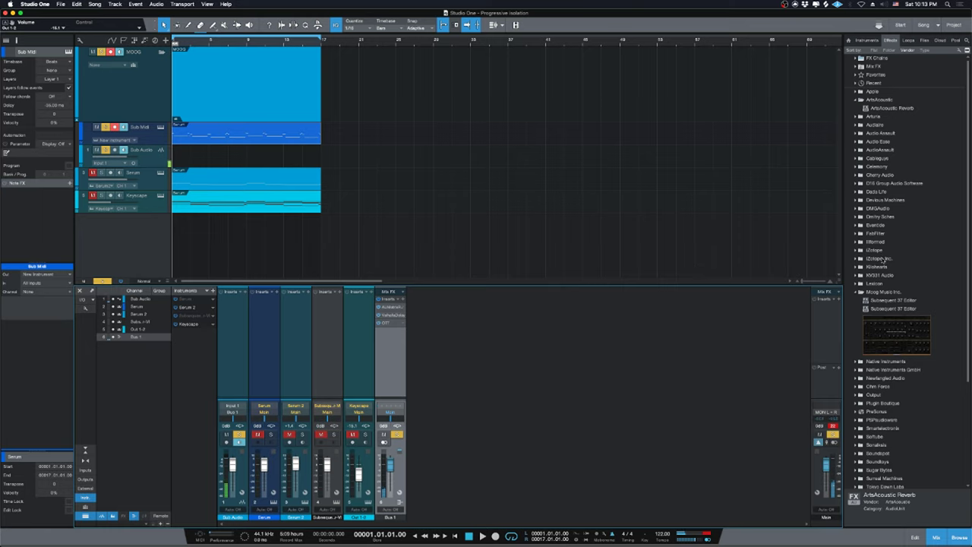
Clear all solos, raise Keyscape from -15.1 to -6.7 dB, and show the stream dashboard.
left_click(227, 377)
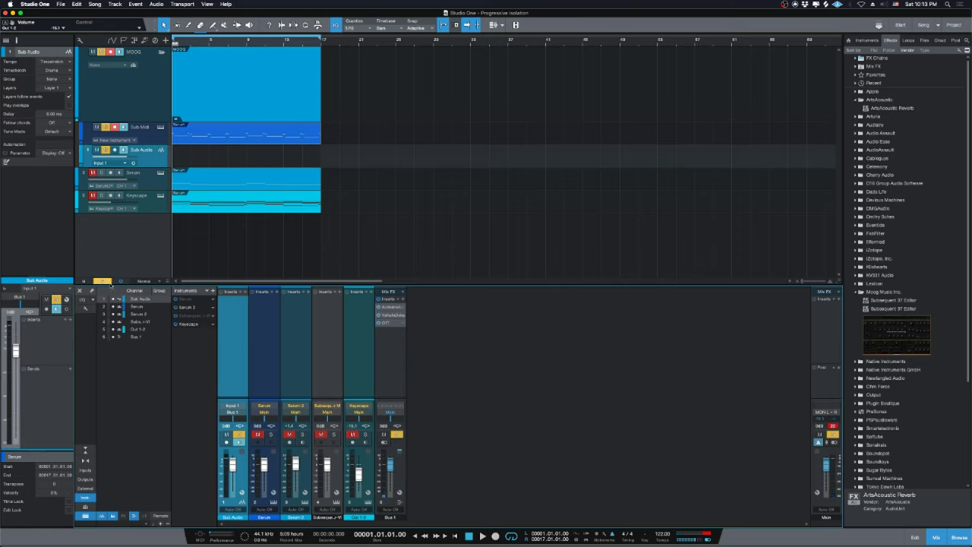
left_click(104, 281)
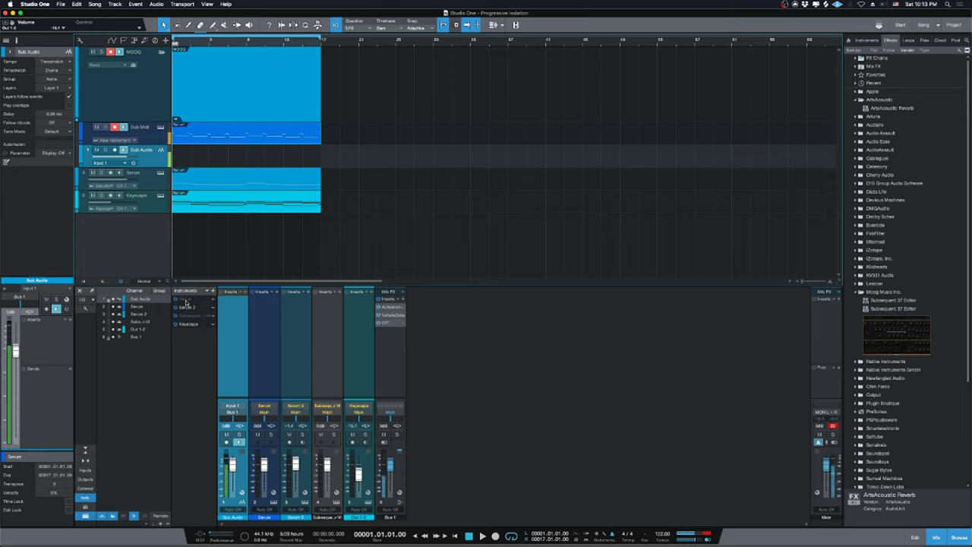
key("space")
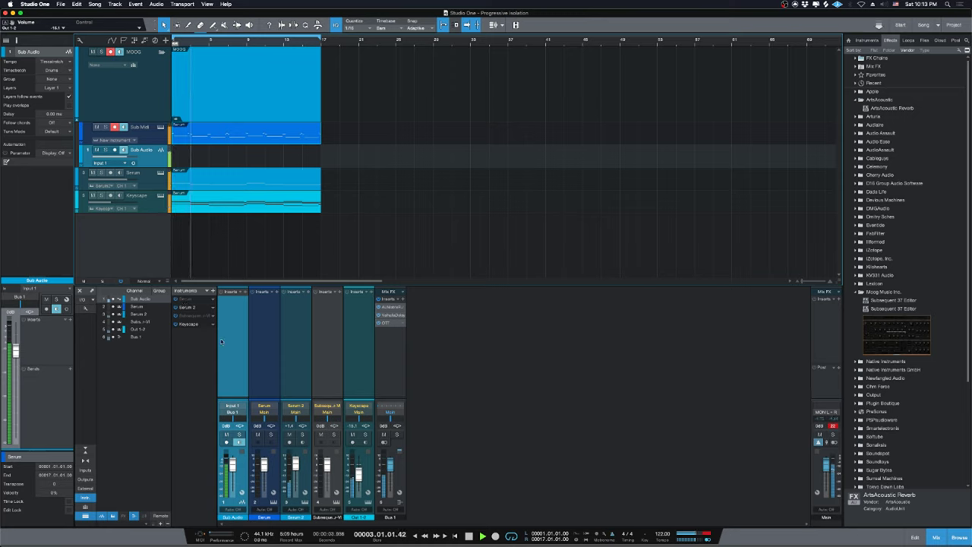
left_click_drag(358, 477, 360, 469)
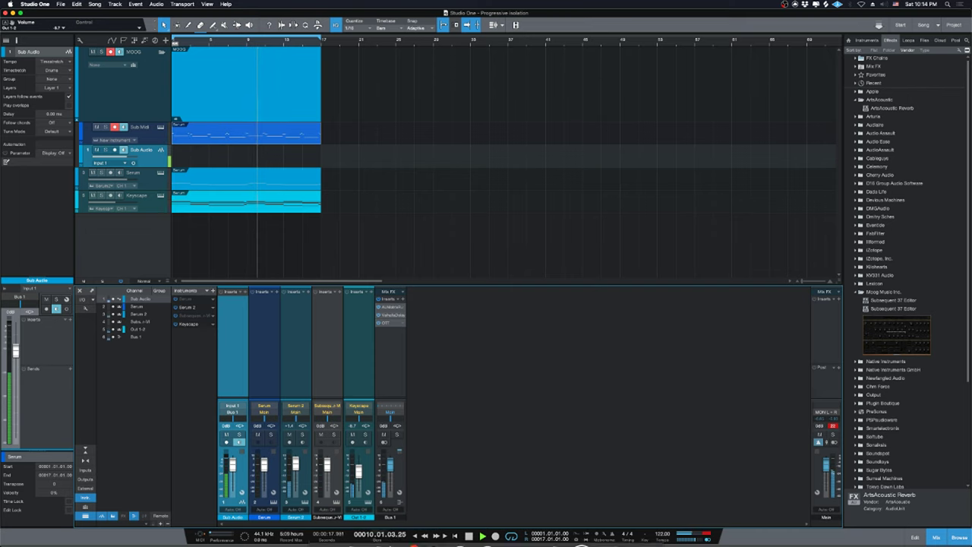
left_click(377, 539)
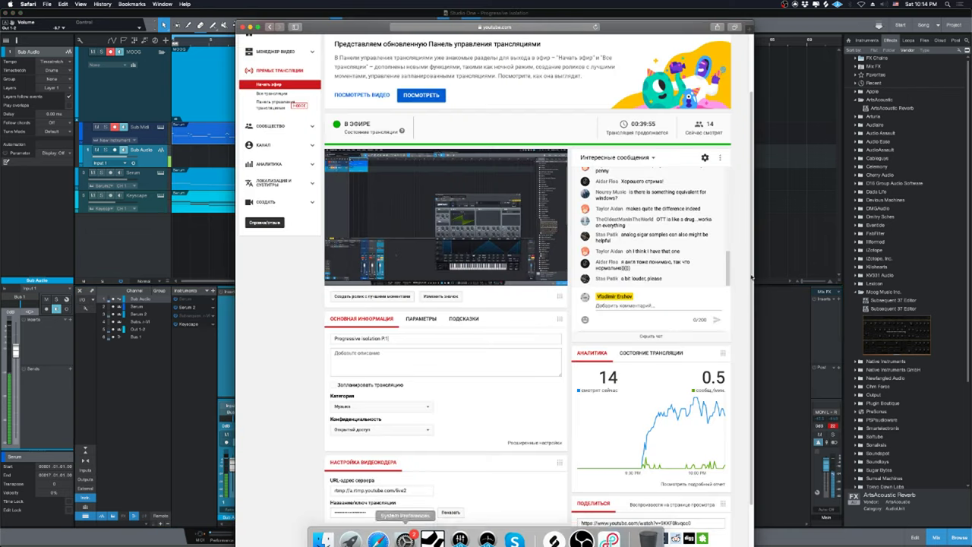
Set the OBS Mic/Aux level to -13.3 dB and return to the stopped Studio One song.
left_click(784, 218)
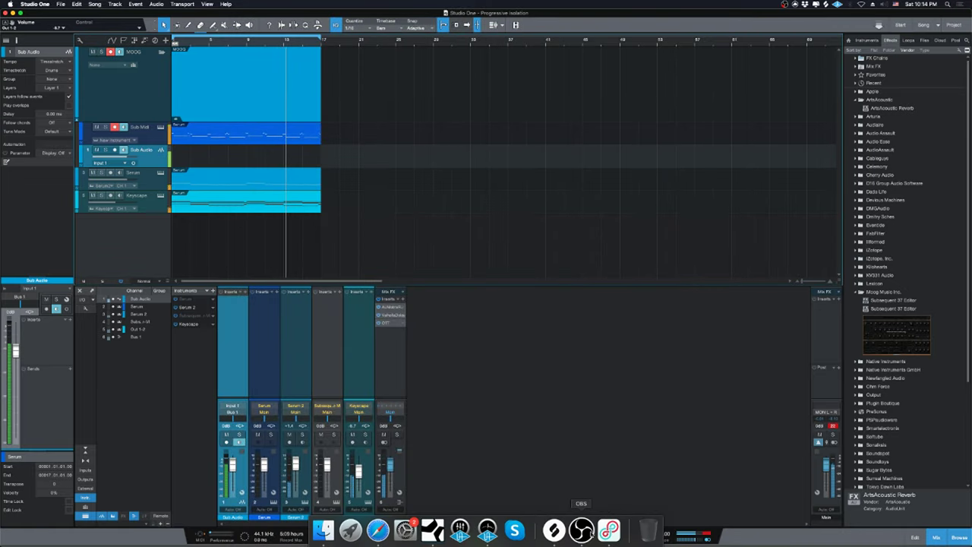
left_click(581, 529)
left_click_drag(749, 370, 765, 370)
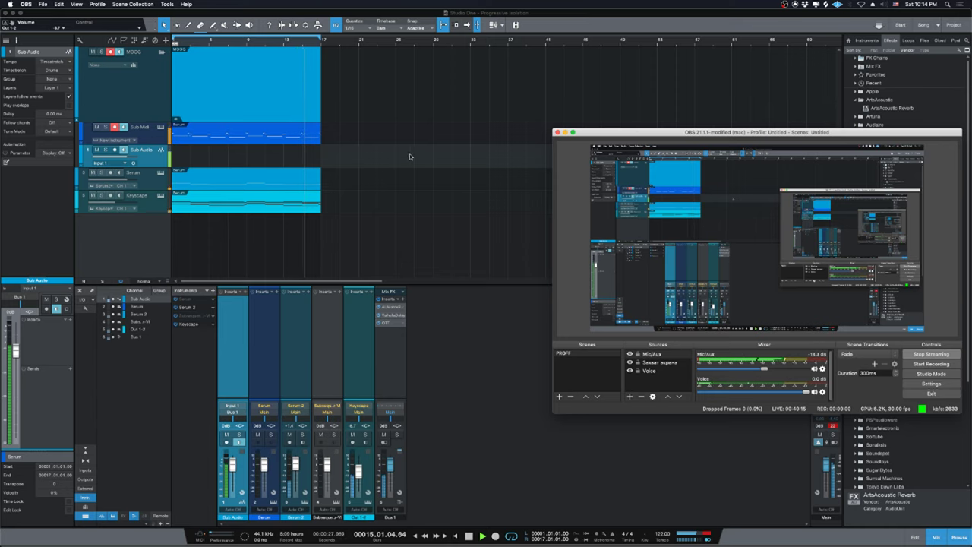
left_click(461, 401)
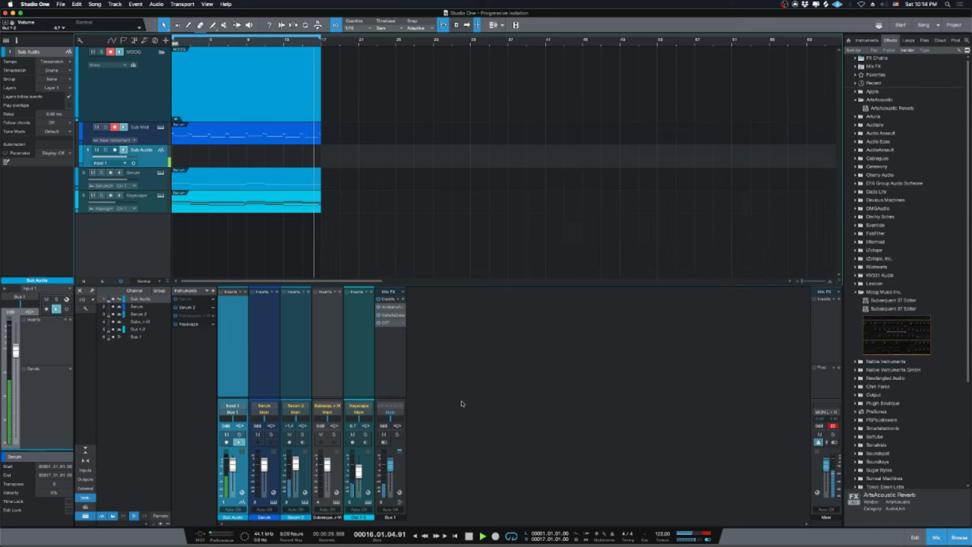
key("space")
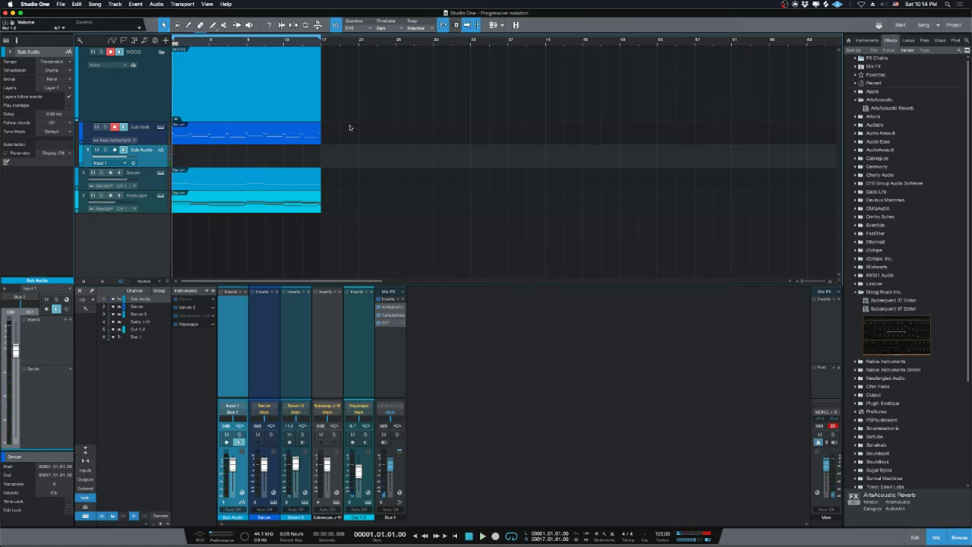
left_click(162, 137)
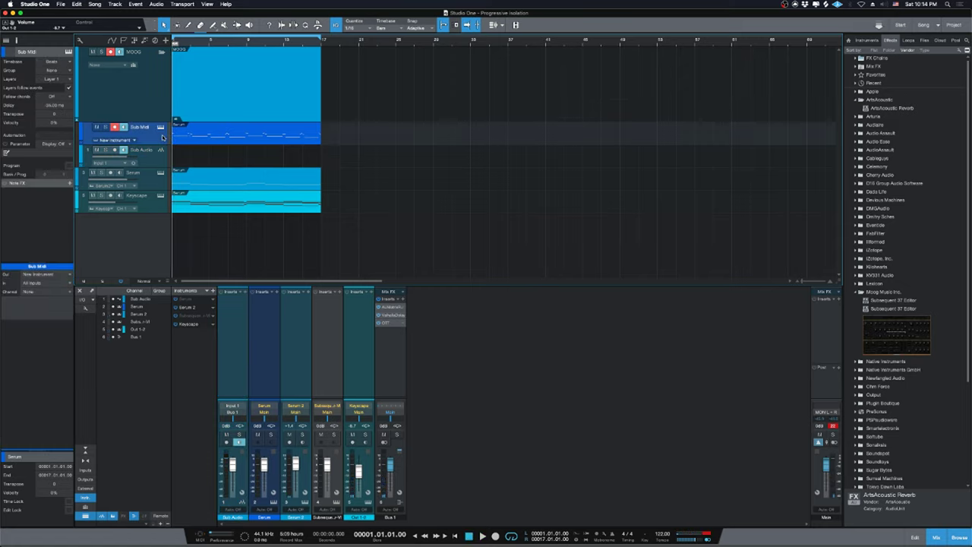
Open the Subsequent 37 editor from Sub Midi, shift it right, and select the MOOG folder.
left_click(187, 316)
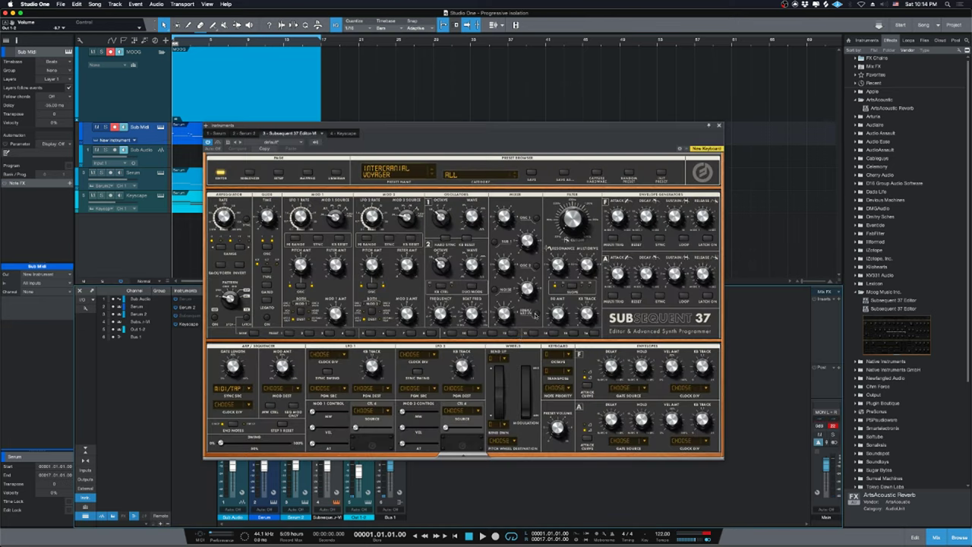
left_click_drag(471, 149, 583, 134)
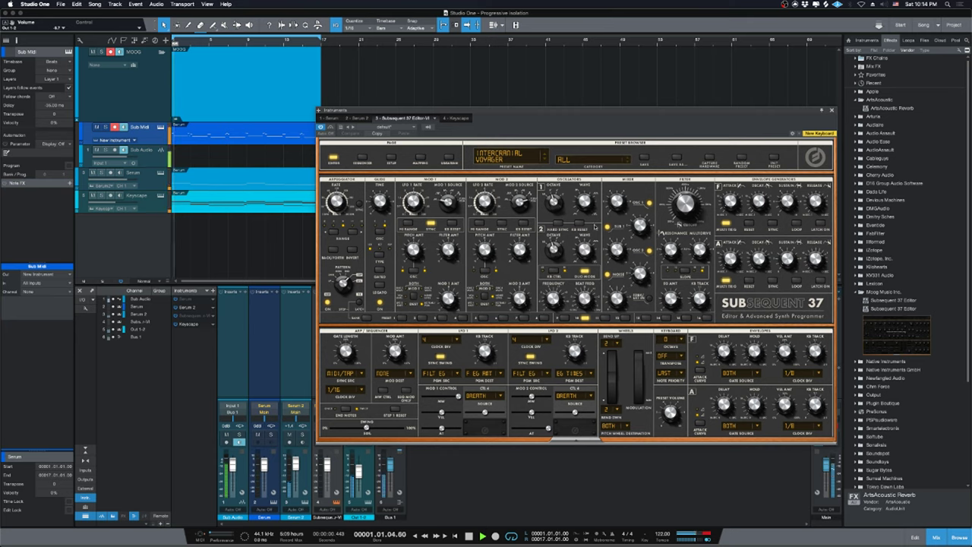
left_click(146, 151)
left_click(149, 138)
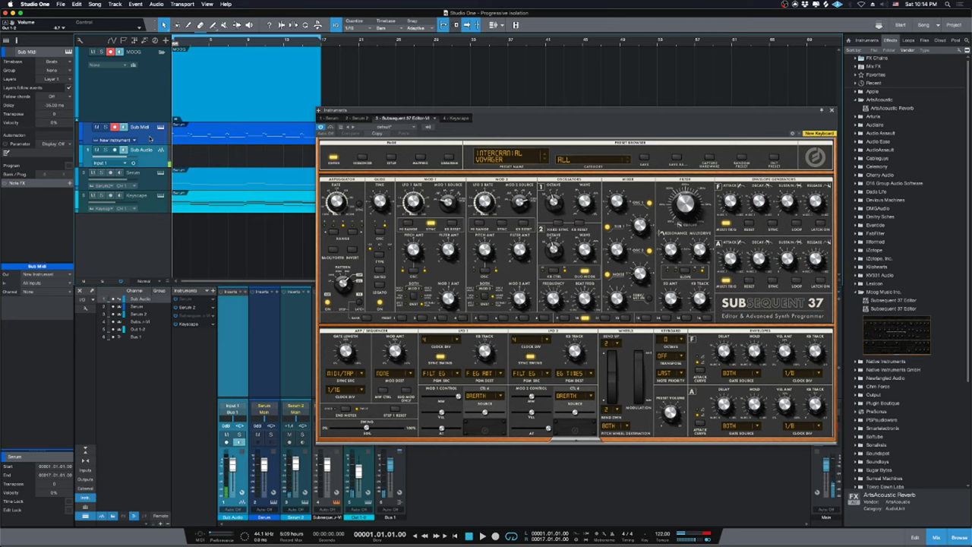
left_click(149, 114)
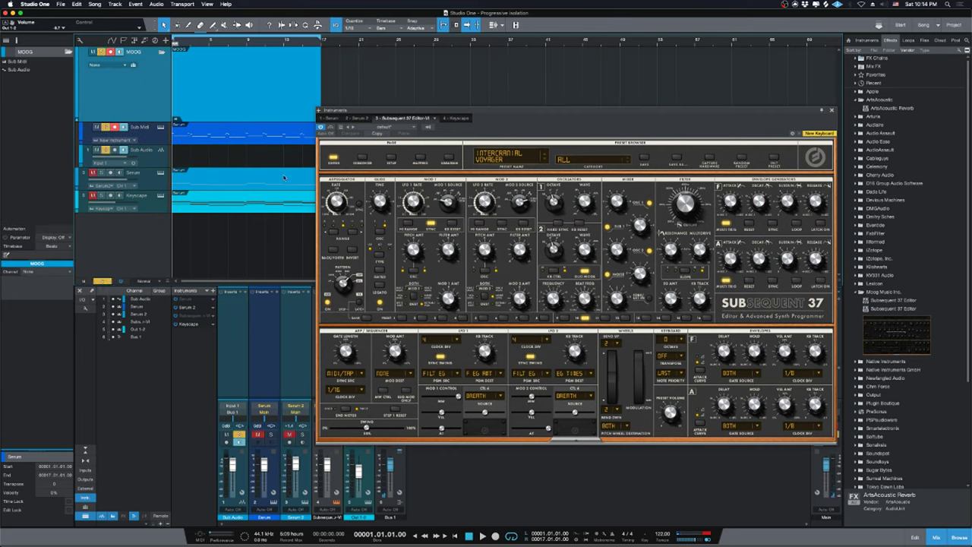
Play the MOOG part, stop it, and close the Subsequent 37 editor.
key("space")
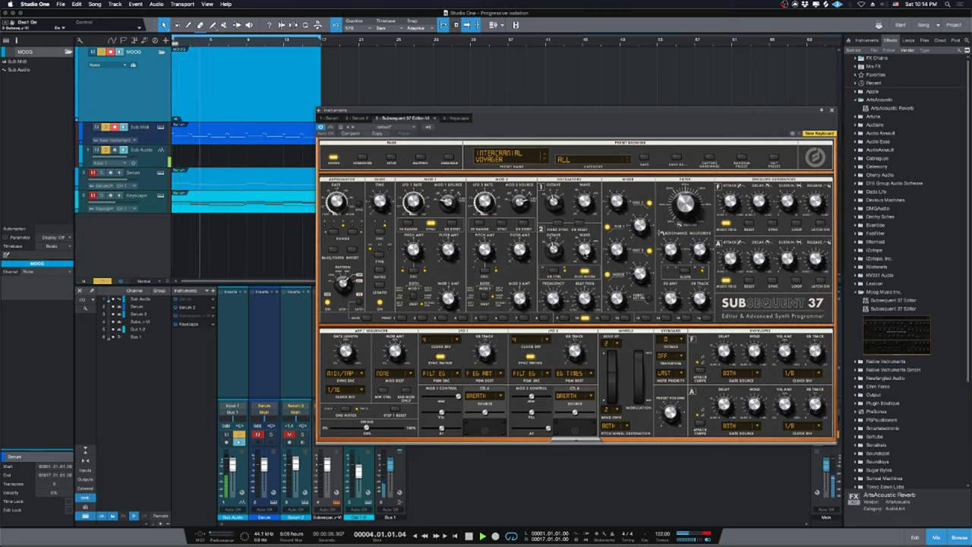
key("space")
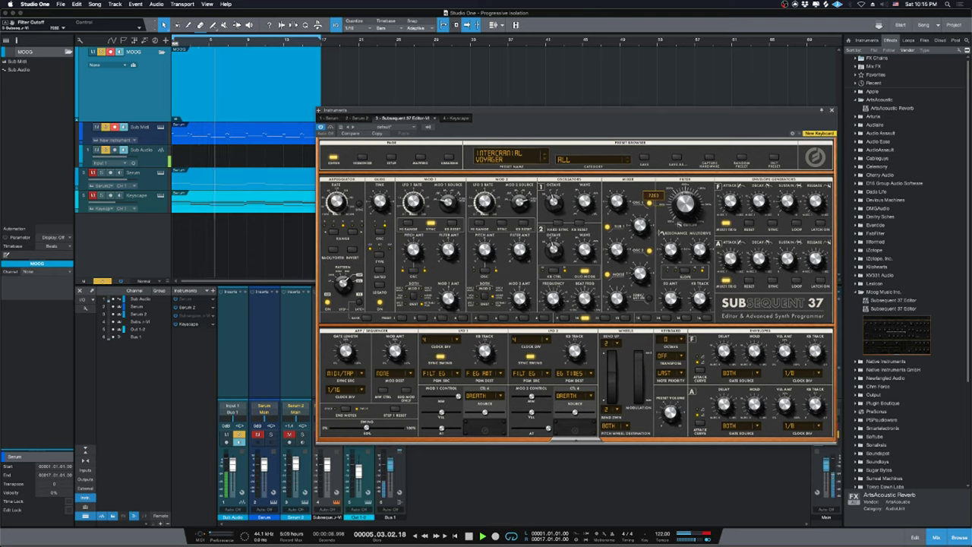
key("space")
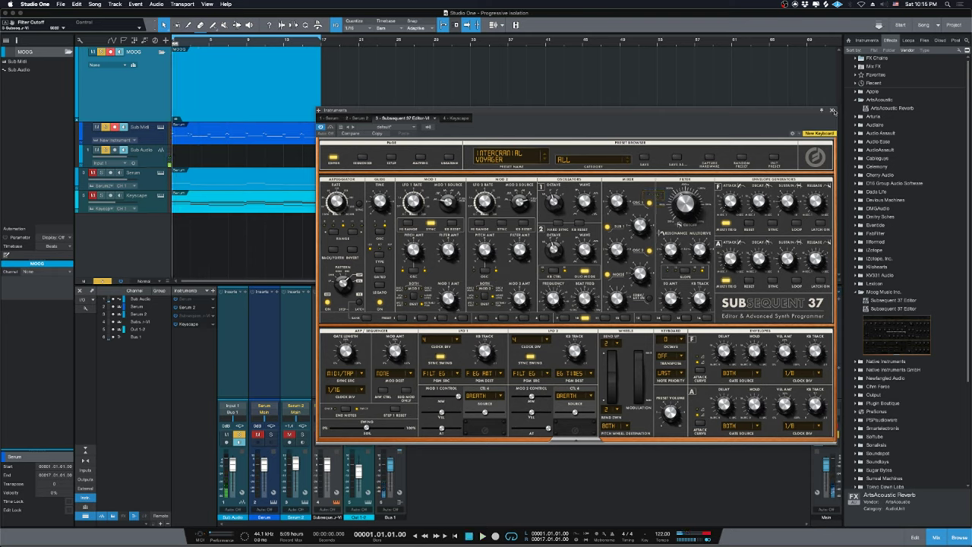
left_click(833, 111)
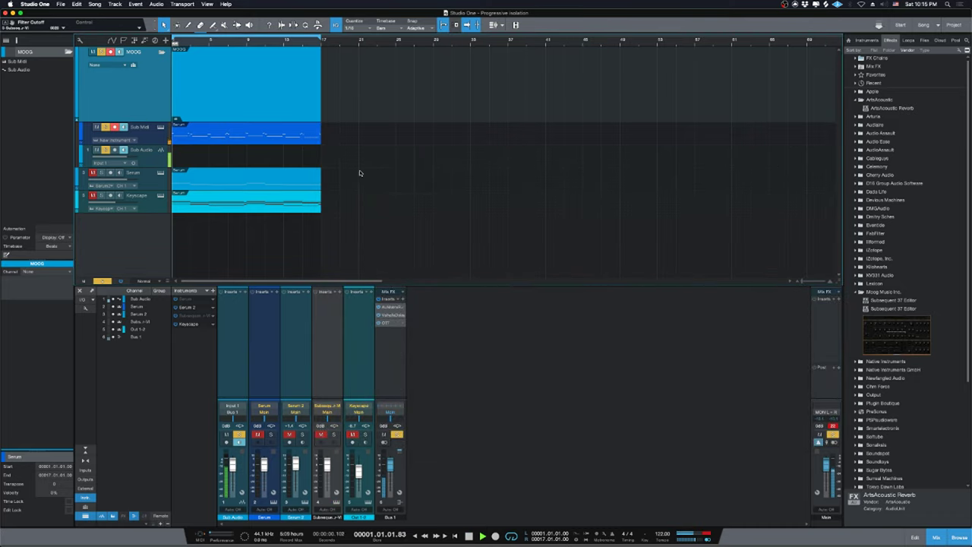
Open the Keyscape event's chord notes in the piano roll and play them back.
key("space")
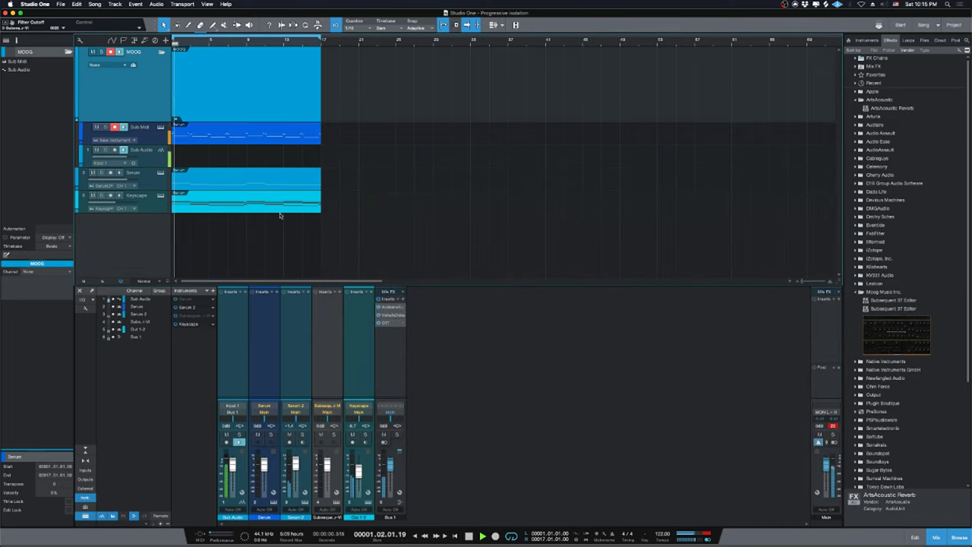
key("space")
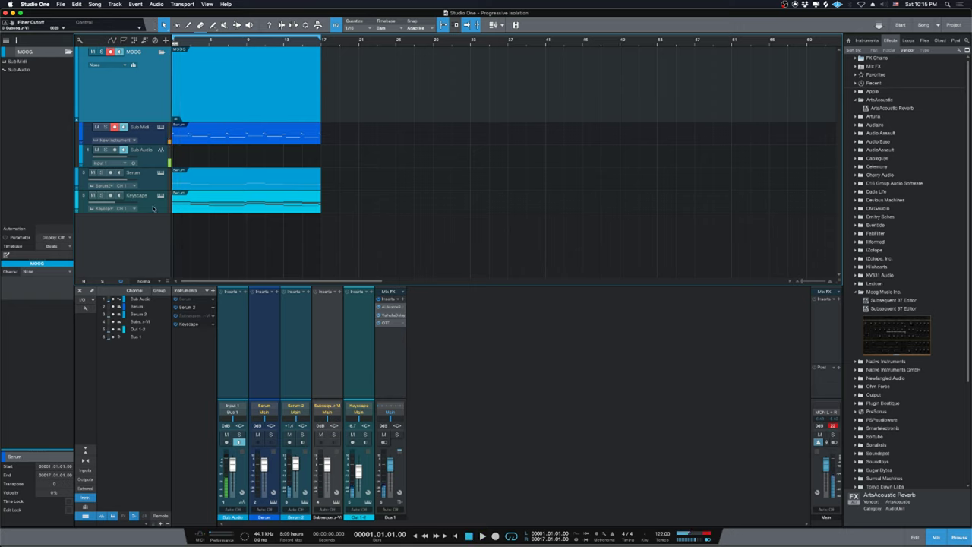
left_click(351, 199)
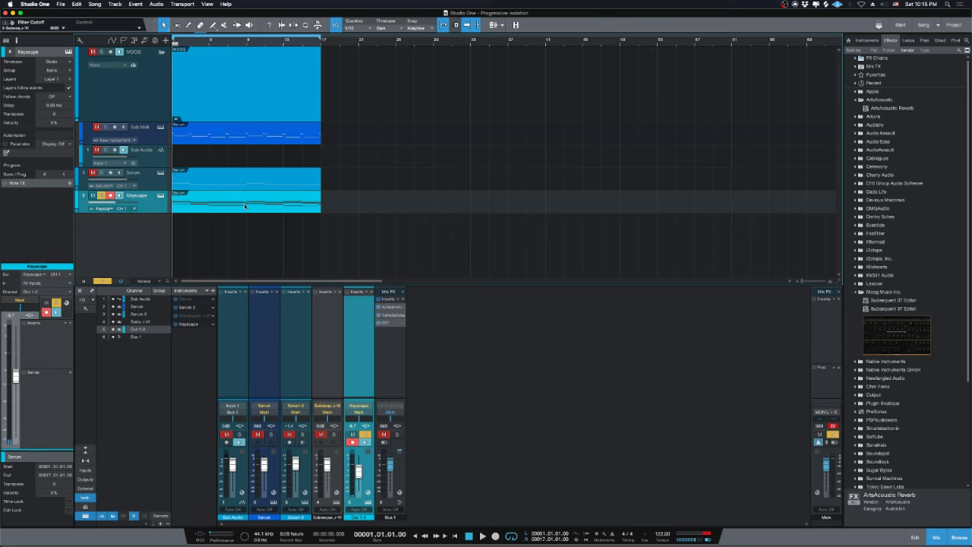
double_click(245, 206)
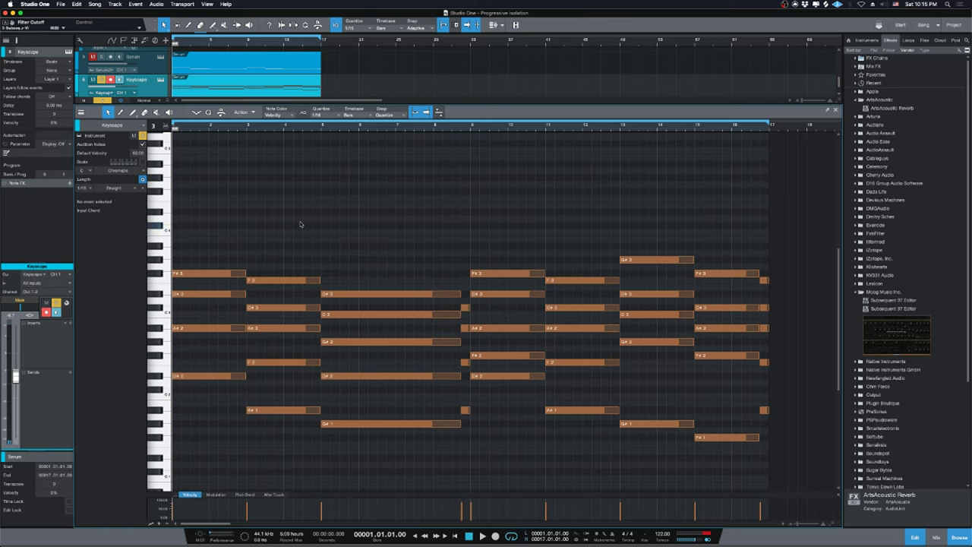
scroll(440, 224, "down", 1)
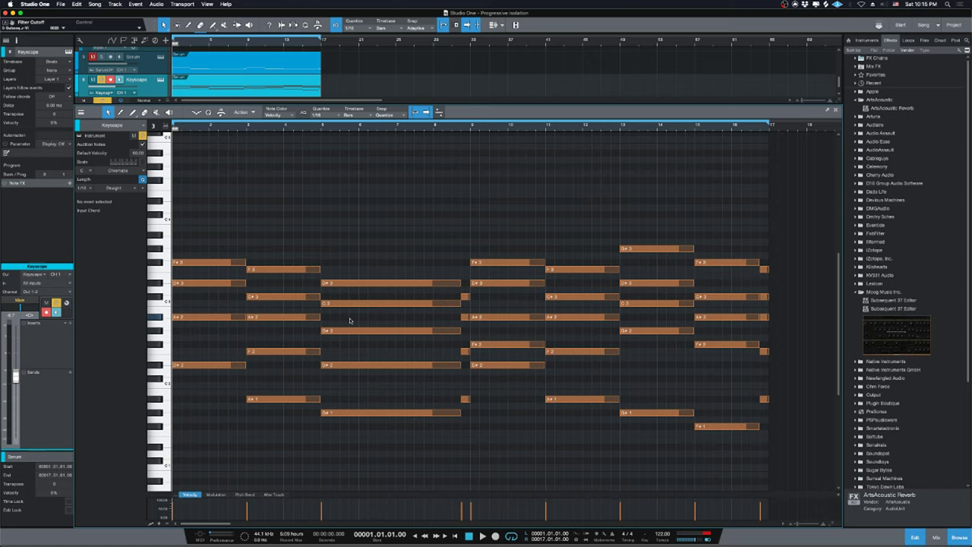
key("space")
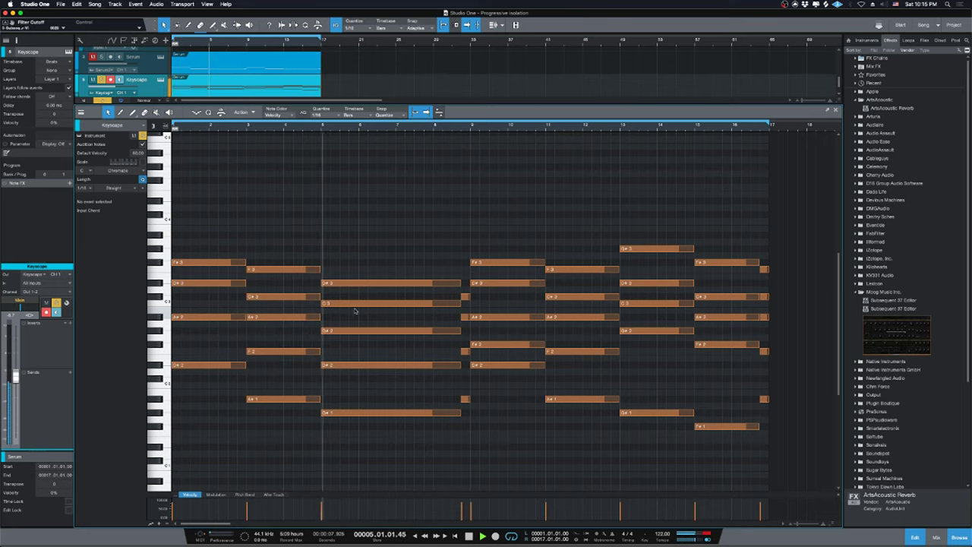
Revoice the bar 5 chord around its C3 note, copying it to C#3, and audition.
left_click(372, 307)
left_click_drag(372, 306, 364, 287)
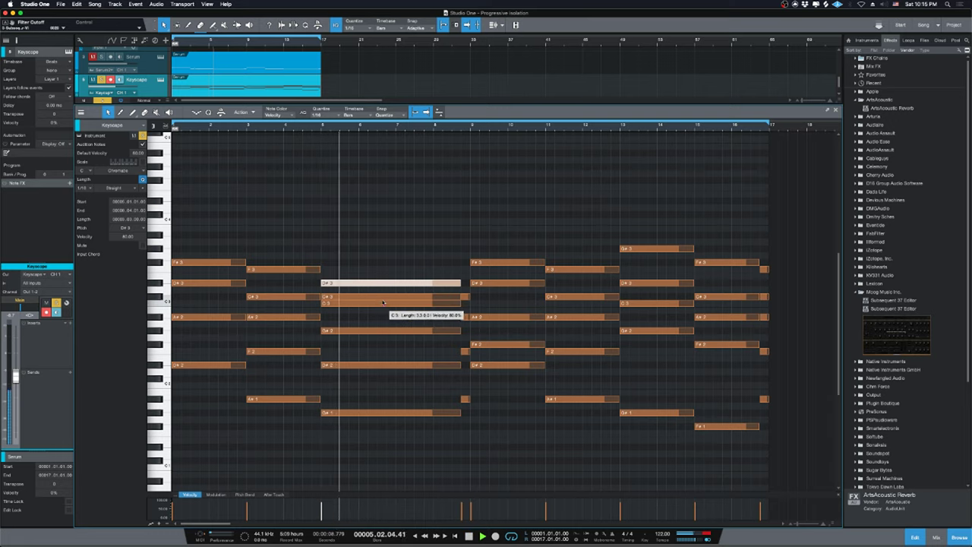
left_click(383, 303)
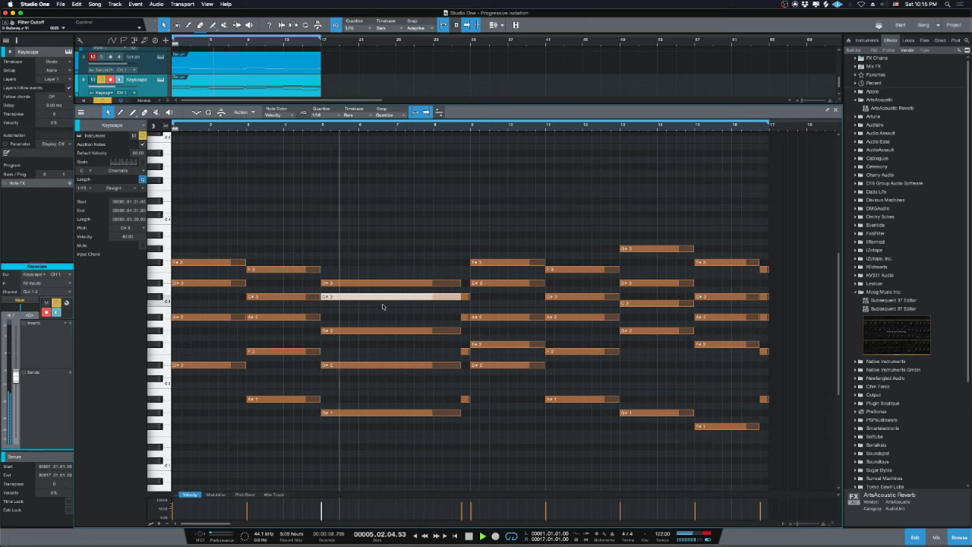
left_click_drag(382, 303, 383, 307)
key("space")
key("space")
key("space")
key("space")
left_click(391, 331)
left_click(384, 304)
left_click(385, 284)
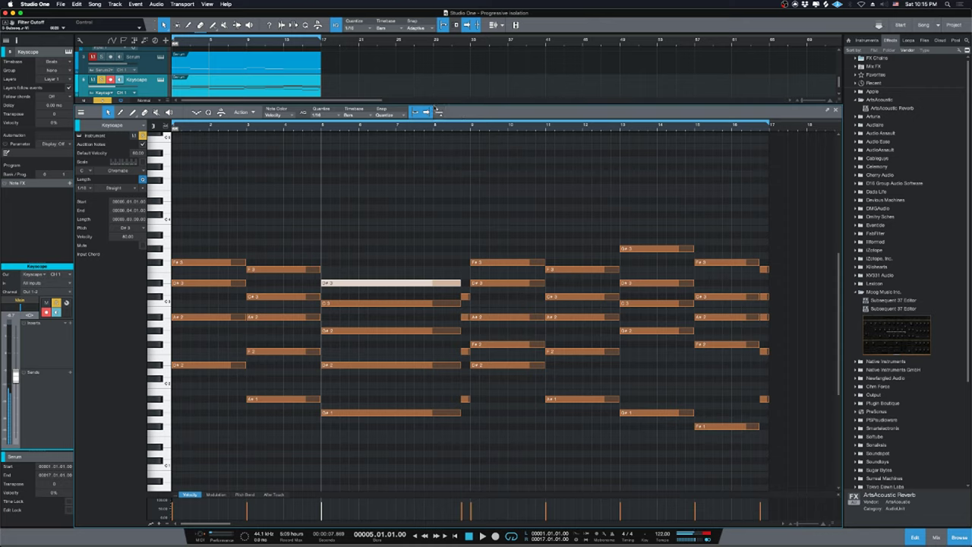
Add an F3 copy and a lower copied note to the bar 9 chord, auditioning from bar 8.
left_click(457, 129)
key("space")
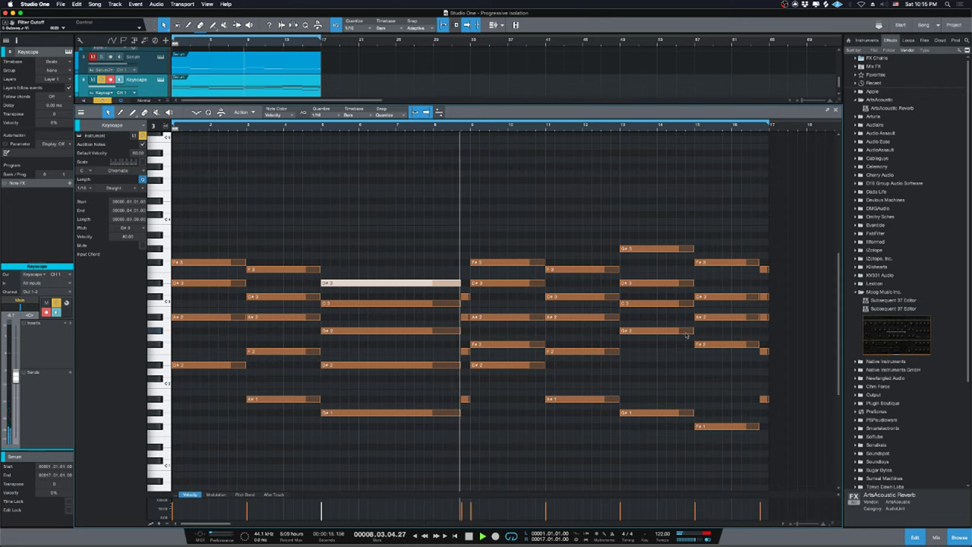
key("space")
left_click(510, 283)
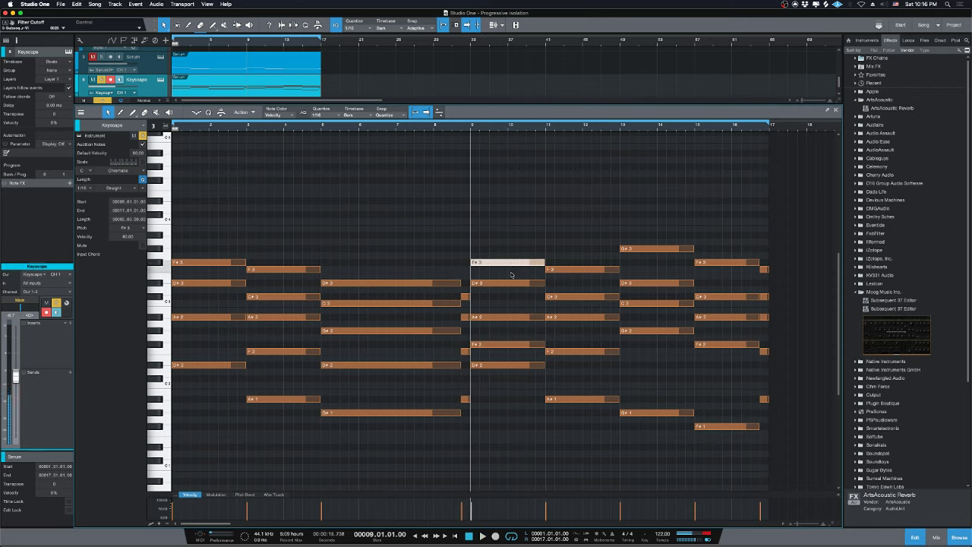
left_click_drag(511, 283, 511, 269)
key("space")
key("space")
key("alt+Down")
key("alt+Down")
key("alt+Down")
key("alt+Down")
left_click_drag(541, 284, 540, 297)
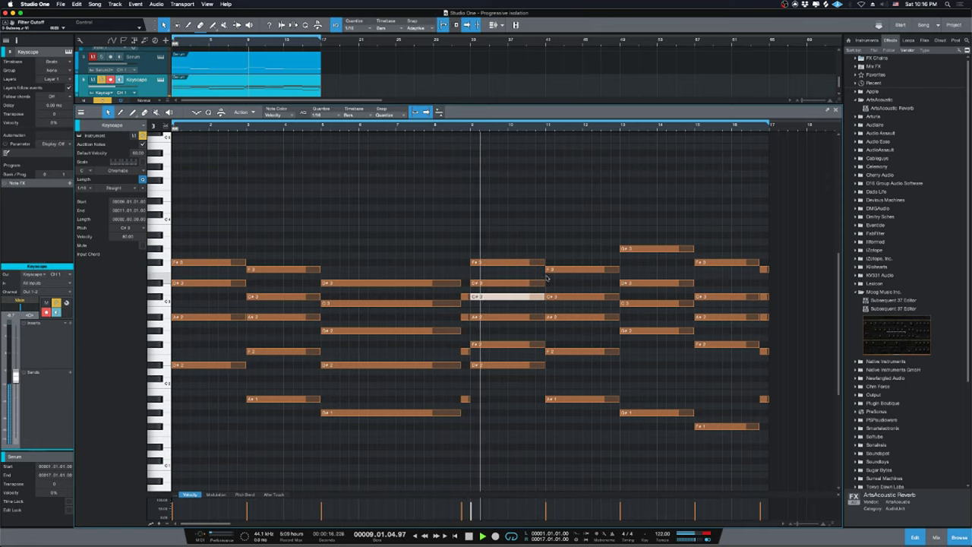
key("space")
key("comma")
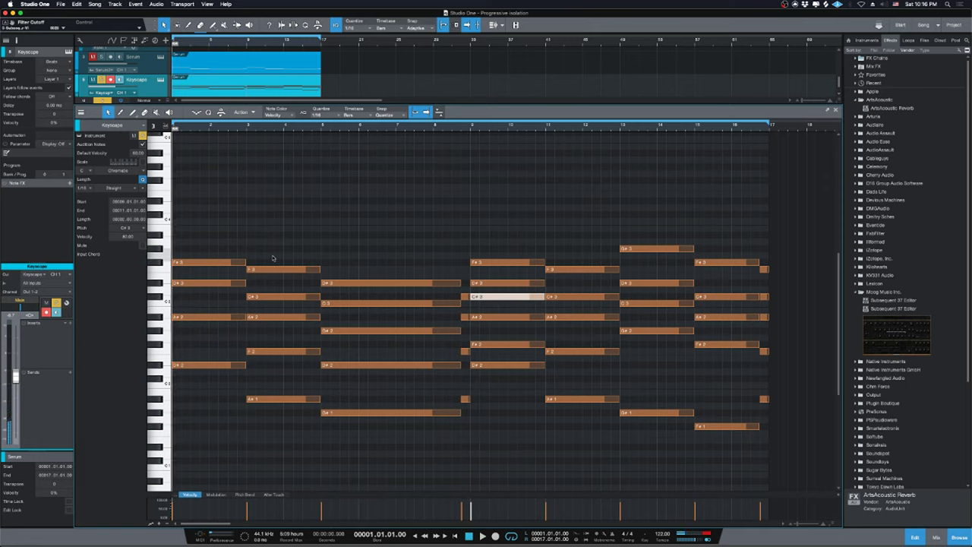
left_click_drag(501, 395, 500, 293)
left_click(500, 308)
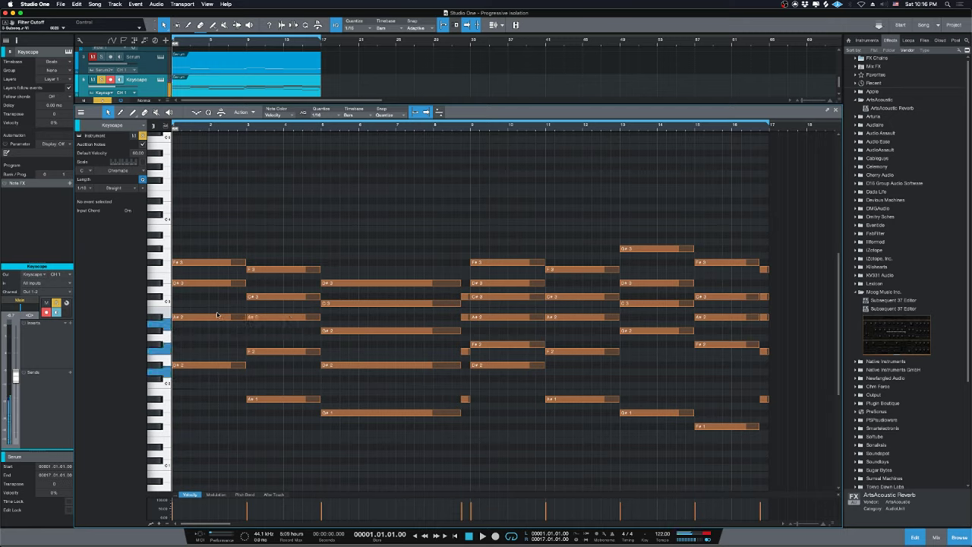
Move bar 1's D#3 note down to C#3 and audition the new chord.
key("space")
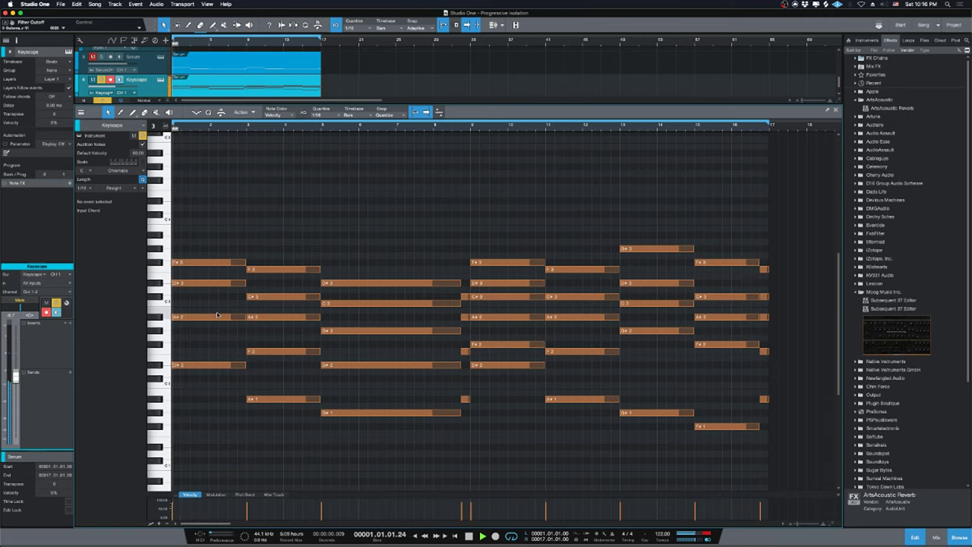
key("space")
left_click(218, 284)
left_click_drag(218, 284, 220, 297)
key("space")
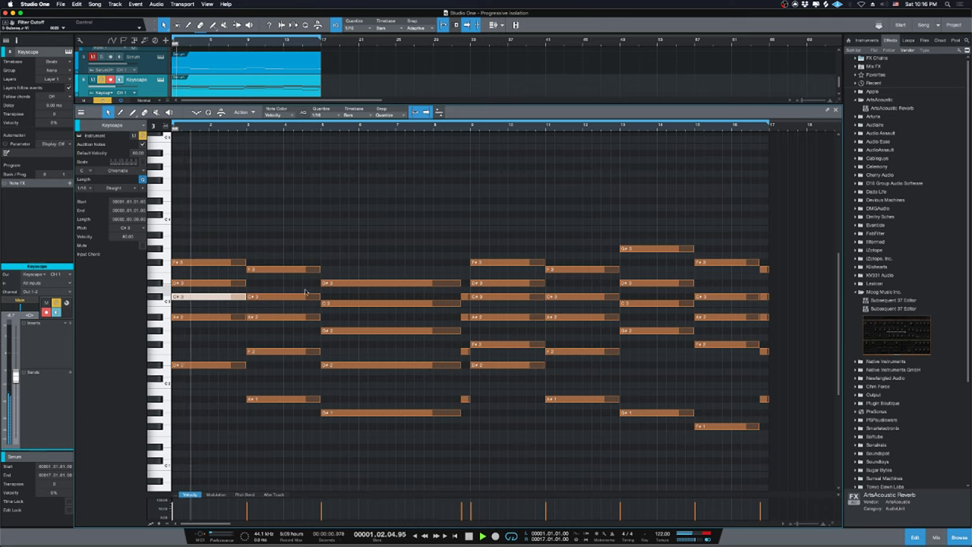
key("space")
left_click(368, 246)
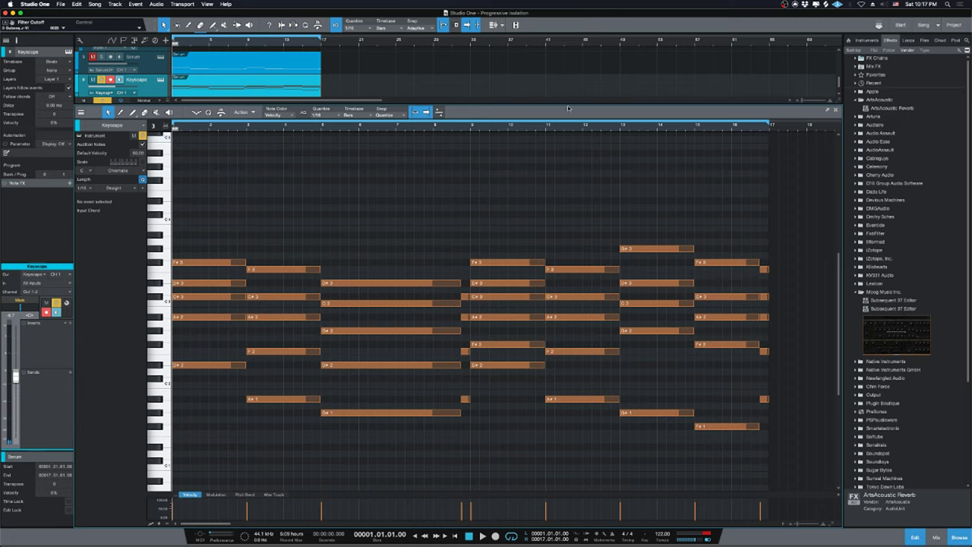
Audition the low D2 and D#2 notes on the piano-roll keyboard.
left_click(159, 368)
left_click(156, 368)
left_click(158, 368)
left_click(158, 368)
left_click(163, 375)
left_click(163, 366)
left_click(163, 365)
left_click(156, 367)
Play the chord progression twice, then bring up the YouTube live dashboard in Safari.
key("space")
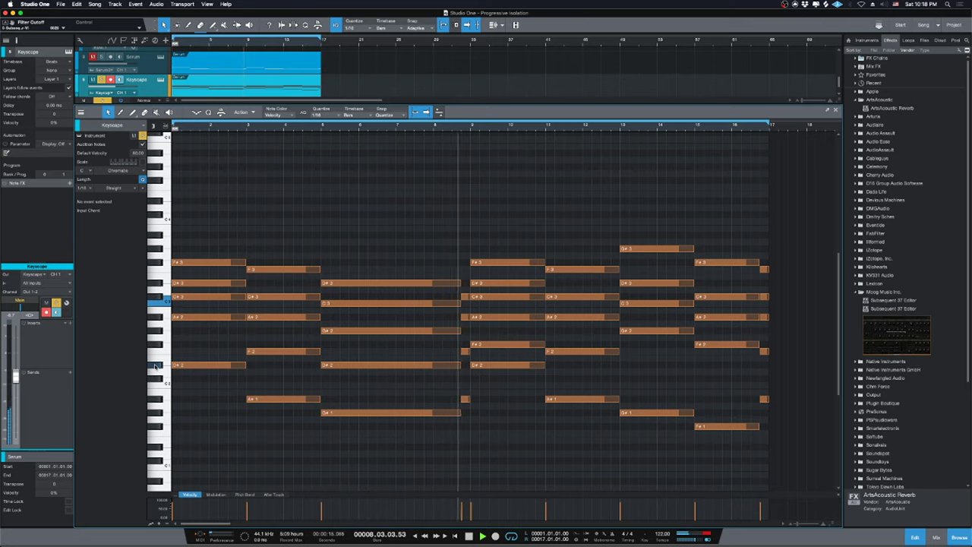
key("space")
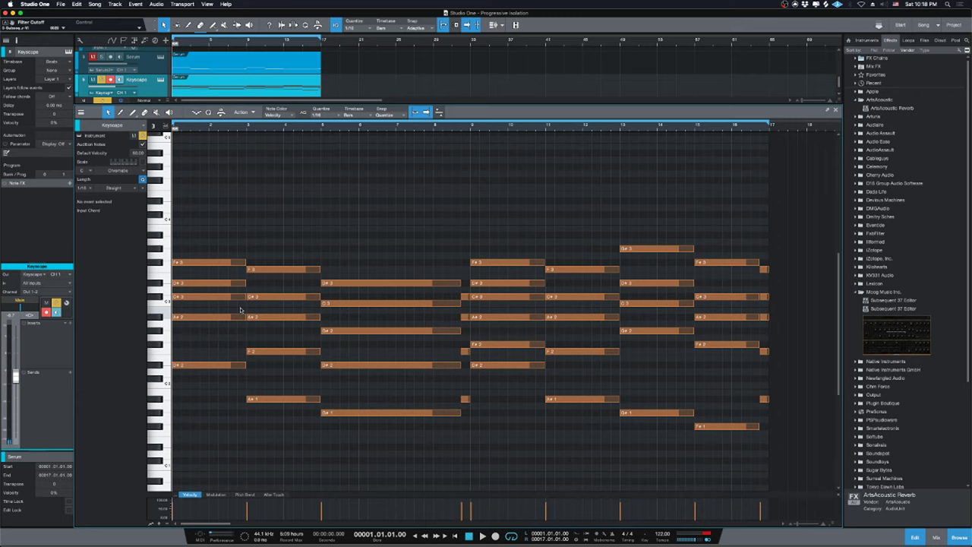
key("space")
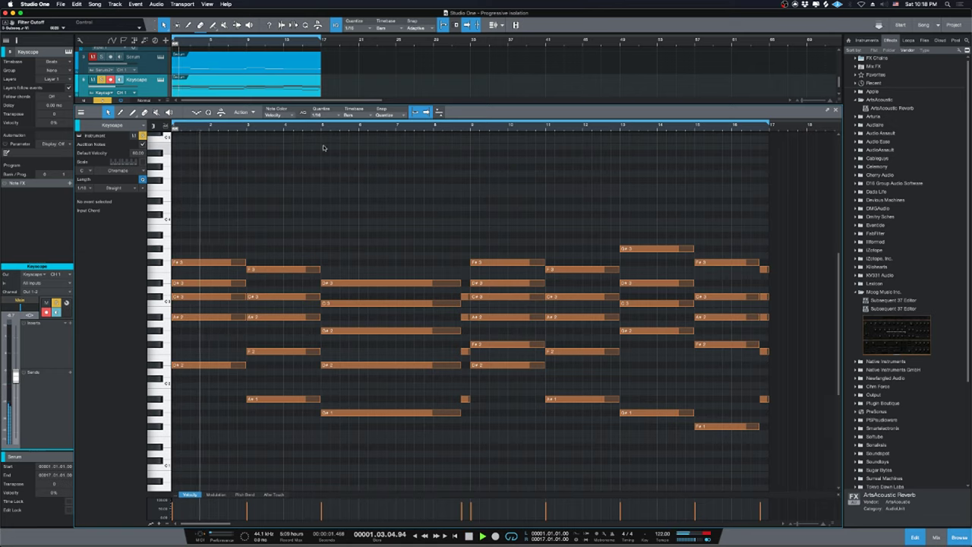
left_click(351, 530)
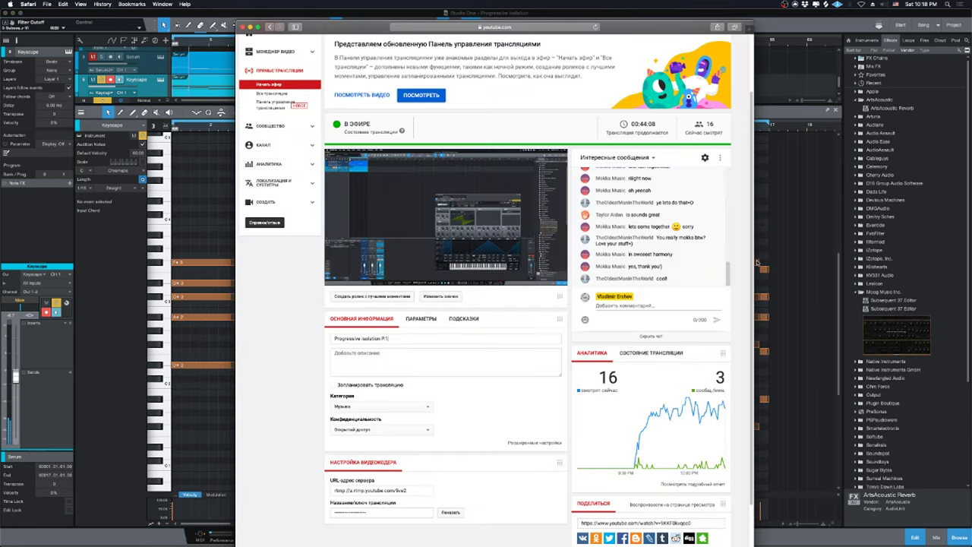
Read through the live chat on the YouTube dashboard.
left_click(784, 229)
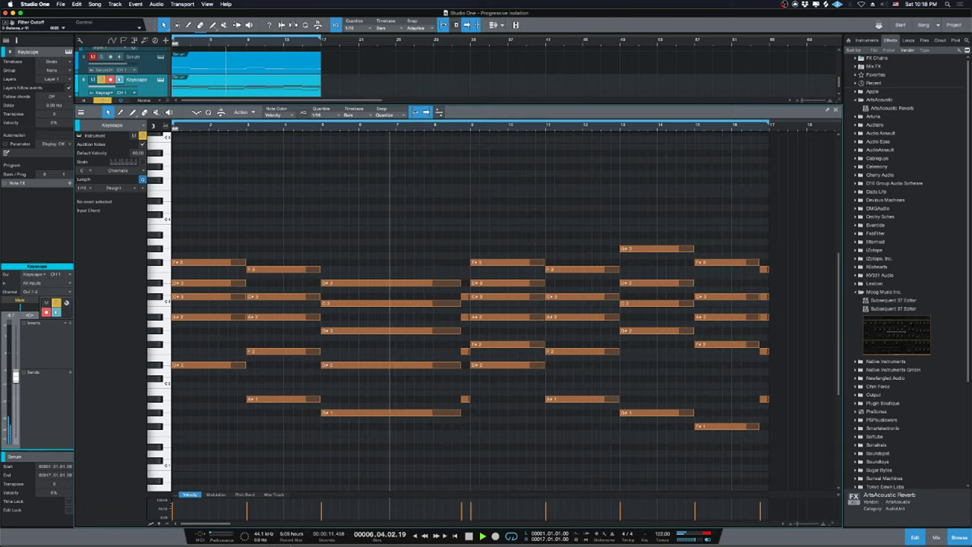
left_click(379, 531)
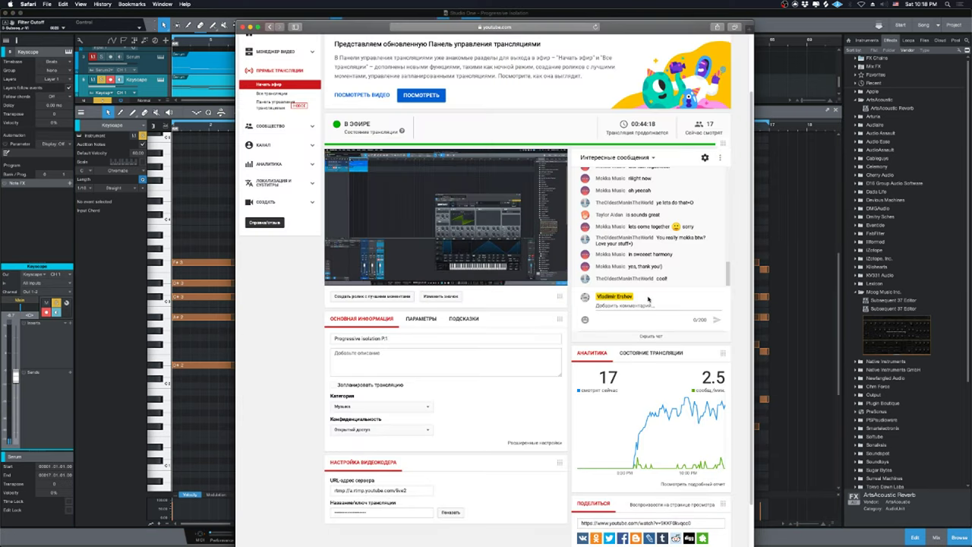
mouse_move(717, 245)
scroll(720, 258, "up", 1)
scroll(724, 271, "down", 1)
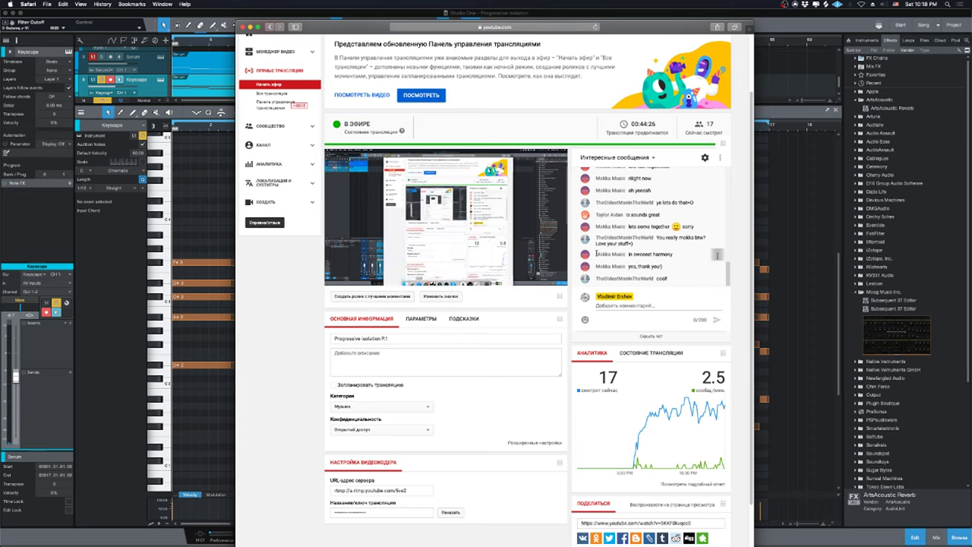
left_click_drag(596, 253, 626, 255)
left_click(647, 257)
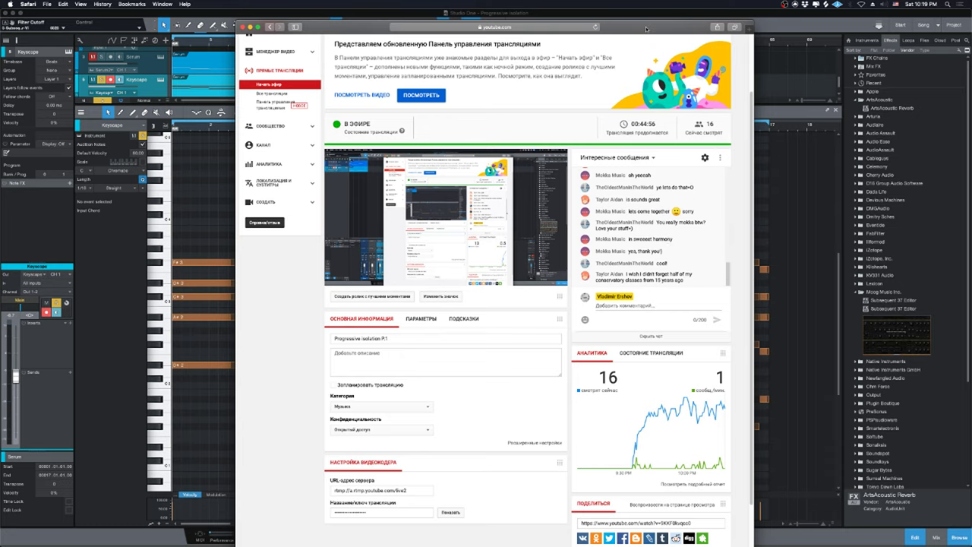
Keep following the chat, then return to Studio One and preview the chords.
left_click_drag(647, 29, 656, 18)
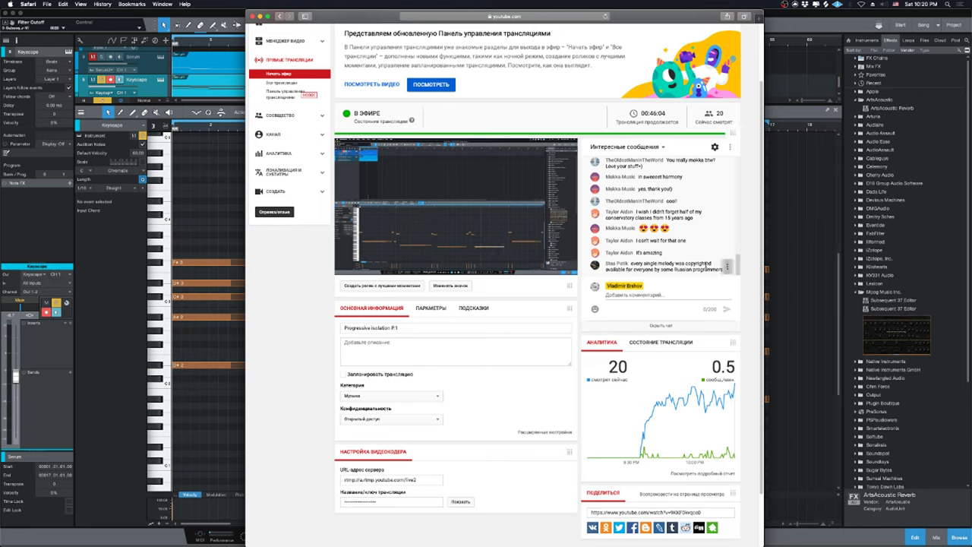
left_click_drag(631, 263, 679, 262)
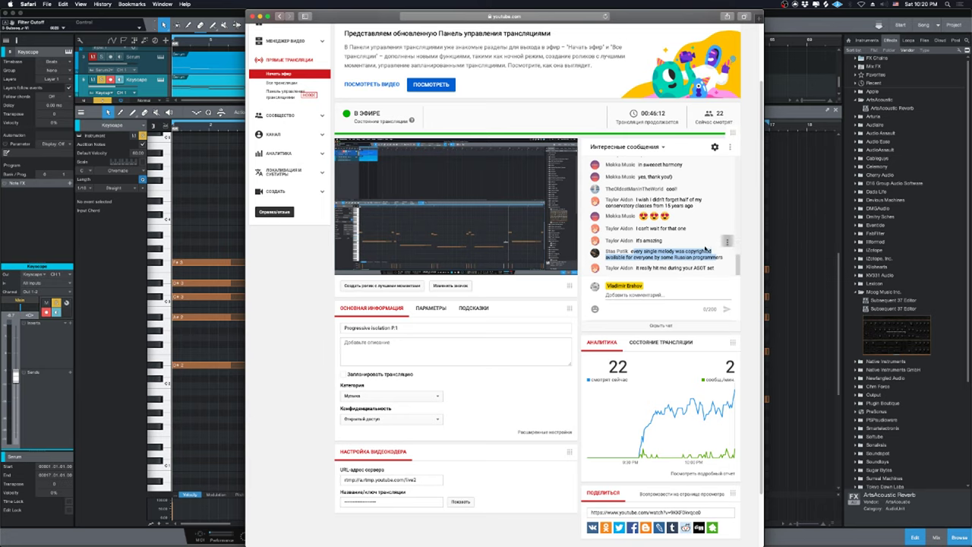
left_click(799, 233)
key("space")
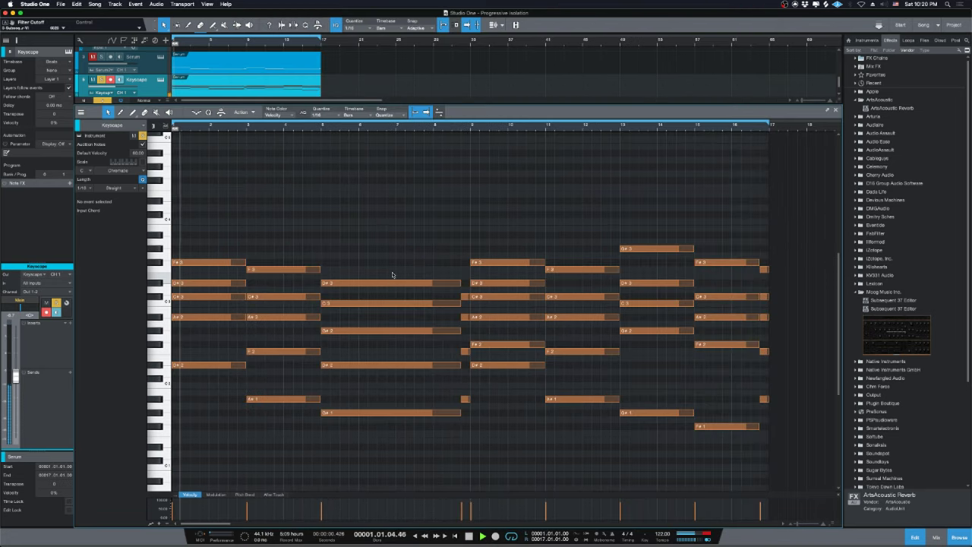
Close the note editor and drag Omnisphere from the Instruments browser below Keyscape.
key("space")
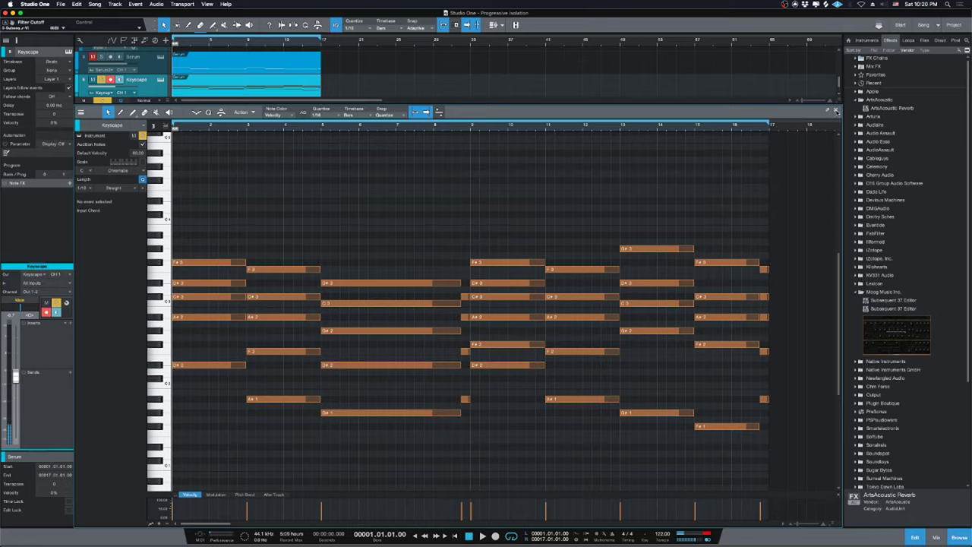
left_click(835, 109)
left_click(861, 40)
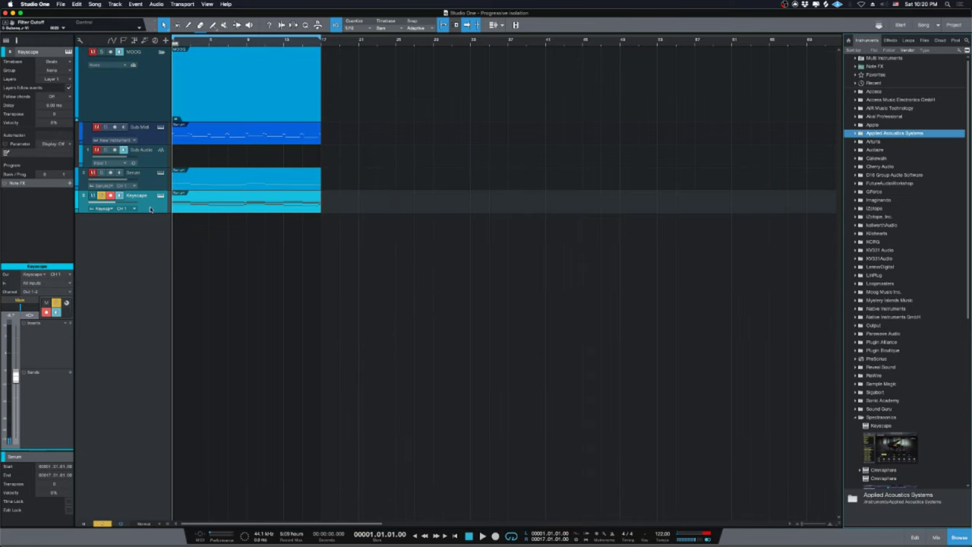
scroll(904, 304, "down", 2)
scroll(893, 271, "down", 5)
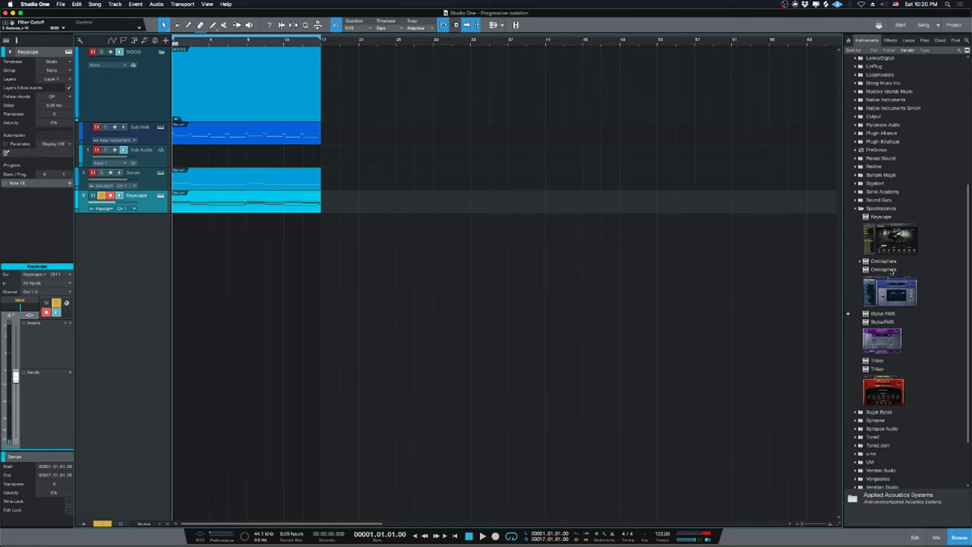
left_click_drag(893, 305, 288, 228)
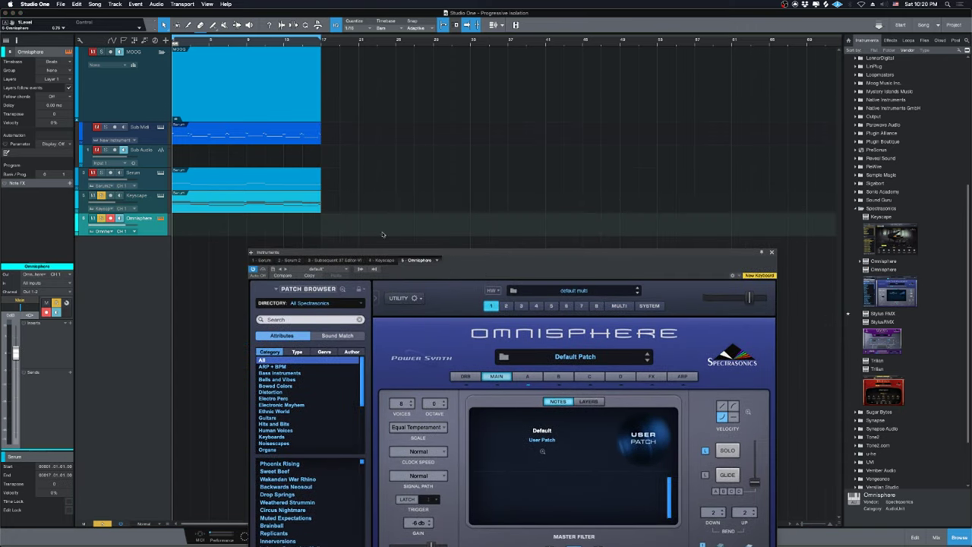
Bring the full Omnisphere instrument window into view.
left_click(262, 204)
left_click(127, 225)
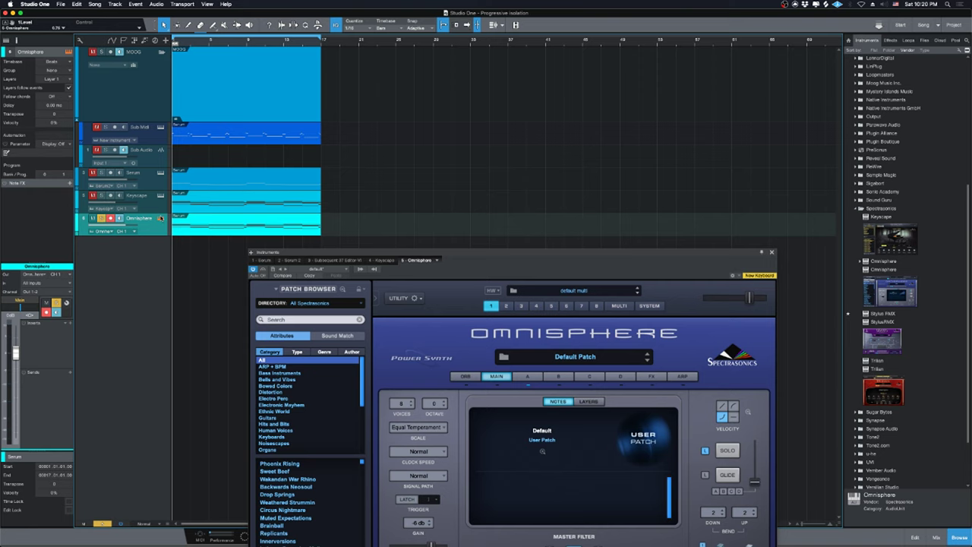
left_click(160, 218)
left_click(161, 218)
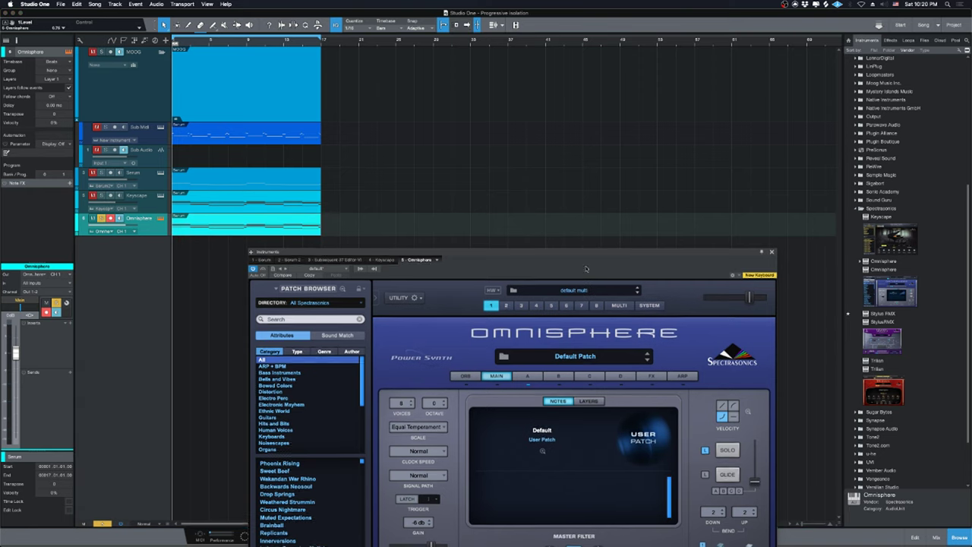
left_click_drag(586, 268, 674, 83)
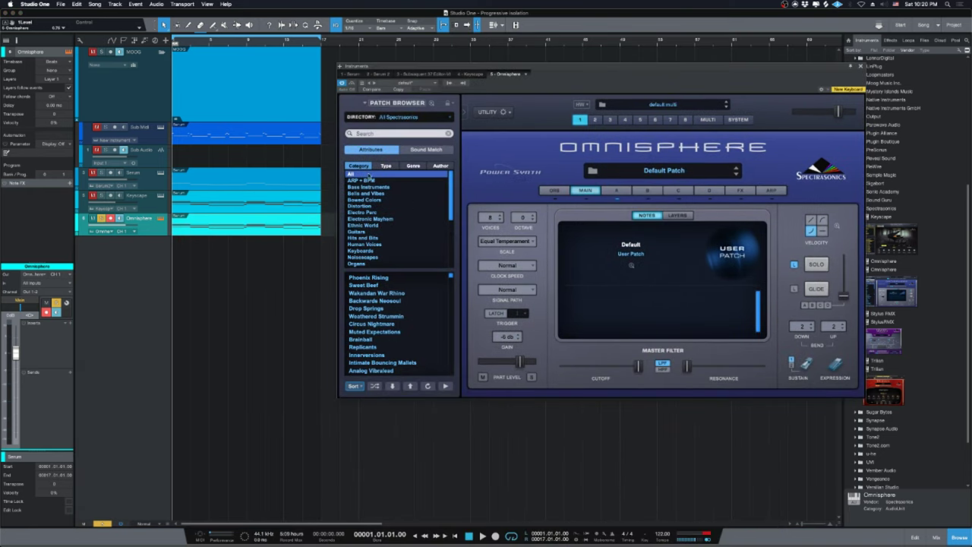
Filter Omnisphere patches to ARP + BPM and expand the Patch Browser to full size.
left_click(366, 187)
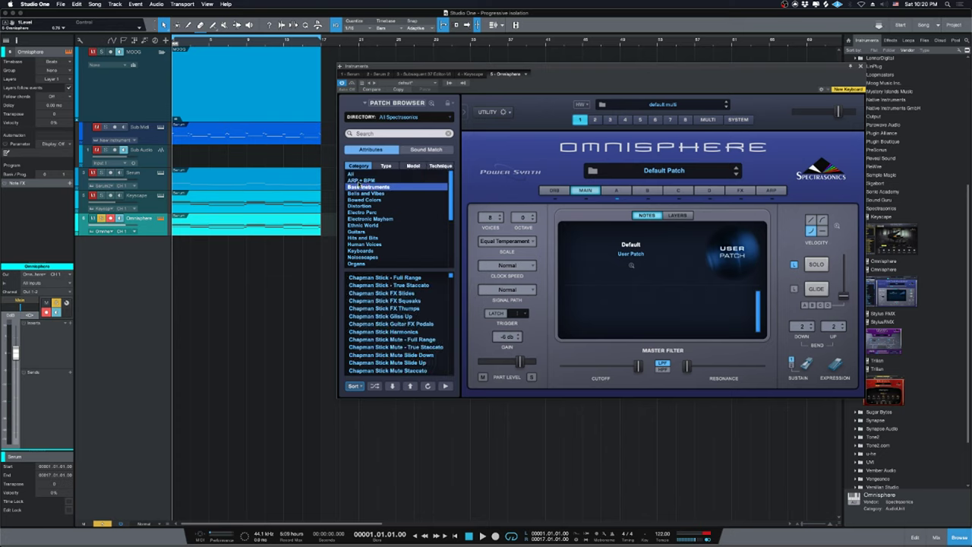
left_click(353, 182)
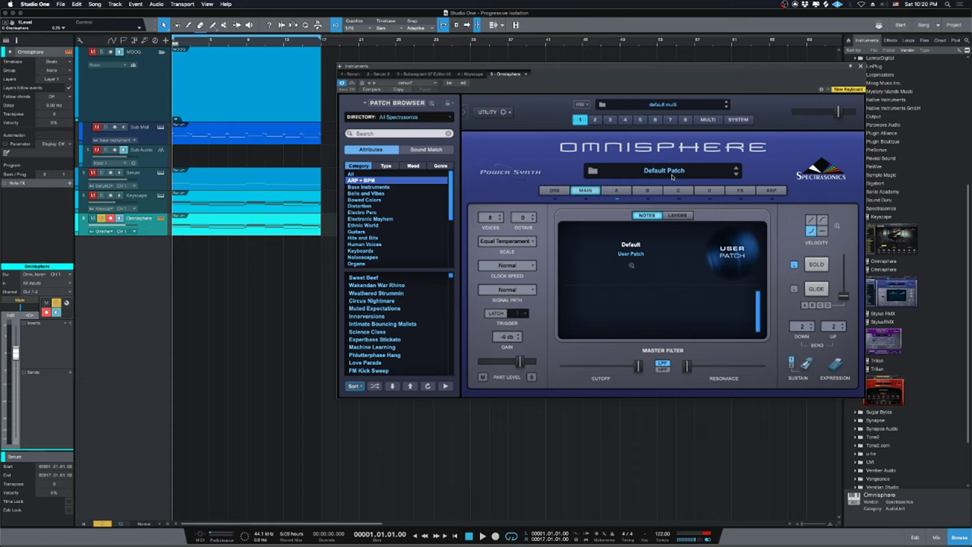
left_click(674, 174)
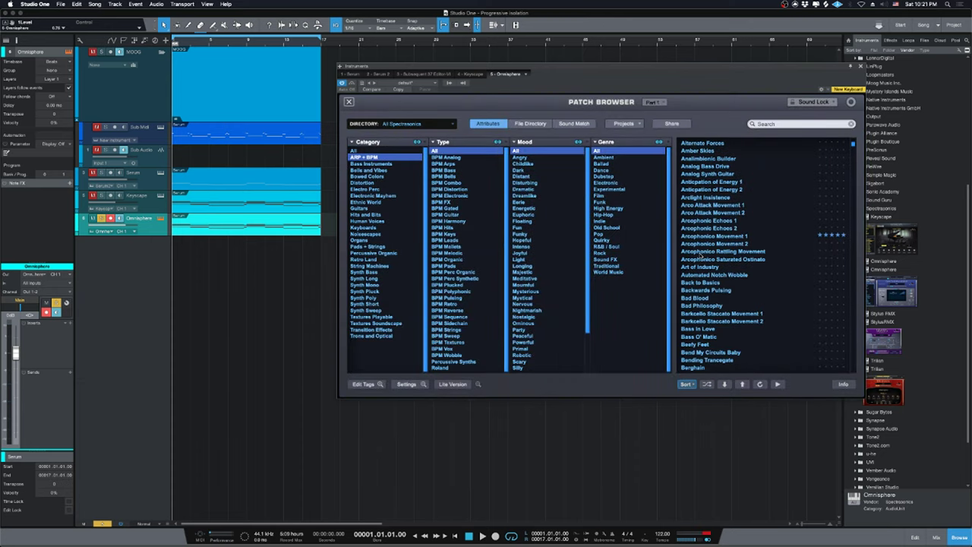
Browse the ARP + BPM patches, trying Dubspank and Experibass Combo Ostinato.
scroll(699, 258, "down", 6)
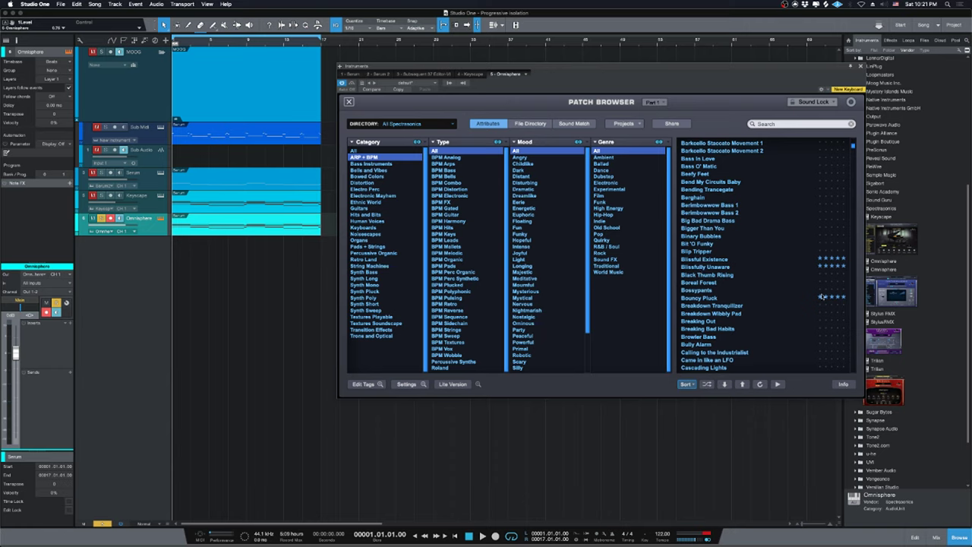
scroll(727, 279, "down", 5)
scroll(727, 275, "down", 15)
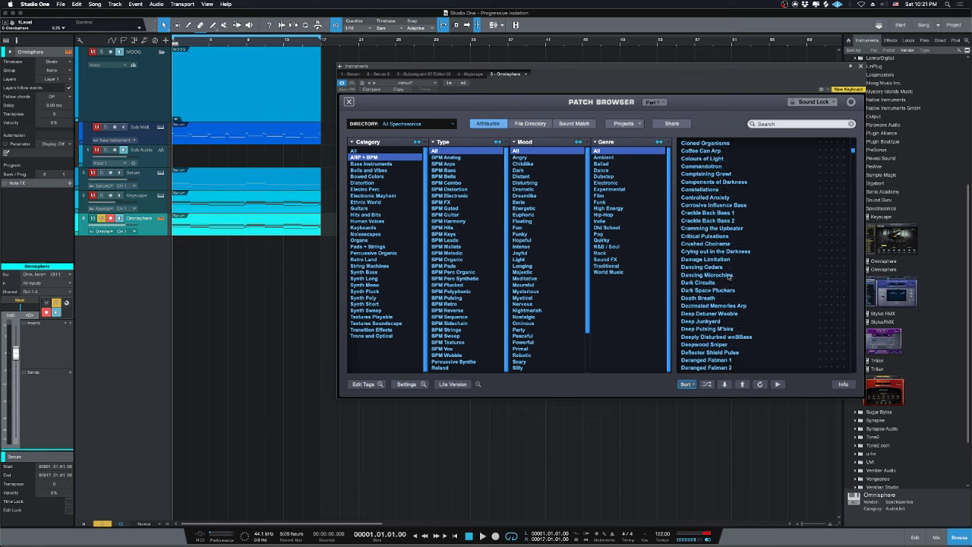
scroll(727, 280, "down", 3)
left_click(714, 329)
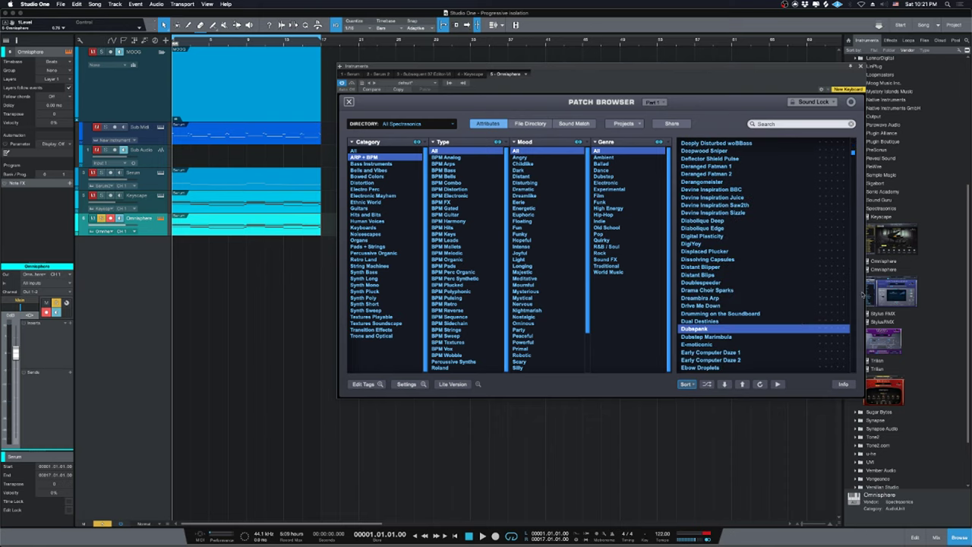
scroll(739, 283, "down", 4)
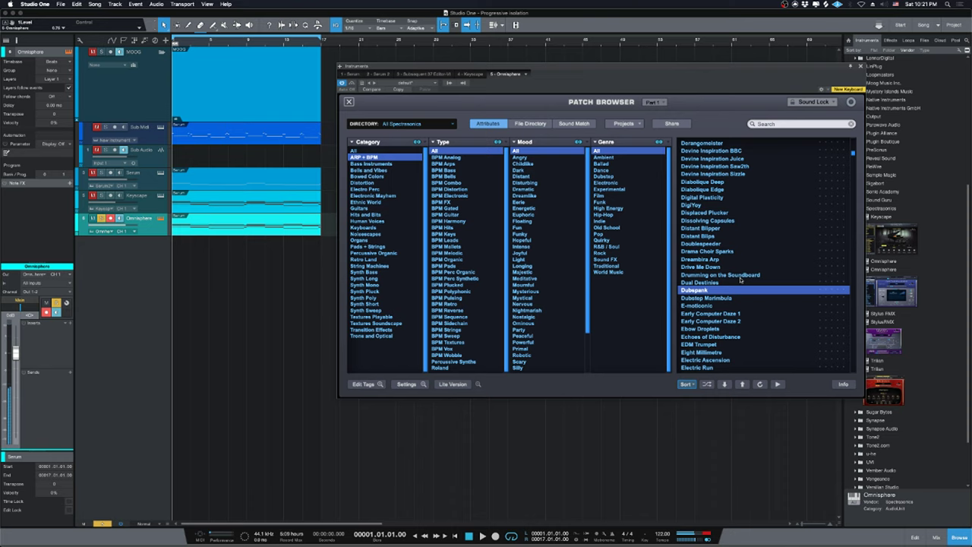
scroll(737, 289, "down", 5)
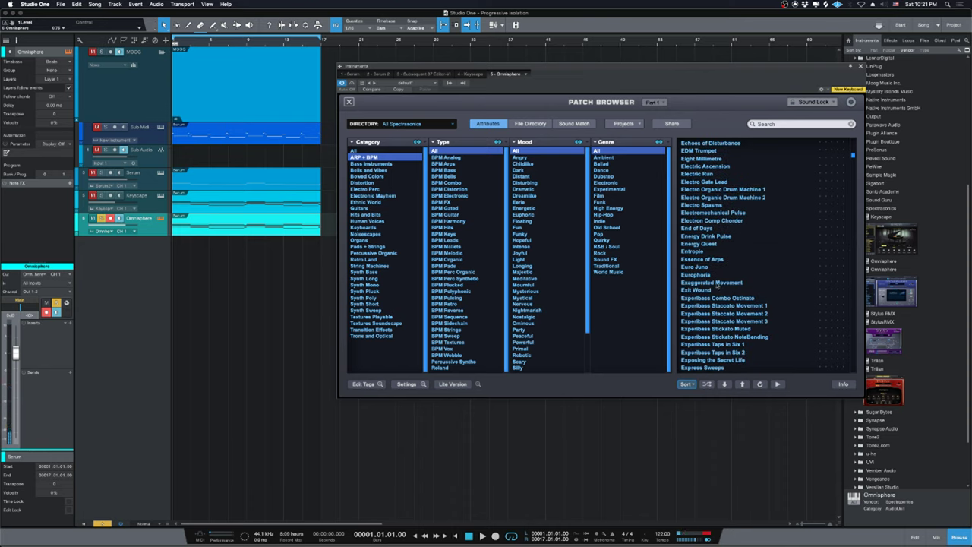
left_click(716, 300)
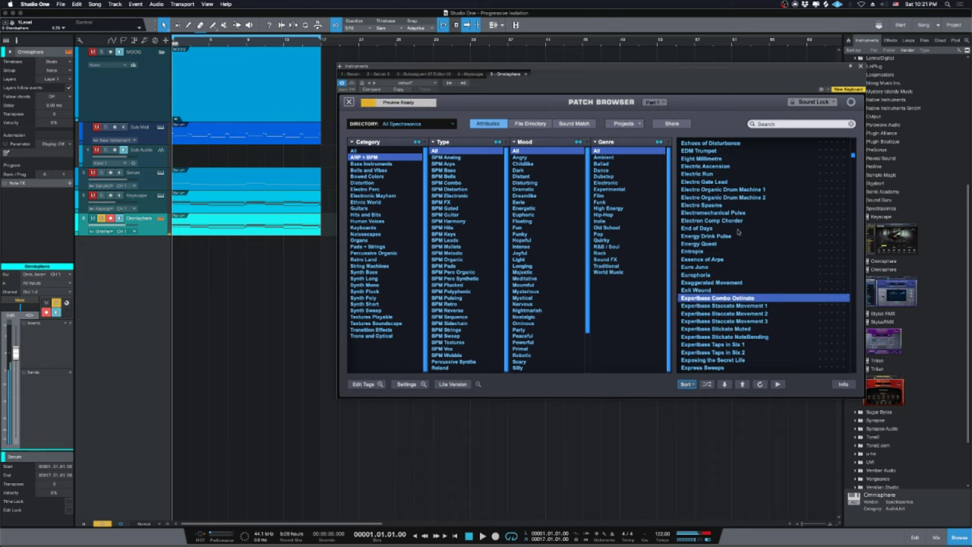
scroll(738, 223, "down", 7)
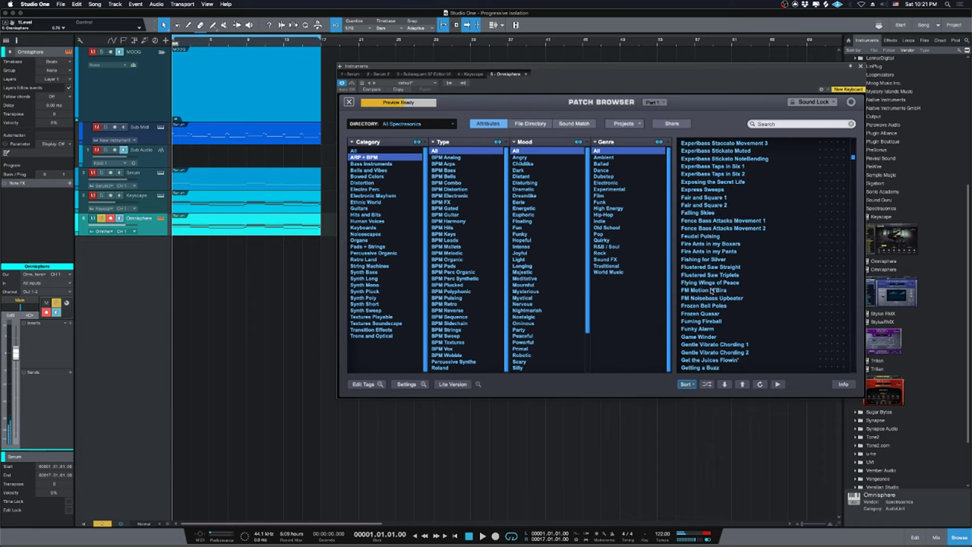
scroll(712, 290, "down", 3)
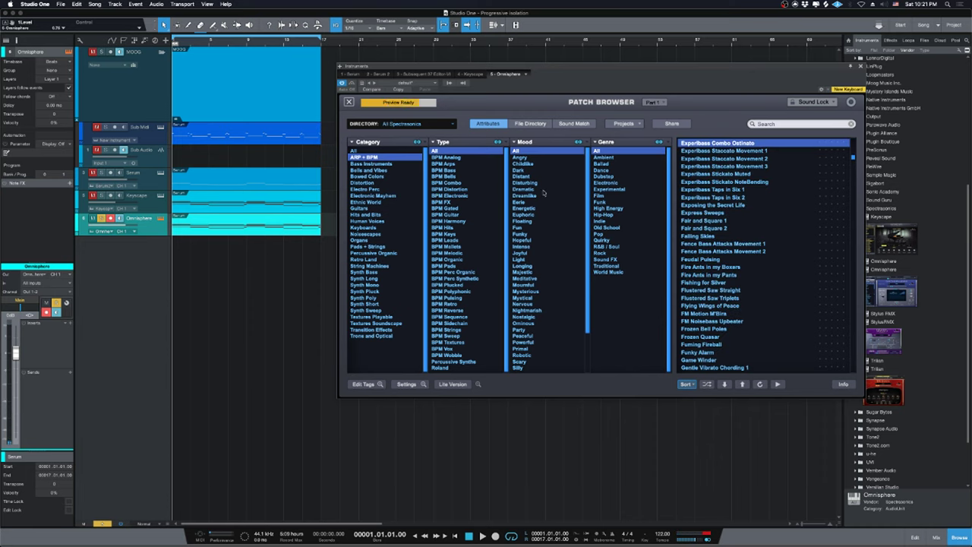
scroll(544, 190, "down", 2)
scroll(543, 265, "down", 1)
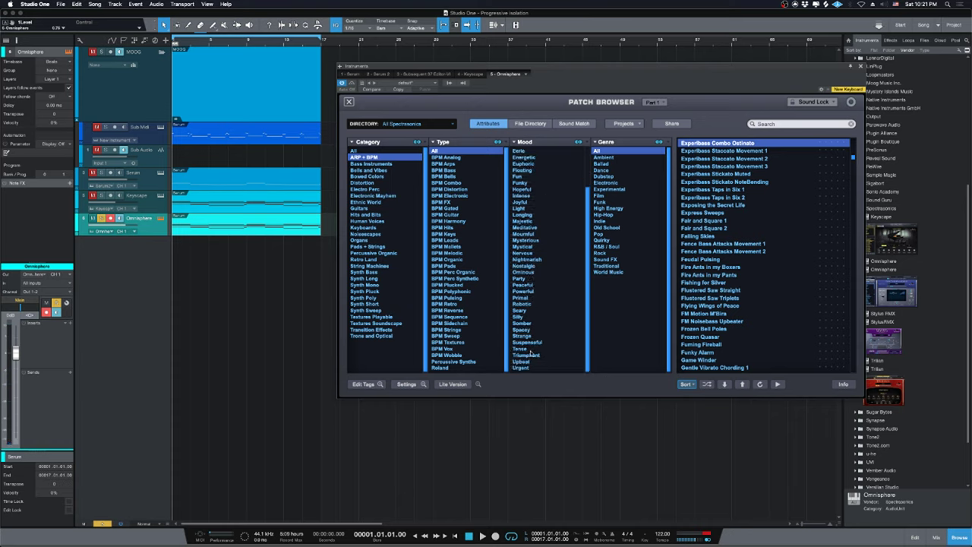
scroll(523, 163, "up", 1)
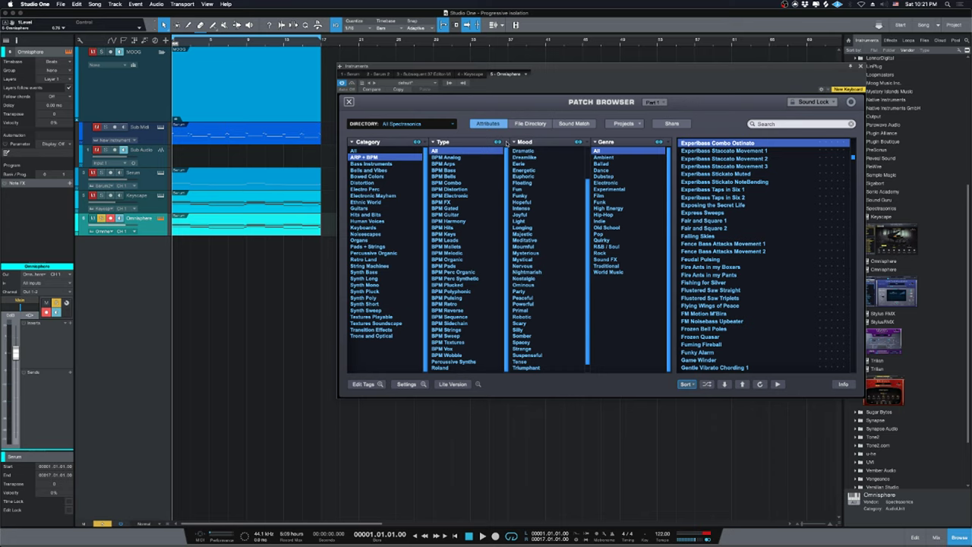
scroll(544, 225, "up", 2)
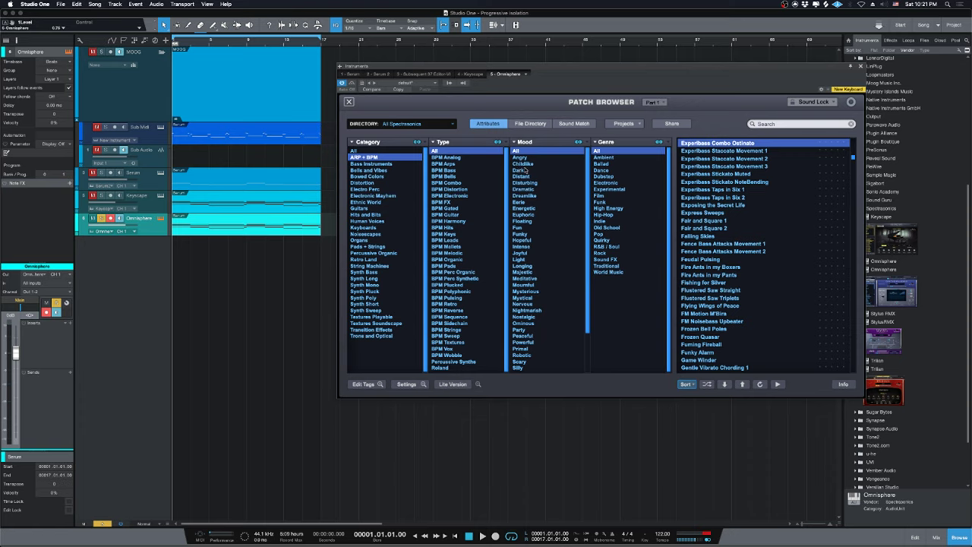
scroll(536, 199, "down", 4)
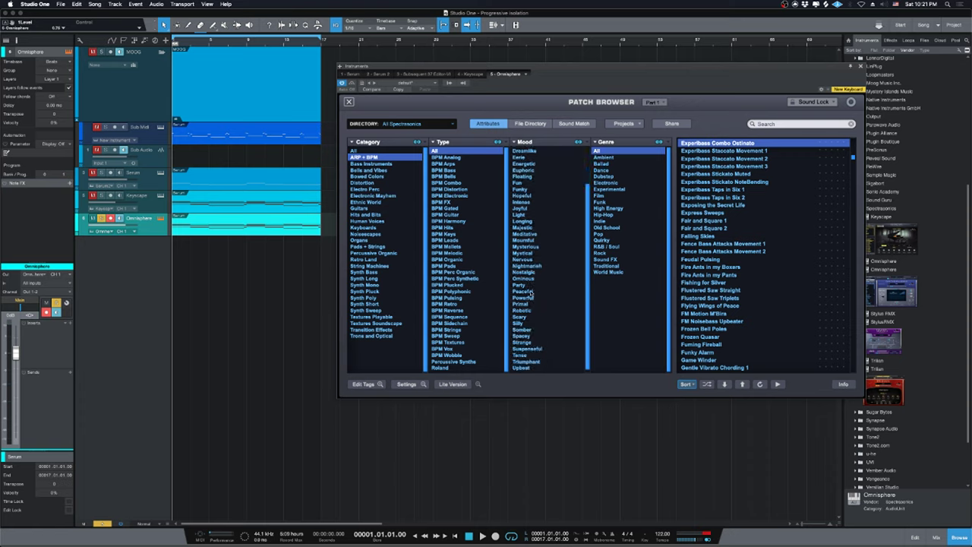
Filter to the Peaceful mood, load Drops of Copper Arp, and play the song.
left_click(531, 292)
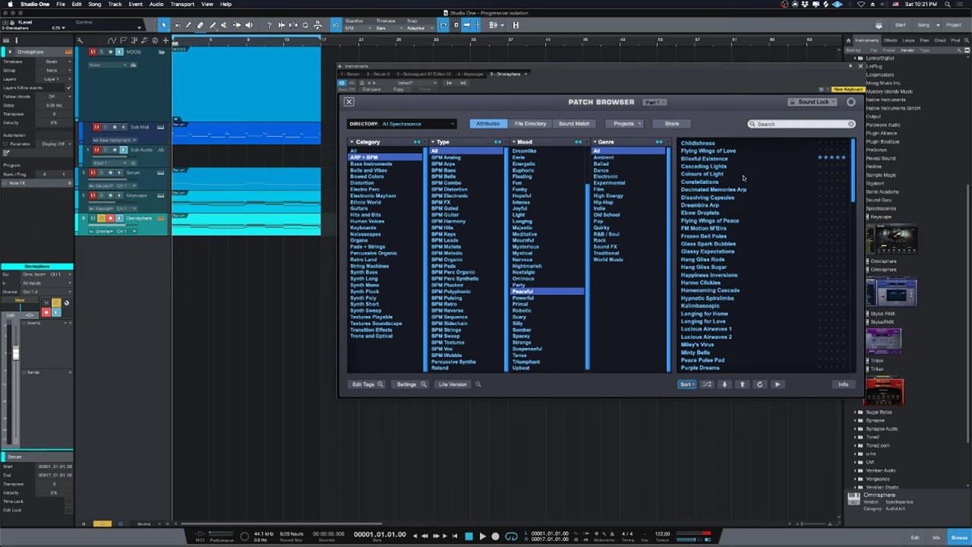
scroll(743, 178, "down", 10)
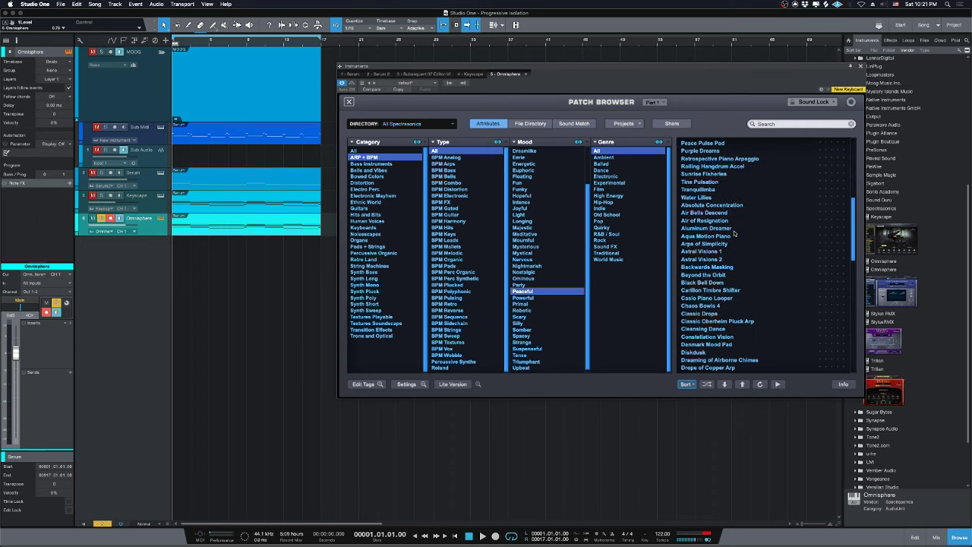
scroll(734, 234, "down", 2)
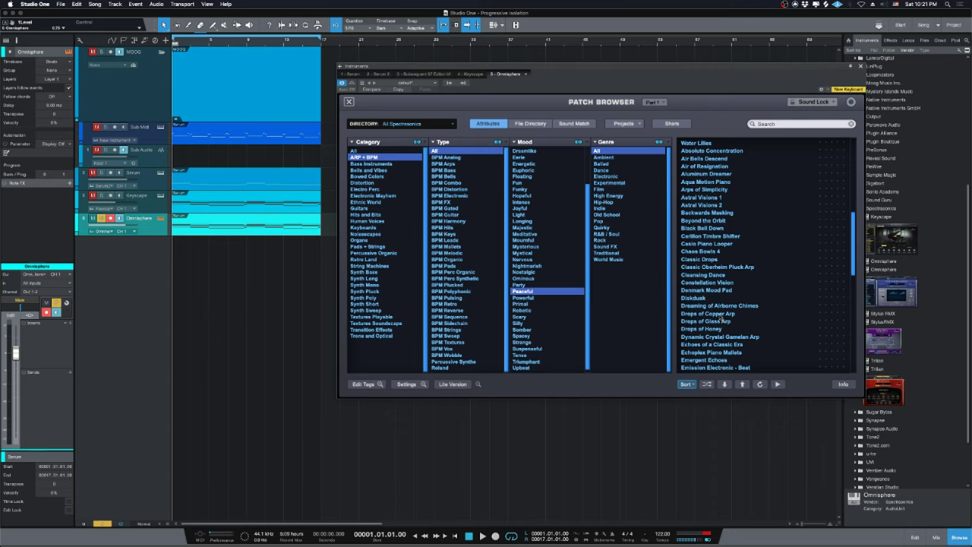
left_click(720, 315)
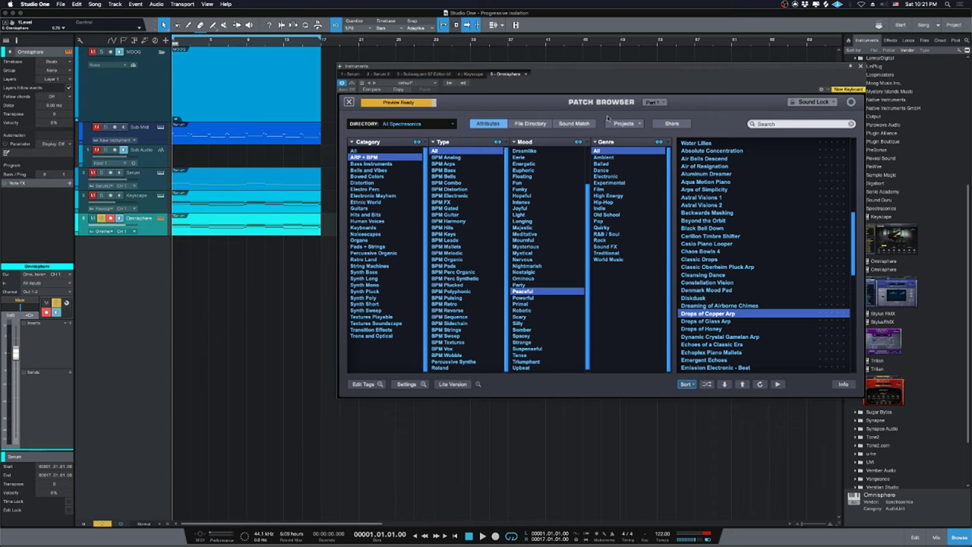
left_click_drag(696, 62, 682, 88)
key("space")
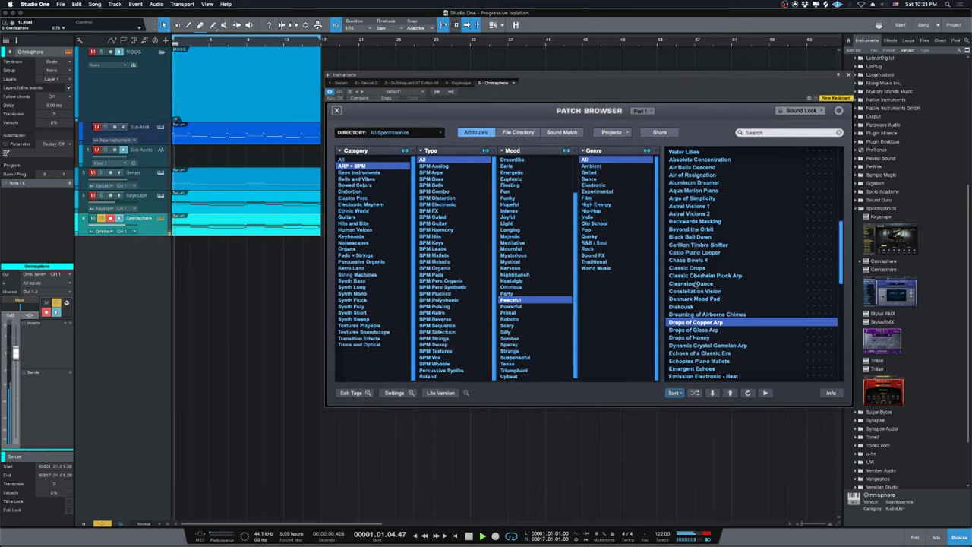
Lower the Omnisphere track to -4.8, stop playback, and close its plugin window.
left_click_drag(121, 228, 116, 225)
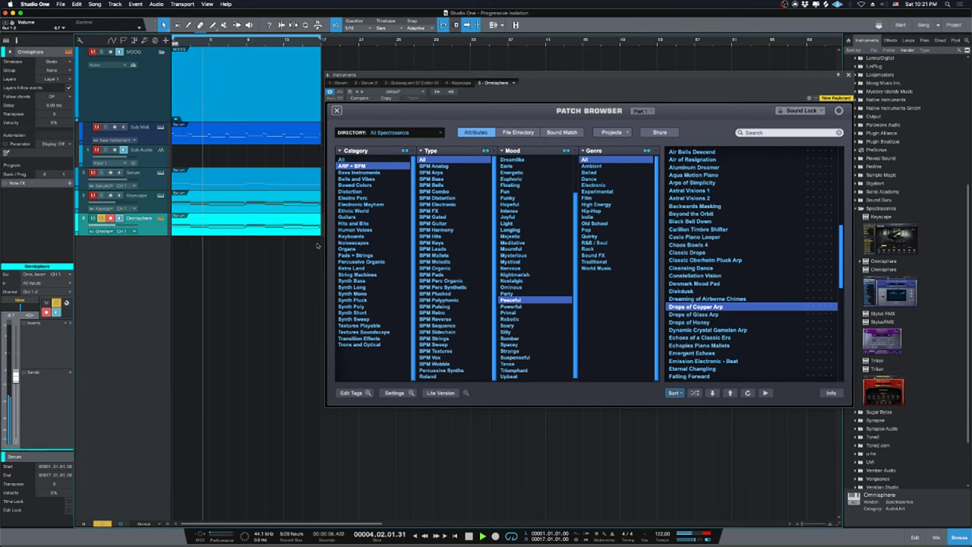
key("space")
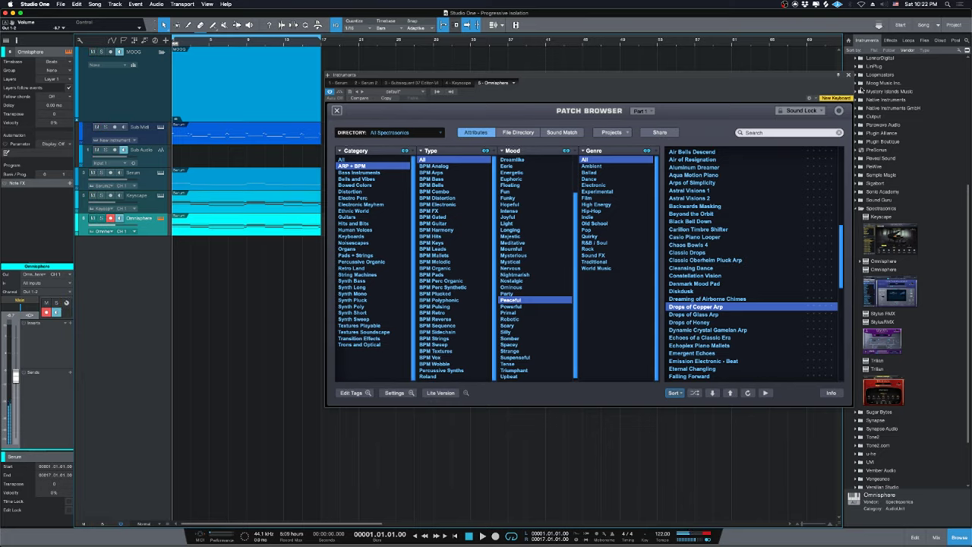
left_click(848, 74)
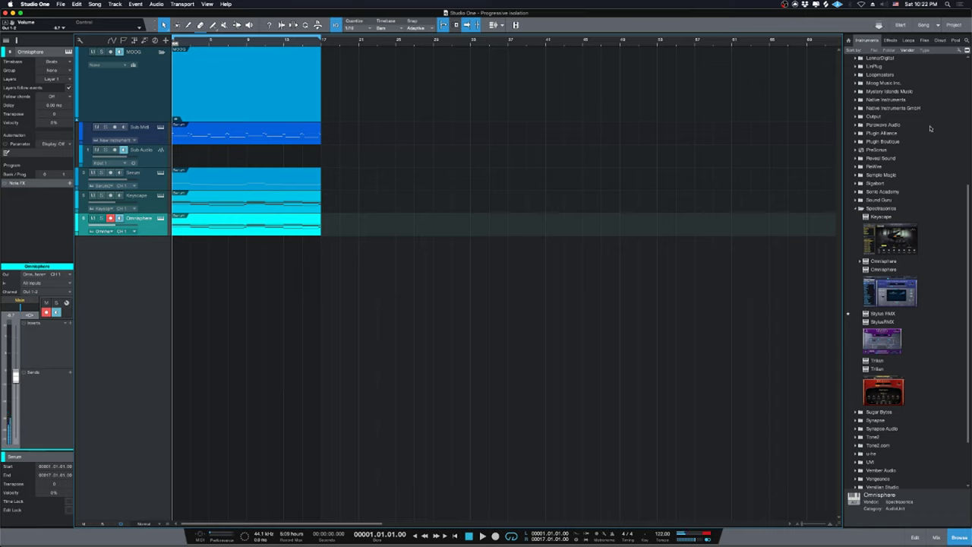
Expand the Native Instruments GmbH instruments, briefly solo Omnisphere, and drag out Kontakt.
scroll(906, 113, "up", 3)
double_click(876, 174)
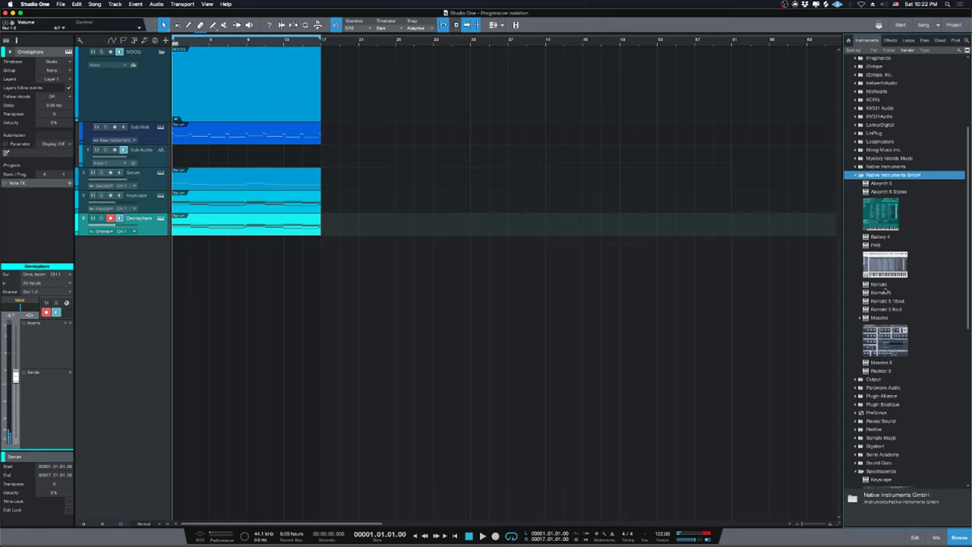
key("s")
left_click(233, 276)
key("s")
key("space")
key("space")
key("s")
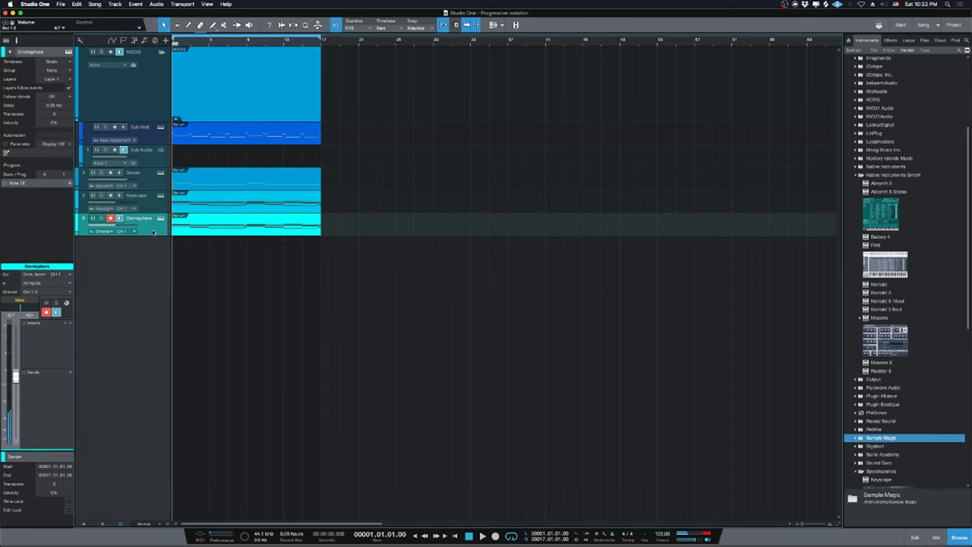
scroll(912, 315, "down", 2)
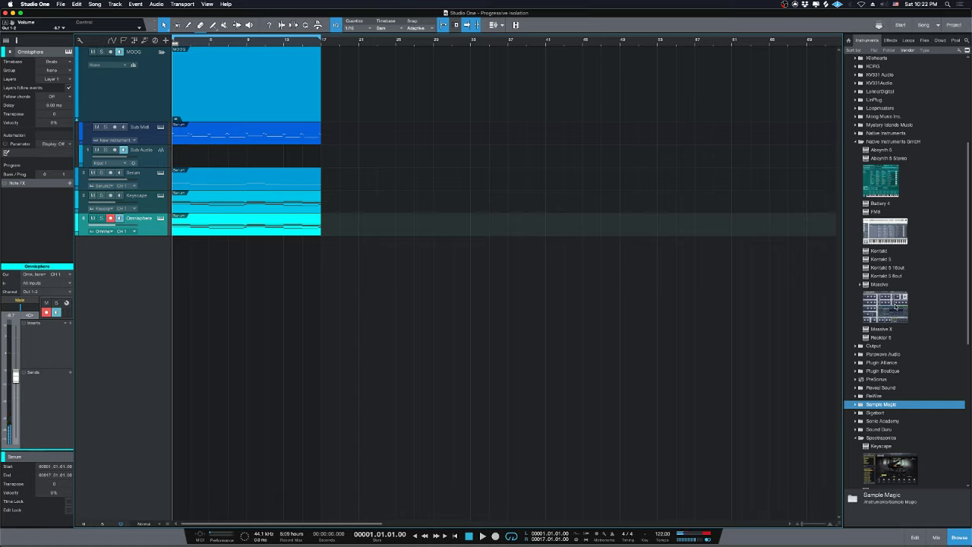
scroll(875, 342, "up", 4)
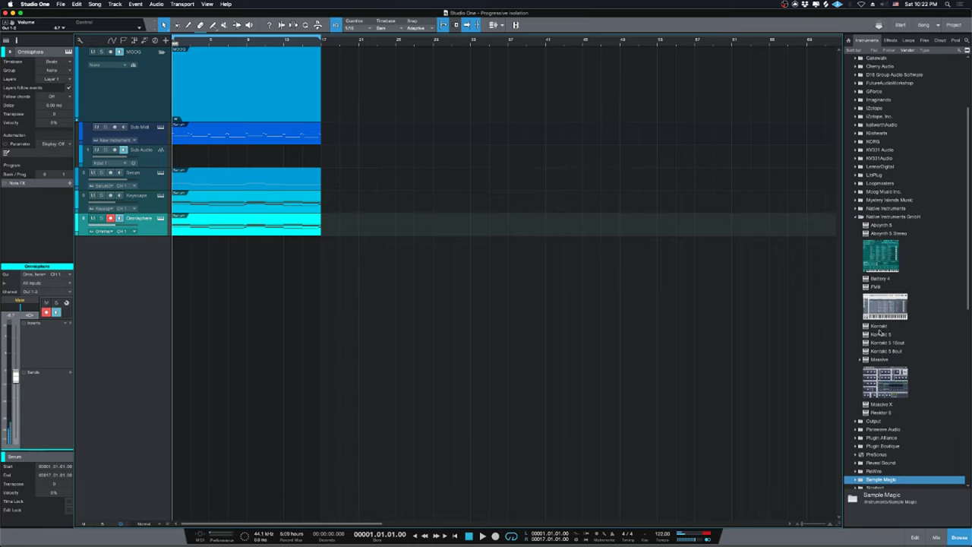
left_click_drag(879, 326, 428, 370)
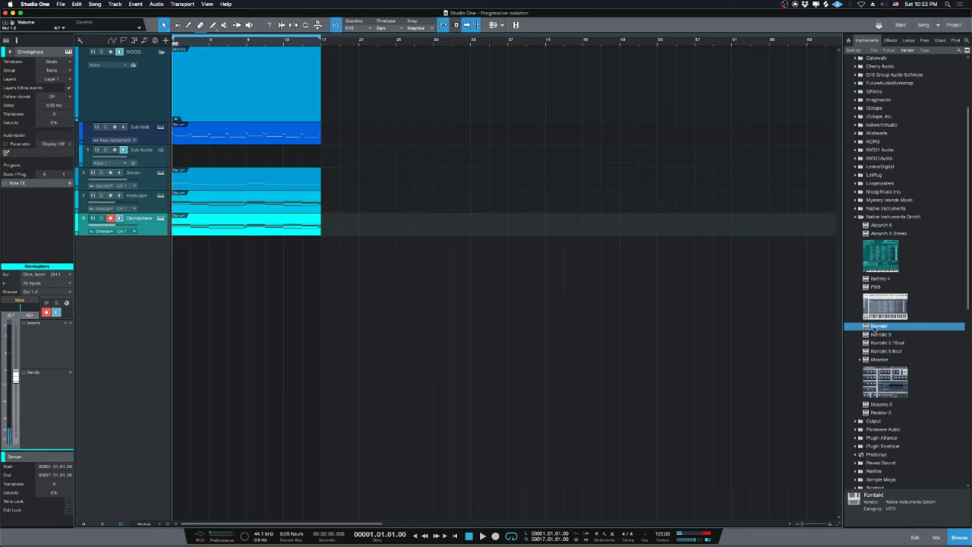
Drop Kontakt below Omnisphere as a new track and load Mallet Flux.nki.
left_click_drag(859, 328, 570, 276)
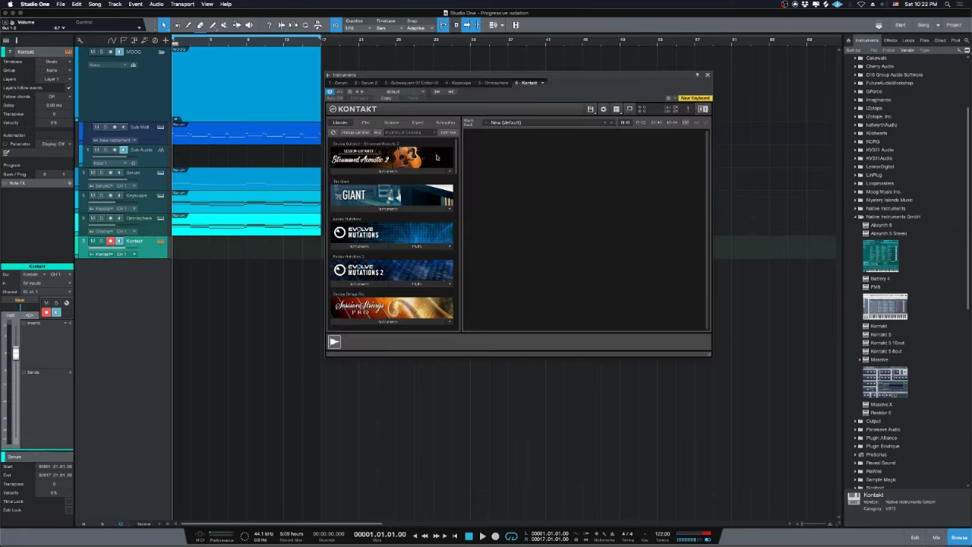
left_click_drag(459, 166, 445, 240)
left_click(357, 235)
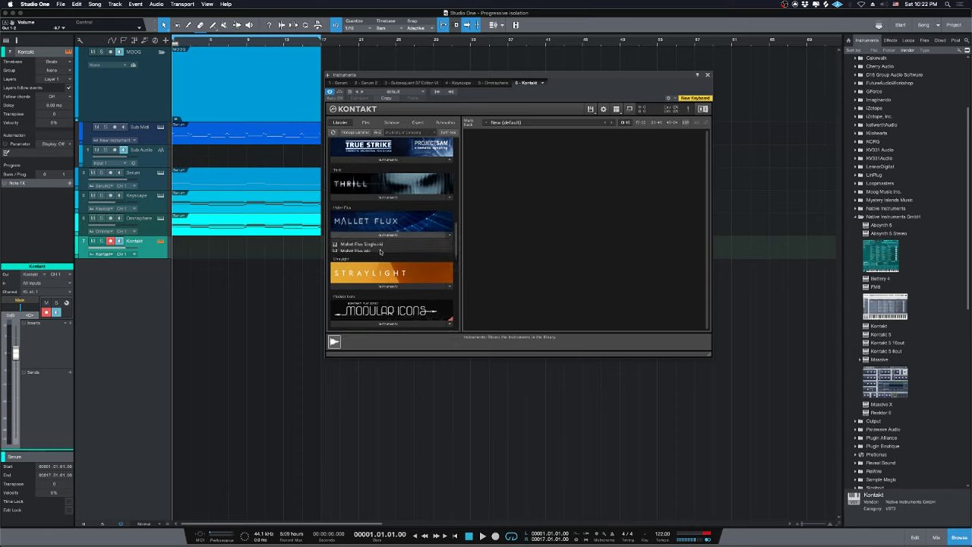
left_click(394, 251)
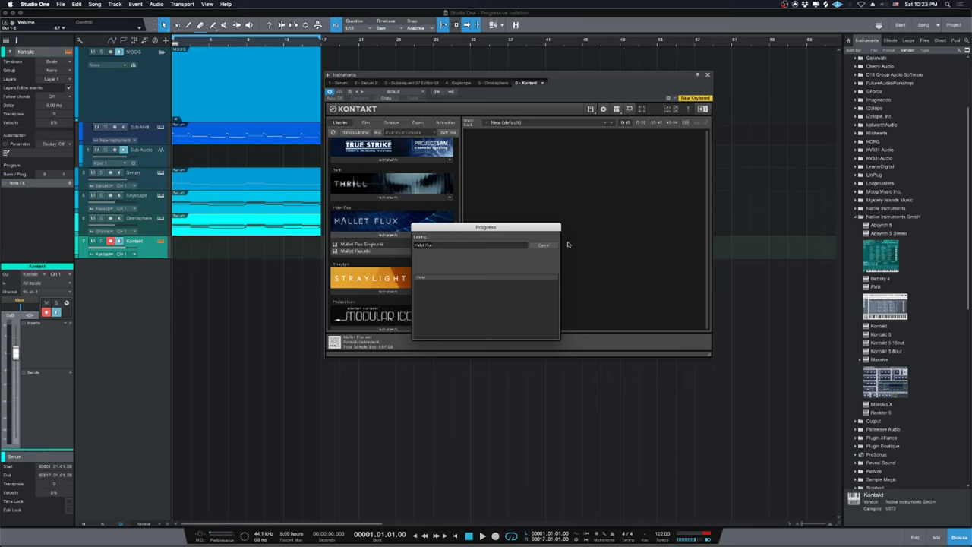
Wait for Mallet Flux to load, glancing at the YouTube dashboard before returning to Kontakt.
mouse_move(407, 532)
left_click_drag(490, 228, 580, 221)
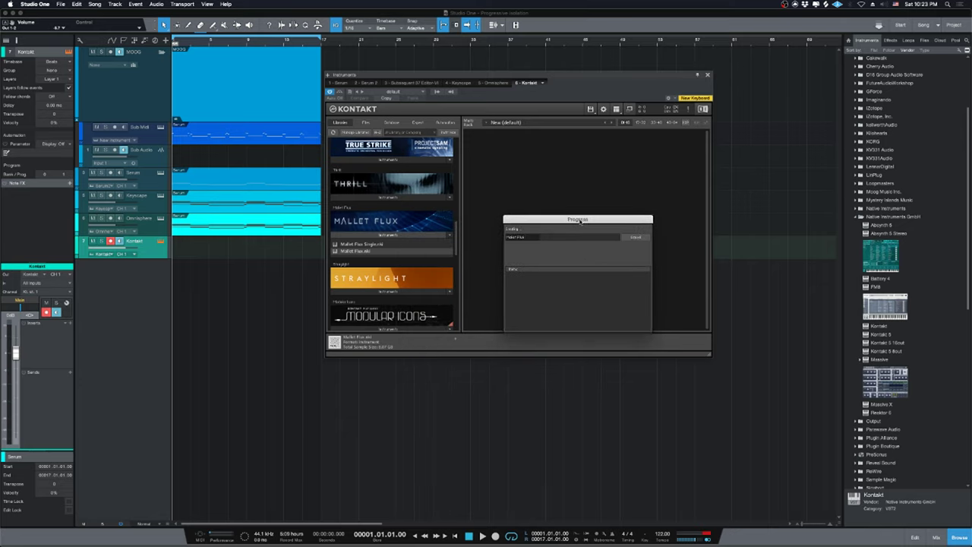
left_click_drag(581, 220, 584, 218)
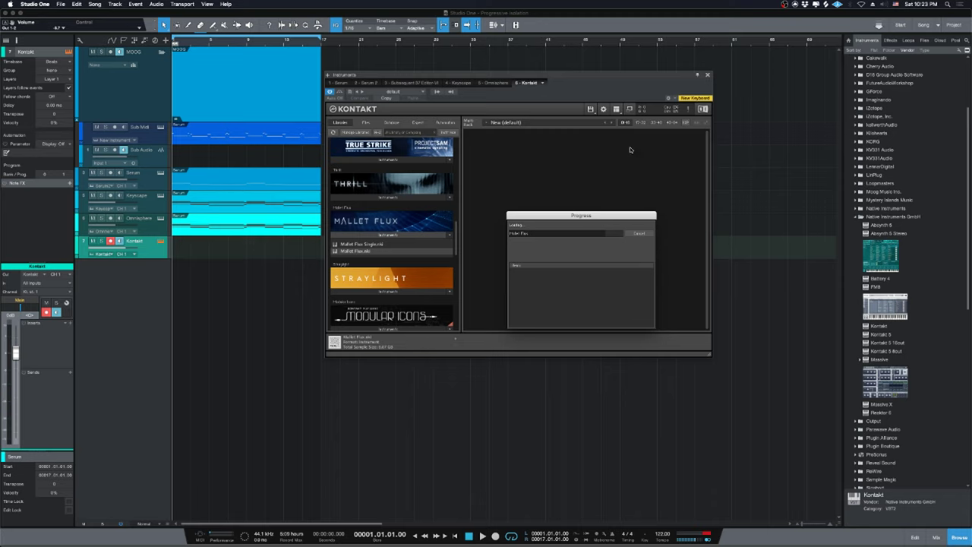
left_click_drag(589, 216, 595, 205)
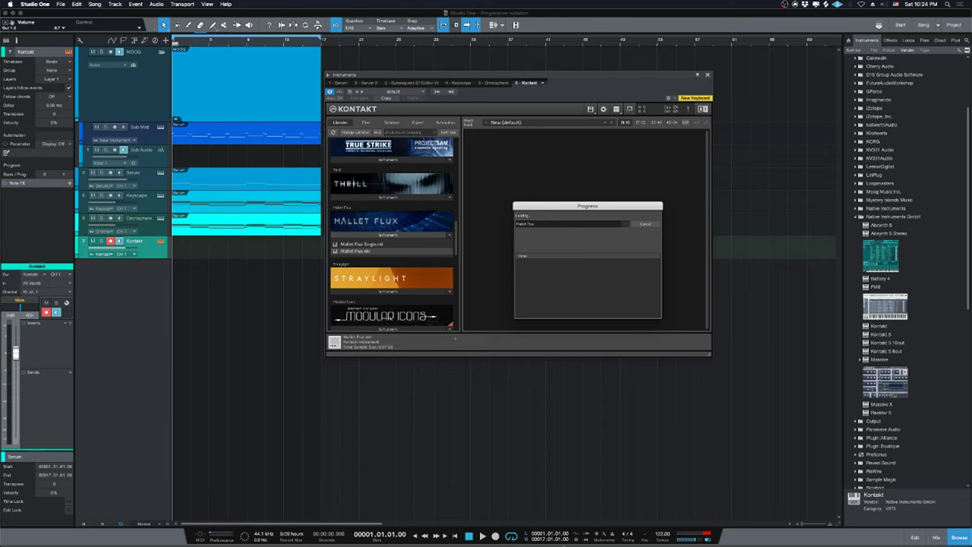
left_click(377, 536)
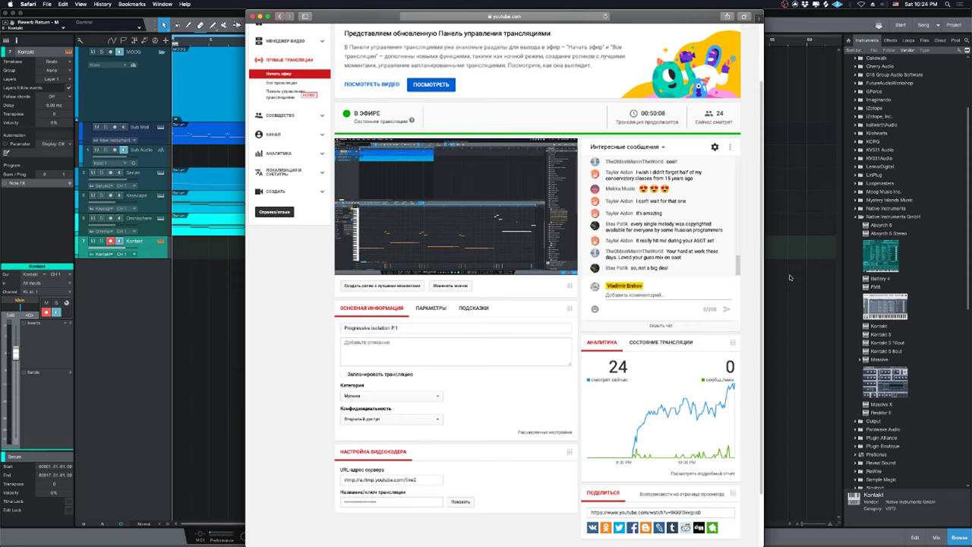
left_click(789, 274)
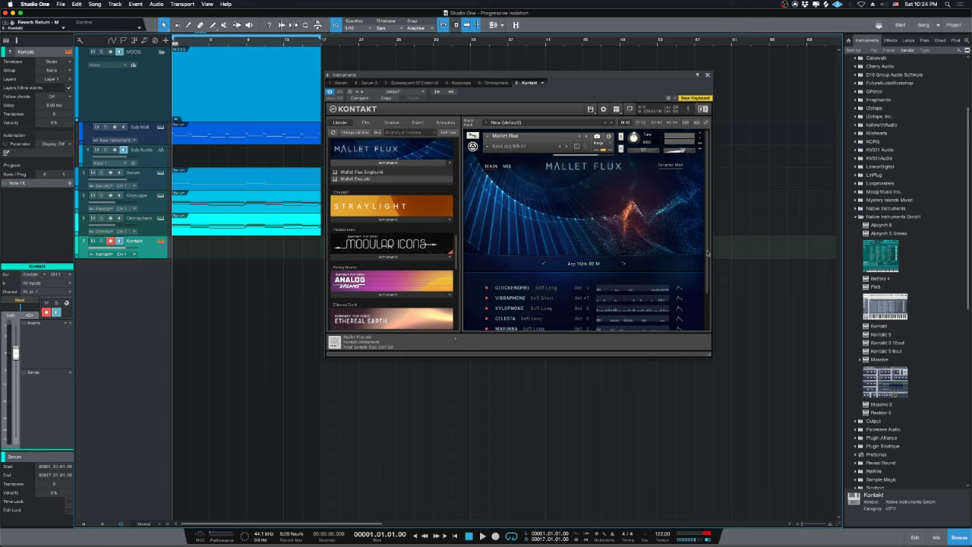
Copy the Omnisphere part onto the Kontakt track.
scroll(706, 289, "down", 2)
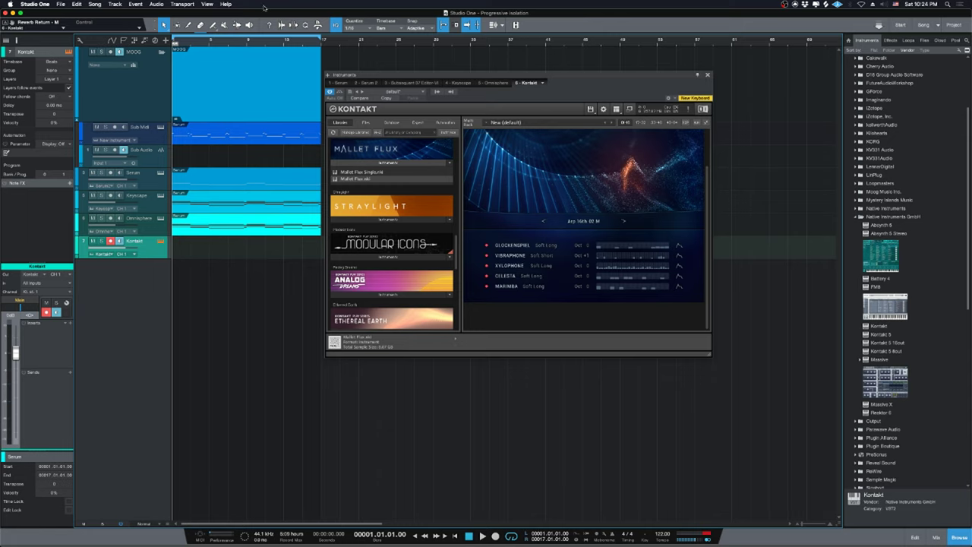
left_click_drag(559, 90, 675, 245)
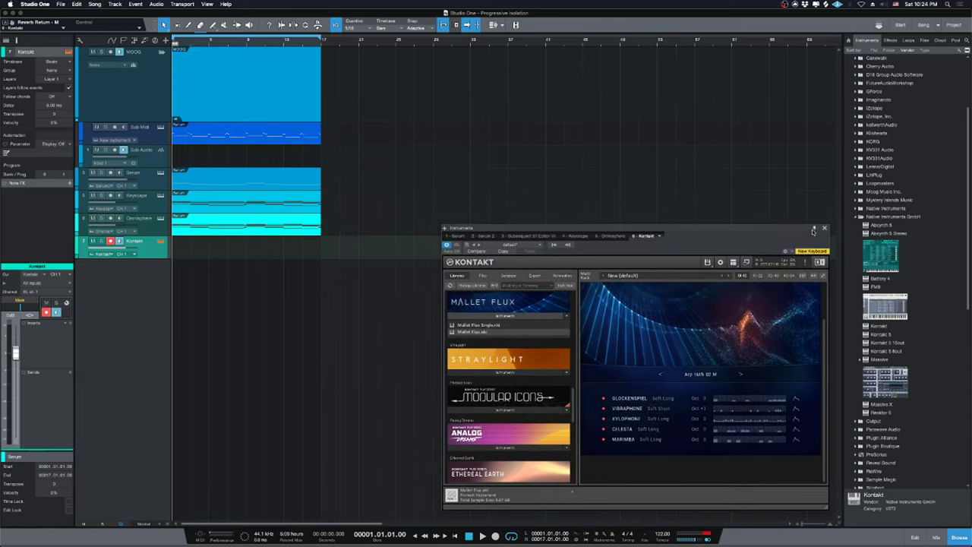
left_click_drag(781, 232, 764, 172)
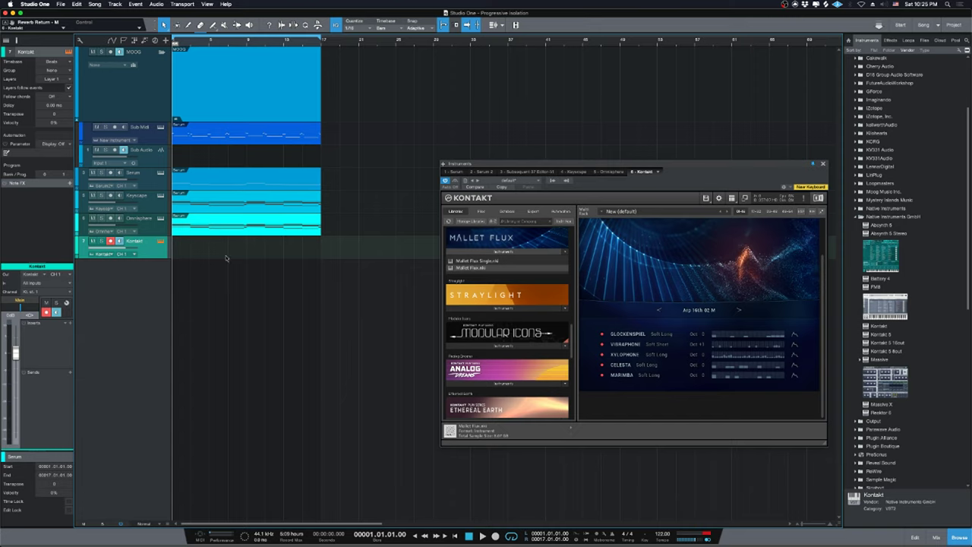
left_click(242, 226)
left_click_drag(242, 226, 238, 246)
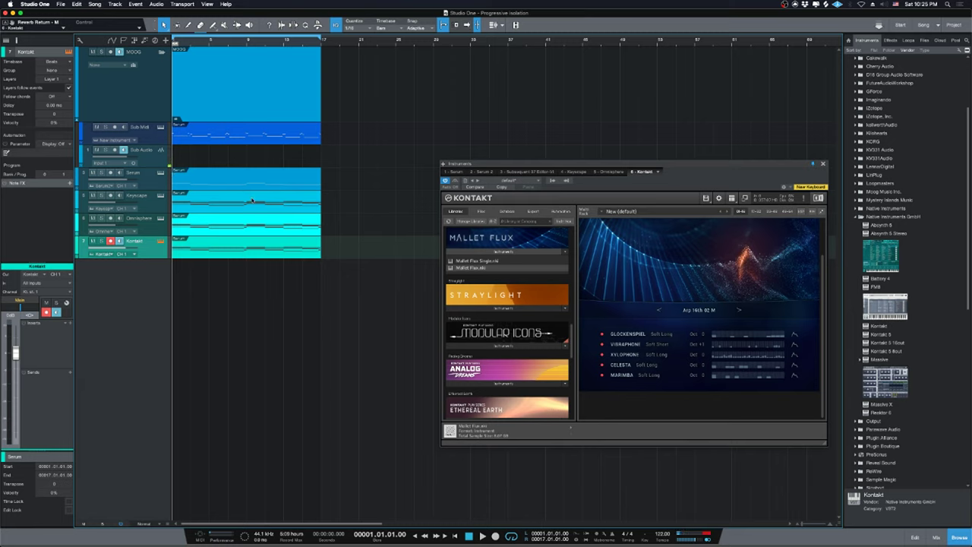
Check the Sub Midi track's external instrument, then select the MOOG folder and show the Console.
left_click(156, 127)
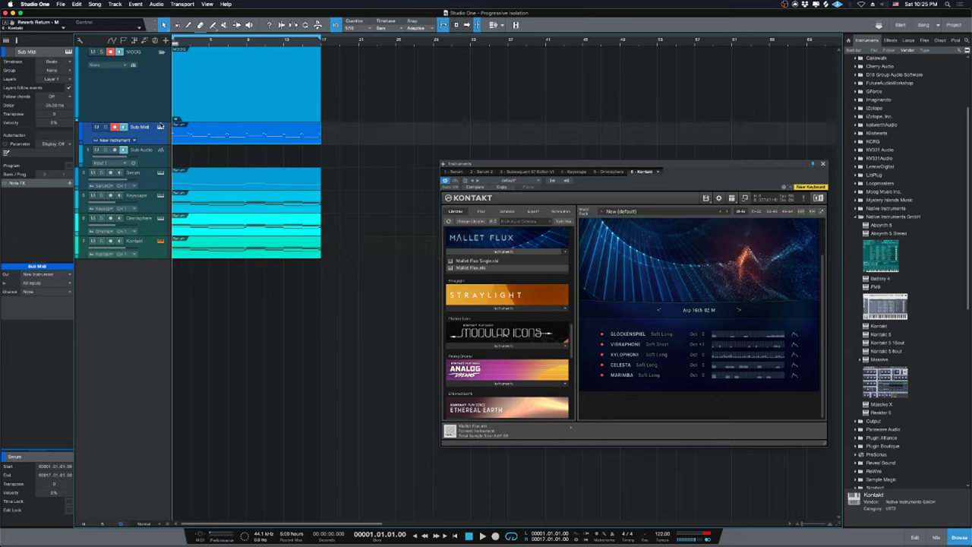
left_click(161, 127)
left_click(161, 127)
left_click(155, 100)
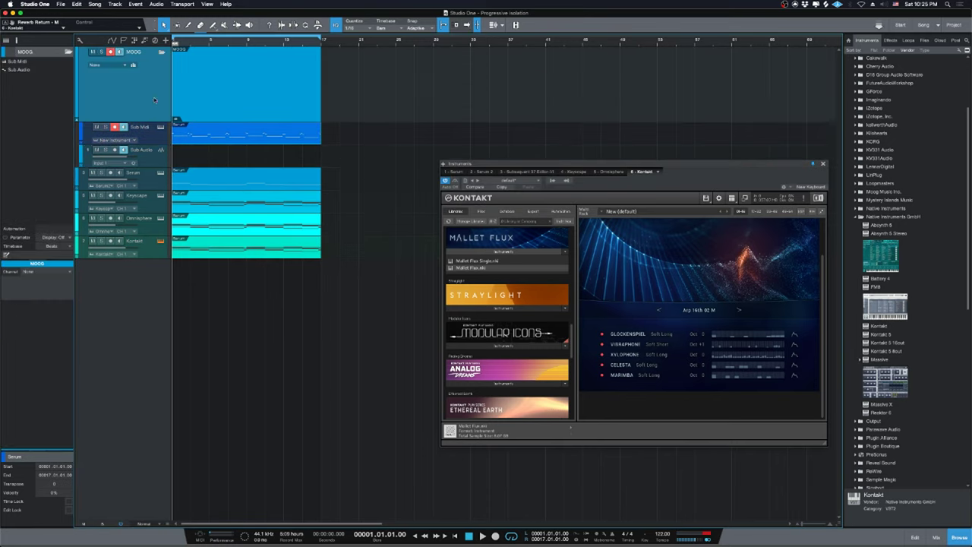
key("F3")
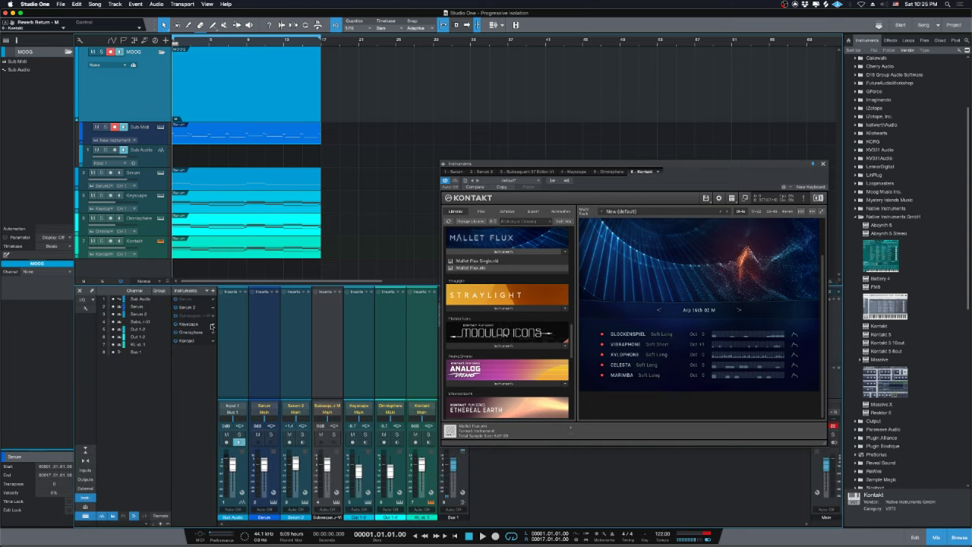
Save the Subsequent 37 sound as a new 'Isolation Lead' patch and return to Kontakt.
left_click(190, 315)
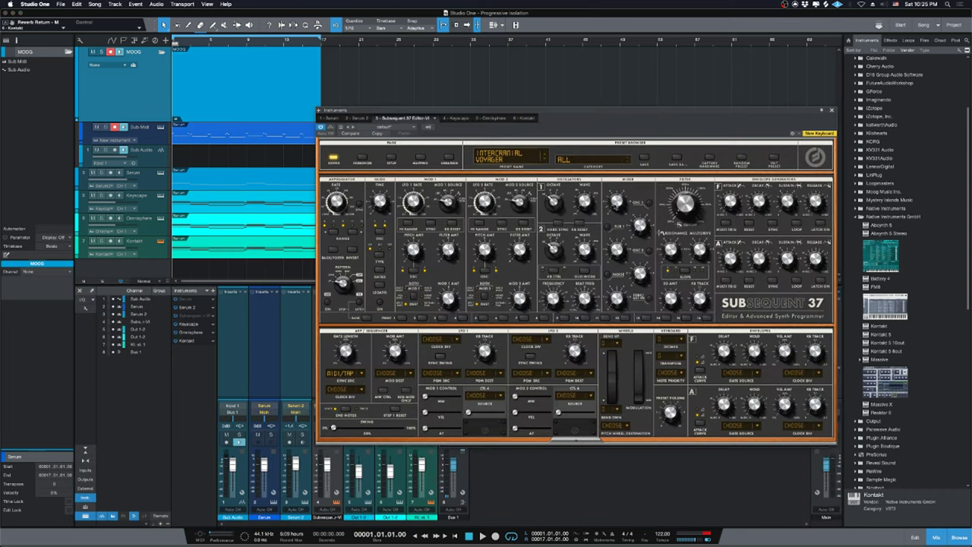
left_click(678, 158)
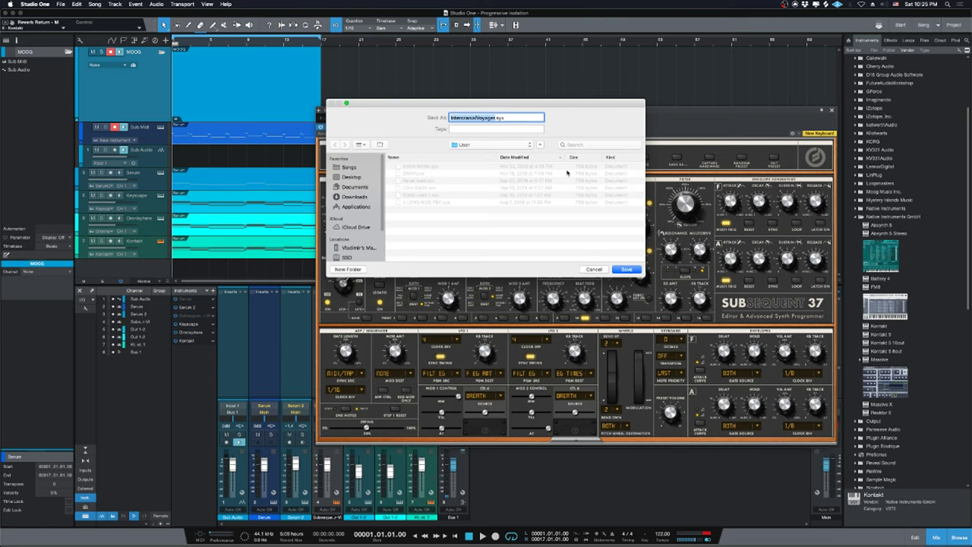
type("Isolation Lead")
key("Return")
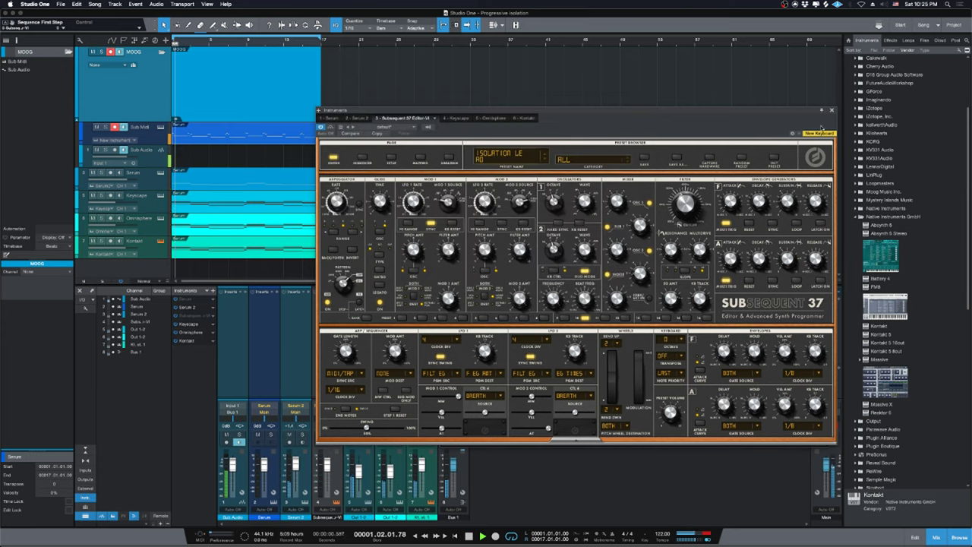
left_click(522, 118)
Select the Kontakt track and play back the current Arp 16th 02 M pattern.
left_click(155, 253)
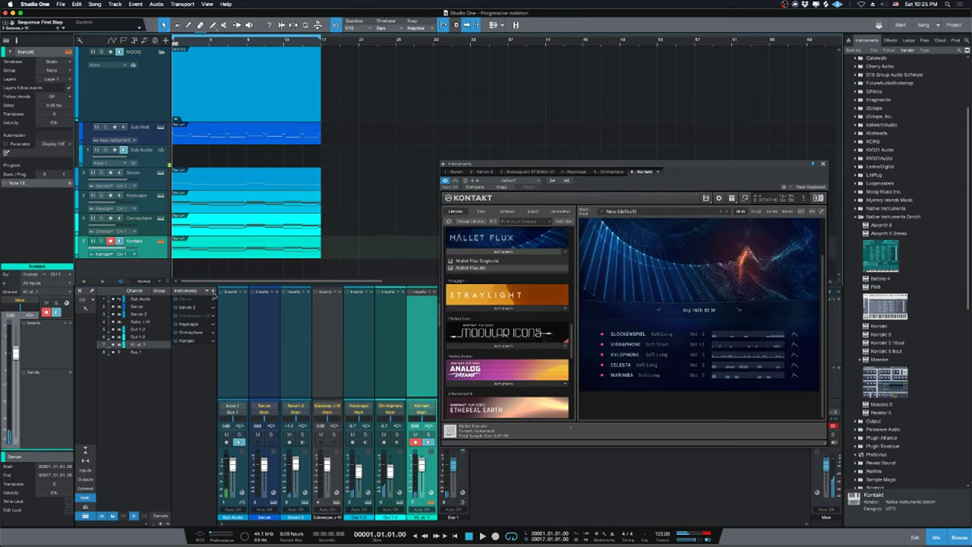
left_click_drag(708, 188, 530, 158)
key("space")
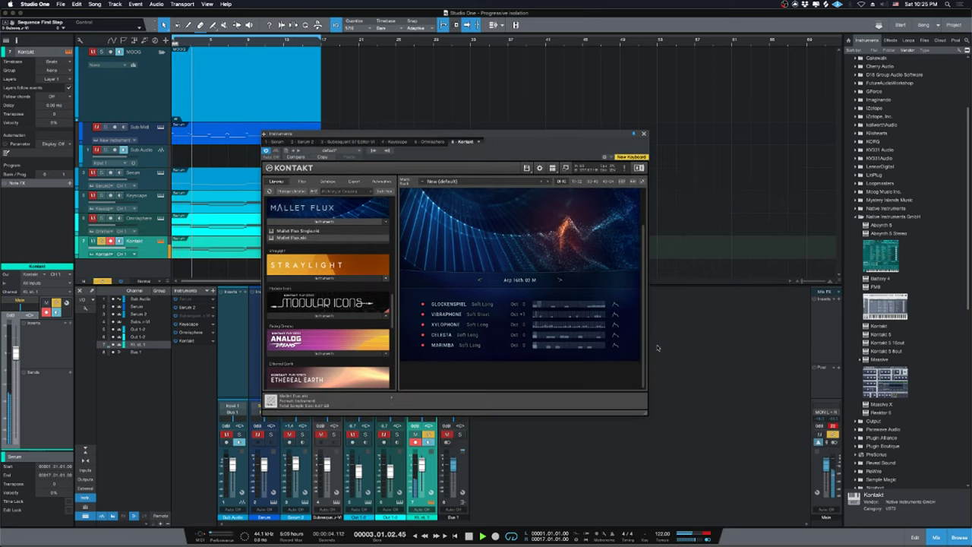
scroll(635, 272, "up", 2)
scroll(634, 273, "down", 2)
key("space")
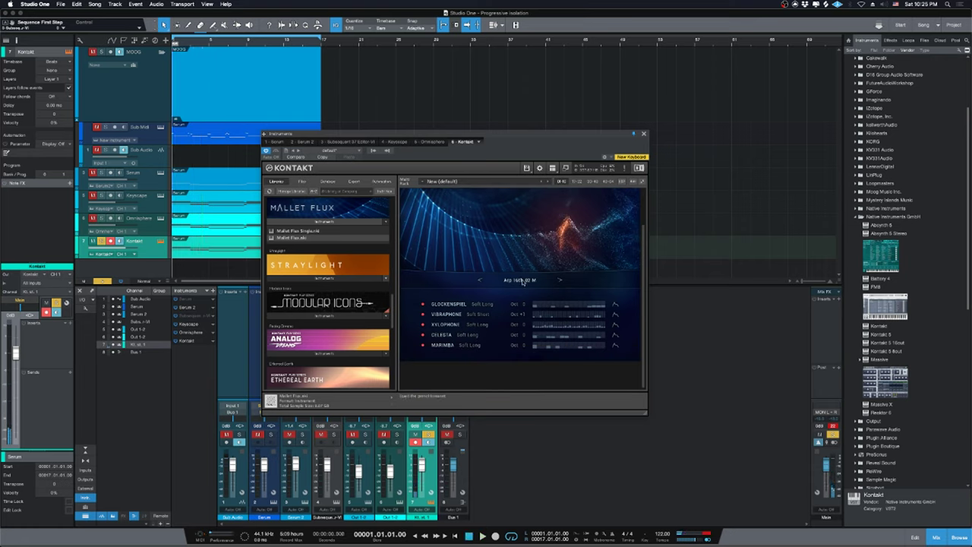
Open the Mallet Flux pattern list and browse the available arp scenes.
left_click(521, 280)
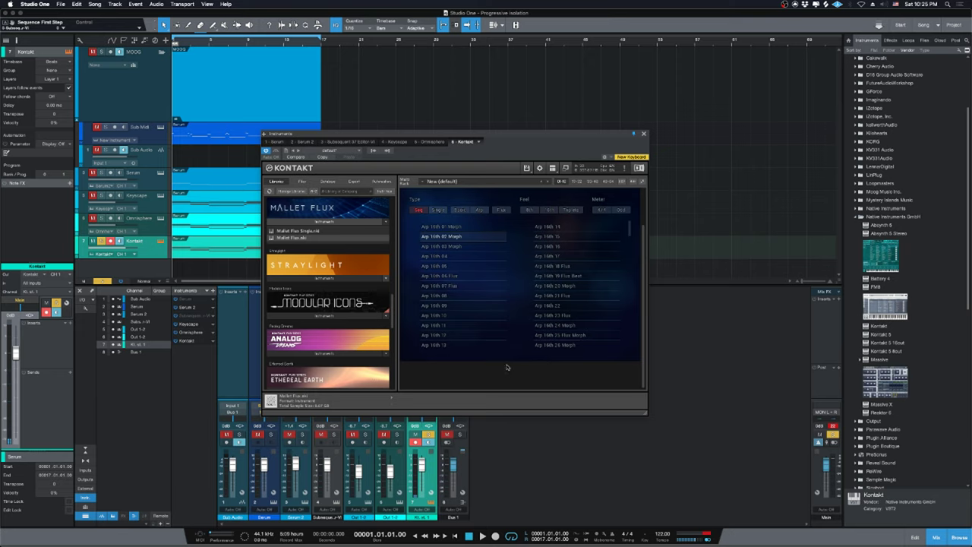
scroll(560, 266, "up", 1)
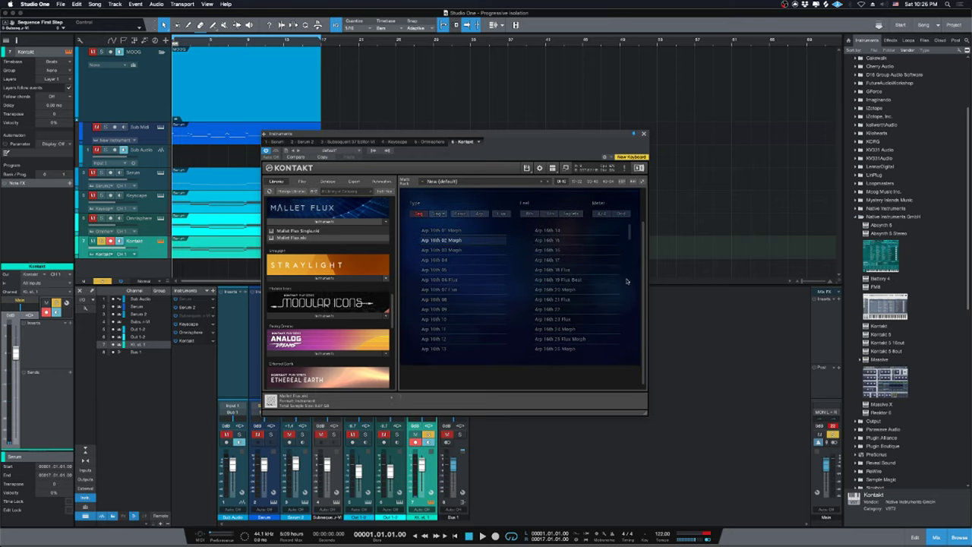
left_click_drag(631, 237, 629, 292)
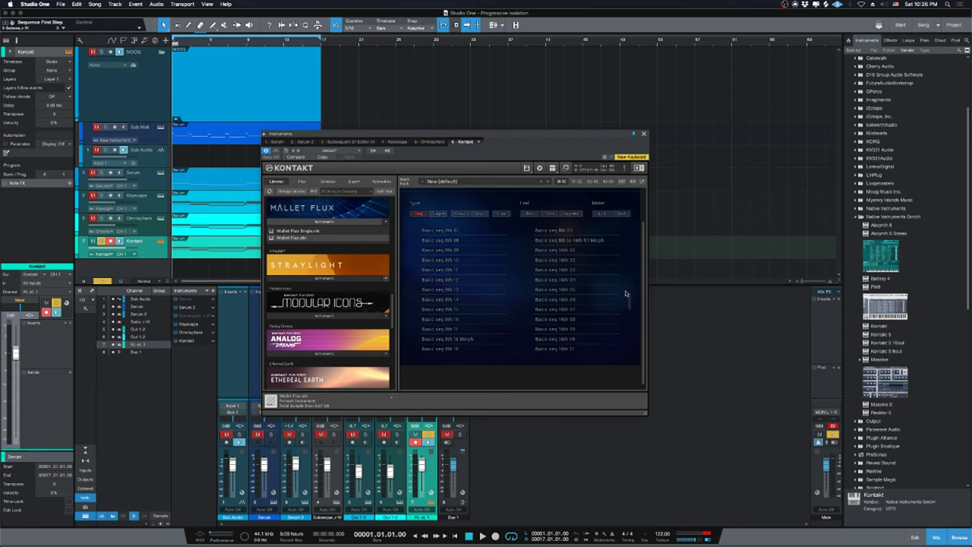
scroll(630, 312, "up", 2)
scroll(644, 333, "down", 2)
left_click_drag(510, 145, 623, 162)
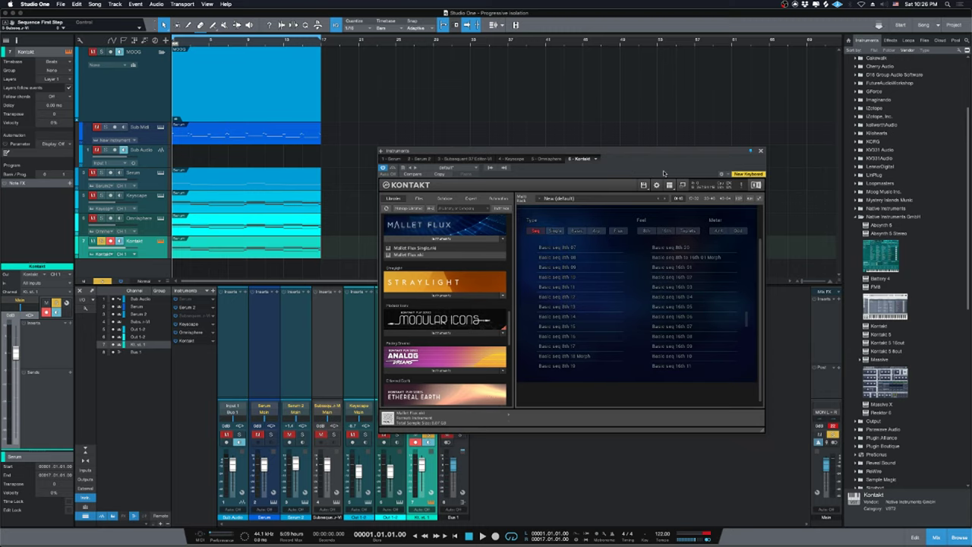
left_click_drag(665, 176, 626, 183)
Audition and choose the Basic 8th 09 pattern, then close the pattern list and Kontakt window.
key("space")
left_click(582, 315)
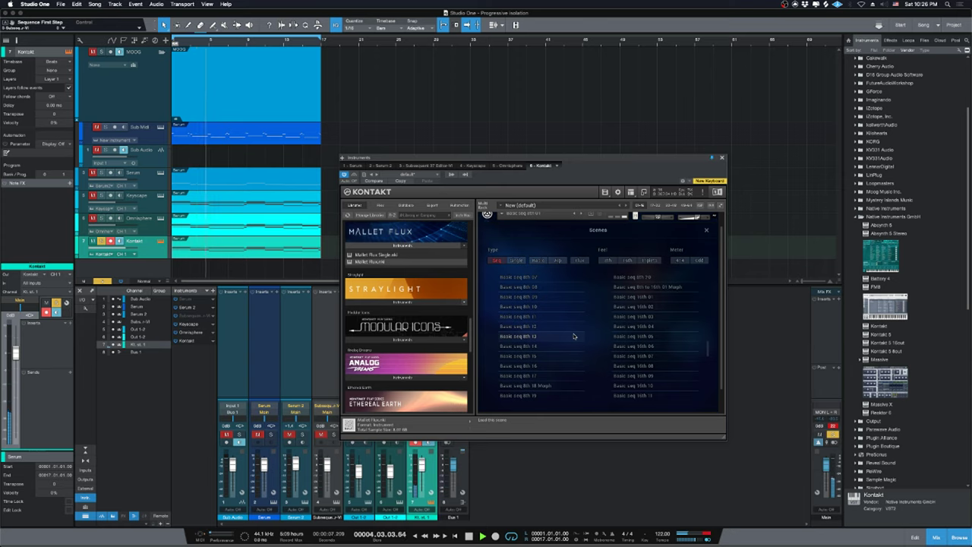
key("space")
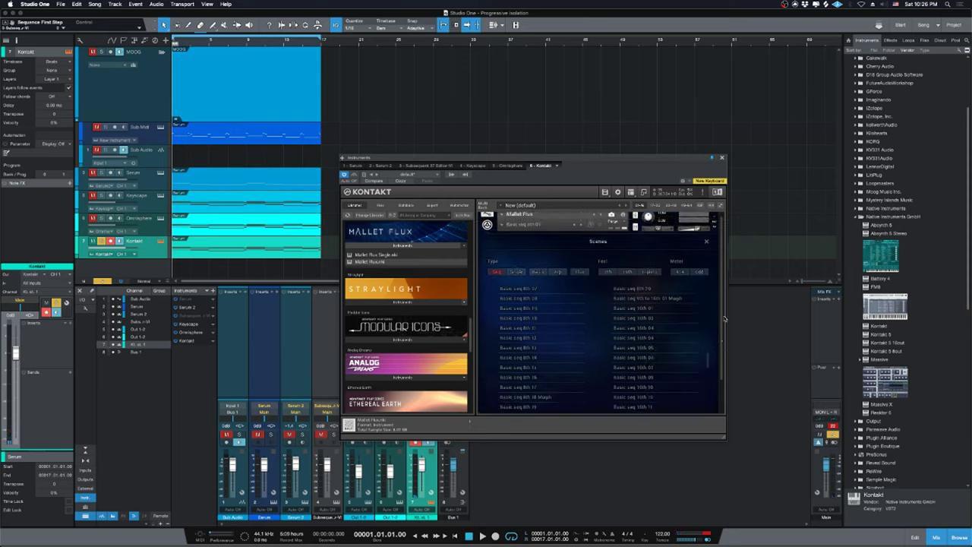
left_click(706, 242)
scroll(663, 338, "down", 2)
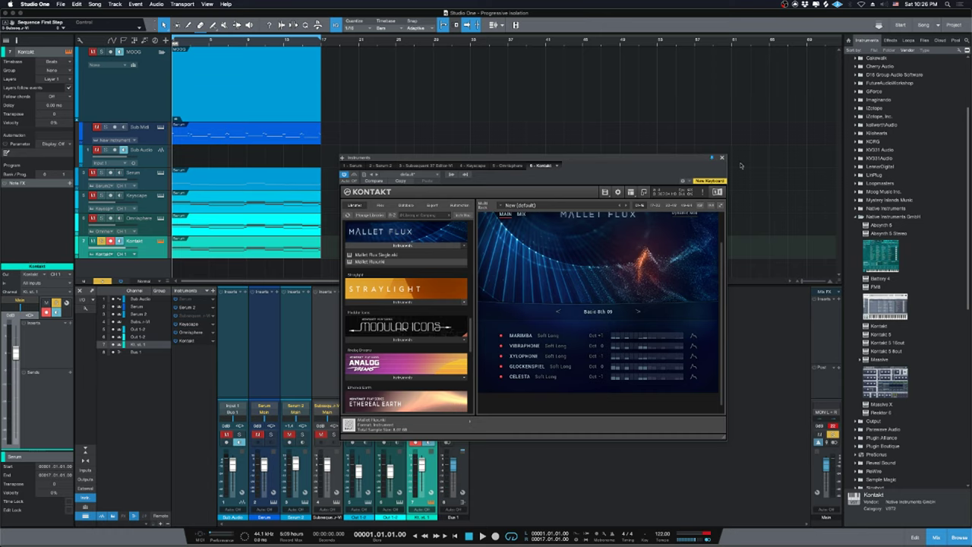
scroll(668, 237, "up", 1)
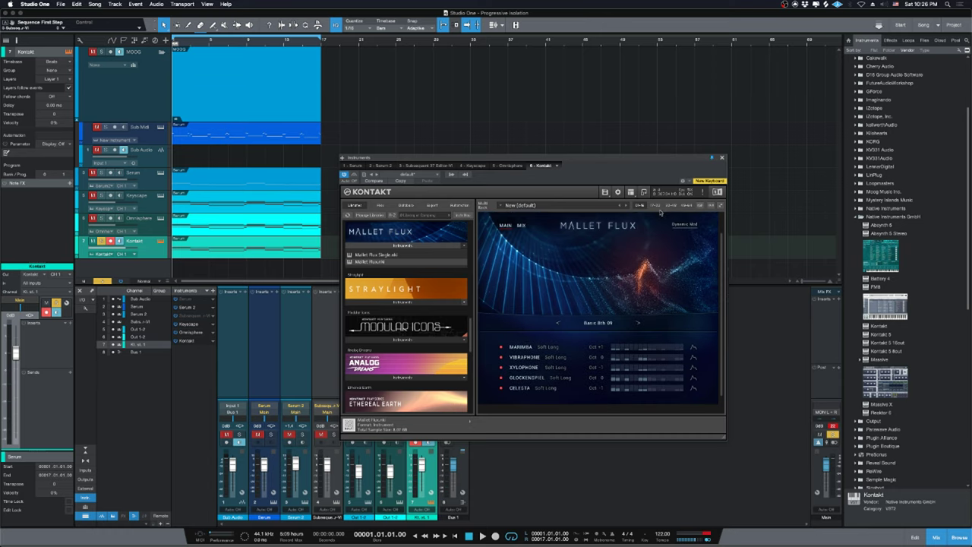
left_click(722, 158)
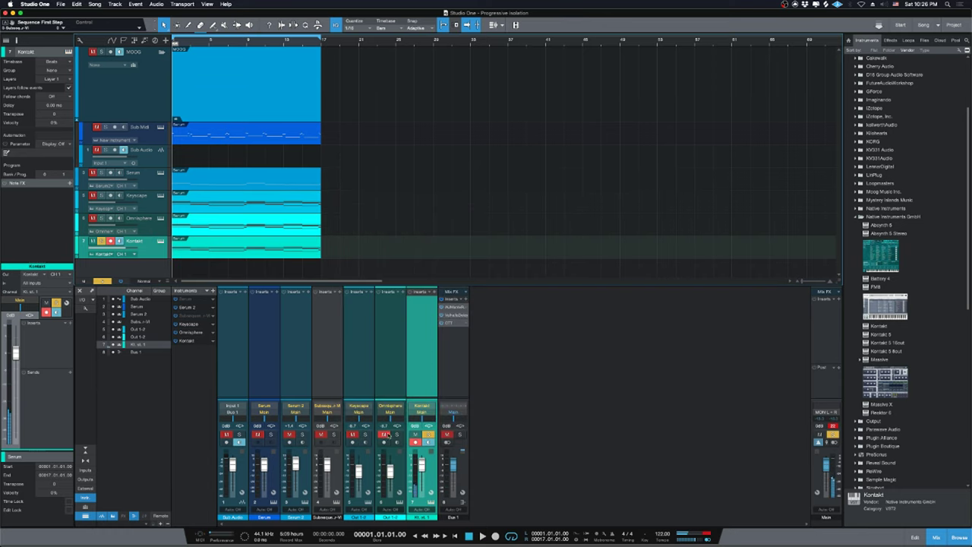
Solo Keyscape and Omnisphere, raise Keyscape to about -3.4 dB, and nudge Omnisphere and Kontakt during playback.
left_click(396, 433)
left_click(364, 434)
left_click_drag(357, 467, 357, 462)
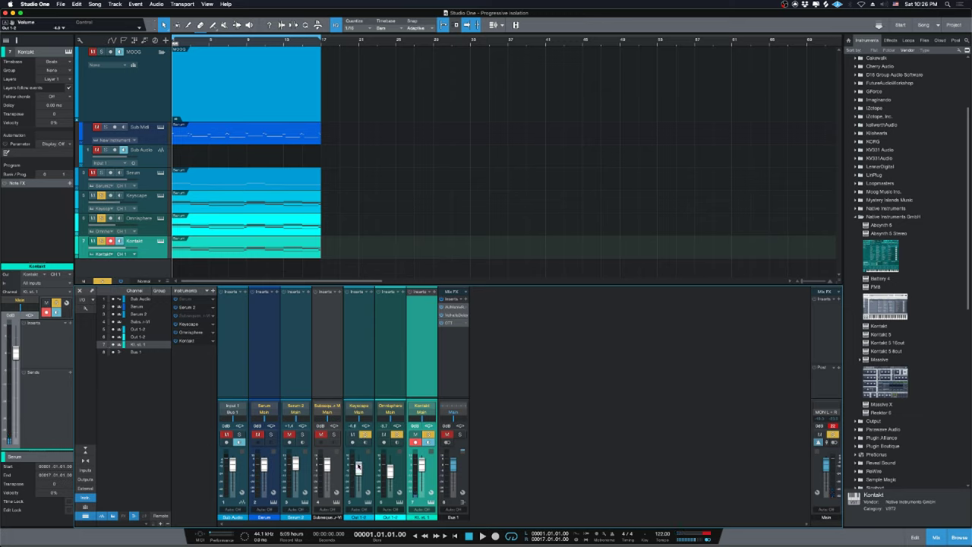
key("space")
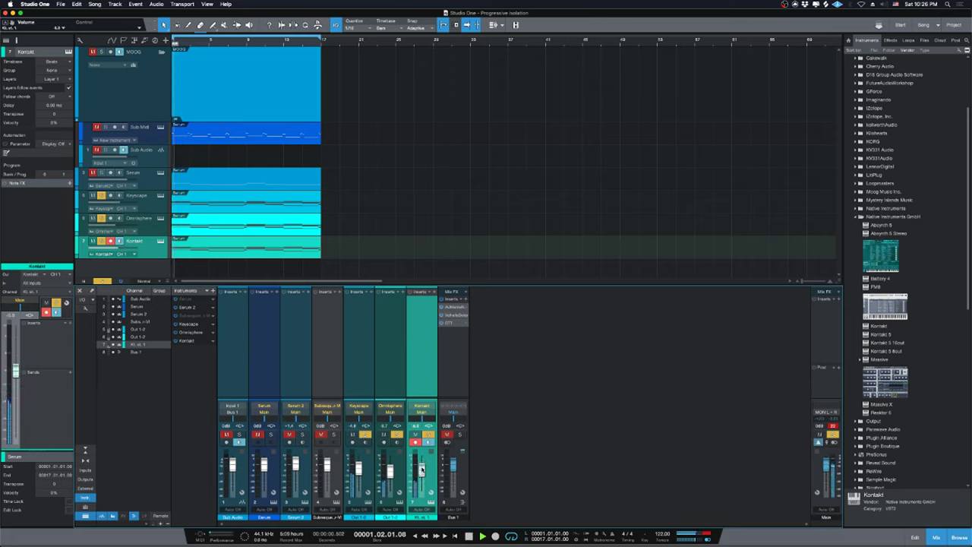
left_click_drag(390, 471, 390, 467)
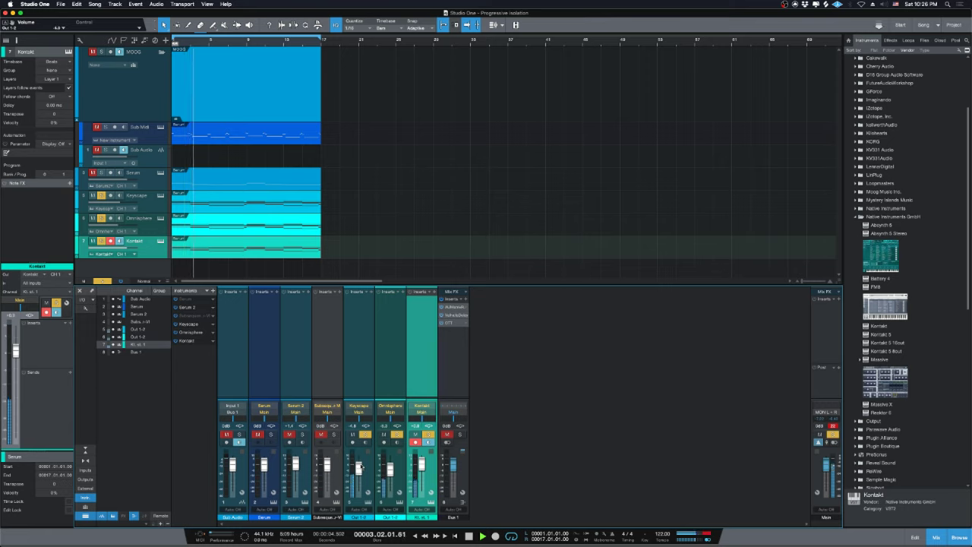
left_click_drag(359, 467, 359, 464)
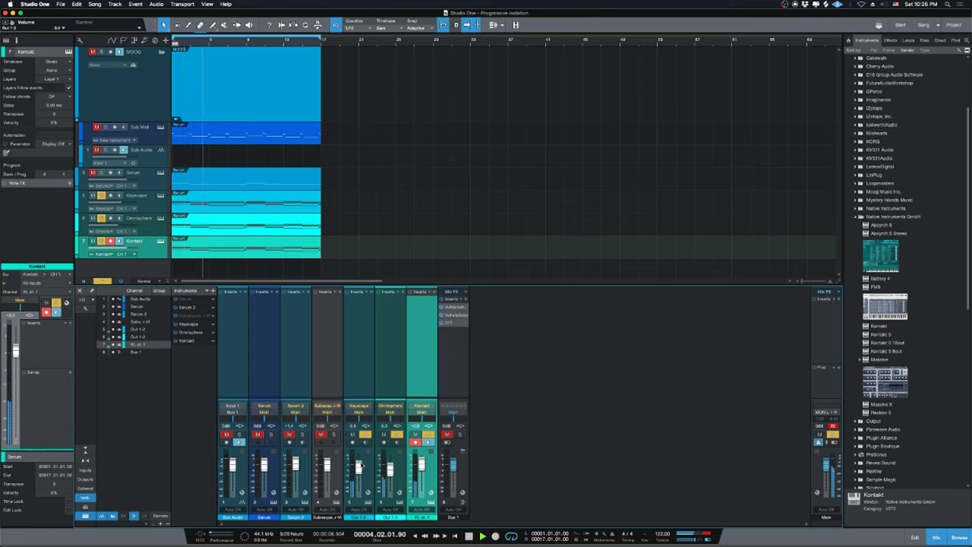
left_click_drag(420, 465, 422, 466)
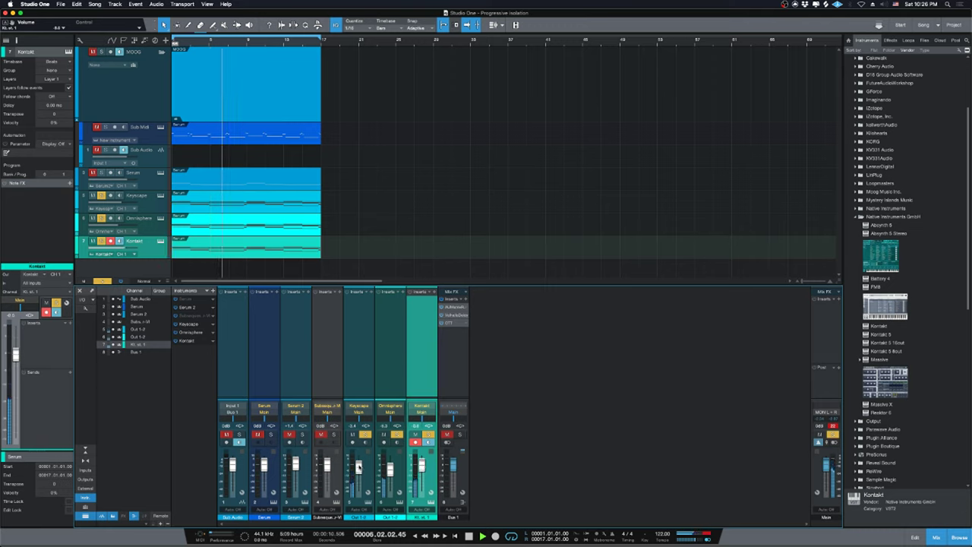
key("space")
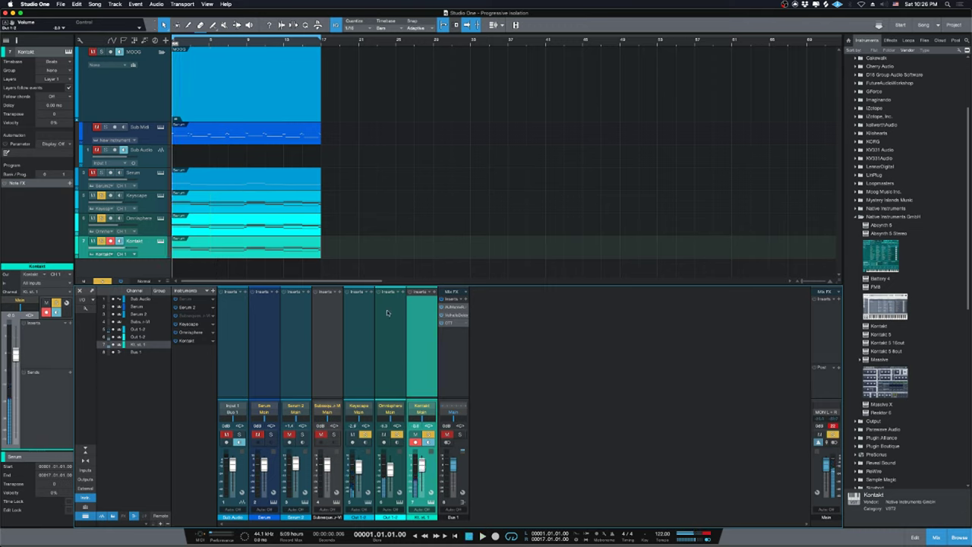
left_click(148, 208)
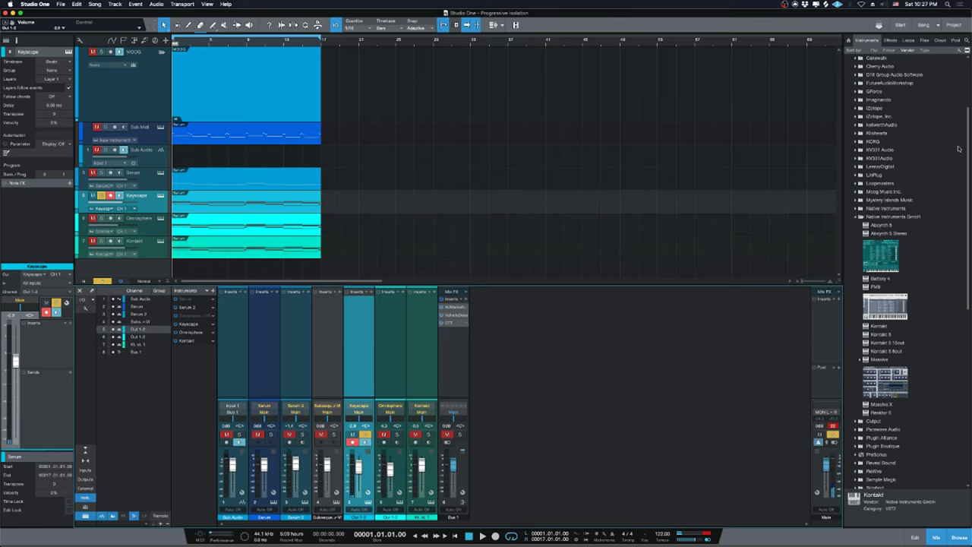
Drag UAD UA 1176LN Legacy from the Universal Audio effects folder into Keyscape's inserts.
left_click(891, 41)
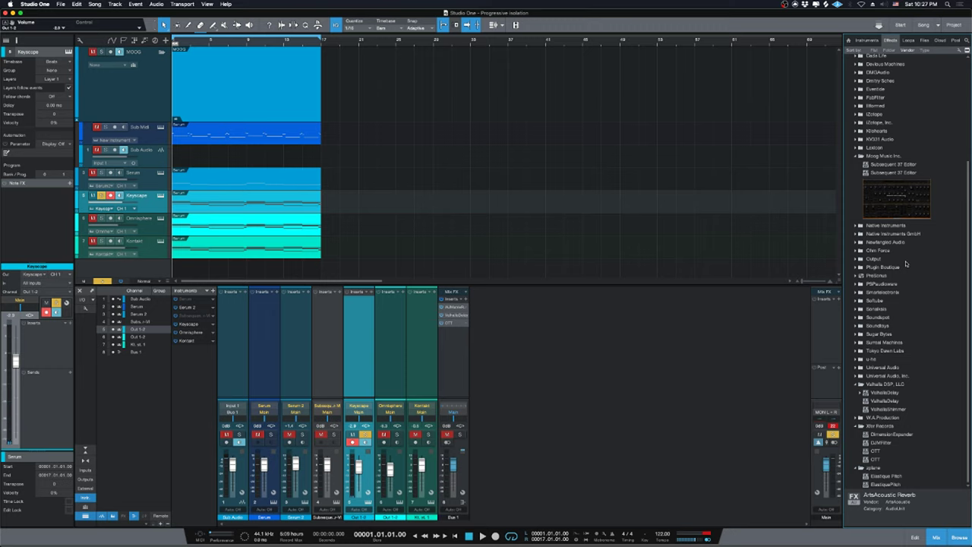
left_click(885, 376)
scroll(882, 365, "down", 10)
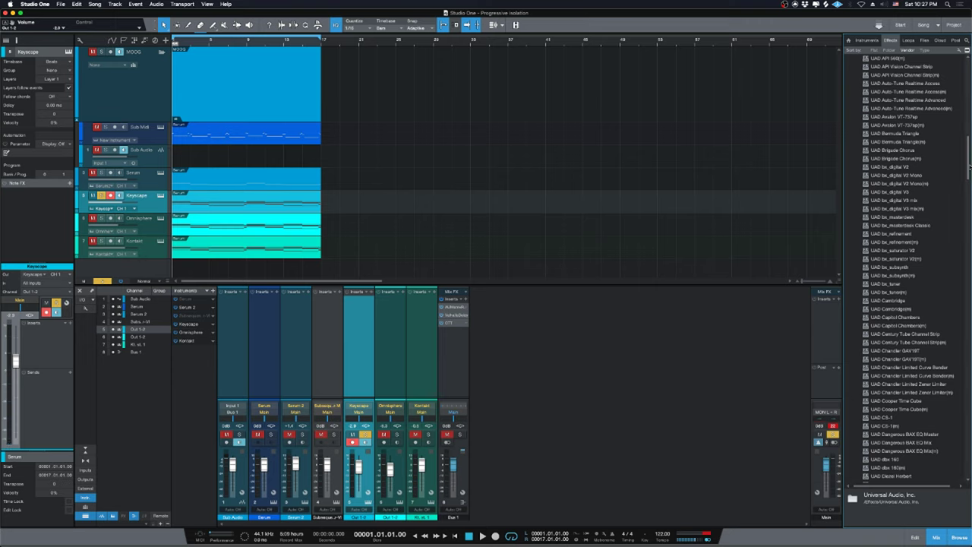
left_click_drag(969, 165, 958, 464)
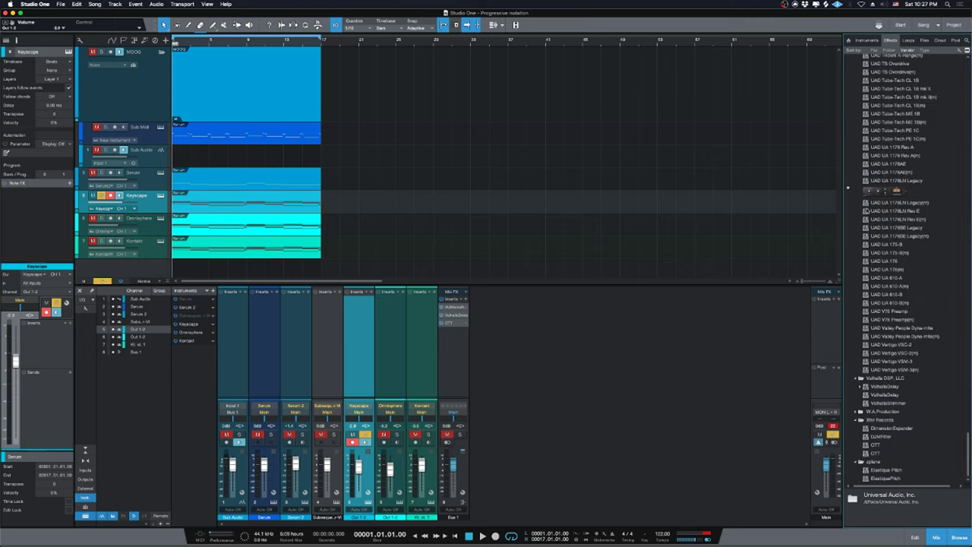
left_click_drag(896, 181, 364, 381)
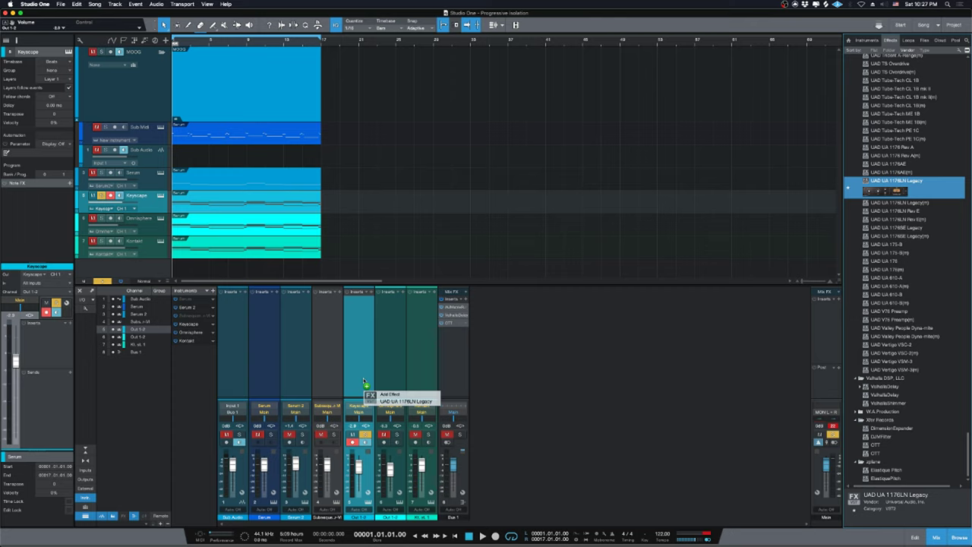
left_click_drag(365, 381, 363, 379)
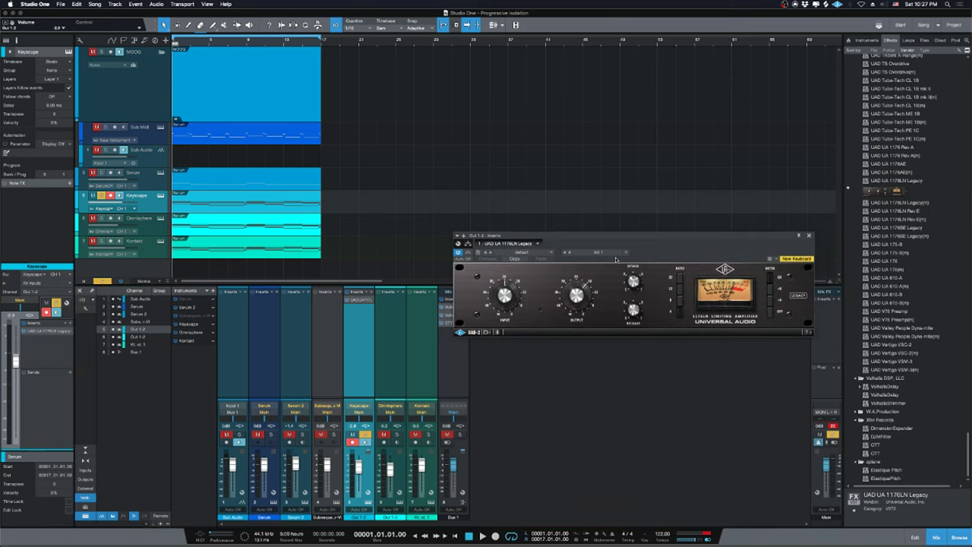
left_click_drag(685, 246, 644, 287)
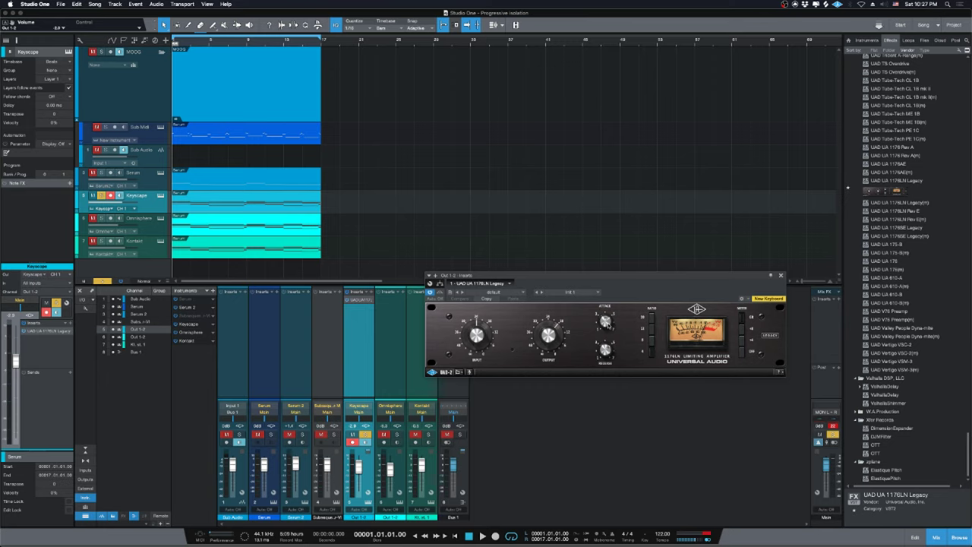
During playback, shorten the 1176LN attack to 1.64 and lower its output to -14.40 dB.
left_click_drag(627, 292, 617, 277)
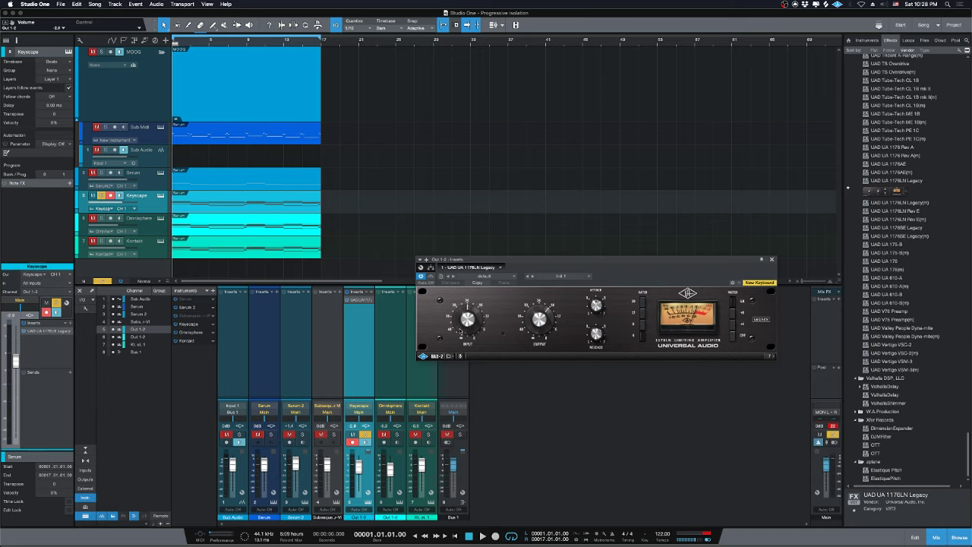
key("space")
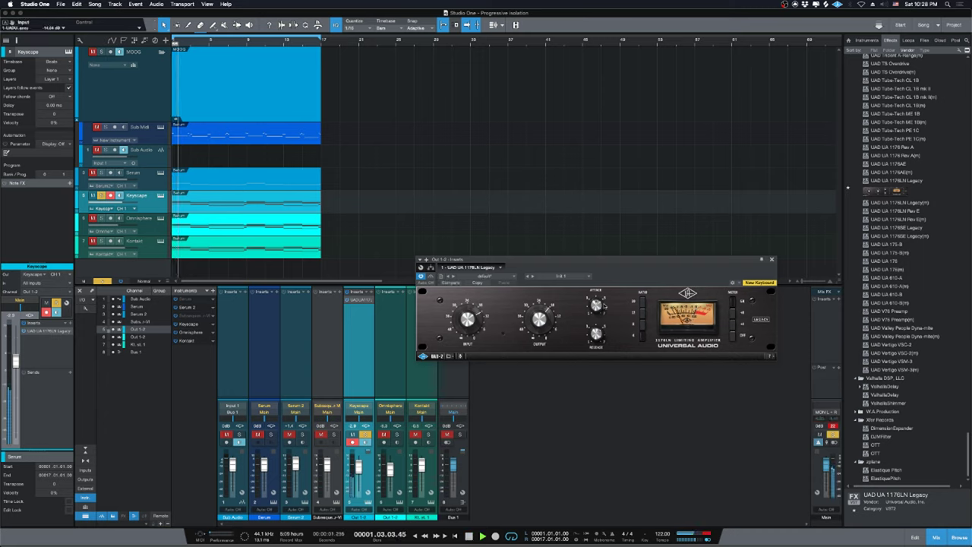
left_click_drag(597, 307, 598, 312)
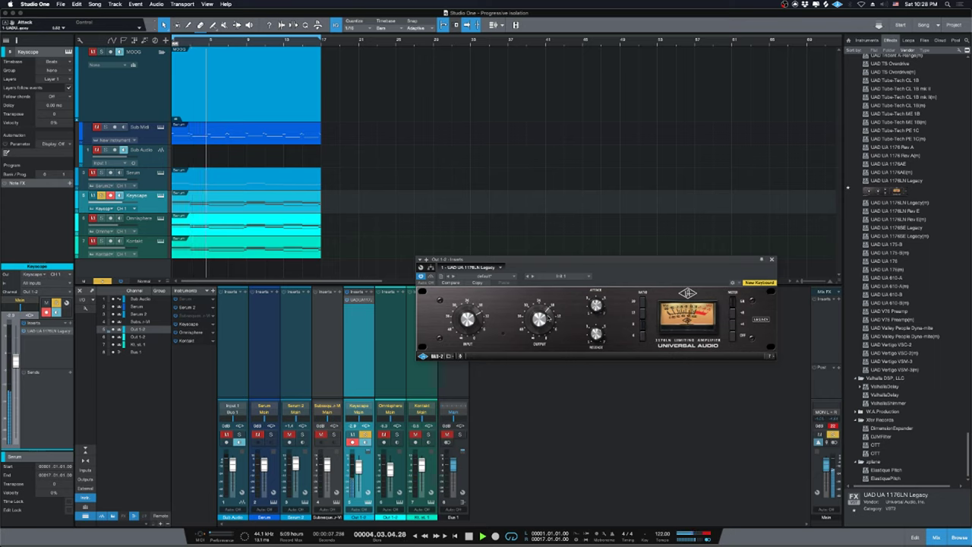
left_click_drag(545, 310, 560, 372)
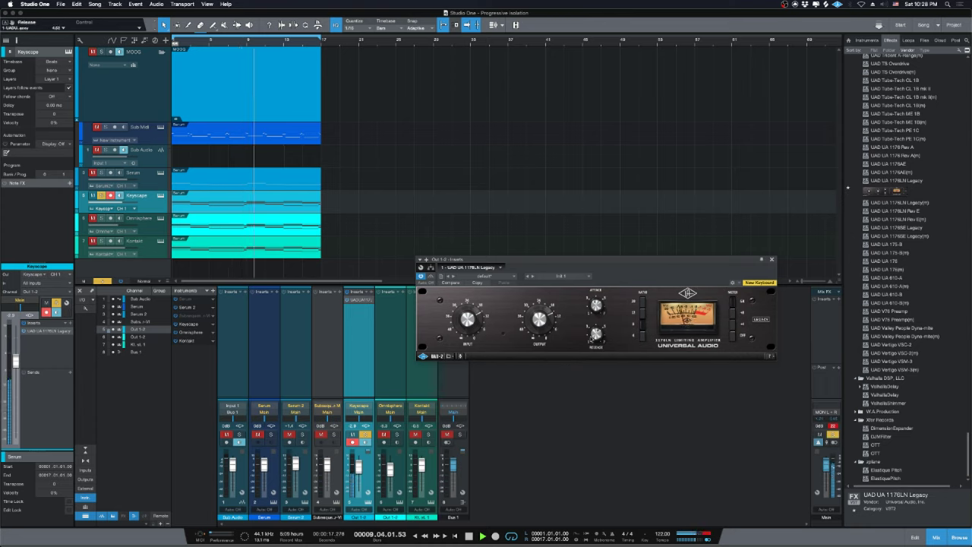
Stop playback, toggle Omnisphere and Kontakt mute/solo, and close the 1176LN window.
key("space")
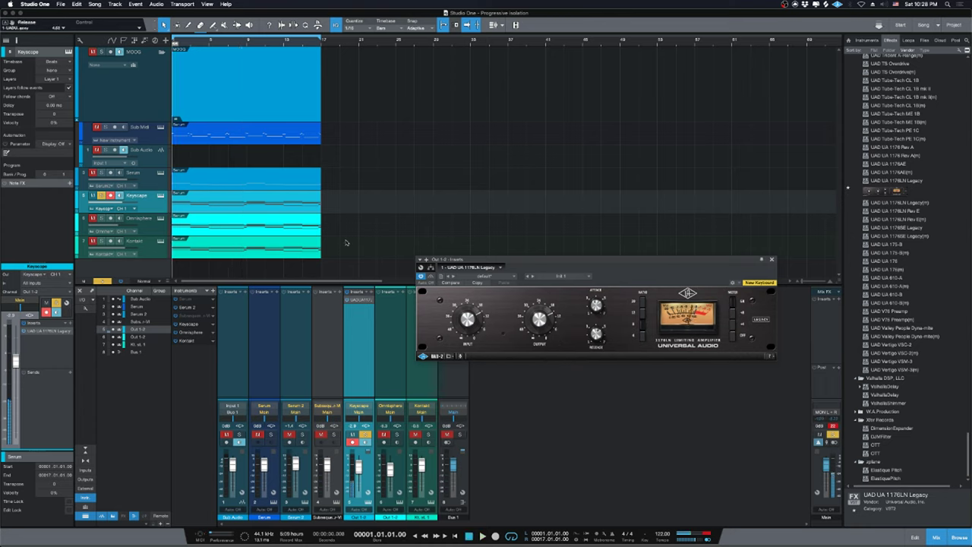
left_click(101, 241)
left_click(101, 219)
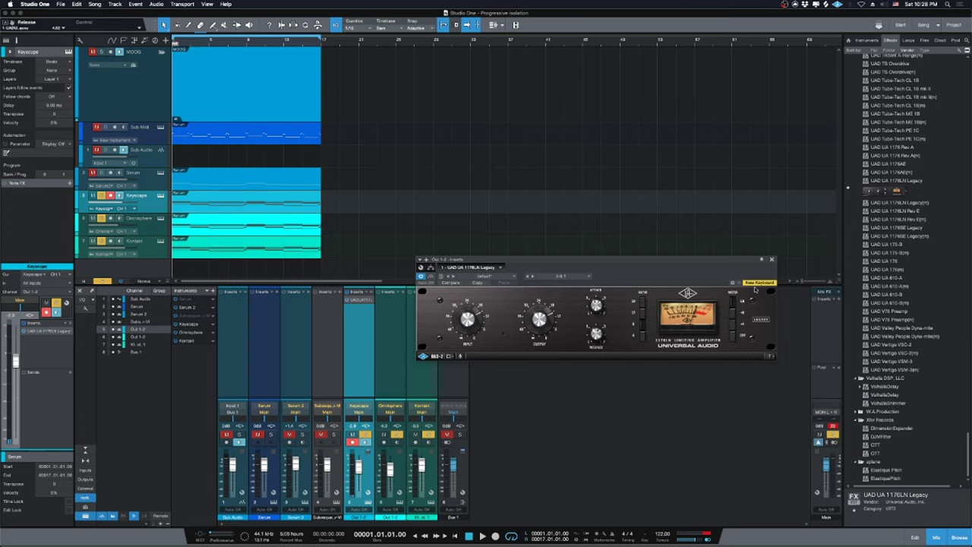
left_click(772, 259)
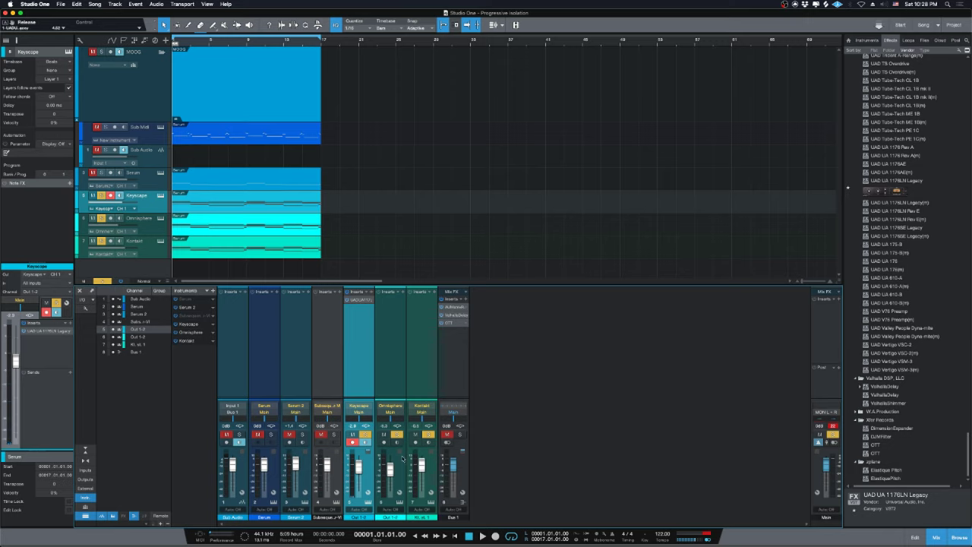
Route the selected Keyscape through Kontakt channels into a new Bus 2.
key("space")
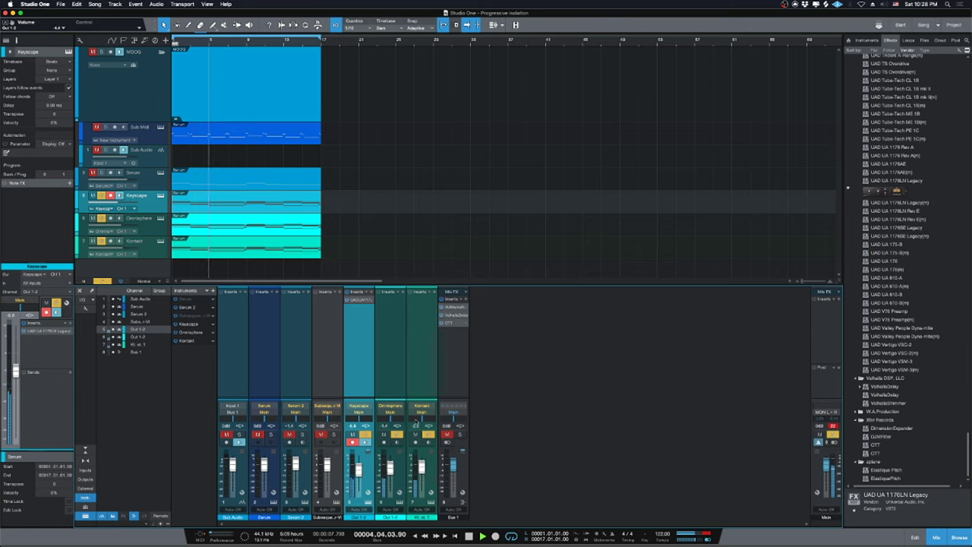
left_click(419, 367, "shift")
key("space")
right_click(420, 368)
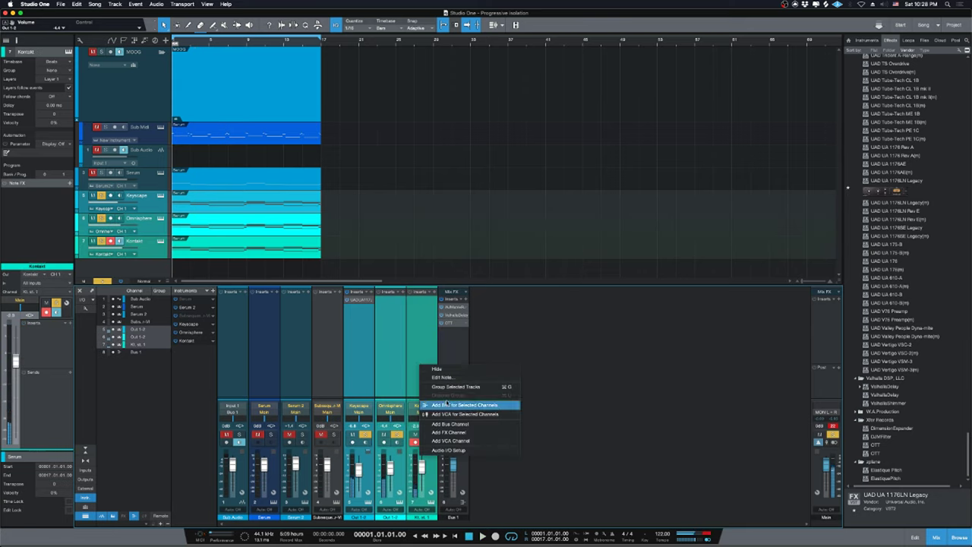
left_click(472, 407)
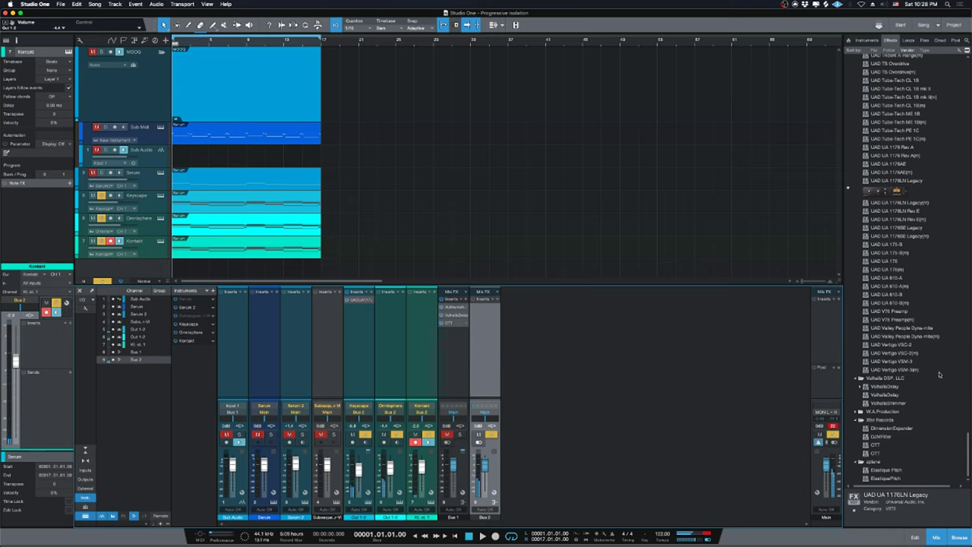
In the Effects browser, collapse Universal Audio and Moog Music and expand PreSonus.
scroll(940, 374, "up", 15)
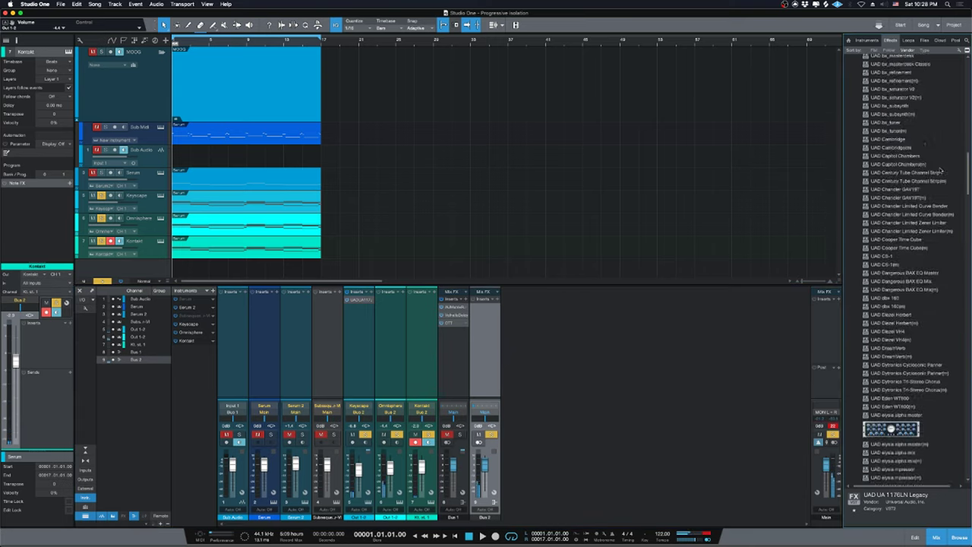
scroll(940, 169, "up", 15)
double_click(878, 283)
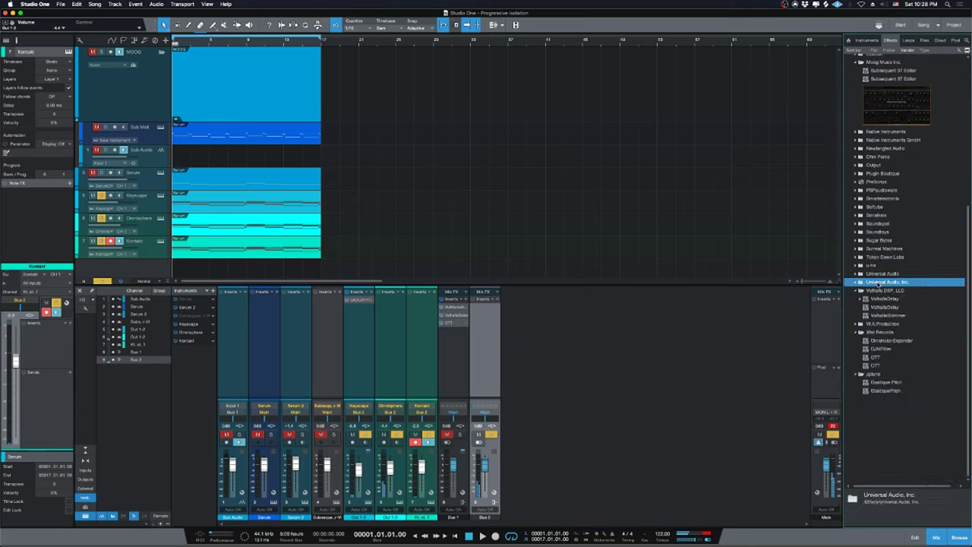
scroll(887, 329, "up", 9)
double_click(877, 291)
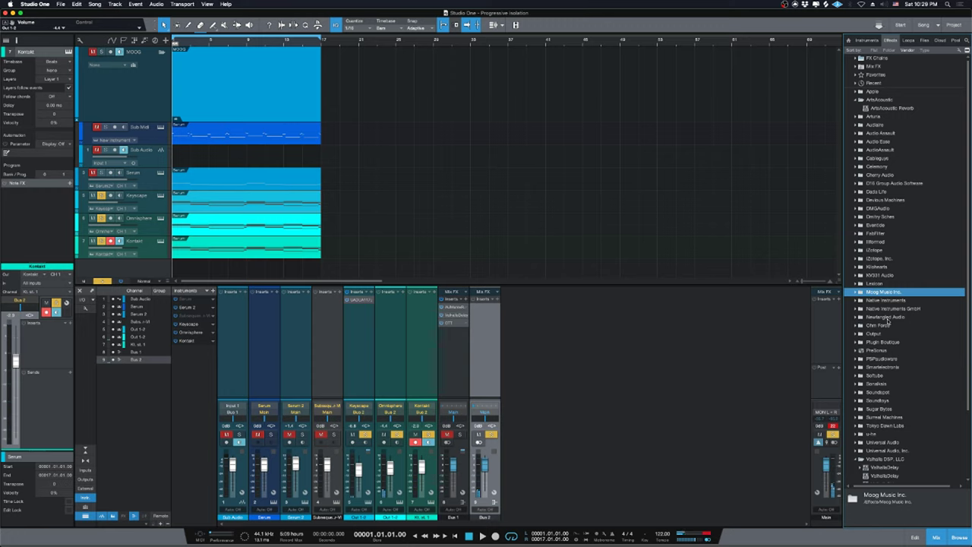
double_click(877, 350)
scroll(904, 335, "down", 6)
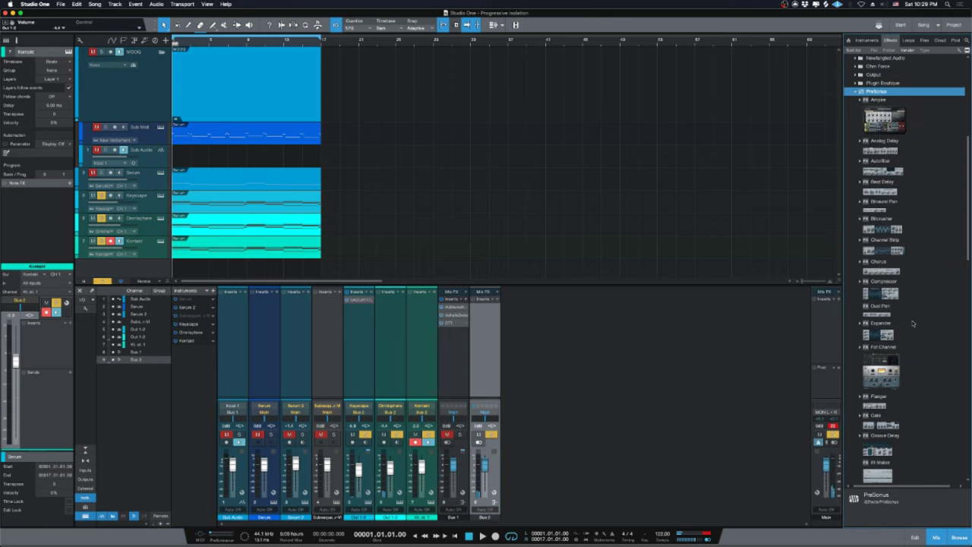
scroll(913, 324, "up", 3)
Insert the PreSonus Compressor on Bus 2 with 0.61 ms attack and -12.10 dB threshold.
left_click_drag(885, 334, 480, 365)
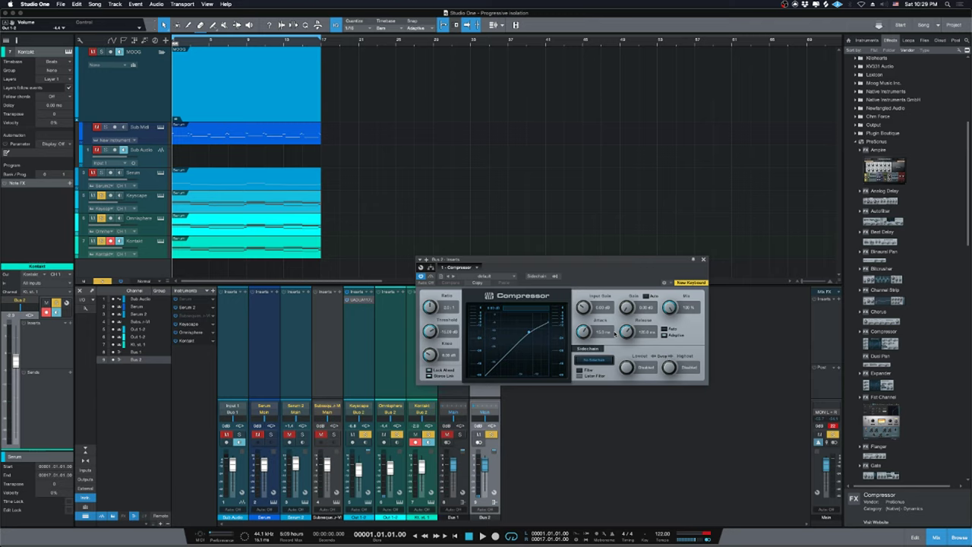
key("space")
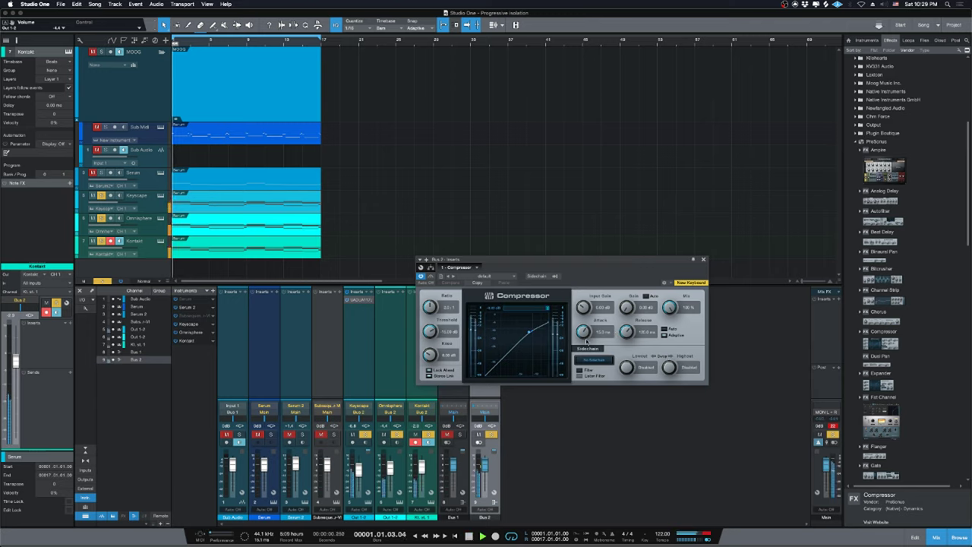
left_click_drag(584, 331, 573, 352)
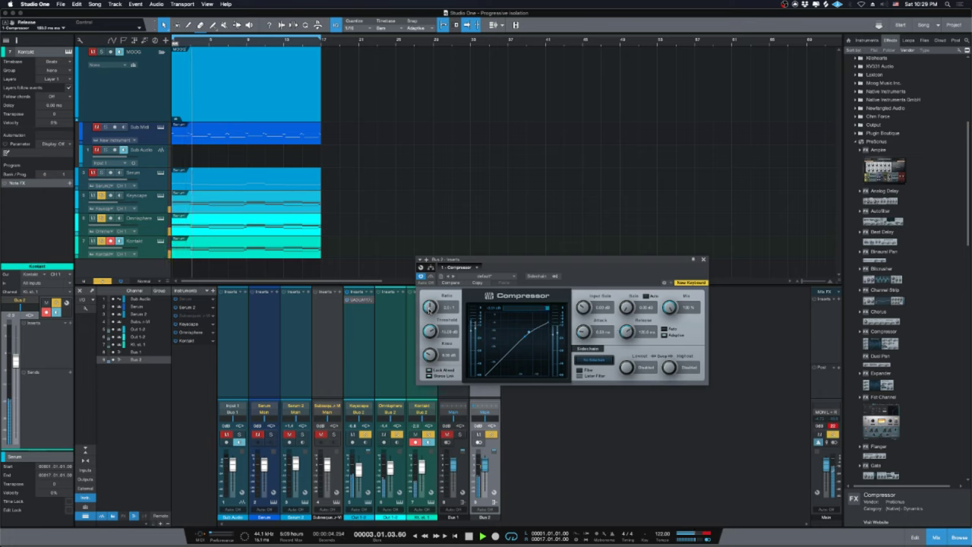
left_click_drag(429, 329, 429, 325)
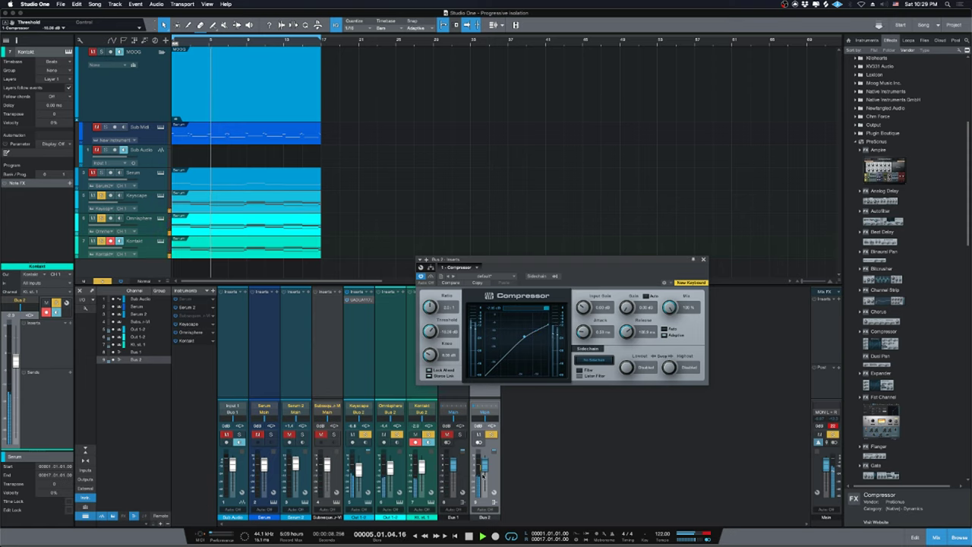
Adjust the Bus 2 fader level, stop playback, and close the Compressor window.
left_click_drag(484, 463, 487, 465)
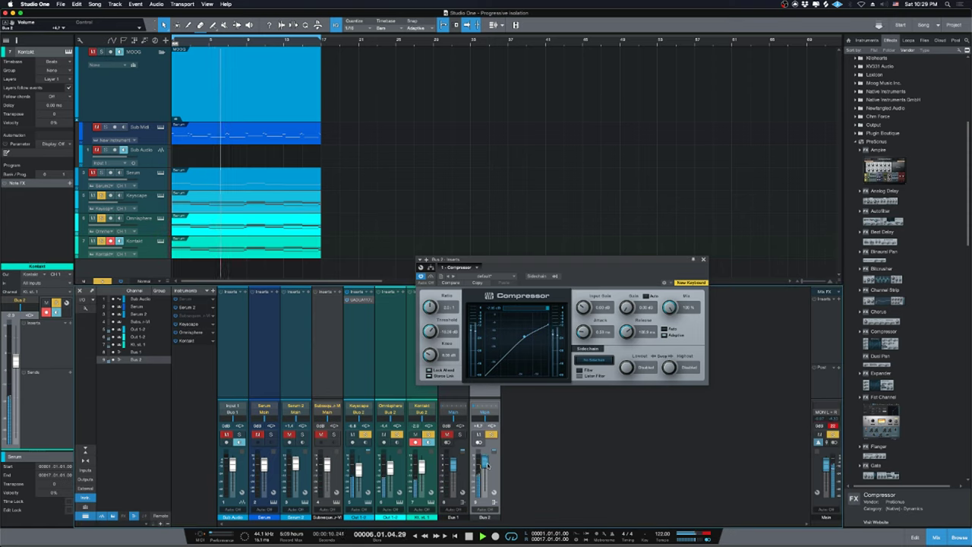
scroll(916, 201, "up", 8)
key("space")
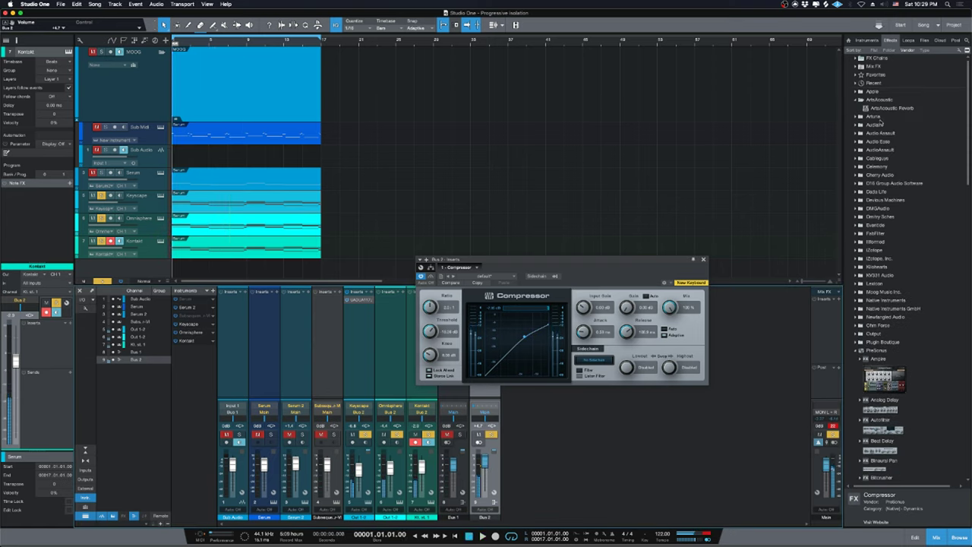
left_click(704, 259)
Unmute Bus 1, mute Bus 2, and collapse the ArtsAcoustic and PreSonus effect folders.
left_click(448, 434)
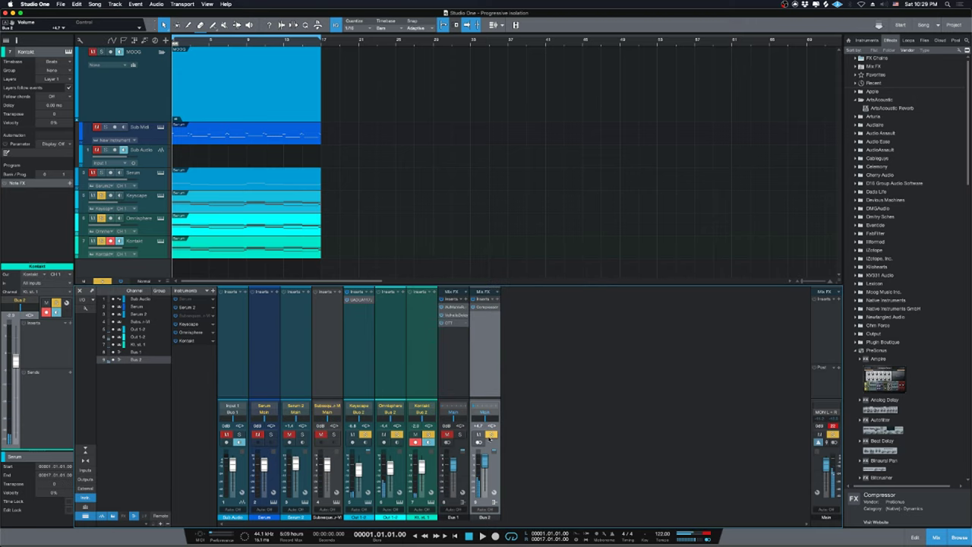
left_click(479, 434)
left_click(879, 98)
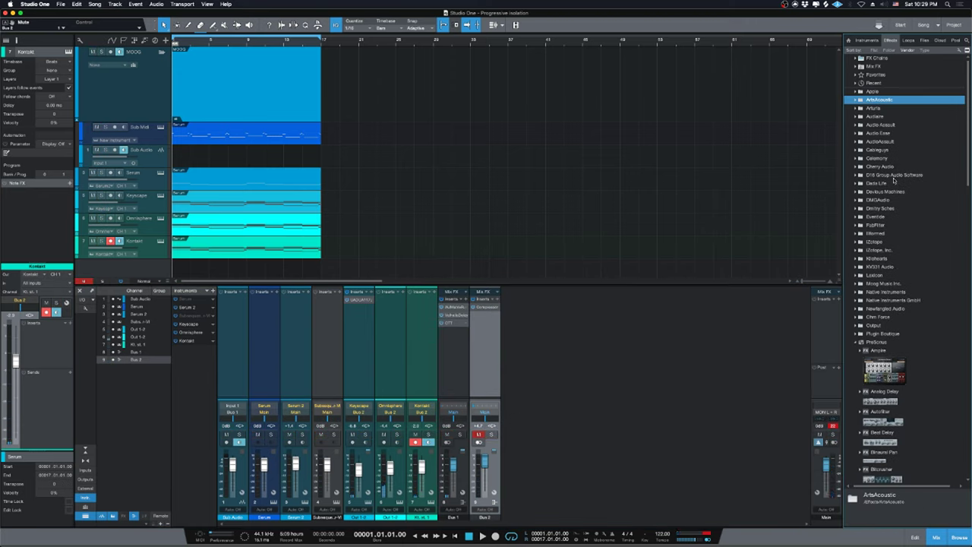
left_click(890, 343)
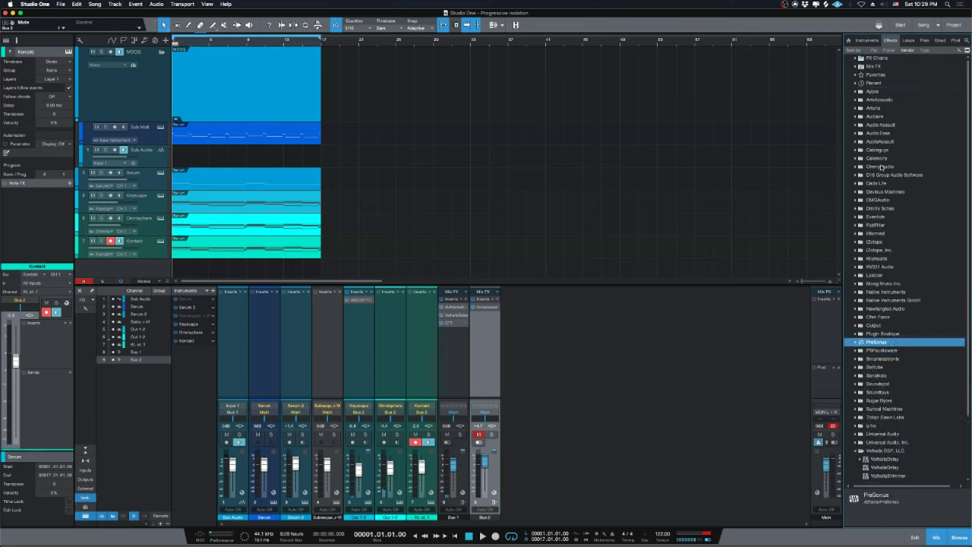
Add s(M)exoscope from Favorites after Bus 2's Compressor and move its window up-right.
left_click(872, 74)
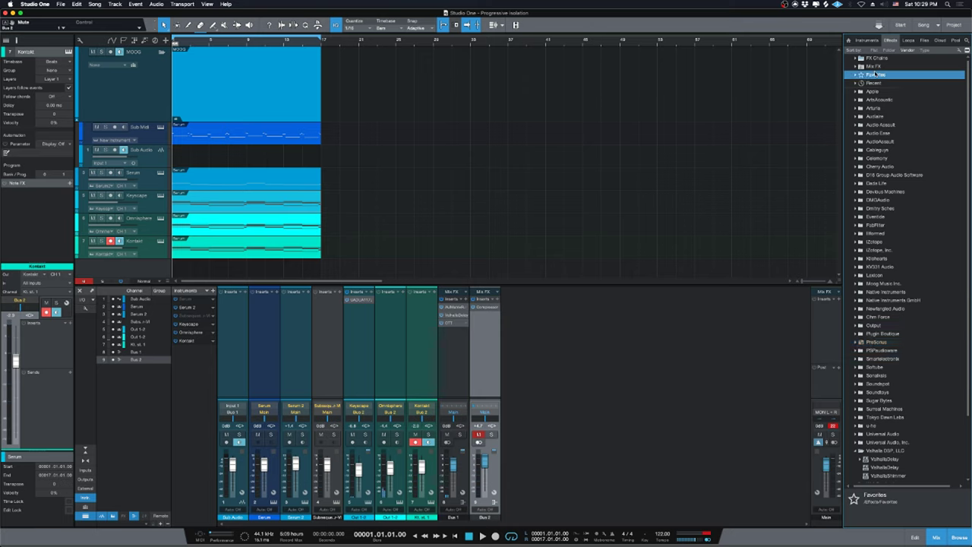
left_click_drag(882, 87, 500, 338)
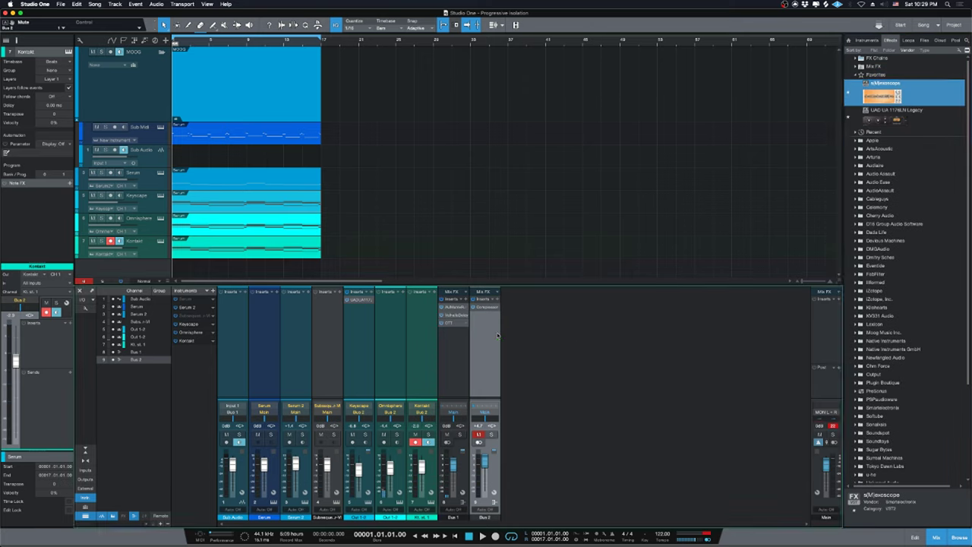
left_click_drag(653, 271, 746, 149)
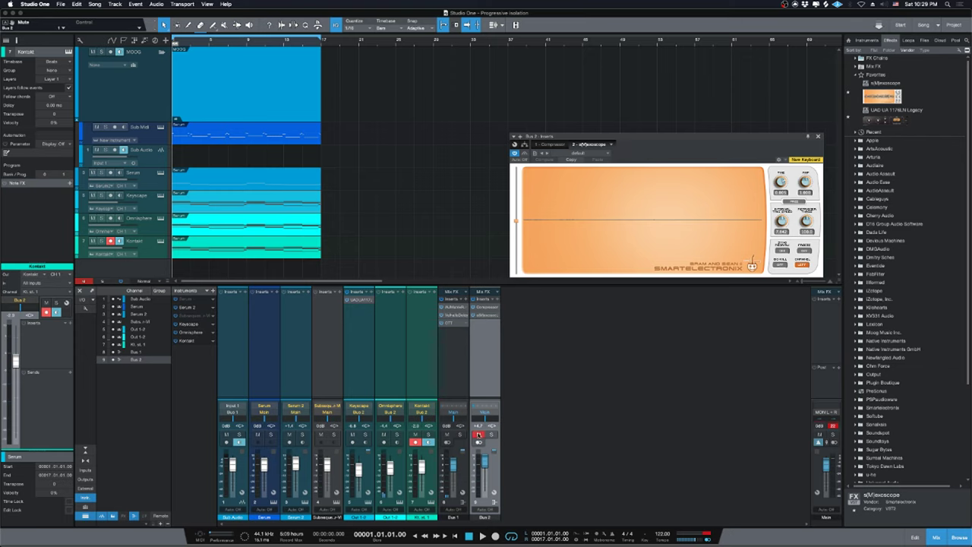
Solo Bus 2, show the compressor curve preview, and play briefly to watch the scope.
left_click(492, 434)
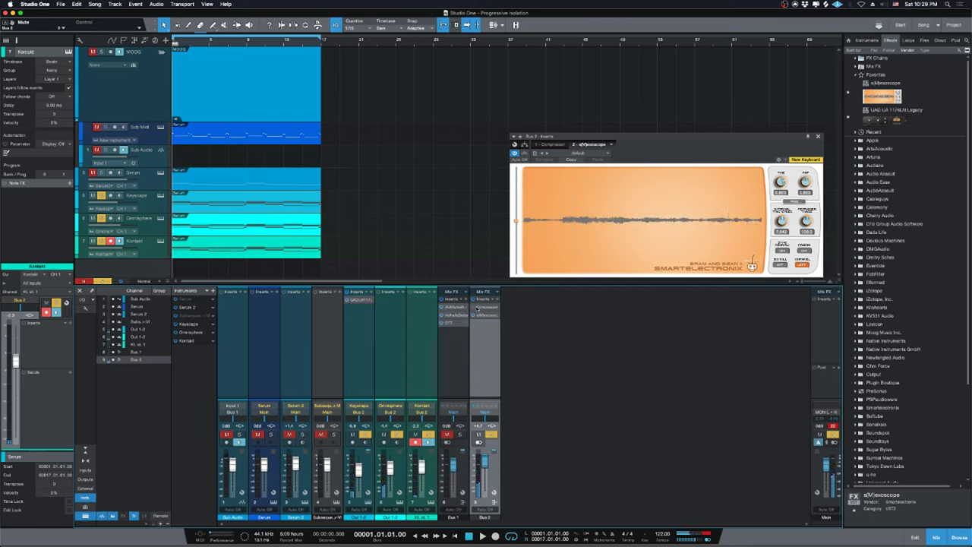
left_click(474, 308)
key("space")
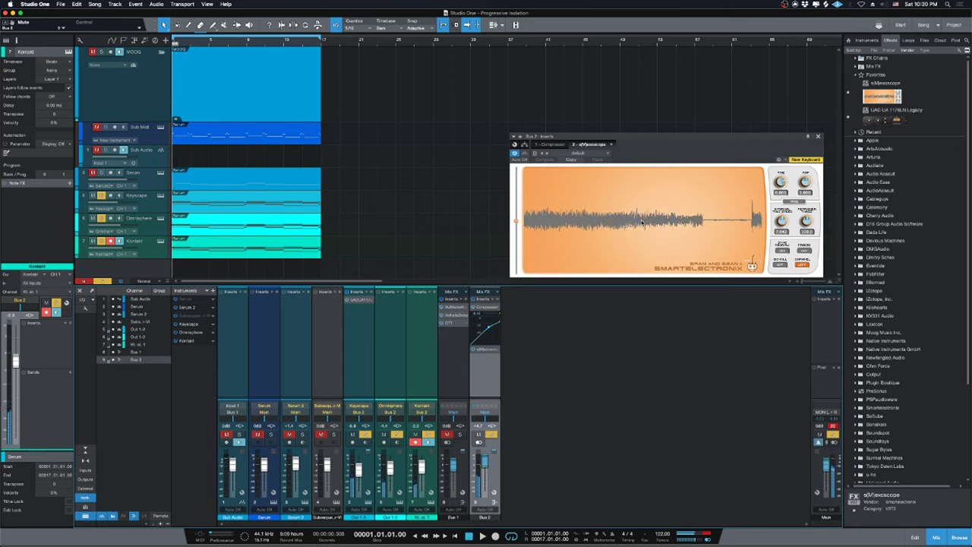
key("space")
Mute and unmute Bus 2, solo it again, and open the Song menu.
left_click(480, 434)
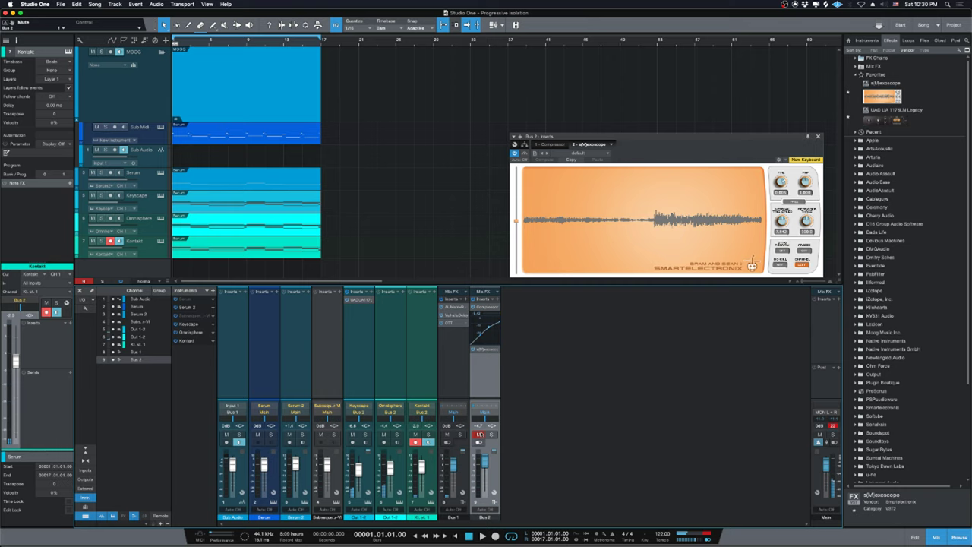
left_click(479, 434)
left_click(492, 433)
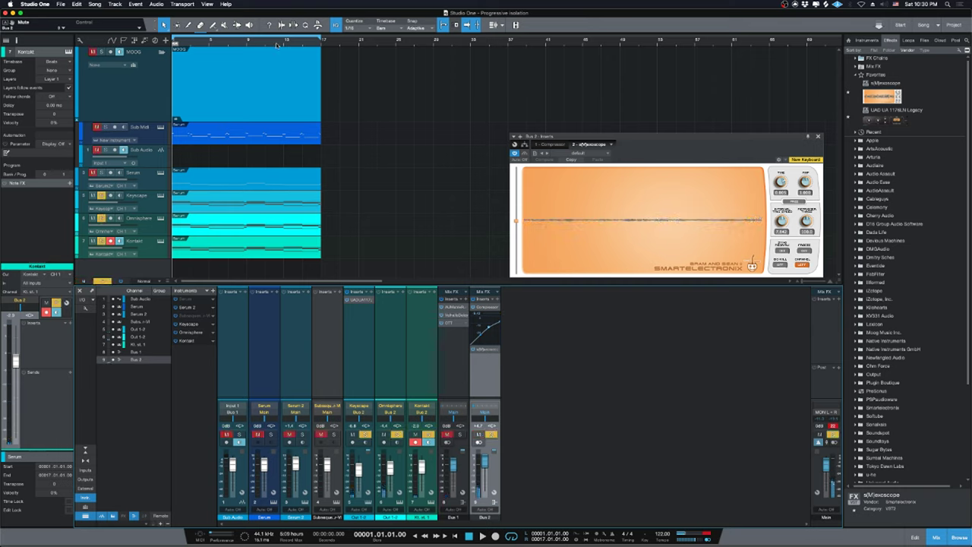
left_click(95, 3)
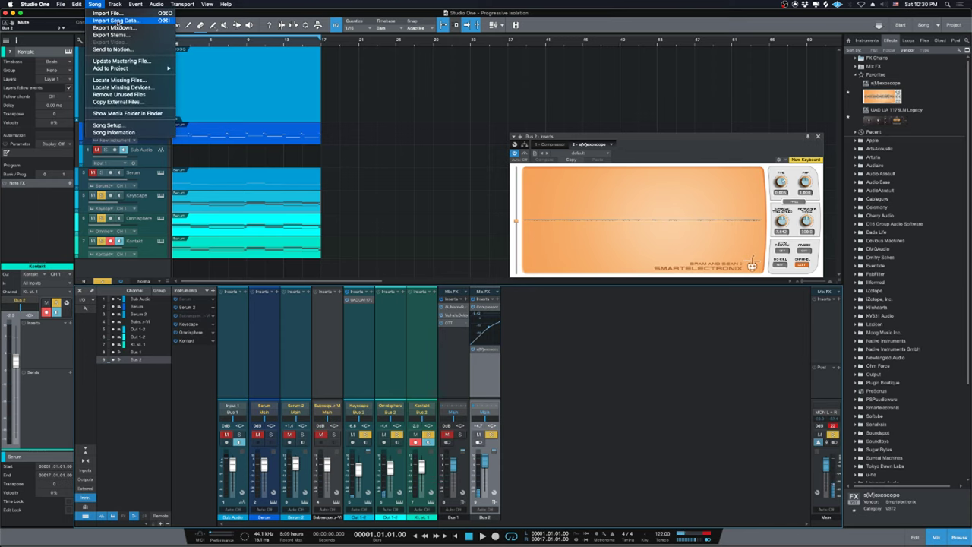
Open Export Mixdown and rename the output file to Isolated_Gran.
left_click(112, 28)
left_click_drag(220, 208, 496, 242)
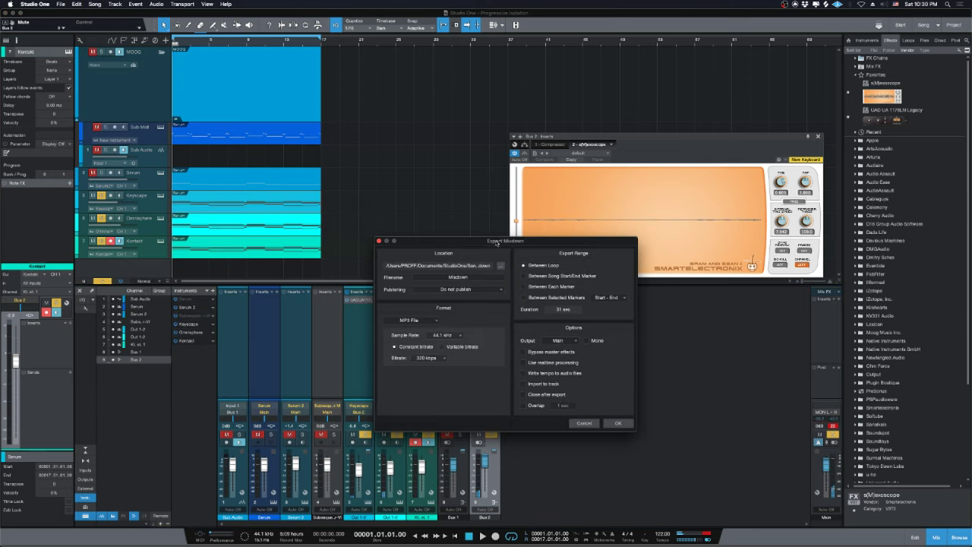
left_click(456, 278)
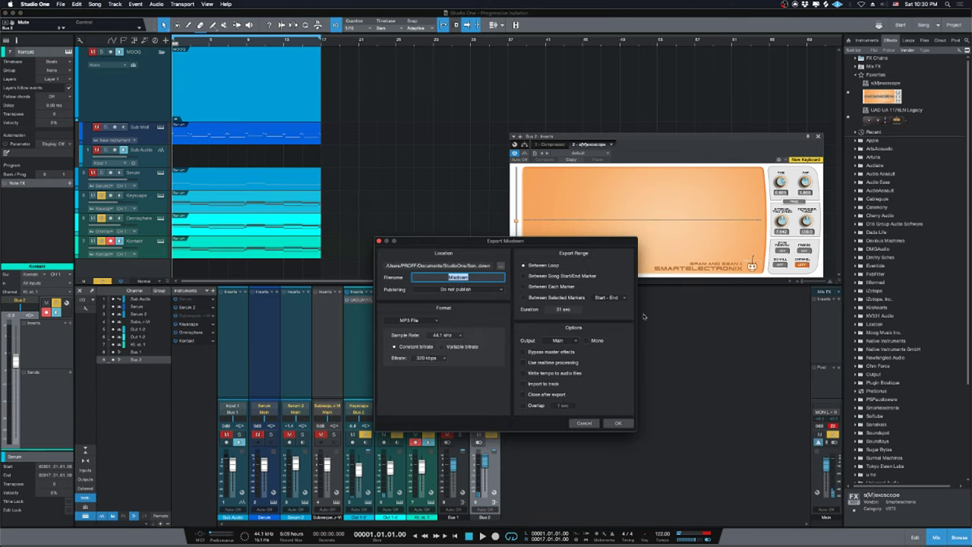
key("BackSpace")
type("Isola")
type("ted_")
type("Grasi")
Set the format to Wave File (16 Bit, 44.1 kHz) and start the export.
left_click(410, 320)
left_click(410, 329)
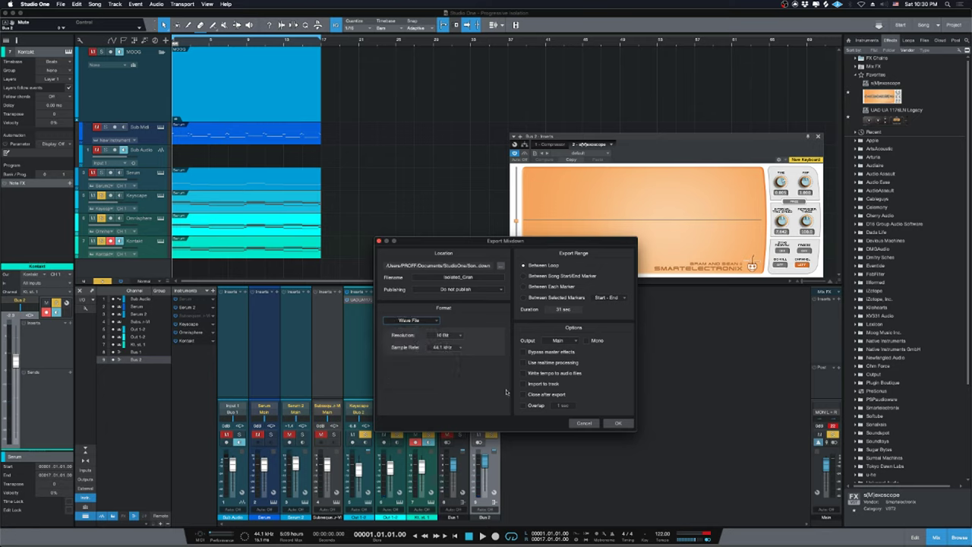
left_click(619, 423)
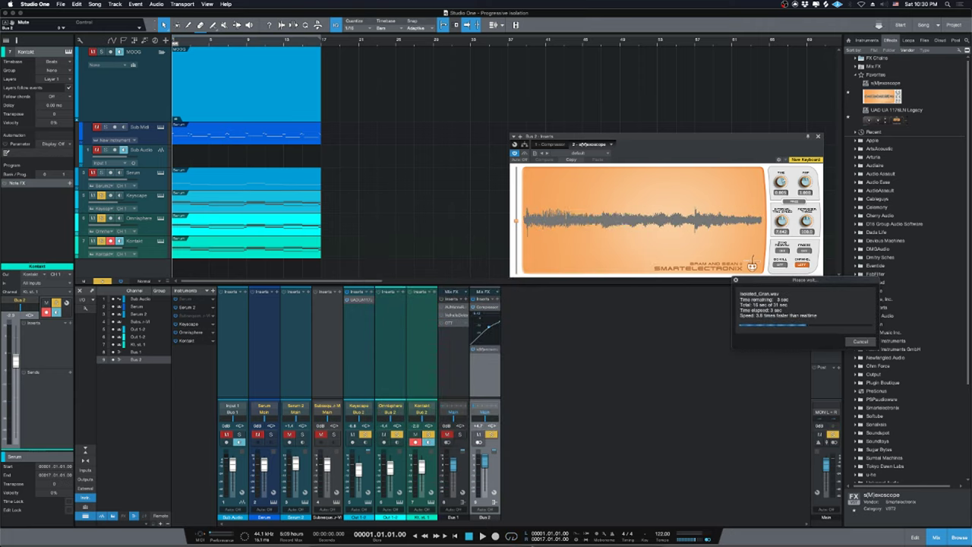
left_click(378, 531)
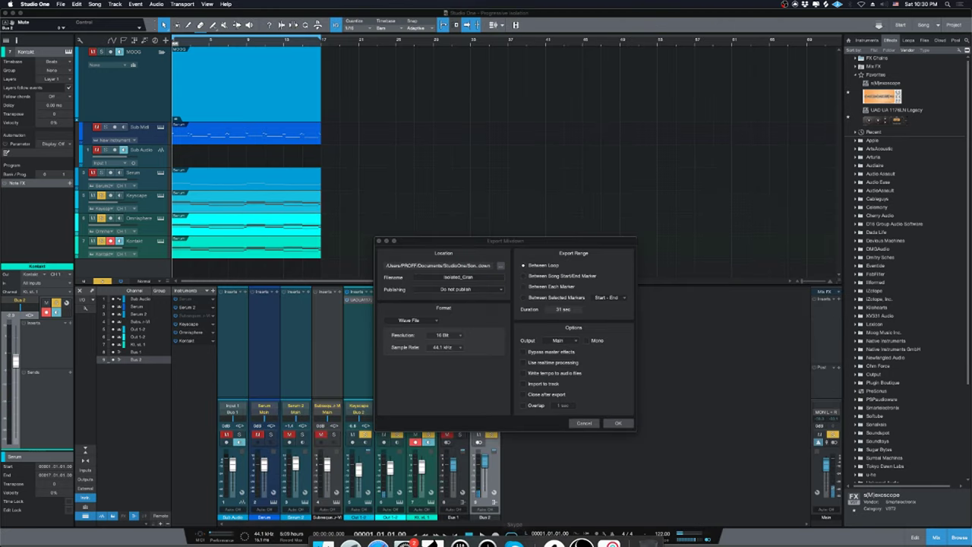
left_click(379, 530)
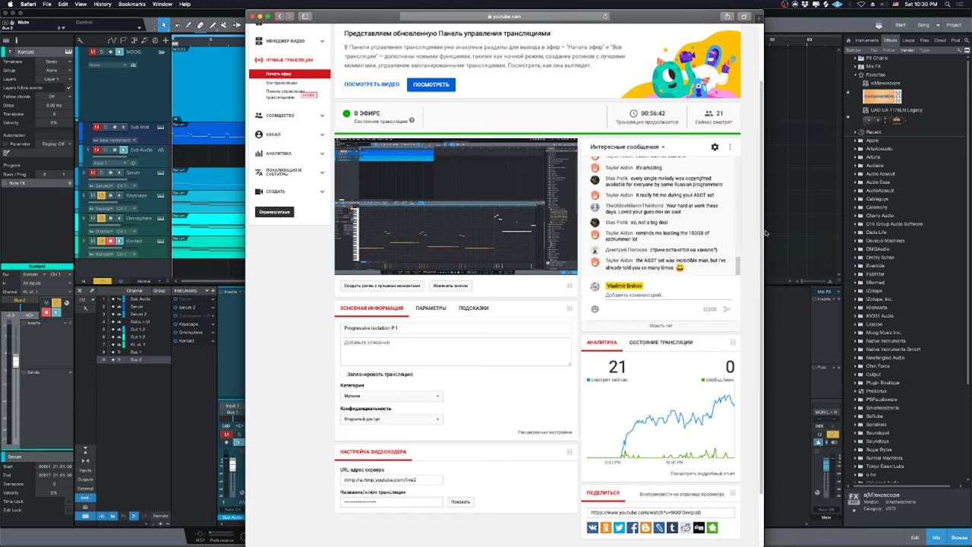
left_click(765, 232)
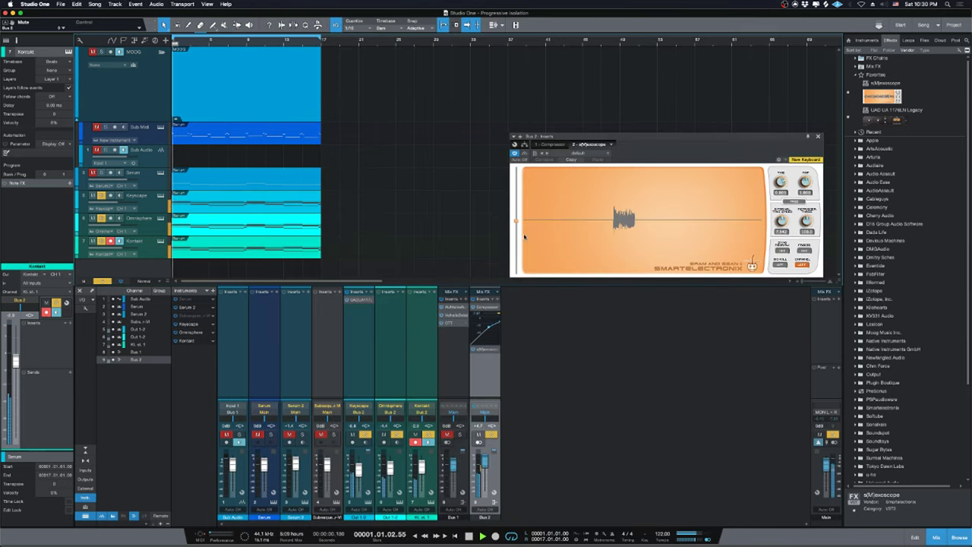
Stop playback, select the Keyscape track, and open the Mixdown folder in Finder.
key("space")
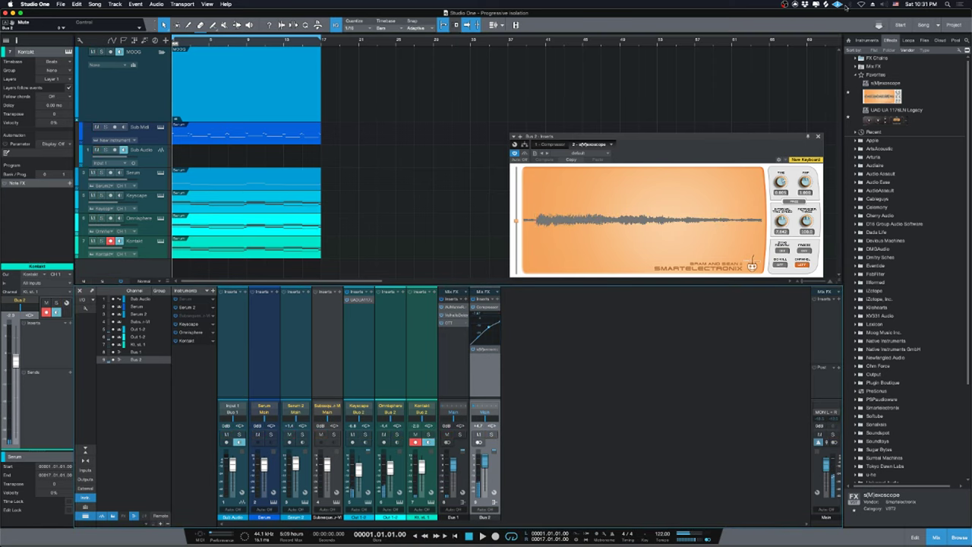
left_click(151, 203)
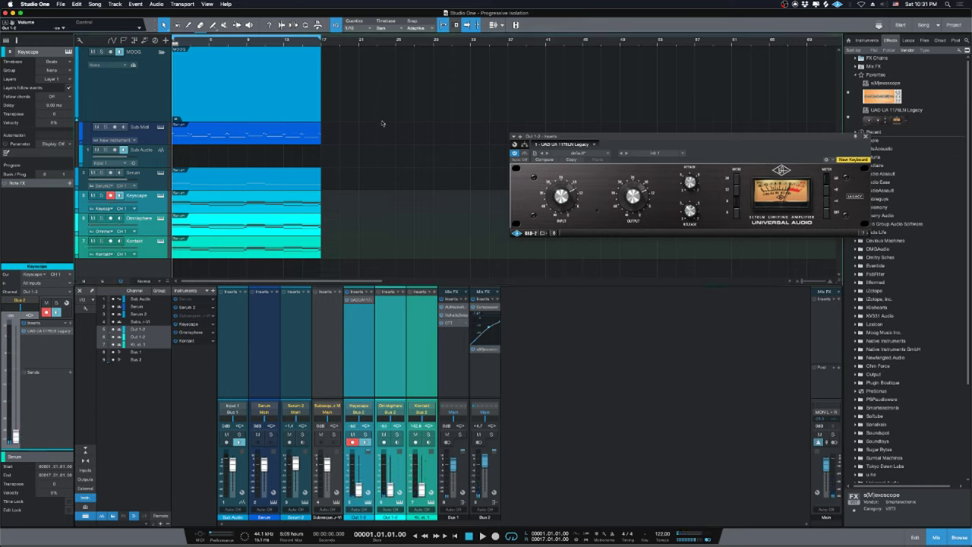
scroll(878, 453, "down", 5)
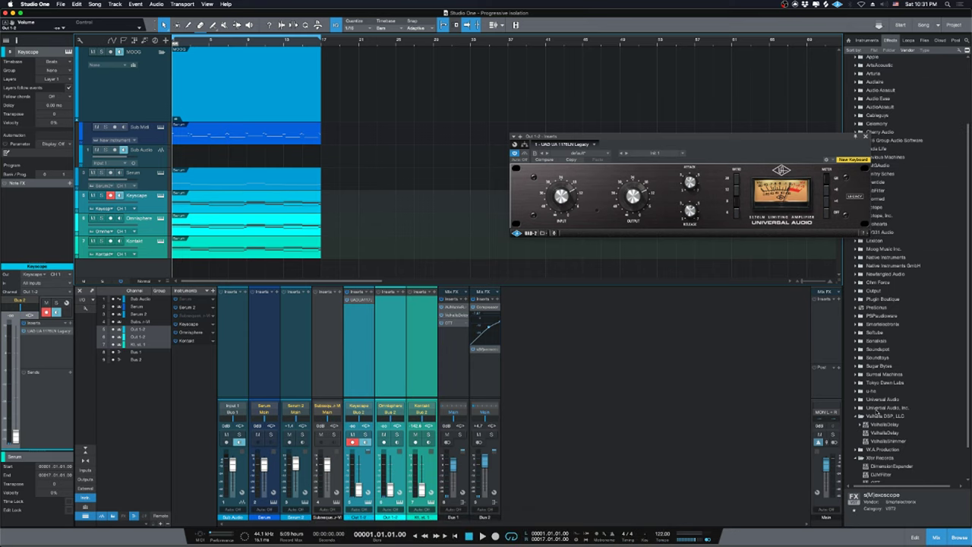
left_click(867, 136)
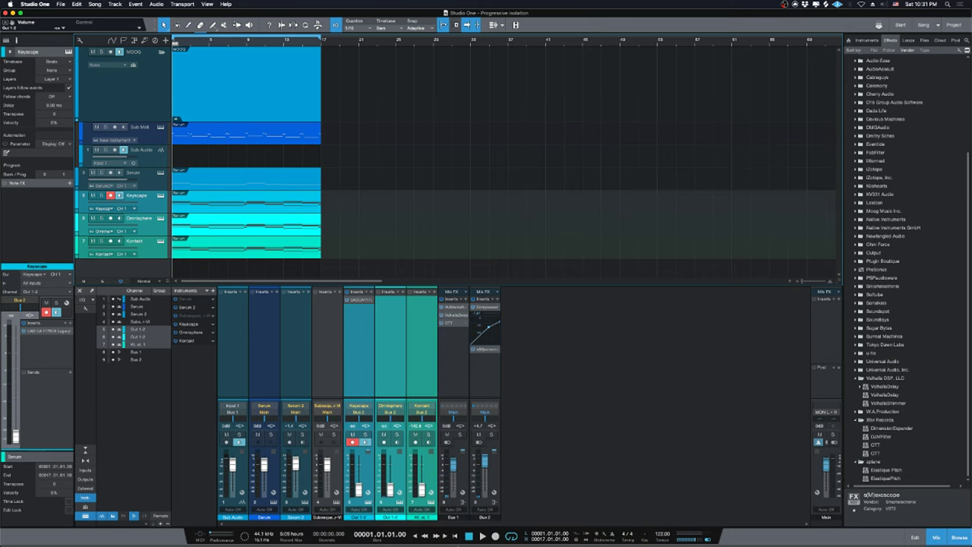
mouse_move(459, 541)
left_click(325, 531)
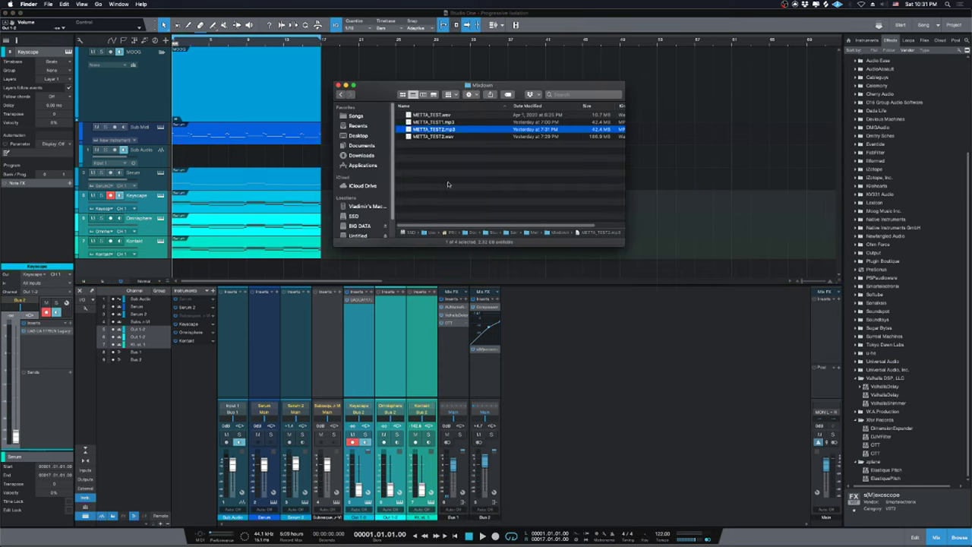
Go to Progressive Isolation > Mixdown and Quick Look preview Isolated_Gran.wav.
key("super+Up")
key("super+Up")
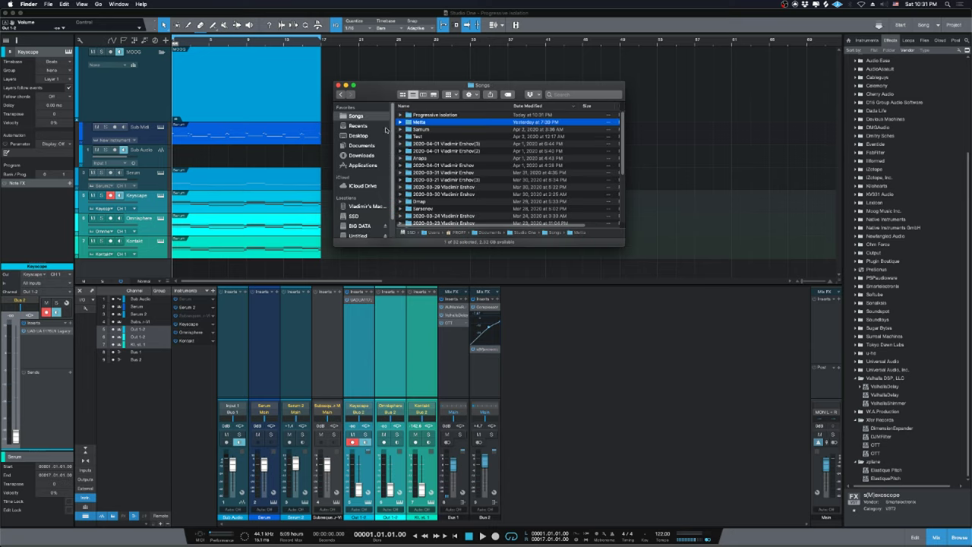
double_click(445, 115)
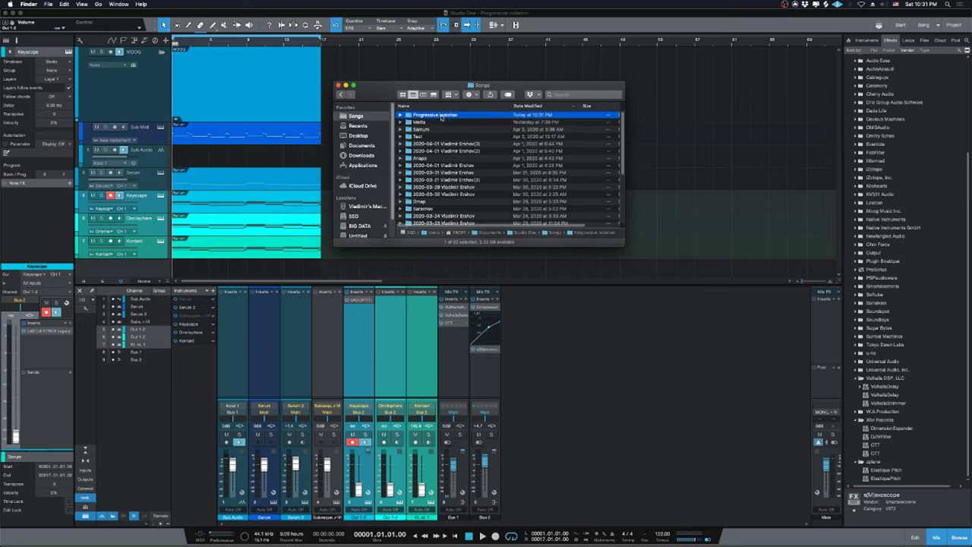
double_click(439, 130)
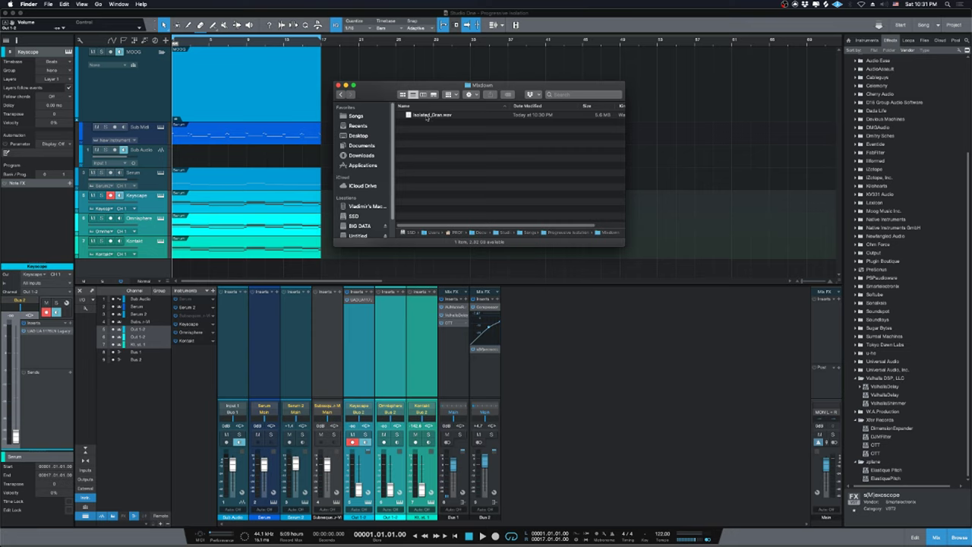
left_click_drag(429, 114, 495, 145)
left_click(451, 117)
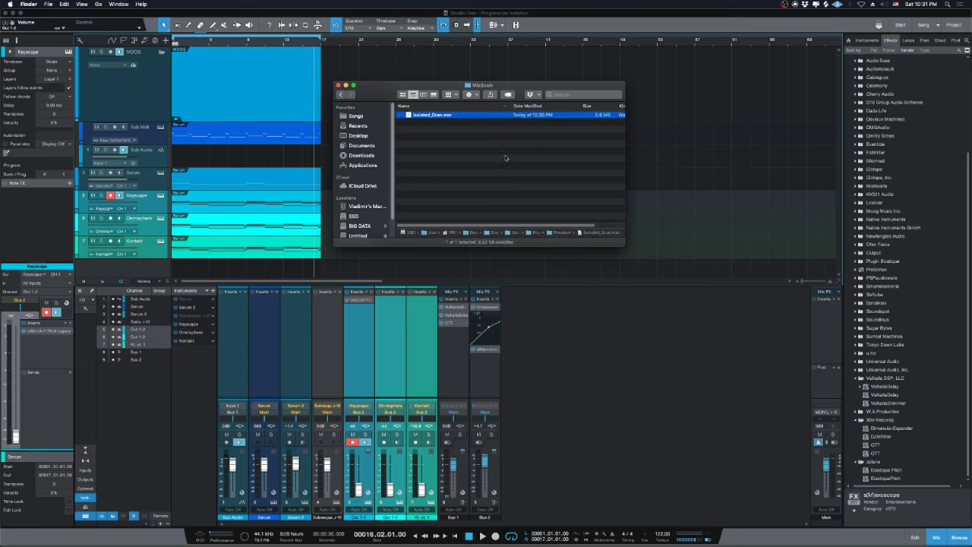
key("space")
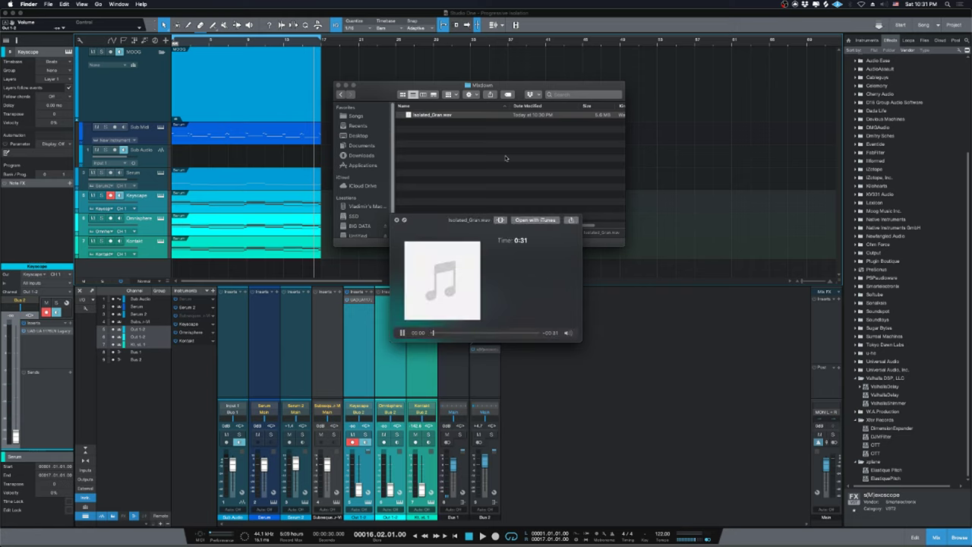
key("space")
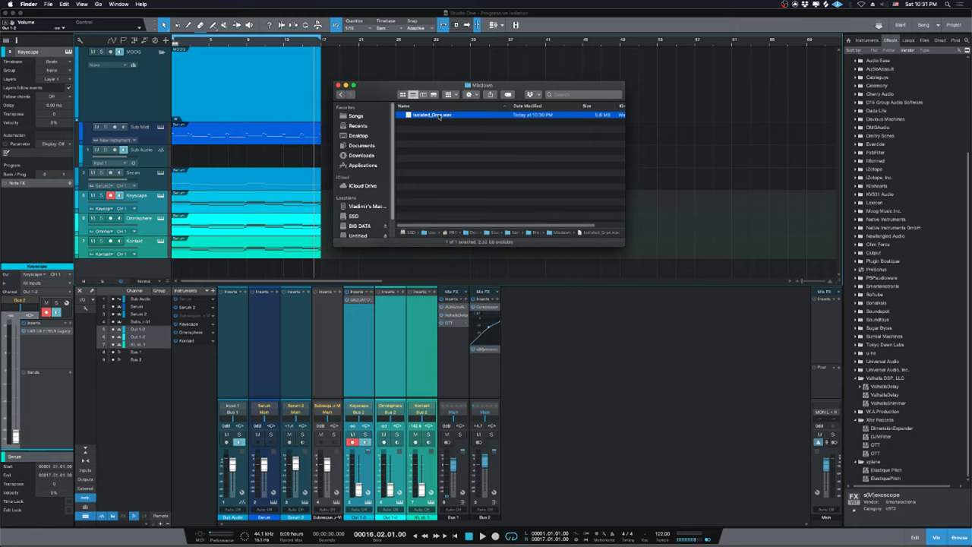
Move Isolated_Gran.wav to the Trash, empty the Trash, and return to Studio One.
left_click_drag(439, 116, 636, 530)
right_click(648, 534)
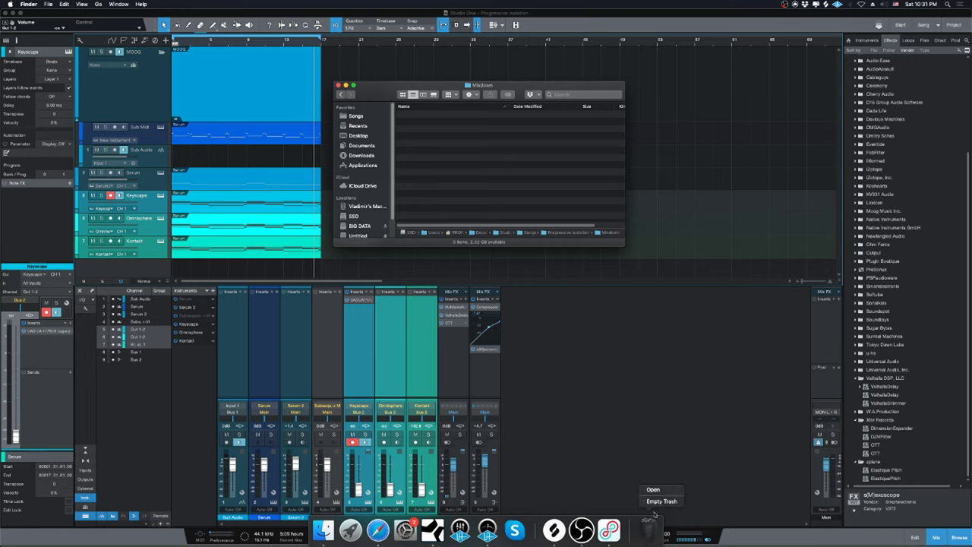
left_click(652, 503)
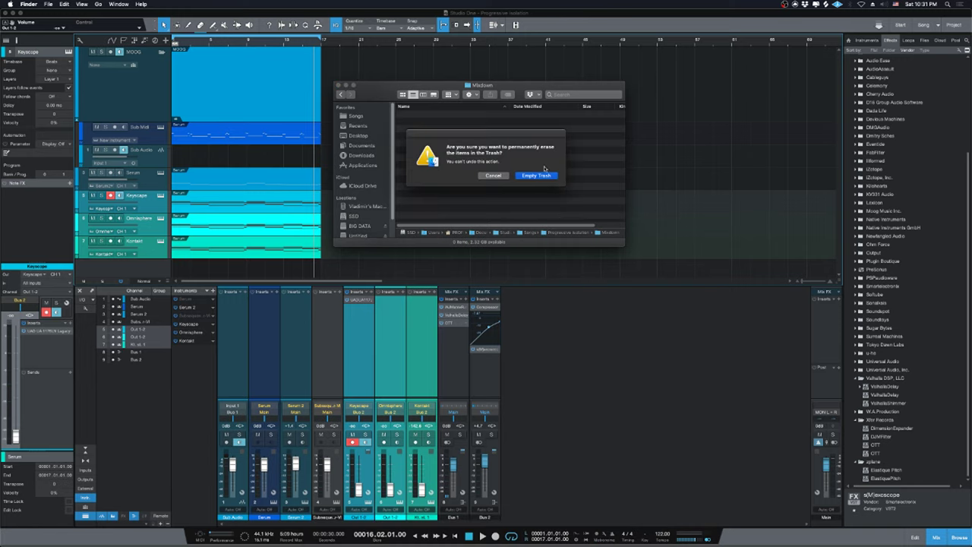
left_click(540, 176)
left_click(694, 237)
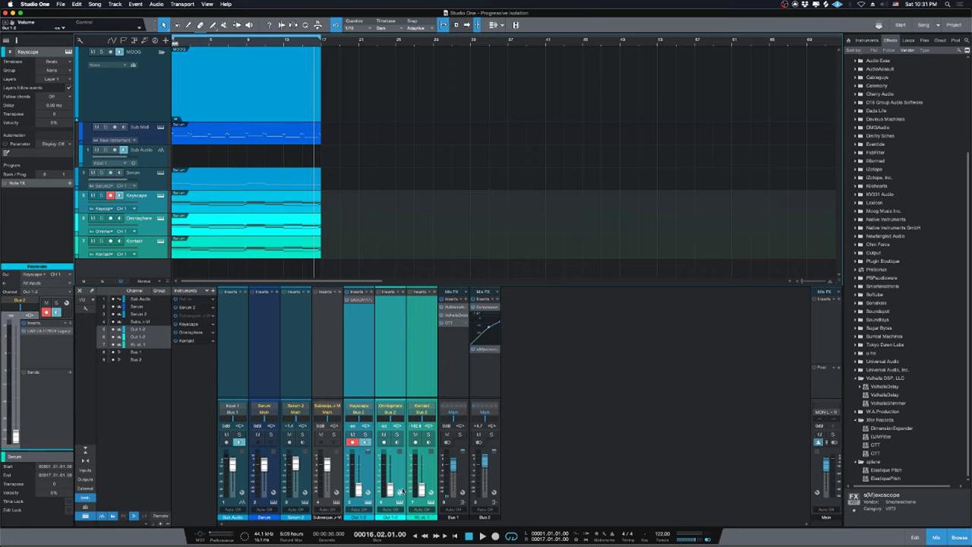
Raise the linked Omnisphere, Keyscape and Kontakt faders, play, and reopen Song > Export Mixdown.
left_click_drag(392, 491, 390, 465)
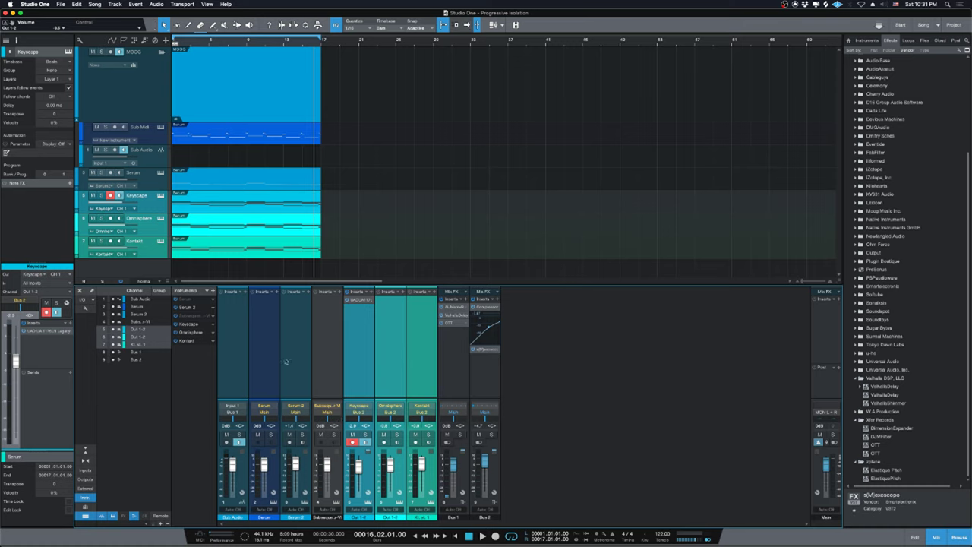
key("space")
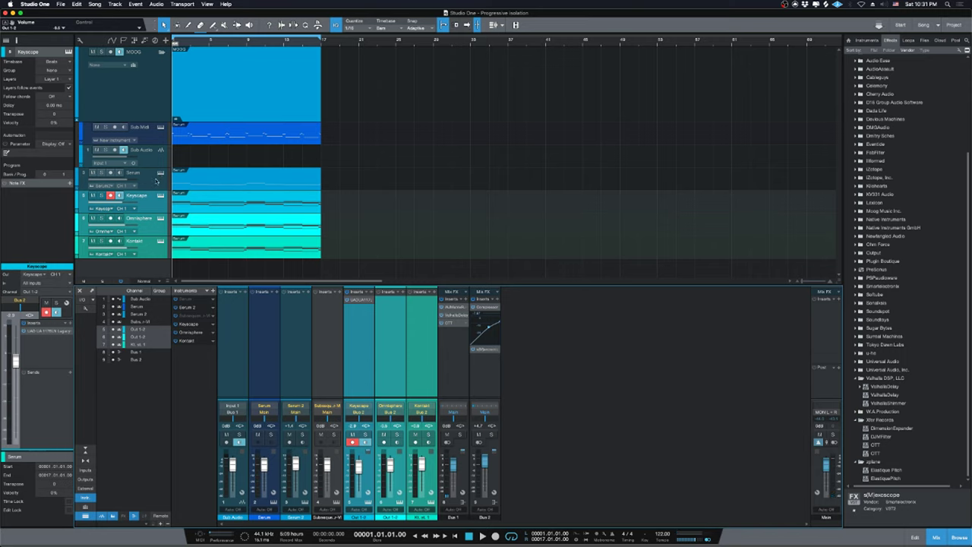
left_click(94, 4)
left_click(110, 22)
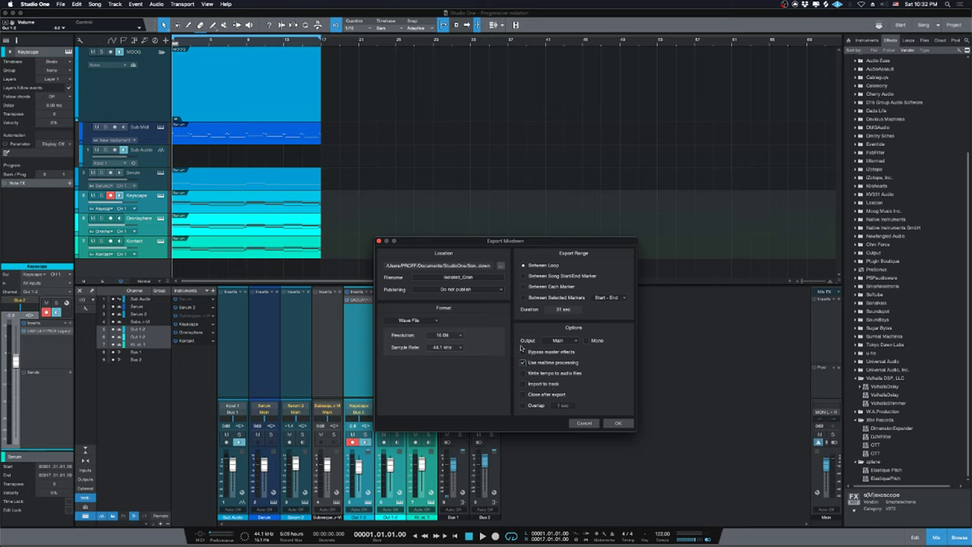
Confirm the Mixdown folder is empty in Finder and export the Isolated_Gran mixdown.
left_click(487, 278)
mouse_move(369, 535)
left_click(323, 530)
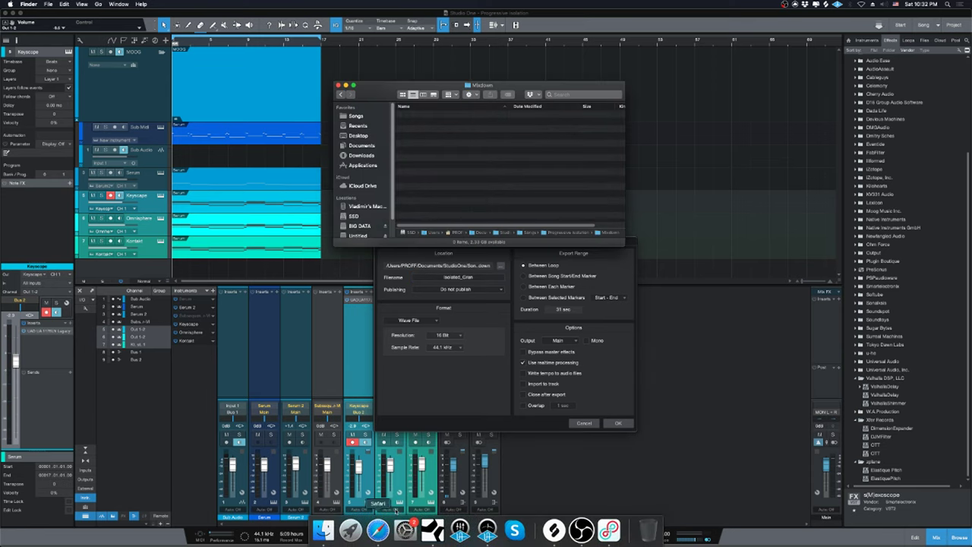
left_click(616, 275)
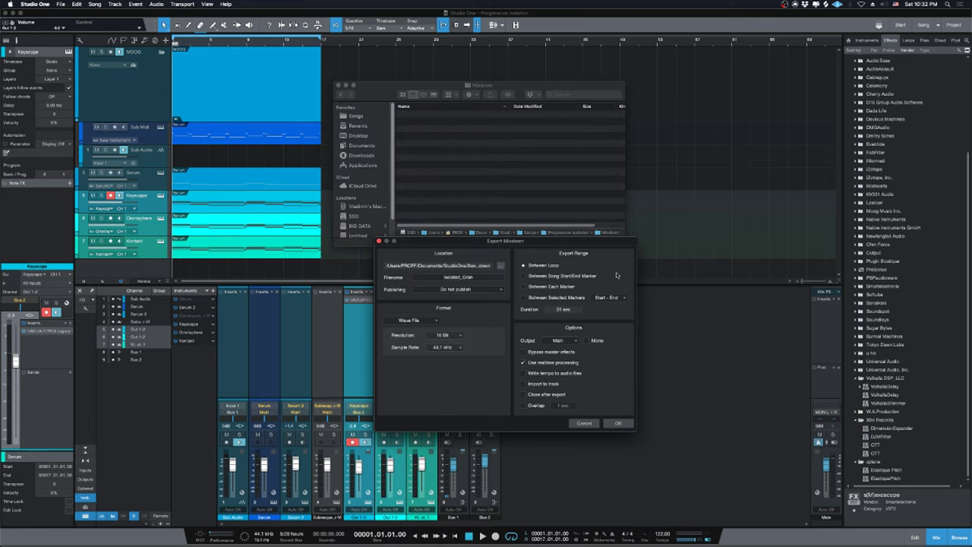
left_click(618, 423)
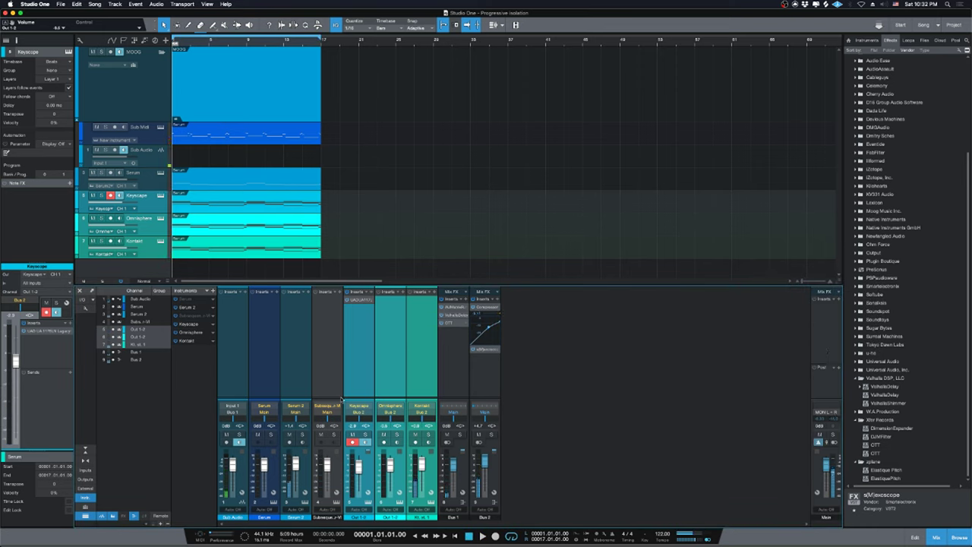
Silence the Sub Audio input, solo Keyscape through Kontakt, audition them, and open the Song menu.
left_click_drag(231, 465, 232, 491)
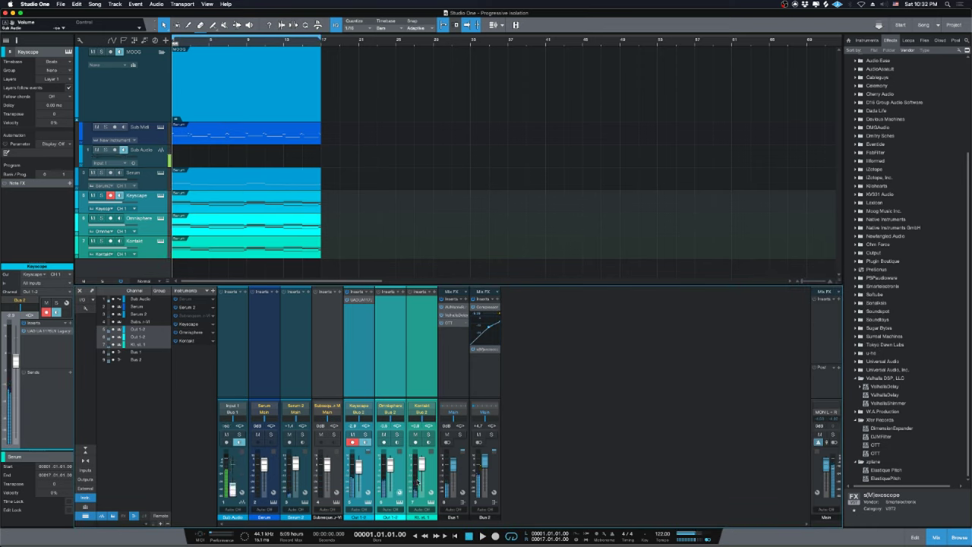
left_click(152, 203)
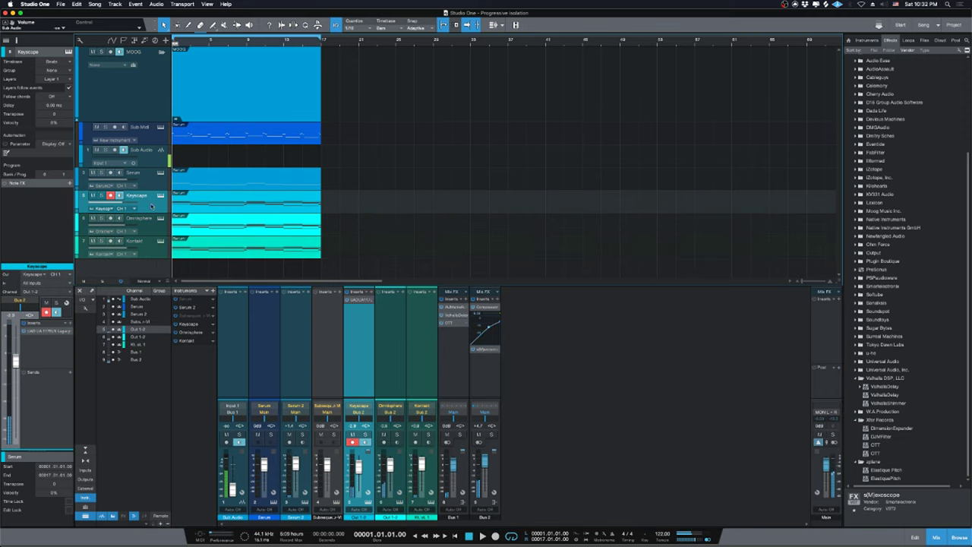
left_click(153, 251, "shift")
key("s")
key("space")
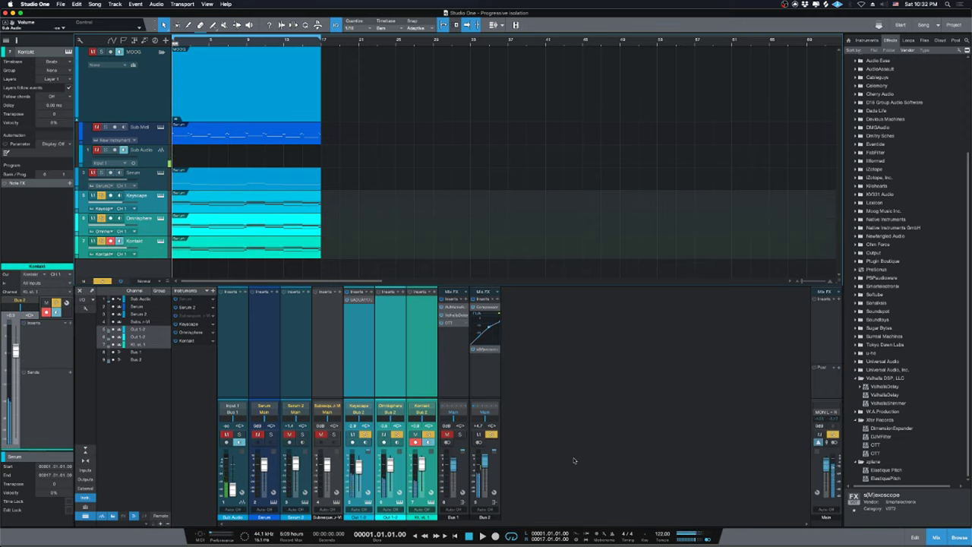
key("space")
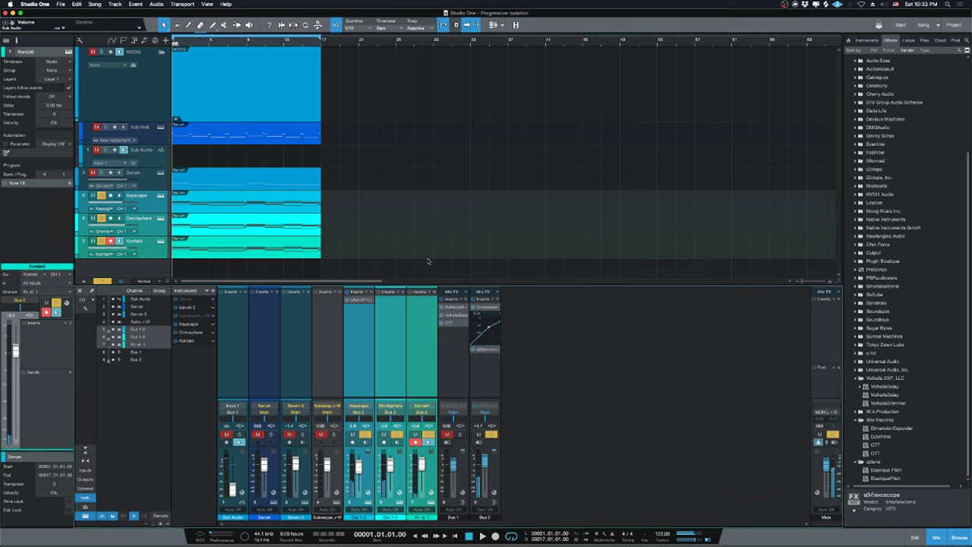
left_click(93, 5)
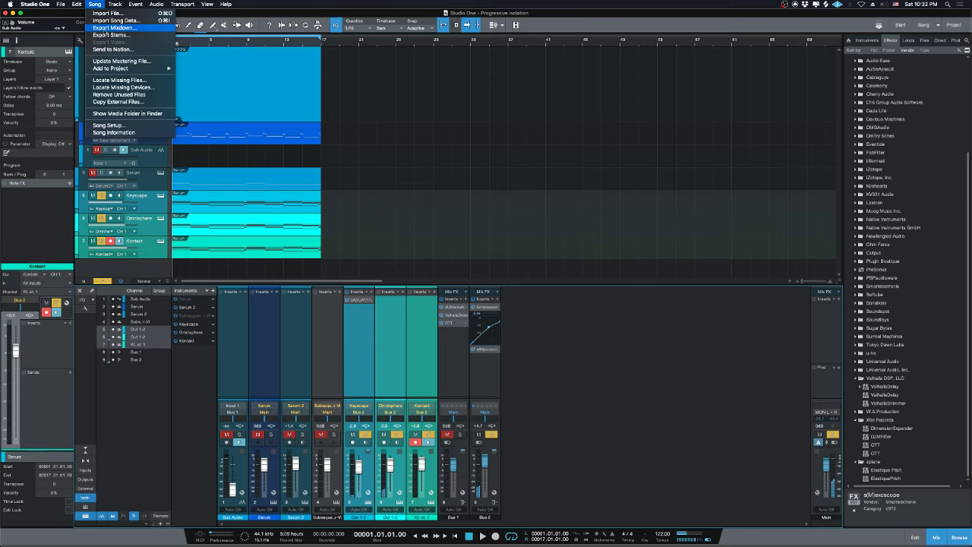
Export the loop range as a 16-bit, 44.1 kHz WAV mixdown, Isolated_Gran, then cancel the reopened dialog.
left_click(112, 27)
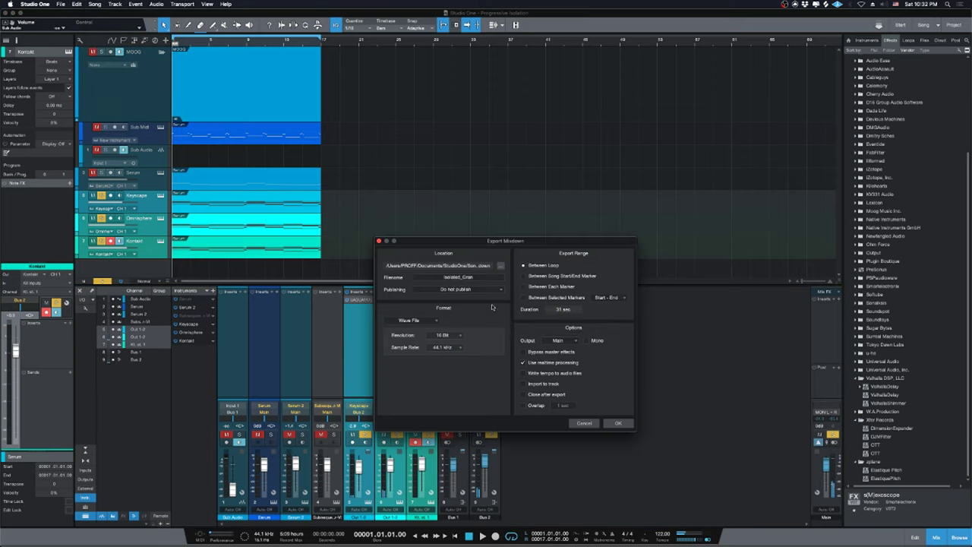
left_click(618, 423)
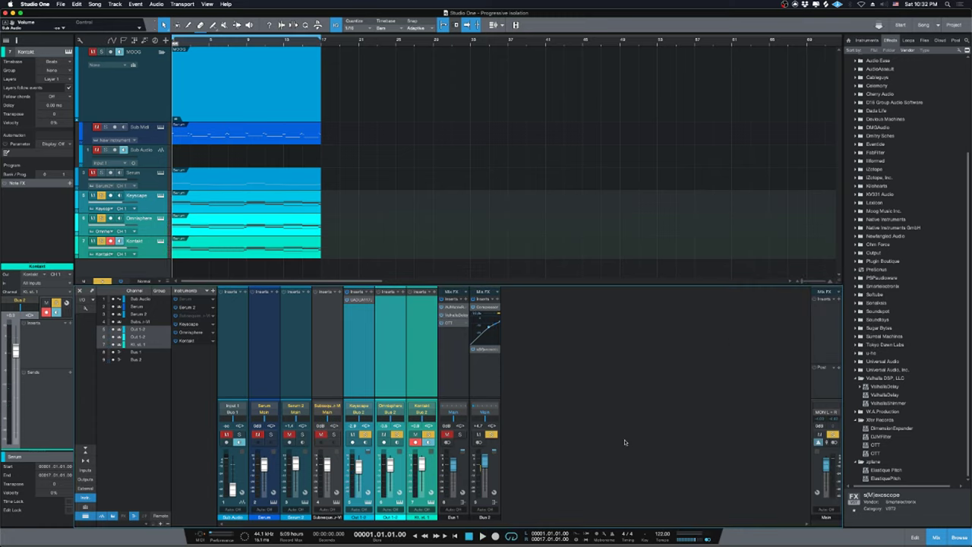
left_click(92, 3)
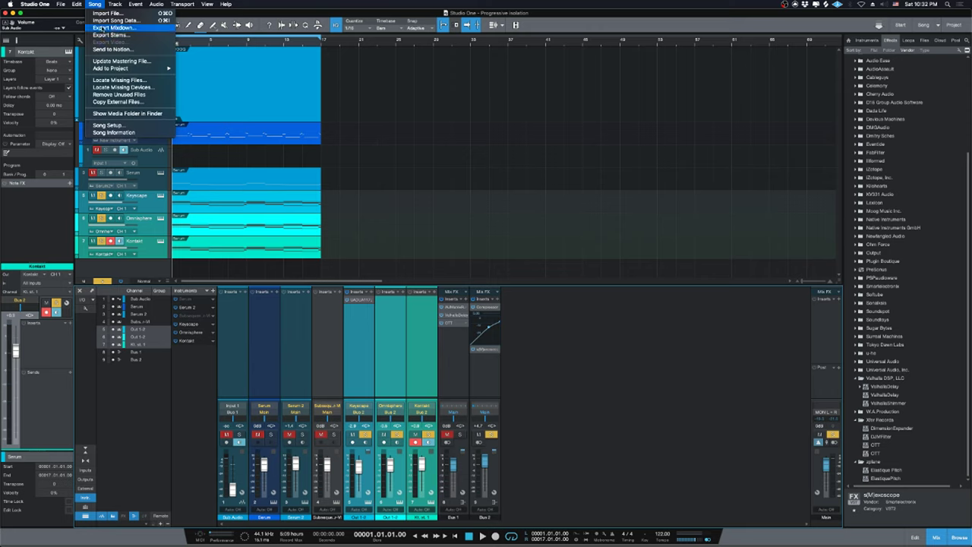
left_click(103, 29)
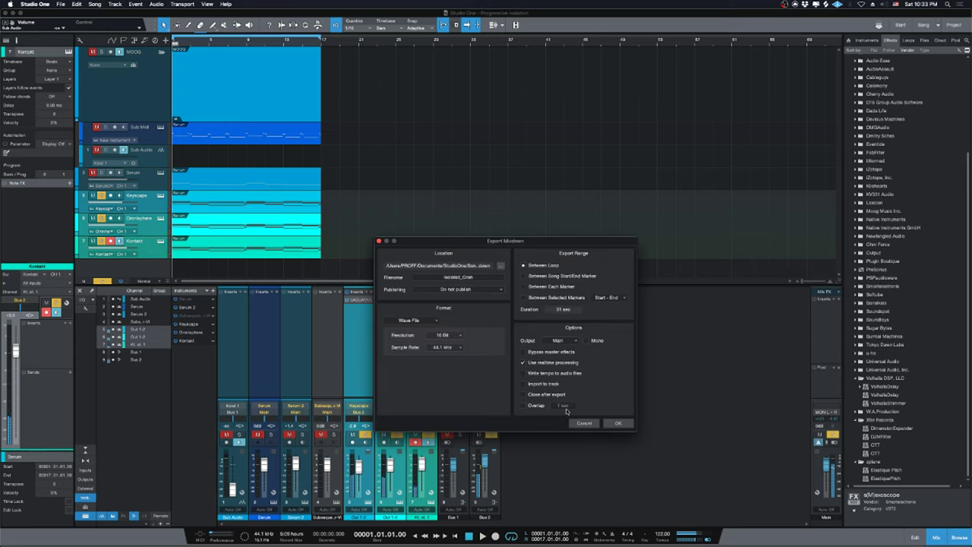
left_click(578, 422)
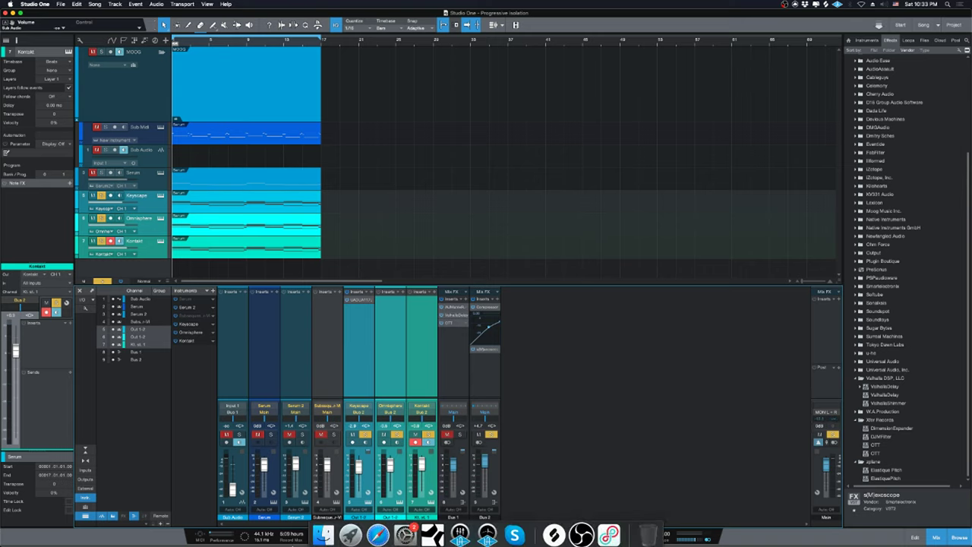
Preview Isolated_Gran.wav from the Mixdown folder with Quick Look.
left_click(324, 534)
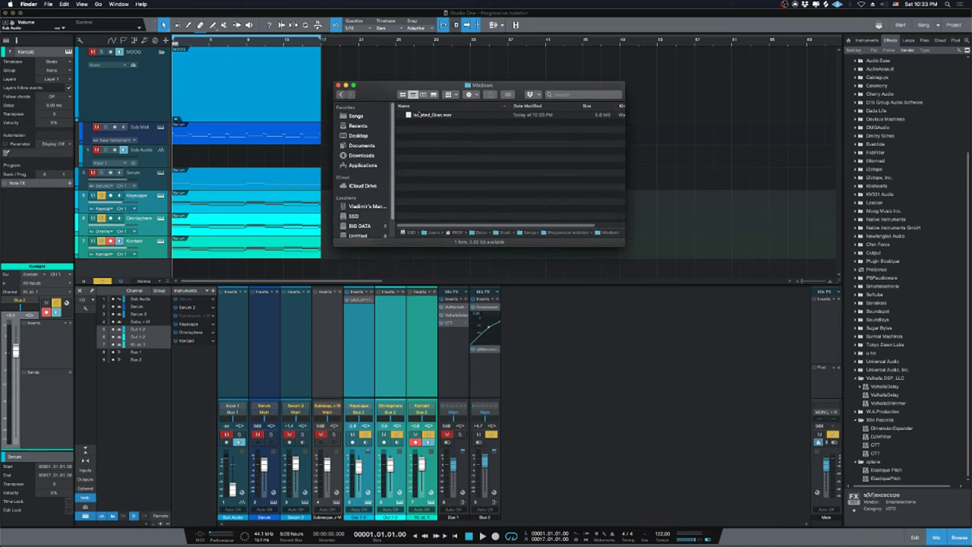
key("space")
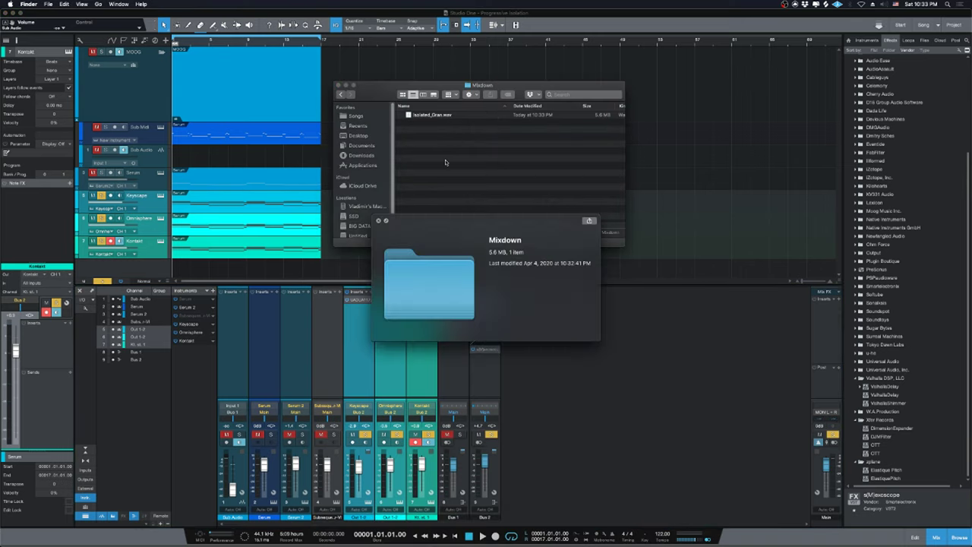
key("space")
left_click(431, 114)
key("space")
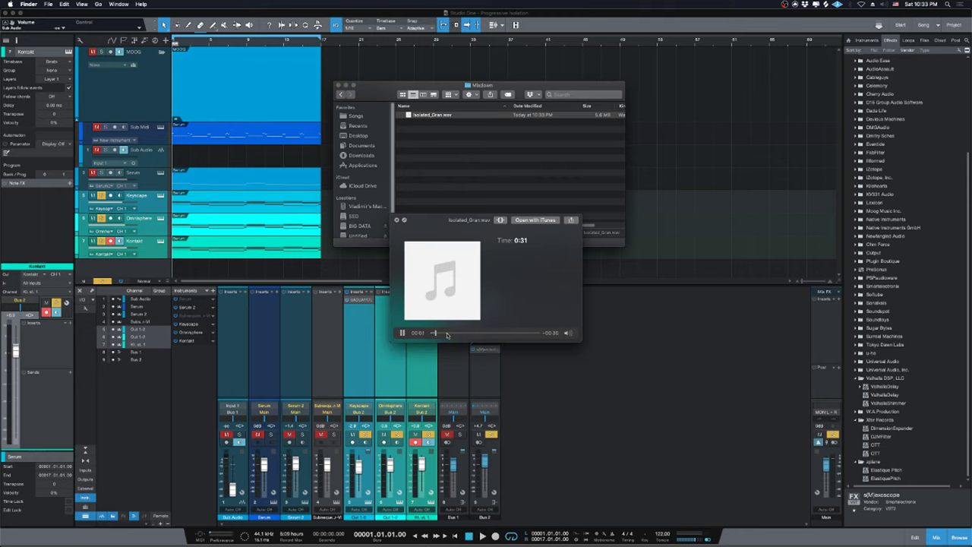
key("space")
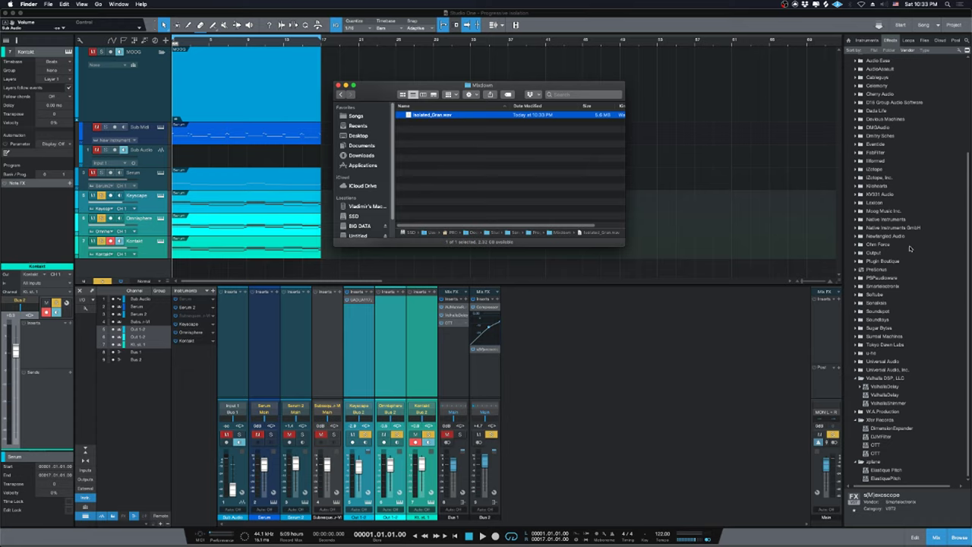
Return to Studio One and drag an instrument from the Instruments browser into the song.
left_click(846, 63)
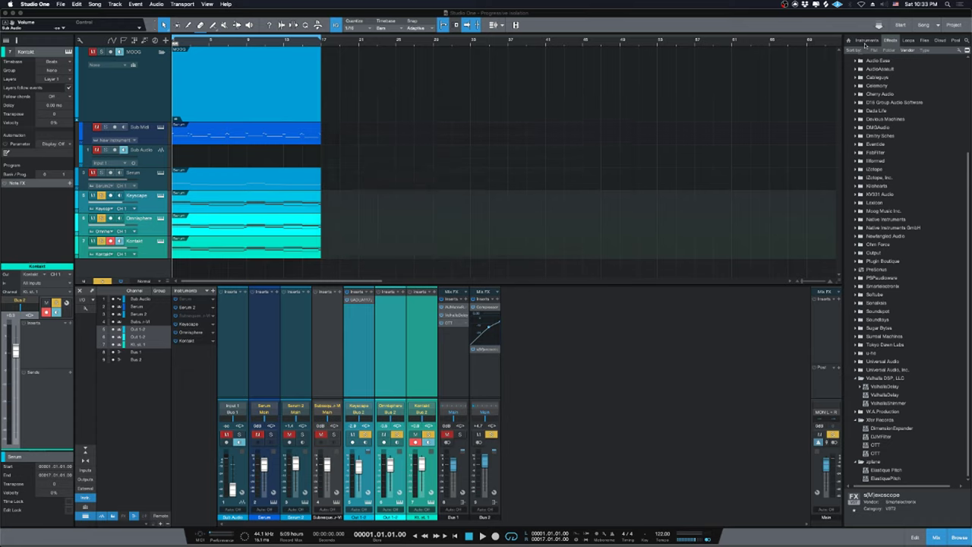
left_click(866, 39)
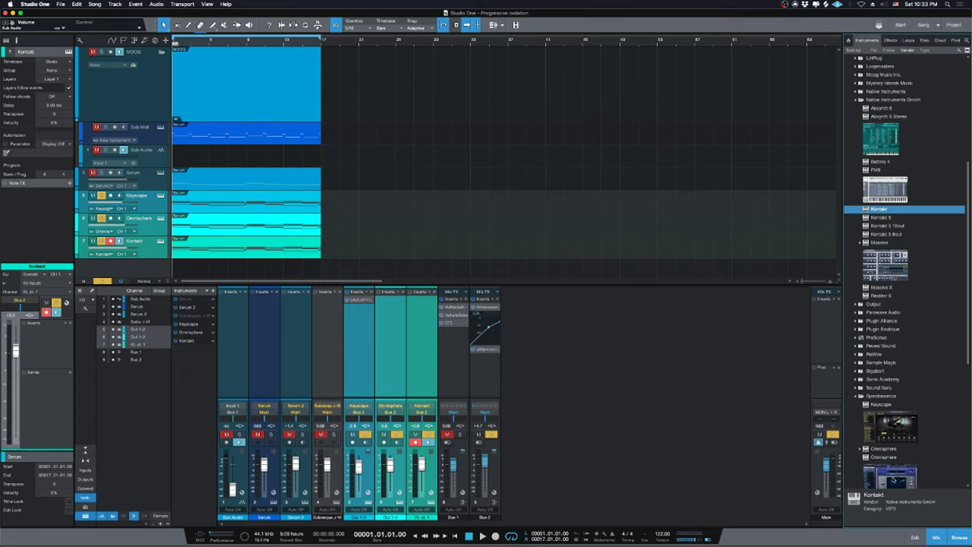
left_click_drag(894, 480, 342, 270)
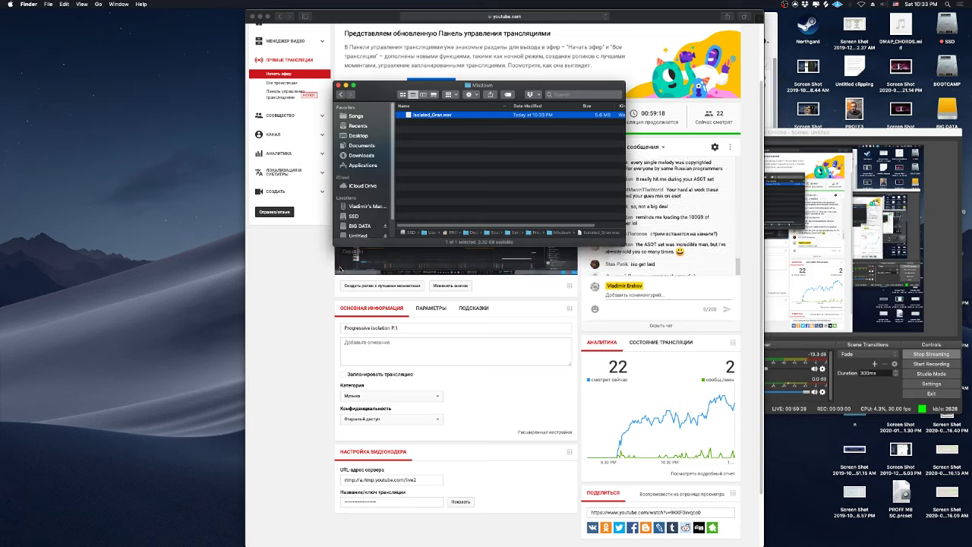
Bring Studio One back to the front from the Dock, showing its Start page.
mouse_move(433, 531)
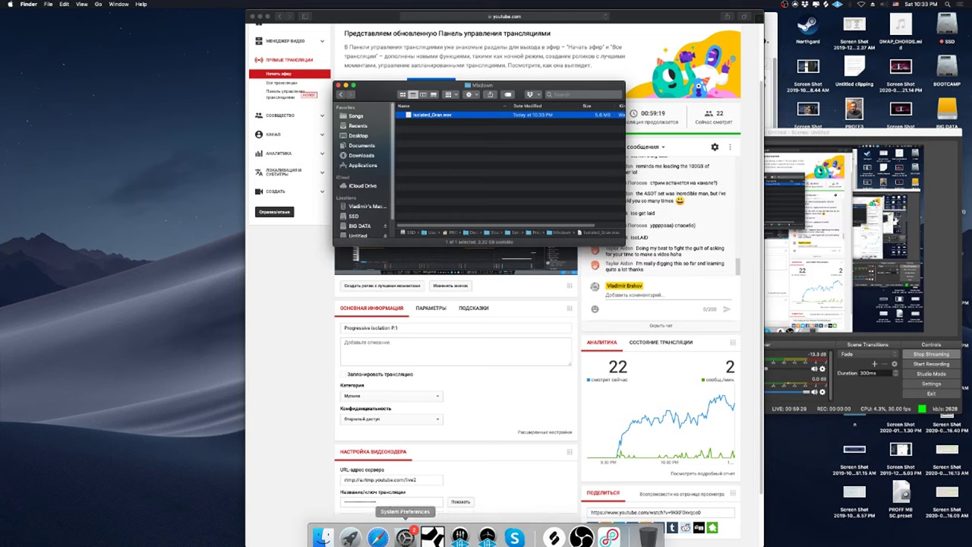
left_click(433, 530)
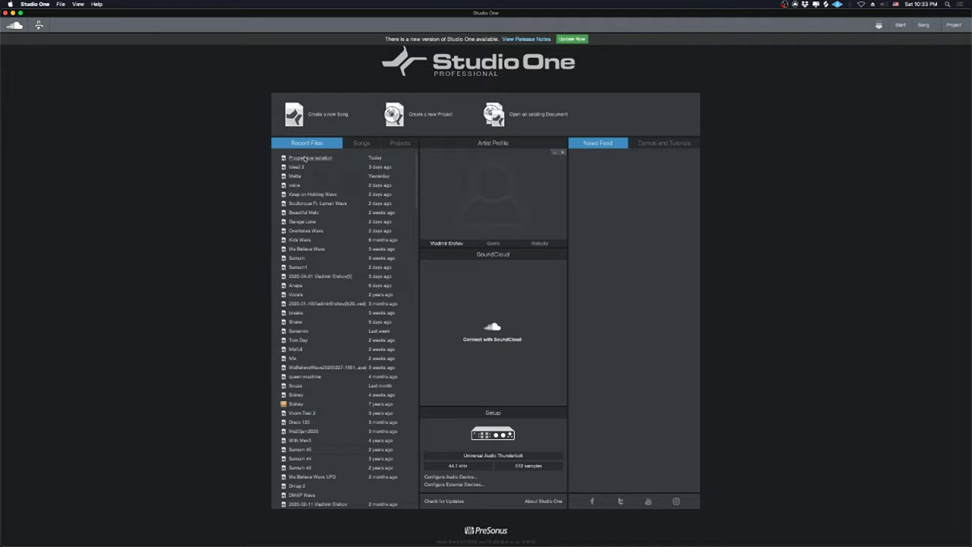
Open the Progressive isolation backup and add Omnisphere from the Instruments browser as a new track.
left_click(304, 158)
left_click(543, 188)
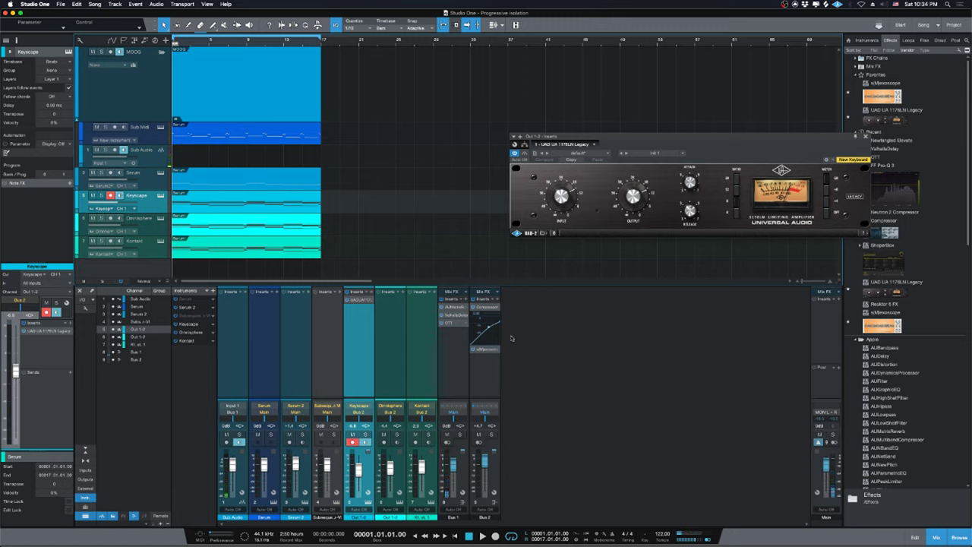
left_click(867, 39)
scroll(894, 389, "down", 2)
left_click_drag(890, 407, 269, 273)
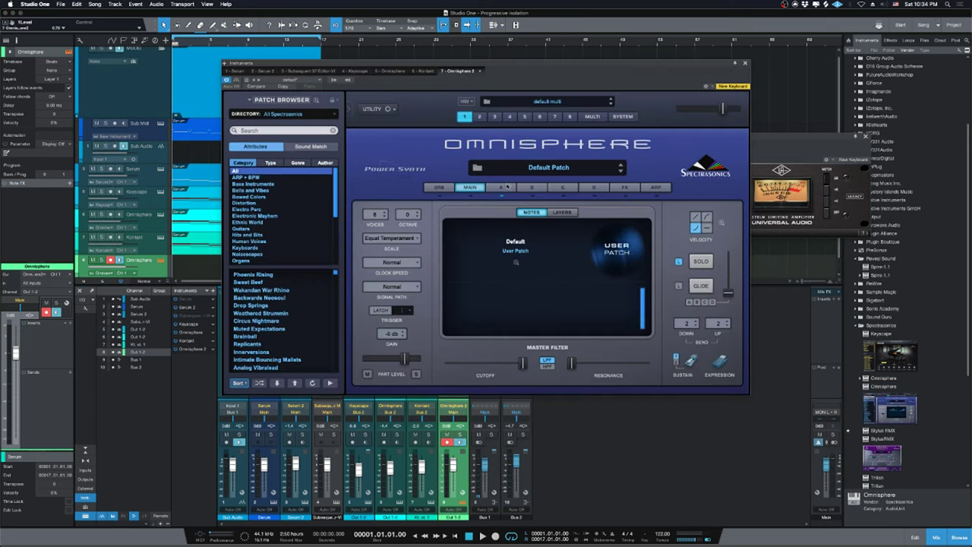
Set Layer A's oscillator to Sample and drop Isolated_Gran.wav into the Soundsource Browser's User Audio.
left_click(507, 188)
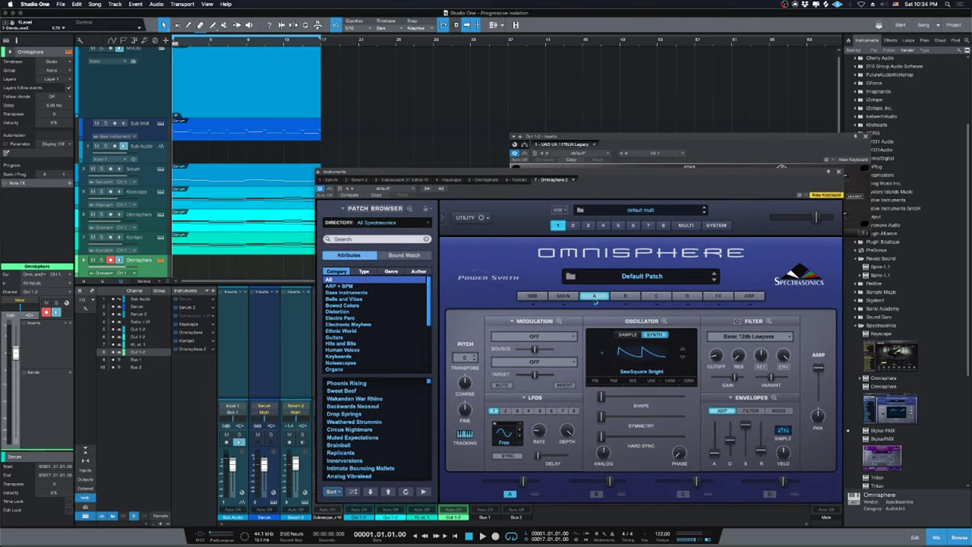
left_click(635, 337)
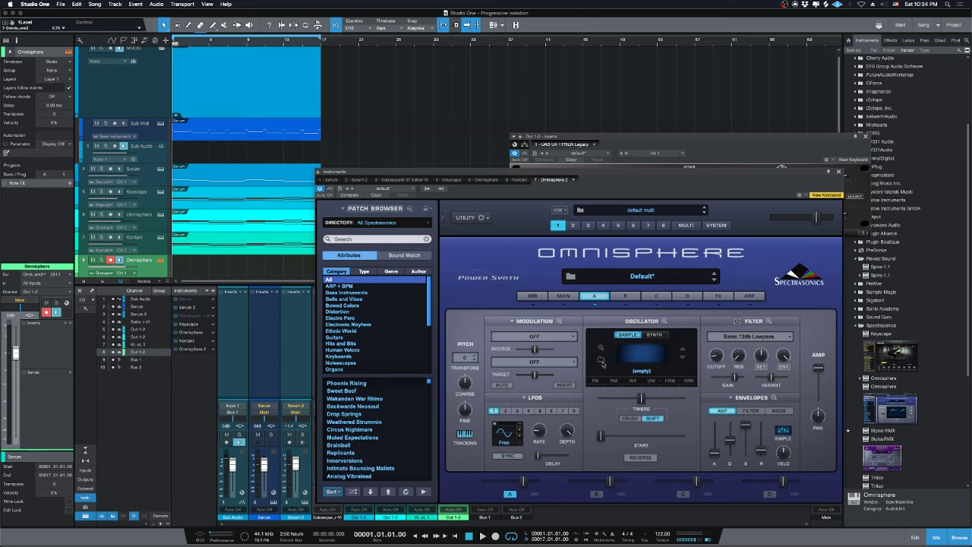
left_click(602, 363)
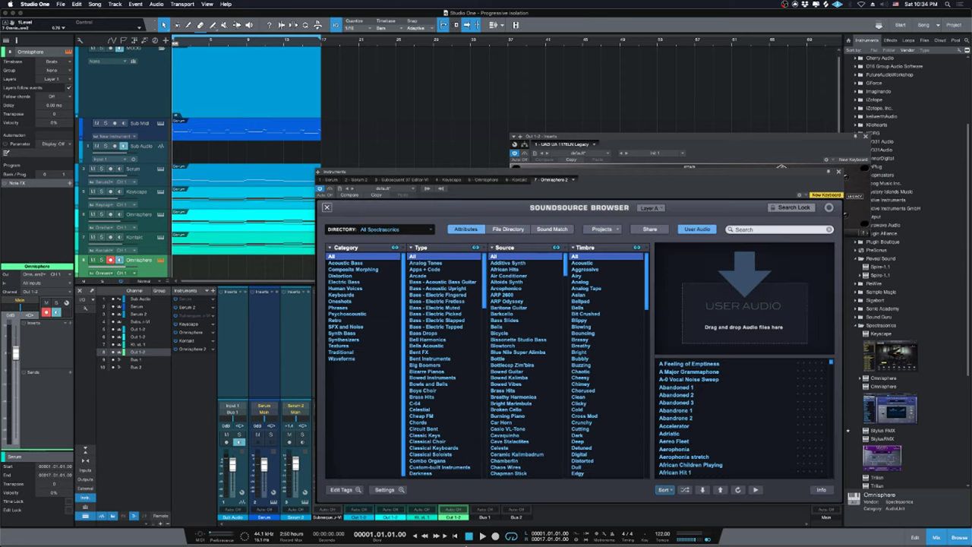
left_click(323, 520)
left_click_drag(428, 124, 738, 300)
mouse_move(649, 532)
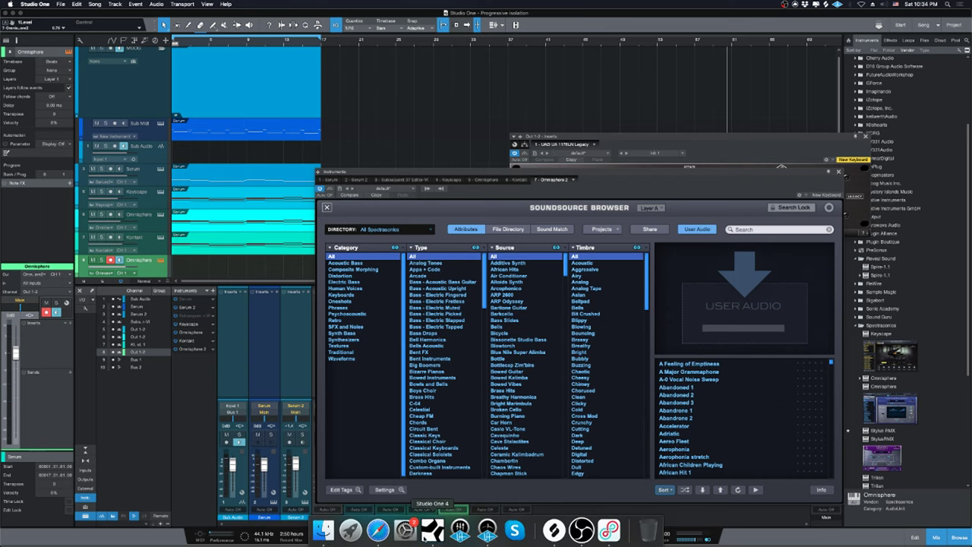
left_click(378, 535)
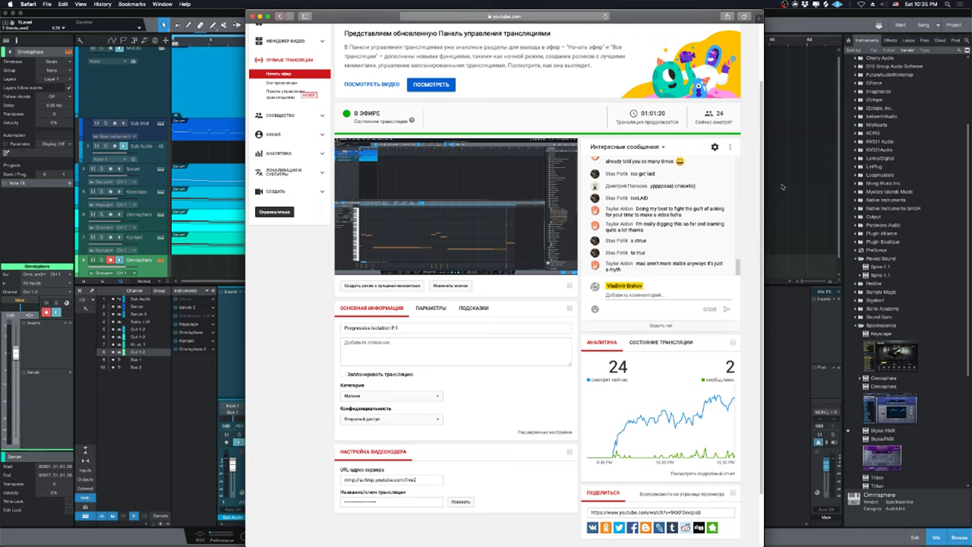
left_click(782, 186)
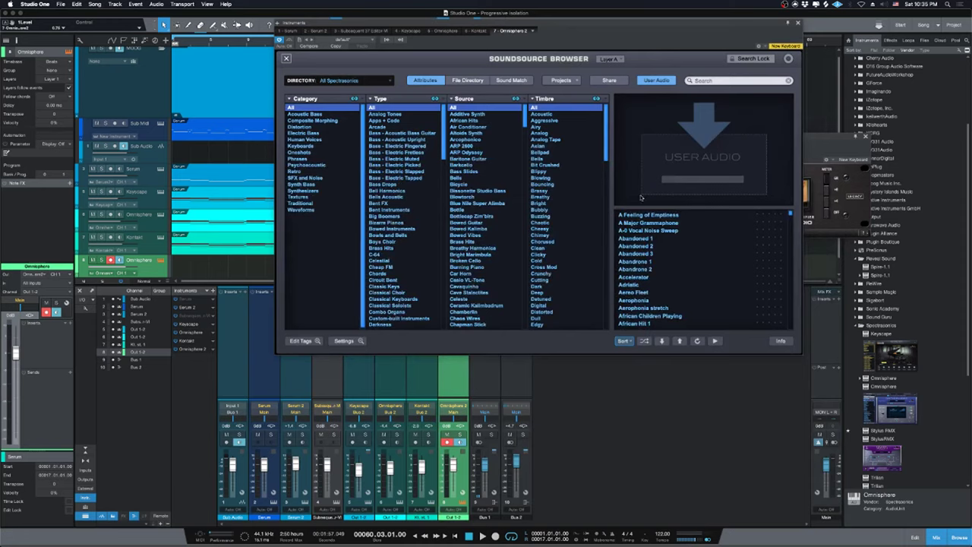
Drag Isolated_Gran.wav from the Mixdown folder onto Omnisphere's User Audio area again.
left_click(324, 529)
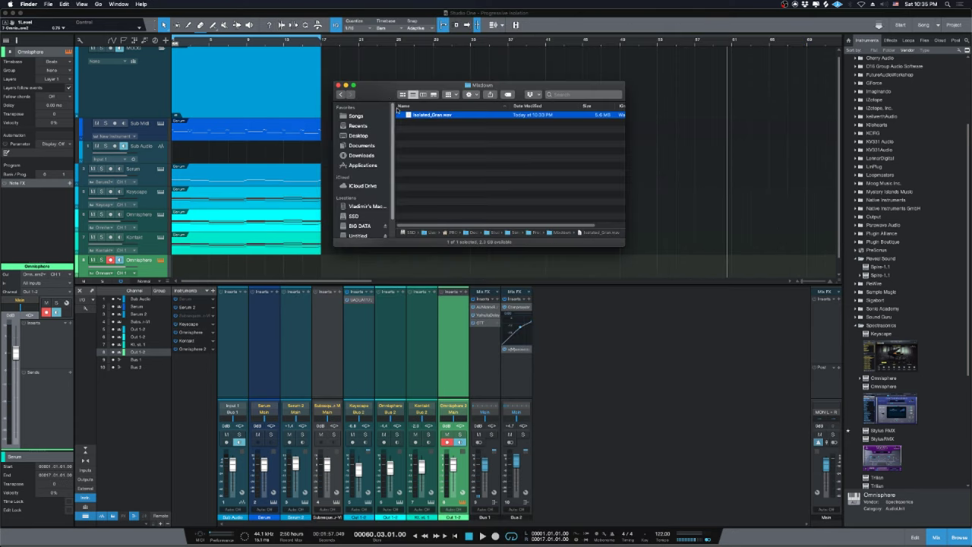
left_click_drag(410, 116, 587, 281)
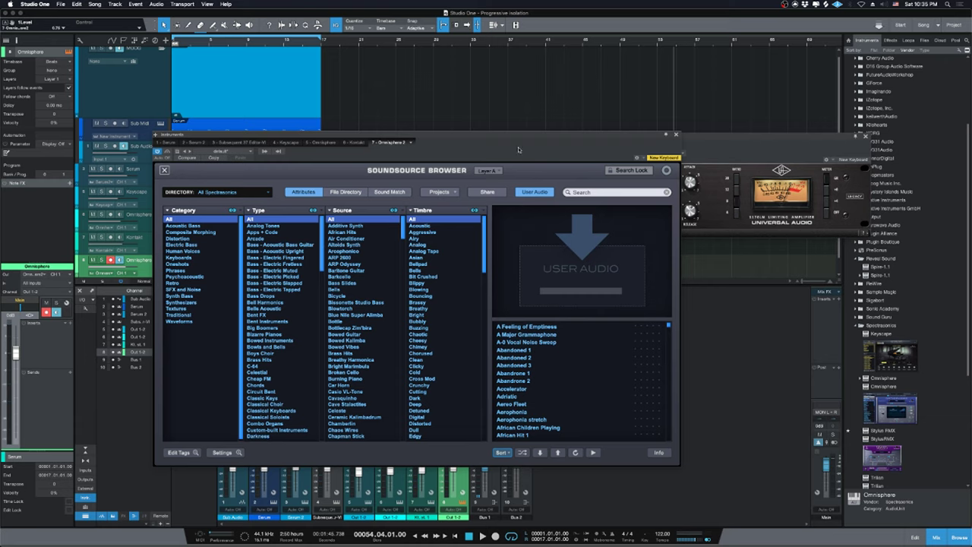
left_click_drag(517, 150, 575, 105)
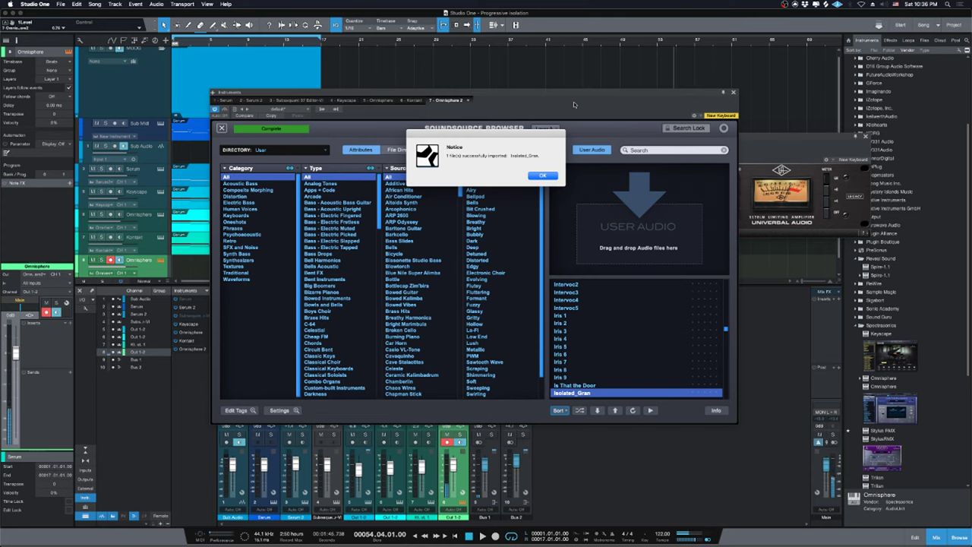
Dismiss the import notices so Isolated_Gran_1 appears in User Audio, closing the stray UAD compressor window.
left_click(546, 176)
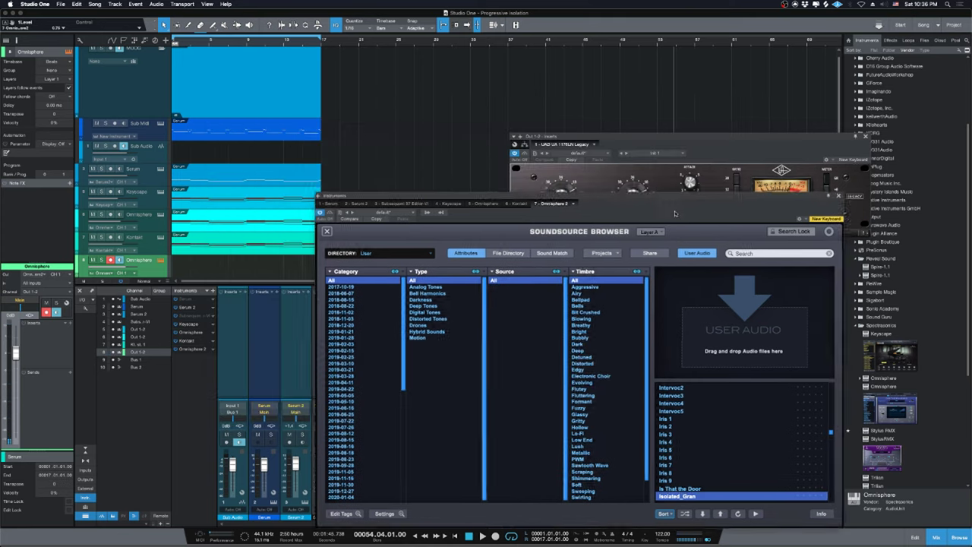
left_click_drag(569, 95, 698, 10)
left_click(866, 136)
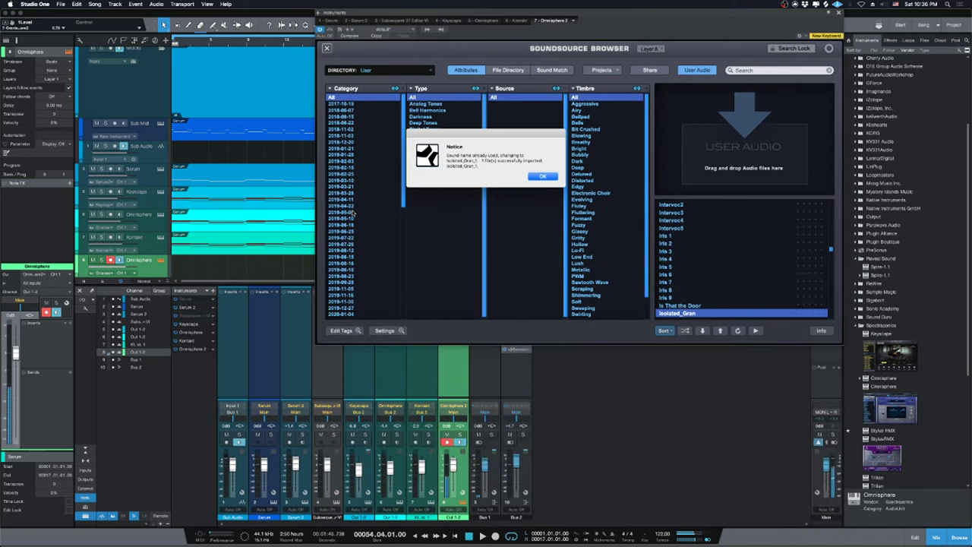
left_click(542, 176)
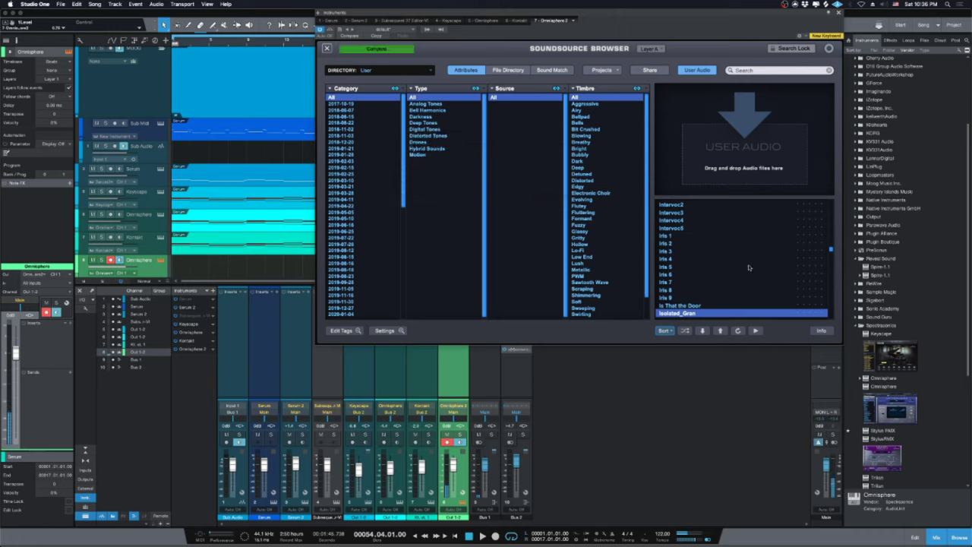
scroll(693, 255, "down", 1)
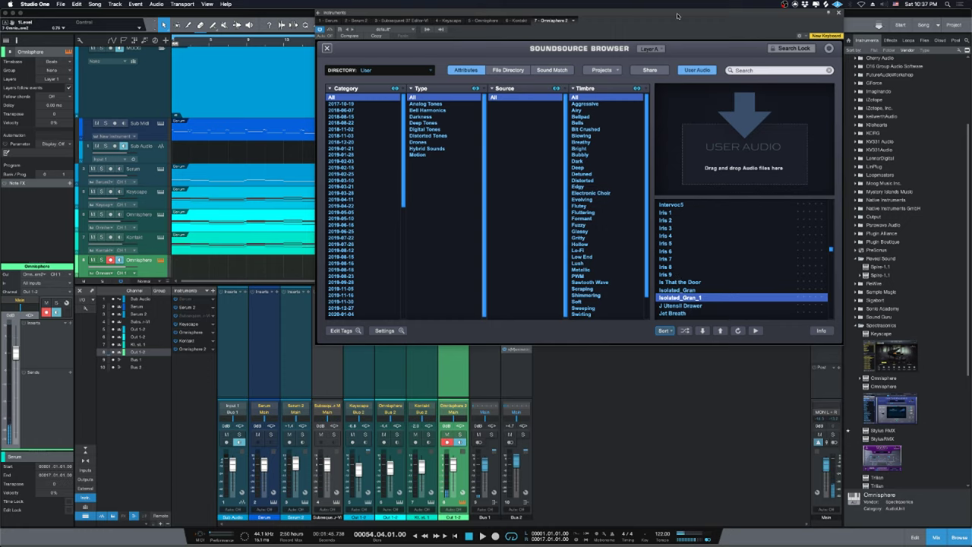
left_click_drag(678, 16, 635, 260)
Draw one C3 note spanning bars 1 to 17 in the new Omnisphere event's piano roll.
left_click(796, 254)
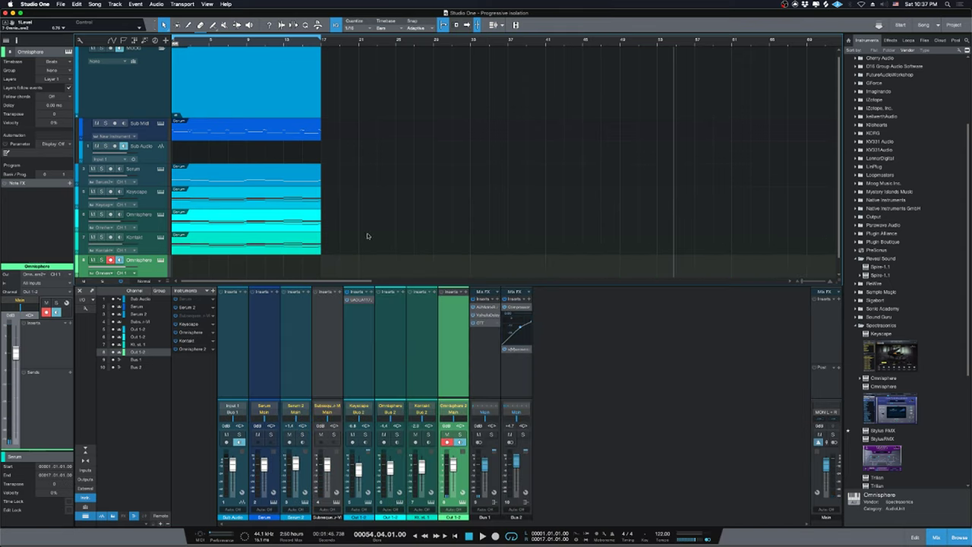
scroll(238, 251, "down", 1)
left_click(240, 252)
key("comma")
key("f")
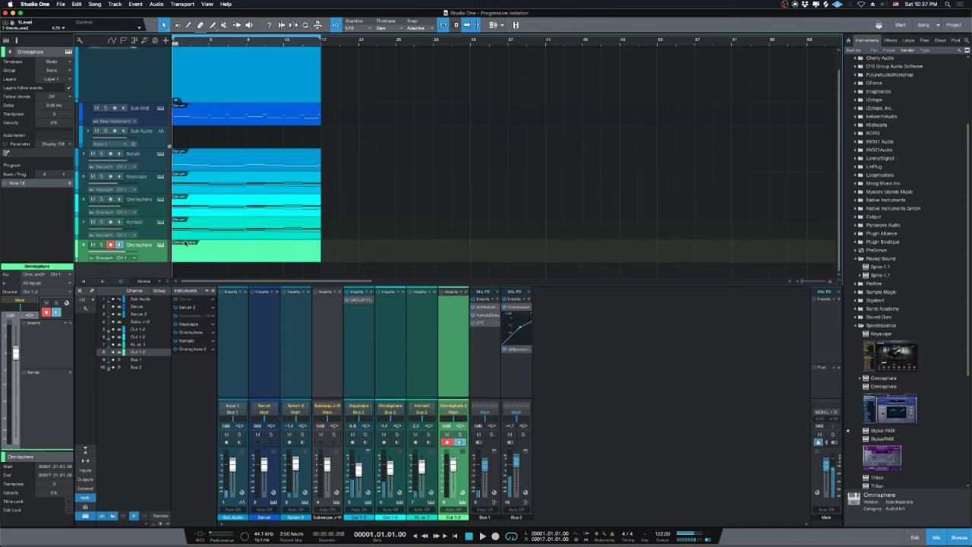
double_click(191, 250)
left_click(156, 313)
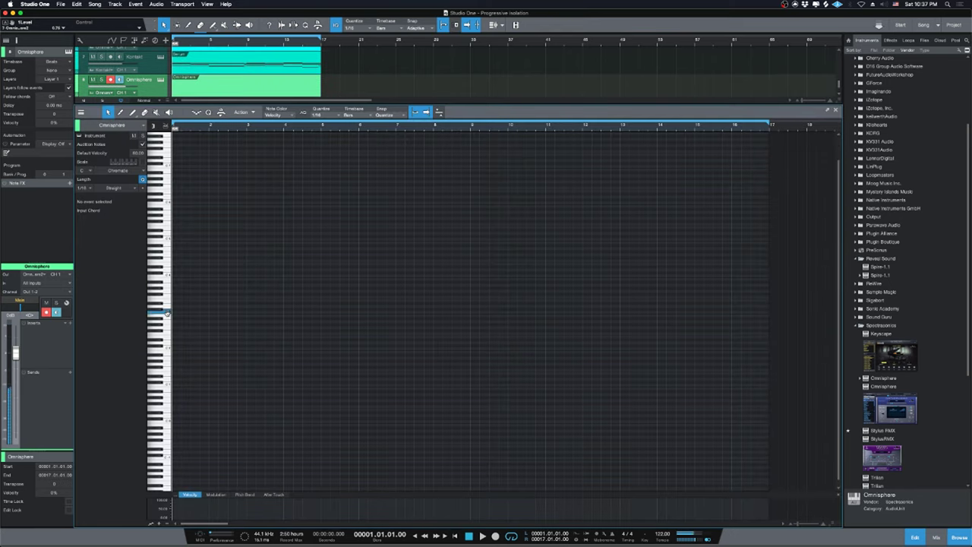
left_click_drag(174, 312, 778, 320)
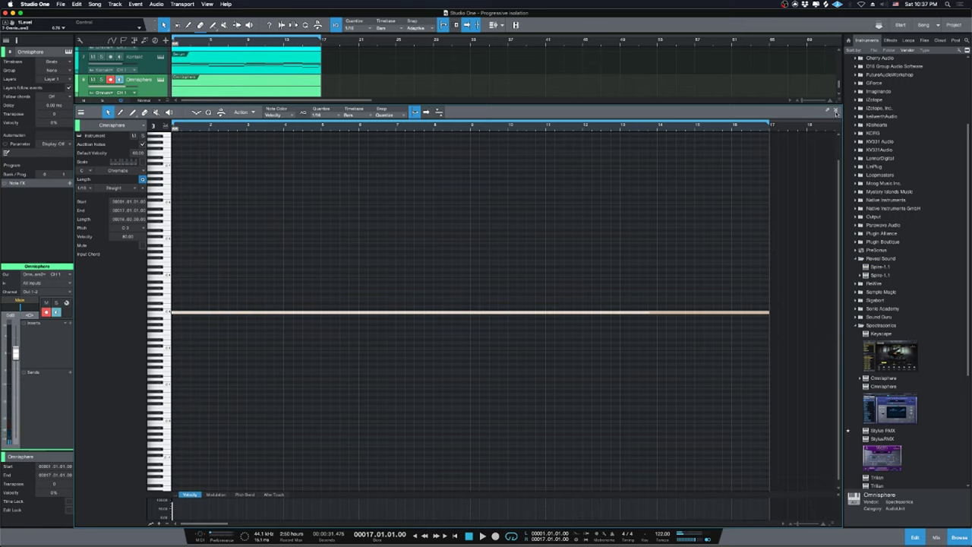
left_click(836, 111)
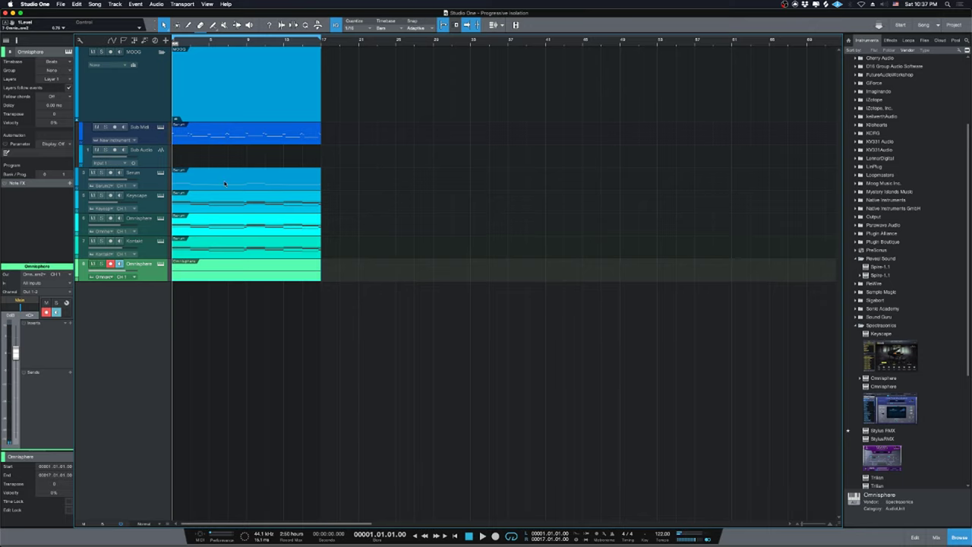
Move the Keyscape event later, to about bar 25.
left_click(162, 244)
left_click(155, 203)
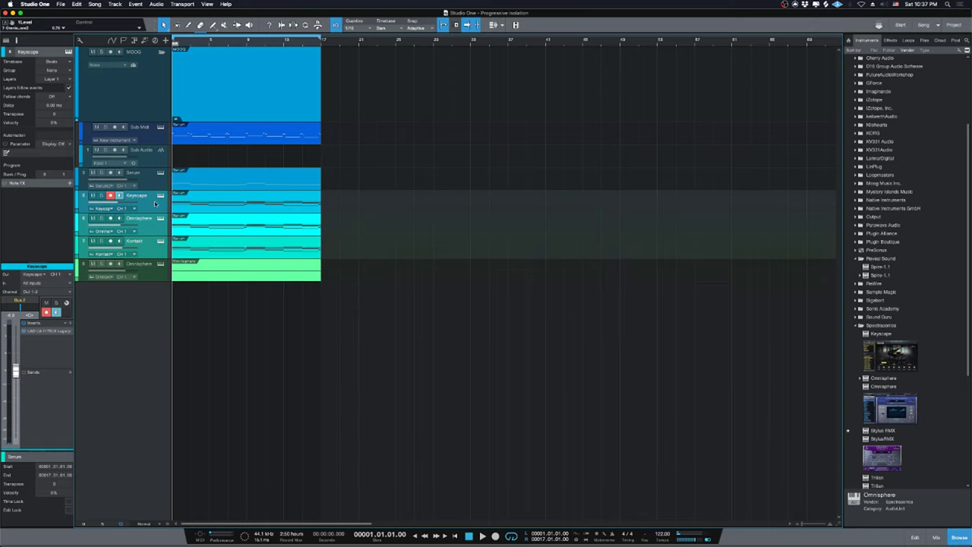
left_click_drag(256, 202, 768, 137)
left_click(493, 25)
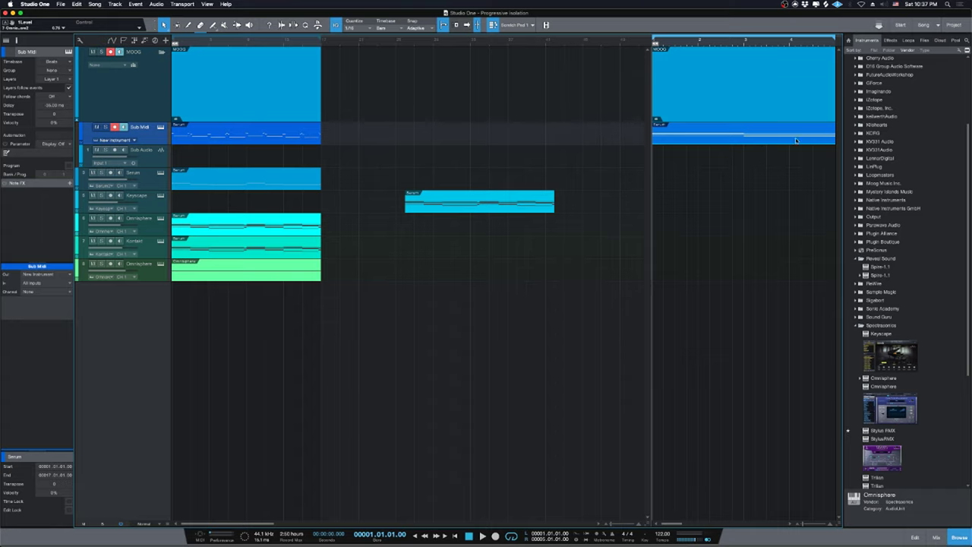
left_click(493, 25)
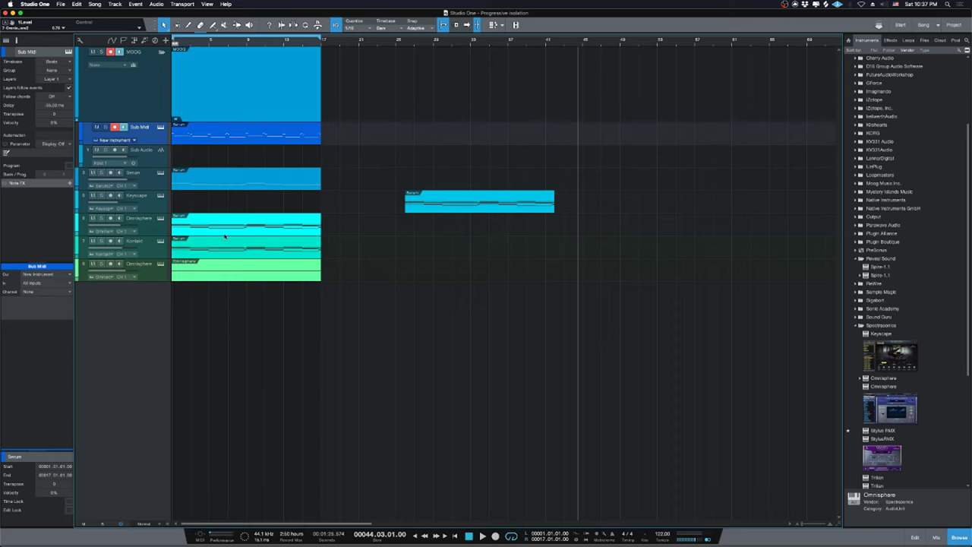
Remove the Keyscape, Kontakt and extra Omnisphere tracks along with their instruments.
left_click(139, 232)
left_click(140, 267, "shift")
right_click(145, 268)
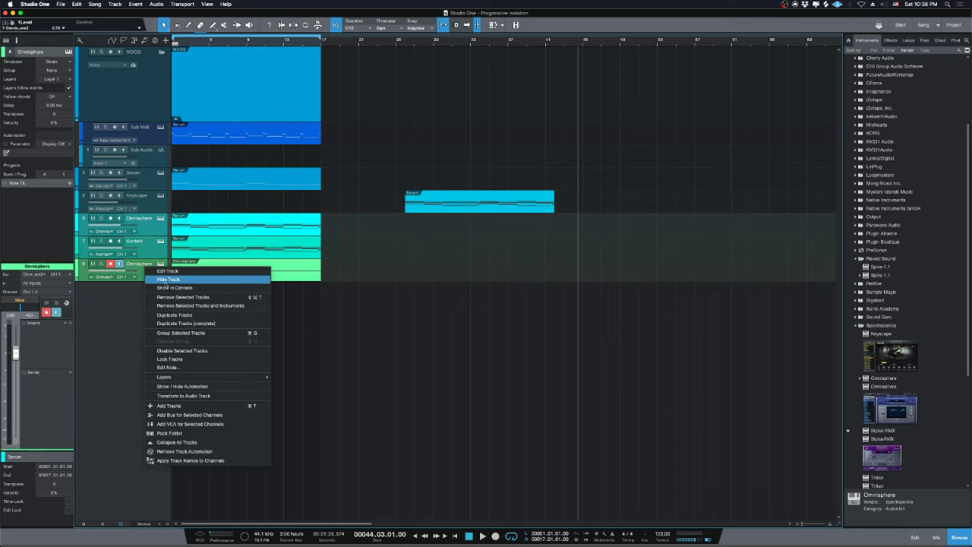
left_click(406, 309)
left_click(149, 210)
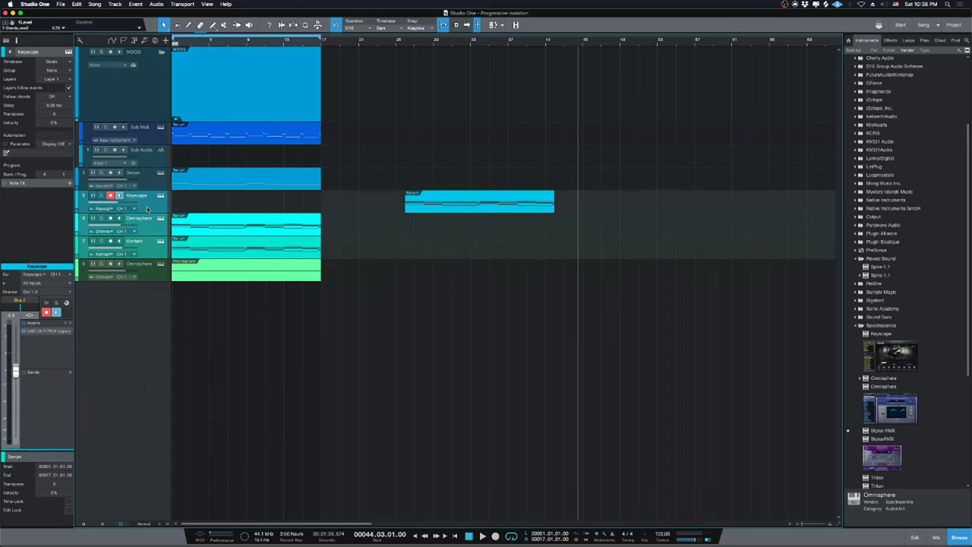
right_click(149, 210)
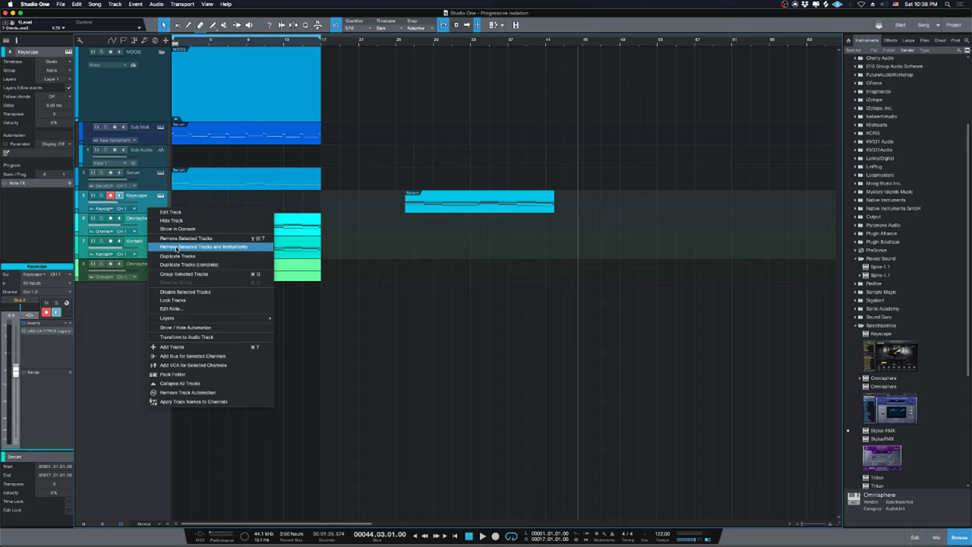
left_click(206, 247)
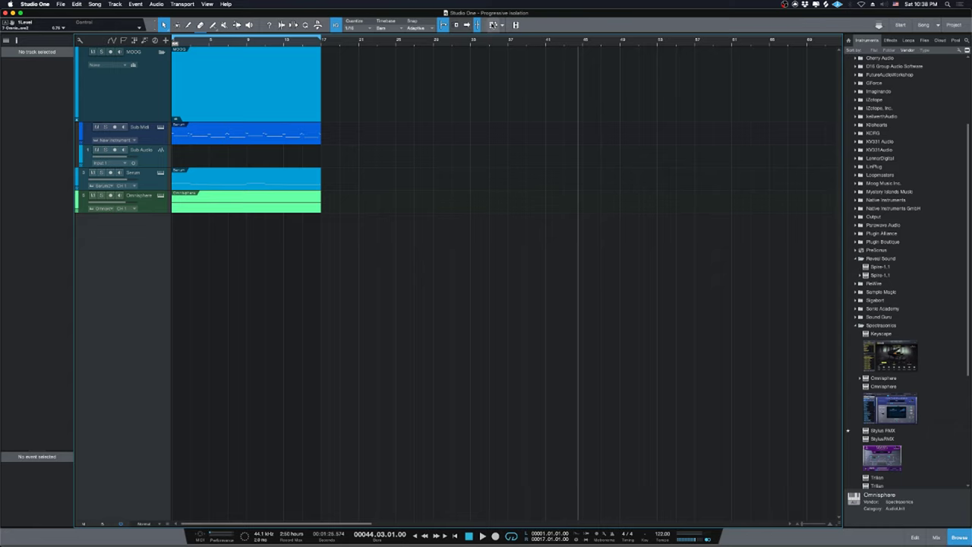
Play the song with follow on and open the remaining Omnisphere track's instrument window.
left_click(494, 25)
left_click_drag(672, 137, 672, 137)
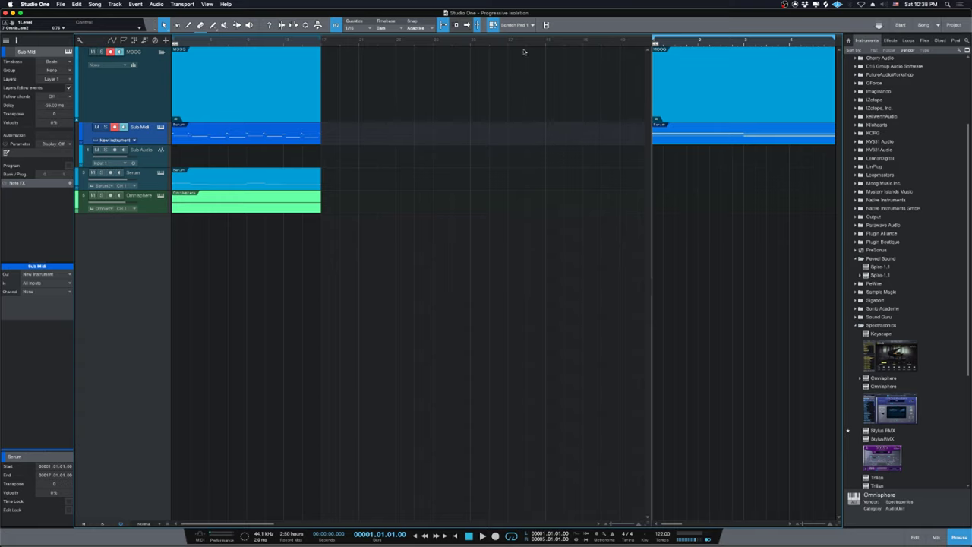
left_click(494, 25)
left_click(467, 25)
key("space")
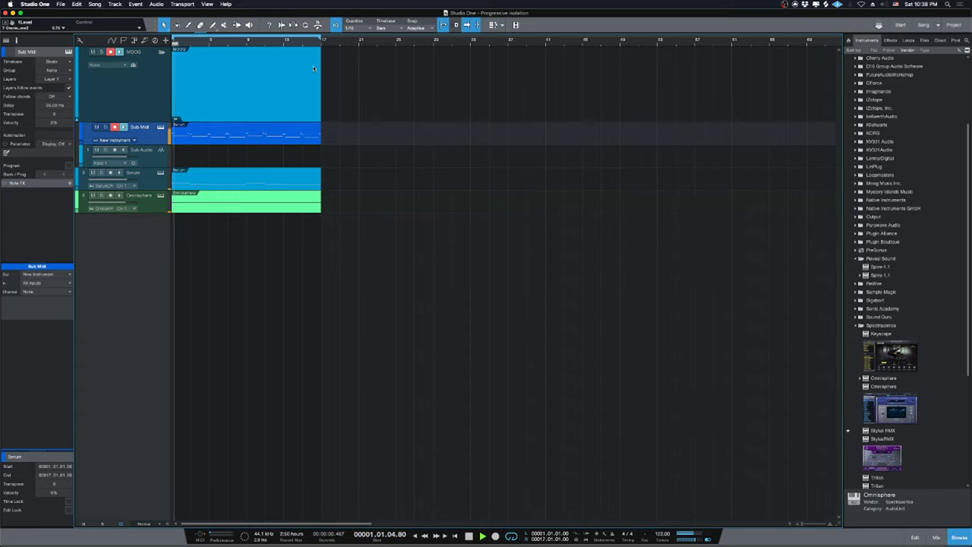
left_click(160, 198)
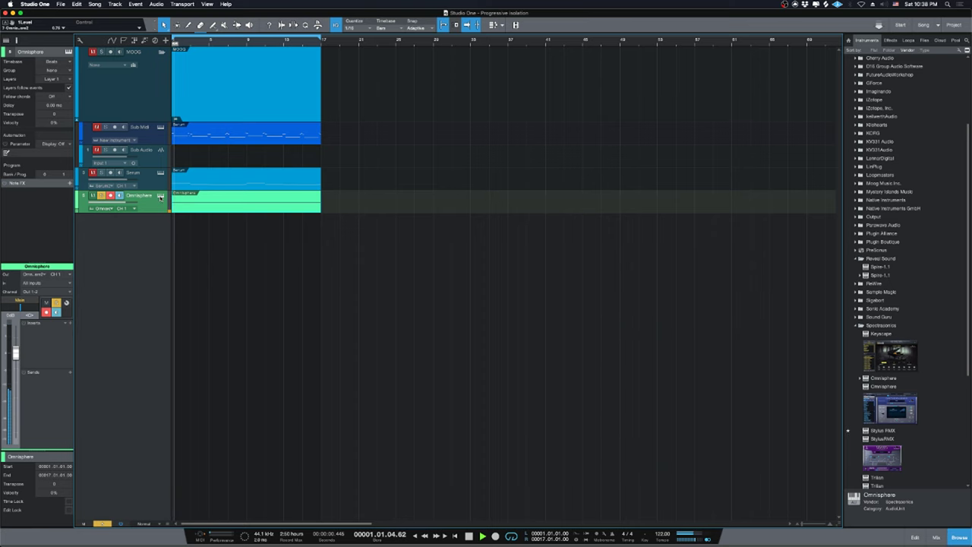
left_click(160, 196)
key("space")
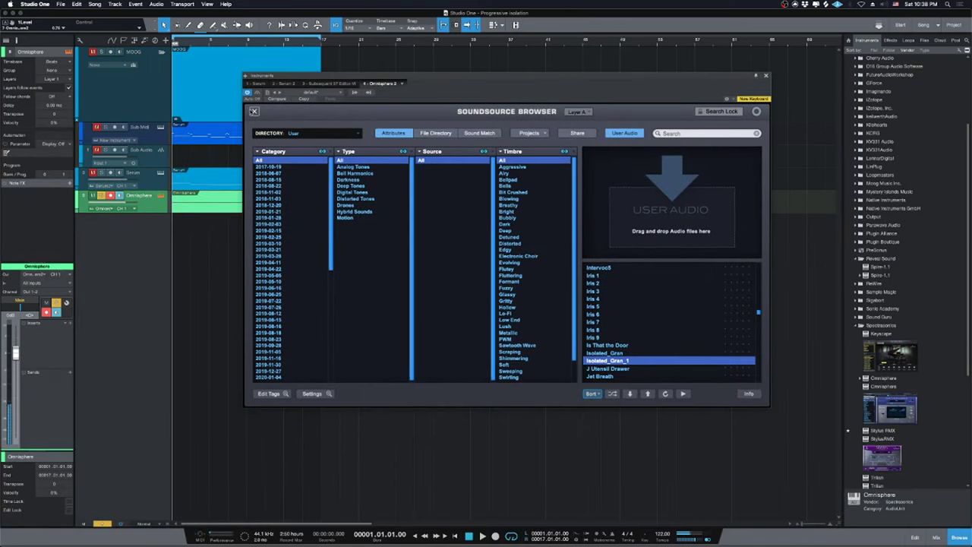
Switch on Granular for Omnisphere layer A's oscillator and play the song to hear it.
left_click(254, 112)
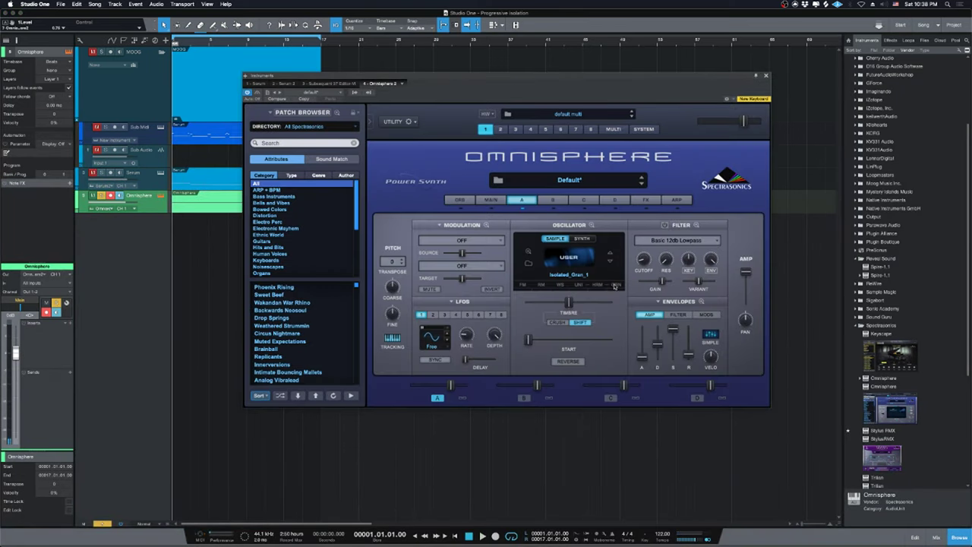
left_click(613, 285)
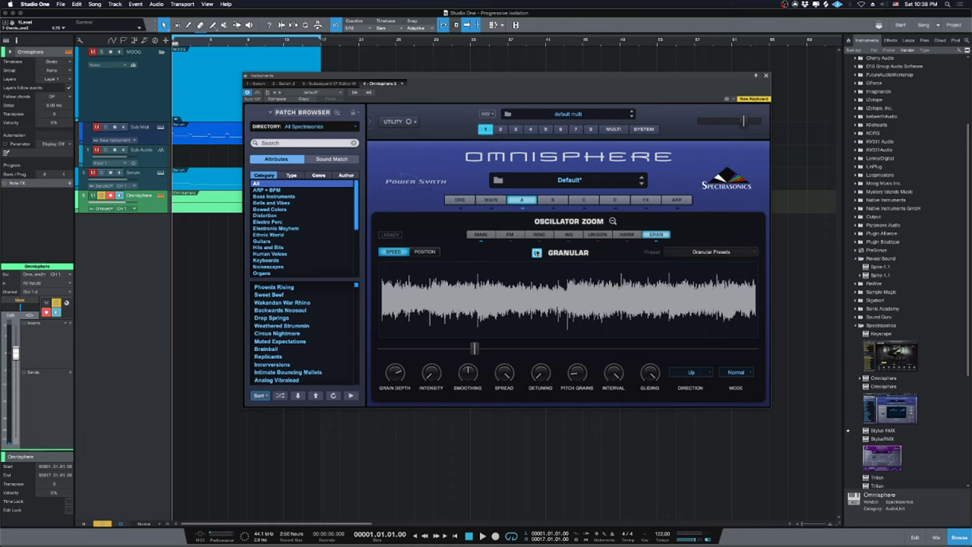
left_click(537, 254)
key("space")
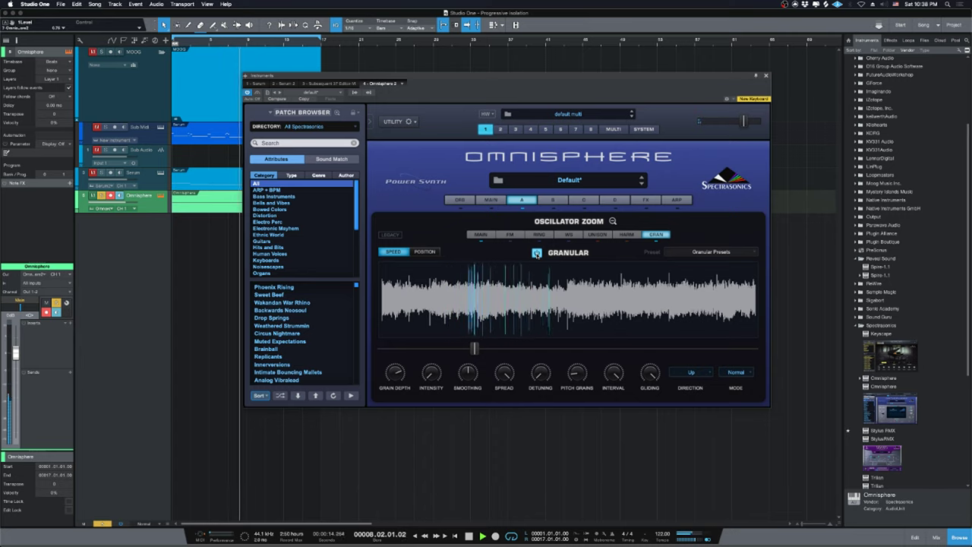
key("space")
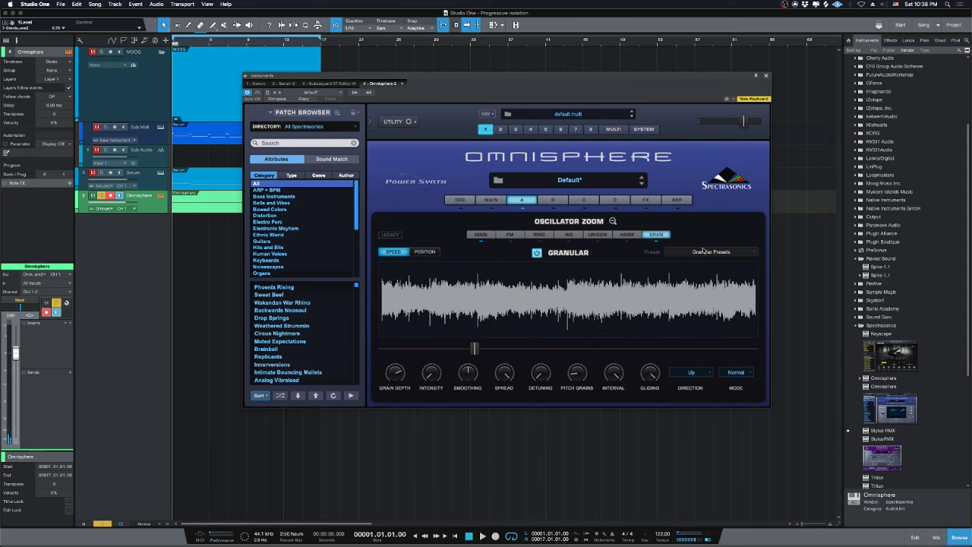
Load the Airwaves ChillPad Maker preset from Guru Granular Kreature Presets into Omnisphere's granular oscillator.
left_click(702, 252)
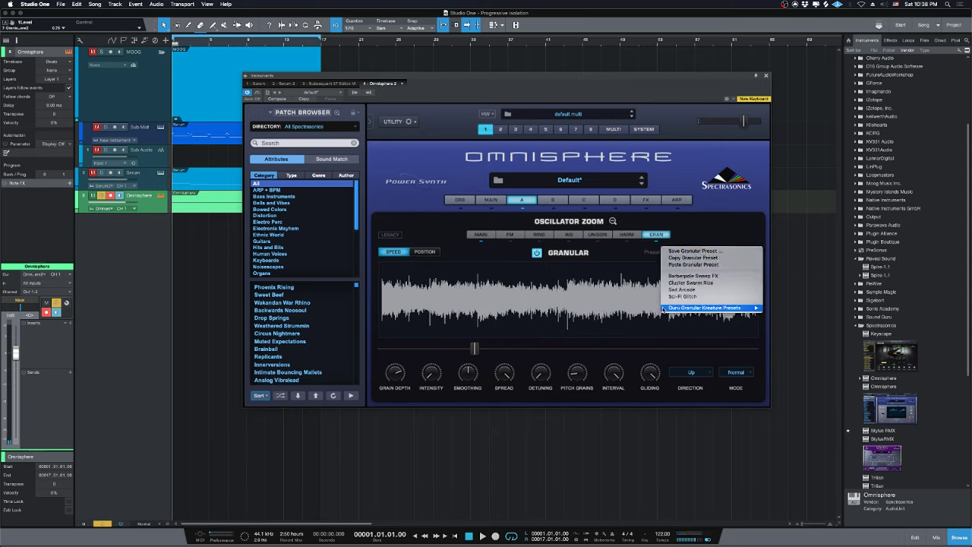
mouse_move(703, 309)
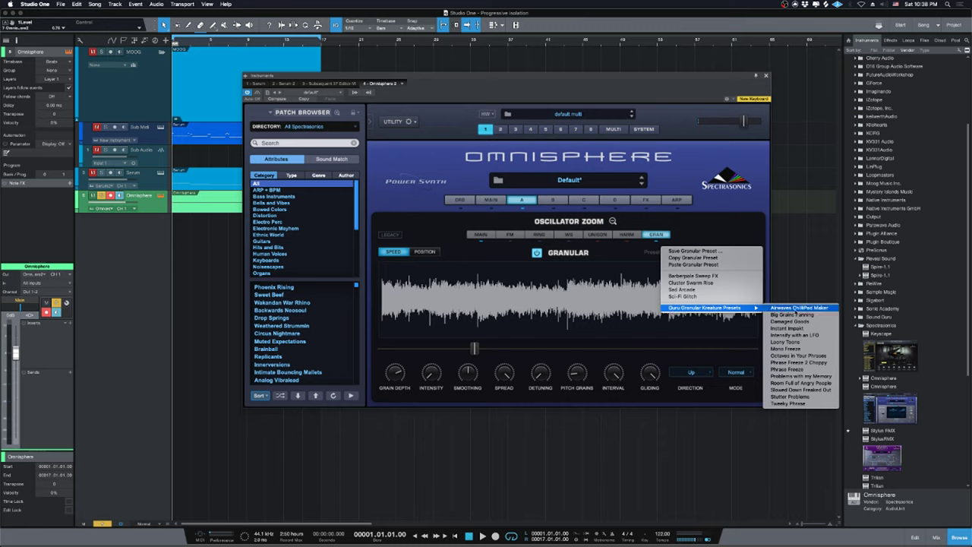
left_click(795, 309)
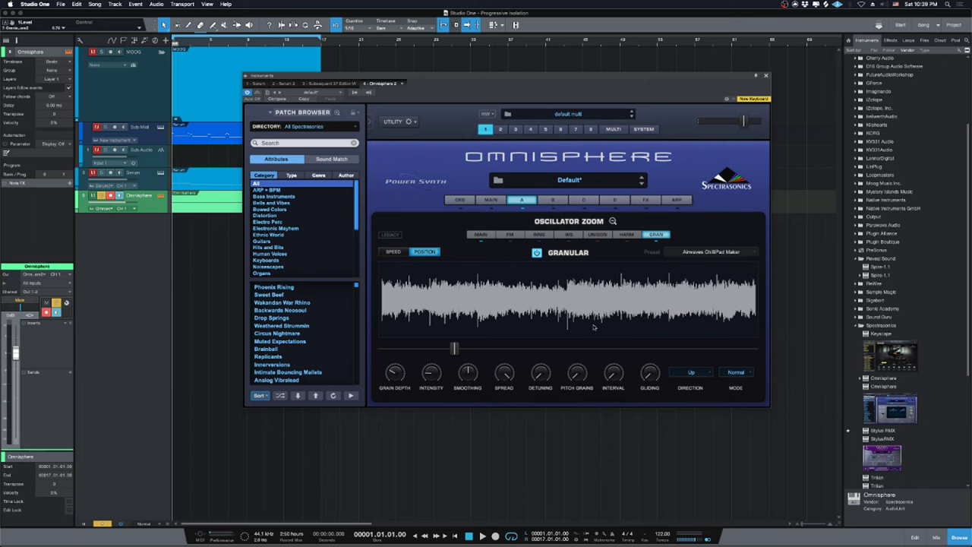
left_click_drag(603, 91, 748, 135)
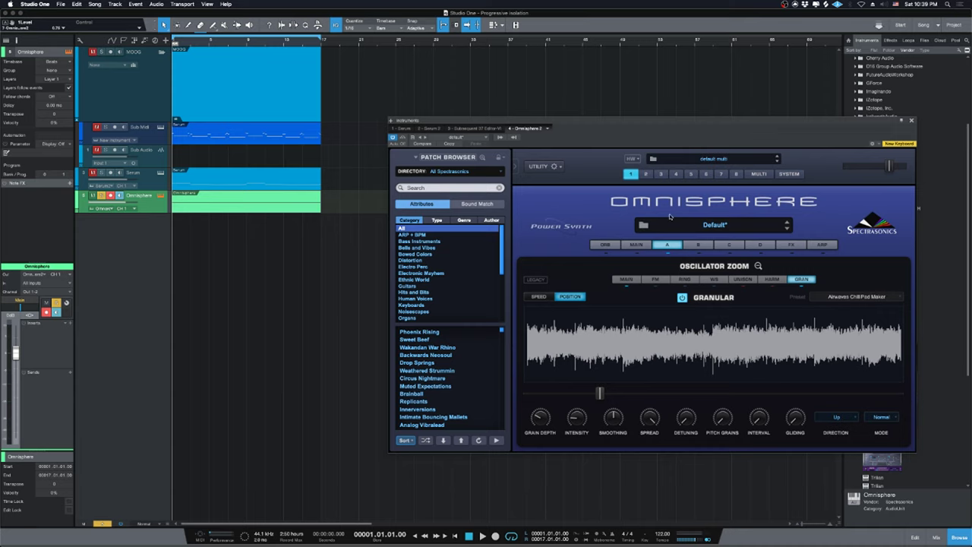
Sweep Omnisphere's granular Position through about 0.166, 0.042 and 0.363 during playback, then stop.
left_click_drag(659, 139, 558, 148)
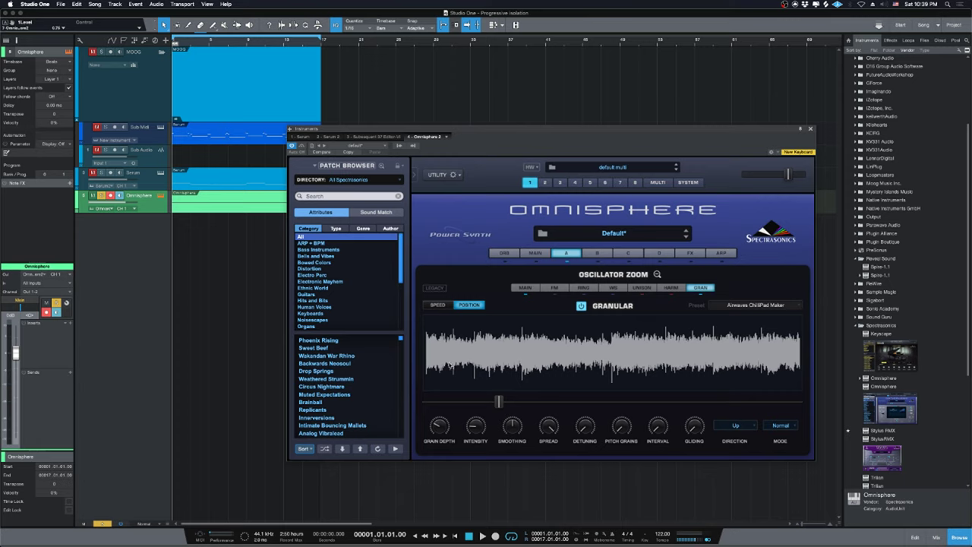
key("space")
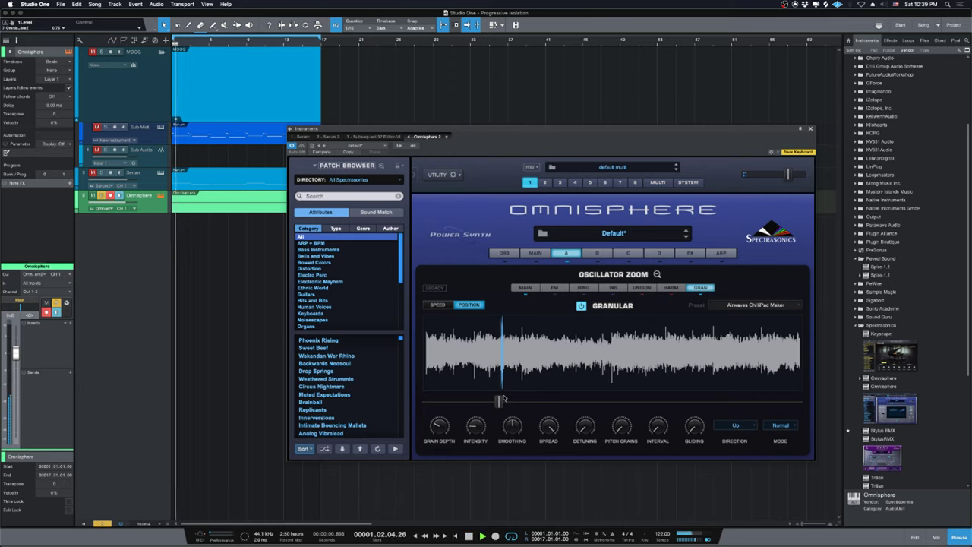
left_click_drag(499, 401, 460, 403)
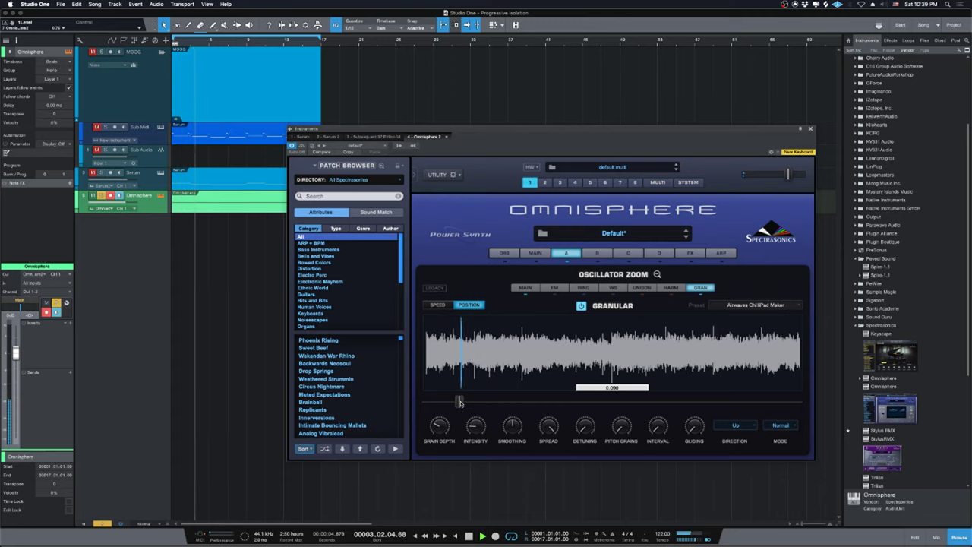
left_click_drag(459, 402, 483, 399)
mouse_move(485, 398)
left_mouse_down()
mouse_move(582, 393)
mouse_move(610, 376)
mouse_move(728, 357)
left_mouse_up()
key("space")
Leave the granular Position near 0.016 and drag the Omnisphere track taller.
left_click_drag(727, 401, 446, 404)
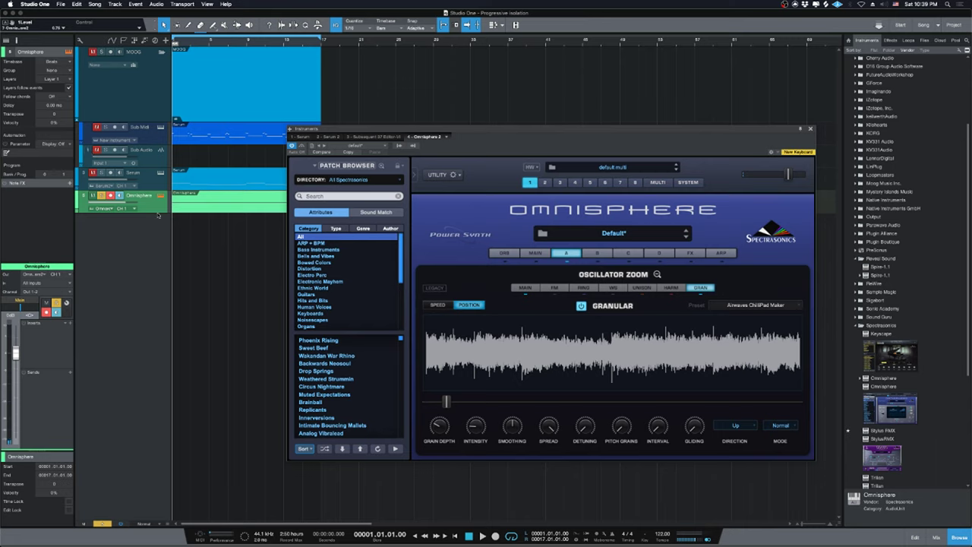
left_click_drag(158, 216, 158, 386)
left_click_drag(446, 401, 443, 401)
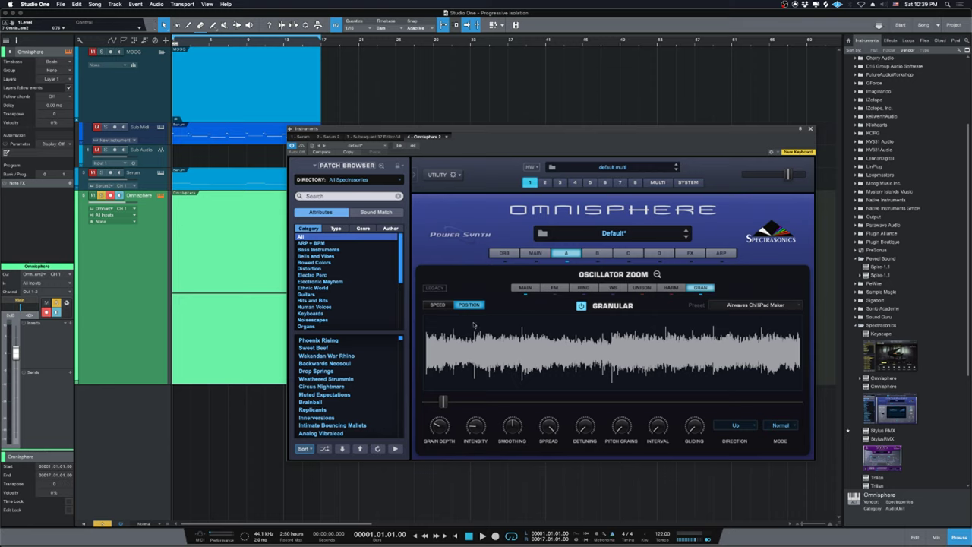
Enable host automation for Omnisphere's granular Position control.
right_click(445, 400)
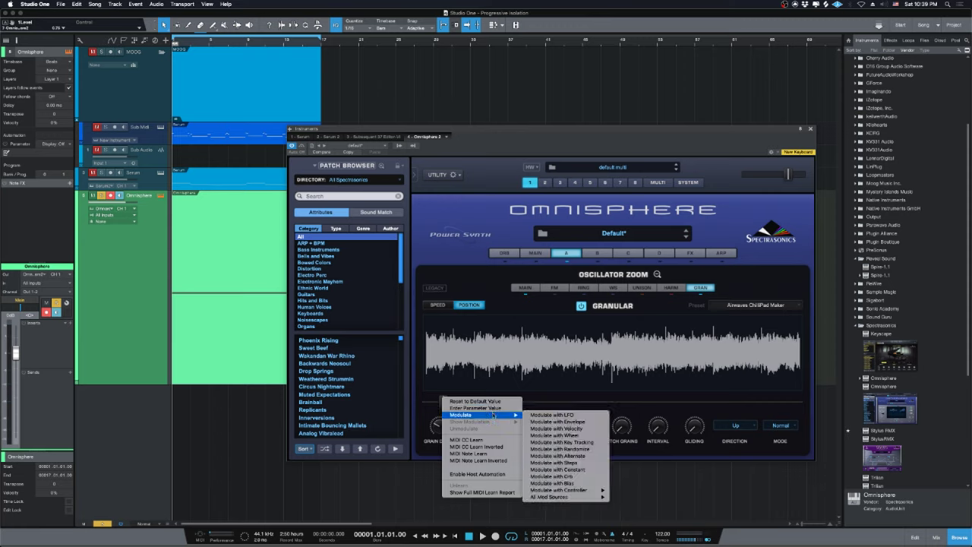
left_click(489, 475)
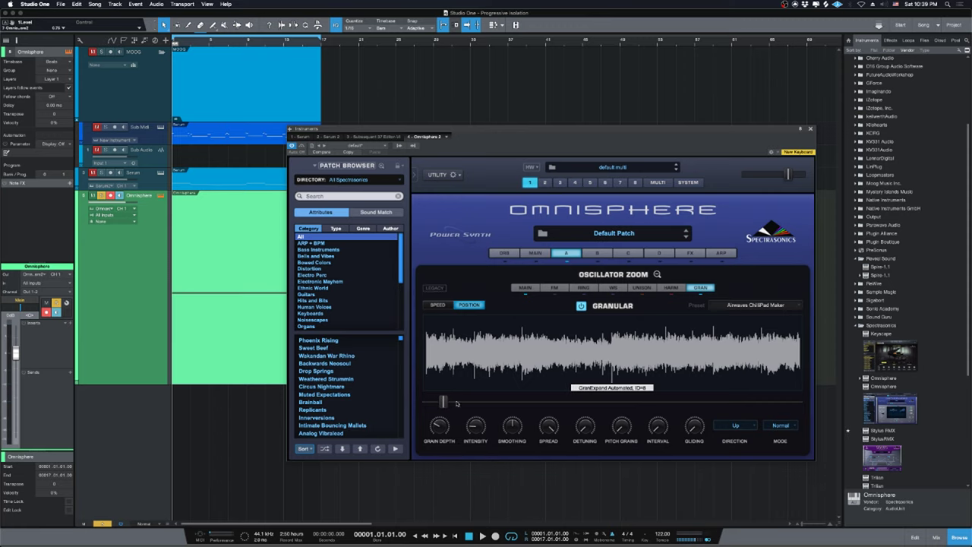
right_click(448, 407)
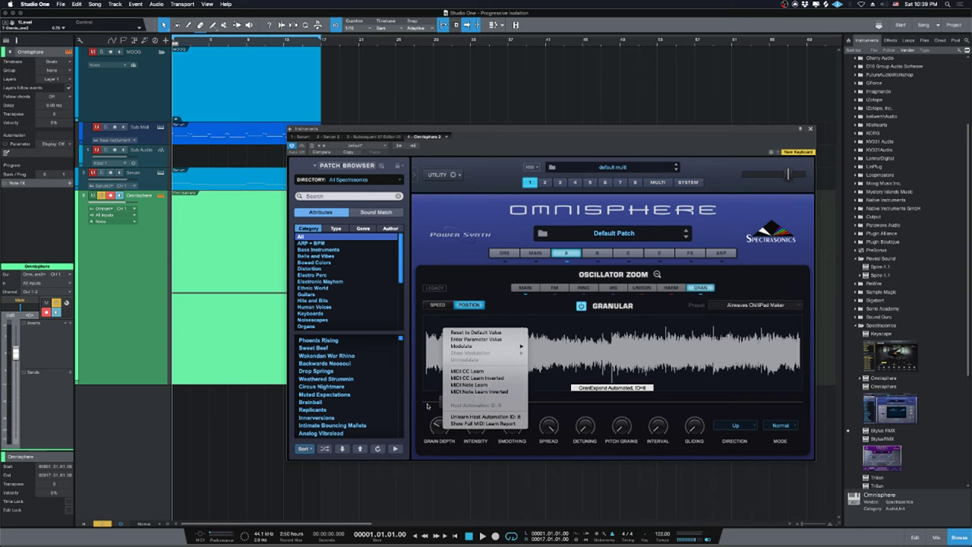
left_click(451, 348)
Nudge the Position slider, show the 1A GranExpand automation lane, and bring Safari's dashboard forward.
left_click_drag(444, 403, 440, 402)
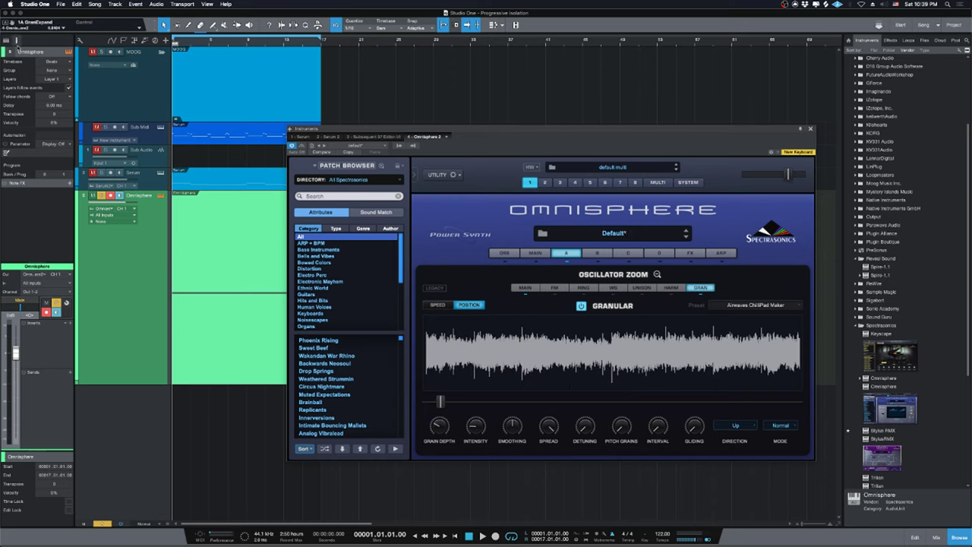
key("a")
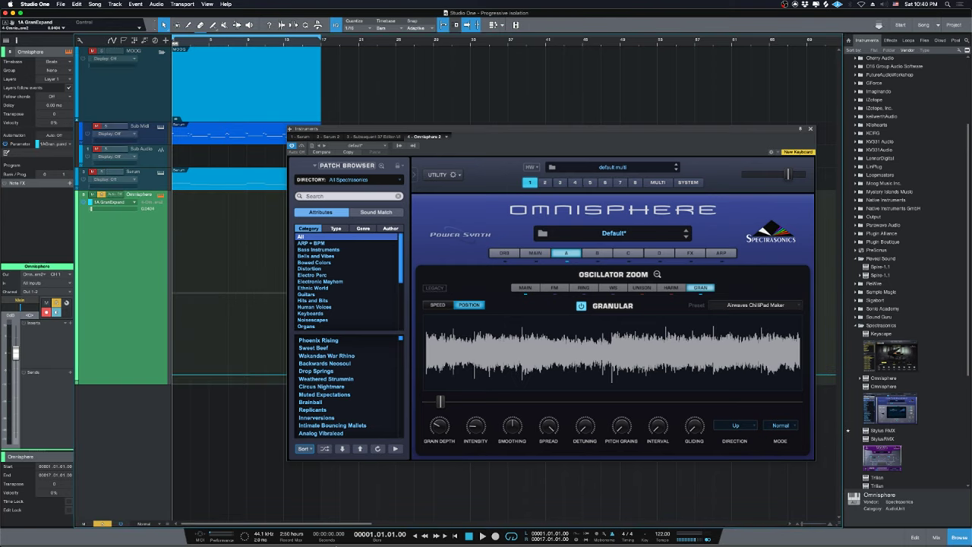
left_click(378, 530)
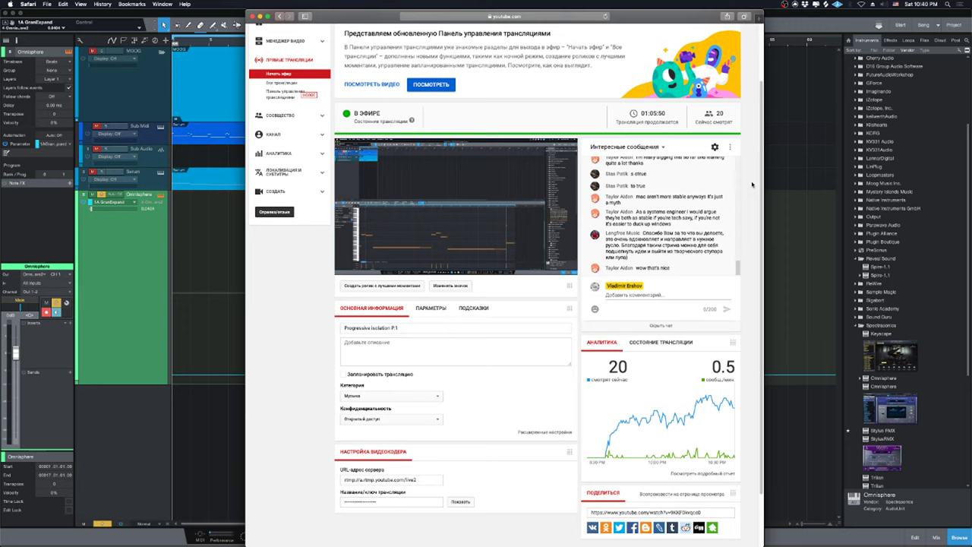
mouse_move(722, 195)
mouse_move(642, 239)
scroll(658, 238, "up", 2)
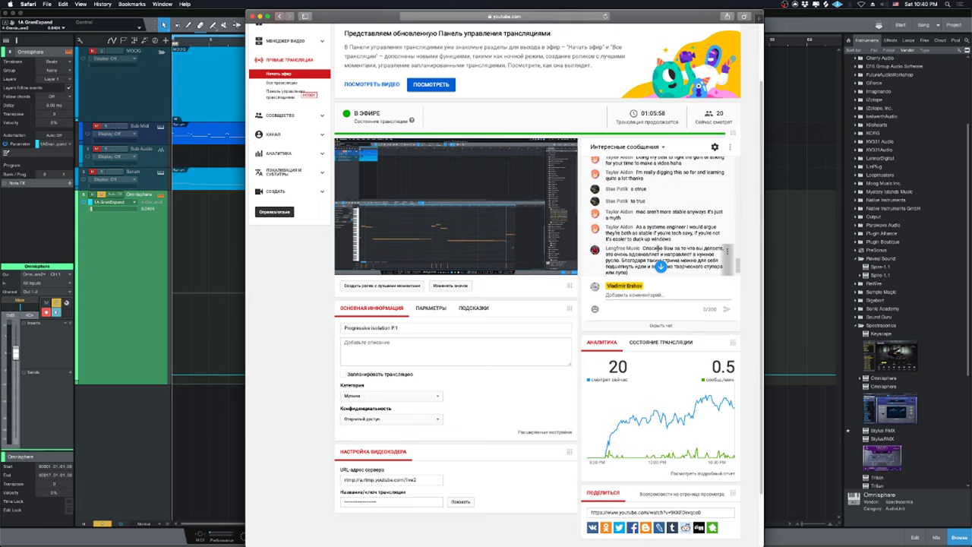
scroll(699, 259, "down", 2)
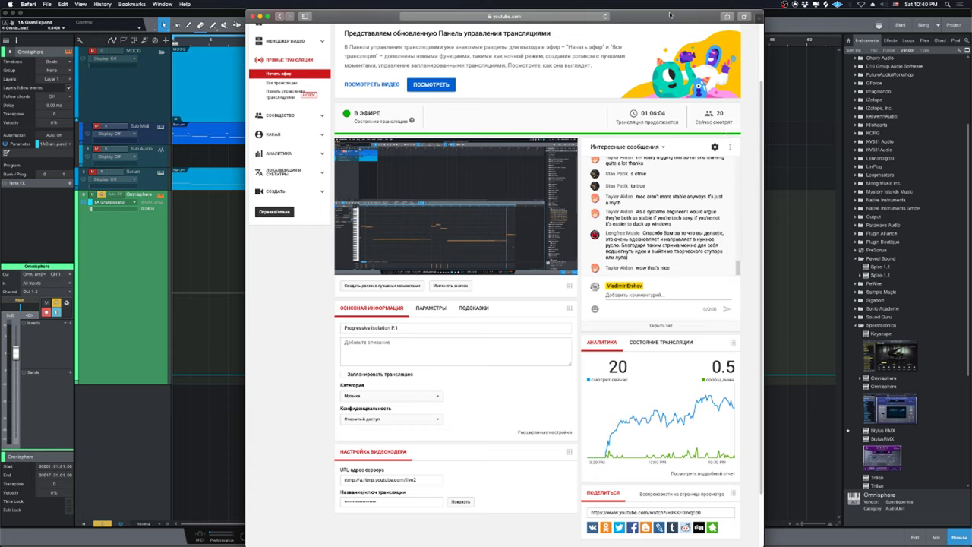
left_click_drag(666, 17, 737, 2)
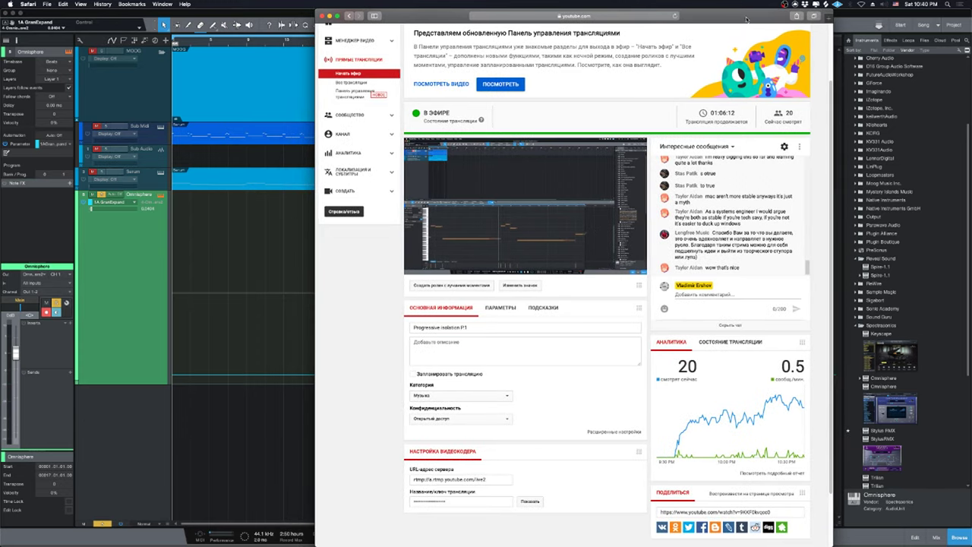
left_click_drag(745, 21, 746, 6)
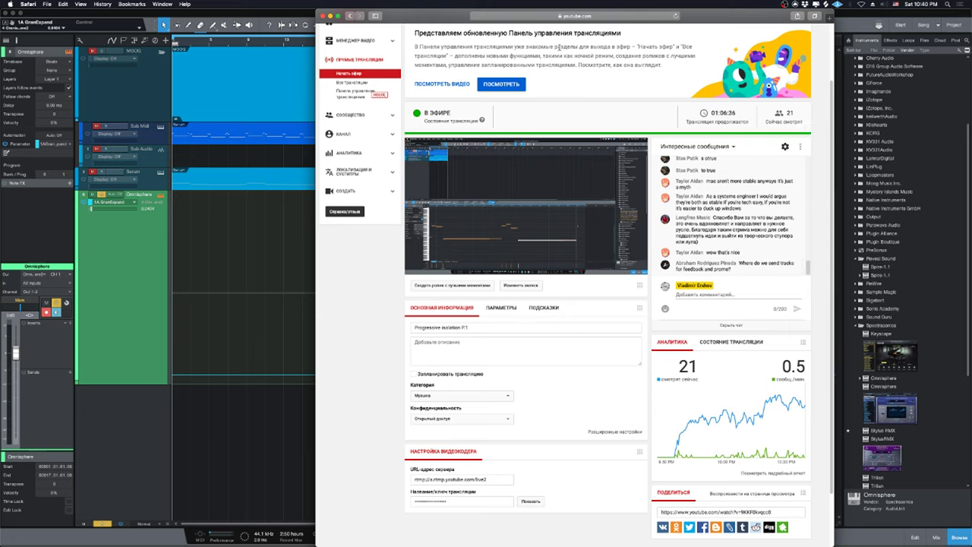
Post the demo-submission e-mail address as a chat reply and select the posted address.
left_click(694, 297)
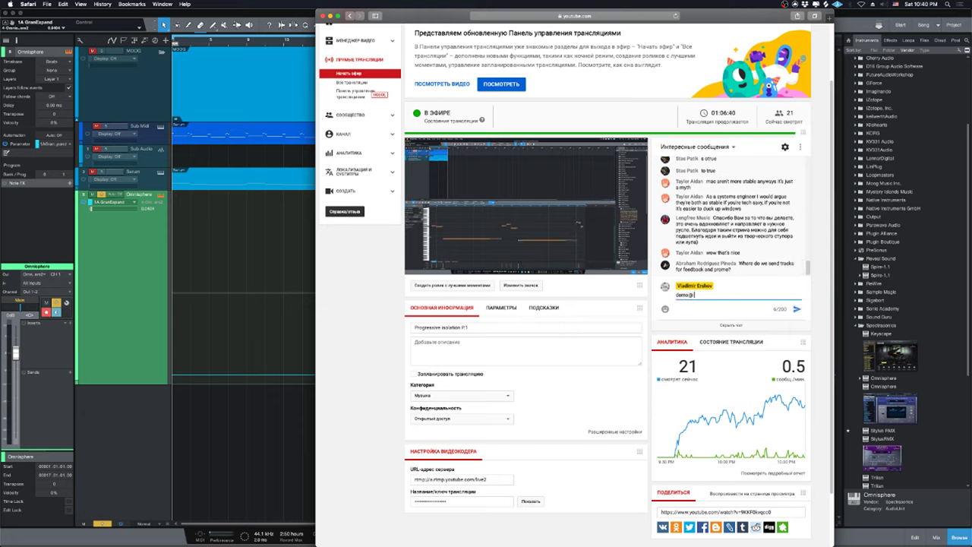
key("Return")
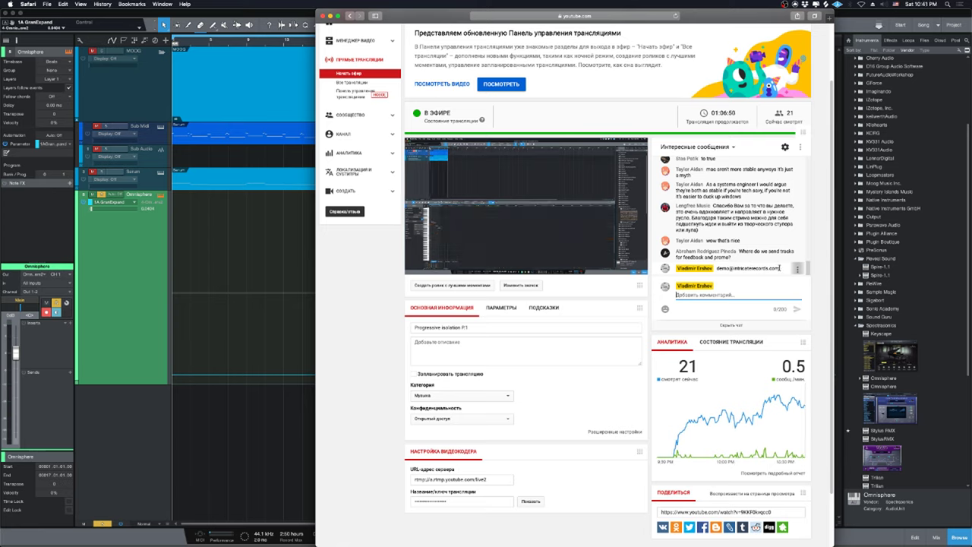
left_click_drag(780, 268, 718, 268)
left_click(719, 268)
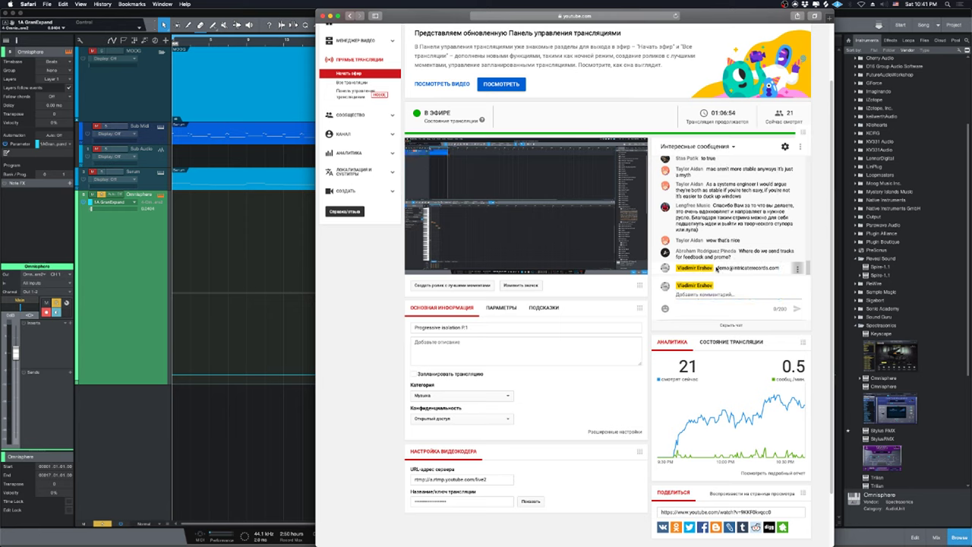
left_click_drag(717, 267, 780, 267)
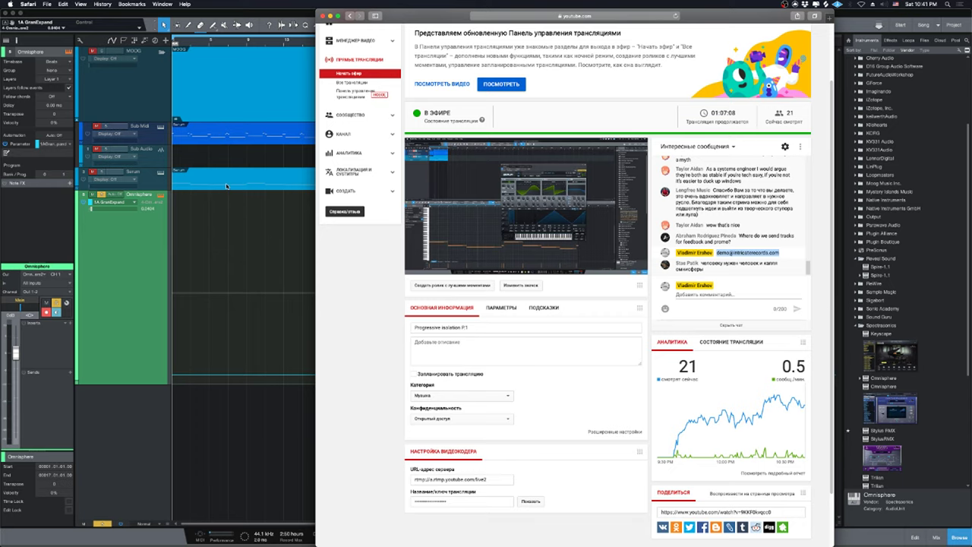
Back in Studio One, play the song to hear GranExpand, then close the Omnisphere window.
left_click(207, 230)
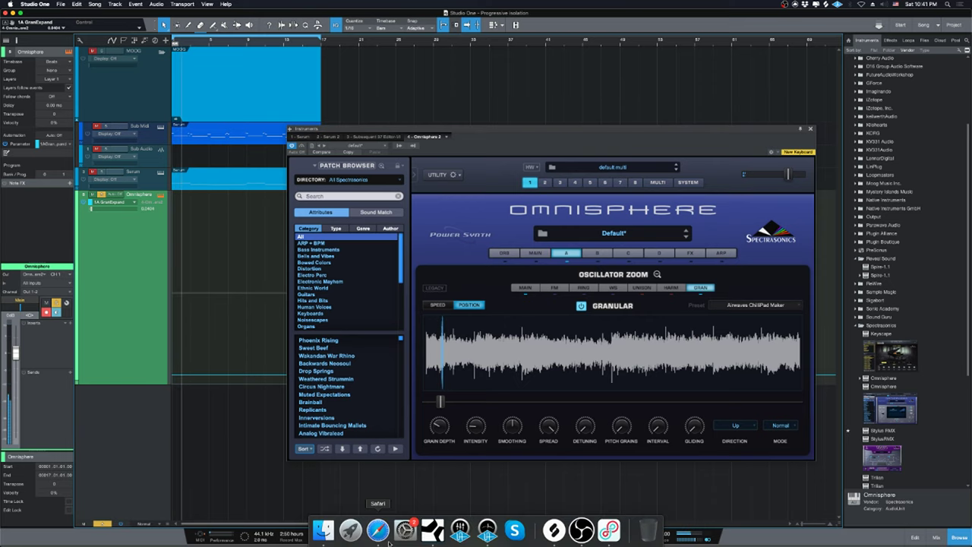
left_click(384, 540)
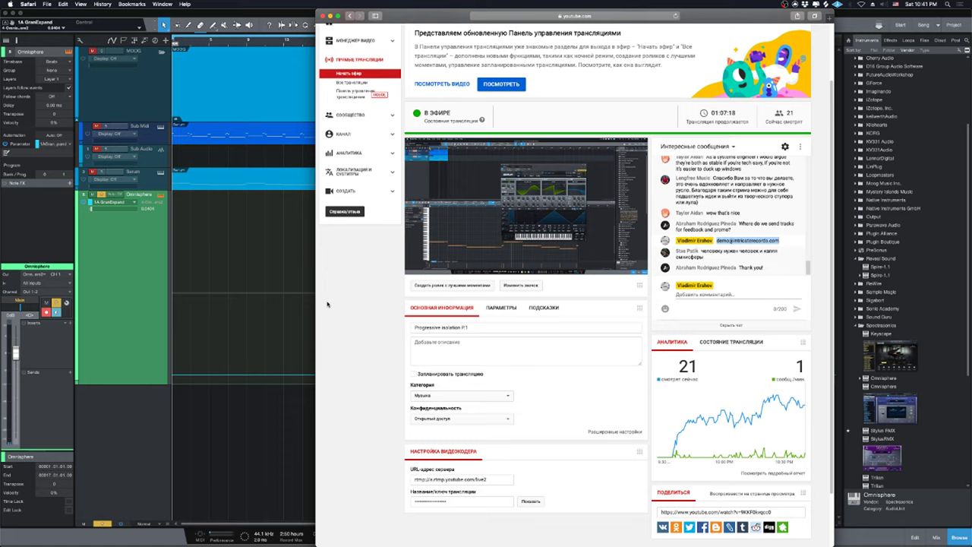
left_click(220, 252)
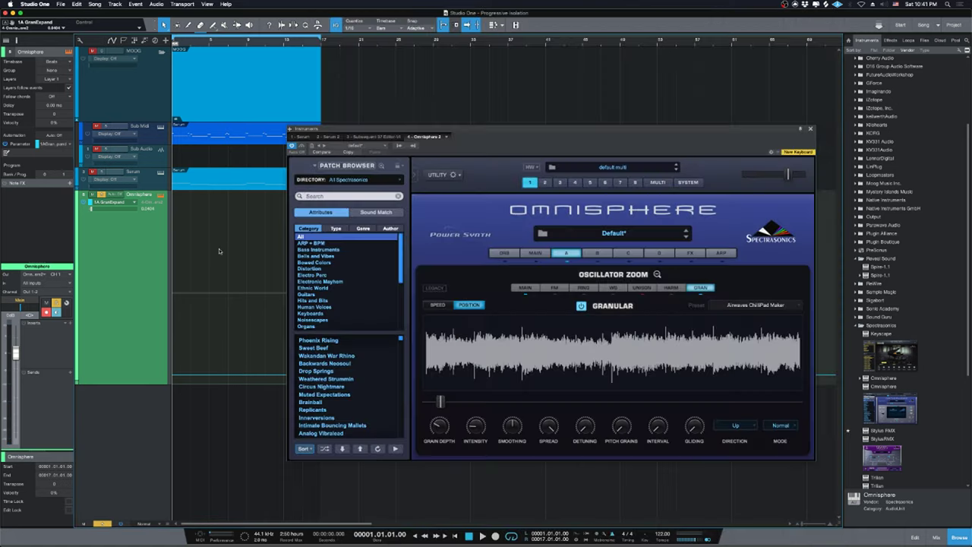
key("space")
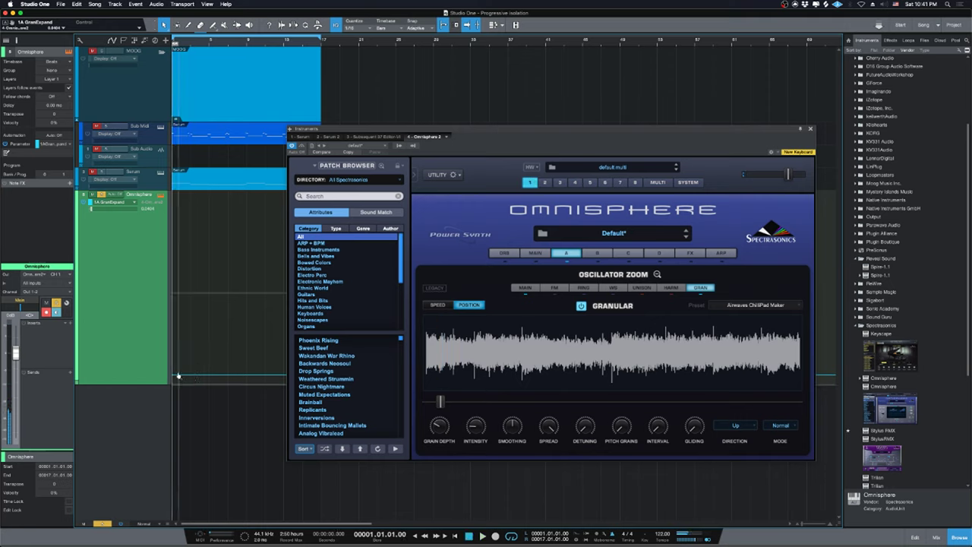
key("space")
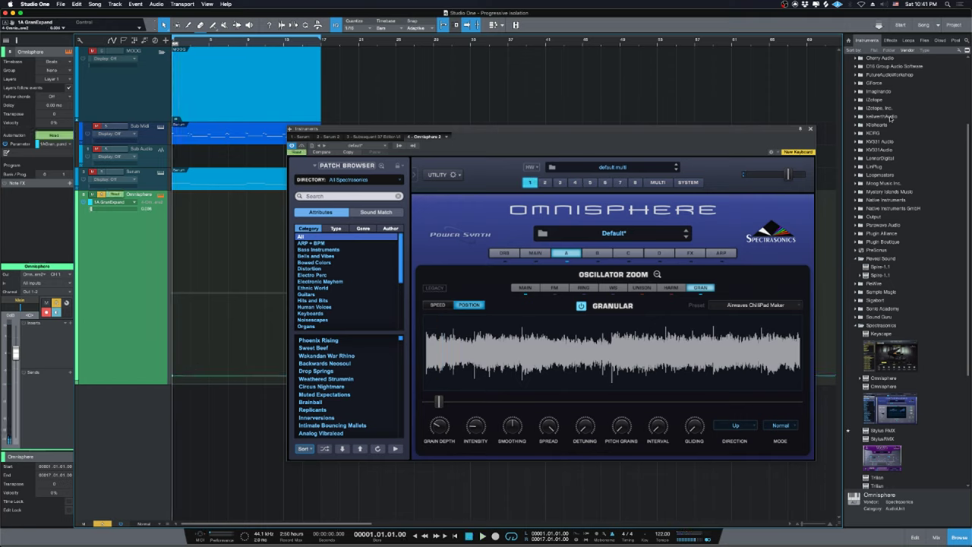
key("space")
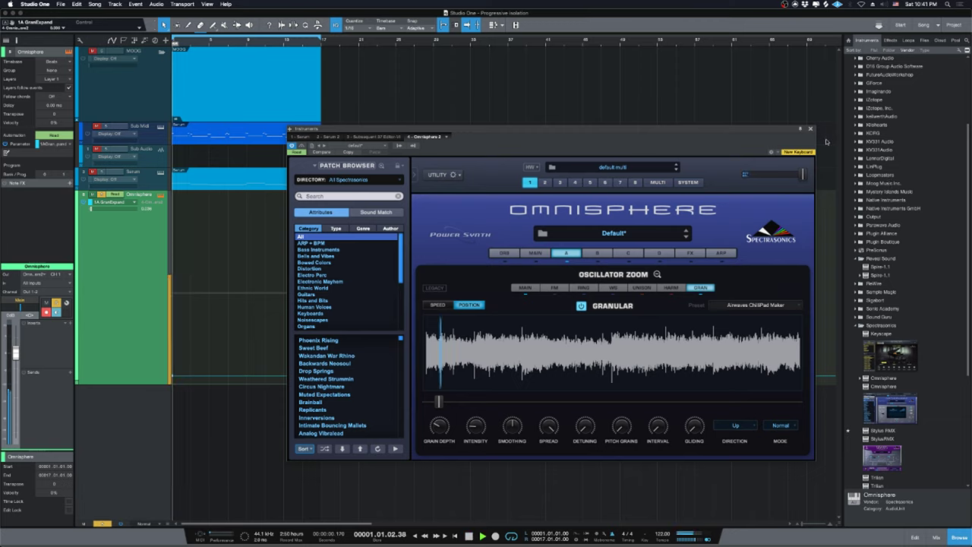
left_click(810, 128)
Zoom the timeline out, add a GranExpand point near bar 5, and raise the start point level.
key("e")
key("e")
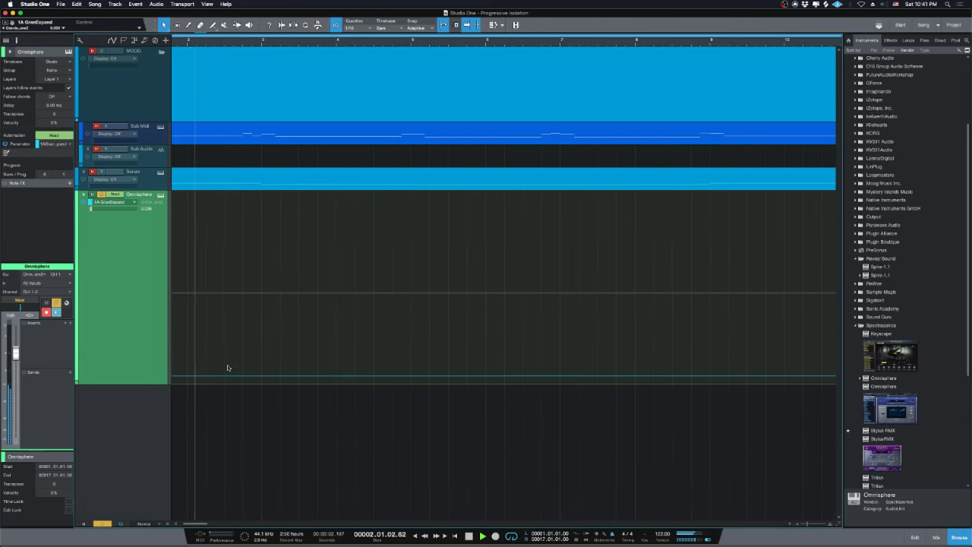
key("space")
key("w")
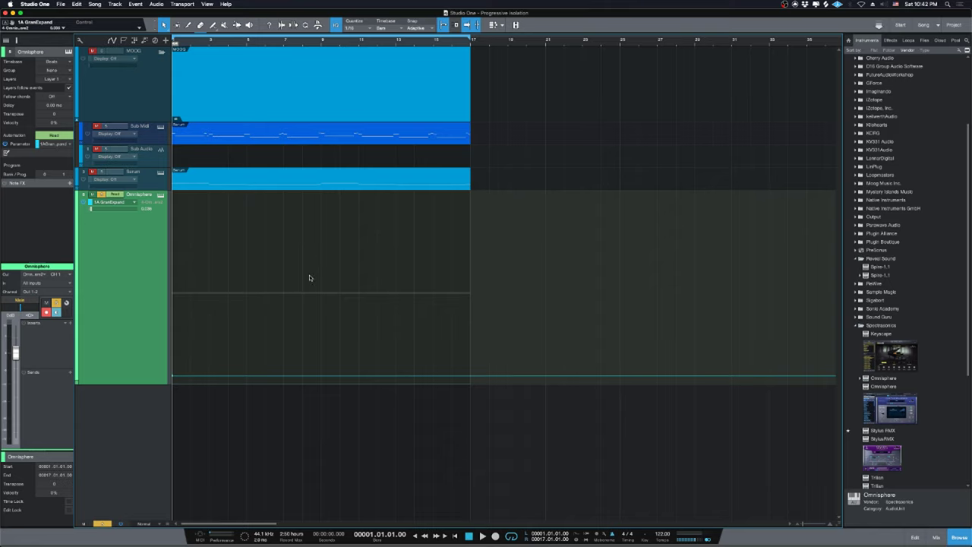
left_click_drag(300, 369, 246, 358)
left_click_drag(170, 374, 171, 358)
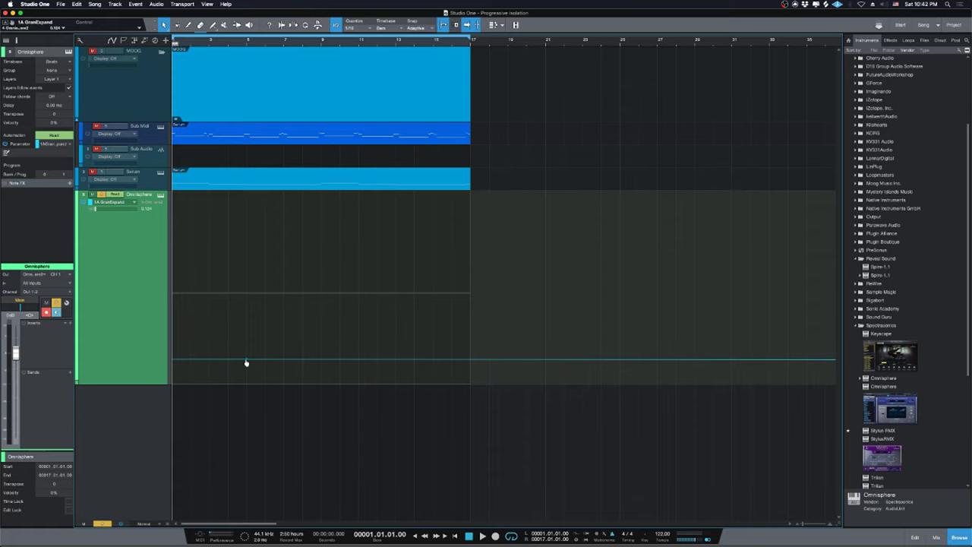
Lower the GranExpand point at bar 5 and play the song from the start.
left_click_drag(247, 364, 247, 365)
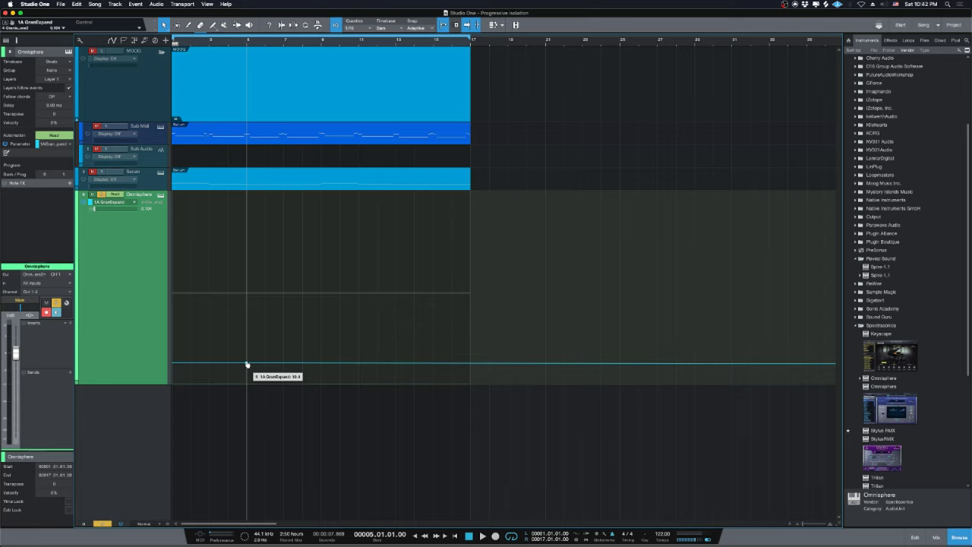
key("e")
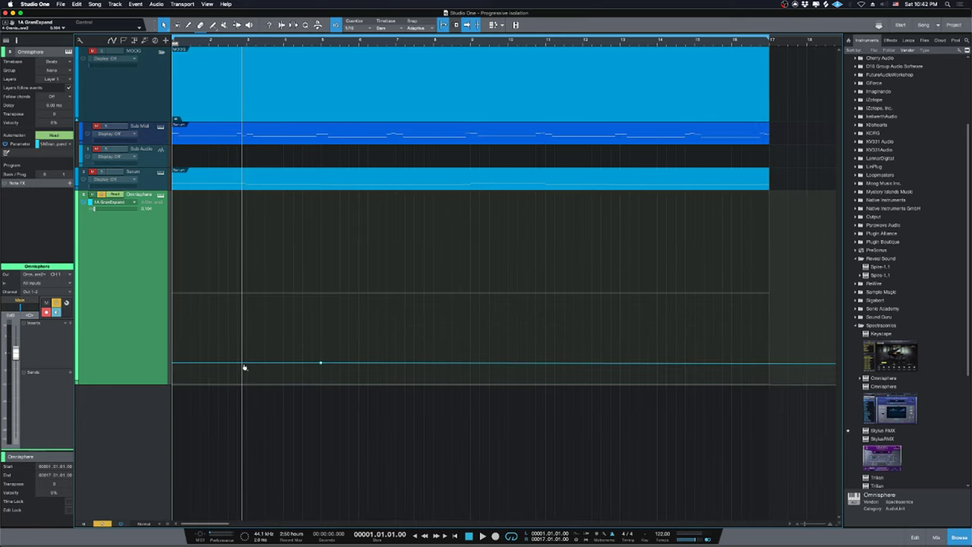
key("w")
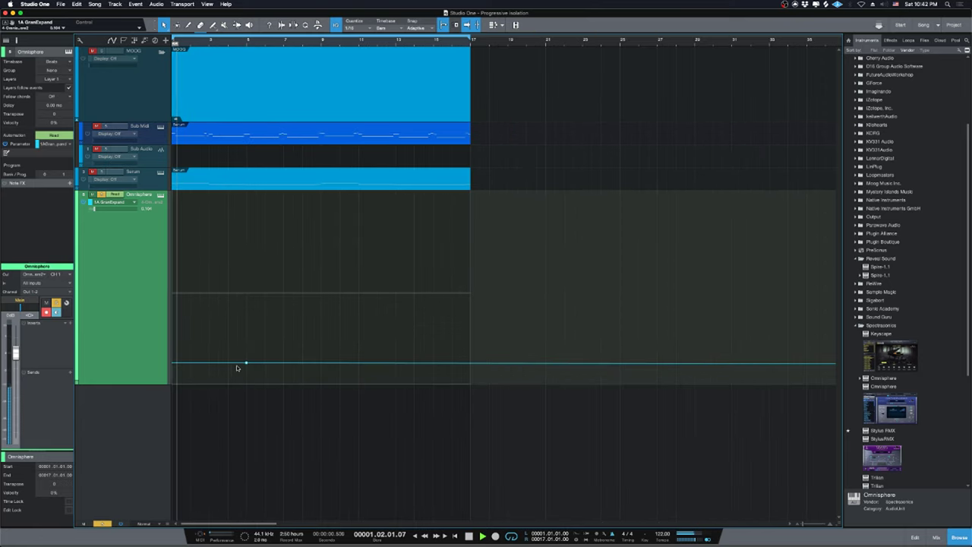
left_click_drag(246, 362, 247, 378)
key("space")
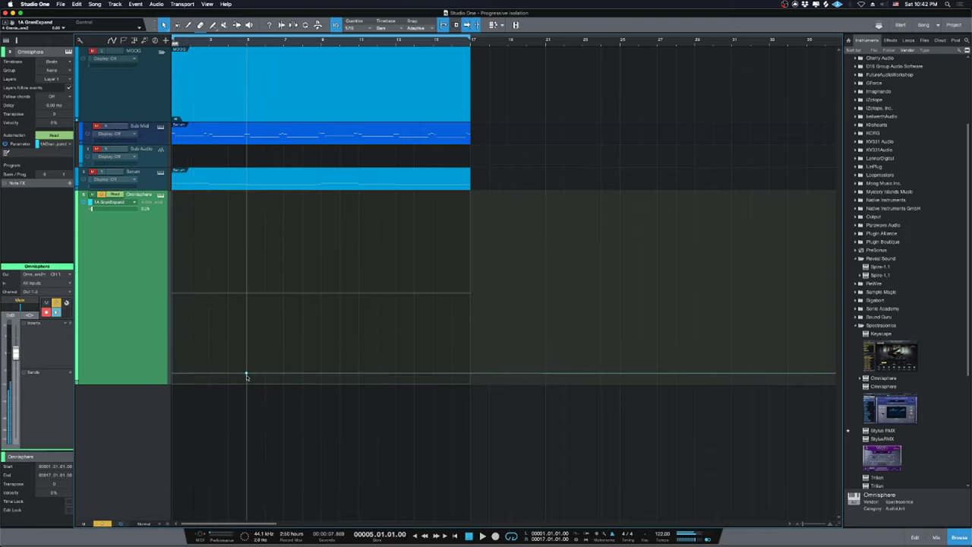
key("space")
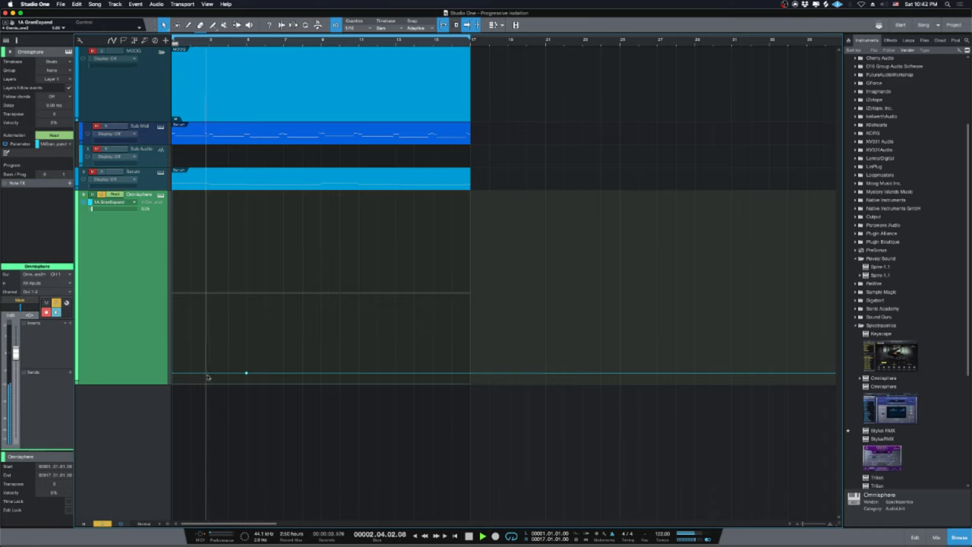
Raise the GranExpand node around bar 8.4 to a higher level and replay from the start.
left_click_drag(246, 372, 246, 316)
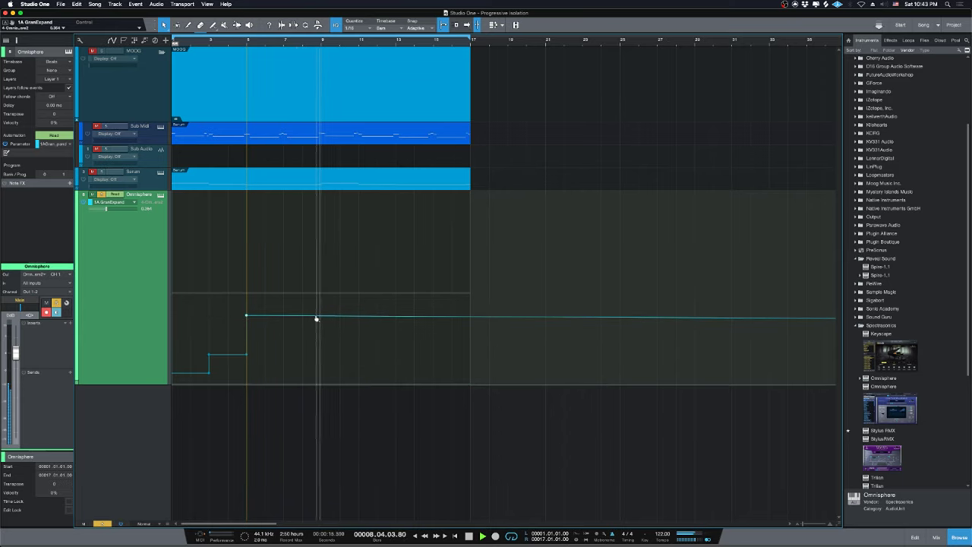
key("space")
left_click_drag(316, 317, 317, 306)
key("space")
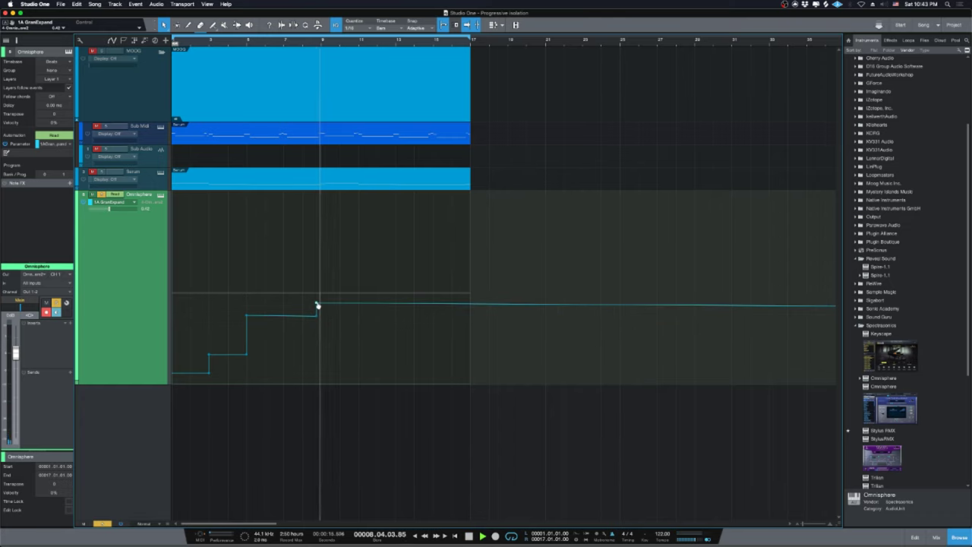
key("Home")
key("space")
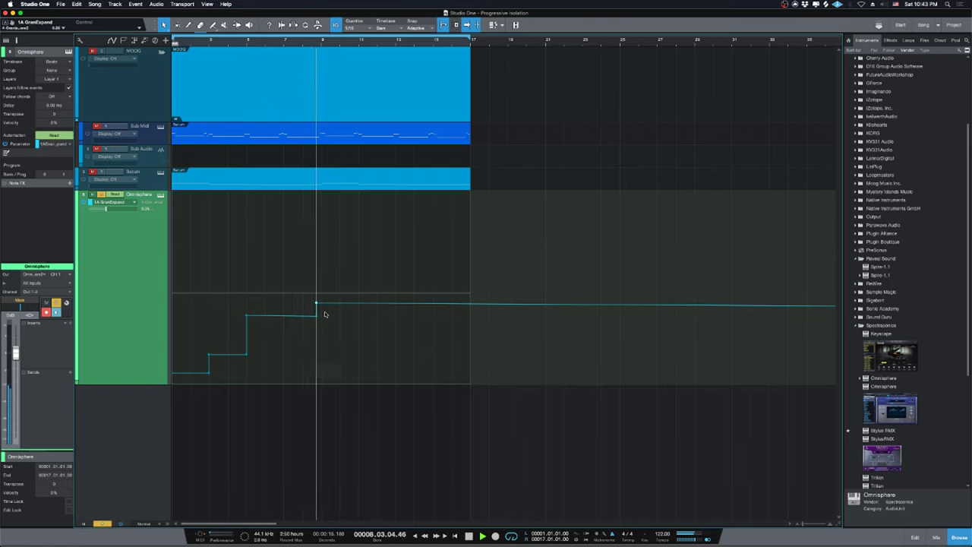
Add rising GranExpand steps after bar 9, near bar 10, and a flat bar 13–15 peak, then replay.
left_click_drag(317, 305, 321, 278)
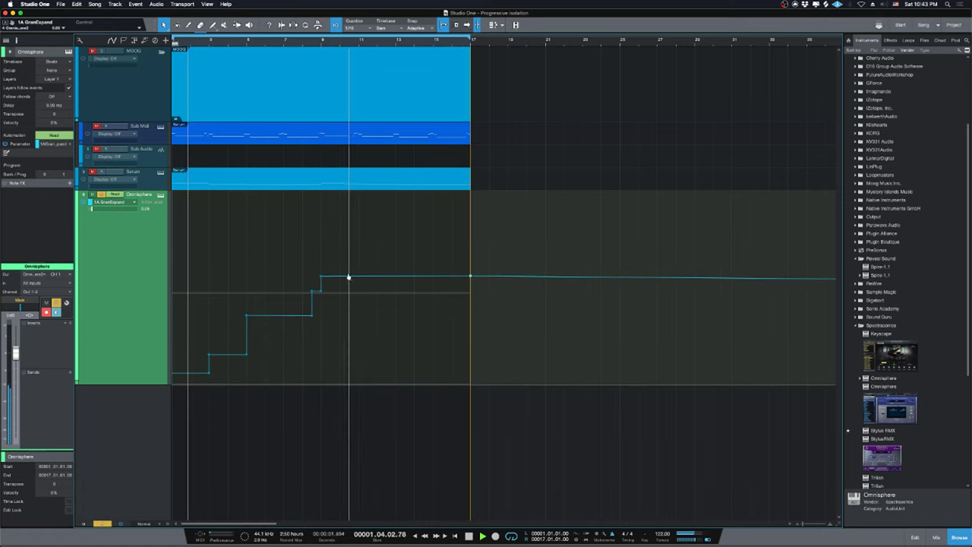
left_click_drag(359, 277, 357, 253)
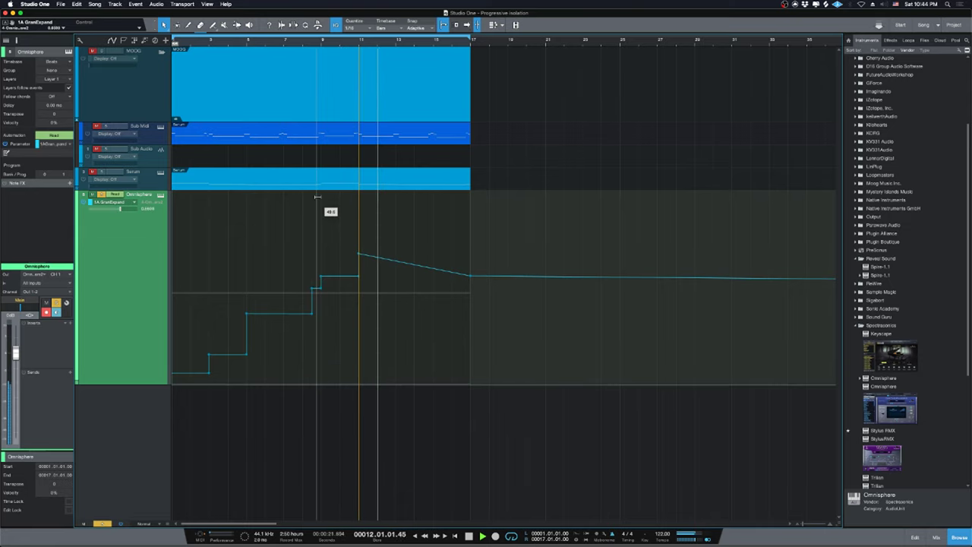
left_click_drag(396, 260, 395, 222)
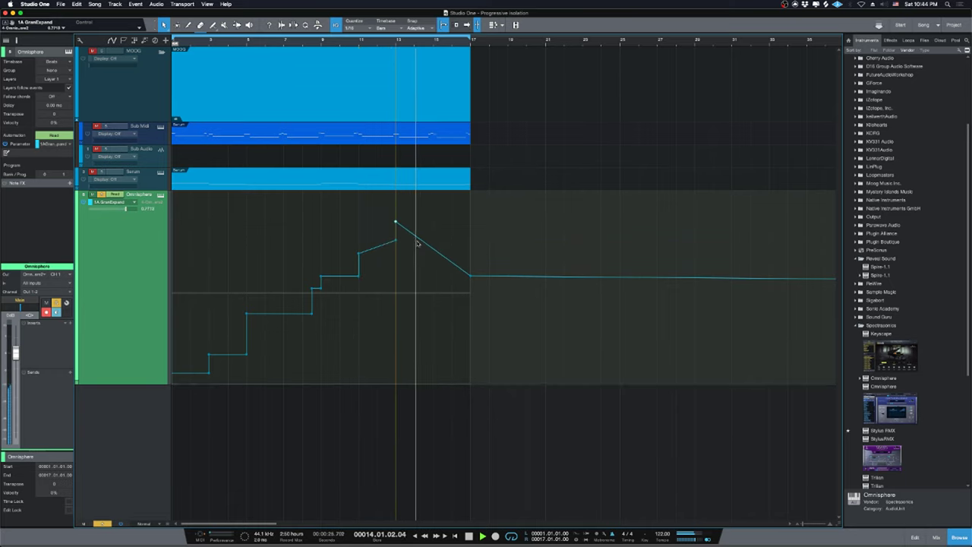
left_click_drag(471, 275, 433, 225)
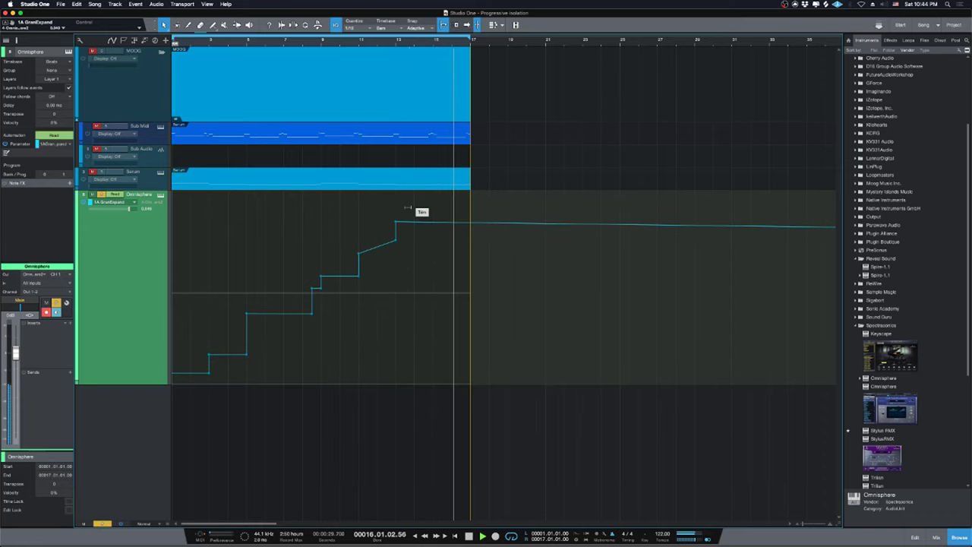
key("space")
left_click_drag(427, 221, 427, 226)
key("comma")
key("space")
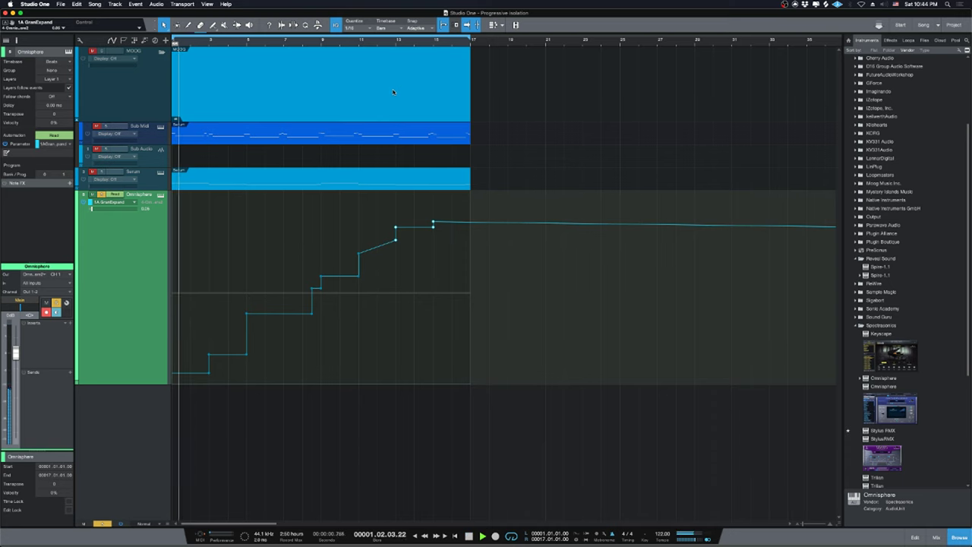
left_click(382, 541)
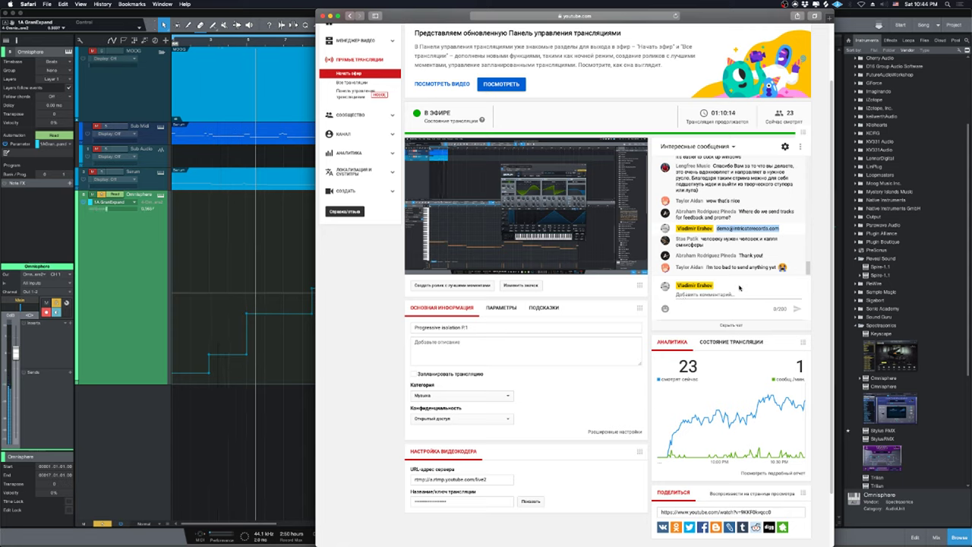
left_click(284, 265)
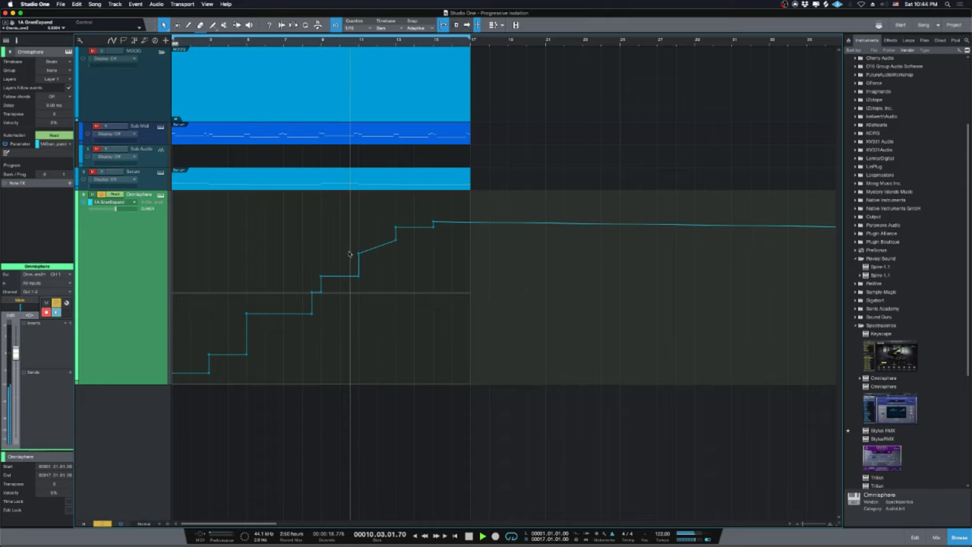
Lower the bar 13 point, raise the level after bar 15, restore the bar 8 vertical step, and rewind.
mouse_move(395, 241)
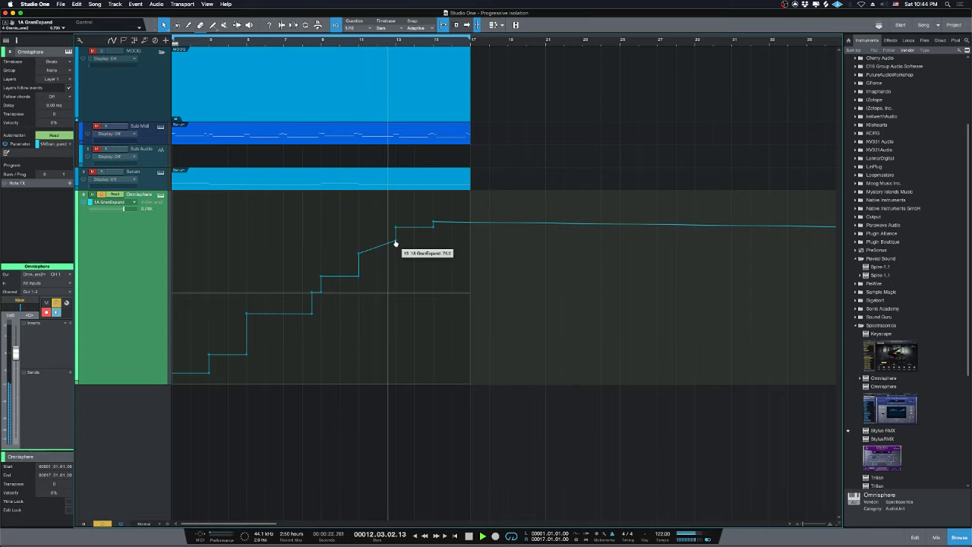
left_click_drag(395, 243, 396, 246)
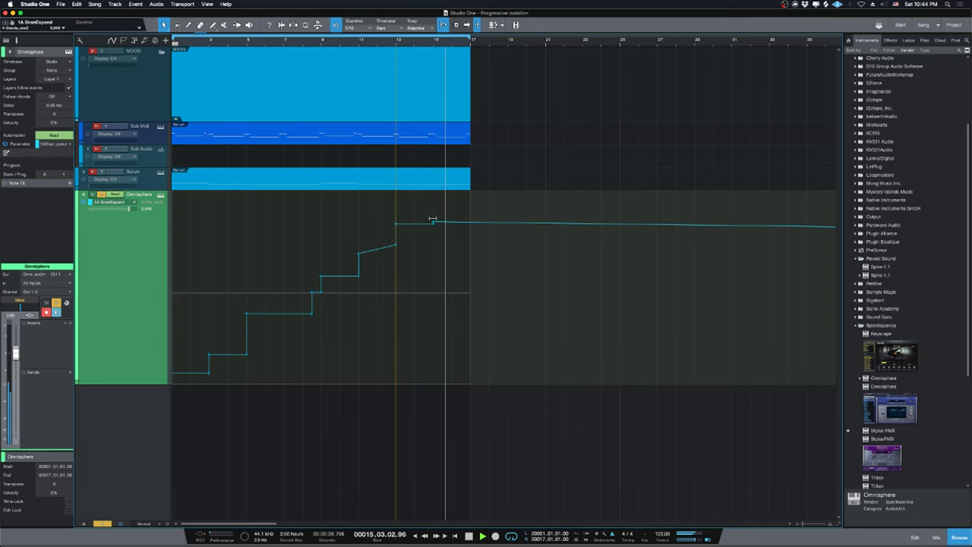
left_click_drag(432, 220, 433, 208)
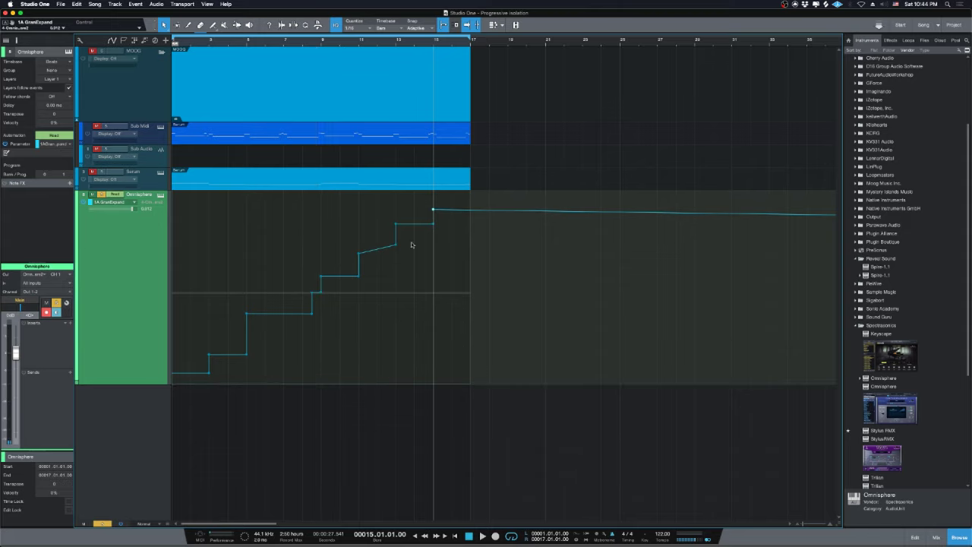
left_click(312, 296)
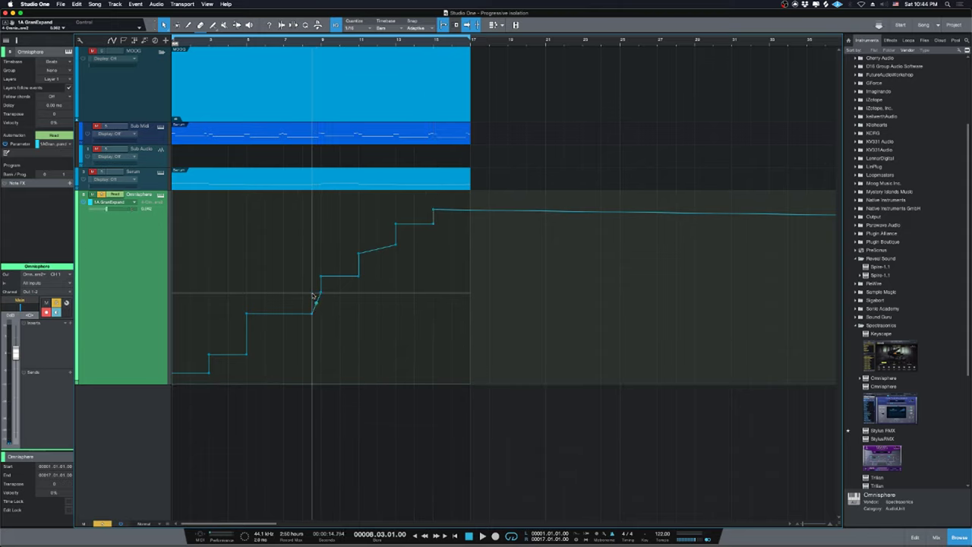
left_click_drag(313, 316, 321, 313)
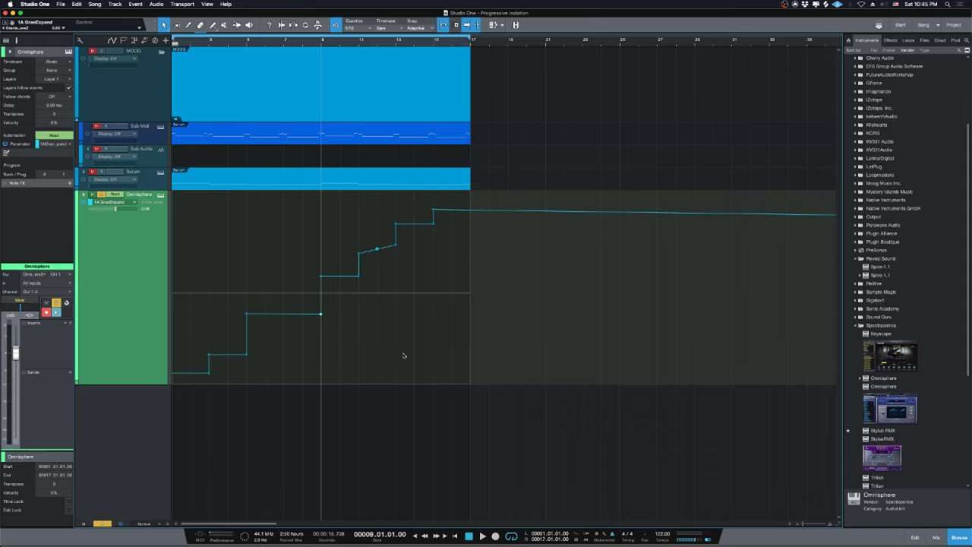
key("comma")
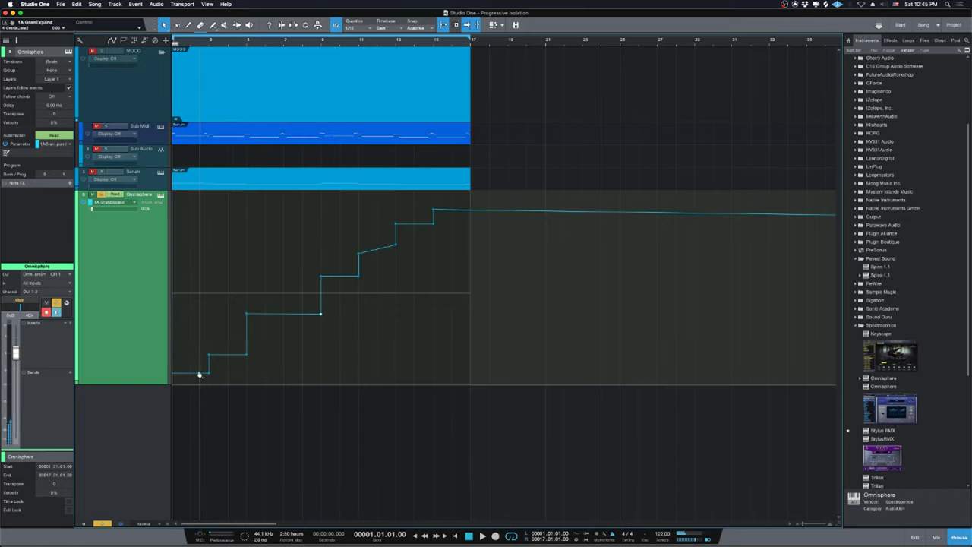
Reposition the first point near bar 1 and add a small raised bump around bar 3.
left_click_drag(199, 374, 173, 379)
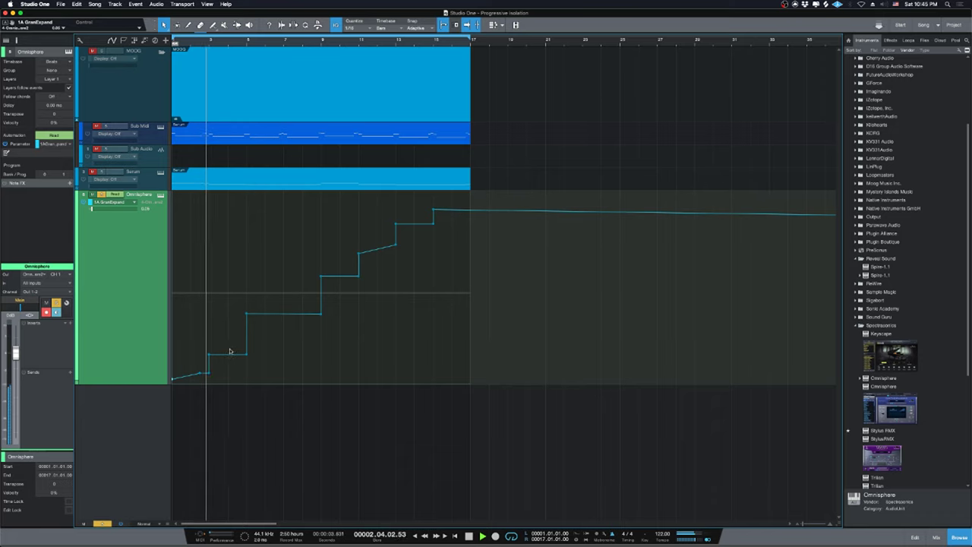
left_click_drag(229, 353, 228, 350)
left_click(246, 313)
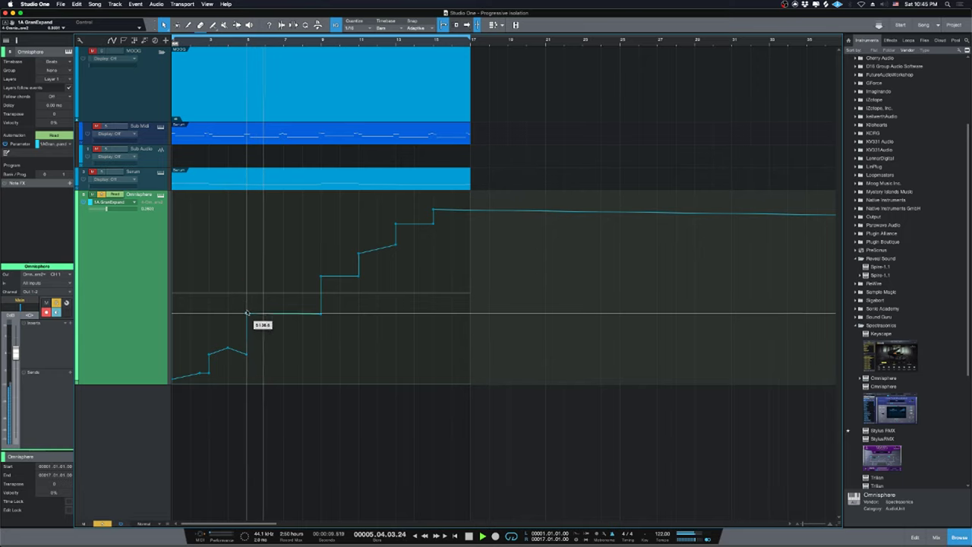
left_click_drag(246, 313, 245, 298)
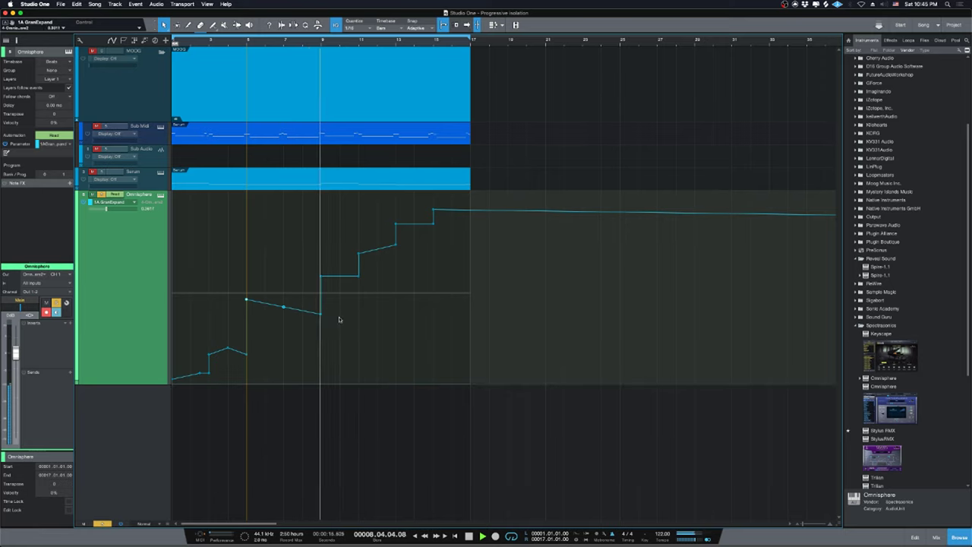
key("super+z")
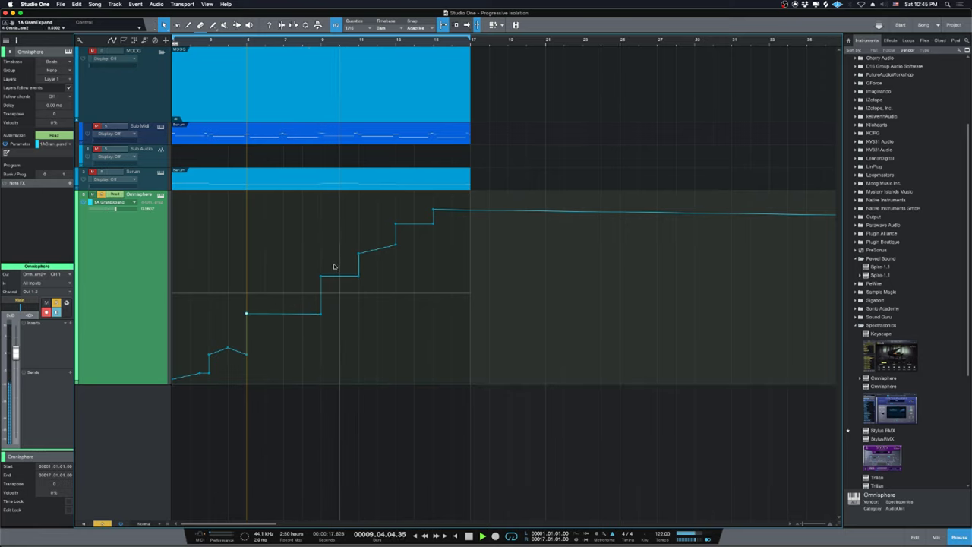
Nudge the bar 11 point up and ramp the envelope to about 97 at bar 17.
left_click_drag(358, 275, 358, 271)
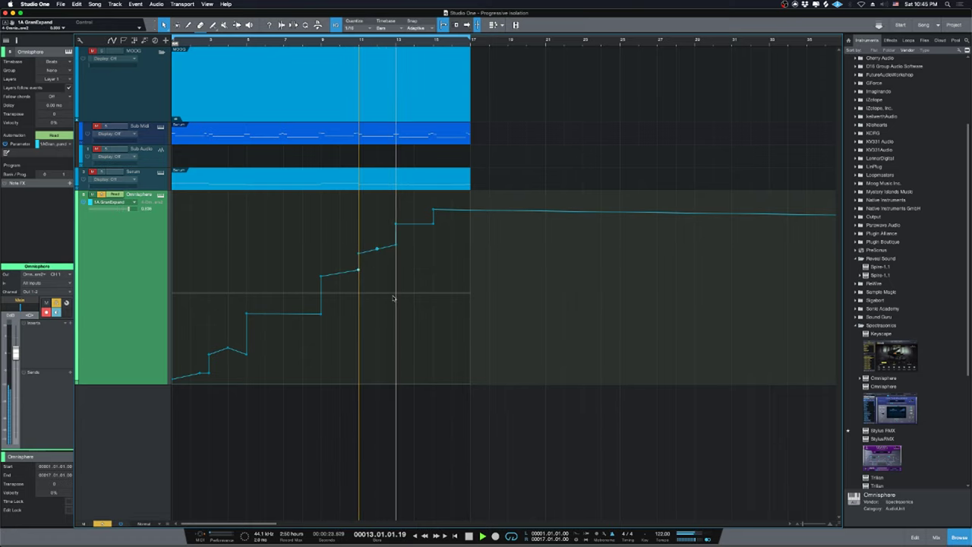
left_click_drag(449, 208, 472, 203)
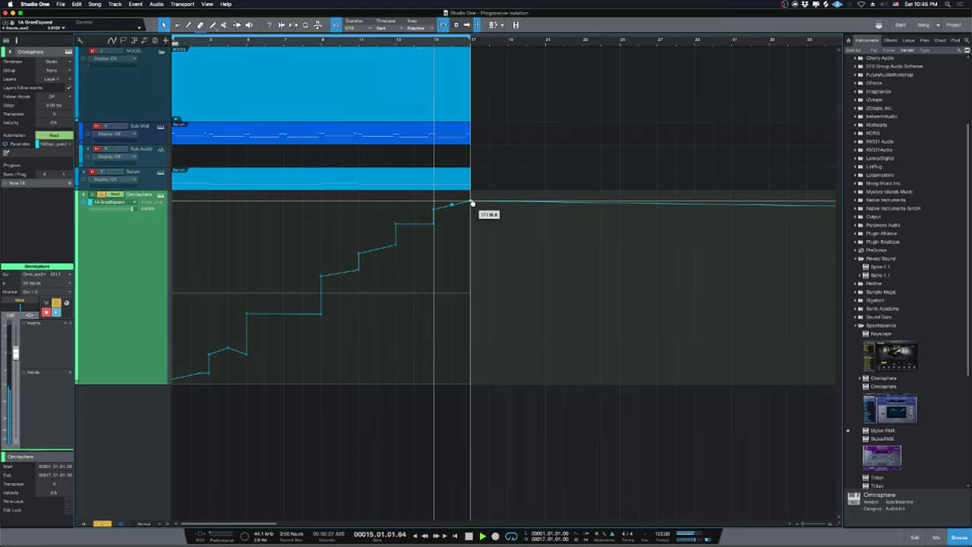
left_click_drag(471, 204, 471, 201)
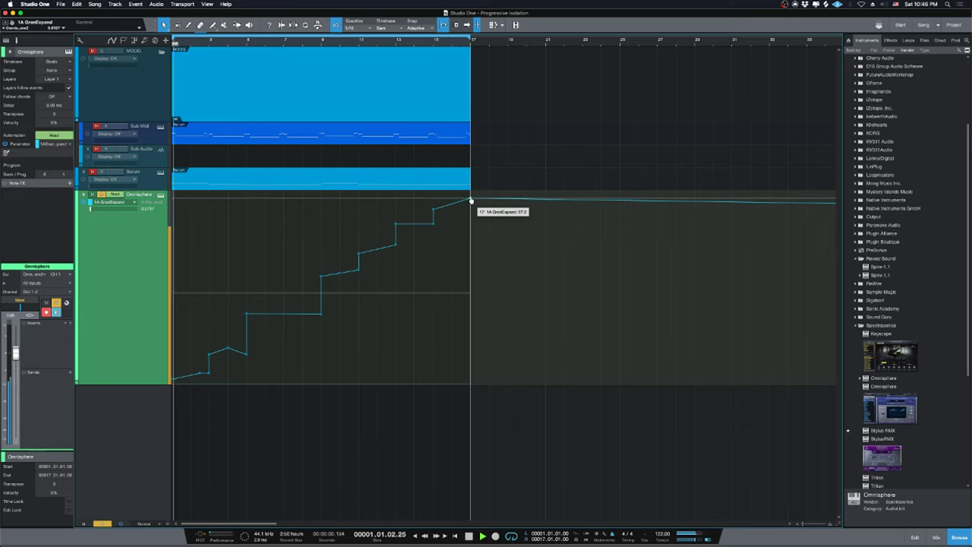
left_click(377, 248)
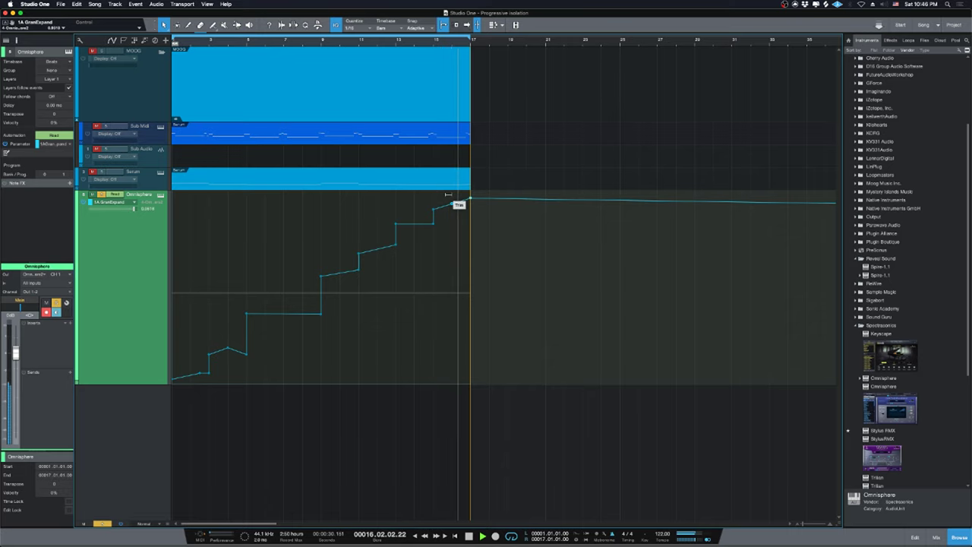
Stop and rewind the song, then open the mixer Console with F3.
key("space")
key("comma")
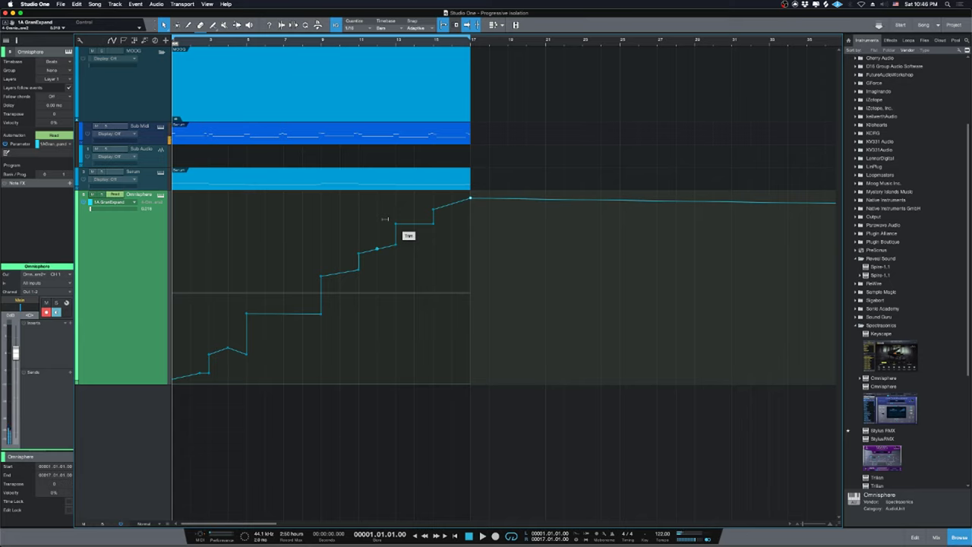
key("w")
key("w")
key("w")
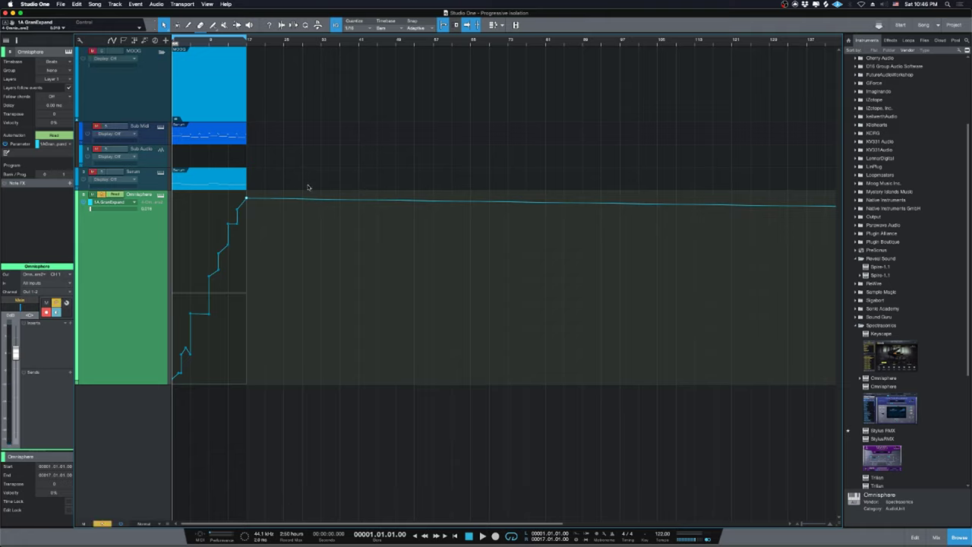
key("e")
key("e")
key("e")
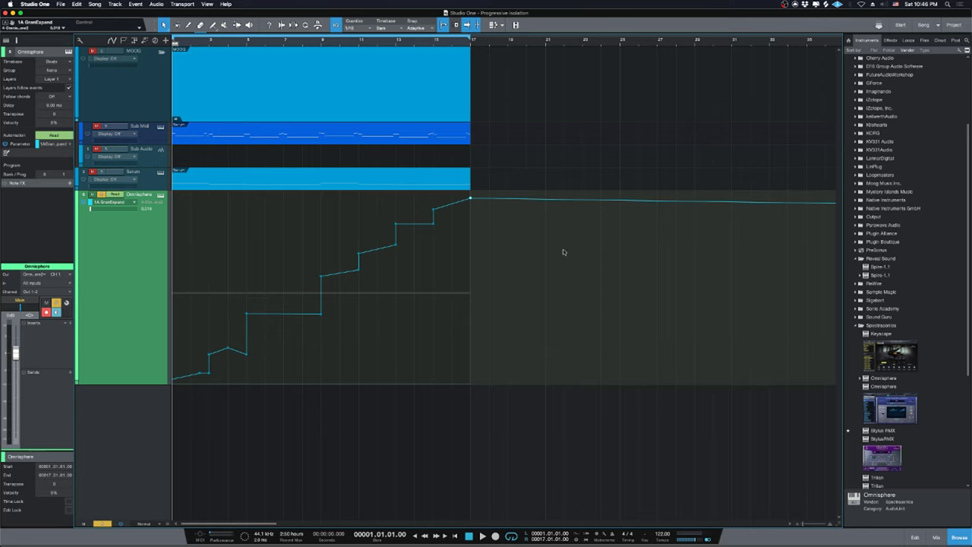
scroll(894, 319, "down", 5)
scroll(887, 320, "down", 1)
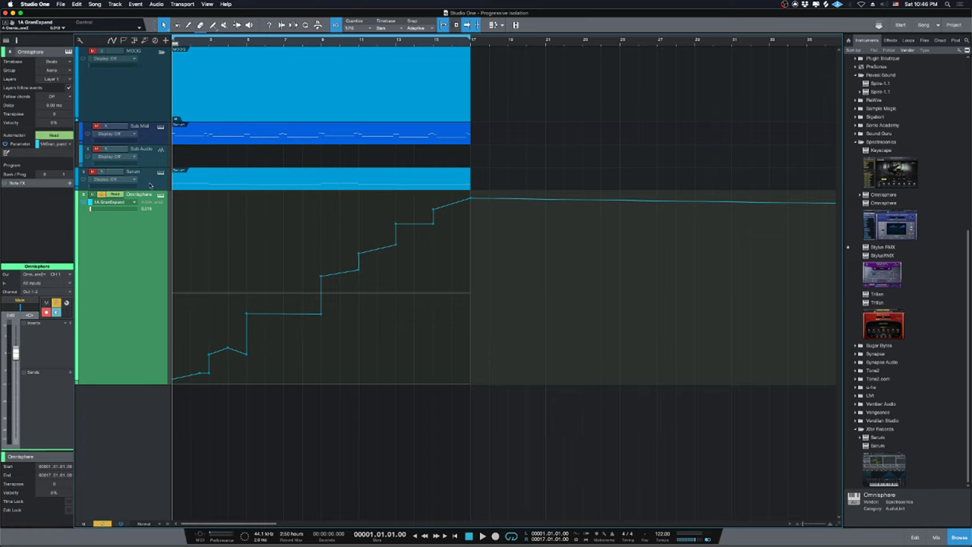
key("F3")
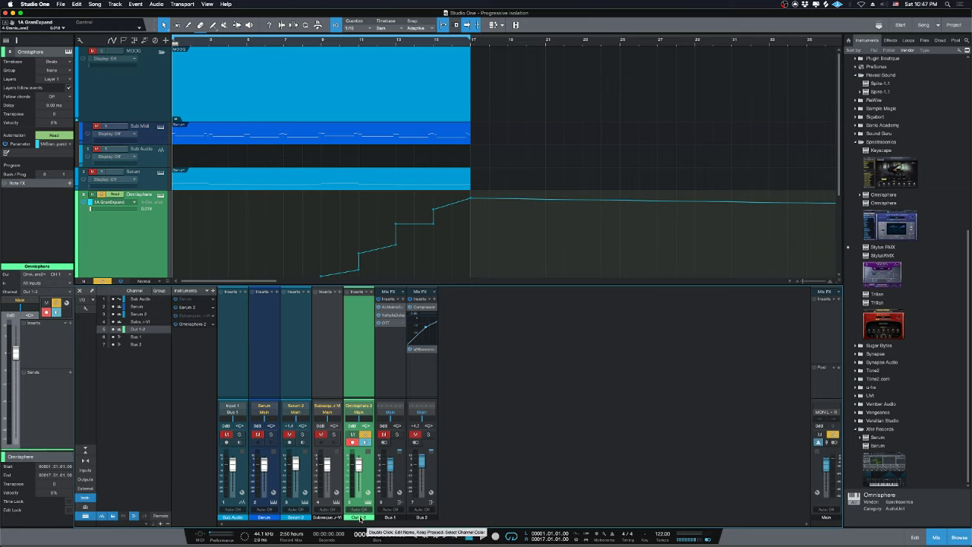
Select the Omnisphere channel, check the YouTube live dashboard, and come back to the Studio One song.
left_click_drag(360, 518, 615, 435)
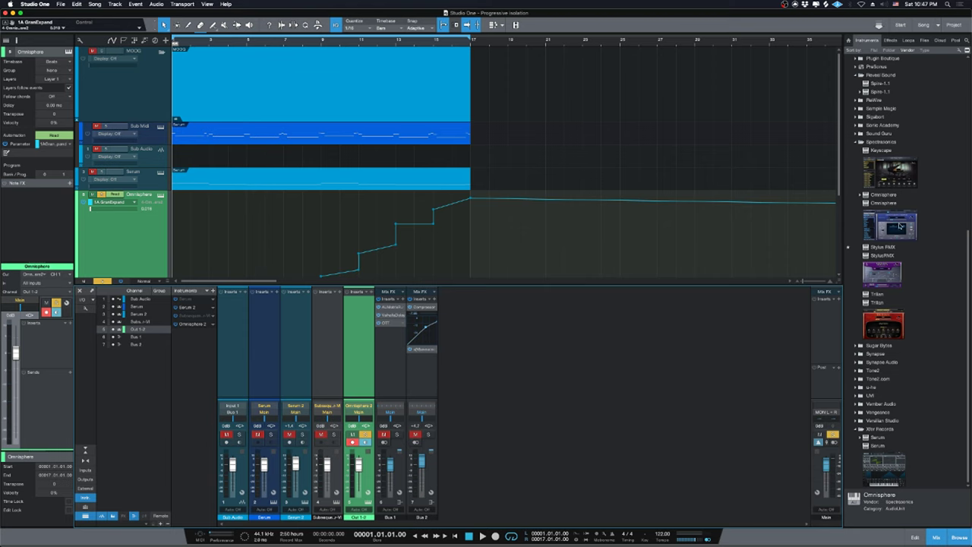
mouse_move(466, 543)
left_click(379, 529)
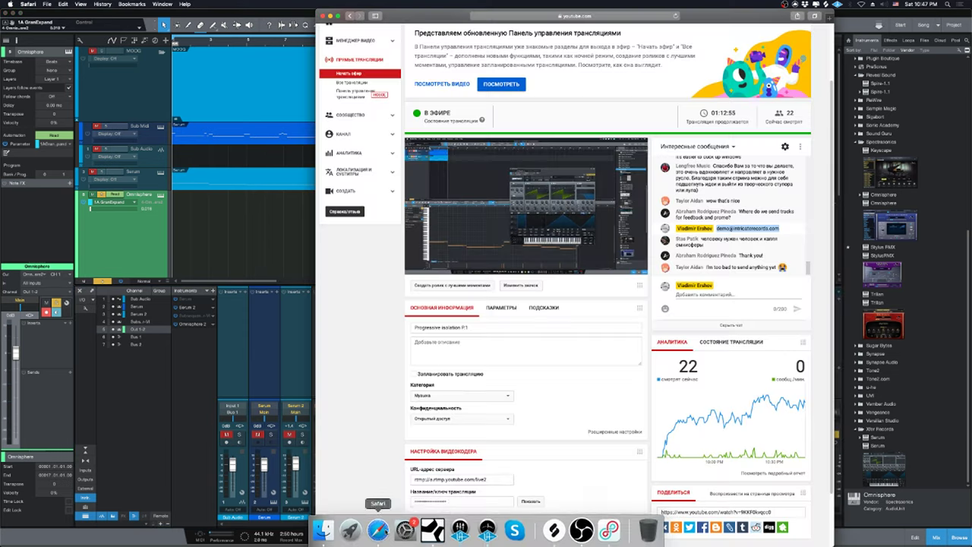
left_click(246, 171)
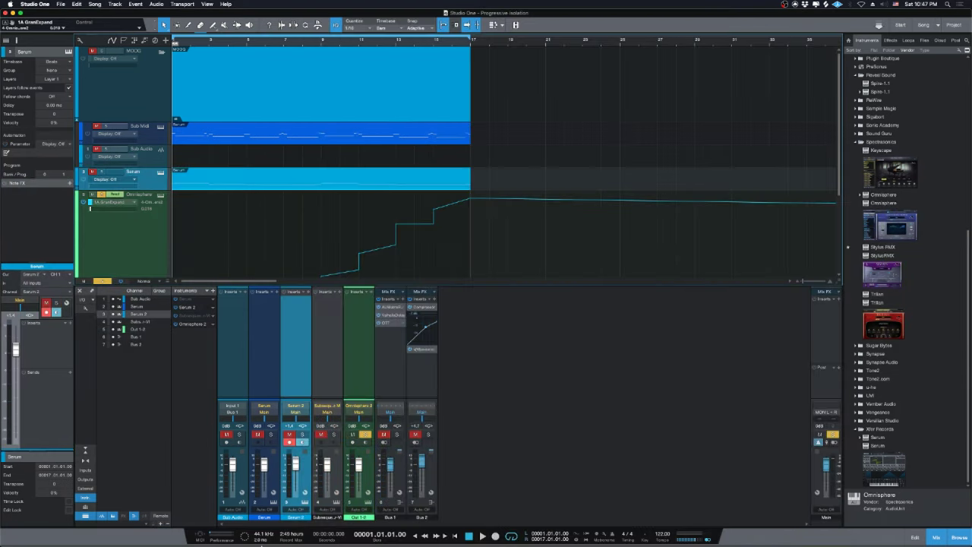
left_click(379, 530)
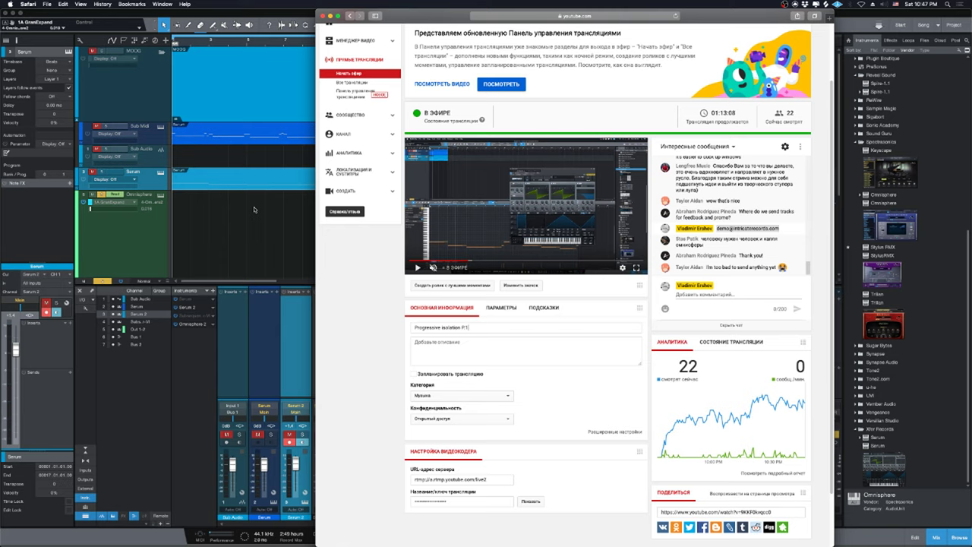
left_click(291, 210)
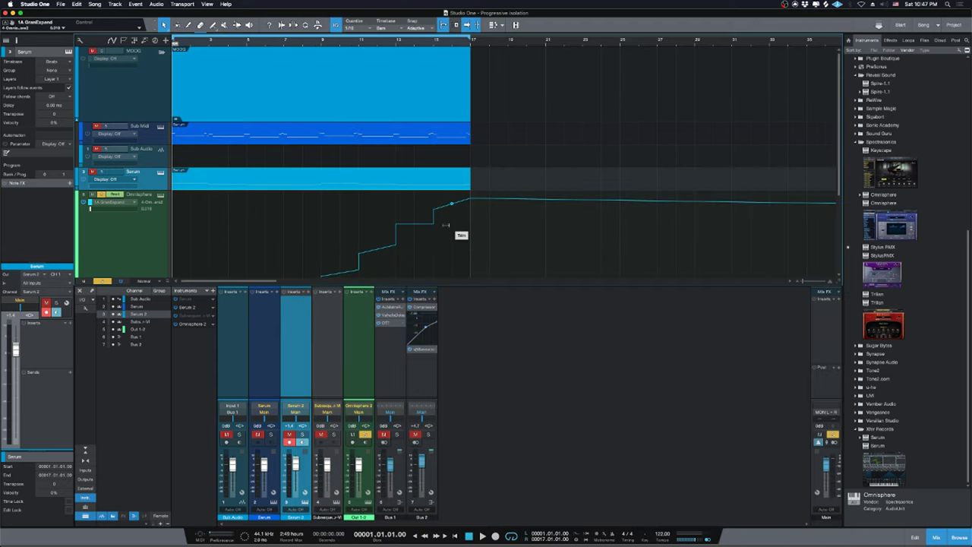
Insert FF Pro-Q 3 on the Omnisphere channel from the Effects browser and start playback.
left_click(888, 40)
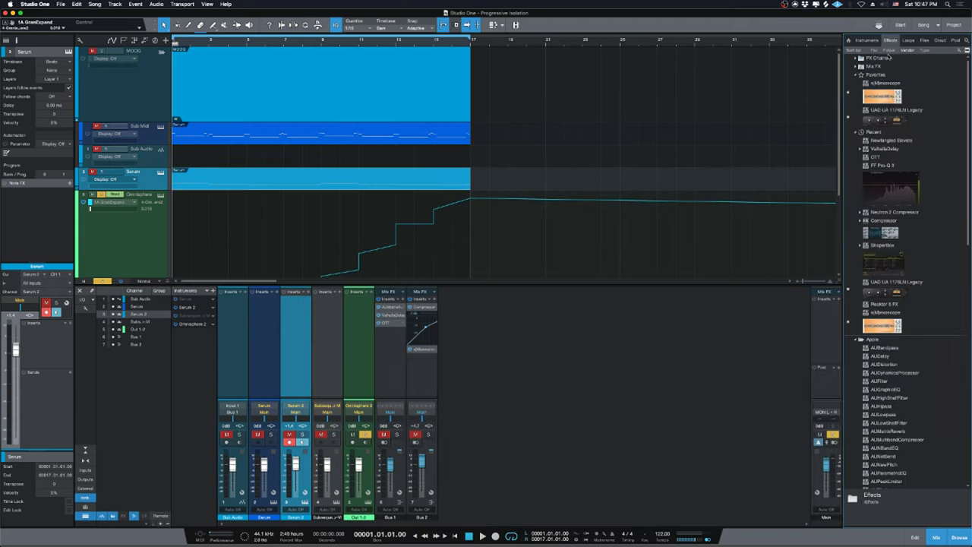
scroll(886, 212, "down", 2)
left_click_drag(883, 169, 354, 358)
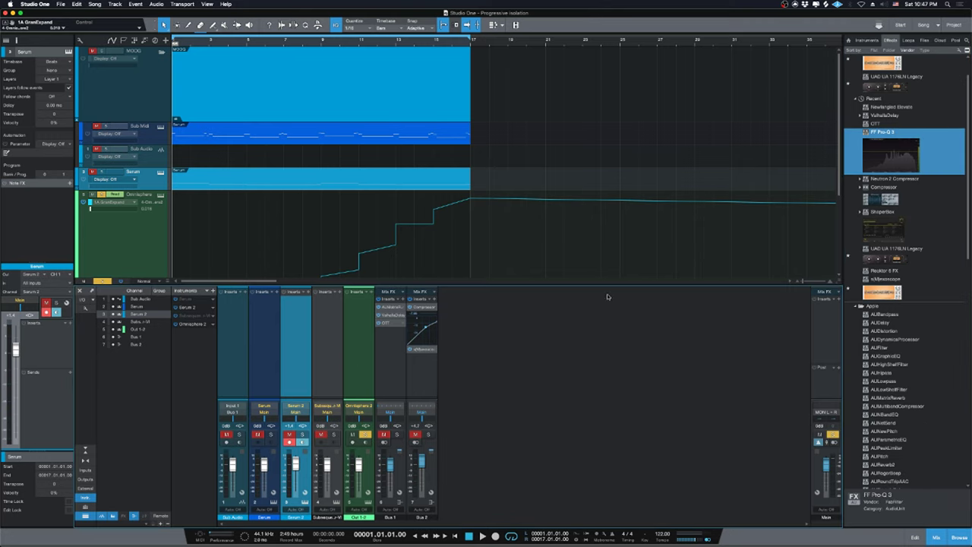
key("space")
Add a Pro-Q 3 bell band near 1 kHz, dipped about -1.5 dB.
left_click_drag(779, 153, 579, 138)
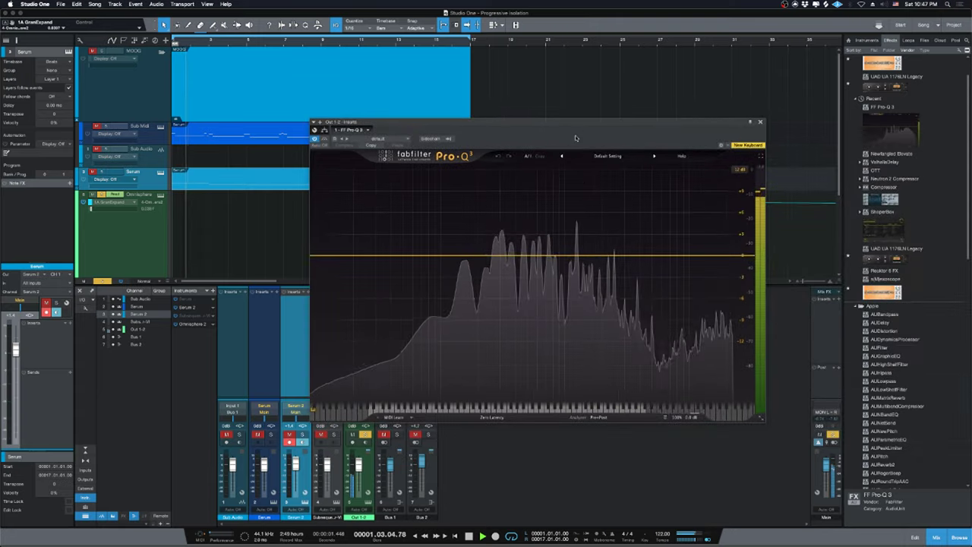
left_click(576, 256)
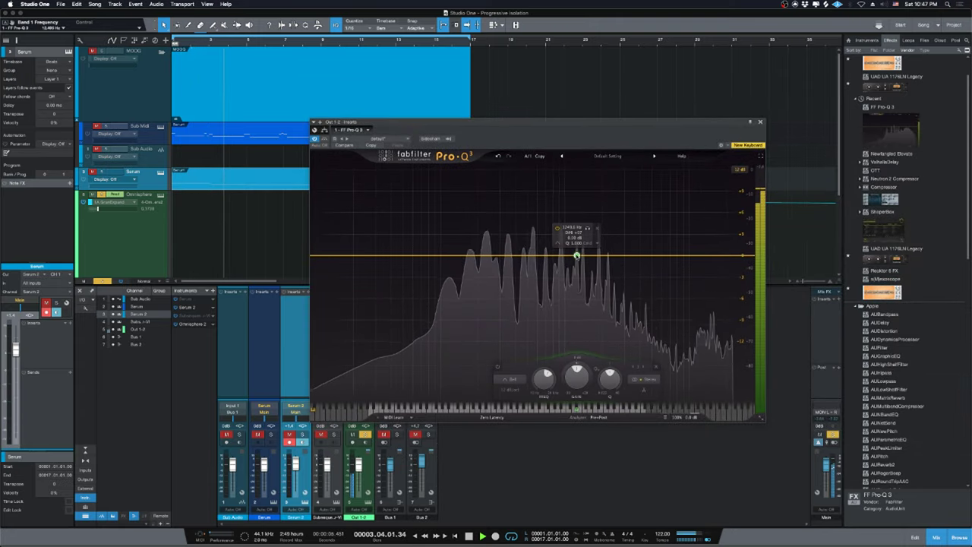
left_click_drag(576, 256, 569, 276)
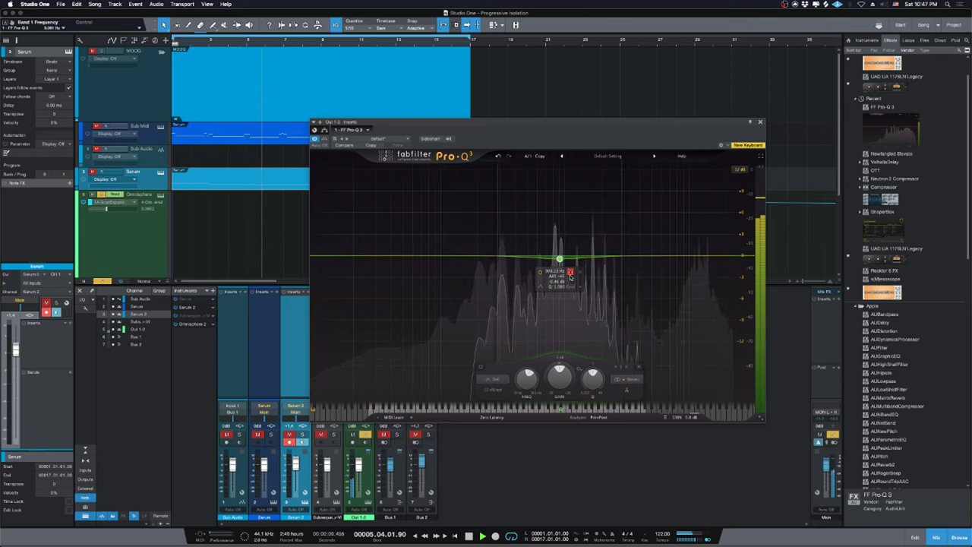
key("space")
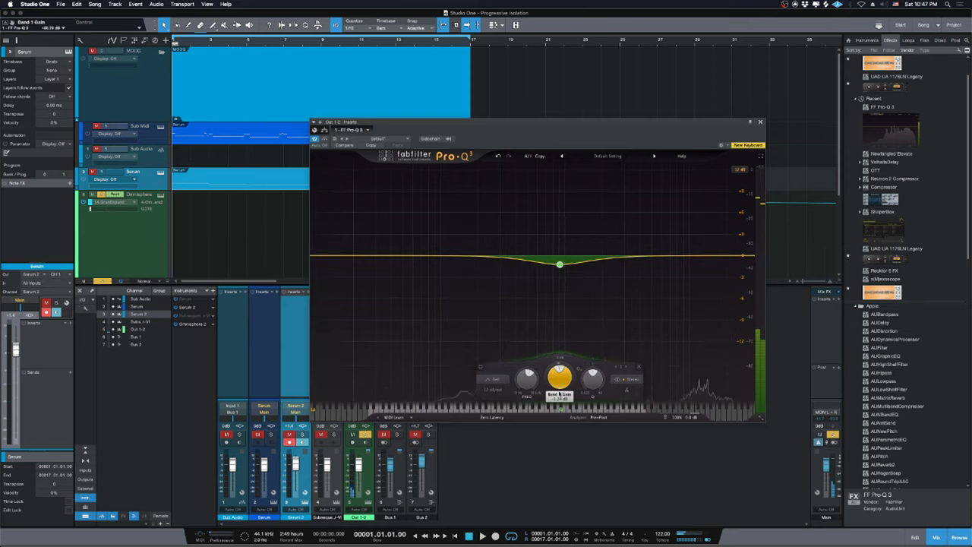
Refine the dip to about 972 Hz and -3.4 dB, then audition it.
scroll(562, 382, "down", 3)
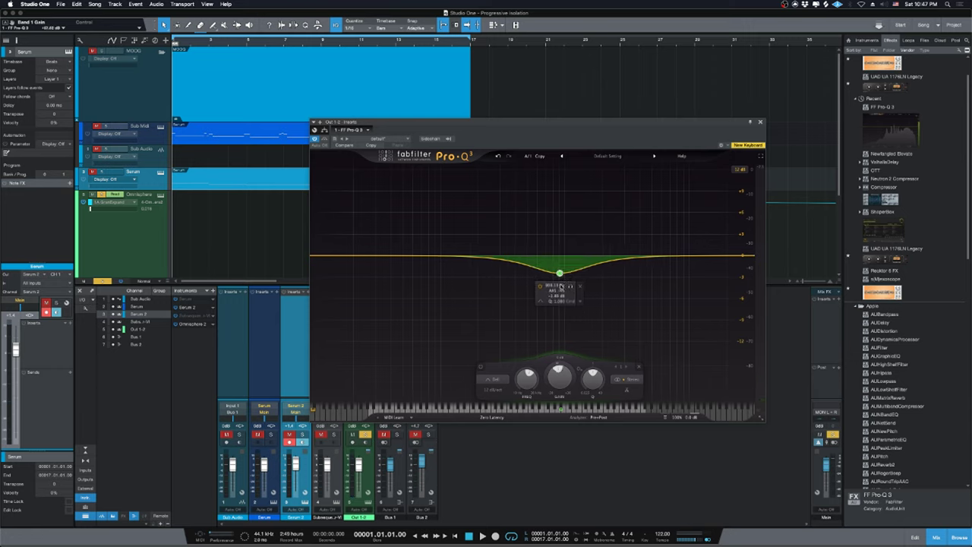
left_click_drag(561, 278, 562, 280)
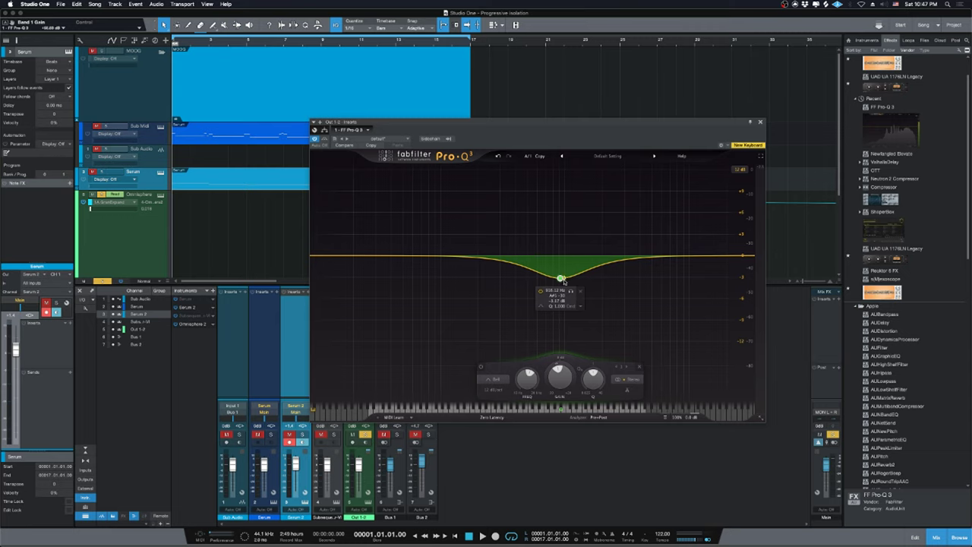
left_click_drag(561, 279, 560, 282)
key("space")
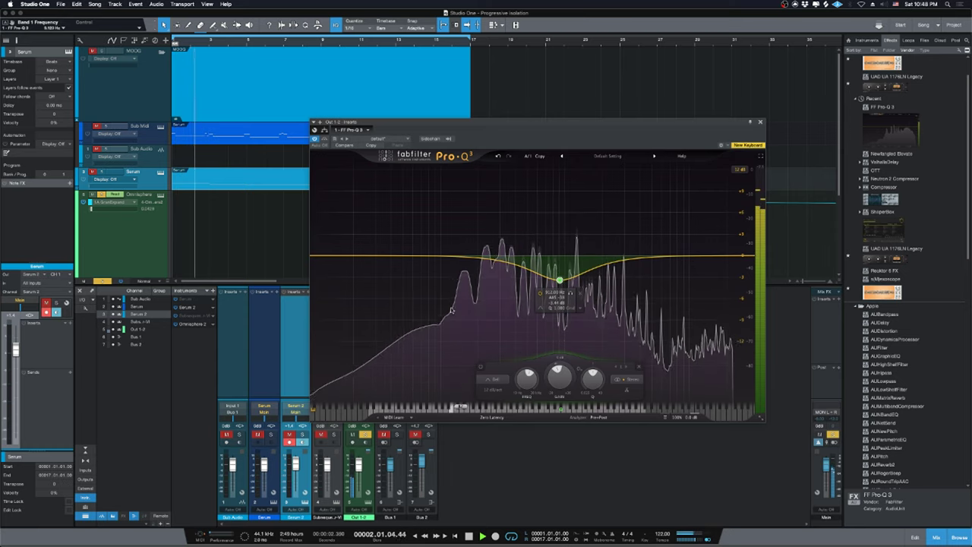
key("space")
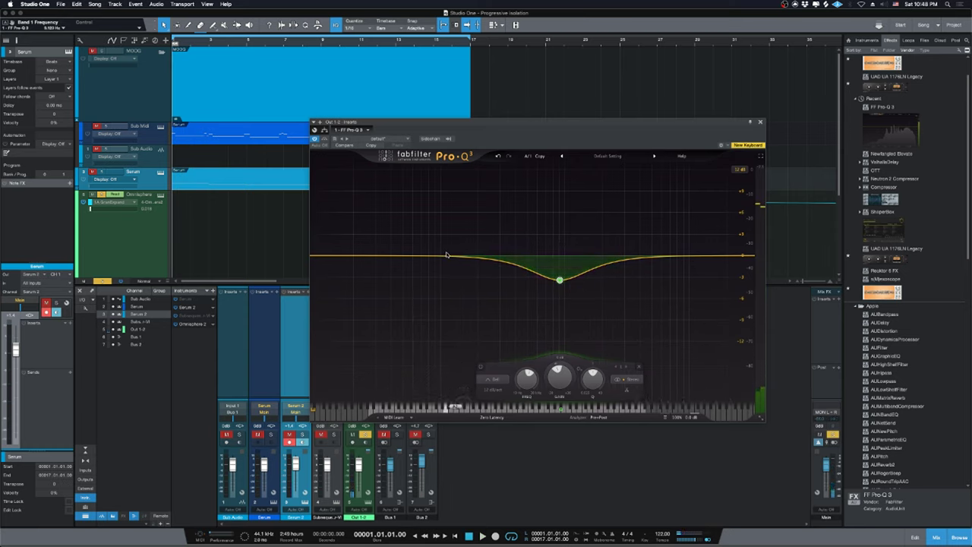
Add a second band as a 36 dB/oct Low Cut at about 115 Hz.
left_click(447, 258)
left_click(373, 378)
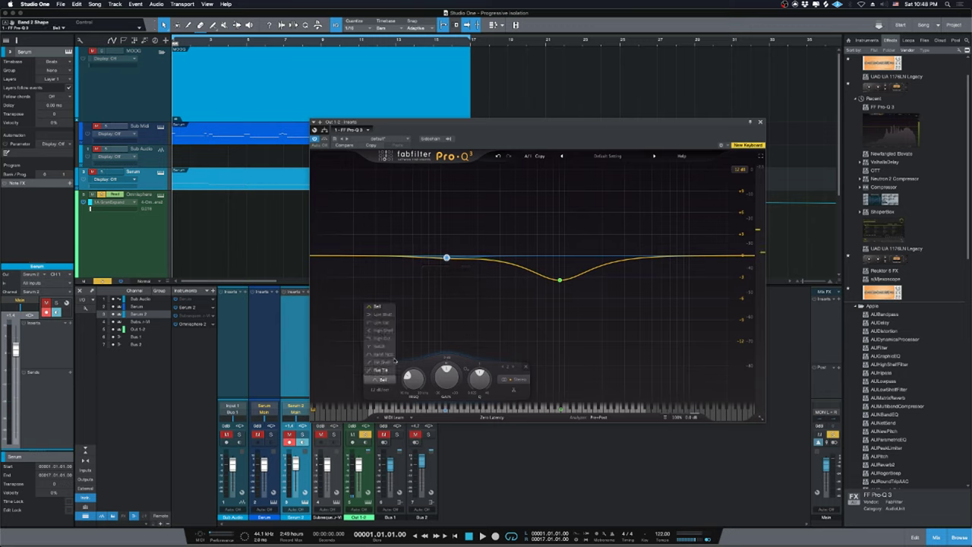
left_click(381, 322)
left_click(378, 390)
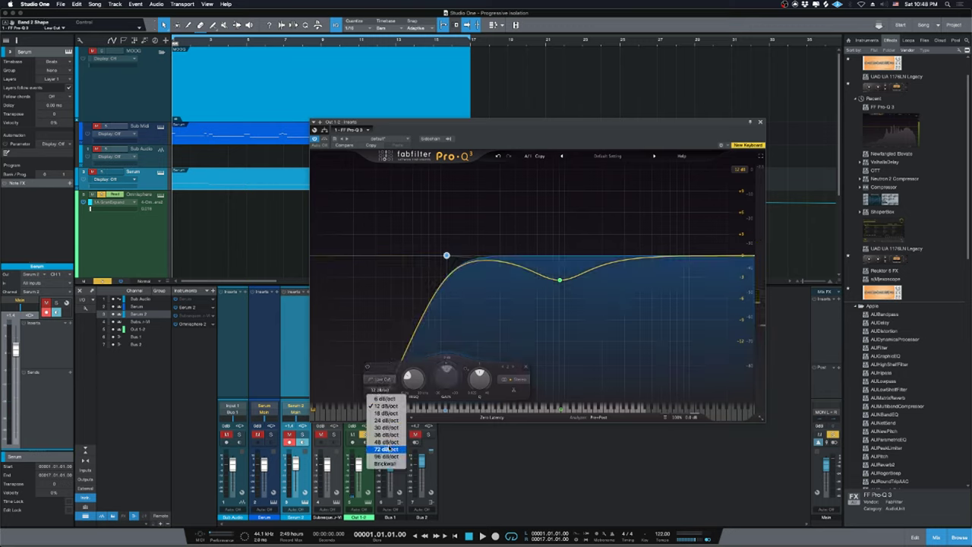
left_click(386, 434)
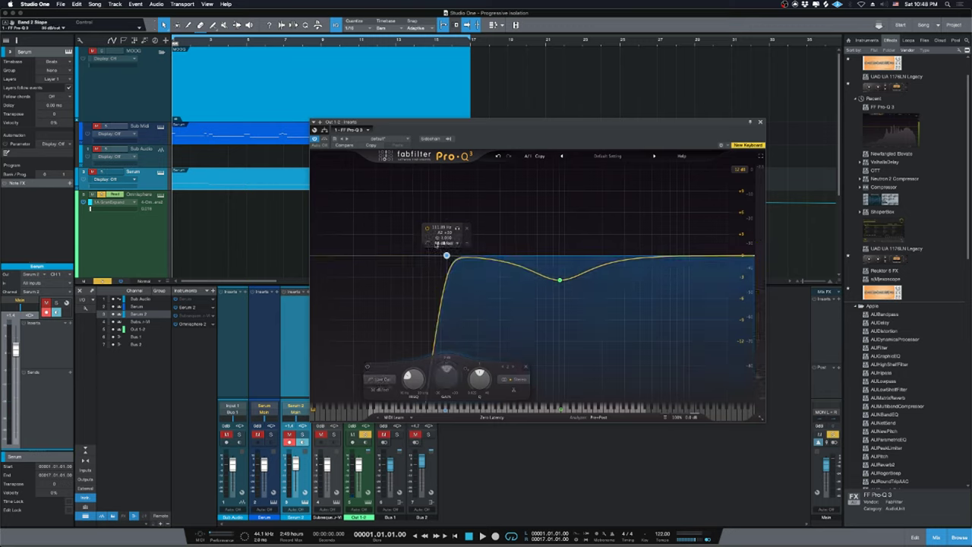
left_click_drag(445, 257, 447, 261)
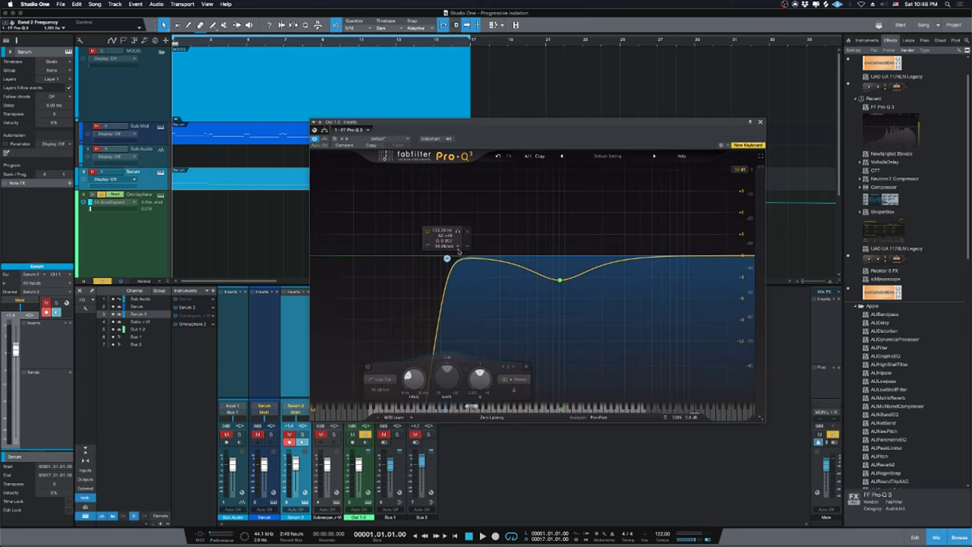
Sweep the low cut while listening, keep 36 dB/oct, and settle it near 129 Hz.
left_click_drag(447, 259, 748, 260)
key("space")
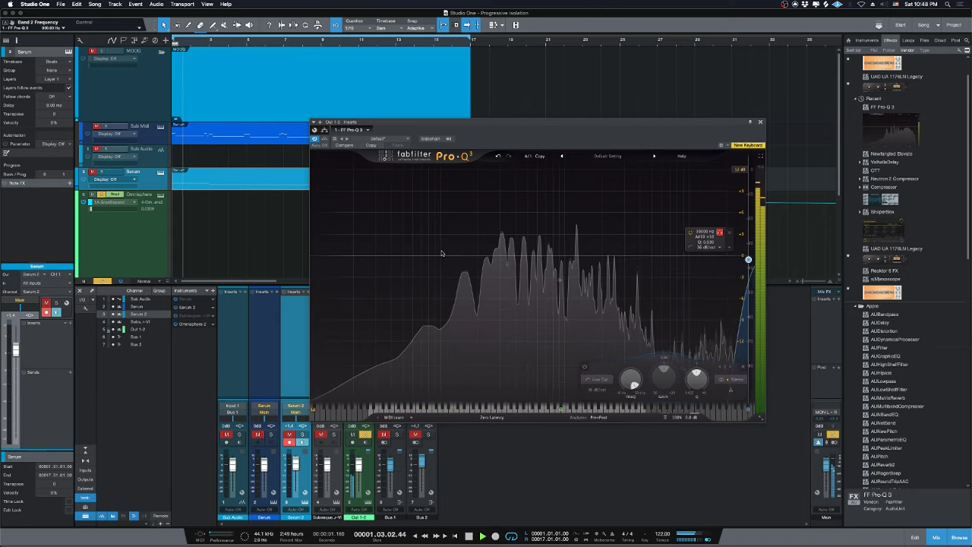
left_click_drag(441, 255, 560, 280)
key("space")
left_click_drag(748, 260, 435, 265)
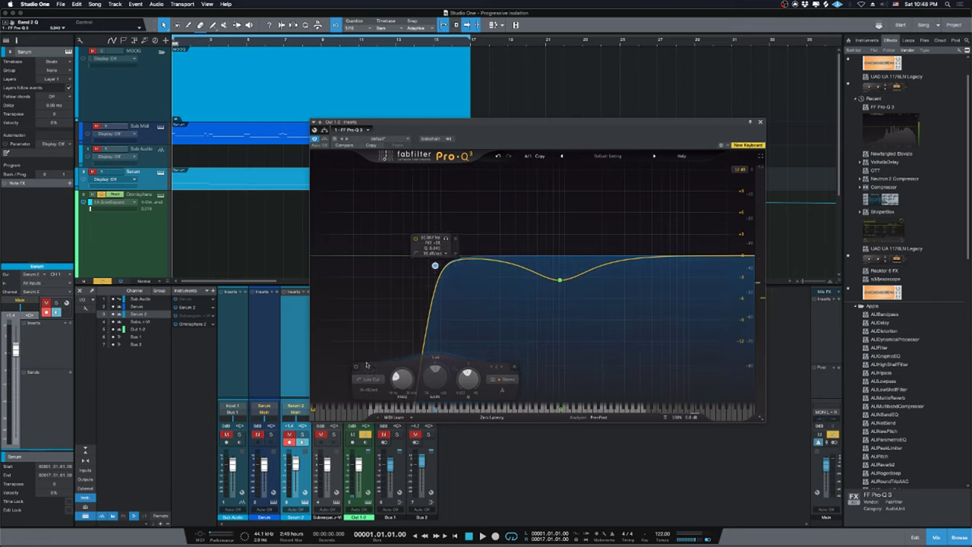
left_click(367, 389)
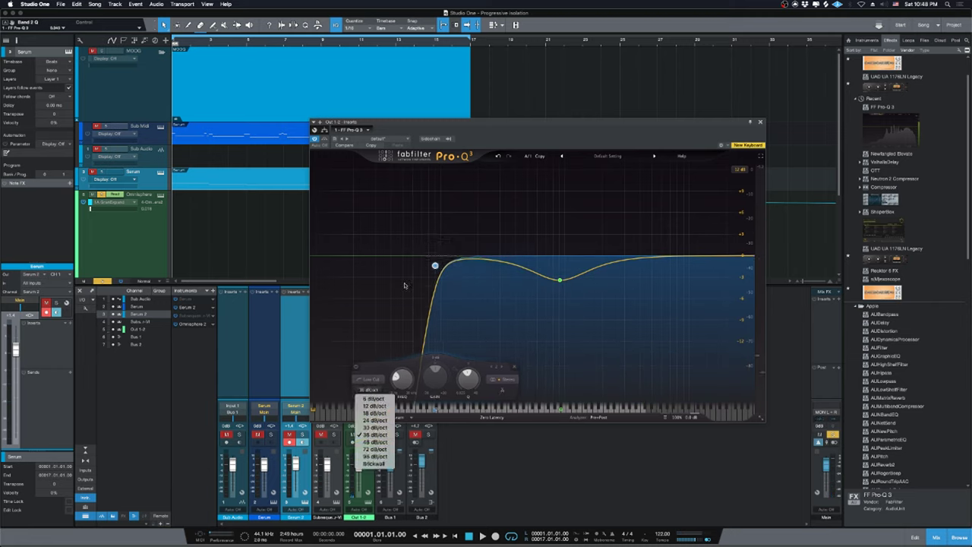
left_click(405, 305)
key("space")
left_click_drag(442, 242, 461, 242)
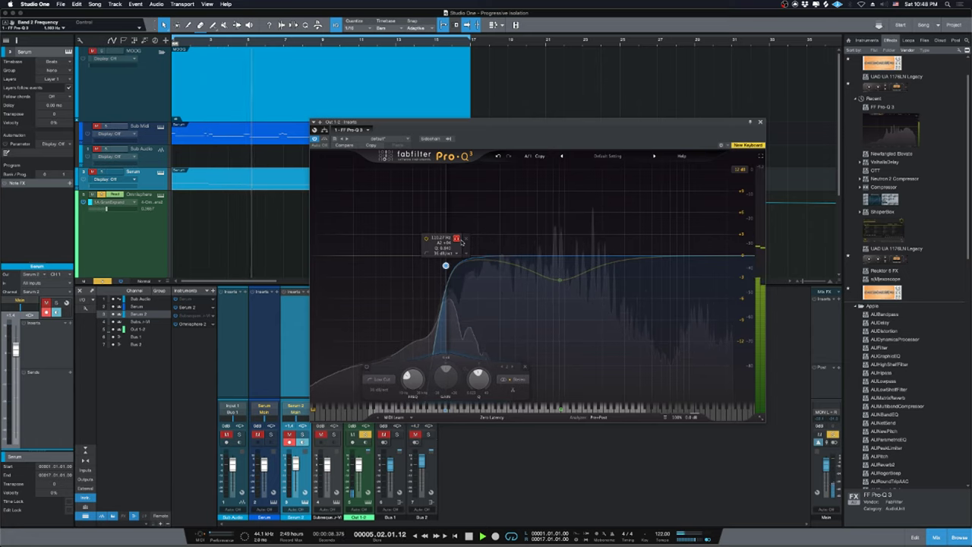
key("space")
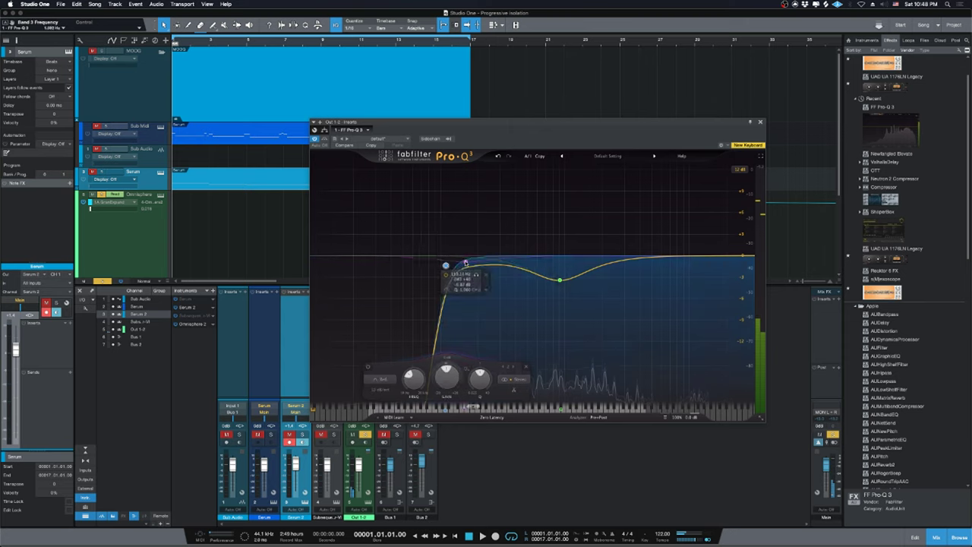
Add a Low Shelf band at about 224 Hz with roughly -2.5 dB gain.
double_click(466, 265)
left_click(406, 315)
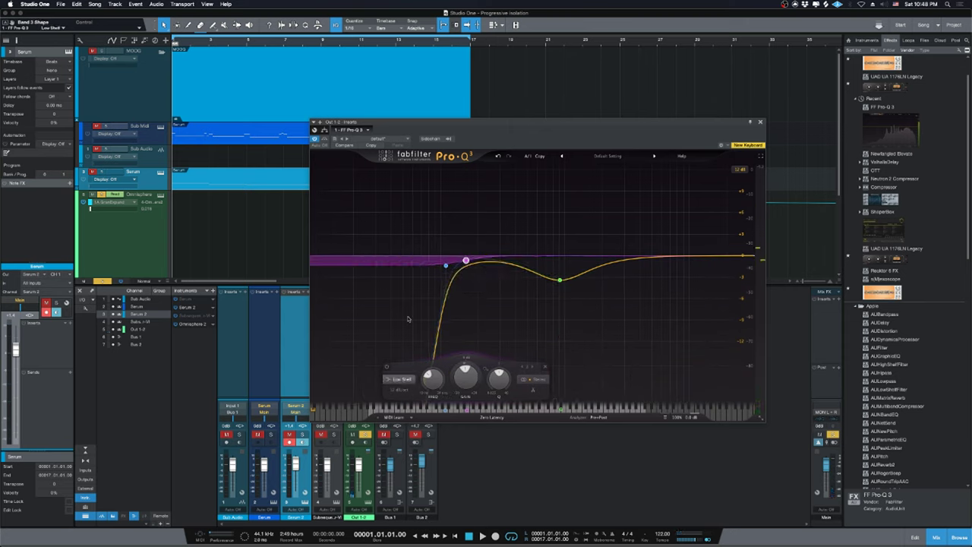
left_click_drag(465, 261, 486, 267)
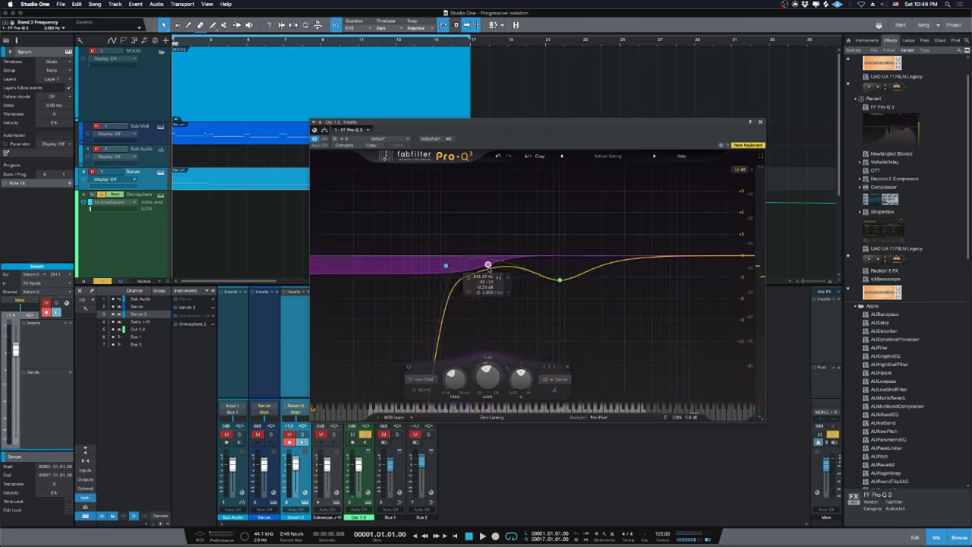
key("space")
left_click_drag(488, 265, 490, 267)
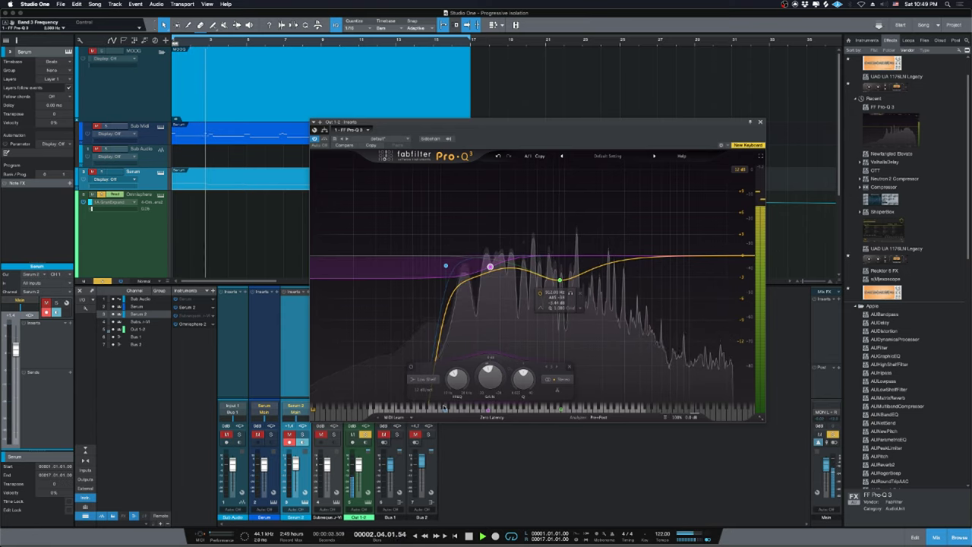
Try a high-cut band at about 22 kHz, then delete it.
left_click(716, 257)
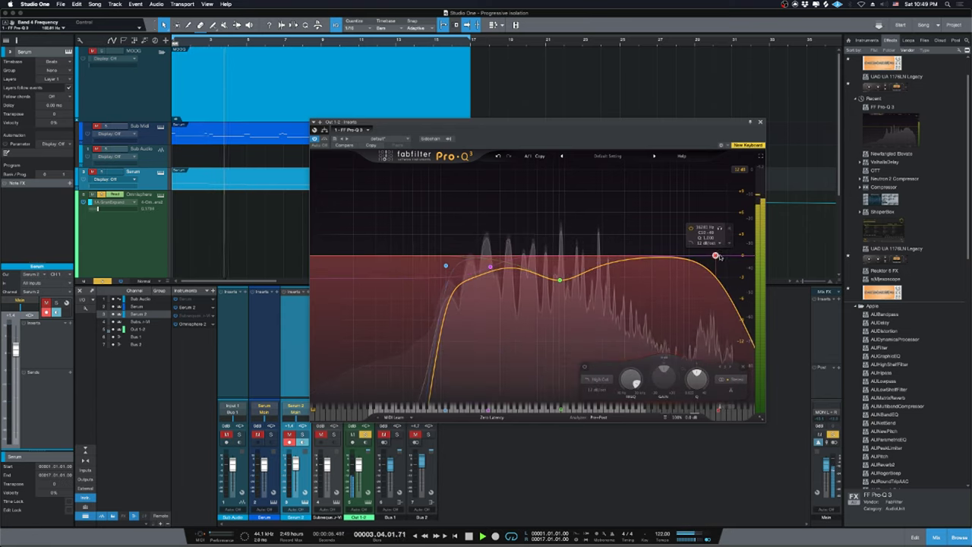
left_click_drag(717, 257, 721, 256)
right_click(721, 256)
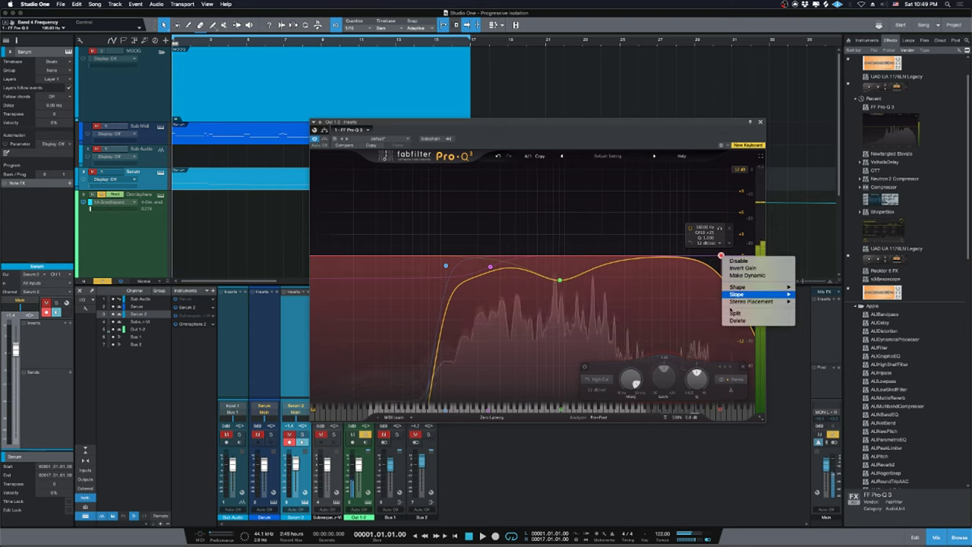
left_click(737, 319)
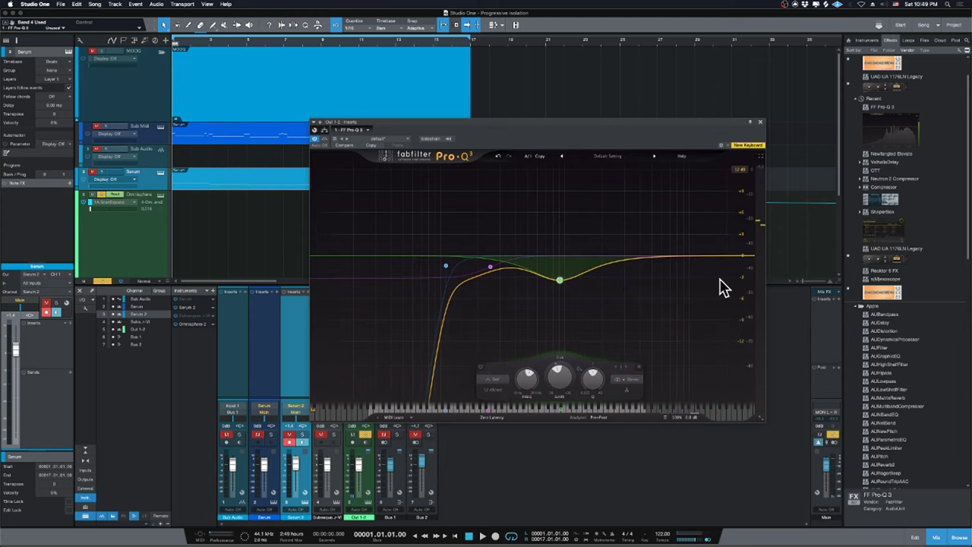
Close Pro-Q 3, open the Native Instruments GmbH folder, and insert Reaktor 6 FX on Omnisphere 2.
left_click(760, 123)
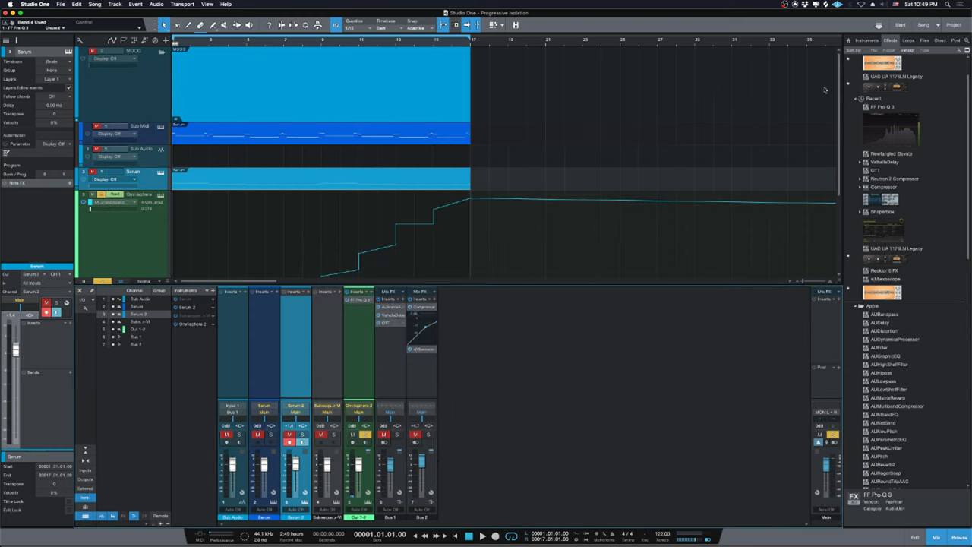
scroll(931, 356, "down", 10)
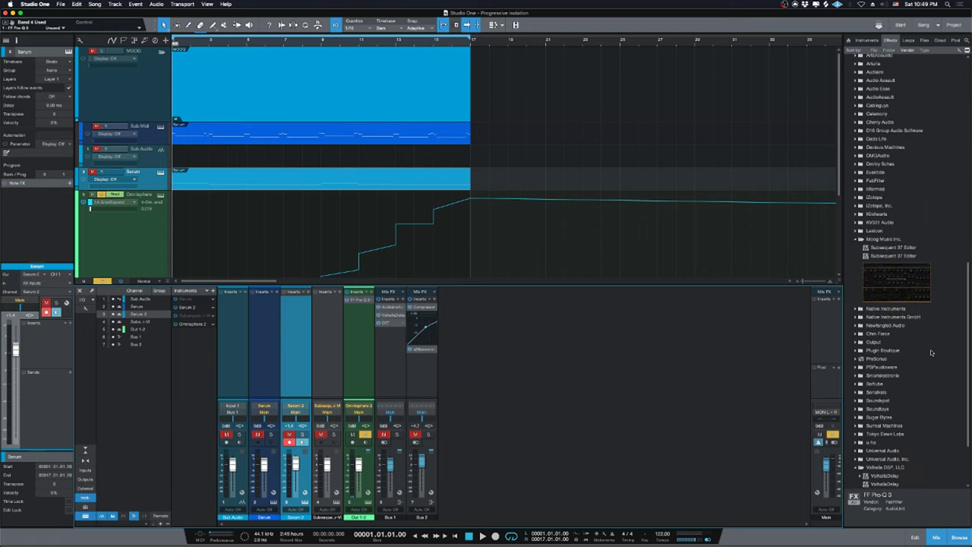
scroll(930, 355, "up", 2)
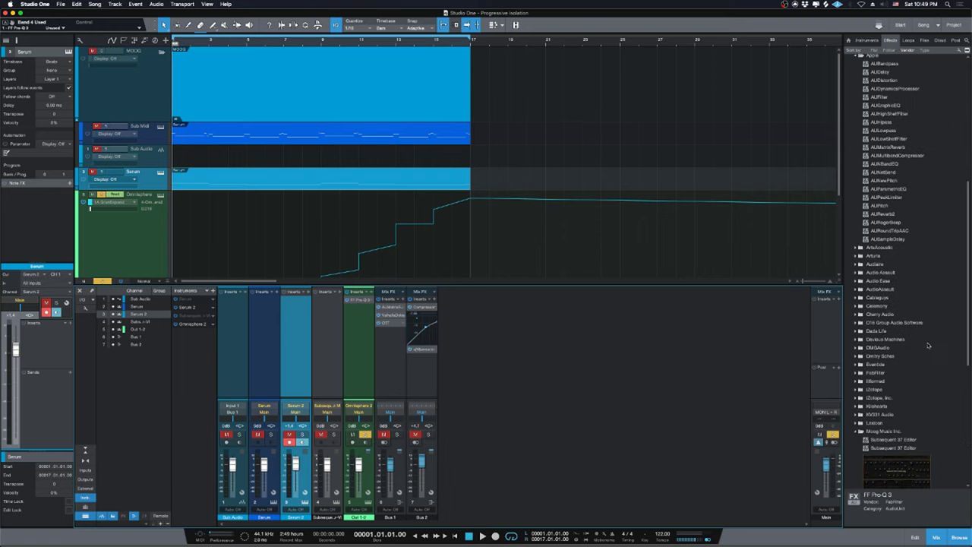
scroll(896, 432, "up", 5)
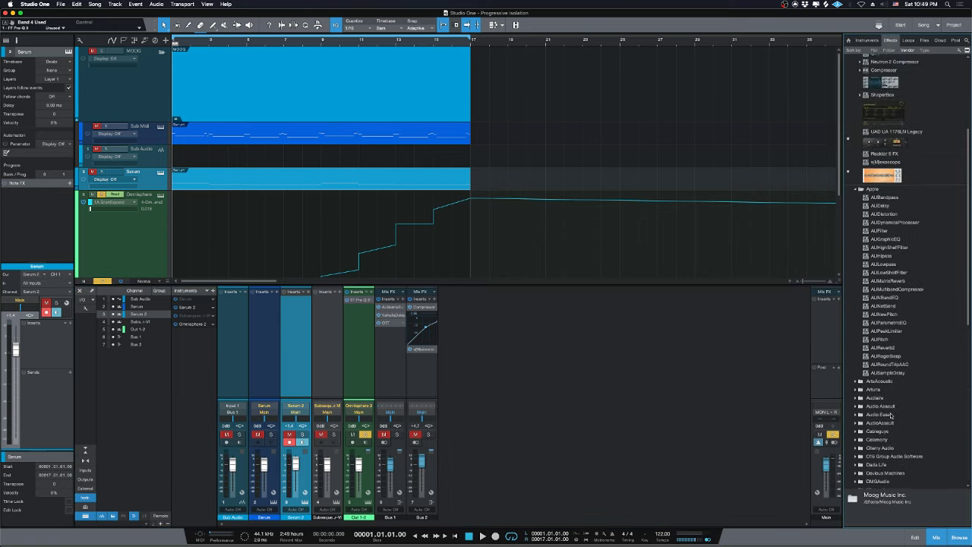
left_click(859, 258)
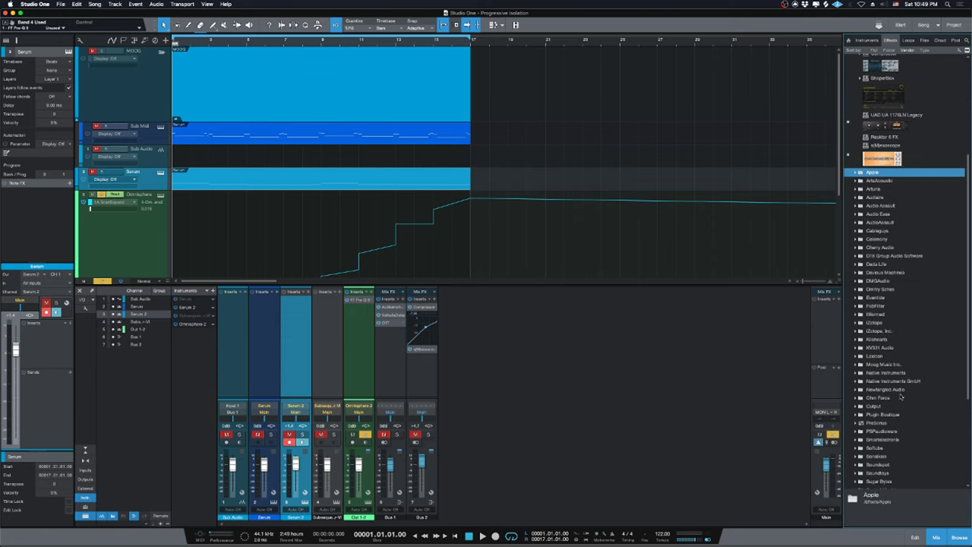
double_click(893, 381)
scroll(902, 408, "down", 5)
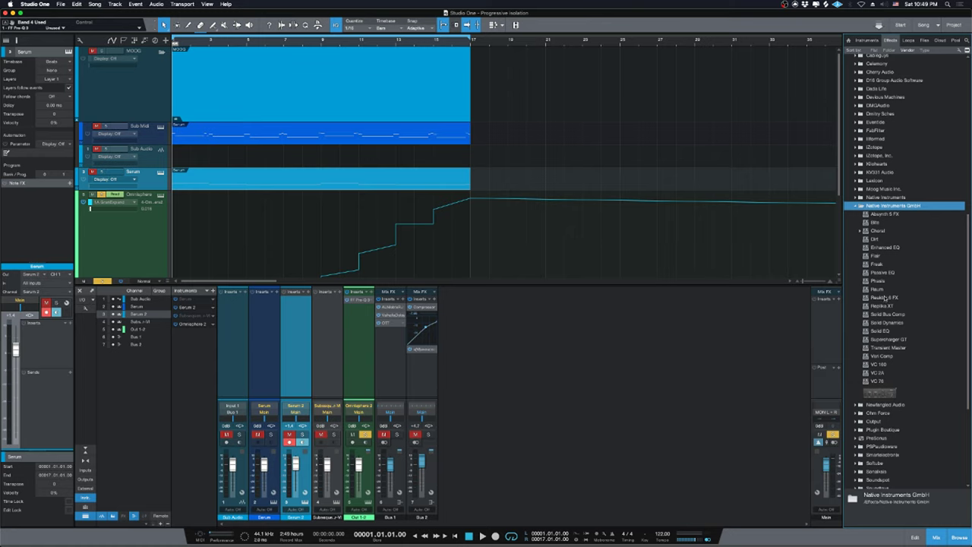
left_click_drag(885, 298, 356, 361)
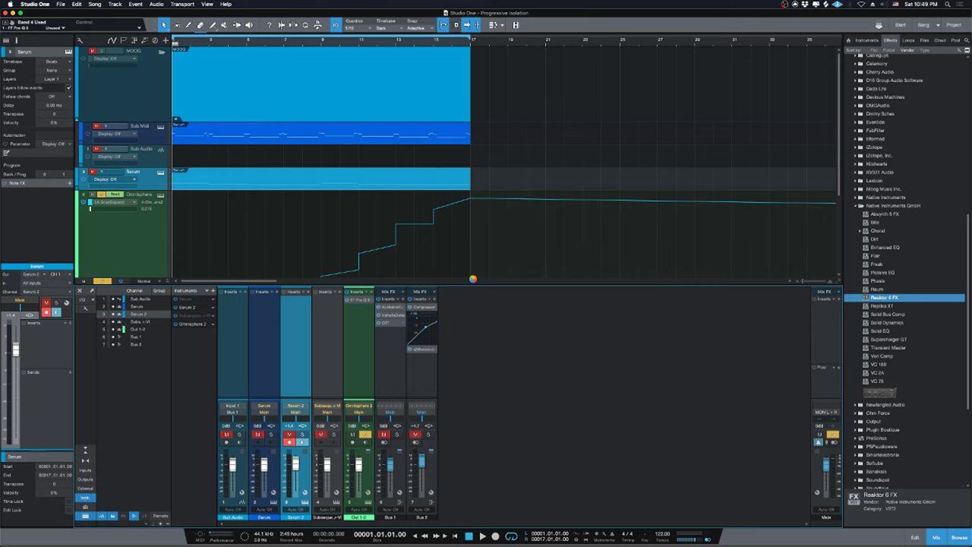
Load the recent Space Master 2 ensemble in Reaktor and tweak Dry/Wet and HiBoost during playback.
left_click(374, 155)
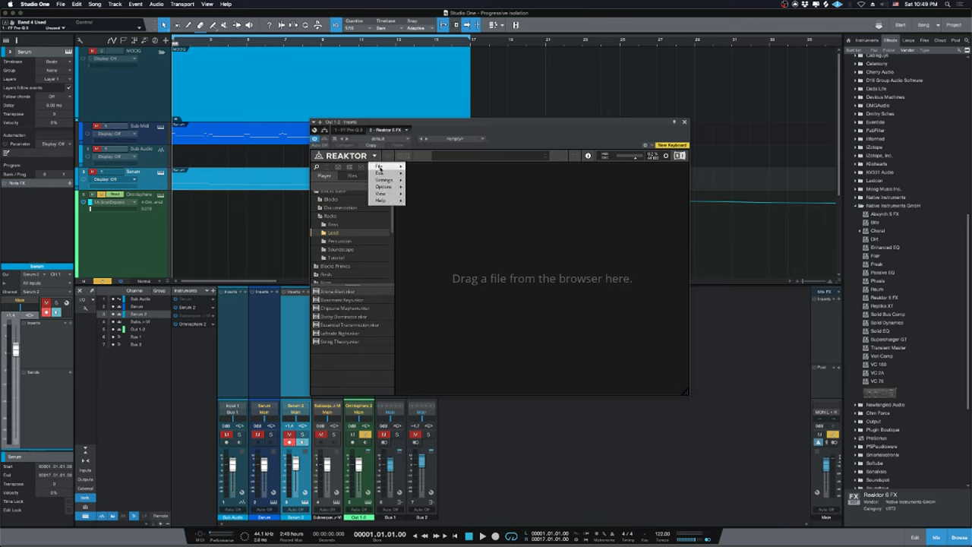
mouse_move(379, 166)
mouse_move(460, 186)
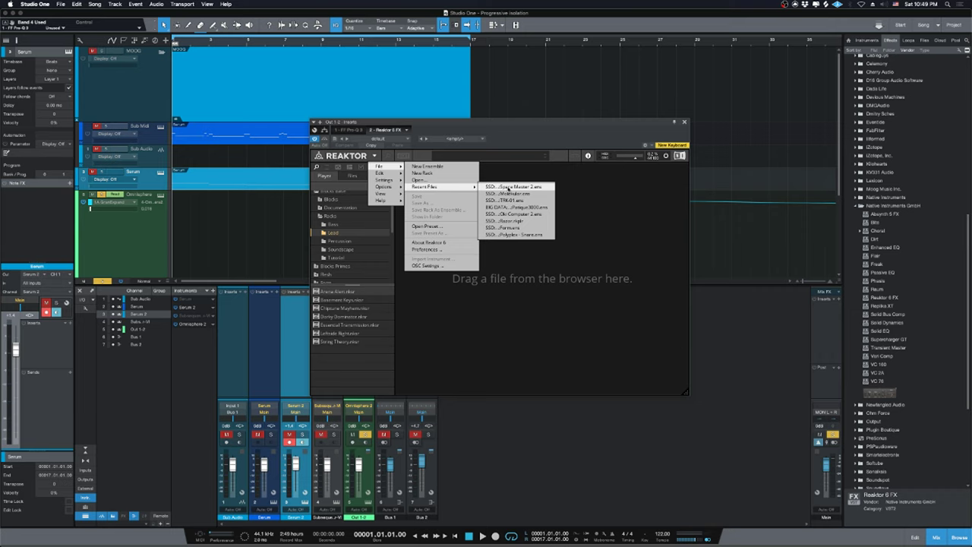
left_click(508, 187)
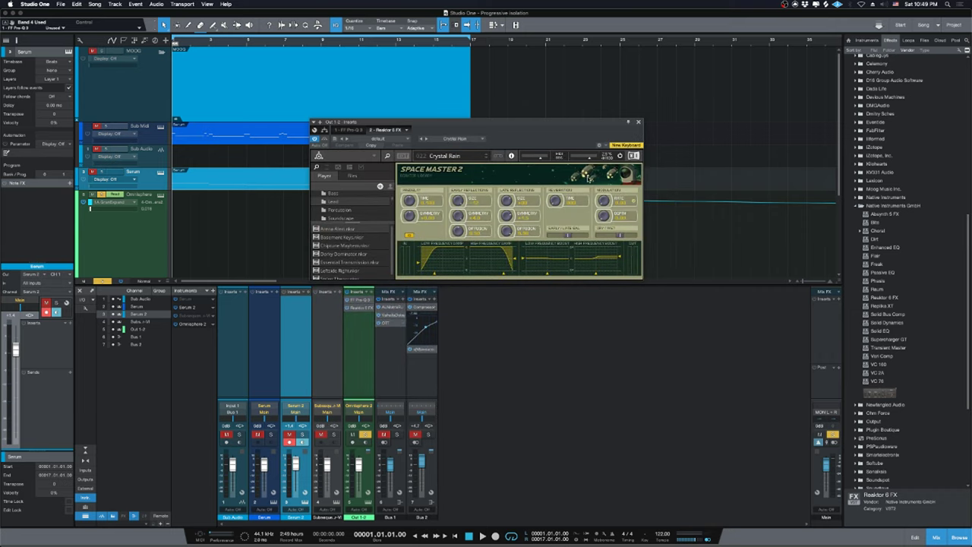
left_click(621, 258)
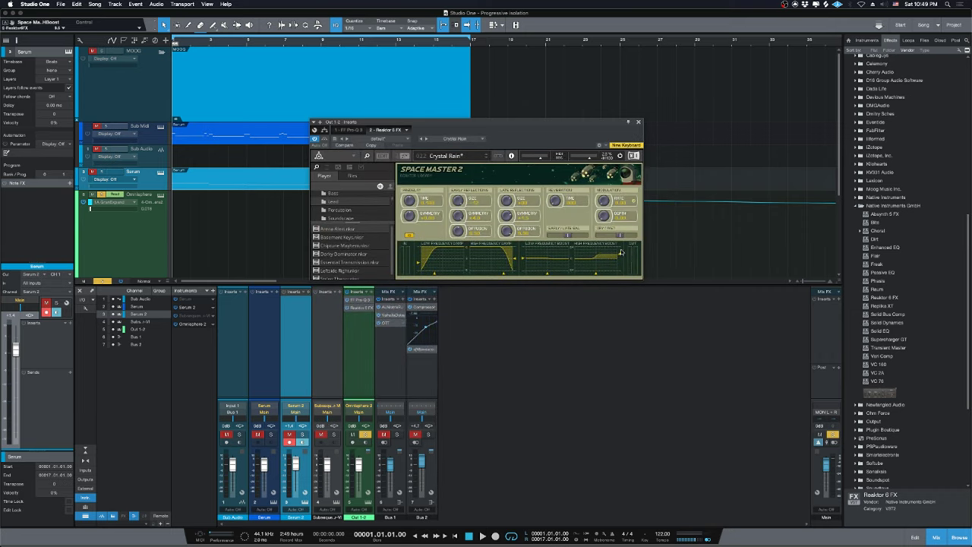
key("space")
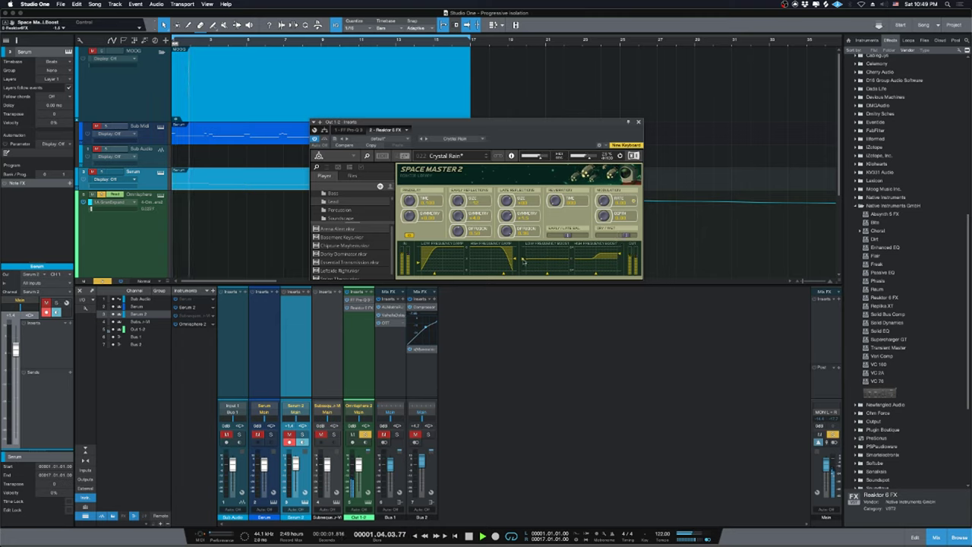
left_click(622, 256)
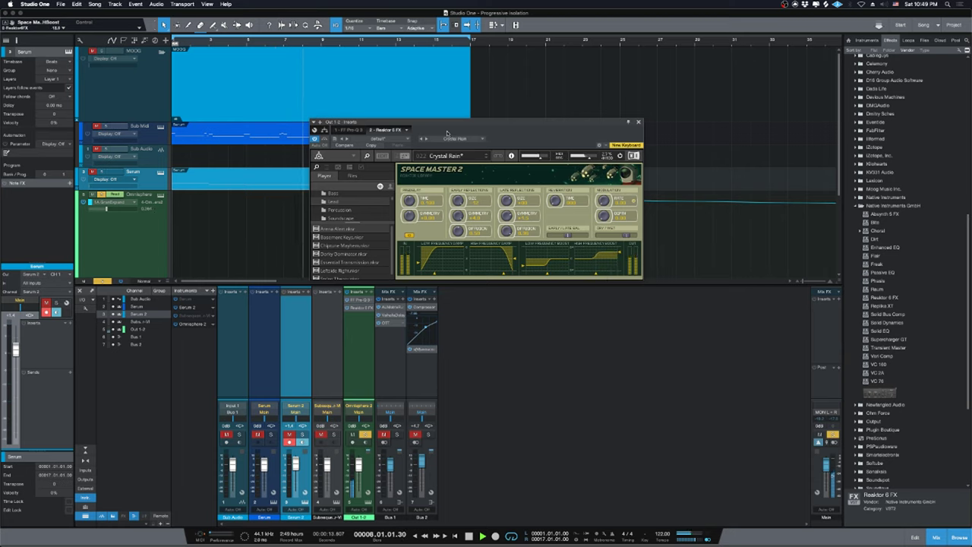
Move the Reaktor window aside and raise two Omnisphere granular automation steps, playing them back.
left_click_drag(413, 124, 556, 127)
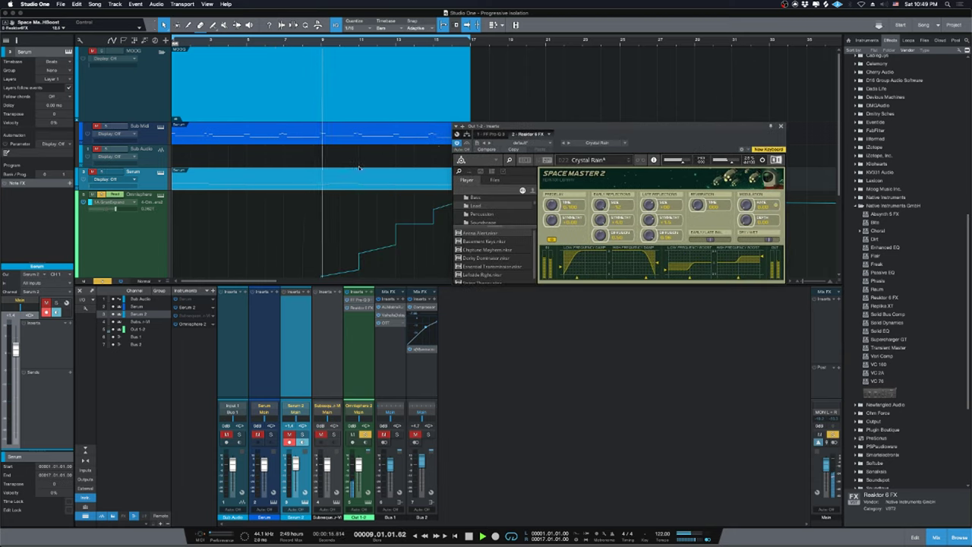
key("space")
scroll(219, 175, "down", 3)
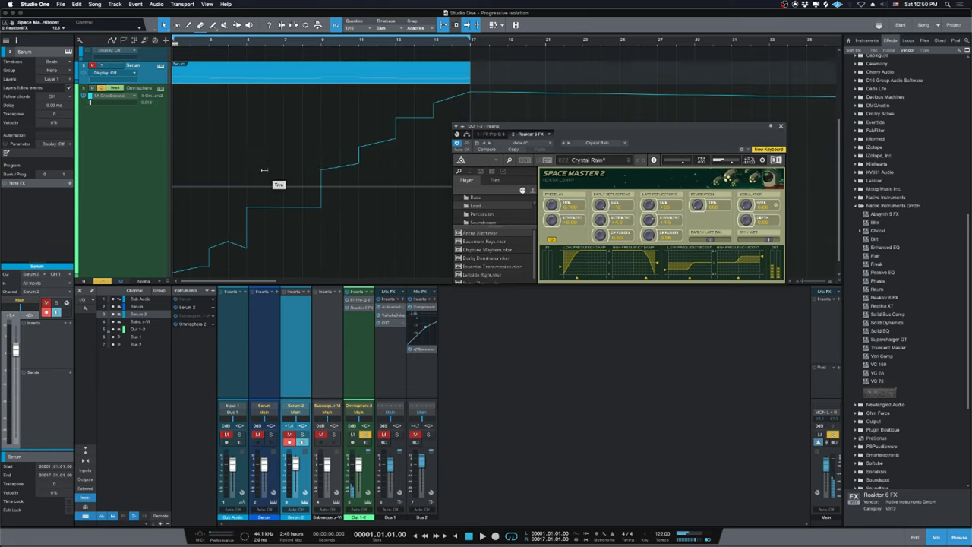
left_click(264, 170)
scroll(381, 152, "down", 1)
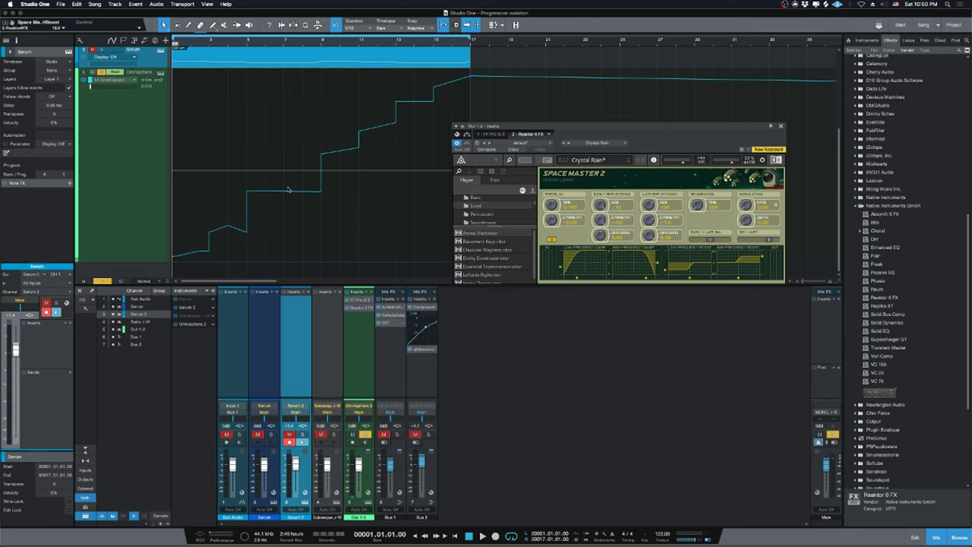
left_click_drag(289, 79, 290, 73)
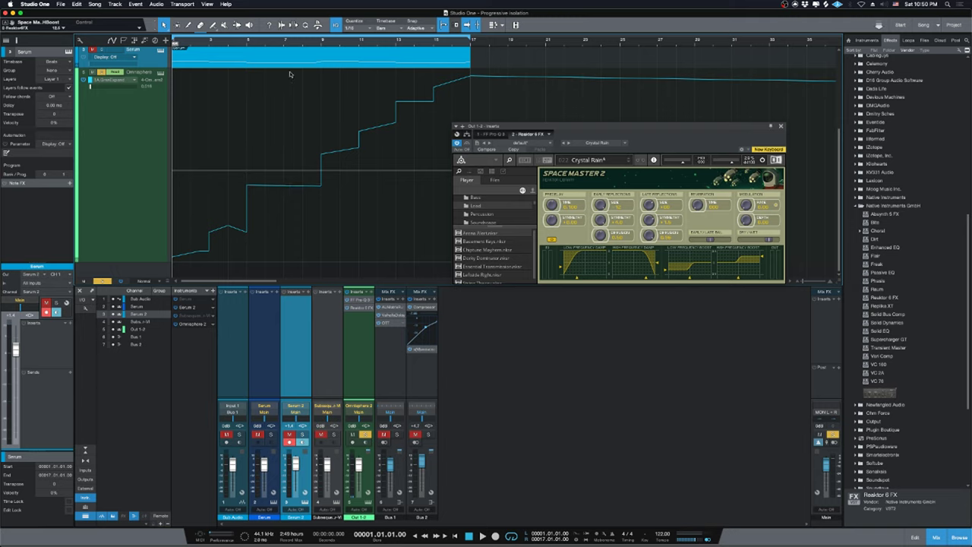
key("space")
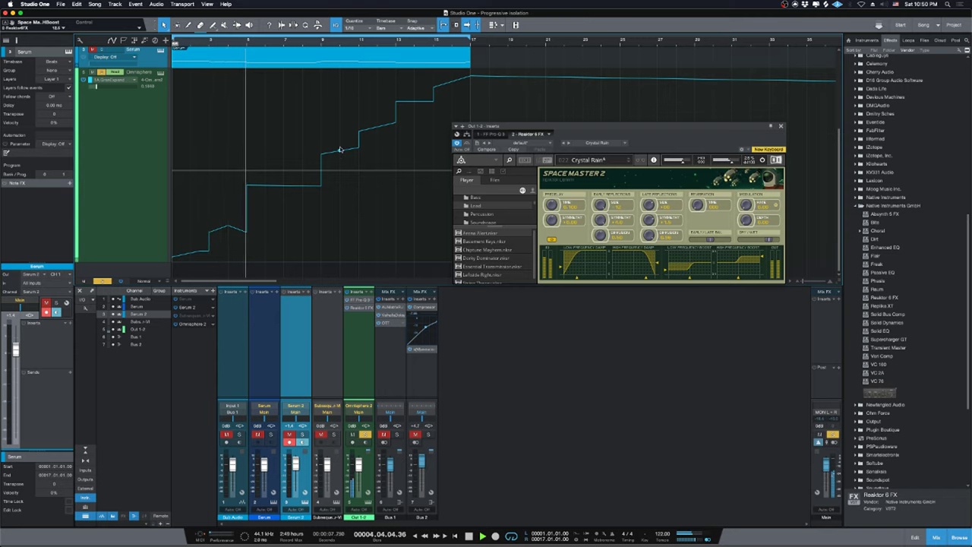
left_click_drag(341, 149, 284, 84)
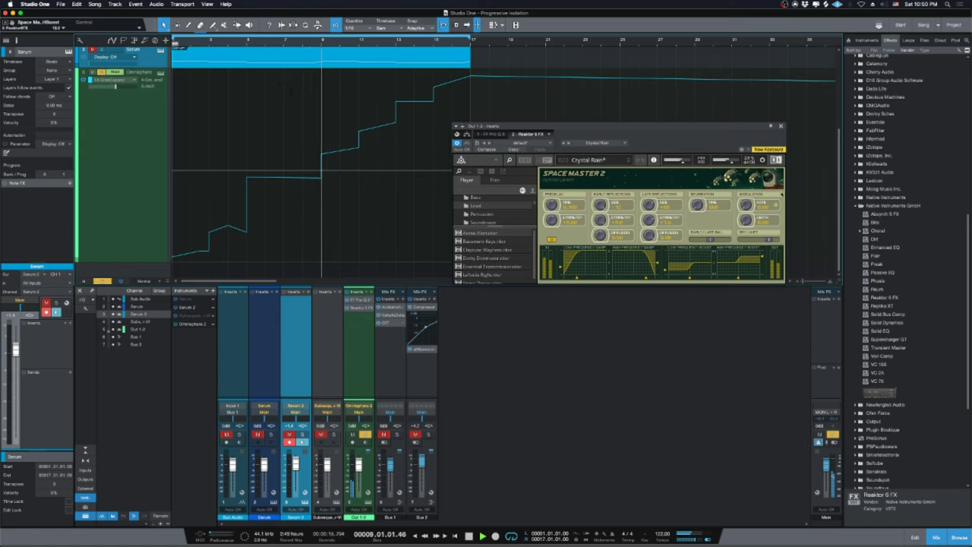
scroll(923, 273, "down", 6)
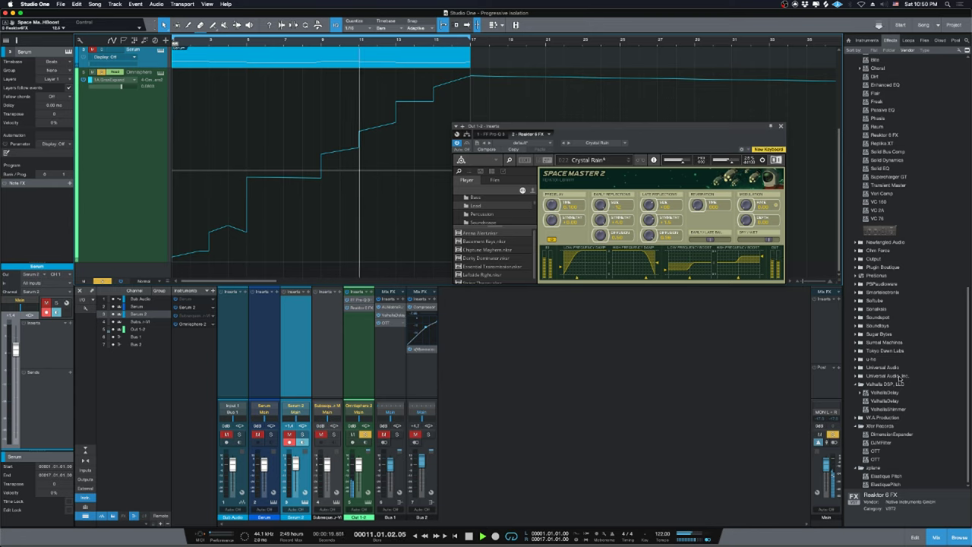
Add a second Reaktor 6 FX insert on the Omnisphere 2 channel.
scroll(901, 379, "up", 3)
left_click(882, 210)
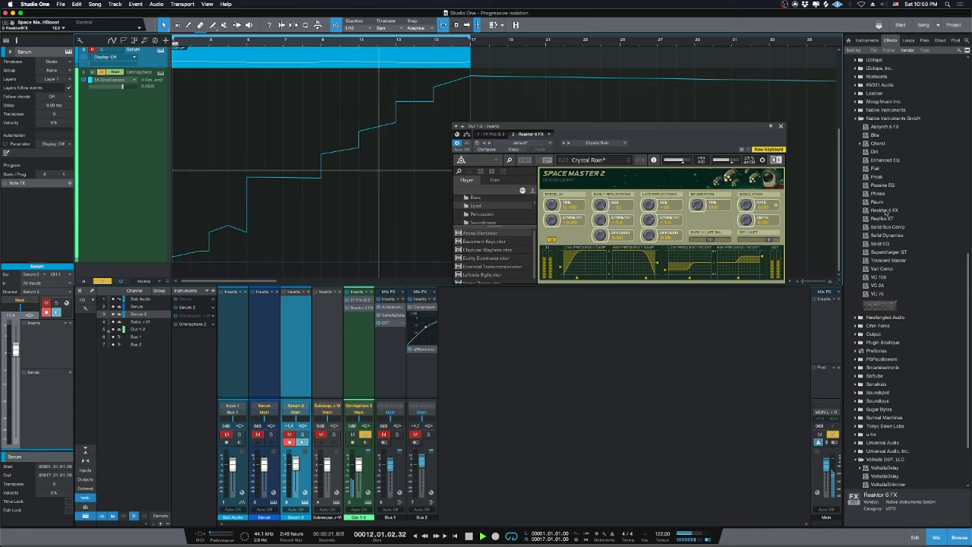
key("space")
left_click_drag(881, 210, 357, 363)
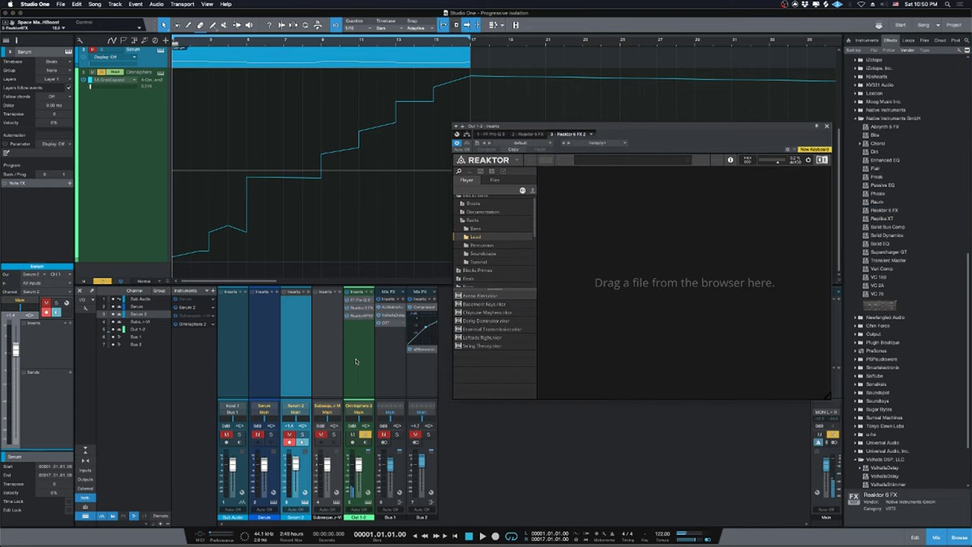
Load the recent Molekular ensemble in the new Reaktor and move its window left.
left_click(517, 160)
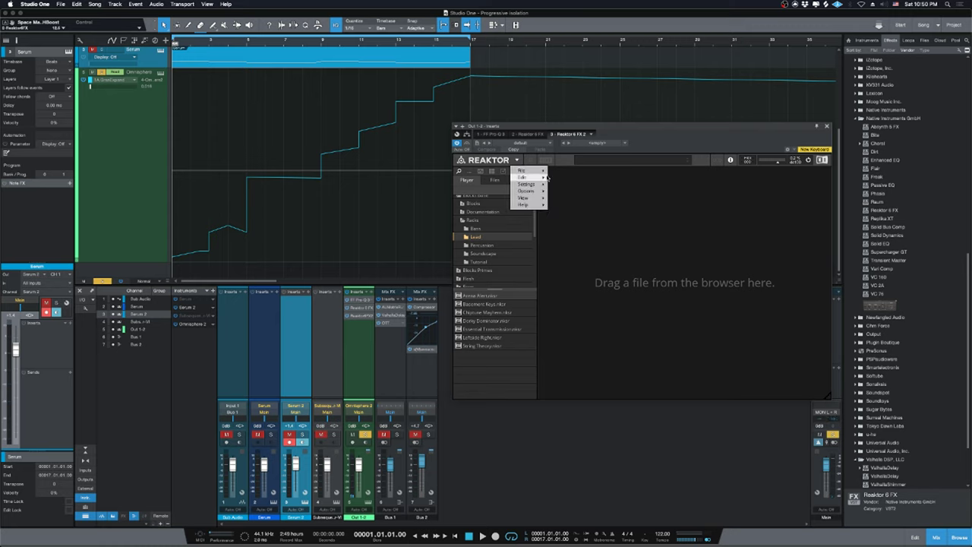
mouse_move(539, 172)
mouse_move(600, 191)
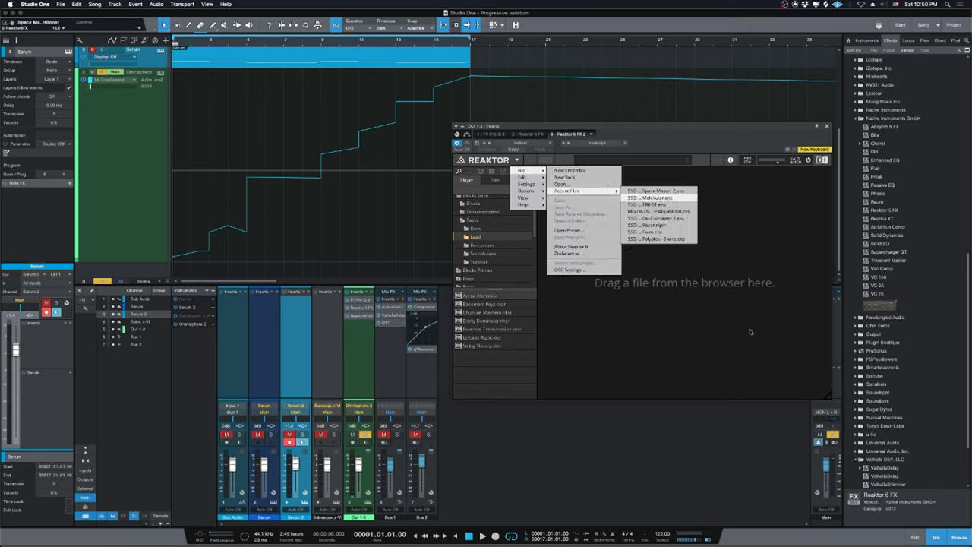
left_click(666, 198)
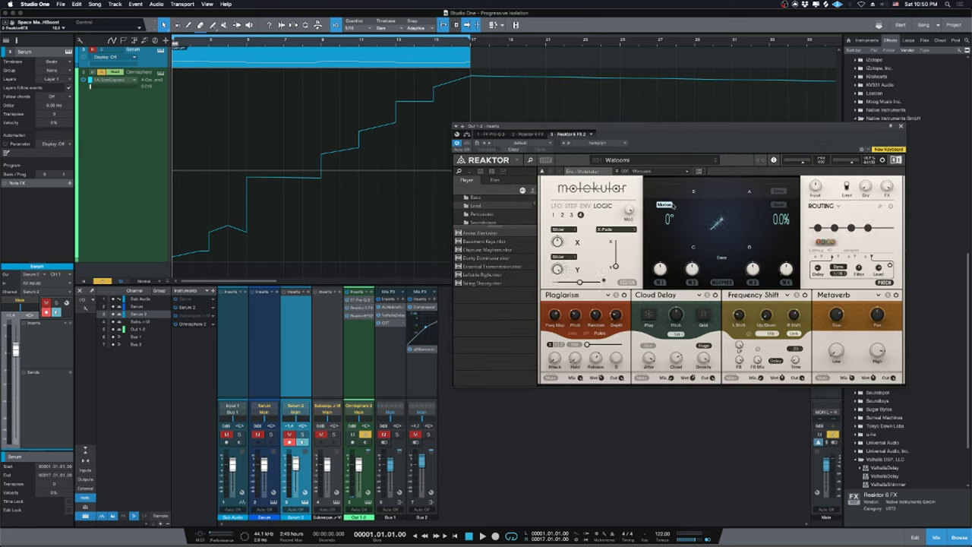
left_click_drag(723, 135, 515, 142)
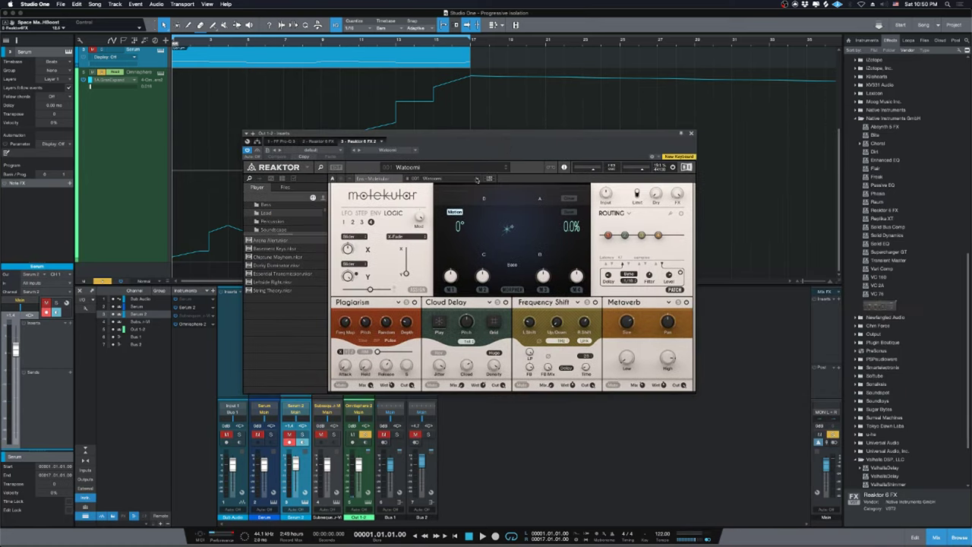
Reset Molekular to snapshot 6: Single DSP > INIT - Molekular and show the first slot's module choices.
left_click(477, 178)
mouse_move(469, 178)
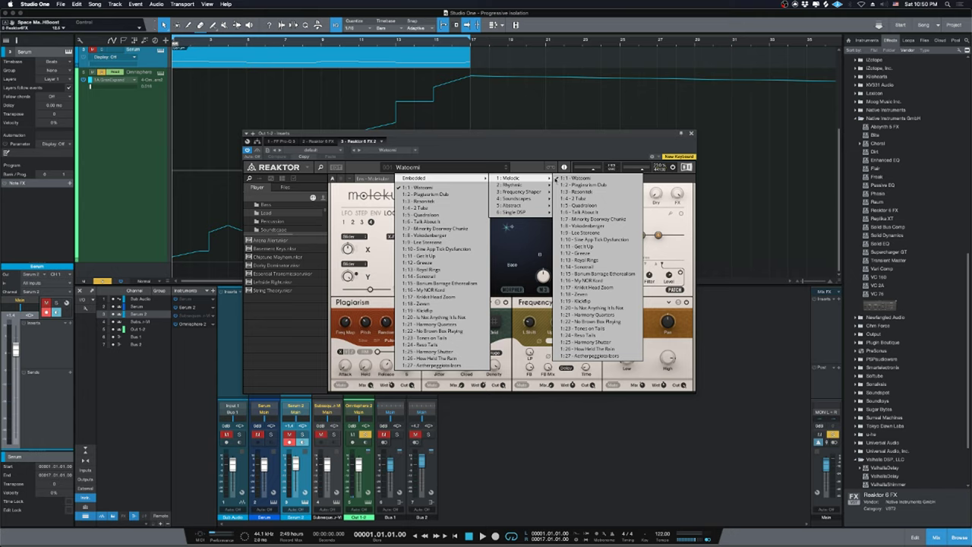
mouse_move(536, 216)
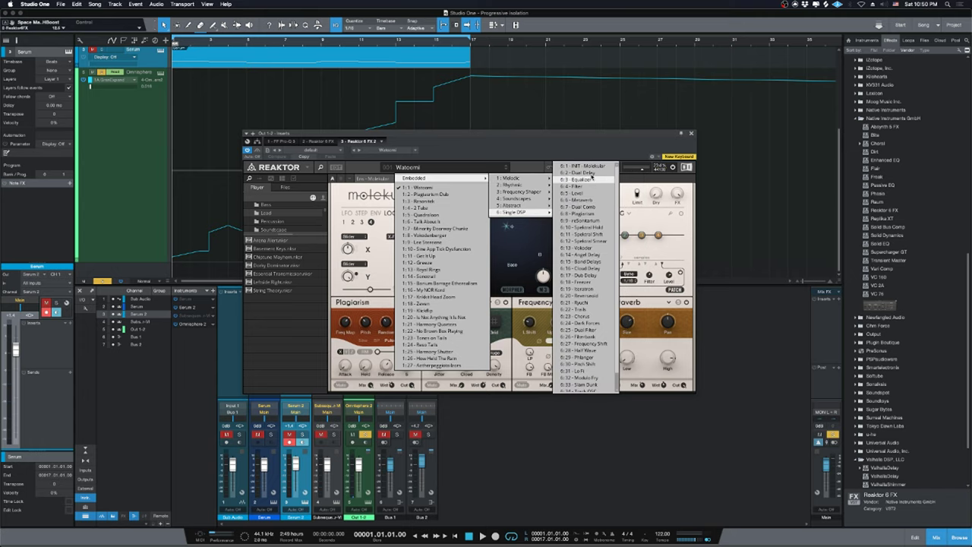
left_click(585, 166)
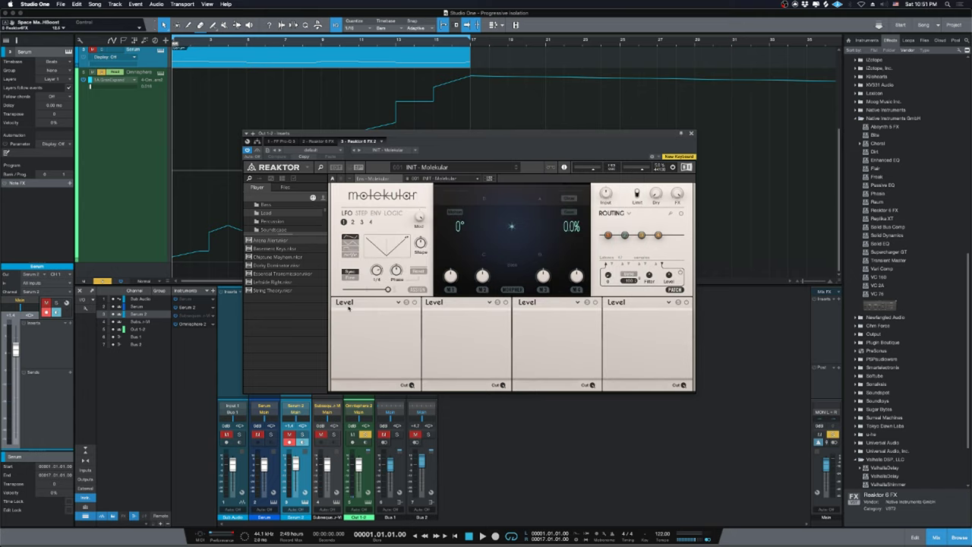
left_click(475, 192)
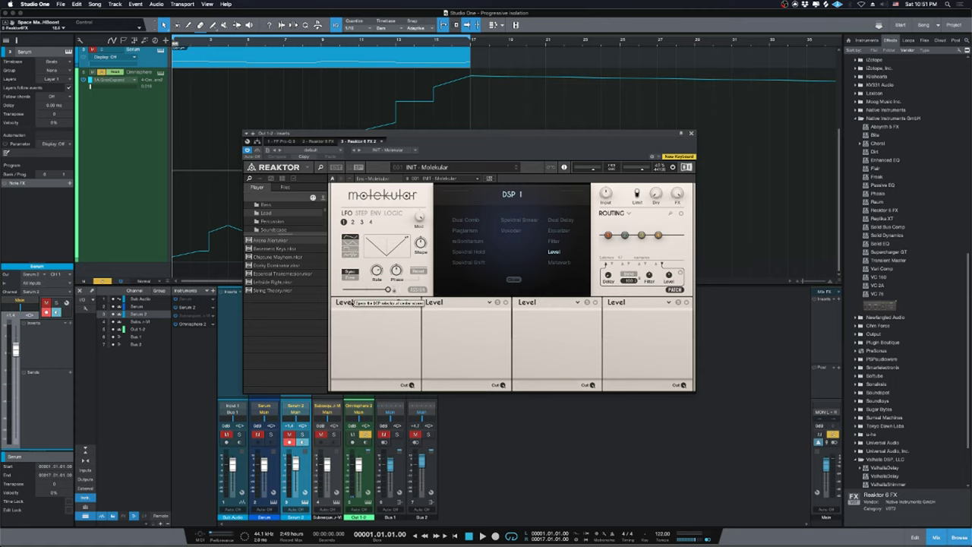
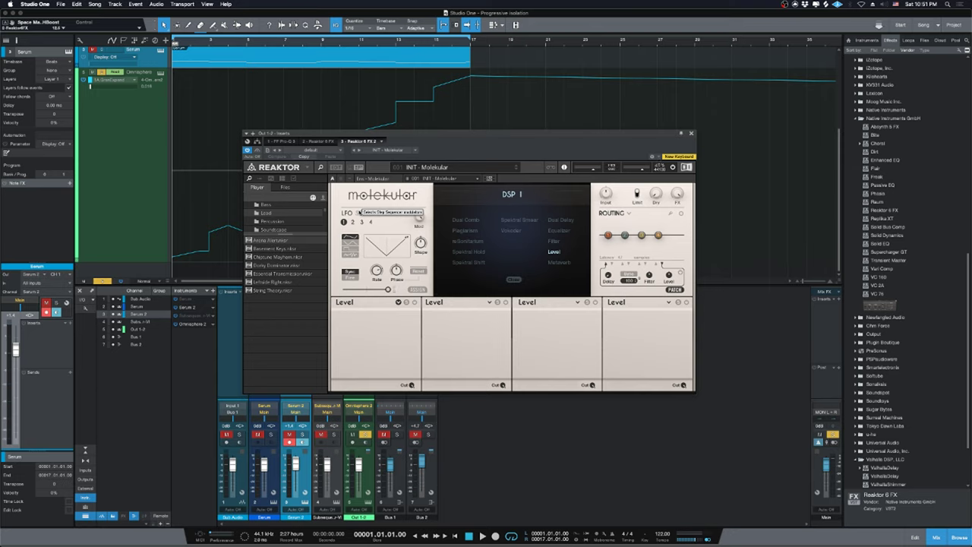
Return to the Studio One project and reposition the Reaktor window over the arrangement.
key("super+Tab")
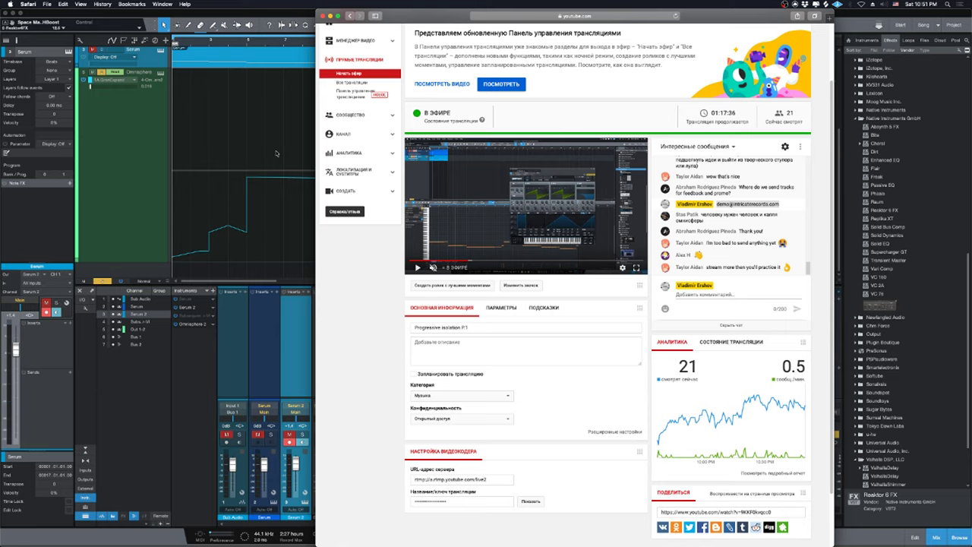
key("super+Tab")
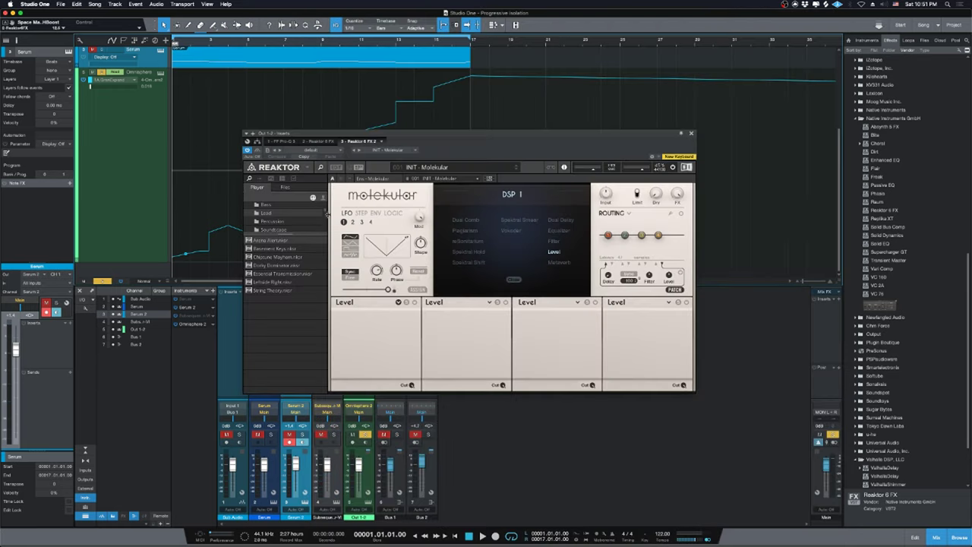
left_click(553, 252)
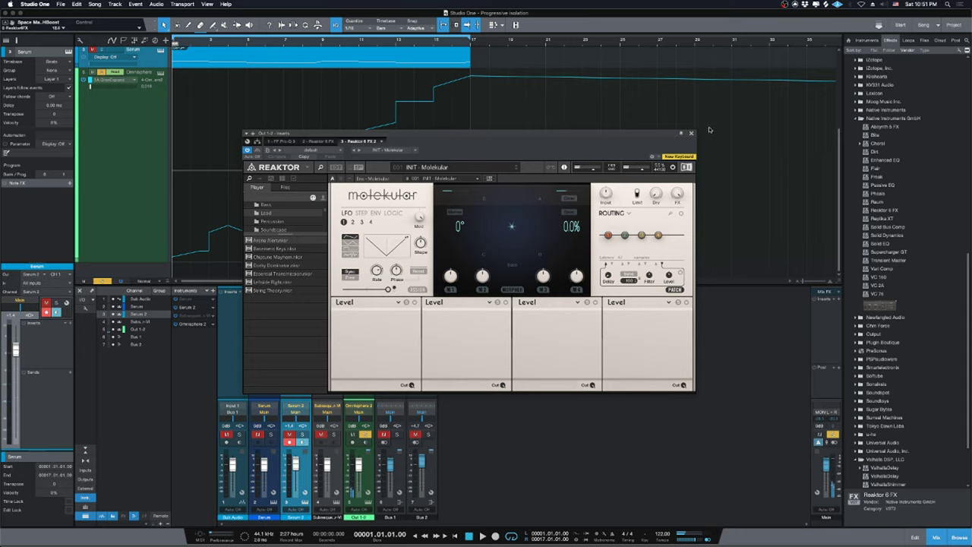
left_click_drag(575, 149, 628, 256)
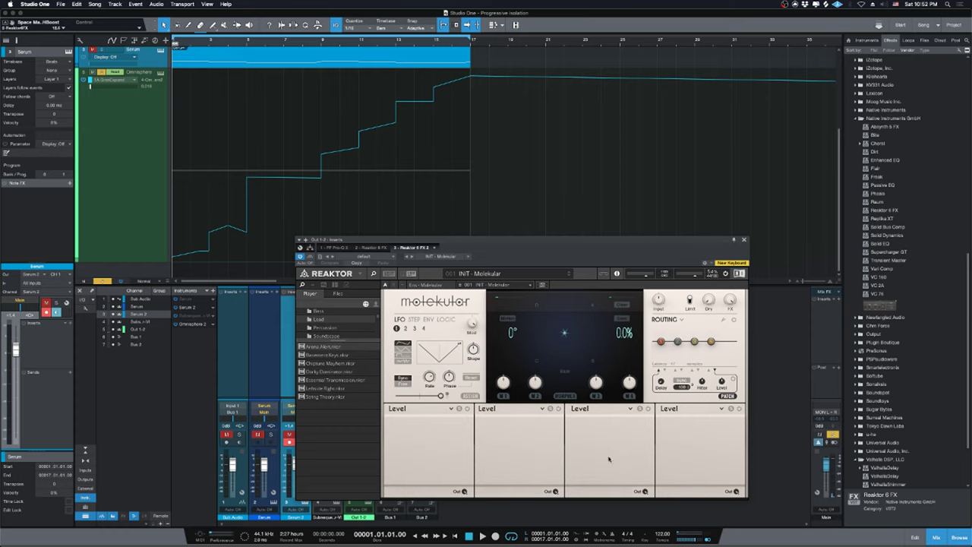
left_click_drag(571, 245, 542, 86)
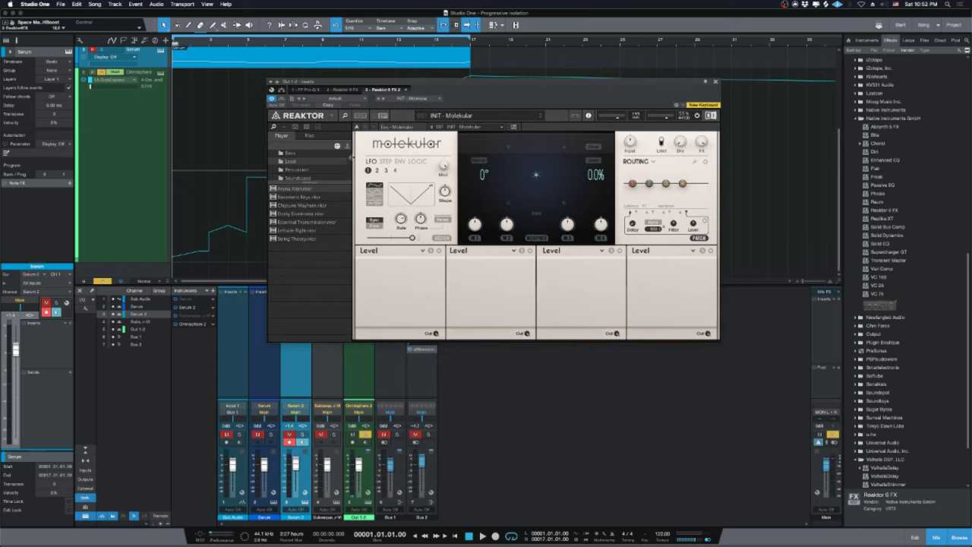
left_click_drag(462, 110, 500, 142)
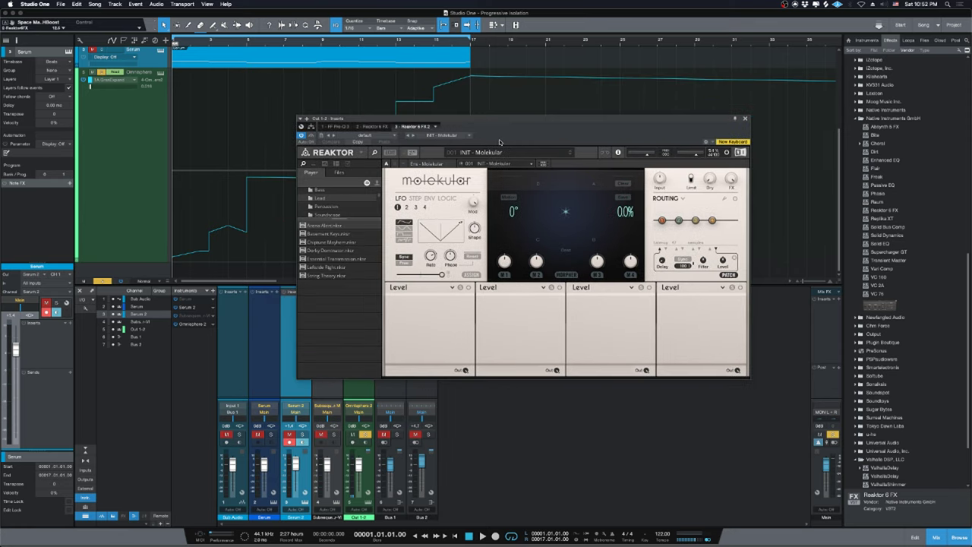
Load the INIT - Molekular snapshot.
left_click(396, 289)
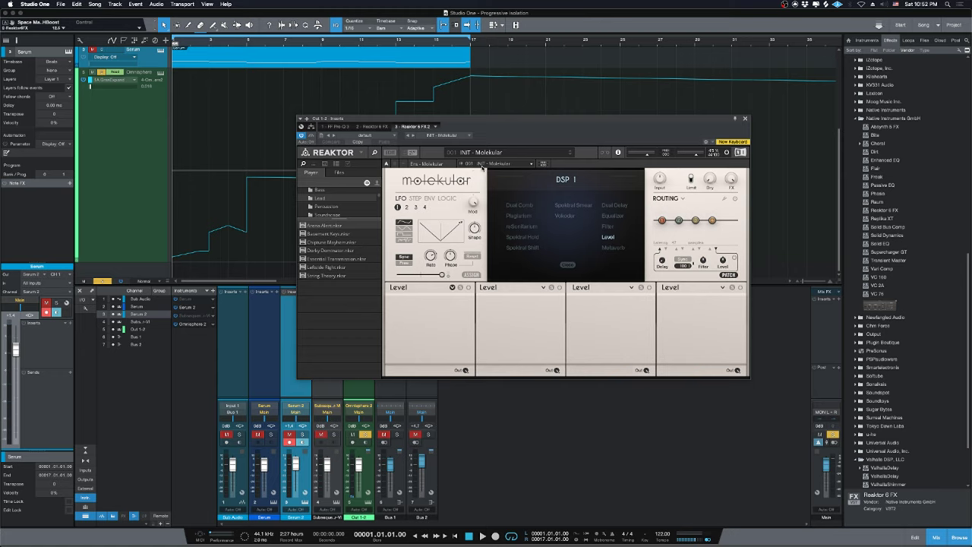
left_click(481, 167)
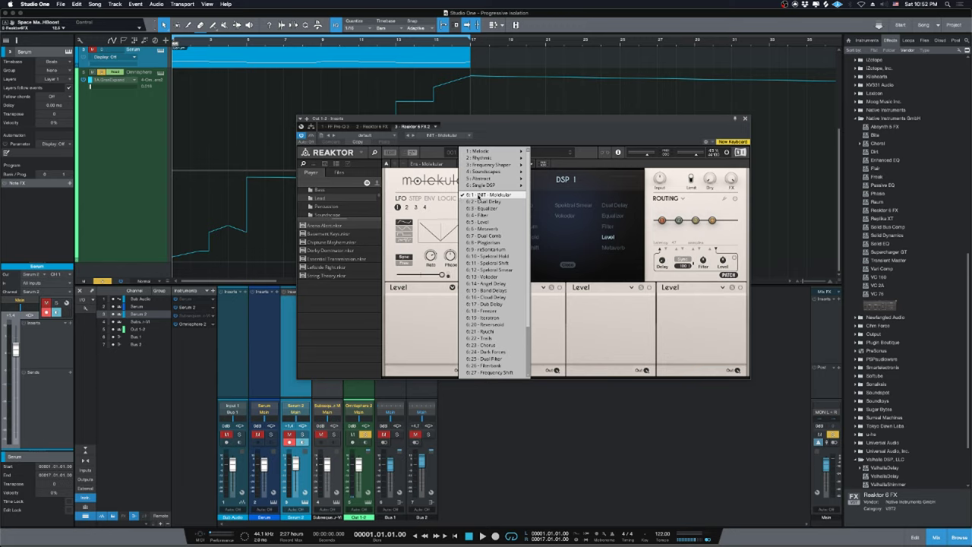
left_click(480, 196)
Look through Molekular's four effect slots, ending on the first slot.
left_click(400, 290)
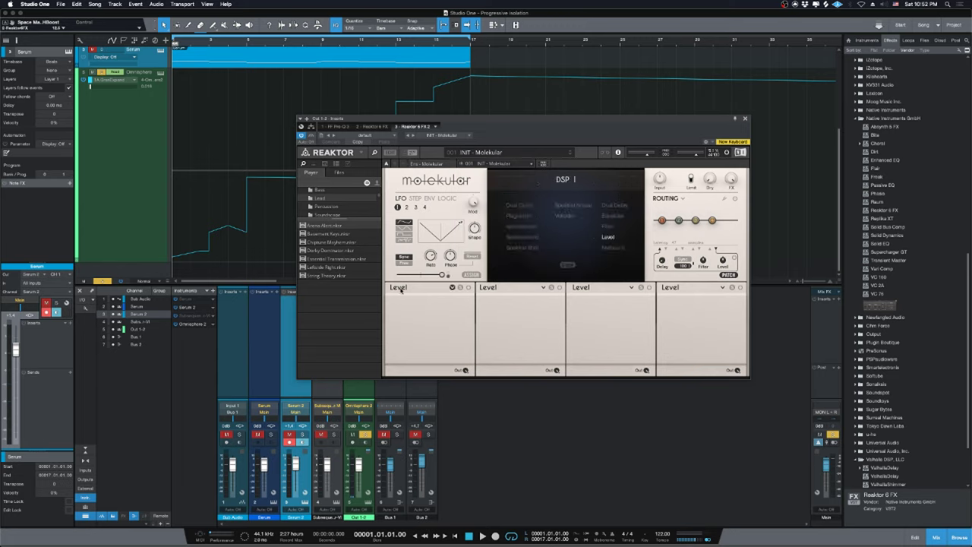
left_click(492, 290)
left_click(578, 289)
left_click(666, 289)
left_click(477, 291)
left_click(672, 289)
left_click(493, 290)
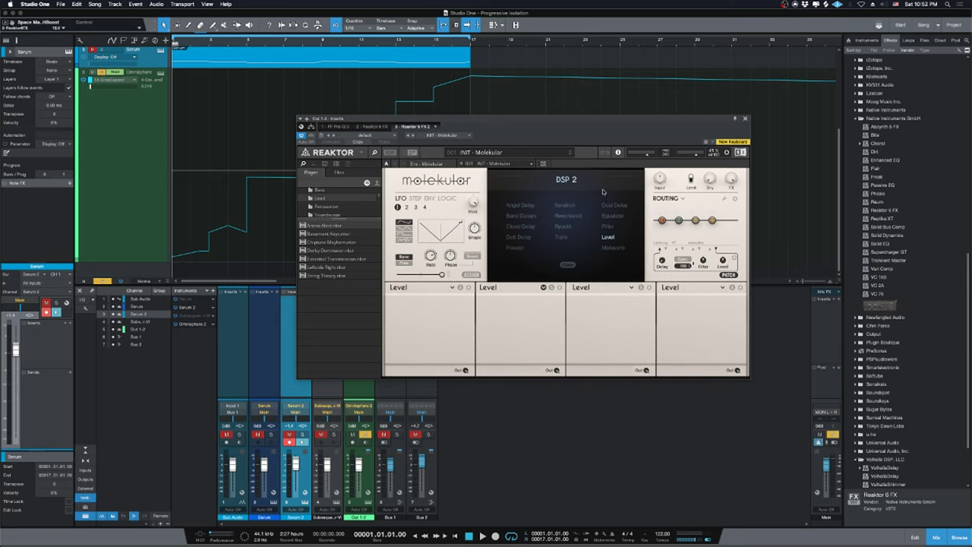
left_click(670, 288)
left_click(585, 289)
left_click(495, 289)
left_click(397, 290)
left_click_drag(554, 135, 622, 189)
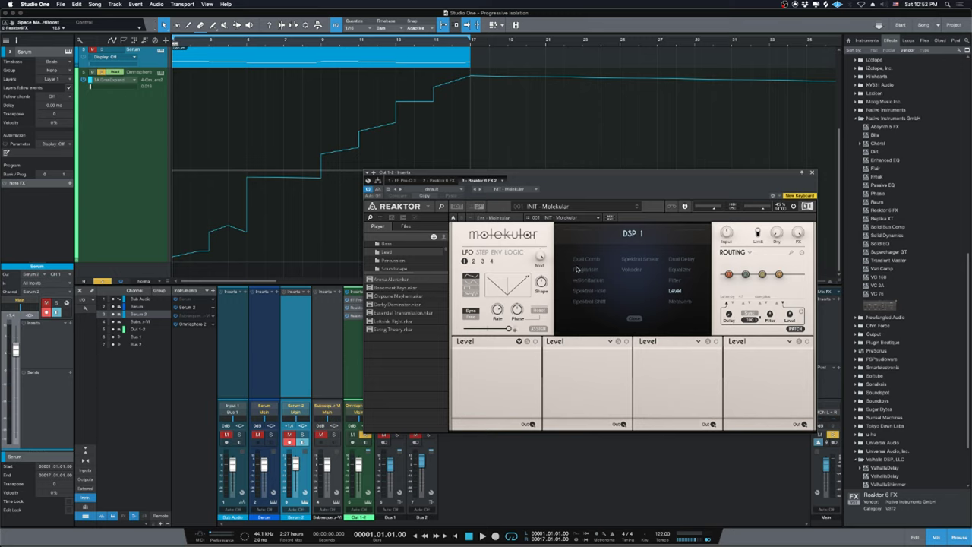
Load reSonitarium in place of Dual Comb in the first slot and play the song to hear it.
left_click(591, 261)
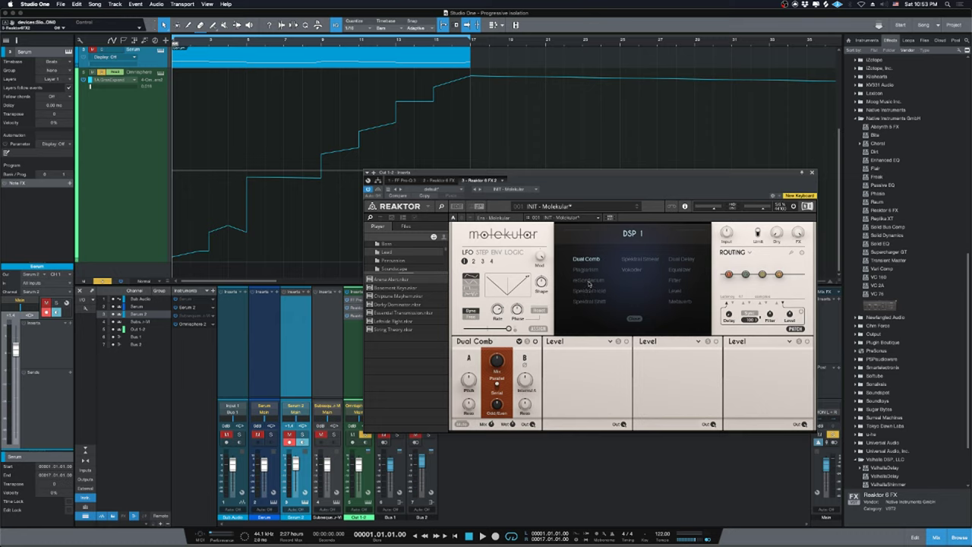
left_click(588, 281)
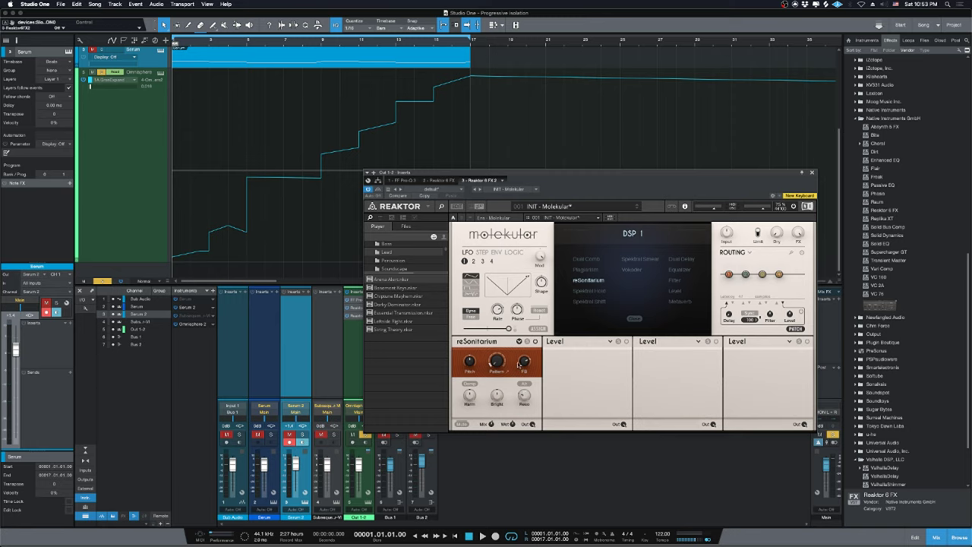
key("space")
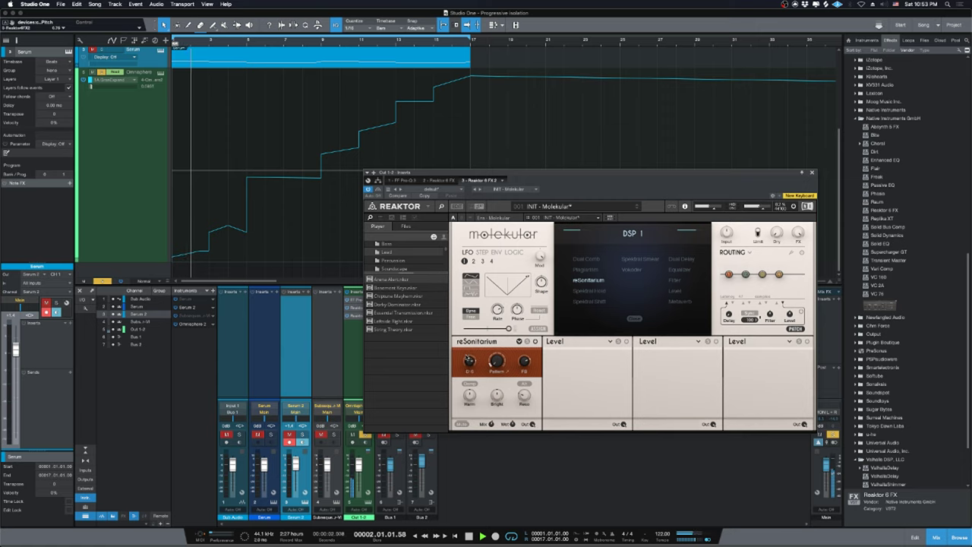
key("space")
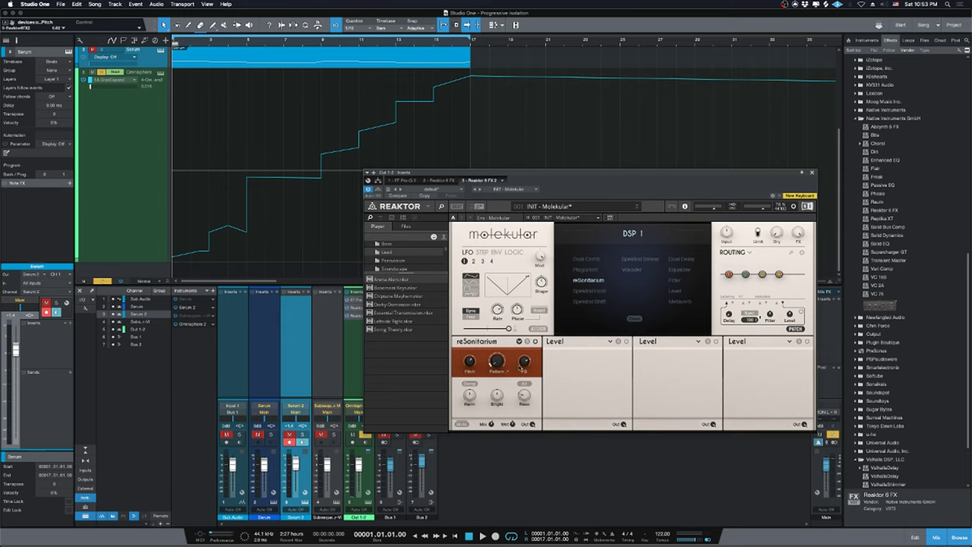
key("space")
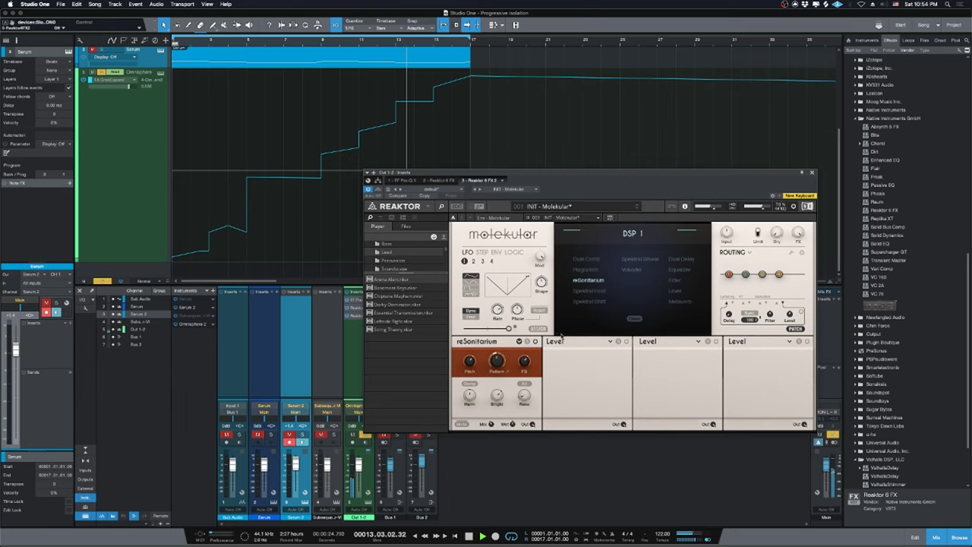
Load Iteratron into the second effect slot and toggle its Freeze on and off during playback.
left_click(553, 344)
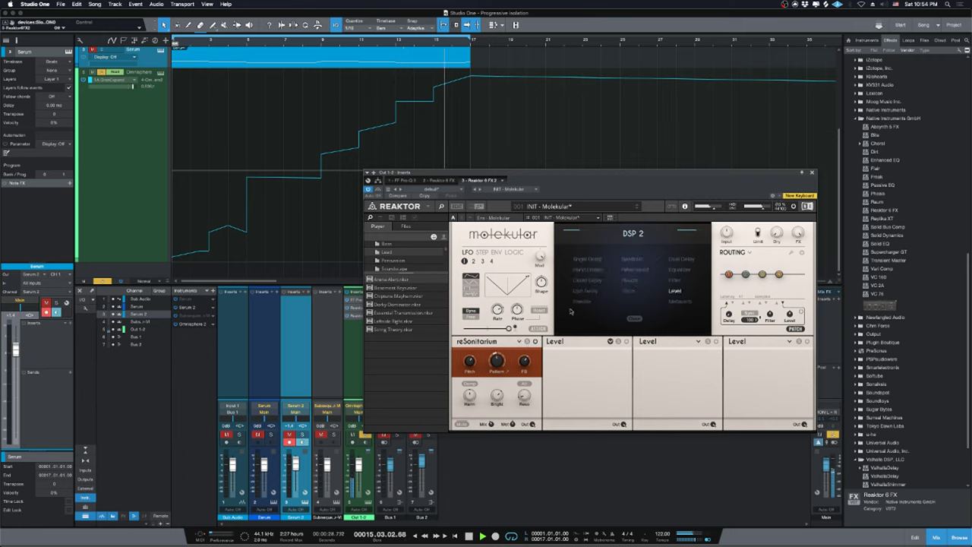
left_click(630, 260)
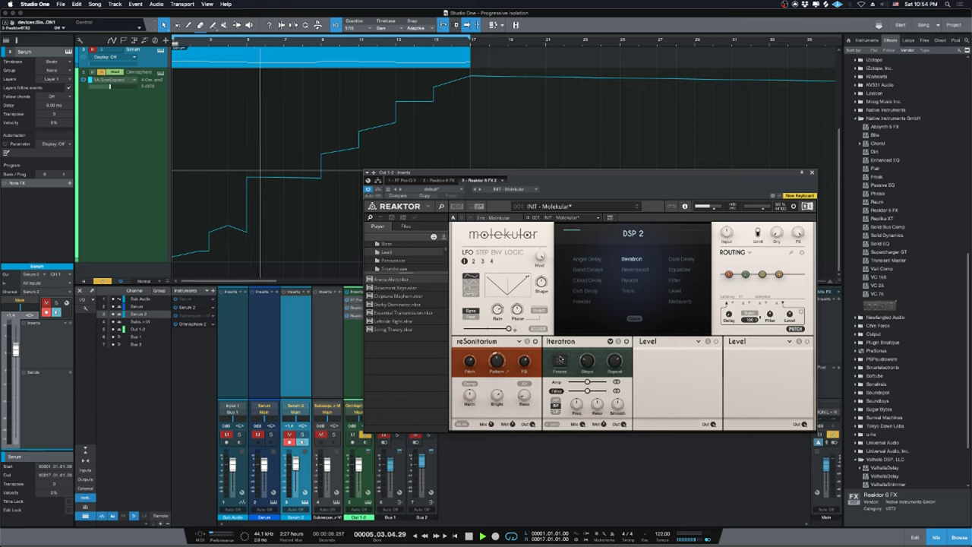
left_click(560, 360)
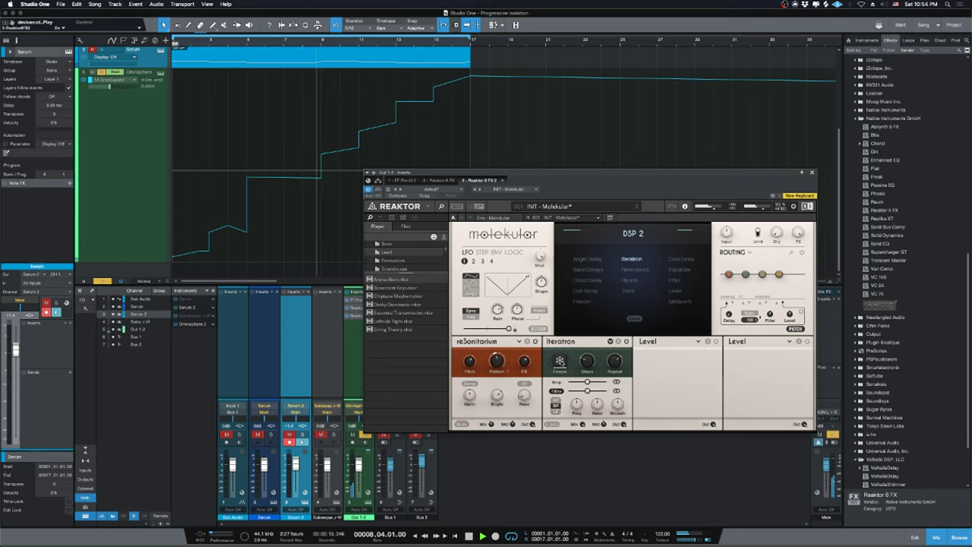
left_click(560, 361)
left_click(560, 361)
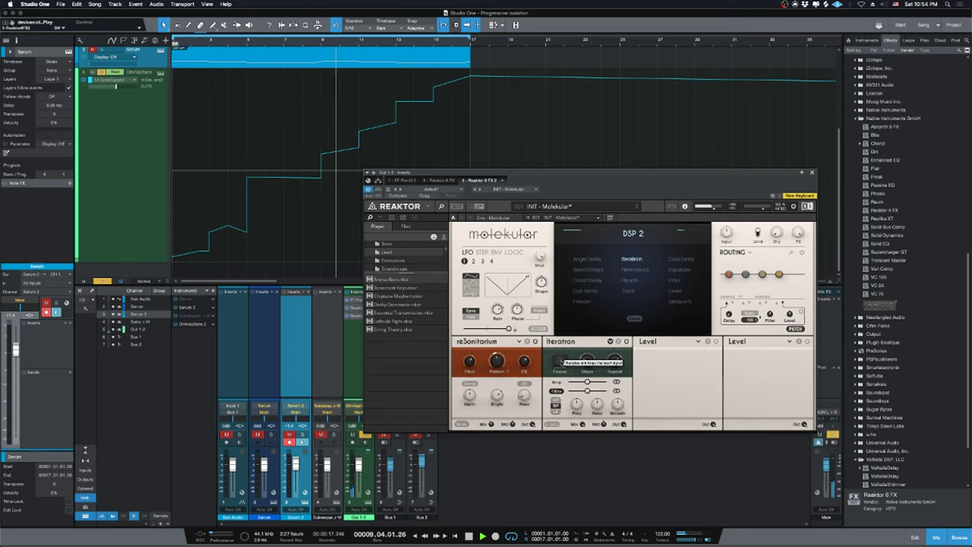
left_click(560, 361)
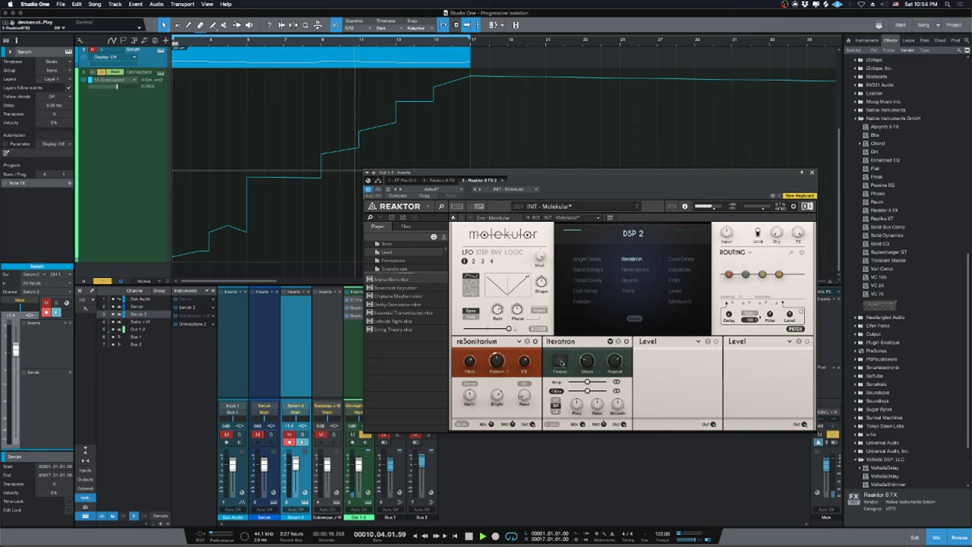
left_click(560, 360)
left_click(560, 361)
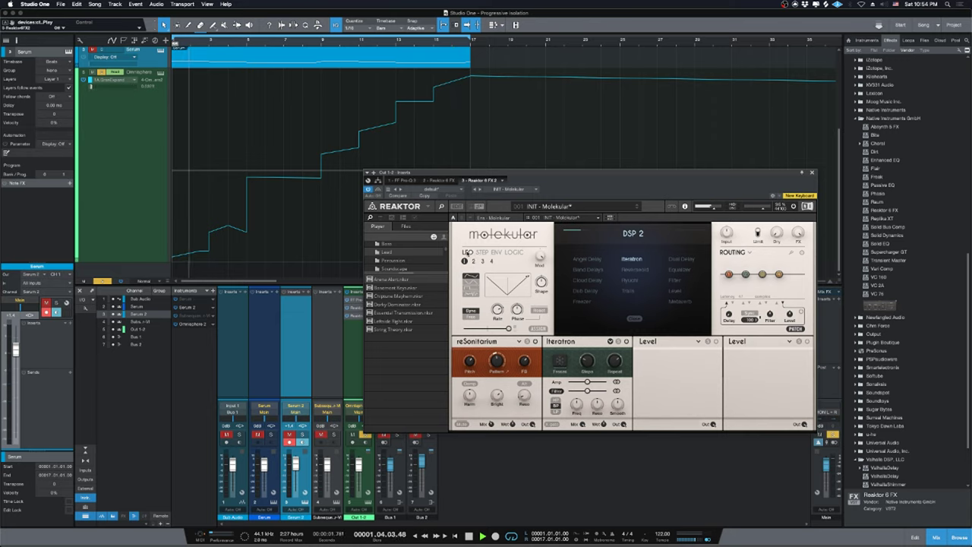
Inspect the ENV, LOGIC and STEP modulator pages, then set the LFO Rate to 13/16.
left_click(482, 252)
left_click(496, 252)
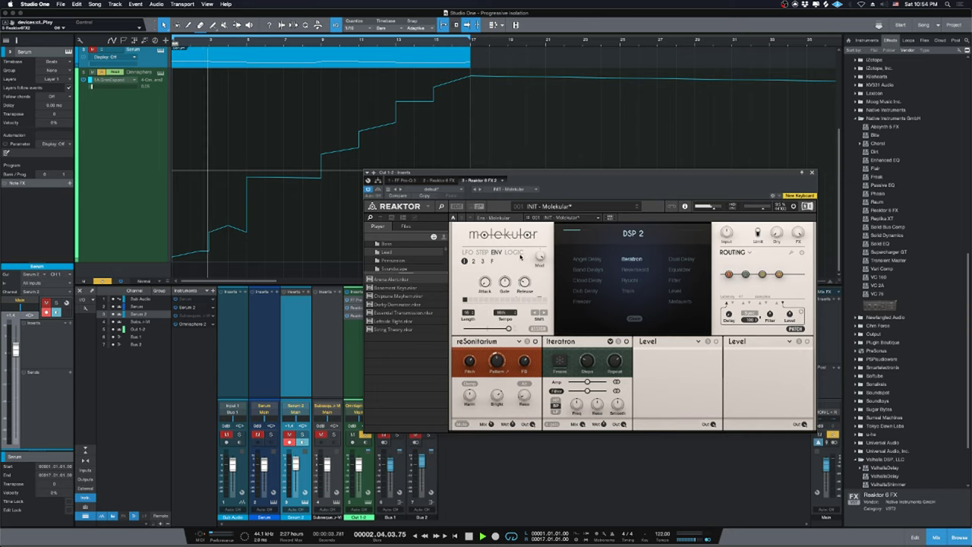
left_click(519, 254)
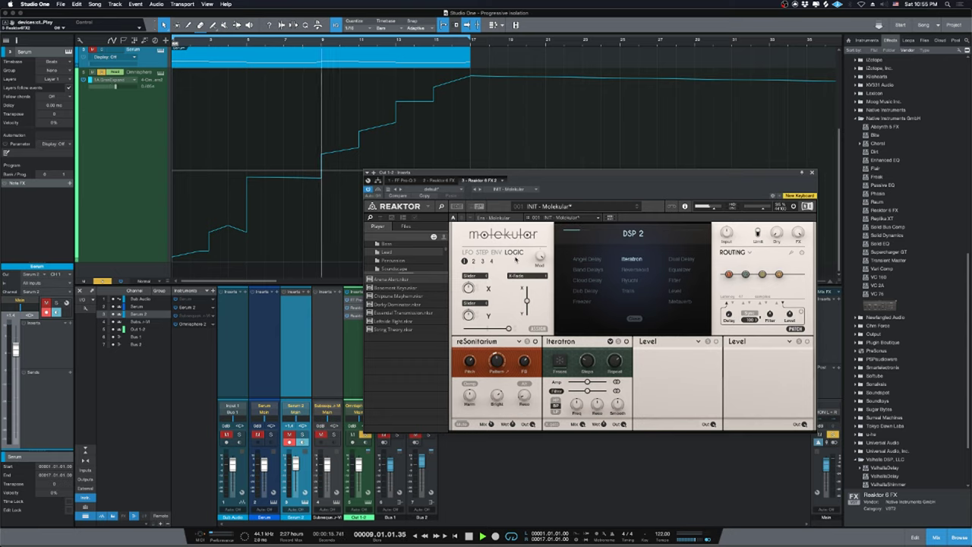
left_click(483, 252)
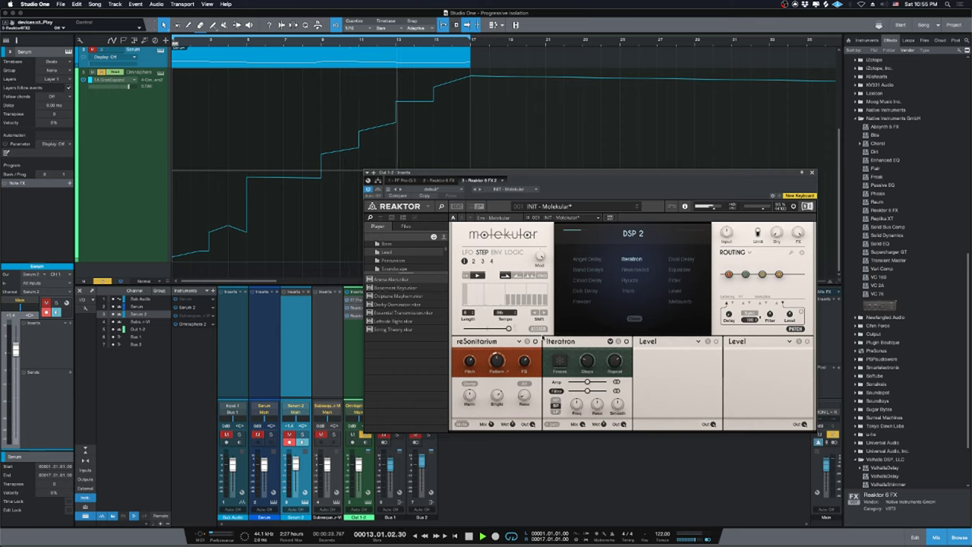
left_click(539, 328)
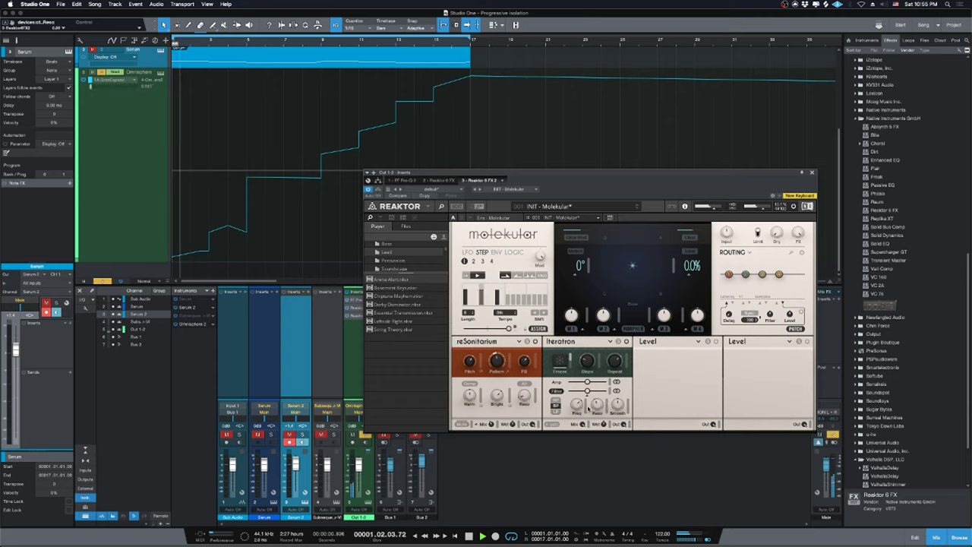
left_click(467, 252)
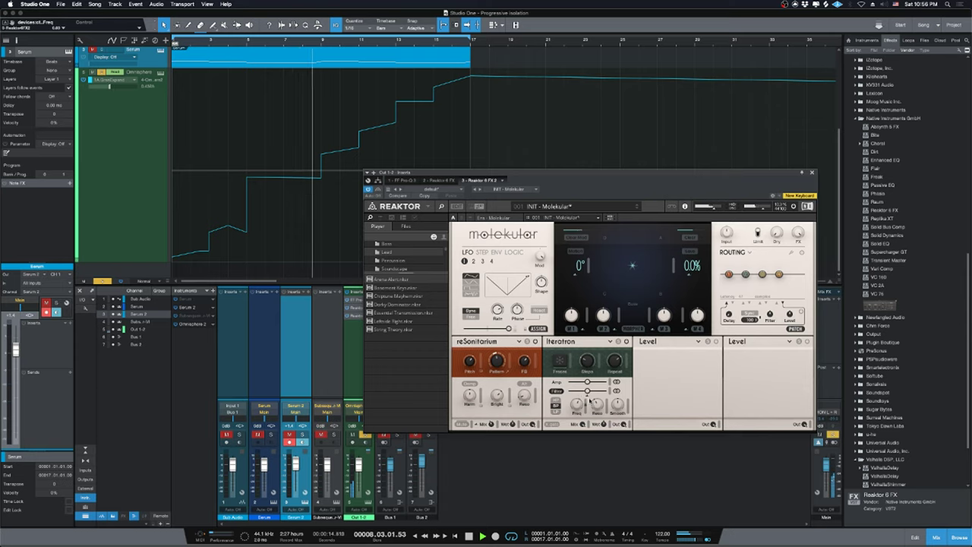
left_click_drag(504, 306, 506, 314)
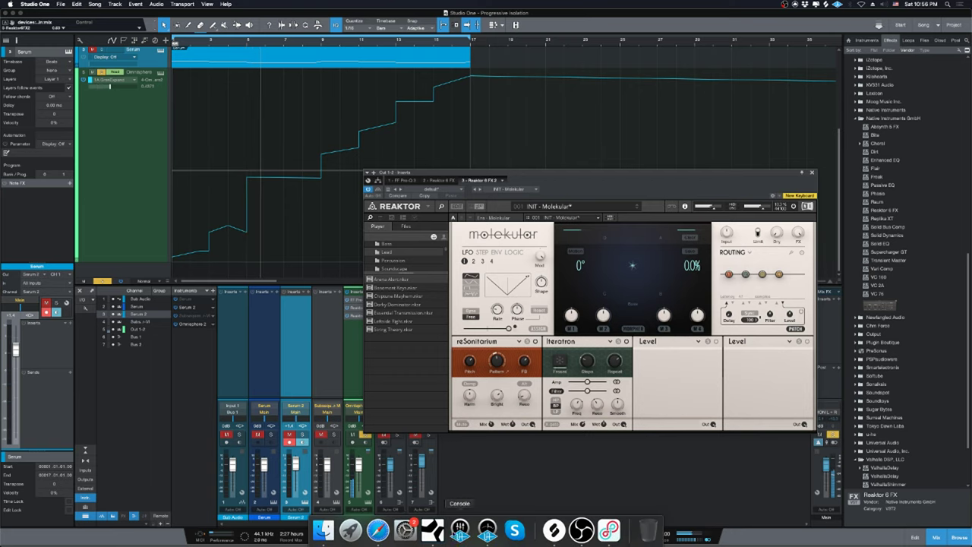
left_click(378, 529)
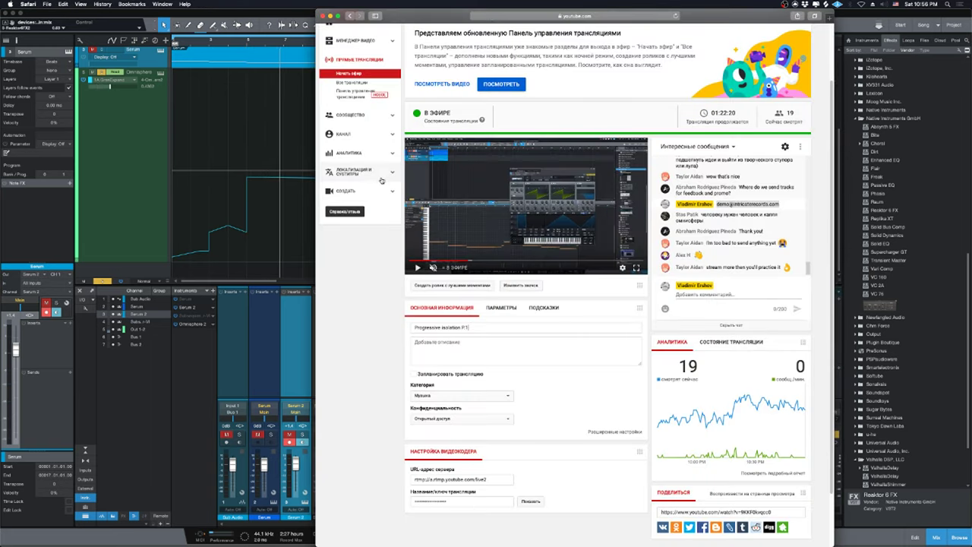
left_click(310, 171)
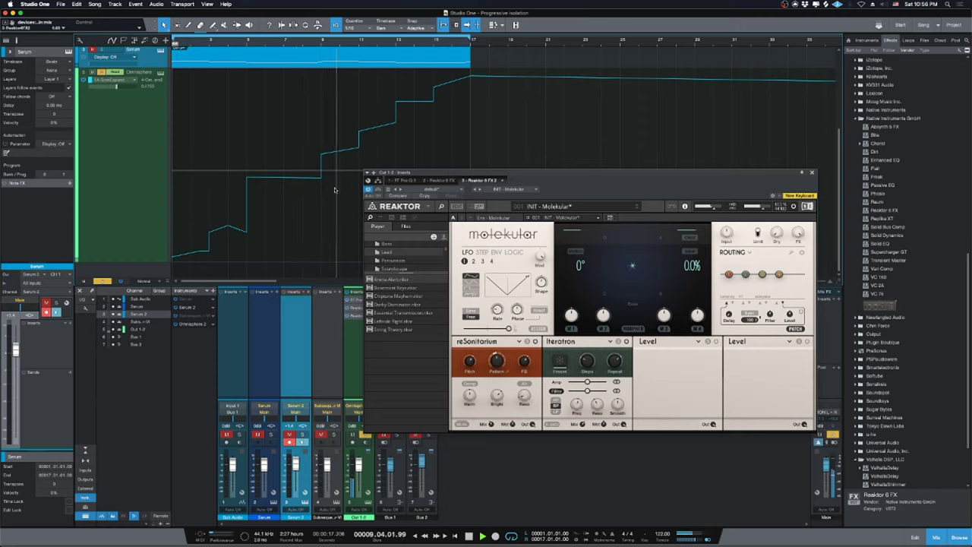
Show the third slot's effect list, stop playback, and close the Reaktor window.
left_click(648, 342)
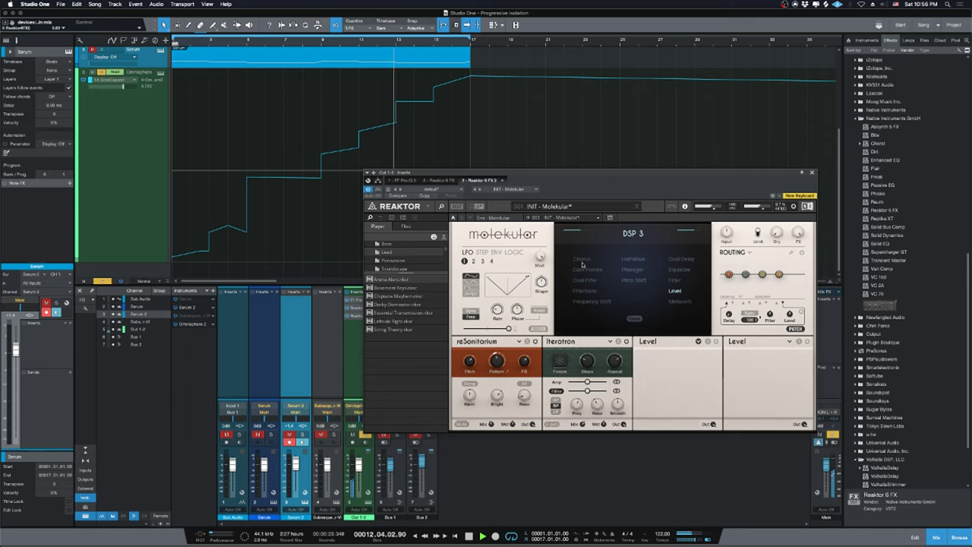
key("space")
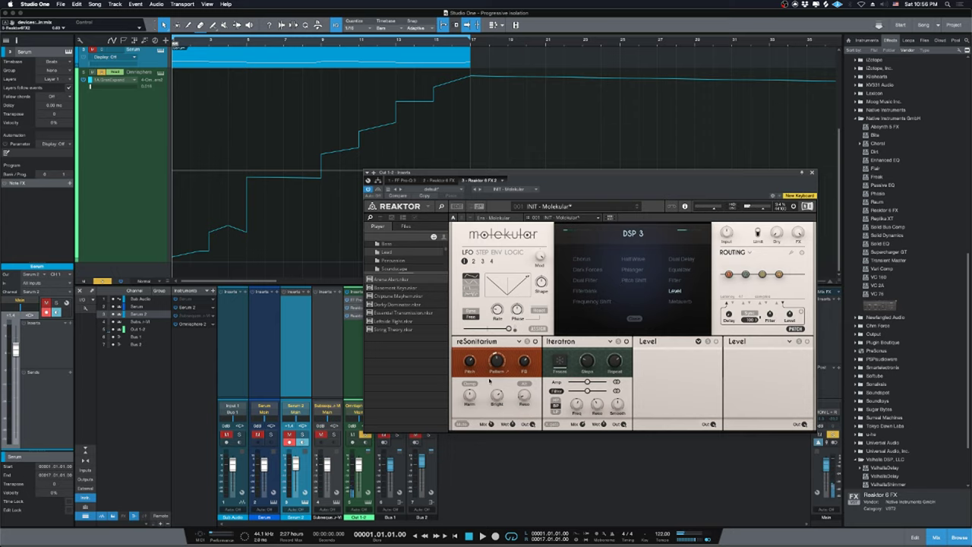
left_click(813, 172)
Insert UAD UA 1176LN Legacy on the Omnisphere channel and play the song.
scroll(918, 329, "down", 3)
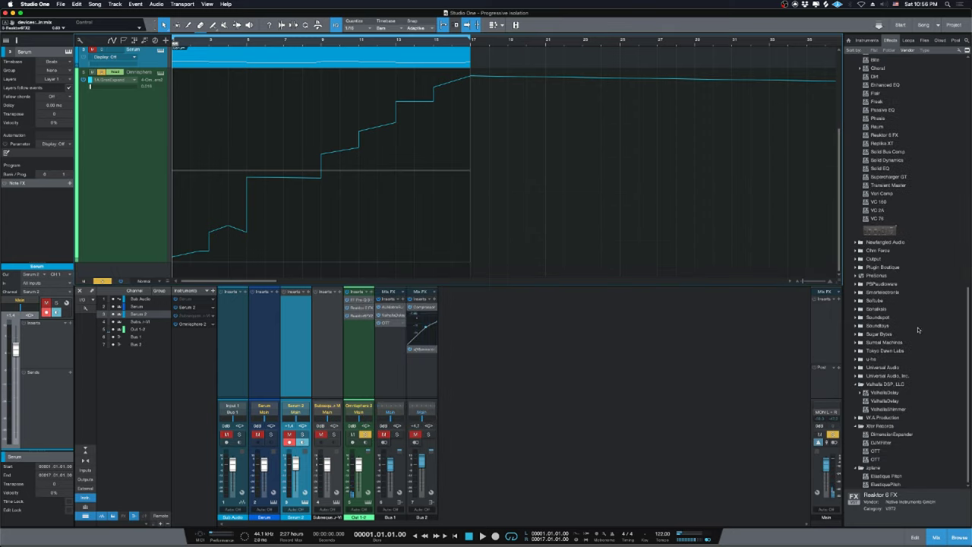
double_click(882, 375)
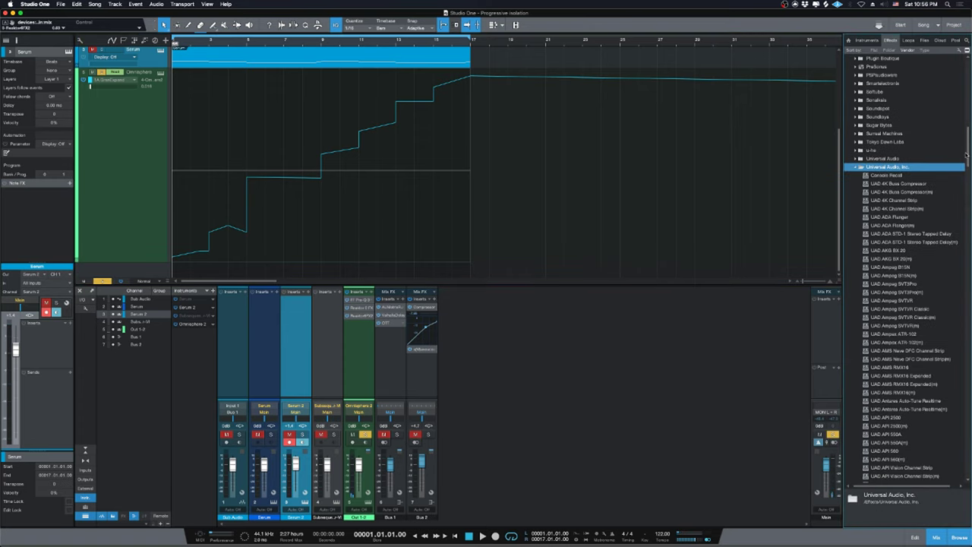
scroll(969, 377, "down", 5)
scroll(968, 377, "down", 10)
left_click_drag(896, 181, 363, 363)
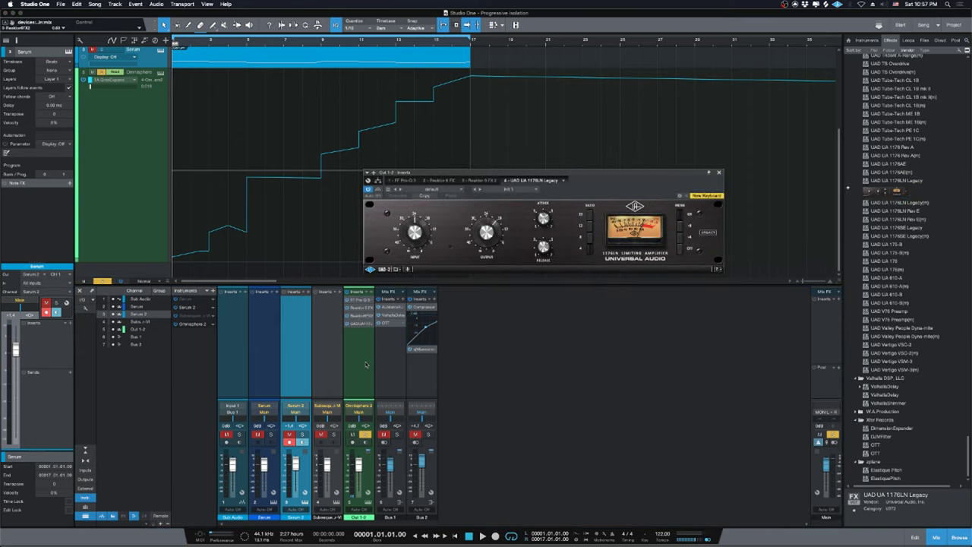
left_click_drag(563, 168, 602, 244)
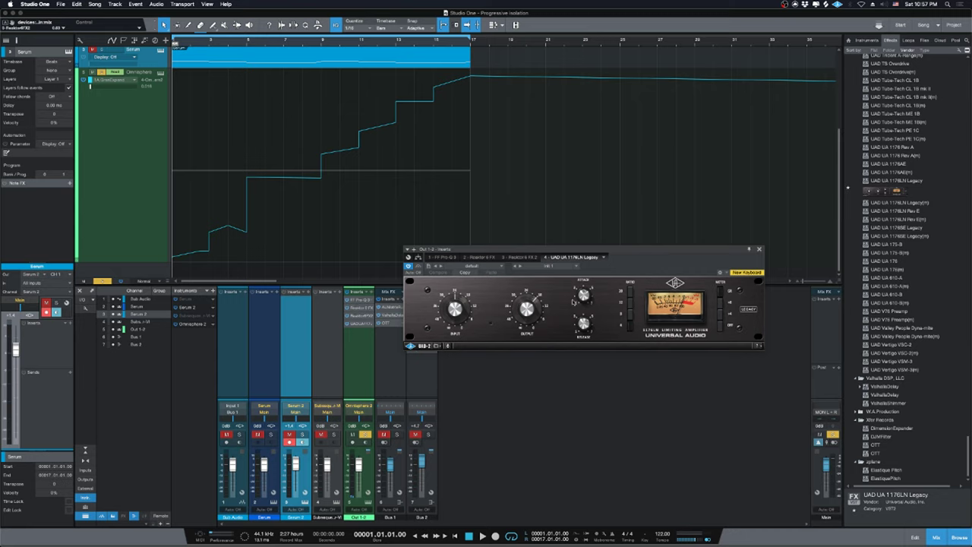
key("space")
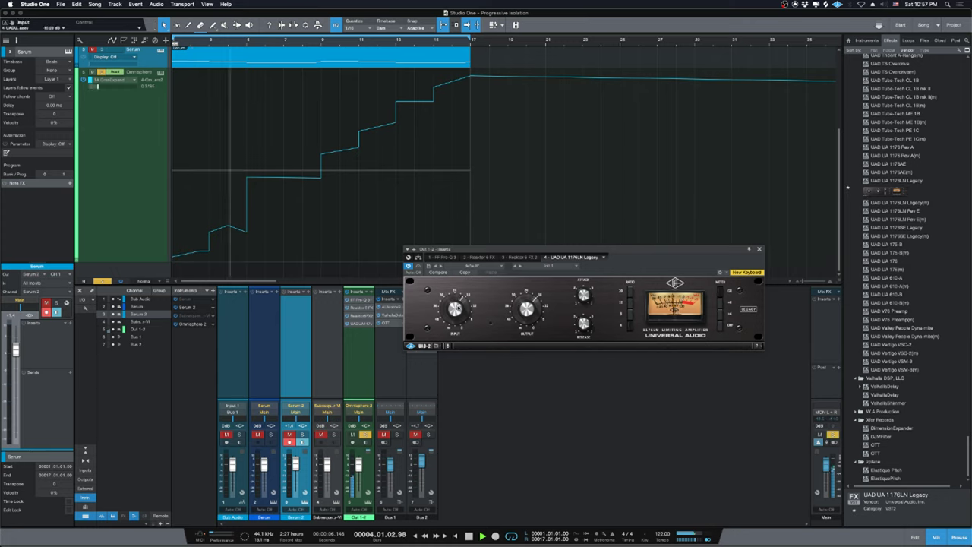
left_click(759, 249)
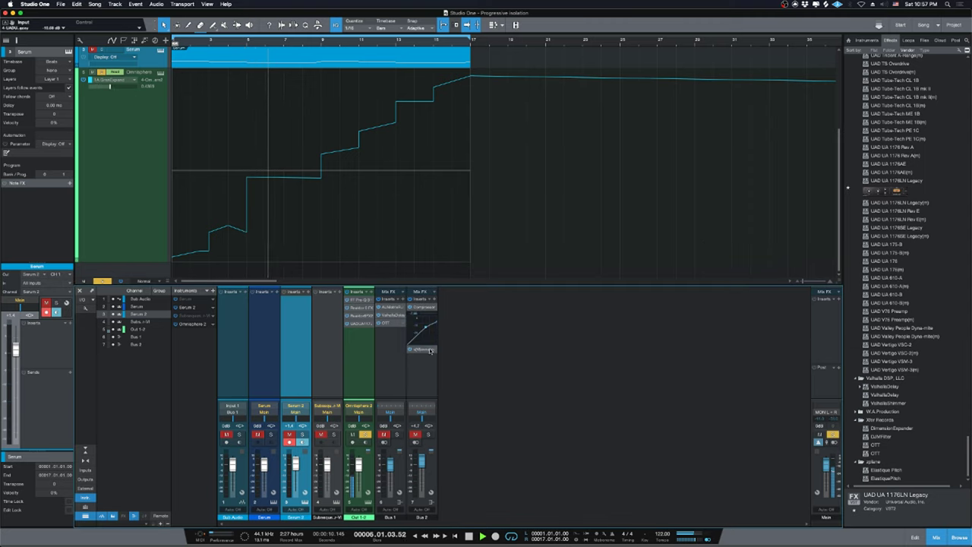
Remove the s(M)exoscope insert, unsolo Omnisphere, restart, and lower Serum 2 and Omnisphere slightly.
left_click(424, 349)
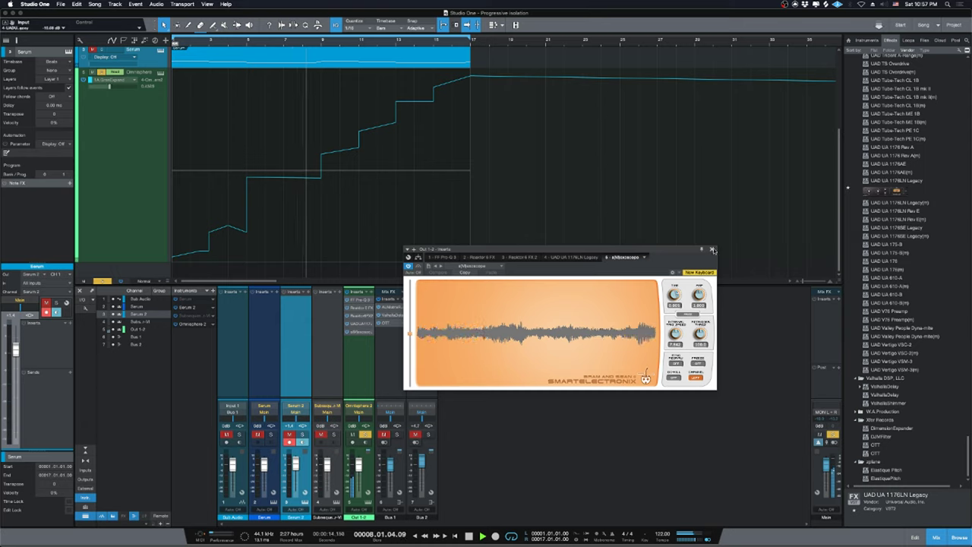
left_click(712, 249)
right_click(361, 332)
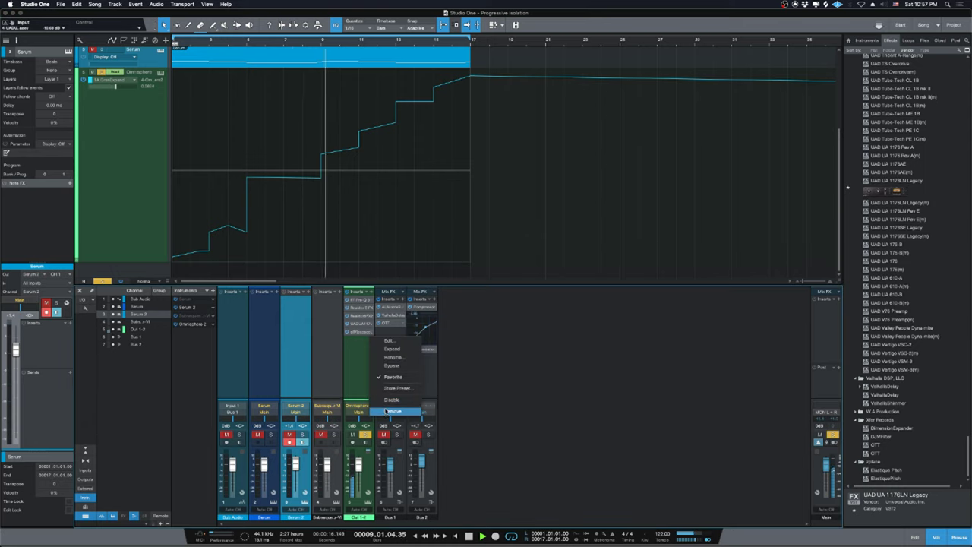
left_click(388, 411)
left_click(366, 434)
key("Home")
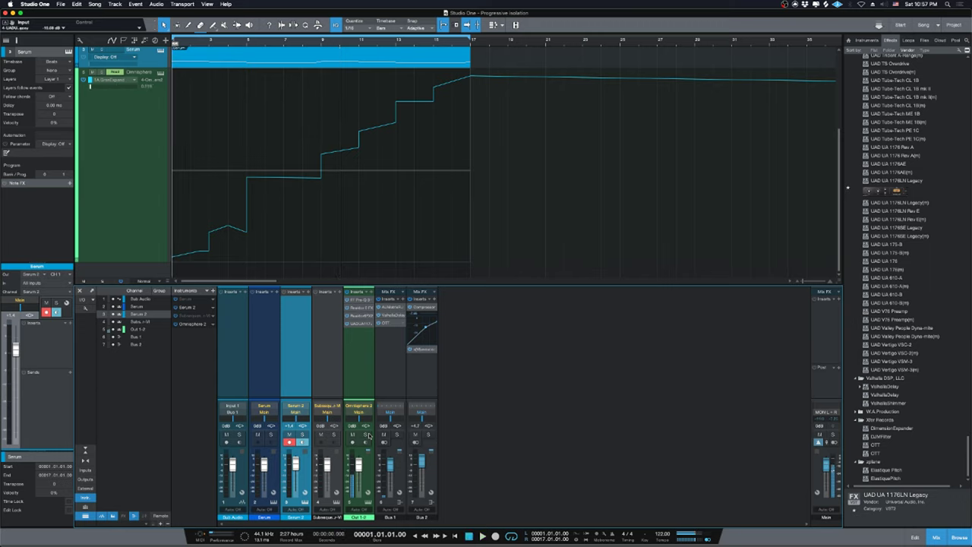
left_click_drag(297, 462, 303, 465)
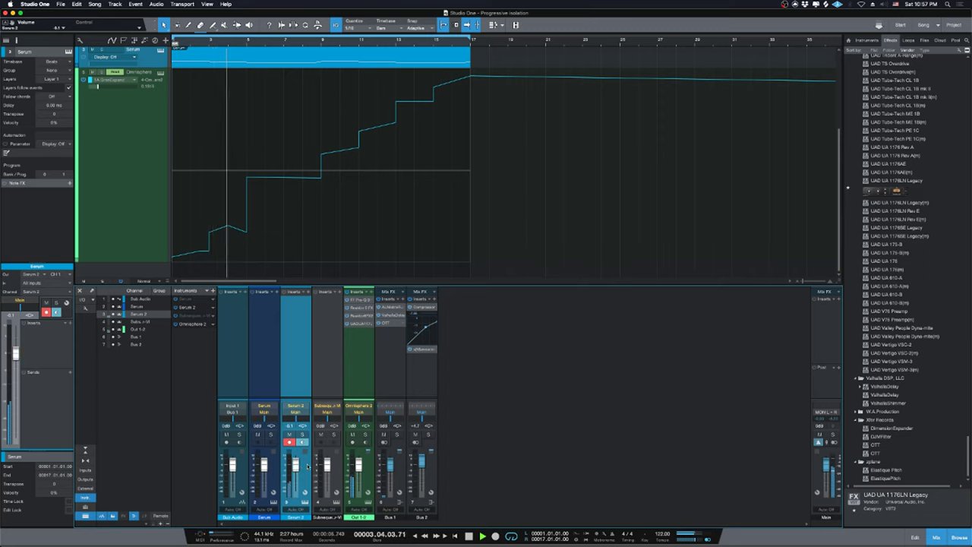
left_click_drag(359, 464, 357, 467)
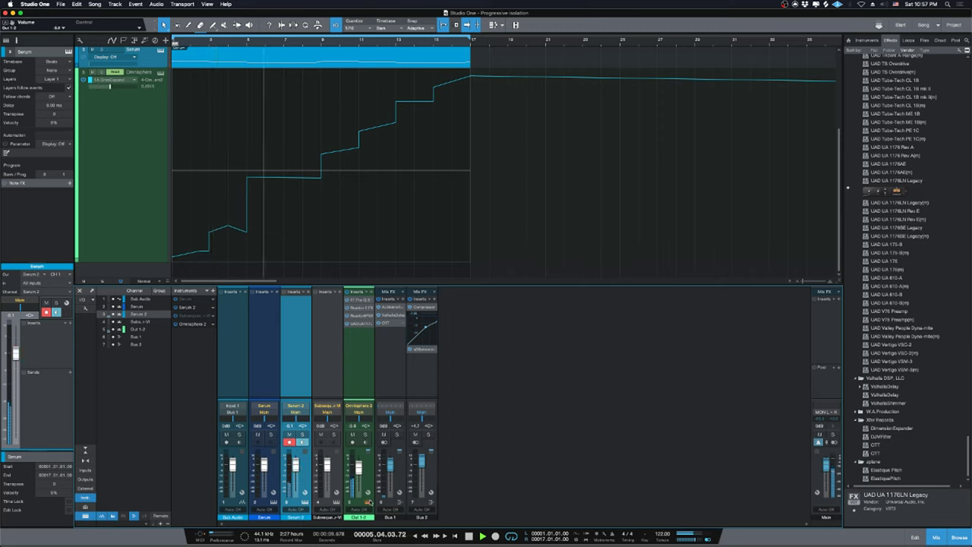
Check the Omnisphere 2 and Serum 2 instrument windows, then hide the mixer and stop playback.
key("F11")
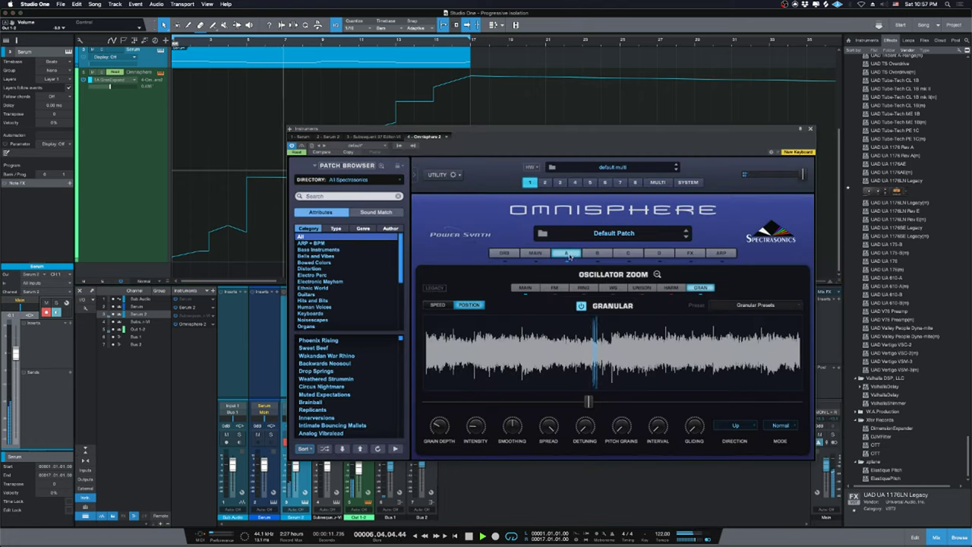
left_click(811, 128)
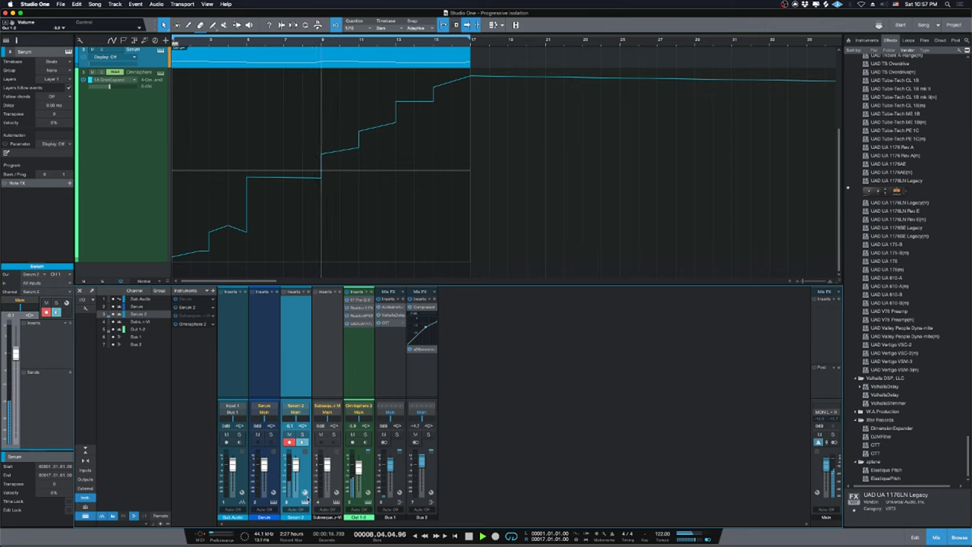
key("F11")
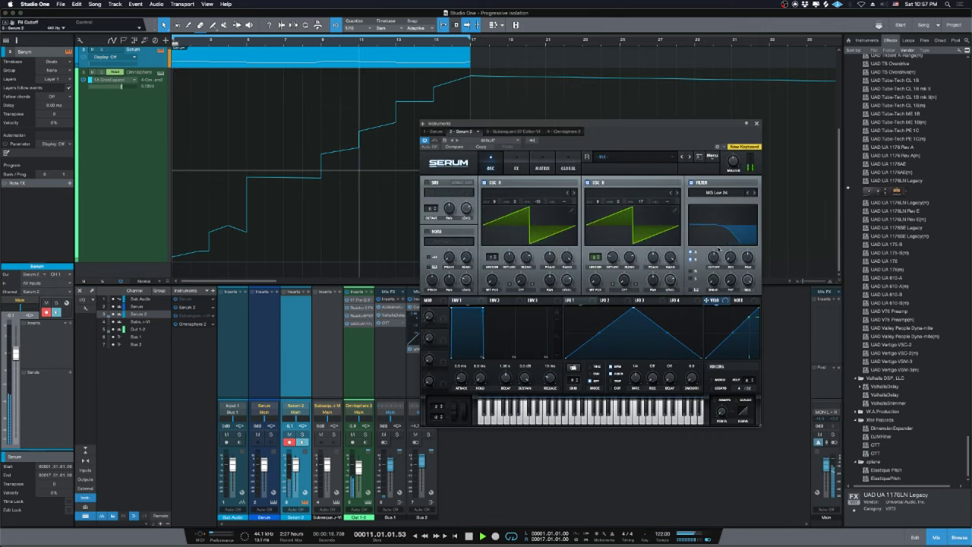
left_click(755, 123)
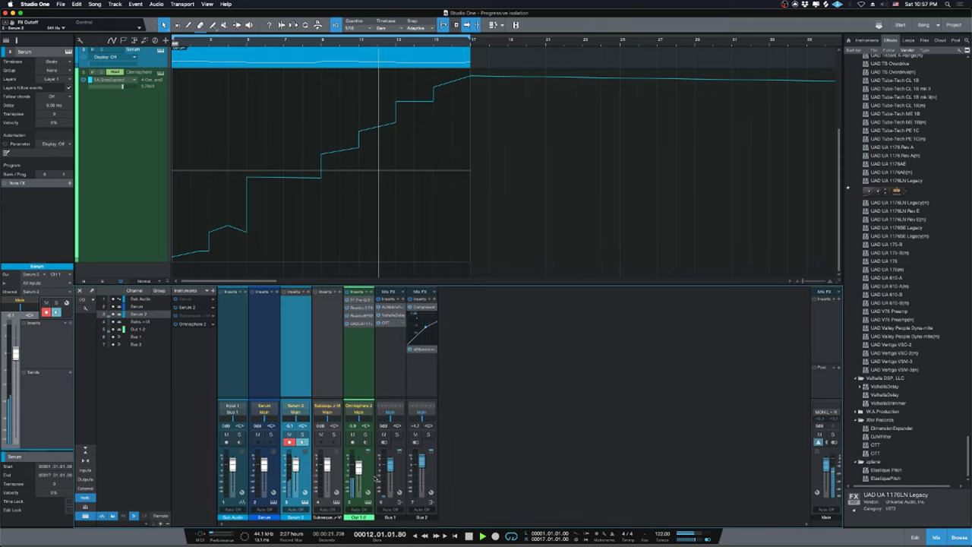
key("F3")
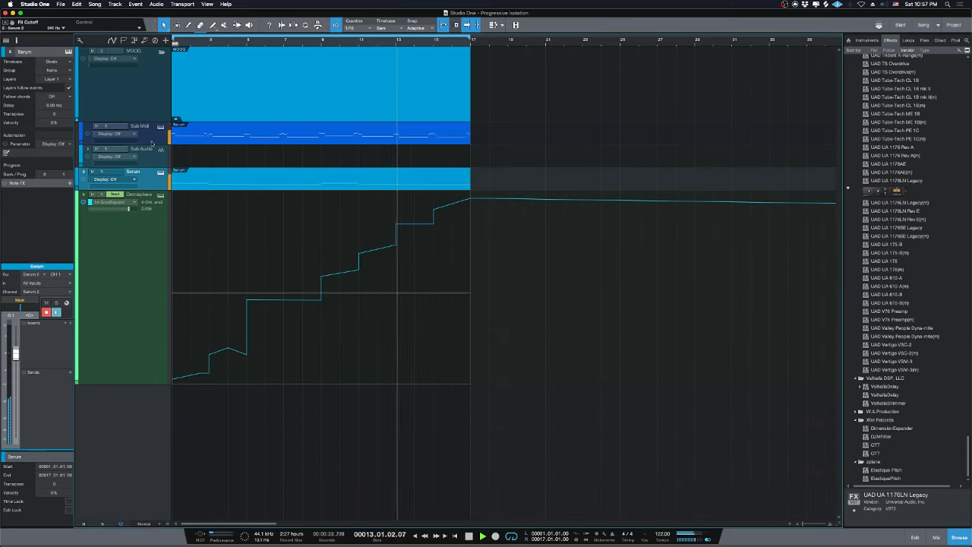
key("space")
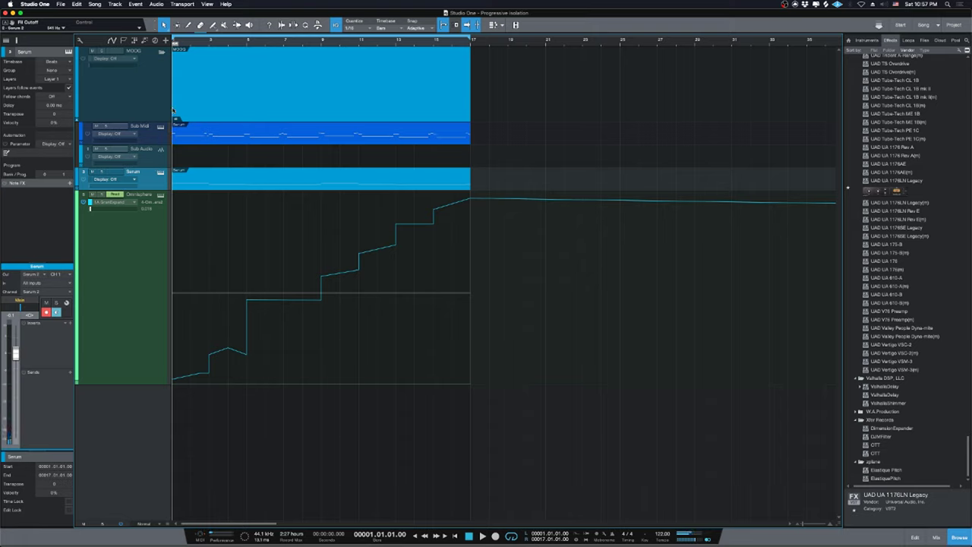
Select the Sub Midi track, turn off automation view, and open its Subsequent 37 editor.
left_click(152, 133)
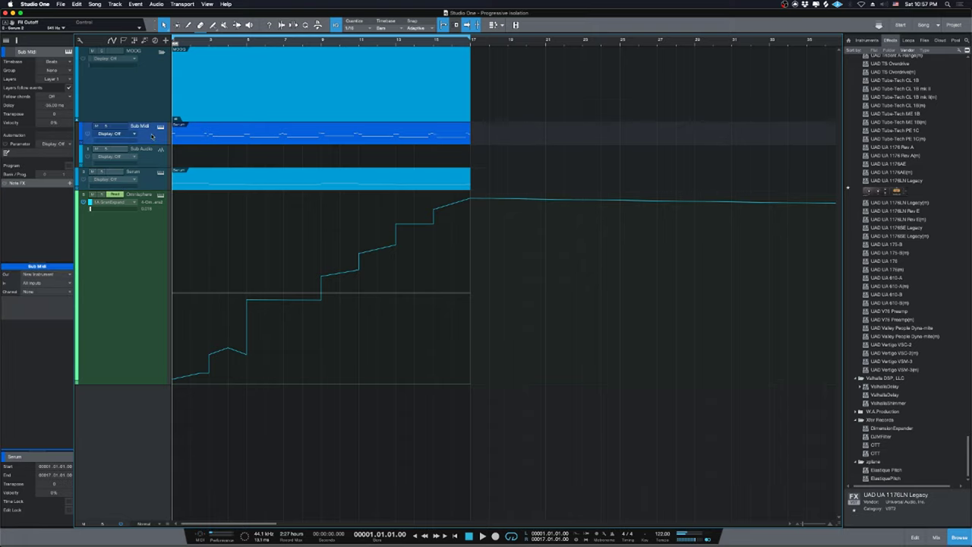
key("F3")
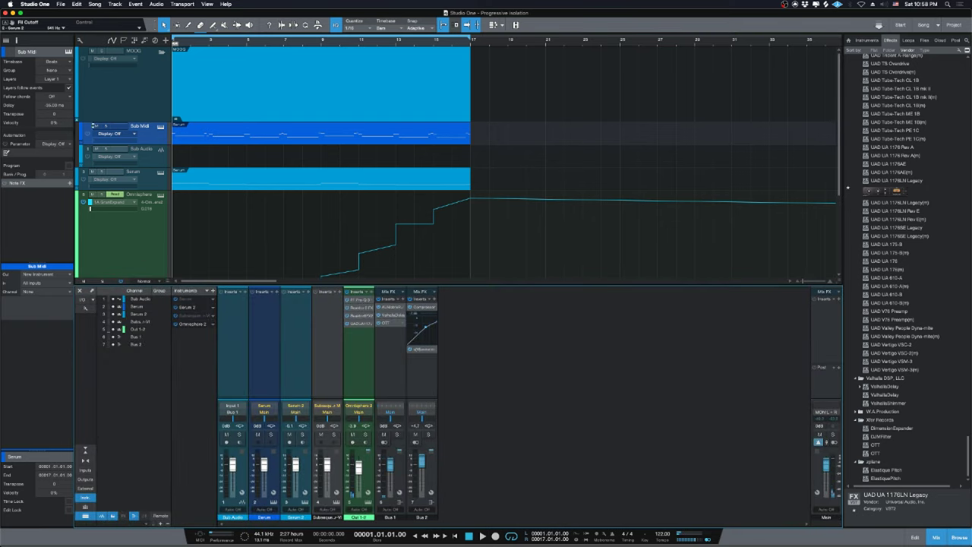
key("space")
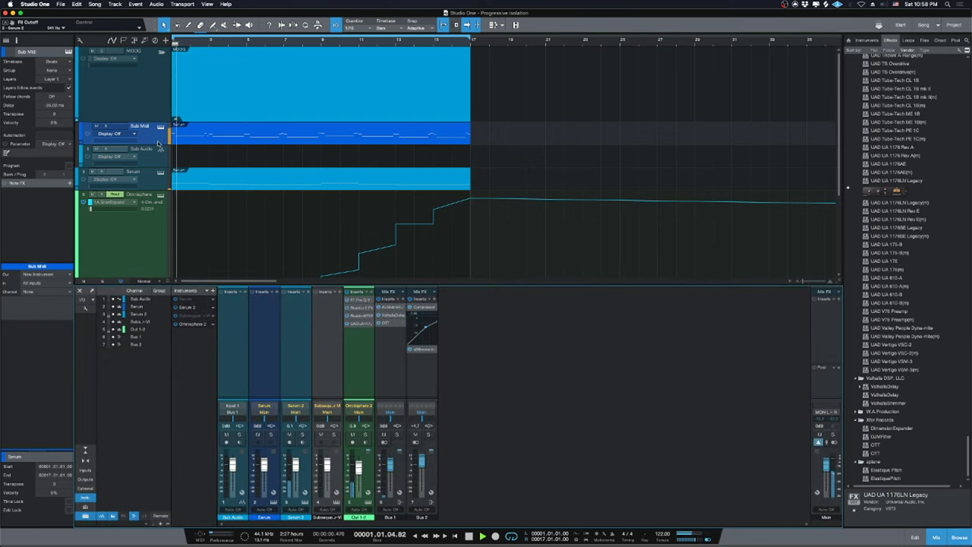
key("a")
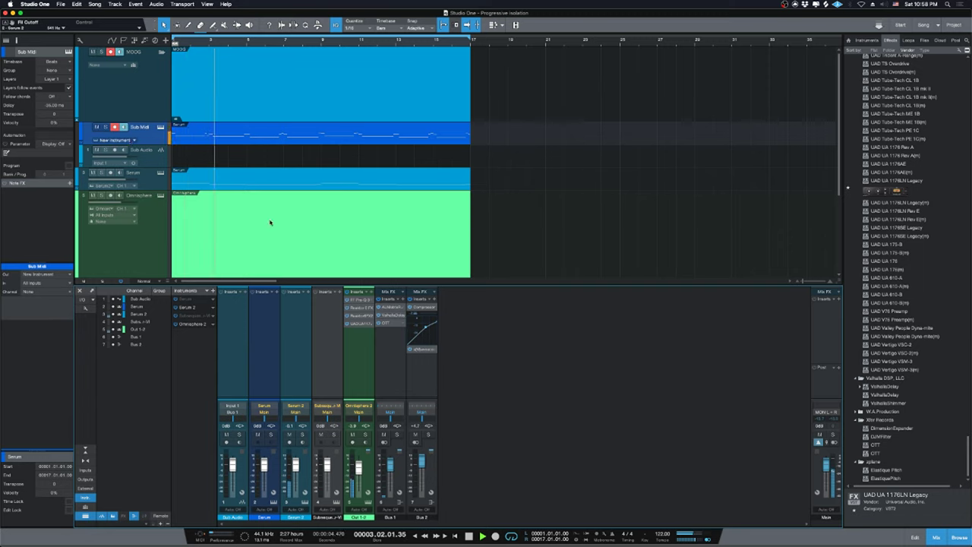
key("a")
key("a")
left_click(114, 150)
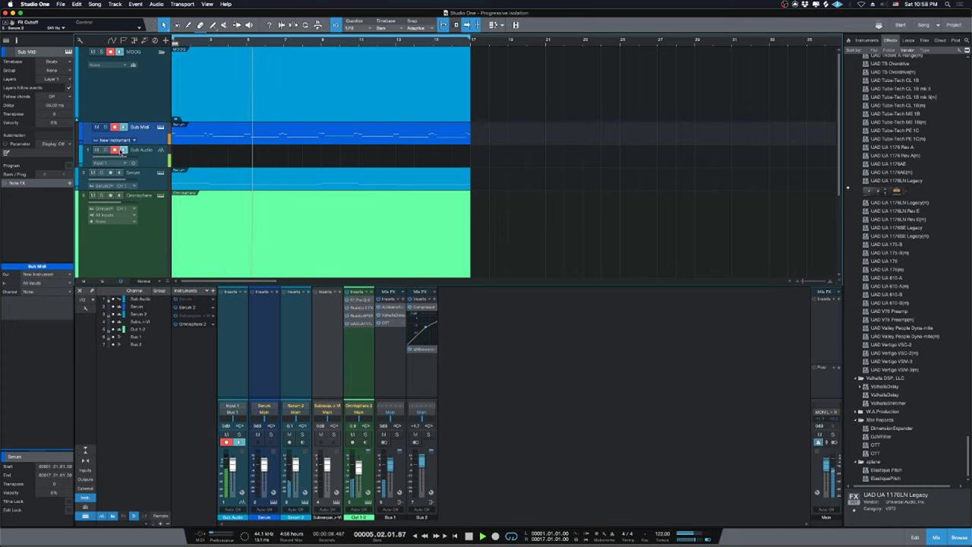
left_click(114, 150)
key("space")
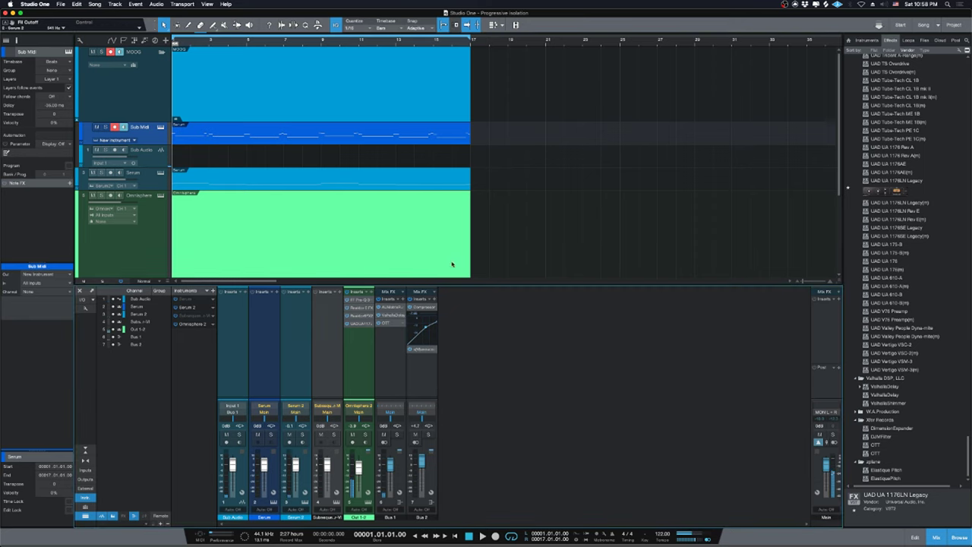
key("F11")
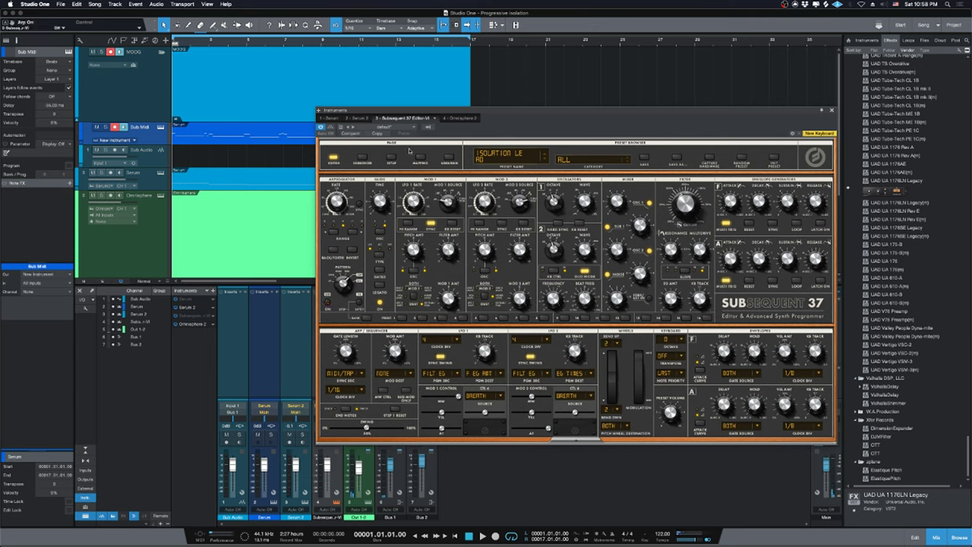
Arm Sub Audio, solo MOOG, play the song, and show the Subsequent 37 Librarian.
left_click(115, 150)
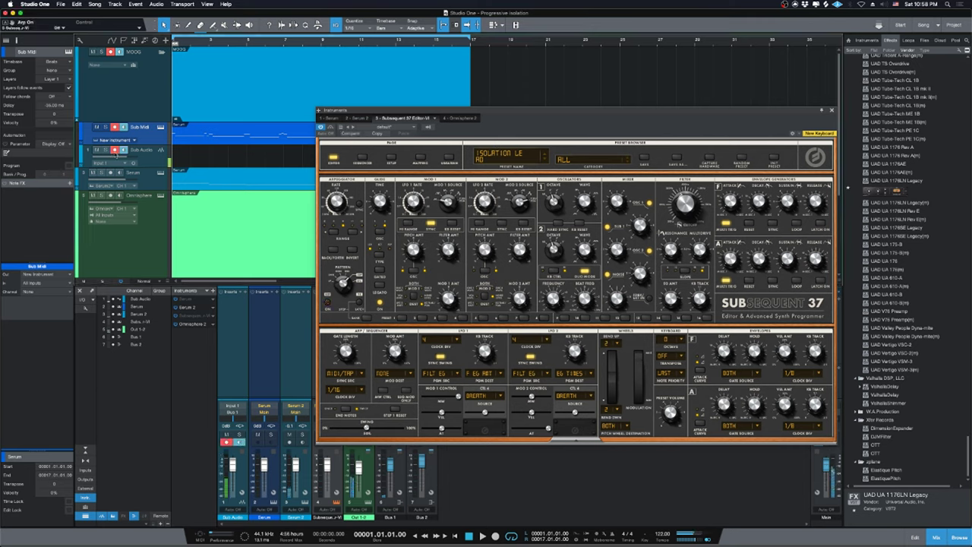
left_click(100, 52)
key("space")
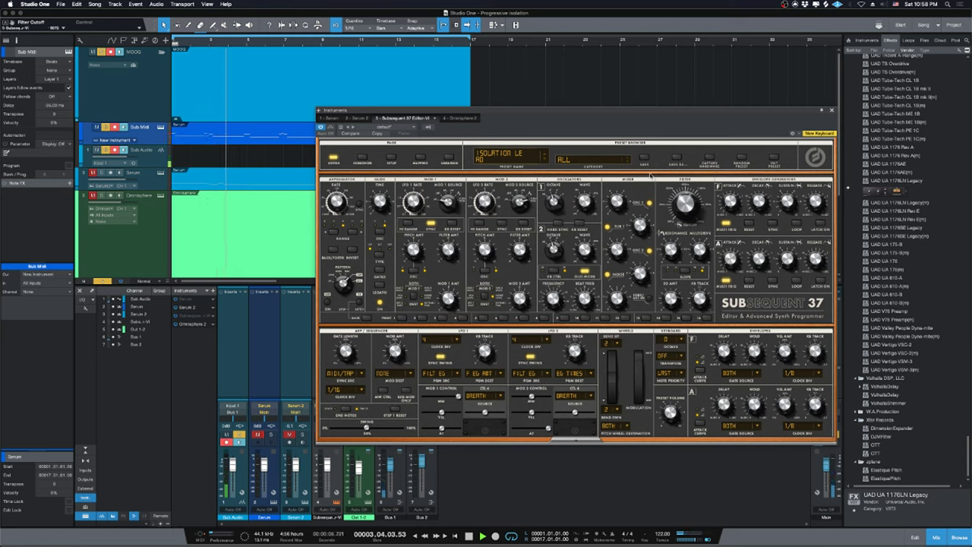
mouse_move(667, 203)
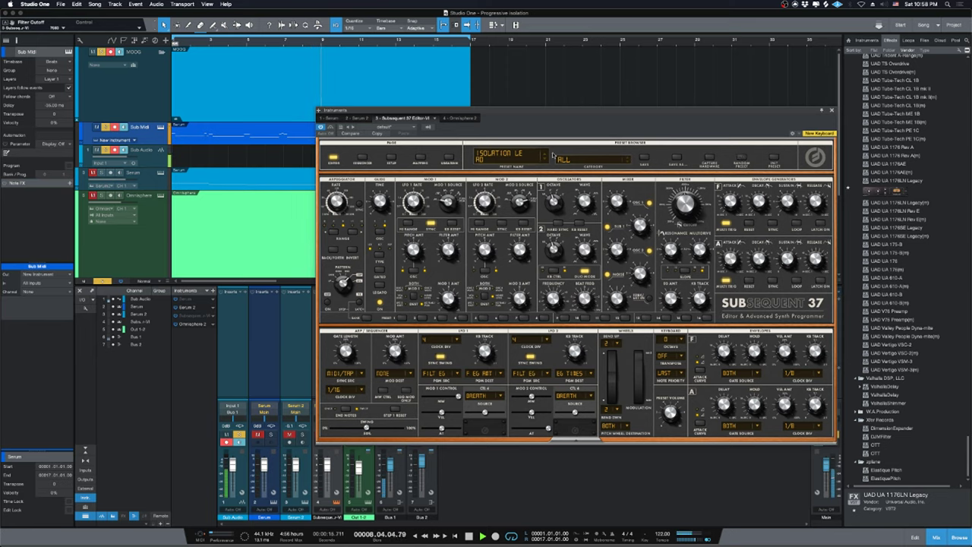
left_click(449, 157)
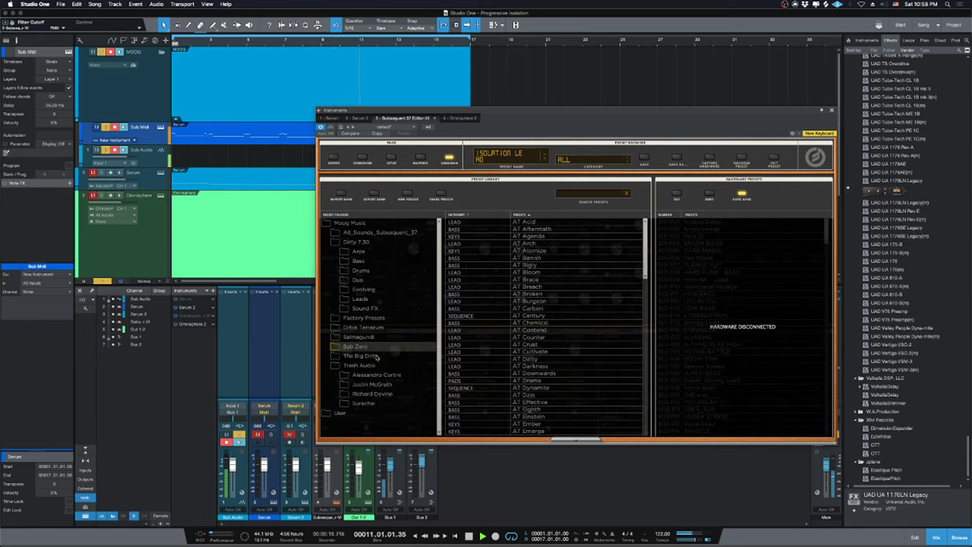
Choose the Isolation Lead user preset, stop playback, and return to the Subsequent 37 editor page.
left_click(336, 413)
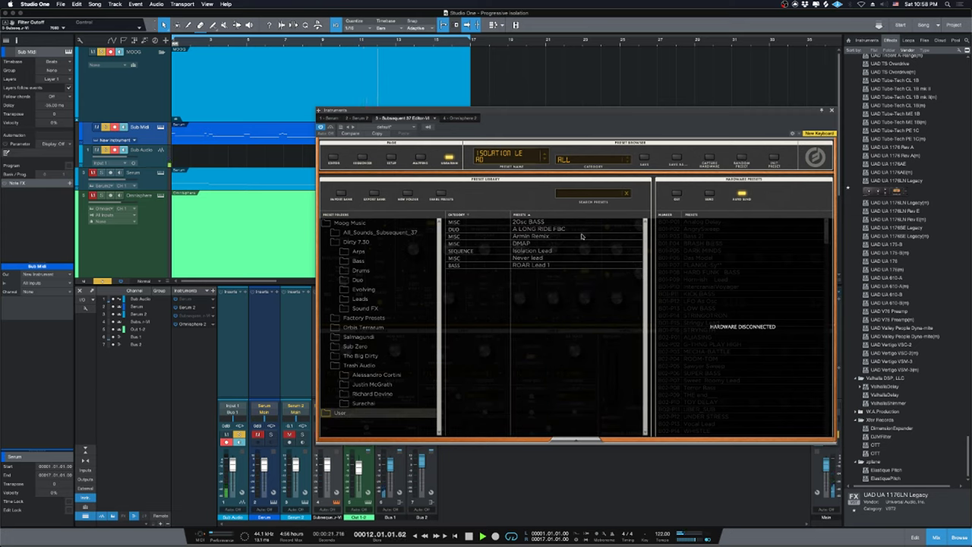
left_click(529, 251)
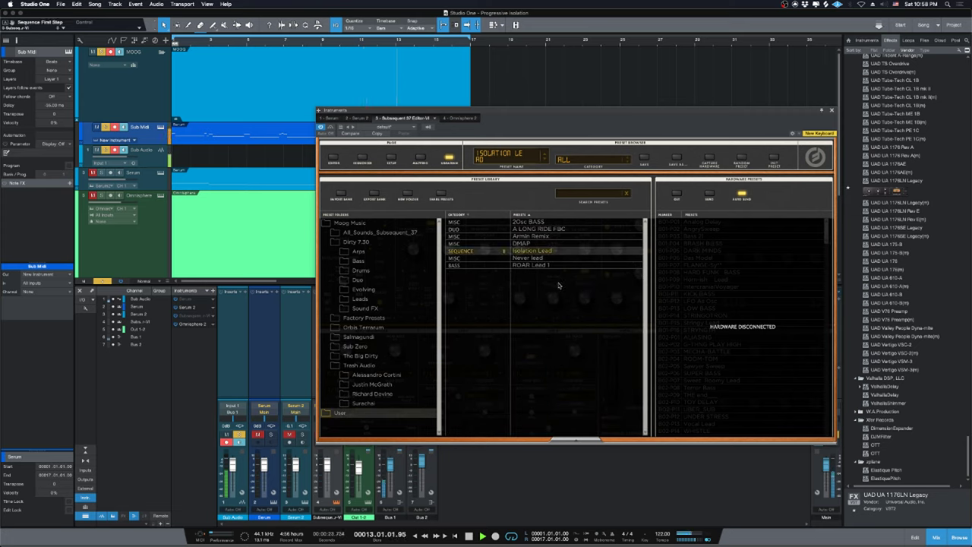
key("space")
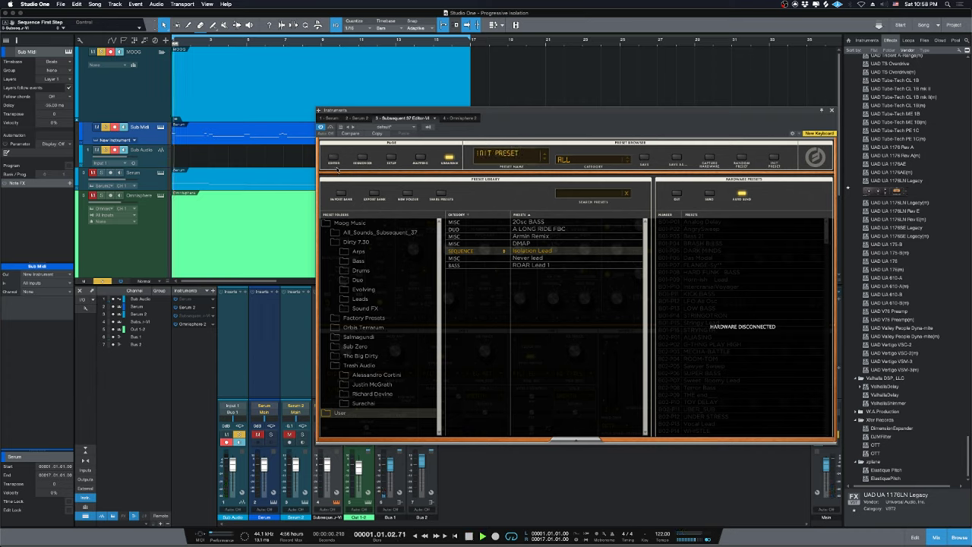
key("space")
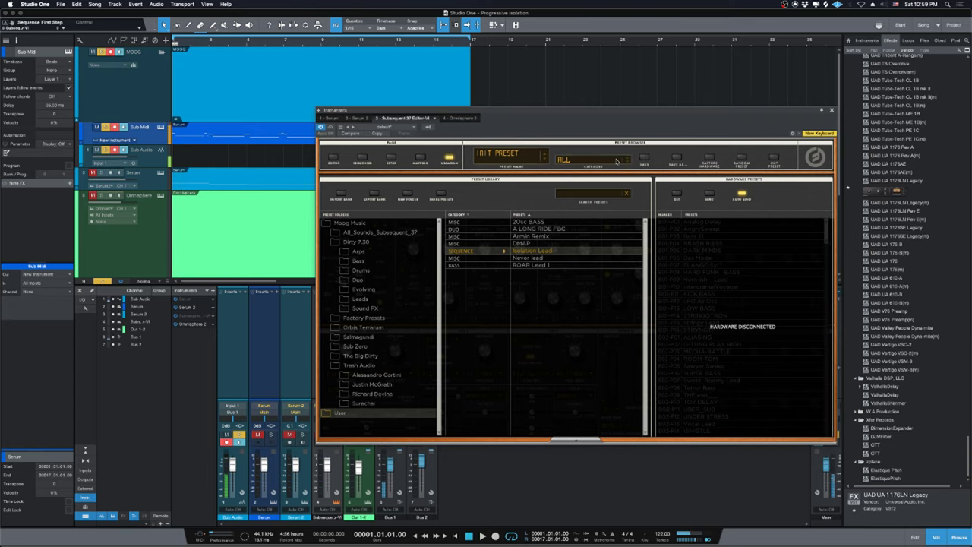
left_click(332, 158)
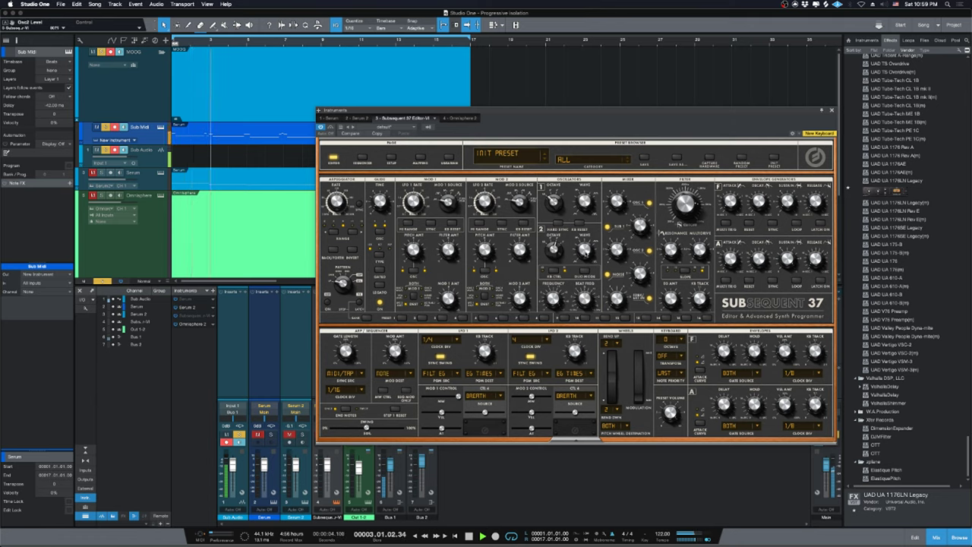
Stop playback at the song start and move the Subsequent 37 editor window slightly left.
mouse_move(613, 248)
key("space")
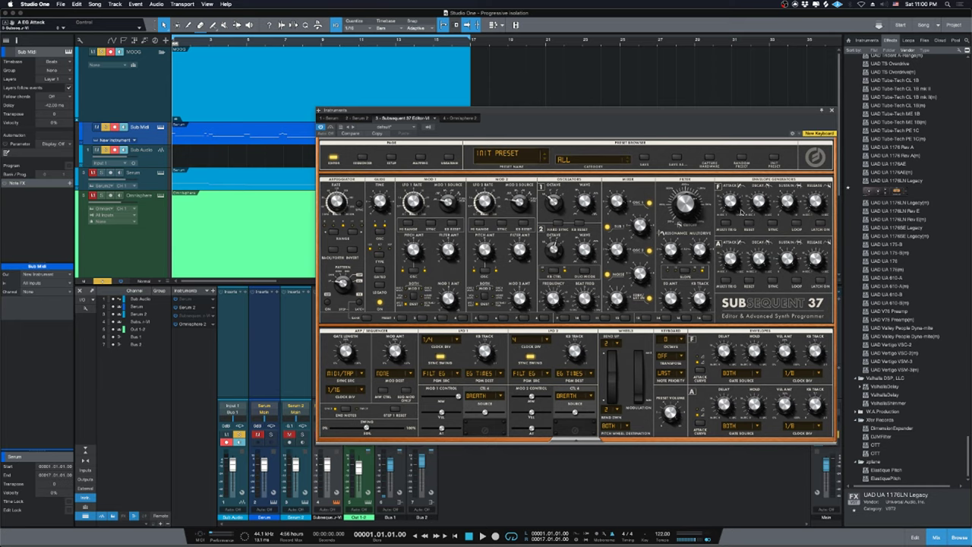
left_click_drag(711, 127, 658, 138)
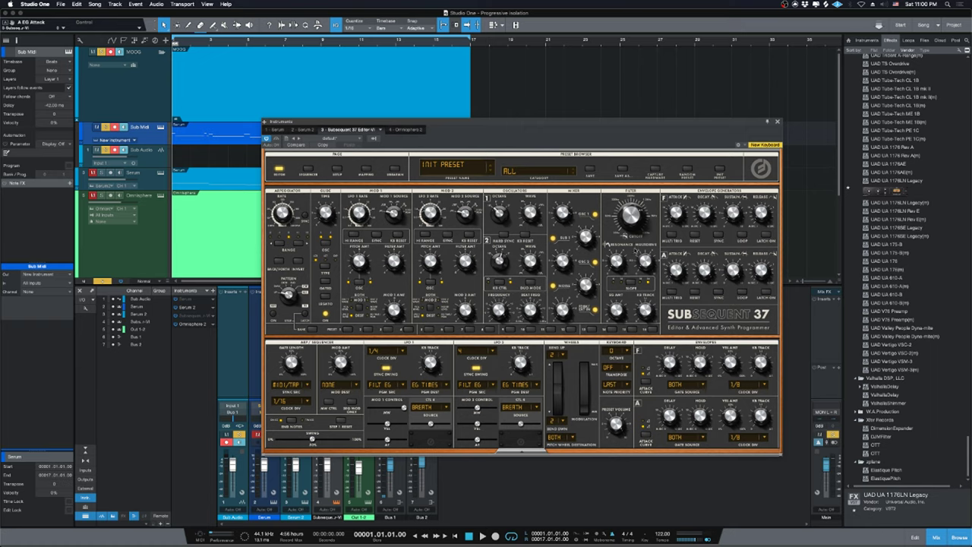
Toggle mute on the Sub Audio channel, restart playback, and move the Subsequent 37 window up-right.
key("space")
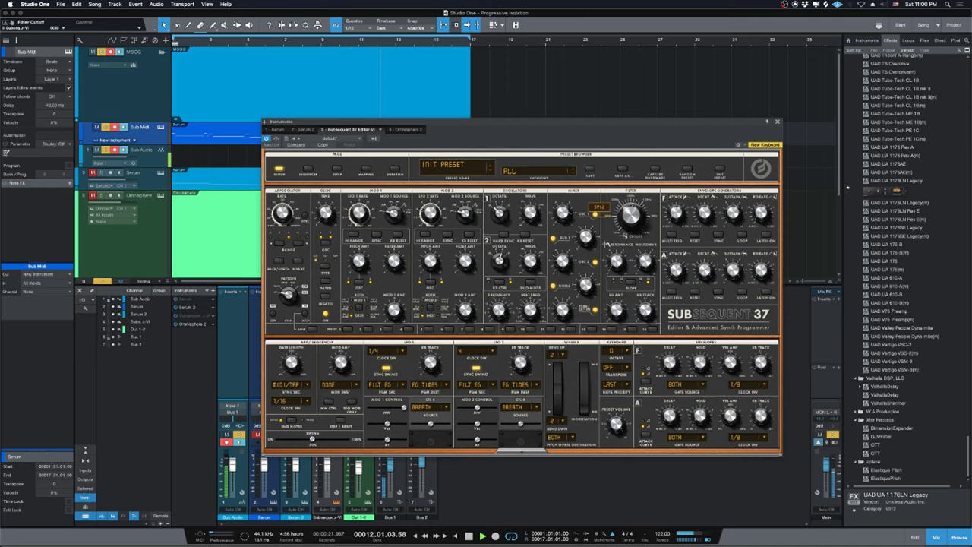
mouse_move(705, 215)
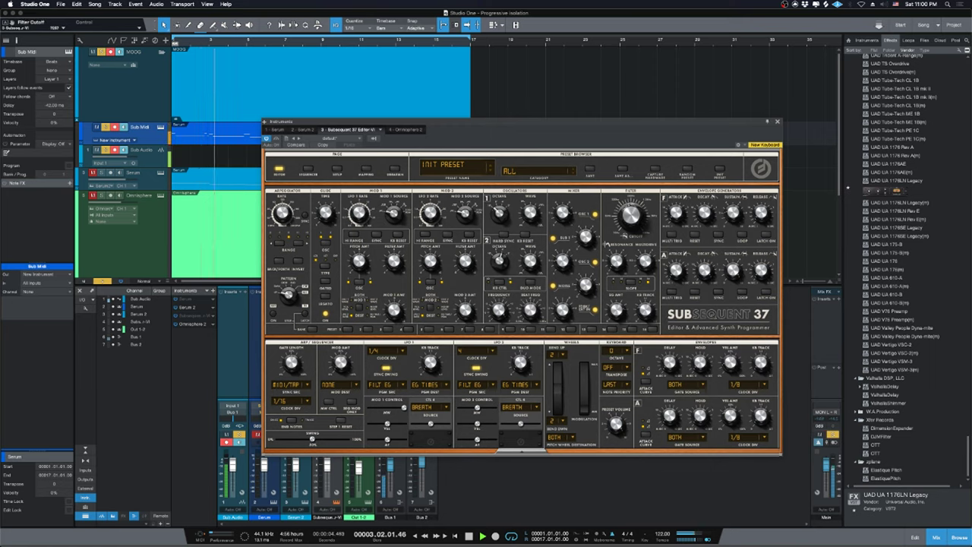
key("space")
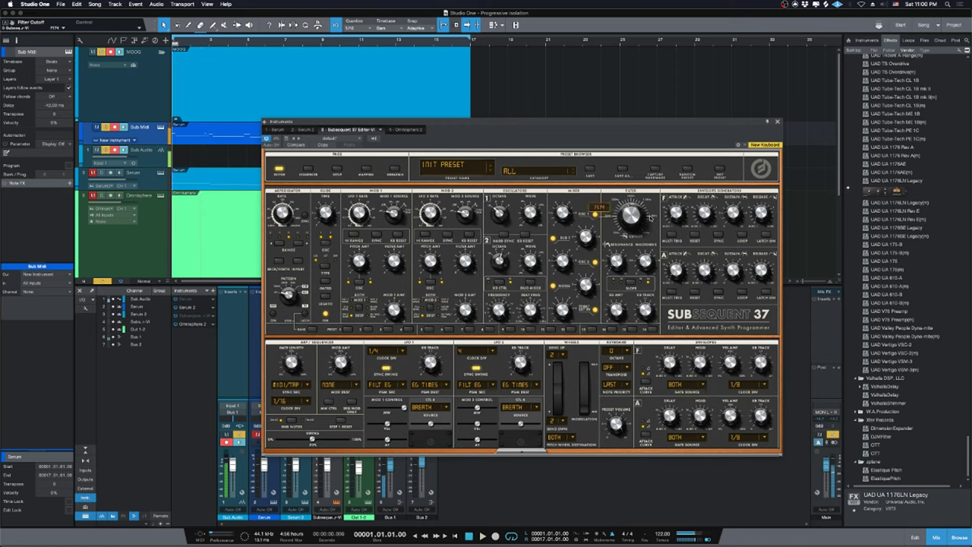
left_click(228, 435)
key("space")
left_click_drag(532, 121, 678, 56)
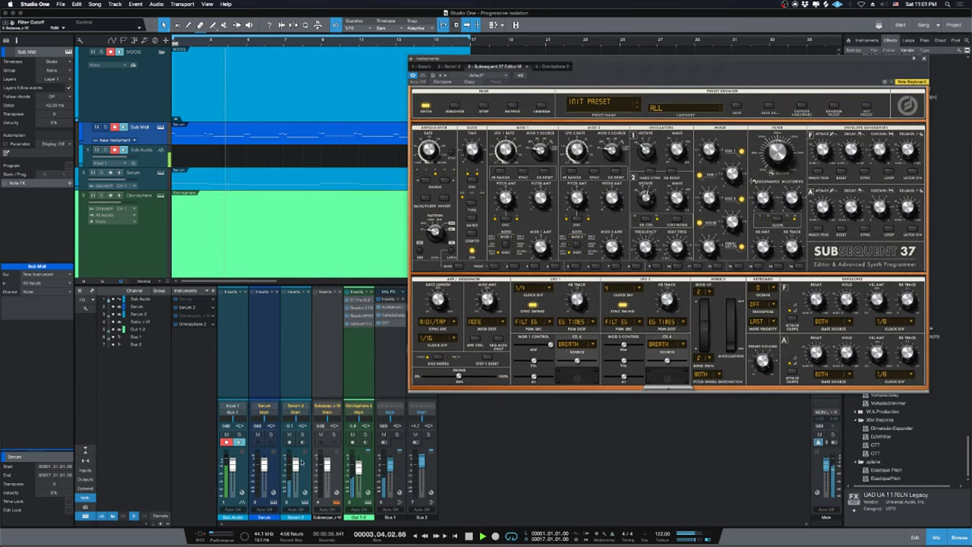
Set Omnisphere 2 to -6.7 dB and Serum 2 to -6.3 dB, then close the Subsequent 37 editor.
left_click_drag(295, 464, 296, 490)
left_click_drag(357, 467, 358, 471)
left_click_drag(295, 490, 295, 473)
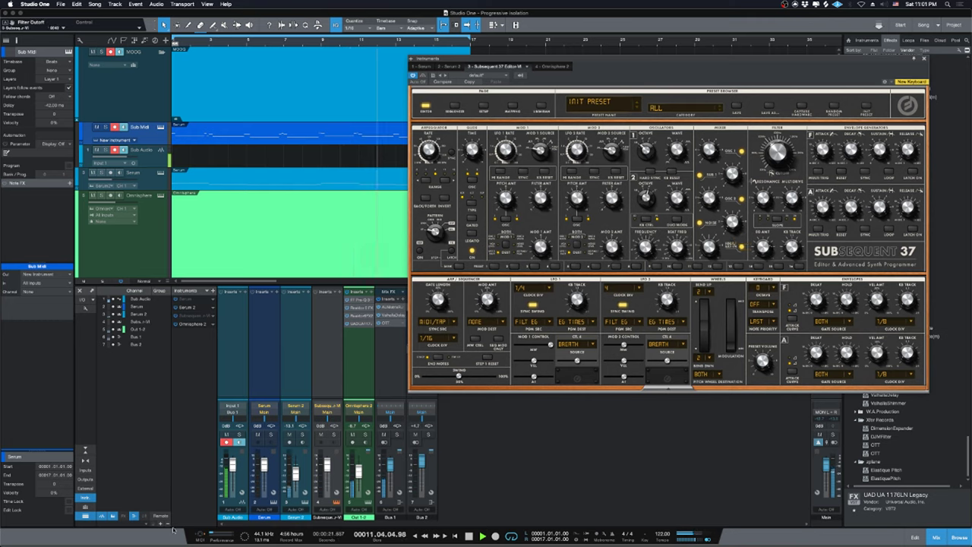
left_click_drag(288, 481, 290, 472)
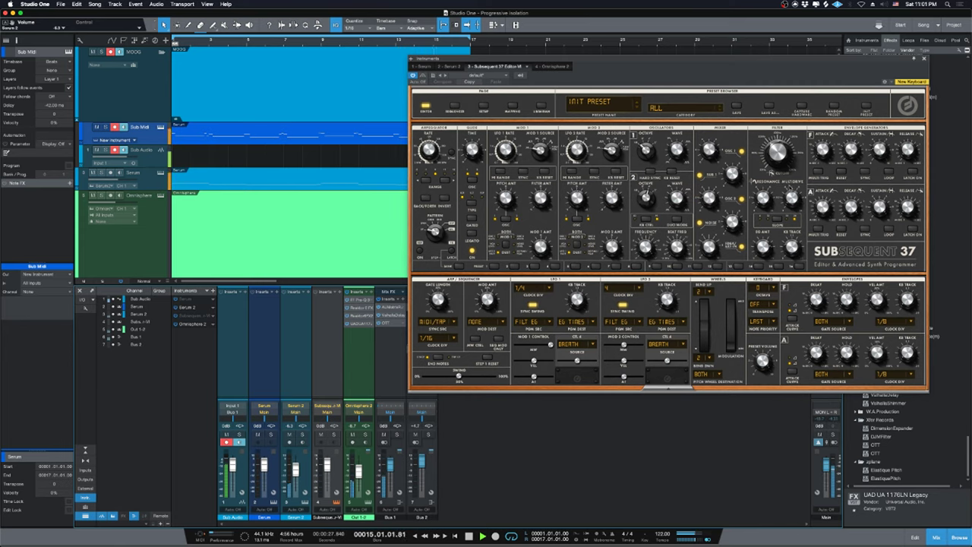
key("super+w")
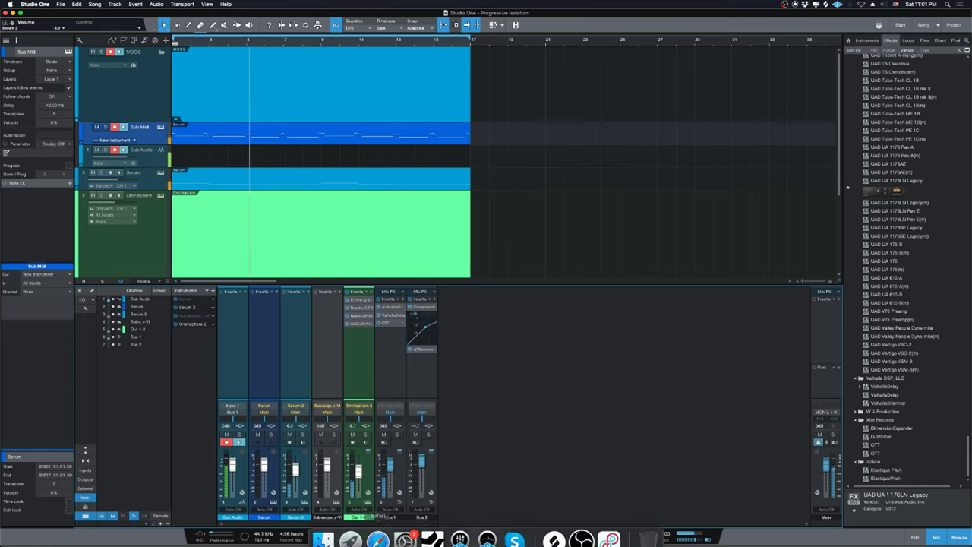
left_click(378, 534)
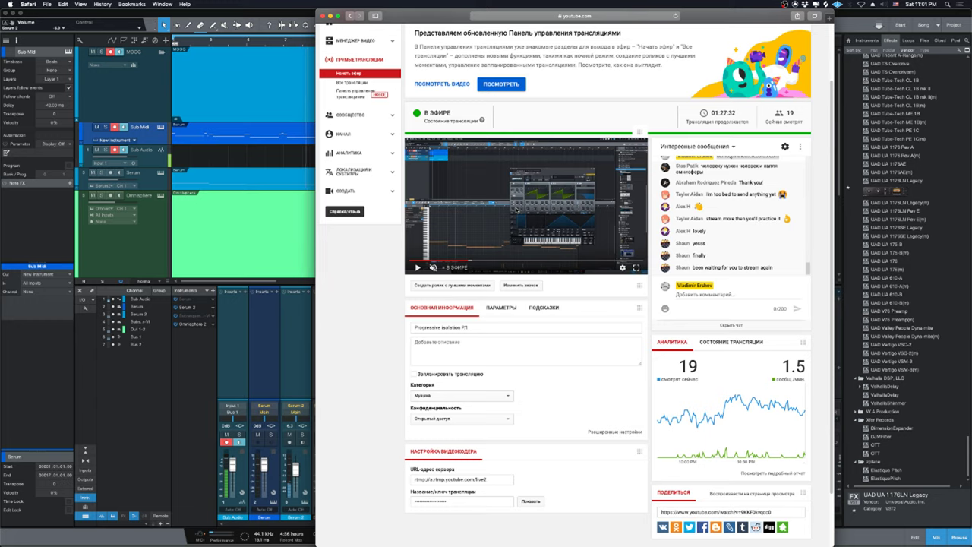
left_click(281, 165)
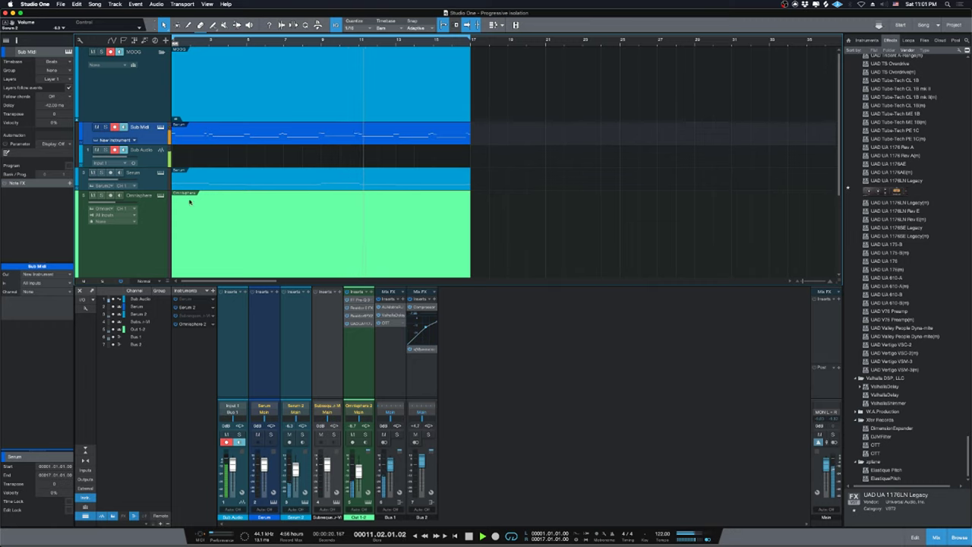
Shrink all tracks to Small height and switch the browser to Files.
left_click(145, 281)
left_click(152, 310)
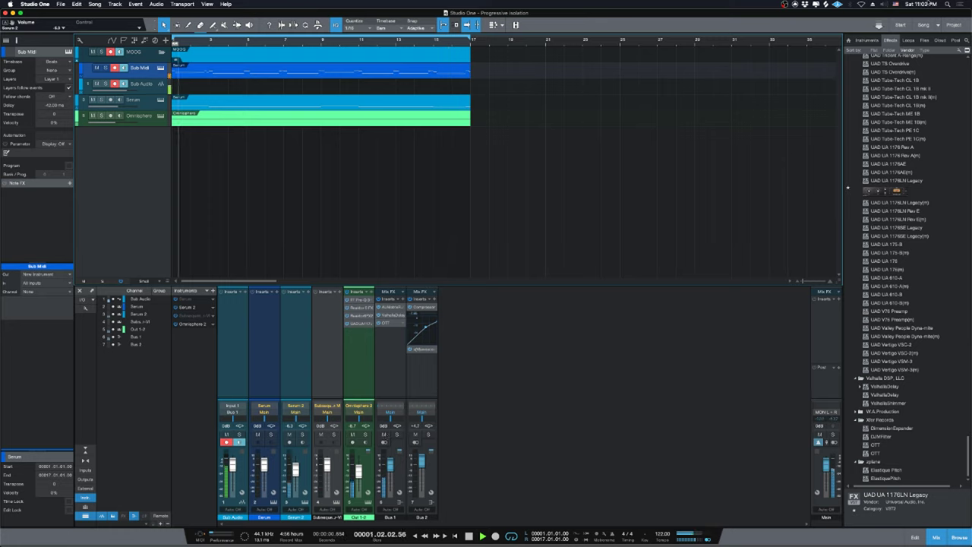
left_click(870, 40)
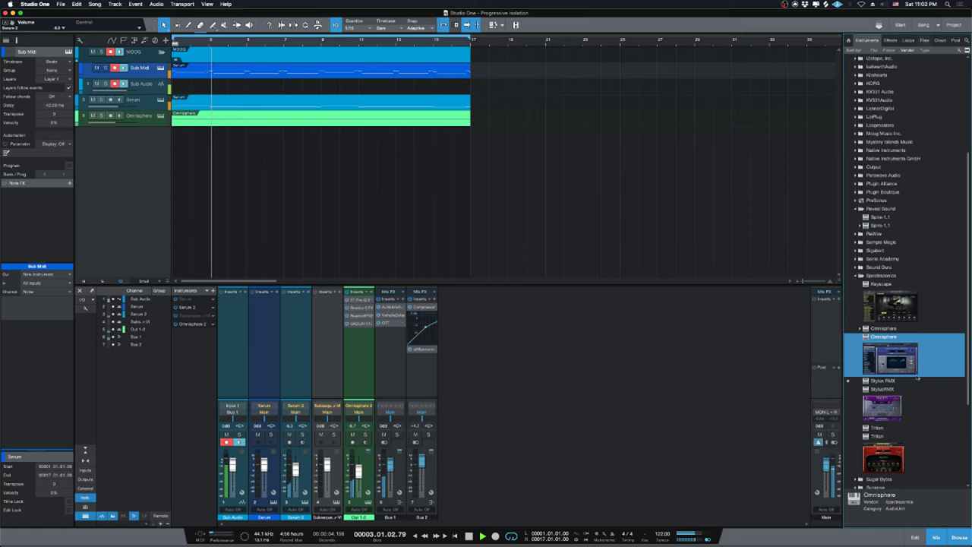
left_click(924, 40)
key("space")
Mute Omnisphere 2 and add Kick3.wav from PROFF Samples > Kicks as a new track at bar 1.
left_click(856, 126)
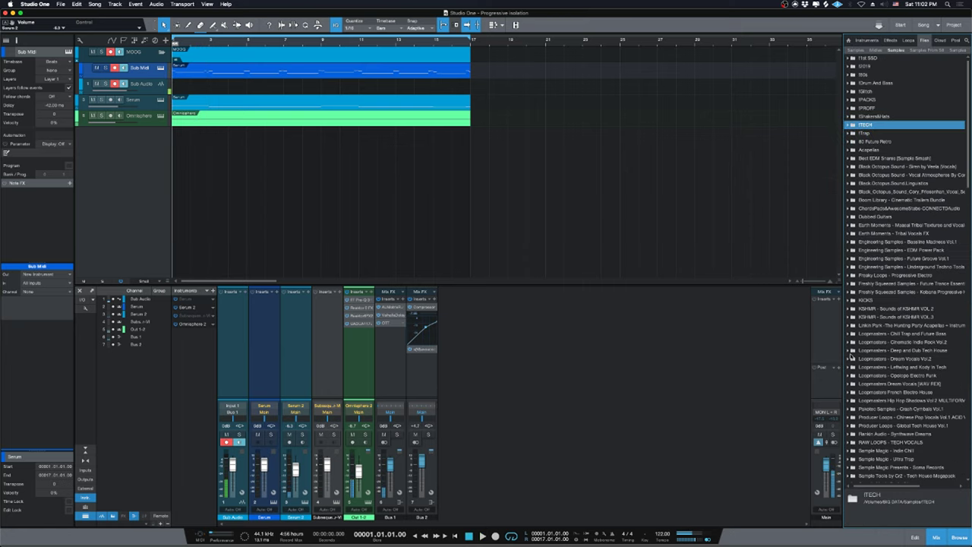
left_click(353, 436)
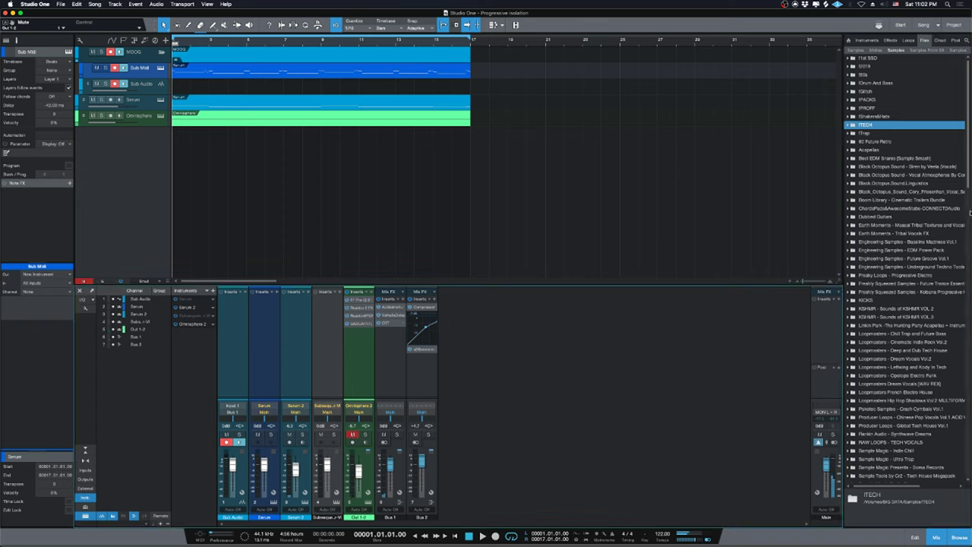
scroll(891, 311, "down", 10)
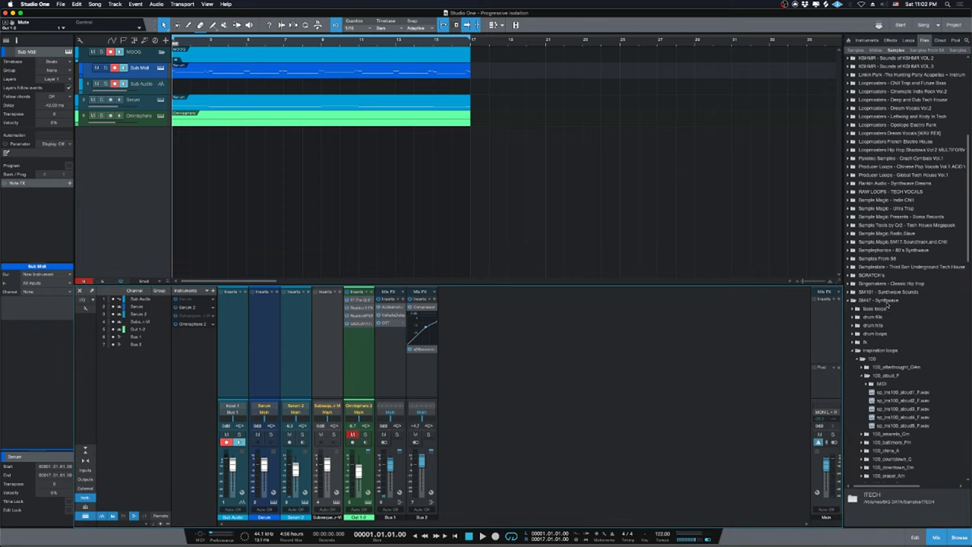
left_click(888, 302)
left_click(879, 235)
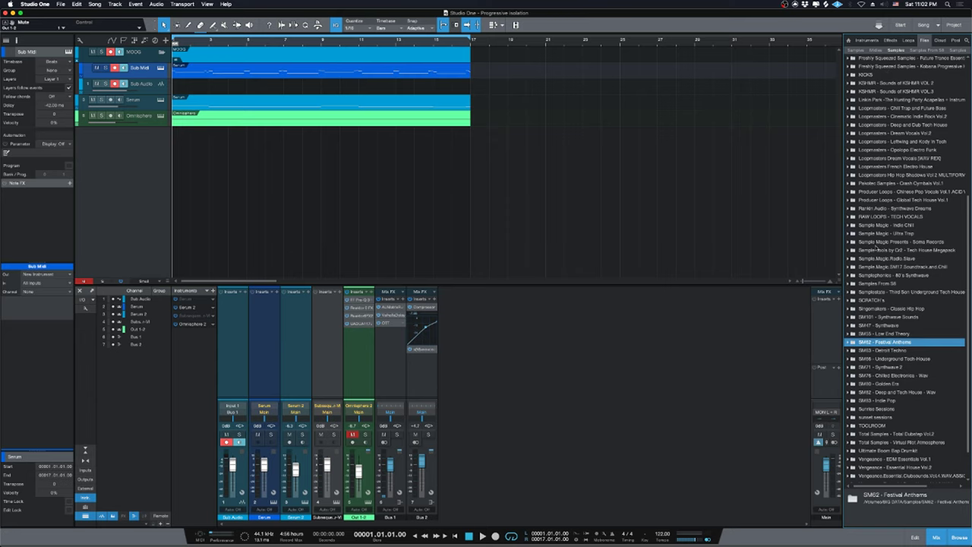
left_click(878, 293)
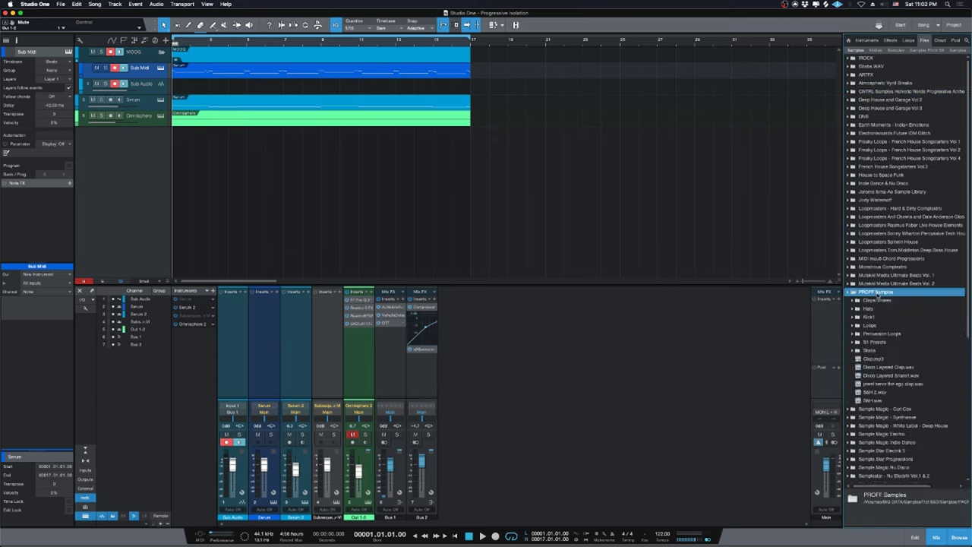
left_click(871, 317)
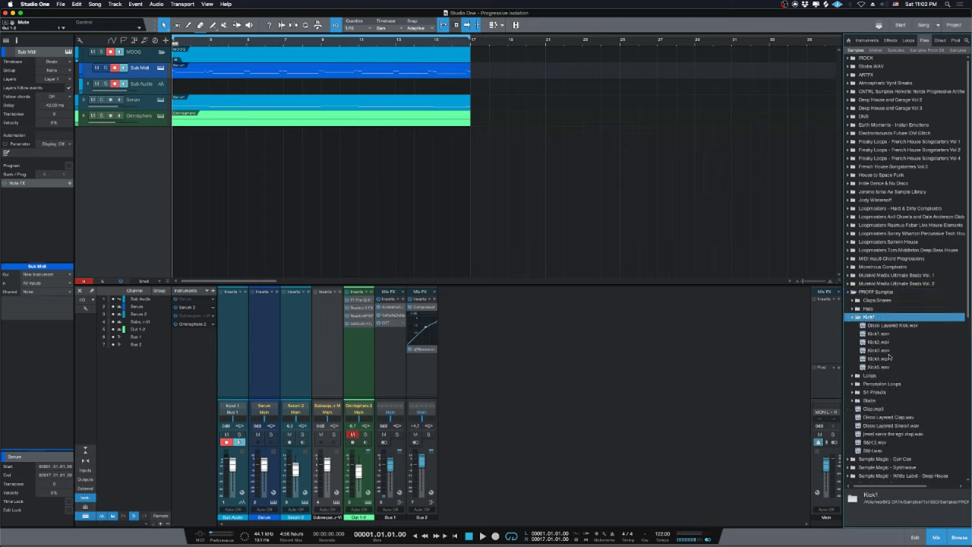
left_click_drag(878, 353, 175, 164)
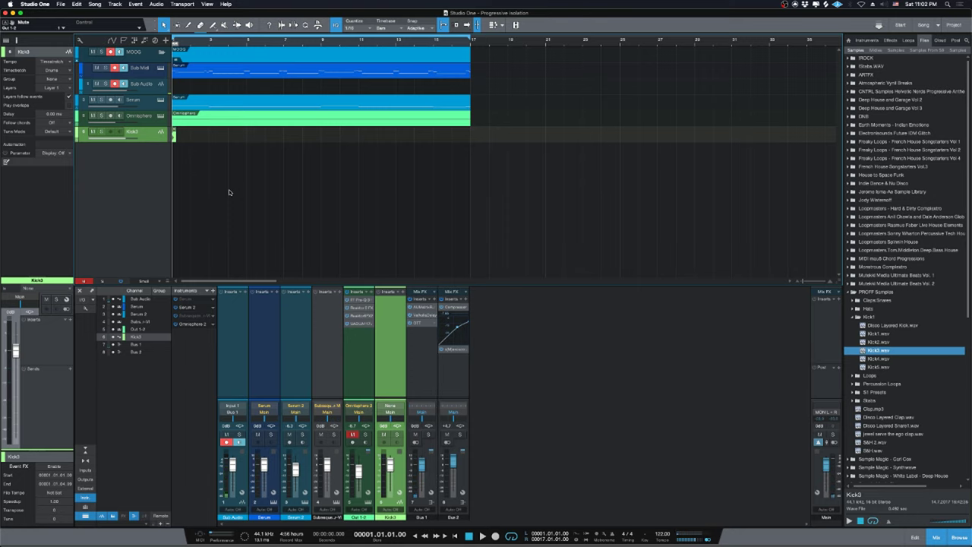
Duplicate the Kick3 clip until it runs from bar 1 to bar 17, then play from the start.
key("e")
key("e")
key("e")
key("e")
key("e")
key("e")
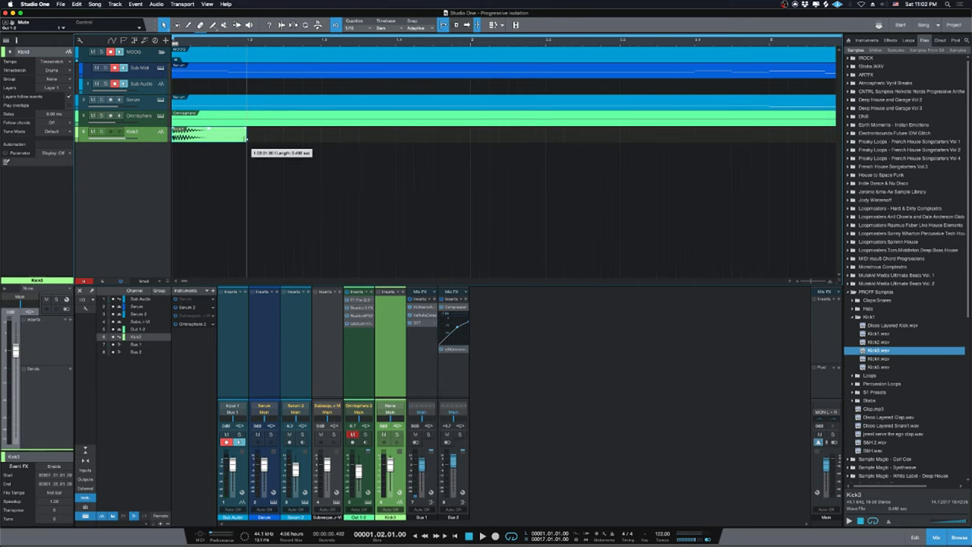
key("w")
key("w")
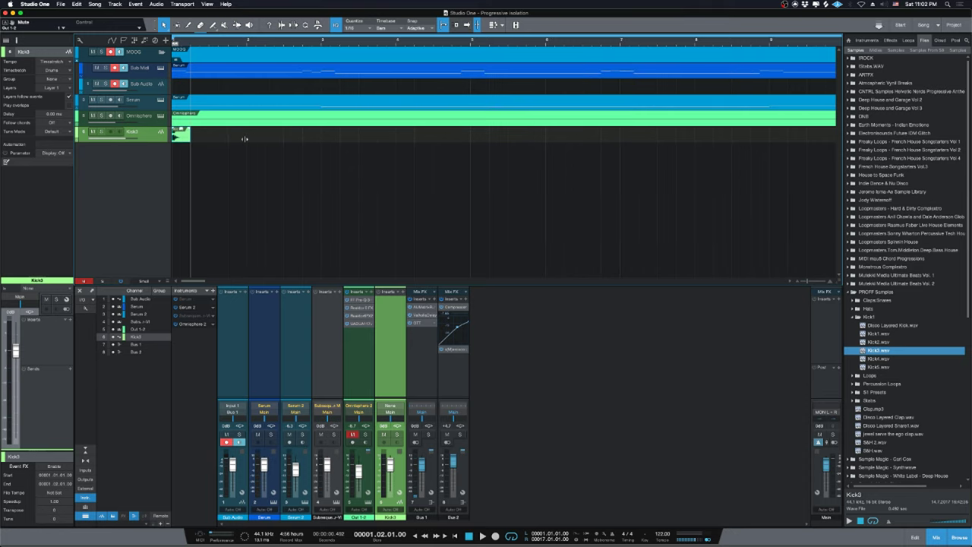
key("space")
key("d")
key("d")
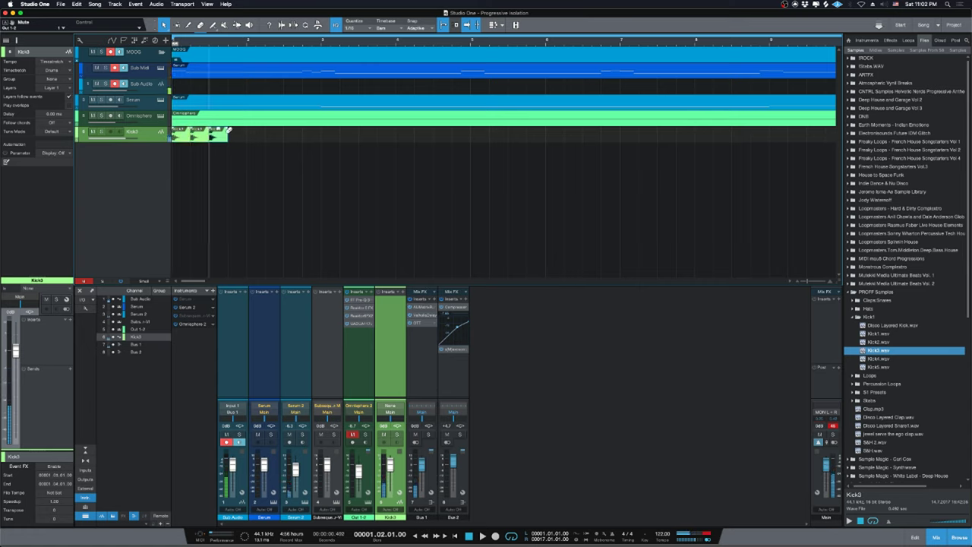
key("d")
key("d")
key("d")
key("d")
key("d")
key("space")
key("w")
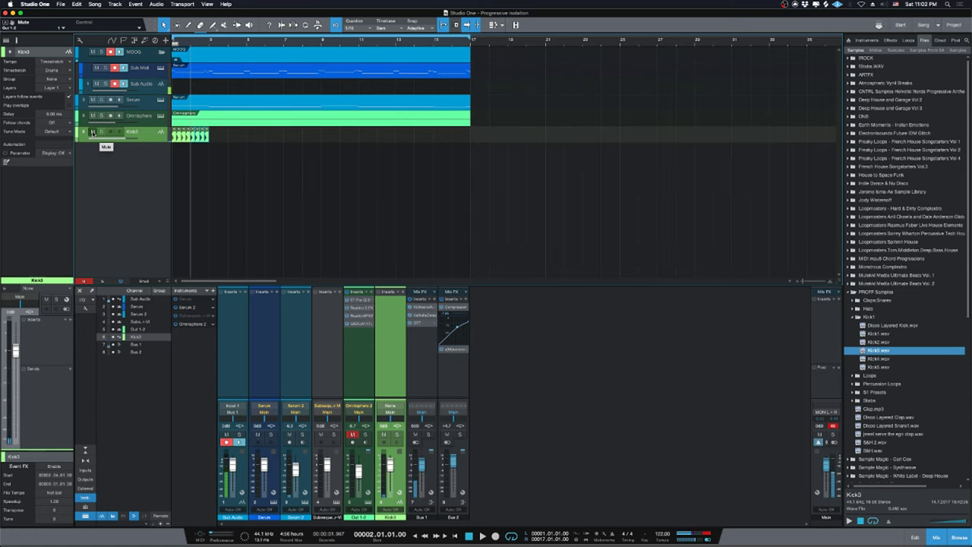
key("d")
key("d")
key("d")
key("d")
key("d")
key("d")
key("d")
key("d")
key("d")
key("d")
key("d")
key("d")
key("d")
key("d")
key("d")
key("d")
key("d")
key("d")
key("d")
key("d")
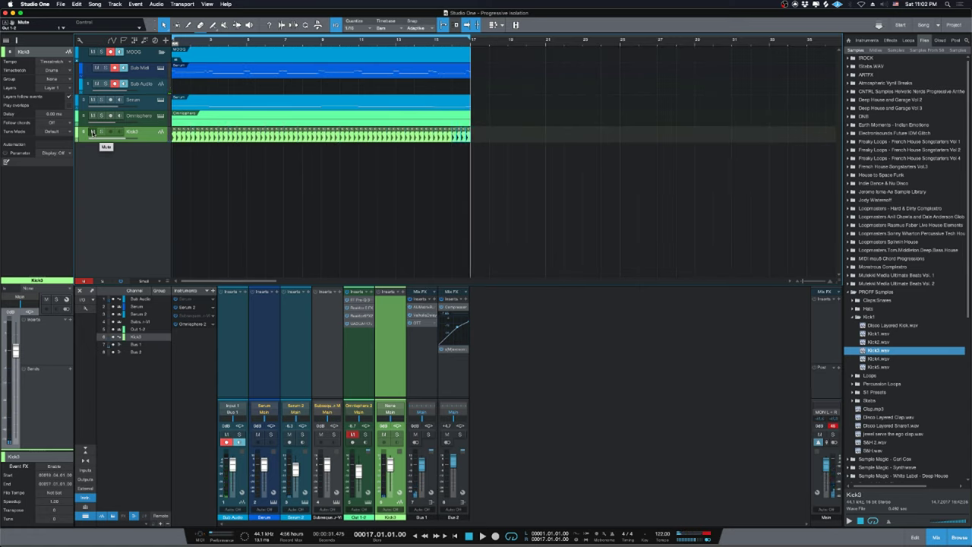
key("Home")
key("space")
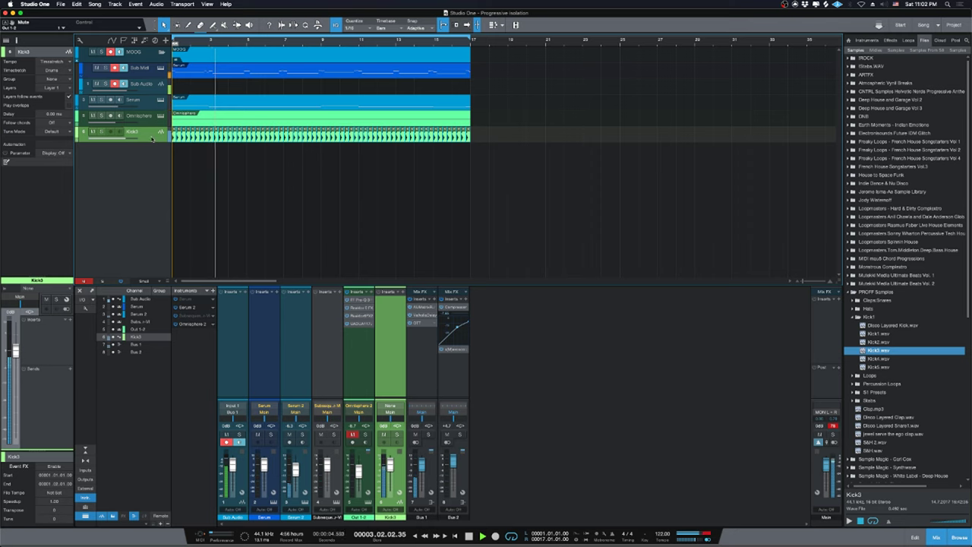
Solo Kick3 and insert Cableguys ShaperBox on its channel.
key("s")
key("F6")
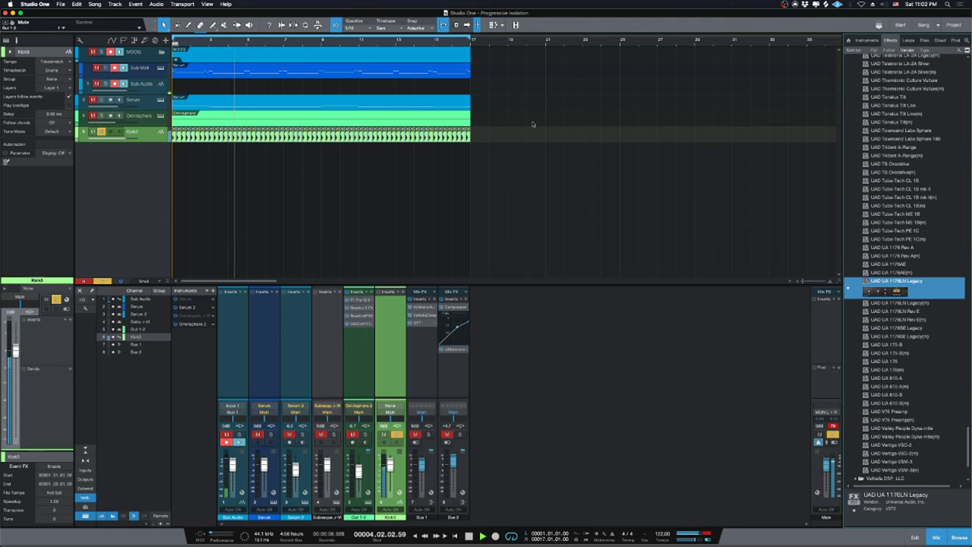
scroll(904, 266, "up", 10)
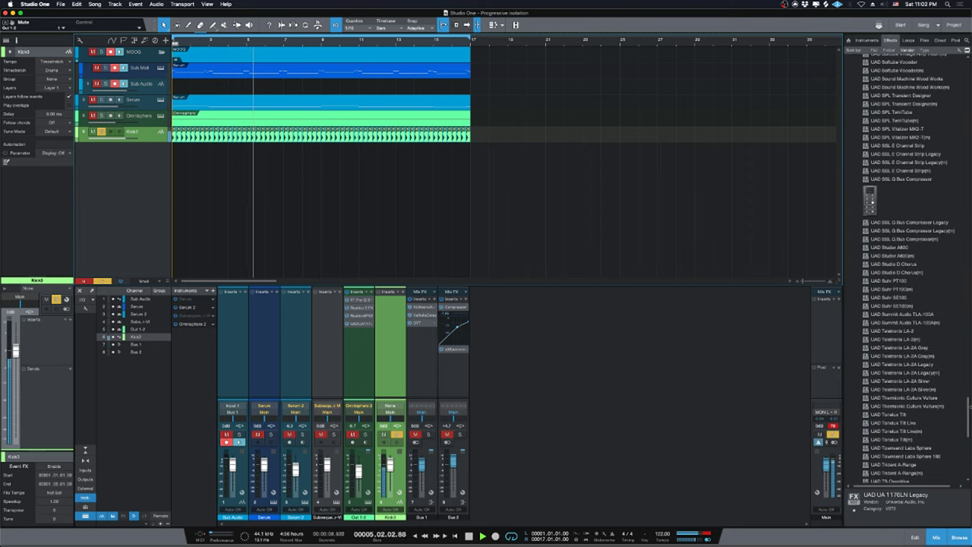
key("space")
scroll(895, 205, "up", 15)
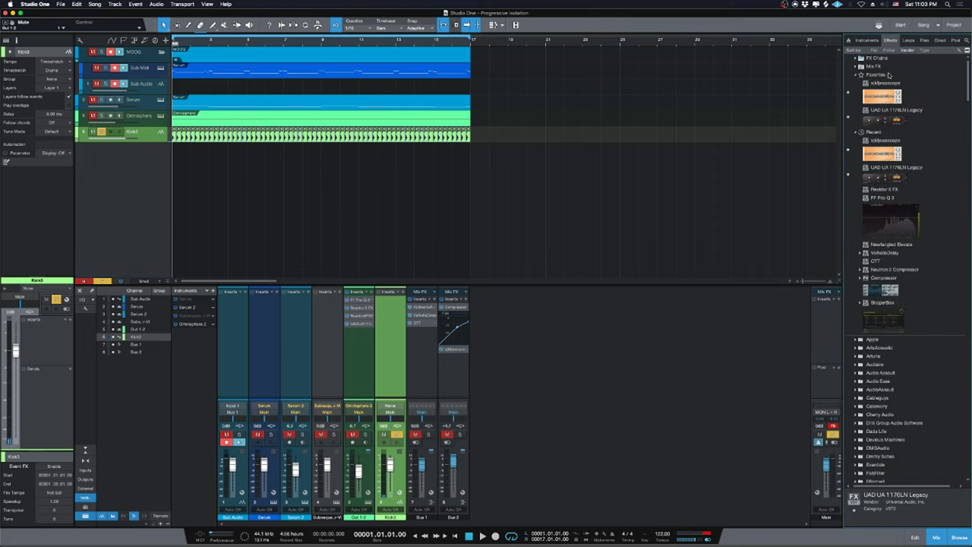
left_click(889, 75)
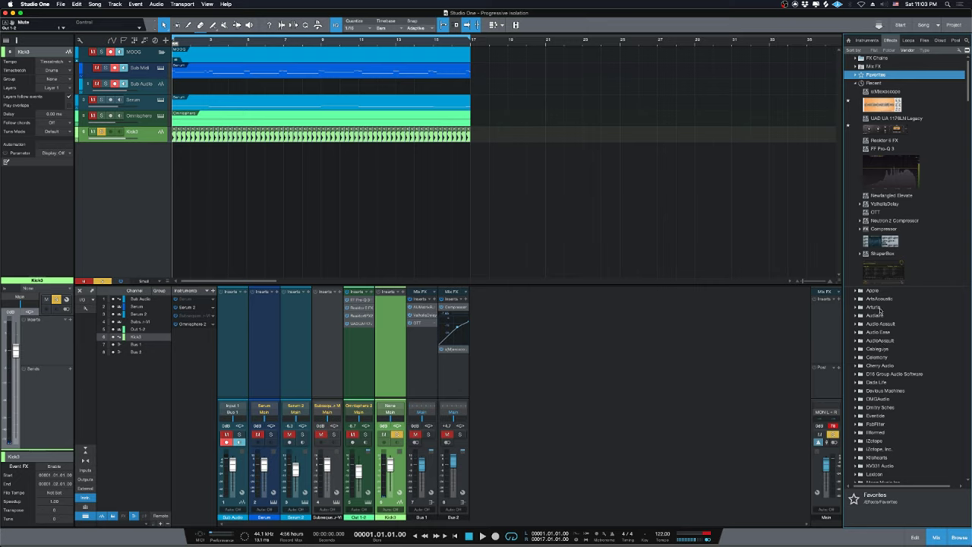
left_click(885, 352)
scroll(909, 379, "down", 1)
left_click_drag(894, 386, 391, 348)
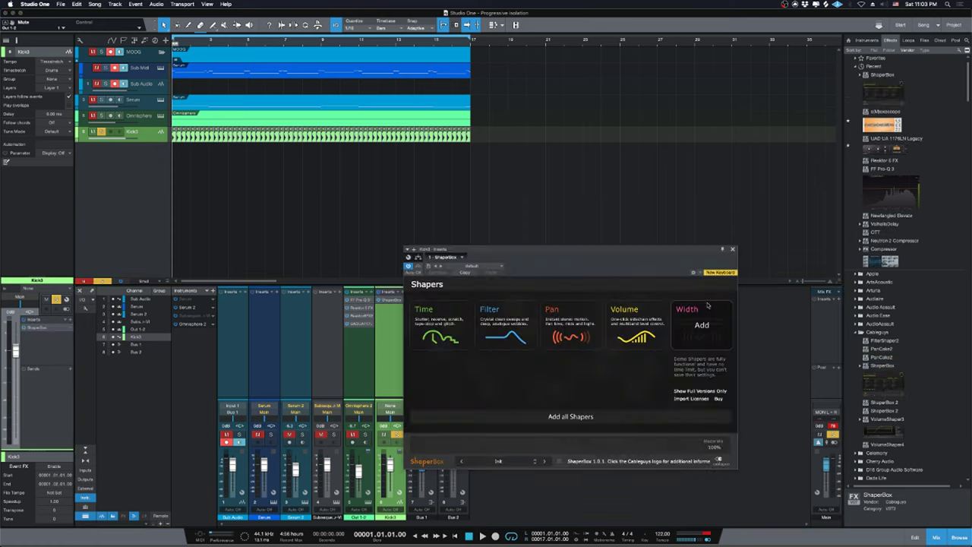
left_click_drag(570, 258, 555, 63)
Add a Filter shaper with a 1/4 loop and a curved, falling saw-down cutoff ramp.
left_click(490, 131)
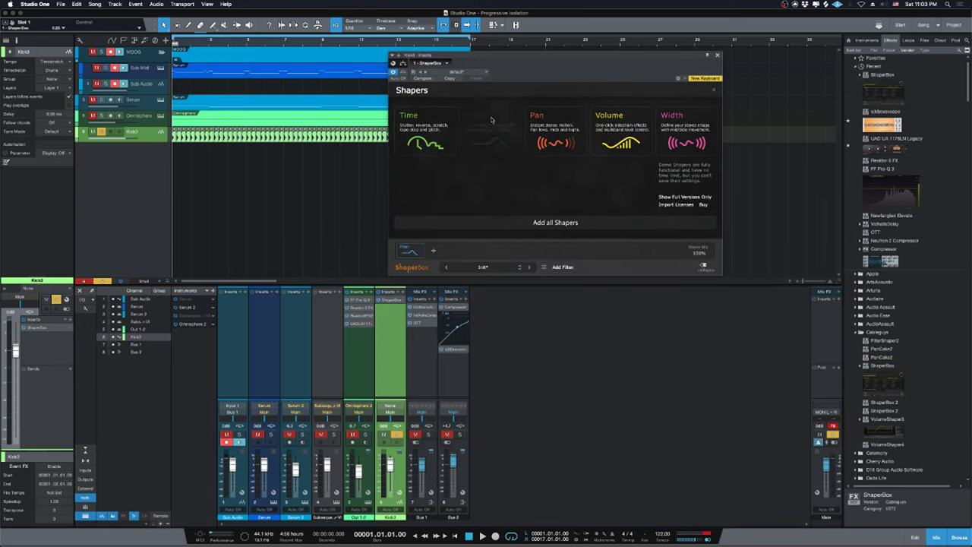
left_click(669, 135)
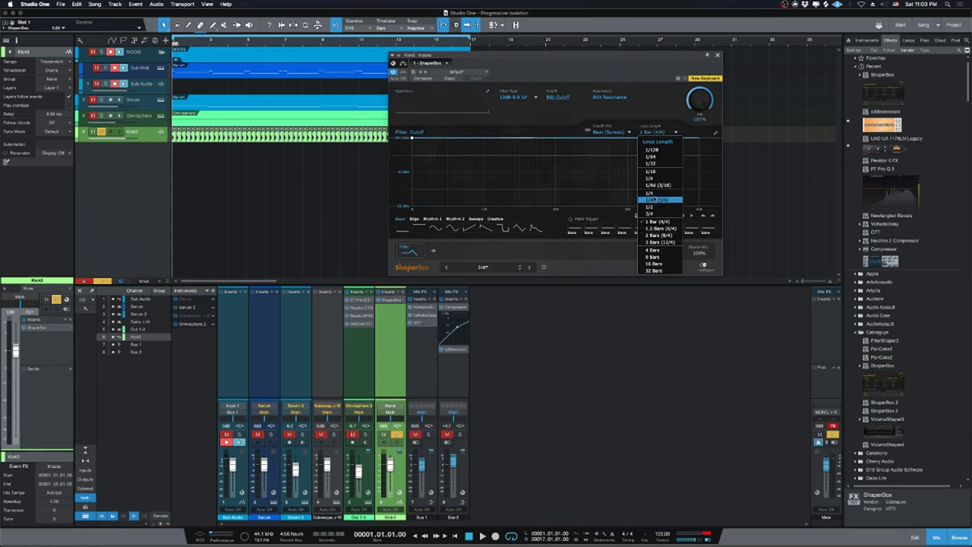
left_click(646, 196)
left_click(486, 228)
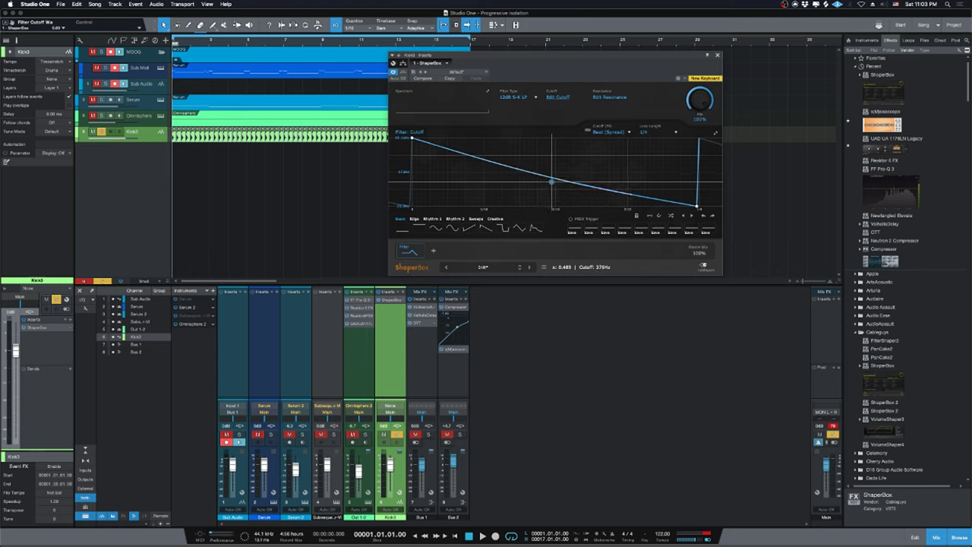
left_click_drag(552, 182, 551, 183)
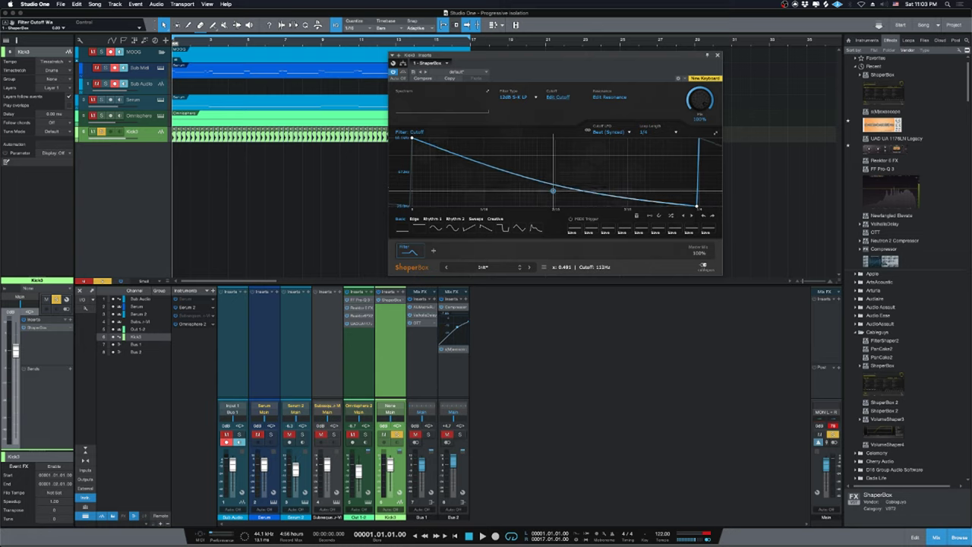
key("space")
left_click_drag(552, 186, 555, 203)
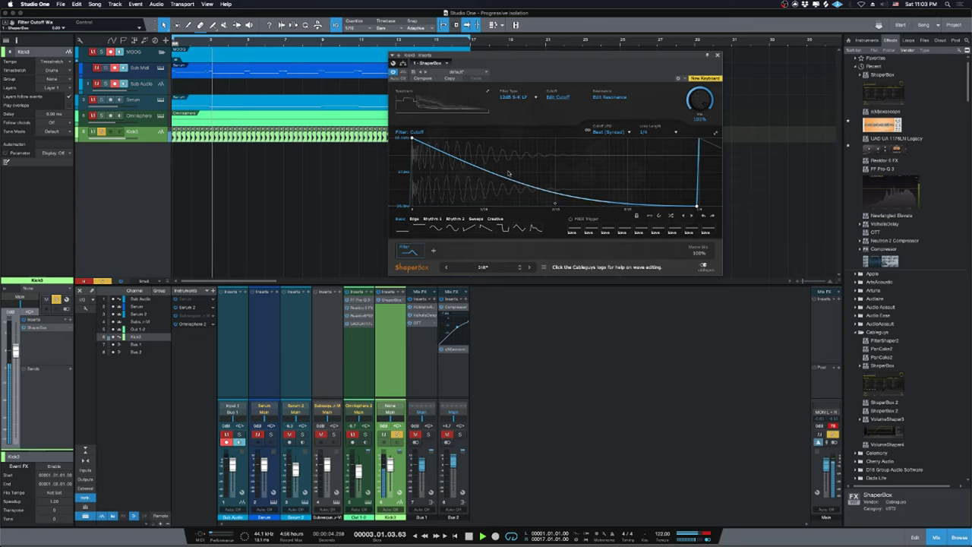
key("space")
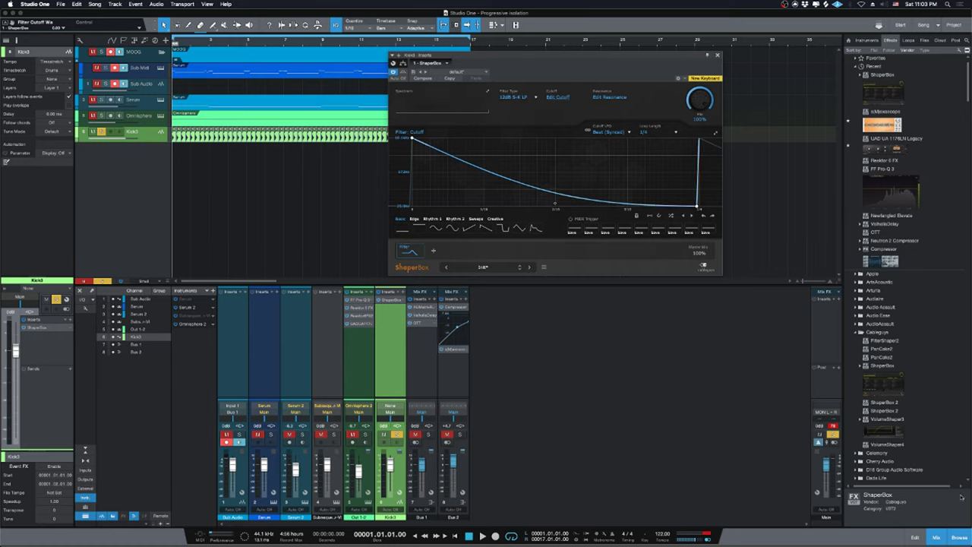
Reposition the ShaperBox window over the mixer, then close it.
left_click_drag(566, 74, 654, 308)
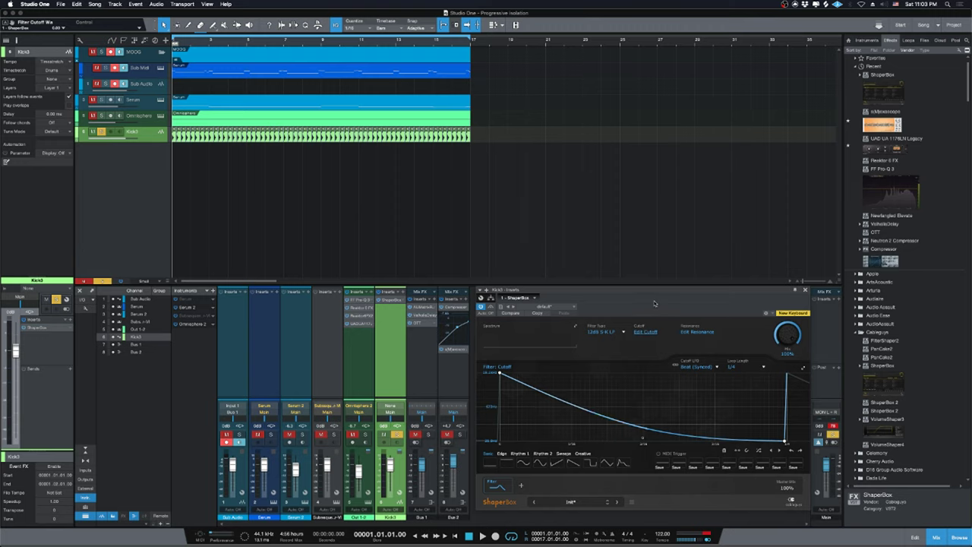
left_click_drag(654, 304, 651, 306)
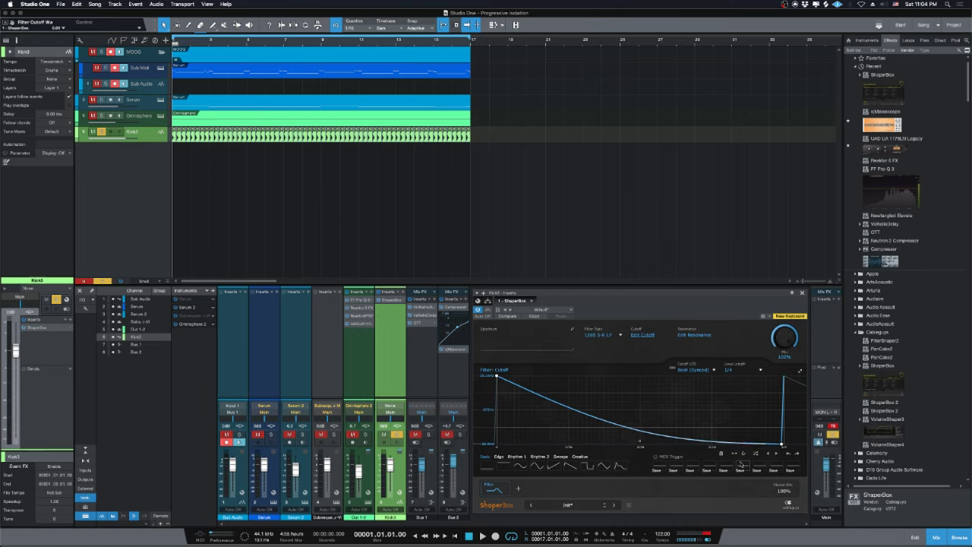
left_click_drag(647, 305, 645, 303)
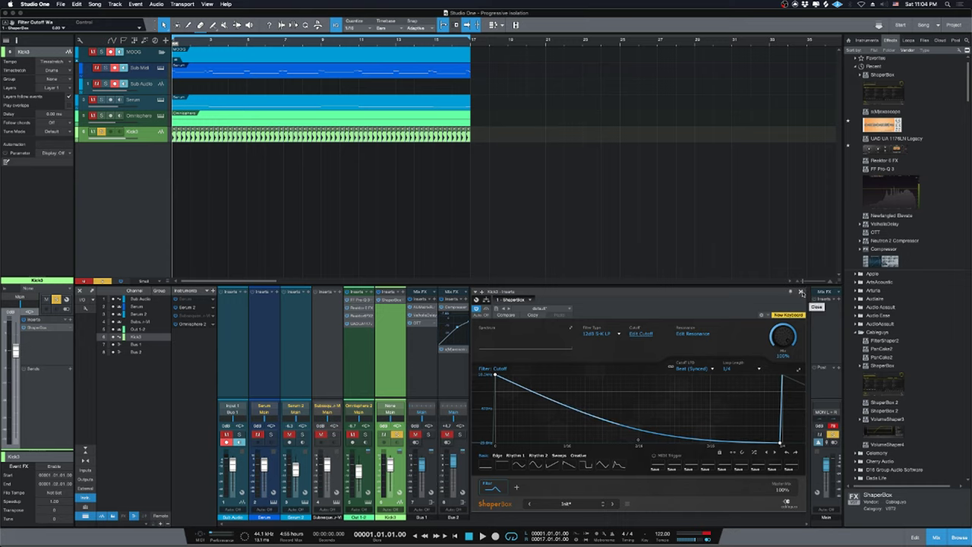
left_click(802, 292)
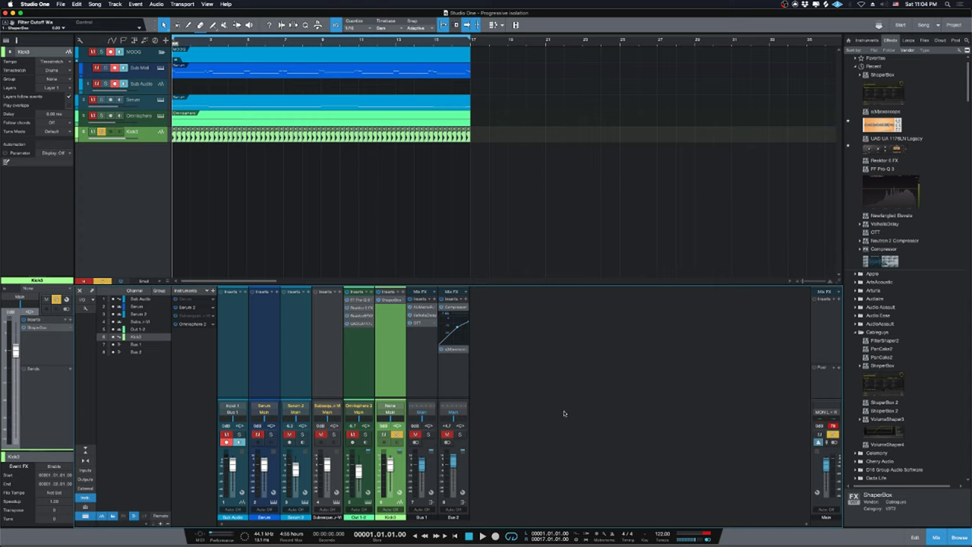
Add a new Bus 3 channel and insert ShaperBox on it.
right_click(546, 387)
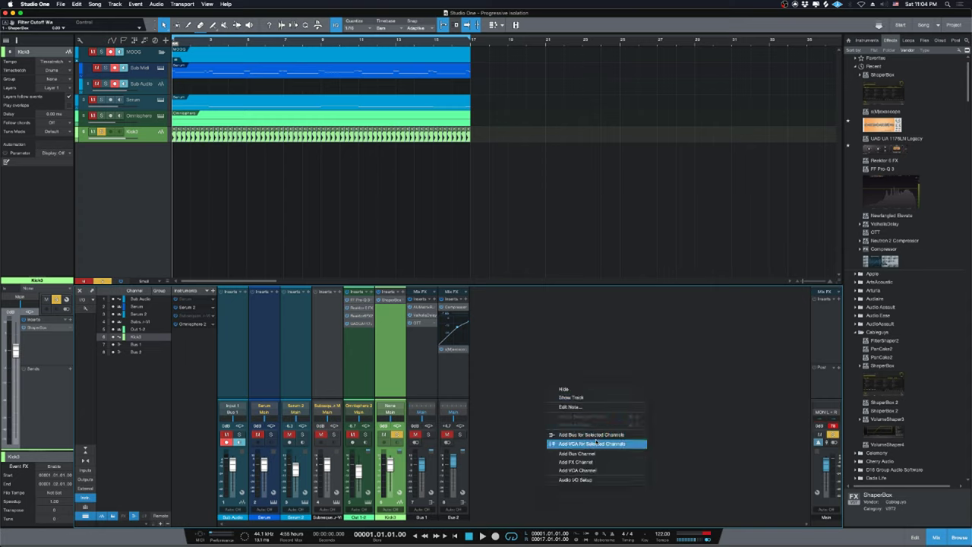
left_click(593, 445)
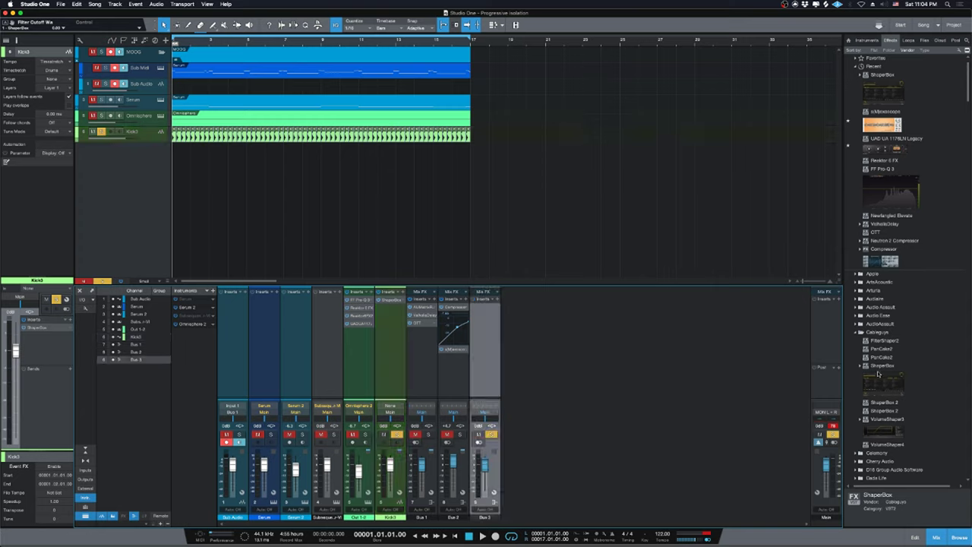
left_click_drag(879, 374, 486, 371)
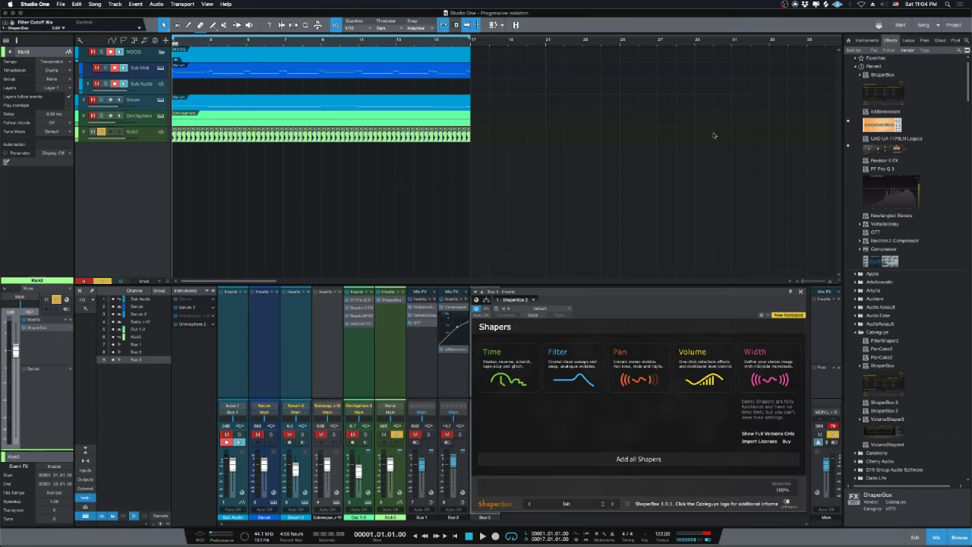
left_click_drag(654, 312, 625, 178)
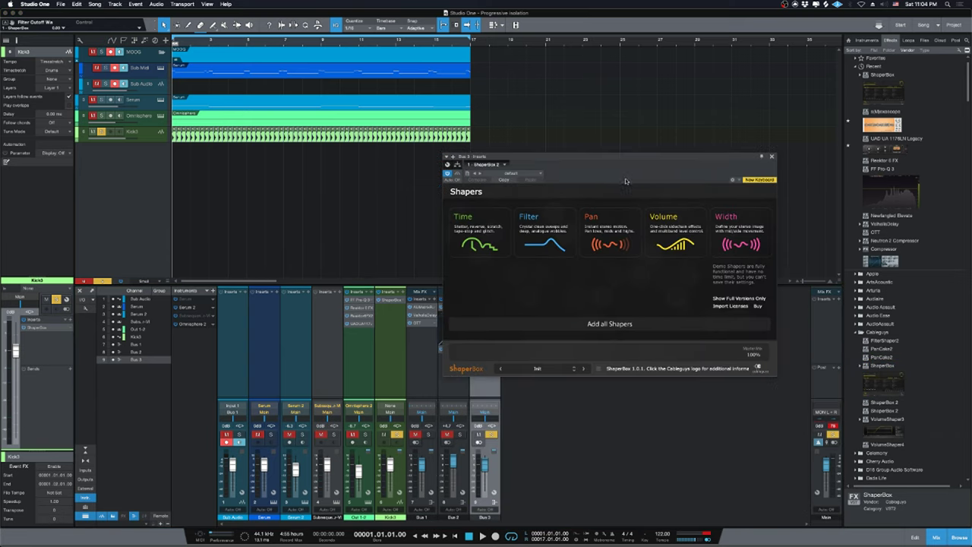
Load the PROFF MultiBand SC preset, lower the High band mix to 74%, and close ShaperBox.
left_click(511, 174)
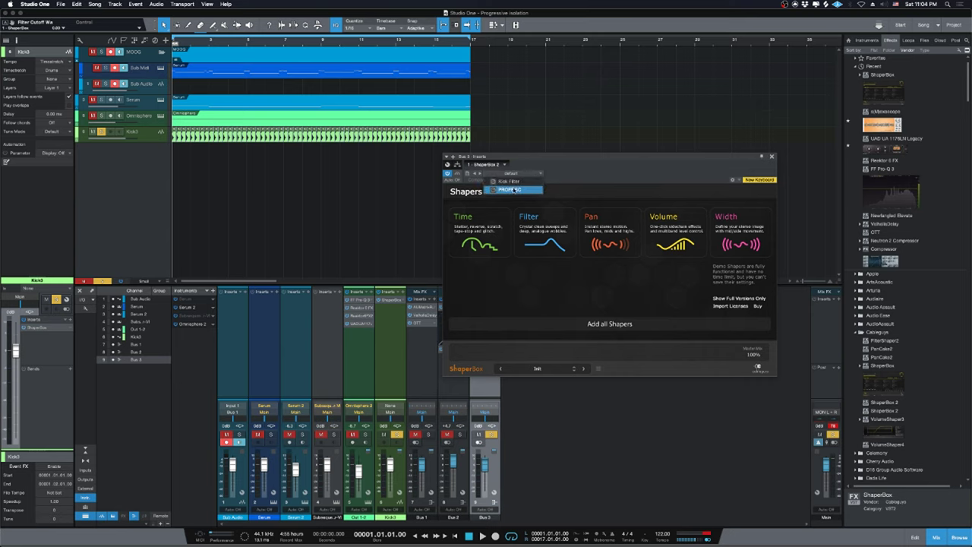
left_click(515, 190)
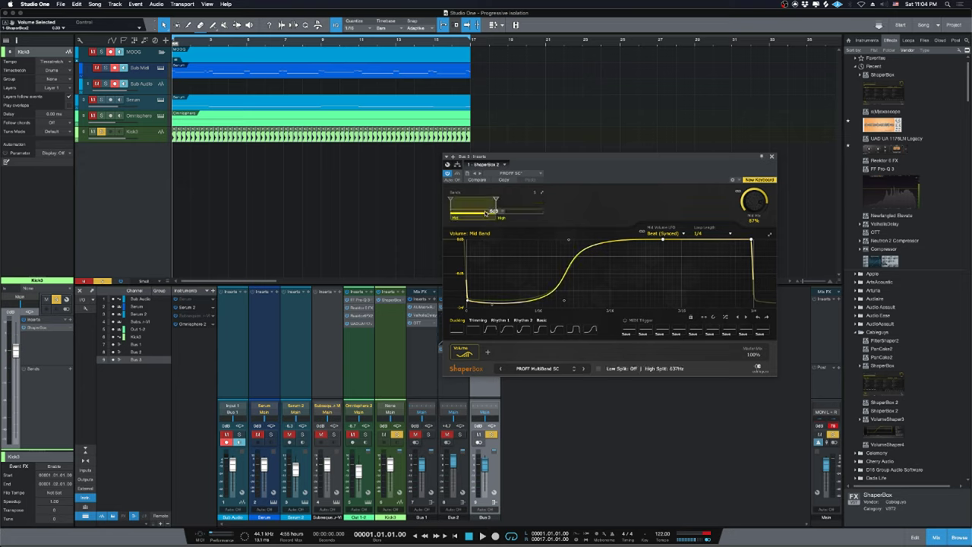
left_click(521, 205)
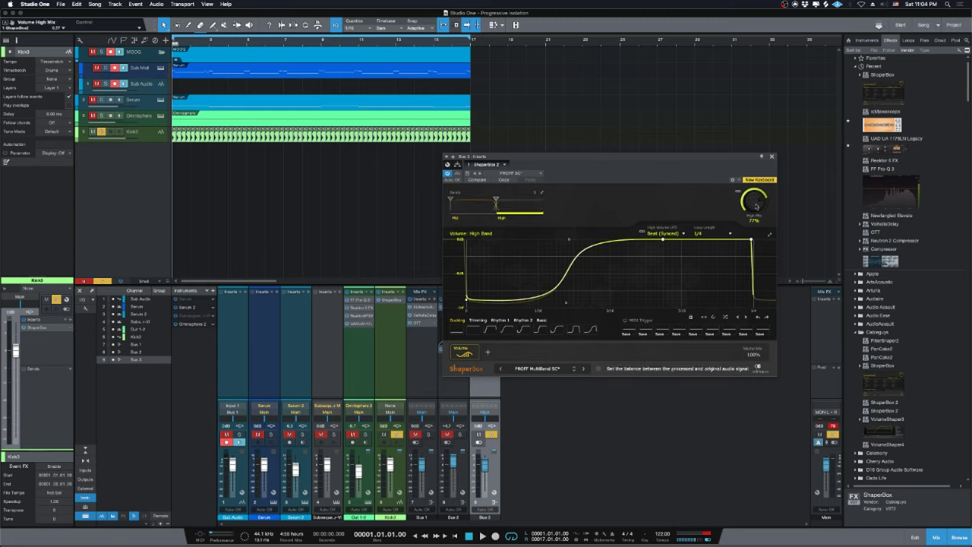
left_click_drag(757, 205, 751, 199)
left_click(471, 208)
left_click(495, 211)
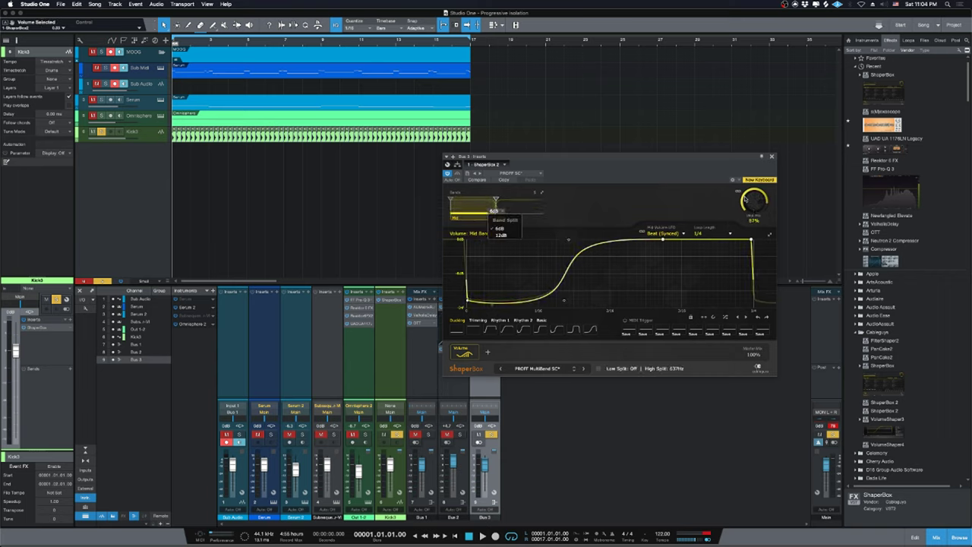
left_click(745, 200)
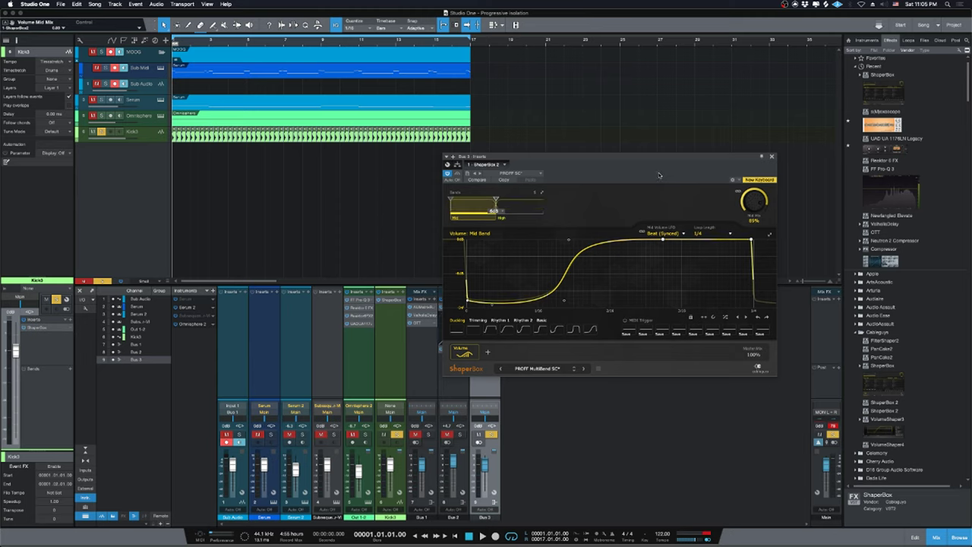
left_click_drag(605, 174, 659, 159)
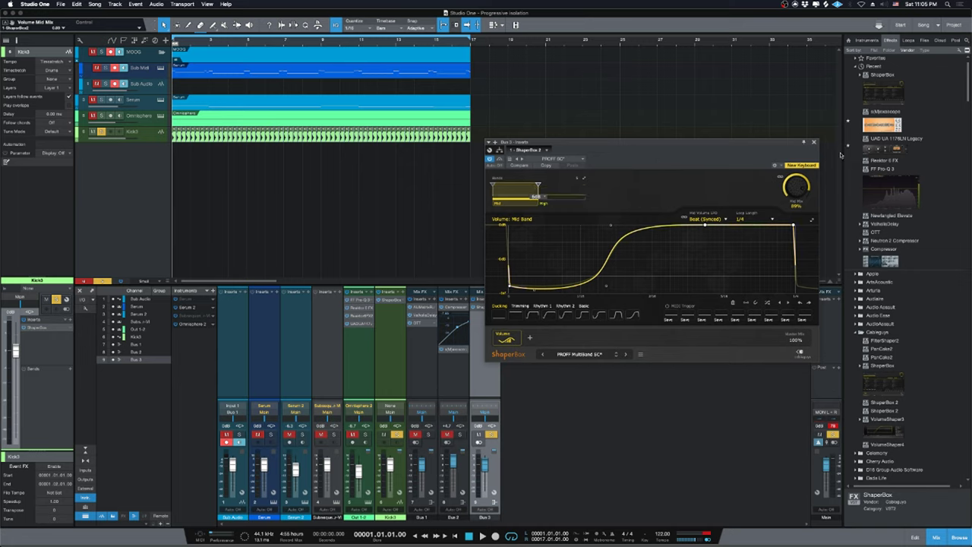
left_click(815, 142)
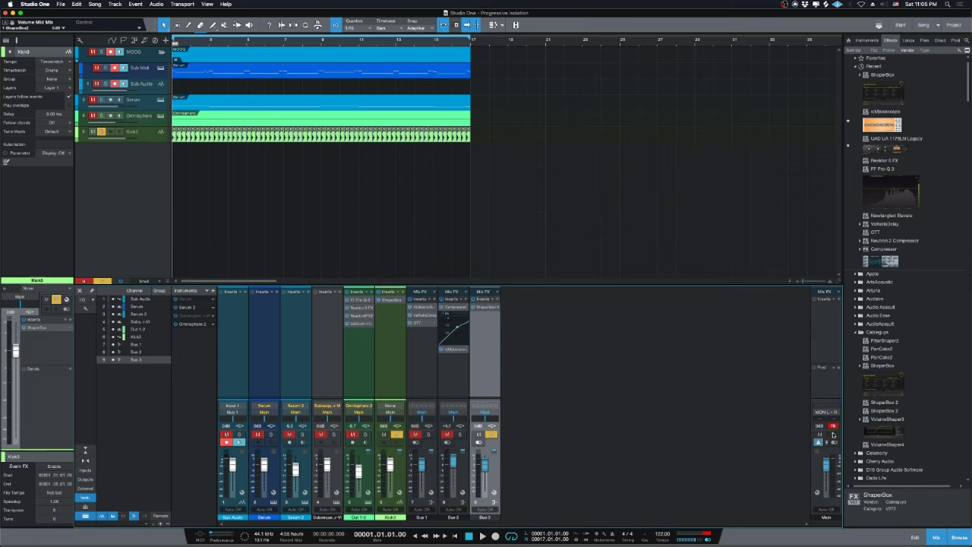
Unsolo Kick3, start playback, and rename Bus 3 to SC.
key("s")
key("space")
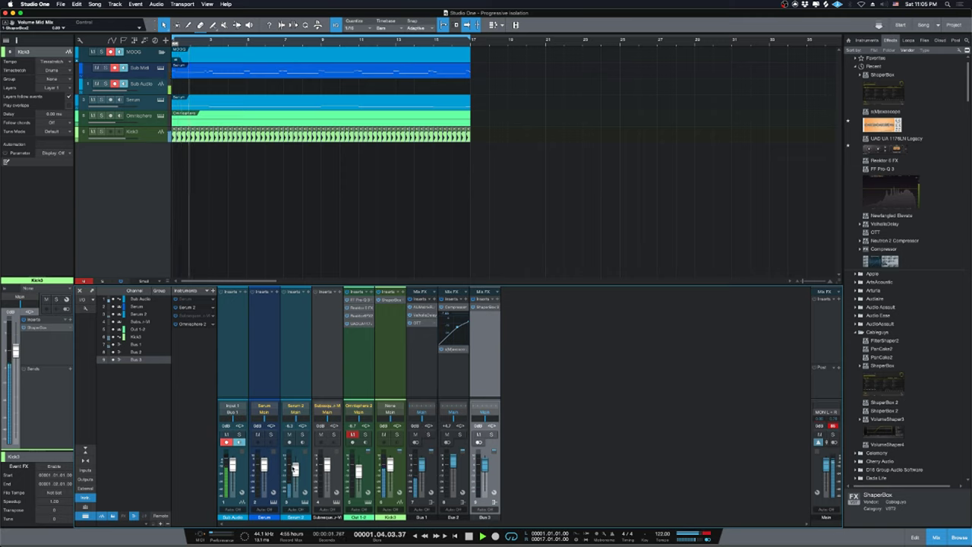
left_click(295, 410)
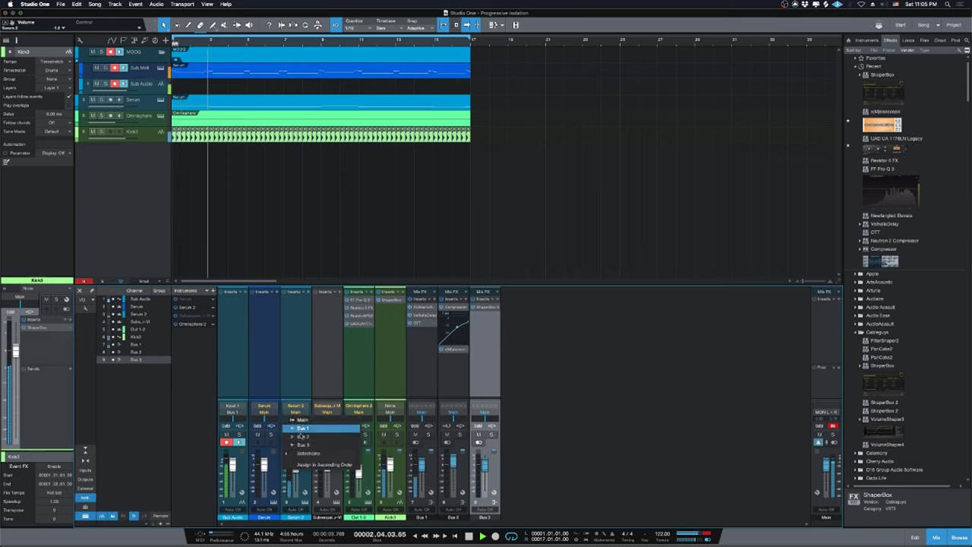
left_click(650, 470)
double_click(484, 517)
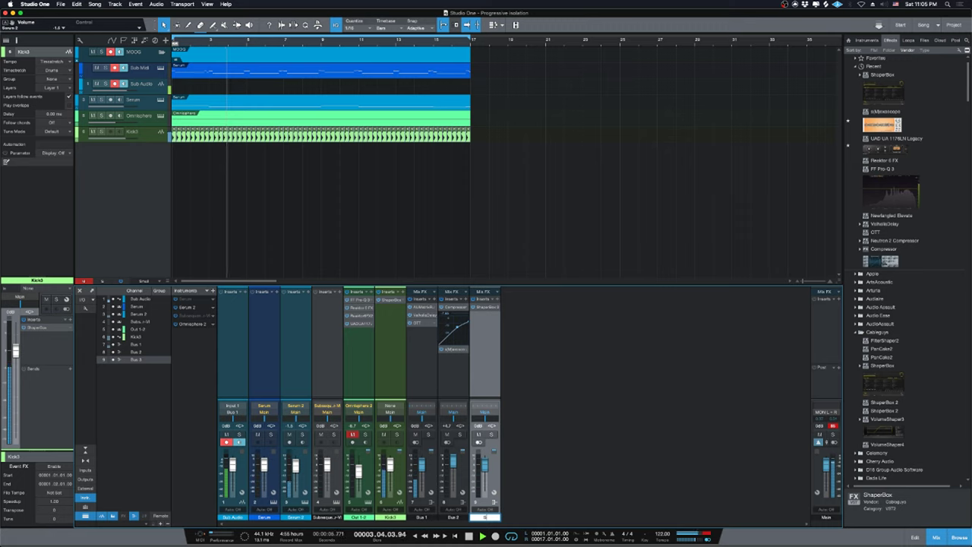
type("SC")
key("Return")
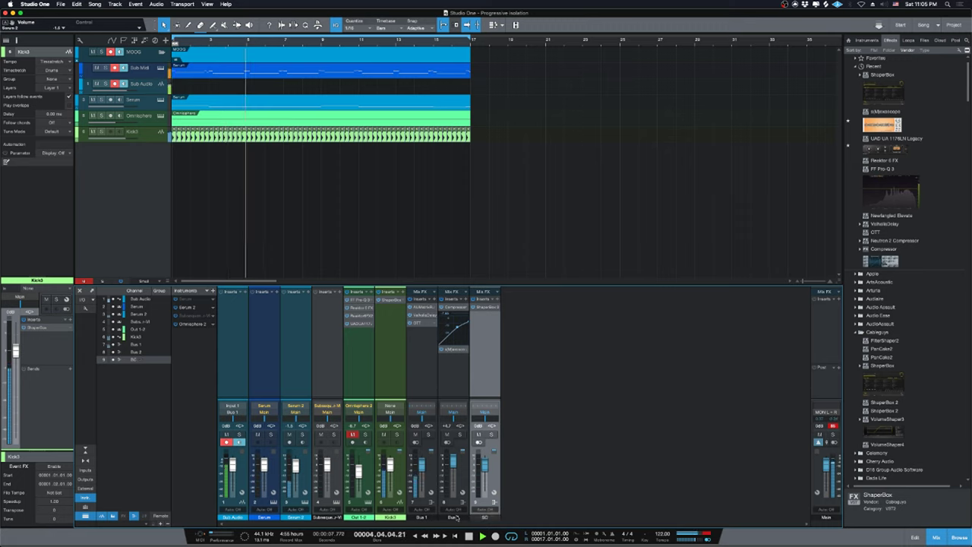
Delete the Bus 2 channel and rename Bus 1 to MOOG.
left_click(448, 365)
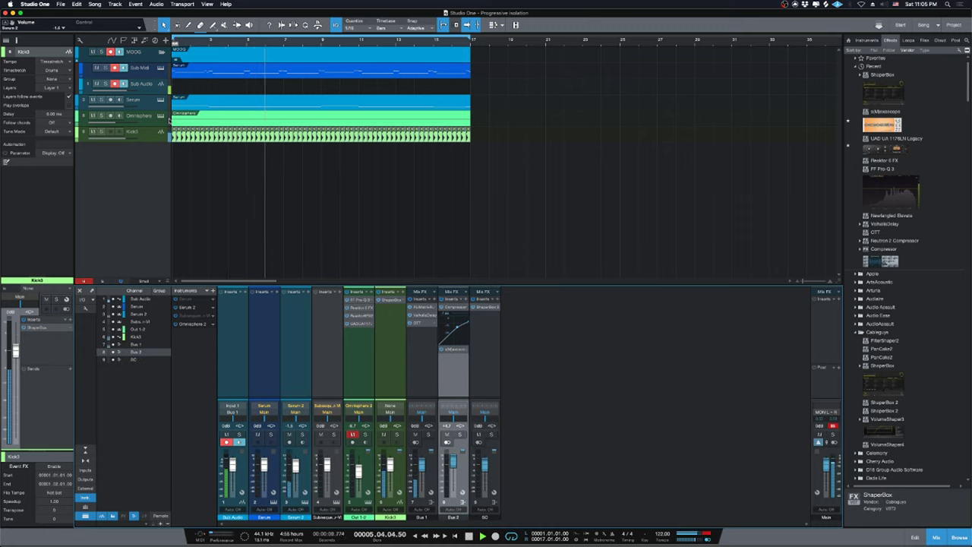
right_click(454, 384)
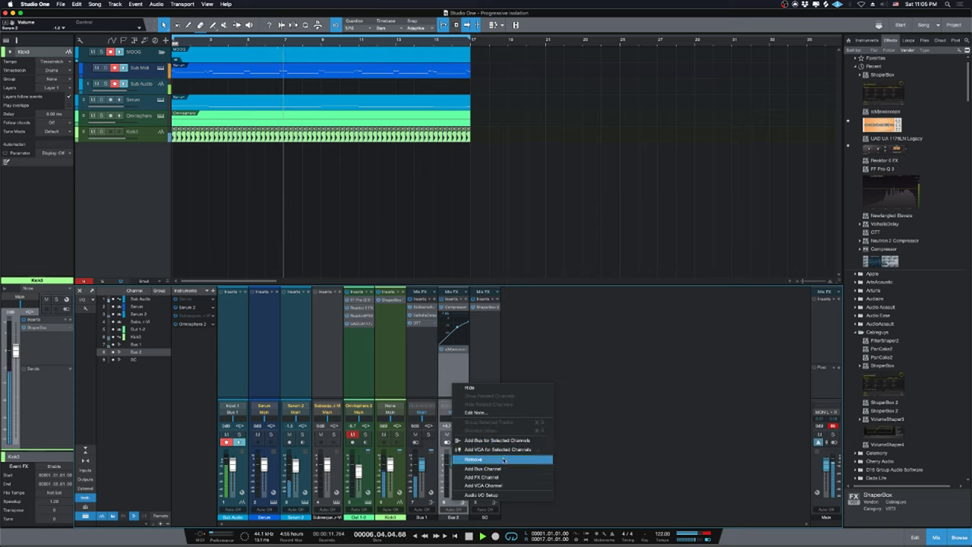
left_click(503, 461)
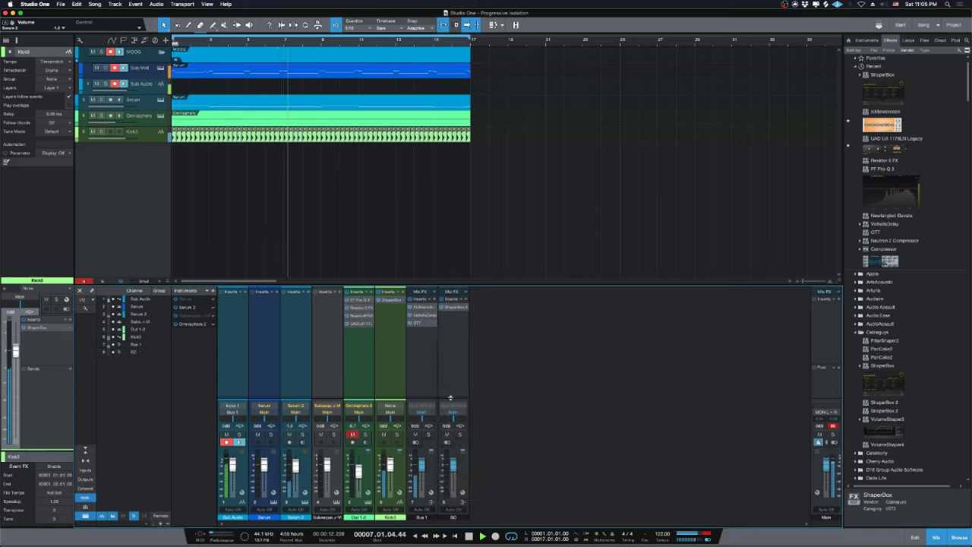
left_click(427, 514)
double_click(422, 517)
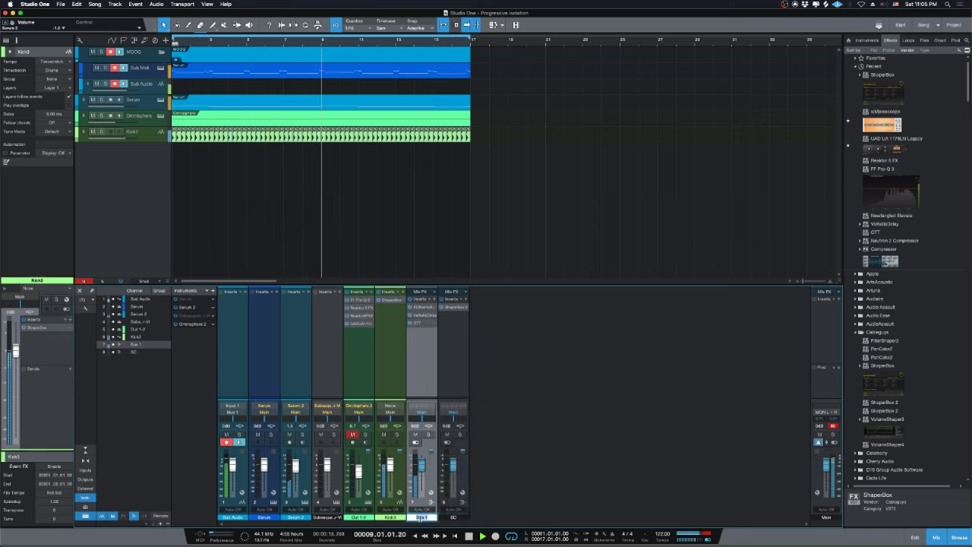
type("MOOG")
key("Return")
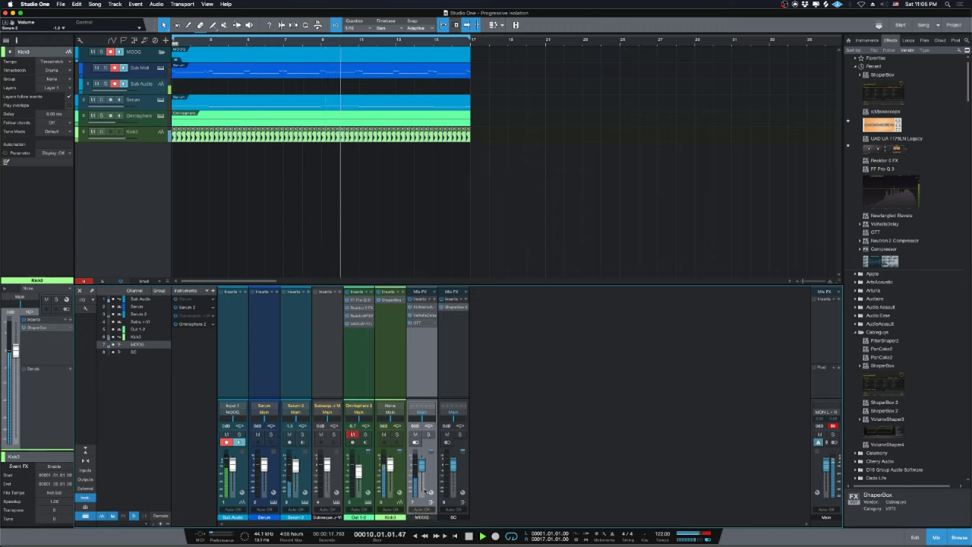
Route MOOG, Serum 2 and Omnisphere 2 into SC, then move Kick3 to the top.
left_click(422, 412)
left_click(447, 428)
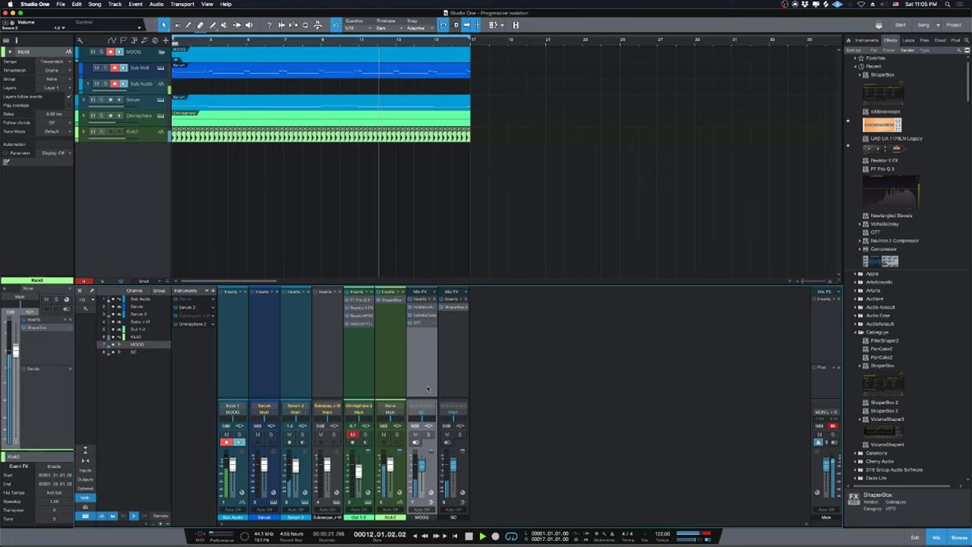
left_click(296, 411)
left_click(320, 429)
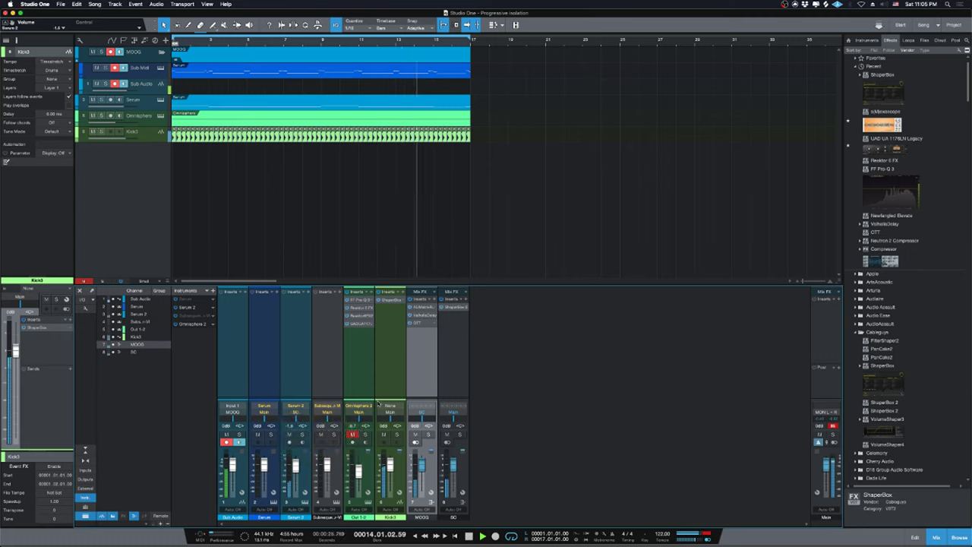
left_click(359, 412)
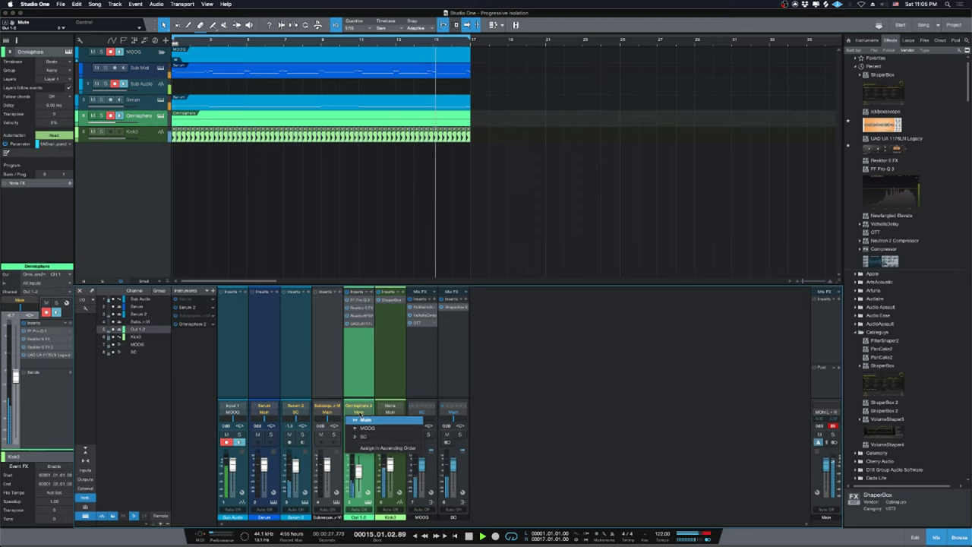
left_click(363, 437)
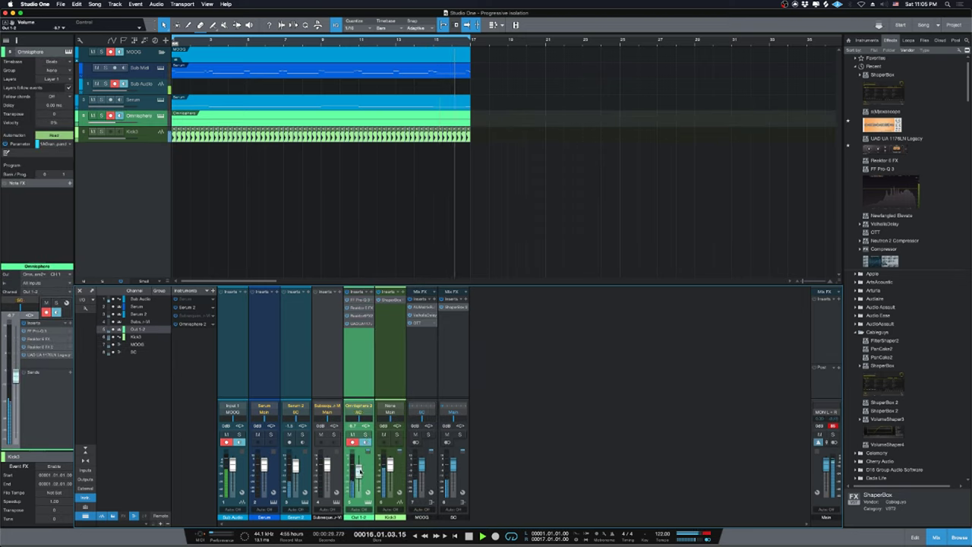
key("Down")
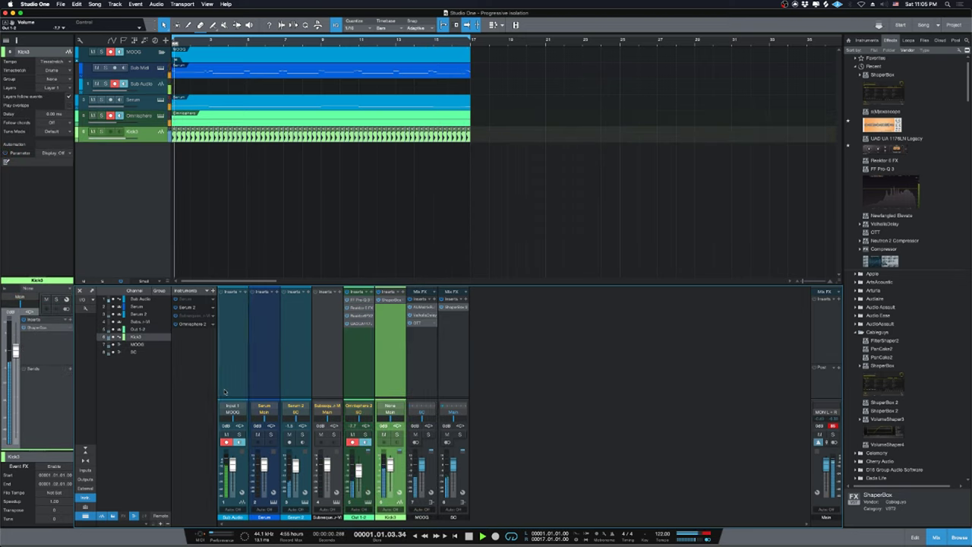
left_click_drag(224, 391, 224, 391)
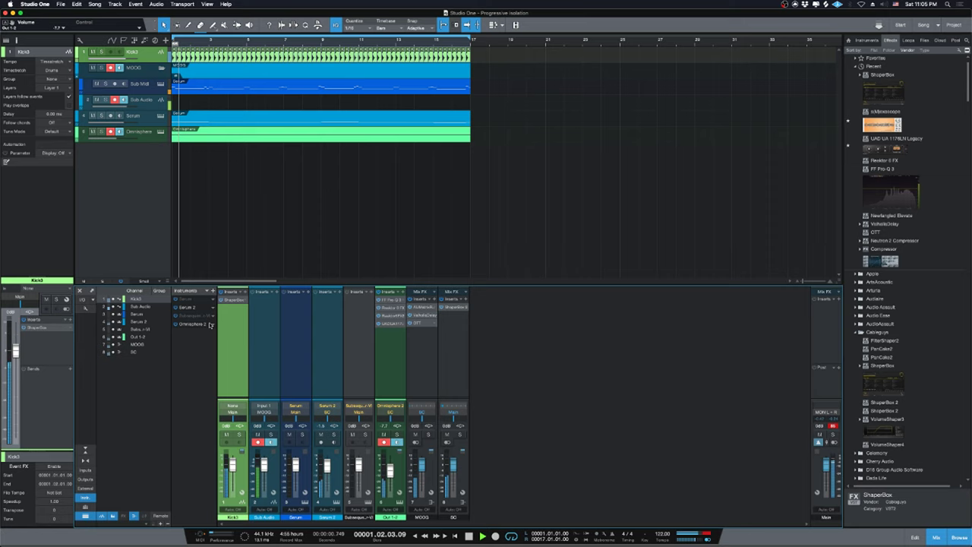
Collapse the MOOG folder, set tracks to Normal height, solo Serum 2, and stop playback.
left_click(161, 67)
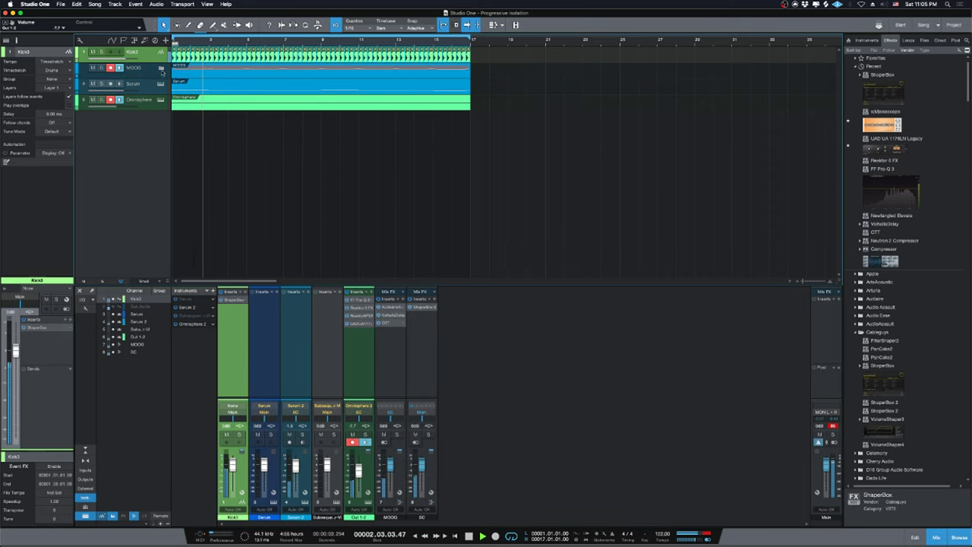
left_click(141, 280)
left_click(152, 321)
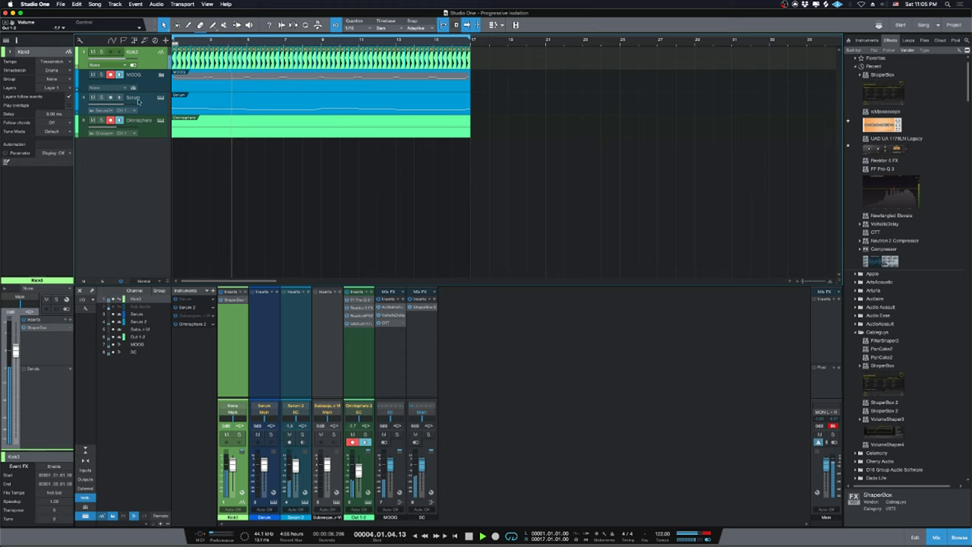
left_click(866, 40)
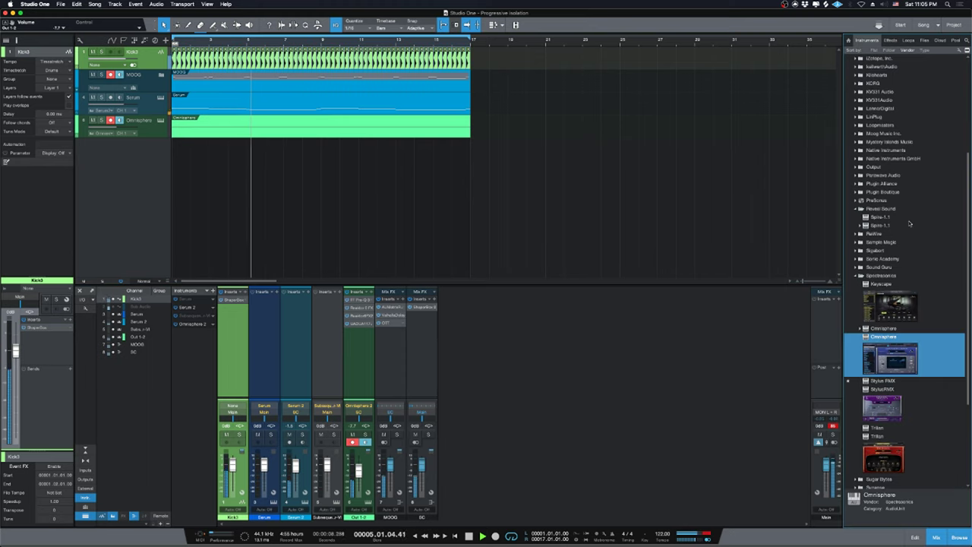
scroll(909, 228, "down", 3)
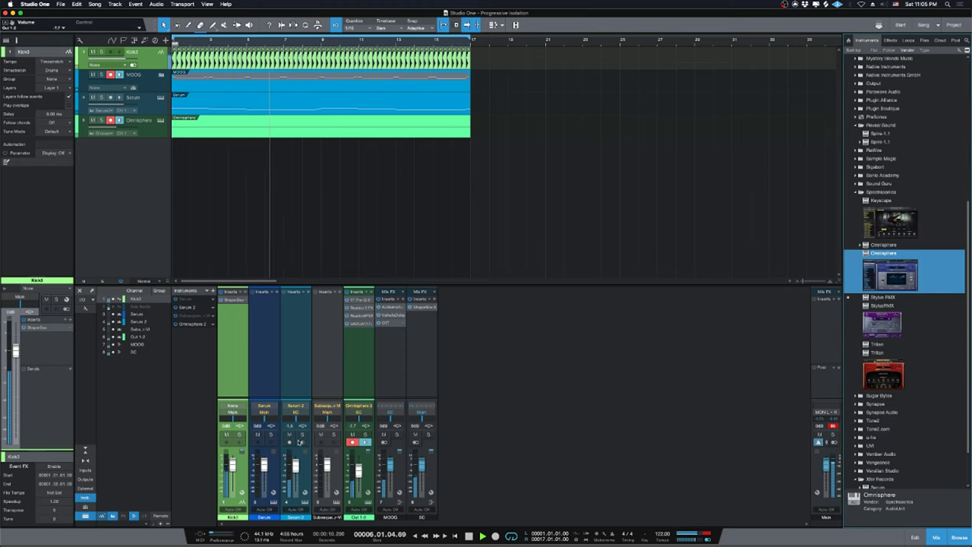
left_click(301, 436)
scroll(896, 254, "up", 9)
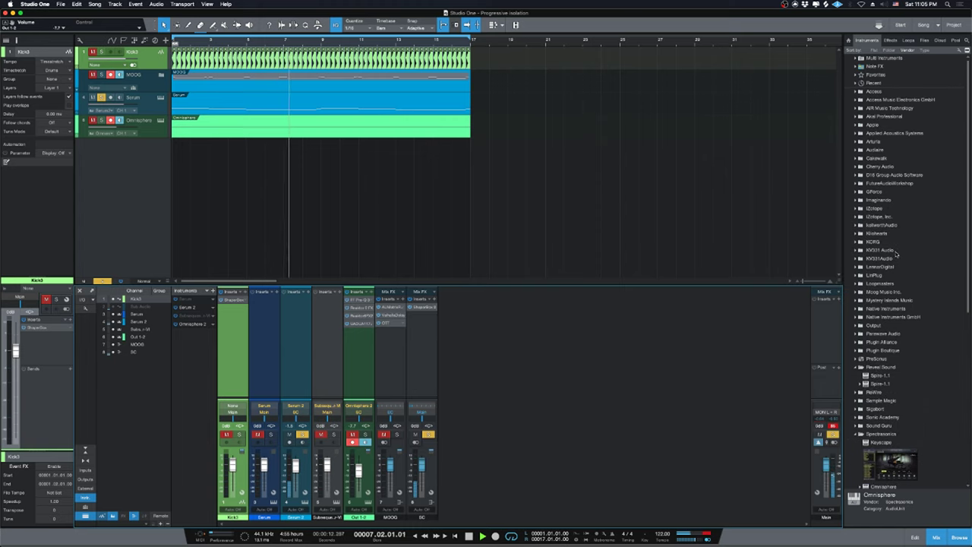
key("space")
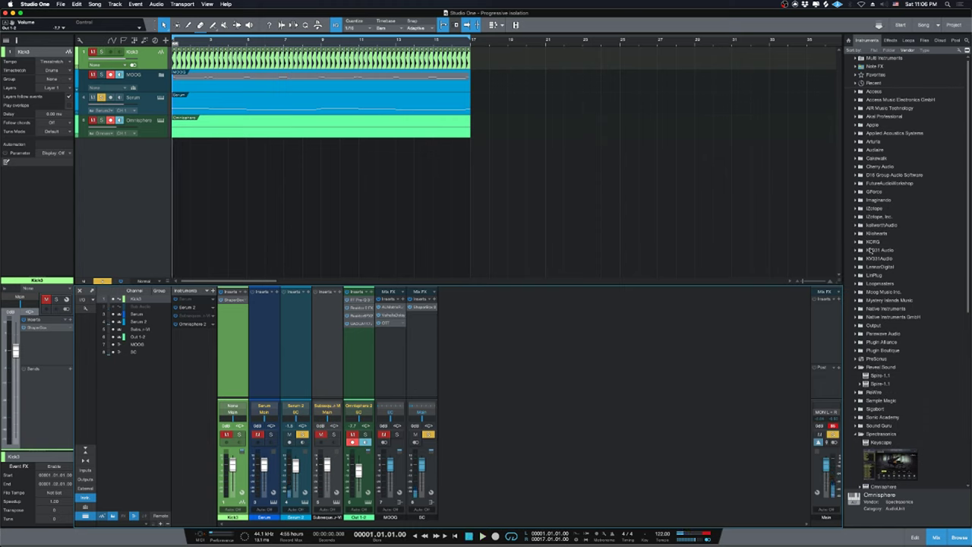
left_click(889, 41)
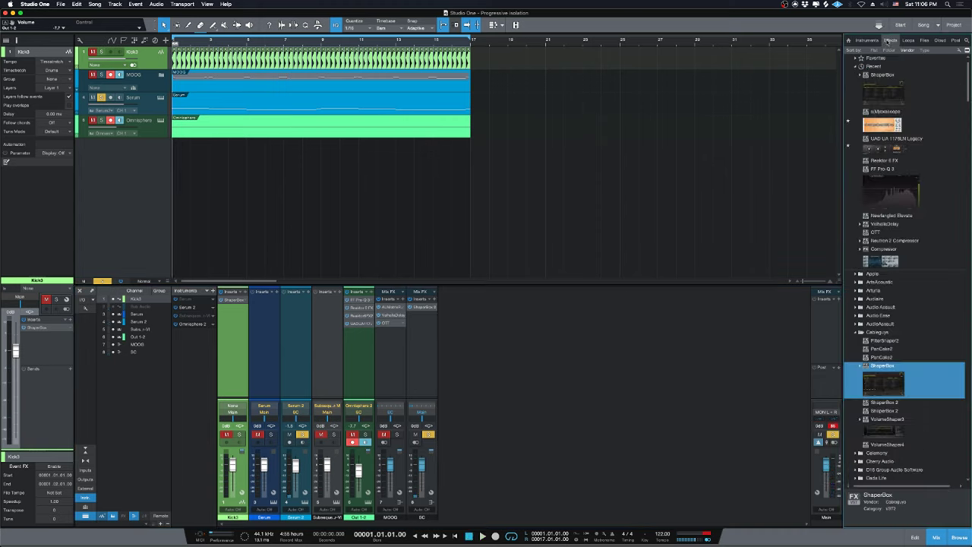
Insert FF Pro-Q 3 on Serum 2 and add a 96 dB/oct low-cut band near 100 Hz.
left_click_drag(871, 198, 300, 349)
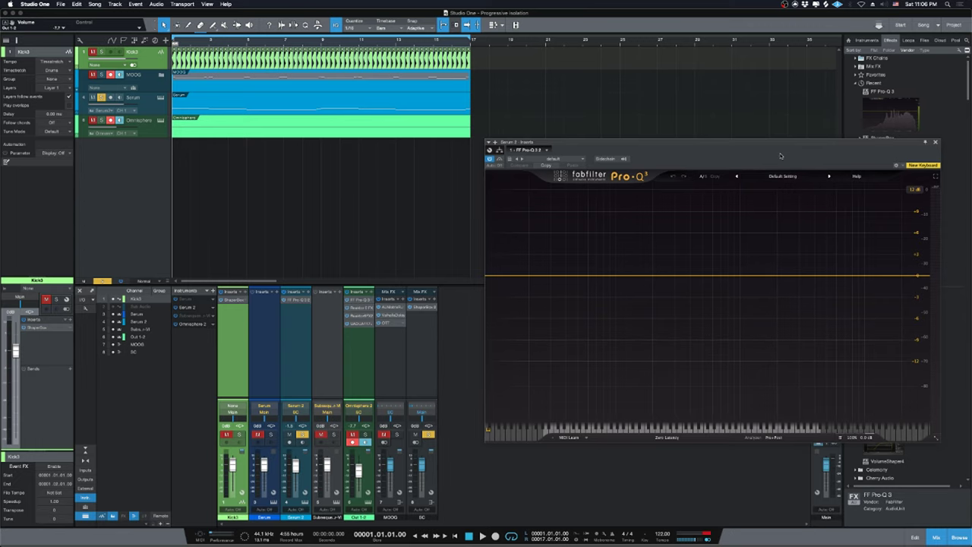
left_click_drag(780, 156, 696, 171)
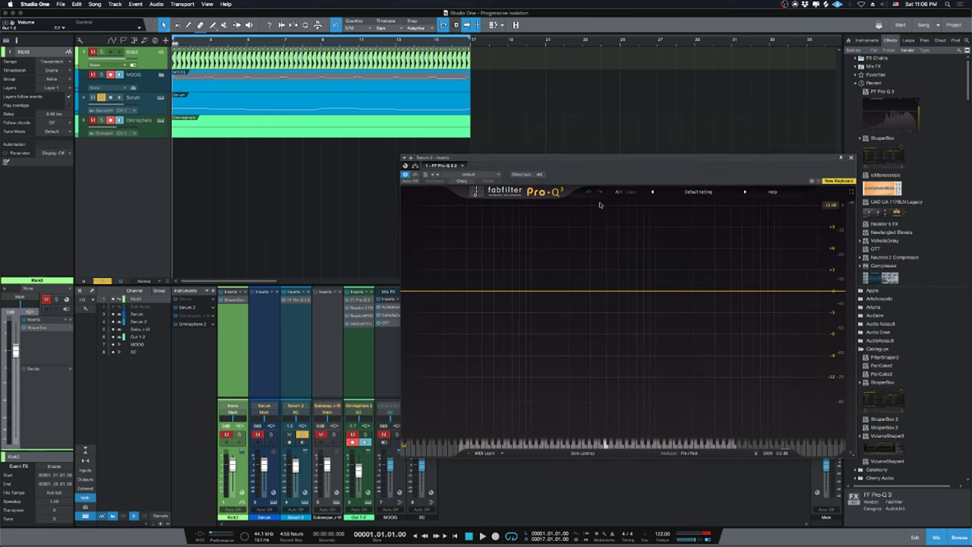
left_click(508, 292)
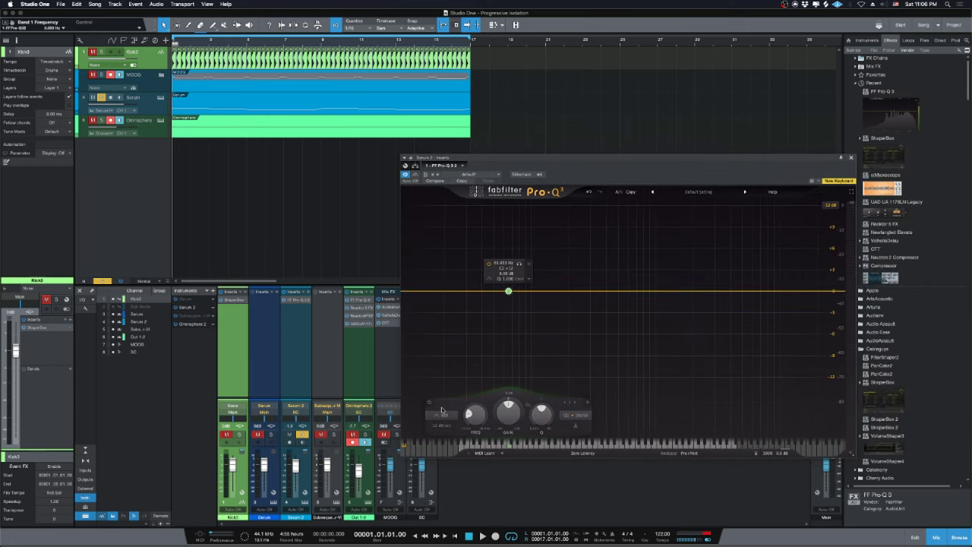
left_click(441, 415)
left_click(443, 361)
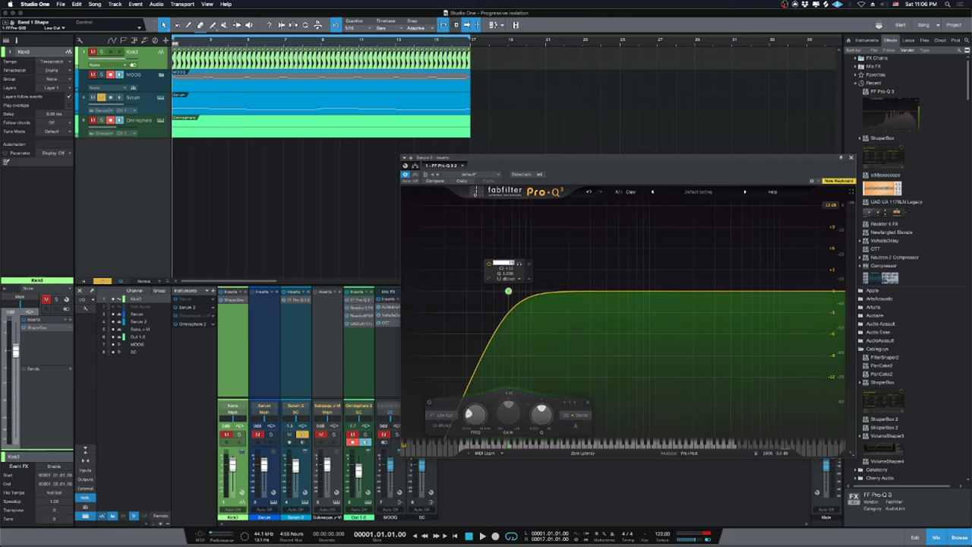
left_click_drag(508, 292, 531, 292)
left_click(465, 425)
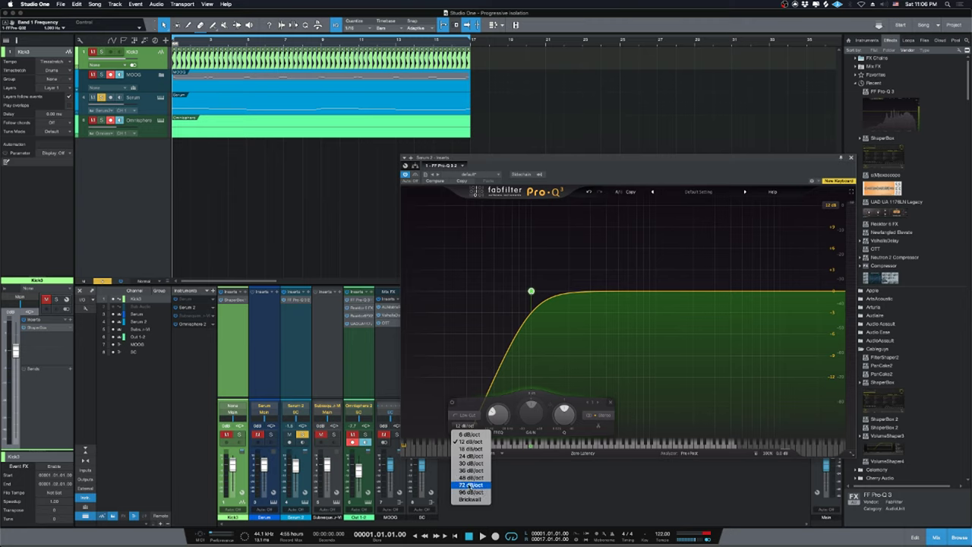
left_click(469, 491)
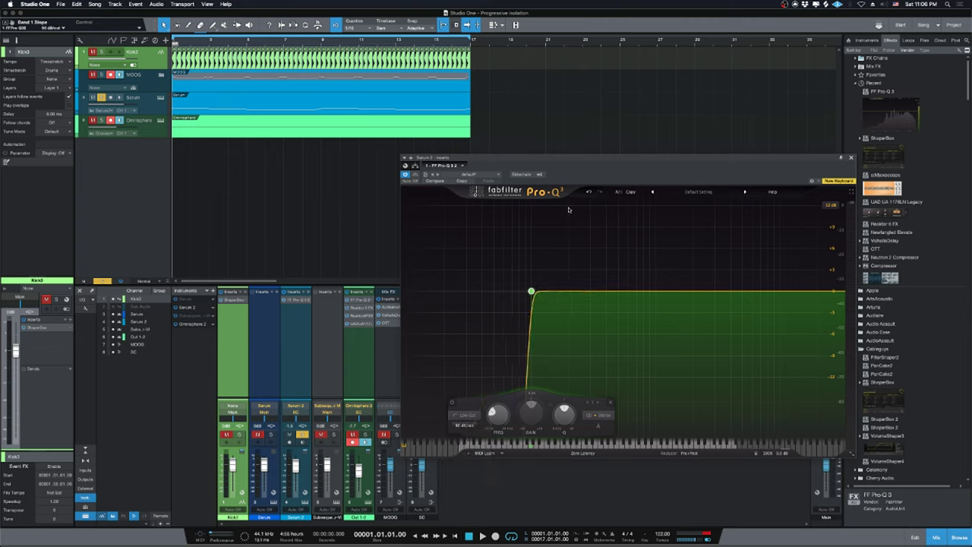
left_click_drag(531, 291, 531, 297)
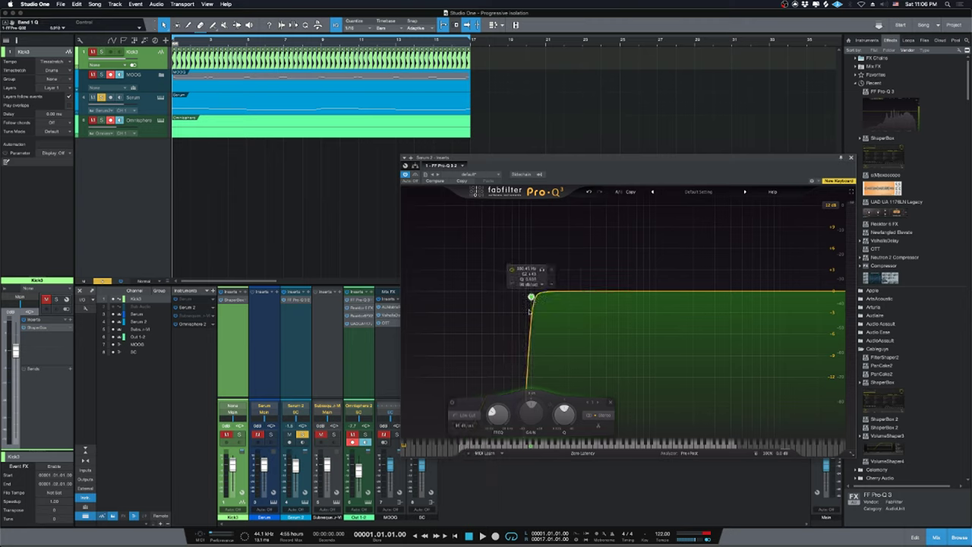
left_click(465, 425)
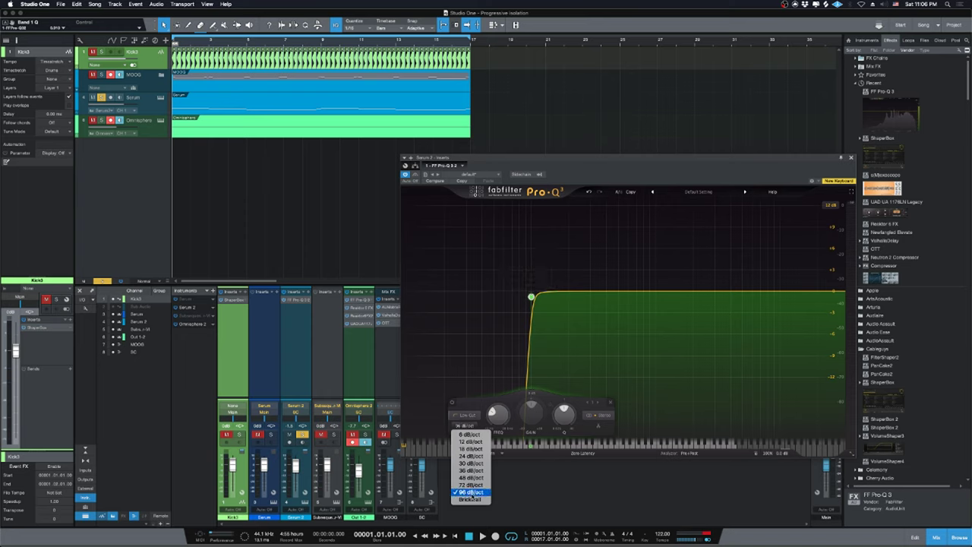
left_click(519, 300)
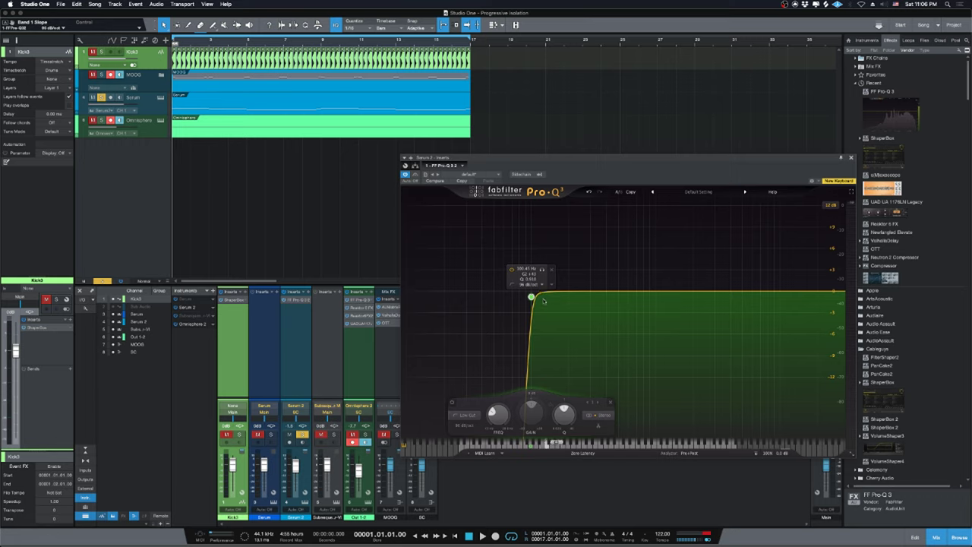
Drop the low cut to about 74 Hz, add a low-shelf cut near 133 Hz, and close Pro-Q 3.
key("space")
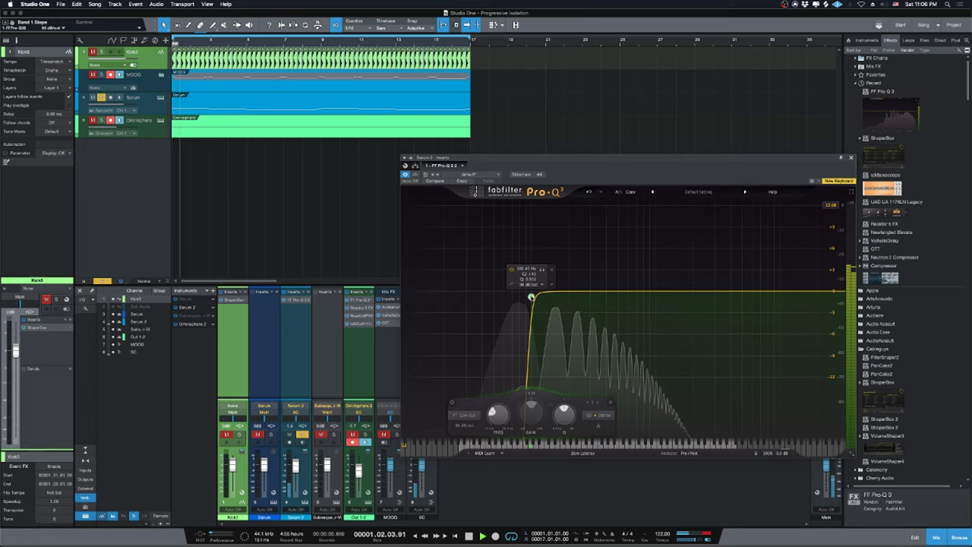
left_click_drag(531, 297, 513, 296)
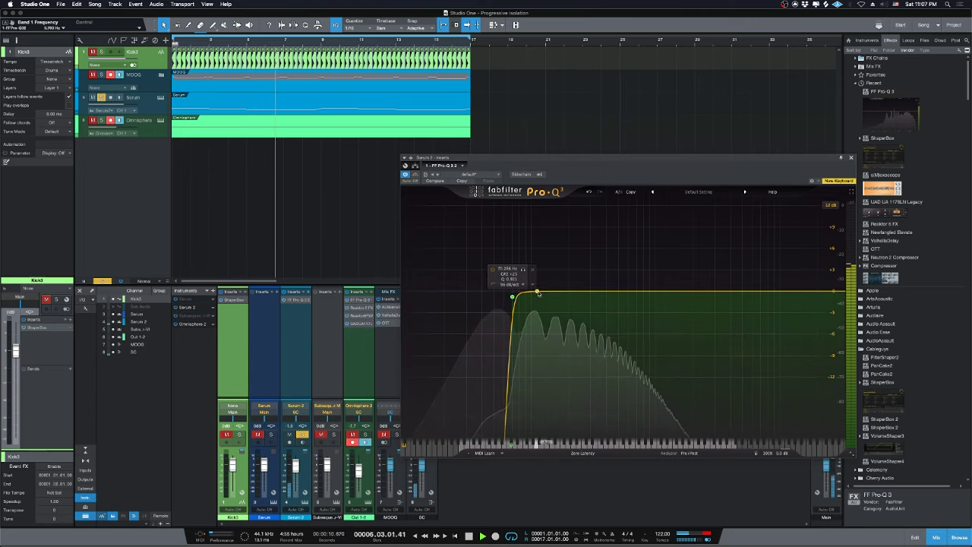
left_click(539, 292)
left_click(471, 414)
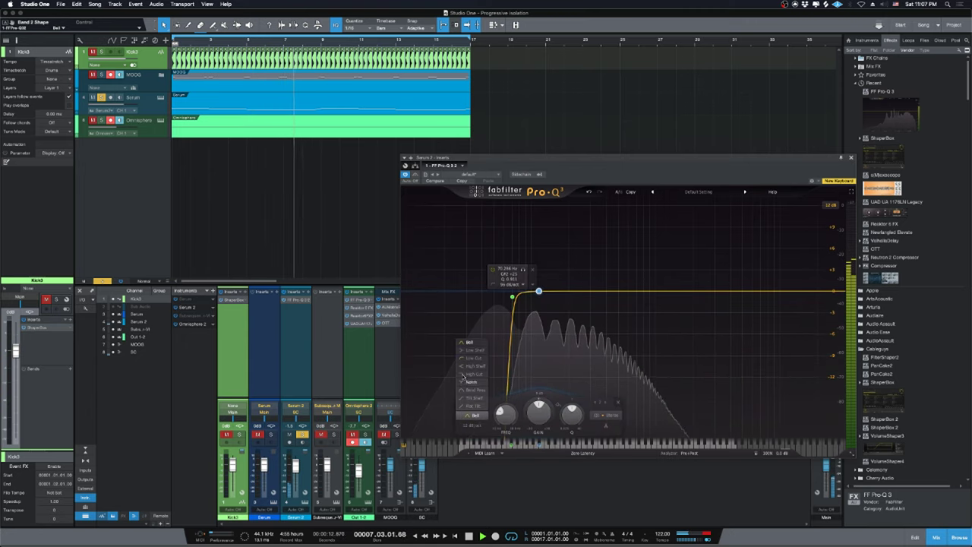
left_click(471, 351)
left_click_drag(538, 291, 569, 305)
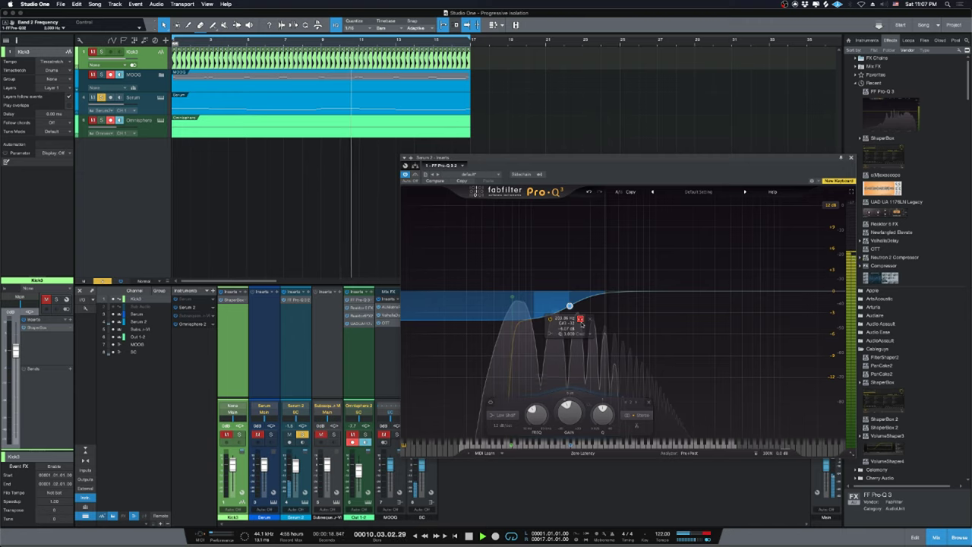
left_click_drag(582, 324, 584, 325)
left_click(513, 297)
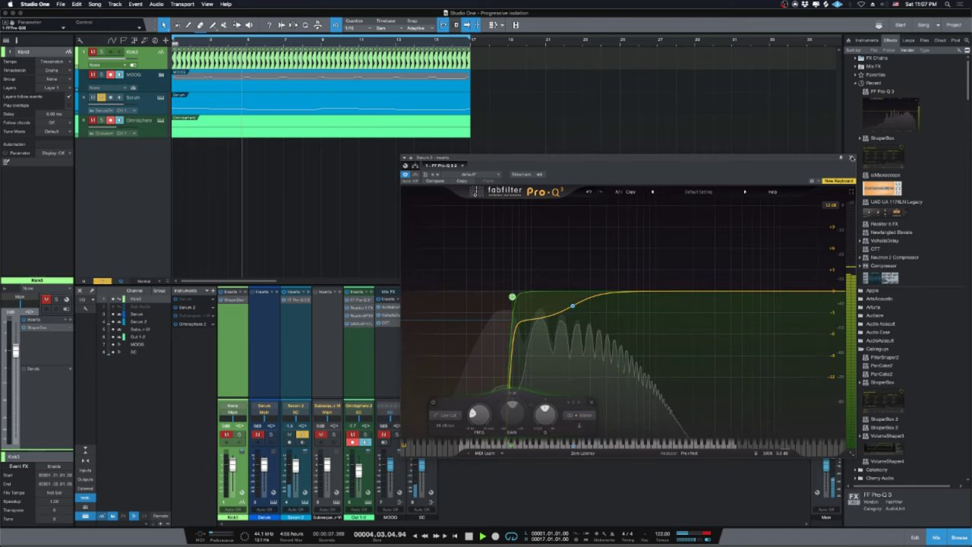
left_click(852, 158)
Create a new Trilian instrument track from the Spectrasonics instruments.
scroll(893, 80, "down", 5)
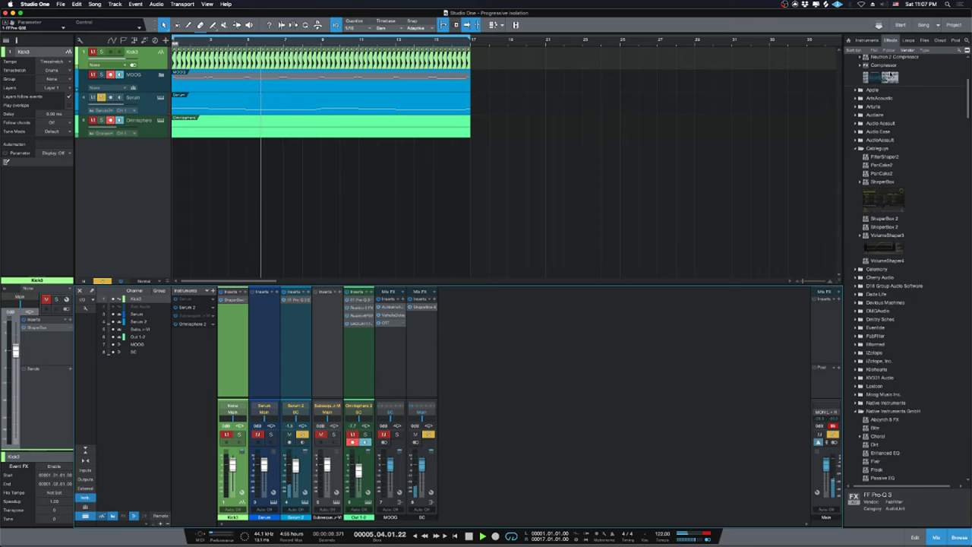
left_click(866, 40)
scroll(881, 319, "down", 5)
left_click(876, 319)
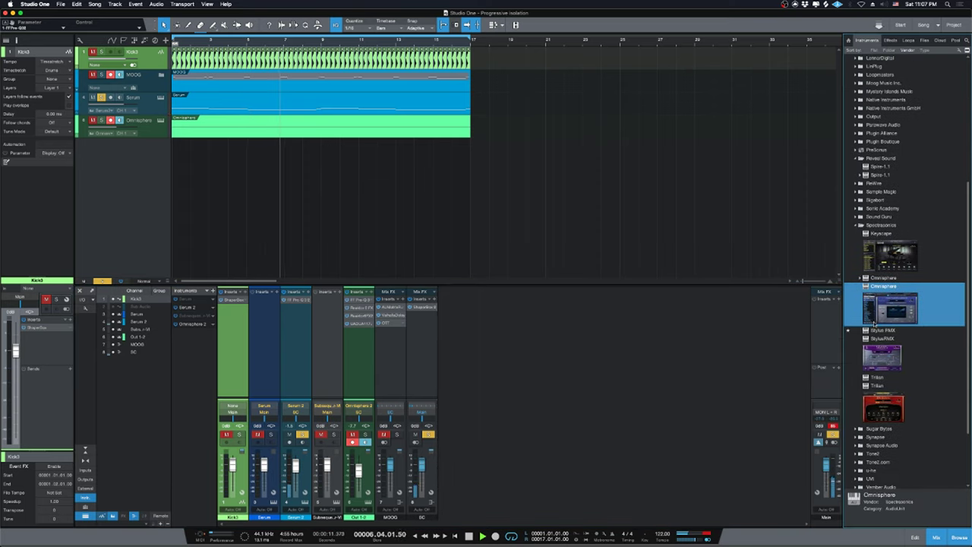
left_click_drag(877, 387, 319, 221)
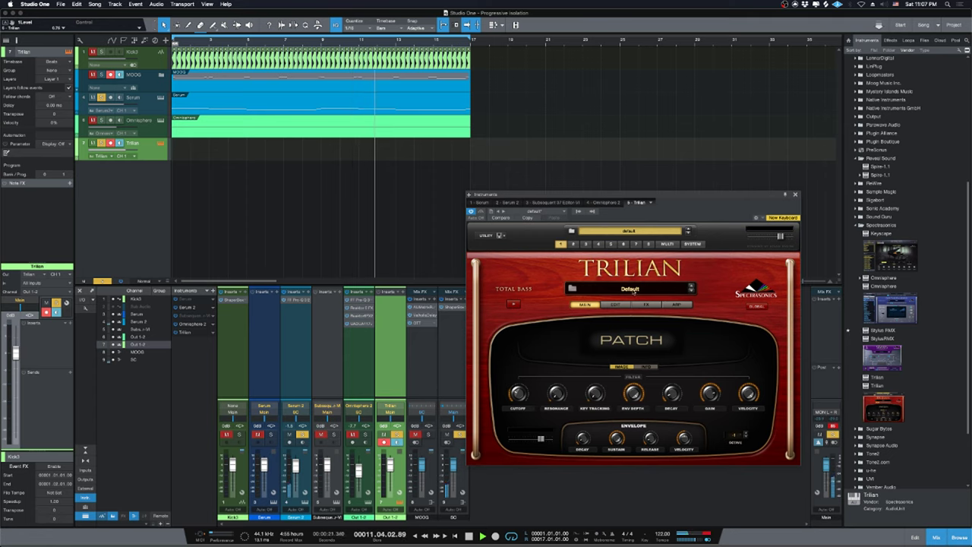
Load the Big 'n Clicky 1 bass patch from Trilian's patch library.
left_click(633, 289)
scroll(553, 397, "down", 2)
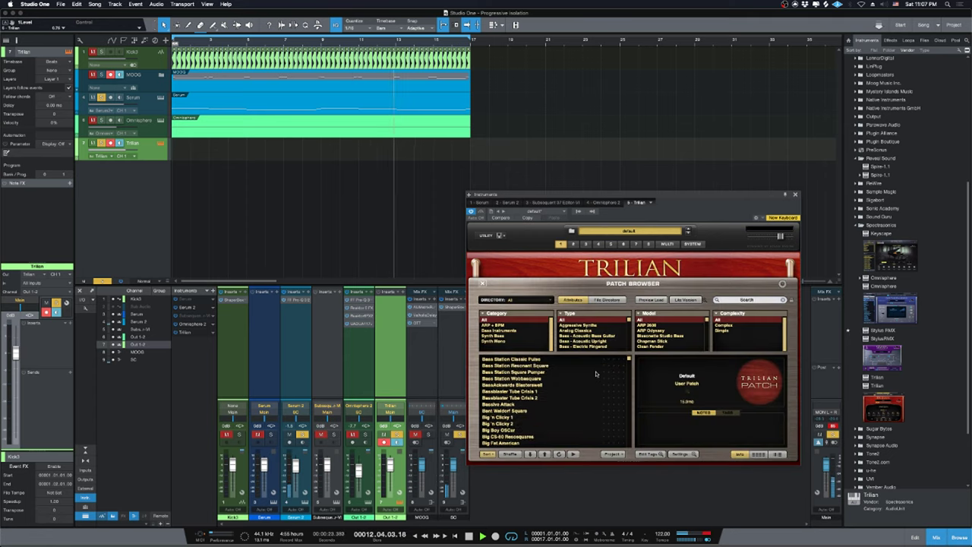
left_click(497, 411)
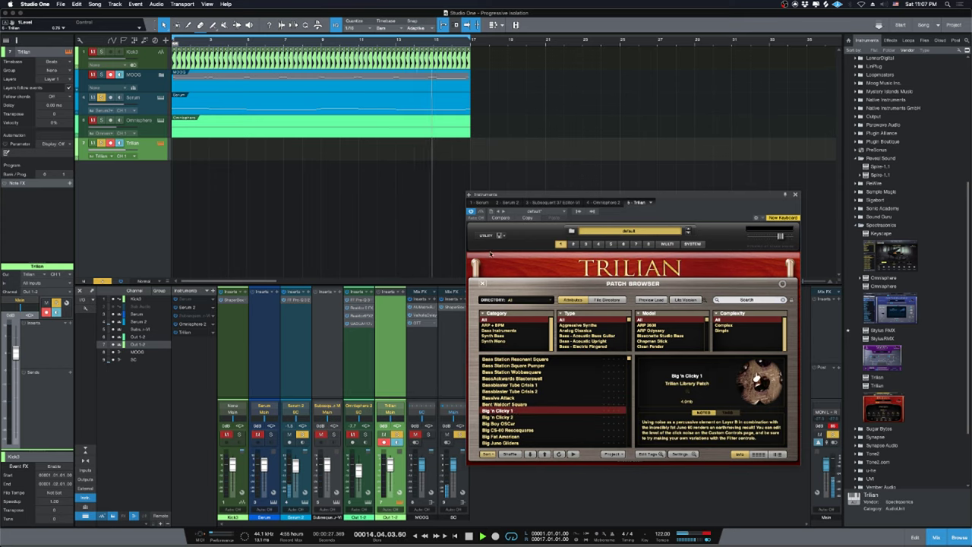
left_click(562, 271)
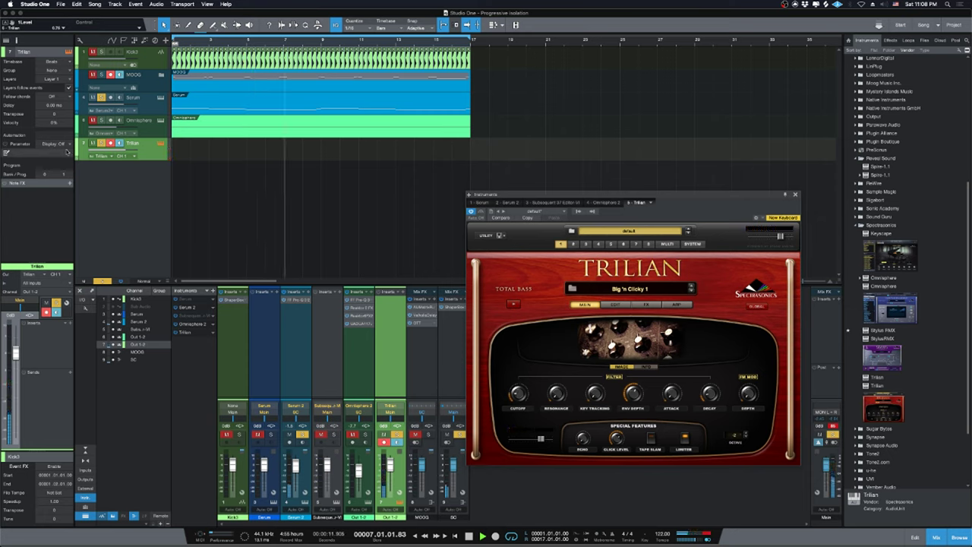
Filter Trilian's patches to Synth Mono and Synth Bass, search 'saw', and load Clicky Solid Saw.
key("space")
left_click(614, 318)
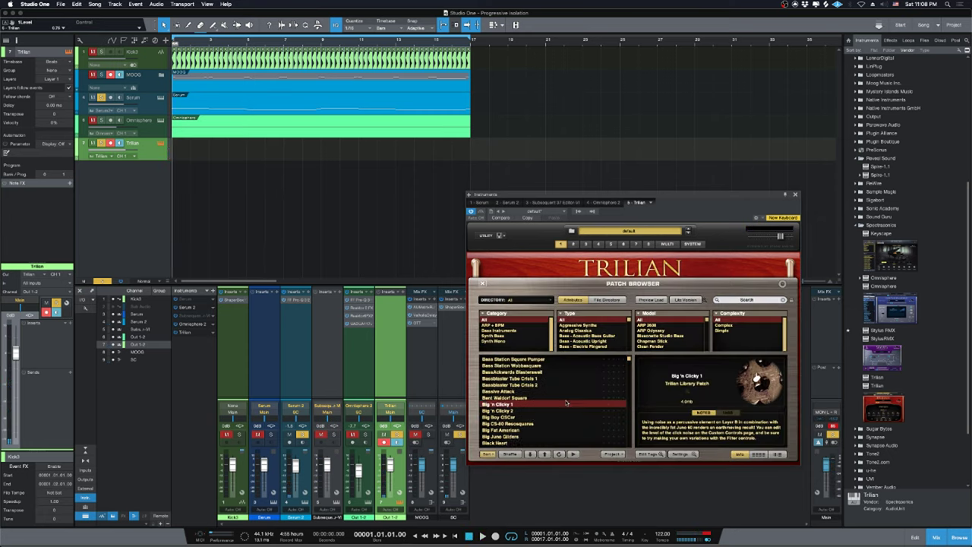
scroll(566, 403, "down", 3)
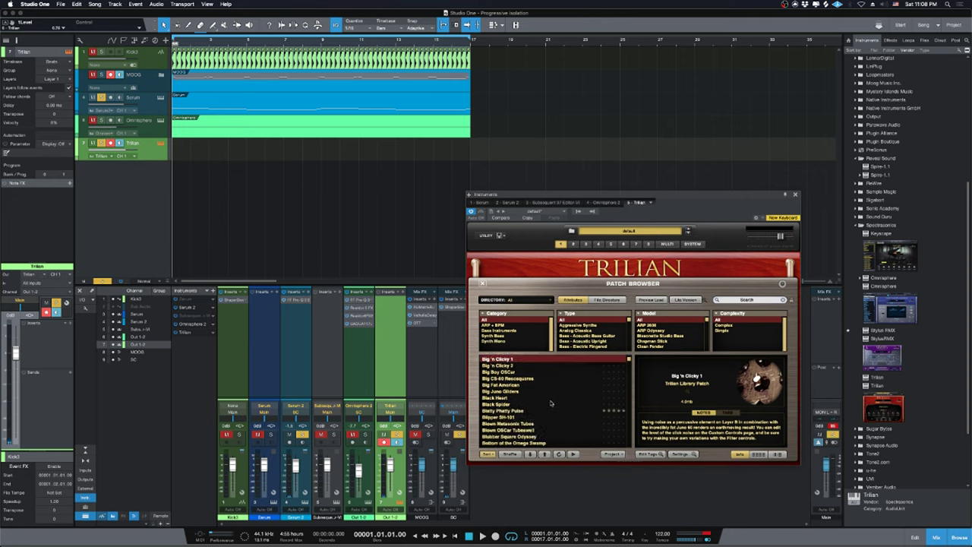
scroll(550, 404, "down", 2)
left_click(500, 342)
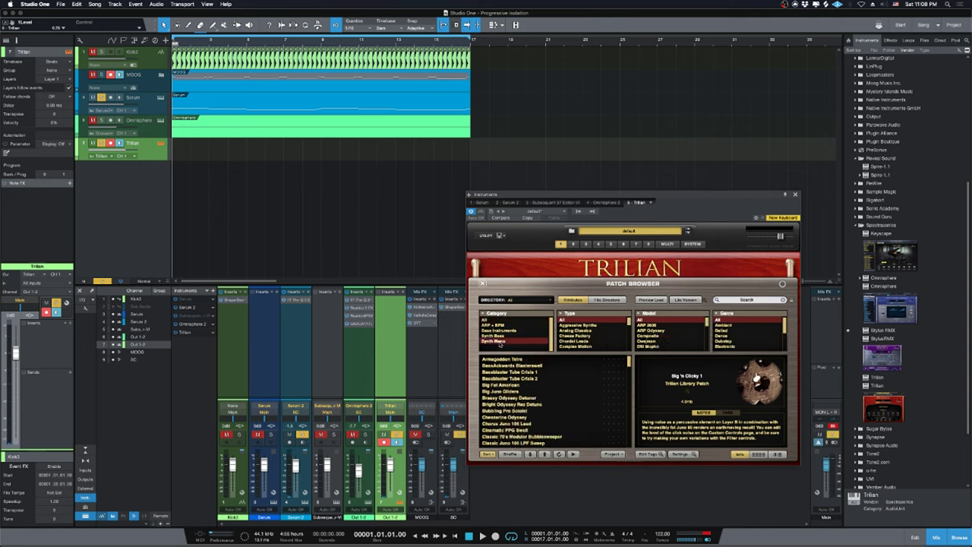
scroll(551, 409, "down", 4)
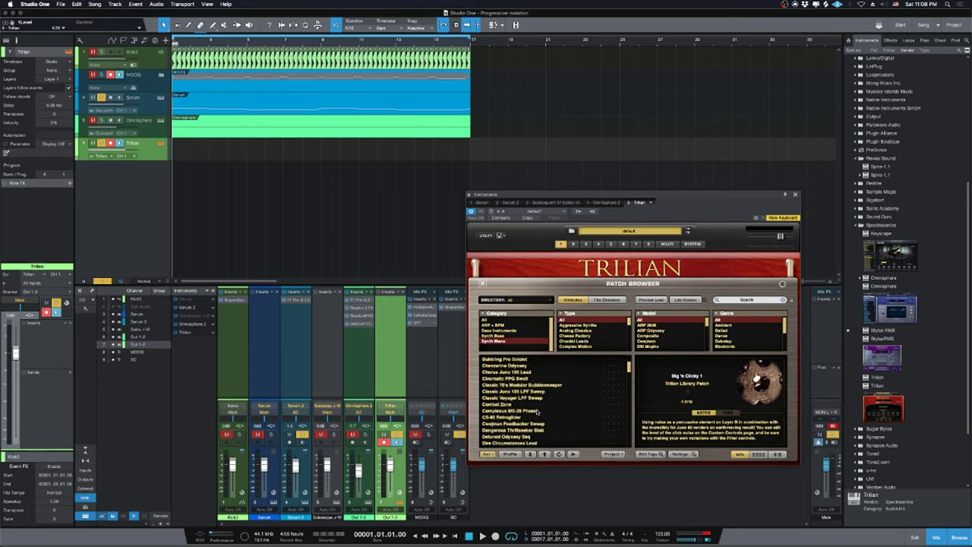
scroll(538, 411, "down", 3)
scroll(537, 411, "down", 3)
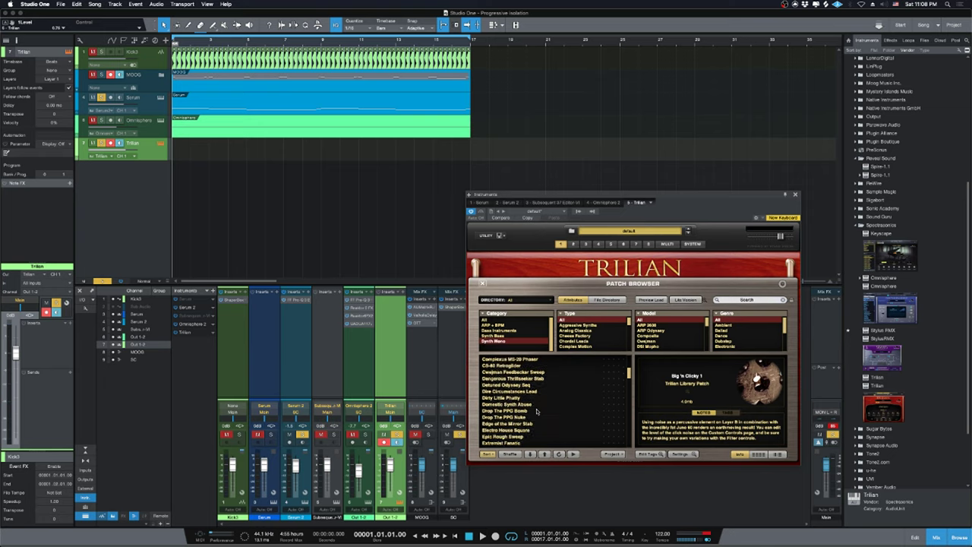
scroll(537, 411, "up", 10)
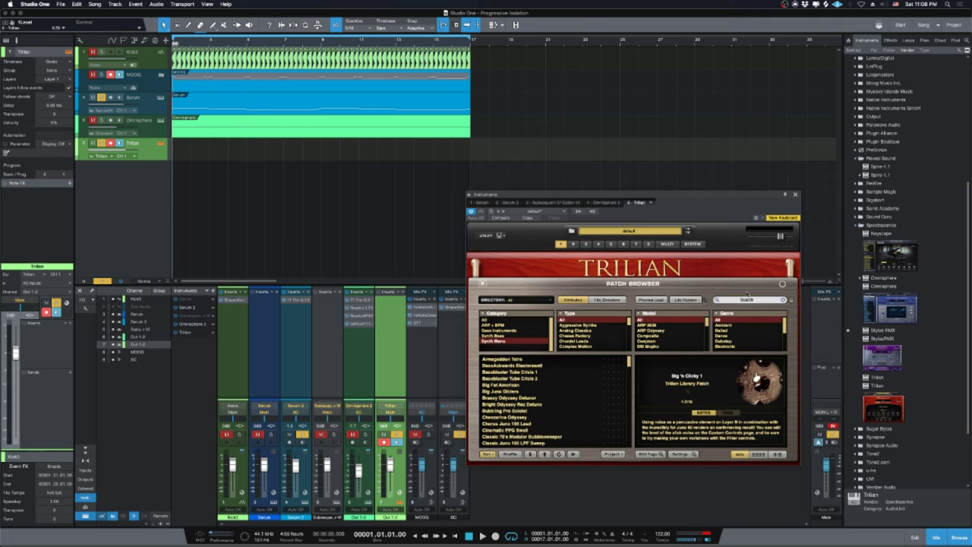
type("aw")
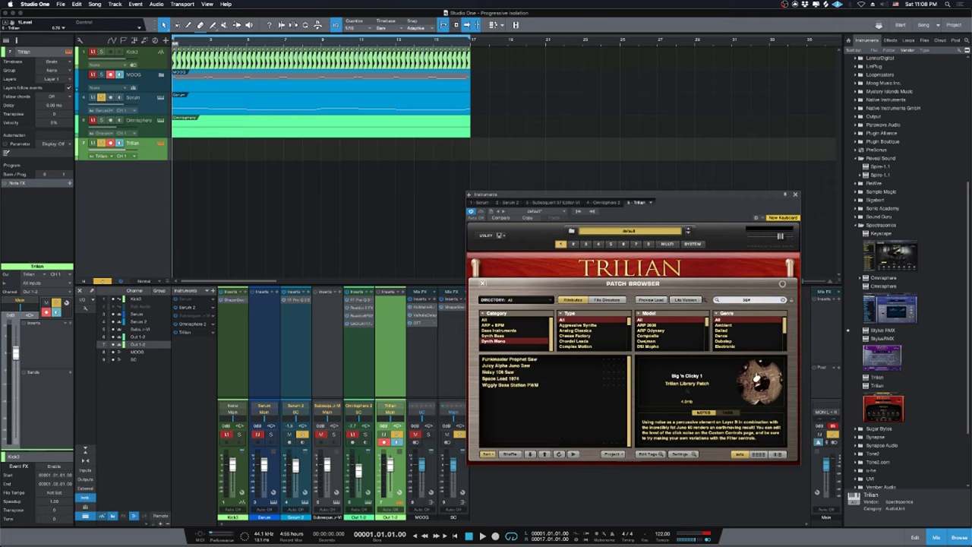
left_click(492, 337)
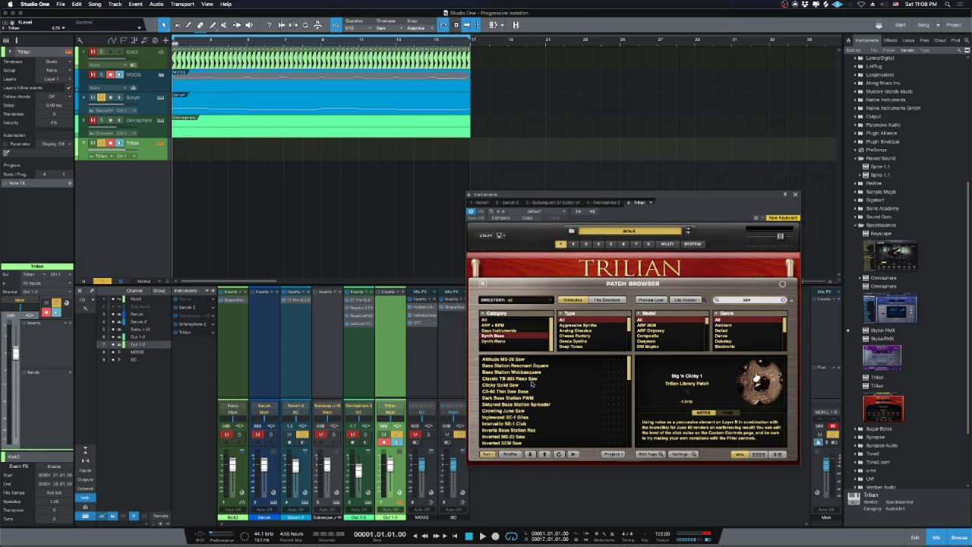
left_click(504, 386)
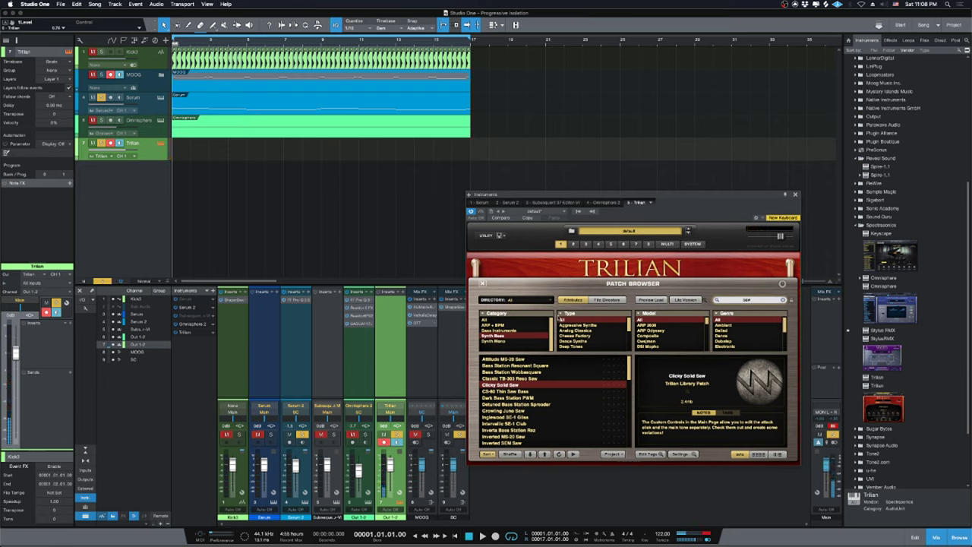
left_click(480, 283)
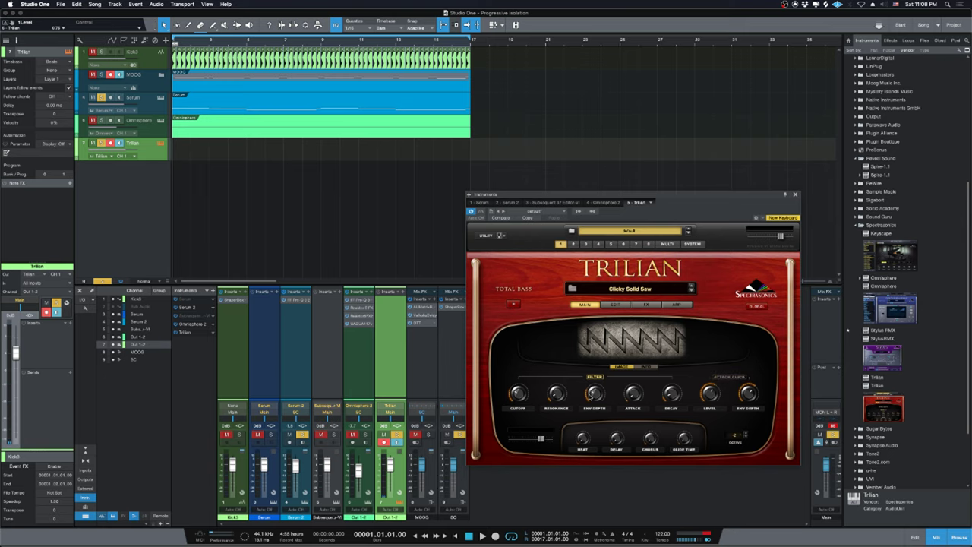
Create a Trilian part and draw a D#2 note two sixteenths long at its start.
double_click(207, 157)
double_click(207, 157)
key("space")
key("space")
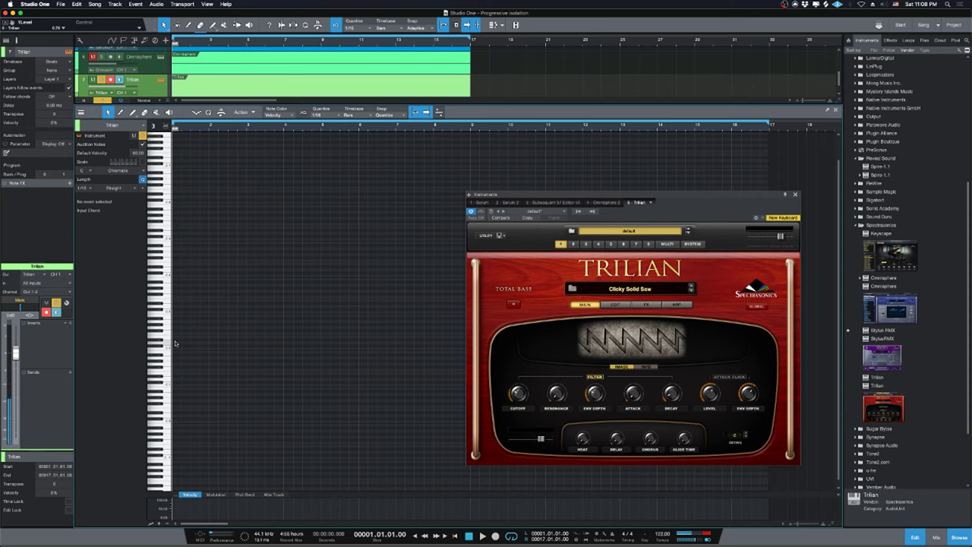
key("e")
left_click(173, 340)
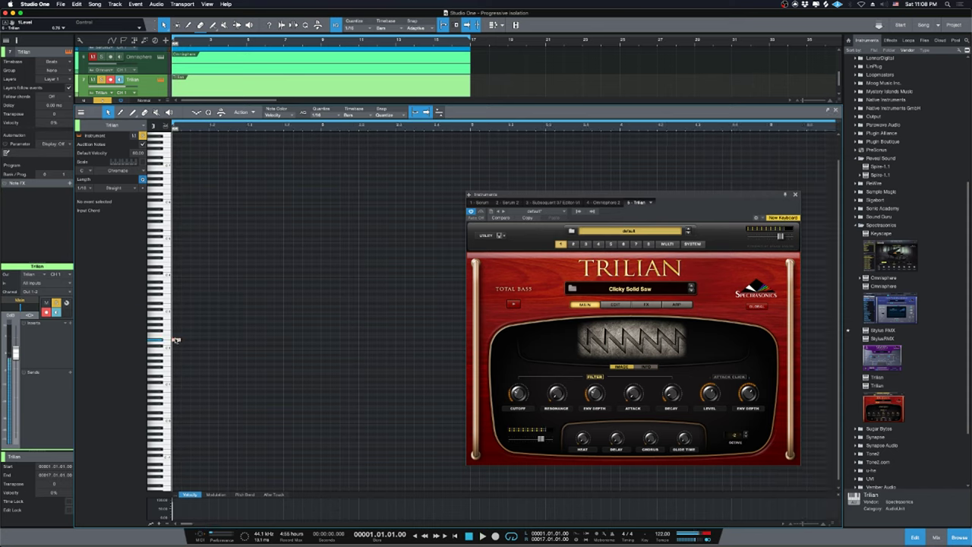
left_click_drag(199, 341, 199, 340)
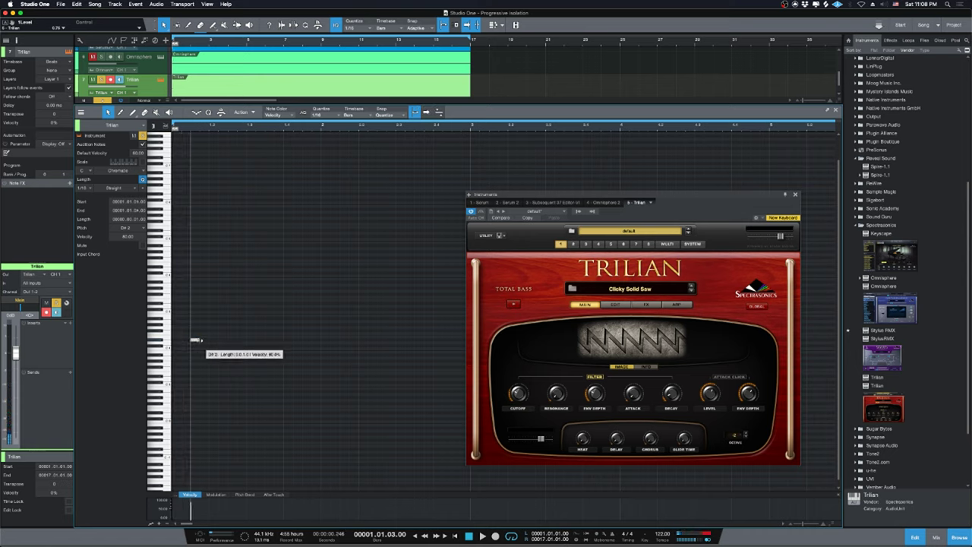
key("Home")
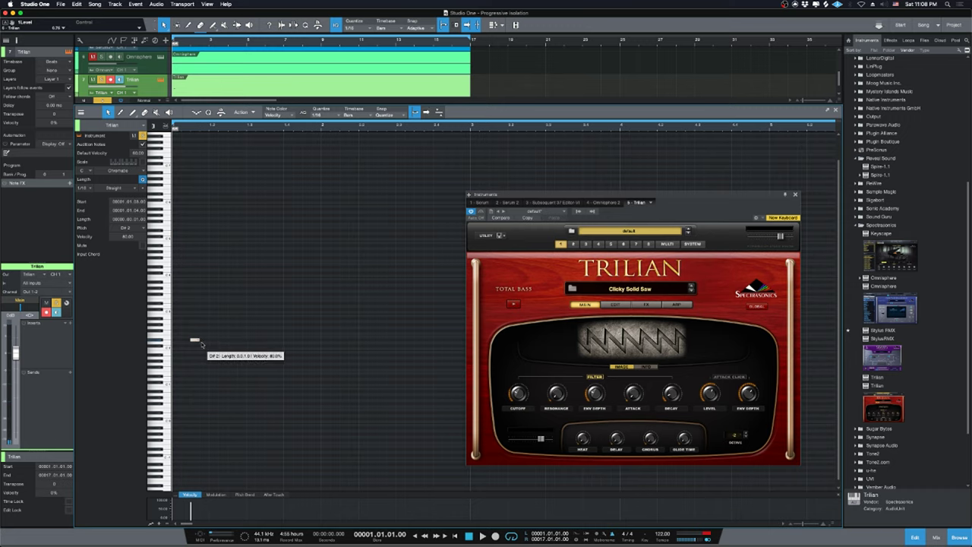
left_click_drag(199, 340, 208, 341)
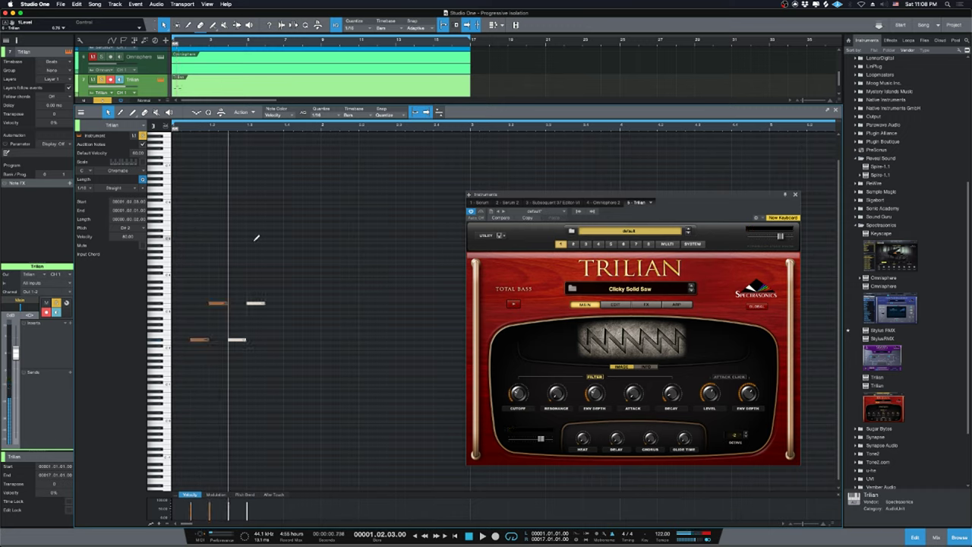
Duplicate the notes to the right and transpose the new copies down five semitones.
key("w")
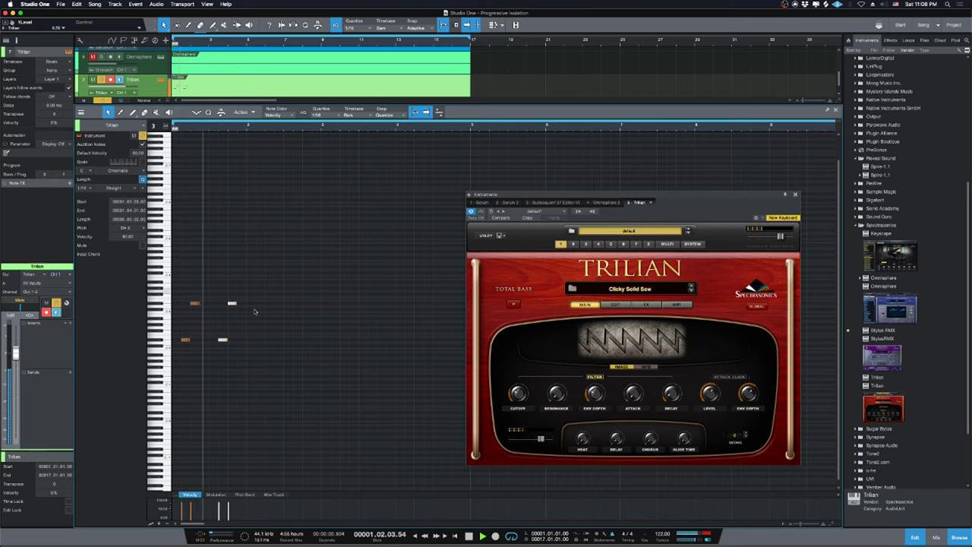
key("space")
key("ctrl+z")
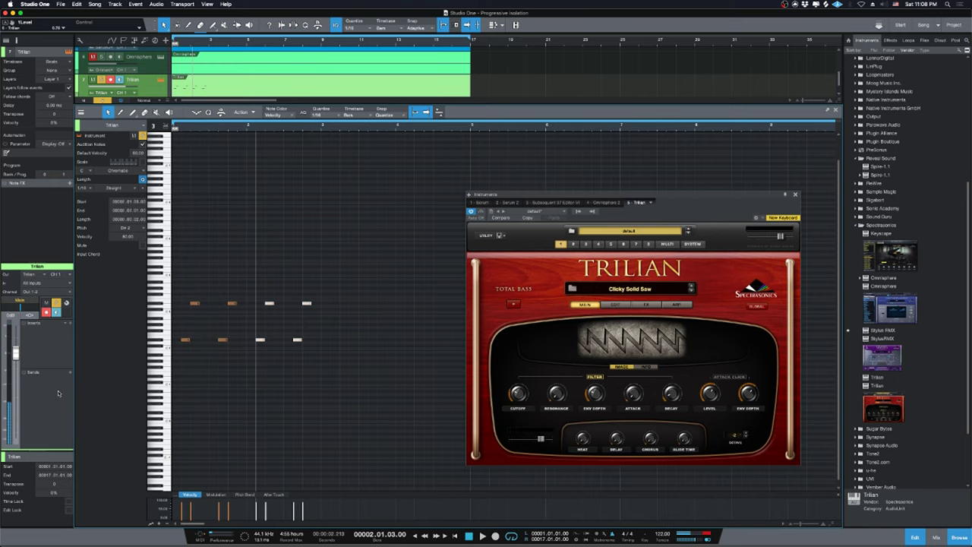
key("space")
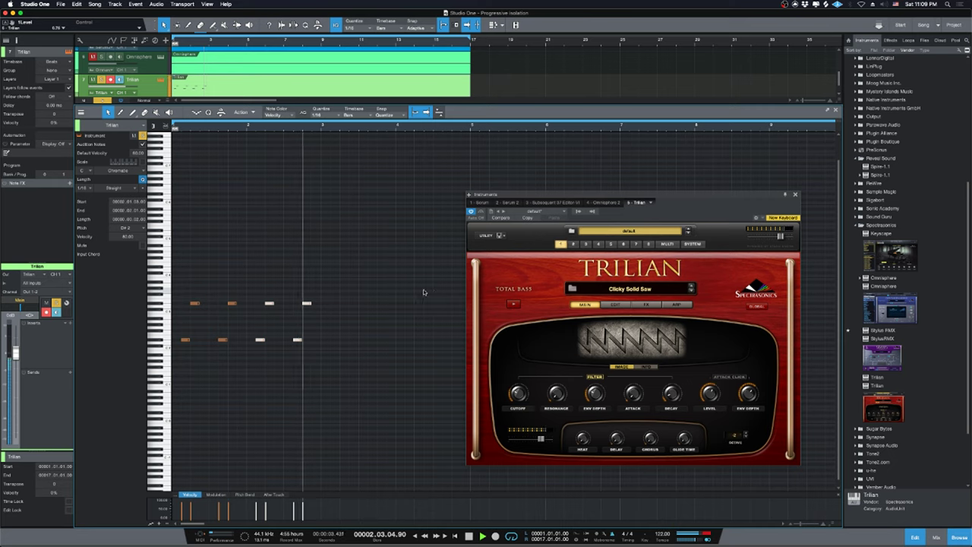
key("d")
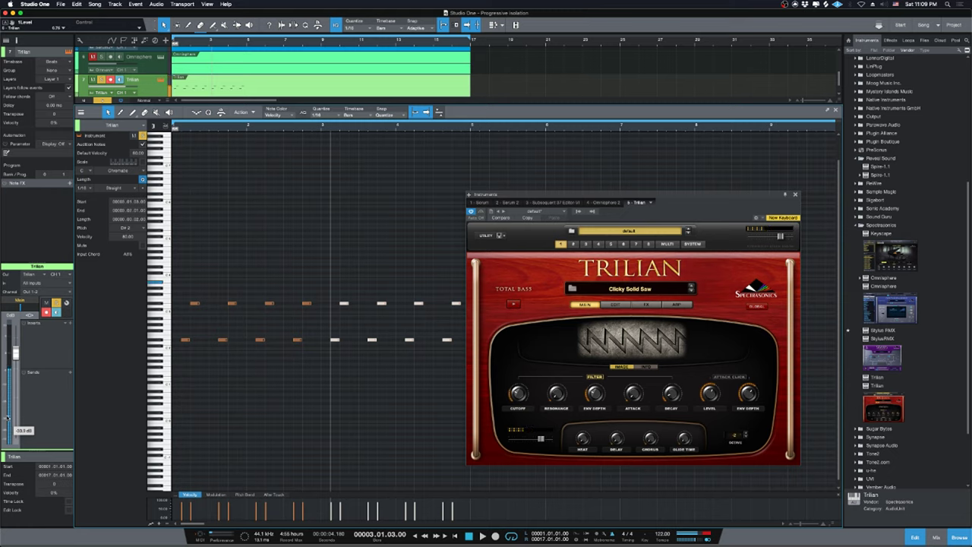
key("alt+Down")
key("alt+Down")
key("alt+Down")
key("alt+Down")
key("alt+Down")
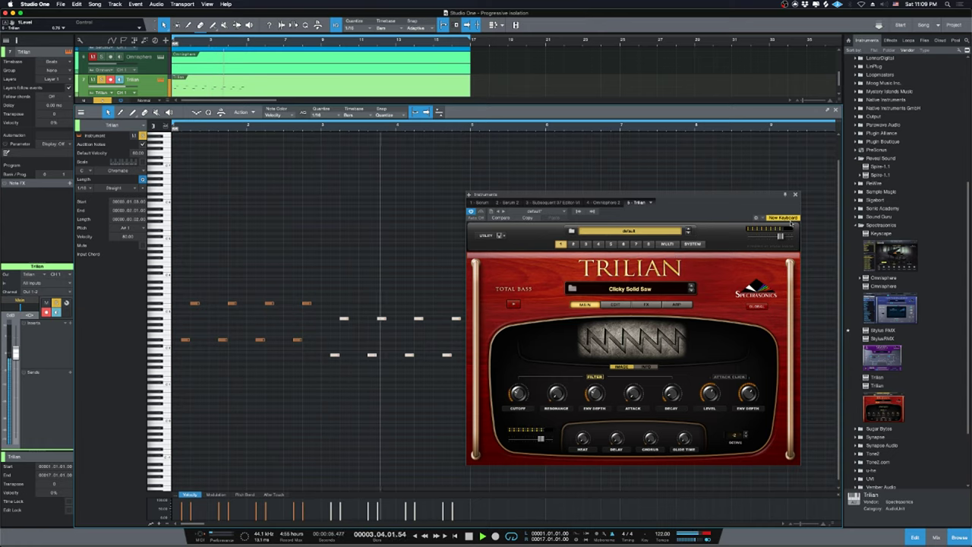
Duplicate the note groups to fill all 16 bars, with one copy transposed down two semitones.
left_click(796, 195)
left_click_drag(513, 290, 326, 378)
key("d")
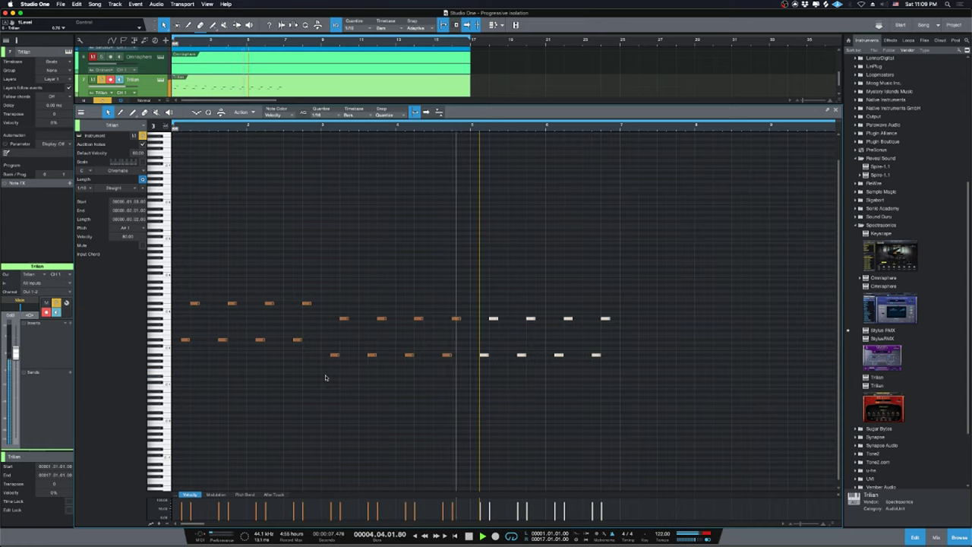
key("alt+Down")
key("alt+Down")
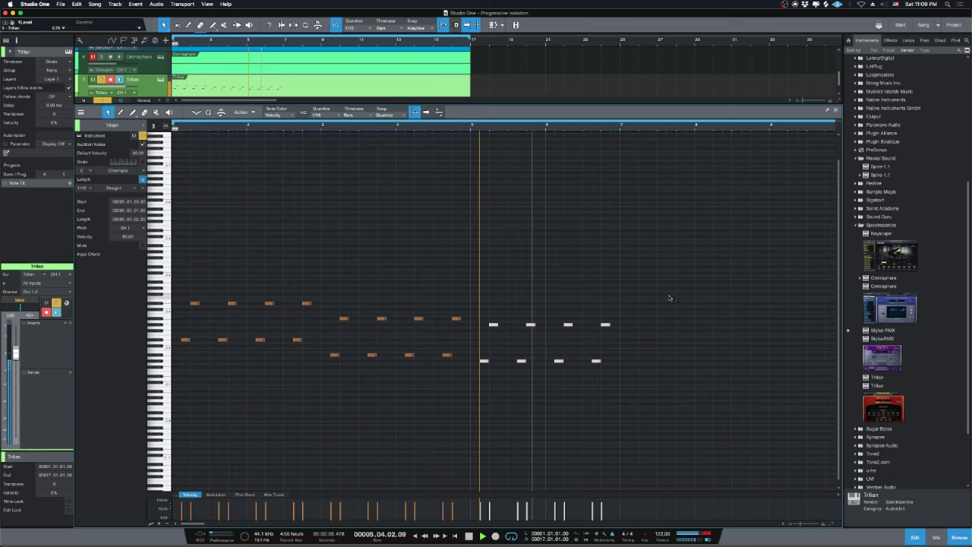
key("d")
key("w")
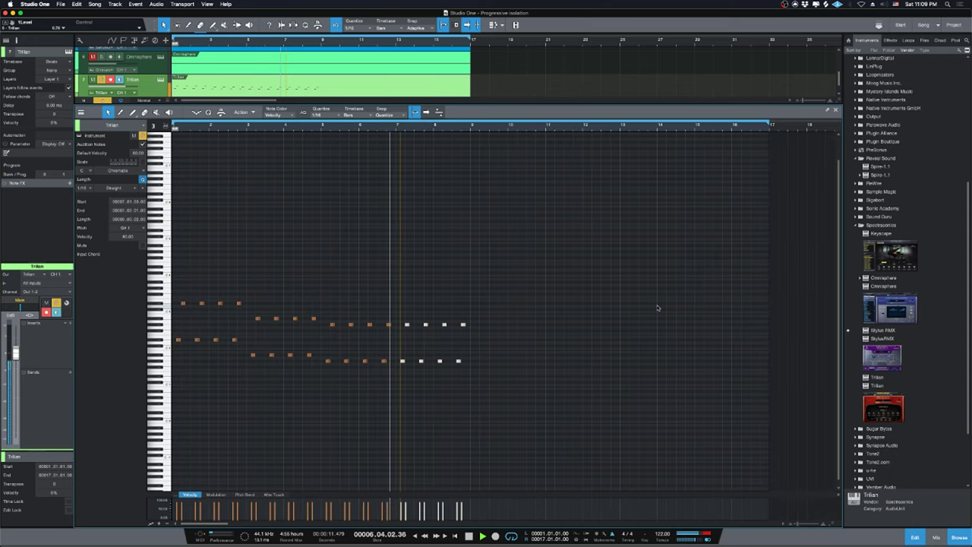
left_click_drag(494, 247, 48, 436)
key("d")
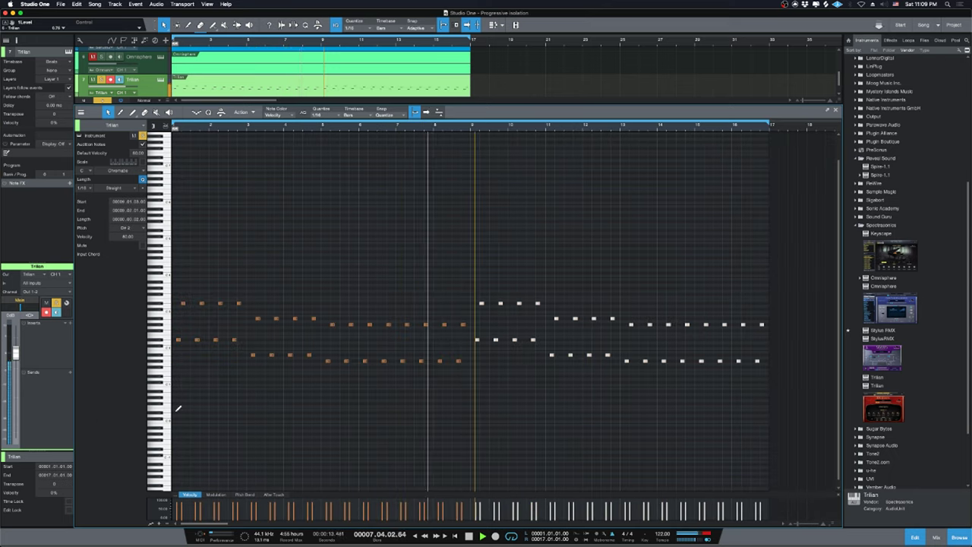
Raise the closing note group an octave and lower the final bar-16 note to D3.
left_click_drag(467, 364, 466, 364)
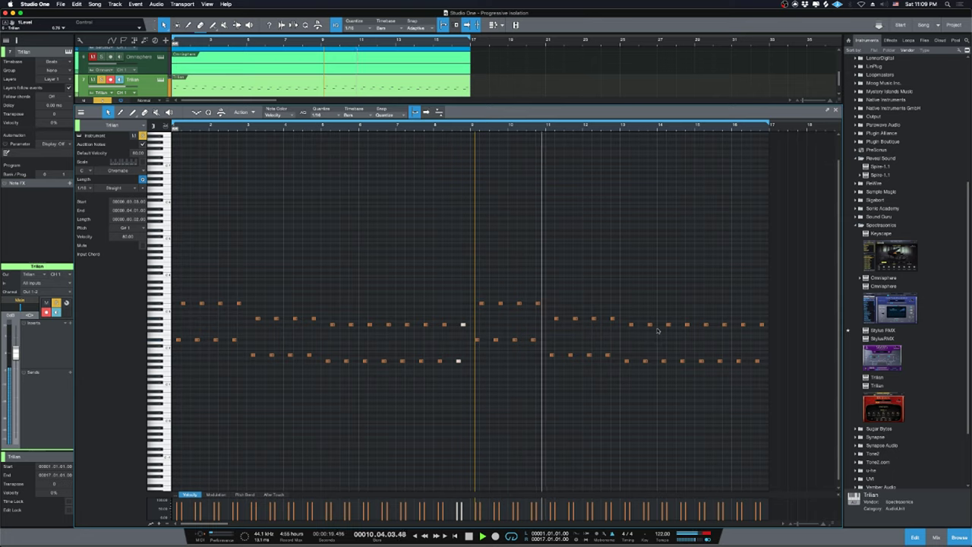
left_click_drag(692, 311, 794, 375)
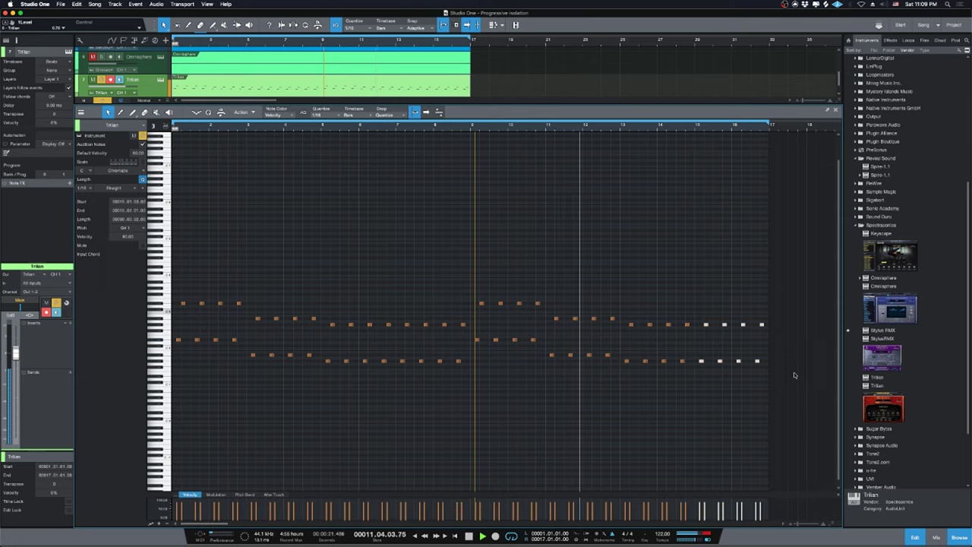
key("shift+Up")
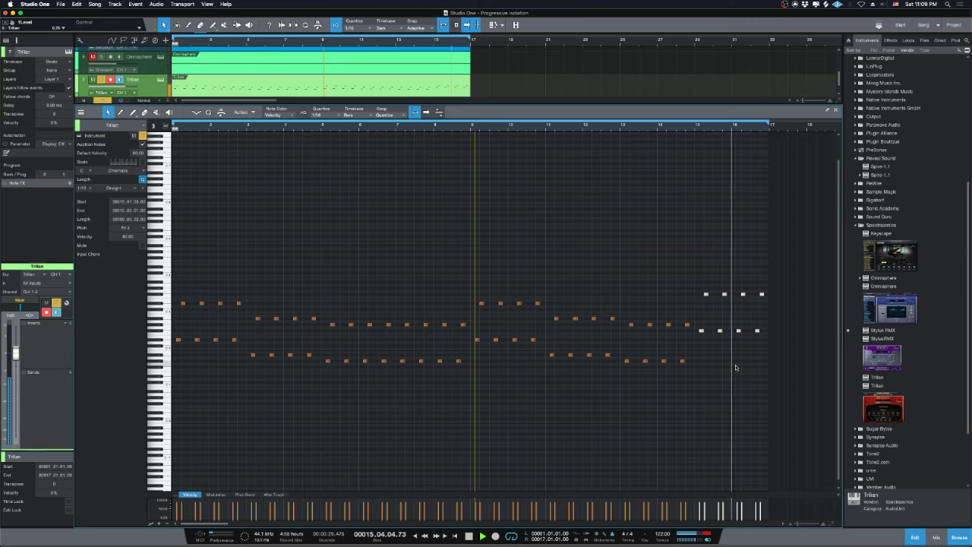
left_click(761, 294)
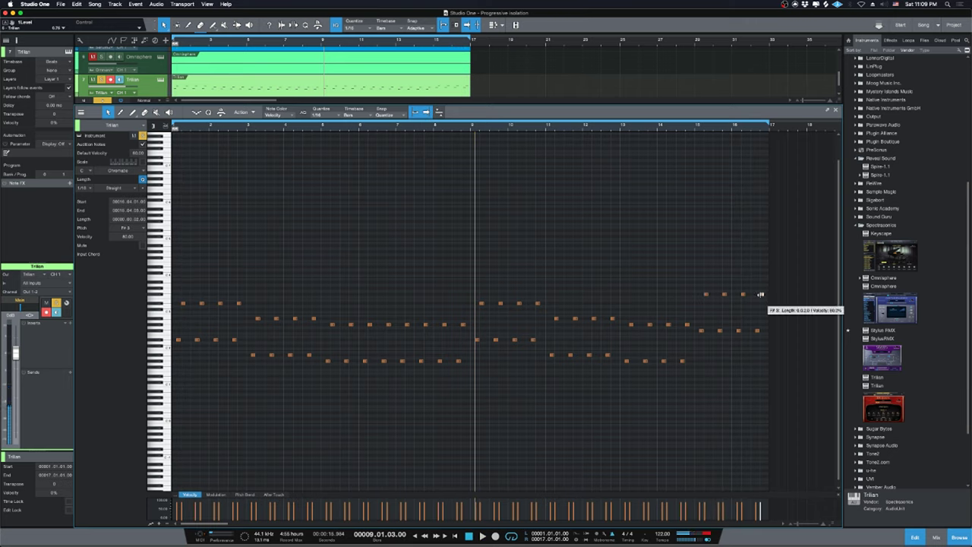
key("l")
key("Down")
key("Down")
key("Down")
key("Down")
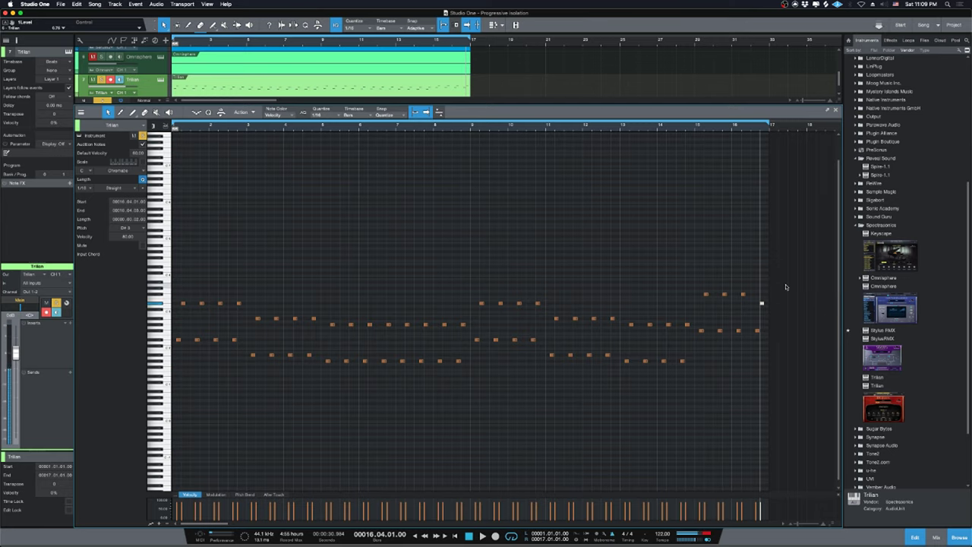
key("Down")
key("Up")
key("space")
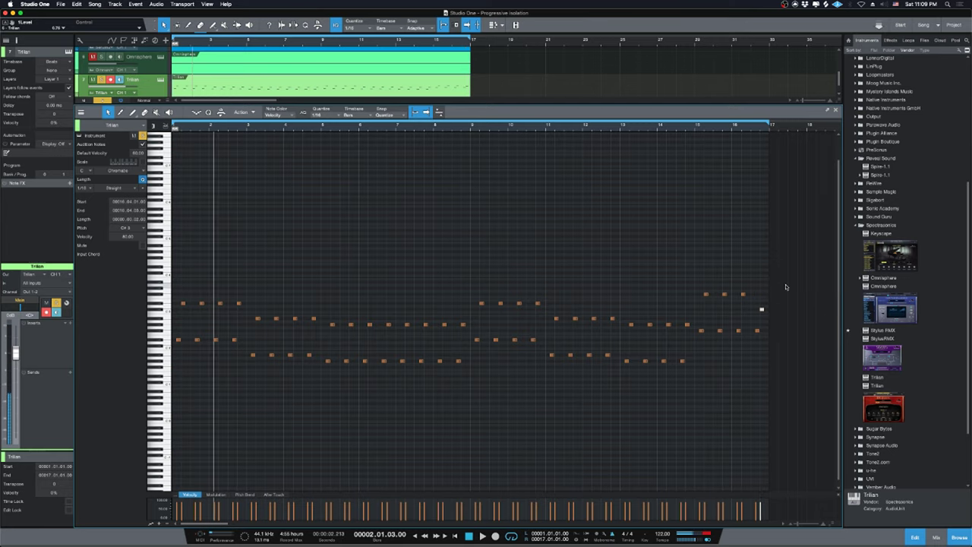
key("F3")
Route the Trilian channel's output to the SC bus and solo the kick channel.
left_click(391, 414)
left_click(402, 429)
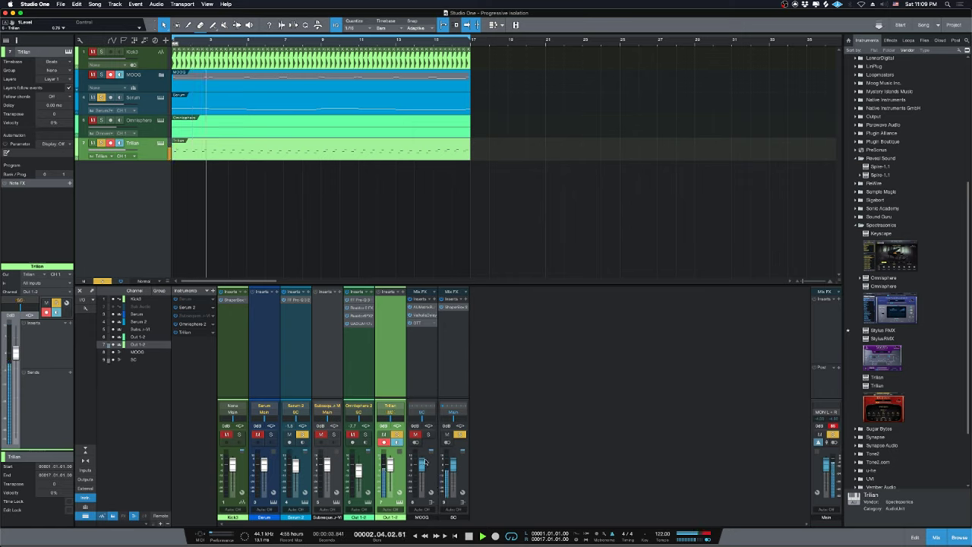
left_click(240, 434)
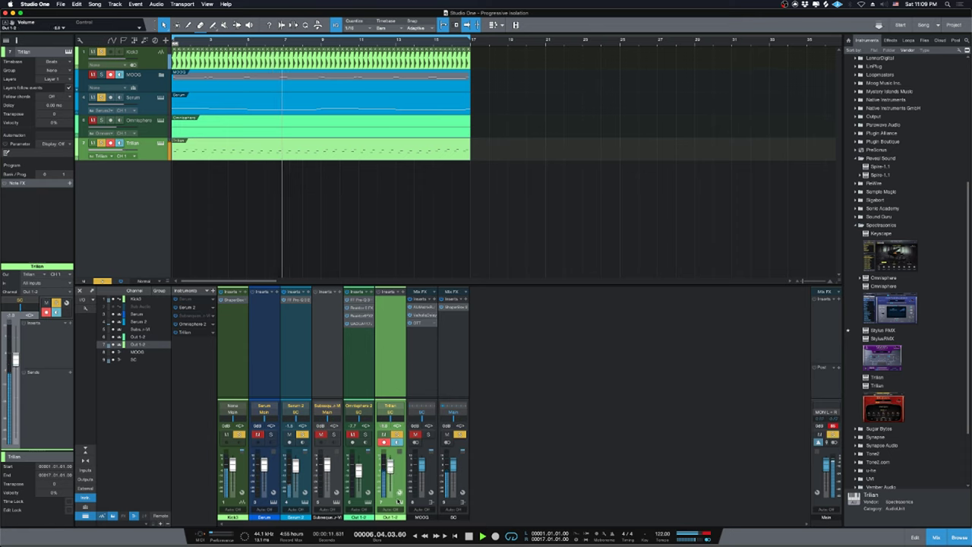
Close the Trilian instrument editor and scroll the Effects browser to the Universal Audio plug-ins.
left_click(390, 406)
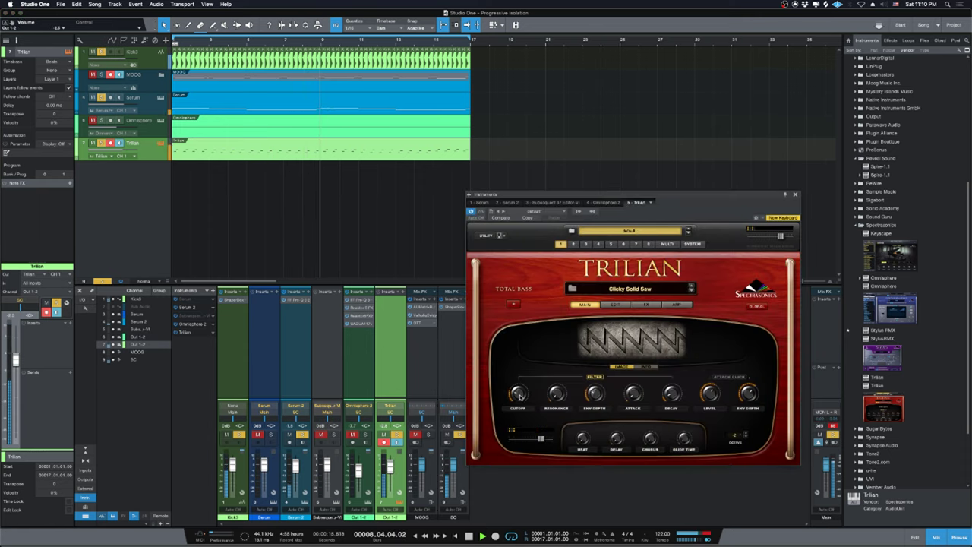
key("super+w")
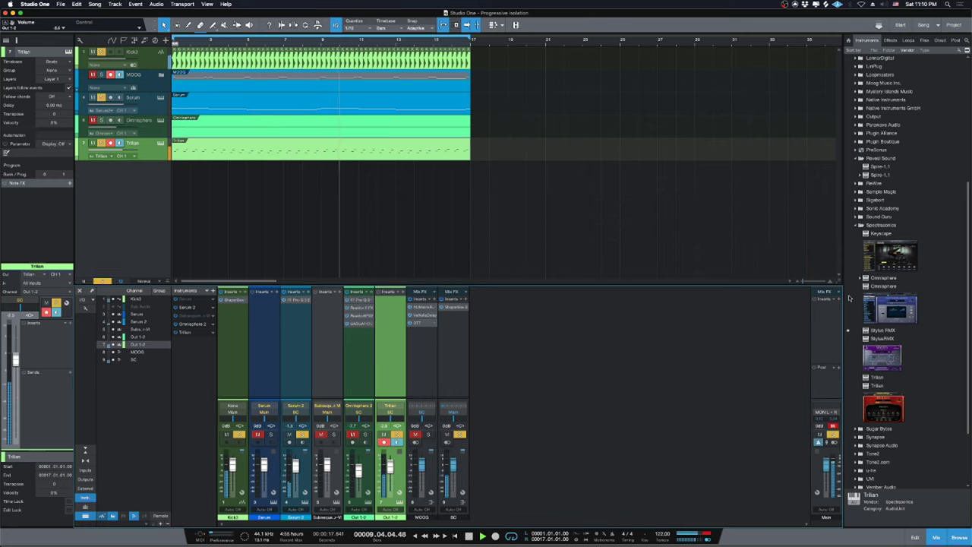
scroll(889, 303, "down", 3)
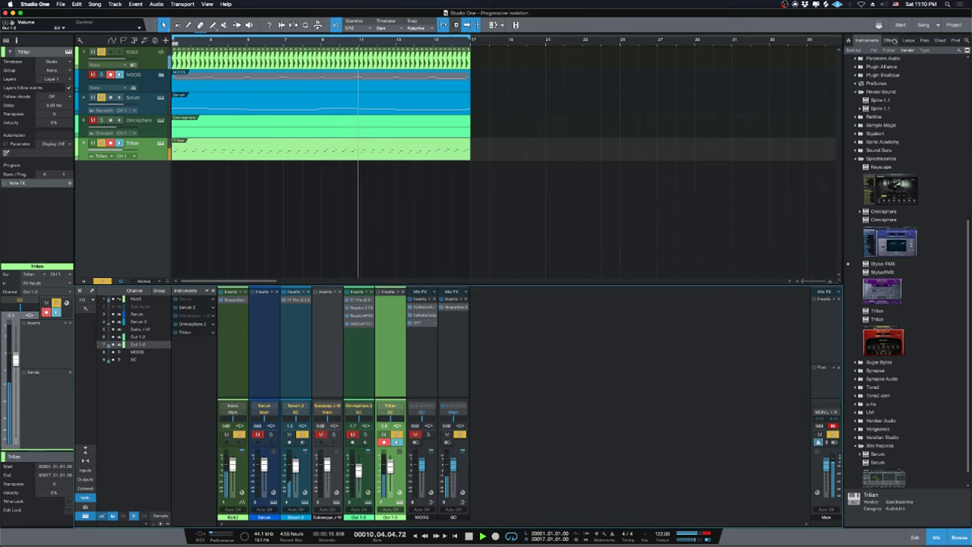
left_click(890, 40)
scroll(874, 380, "down", 10)
scroll(874, 432, "down", 10)
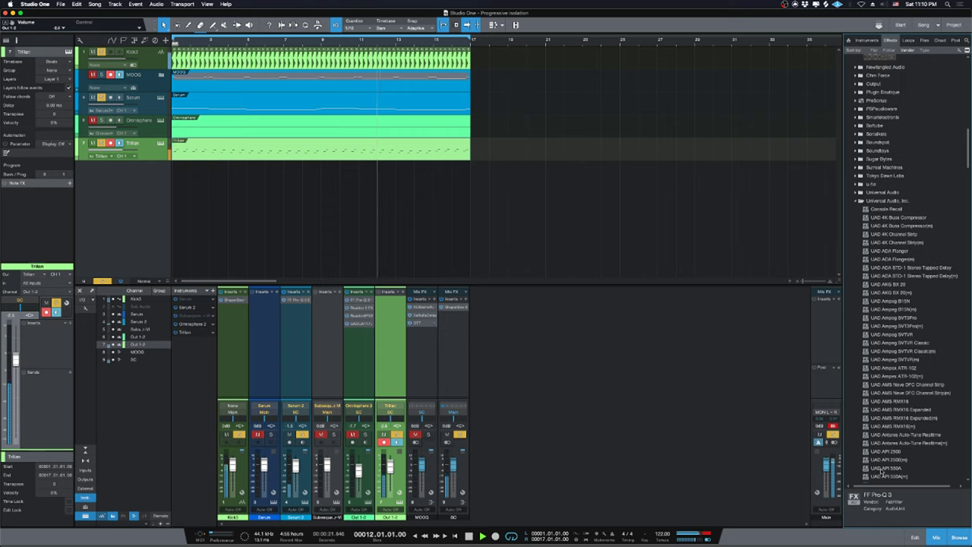
Insert Xfer OTT on Trilian, then set Omnisphere to -16 dB and Trilian to about -8.7 dB.
left_click_drag(875, 453, 386, 378)
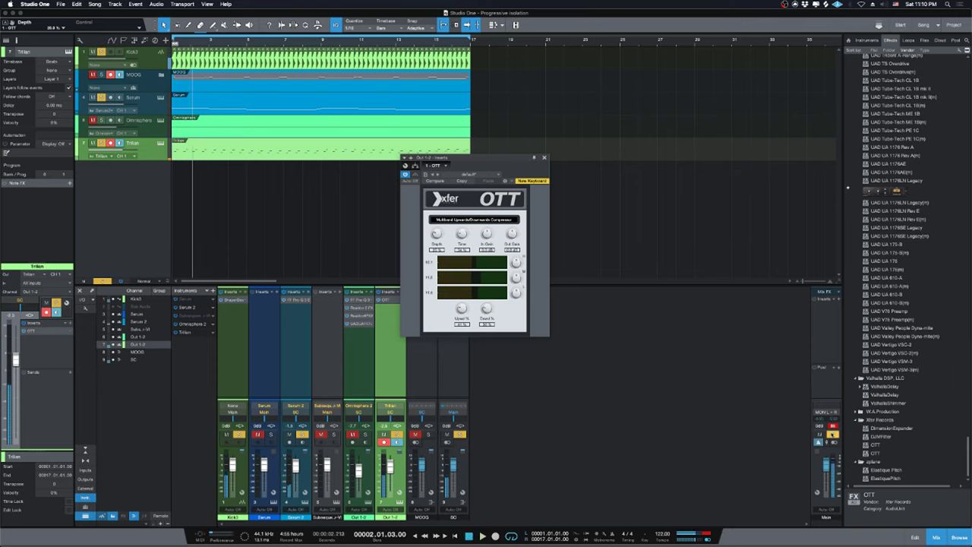
key("space")
key("space")
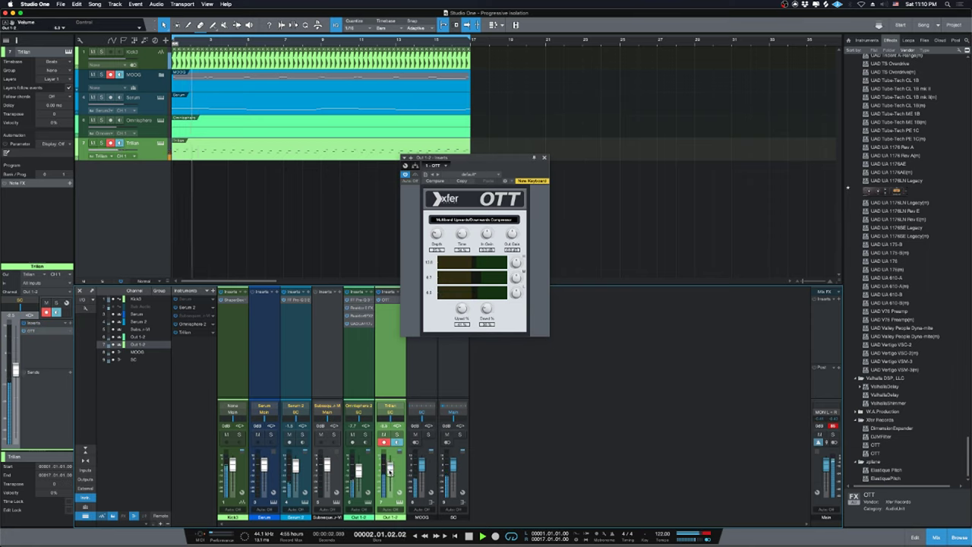
left_click_drag(389, 468, 389, 472)
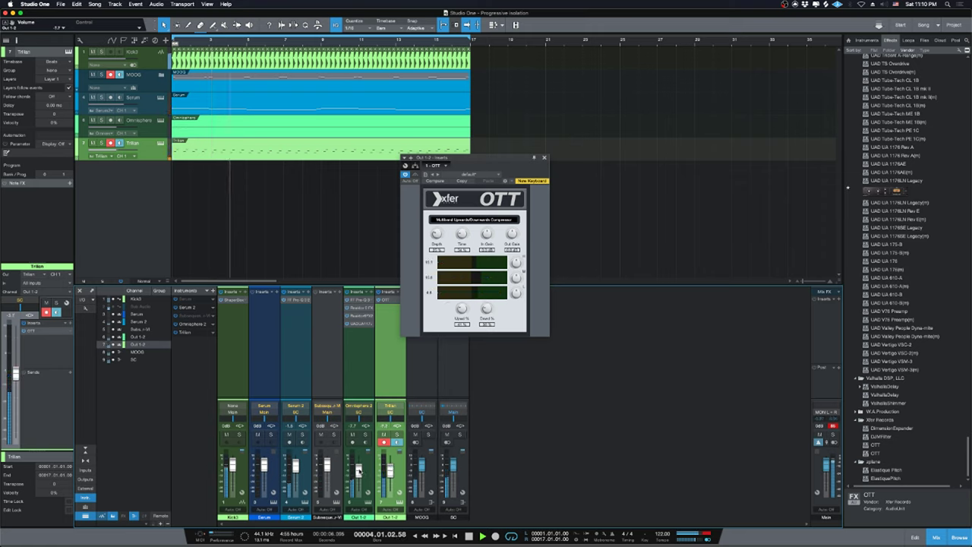
left_click_drag(358, 468, 358, 472)
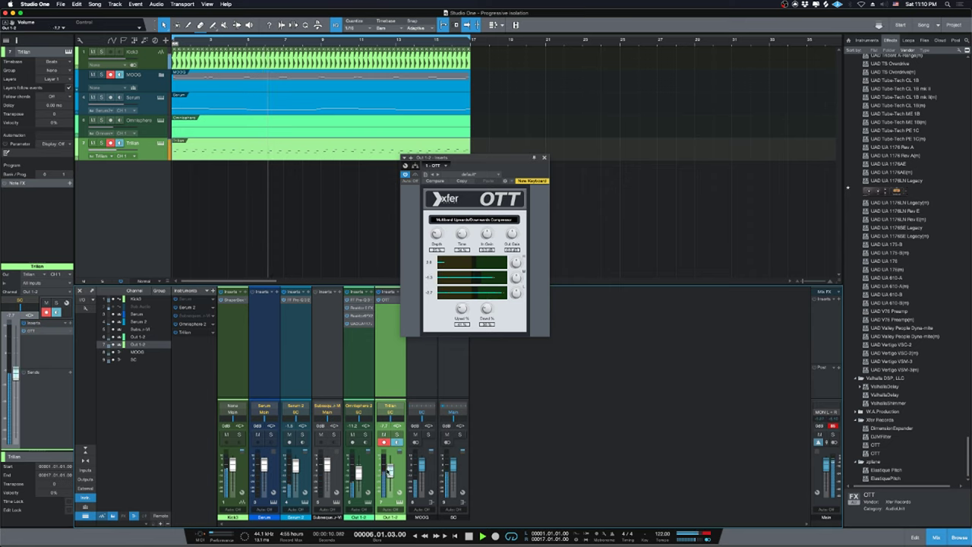
left_click_drag(389, 469, 389, 470)
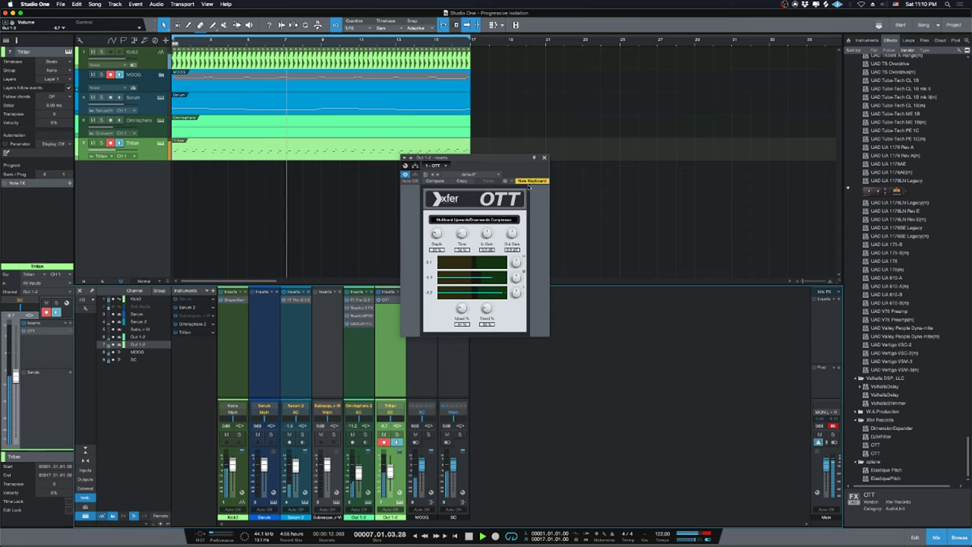
left_click(378, 528)
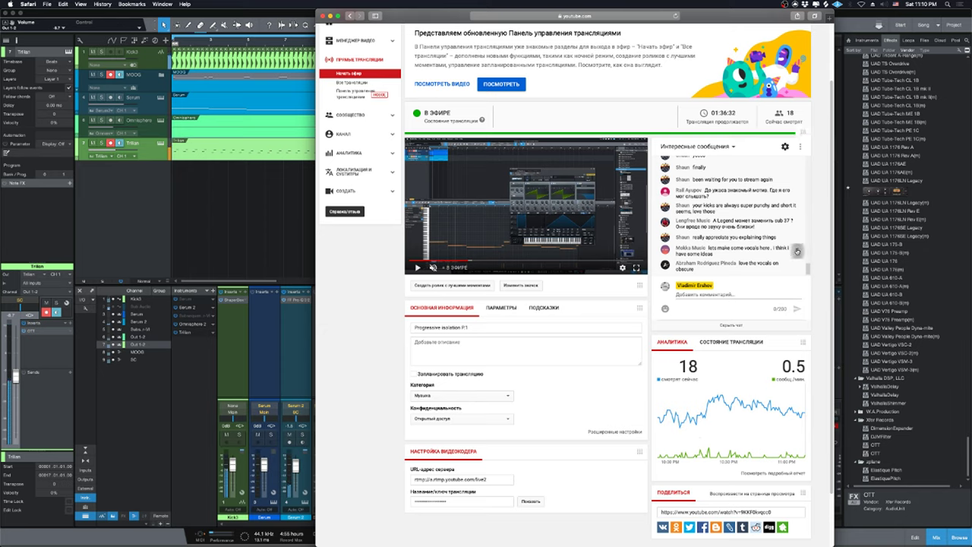
Open and dismiss a chat message's options, then flip between Studio One and the dashboard.
left_click(798, 251)
left_click(797, 252)
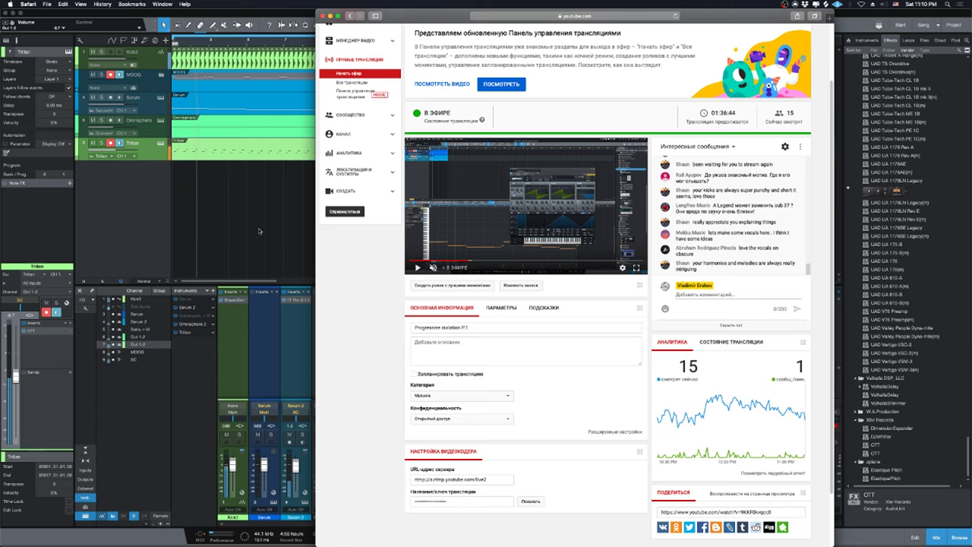
left_click(259, 231)
left_click(379, 530)
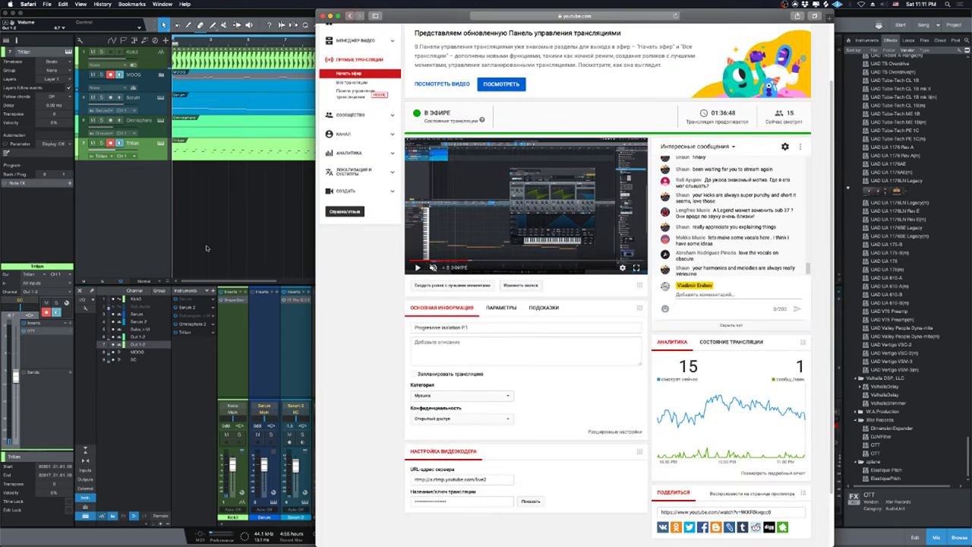
left_click(237, 237)
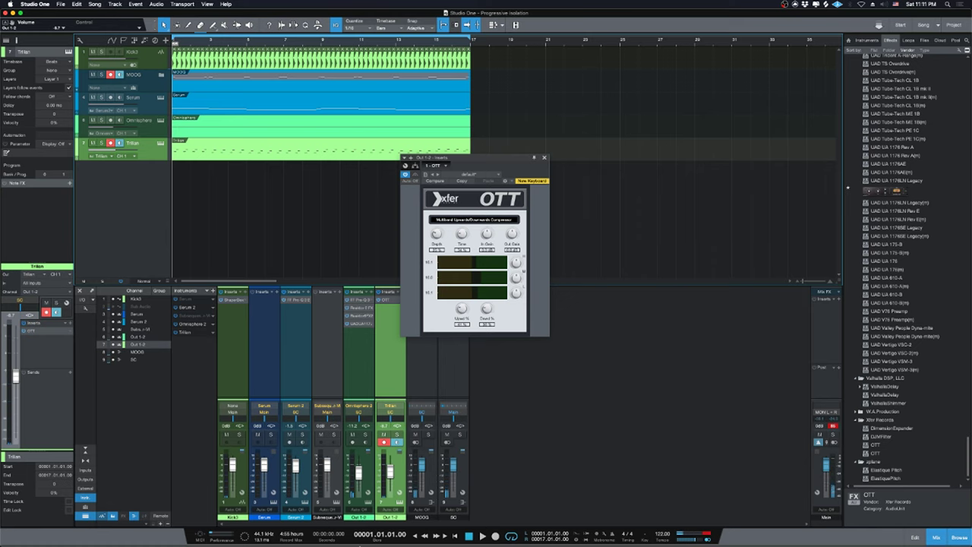
left_click(380, 530)
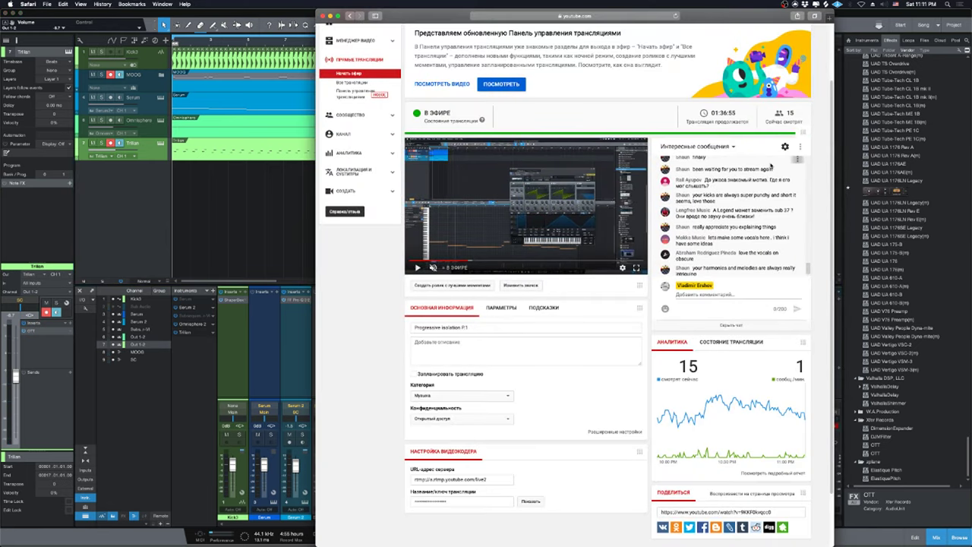
Scroll through the live chat, then return to Studio One and close the OTT plug-in window.
scroll(765, 243, "up", 2)
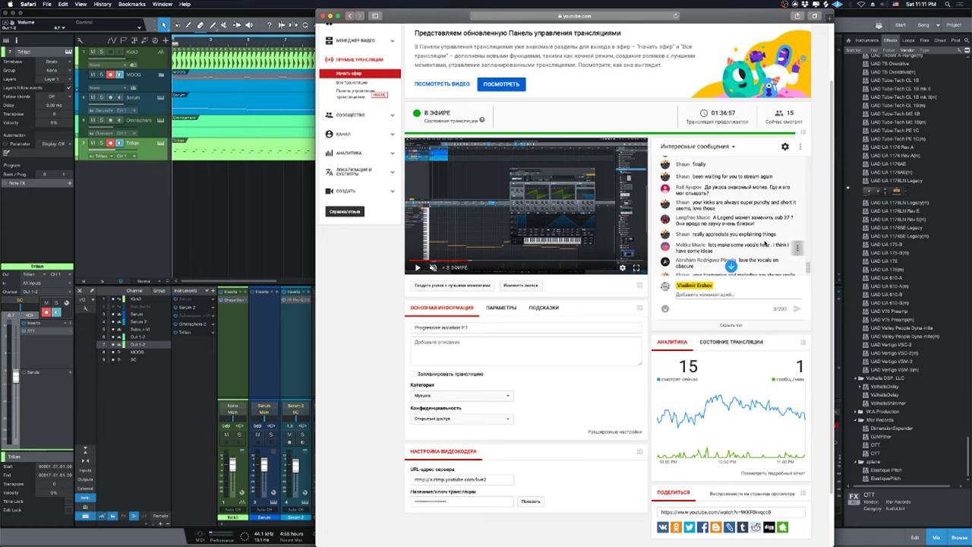
scroll(759, 227, "up", 2)
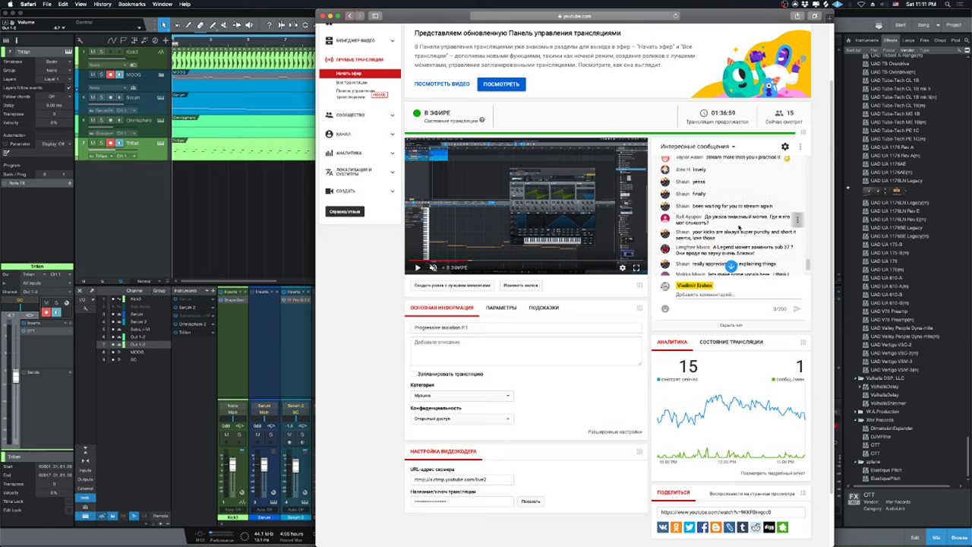
scroll(739, 227, "down", 1)
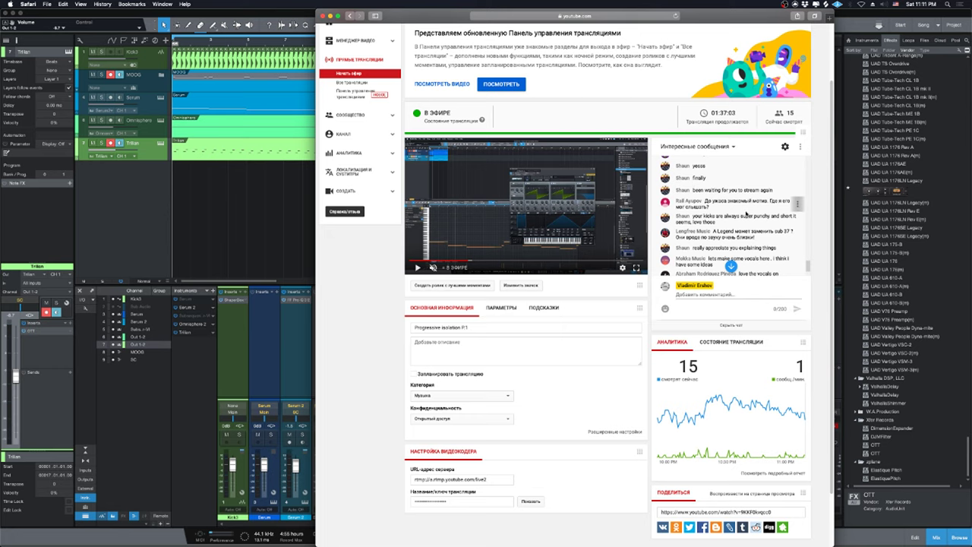
scroll(710, 204, "down", 1)
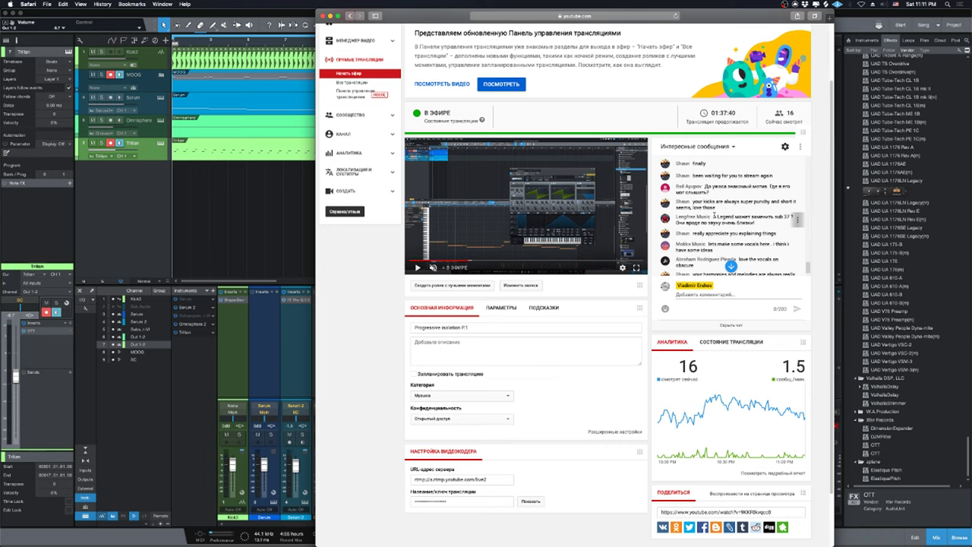
scroll(759, 217, "down", 1)
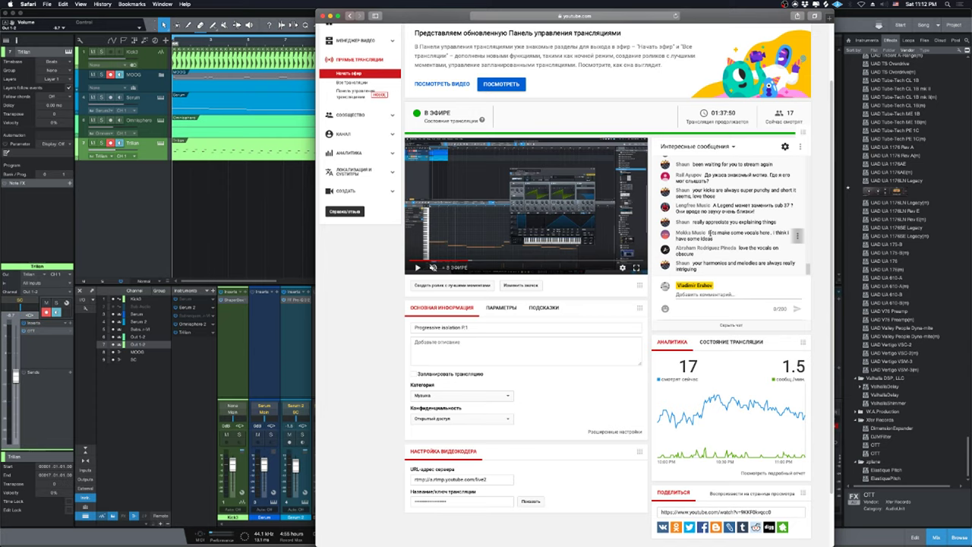
left_click(278, 198)
left_click(544, 157)
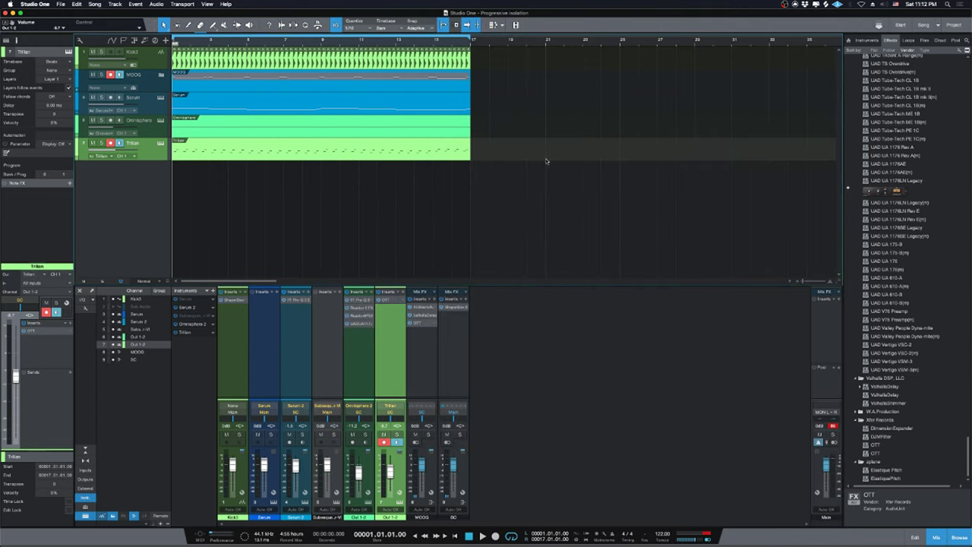
Play the song, show the Files sample browser, and bring the Safari live dashboard forward.
key("space")
left_click(925, 39)
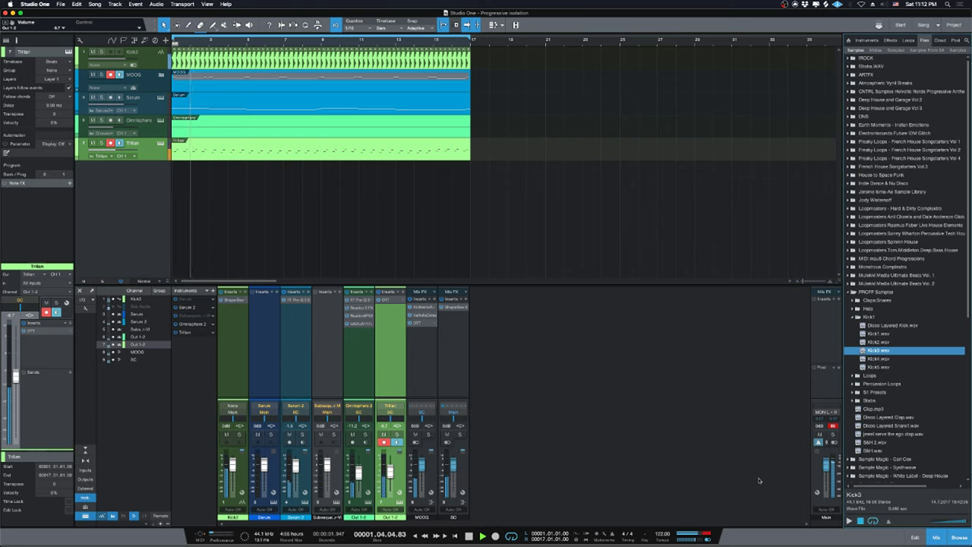
left_click(377, 531)
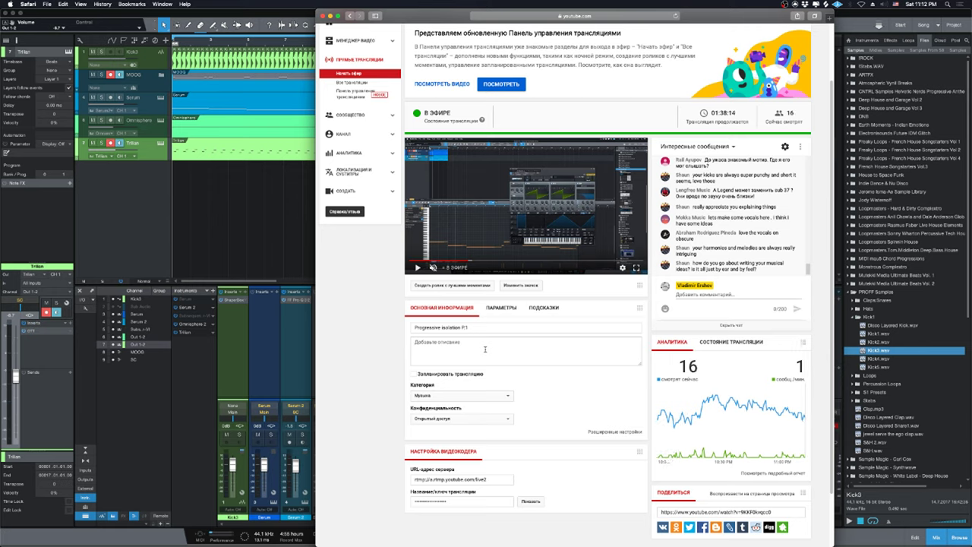
Focus the stream title field and read the chat before returning to Studio One.
left_click(490, 327)
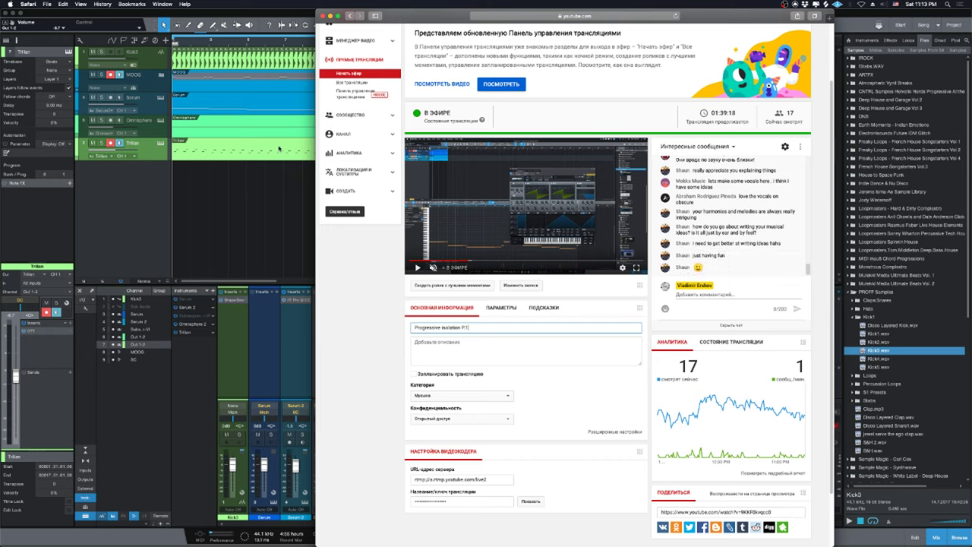
left_click(284, 167)
During playback, reset Trilian to 0 dB, check the Omnisphere and MOOG levels, and list the other sample library.
key("space")
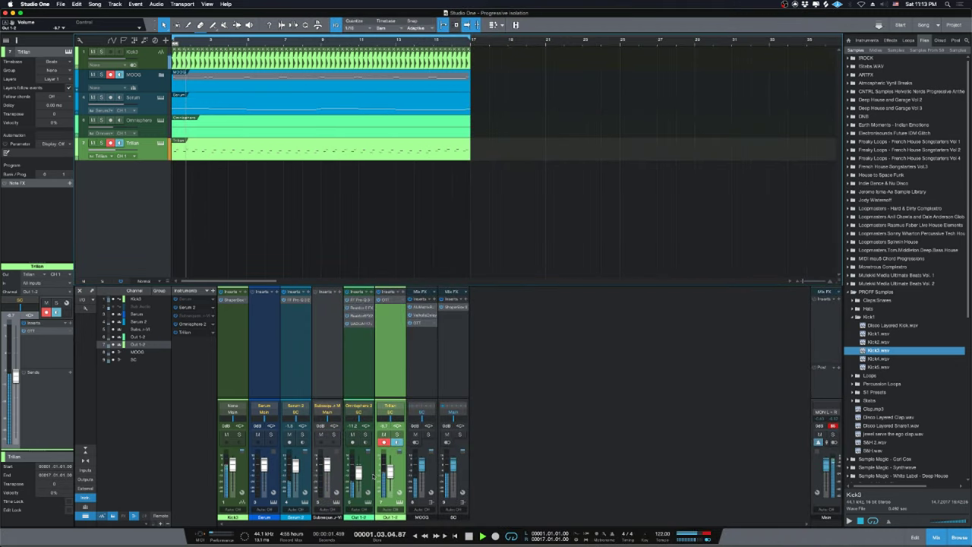
left_click(389, 471, "alt")
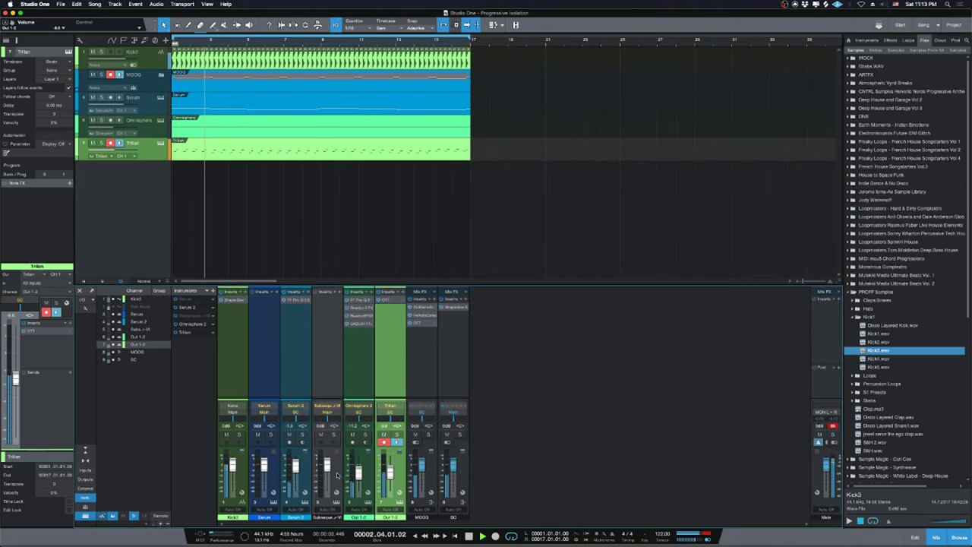
left_click(360, 471)
left_click(424, 459)
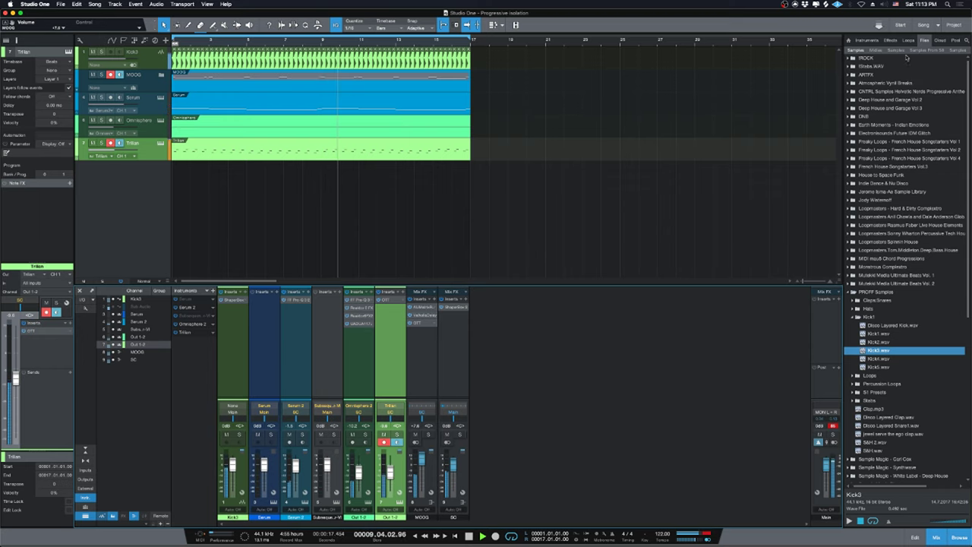
left_click(899, 52)
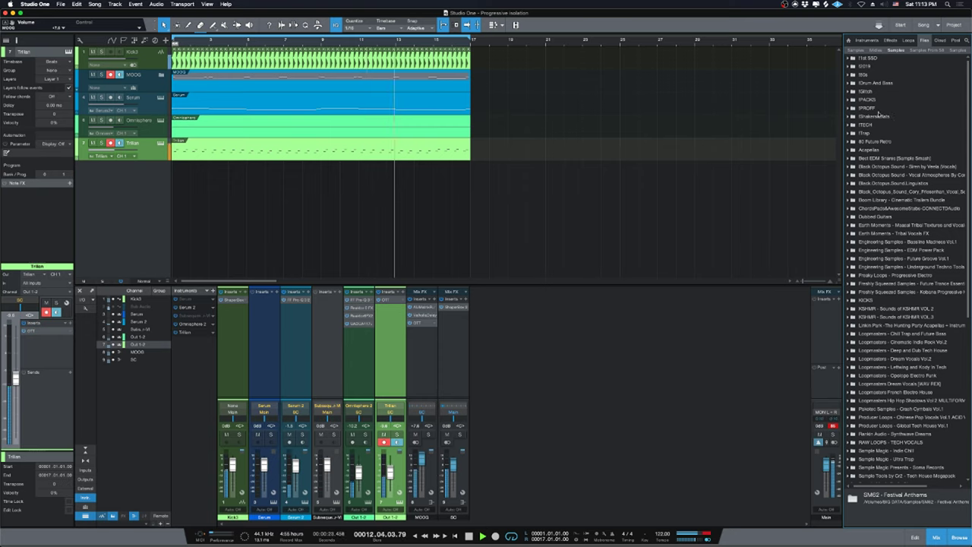
key("space")
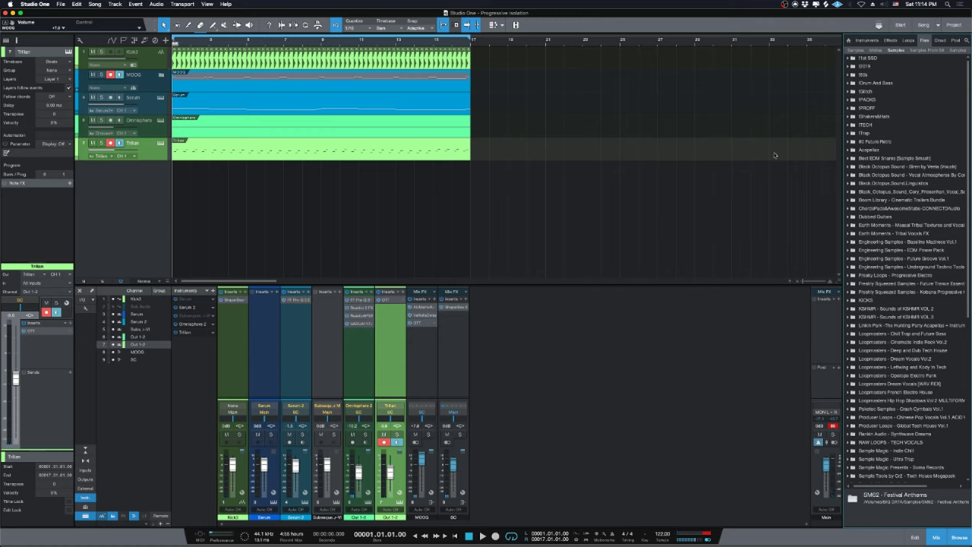
Collapse the Oliver, Cr2 Records - Techno and !Techno folders in the sample browser.
double_click(893, 103)
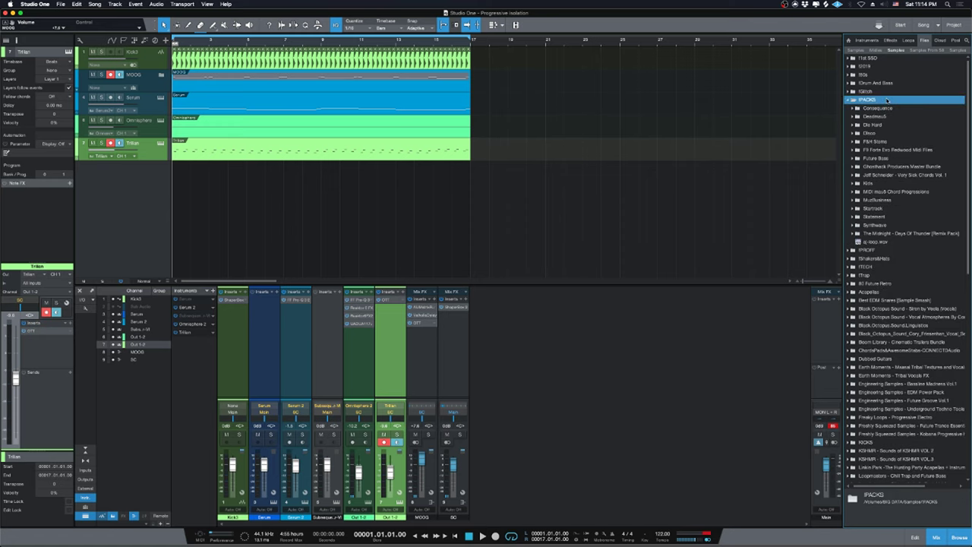
double_click(886, 99)
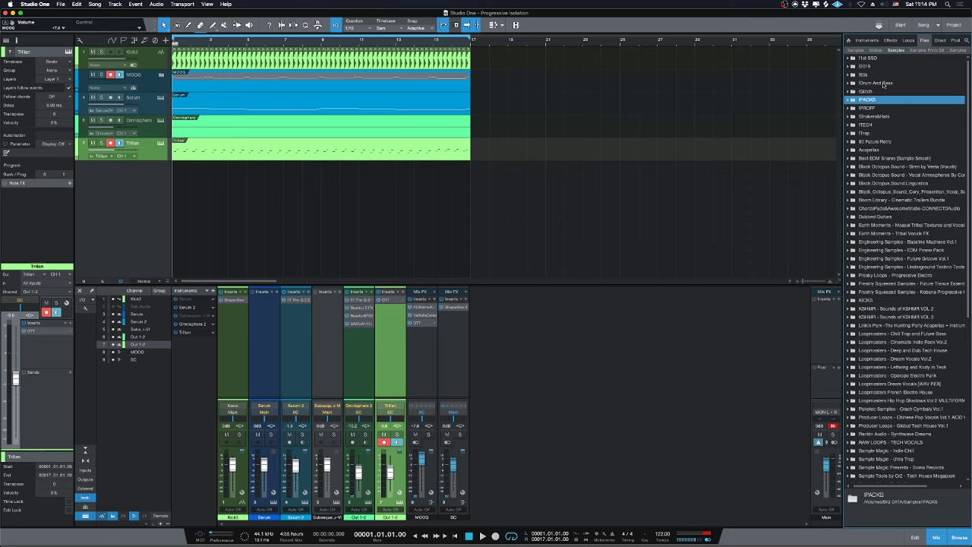
double_click(871, 124)
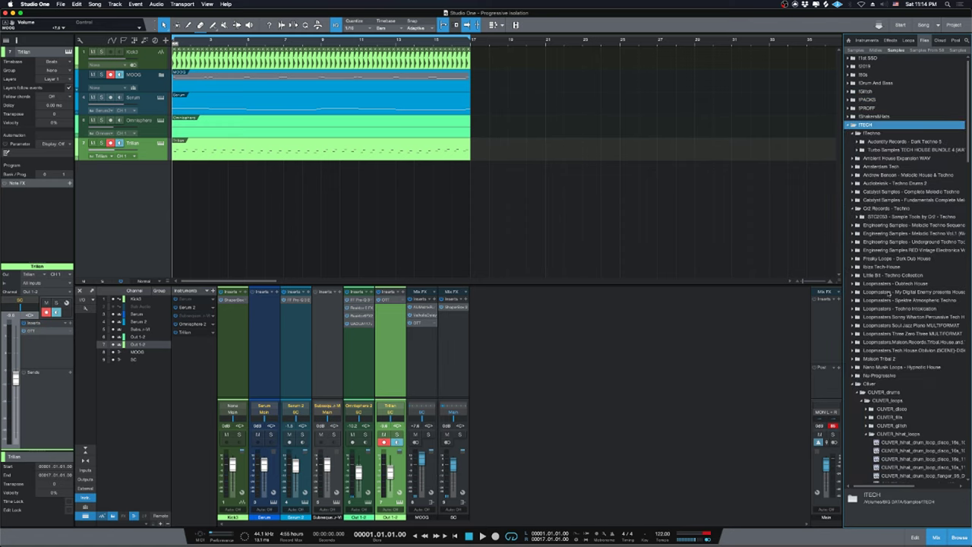
double_click(874, 384)
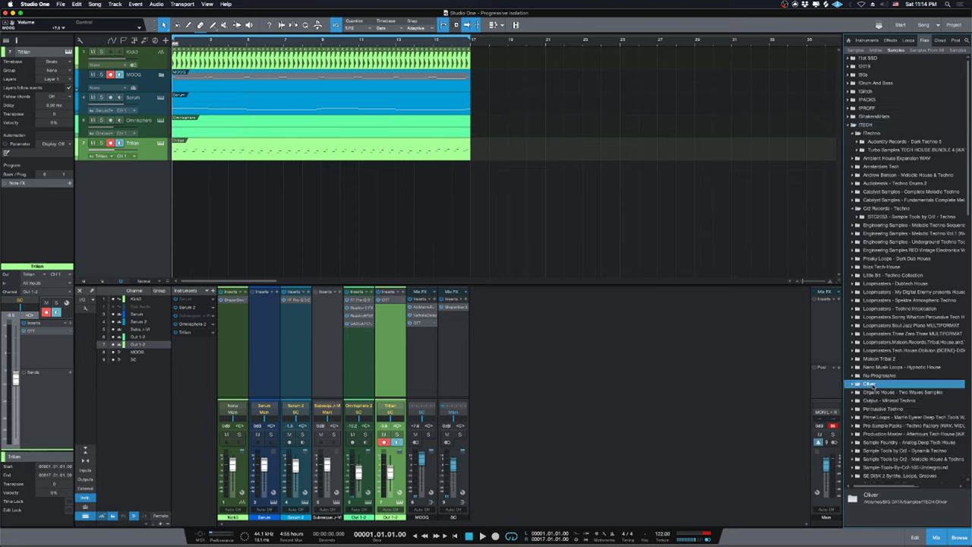
double_click(879, 209)
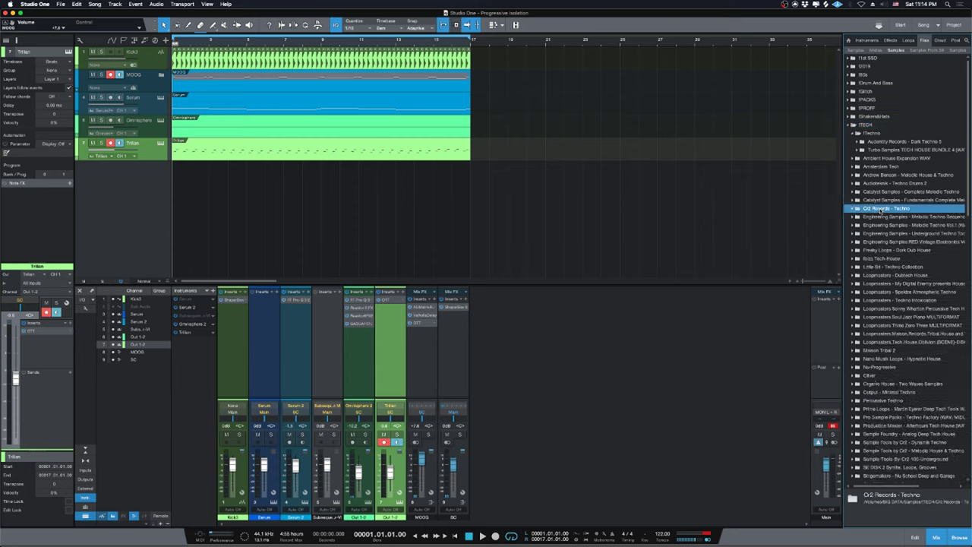
double_click(868, 133)
scroll(905, 303, "down", 5)
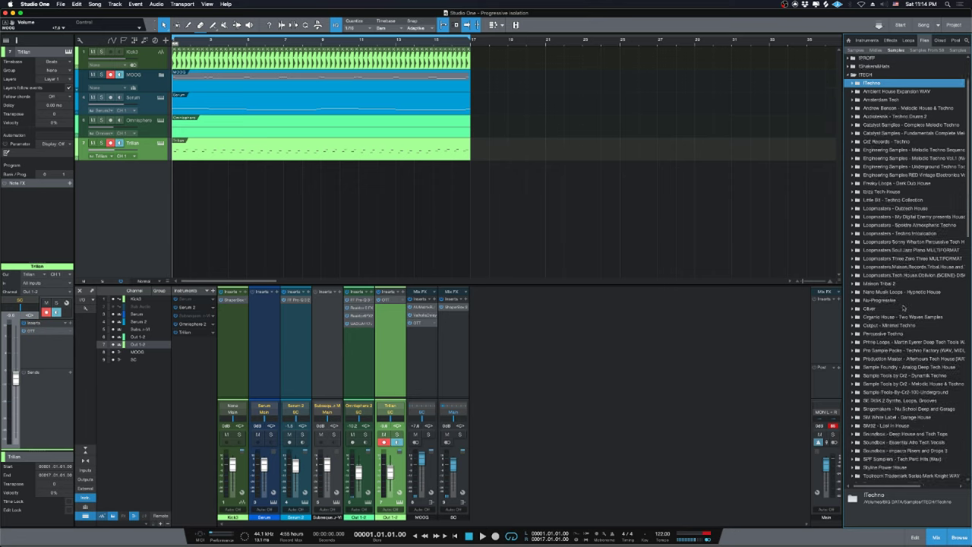
scroll(905, 303, "up", 5)
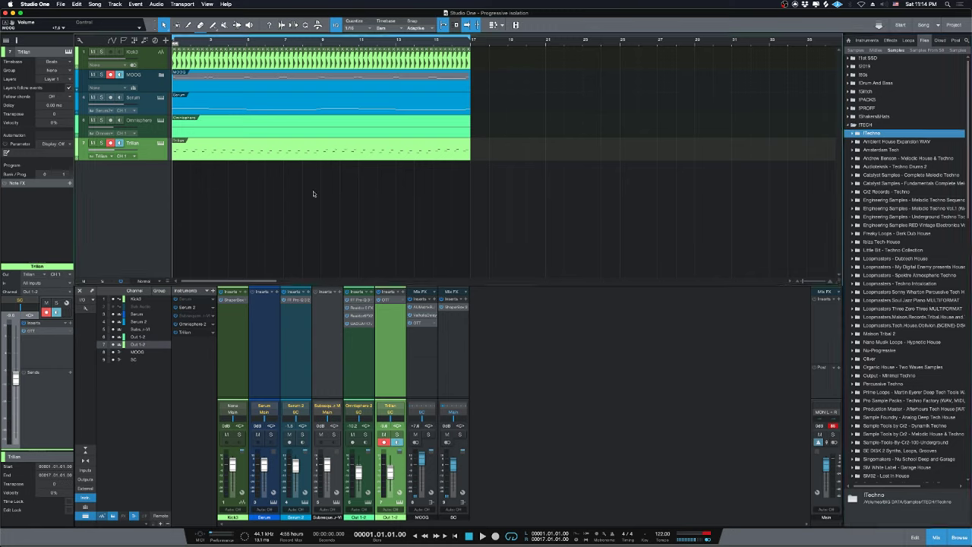
Collapse ITECH and expand the High Loops folder inside !PROFF to list its loops.
double_click(873, 125)
left_click(874, 99)
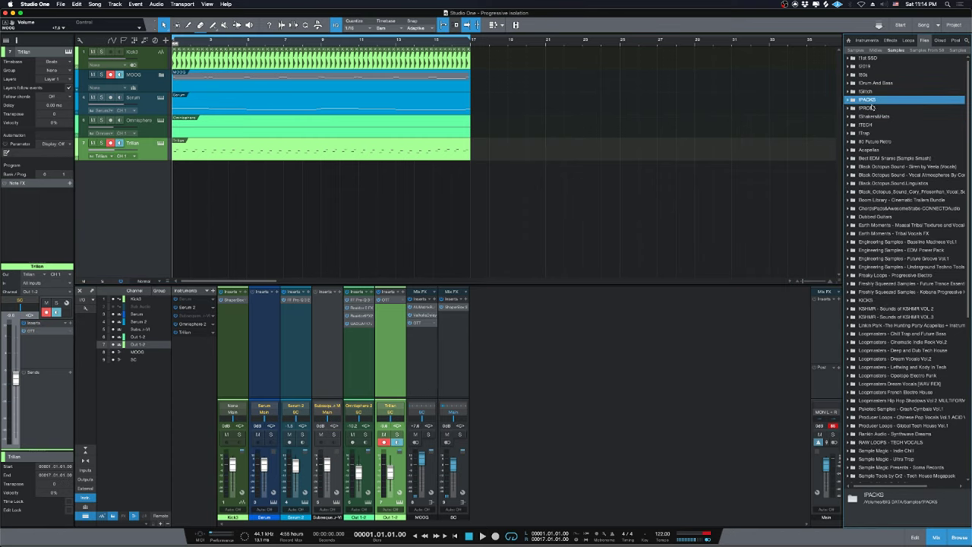
double_click(872, 109)
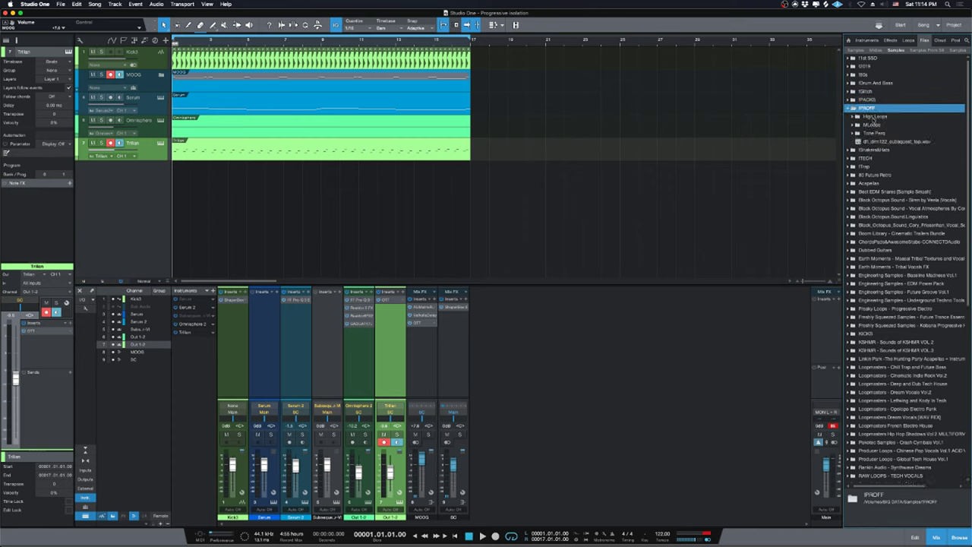
left_click(880, 119)
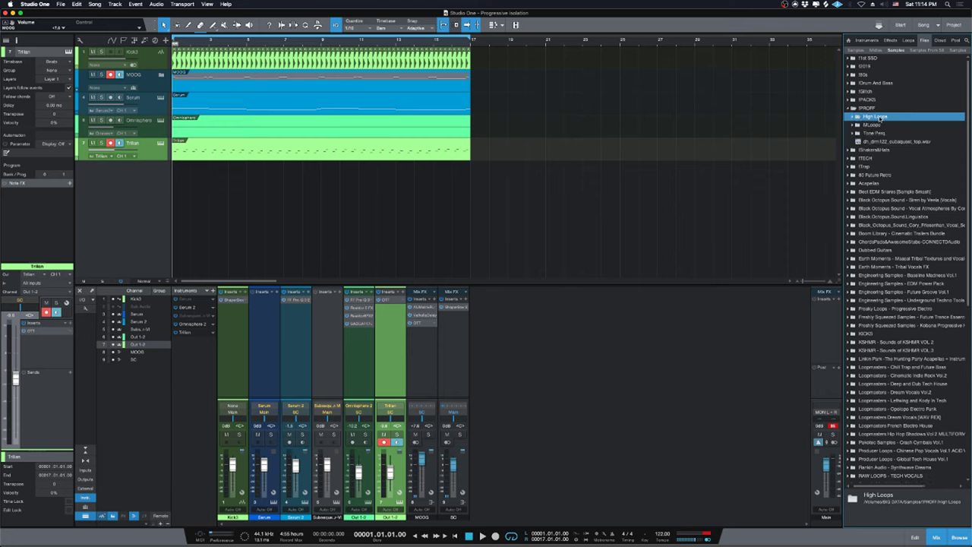
double_click(880, 119)
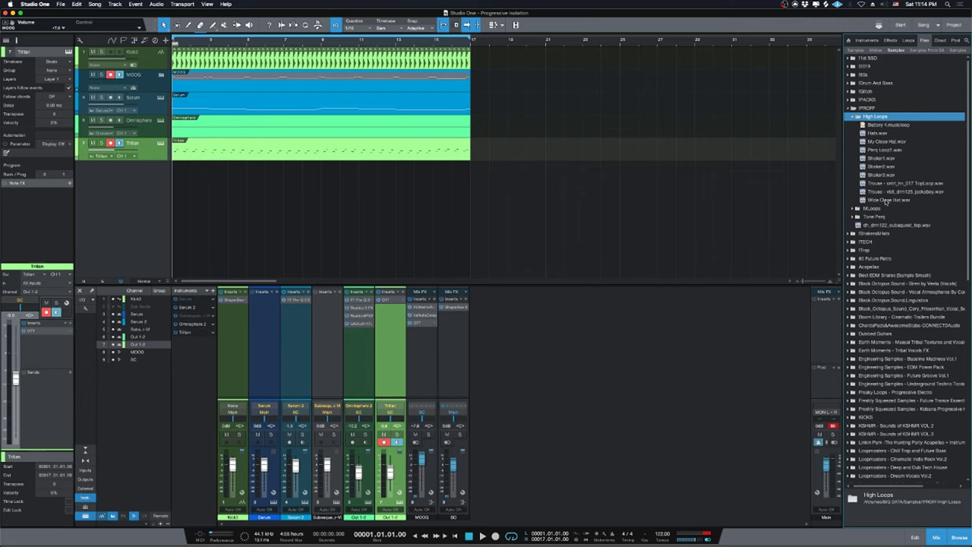
Add Wide Close Hat.wav on a soloed track repeated to bar 17, then add My Close Hat.wav at bar 1.
left_click_drag(890, 202, 176, 222)
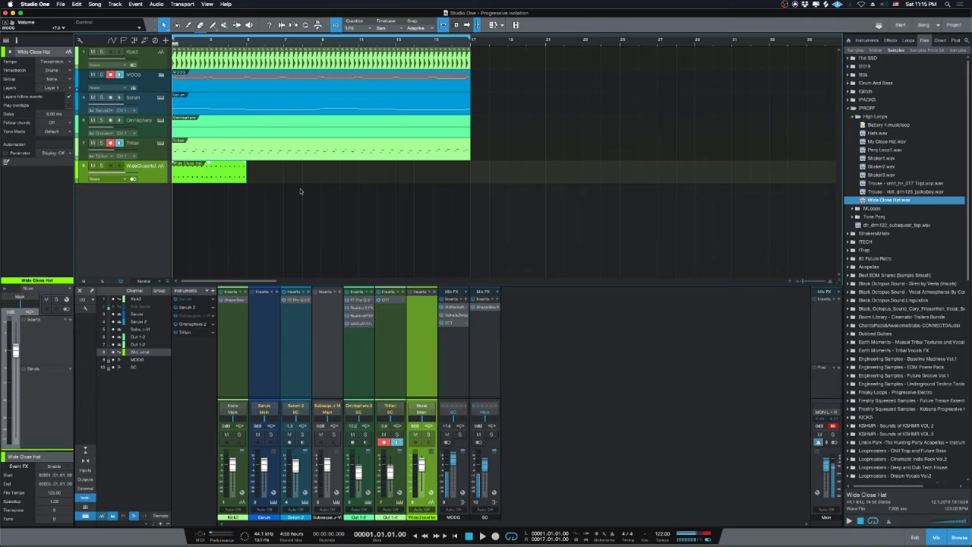
key("space")
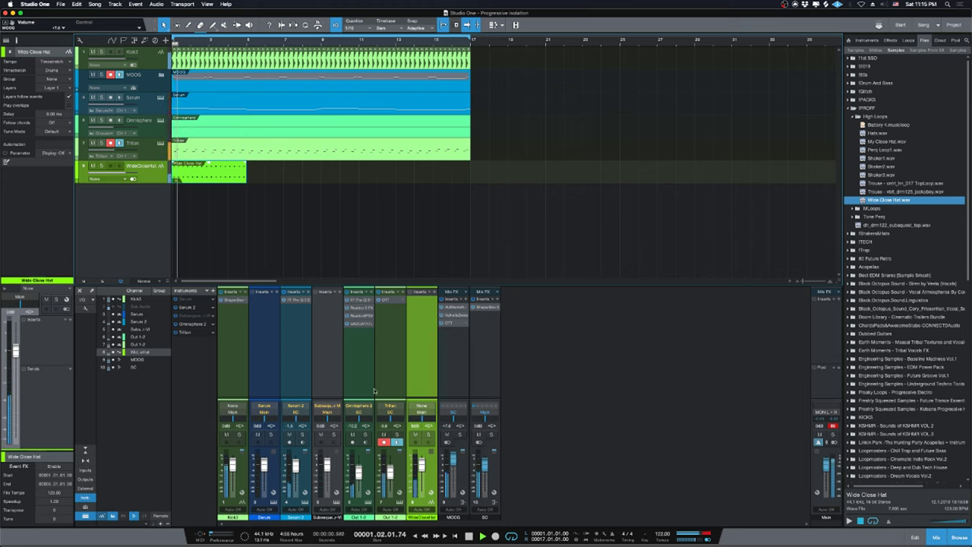
left_click(101, 165)
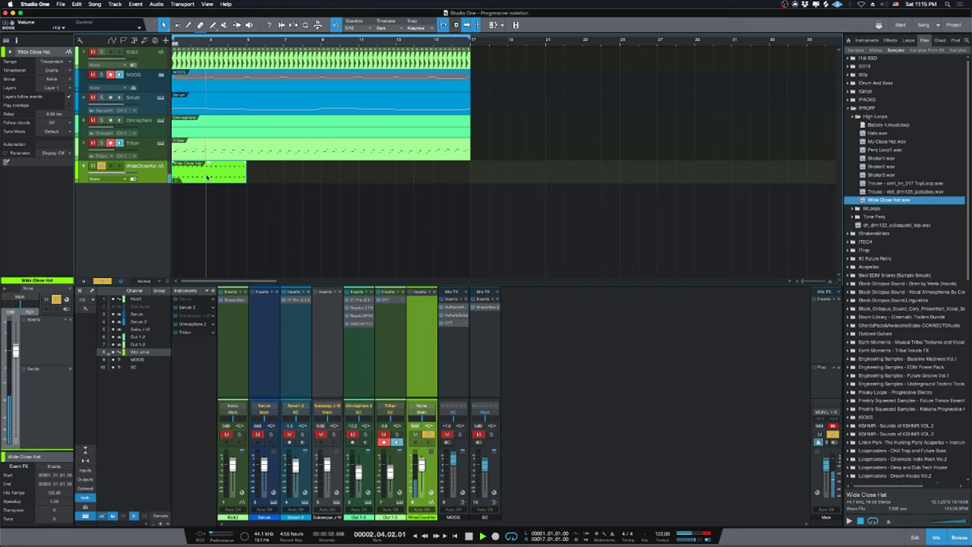
key("space")
key("d")
key("d")
key("d")
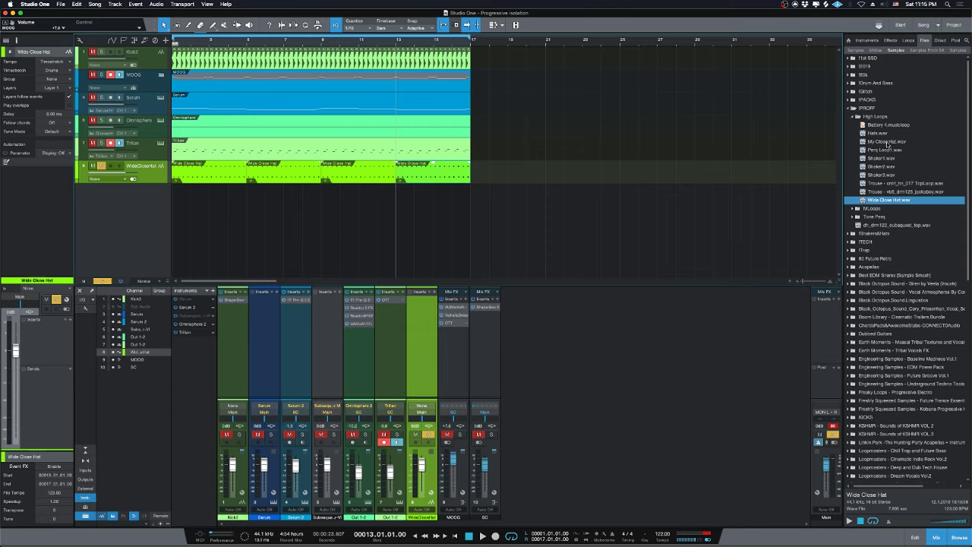
left_click_drag(887, 143, 167, 205)
Unsolo WideCloseHat, place the My Close Hat clip and audition it.
left_click(101, 165)
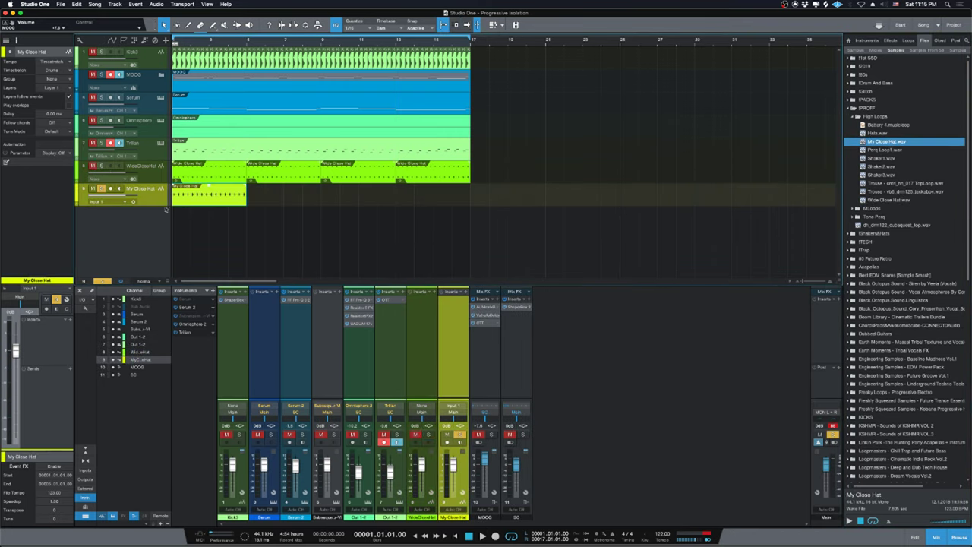
left_click_drag(153, 207, 151, 323)
key("space")
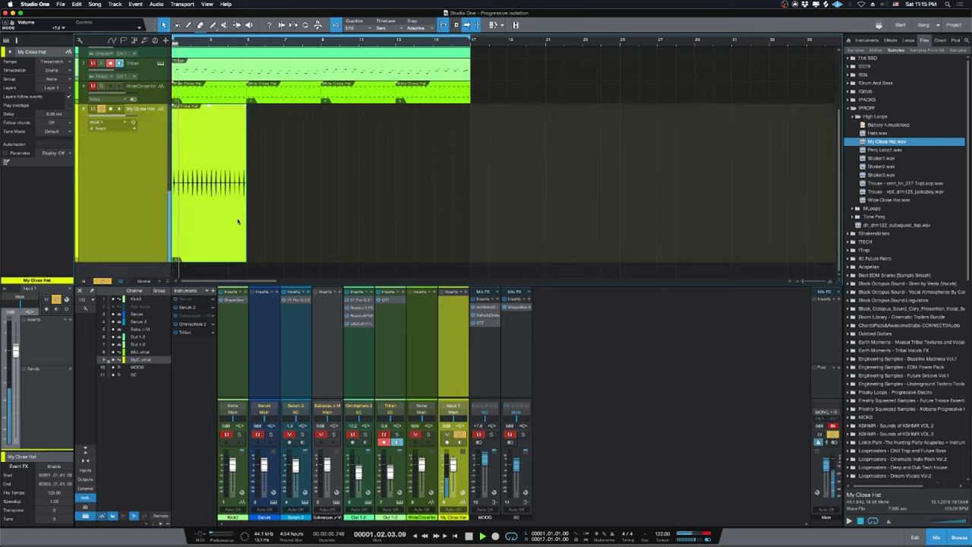
key("space")
Move the My Close Hat clip to bar 1, repeat it to bar 17, and unsolo it.
left_click_drag(150, 260, 143, 127)
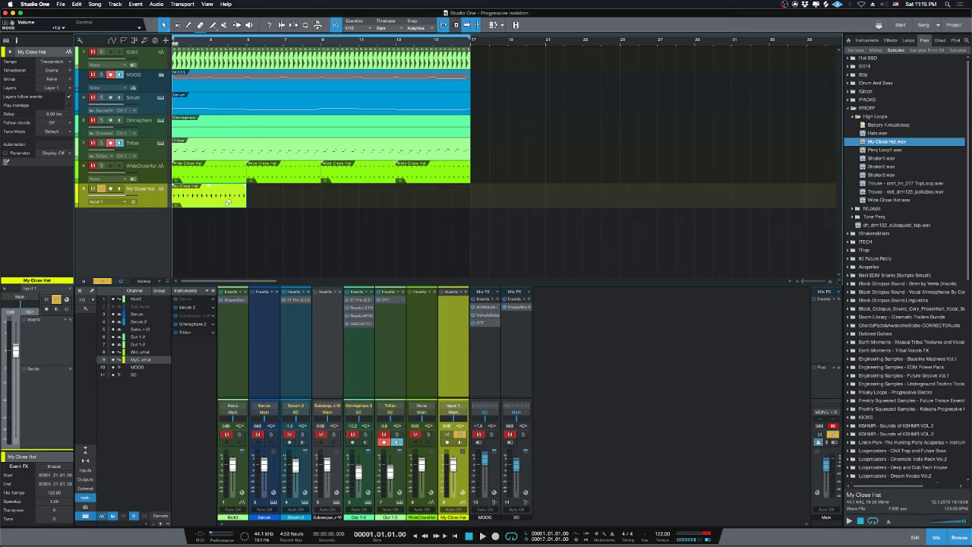
key("d")
key("d")
key("d")
left_click(459, 434)
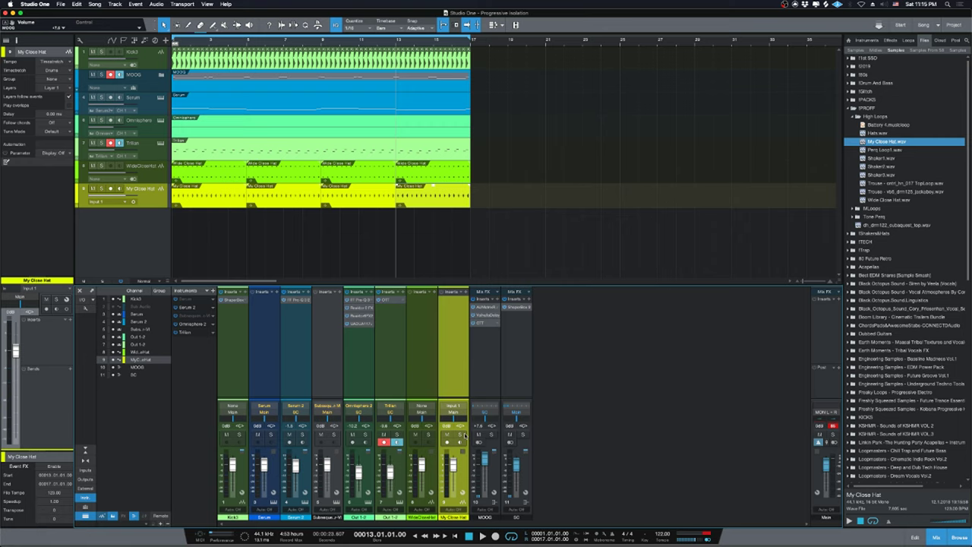
Play the whole arrangement and lower the My Close Hat volume to -1.0 dB.
left_click(203, 182)
left_click(213, 201)
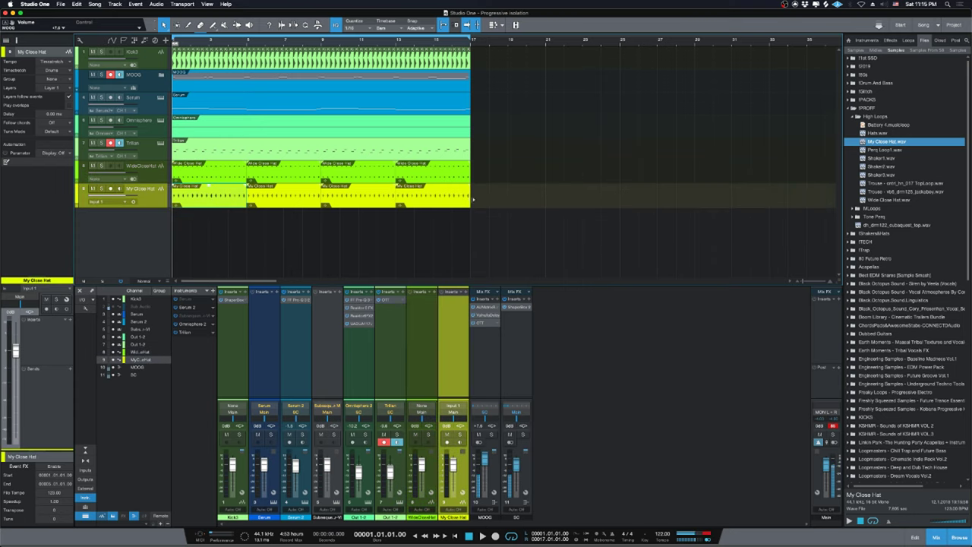
key("space")
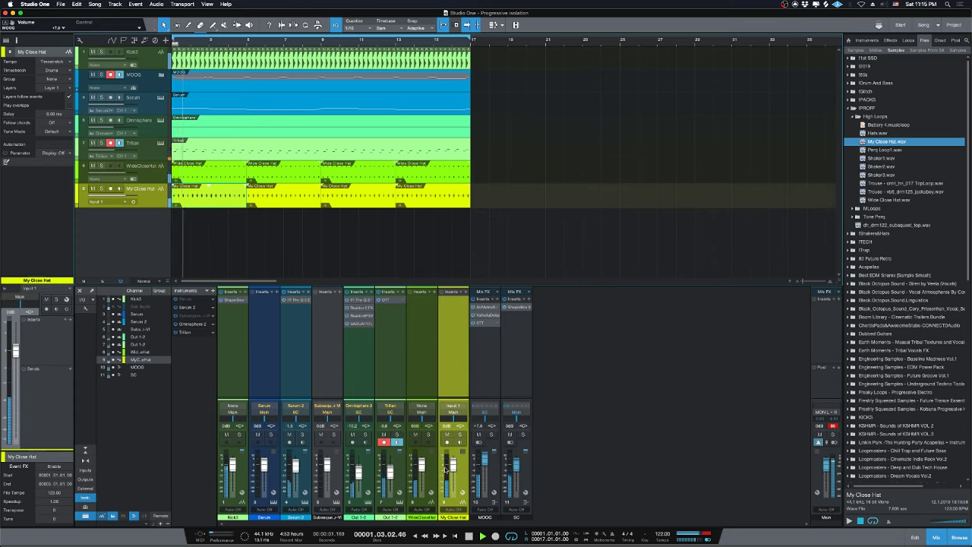
left_click_drag(448, 465, 448, 468)
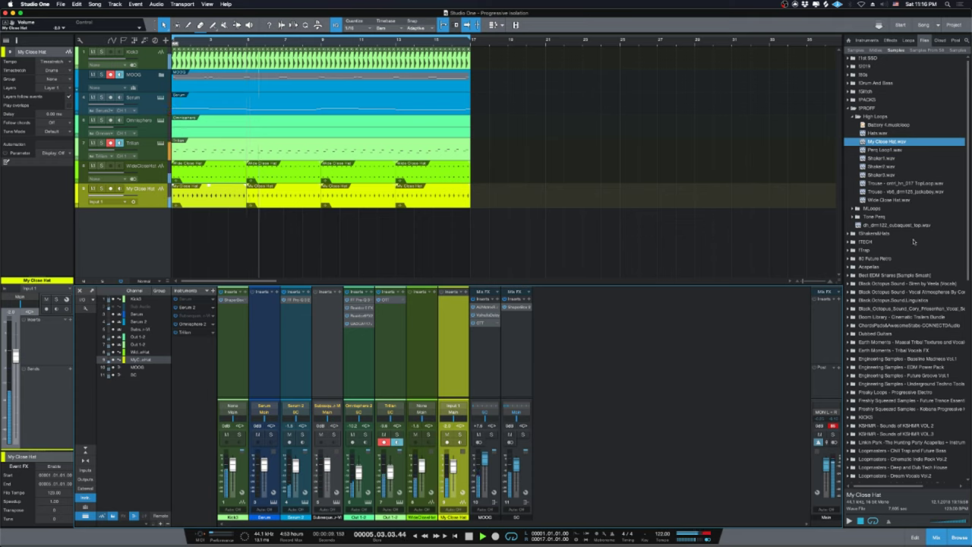
Collapse !PROFF in the Browser and expand then collapse the !2019 and !PACKS folders.
scroll(911, 235, "down", 3)
scroll(901, 275, "up", 5)
double_click(872, 148)
left_click(871, 99)
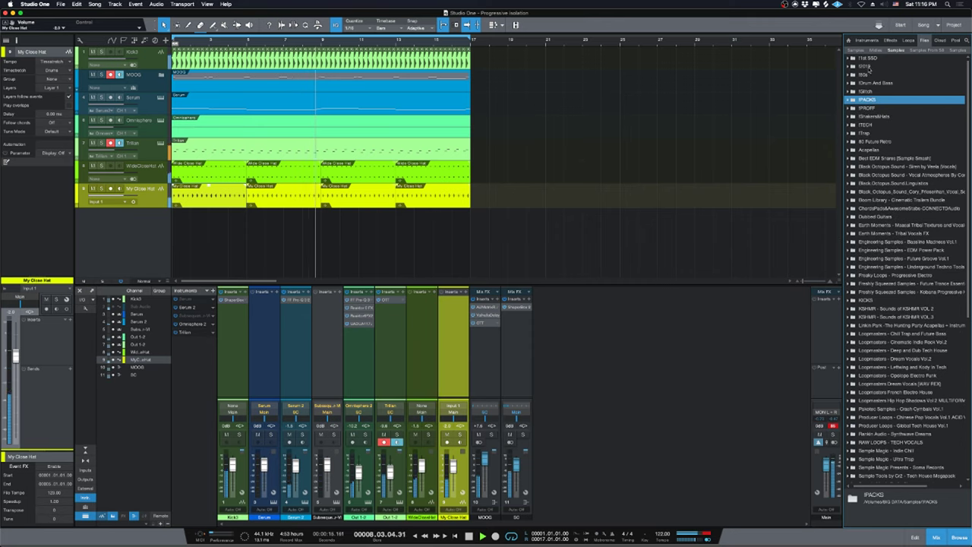
double_click(868, 67)
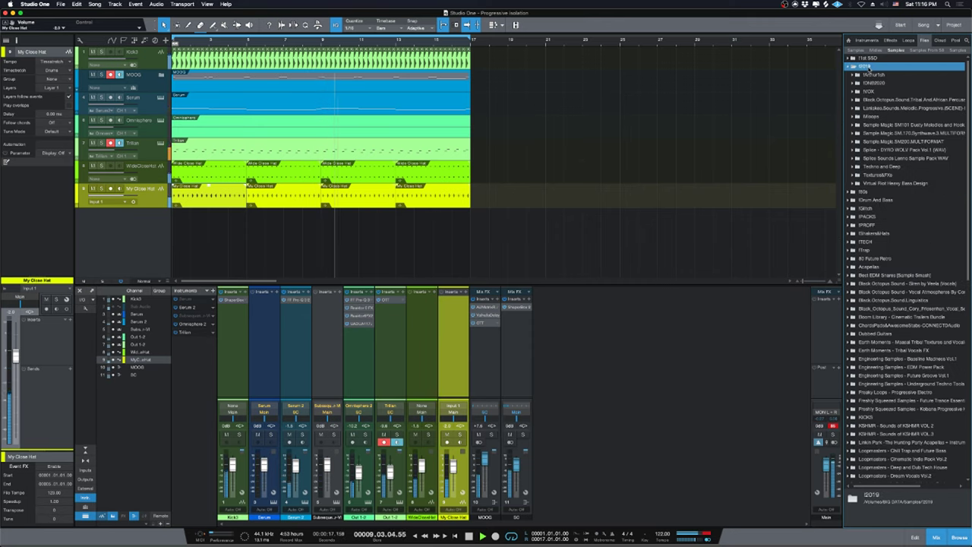
double_click(869, 67)
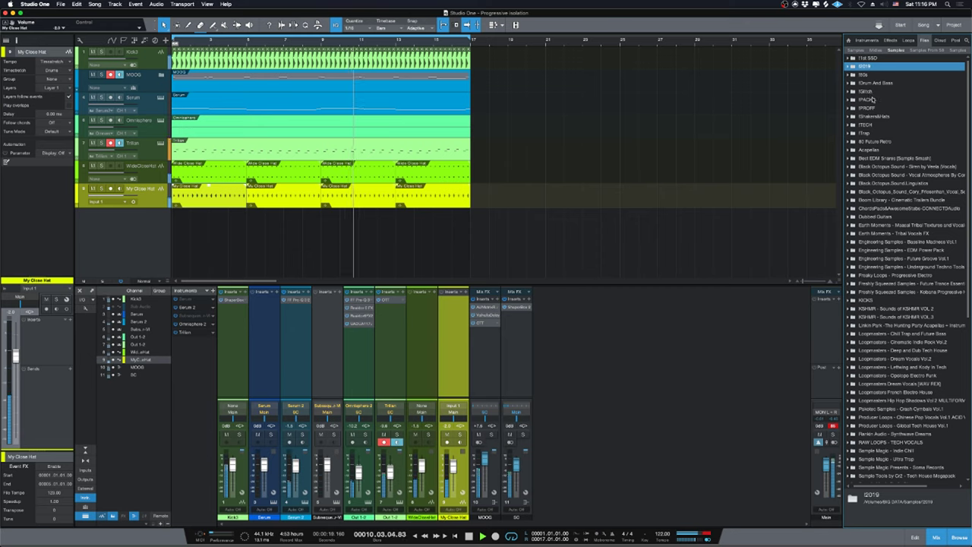
double_click(872, 99)
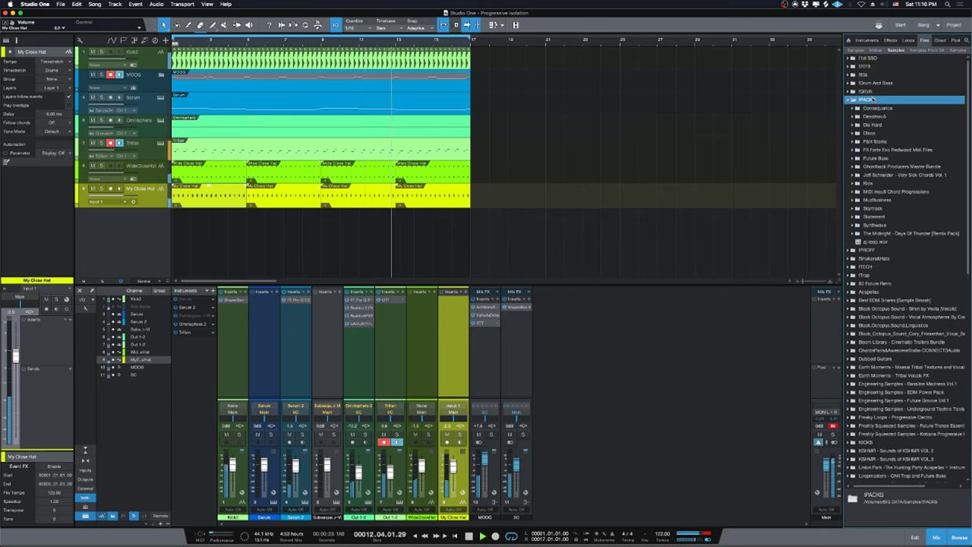
double_click(872, 100)
Expand !Glitch and the SM120 - Dark Garage - Wav folder, stop playback, then collapse !Glitch.
double_click(866, 91)
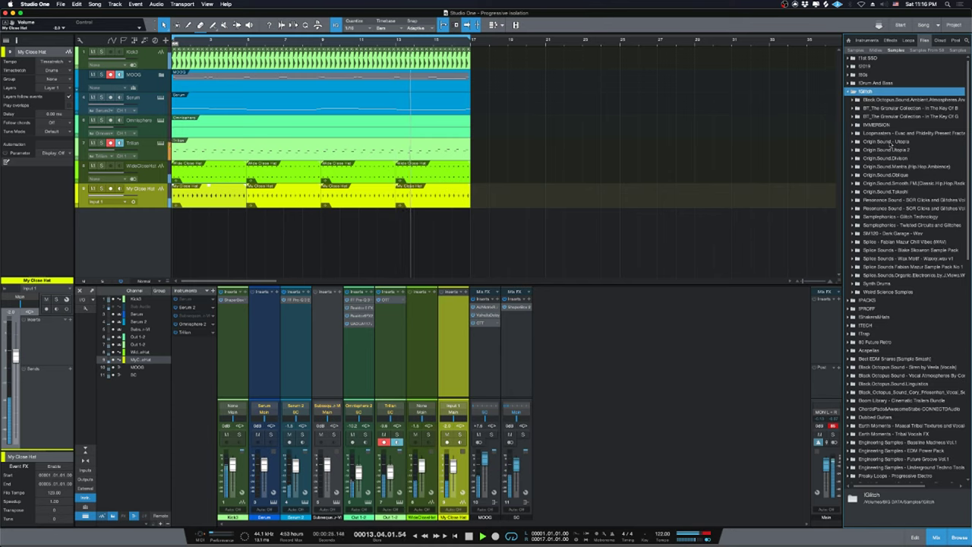
left_click(876, 233)
double_click(876, 233)
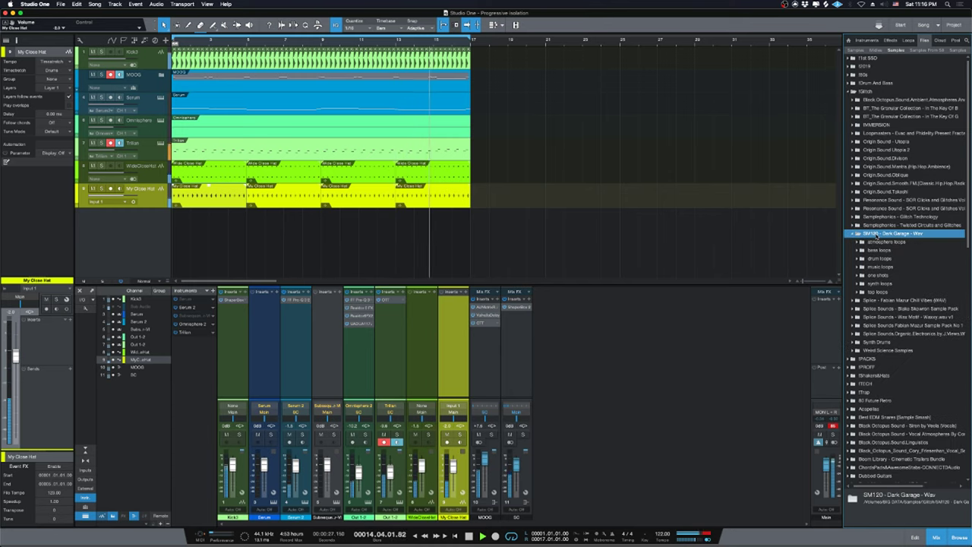
key("space")
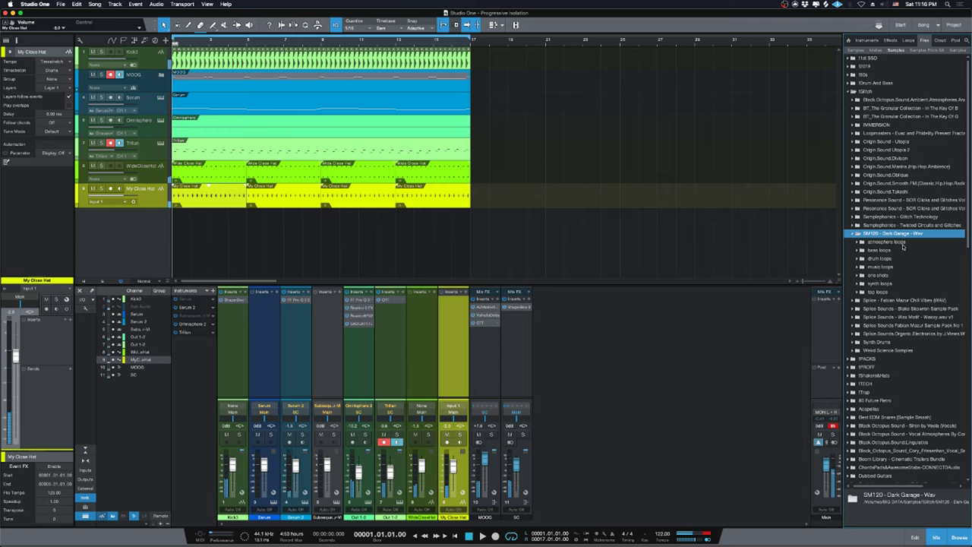
double_click(866, 91)
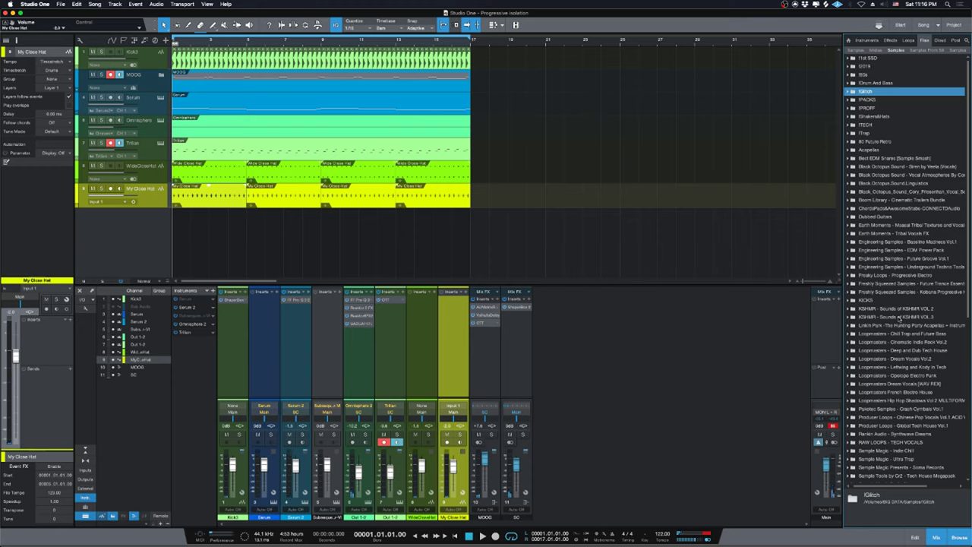
Expand !PROFF to show High Loops, then collapse it again.
scroll(903, 349, "down", 3)
scroll(900, 351, "up", 3)
double_click(872, 107)
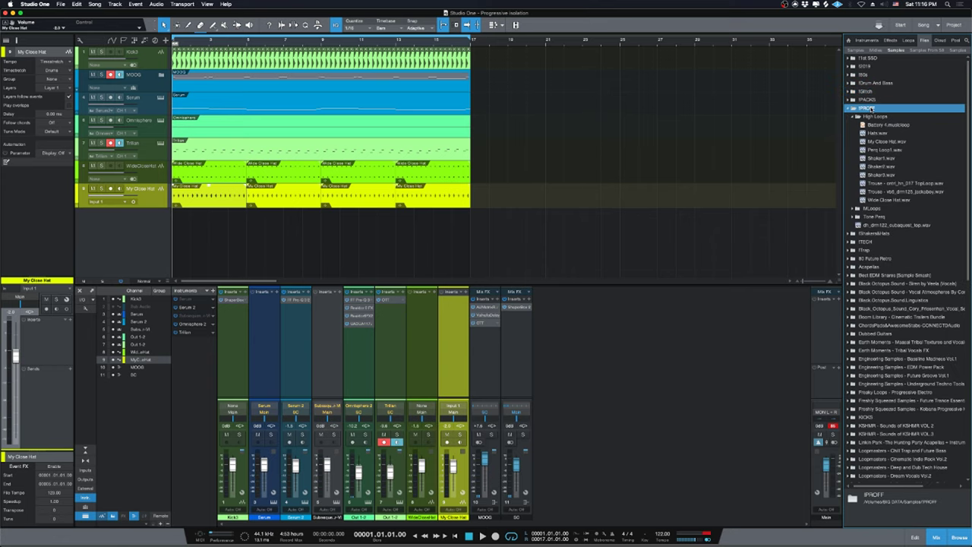
double_click(873, 109)
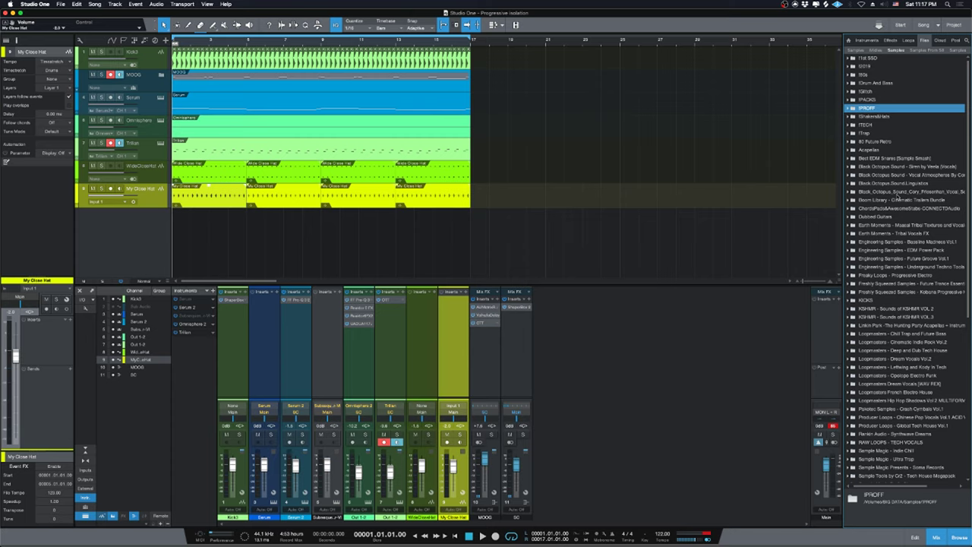
Browse the IPROFF, Tone Perq and IPACKS sample folders, then collapse them again.
double_click(883, 112)
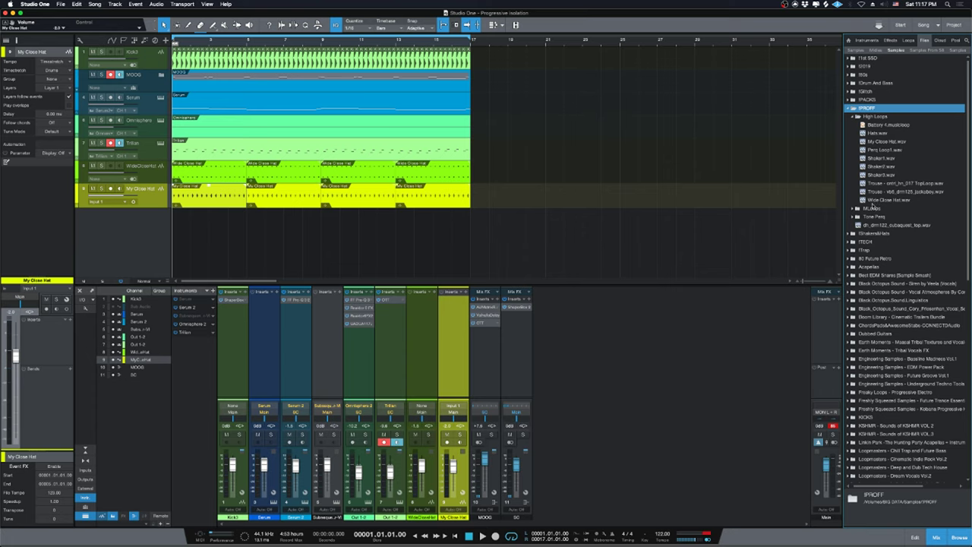
double_click(872, 217)
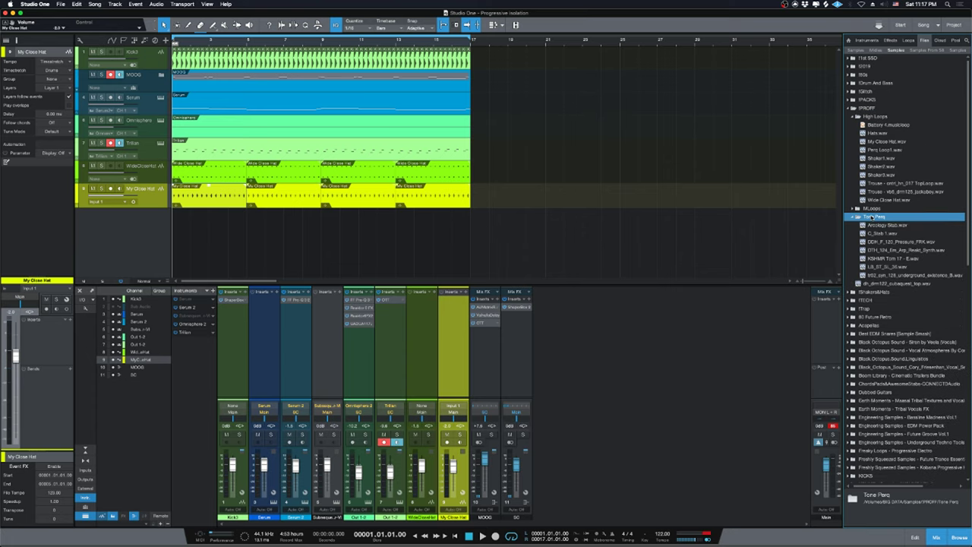
double_click(874, 217)
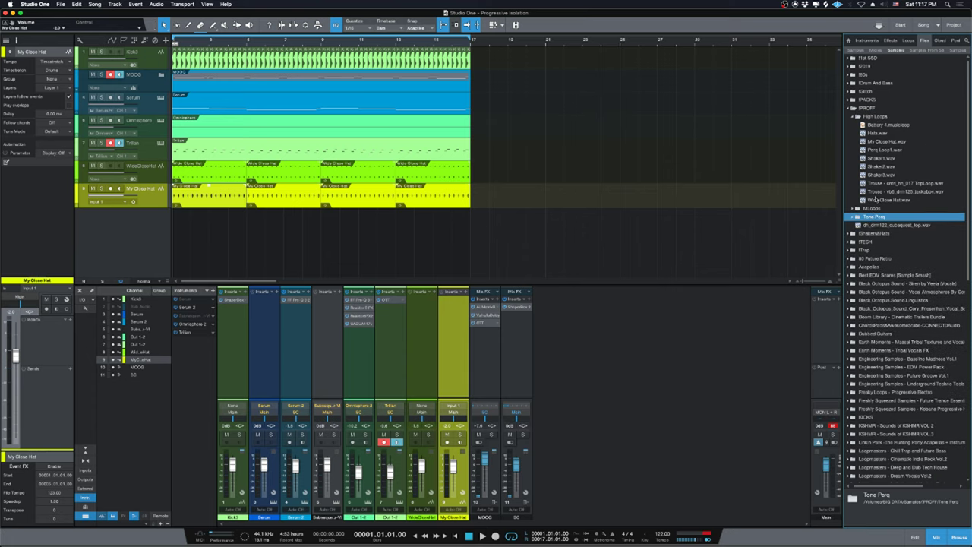
left_click(859, 100)
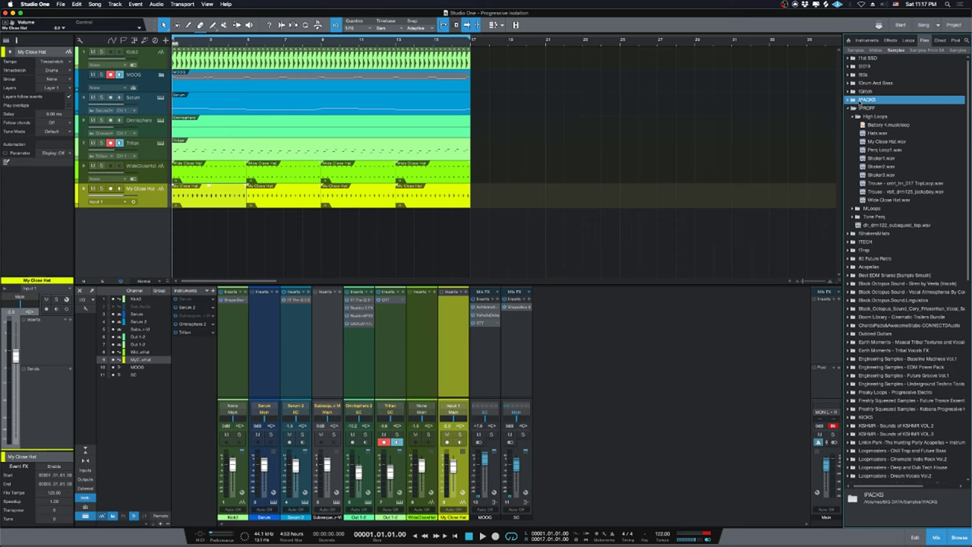
double_click(864, 108)
scroll(896, 331, "down", 1)
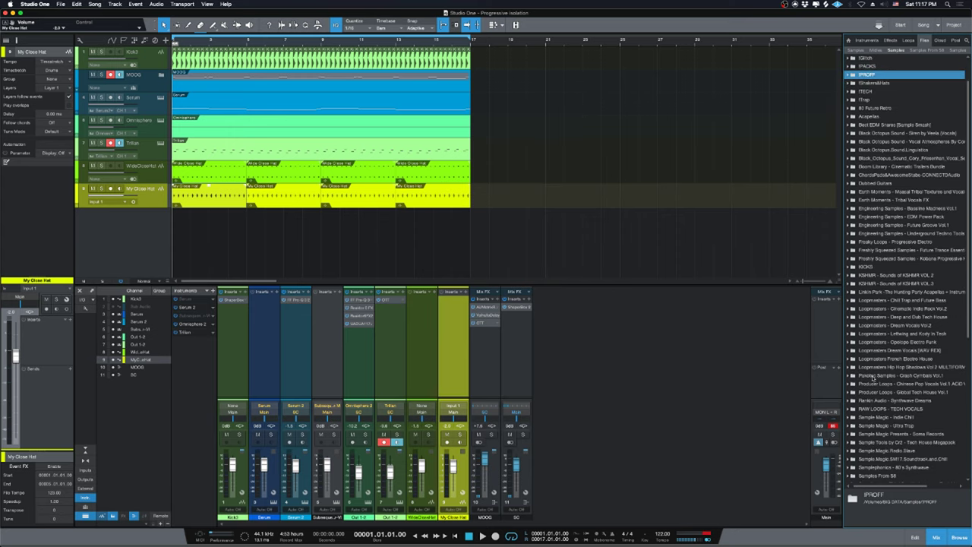
scroll(880, 351, "up", 1)
double_click(871, 108)
double_click(871, 108)
left_click(872, 99)
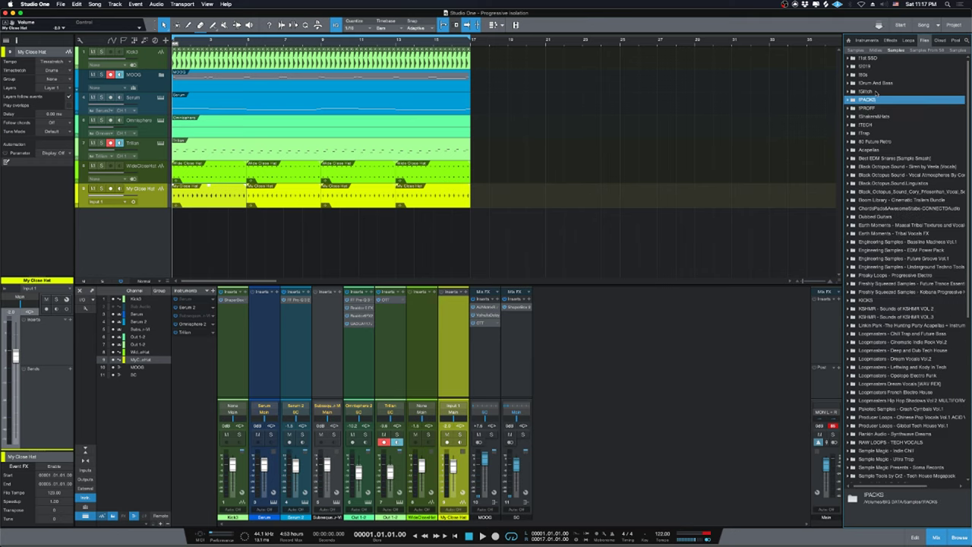
left_click(876, 92)
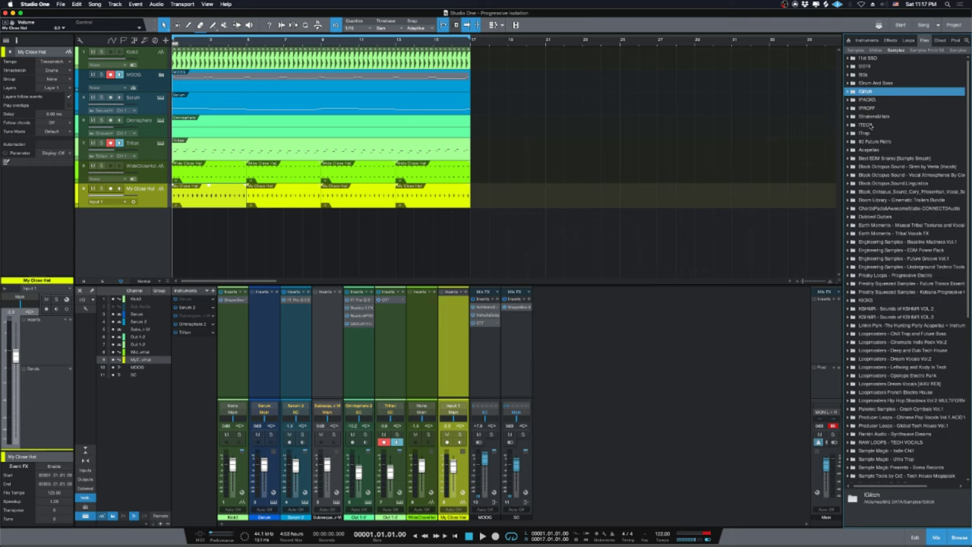
Expand the ITECH folder's techno sample pack down to its drums folder.
double_click(870, 125)
double_click(874, 358)
scroll(935, 383, "down", 2)
scroll(935, 384, "down", 3)
double_click(898, 326)
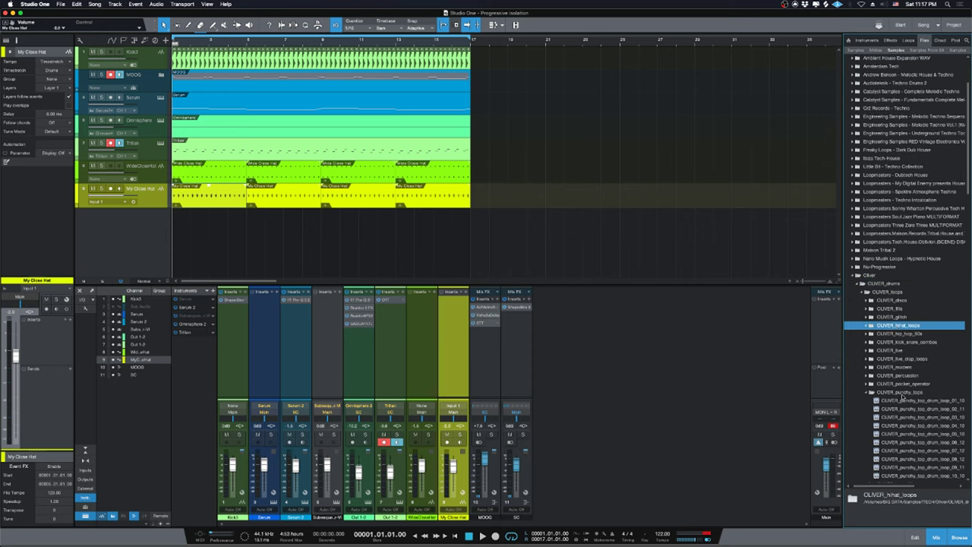
left_click(900, 392)
double_click(890, 284)
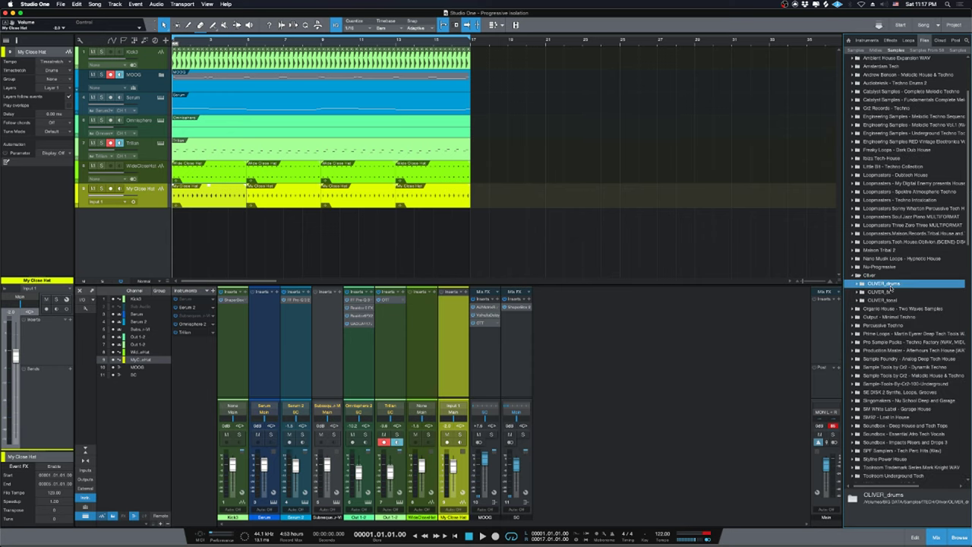
double_click(889, 300)
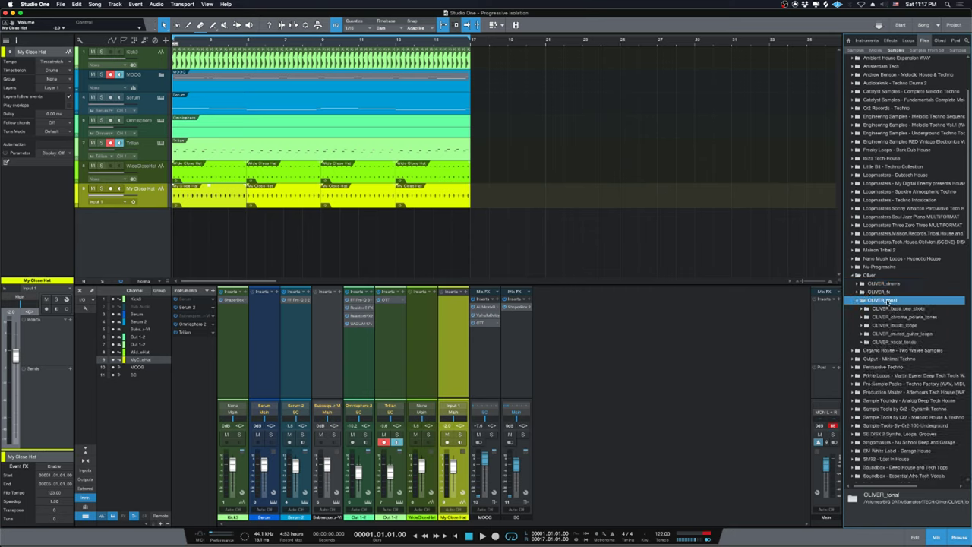
double_click(888, 284)
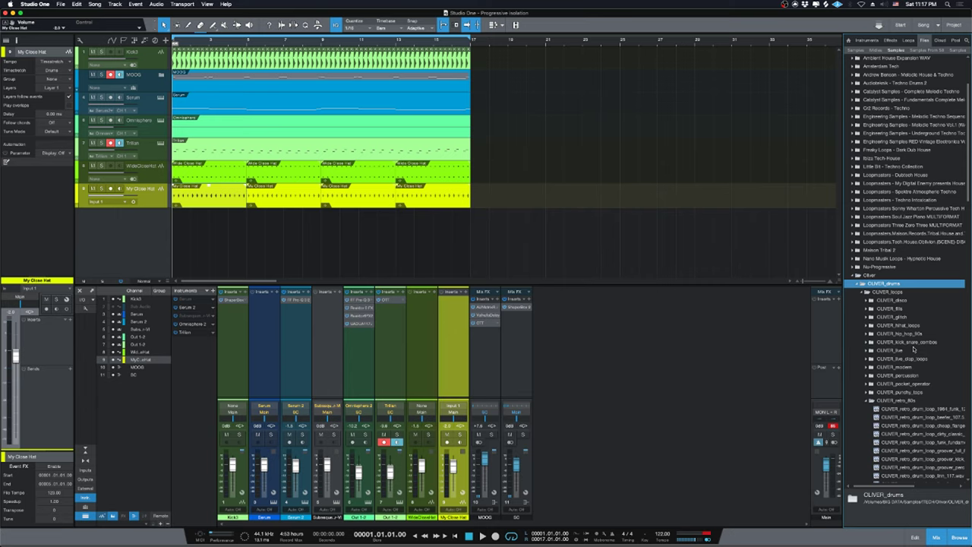
left_click(922, 3)
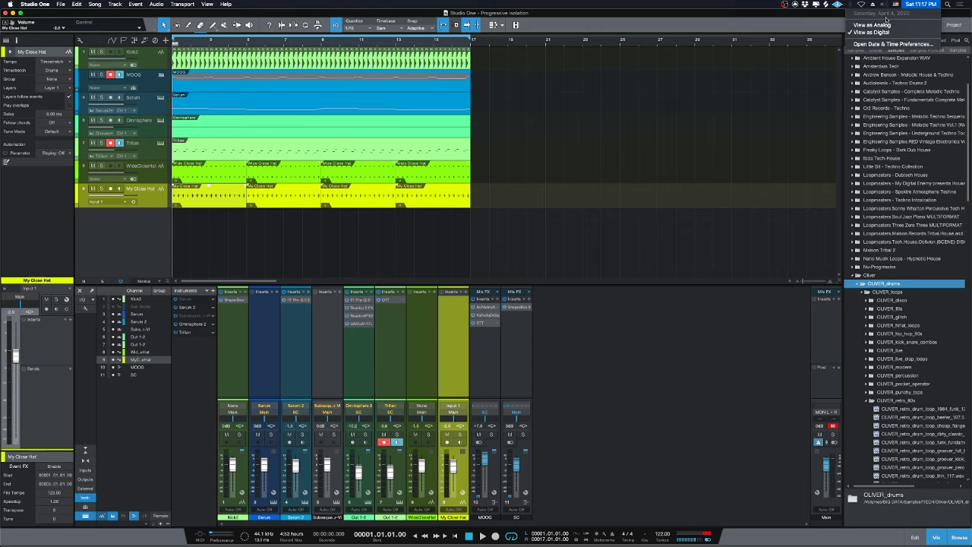
left_click(911, 10)
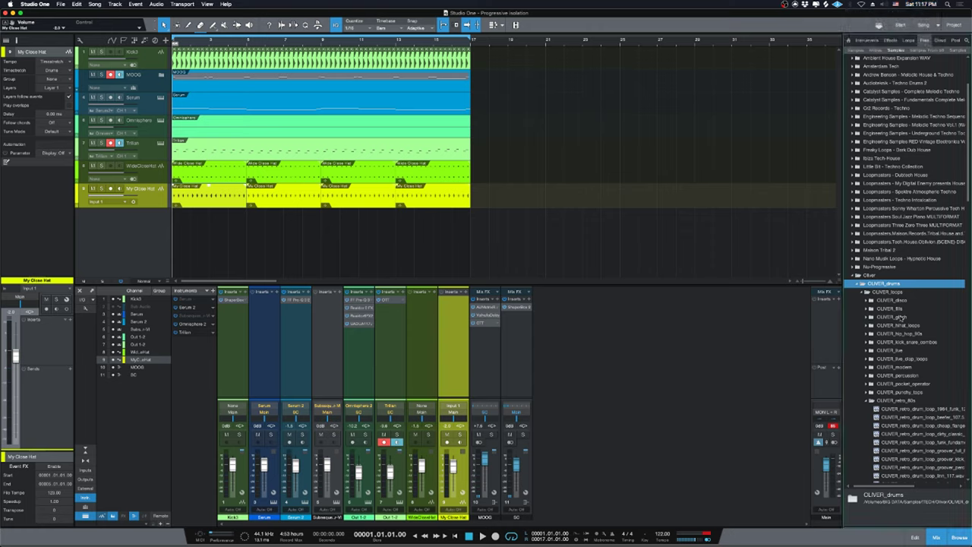
Open drums > one_shots > claps to list the clap wav files.
left_click(899, 292)
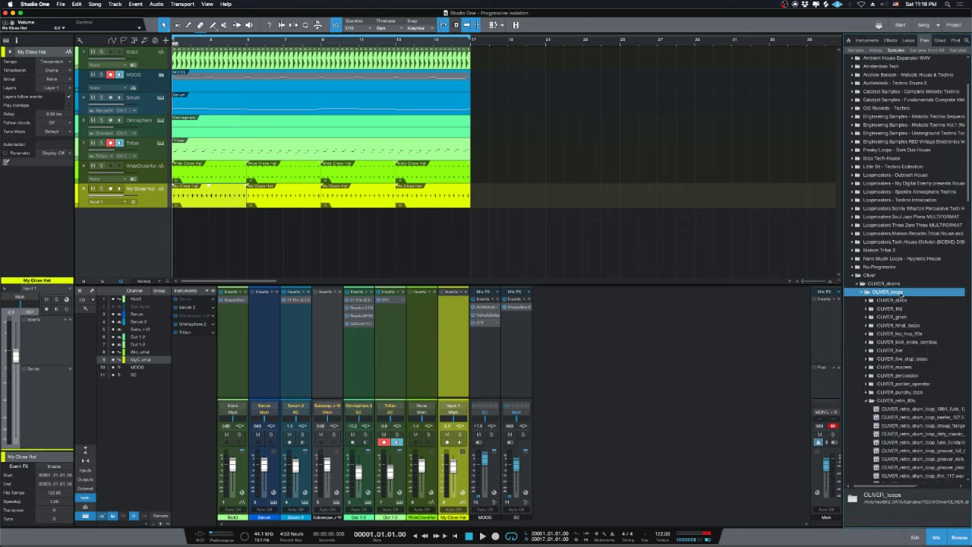
double_click(901, 400)
double_click(900, 409)
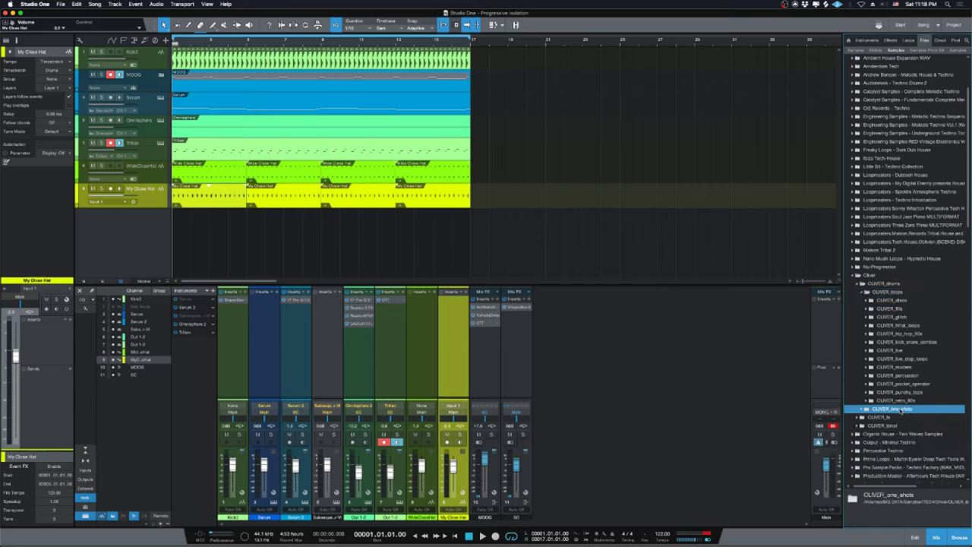
scroll(908, 387, "down", 3)
double_click(910, 343)
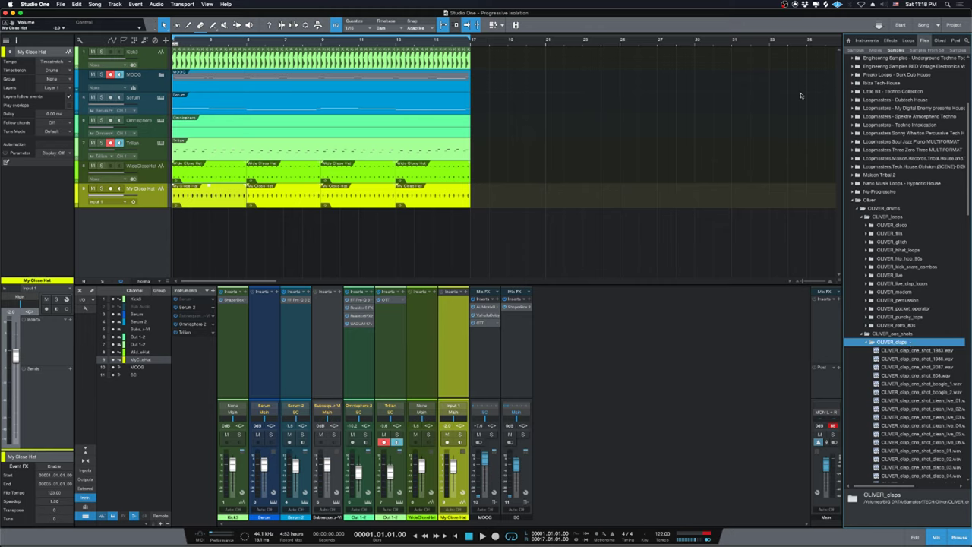
Drop clap_one_shot_808.wav on a new track, move it near bar 1.3 and duplicate it.
left_click_drag(917, 380, 200, 237)
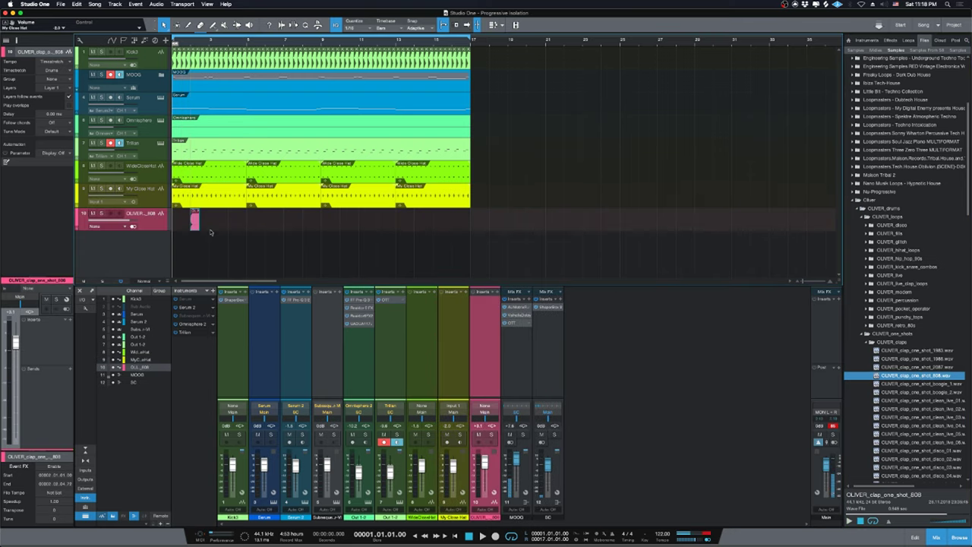
key("e")
key("e")
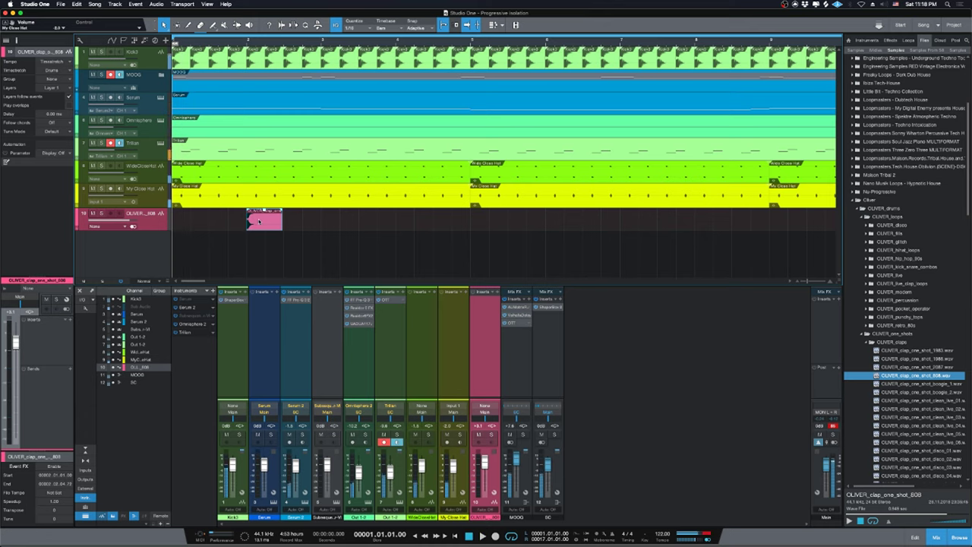
left_click_drag(259, 221, 202, 222)
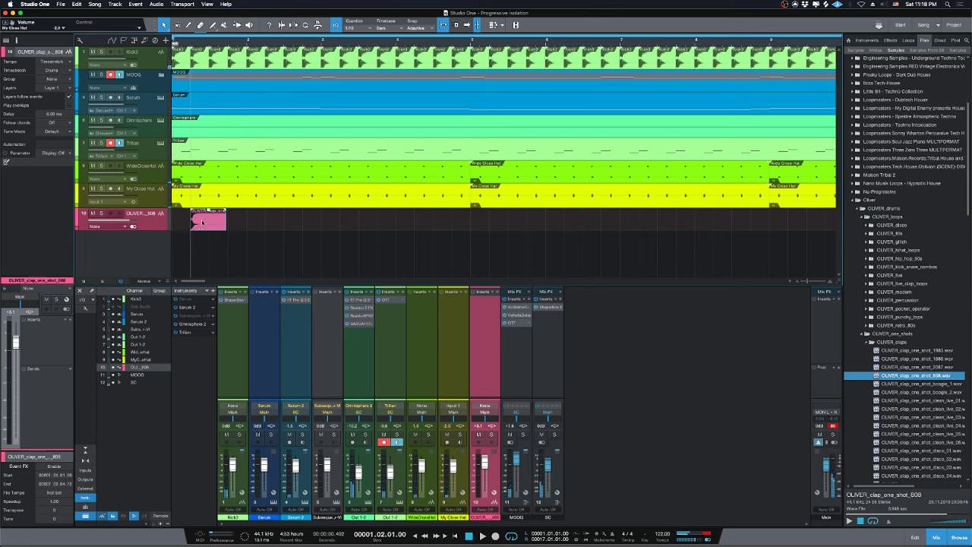
key("d")
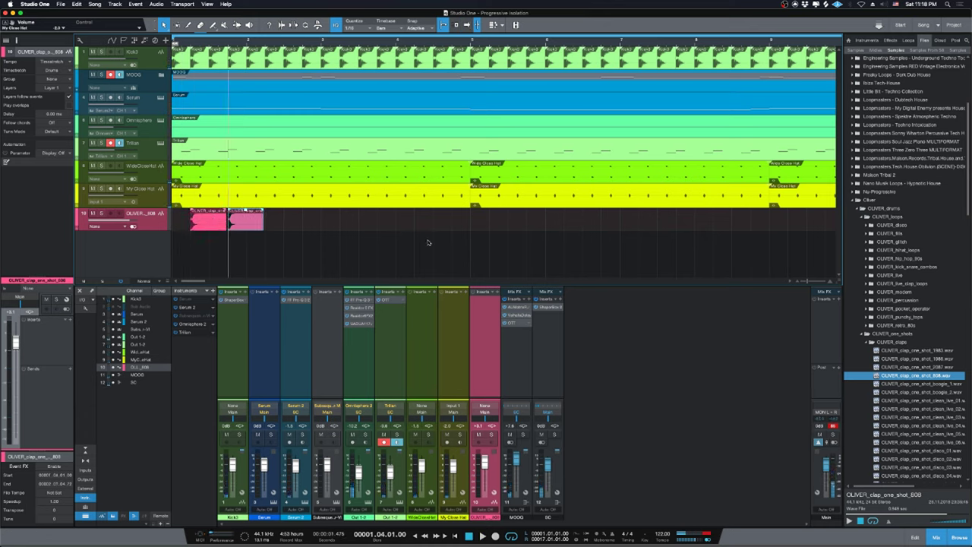
Loop-play the opening section and lower the clap track to about -8 dB.
key("space")
key("slash")
left_click_drag(484, 461, 484, 473)
key("space")
Solo the clap track, move the clip to 1.02.01.00, split it and delete the remainder.
key("e")
key("e")
key("e")
key("e")
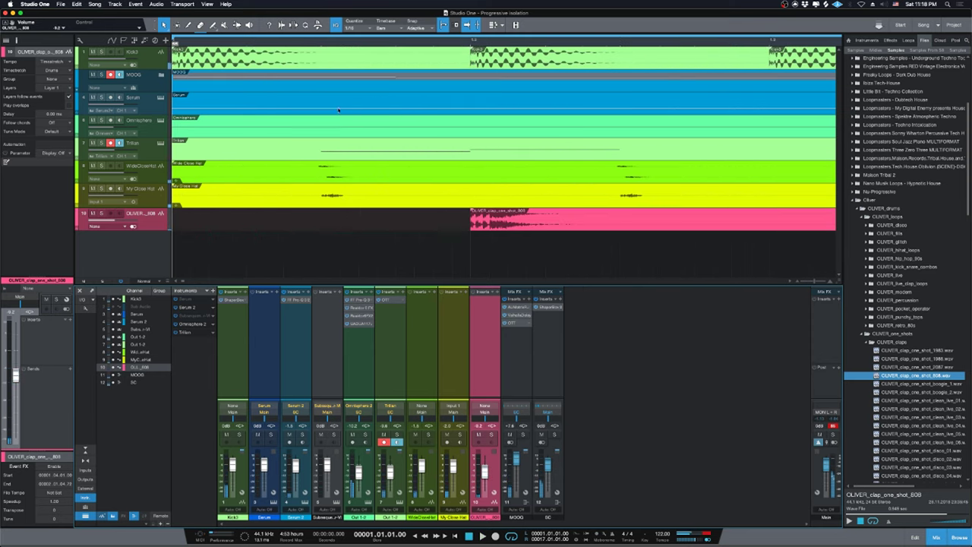
key("s")
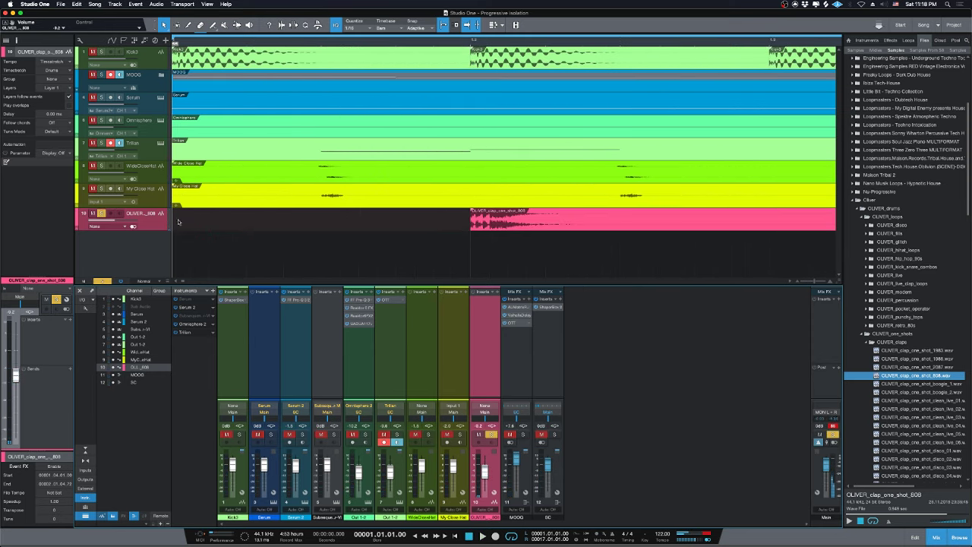
left_click_drag(471, 227, 481, 225)
key("3")
left_click(560, 218)
key("1")
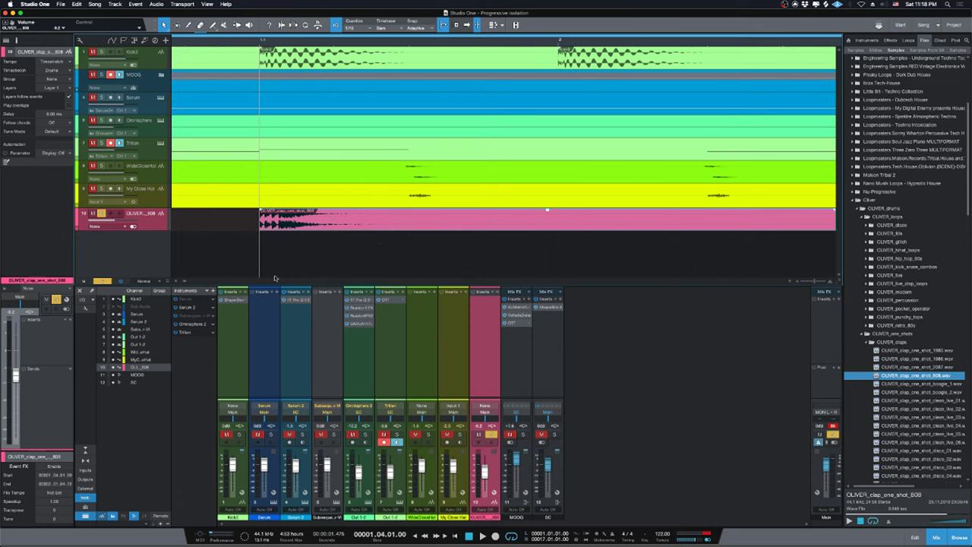
left_click_drag(199, 281, 180, 281)
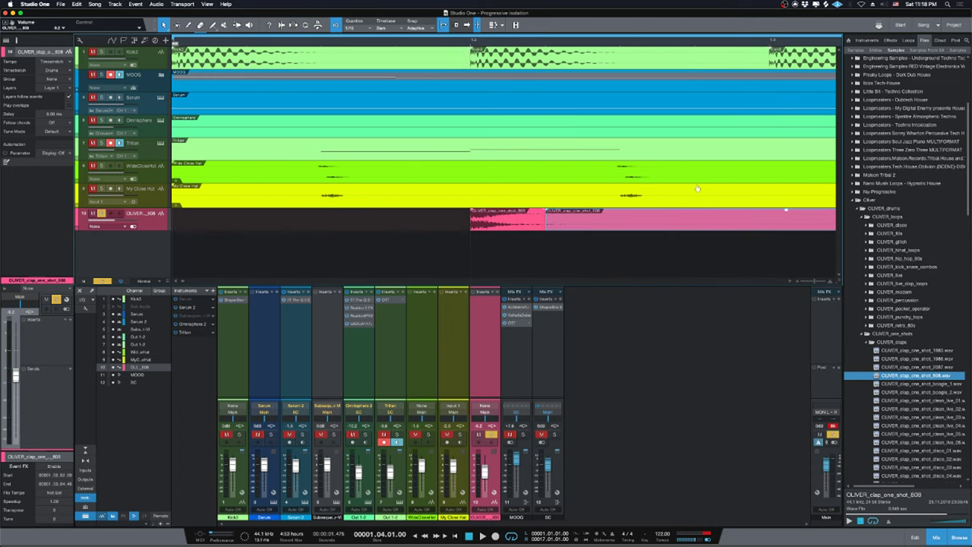
key("Delete")
key("w")
key("w")
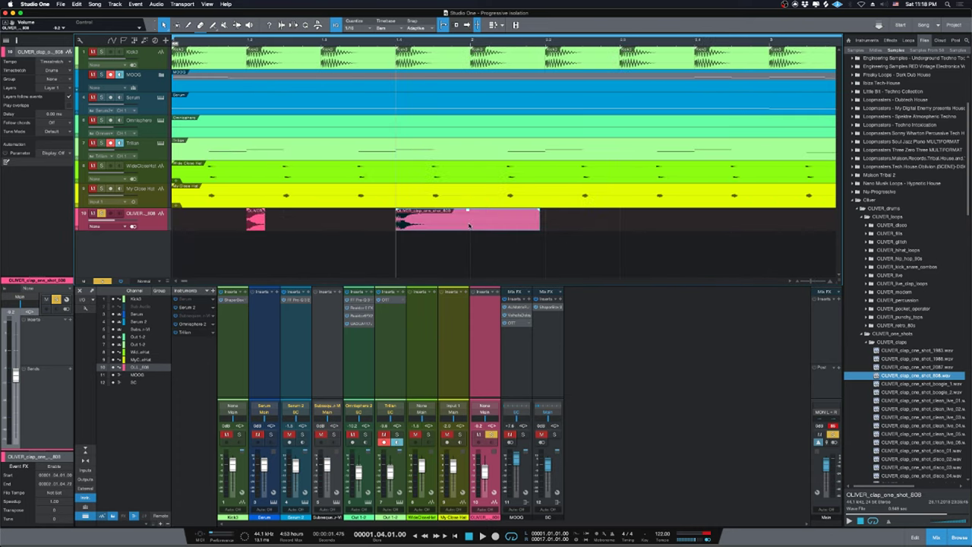
Give the clap clip an exponential fade-out across its length.
left_click(210, 49)
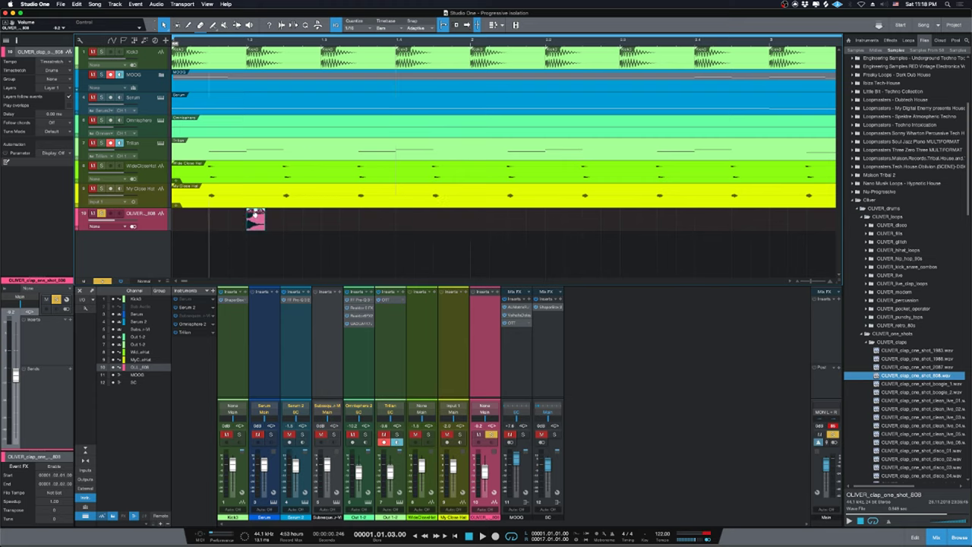
key("e")
key("e")
key("e")
scroll(471, 209, "right", 2)
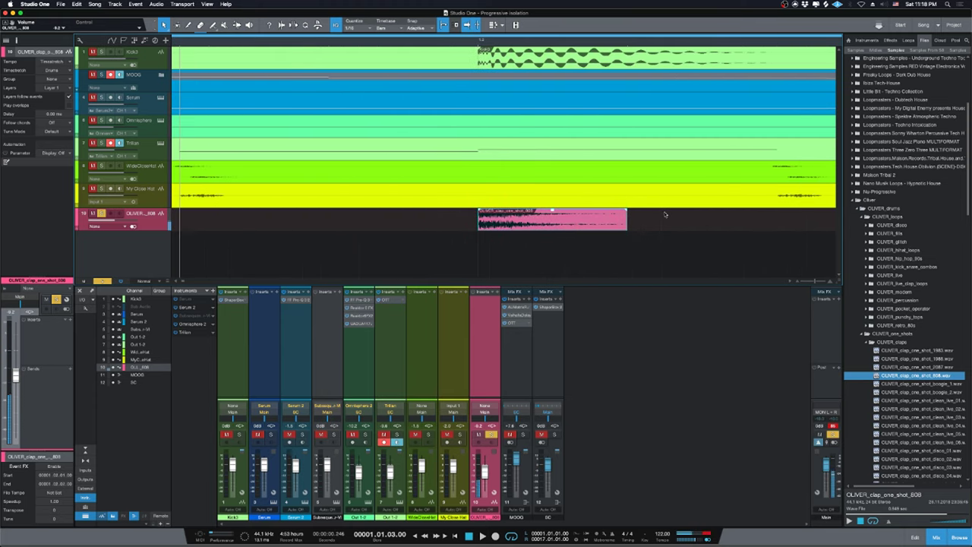
left_click_drag(626, 214, 372, 194)
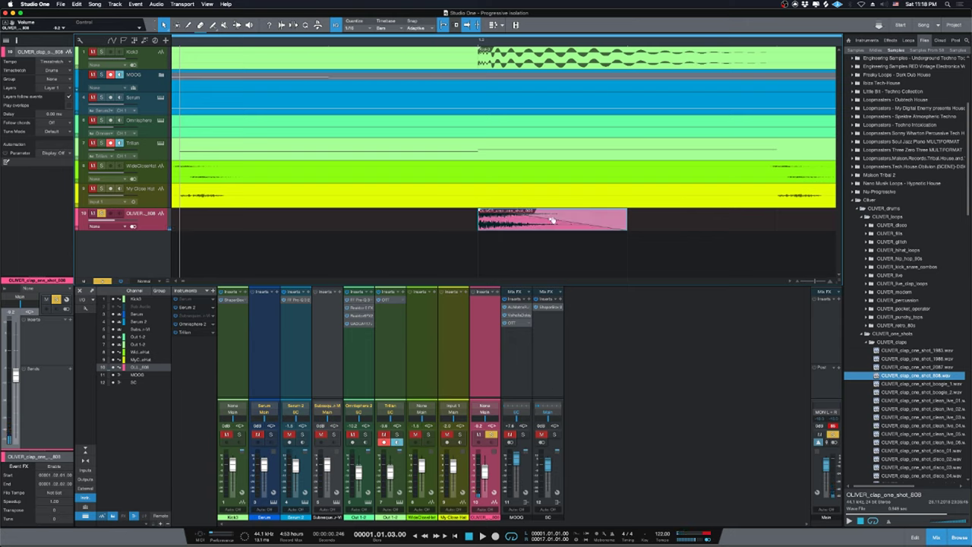
left_click_drag(553, 220, 553, 224)
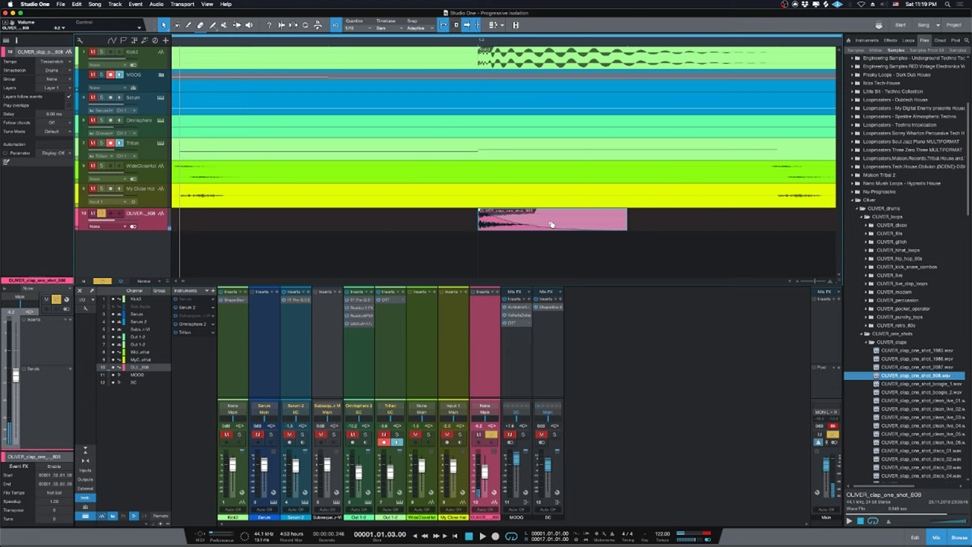
Copy the clap hit to bar 1.4, then duplicate both hits along the track toward bar 16.
key("w")
key("w")
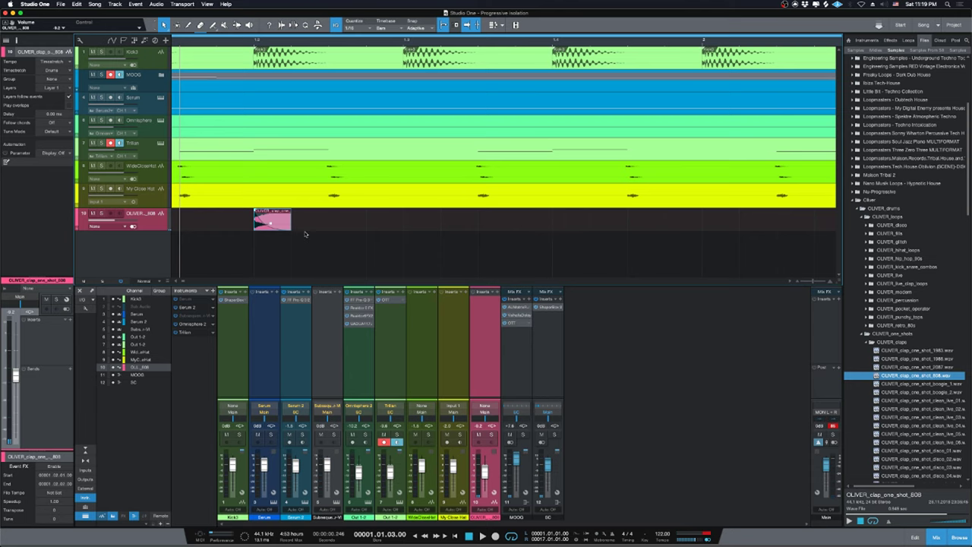
key("w")
scroll(180, 286, "left", 2)
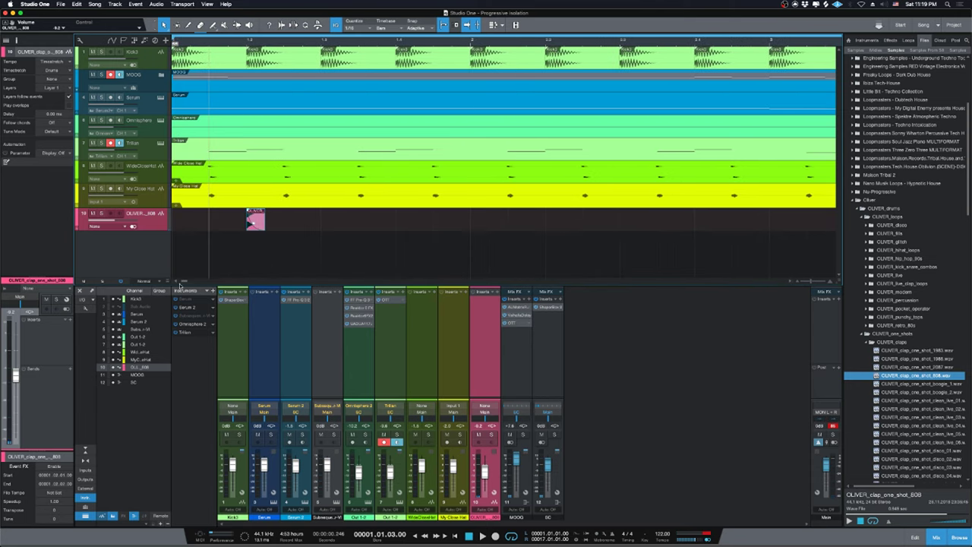
left_click_drag(261, 222, 405, 221)
left_click_drag(489, 208, 3, 243)
key("space")
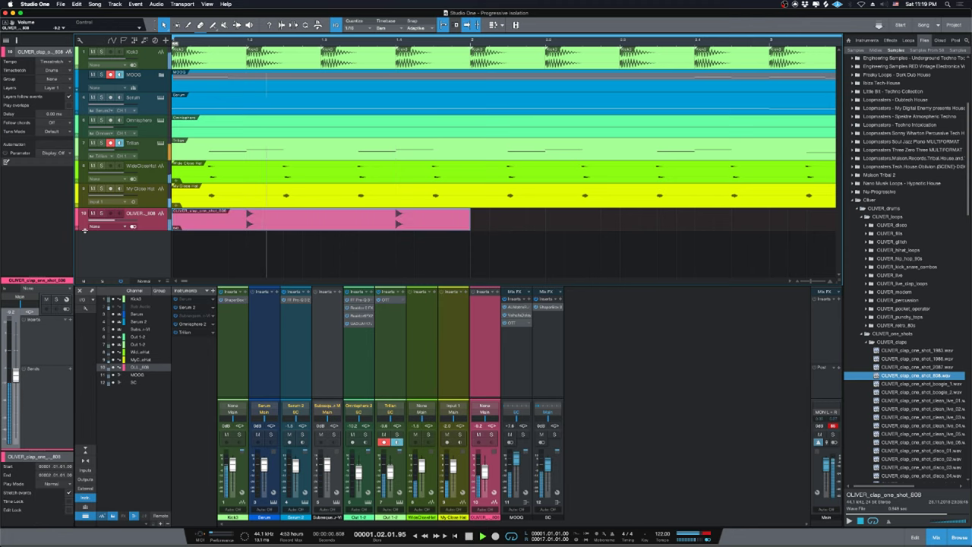
key("d")
key("w")
key("w")
key("w")
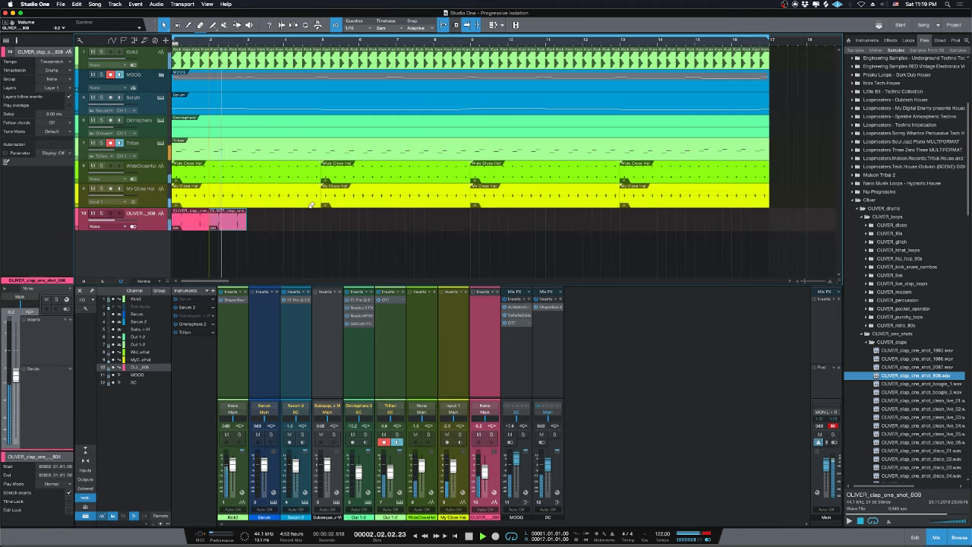
key("d")
key("d")
key("d")
key("d")
key("d")
key("d")
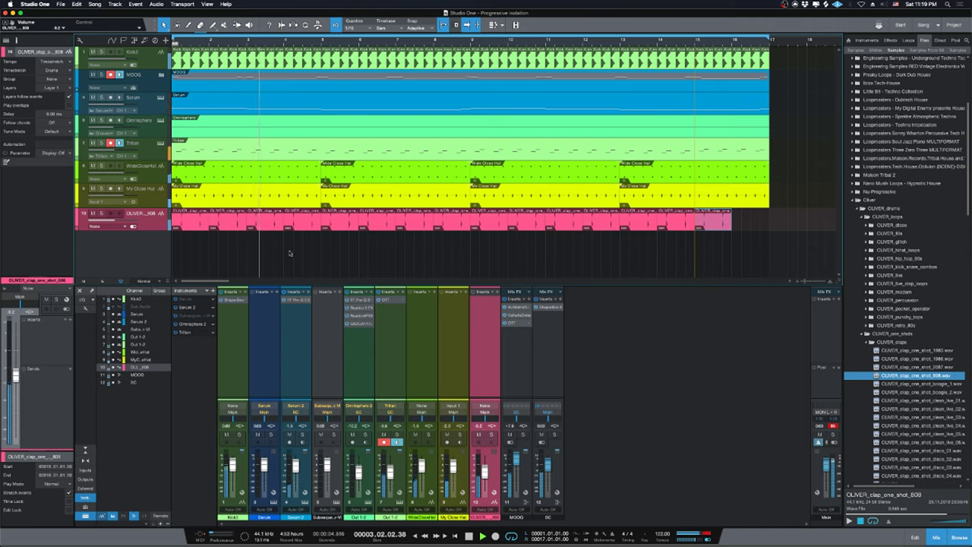
key("d")
left_click(377, 537)
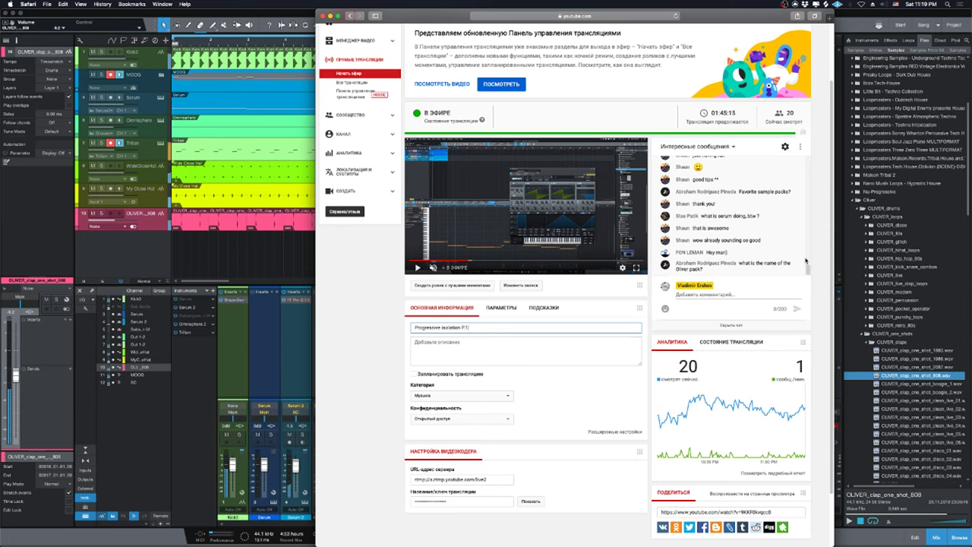
mouse_move(799, 258)
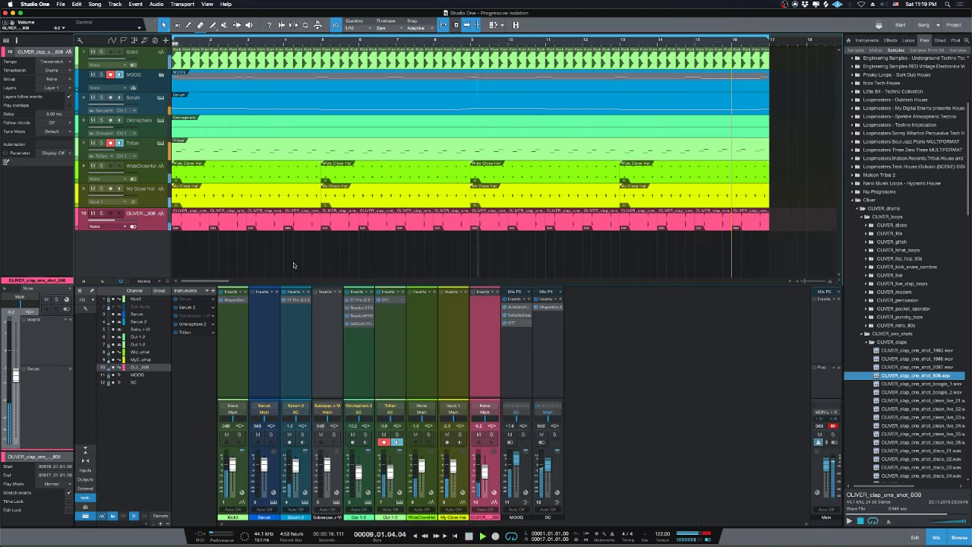
left_click(293, 265)
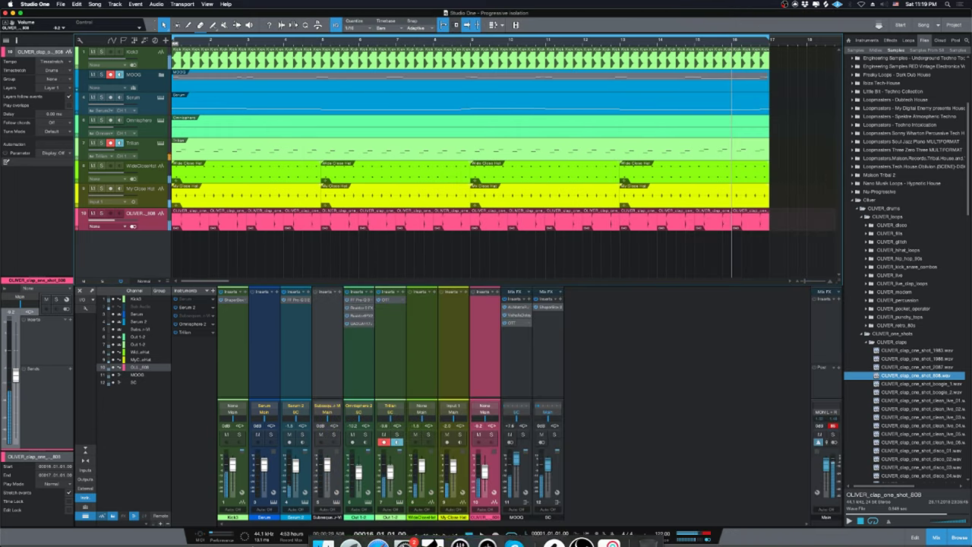
Read a viewer's Serum question in the stream chat, then play the song with Serum 2 briefly soloed.
left_click(378, 528)
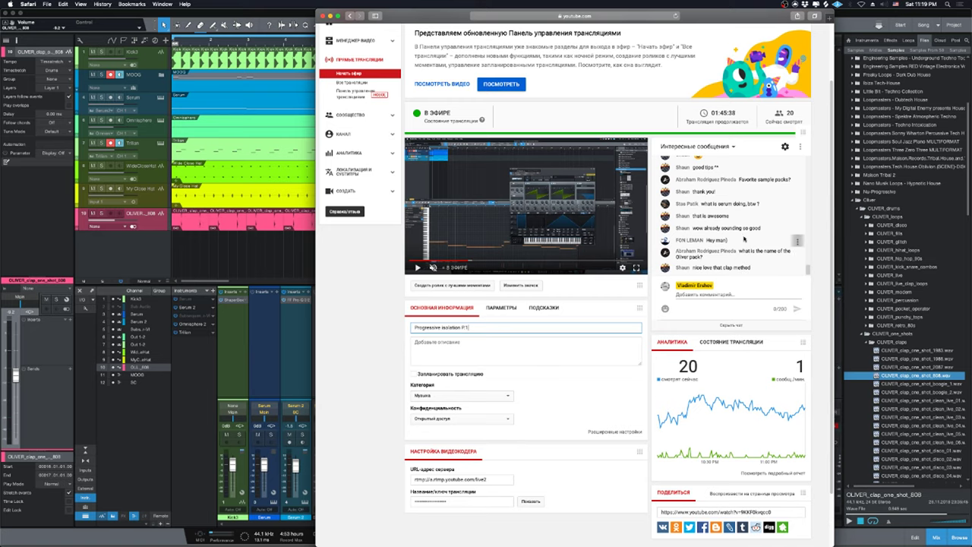
left_click_drag(758, 203, 704, 204)
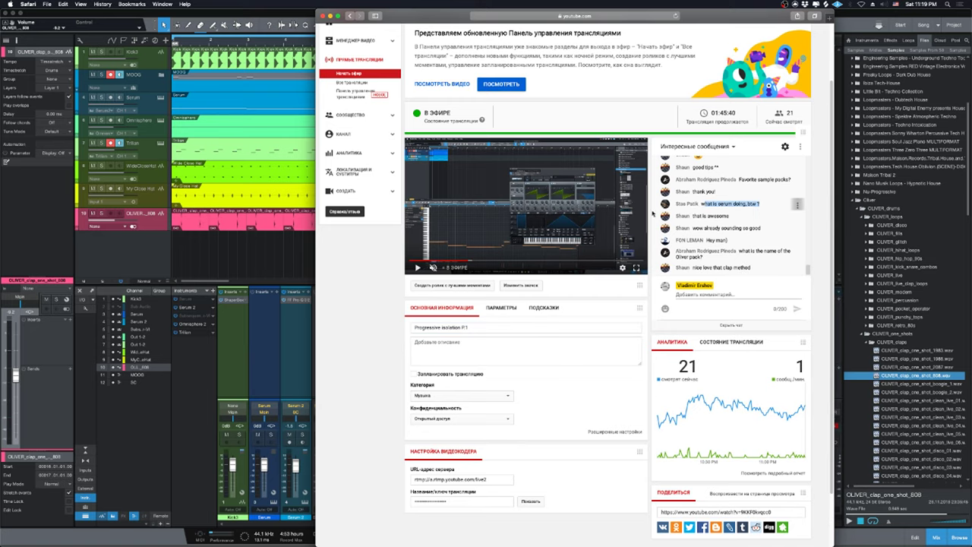
left_click(301, 250)
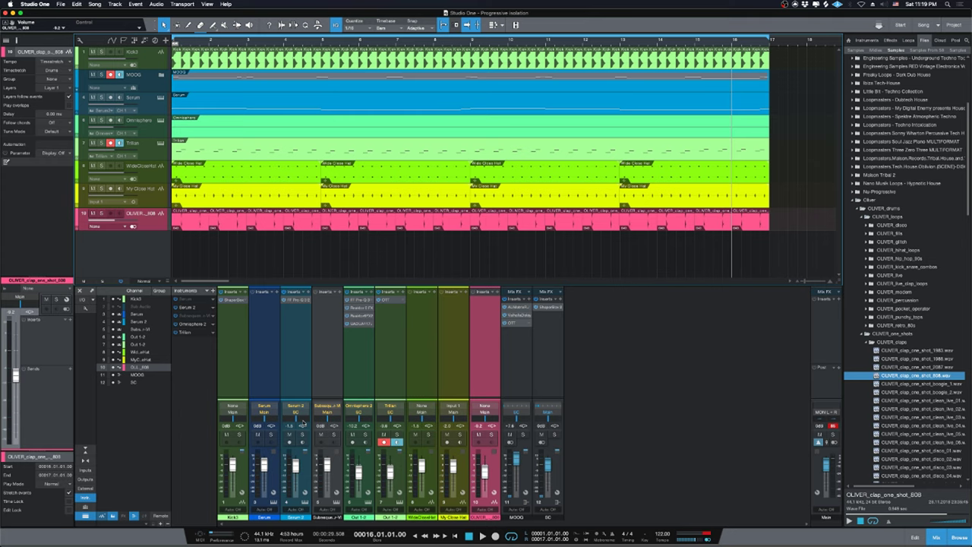
left_click(300, 436)
key("space")
key("space")
key("space")
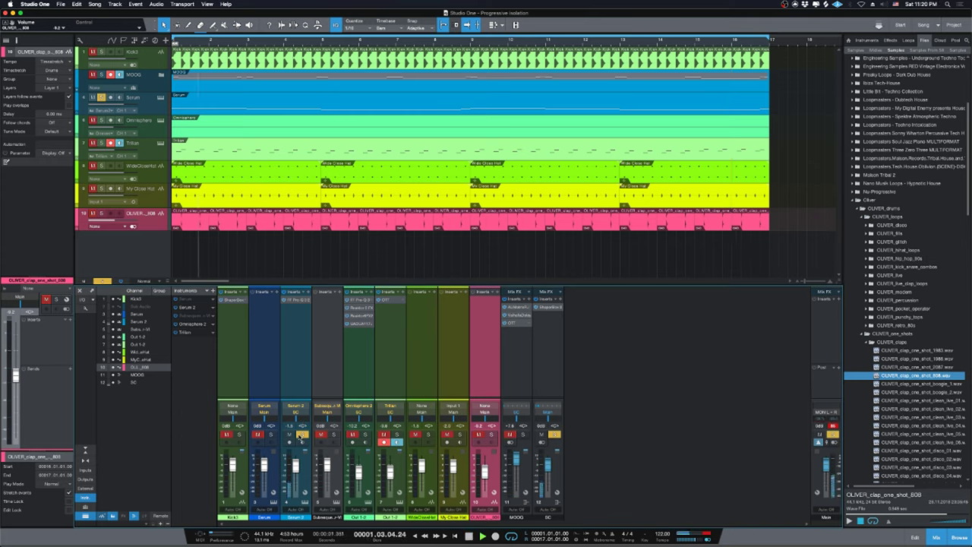
left_click(302, 435)
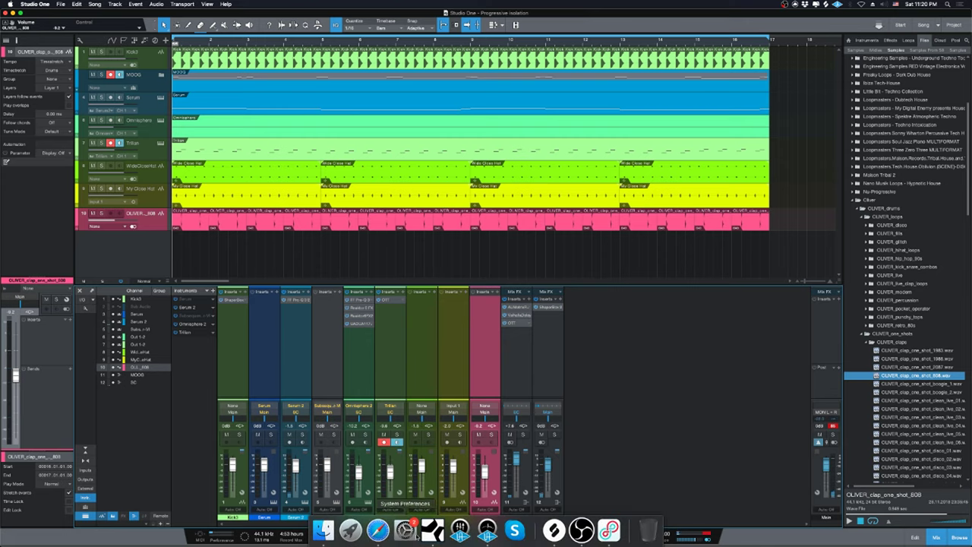
Collapse the Oliver sample folder to show the full library folder list.
left_click(378, 530)
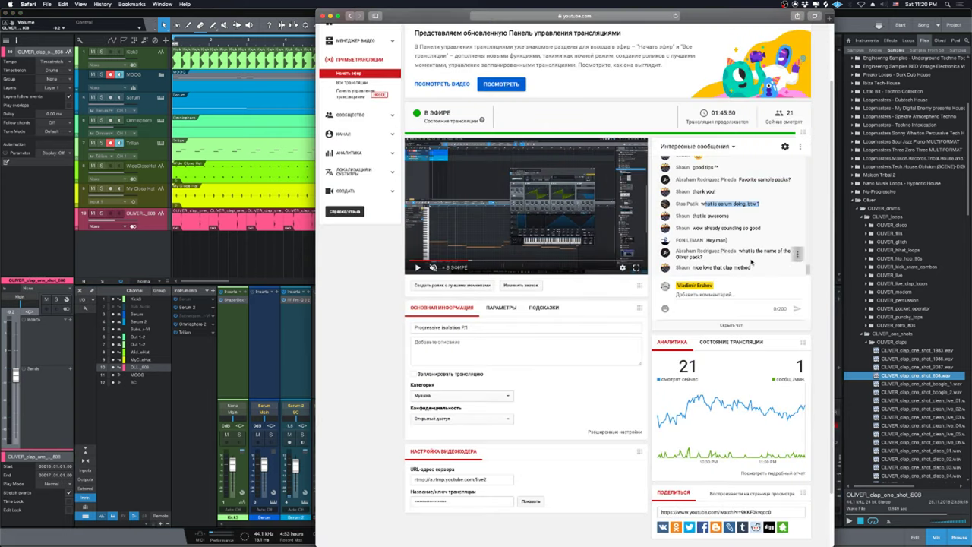
left_click(264, 253)
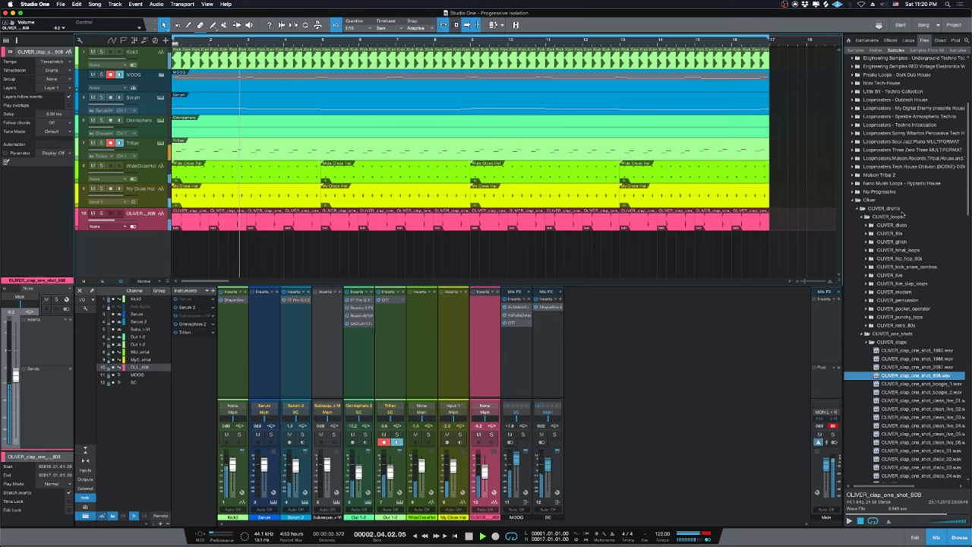
left_click(866, 200)
scroll(899, 254, "up", 3)
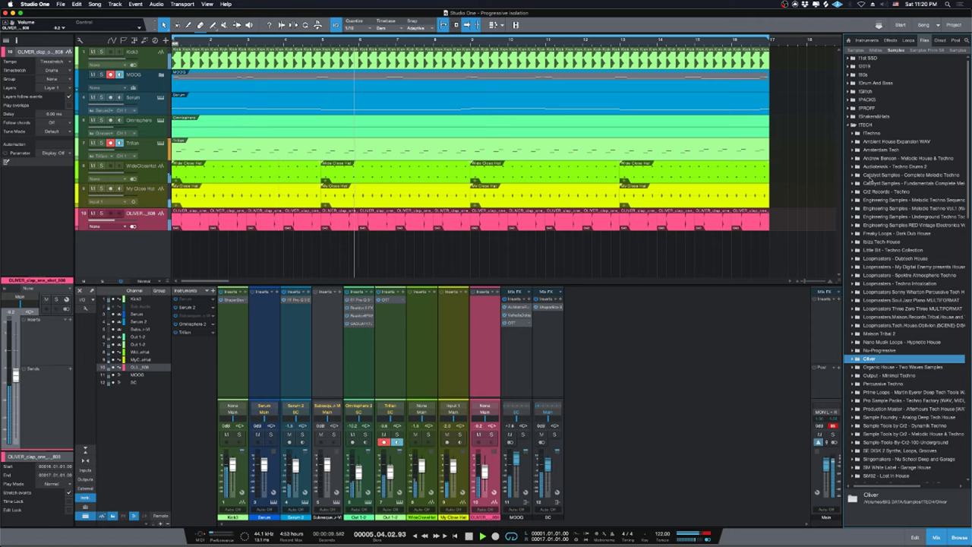
Expand IGlitch > SM120 - Dark Garage - Wav > one shots > drum hits > hats and stop playback.
left_click(872, 132)
left_click(874, 116)
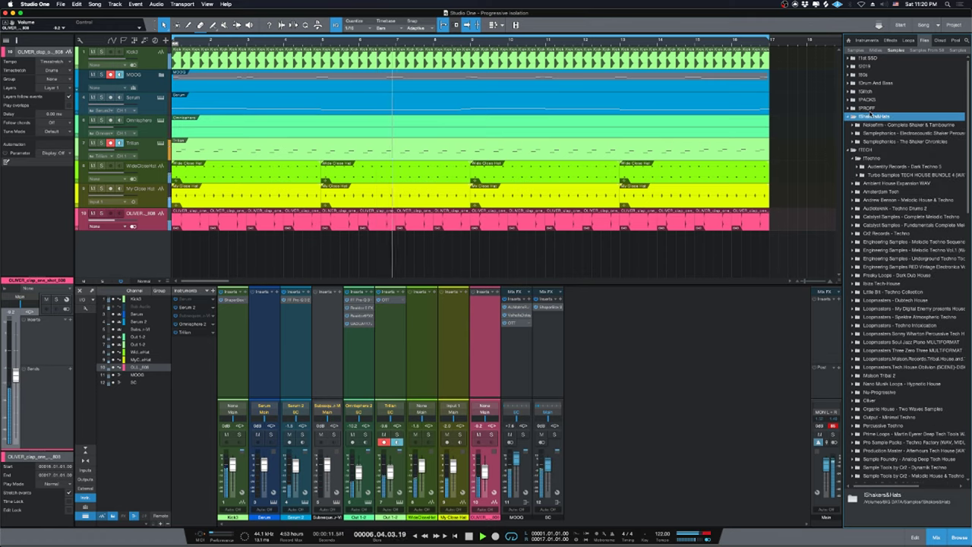
left_click(871, 109)
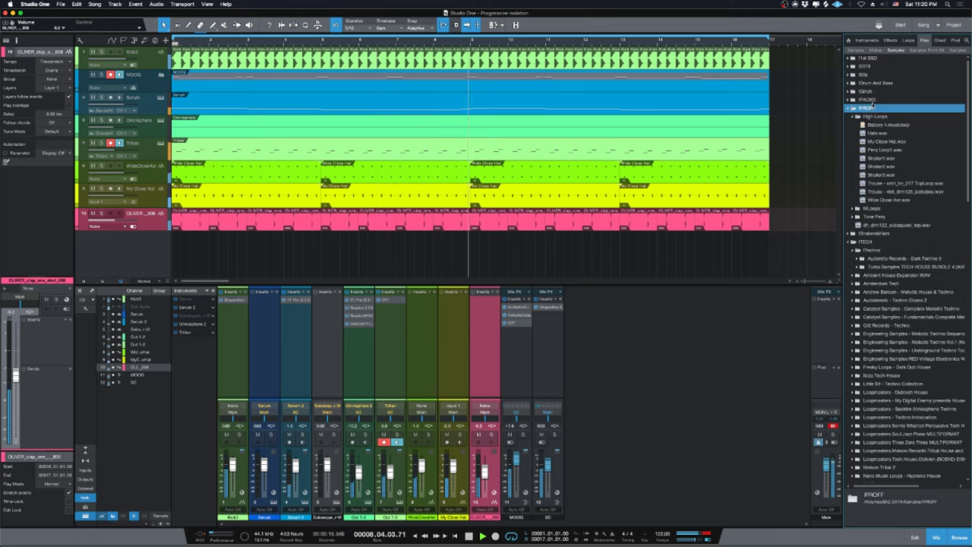
left_click(871, 91)
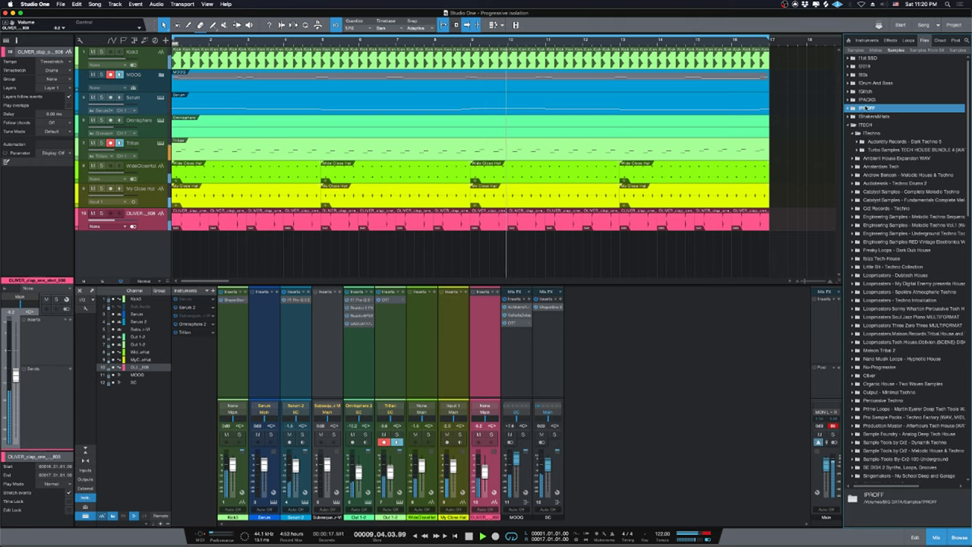
left_click(871, 91)
left_click(868, 100)
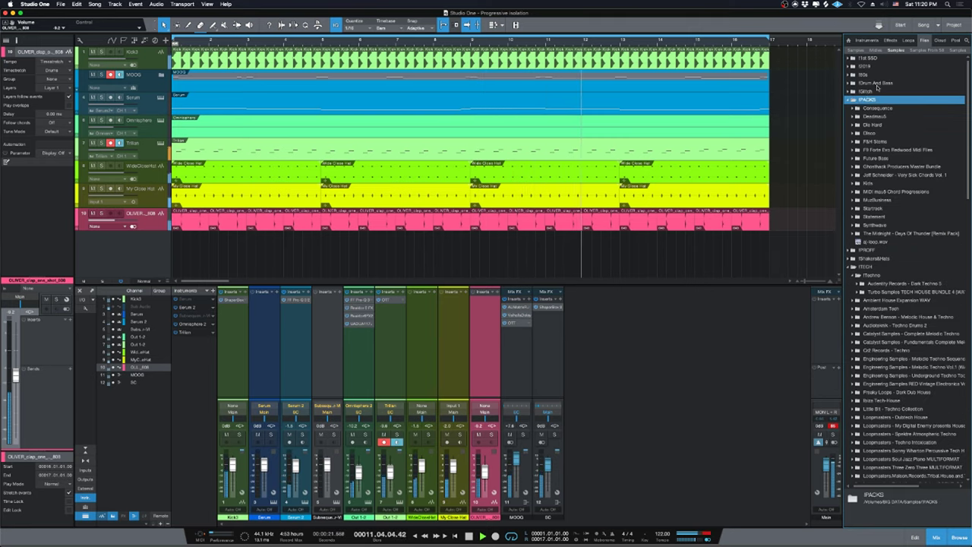
left_click(870, 92)
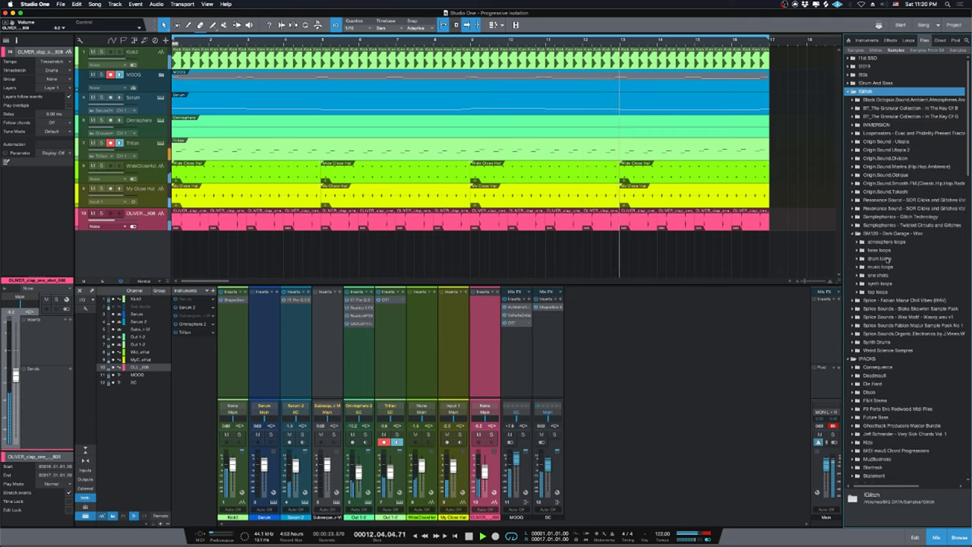
left_click(879, 293)
left_click(879, 275)
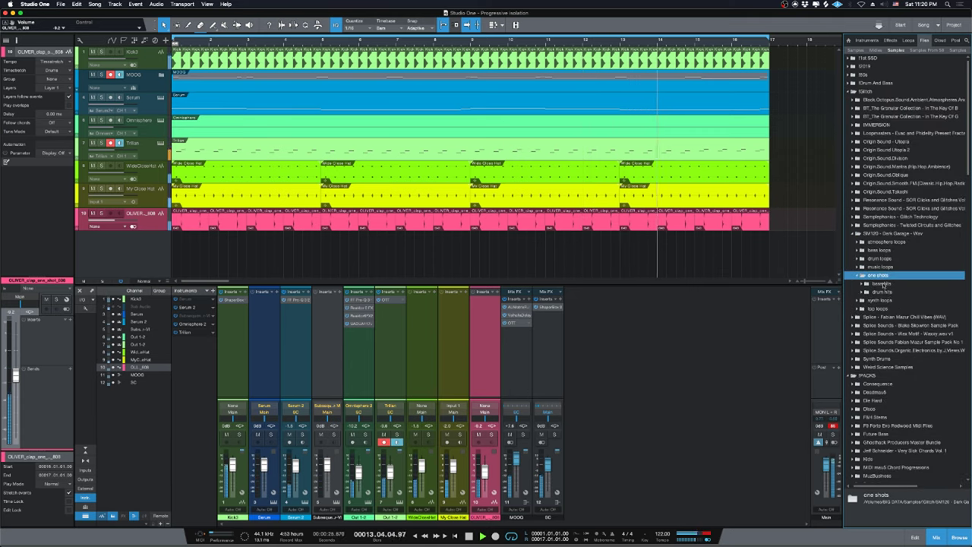
left_click(883, 292)
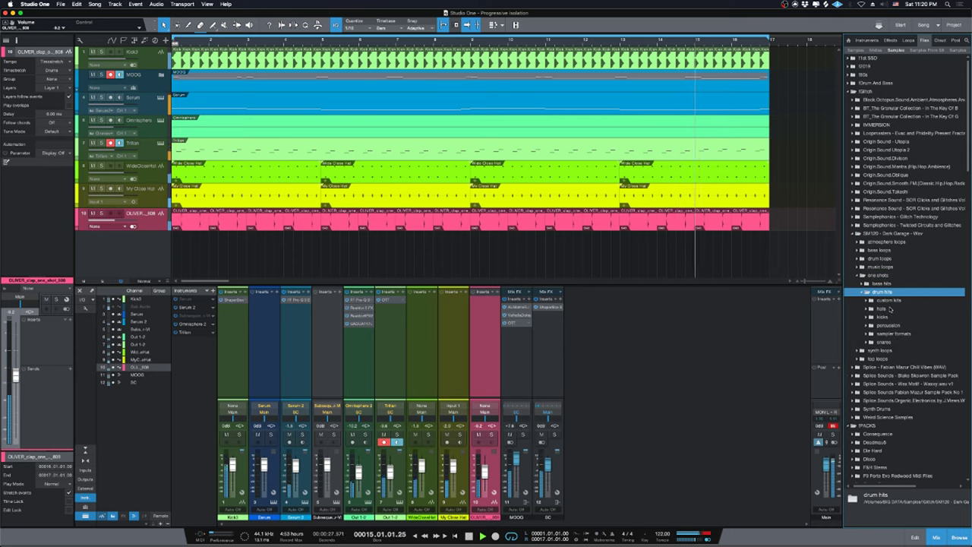
left_click(885, 308)
key("space")
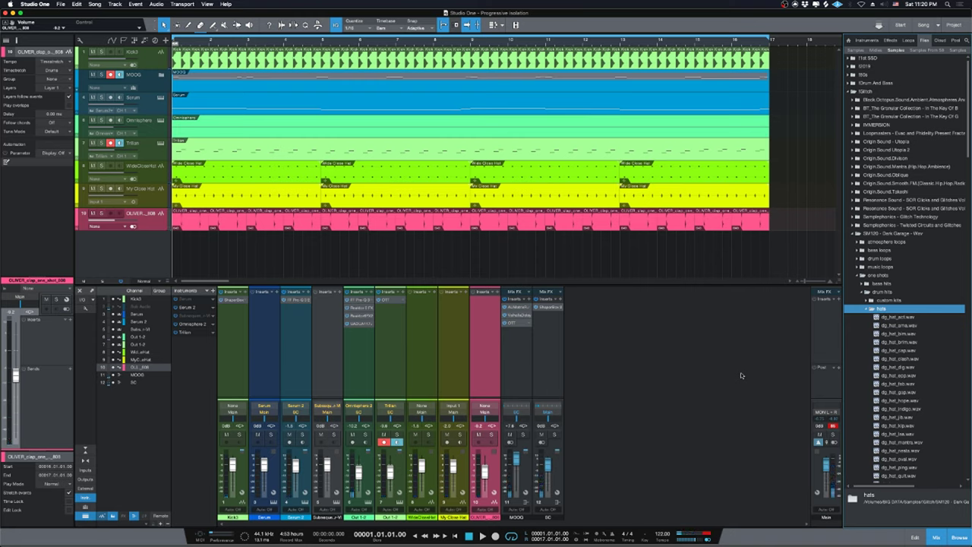
Preview dg_hat_act, dg_hat_ama and the following hats, settling on dg_hat_dig.wav.
left_click(899, 317)
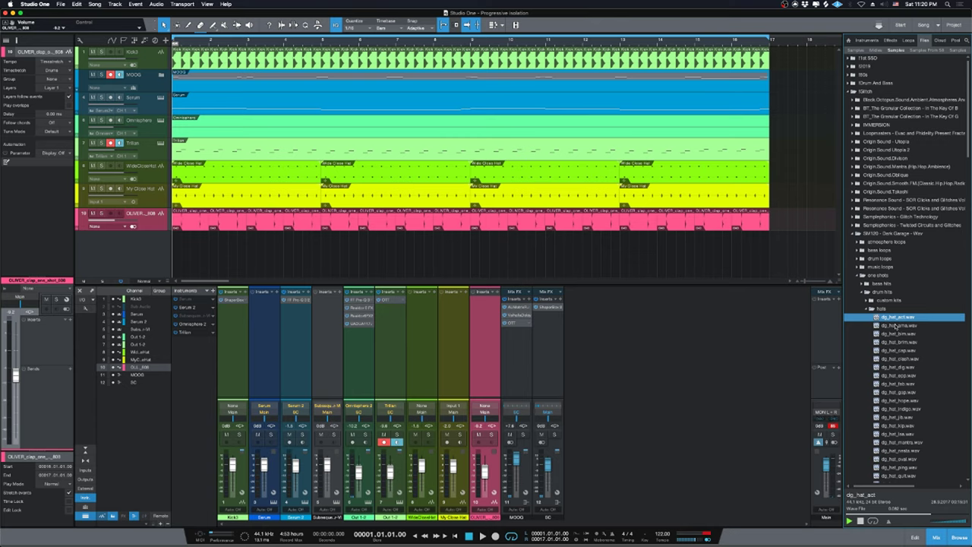
left_click(897, 325)
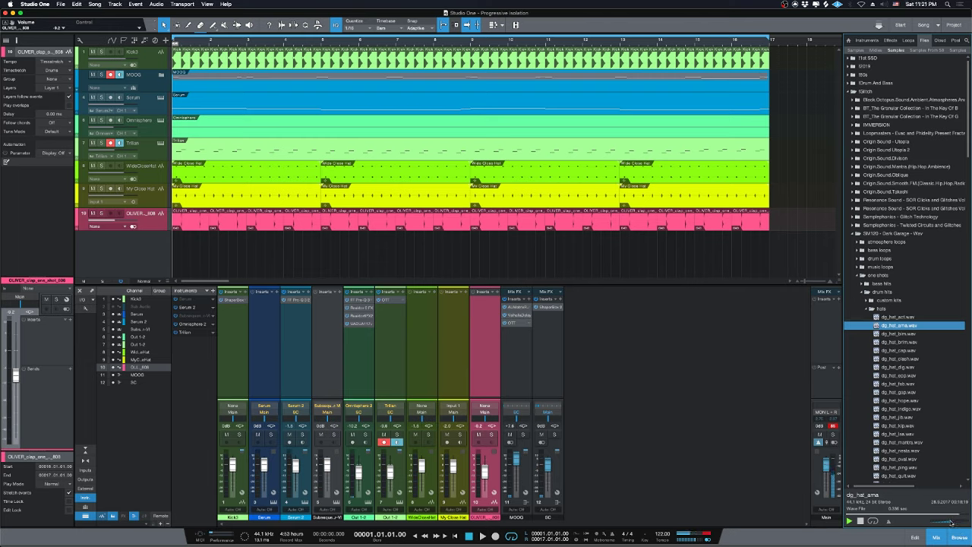
key("Down")
key("Down")
key("Down")
key("Down")
key("Down")
left_click(902, 370)
left_click(903, 370)
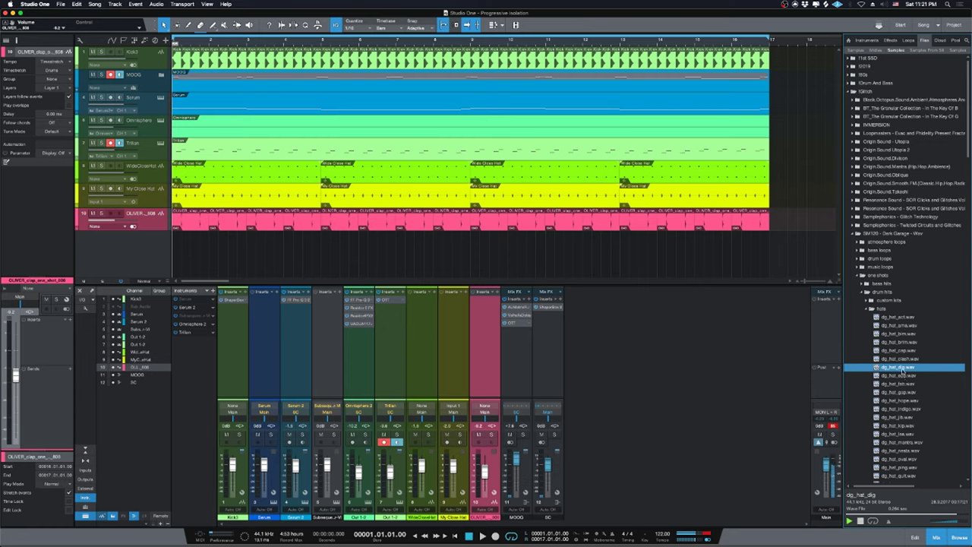
key("Down")
left_click(903, 368)
Add dg_hat_dig.wav on a new track and move the hit to 1.03.03.
left_click_drag(902, 368, 189, 247)
key("space")
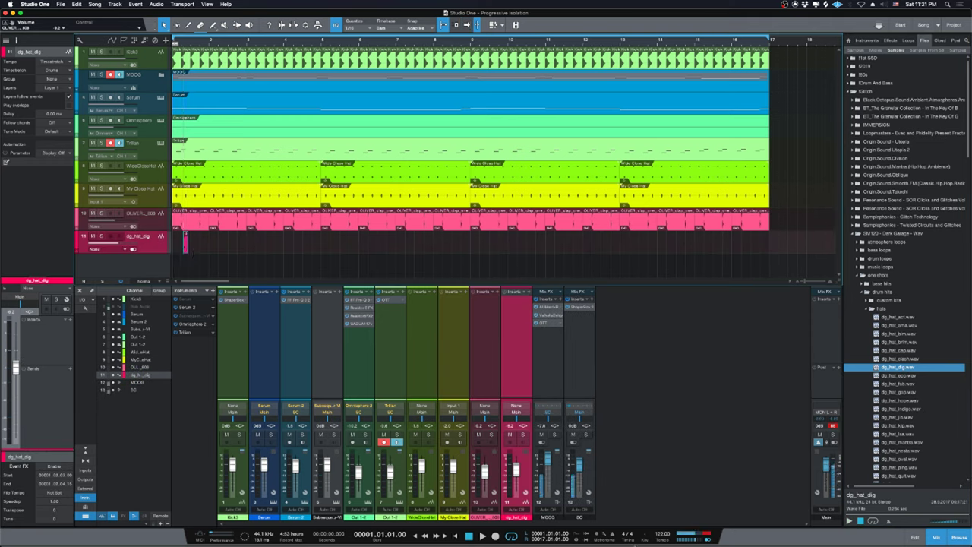
scroll(288, 255, "up", 5)
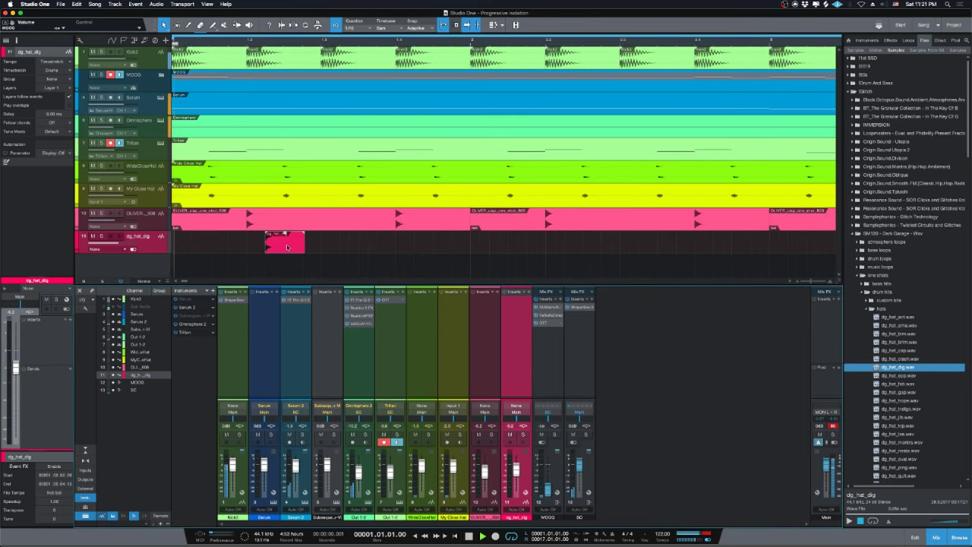
left_click_drag(288, 247, 303, 245)
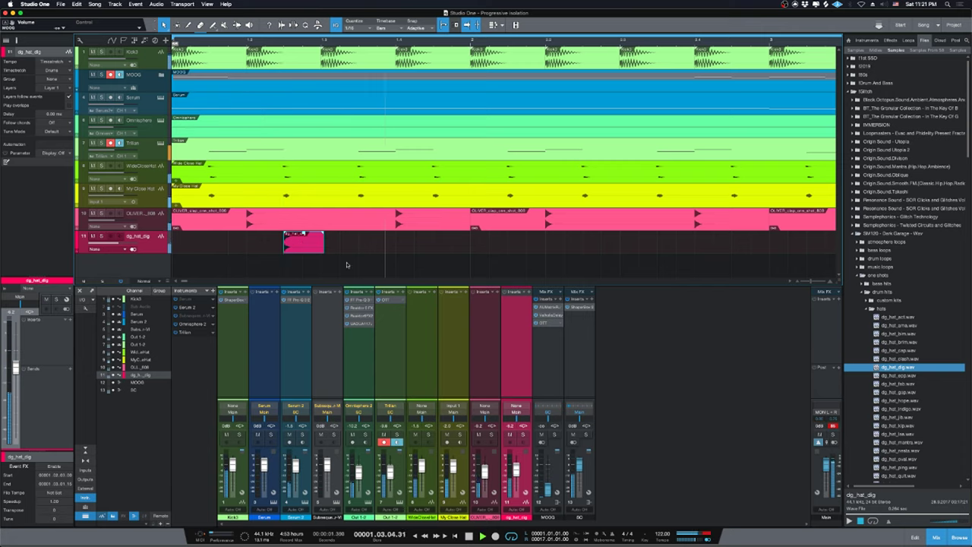
Add dg_hat_fab.wav on another new track just after the dg_hat_dig hit, near 1.04.04.
left_click(898, 375)
left_click(900, 383)
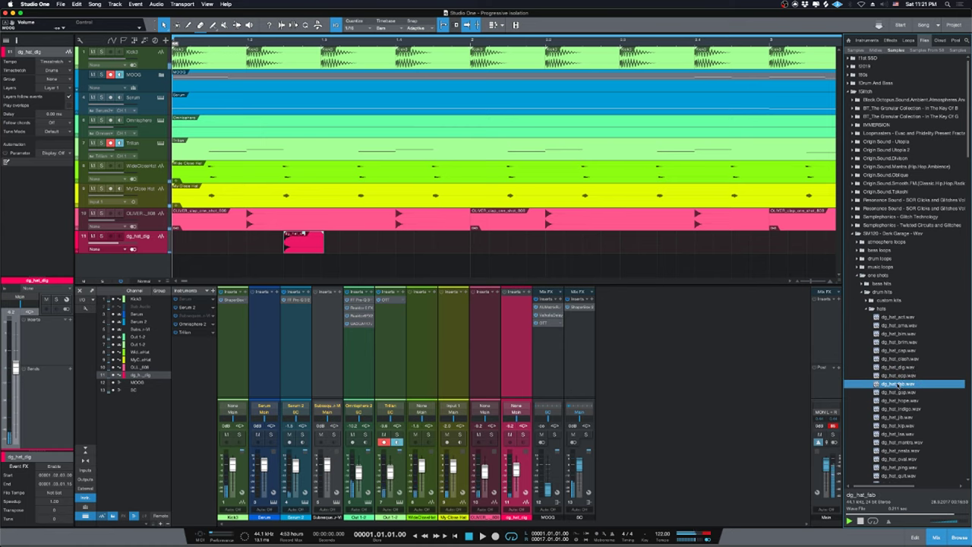
left_click_drag(900, 383, 490, 257)
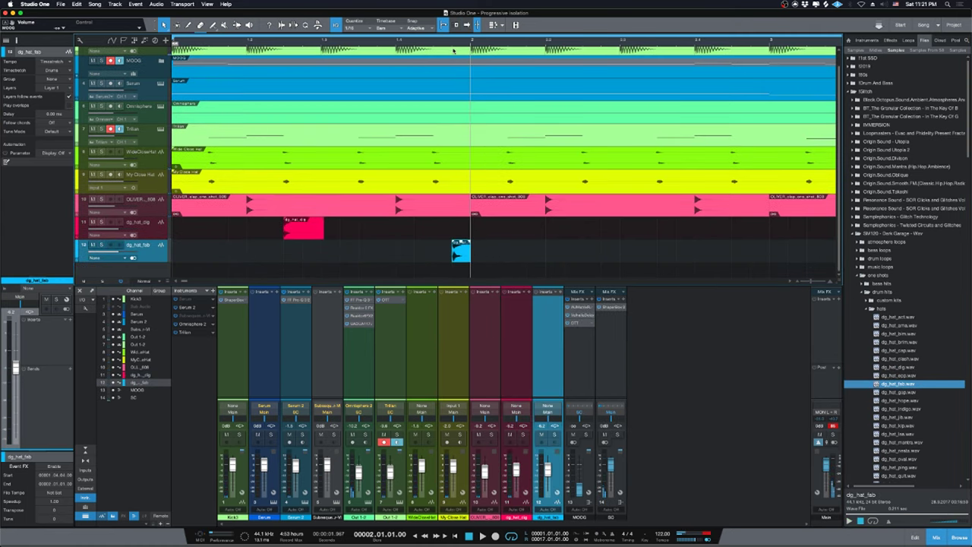
left_click(455, 57)
key("e")
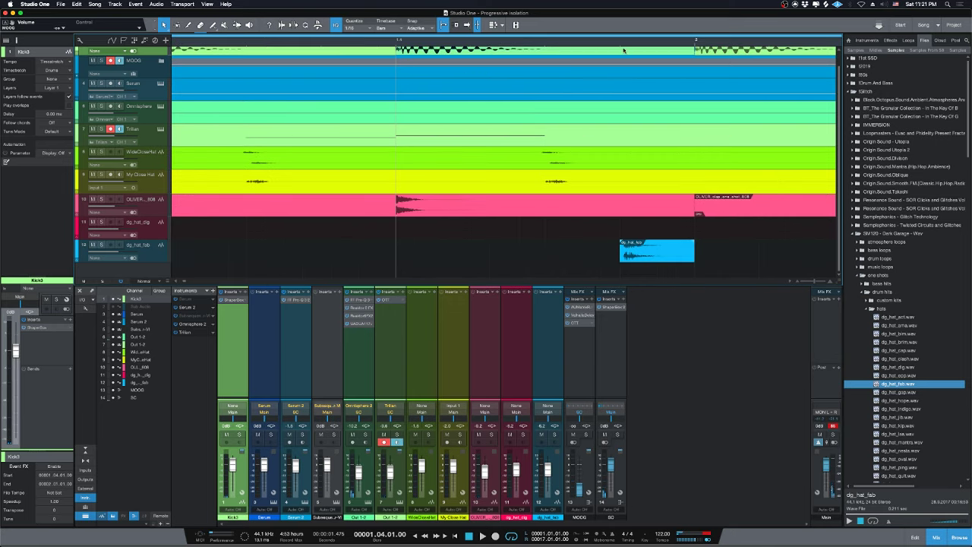
left_click(624, 50)
key("e")
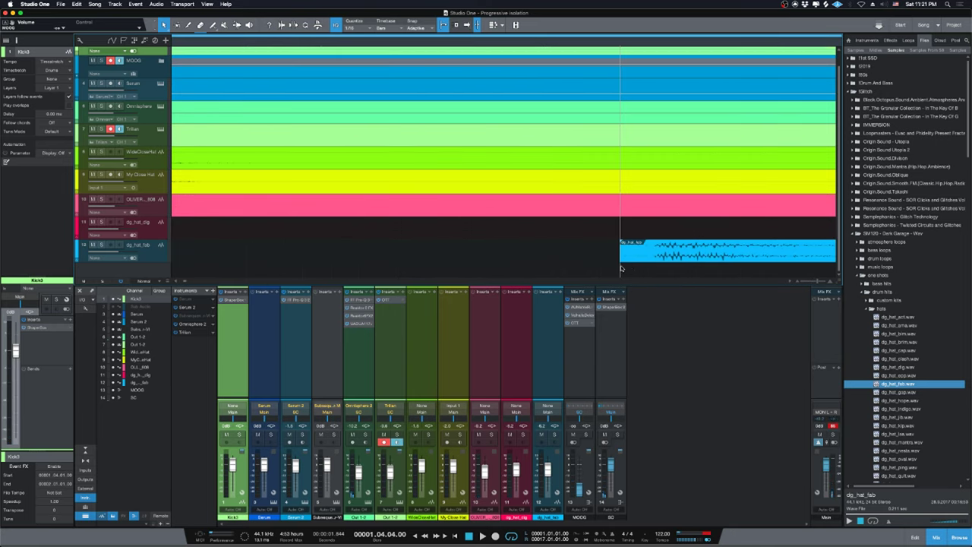
left_click_drag(620, 256, 625, 256)
key("w")
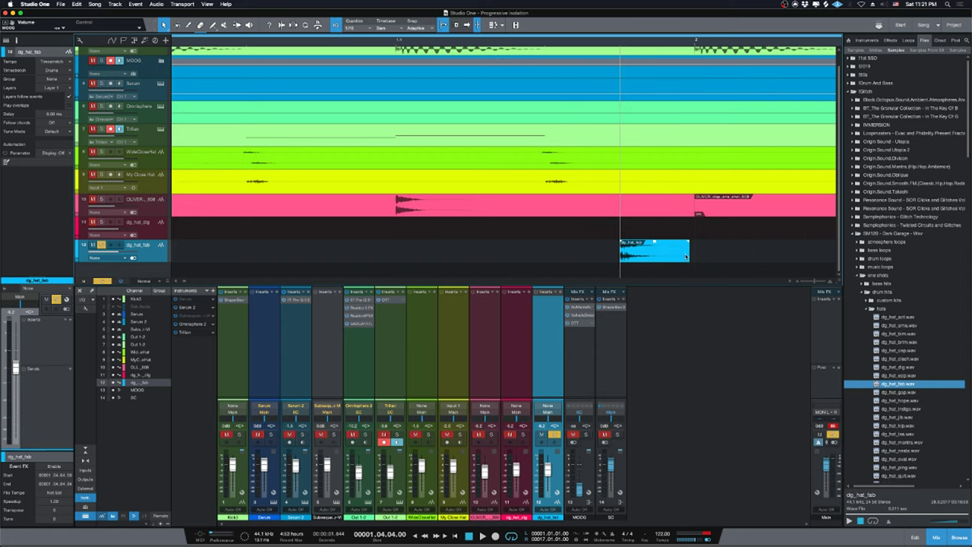
Give the dg_hat_fab event a long fade-out and lower its fader to about -13 dB.
mouse_move(688, 241)
left_mouse_down()
mouse_move(629, 247)
mouse_move(651, 265)
left_mouse_up()
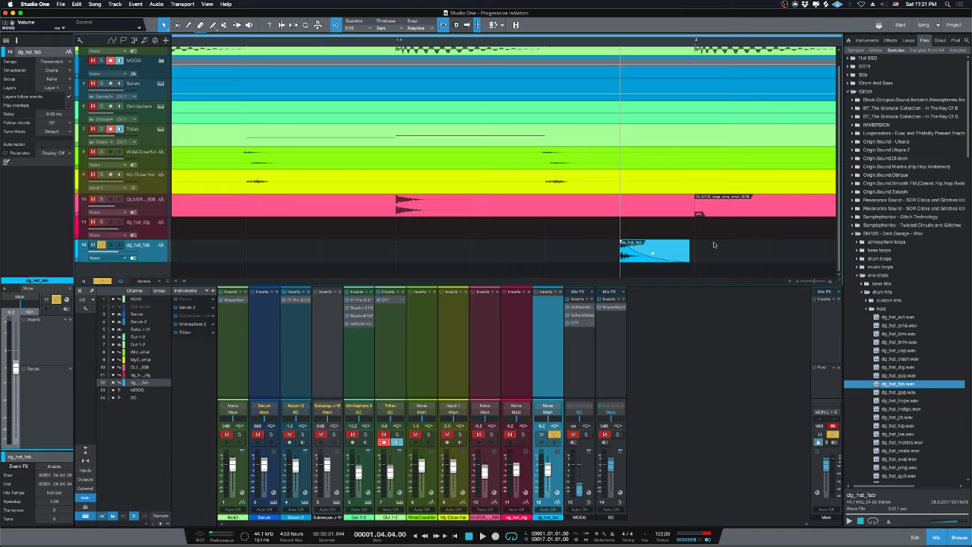
scroll(727, 251, "up", 1)
scroll(706, 220, "down", 1)
key("space")
key("z")
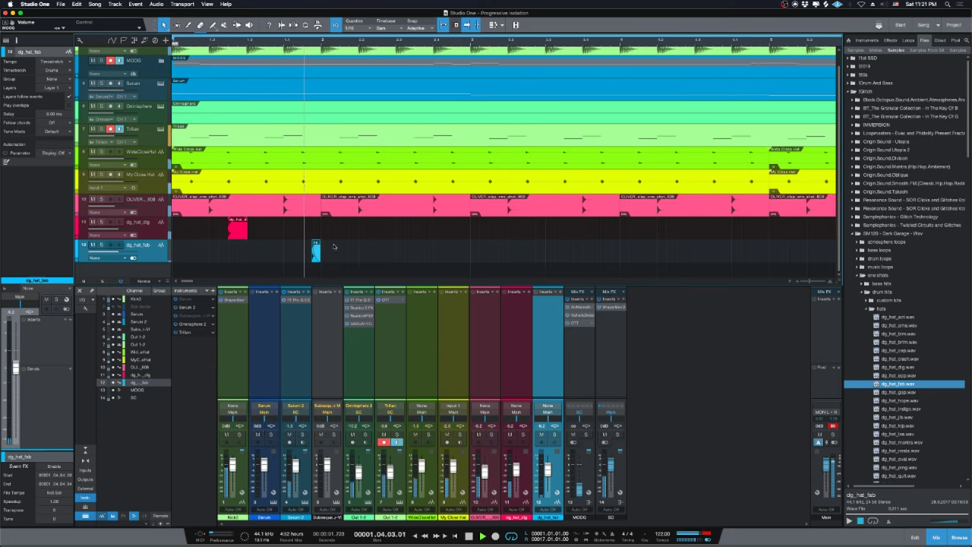
left_click_drag(548, 466, 549, 470)
key("space")
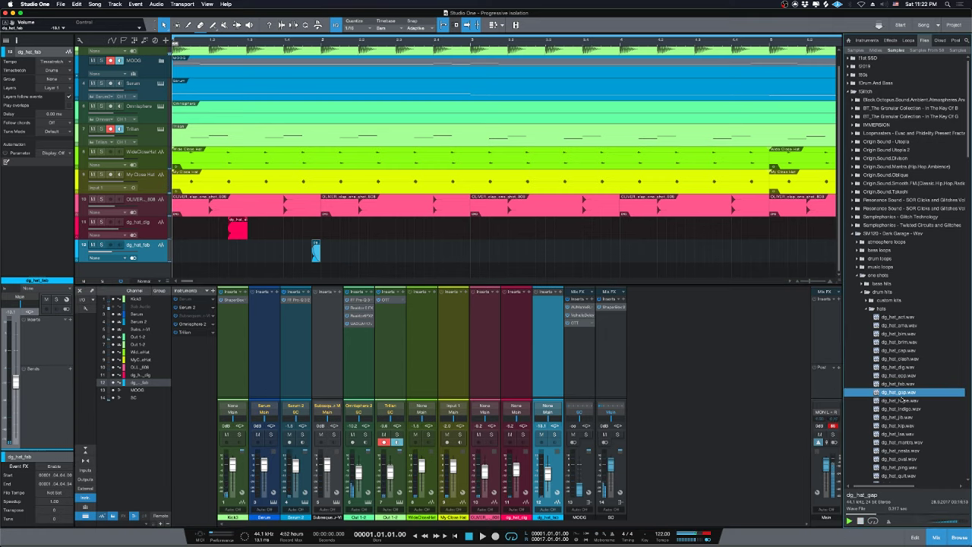
Compare dg_hat_hope with dg_hat_indigo, then replace the hi-hat event with dg_hat_hope.
left_click(903, 400)
left_click(904, 408)
left_click(904, 401)
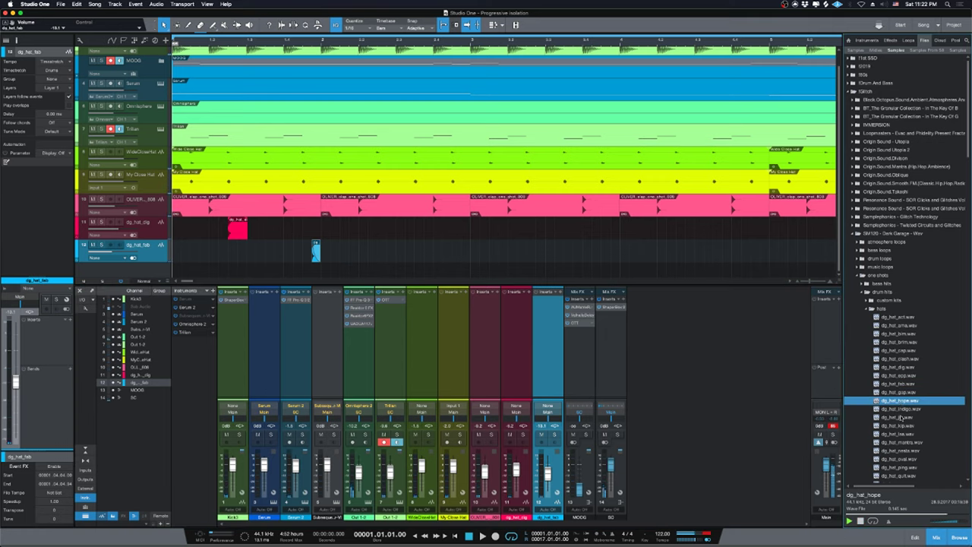
left_click(903, 409)
left_click(903, 401)
left_click(903, 410)
left_click(902, 402)
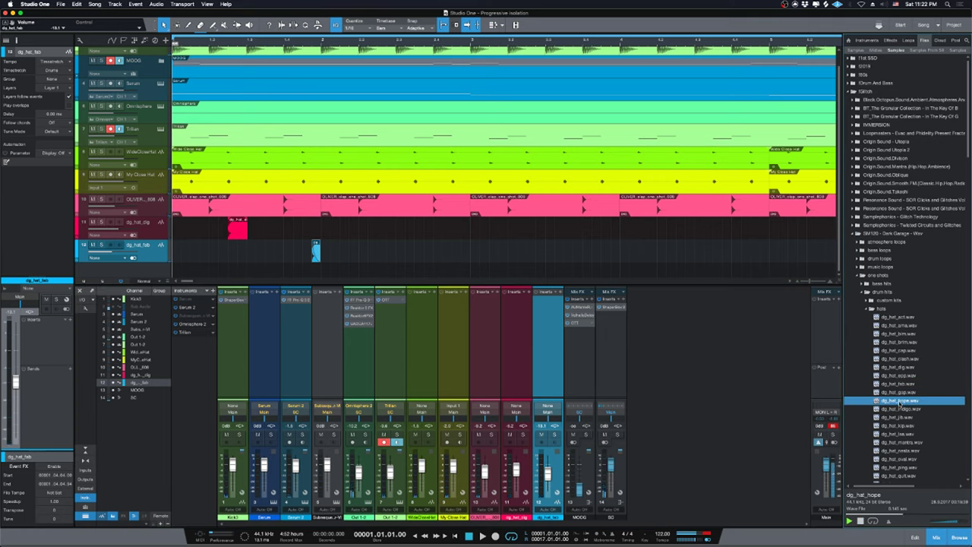
left_click(296, 255)
Set the quantize grid to 1/16 with 45% swing.
key("e")
key("e")
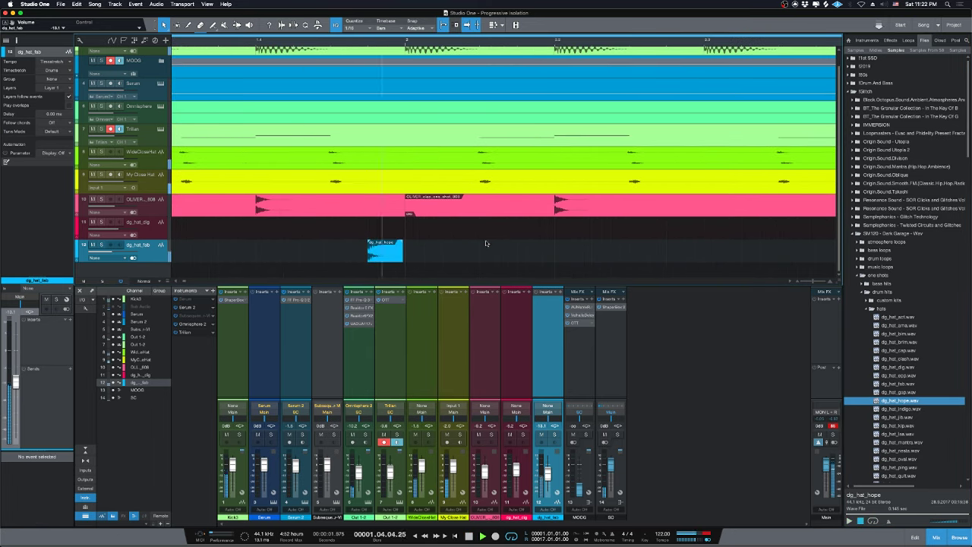
key("e")
left_click(456, 67)
key("e")
key("e")
key("e")
key("w")
key("w")
key("w")
key("w")
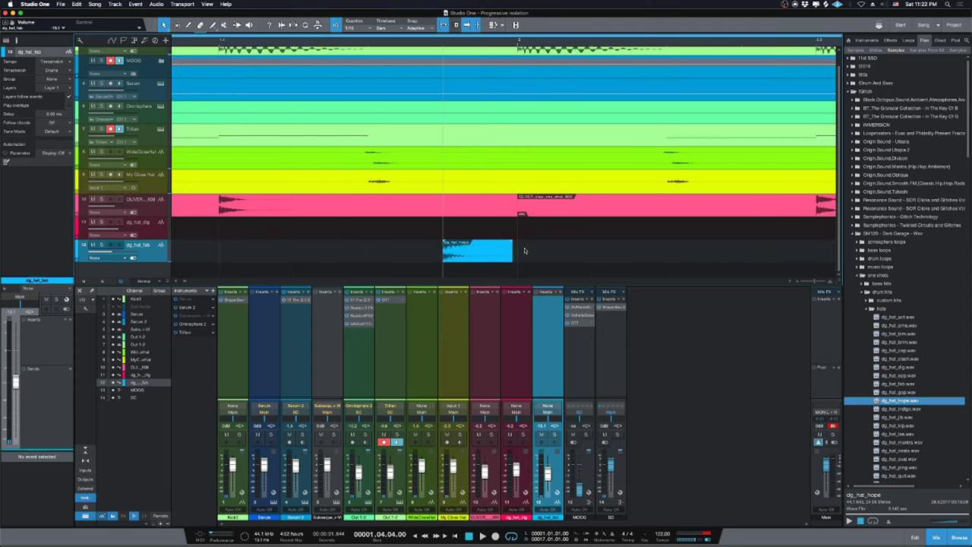
key("w")
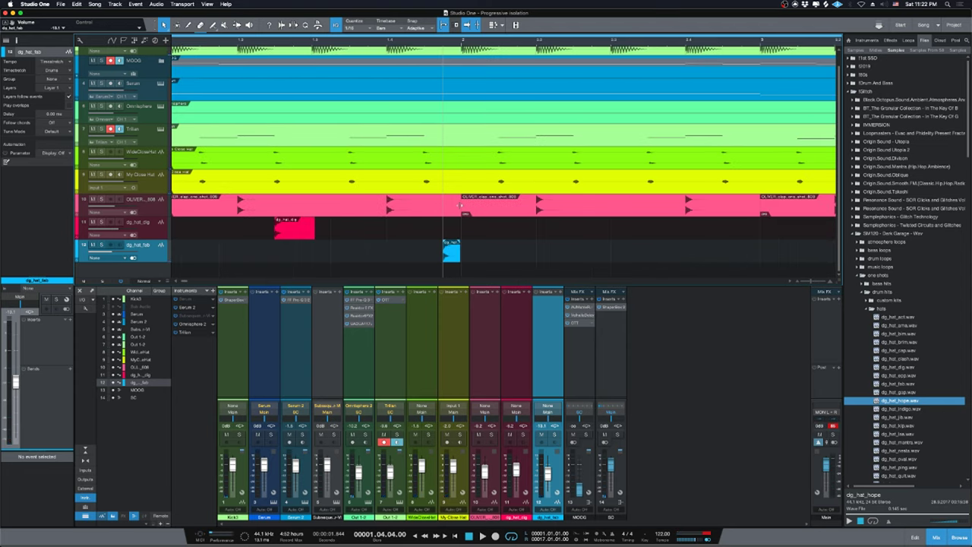
left_click(366, 25)
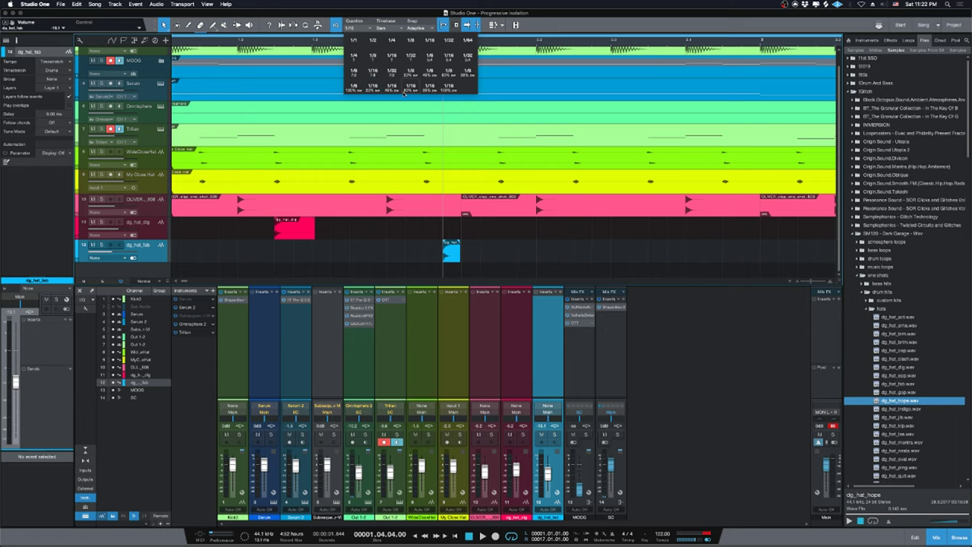
left_click(393, 88)
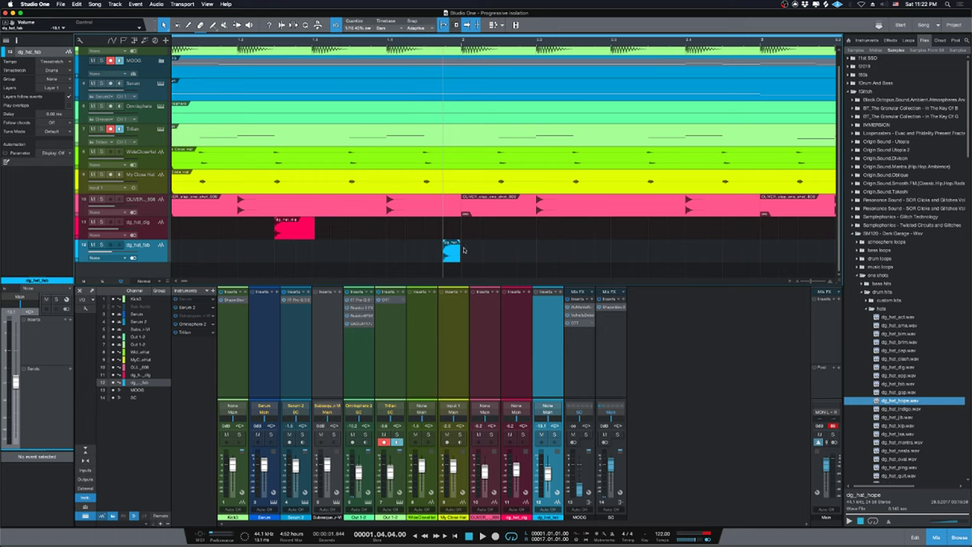
Select the dg_hat_hope event and play the song from the start to hear it.
left_click_drag(501, 260, 368, 250)
key("e")
key("e")
key("e")
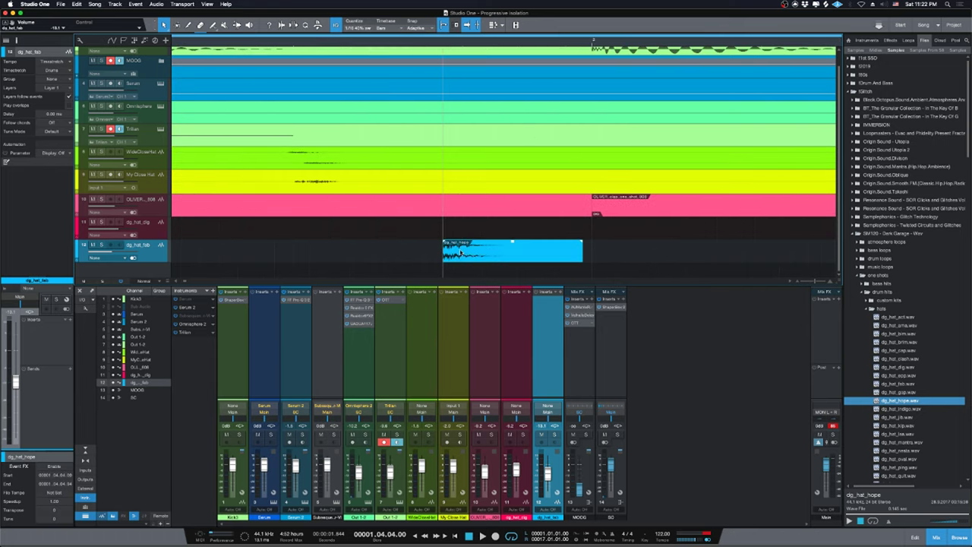
key("w")
key("w")
key("w")
key("Home")
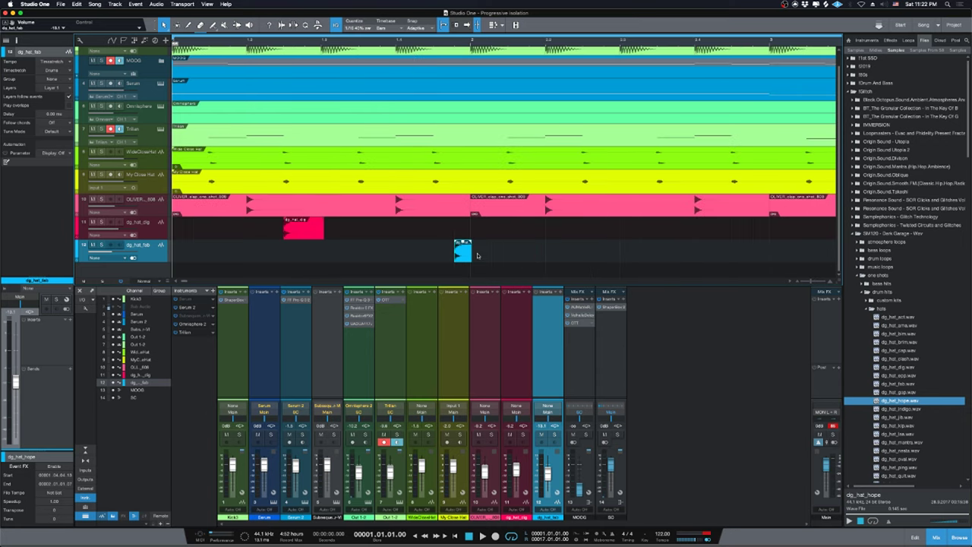
key("w")
key("space")
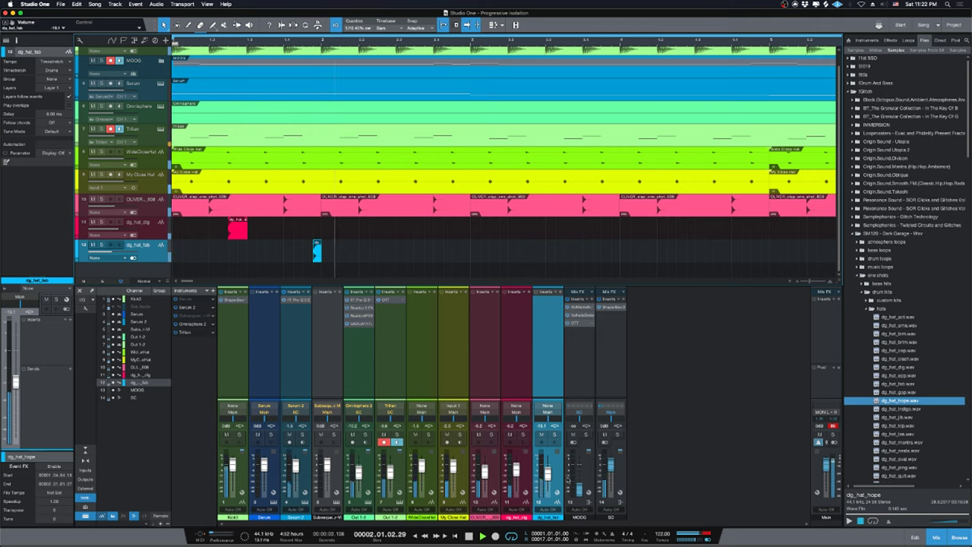
key("space")
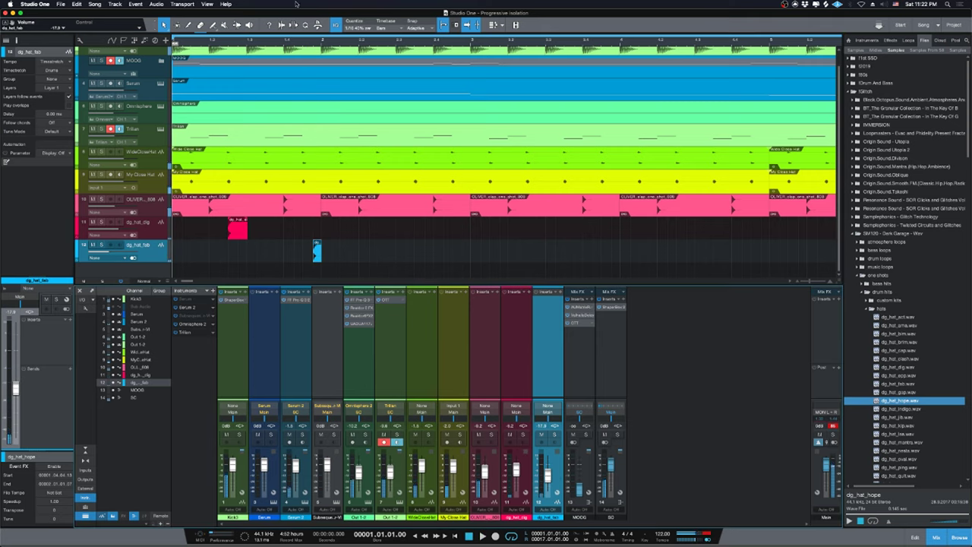
Trim the dg_hat_hope event shorter to the grid line and replay the loop.
left_click_drag(314, 35, 404, 186)
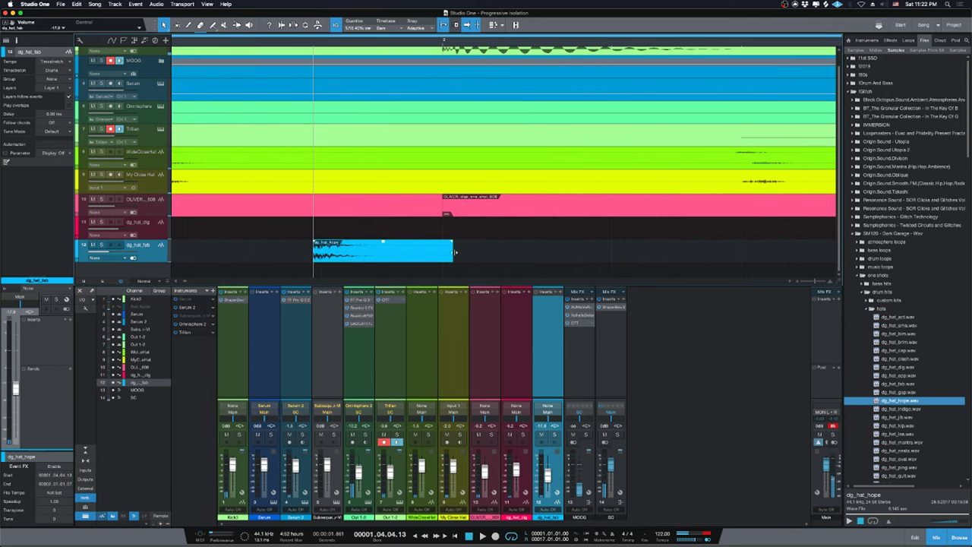
left_click_drag(455, 252, 396, 249)
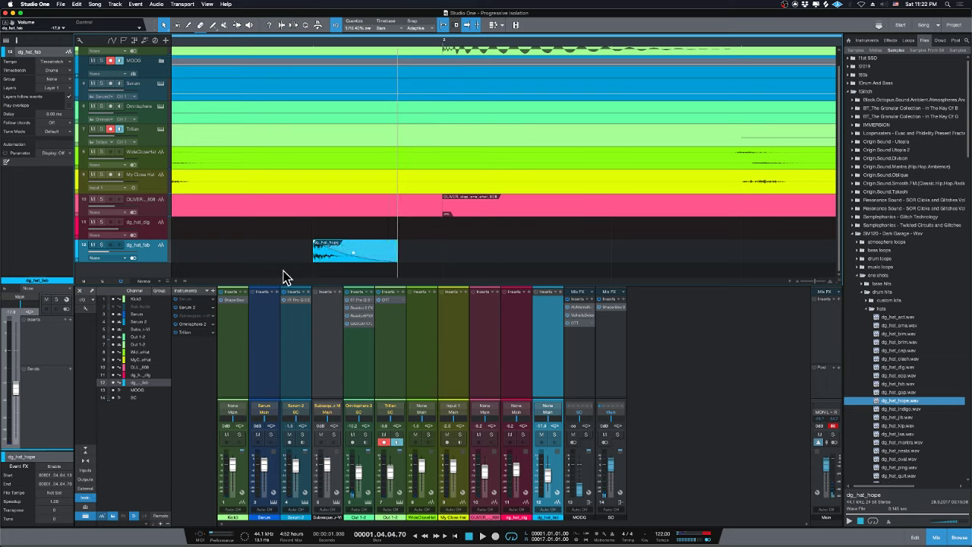
key("comma")
key("w")
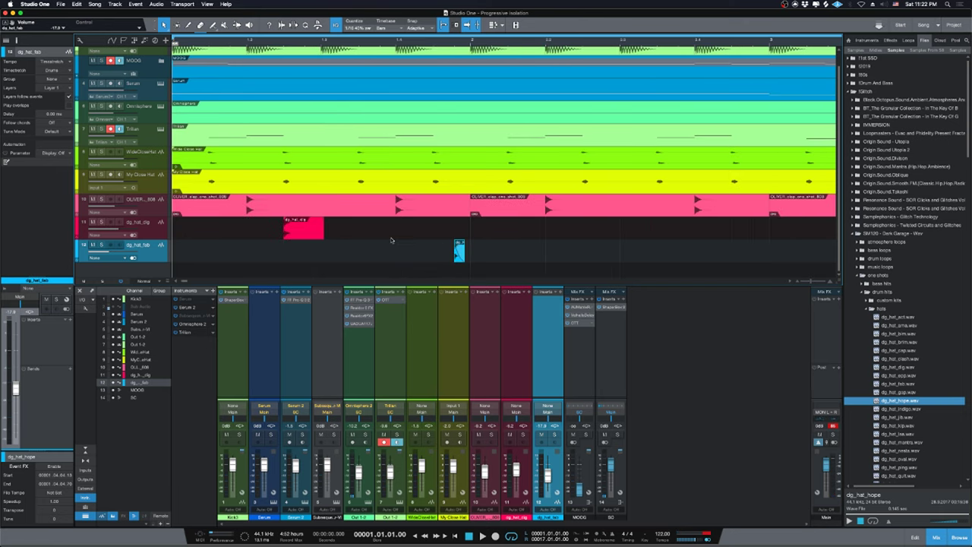
key("space")
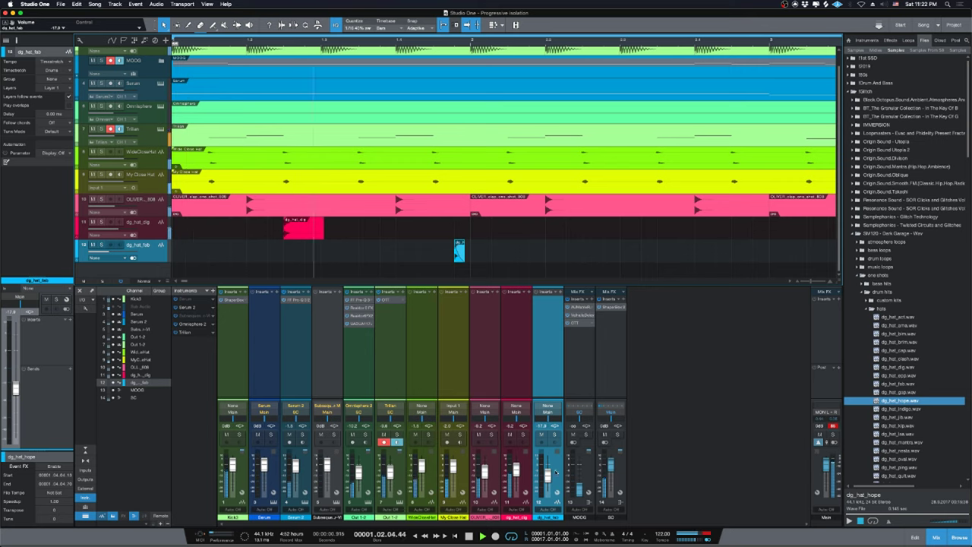
Raise the dg_hat_hope channel to -14.1 dB, then delete the dg_hat_hope event.
left_click_drag(547, 476, 547, 473)
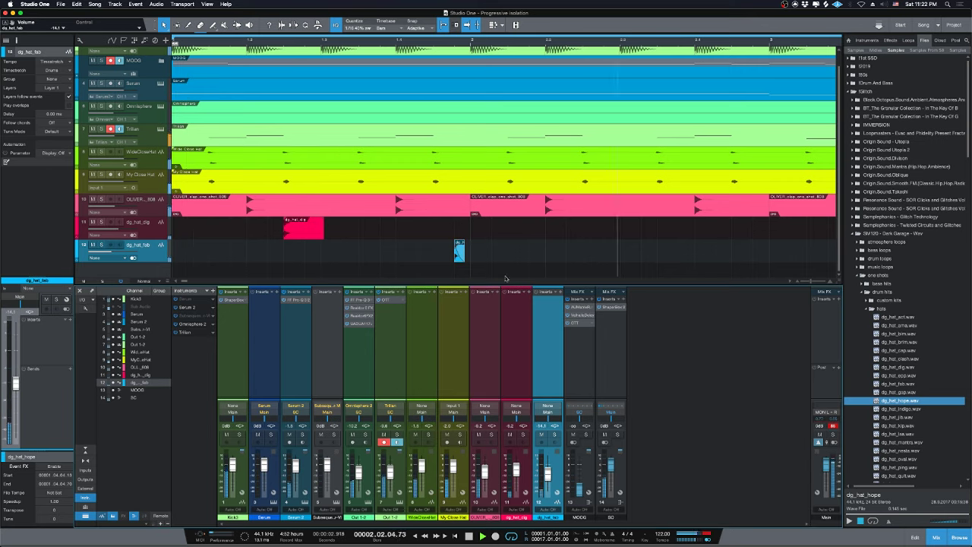
key("space")
key("l")
key("Delete")
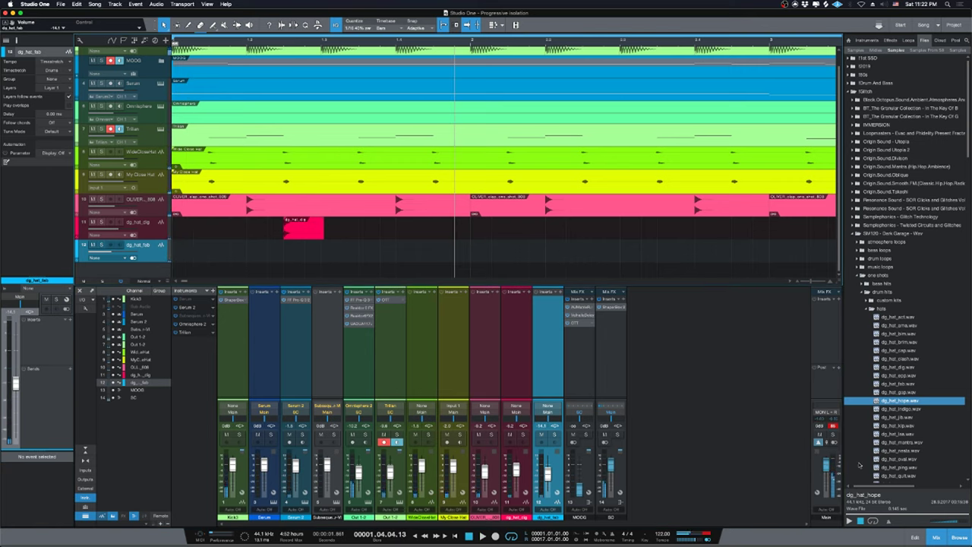
Audition hi-hats from dg_hat_mantra to dg_hat_xxy and place dg_hat_wallop on the hi-hat track.
key("Down")
key("Down")
key("Down")
key("Down")
key("Down")
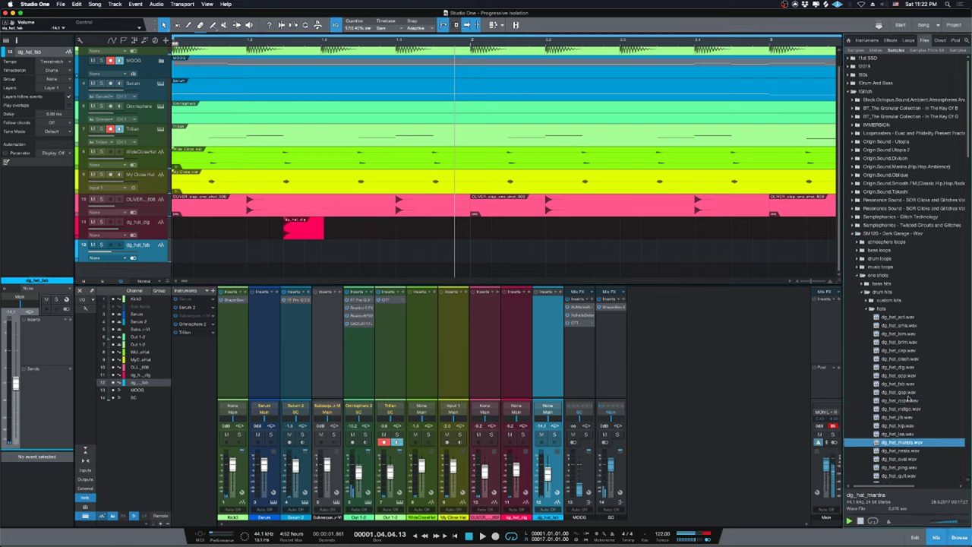
key("Down")
key("Down")
key("Down")
key("Down")
key("Down")
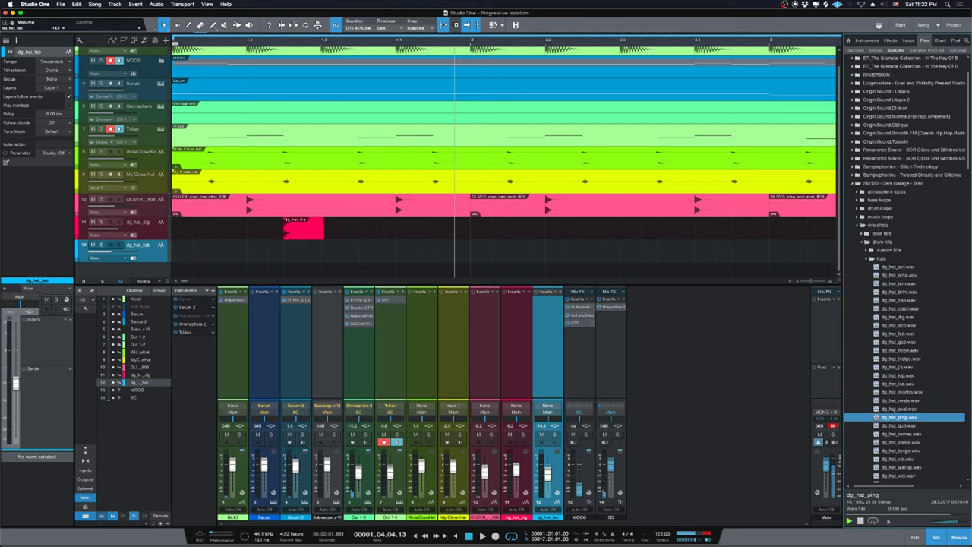
key("Down")
key("Down")
key("Down")
key("Down")
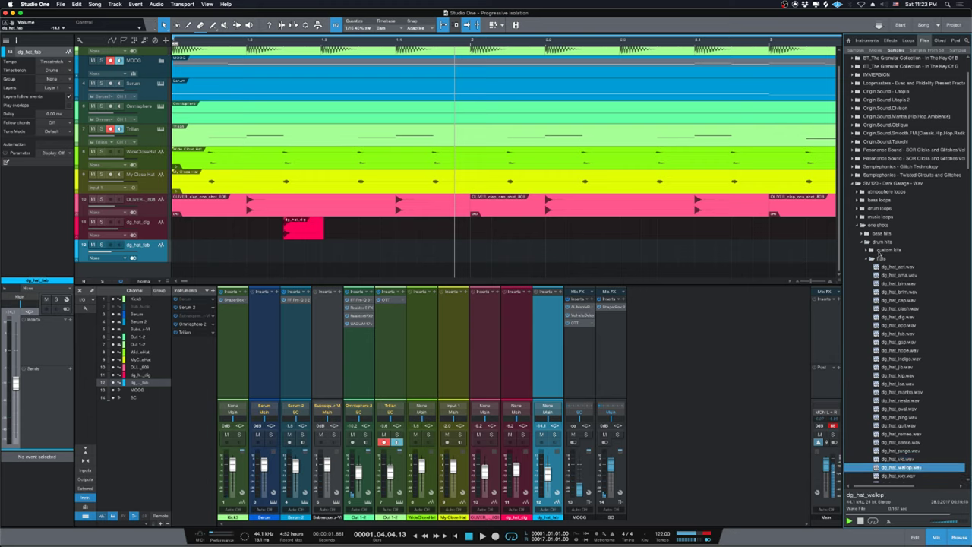
key("Down")
key("Up")
key("Down")
key("Up")
left_click_drag(906, 469, 410, 255)
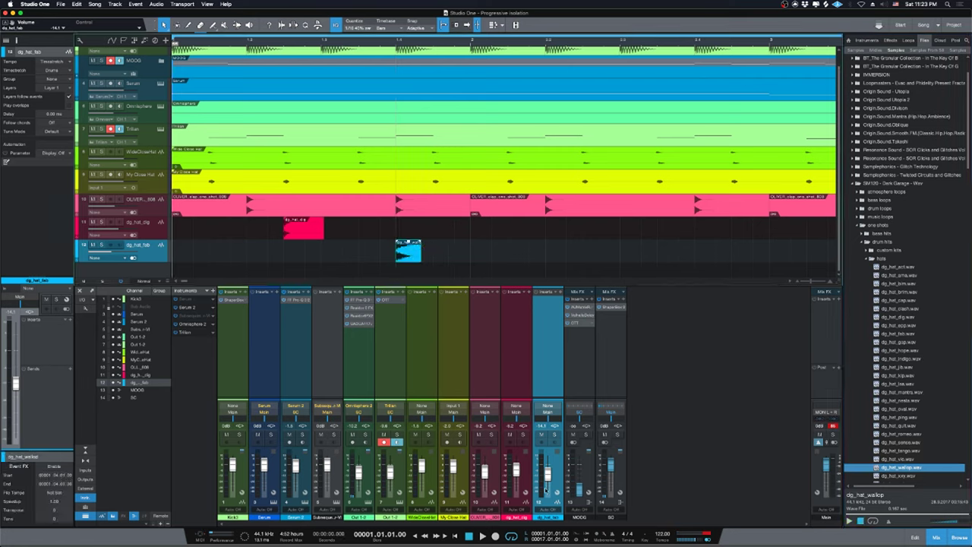
Lower the hat level, move the wallop hit to 1.03.04.13, and copy it along the bar.
left_click_drag(547, 473, 548, 479)
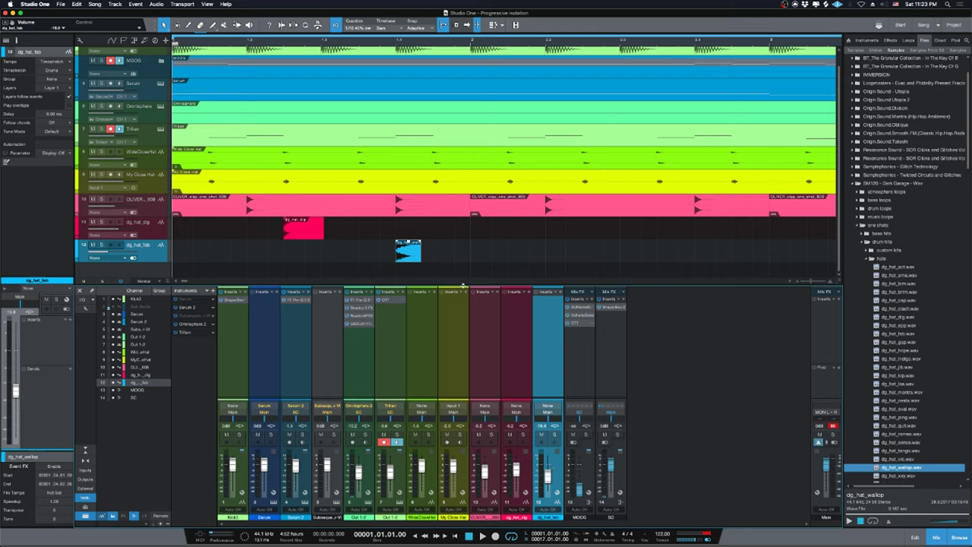
key("space")
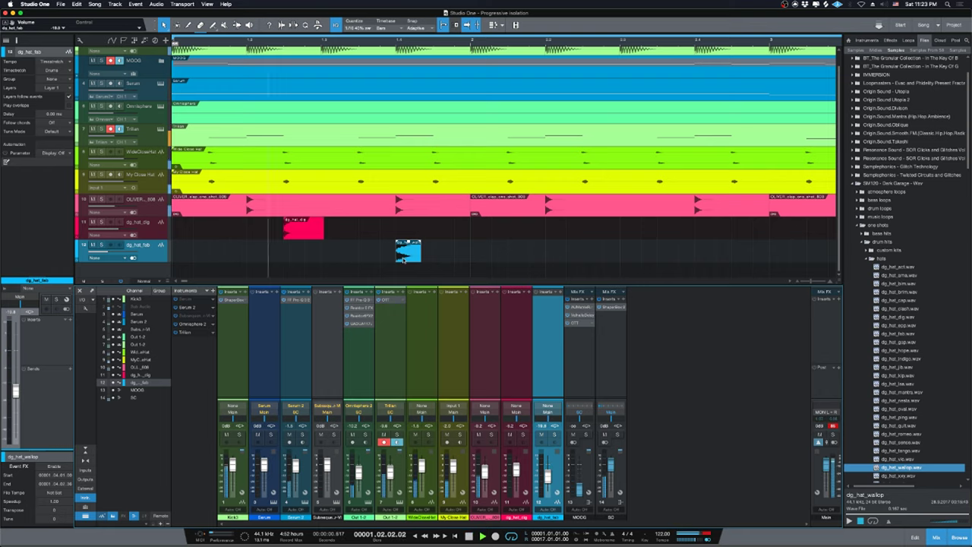
key("space")
left_click_drag(406, 256, 220, 258)
left_click_drag(221, 258, 296, 259)
left_click_drag(297, 260, 448, 247)
key("space")
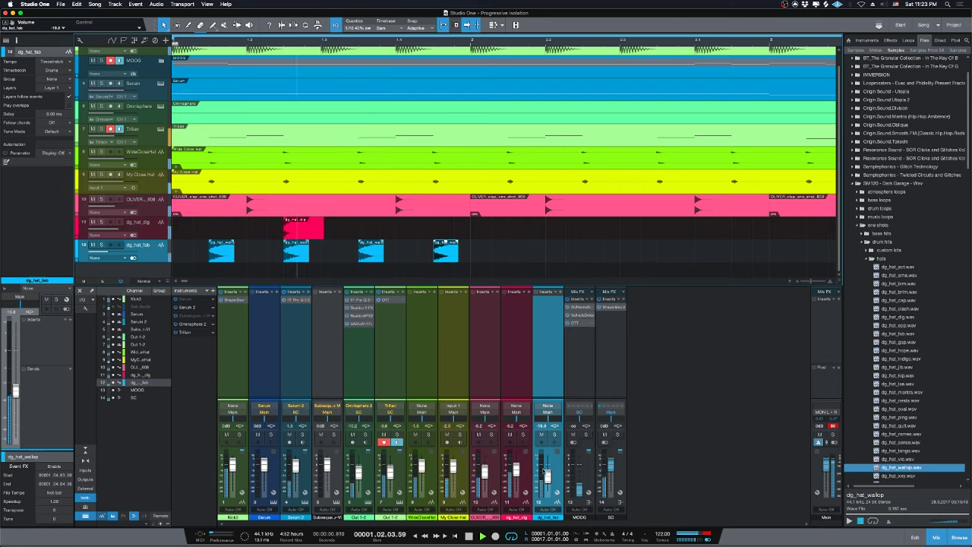
key("space")
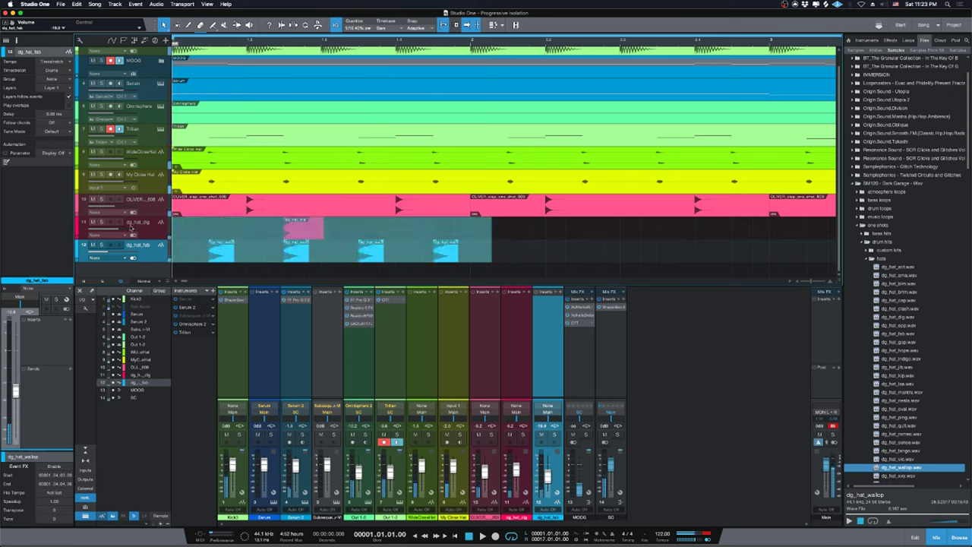
Shorten the dg_hat_fab clip ends and raise that track to about -14 dB.
key("e")
key("e")
left_click_drag(308, 249, 294, 244)
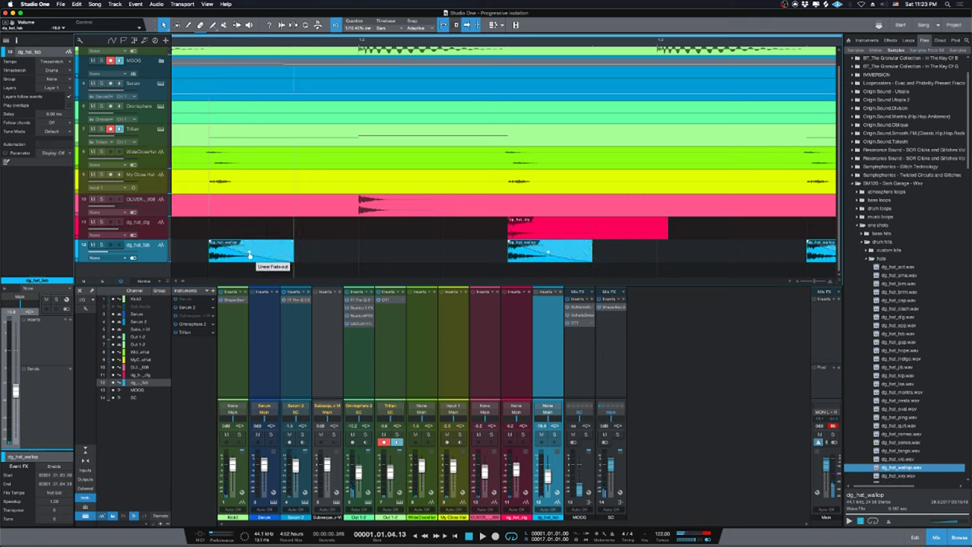
key("w")
key("w")
key("w")
key("w")
key("w")
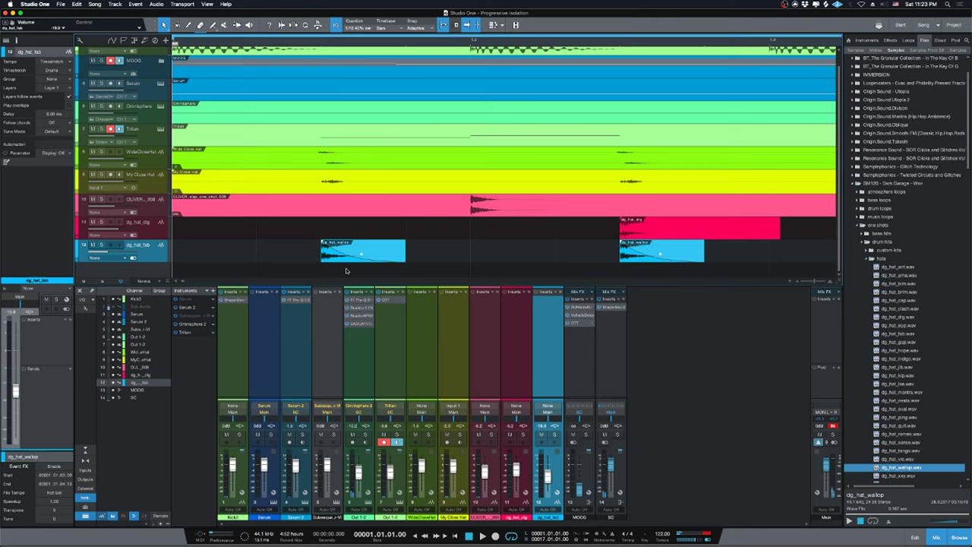
key("space")
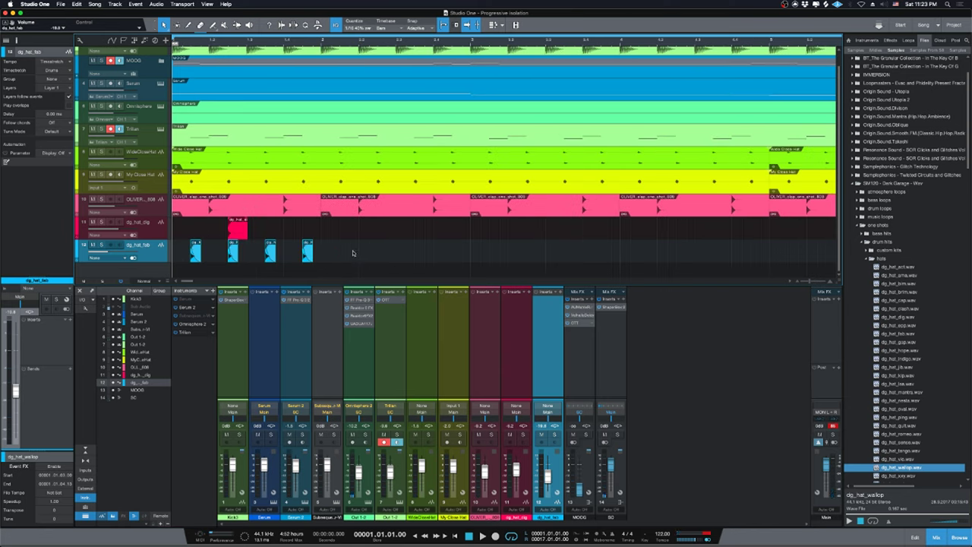
key("space")
left_click_drag(547, 478, 548, 475)
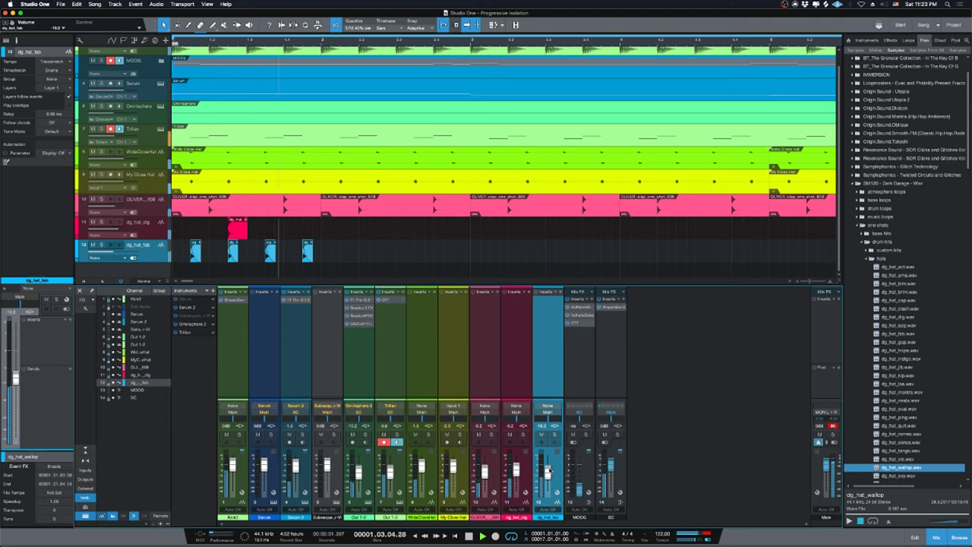
key("space")
Duplicate the selected hat events repeatedly to fill the pattern up to bar 17.
left_click_drag(175, 242, 370, 263)
key("d")
key("w")
key("d")
key("d")
key("d")
key("d")
key("d")
key("d")
key("d")
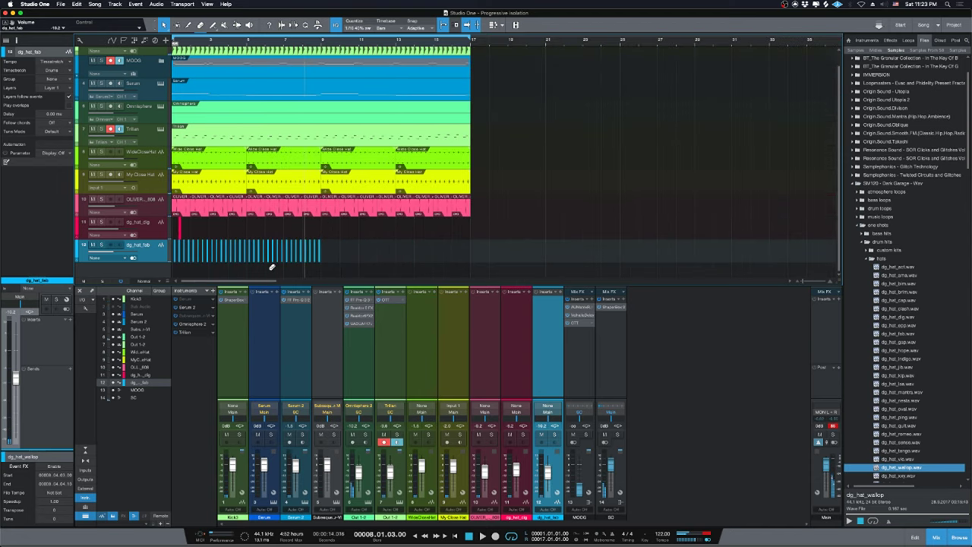
key("space")
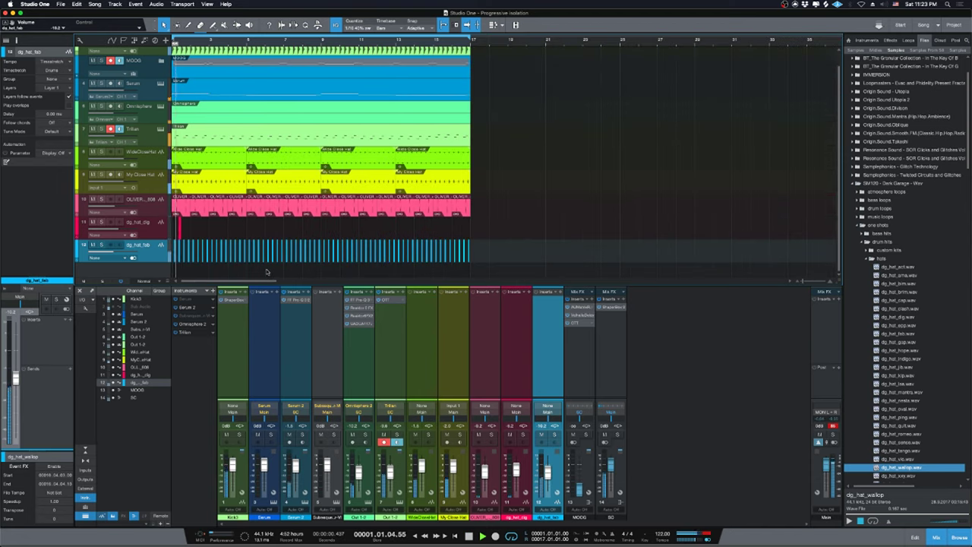
left_click(378, 531)
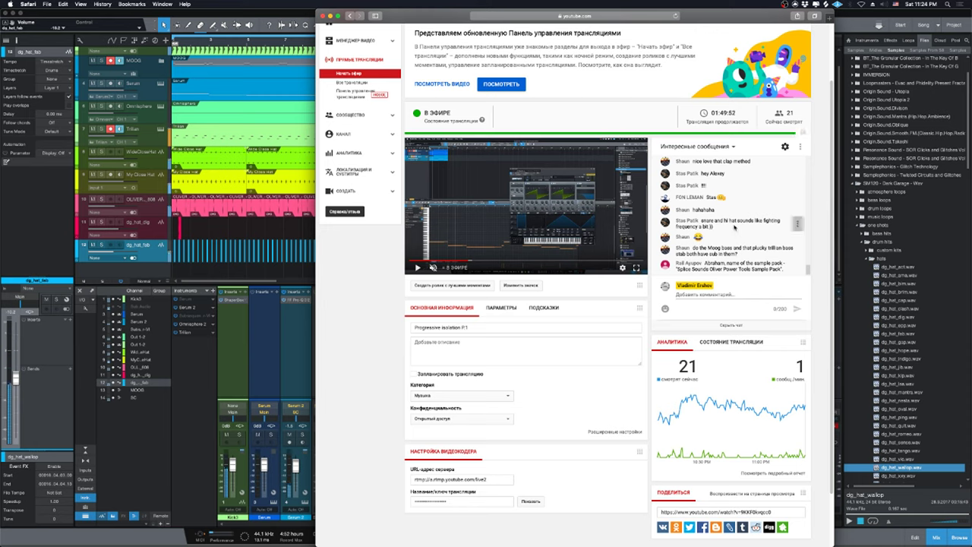
left_click(281, 222)
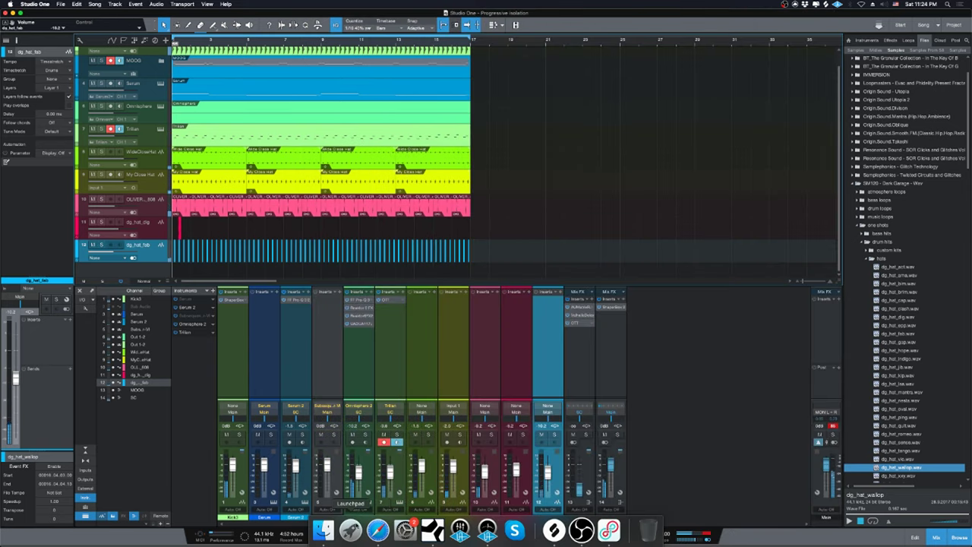
left_click(380, 531)
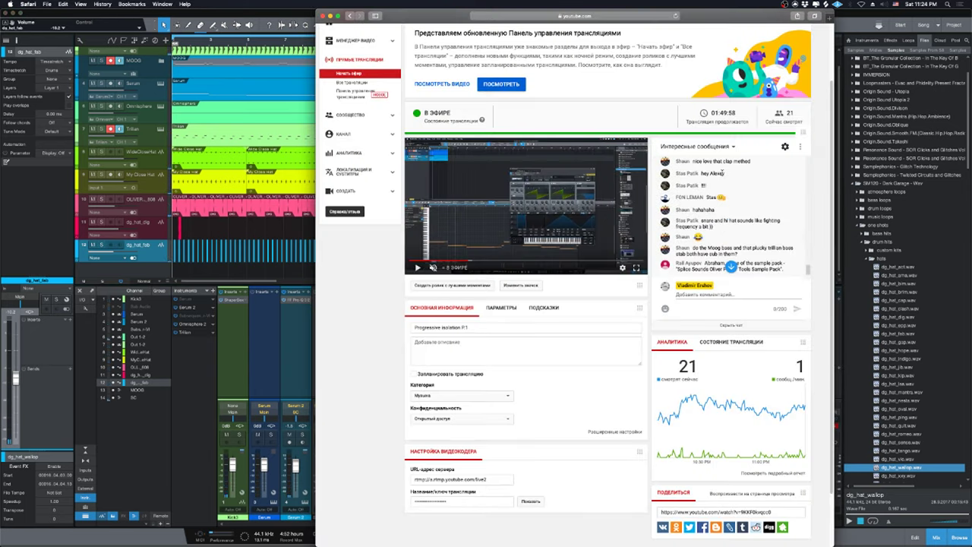
scroll(737, 190, "up", 1)
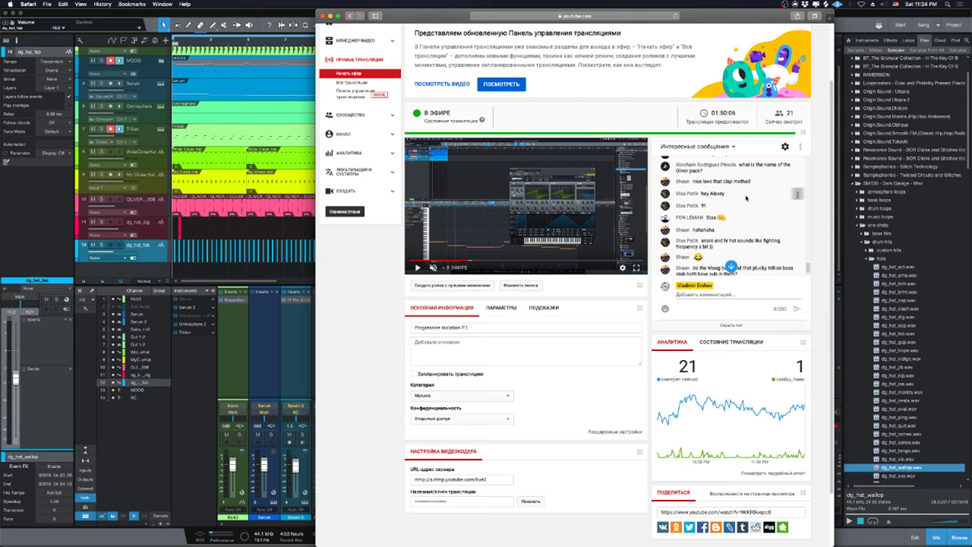
scroll(740, 213, "down", 1)
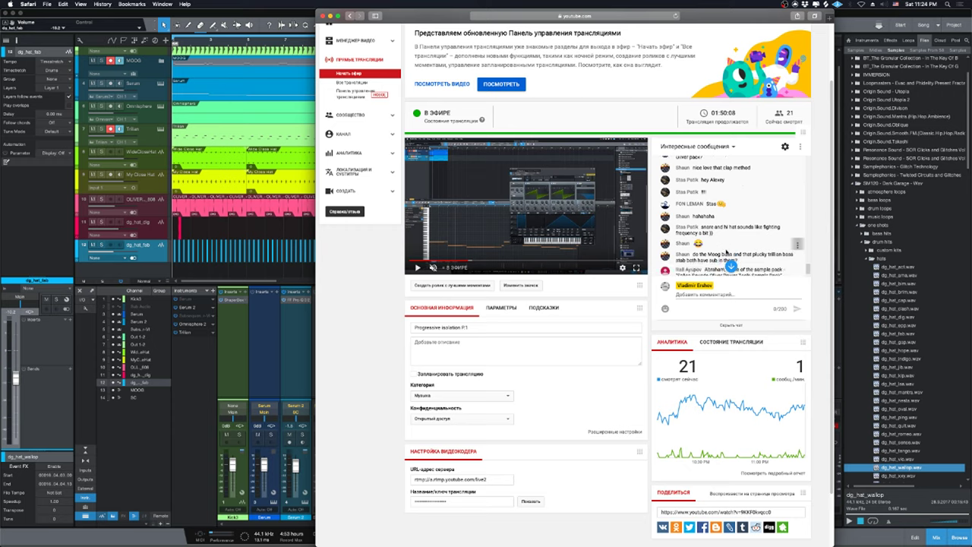
scroll(727, 253, "down", 2)
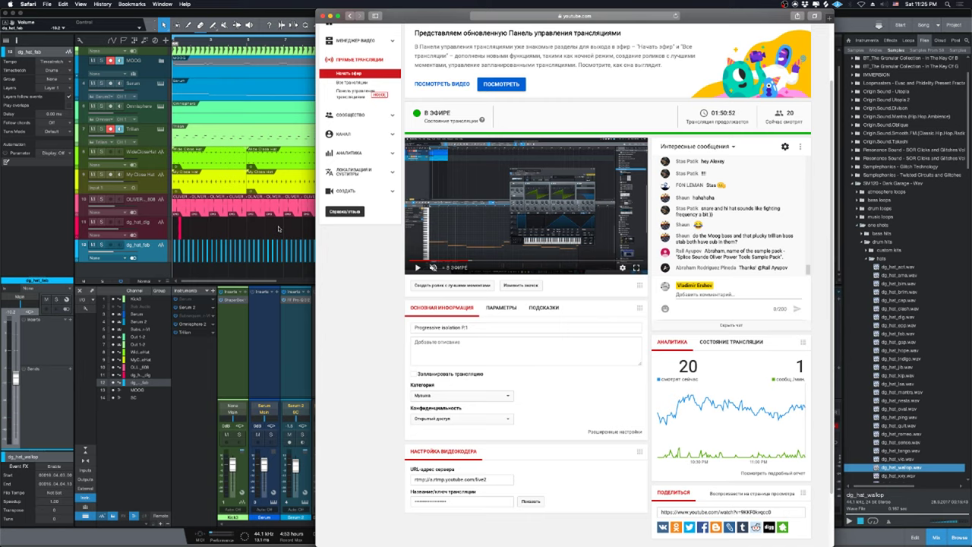
Audition the dg_hat_dig track, remove it via its context menu, and fit the song to view.
left_click(228, 241)
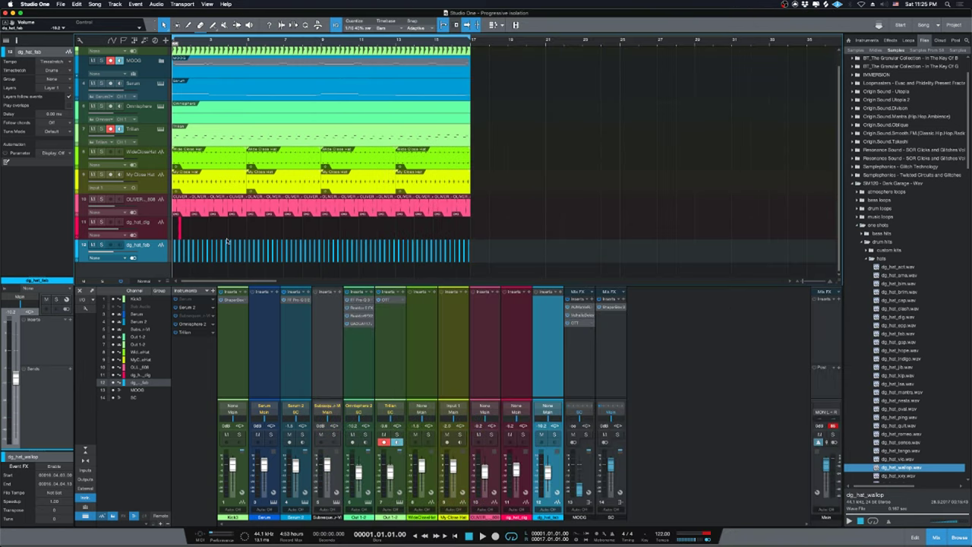
left_click(145, 226)
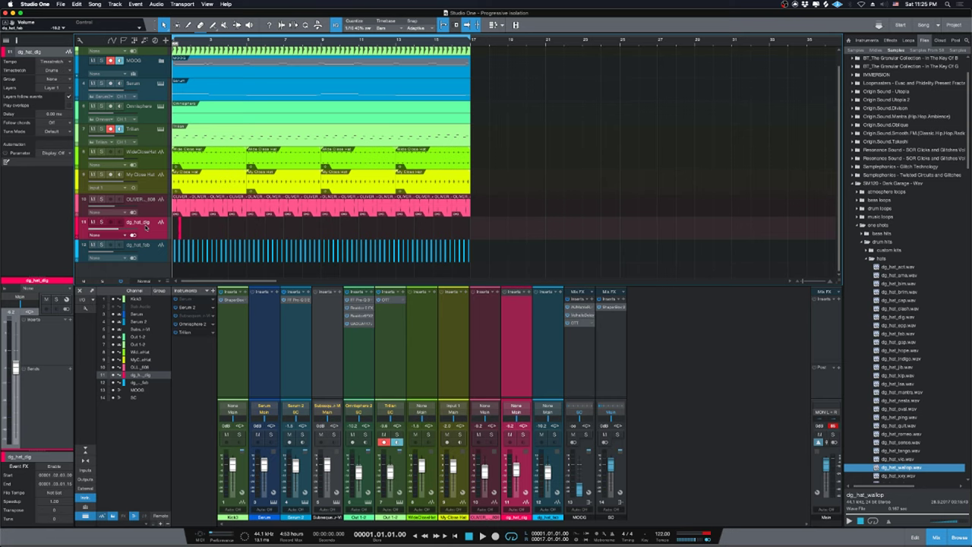
key("space")
scroll(936, 379, "down", 3)
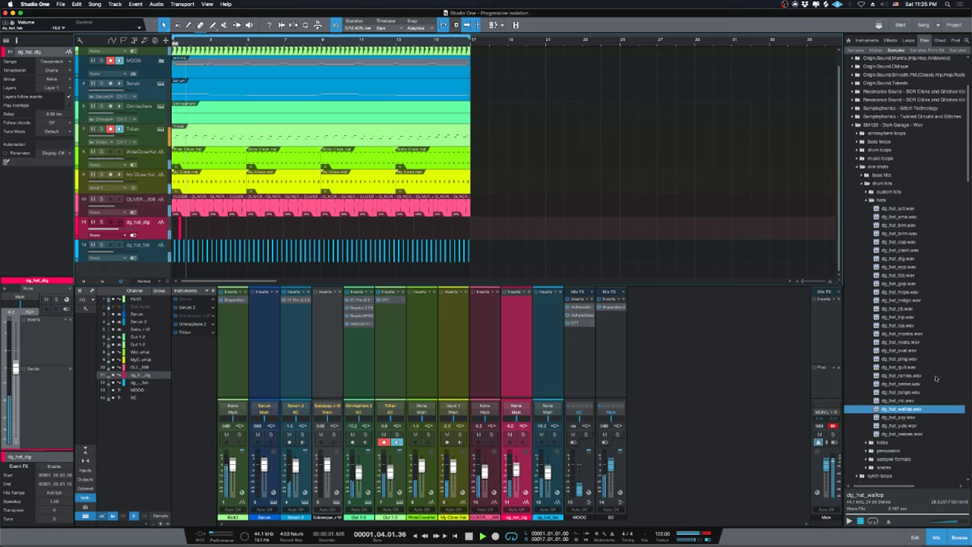
key("u")
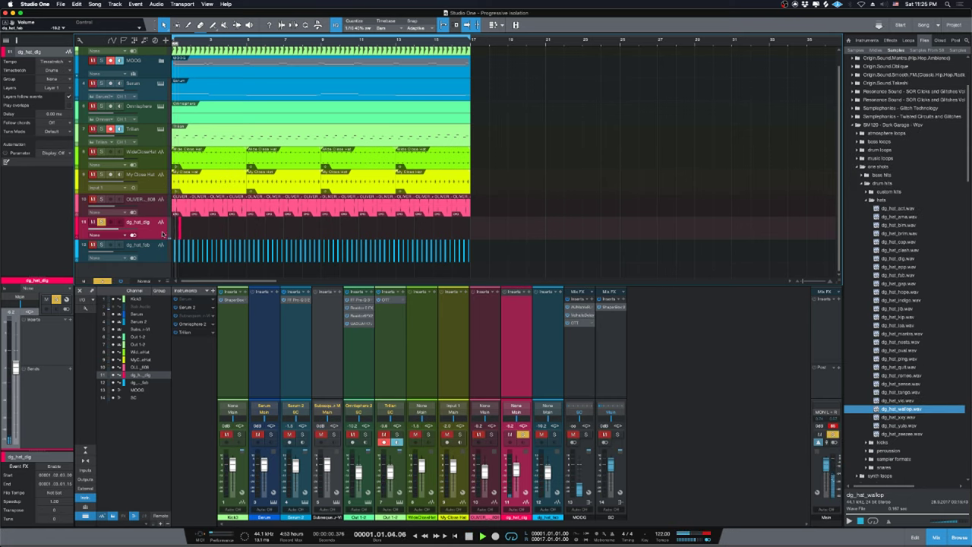
key("space")
key("u")
right_click(158, 231)
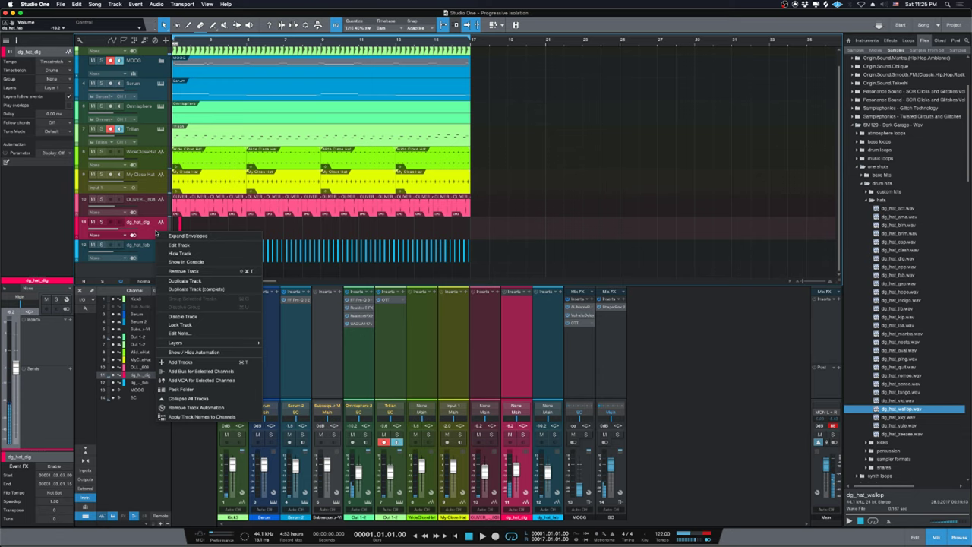
left_click(185, 272)
key("z")
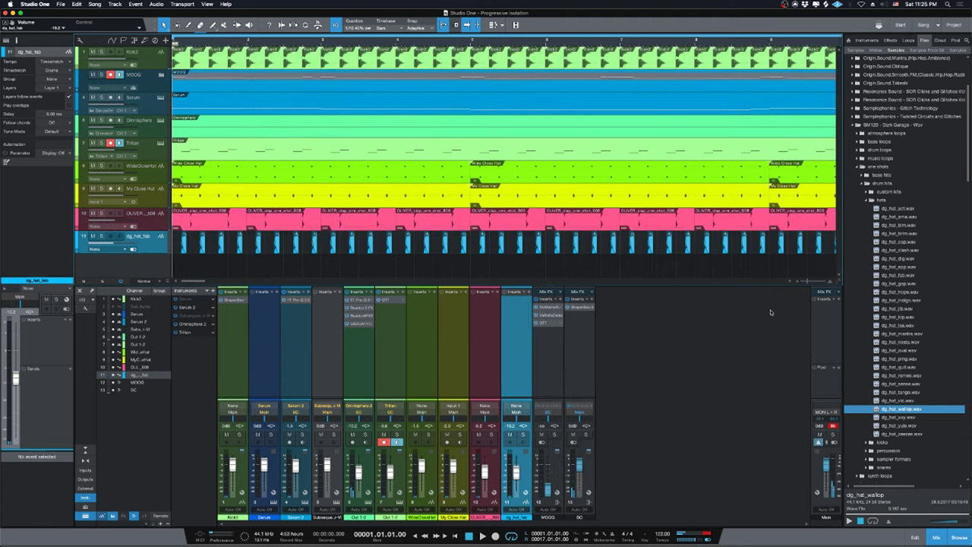
scroll(864, 312, "up", 5)
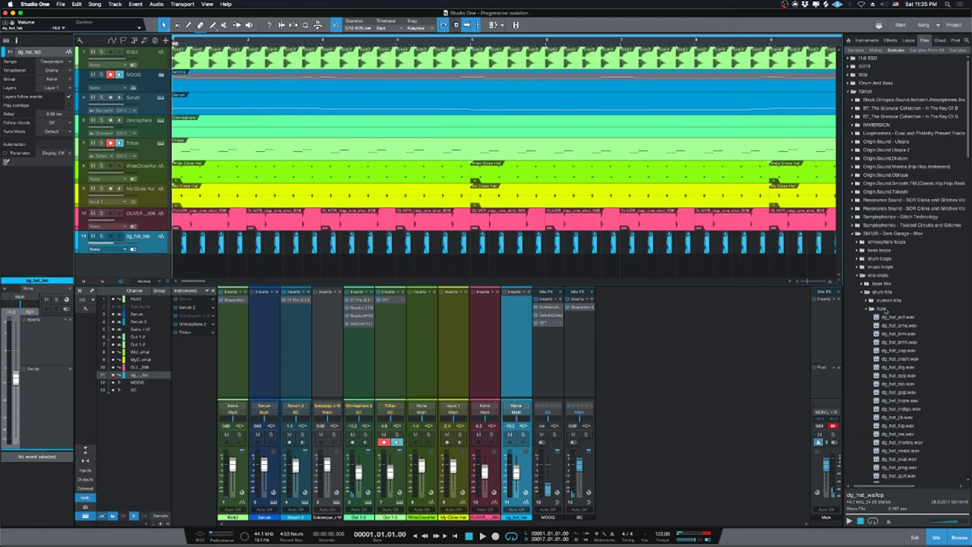
Open the snares folder, preview dg_snr_appose and dg_snr_arise, and hide the mixer.
left_click(883, 309)
left_click(887, 343)
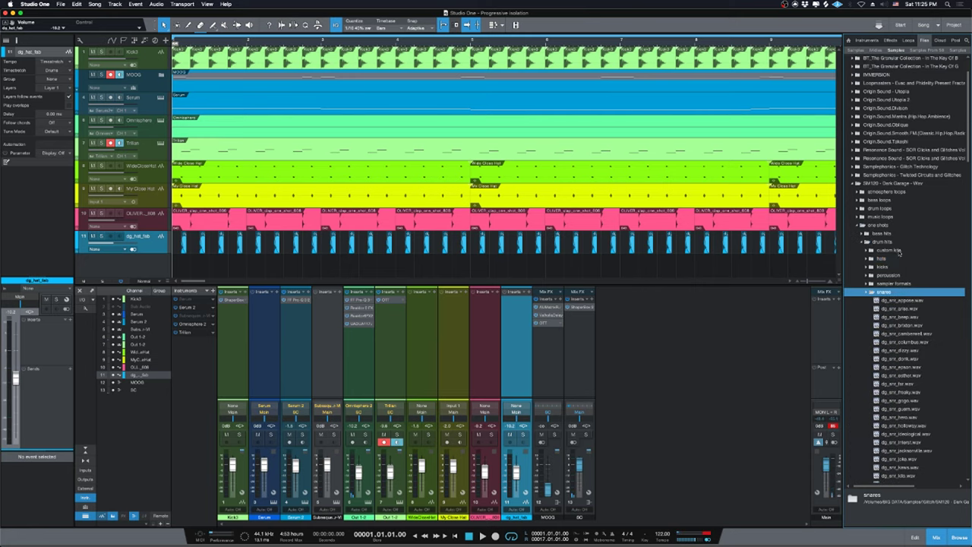
left_click(904, 301)
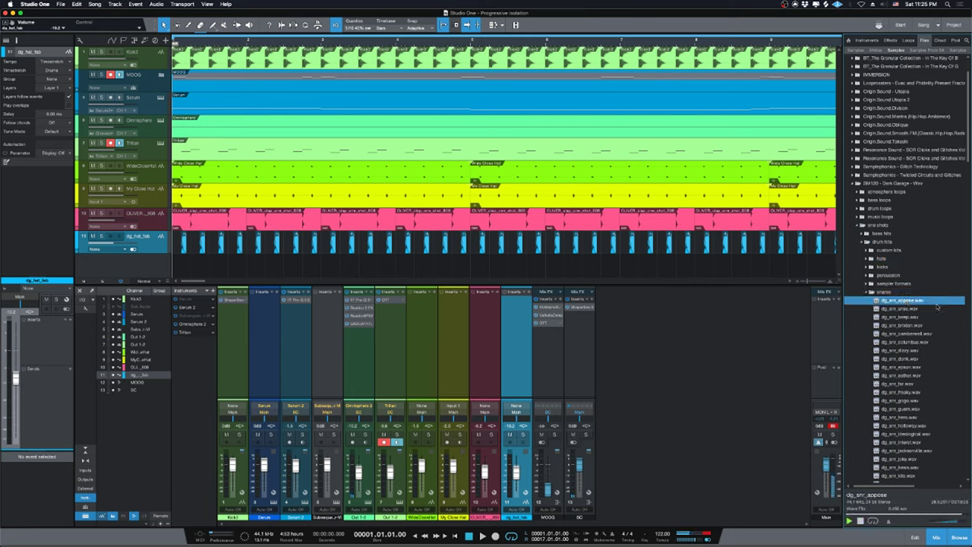
left_click(936, 309)
scroll(931, 308, "down", 4)
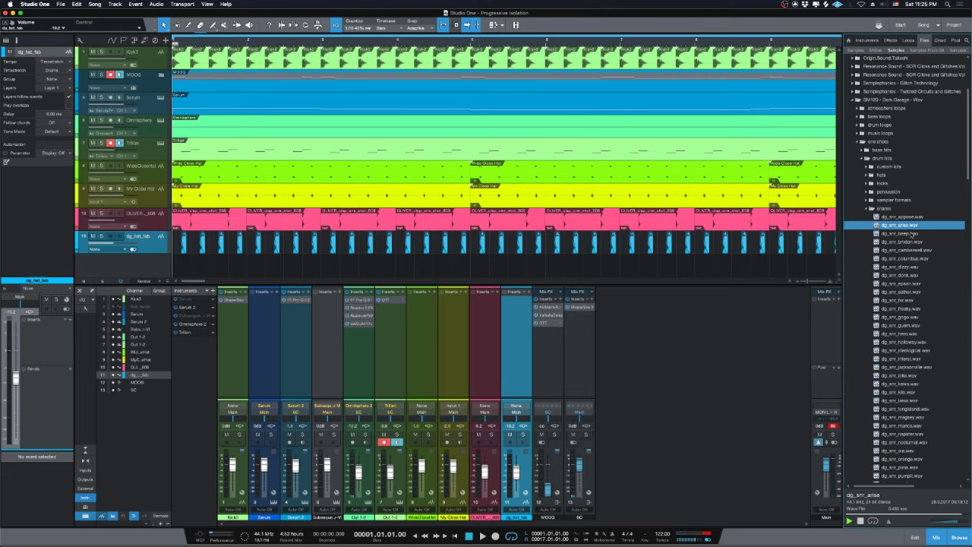
scroll(912, 234, "up", 2)
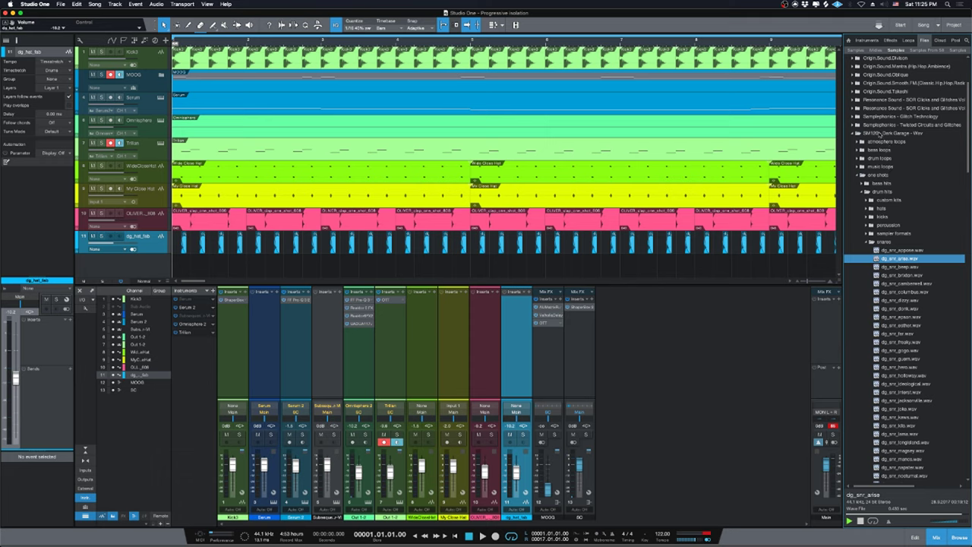
scroll(911, 275, "down", 3)
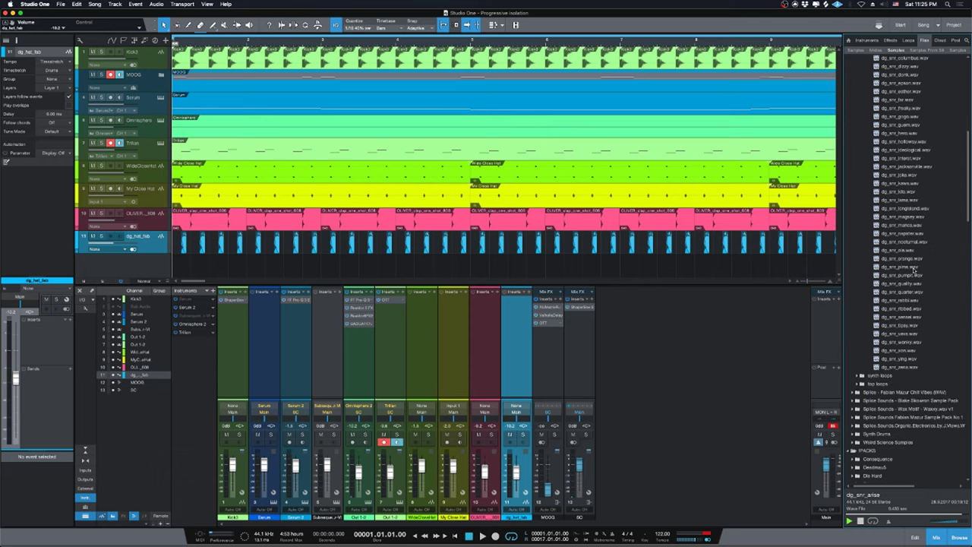
scroll(917, 316, "up", 2)
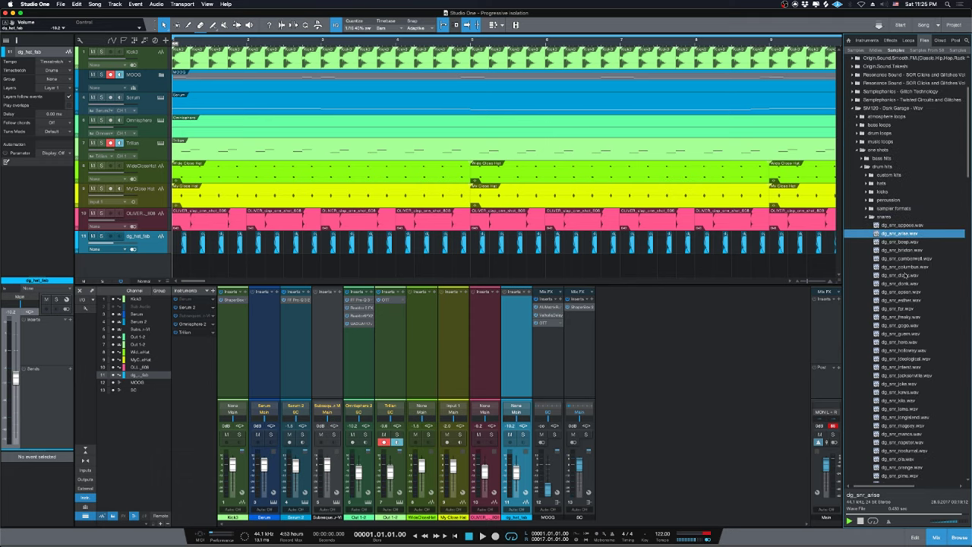
scroll(885, 275, "down", 4)
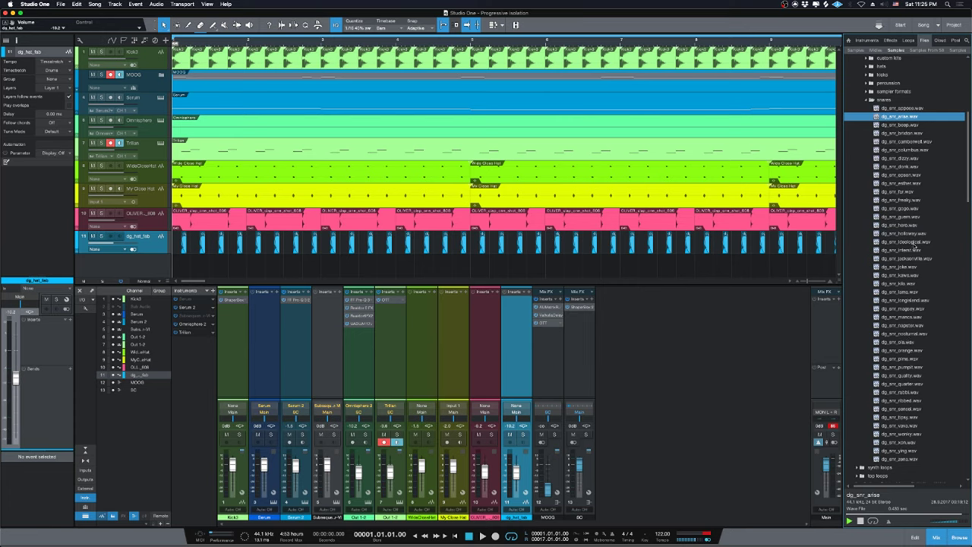
scroll(927, 250, "up", 3)
scroll(905, 256, "down", 3)
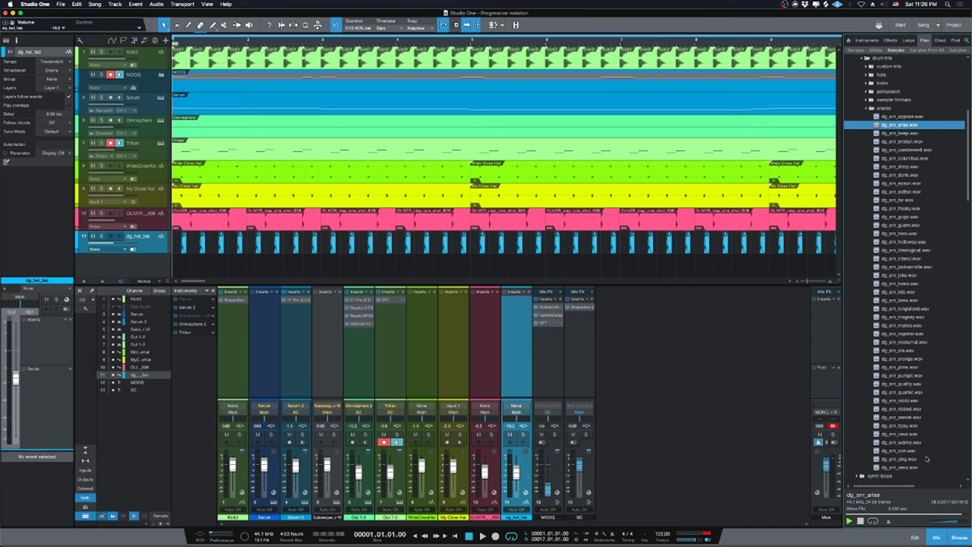
left_click(939, 536)
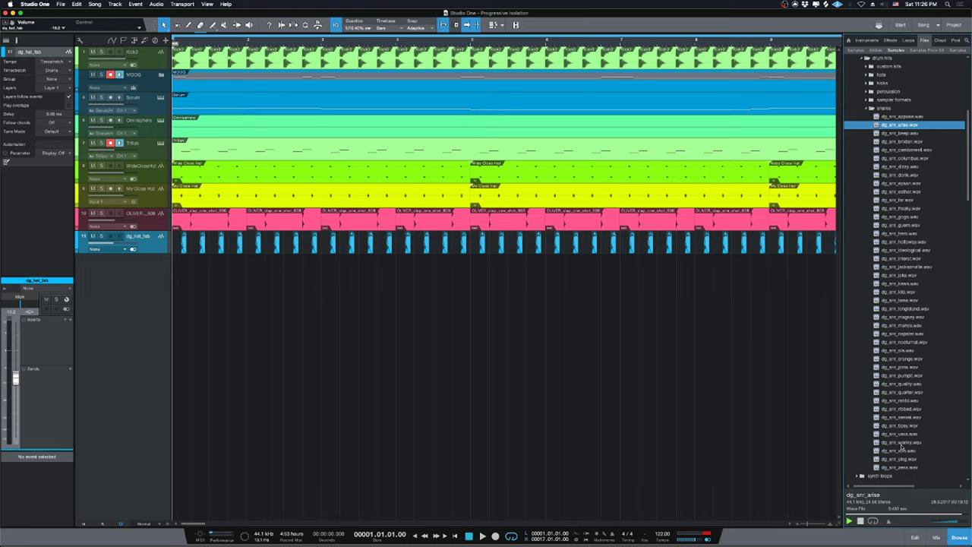
Preview snares from dg_snr_xon up through dg_snr_mancs, stopping on dg_snr_longisland.
scroll(903, 449, "down", 2)
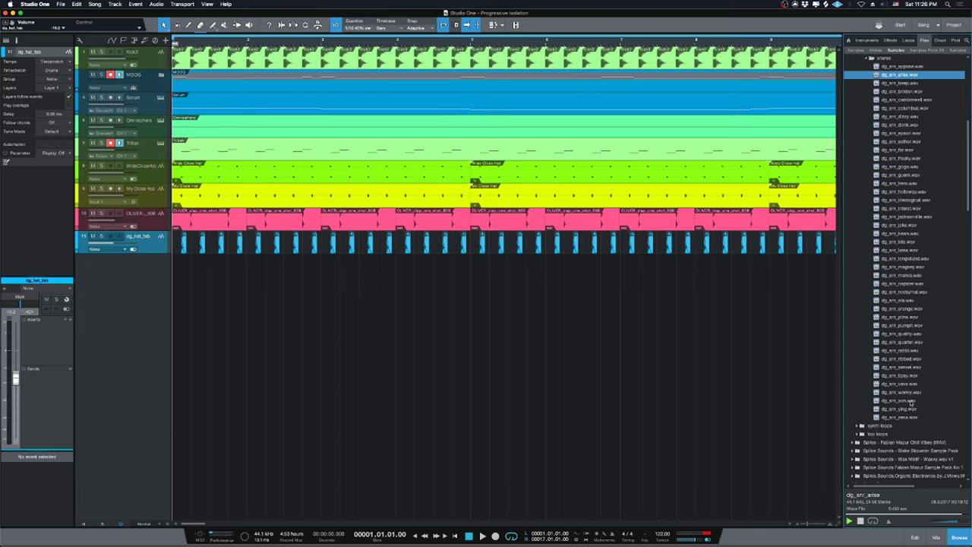
left_click(911, 402)
left_click(903, 384)
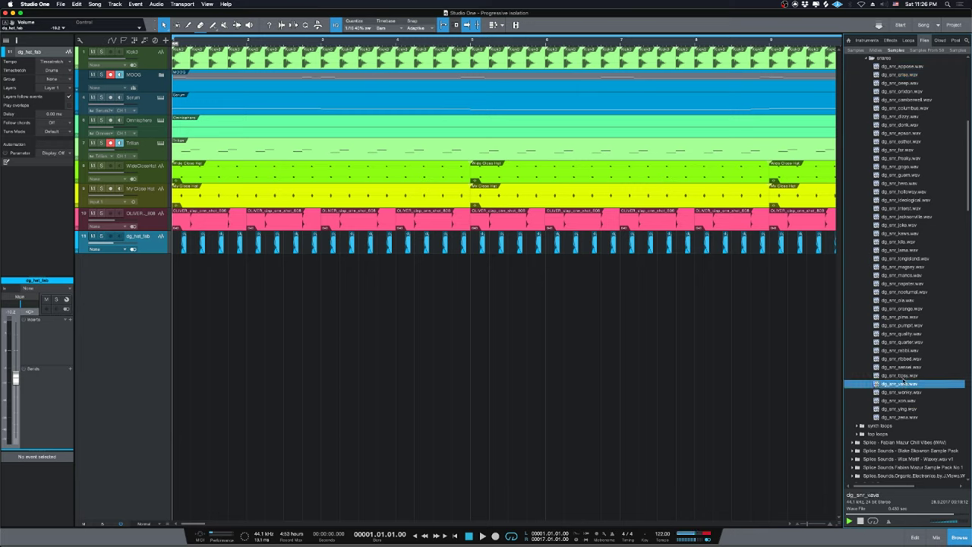
left_click(899, 376)
left_click(902, 367)
left_click(903, 359)
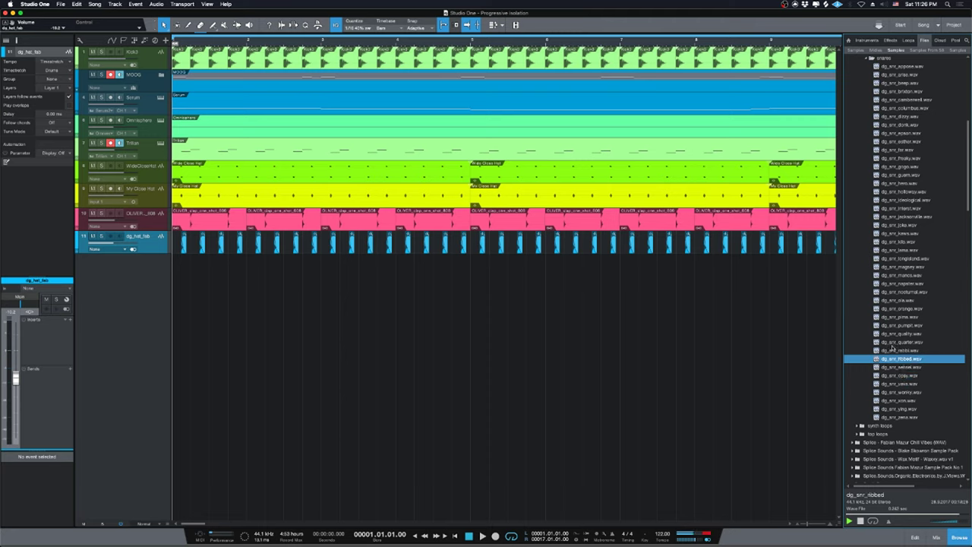
left_click(885, 350)
left_click(884, 342)
left_click(885, 333)
left_click(885, 325)
left_click(896, 309)
left_click(896, 300)
left_click(897, 292)
left_click(897, 283)
left_click(897, 275)
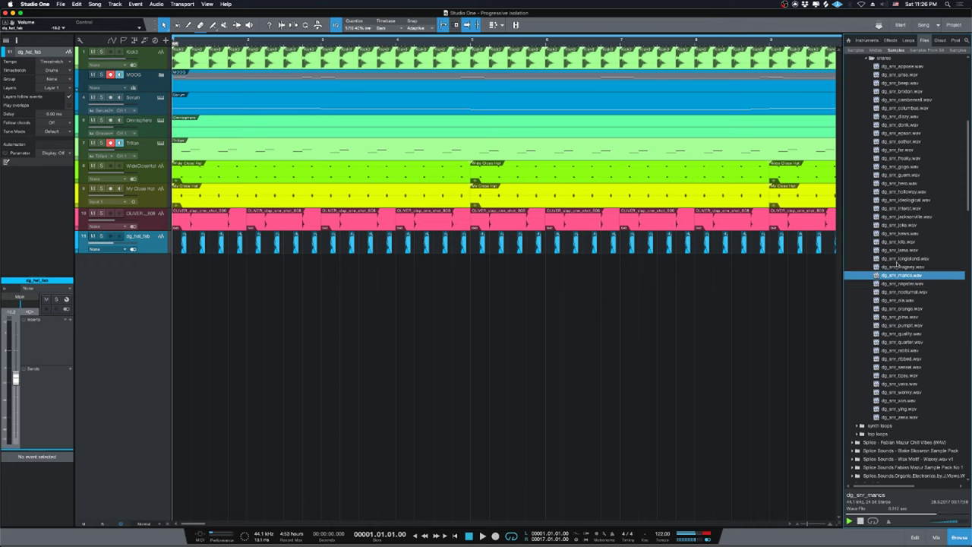
left_click(898, 261)
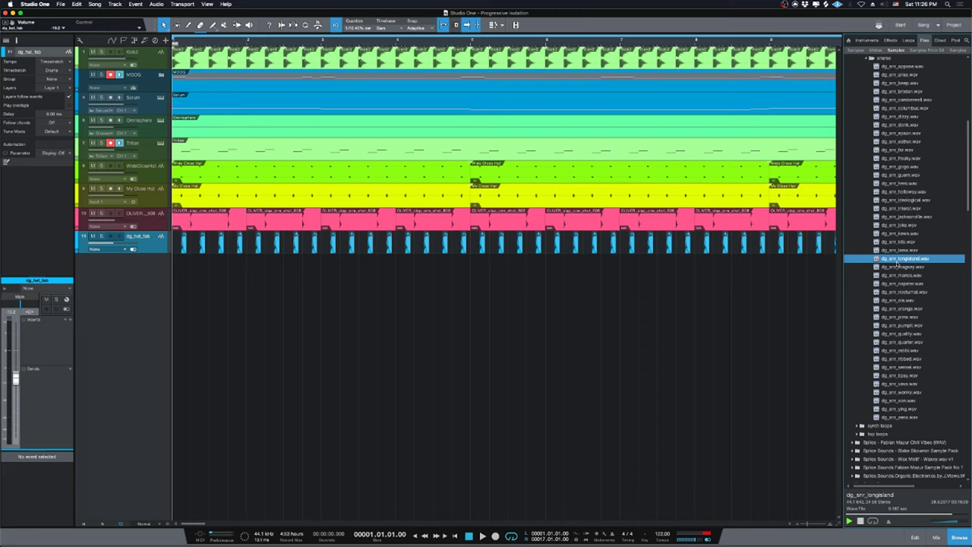
scroll(900, 266, "up", 3)
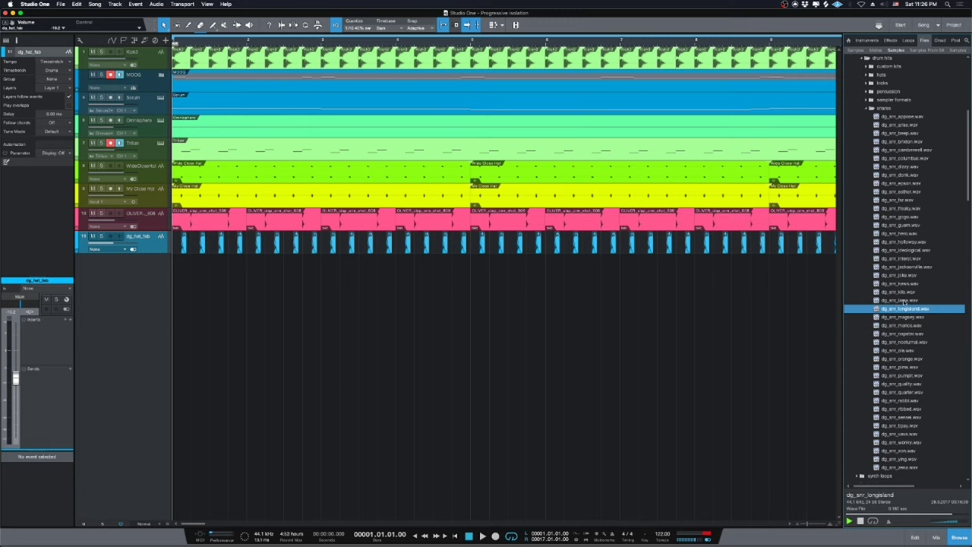
scroll(908, 296, "up", 4)
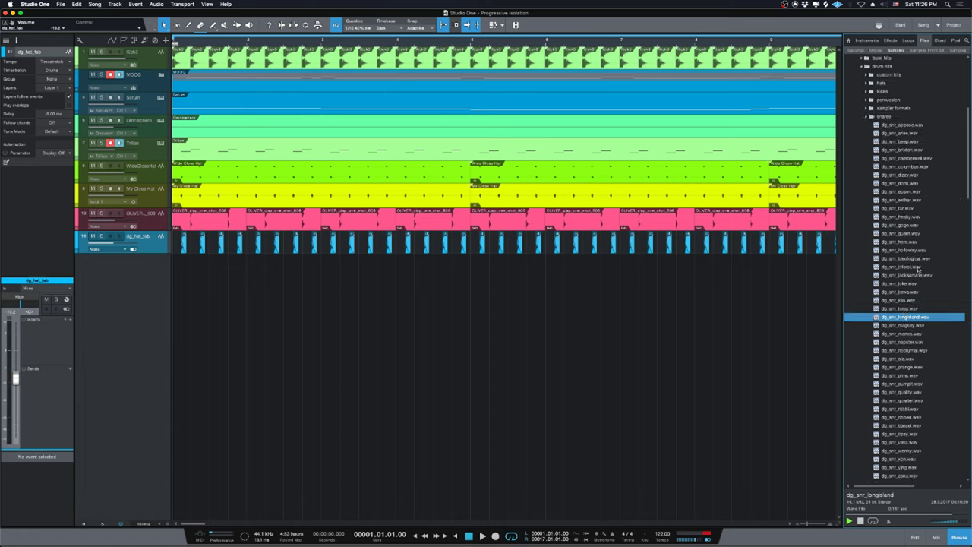
scroll(915, 277, "down", 3)
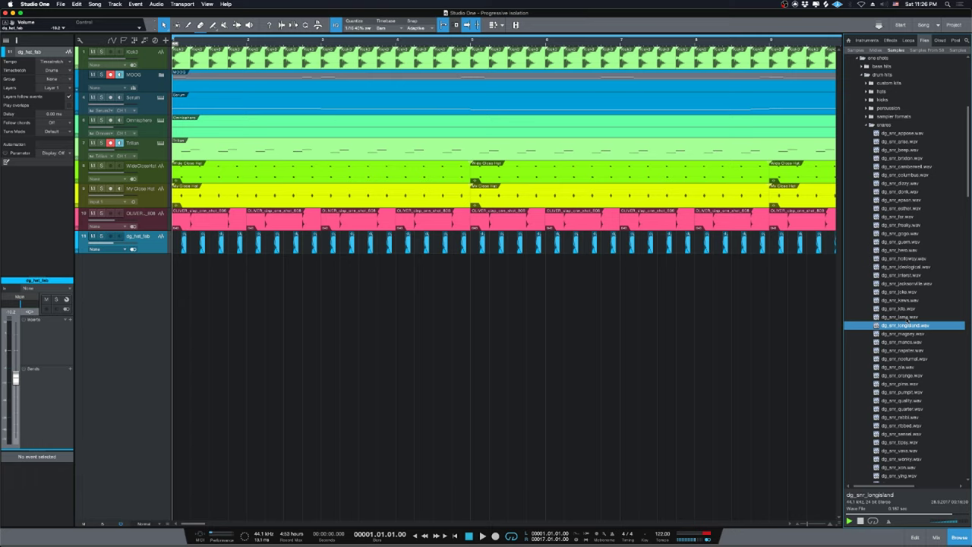
scroll(906, 318, "up", 3)
scroll(906, 319, "down", 5)
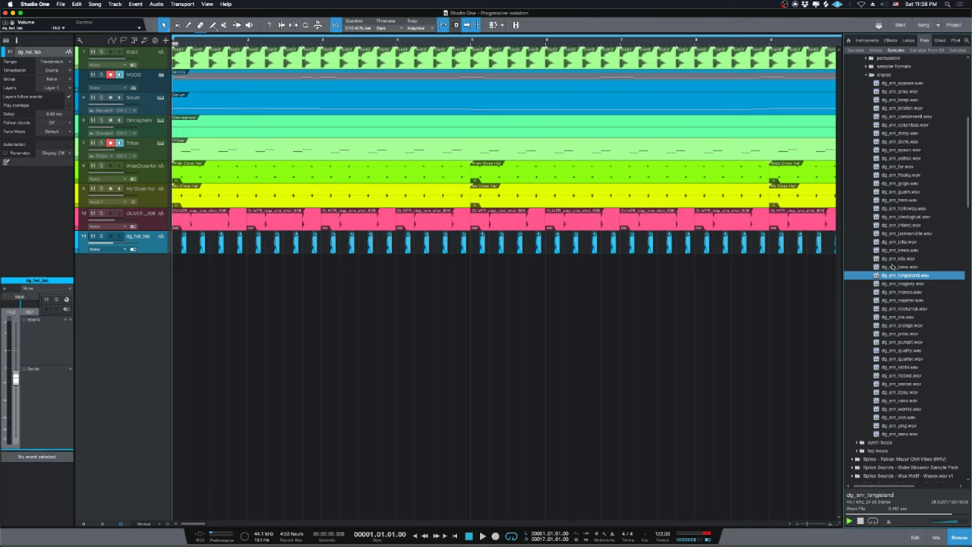
scroll(897, 273, "up", 3)
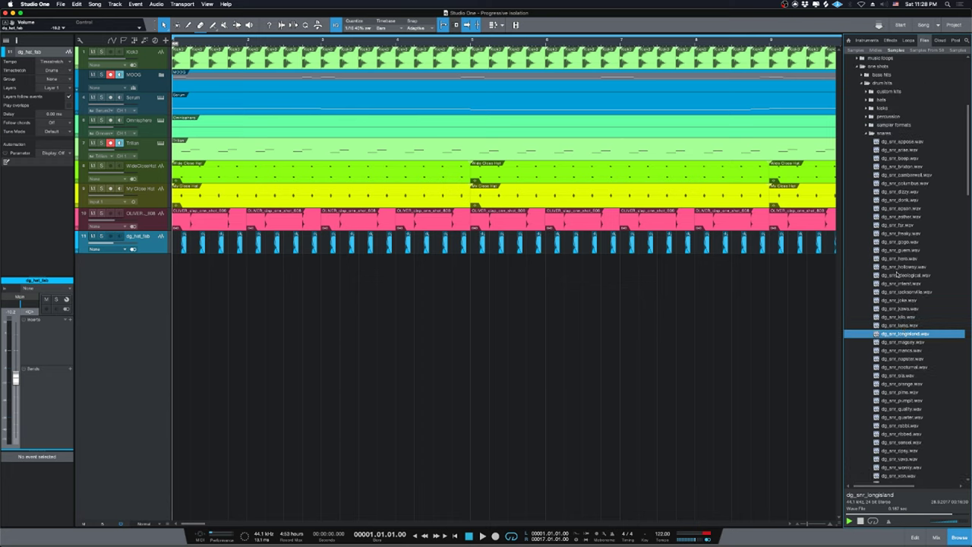
scroll(909, 272, "down", 2)
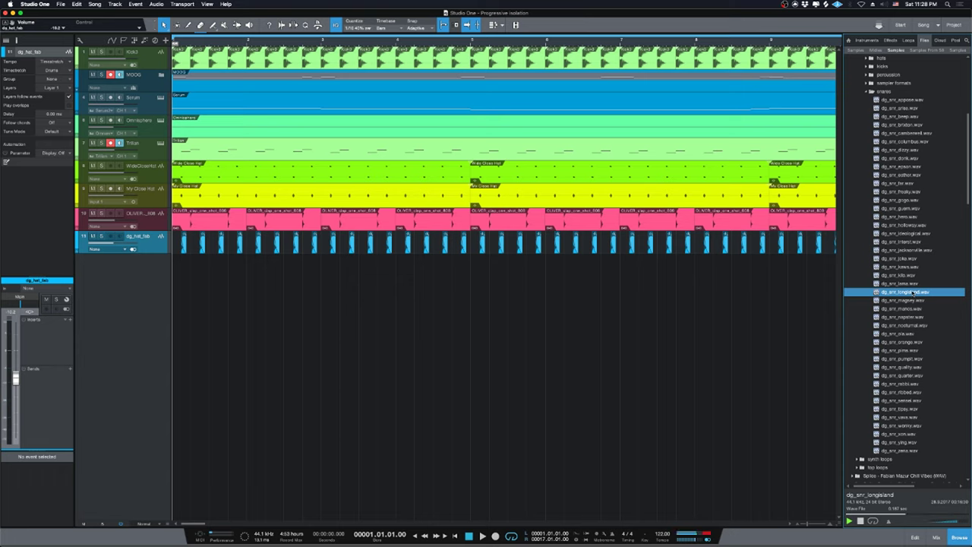
Add dg_snr_longisland on a new track and lower it to -11.8 dB.
left_click_drag(913, 292, 200, 267)
key("Home")
key("space")
key("space")
key("space")
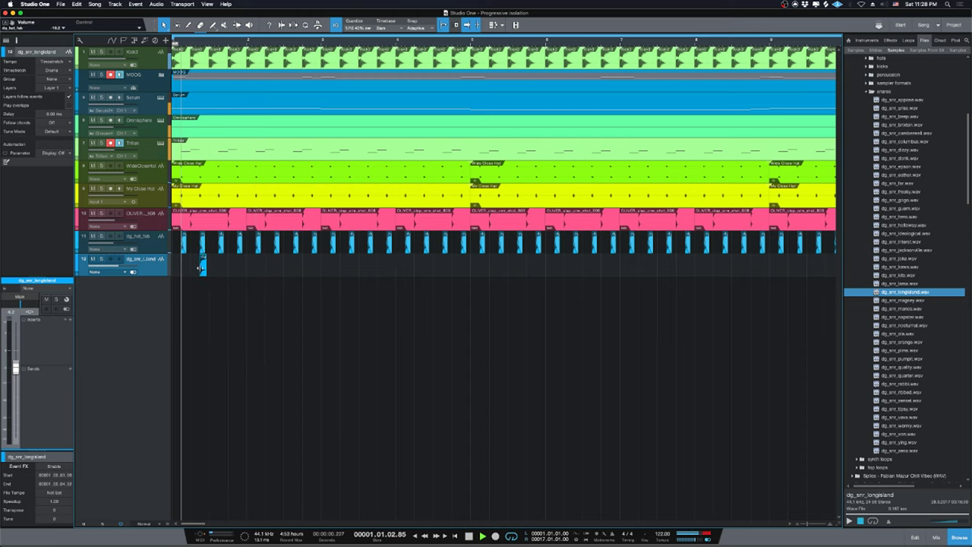
key("space")
left_click_drag(125, 268, 117, 270)
key("space")
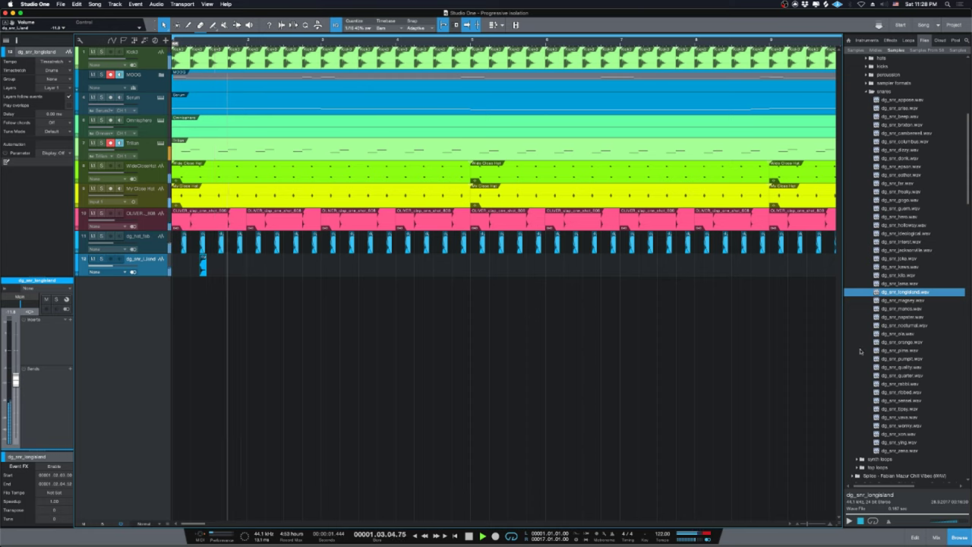
key("space")
Add dg_snr_nocturnal on a new track, move its hit earlier, solo it, and show effects.
left_click(904, 359)
left_click_drag(904, 325, 370, 283)
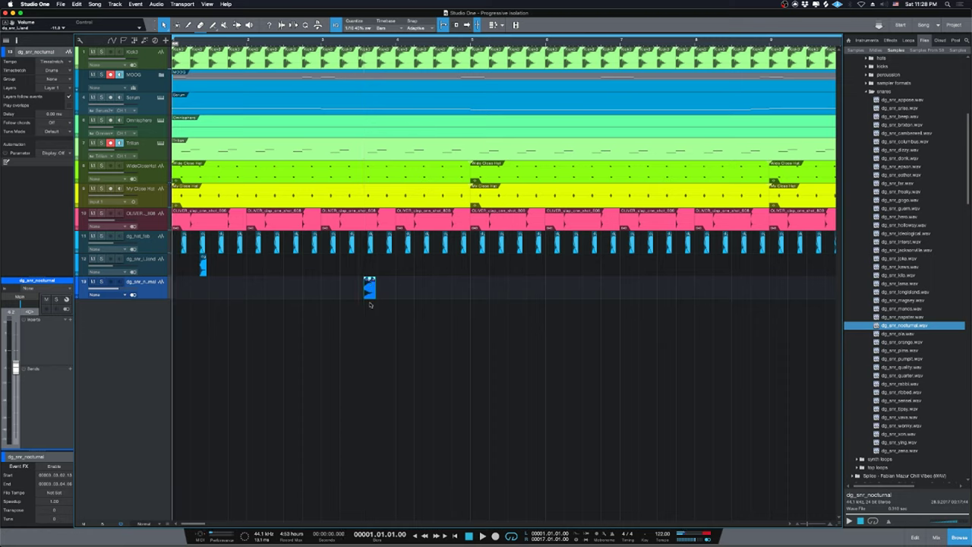
key("space")
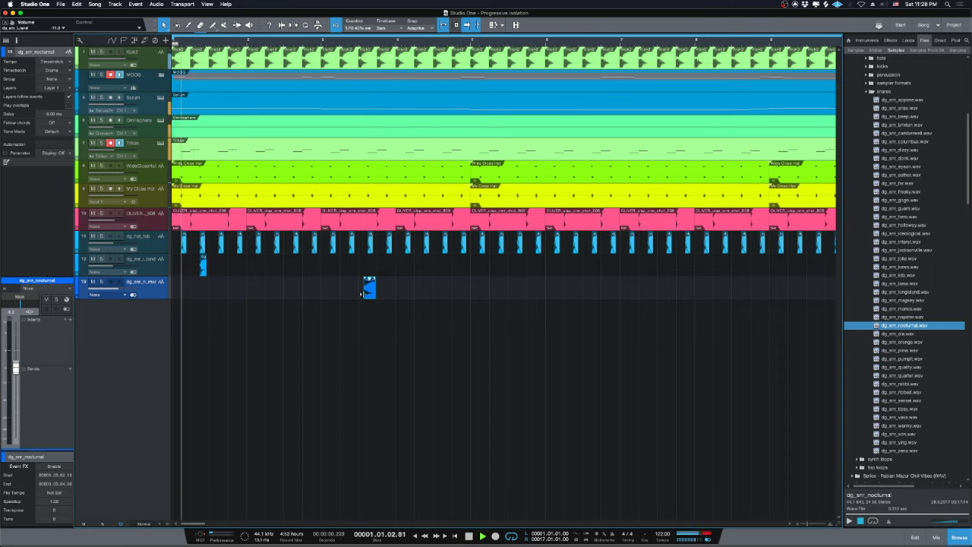
left_click_drag(369, 289, 318, 292)
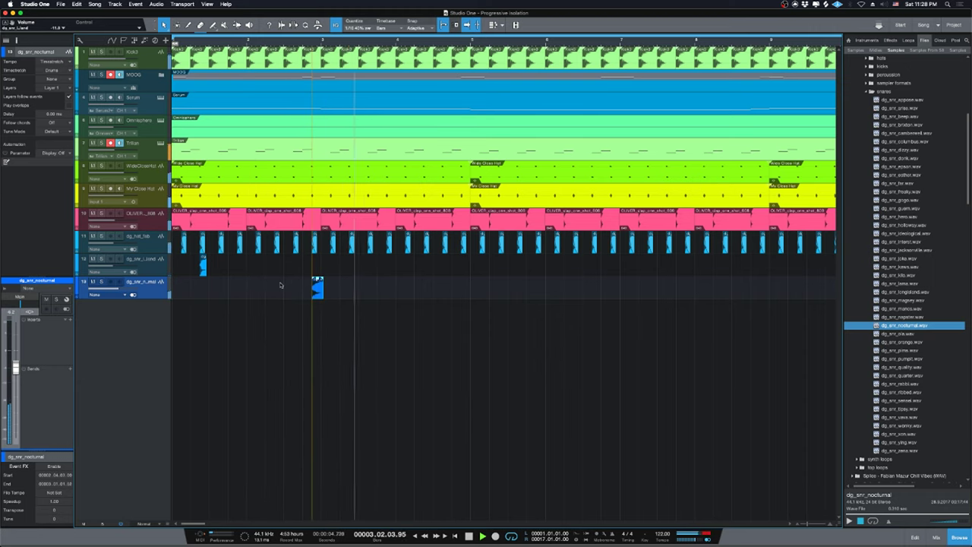
key("s")
scroll(888, 196, "up", 5)
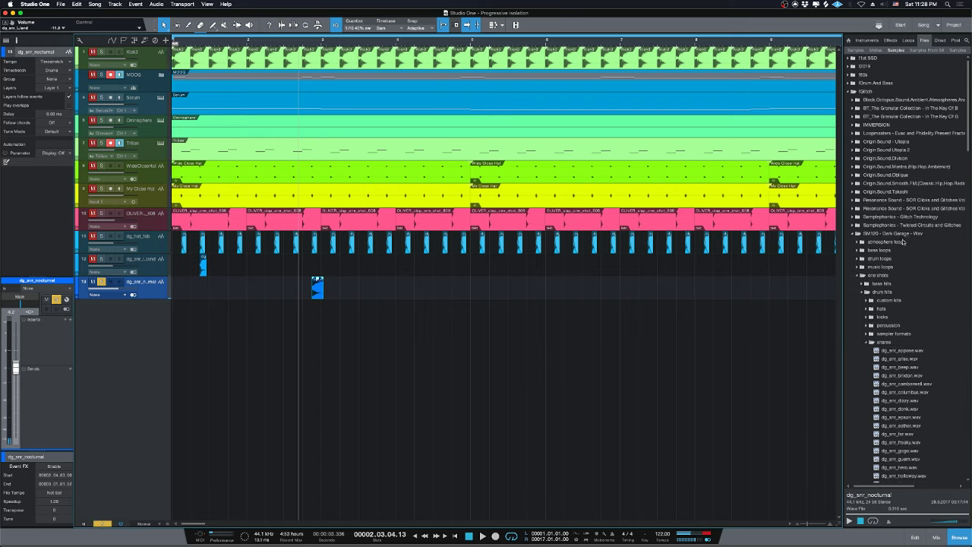
left_click(891, 39)
scroll(908, 240, "up", 15)
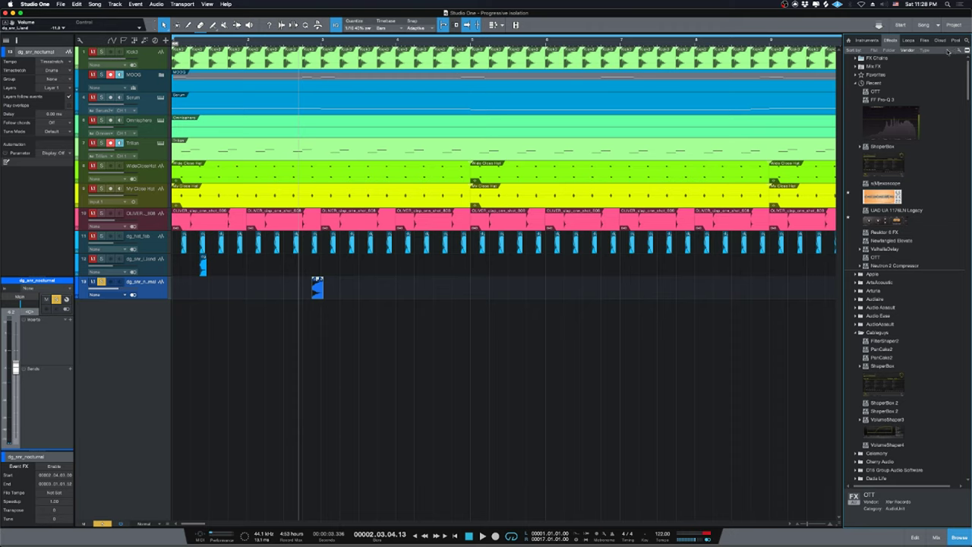
Insert AUMatrixReverb from the Apple folder on the nocturnal snare and adjust its Large/Small Size.
left_click(875, 82)
double_click(878, 84)
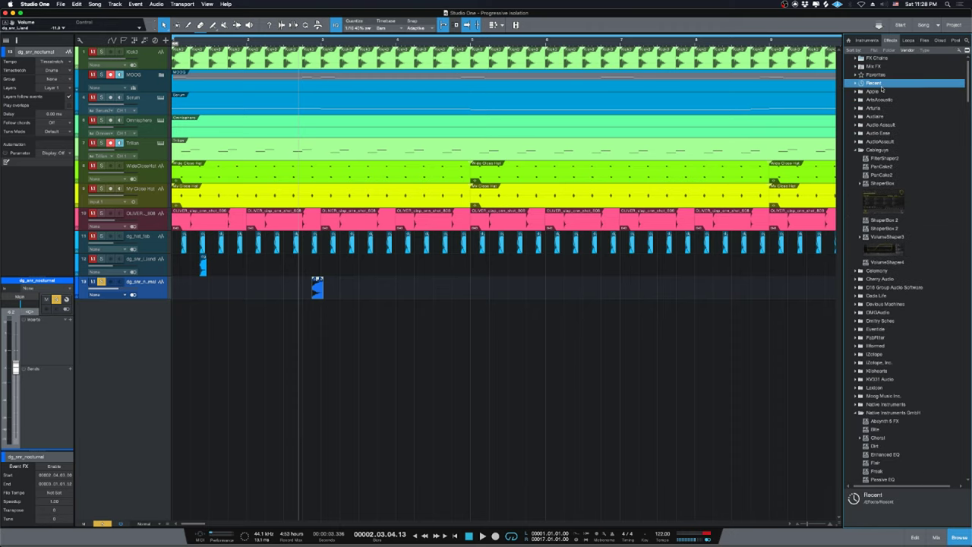
double_click(878, 151)
double_click(887, 92)
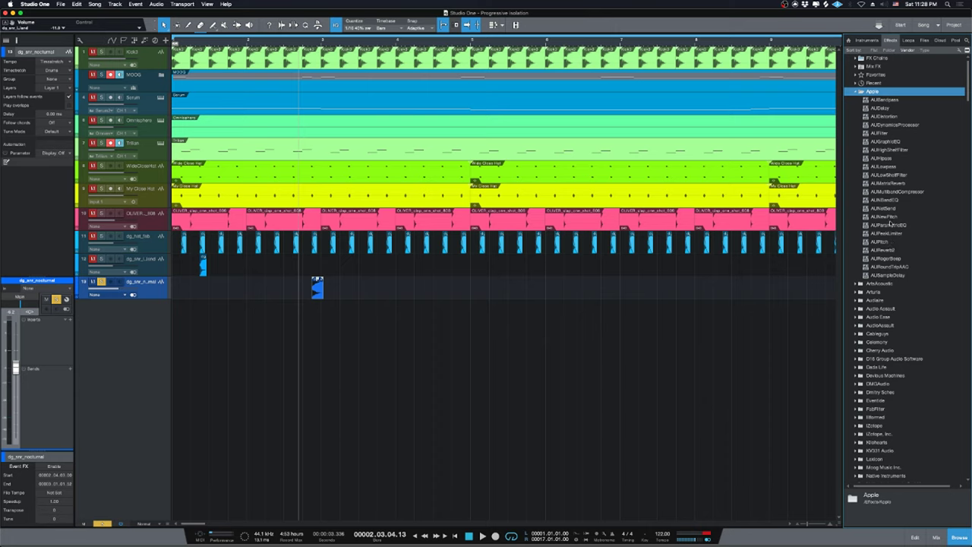
left_click_drag(887, 184, 362, 289)
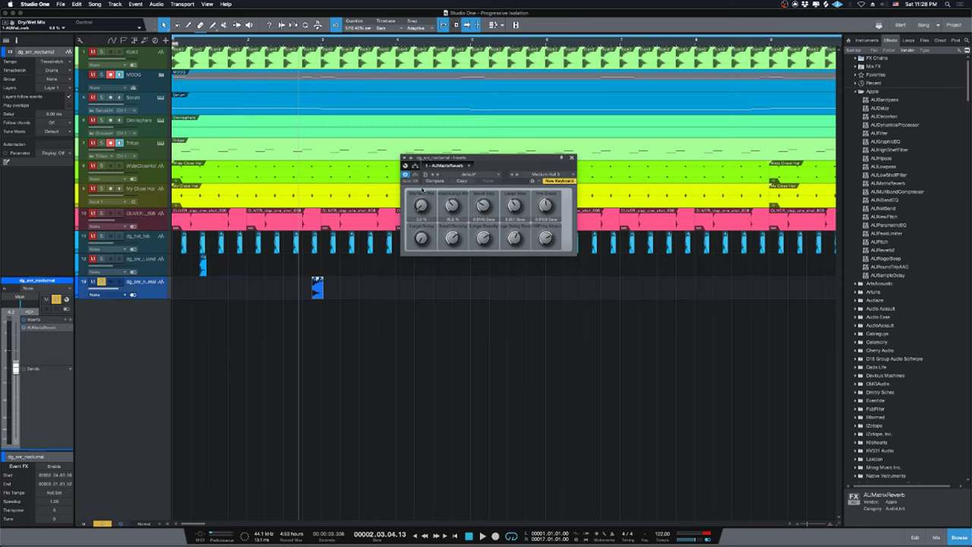
left_click(514, 206)
left_click_drag(487, 209, 485, 207)
Play back the reverb, then add Xfer OTT after it on the snare track.
key("space")
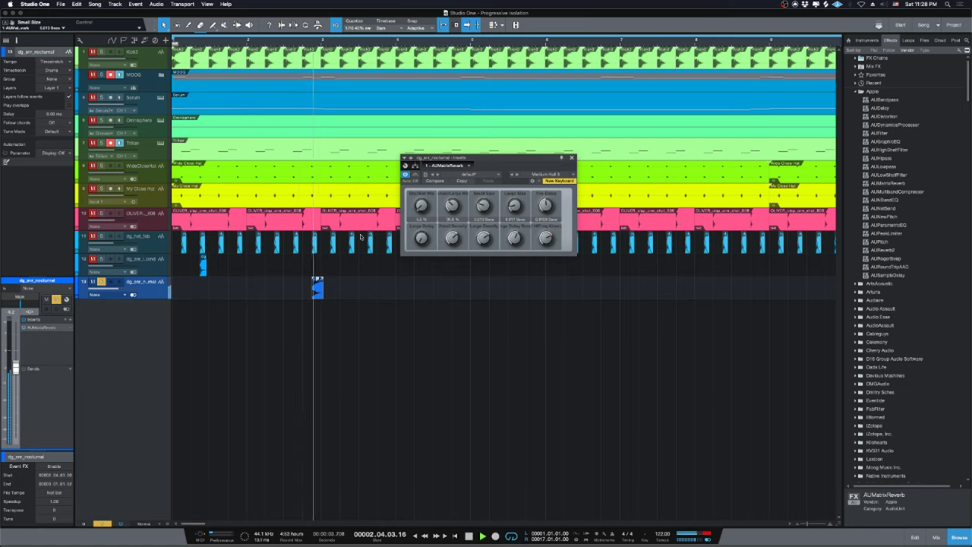
scroll(904, 228, "down", 5)
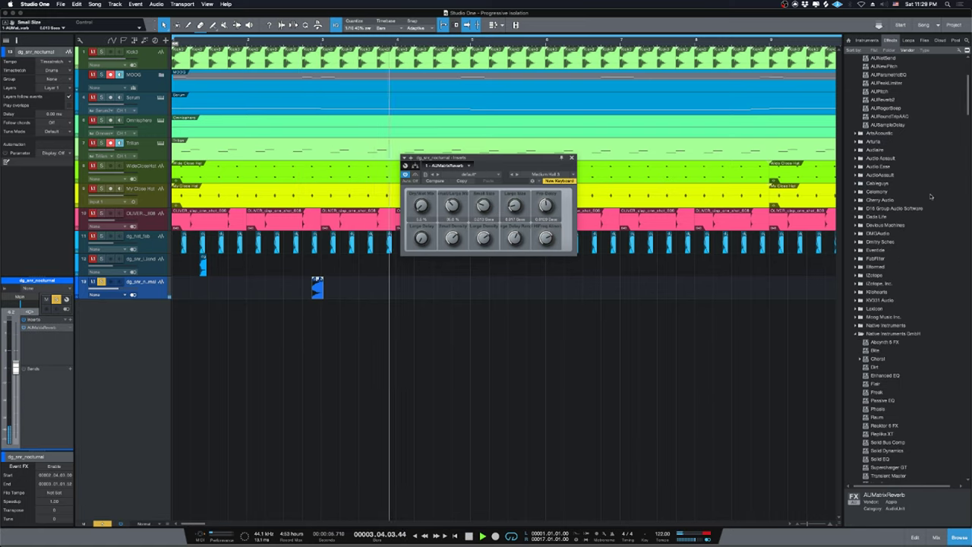
left_click_drag(968, 101, 968, 456)
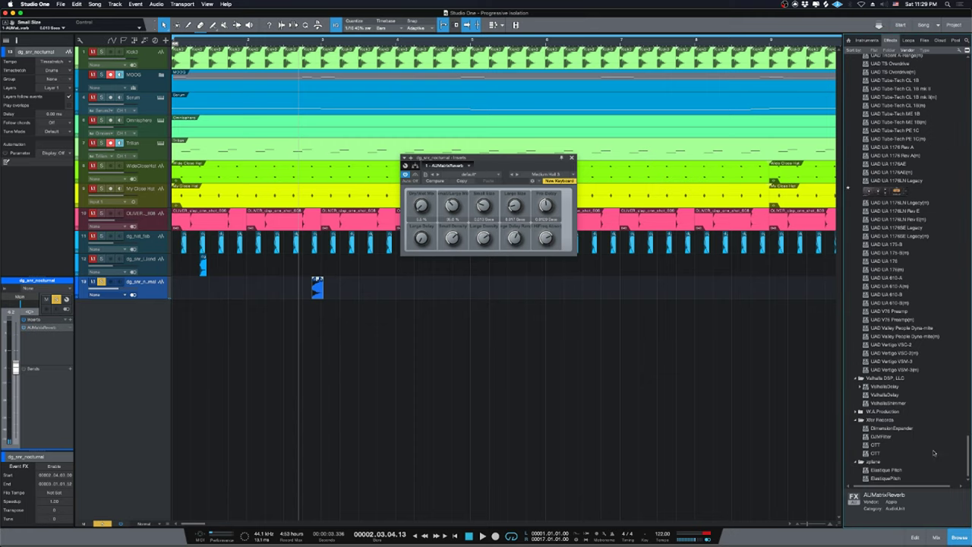
left_click_drag(875, 453, 316, 288)
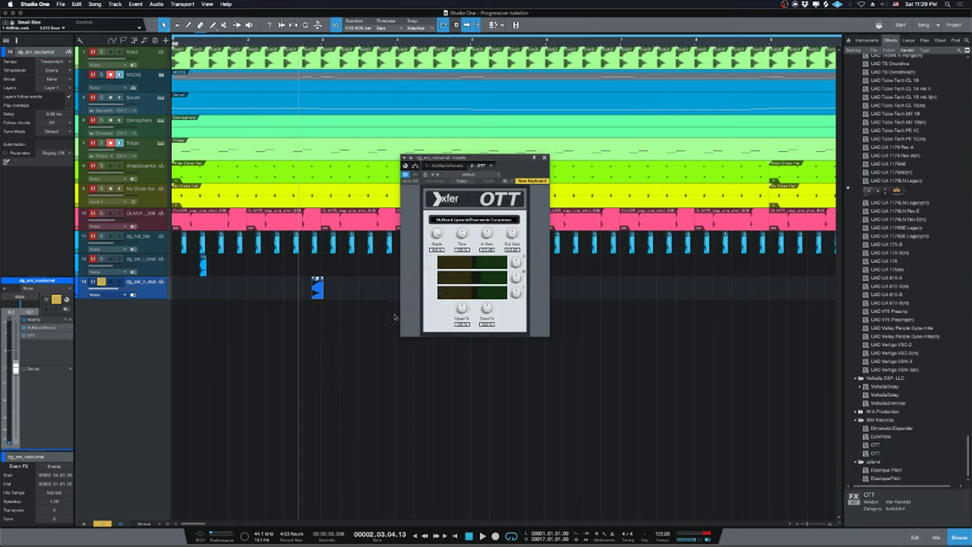
Set OTT's upward strength to 31.4%, Time to about 49%, and pull Depth down.
left_click_drag(464, 313, 486, 322)
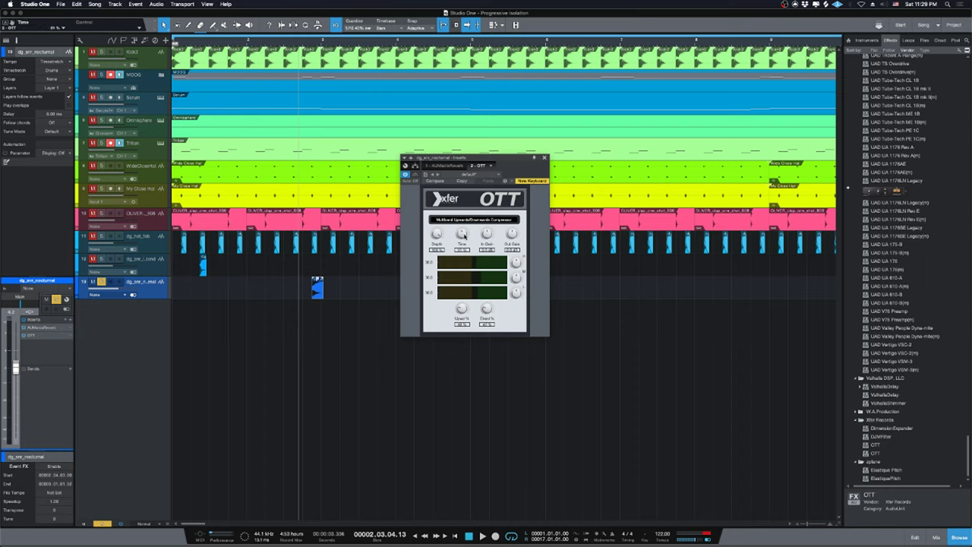
left_click_drag(462, 233, 461, 246)
left_click_drag(461, 233, 456, 224)
left_click_drag(438, 234, 437, 268)
Play back the compressed snare and turn the nocturnal snare track down slightly.
key("space")
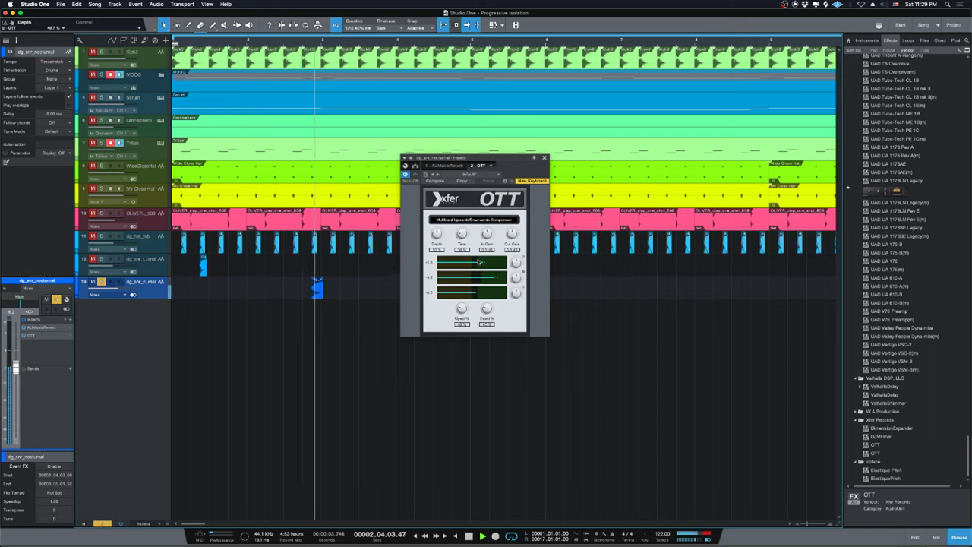
key("space")
key("space")
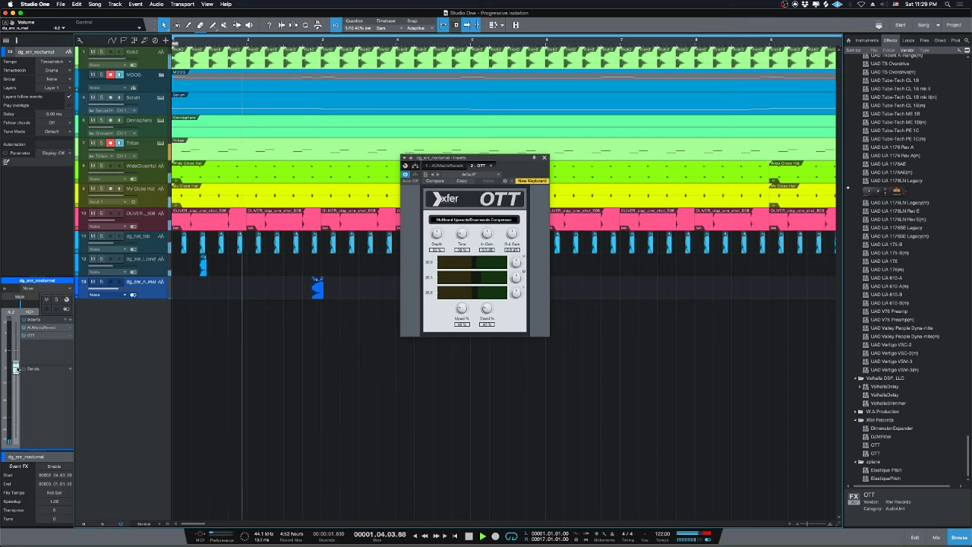
left_click_drag(20, 367, 21, 369)
key("space")
scroll(909, 336, "up", 5)
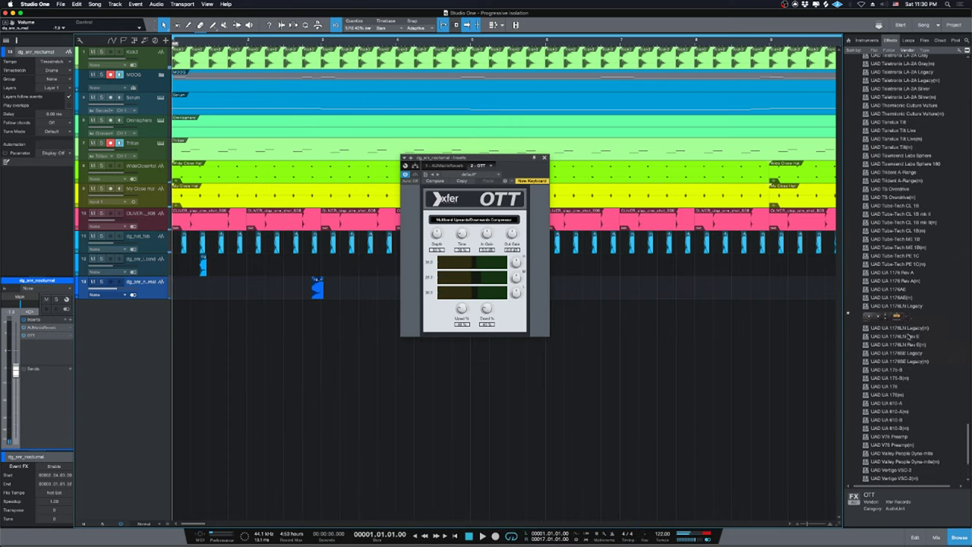
scroll(909, 337, "up", 10)
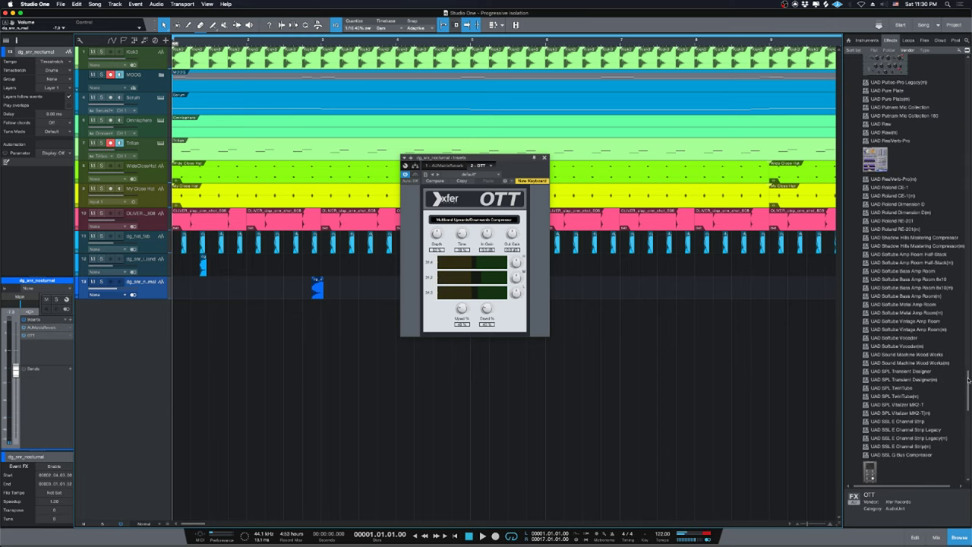
Collapse the SM120 - Dark Garage - Wav folder and the Spectrasonics instrument folder.
left_click(925, 40)
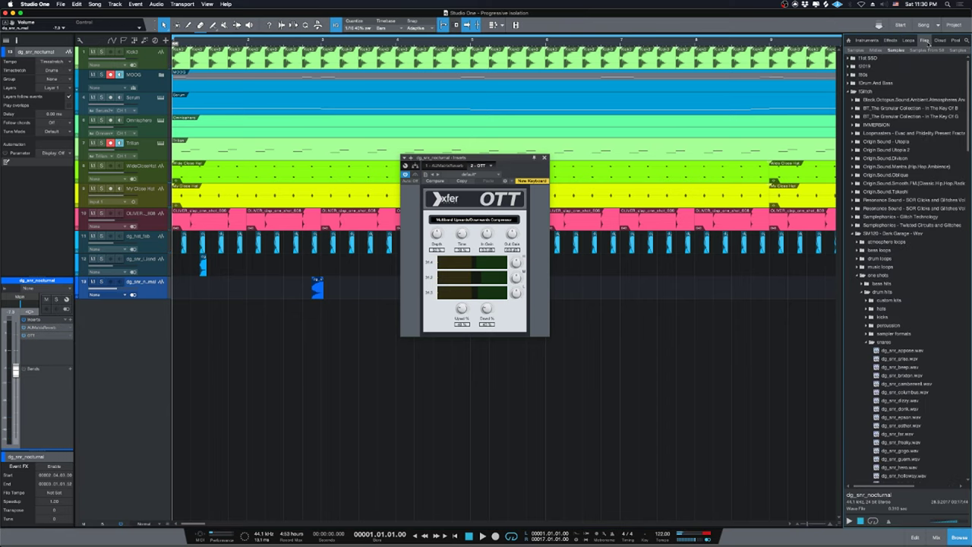
left_click(899, 234)
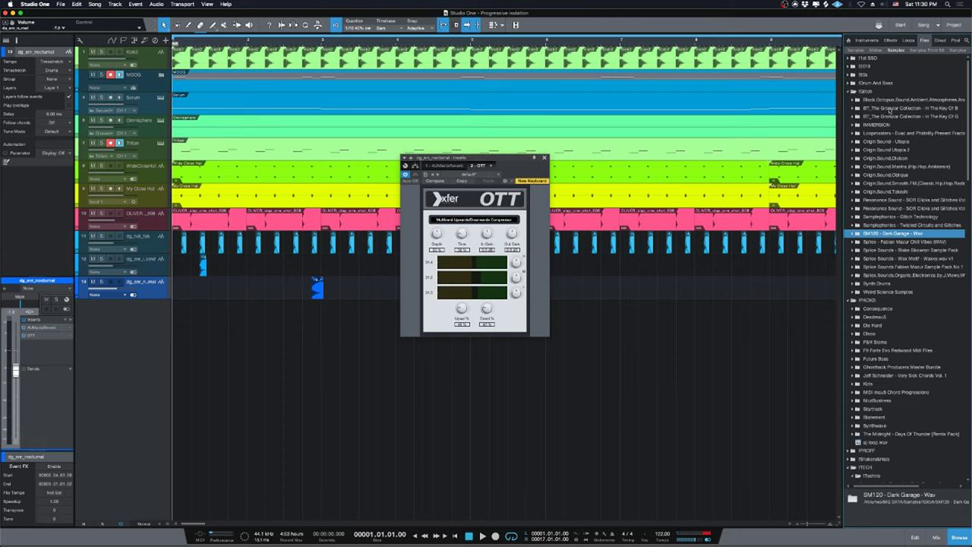
left_click(875, 41)
mouse_move(433, 534)
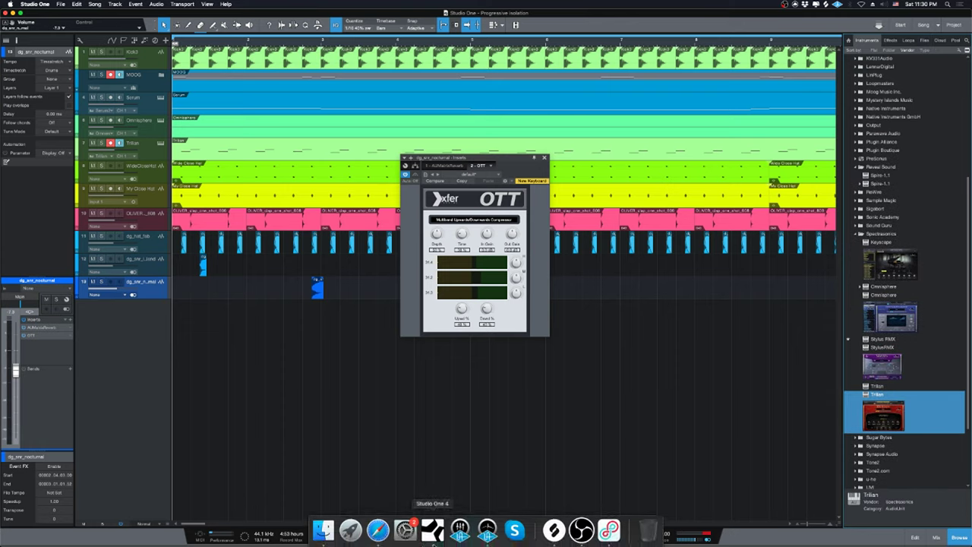
left_click(862, 233)
scroll(881, 250, "up", 5)
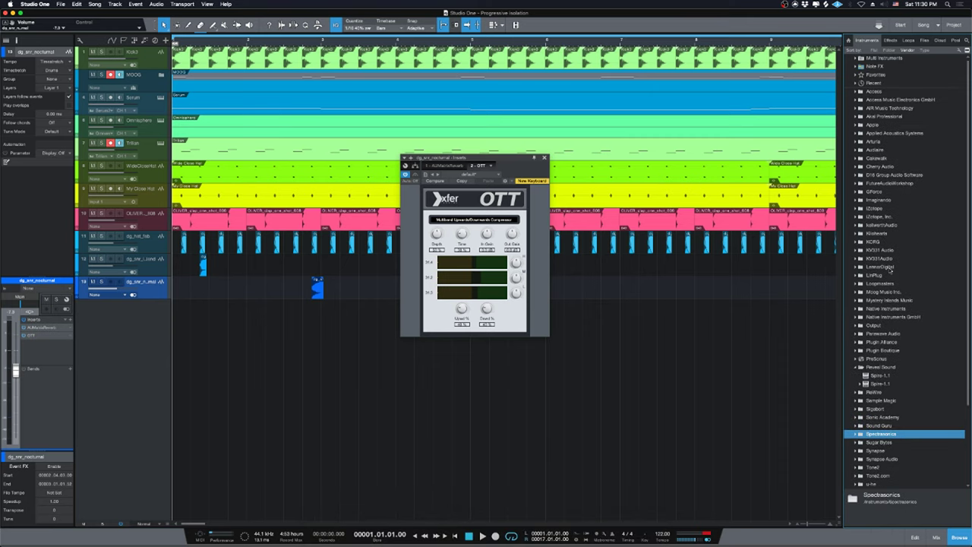
Expand iPROFF in the files list, pick Battery 4.musicloop from High loops, and switch to Safari.
left_click(923, 41)
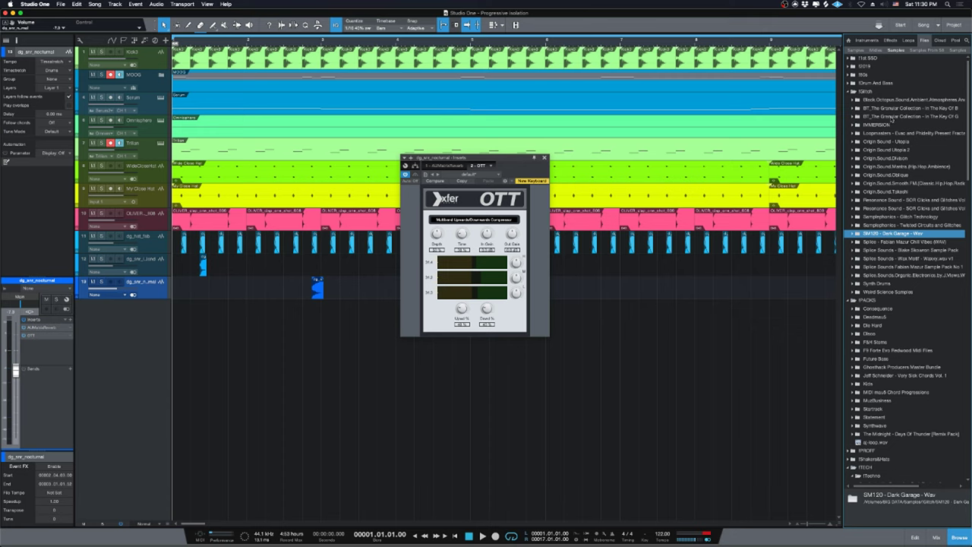
left_click(867, 91)
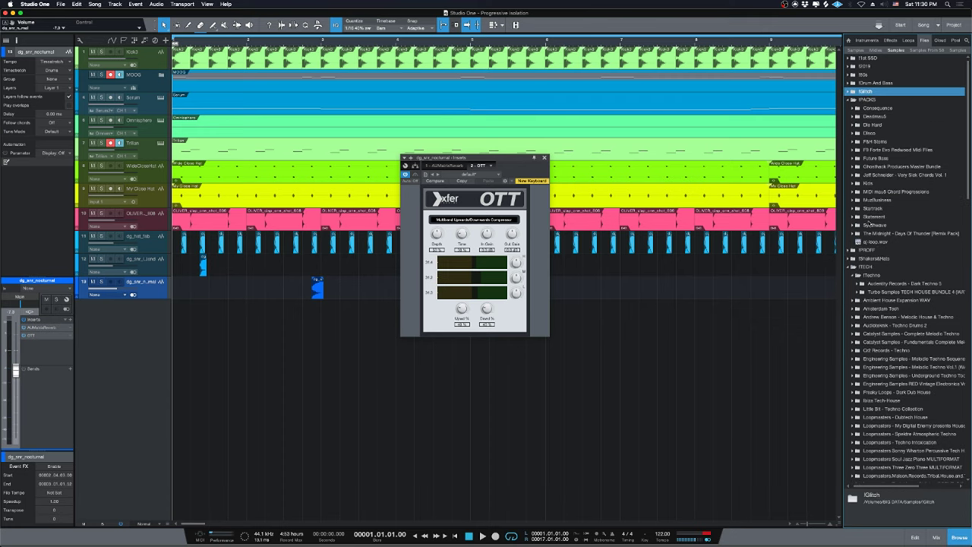
left_click(872, 268)
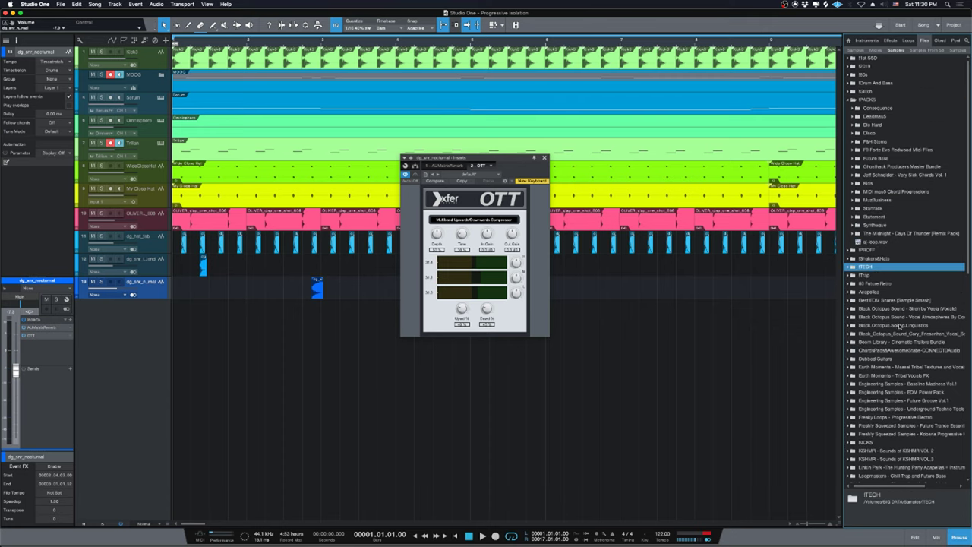
left_click(874, 99)
left_click(872, 108)
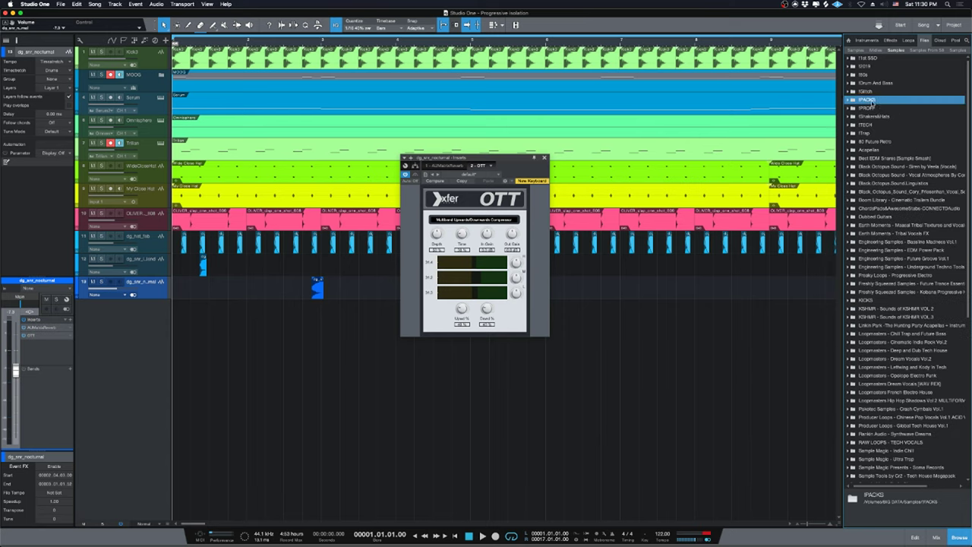
left_click(877, 124)
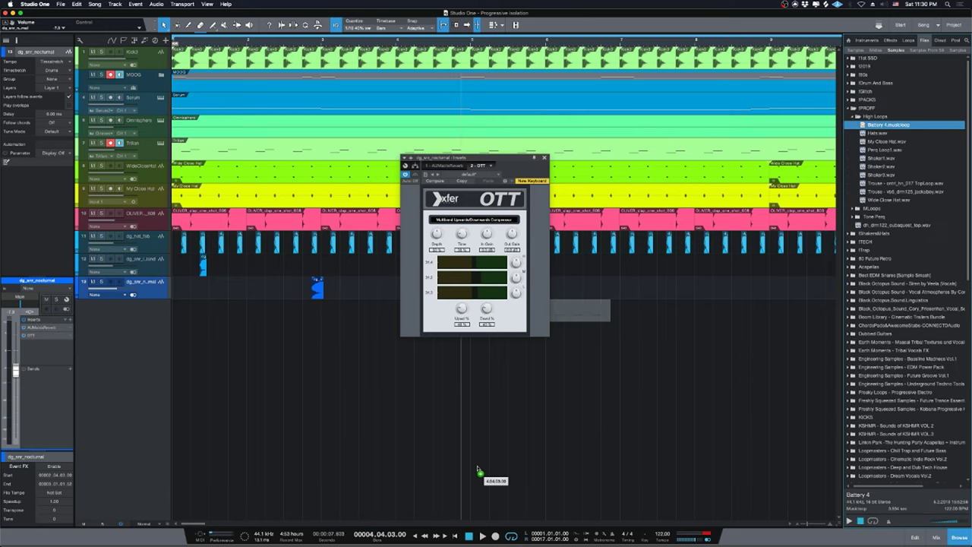
left_click(387, 533)
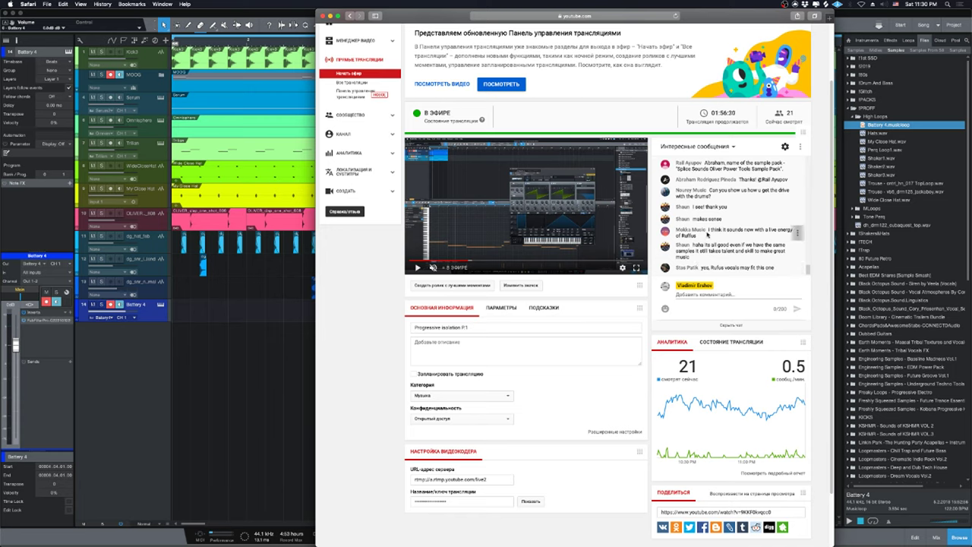
Highlight a word in a viewer's live-chat message, then return to Studio One.
left_click_drag(705, 234, 683, 237)
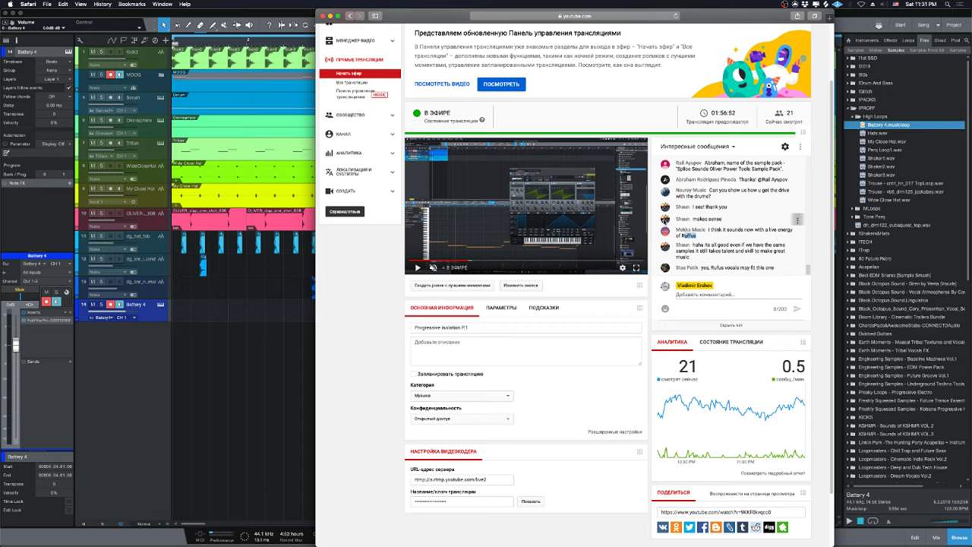
left_click(246, 319)
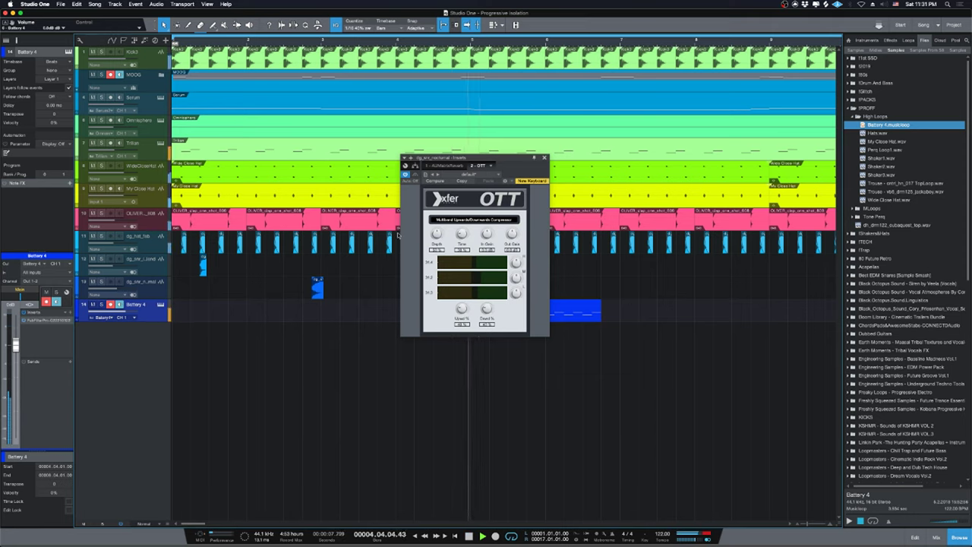
Close OTT, move the Battery 4 clip to bar 1, and solo its track.
key("space")
left_click(544, 158)
left_click_drag(533, 310, 238, 320)
key("s")
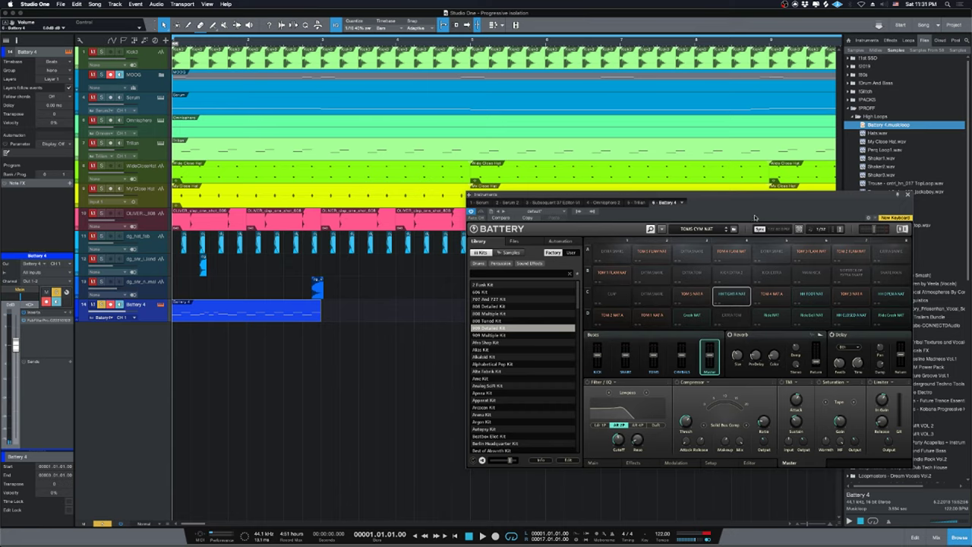
Close the Battery instrument window and open the Battery 4 clip in the piano roll.
left_click_drag(623, 190, 537, 191)
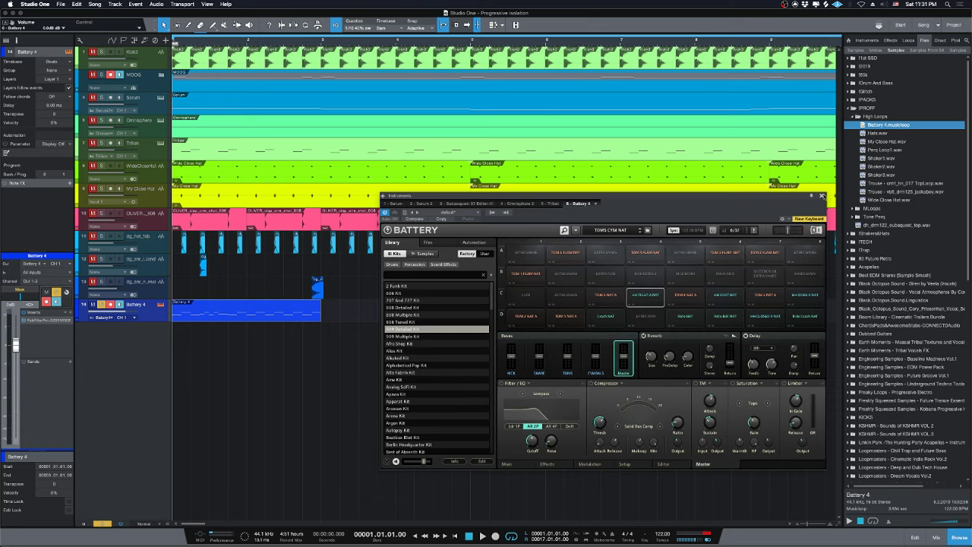
left_click(822, 196)
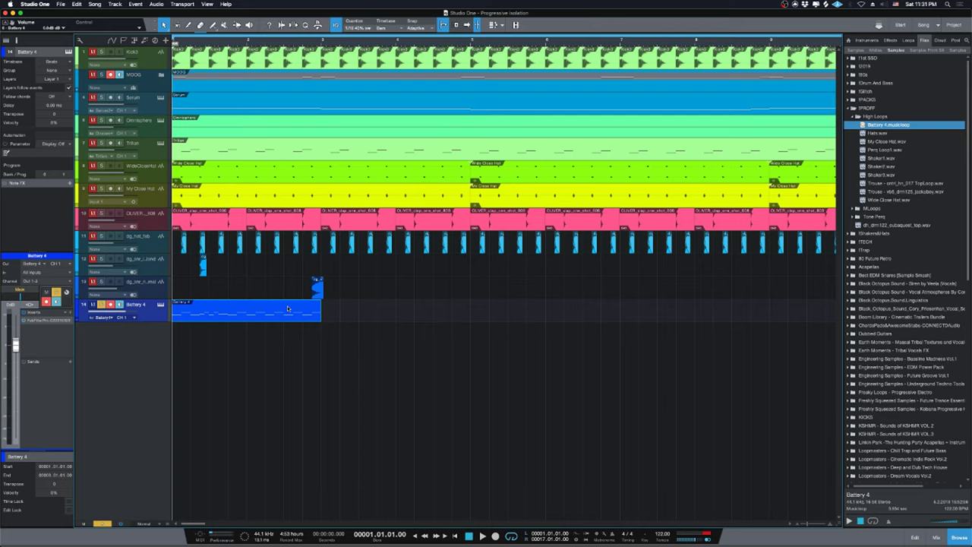
double_click(206, 313)
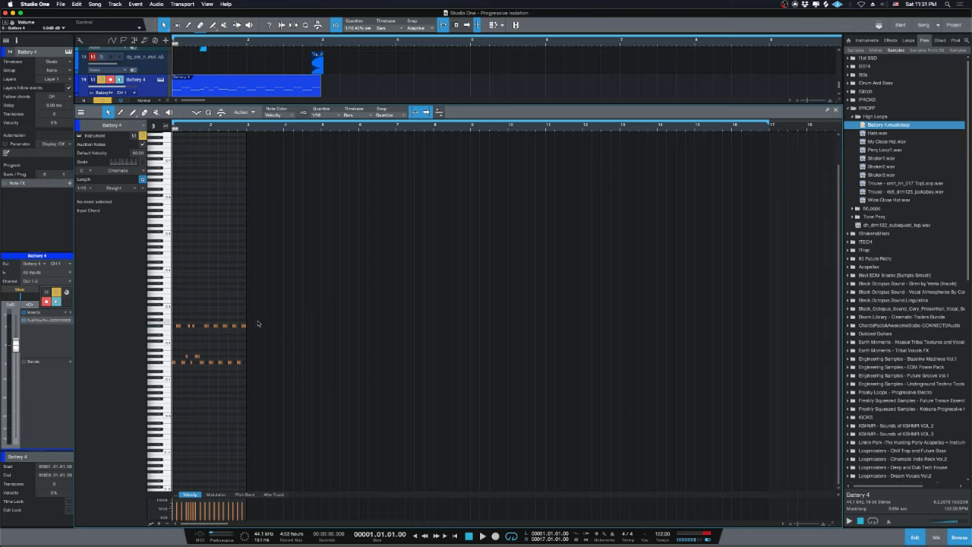
Zoom in on the Battery 4 drum notes, play the pattern, then marquee-select and delete every note.
left_click_drag(271, 293, 37, 398)
left_click(383, 320)
key("e")
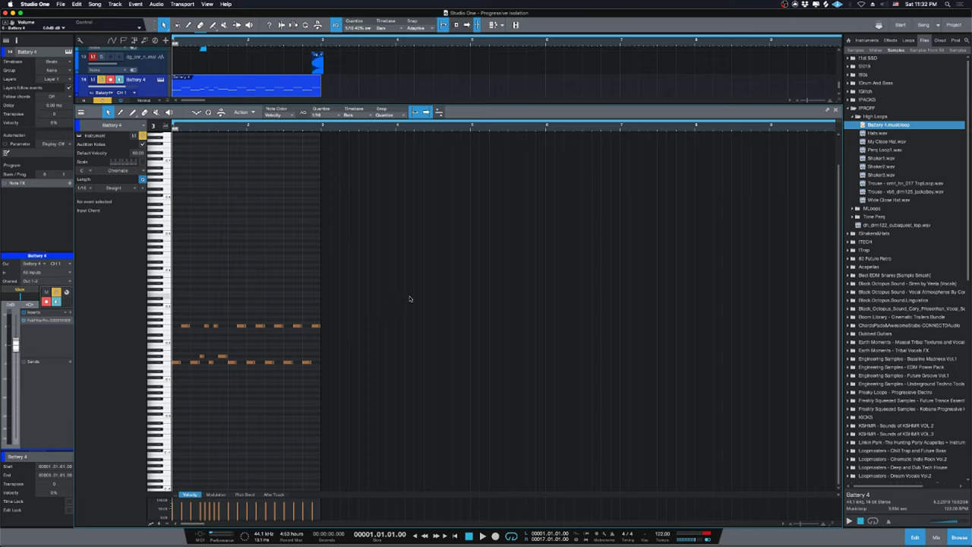
key("e")
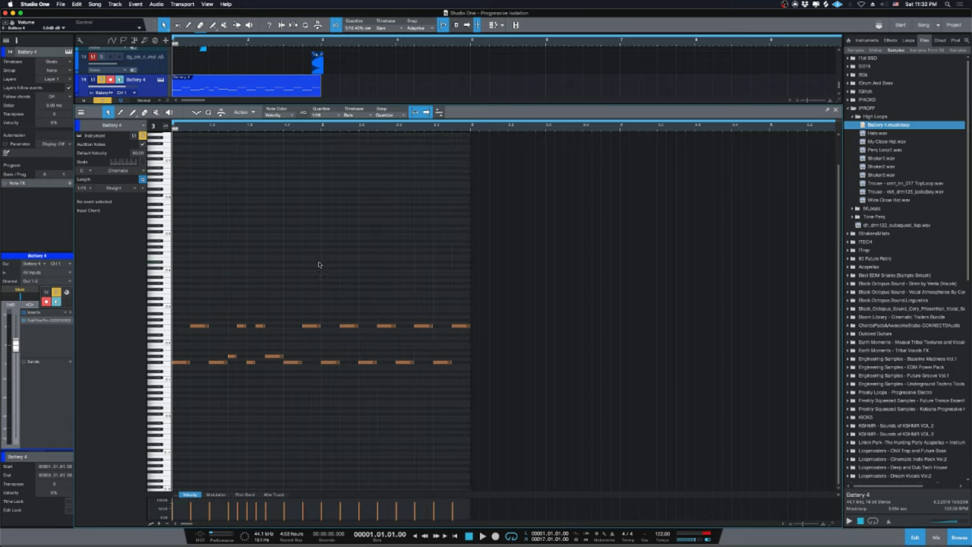
key("w")
key("e")
key("space")
key("space")
left_click_drag(509, 299, 171, 410)
key("Delete")
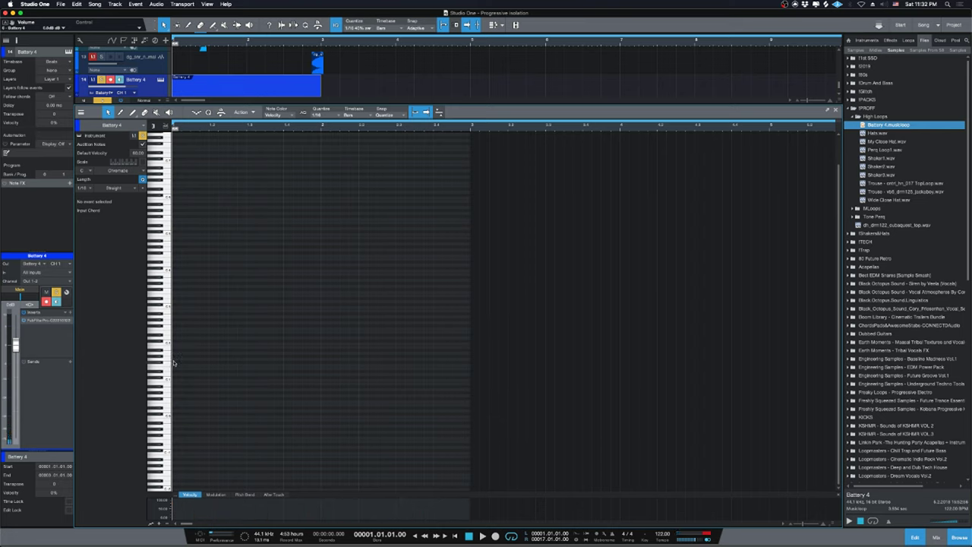
Add a short drum note at the start of bar 1, adjust its length, and audition it.
left_click(173, 363)
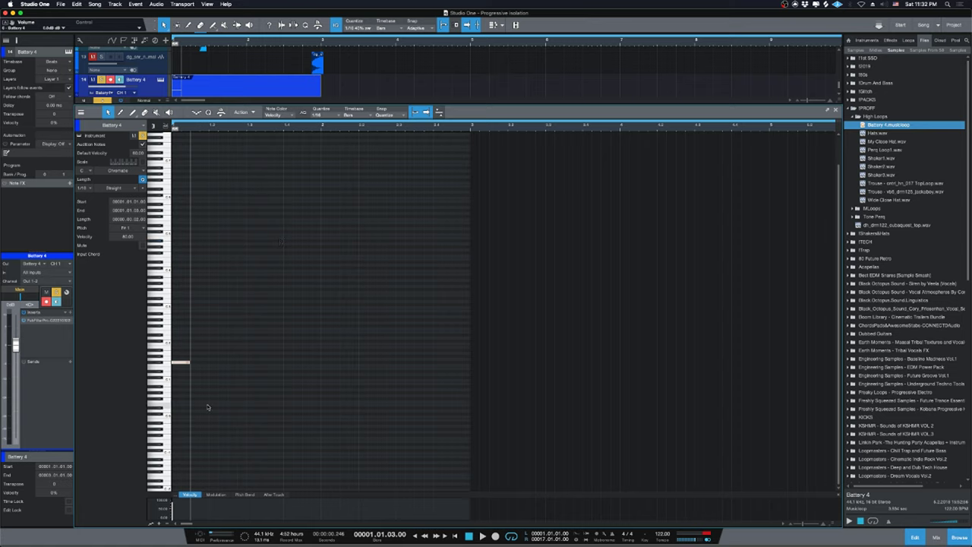
key("space")
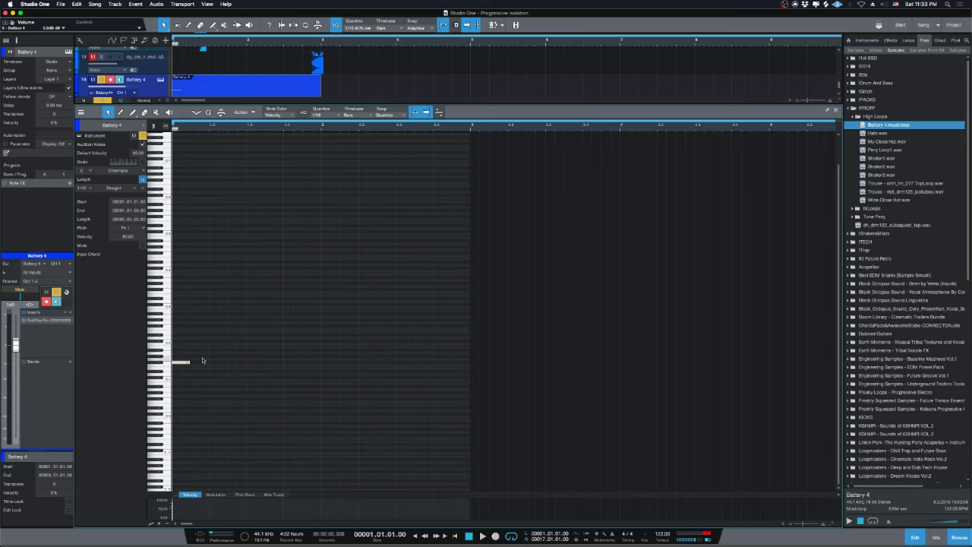
left_click(195, 363)
left_click_drag(190, 363, 183, 368)
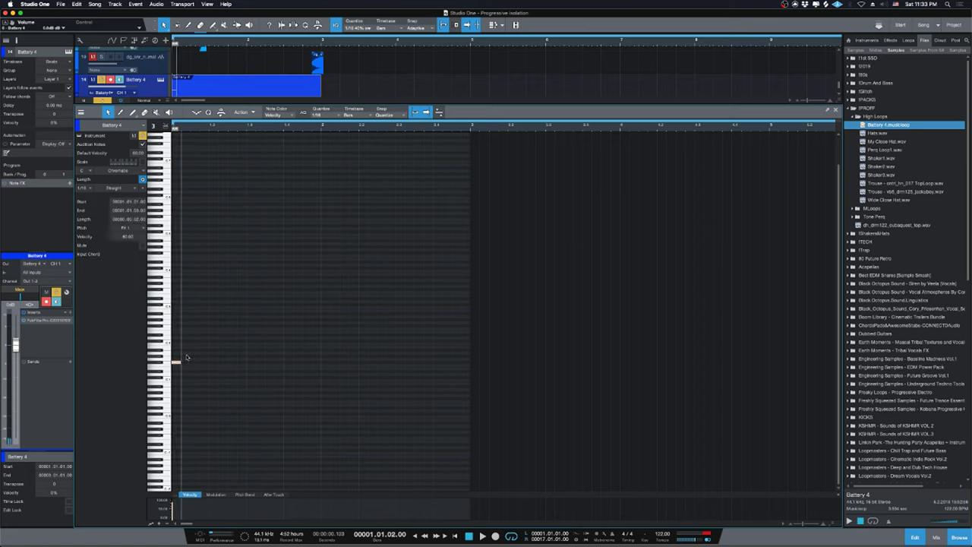
left_click_drag(183, 363, 190, 364)
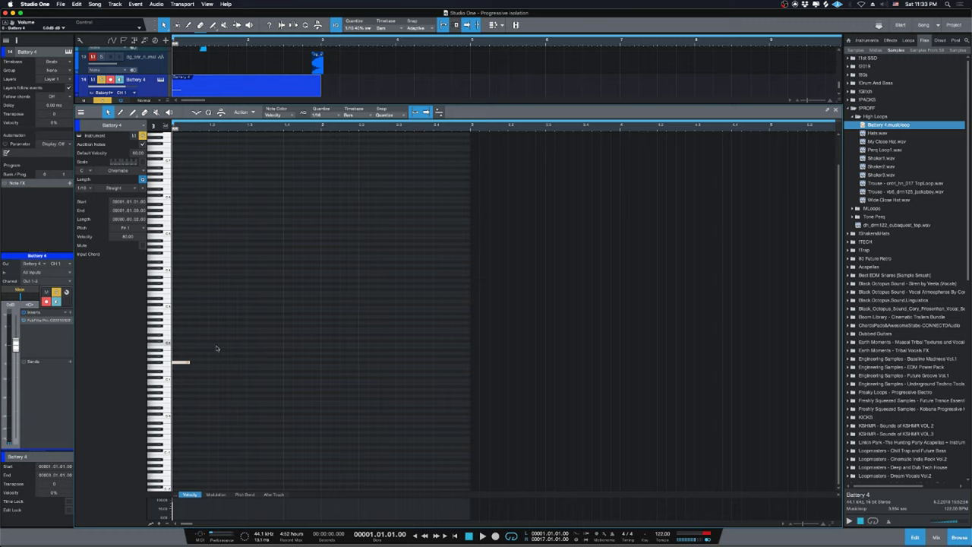
key("space")
key("space")
Draw a G#1 note at 1.1.3, then duplicate both notes to the right.
left_click_drag(193, 359, 209, 357)
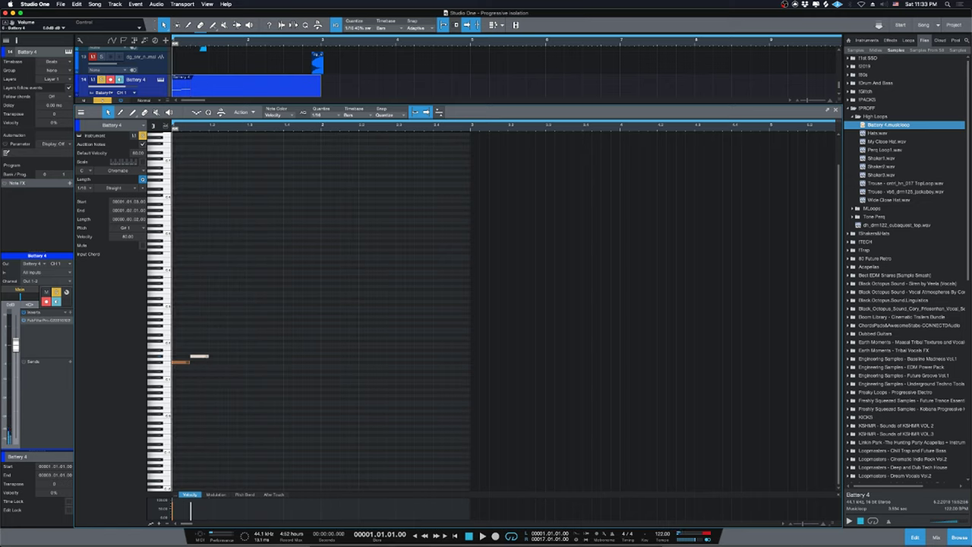
left_click_drag(406, 338, 173, 443)
key("d")
key("d")
key("d")
key("d")
key("d")
key("d")
key("d")
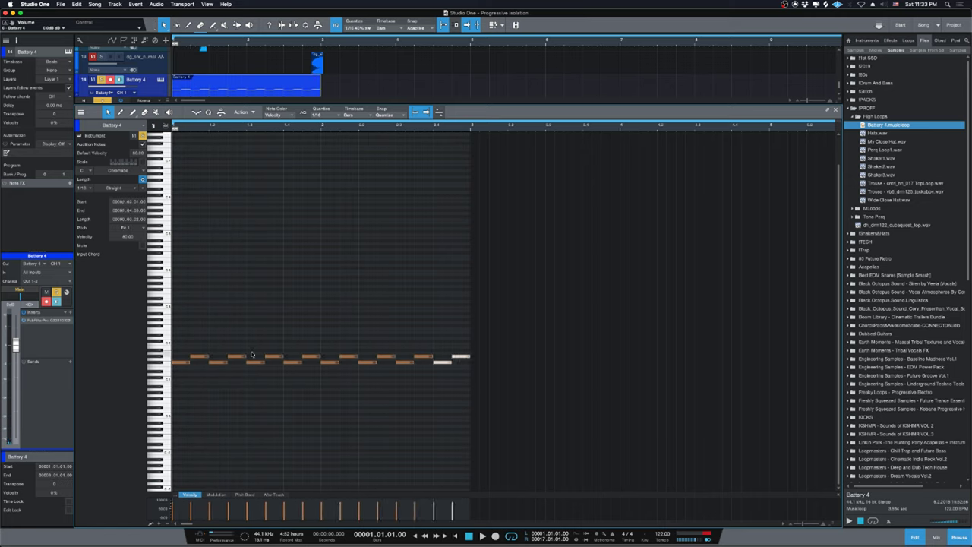
key("space")
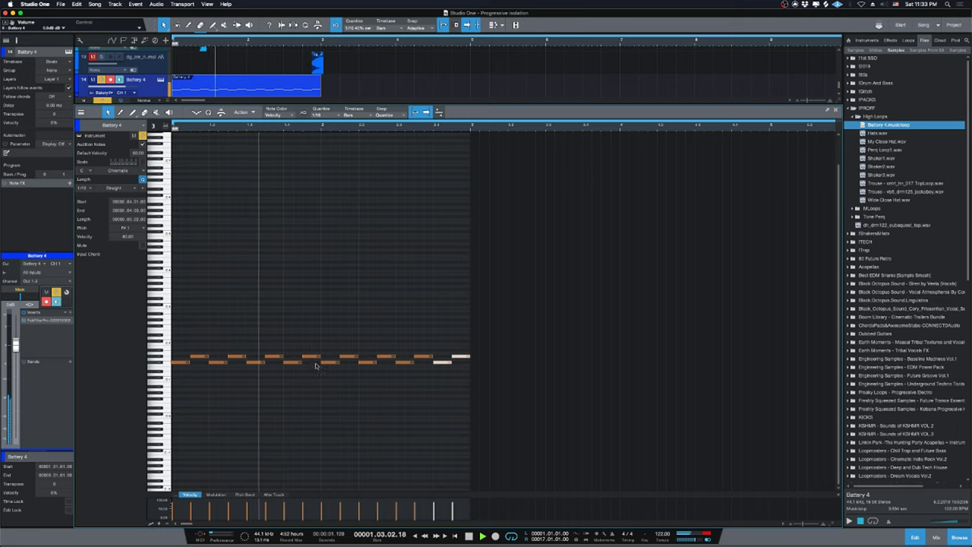
key("space")
Add a note at 1.4.3 and an A#1 note near the pattern's end, auditioning from the start.
left_click(310, 353)
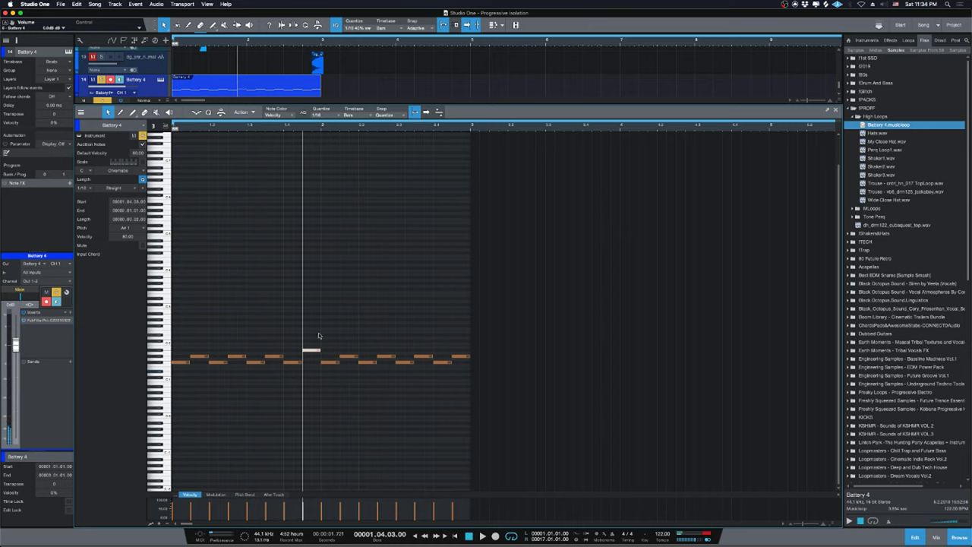
key("space")
key("space")
key("Home")
key("space")
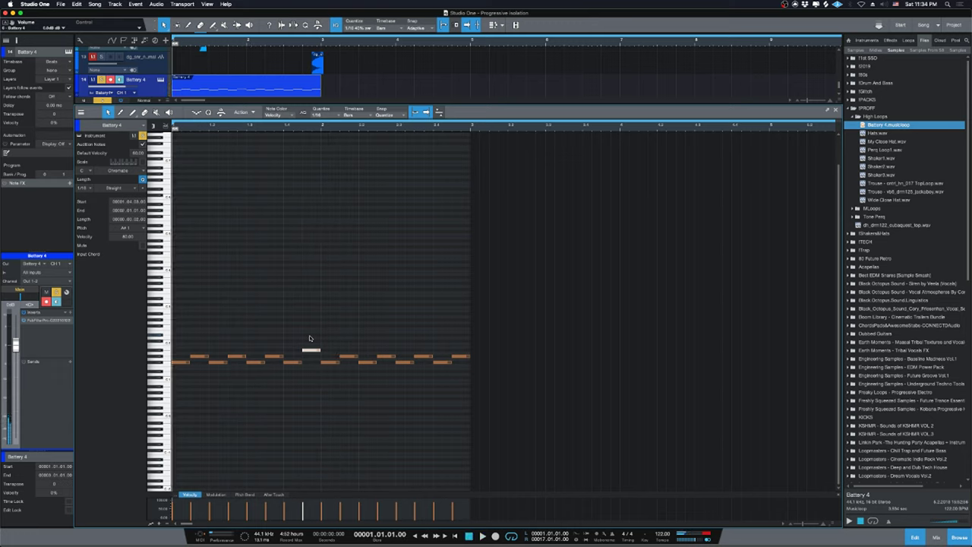
double_click(456, 351)
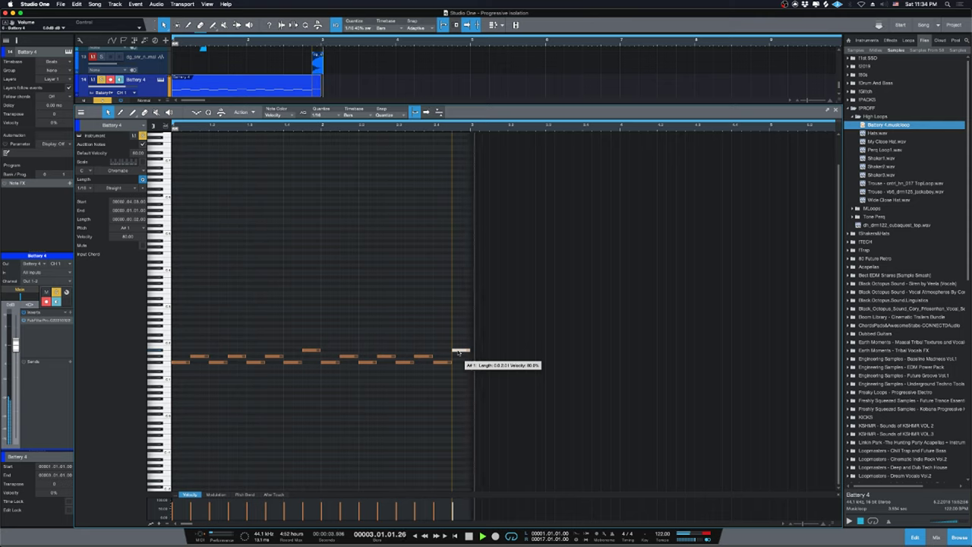
key("space")
key("Home")
key("space")
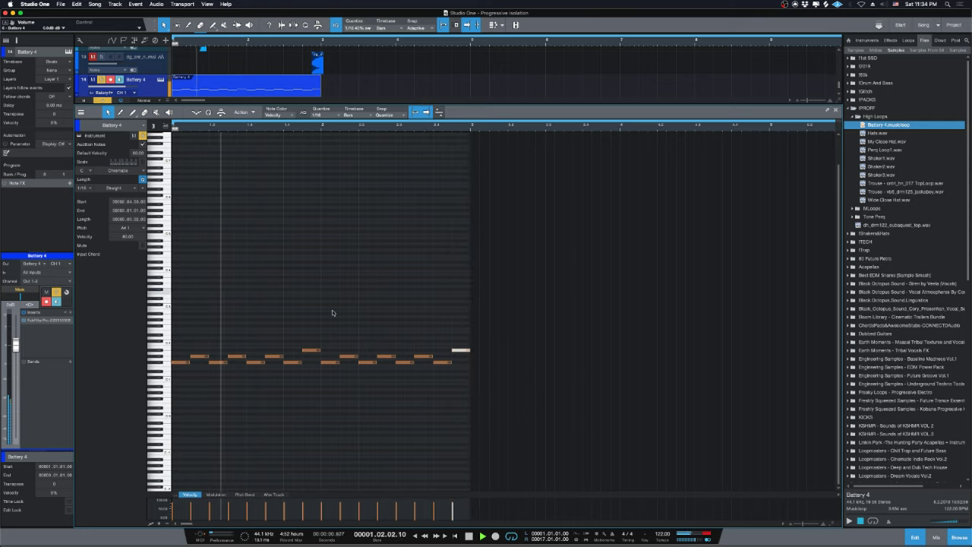
key("space")
Add a new note at 2.3.2, raise it a semitone, and audition it against the note below.
left_click(405, 361)
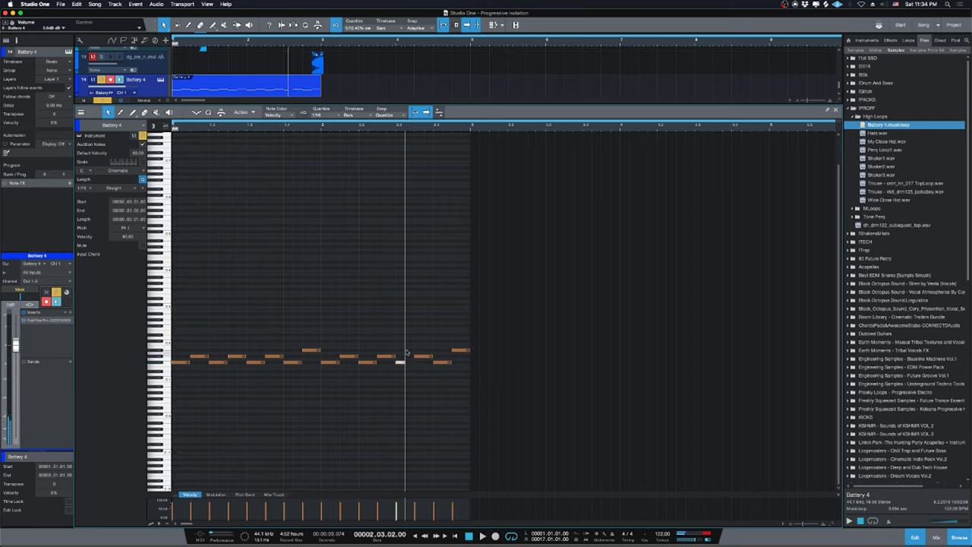
double_click(408, 335)
key("Up")
key("Up")
key("Up")
key("space")
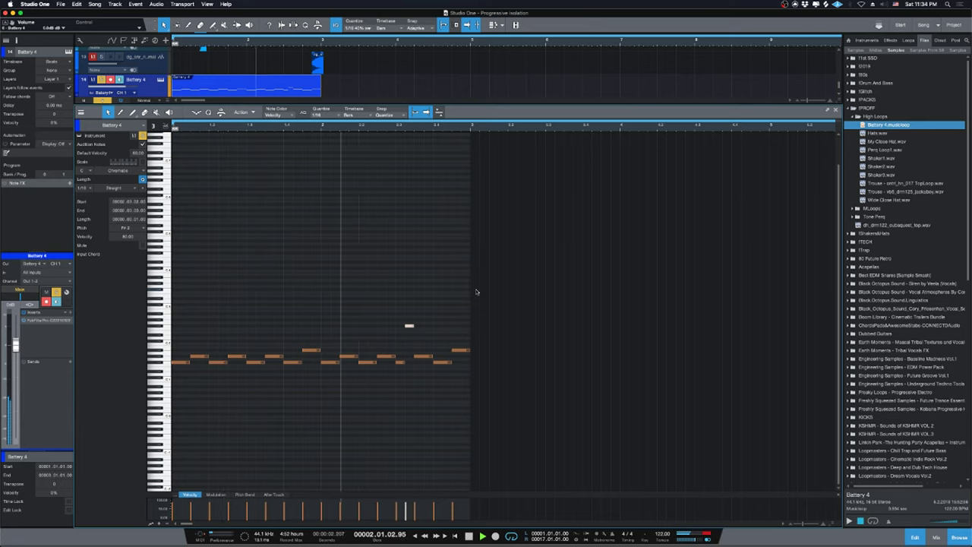
key("space")
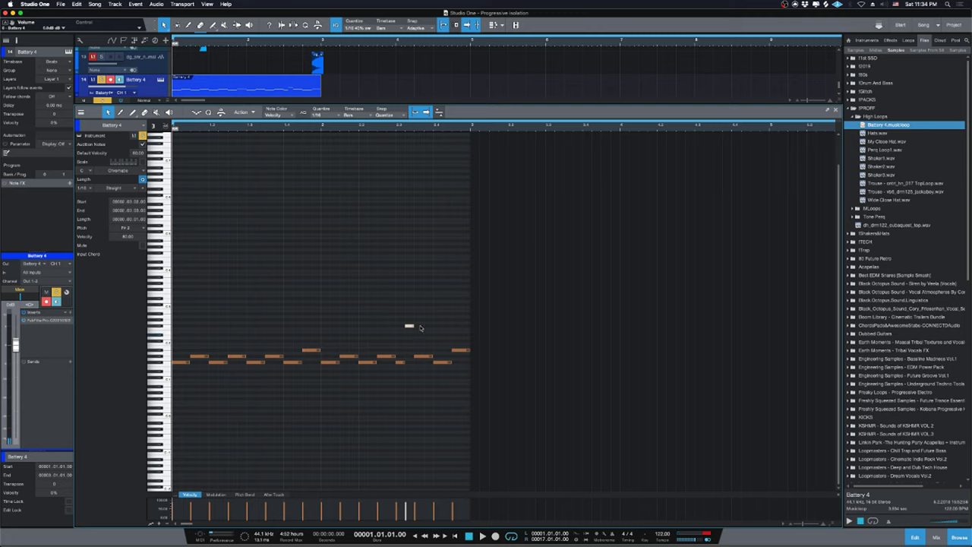
left_click(418, 356)
left_click(409, 326)
left_click(417, 356)
left_click(408, 326)
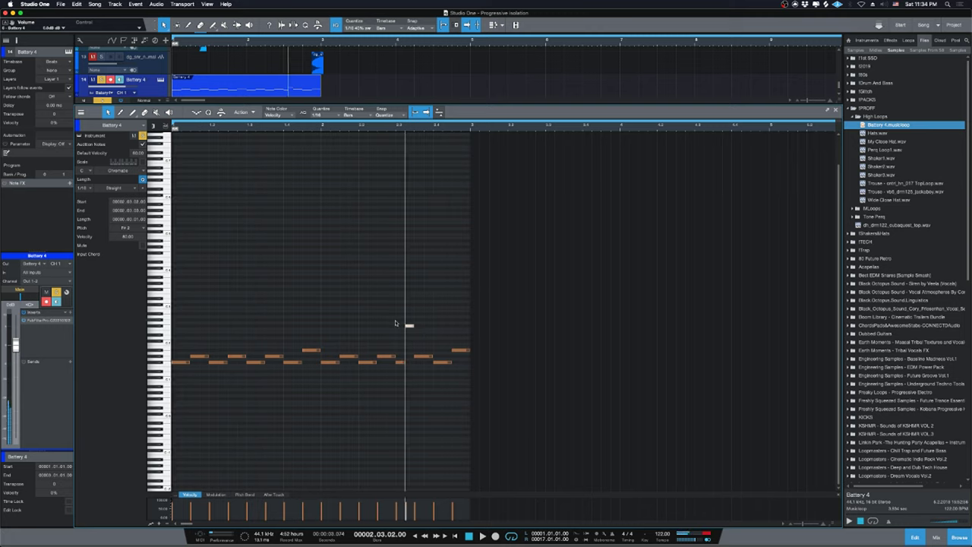
left_click(410, 326)
Raise the row of six notes up to F#2, move one note down to G#1, and close the editor.
left_click_drag(443, 356, 188, 358)
key("Up")
key("Up")
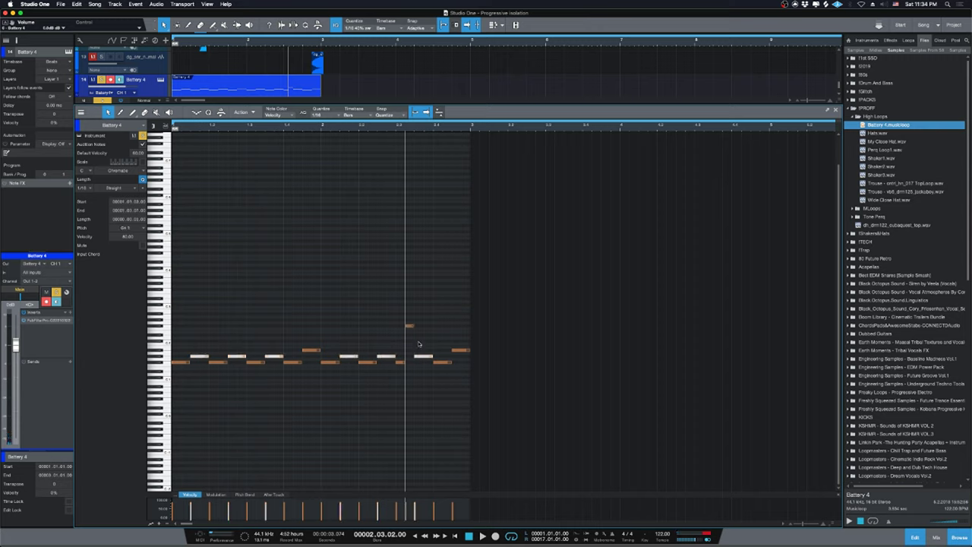
key("Up")
key("Up")
key("Up")
key("Up")
key("Up")
key("Up")
key("Up")
key("Up")
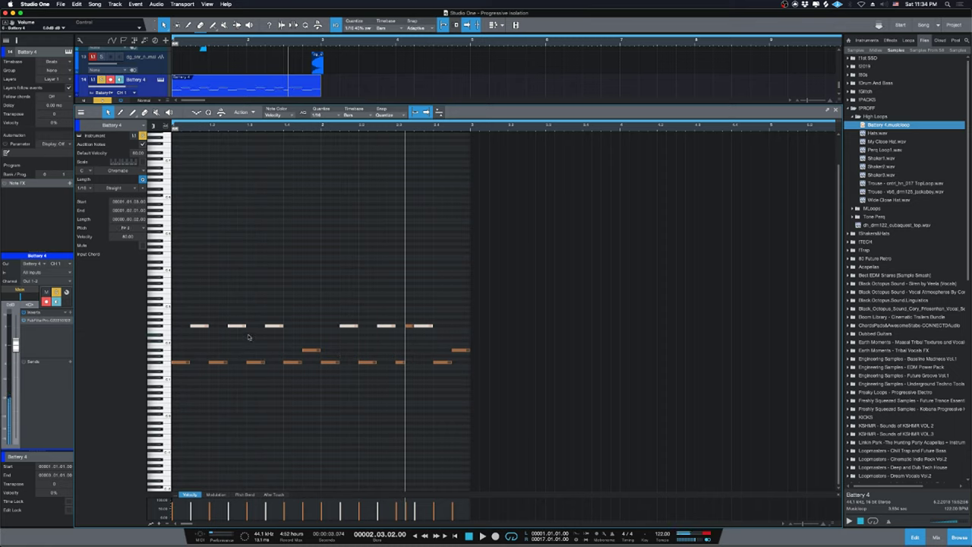
left_click(410, 326)
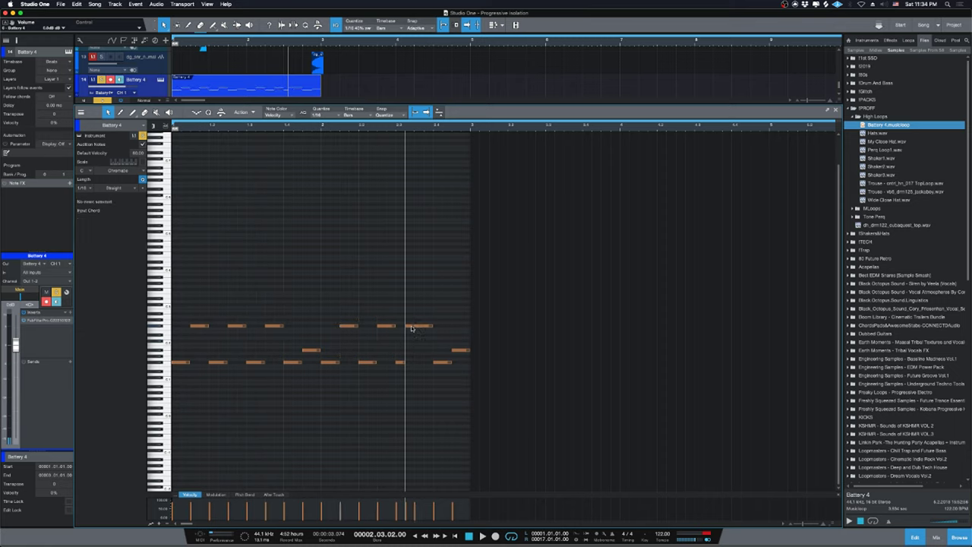
left_click_drag(409, 351, 408, 358)
key("space")
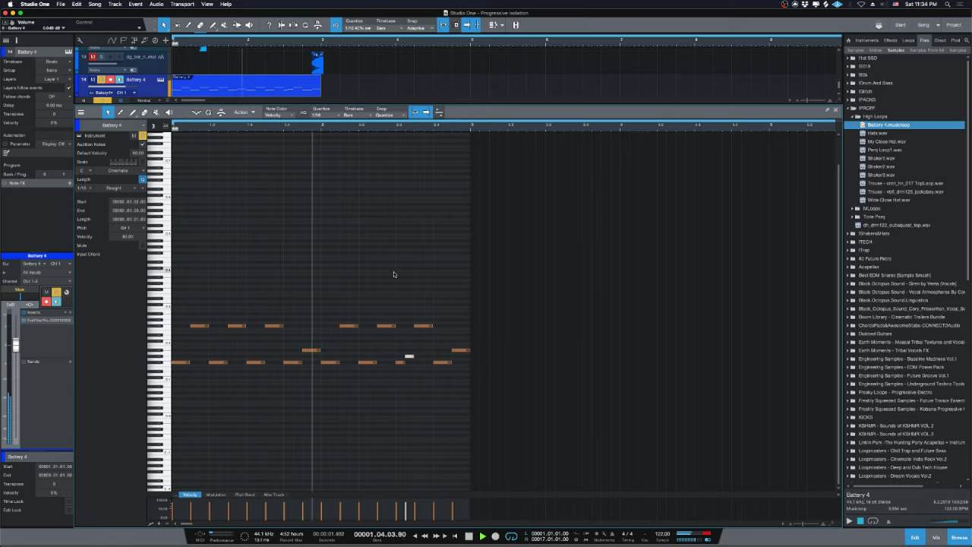
key("space")
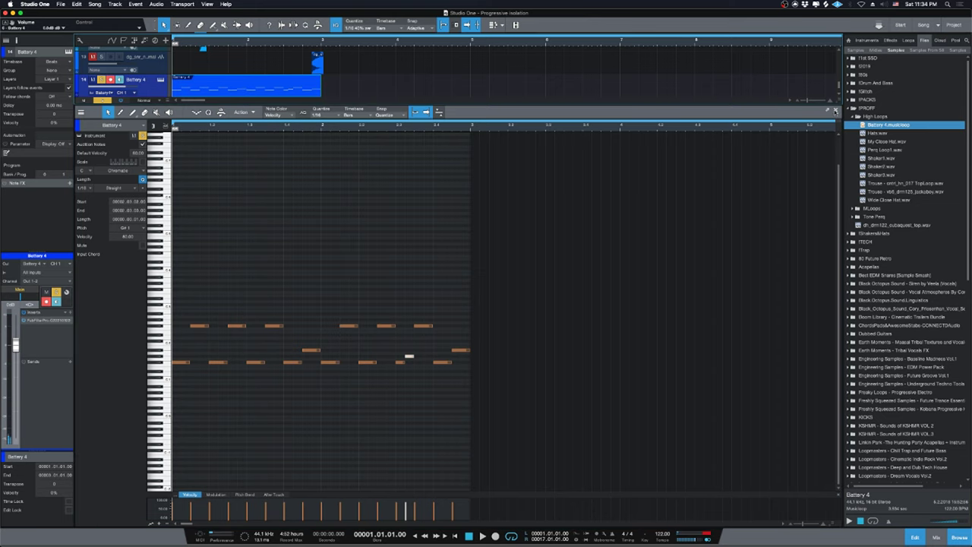
key("F2")
key("space")
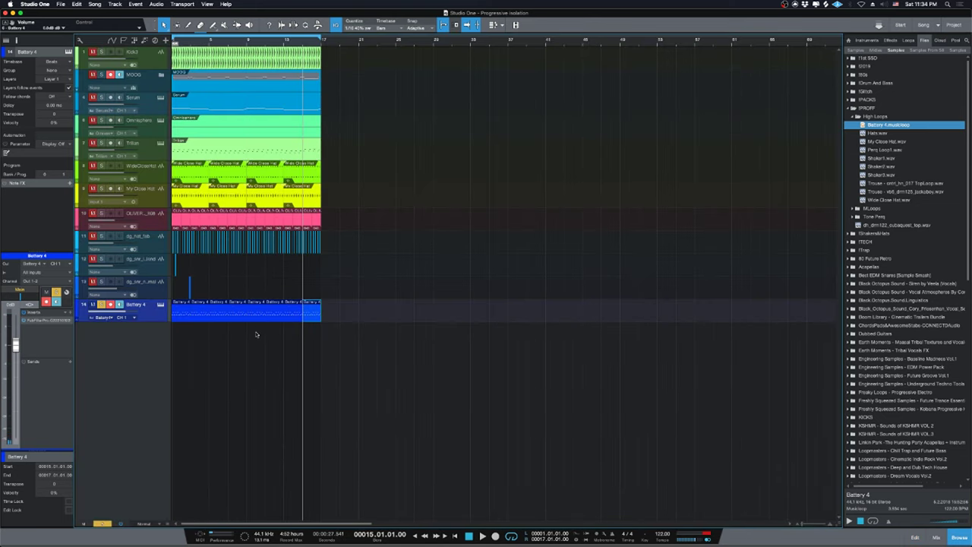
In the mixer, set the Battery 4 fader to -1.0 dB, solo it, and open its instrument window.
key("F3")
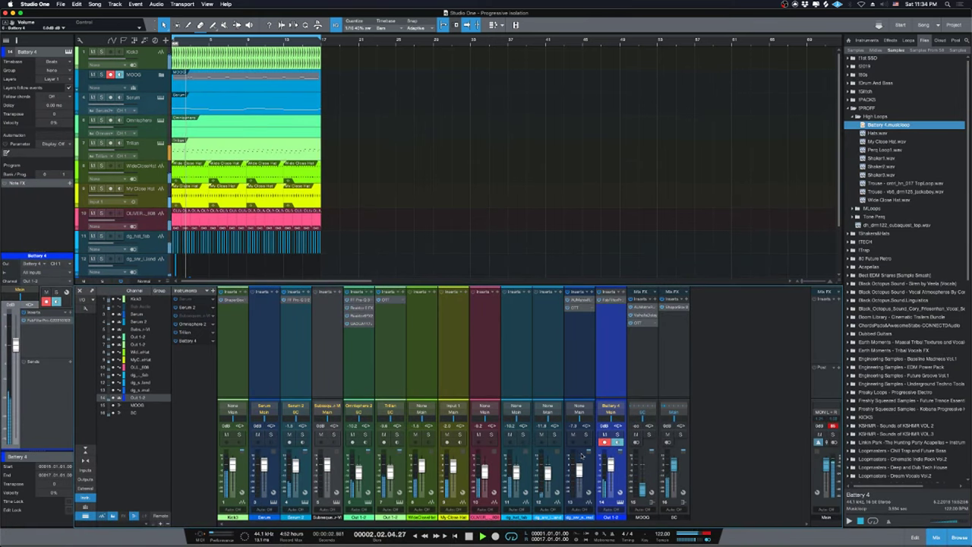
left_click_drag(610, 462, 609, 466)
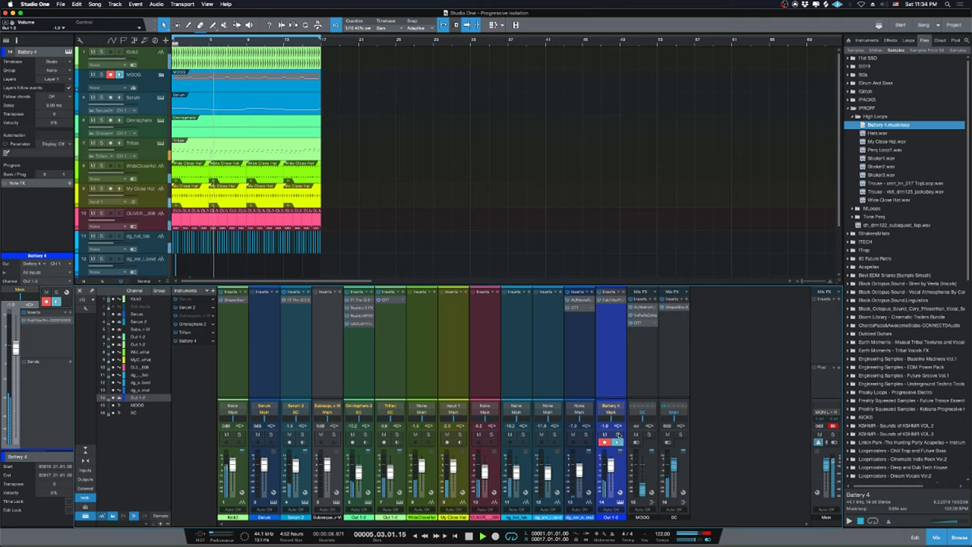
left_click(618, 434)
key("space")
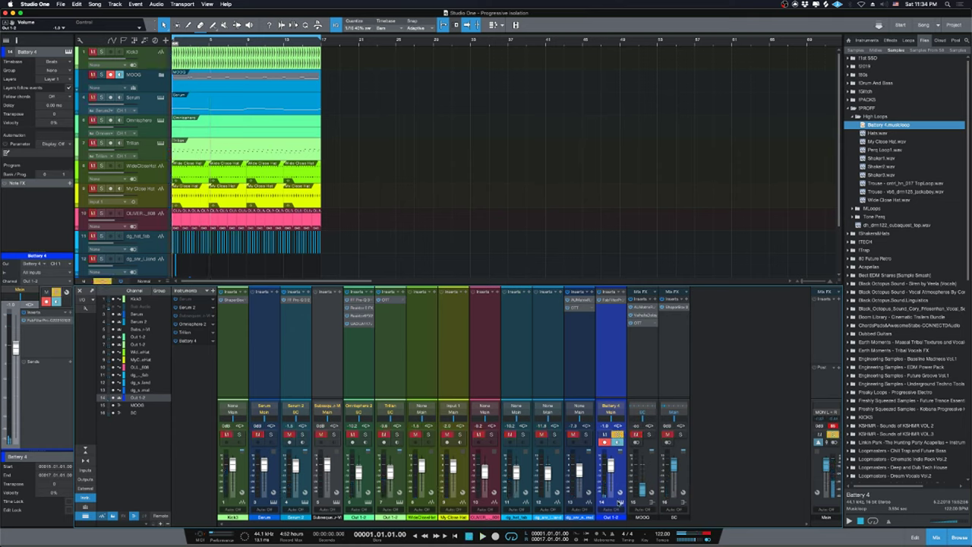
left_click(610, 405)
left_click_drag(664, 201, 500, 192)
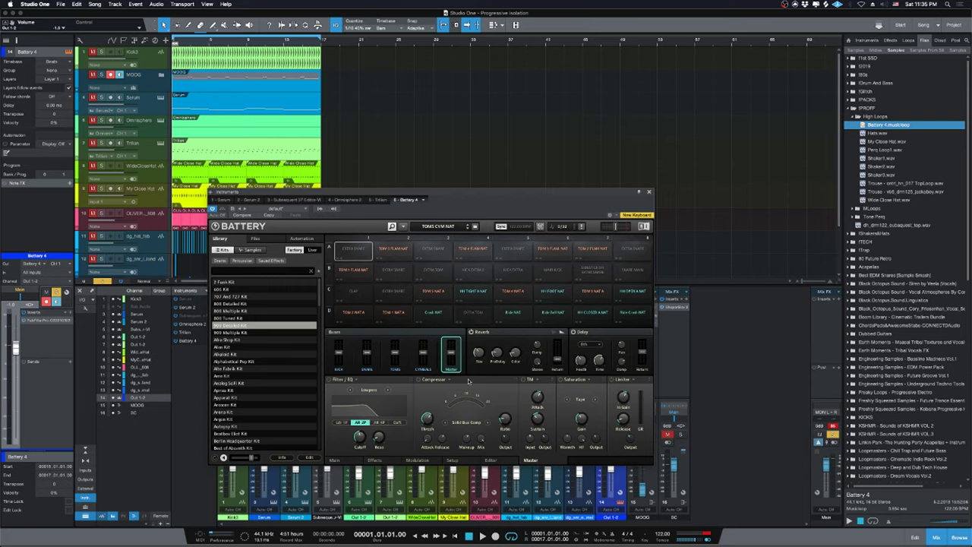
Give the HH TIGHT A NAT pad a volume envelope with 0.00 ms attack and 401.1 ms decay.
left_click_drag(435, 212, 547, 196)
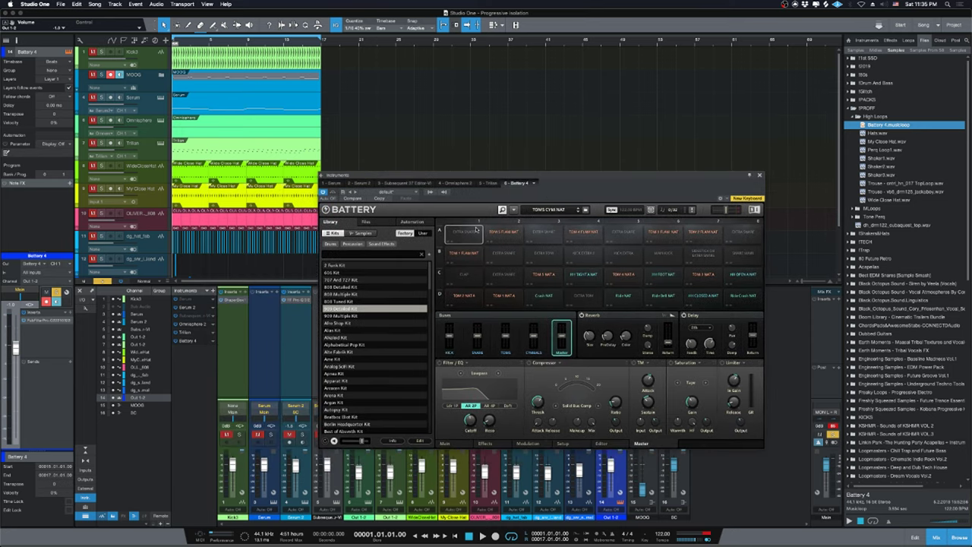
left_click_drag(197, 270, 199, 266)
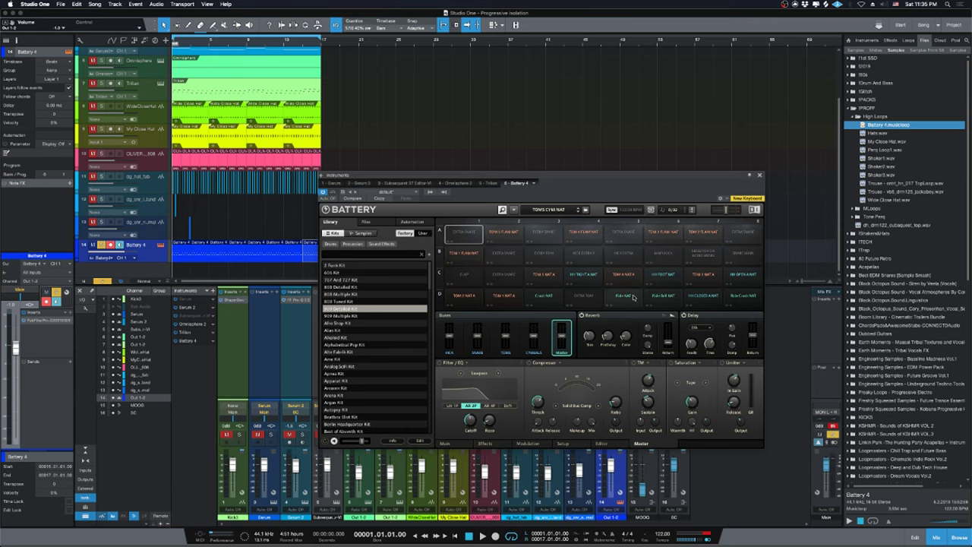
left_click(582, 279)
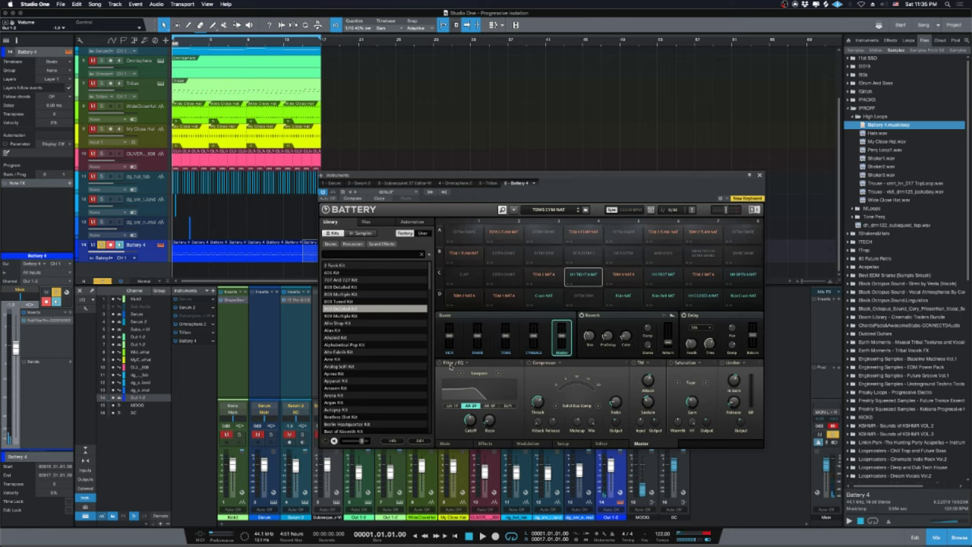
left_click(444, 443)
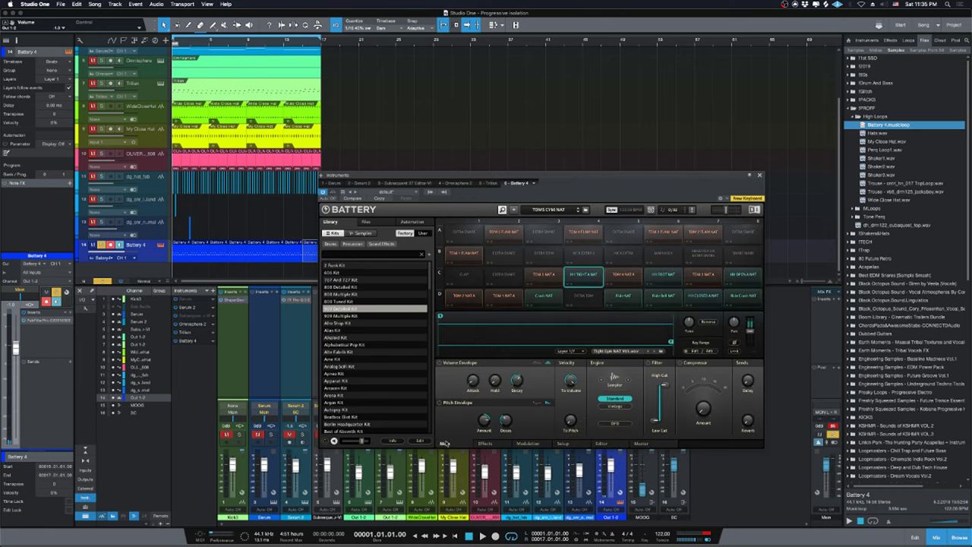
left_click(440, 363)
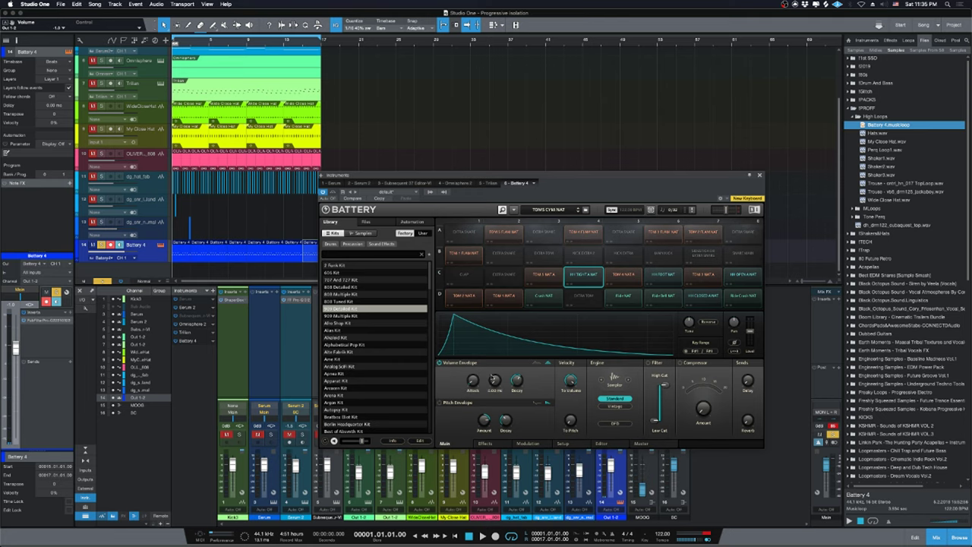
left_click_drag(479, 382, 478, 402)
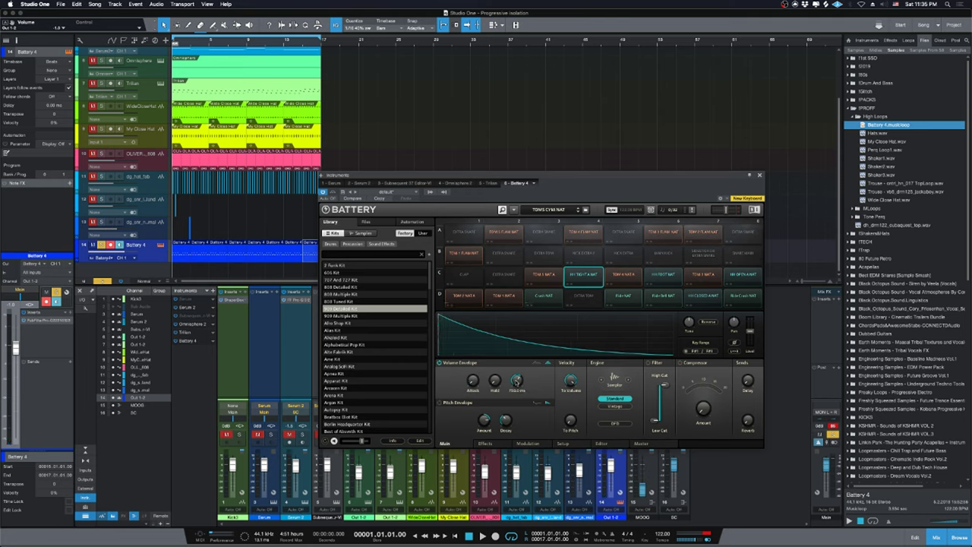
left_click_drag(516, 379, 516, 371)
key("space")
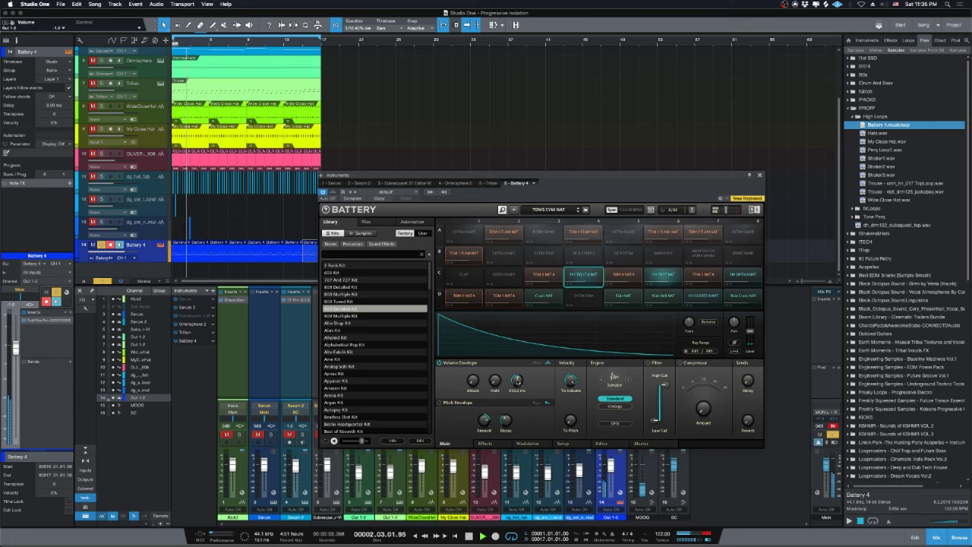
Enable the volume envelope on the closed hi-hat pad while the song plays.
left_click(688, 298)
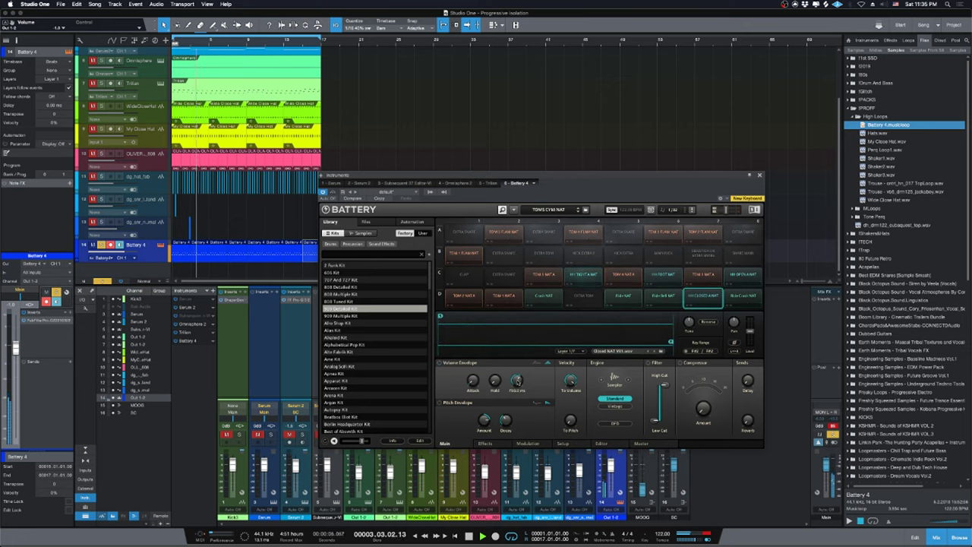
left_click(439, 363)
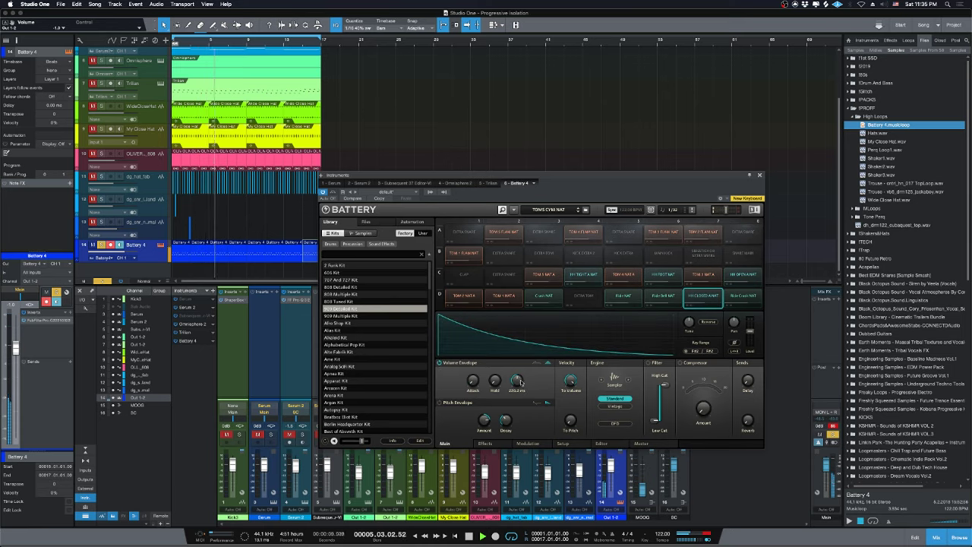
key("space")
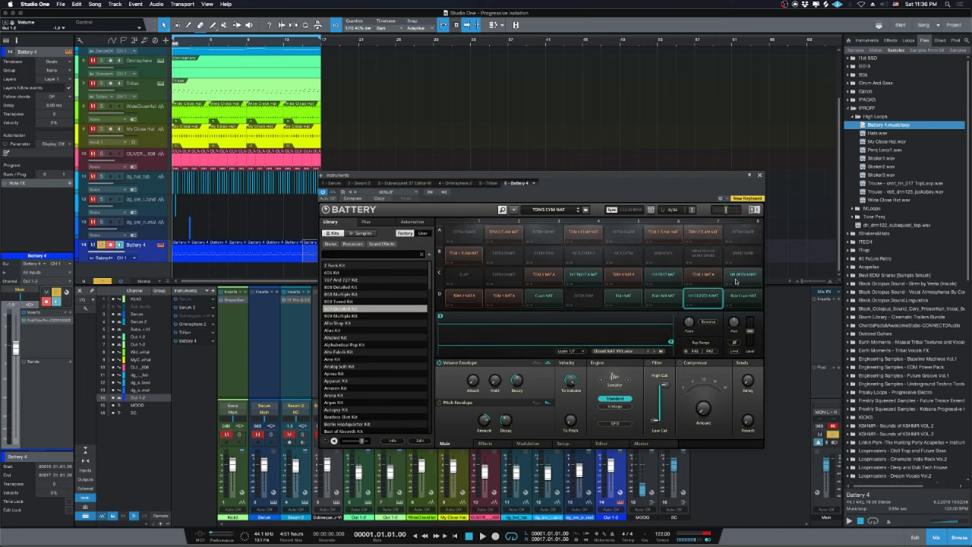
Audition the HH Open NAT and HH Foot NAT pads against the playing song.
left_click(734, 280)
key("space")
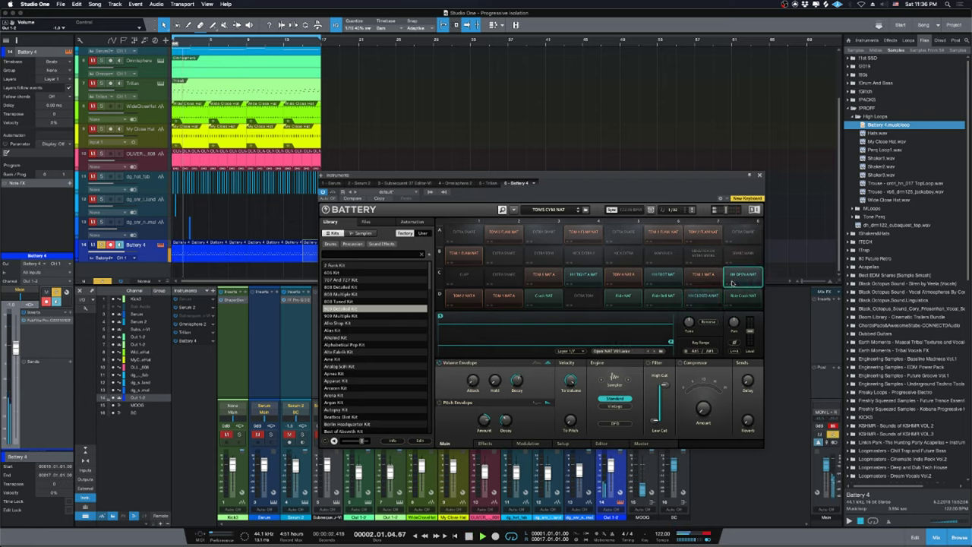
key("space")
left_click(662, 276)
left_click(664, 276)
left_click(663, 277)
left_click(664, 277)
left_click(663, 278)
left_click(663, 277)
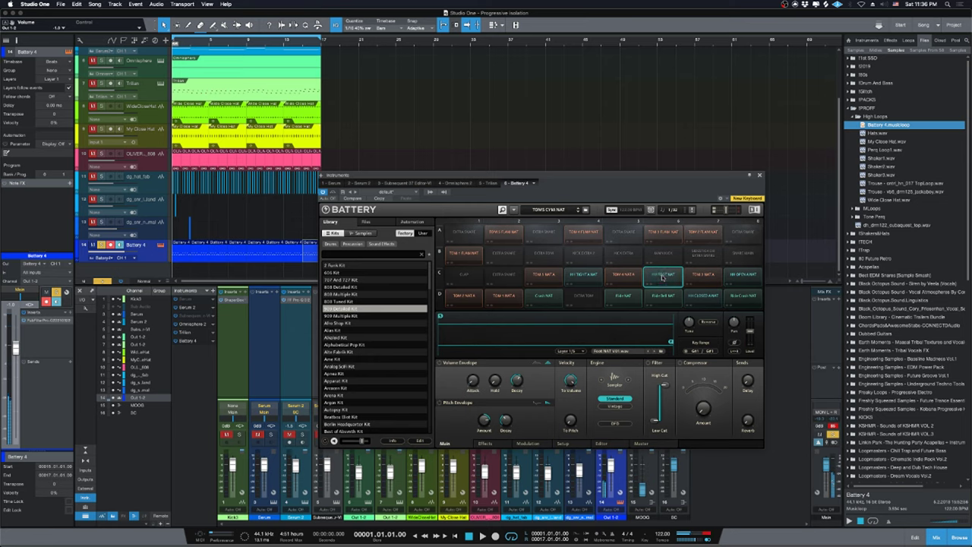
left_click(664, 277)
Enable the HH Foot NAT volume envelope with zero attack, audition it, and close Battery.
left_click(440, 364)
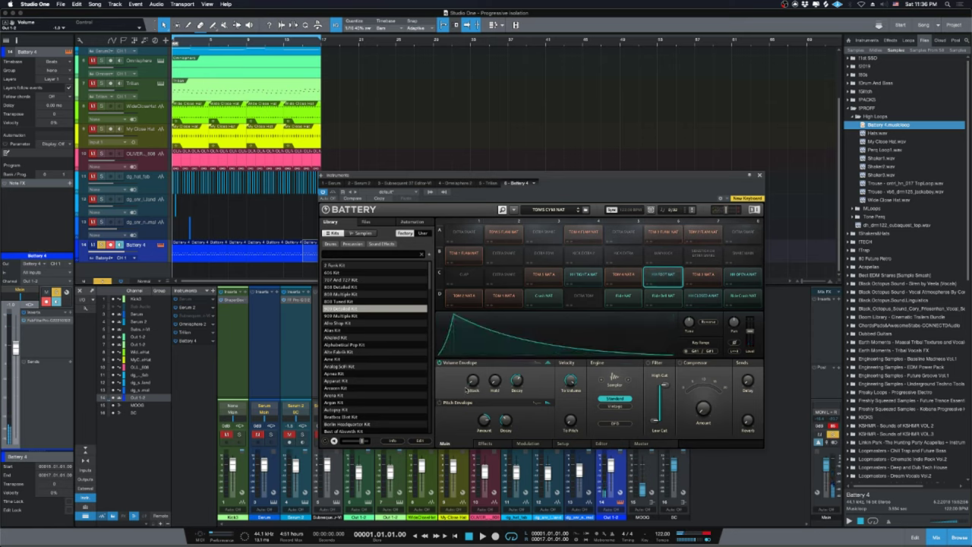
left_click_drag(472, 379, 472, 403)
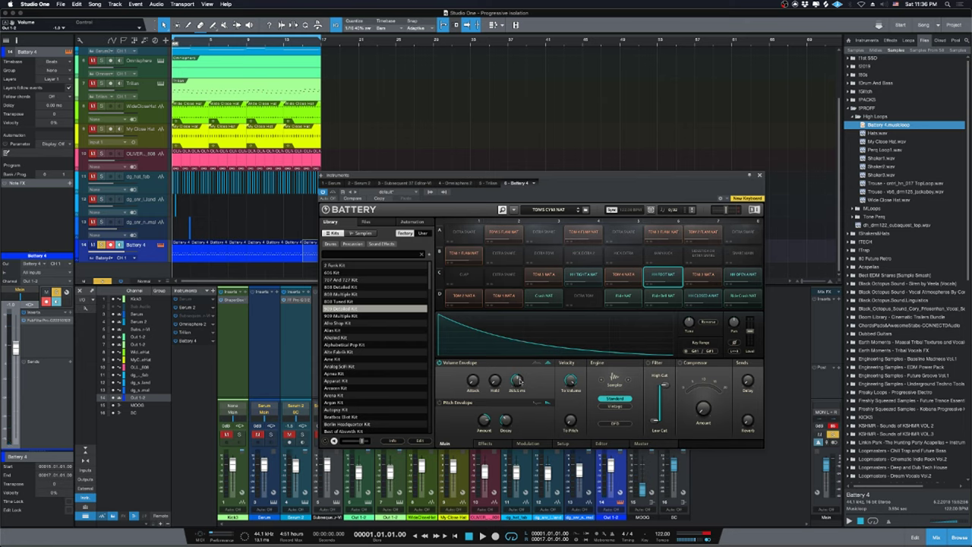
left_click(668, 280)
key("space")
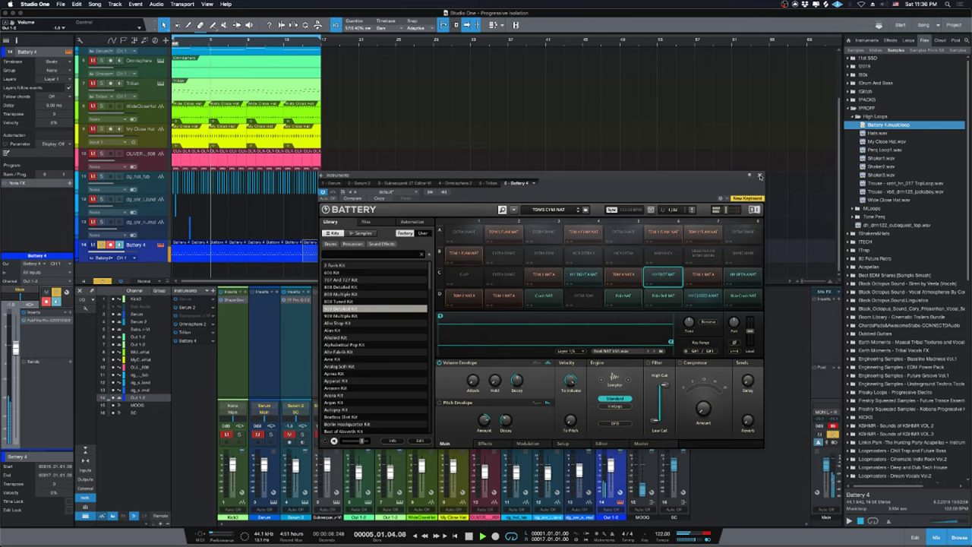
left_click(759, 175)
Turn off Battery 4's monitoring and solo, then audition the Kick3 sample in the Browser.
left_click(605, 441)
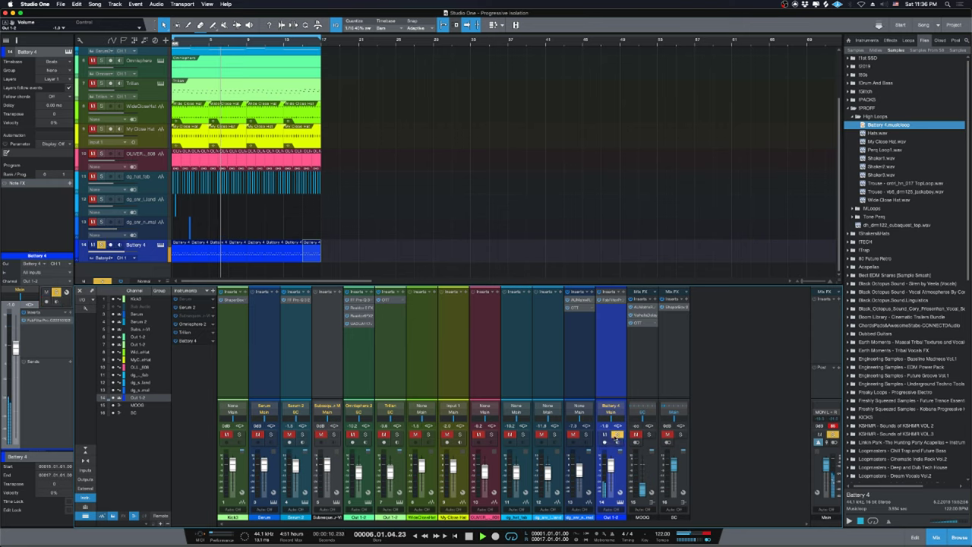
left_click(617, 434)
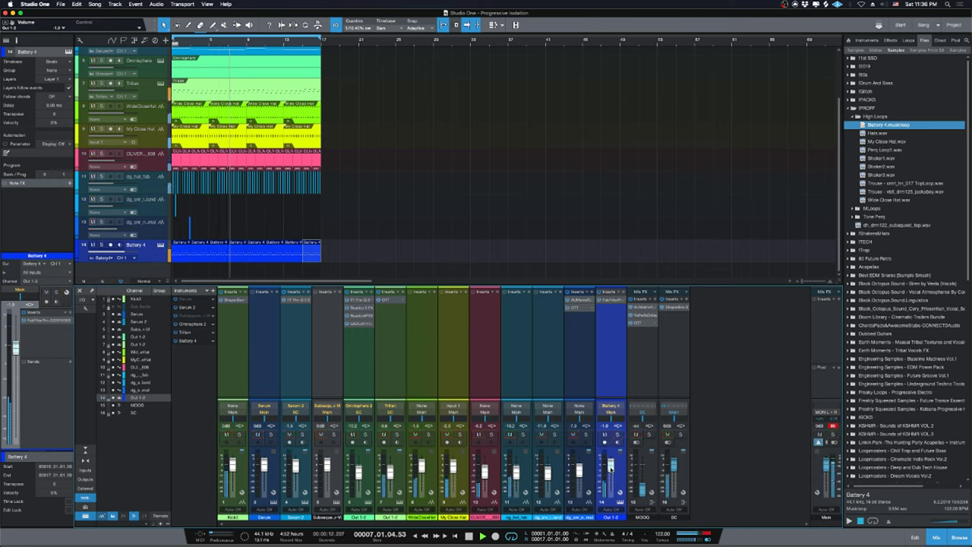
key("comma")
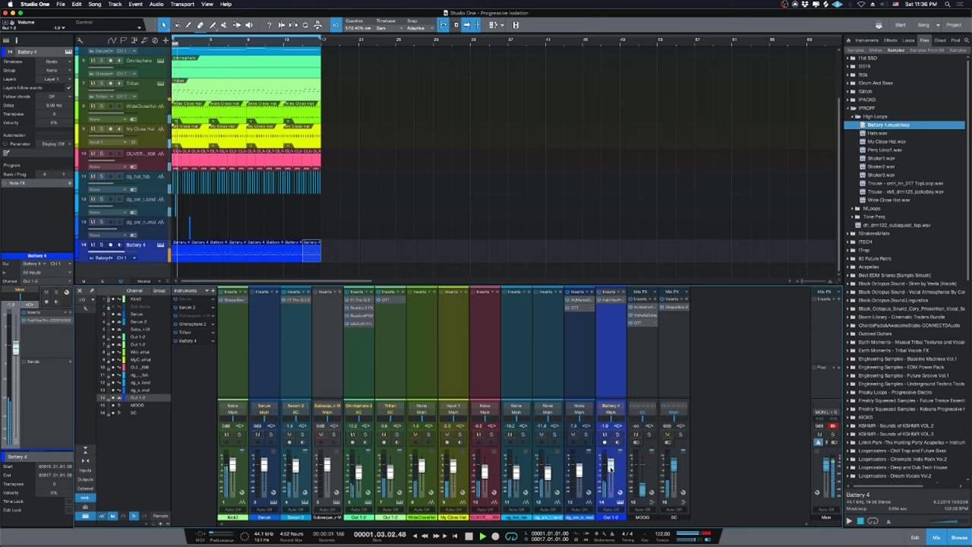
scroll(897, 348, "down", 15)
left_click(896, 350)
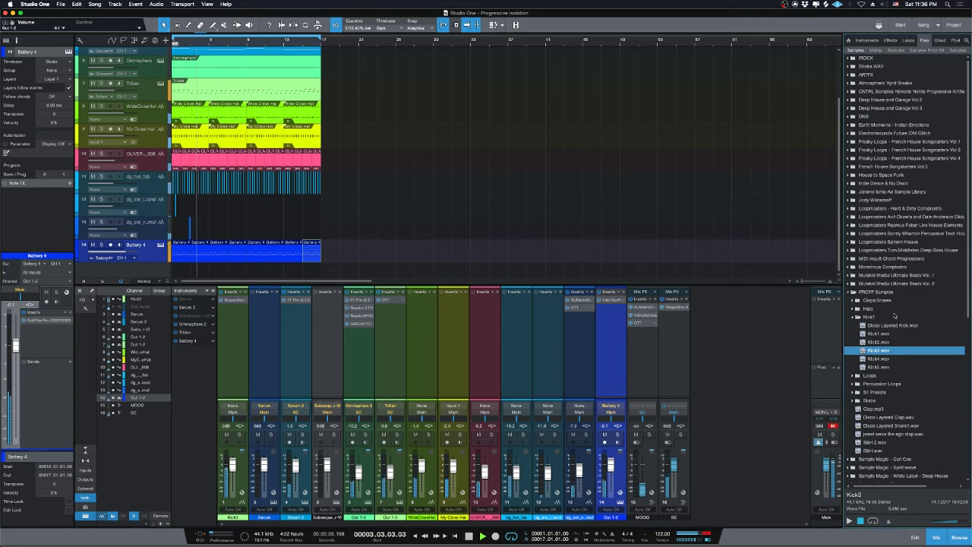
key("Left")
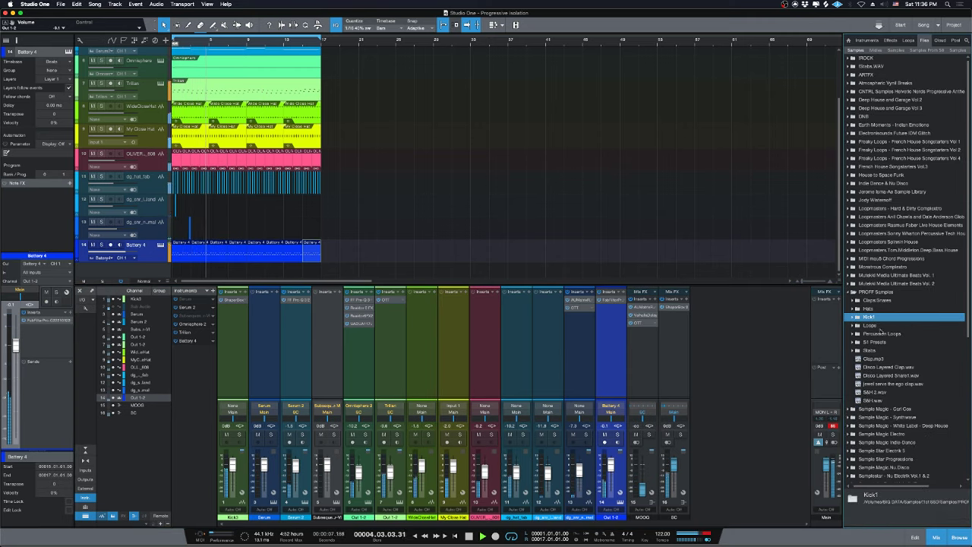
key("space")
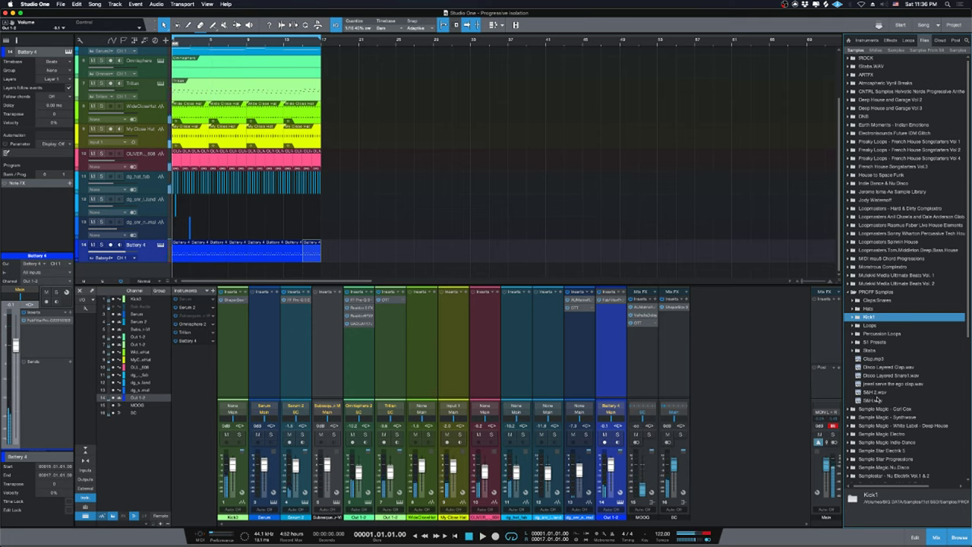
scroll(881, 399, "down", 3)
Add S&H 2.wav as a new audio track at bar 1, solo it, and stretch its clip to bar 9.
left_click(878, 342)
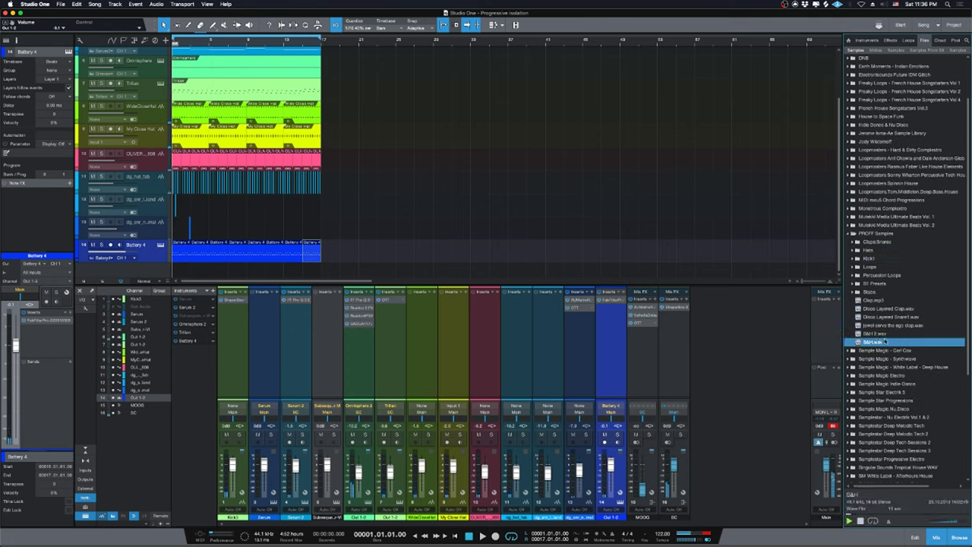
left_click(873, 334)
left_click_drag(874, 334, 182, 266)
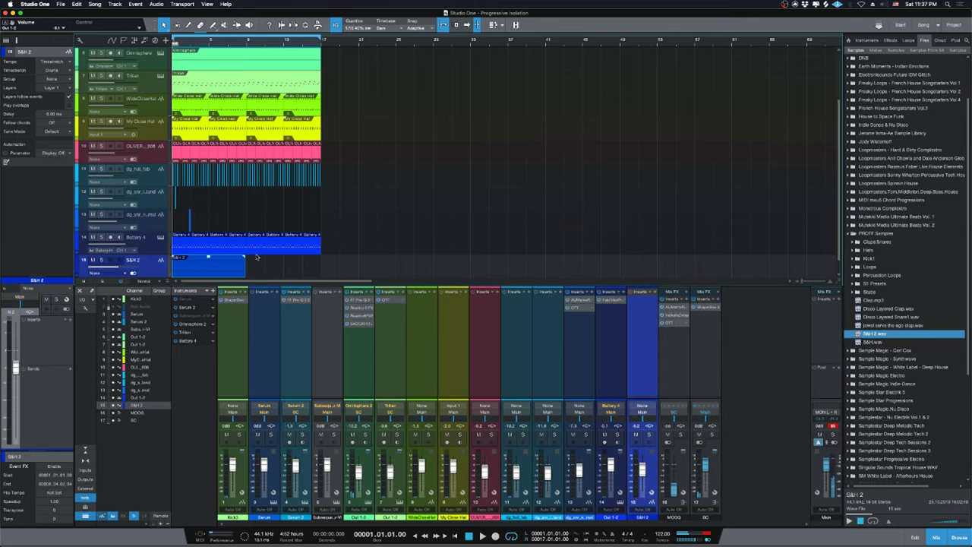
scroll(257, 258, "down", 1)
scroll(236, 245, "up", 4)
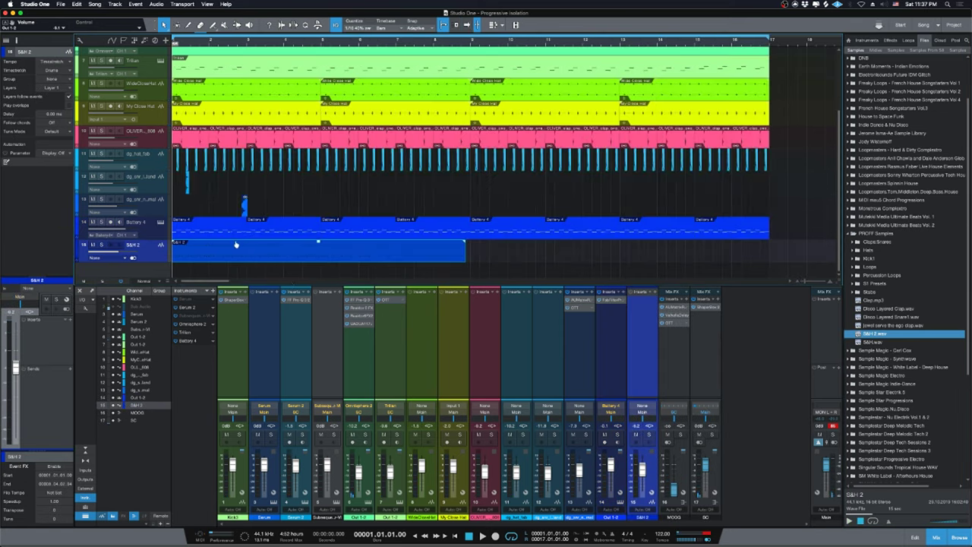
scroll(303, 239, "down", 2)
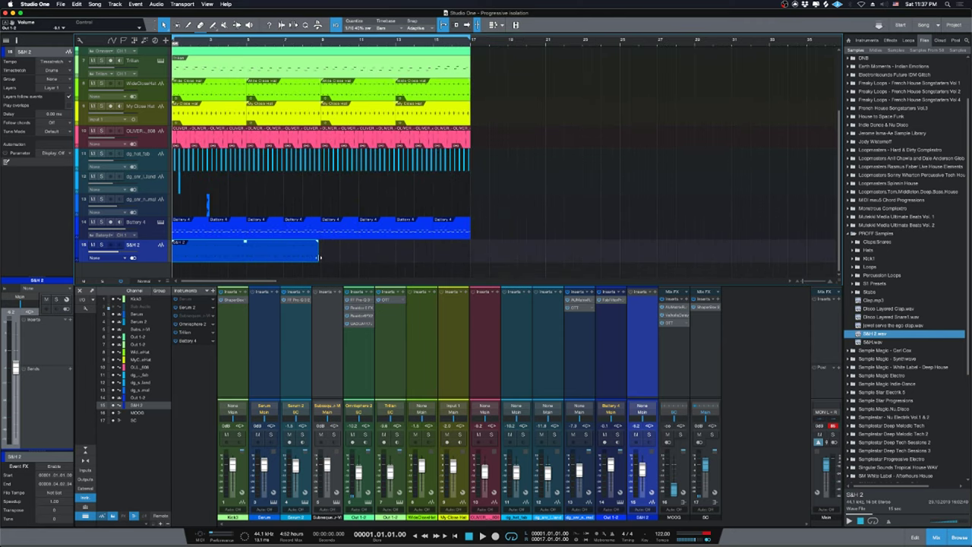
key("s")
key("space")
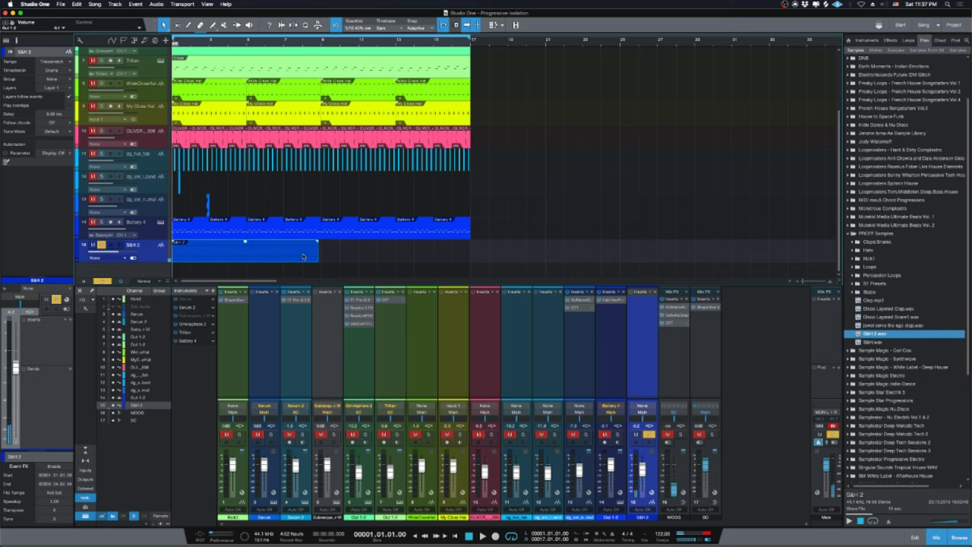
left_click_drag(316, 255, 321, 256)
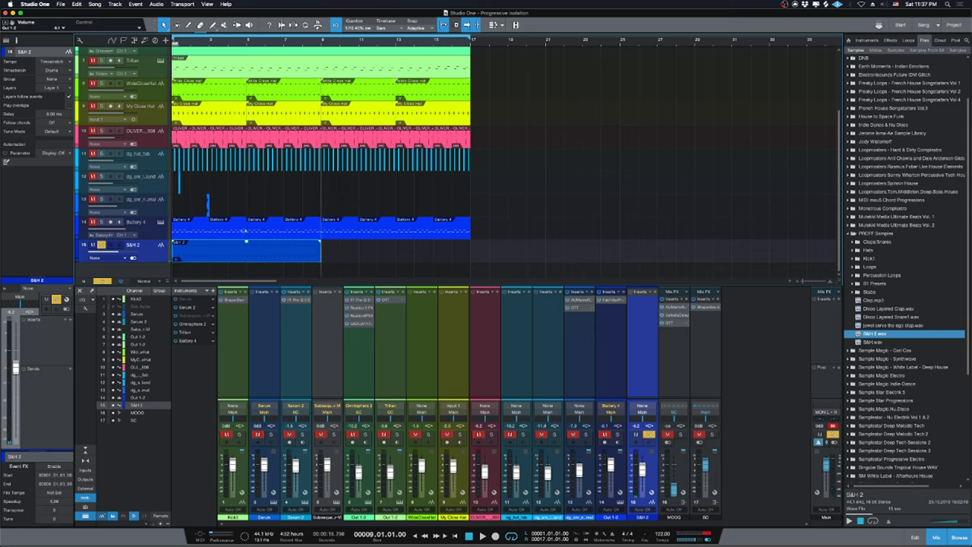
Enlarge the S&H 2 track's height and raise its fader from about -6.2 to -3.9 dB.
key("comma")
left_click_drag(161, 265, 161, 322)
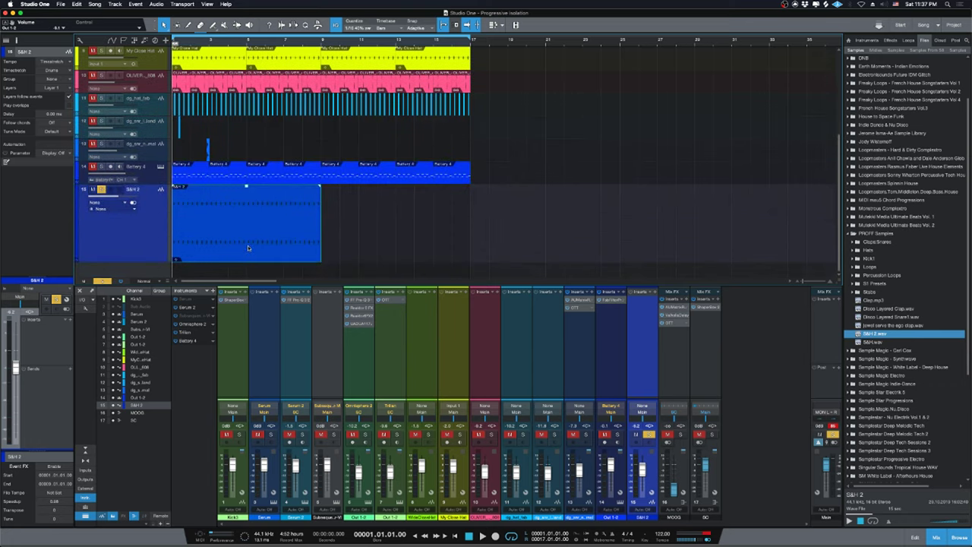
key("e")
key("e")
key("e")
key("e")
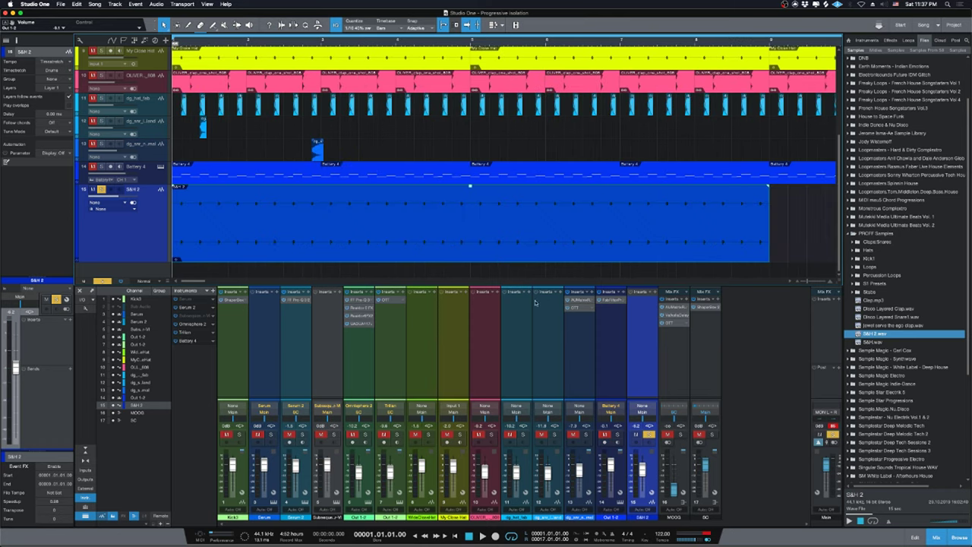
left_click_drag(642, 470, 642, 468)
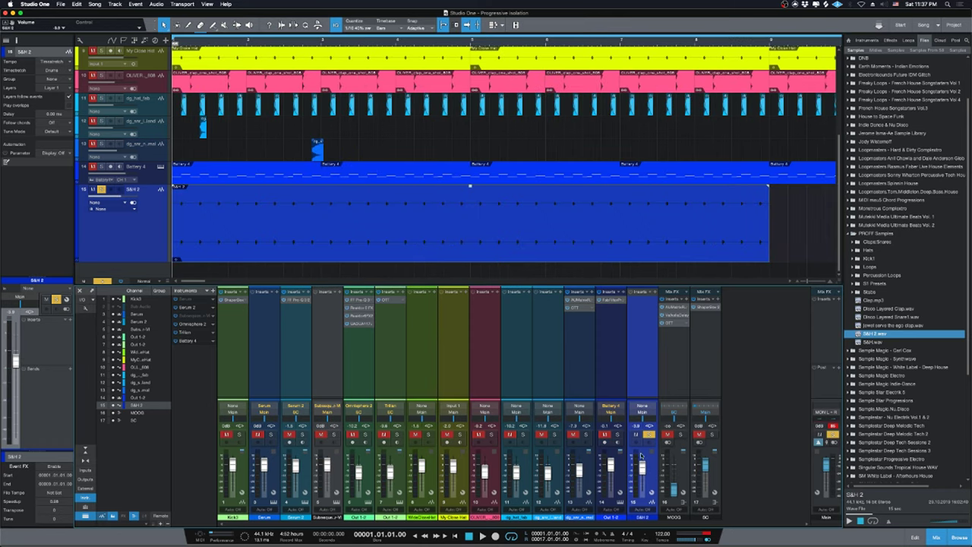
key("w")
key("w")
key("w")
key("w")
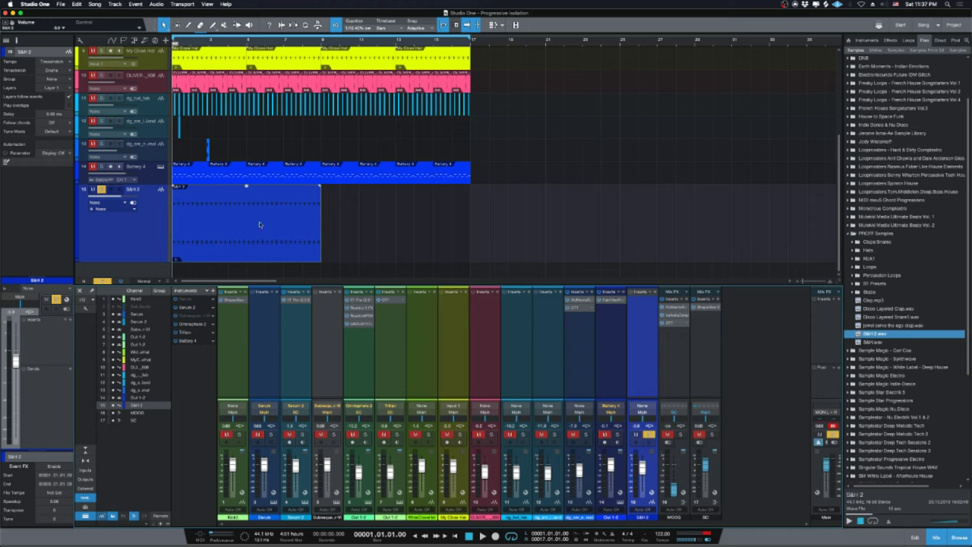
Turn off S&H 2 monitoring, duplicate its clip into bars 9–17, then unsolo and play from the start.
key("u")
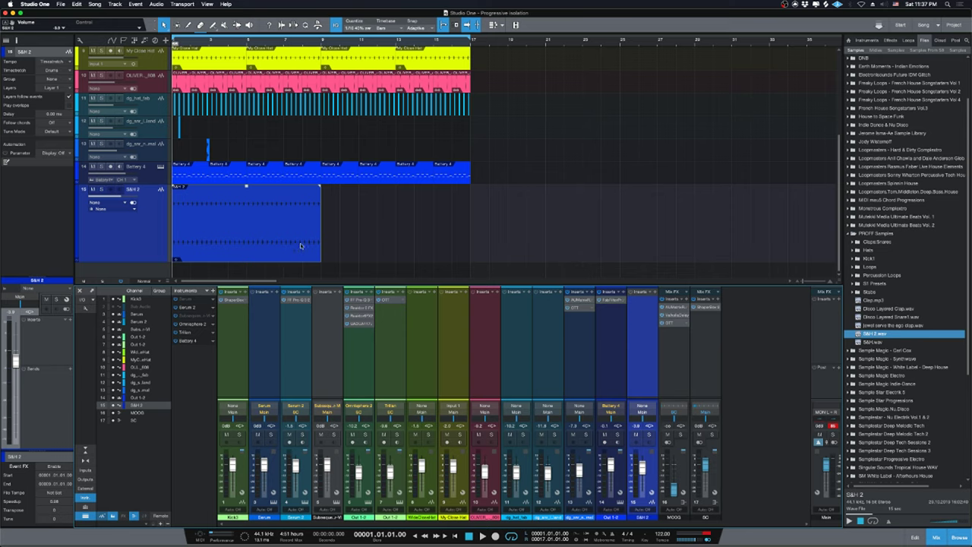
key("d")
key("space")
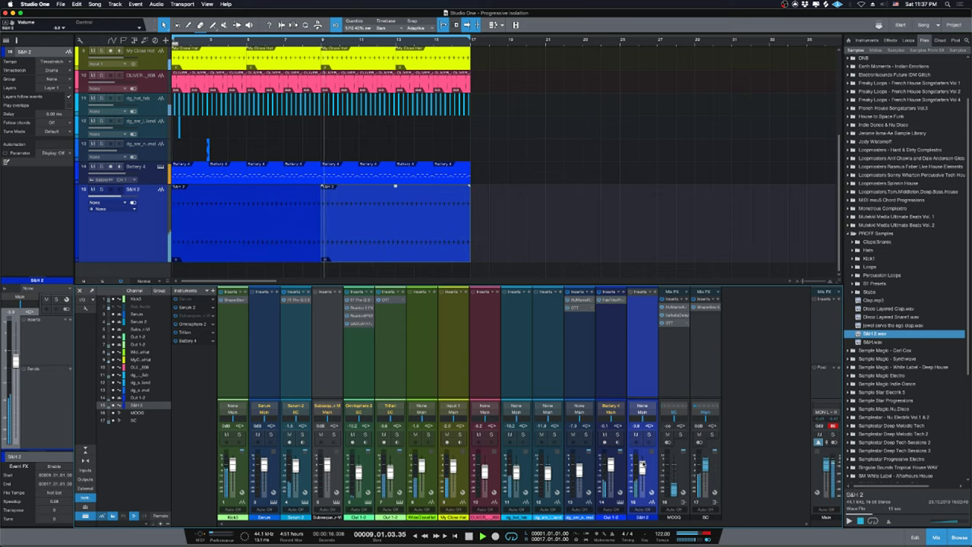
key("s")
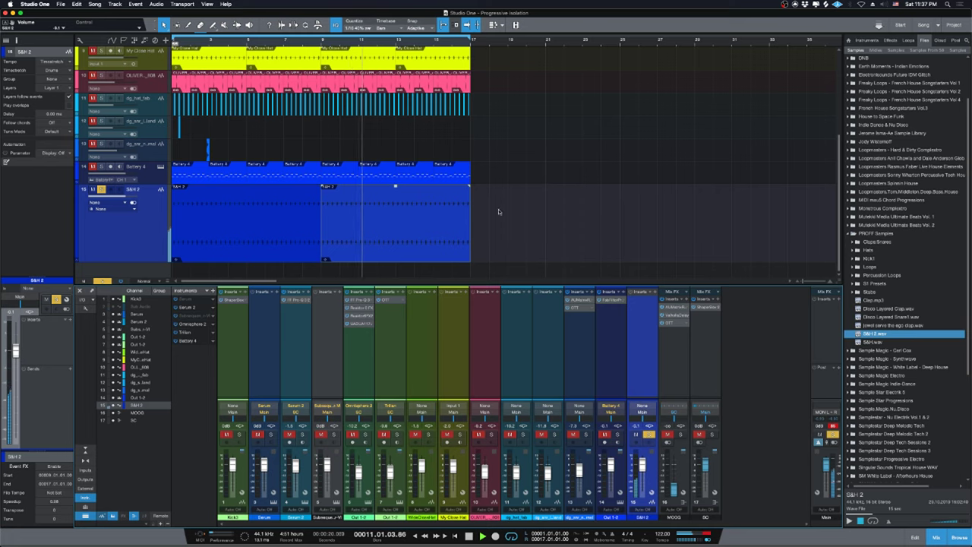
key("space")
left_click(649, 434)
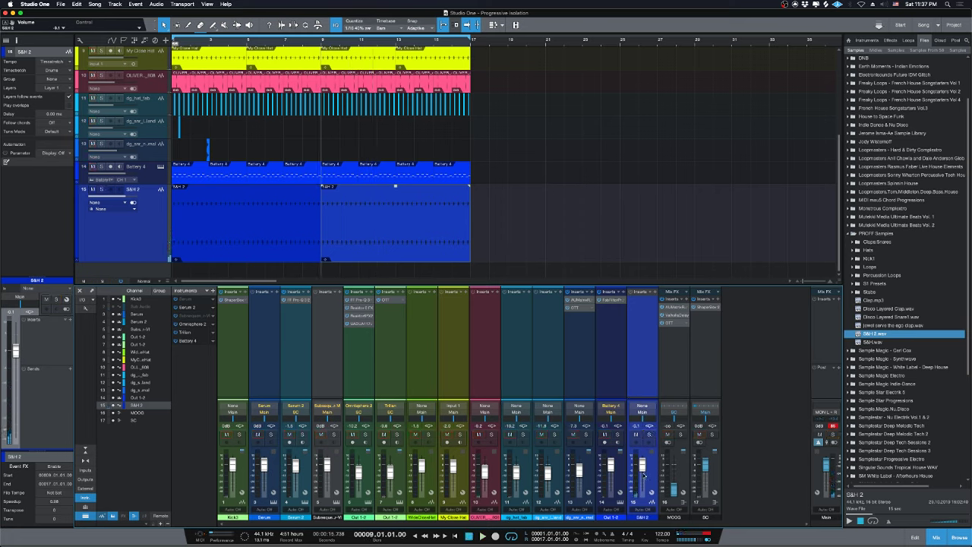
key("Home")
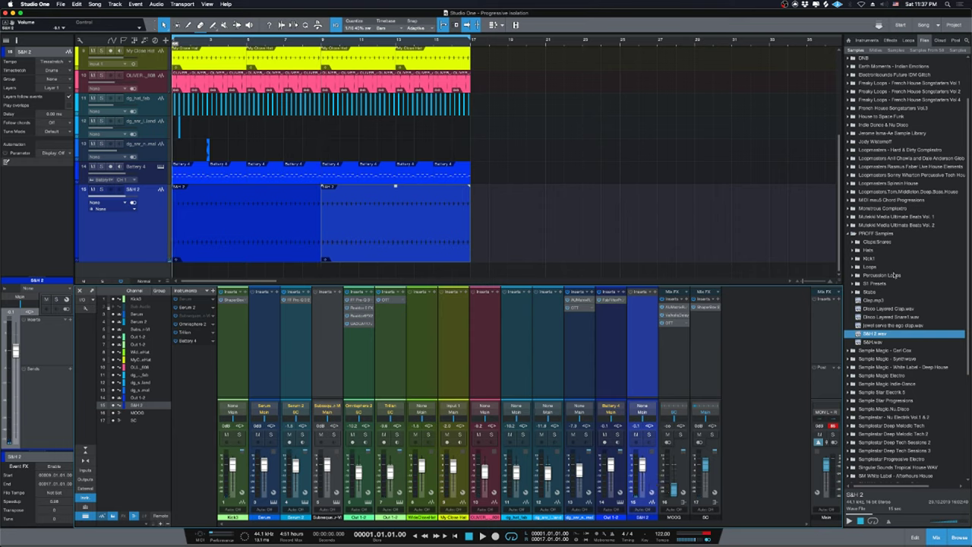
key("space")
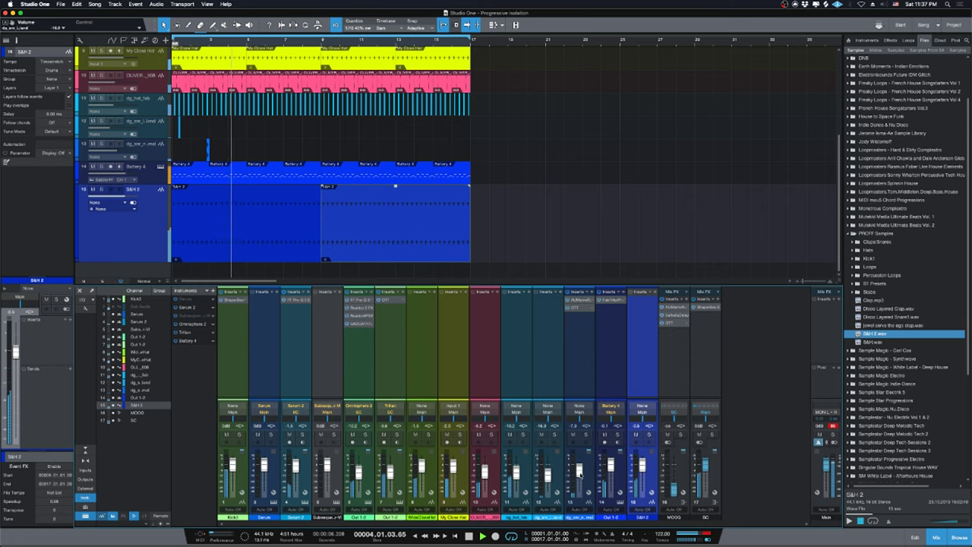
Stop playback, fit all fifteen tracks in view, and expand/collapse the MLoops and !PROFF sample folders.
scroll(914, 357, "up", 3)
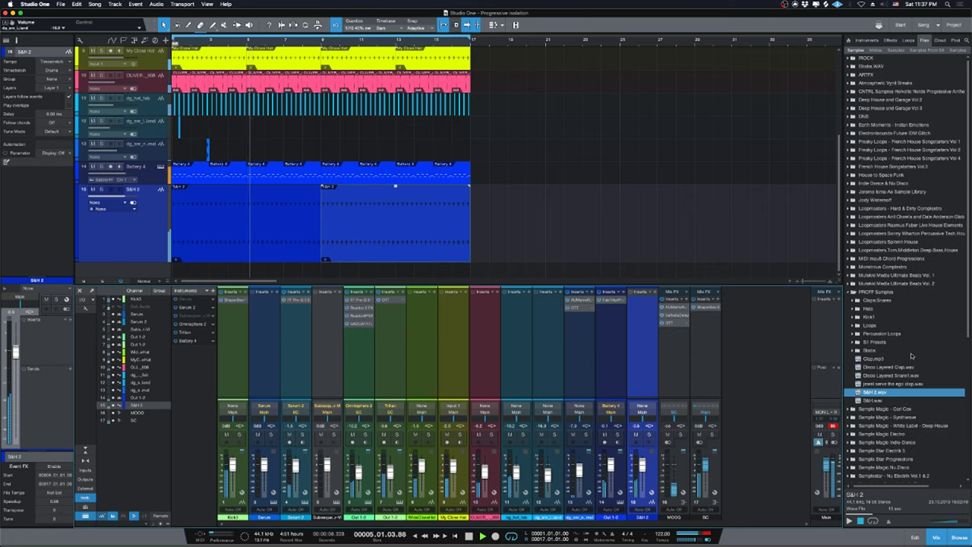
key("space")
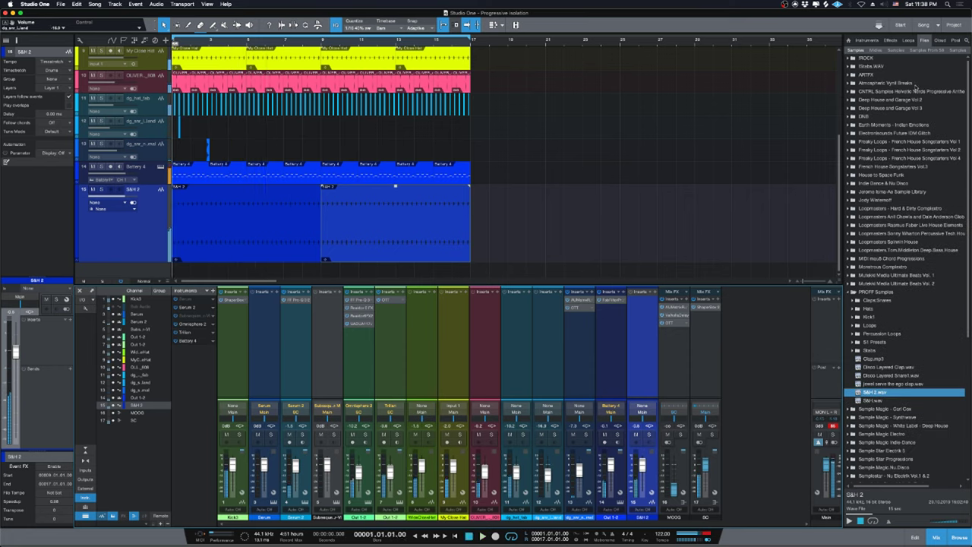
left_click(898, 50)
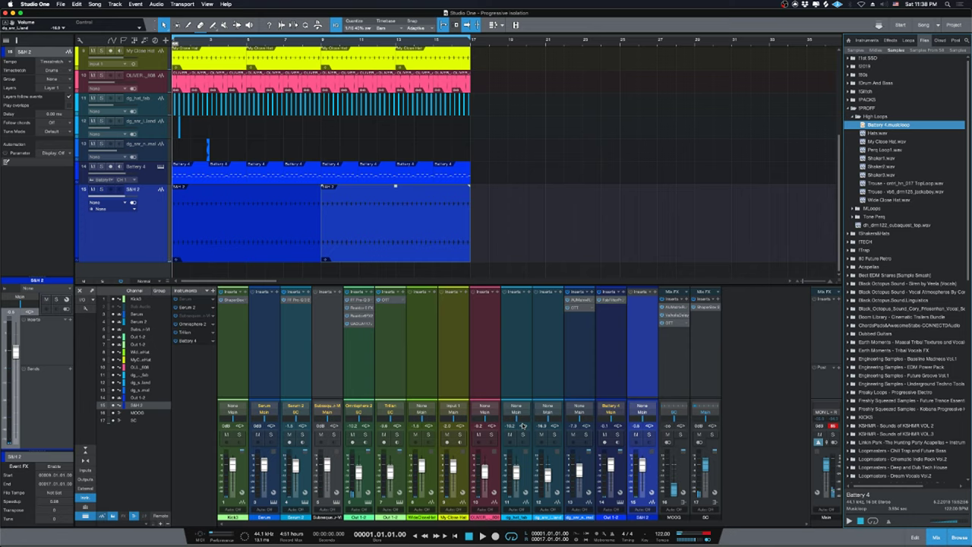
mouse_move(490, 541)
left_click(153, 319)
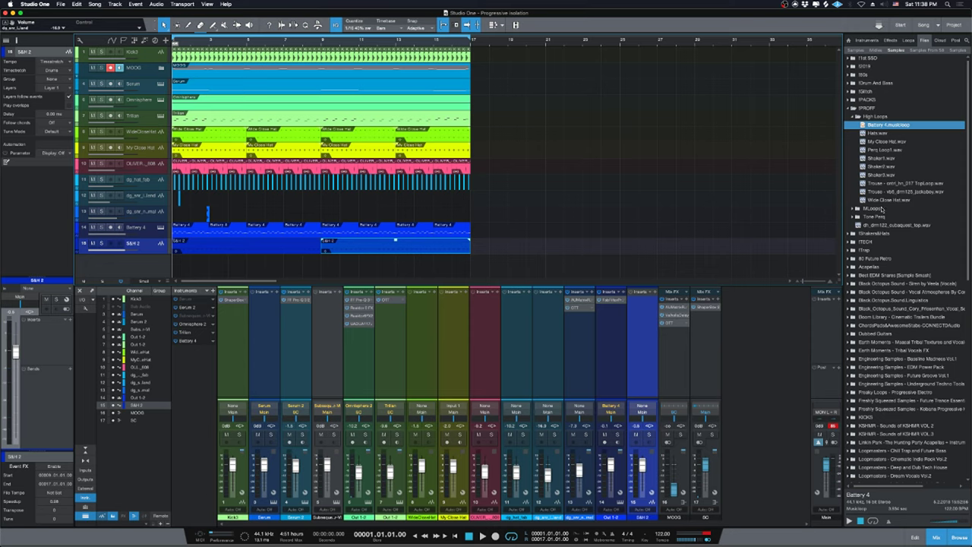
double_click(881, 210)
double_click(881, 210)
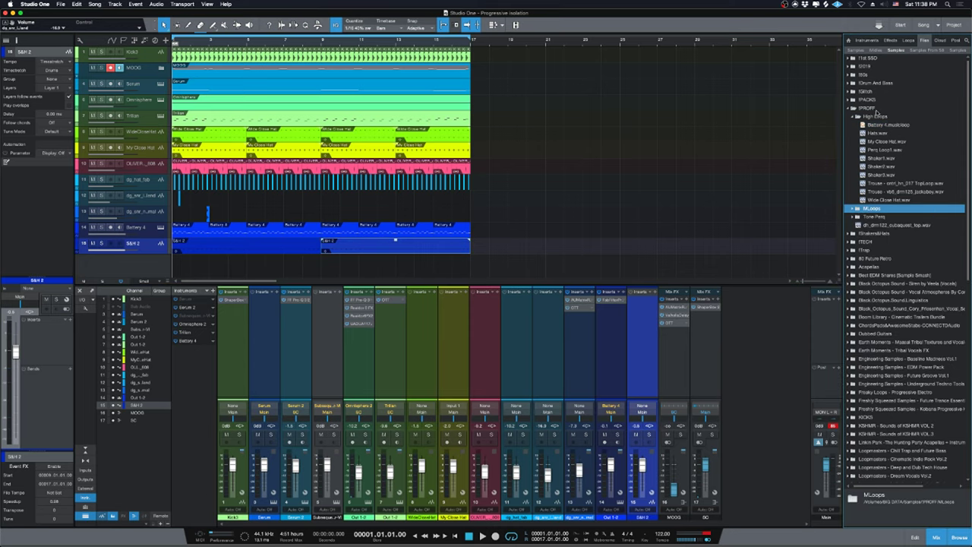
double_click(876, 109)
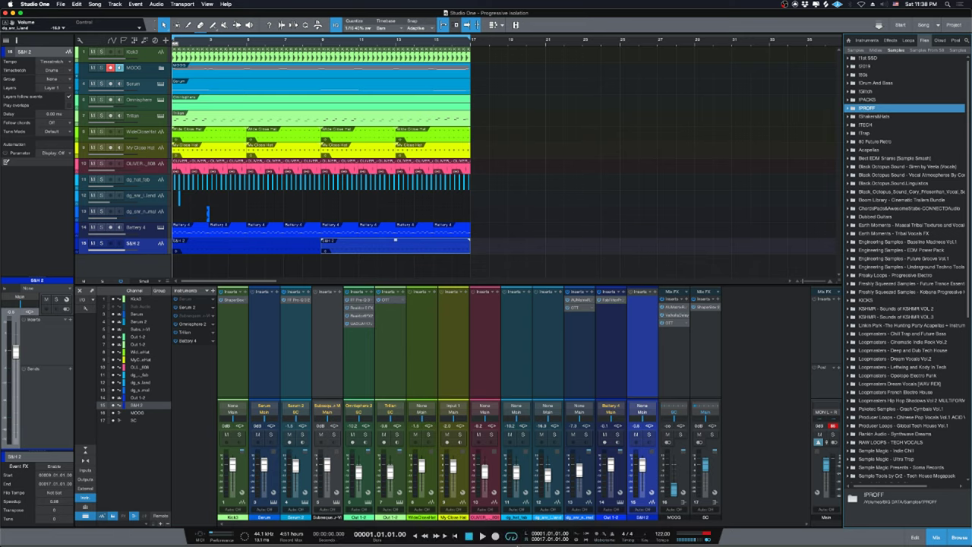
left_click(405, 530)
Hide System Preferences, scroll through the YouTube live chat, then return to Studio One and play from bar 1.
right_click(405, 529)
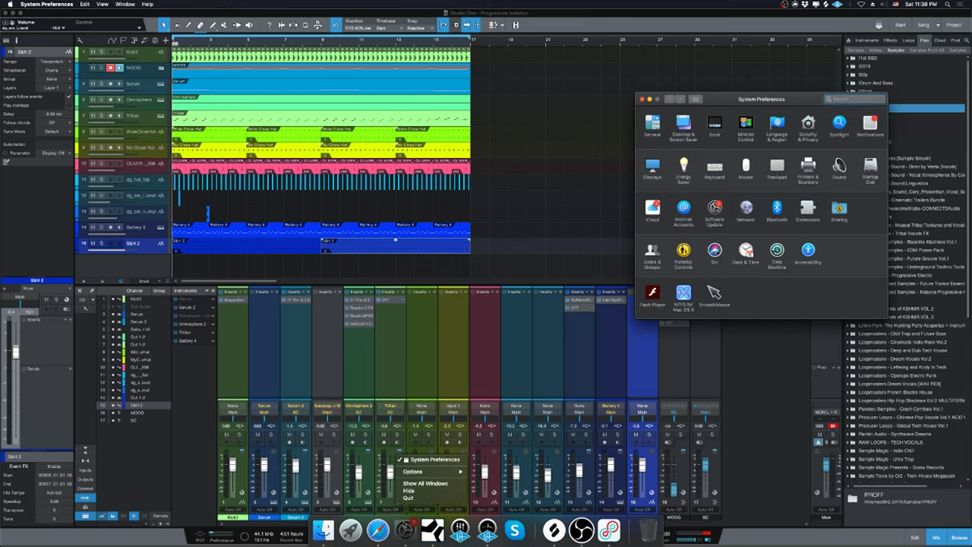
left_click(419, 493)
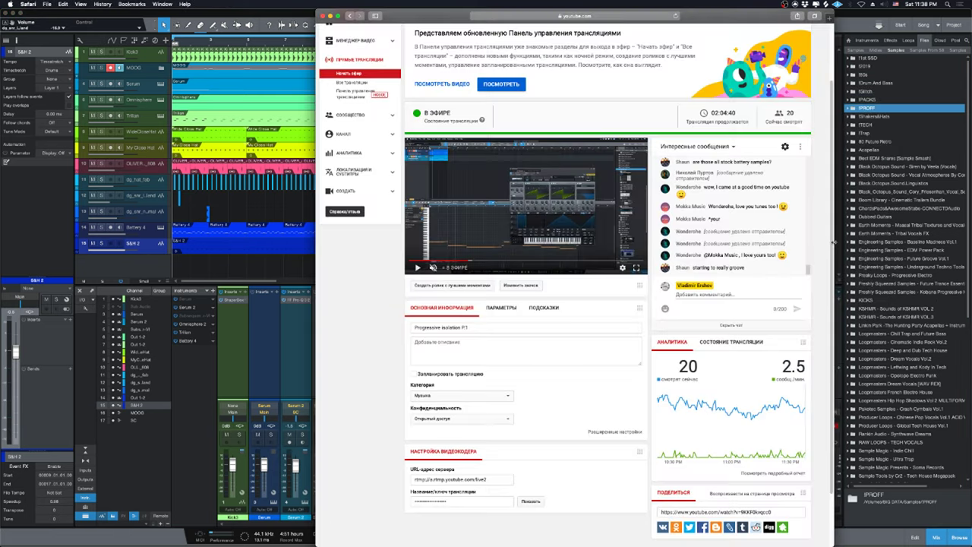
mouse_move(758, 242)
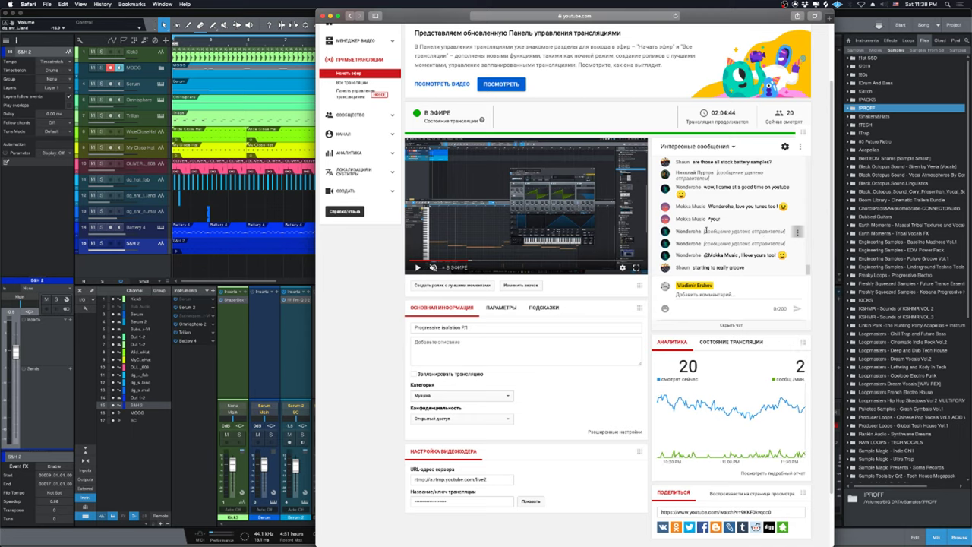
left_click_drag(704, 232, 785, 231)
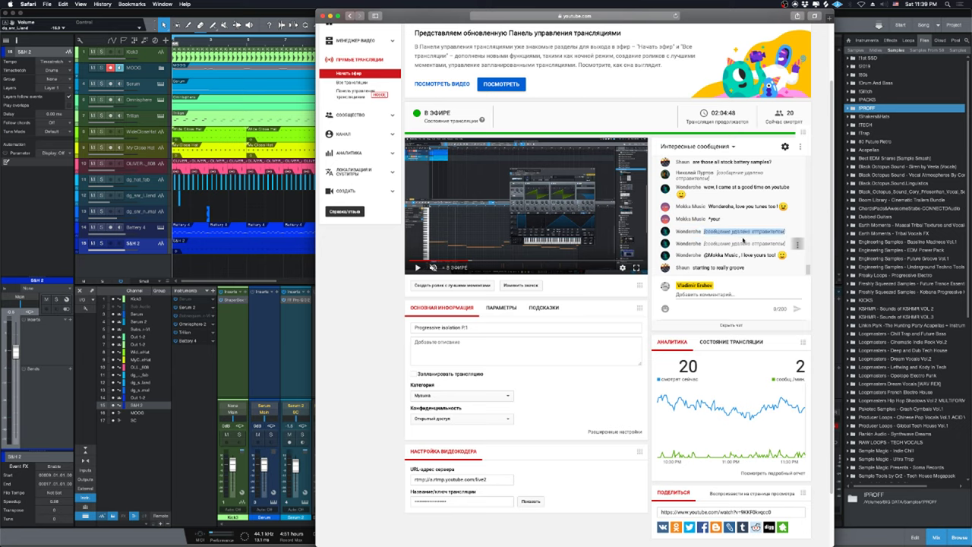
scroll(758, 243, "up", 1)
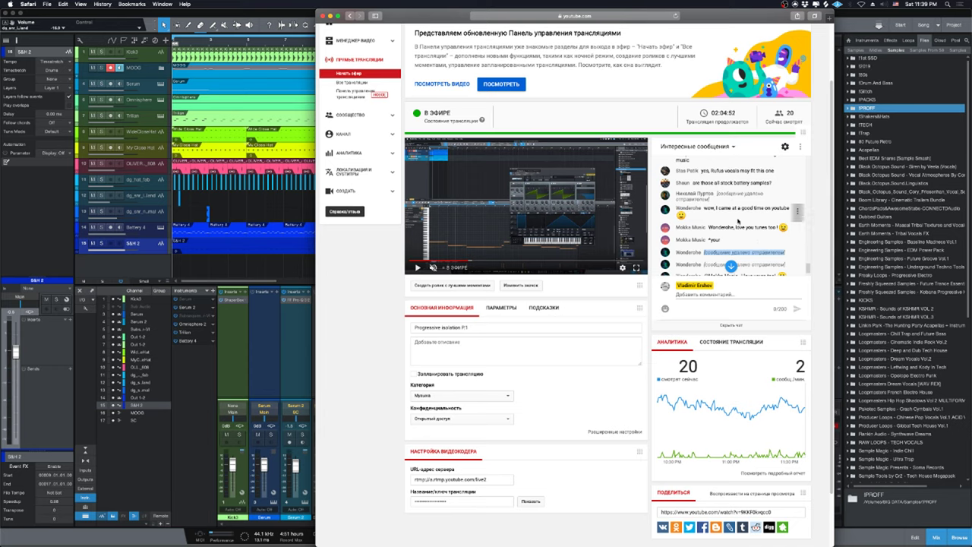
scroll(742, 225, "down", 1)
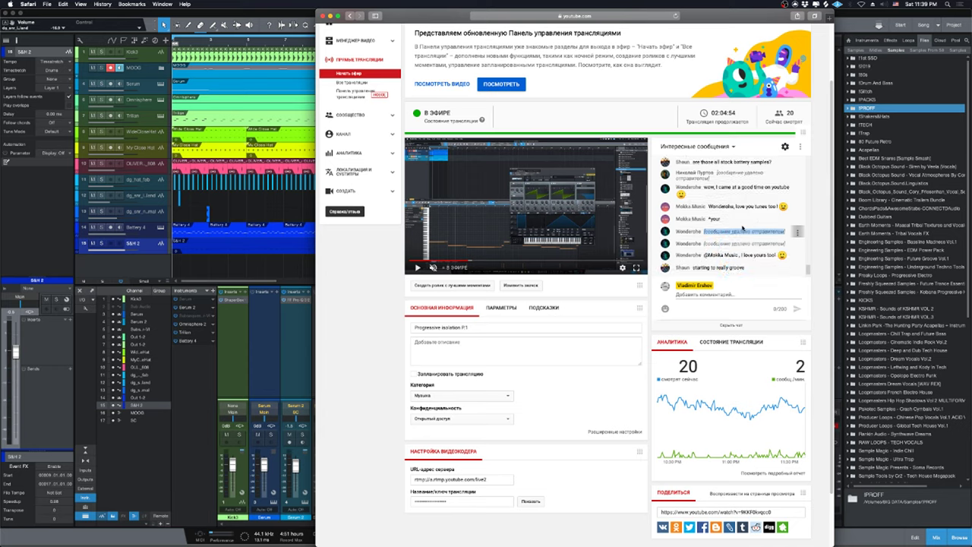
scroll(756, 231, "up", 5)
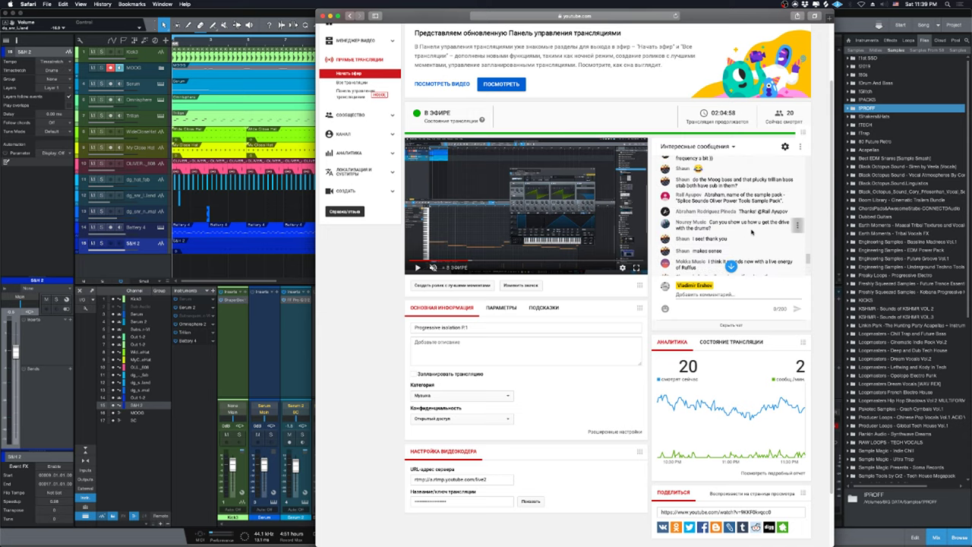
scroll(749, 196, "down", 5)
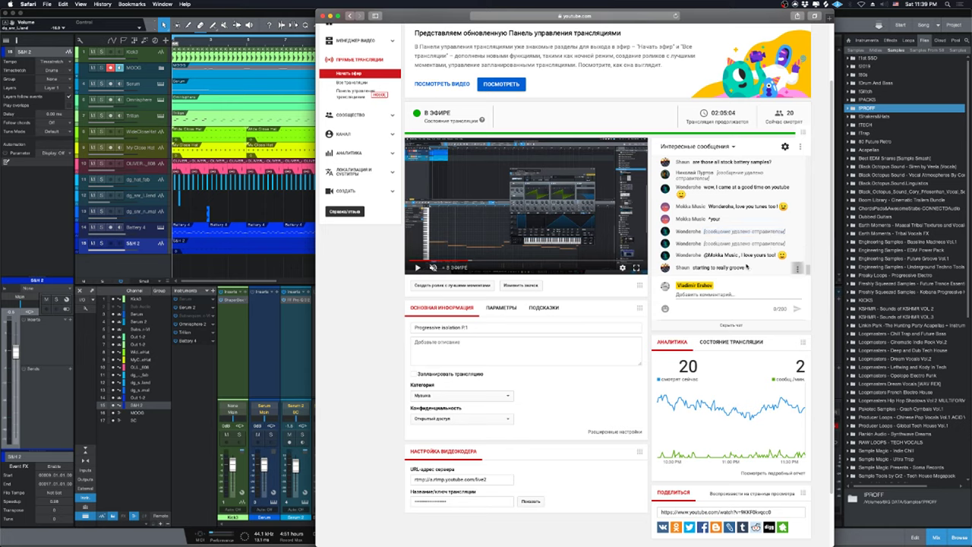
left_click_drag(809, 270, 808, 239)
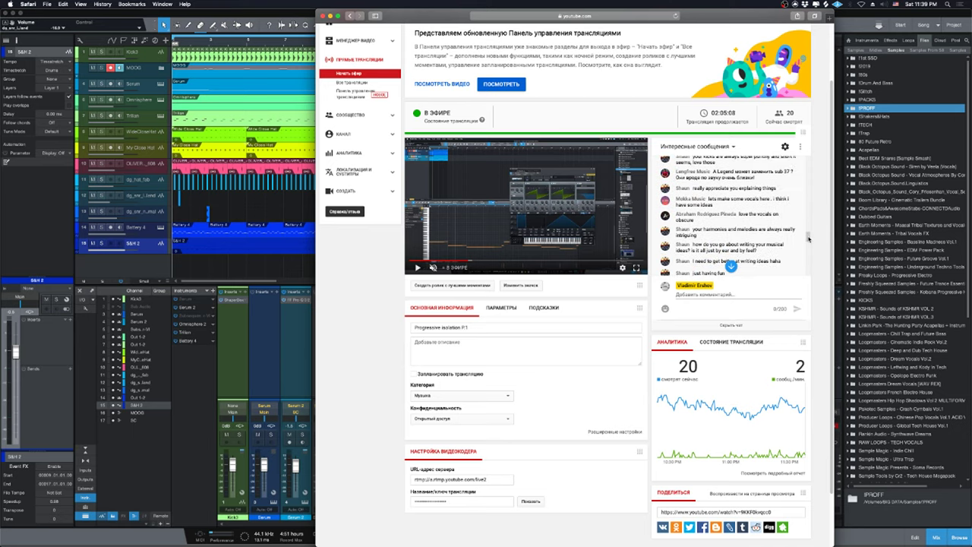
scroll(808, 238, "down", 5)
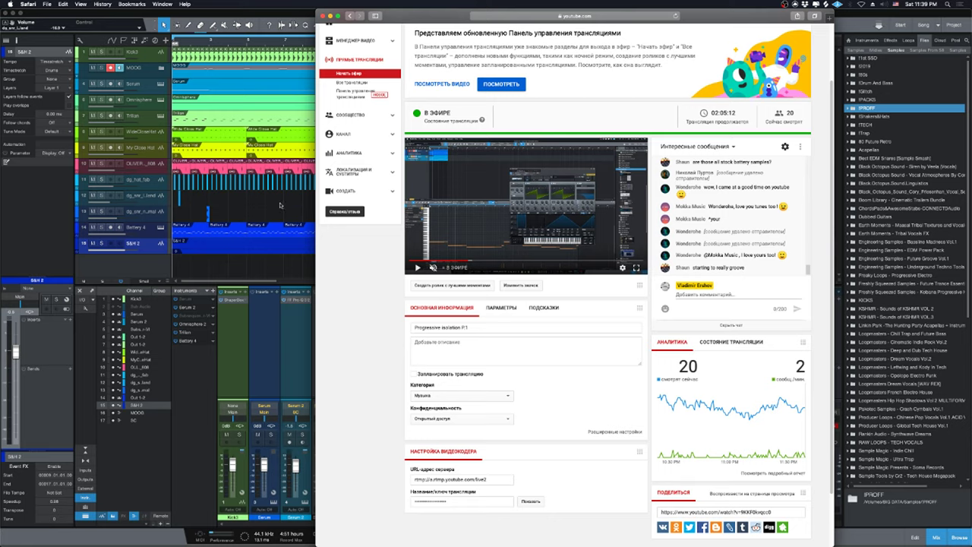
left_click(253, 213)
key("space")
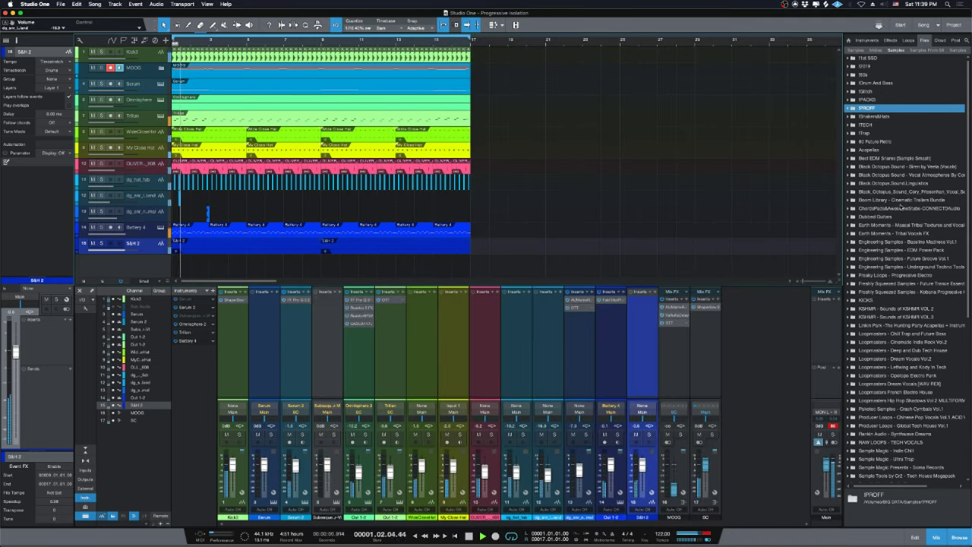
Expand the !PACKS, !PROFF and !2019 folders down to the Techno and Deep sample folder.
double_click(871, 99)
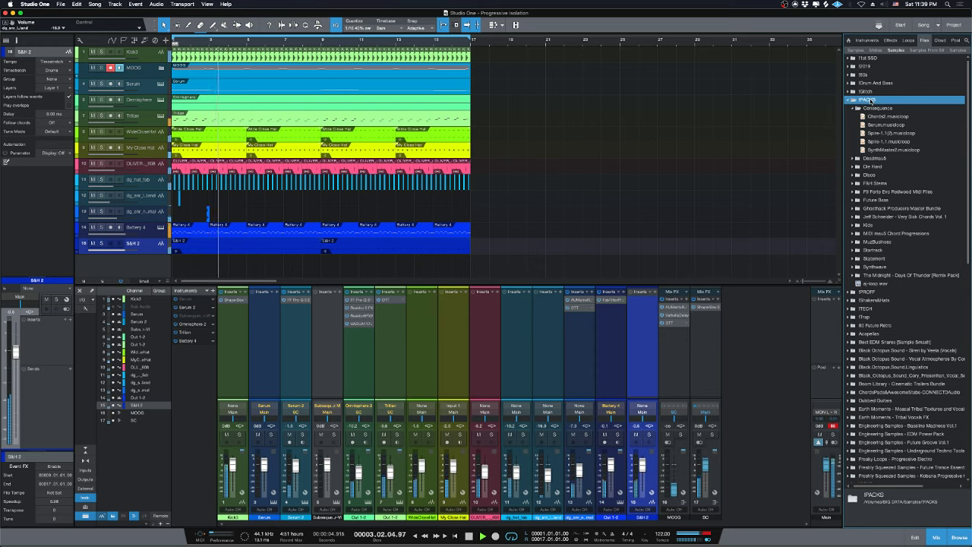
double_click(869, 100)
double_click(868, 108)
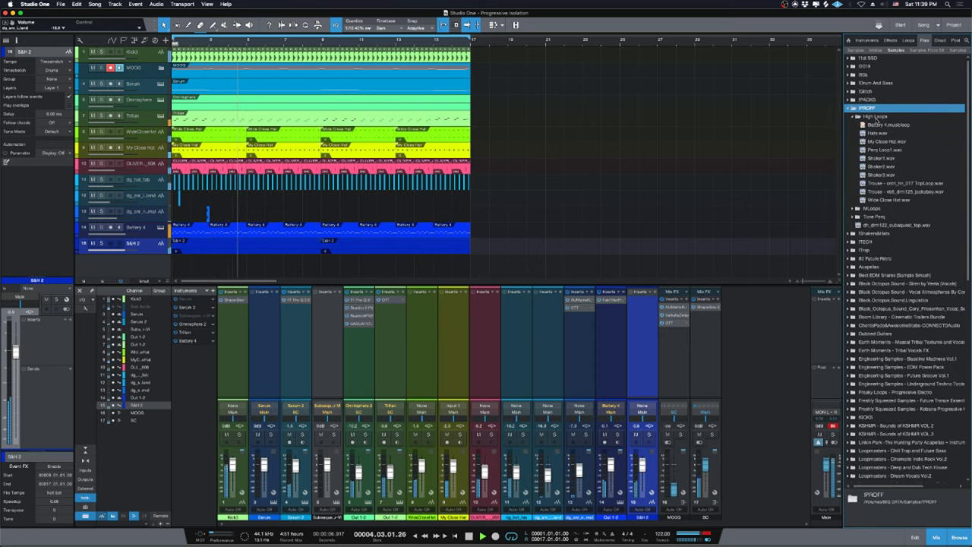
double_click(874, 118)
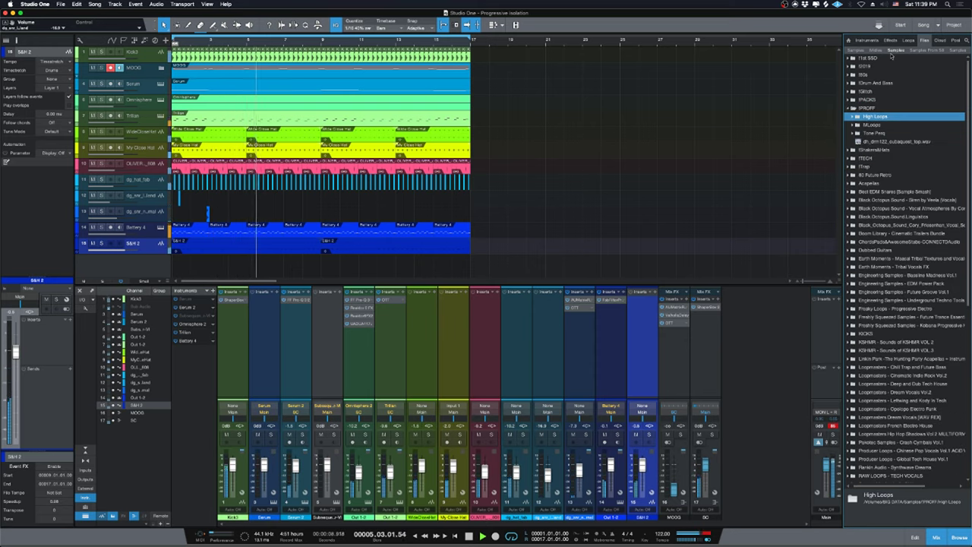
double_click(868, 66)
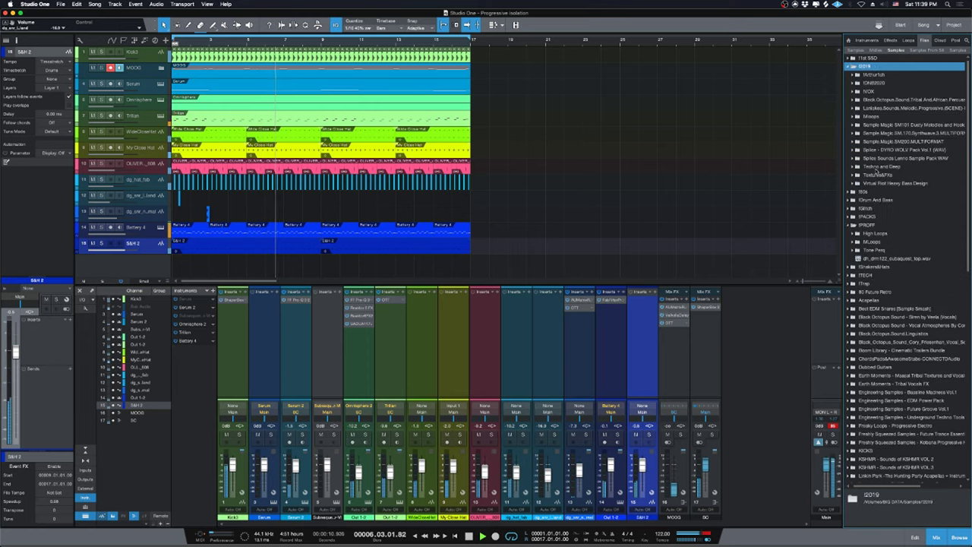
double_click(875, 167)
Browse the Audiotent-Galaxy-AT041 pack, then list the Perc Loop samples in Audiotent-Permission-AT113.
double_click(893, 208)
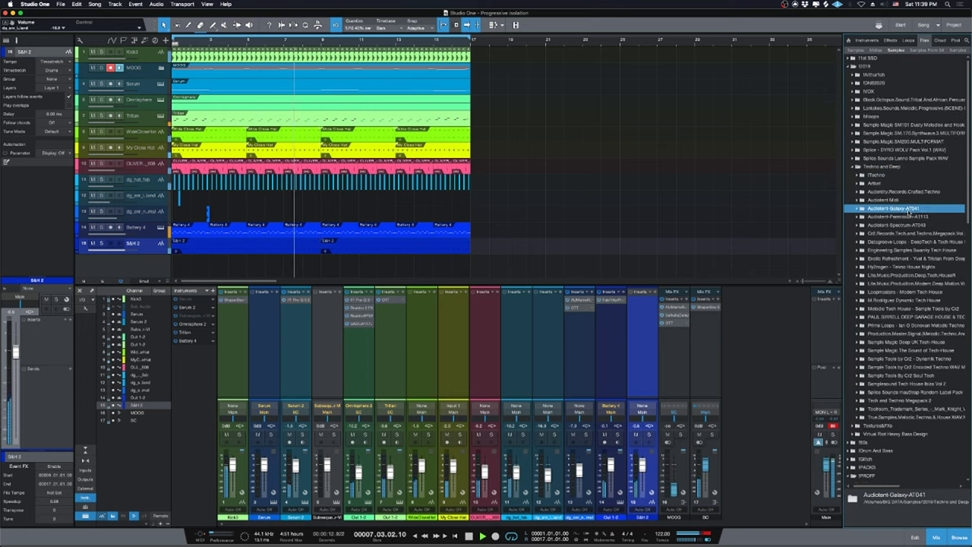
double_click(895, 226)
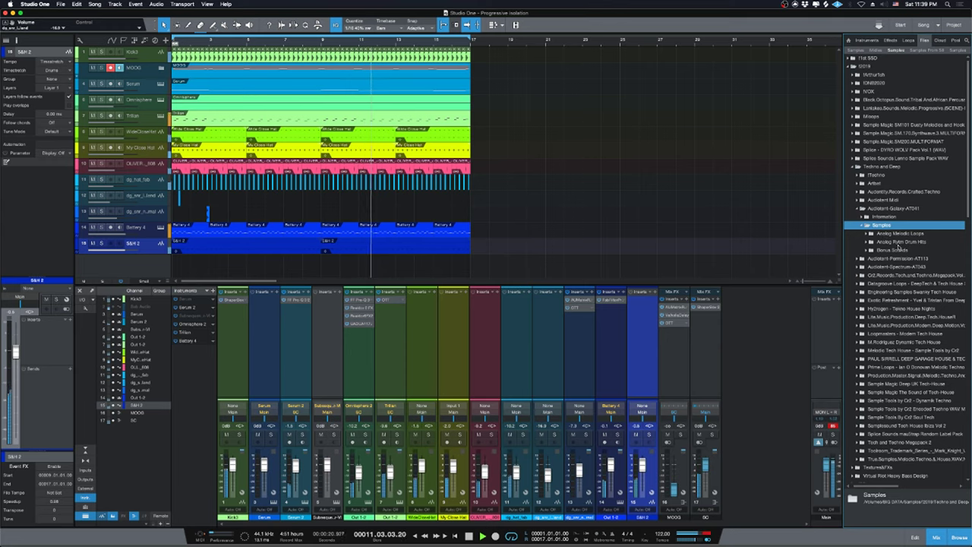
left_click(898, 209)
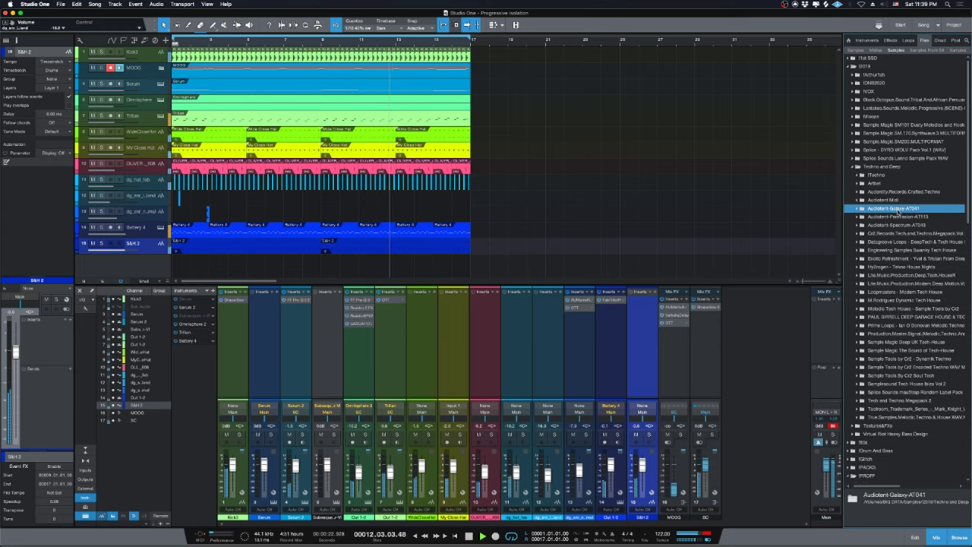
left_click(902, 217)
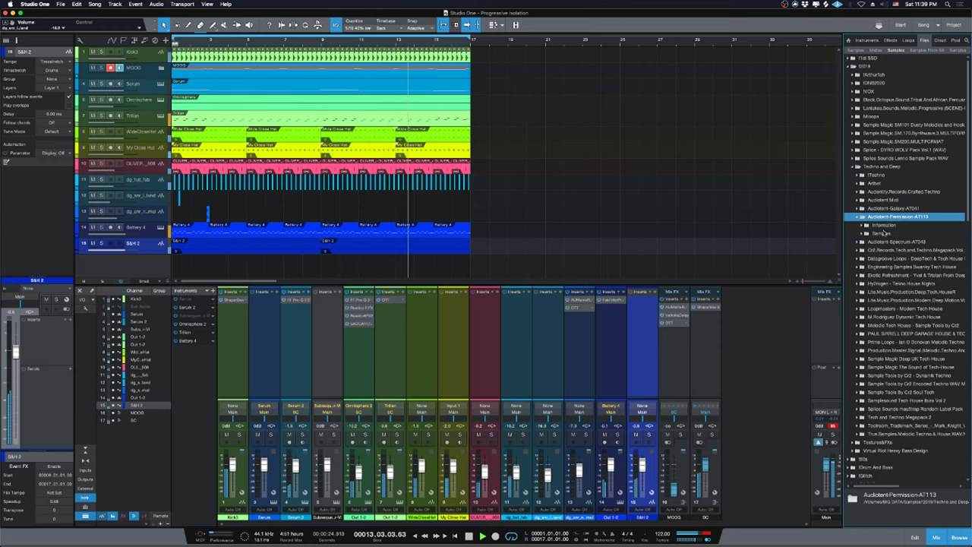
left_click(904, 234)
Stop playback back at the song start and collapse the Audiotent-Permission-AT113 pack.
key("space")
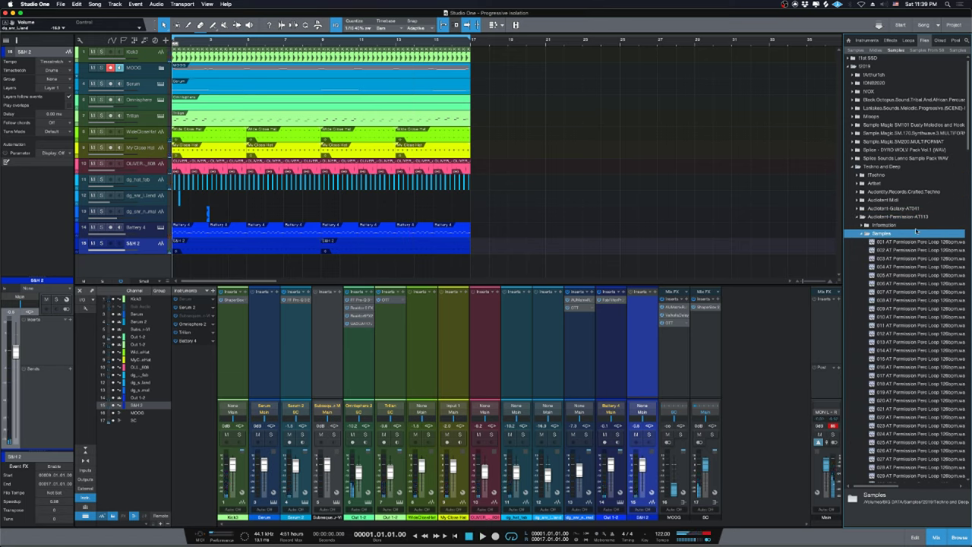
scroll(919, 260, "down", 3)
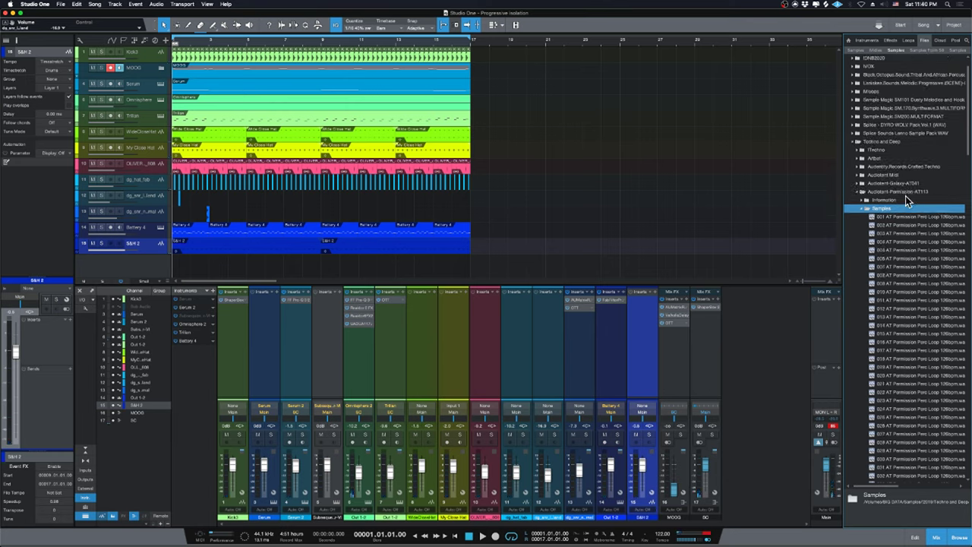
double_click(886, 192)
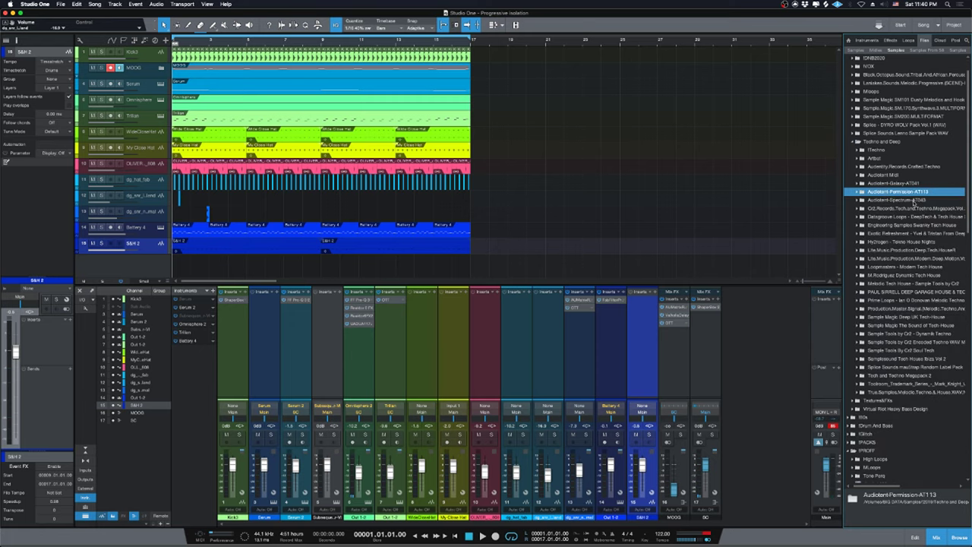
scroll(907, 243, "up", 1)
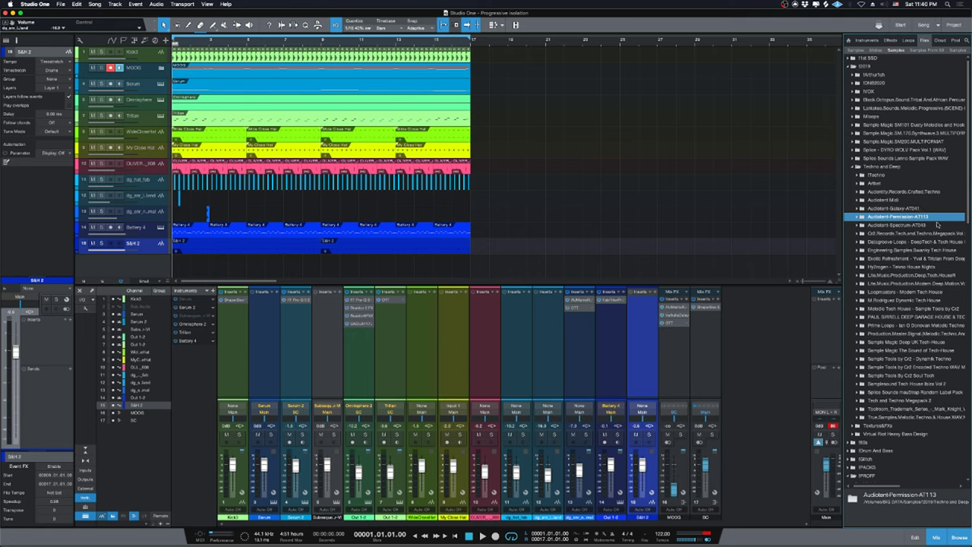
scroll(938, 227, "down", 1)
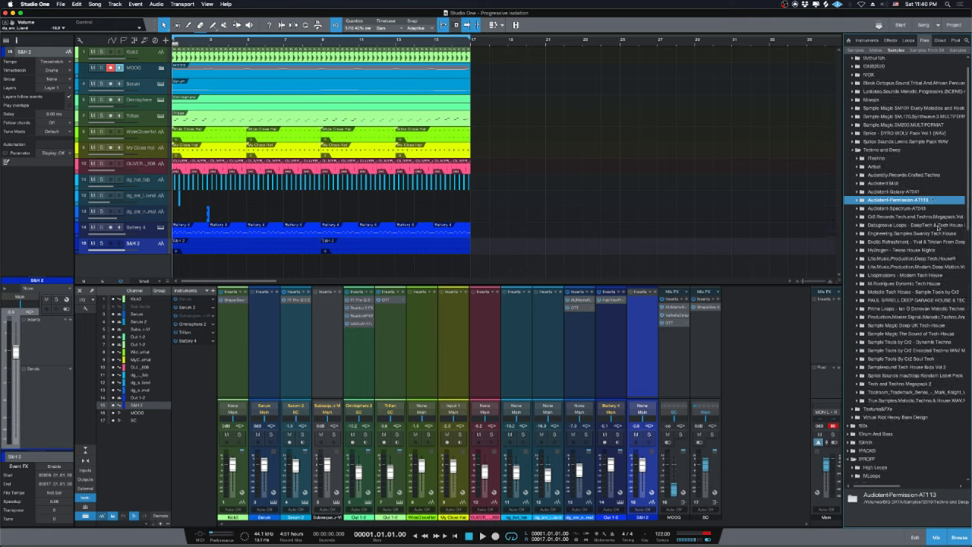
scroll(938, 227, "up", 1)
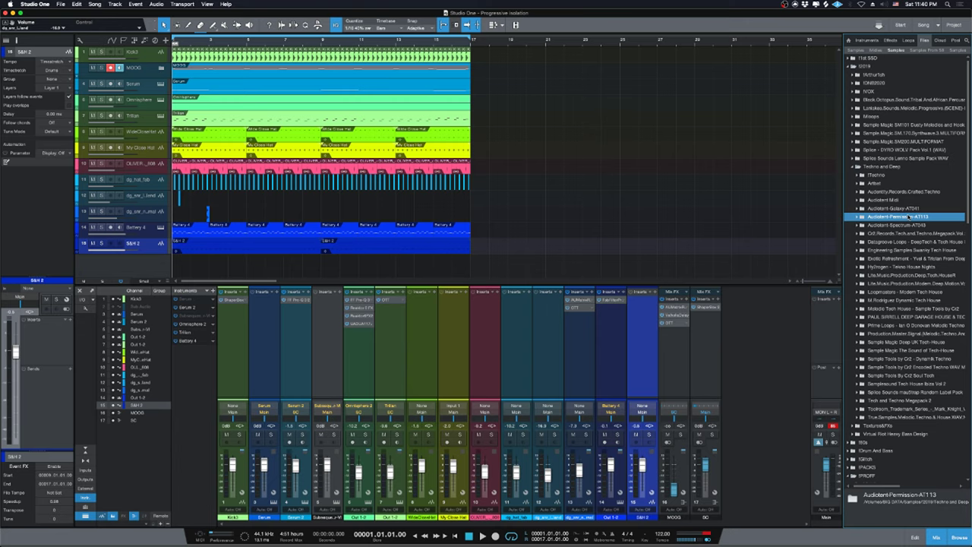
left_click(921, 5)
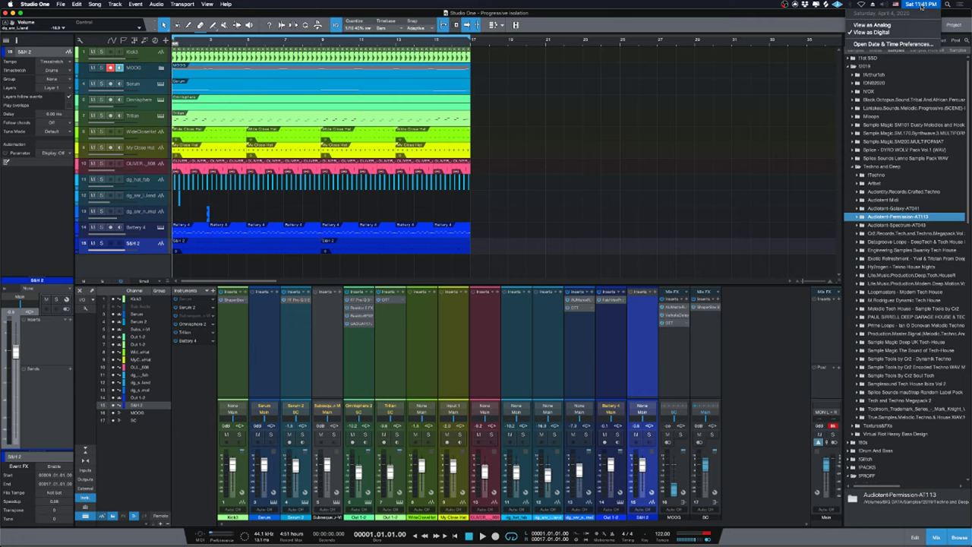
Browse the Audiotent packs and open the Audiotent-Spectrum-AT043 Samples folder of top loops.
left_click(901, 217)
left_click(901, 218)
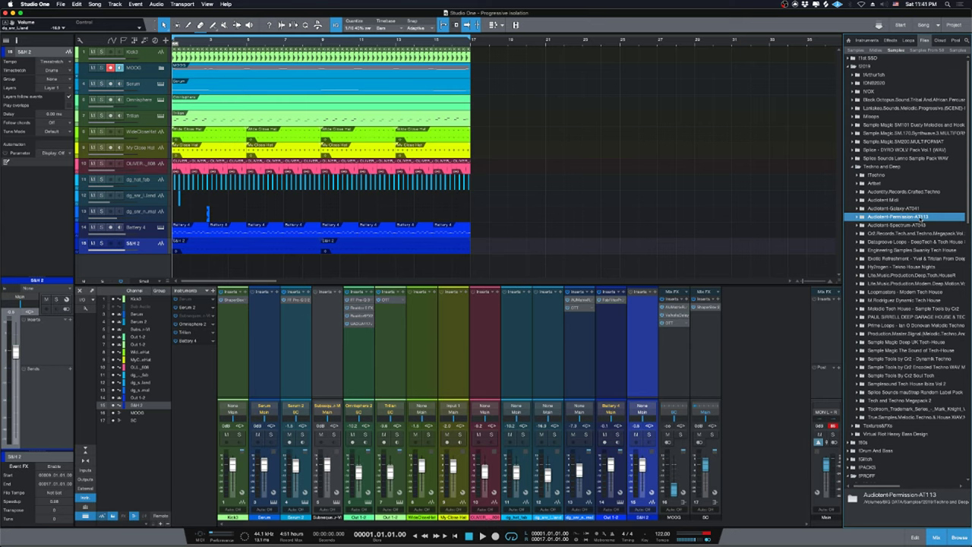
double_click(915, 208)
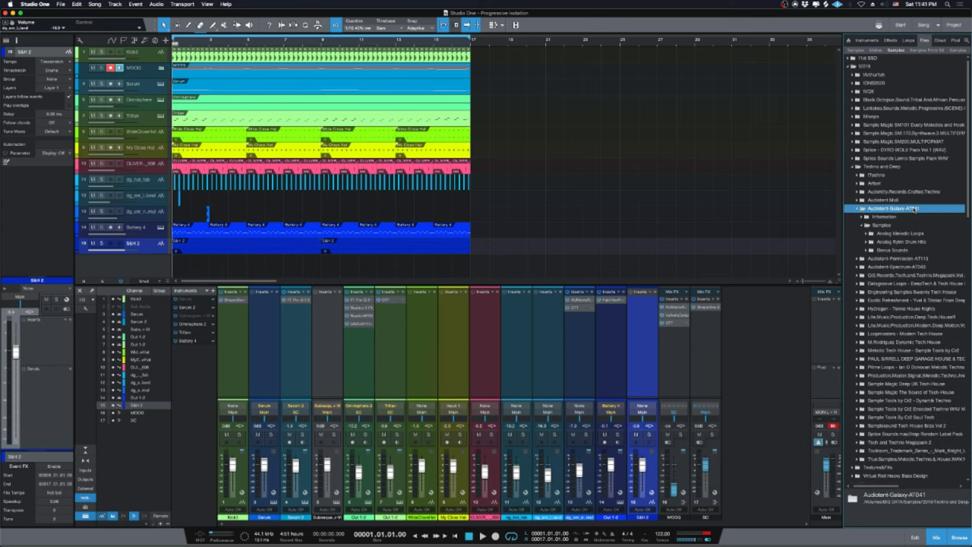
left_click(883, 225)
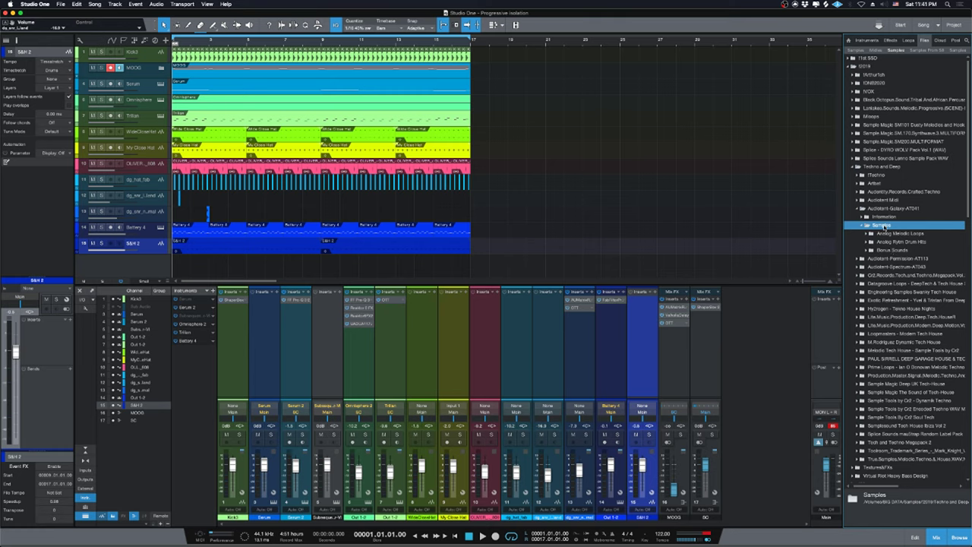
double_click(885, 227)
double_click(893, 210)
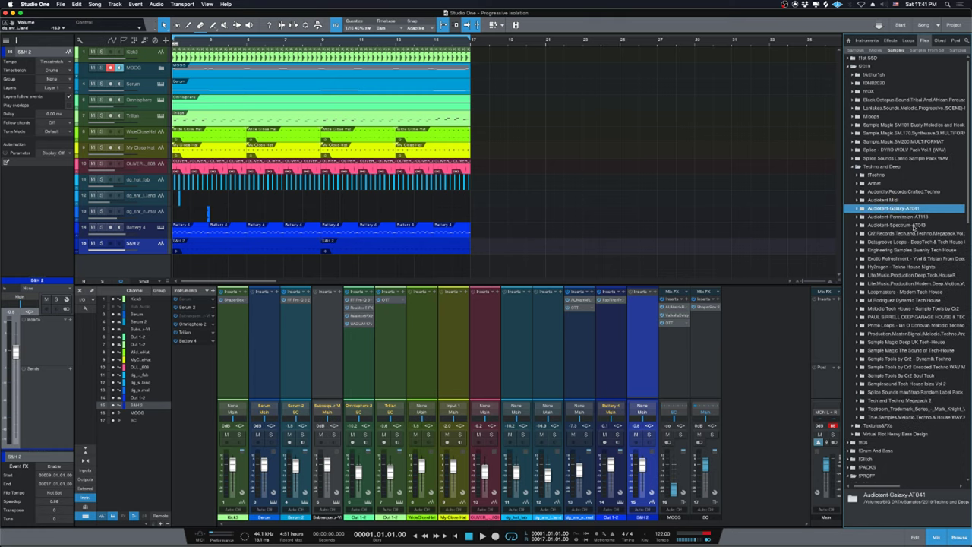
double_click(916, 226)
double_click(883, 242)
Audition top loops 001 to 006 and drag loop 006 (120bpm) onto a new arrangement track.
left_click(905, 251)
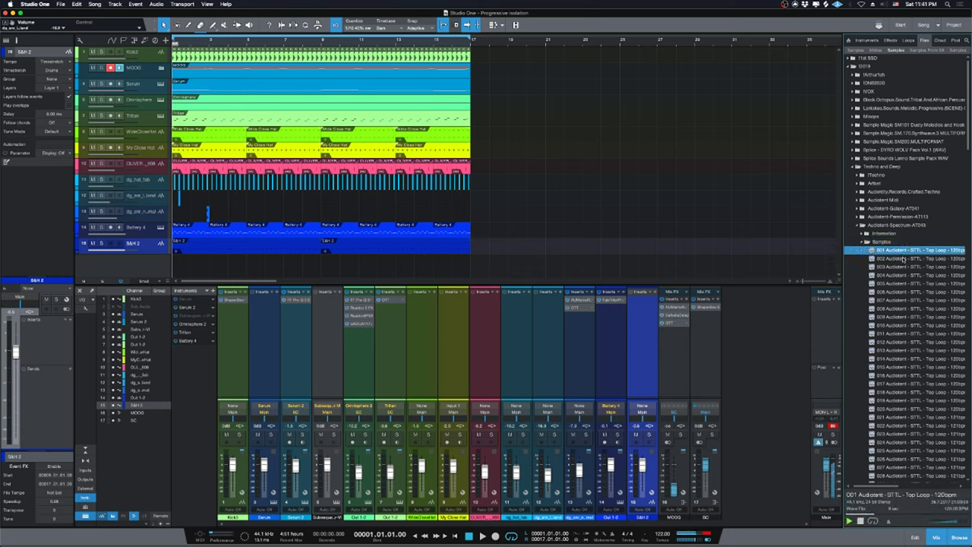
left_click(904, 259)
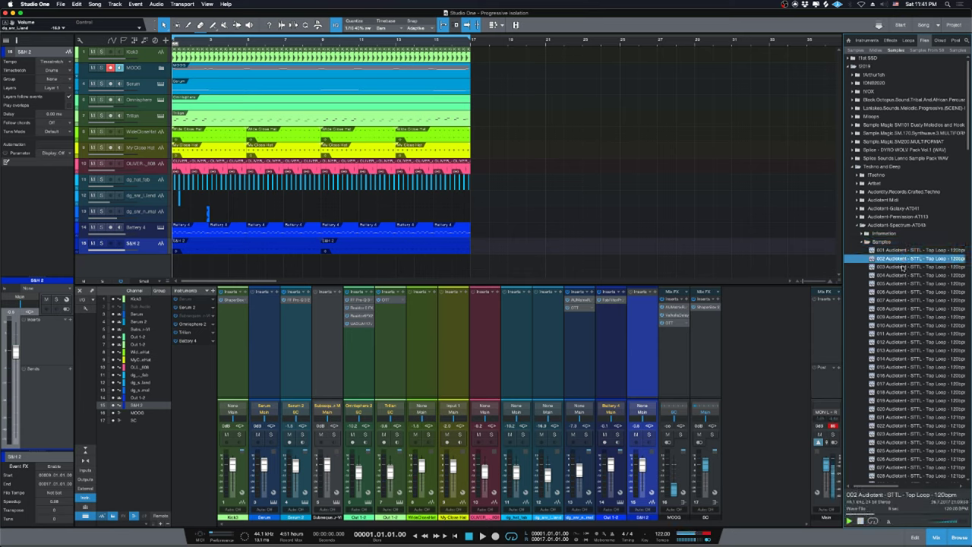
left_click(904, 267)
left_click(904, 275)
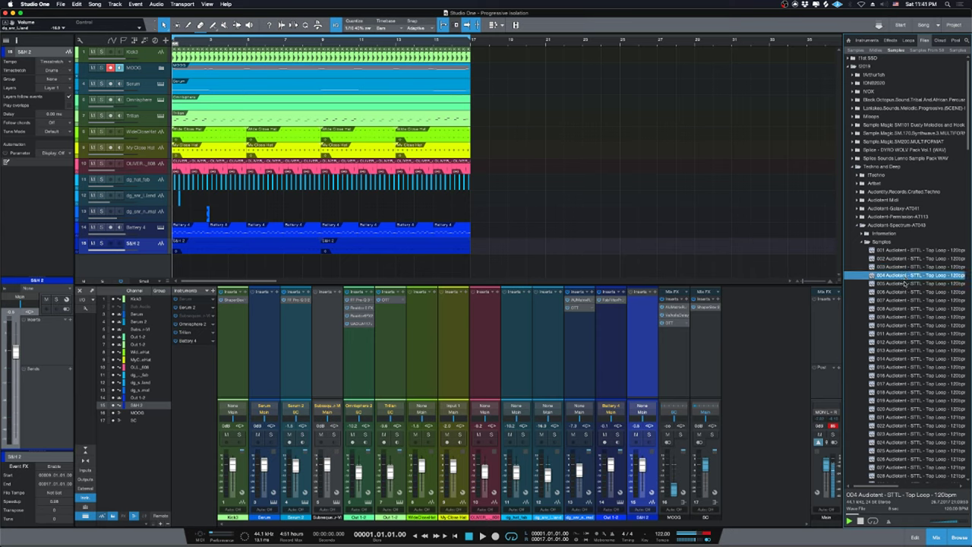
left_click(905, 284)
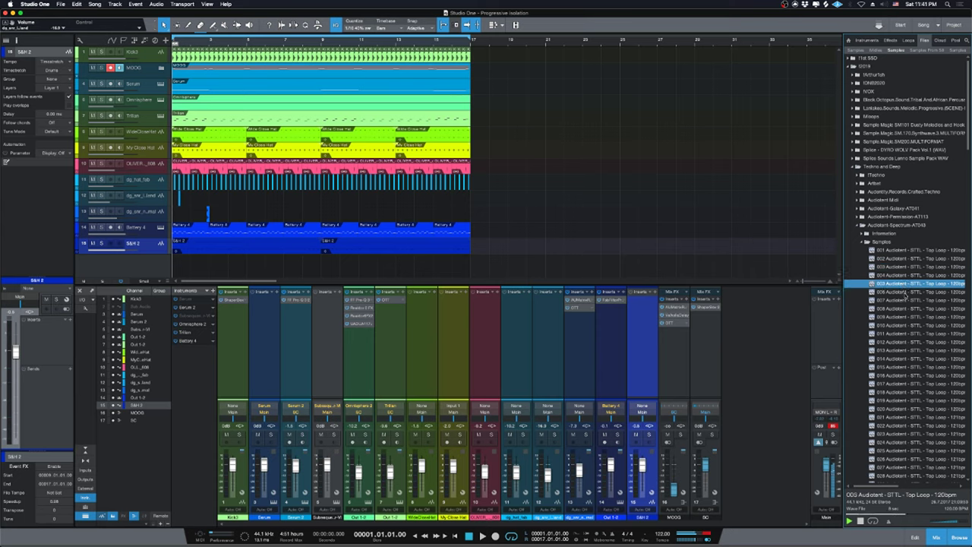
left_click(906, 292)
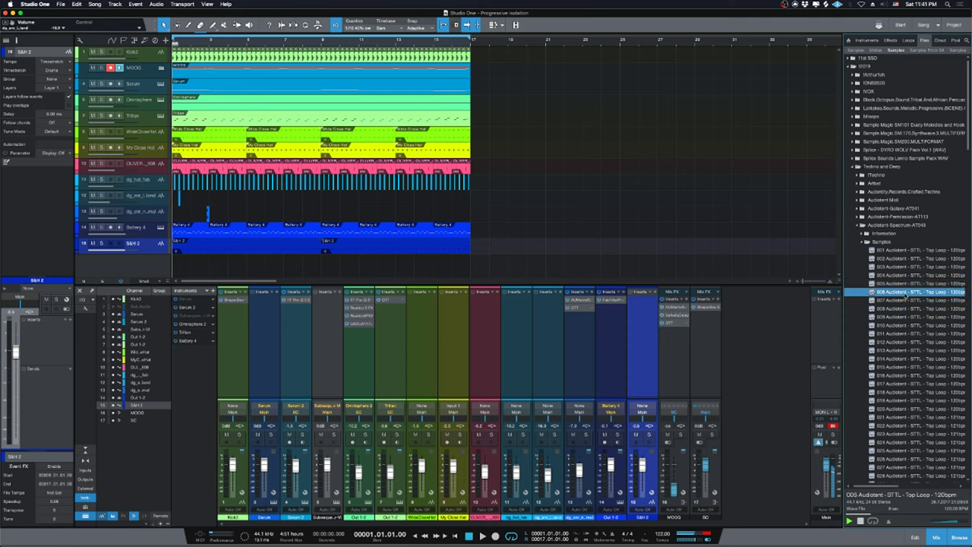
left_click_drag(906, 297, 195, 266)
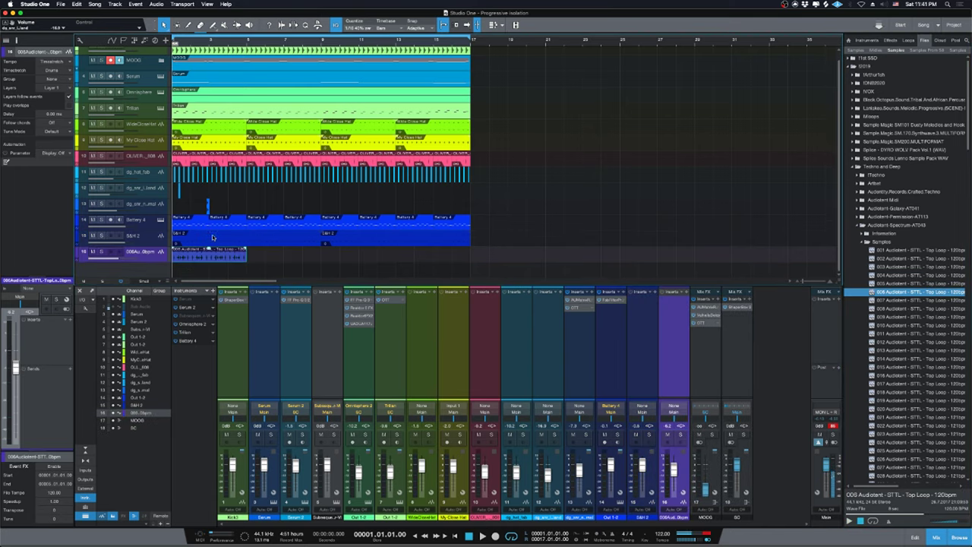
Solo the new top-loop track, hide the mixer, zoom in and enlarge the track height.
key("z")
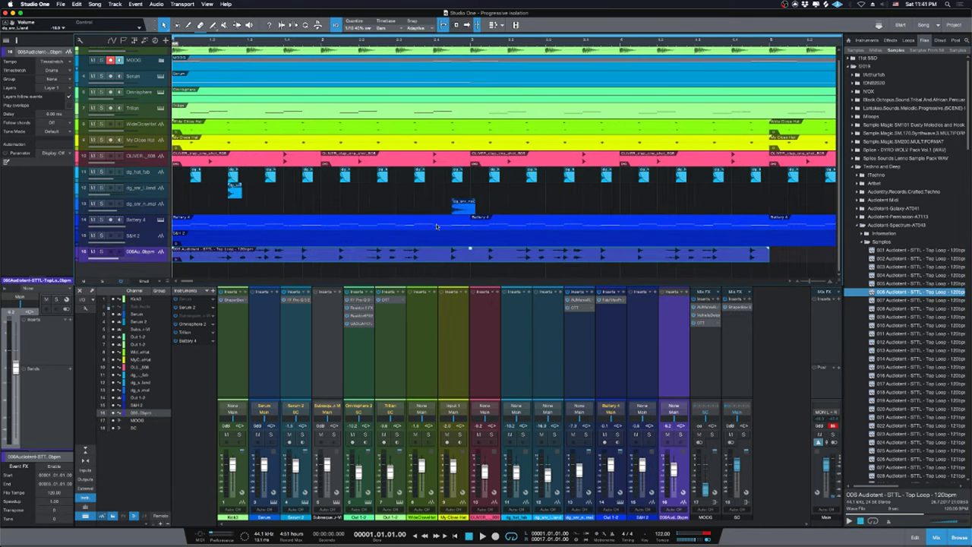
key("s")
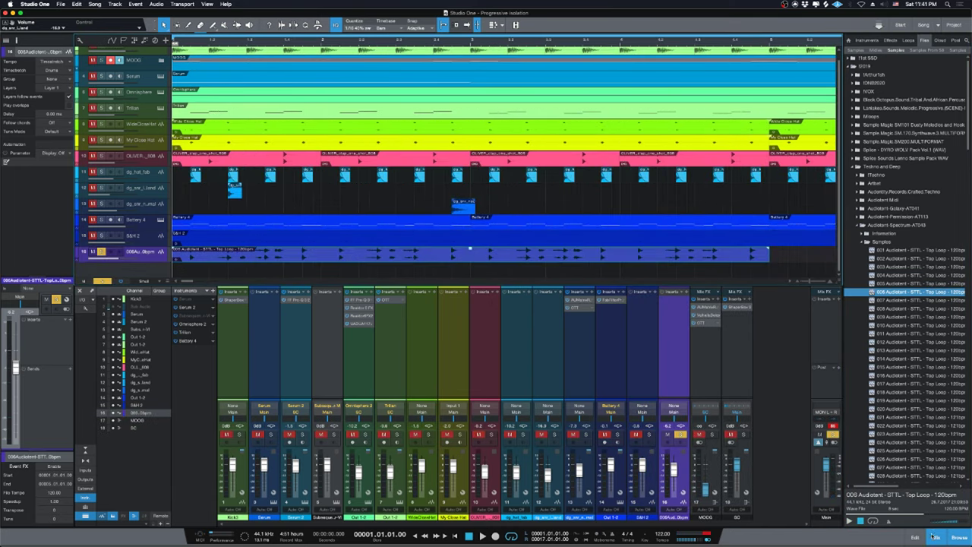
left_click(936, 537)
key("e")
key("e")
left_click_drag(148, 269, 148, 448)
Split the loop at its hits around bar 1.3, playing back to check the slices.
key("3")
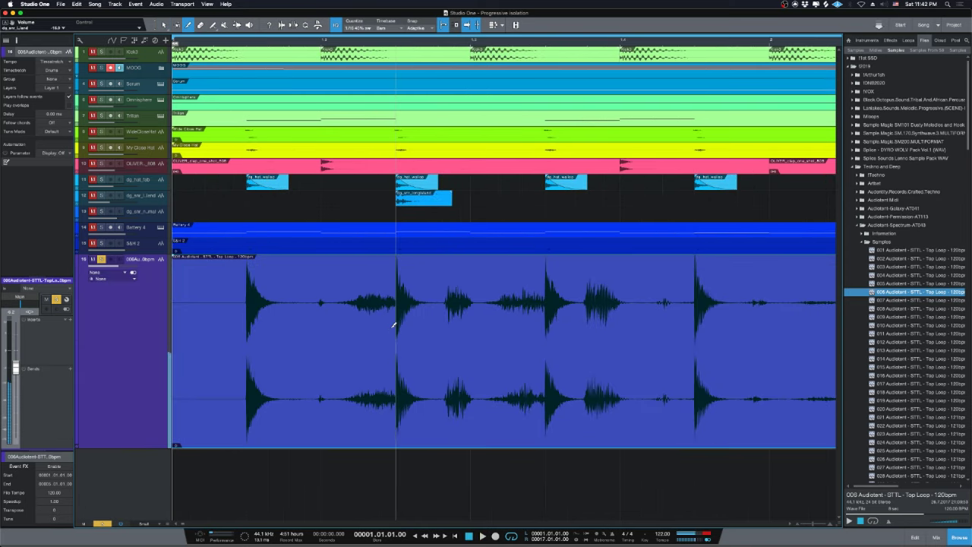
left_click(391, 327)
left_click(321, 327)
key("space")
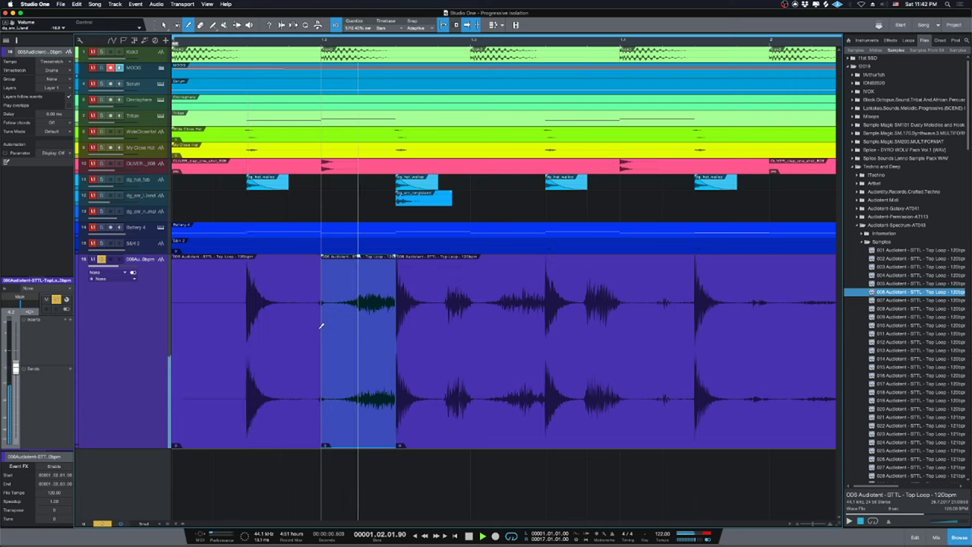
key("space")
left_click(544, 329)
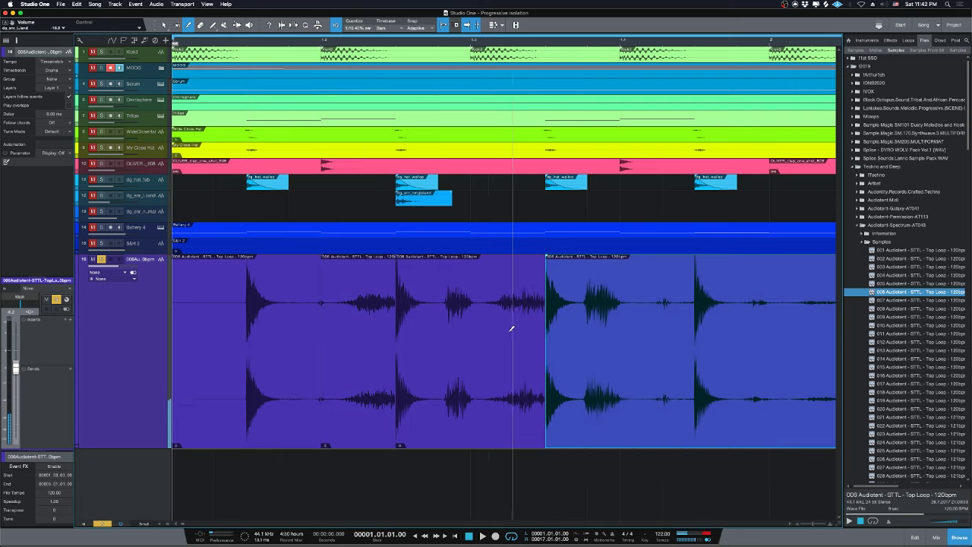
left_click(471, 332)
key("space")
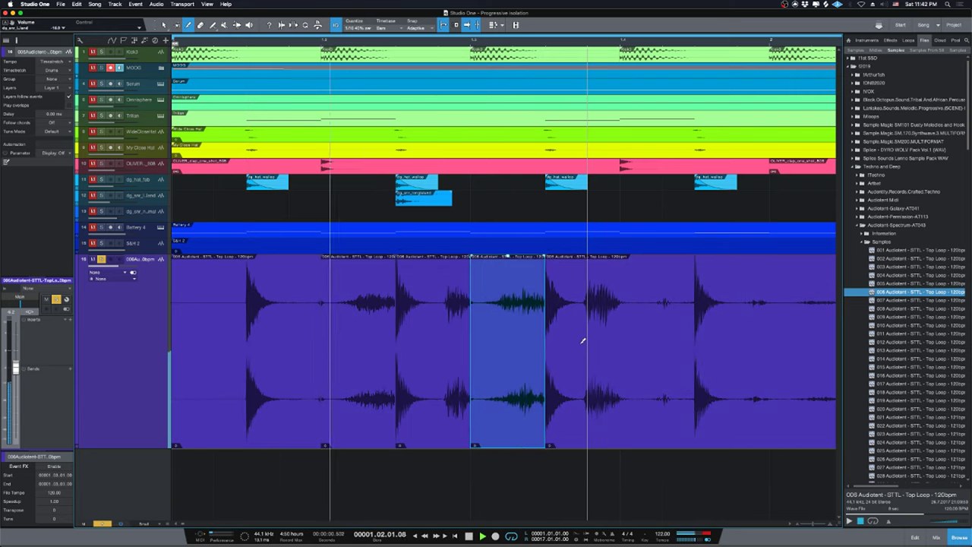
key("space")
Cut more single-hit slices, including before the last hit and near the loop's end.
left_click(438, 335)
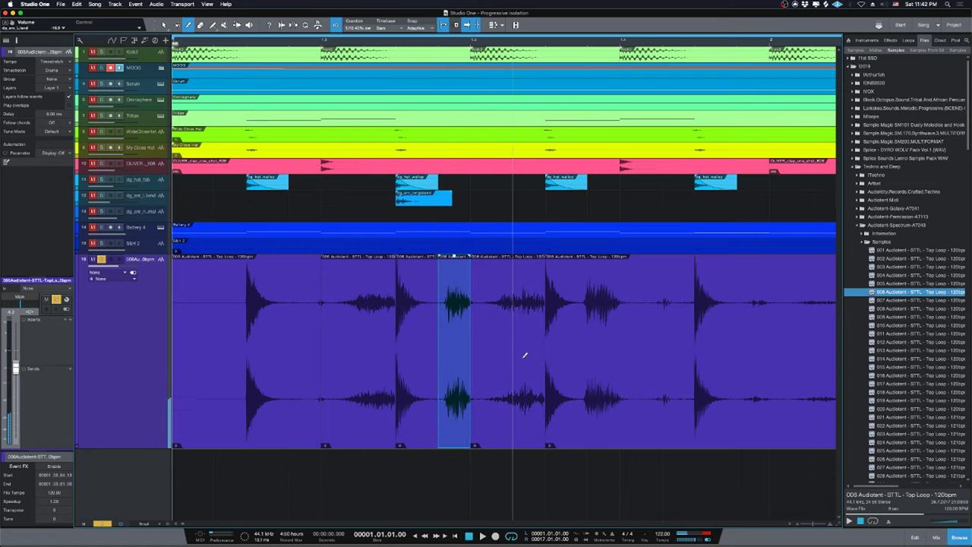
key("ctrl+z")
key("ctrl+z")
left_click_drag(443, 380, 539, 387)
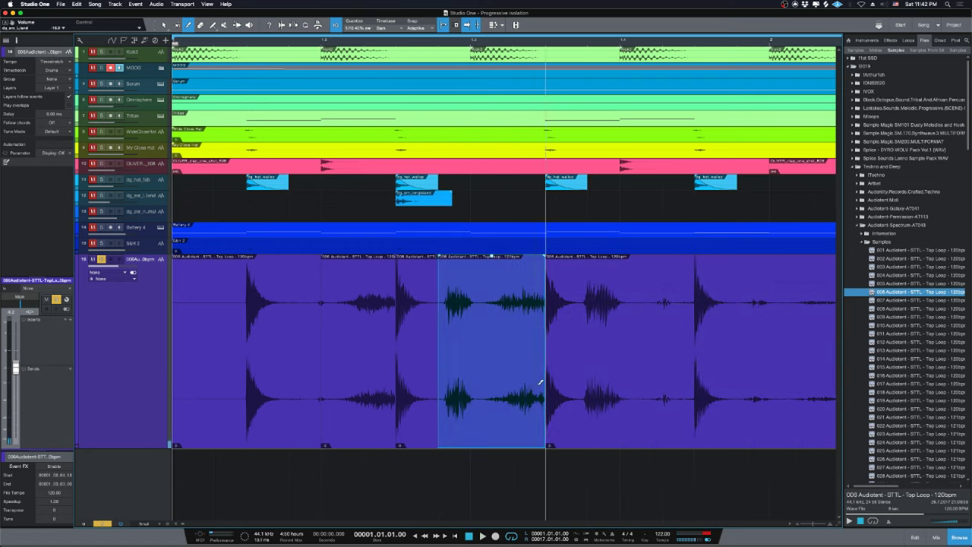
key("1")
key("space")
key("space")
key("3")
left_click(587, 395)
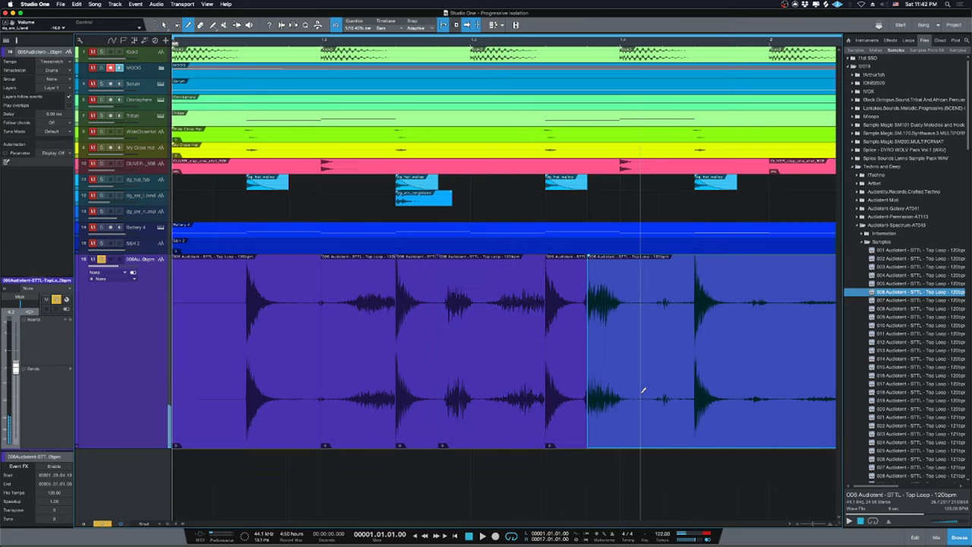
left_click(655, 385)
Delete the first, trailing and other unwanted slices so three single-hit slices remain.
key("1")
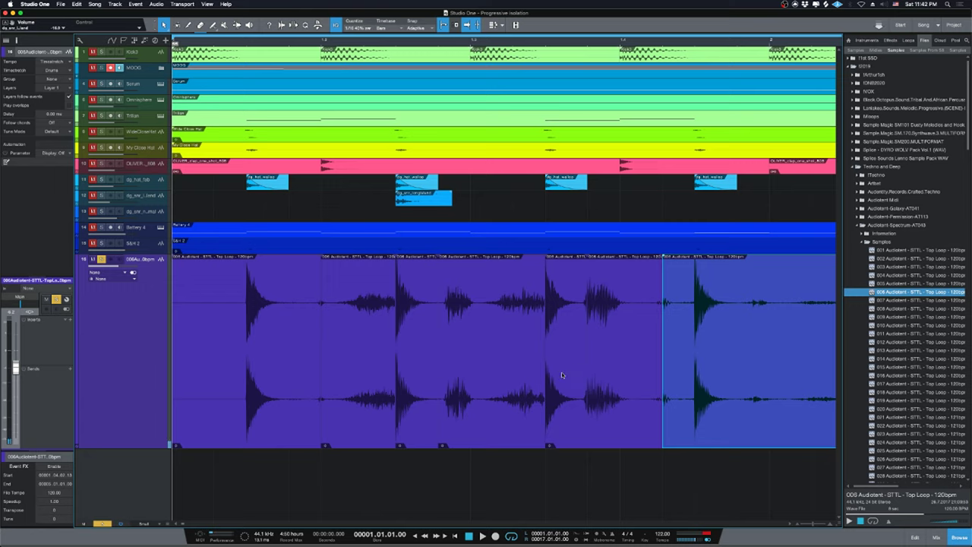
key("Delete")
left_click(561, 372)
left_click(271, 376)
key("Delete")
left_click(575, 392)
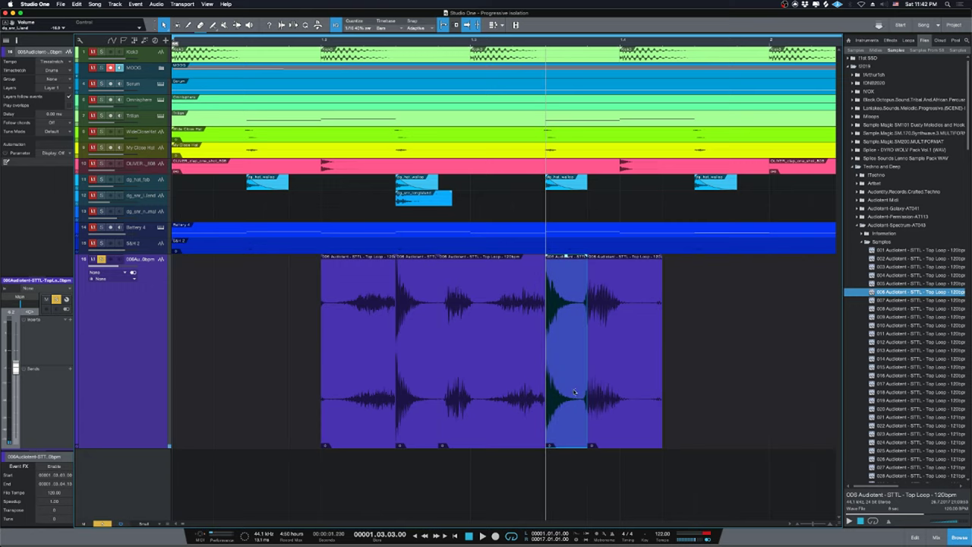
key("Delete")
key("comma")
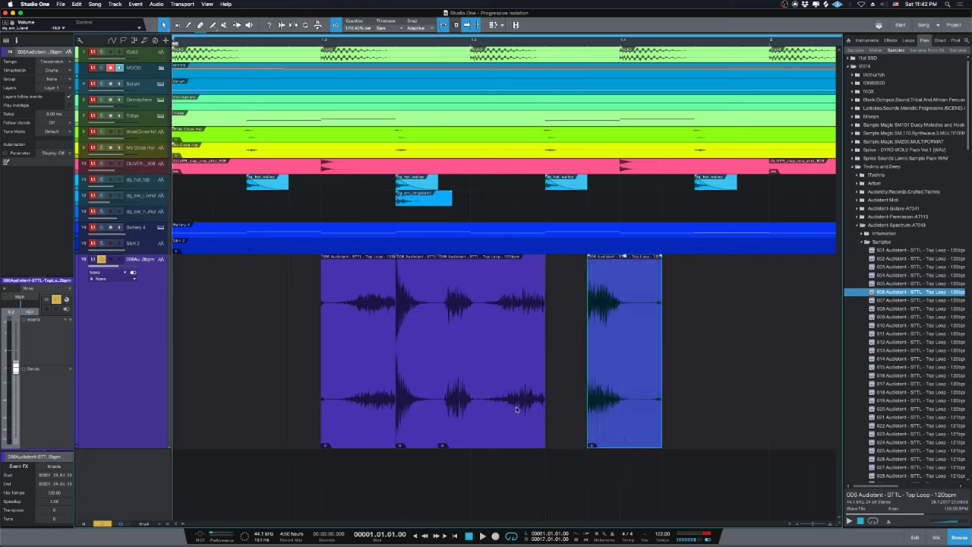
key("space")
left_click(422, 393)
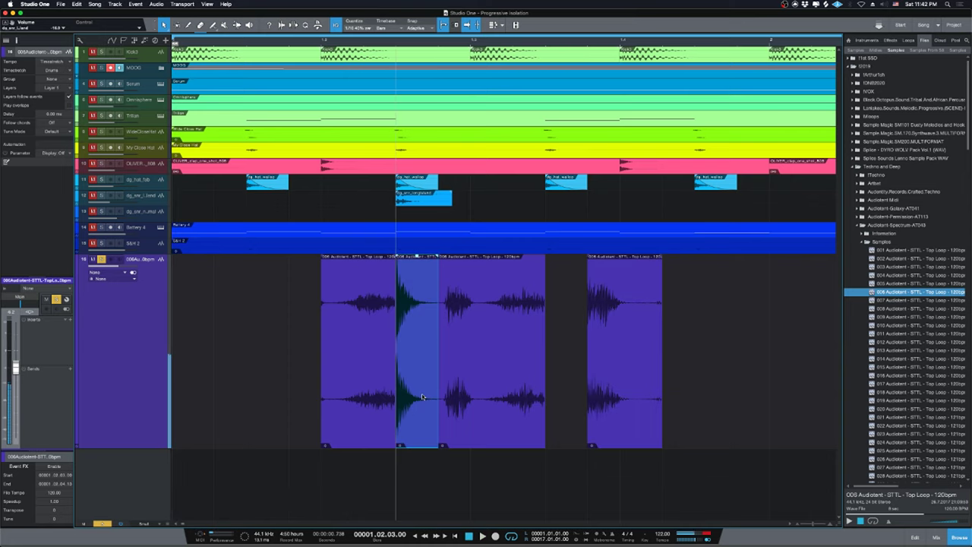
key("Delete")
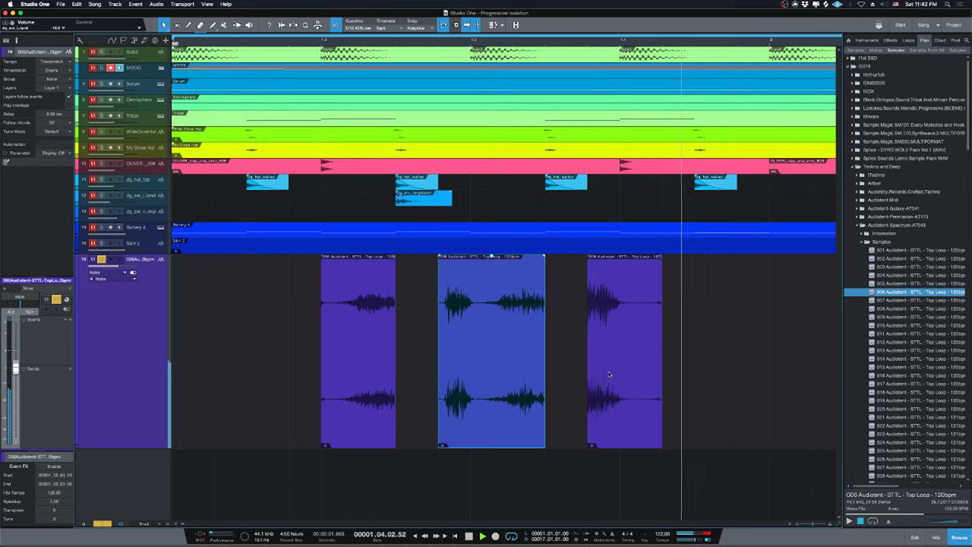
key("space")
key("w")
key("w")
key("w")
key("w")
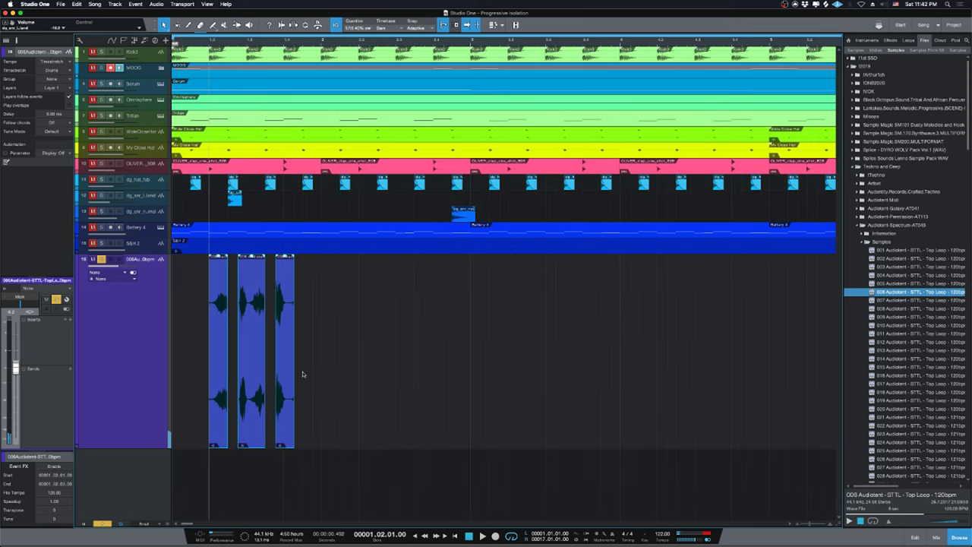
Move the three hit slices later and copy the first slice to bar 2.
left_click_drag(193, 388, 496, 398)
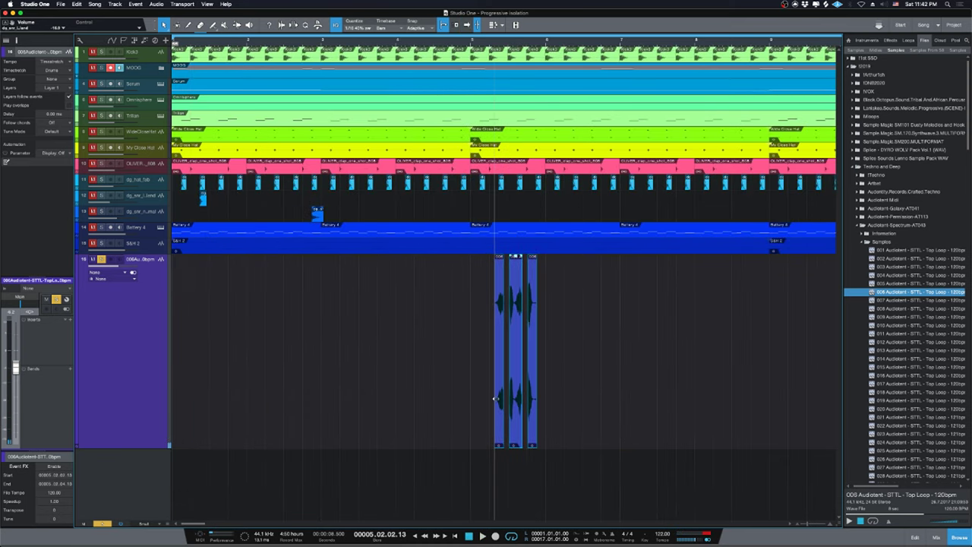
left_click(466, 423)
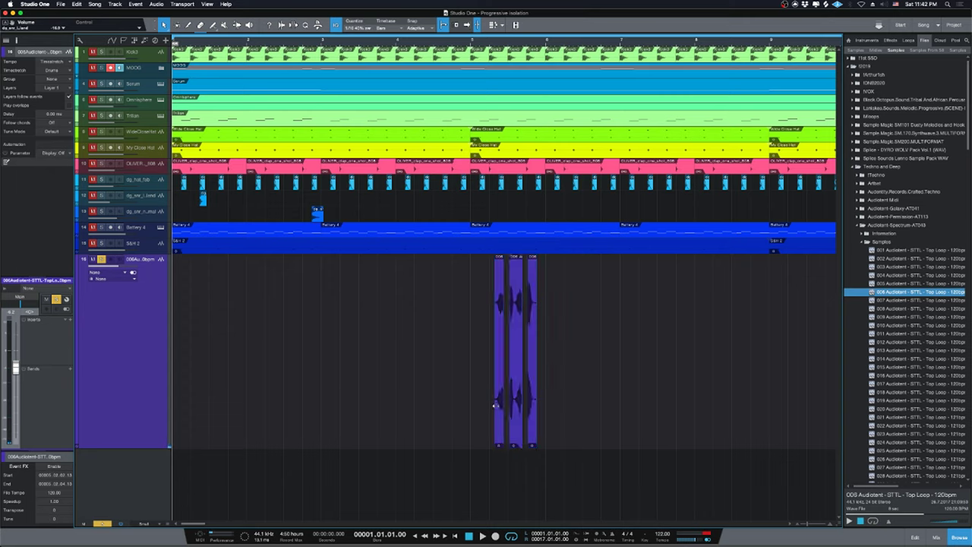
left_click_drag(498, 406, 184, 409)
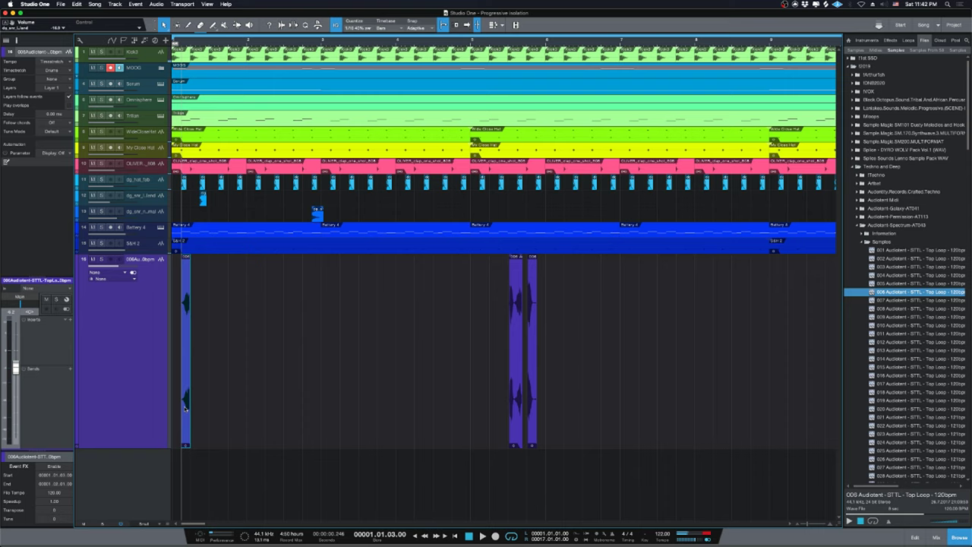
key("space")
left_click_drag(194, 409, 223, 401)
Fade the copied slice in across its full length and audition it.
scroll(188, 408, "up", 3)
left_click_drag(223, 254, 331, 256)
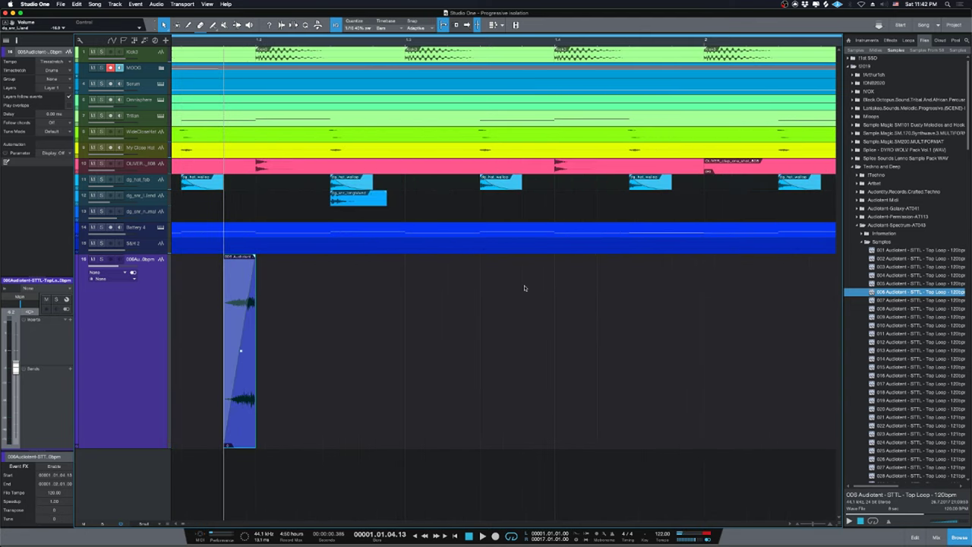
key("space")
scroll(439, 362, "down", 4)
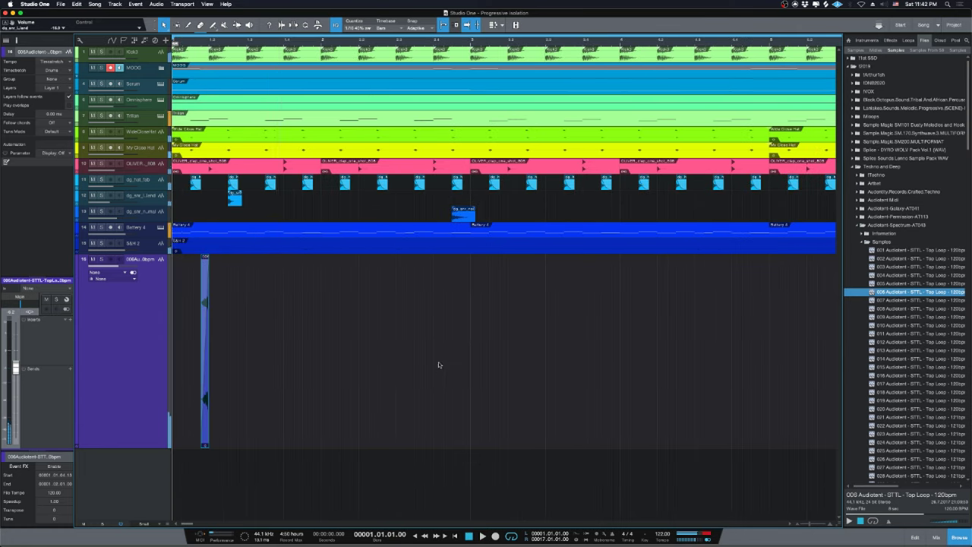
key("space")
scroll(438, 363, "down", 2)
Move the later top-loop event earlier, trimming its start and nudging it onto the grid.
left_click_drag(519, 384, 247, 377)
key("space")
scroll(255, 380, "up", 3)
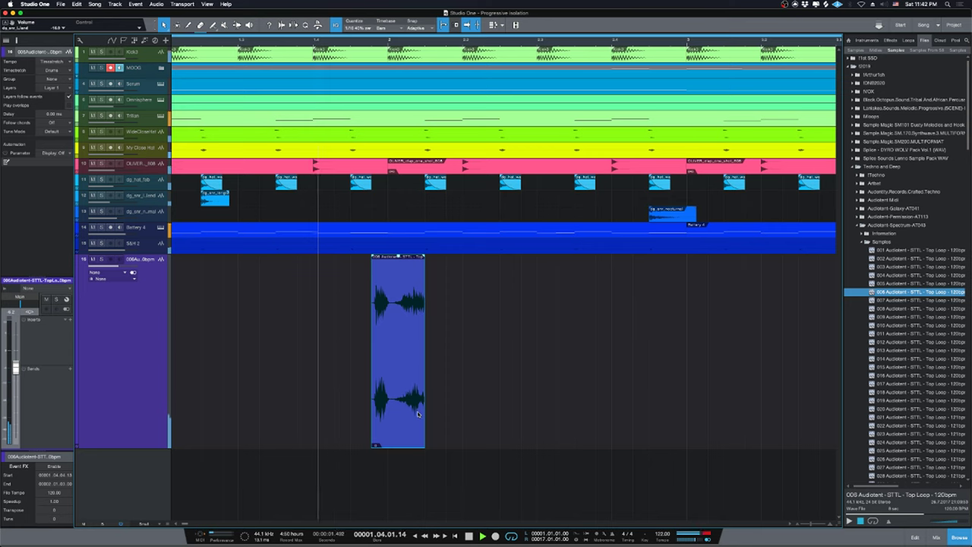
key("space")
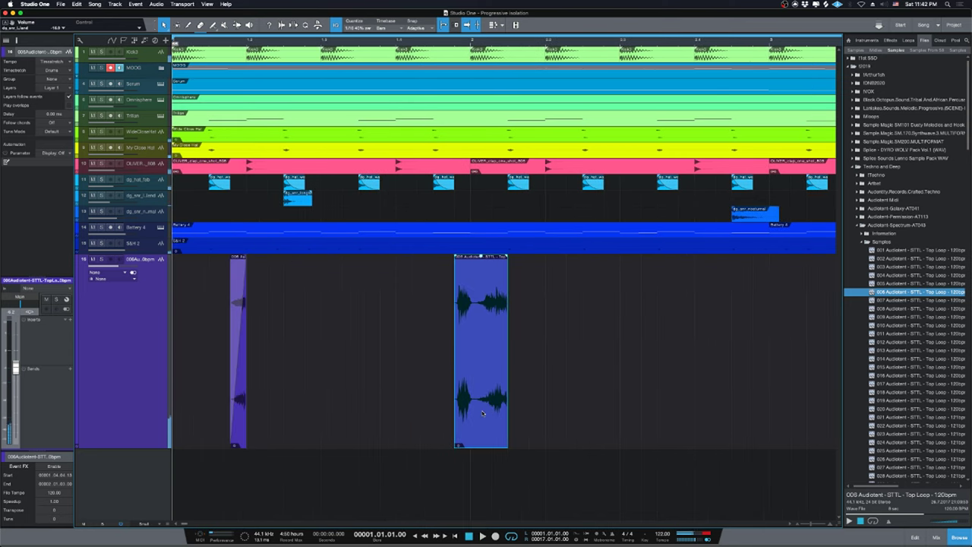
key("e")
left_click(742, 415)
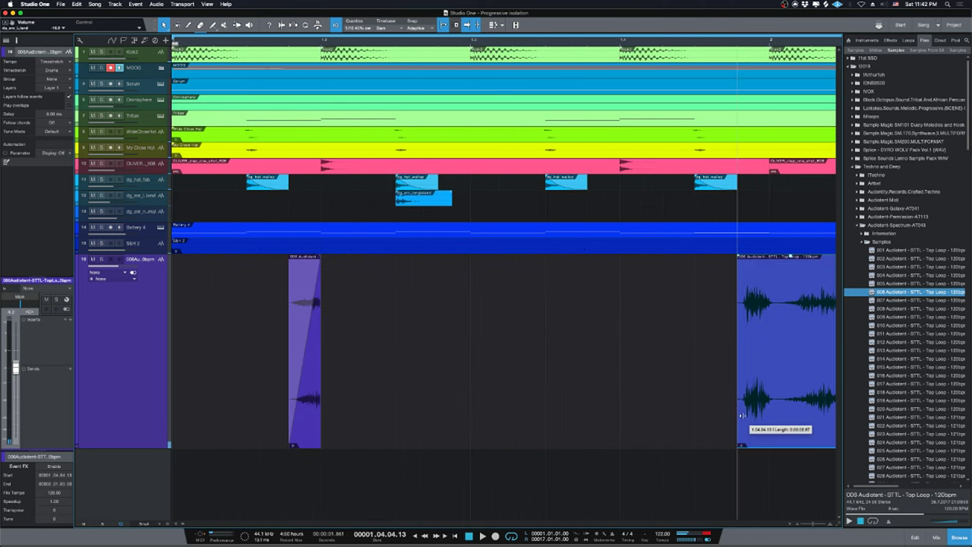
left_click_drag(742, 415, 714, 431)
left_click(732, 422)
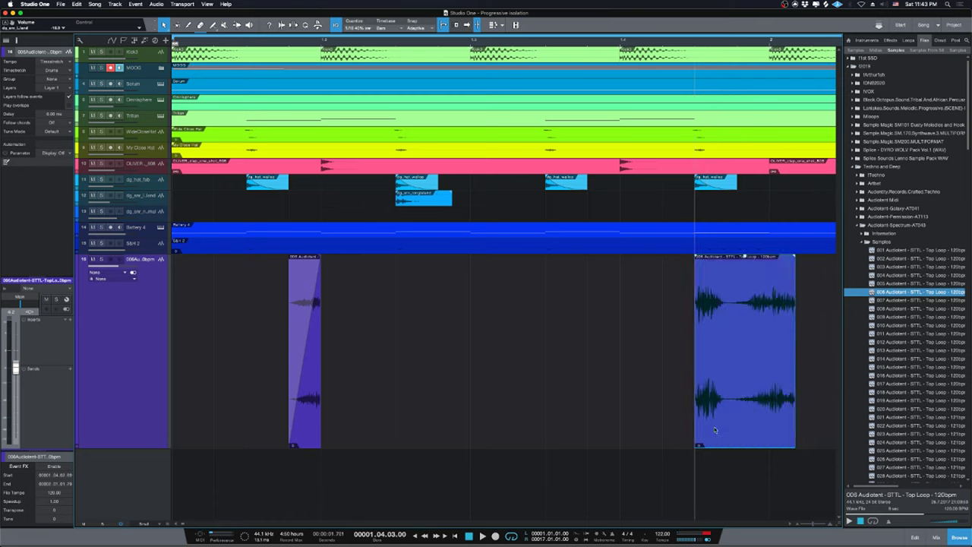
key("space")
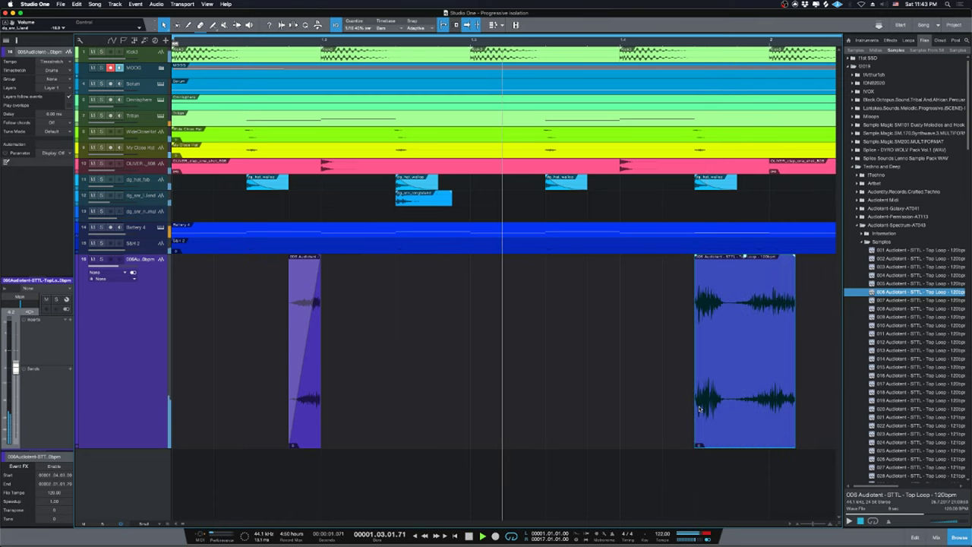
key("space")
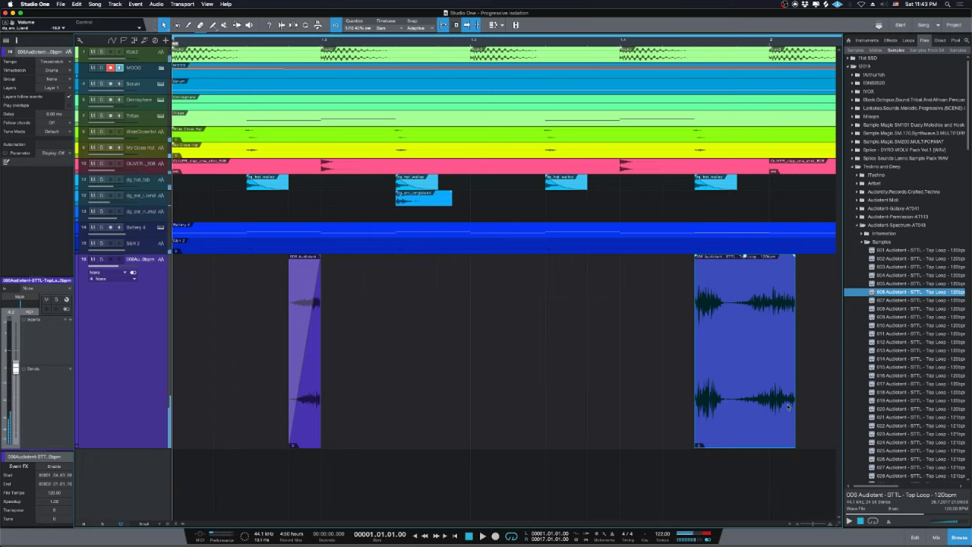
left_click_drag(775, 408, 751, 411)
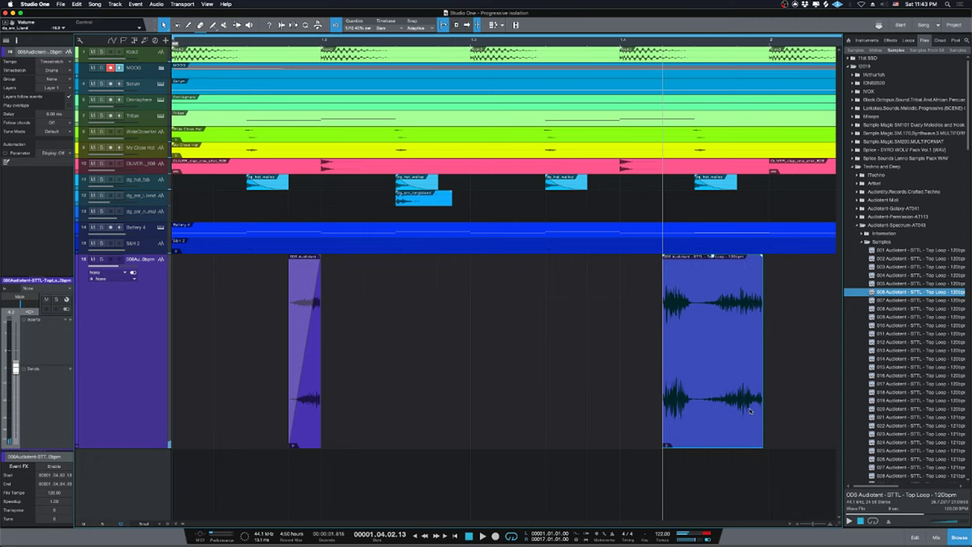
key("space")
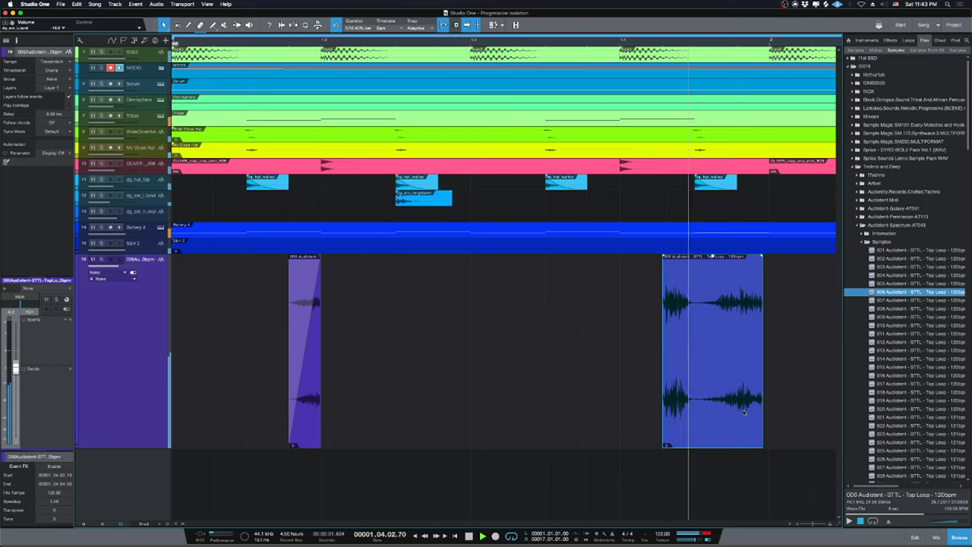
key("space")
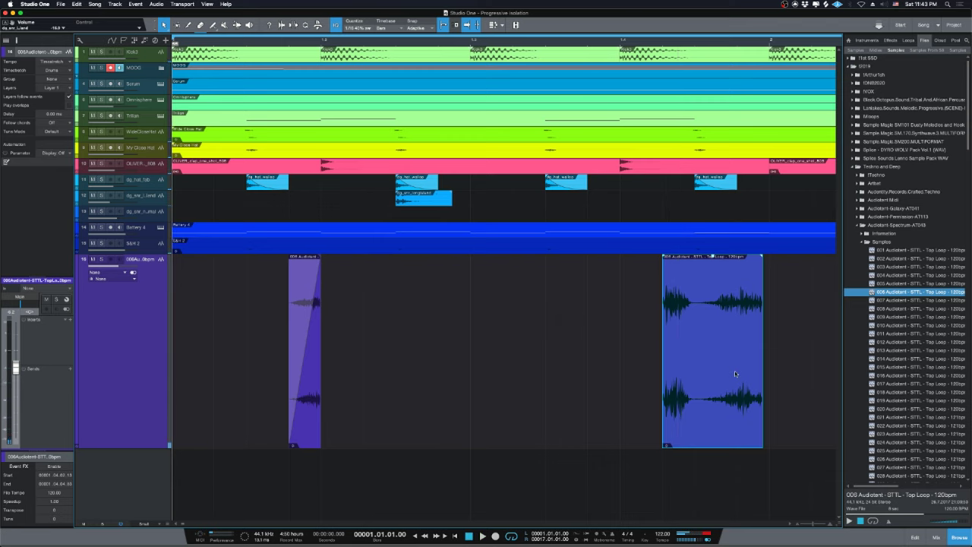
Split the top-loop event after its first hit and delete the left half.
key("3")
left_click(705, 392)
key("1")
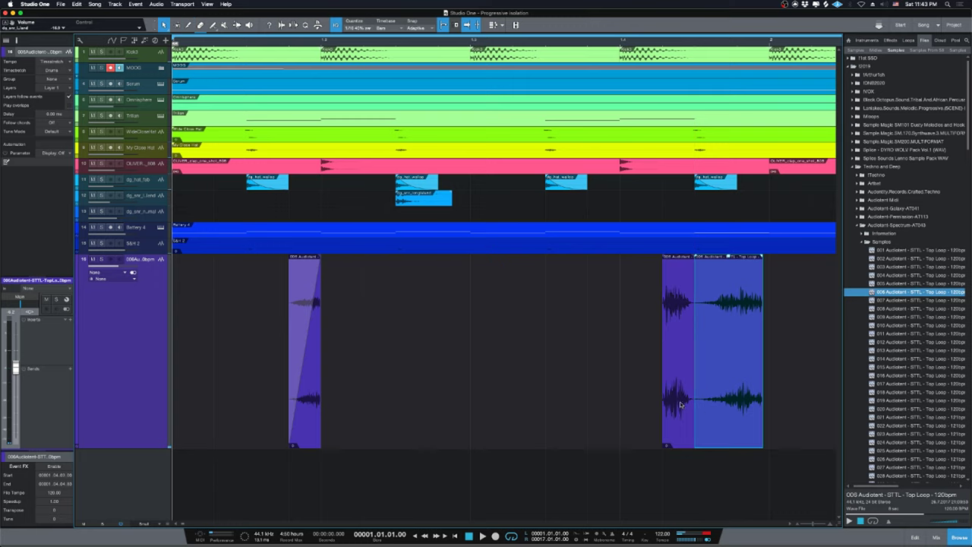
key("w")
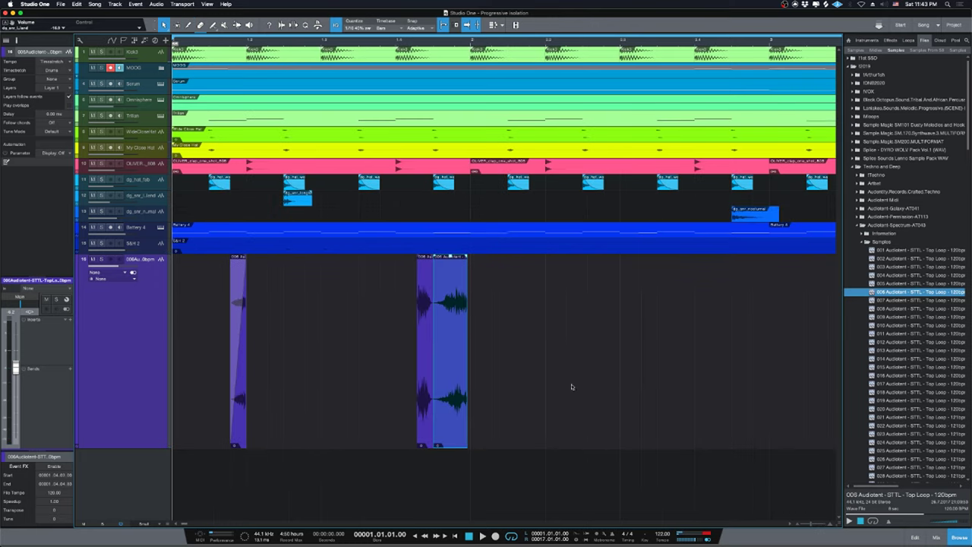
key("e")
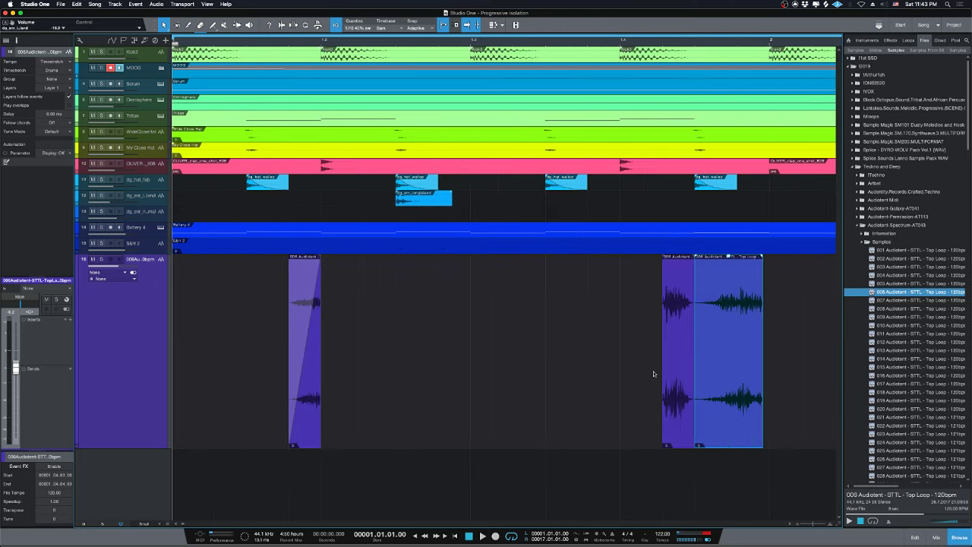
key("w")
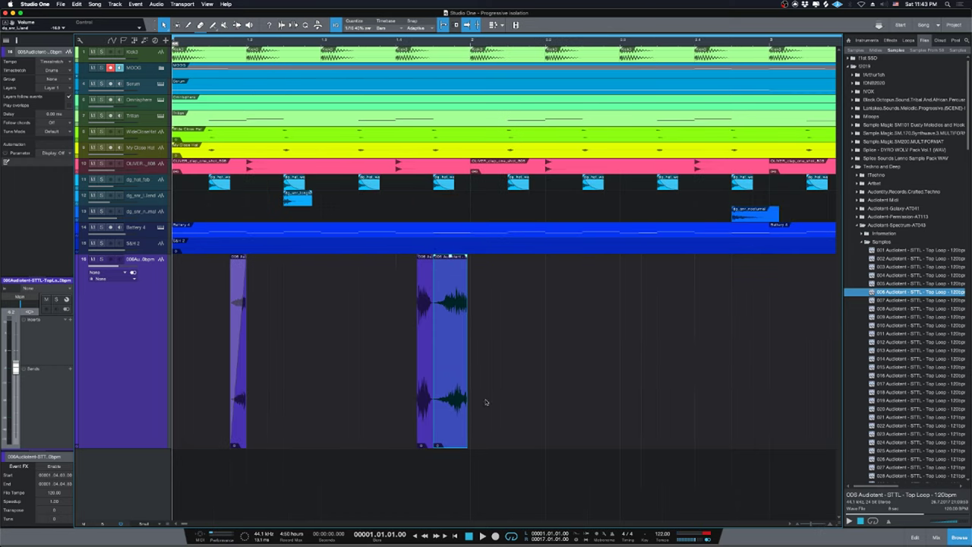
left_click(425, 404)
key("Delete")
left_click(447, 374)
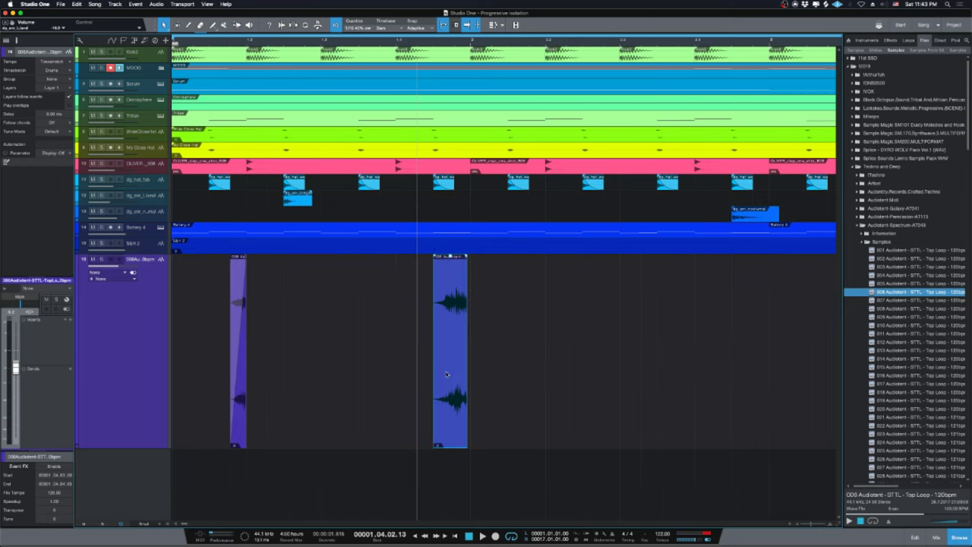
key("space")
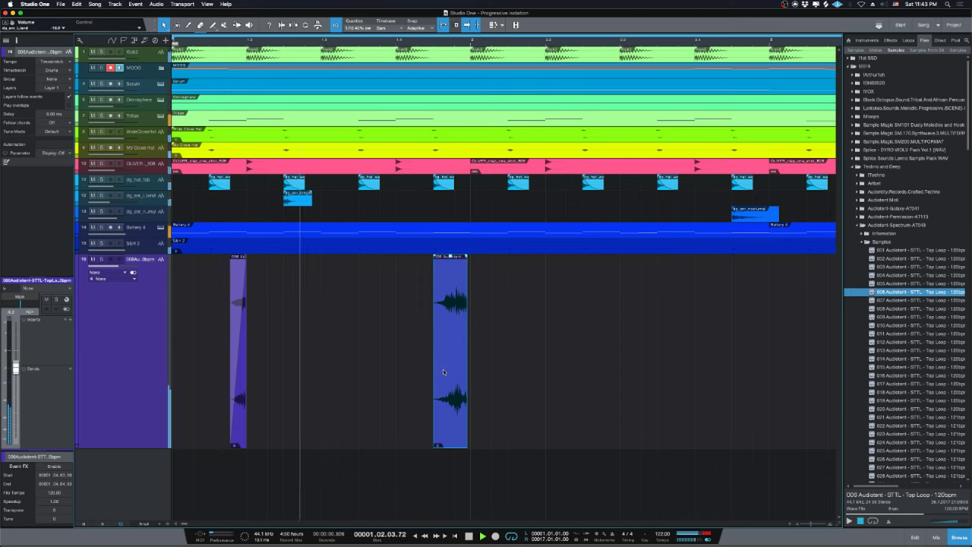
key("space")
Nudge the remaining slice slightly later and fade it in across its whole length.
left_click(451, 400)
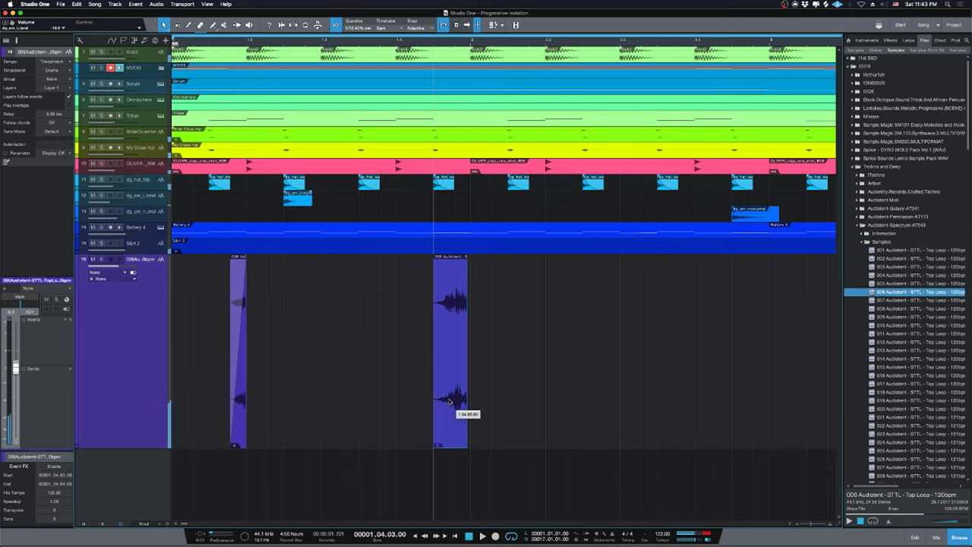
key("e")
key("e")
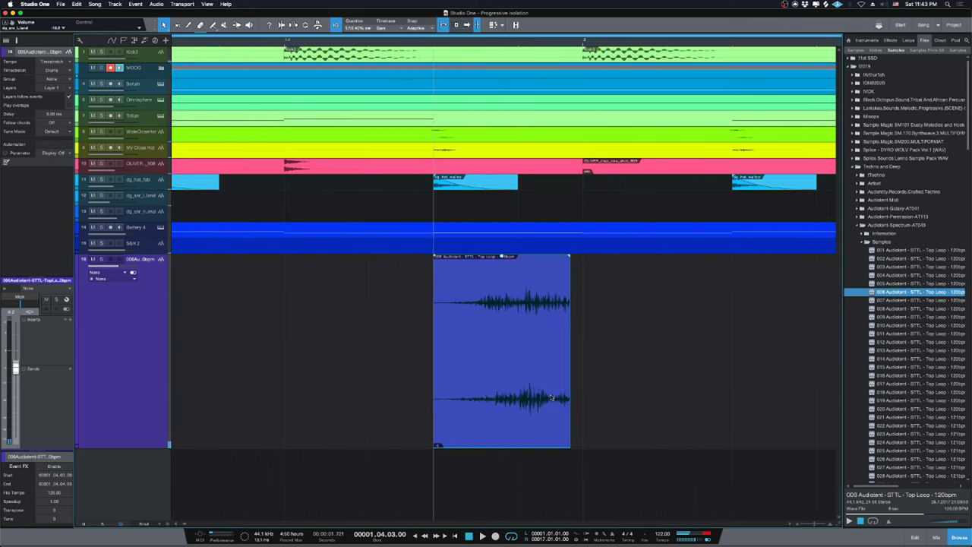
key("w")
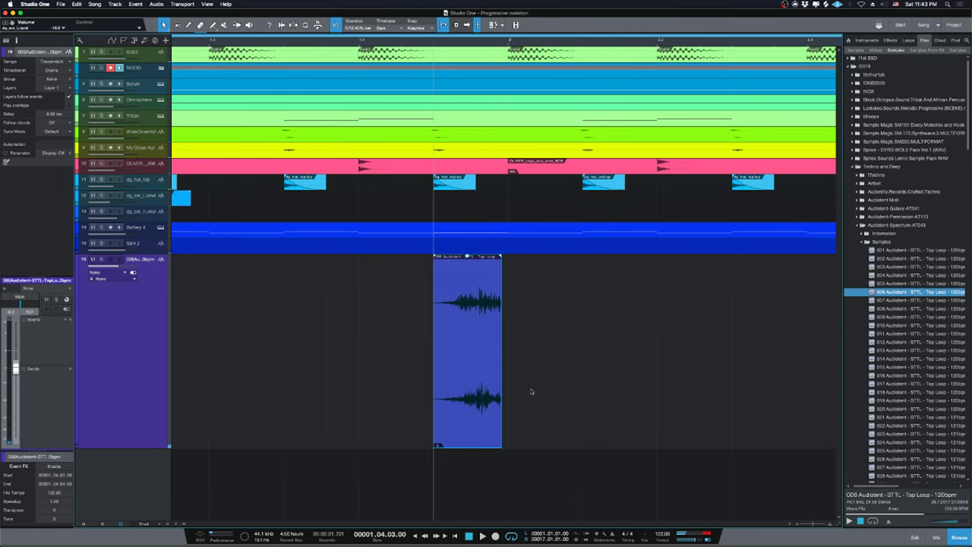
left_click_drag(477, 403, 508, 410)
left_click_drag(450, 260, 509, 263)
key("Home")
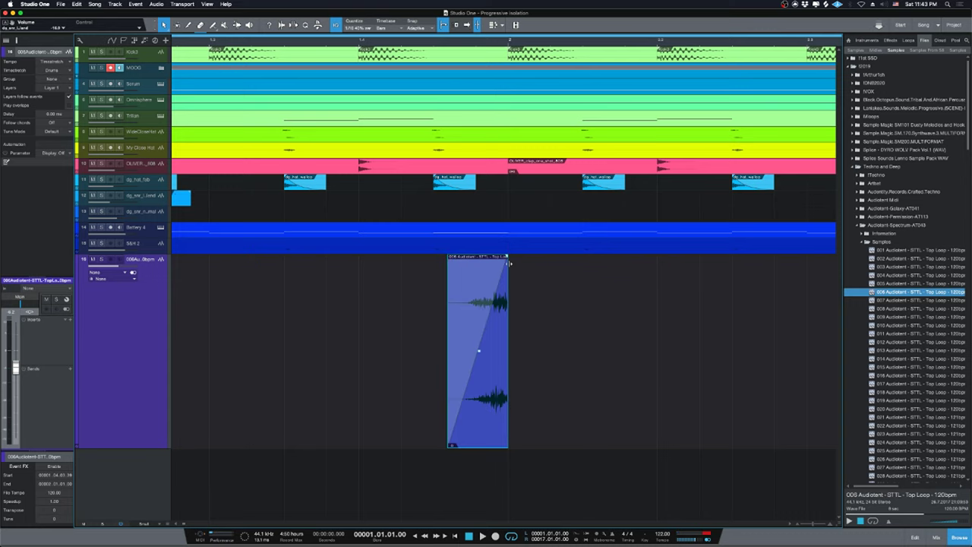
key("space")
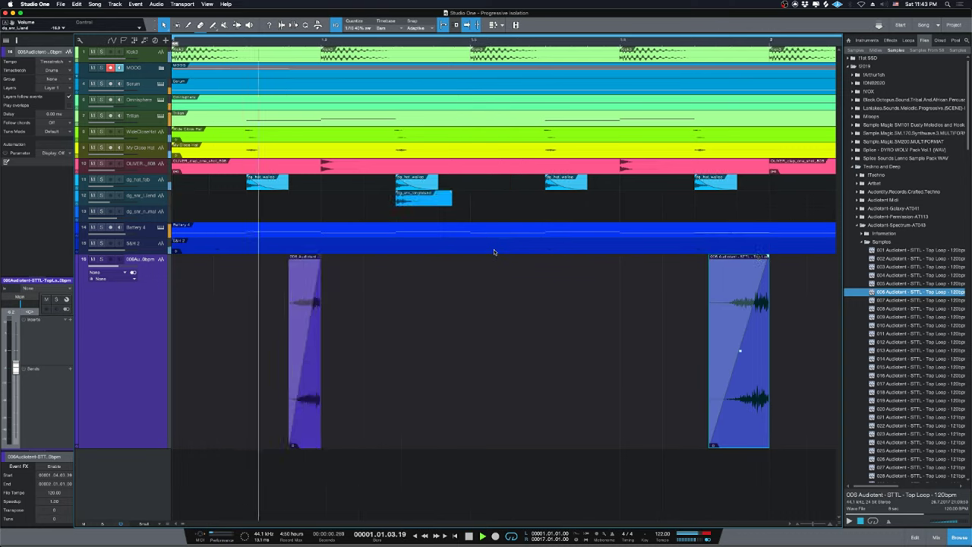
key("w")
key("space")
key("w")
Move the faded slice to 2.02.01.00, then onto the play position, and undo the last edit.
left_click(437, 413)
left_click_drag(530, 405, 266, 395)
key("space")
key("space")
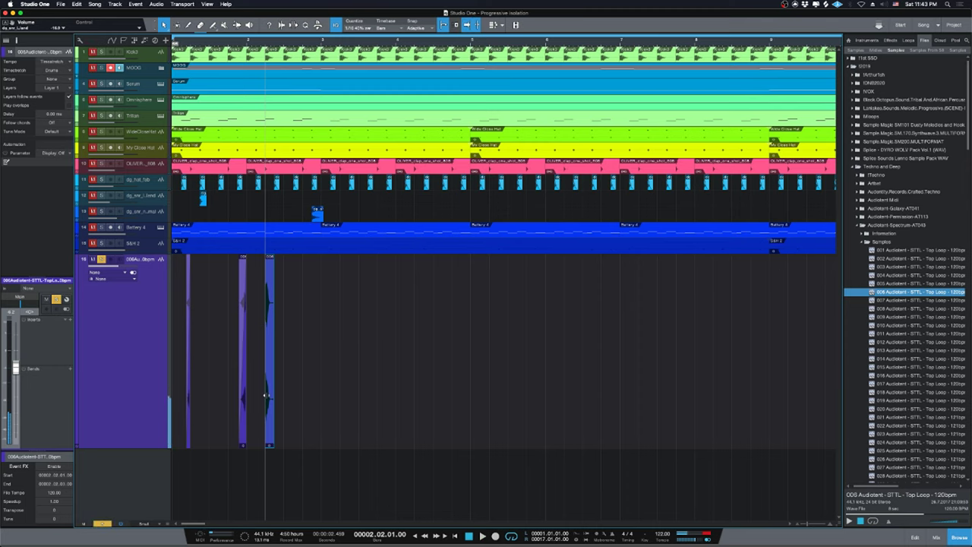
key("Home")
key("space")
key("e")
key("e")
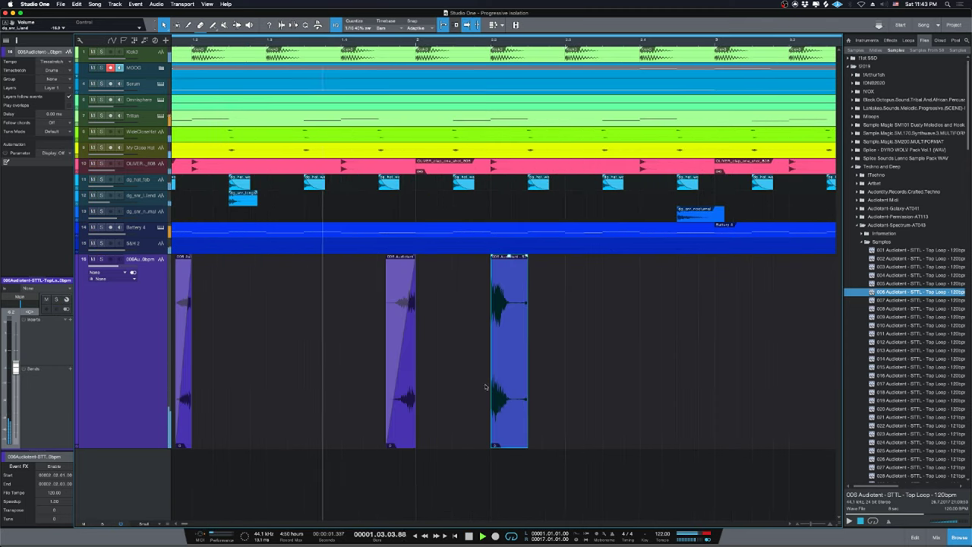
key("space")
left_click_drag(566, 419, 603, 420)
key("Home")
key("space")
key("w")
key("w")
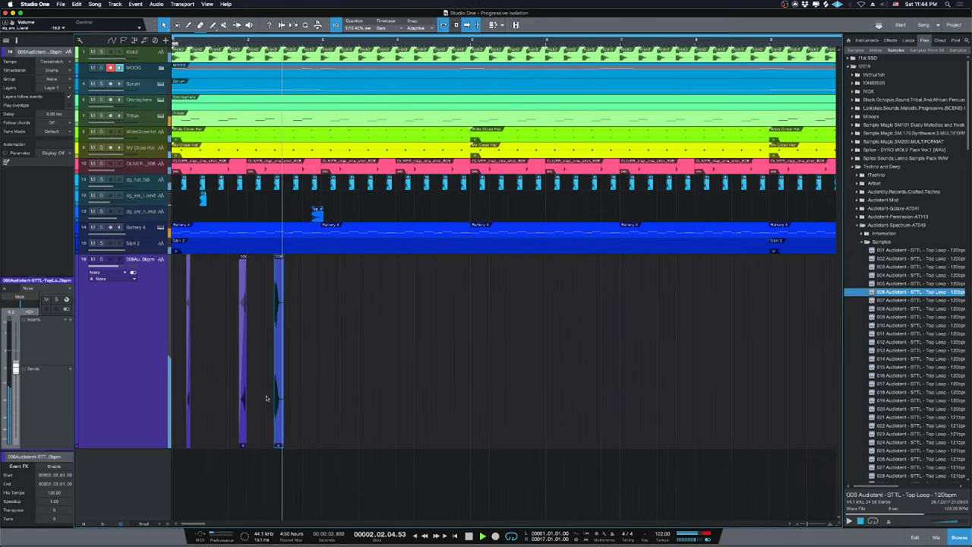
key("space")
key("ctrl+z")
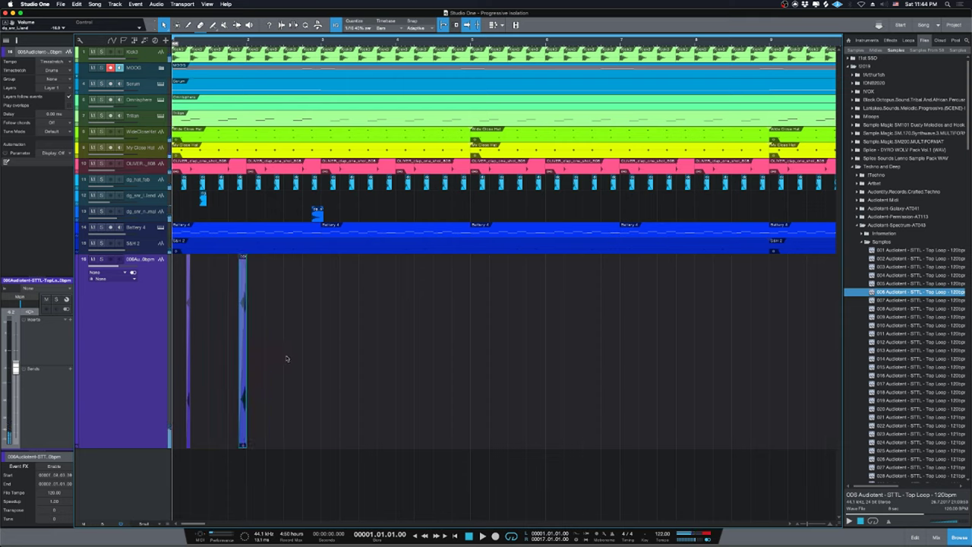
Undo back to the full one-bar 006 top-loop event on track 16.
key("ctrl+z")
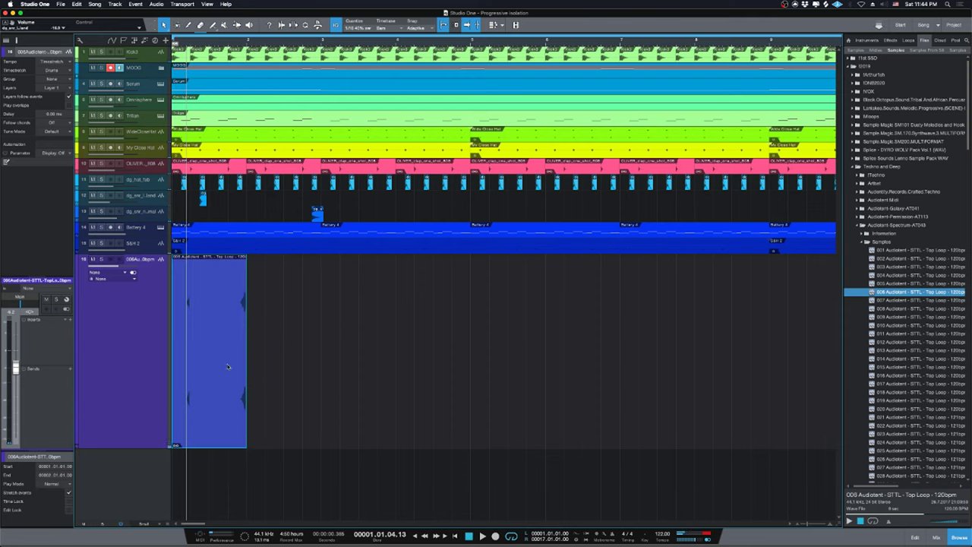
key("space")
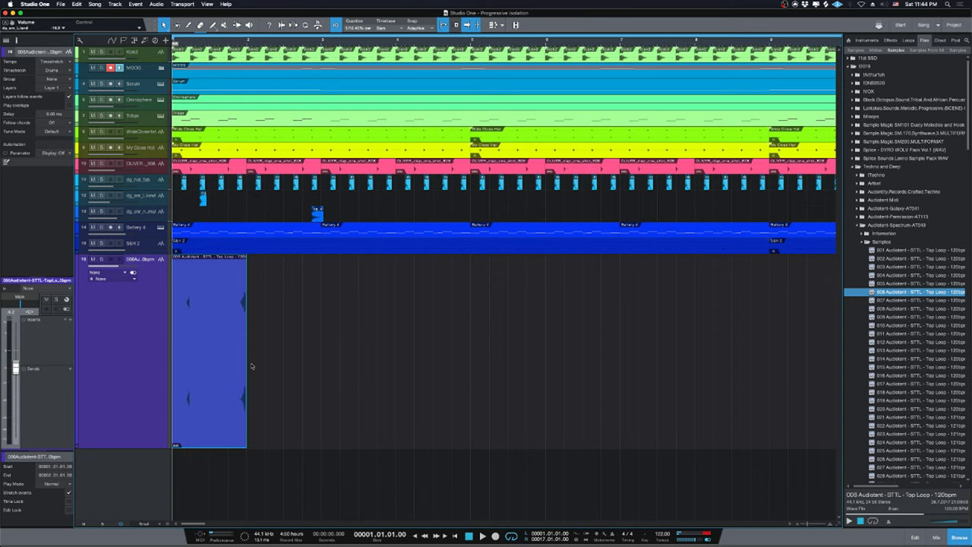
key("e")
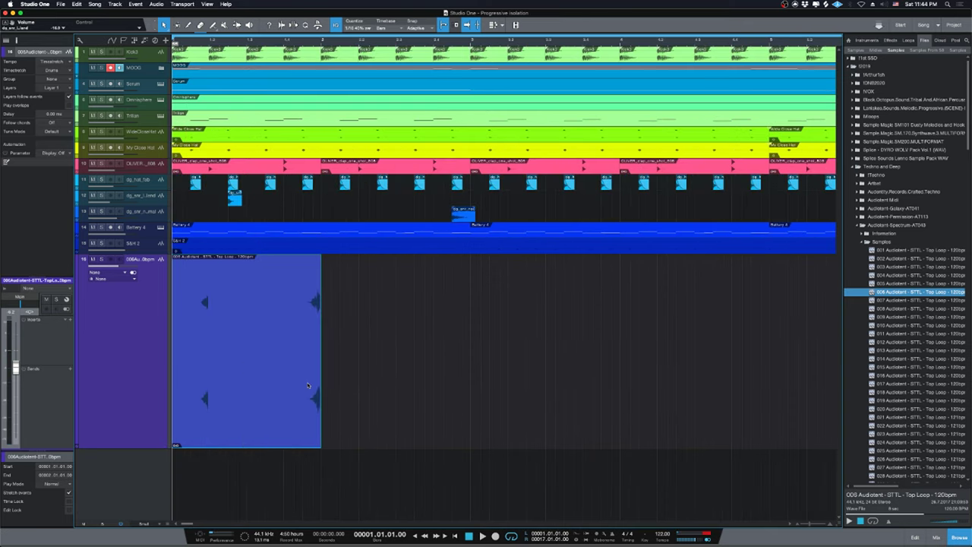
key("w")
key("w")
scroll(903, 342, "down", 6)
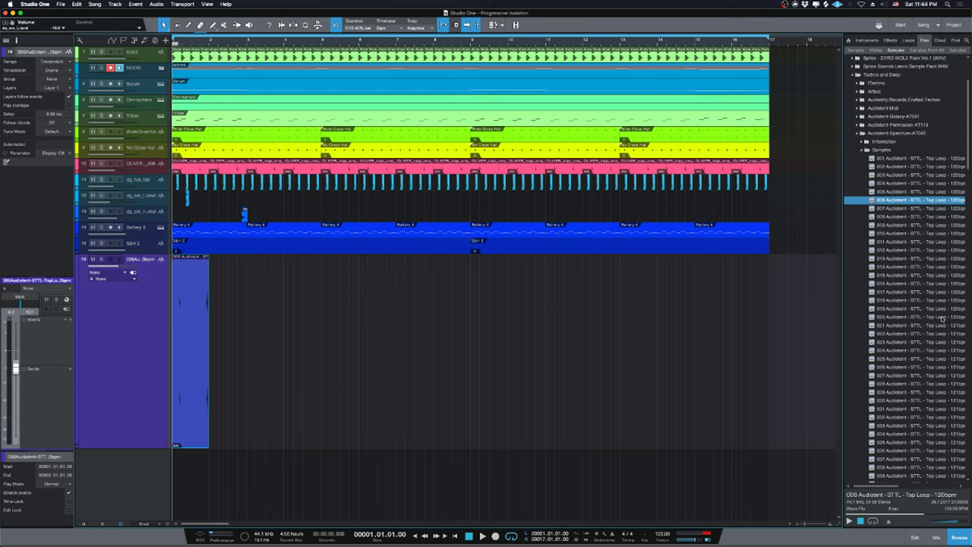
scroll(940, 319, "up", 1)
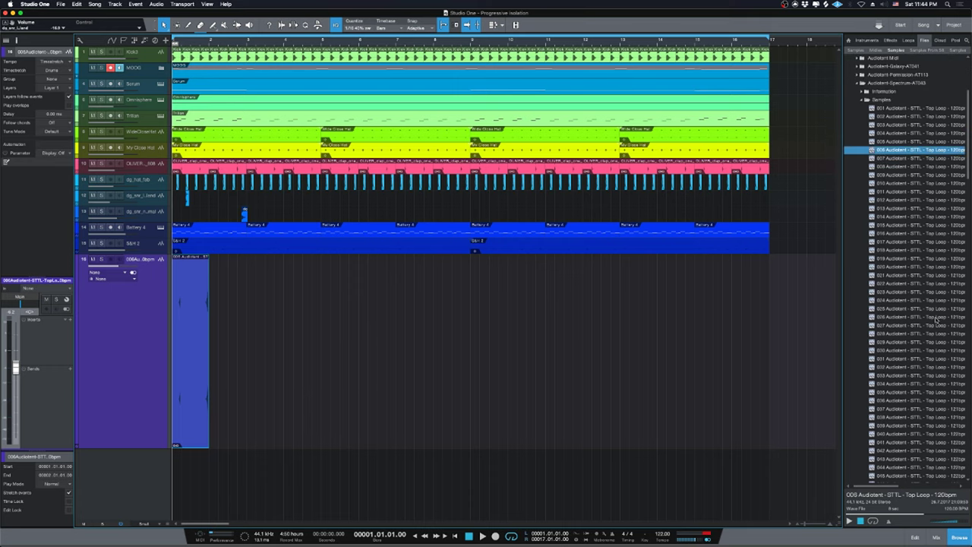
scroll(937, 320, "up", 3)
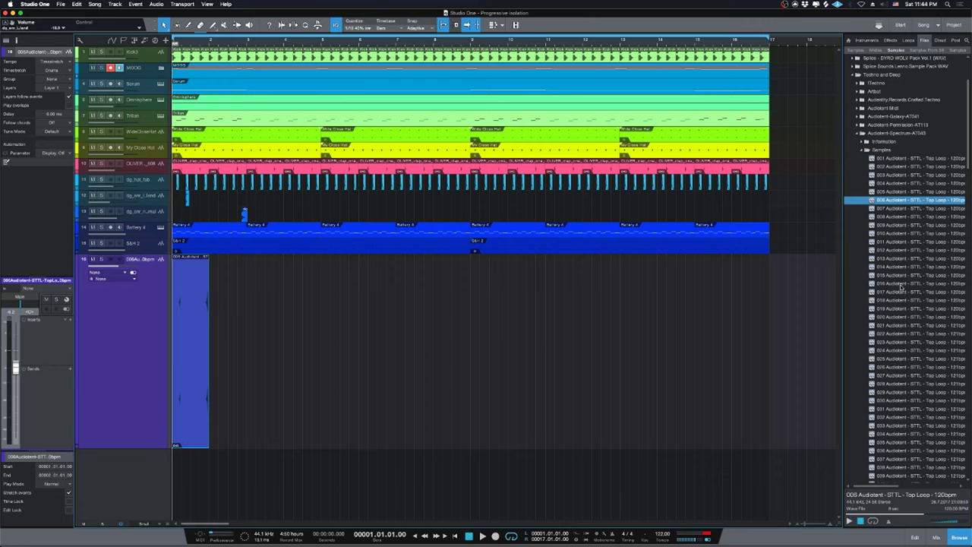
Duplicate the top-loop event so a copy fills bars 2 to 3, then audition it.
left_click(359, 371)
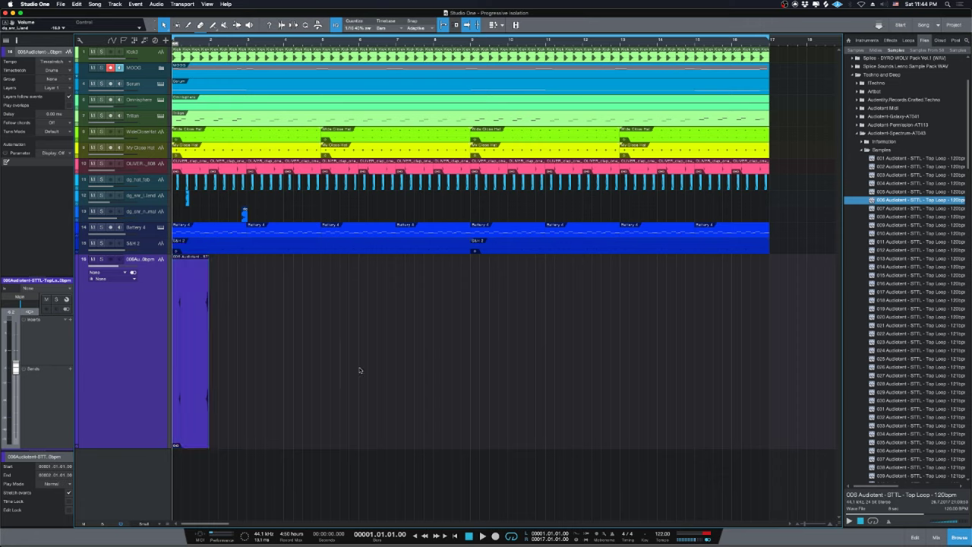
left_click(190, 328)
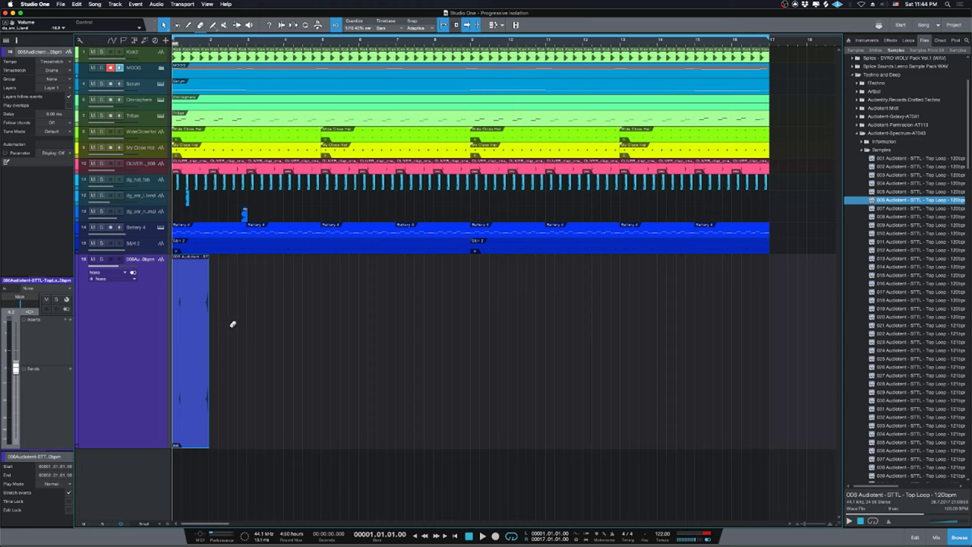
key("d")
key("d")
key("d")
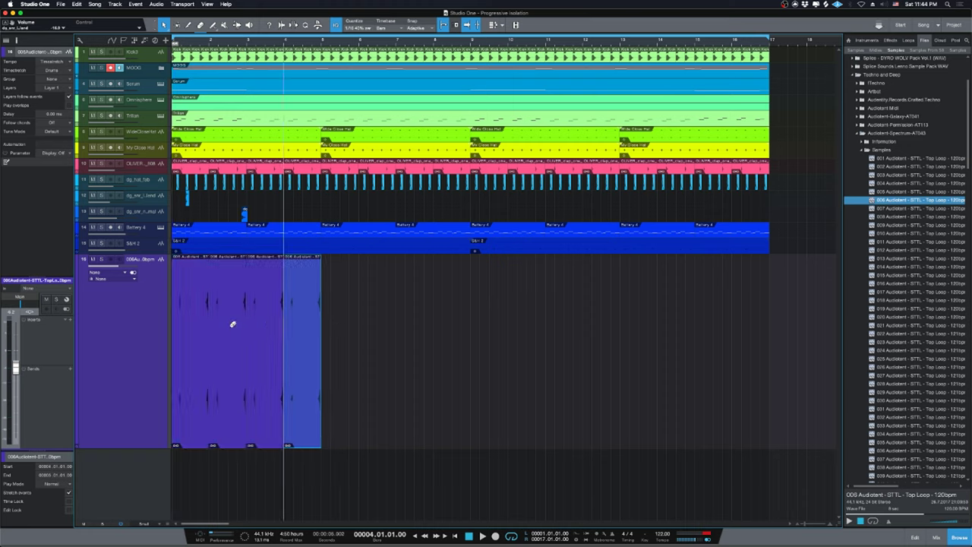
key("ctrl+z")
key("ctrl+z")
key("ctrl+z")
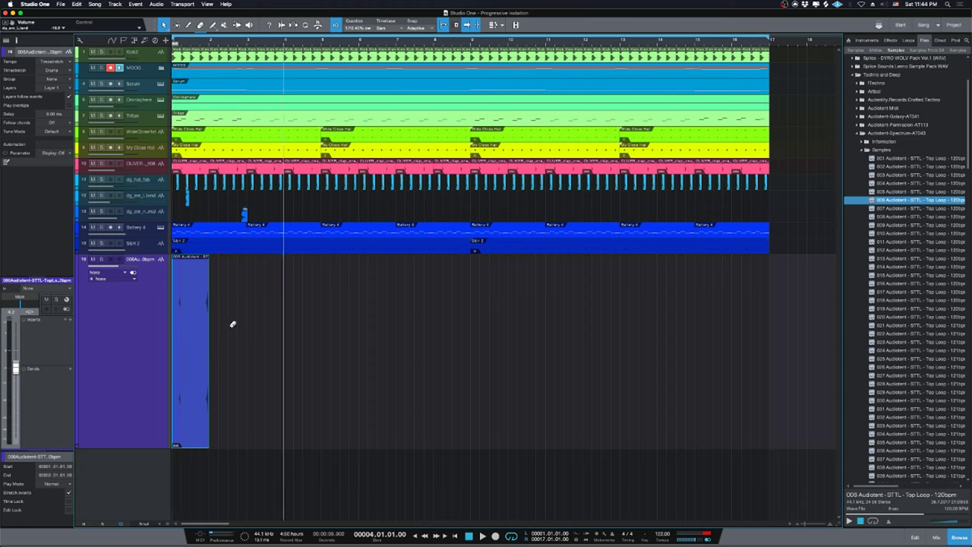
key("comma")
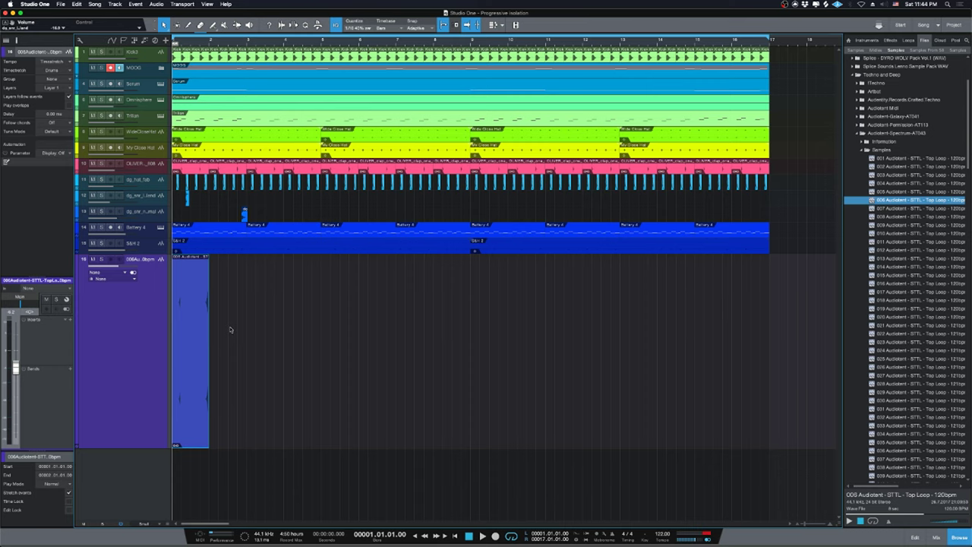
key("e")
key("e")
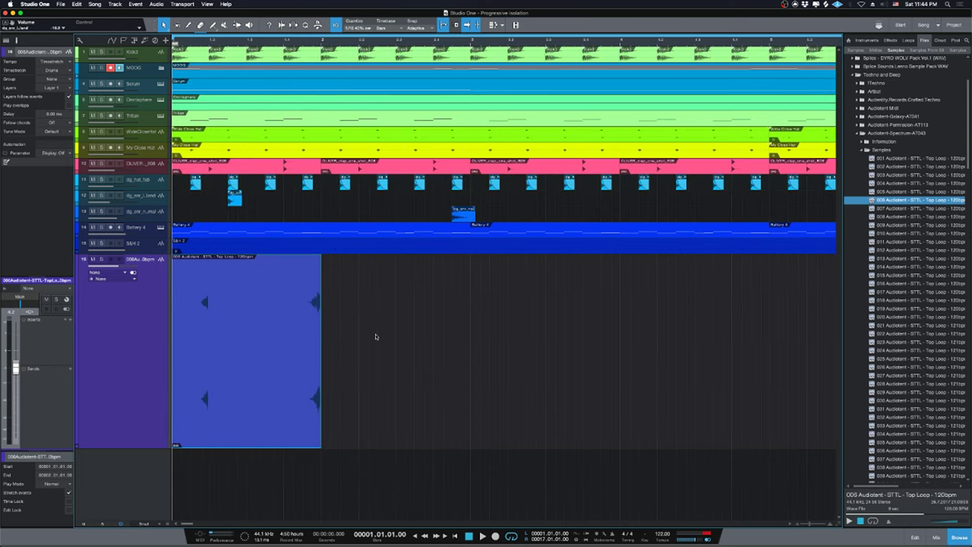
key("w")
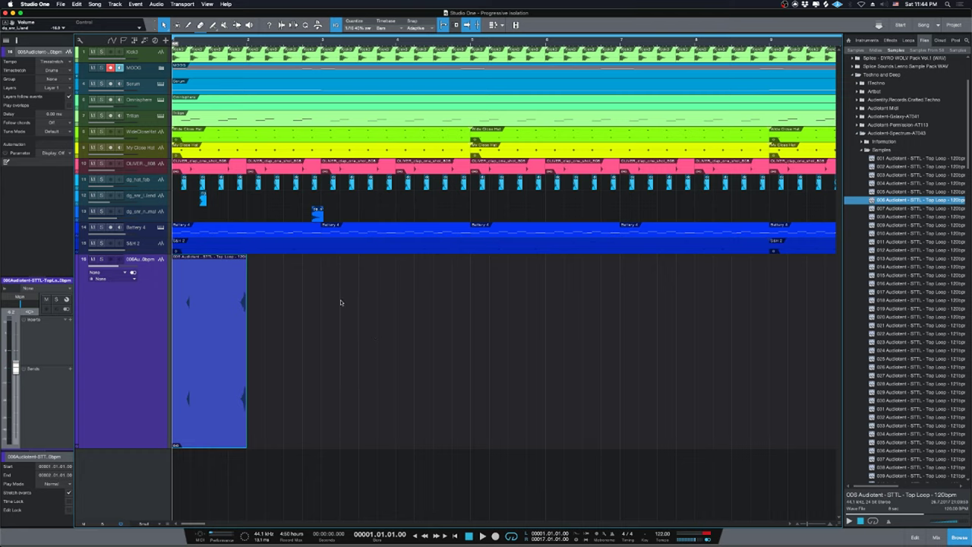
key("space")
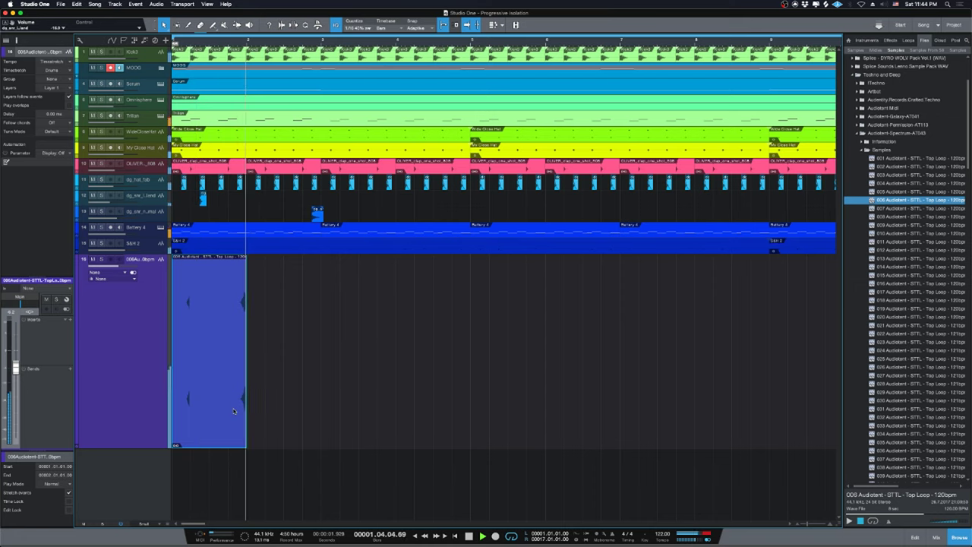
key("space")
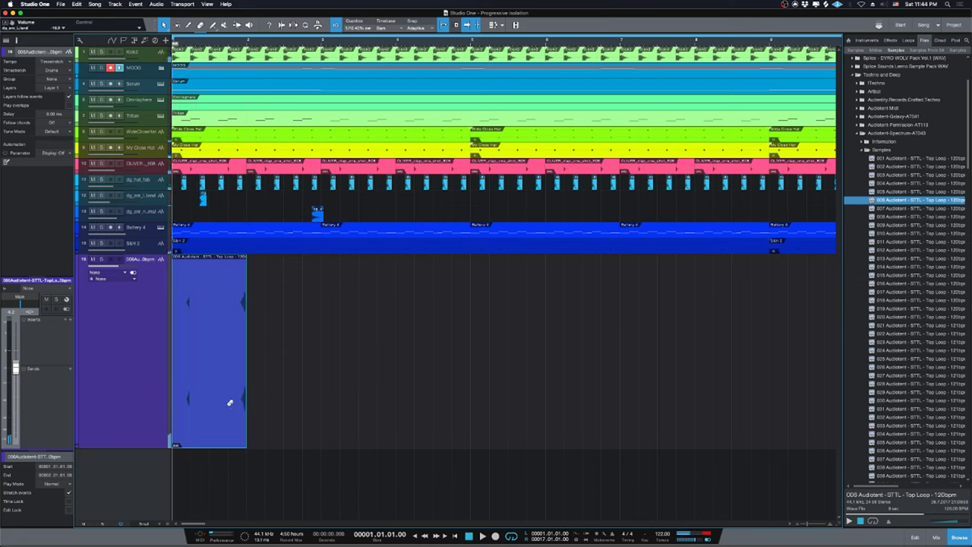
Duplicate the top-loop event, cut away the copy's left part, glue both events and duplicate the result.
key("d")
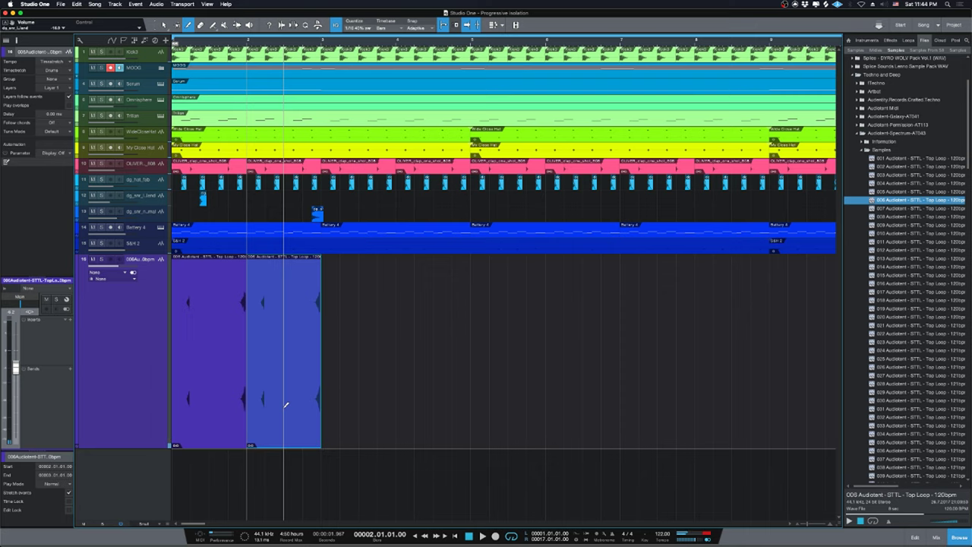
left_click(283, 403, "alt")
left_click(269, 363)
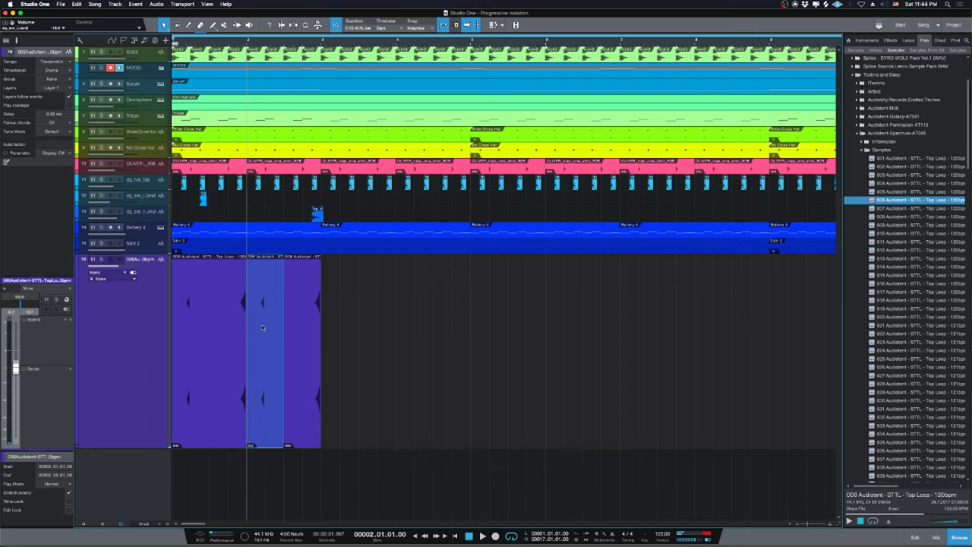
key("Delete")
key("comma")
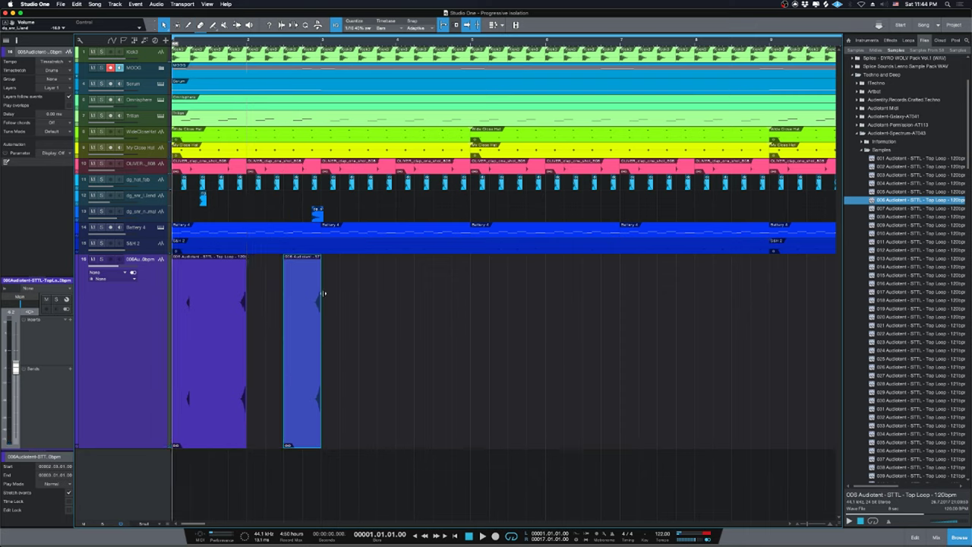
left_click_drag(407, 450, 170, 254)
key("ctrl+b")
key("d")
Split the merged top-loop event near its end and move the top-loop track above Battery 4.
key("space")
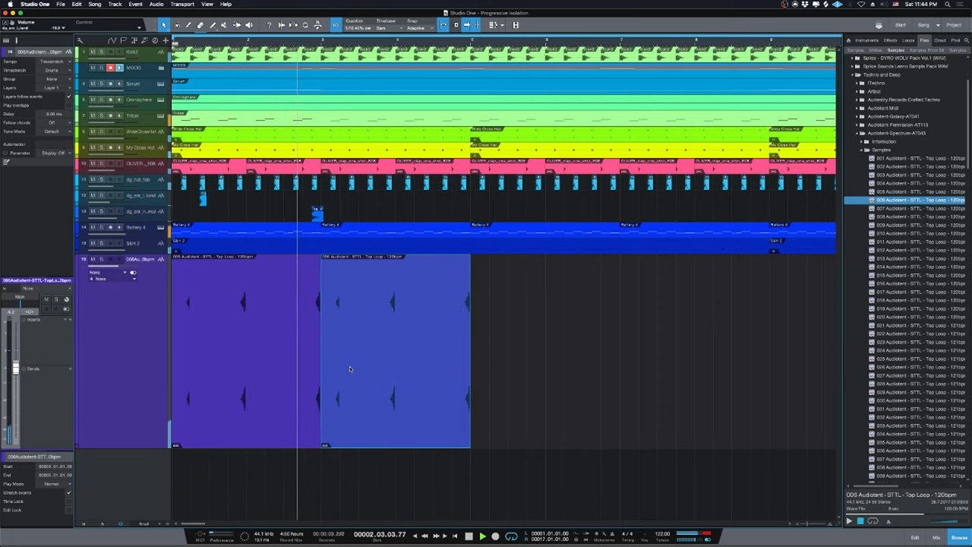
key("space")
key("3")
left_click(317, 395)
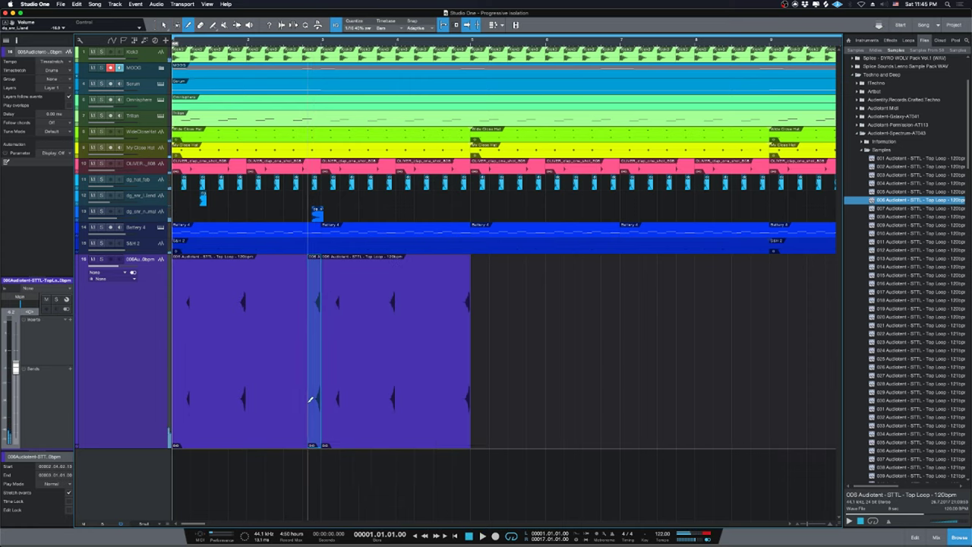
key("1")
left_click_drag(129, 387, 144, 228)
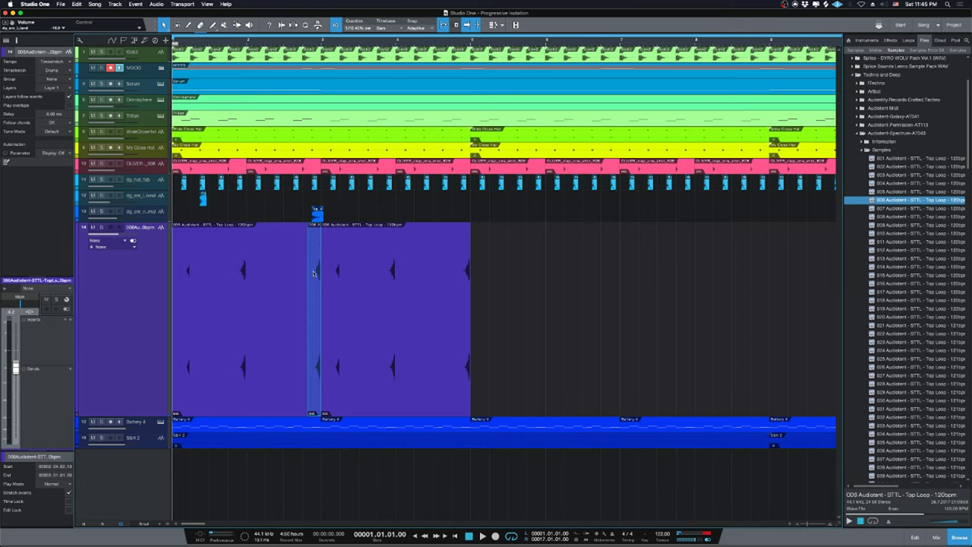
Delete the end slice and extra copy, shorten the event to end before bar 3, and repeat it at bar 3.
key("Delete")
left_click(385, 279)
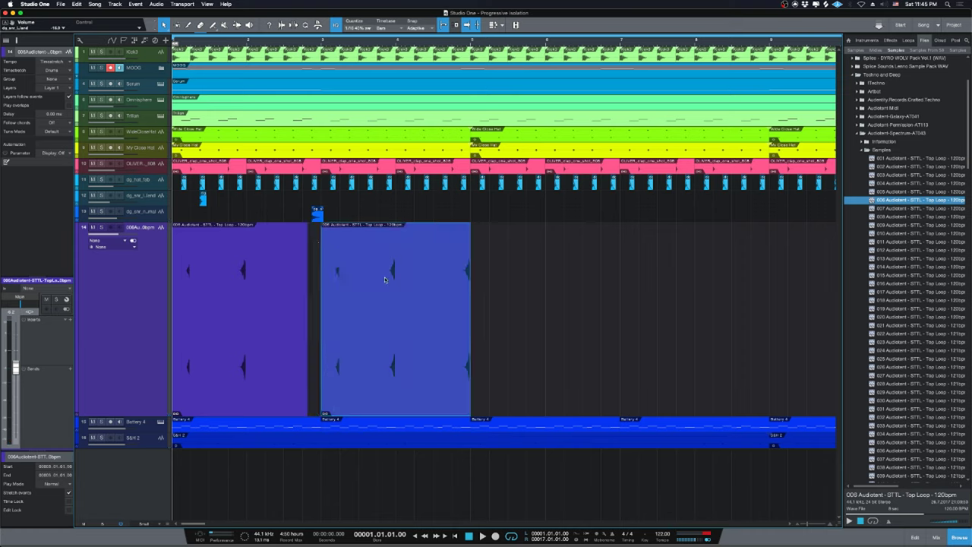
key("Delete")
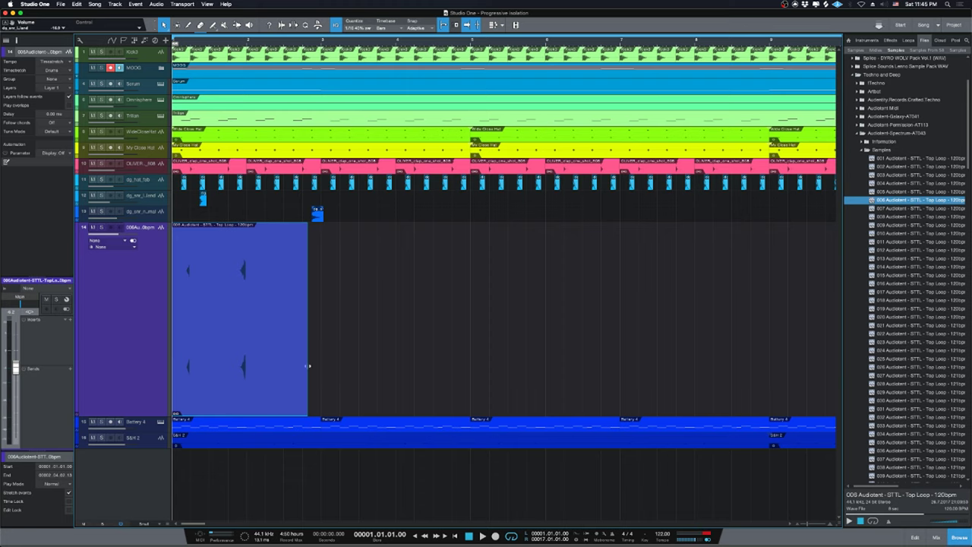
left_click_drag(308, 366, 301, 373)
key("d")
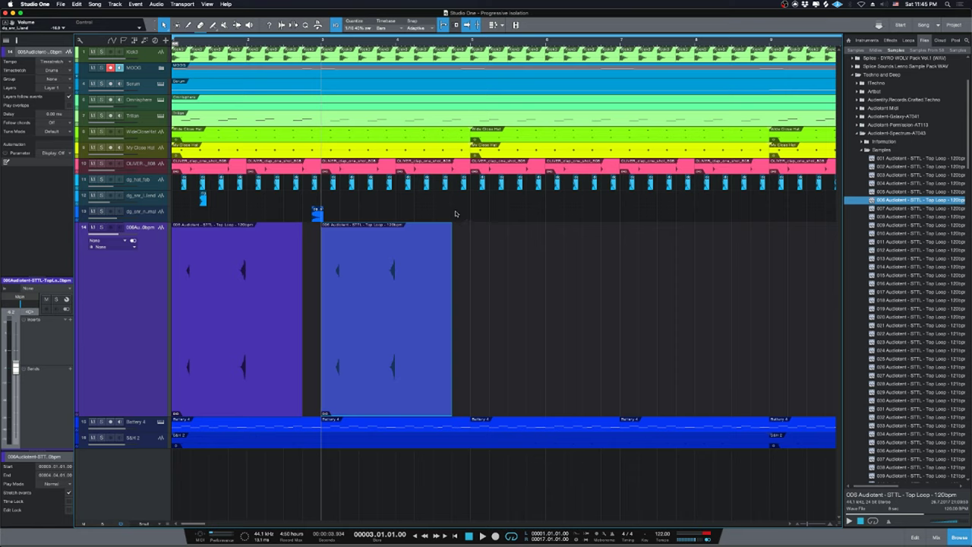
Return to the song start, deselect the copied event, and play back the two top-loop events.
key("comma")
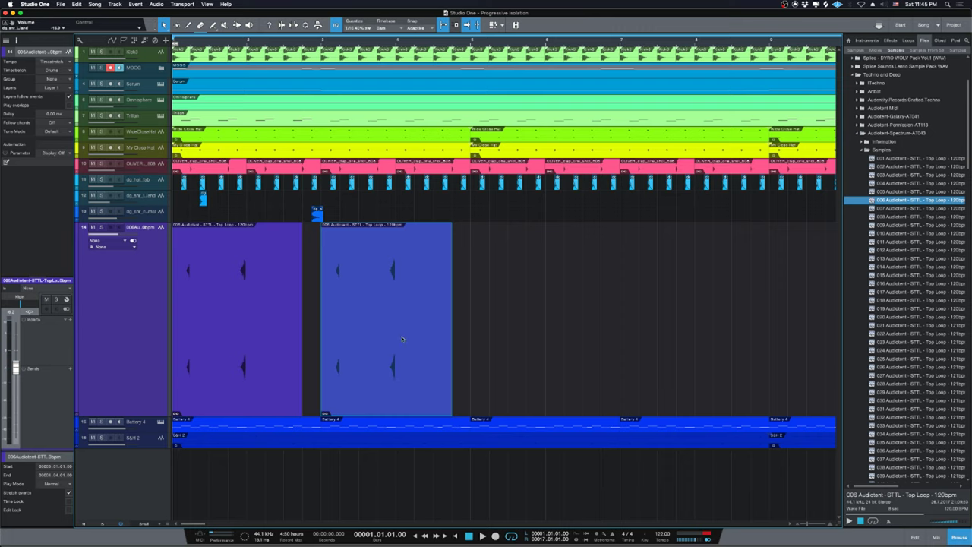
left_click(610, 370)
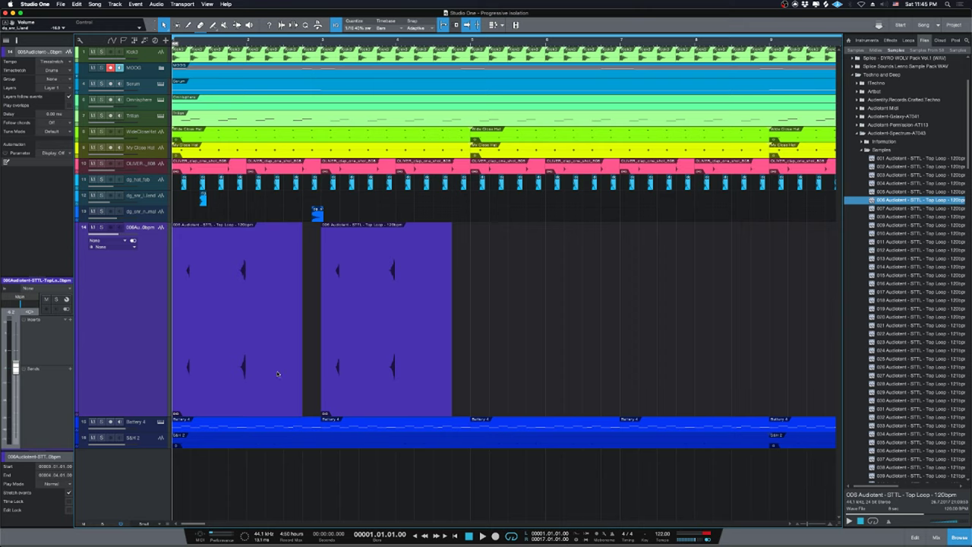
key("space")
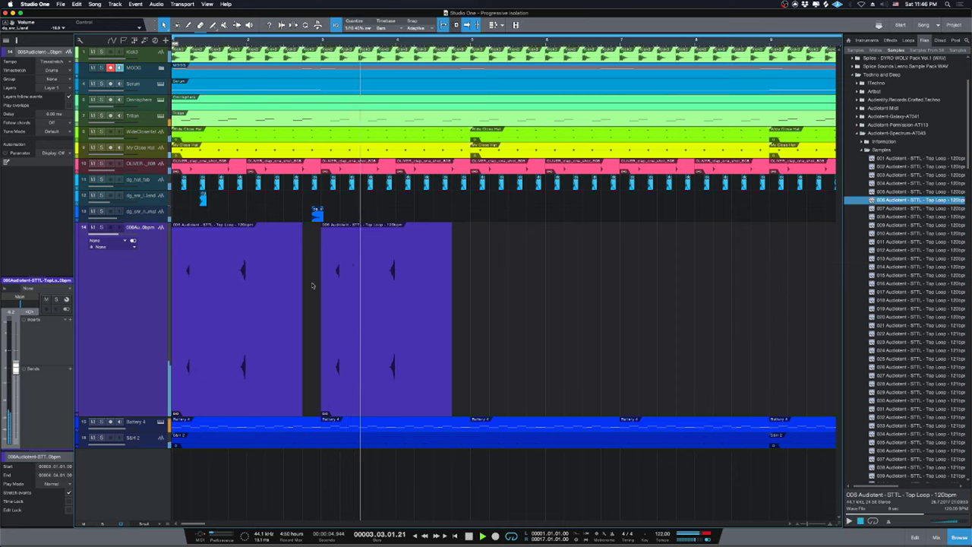
key("space")
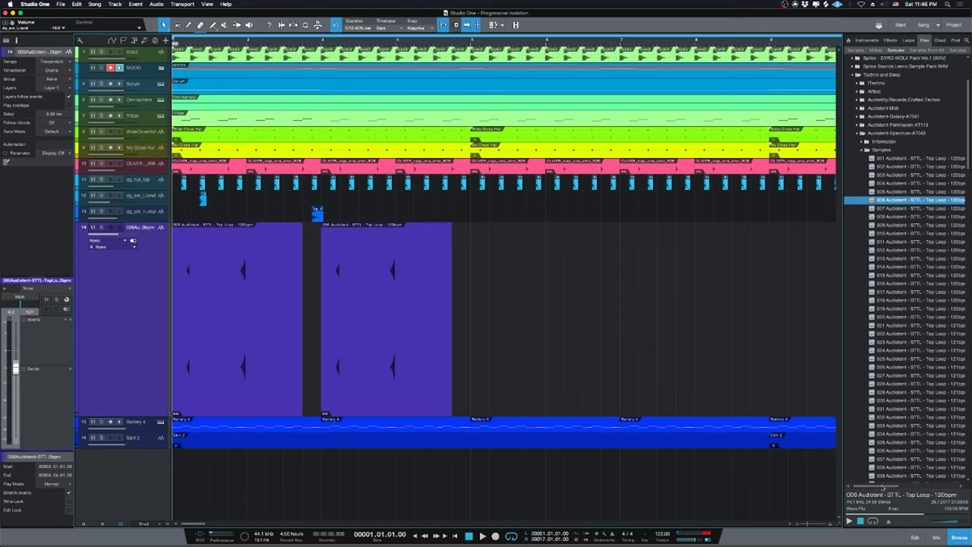
Preview top-loop samples 007 and 009, glancing briefly at the YouTube live dashboard.
left_click(907, 209)
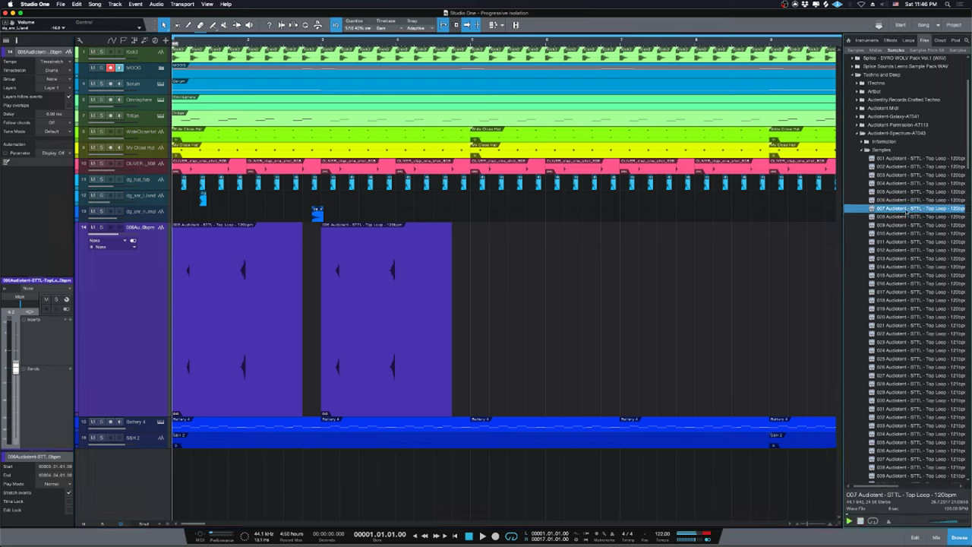
left_click(909, 225)
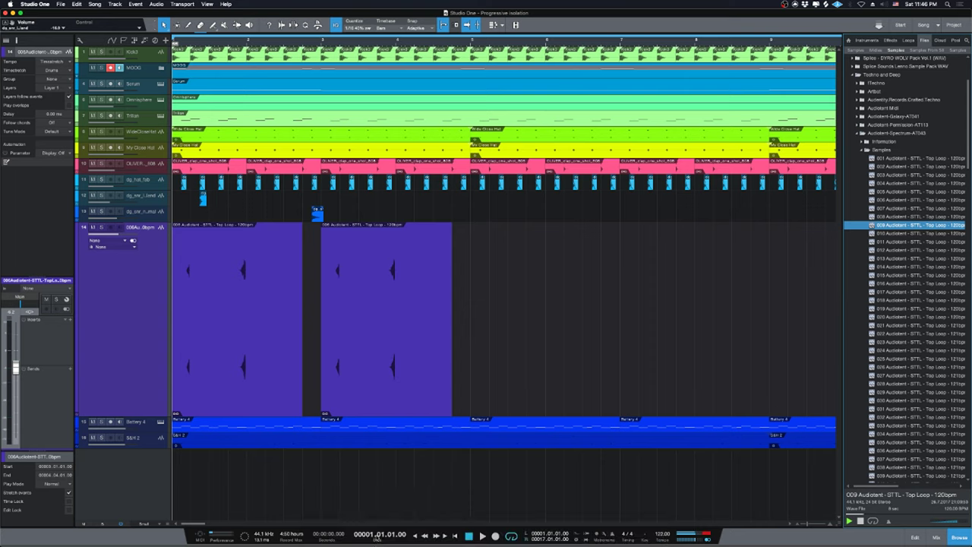
left_click(378, 532)
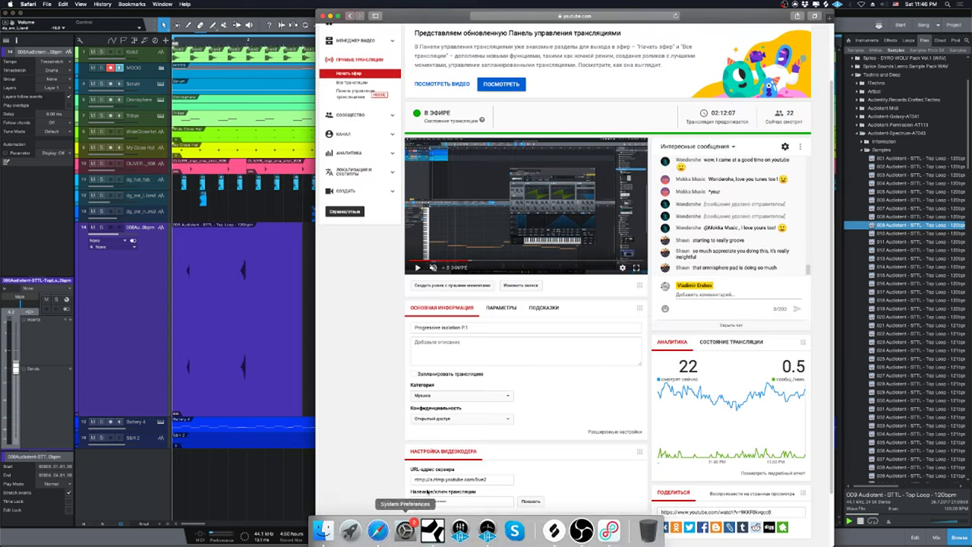
left_click(239, 459)
Preview top-loop samples 010, 012, 013 and 014 in the Browser.
left_click(893, 233)
left_click(887, 250)
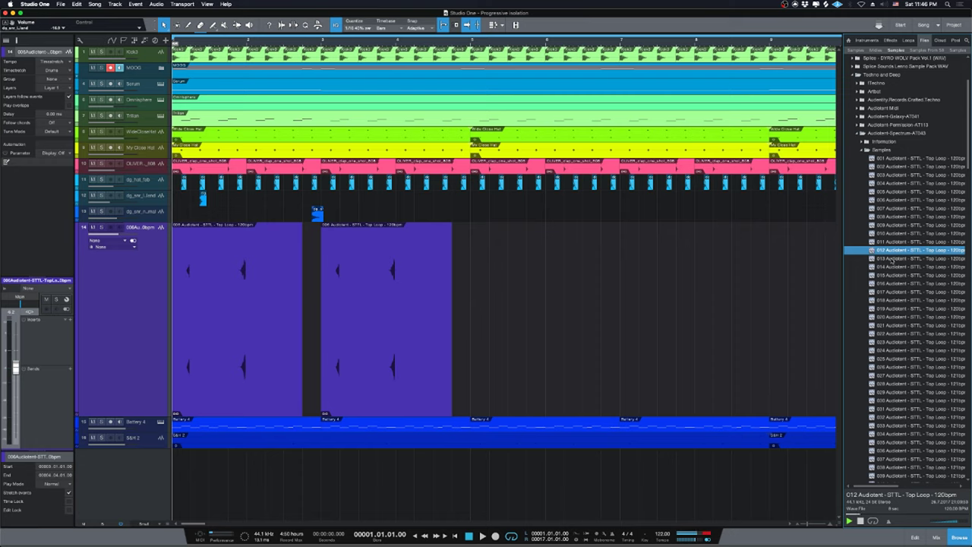
left_click(893, 259)
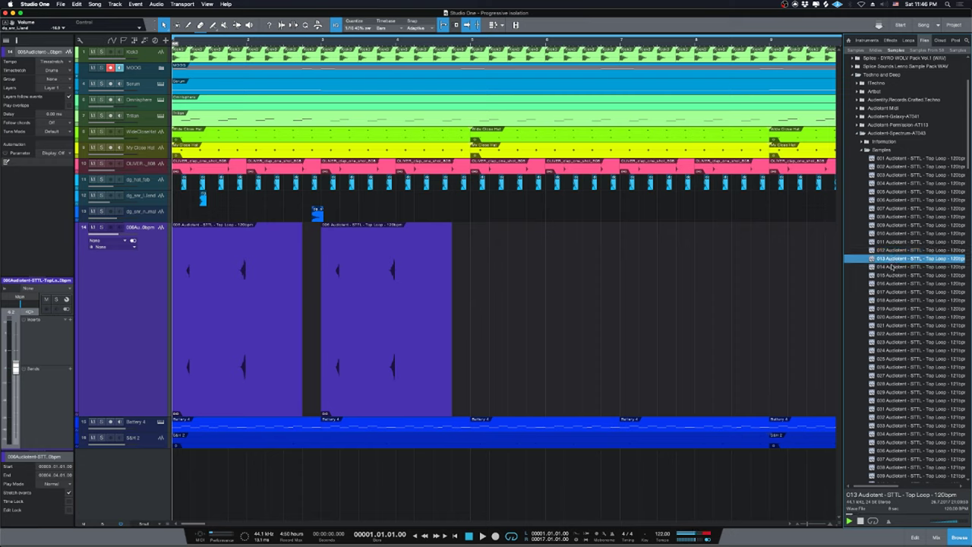
left_click(894, 267)
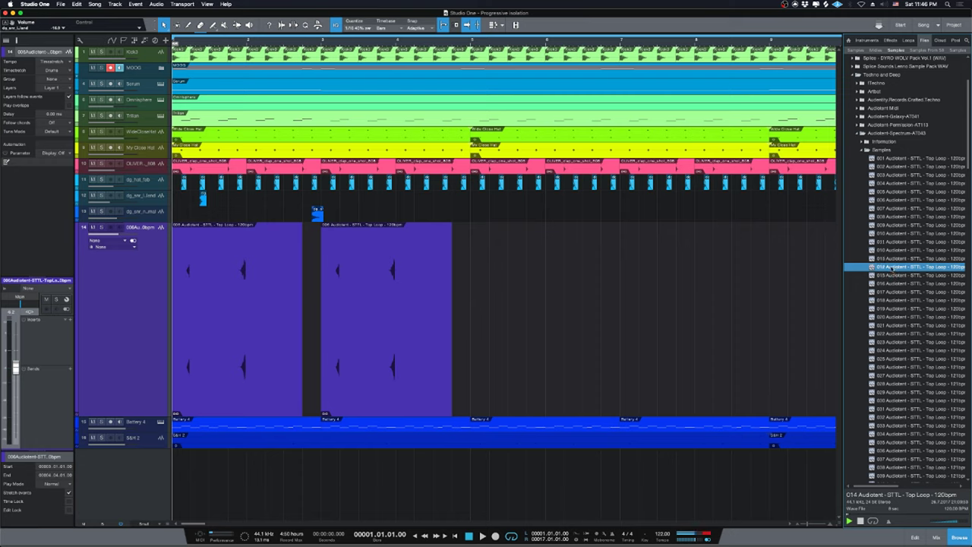
Drop sample 013 onto new track 17 at bar 1, enlarge the track, and zoom in on the start.
left_click(895, 259)
left_click_drag(895, 259, 278, 461)
left_click_drag(165, 462, 182, 460)
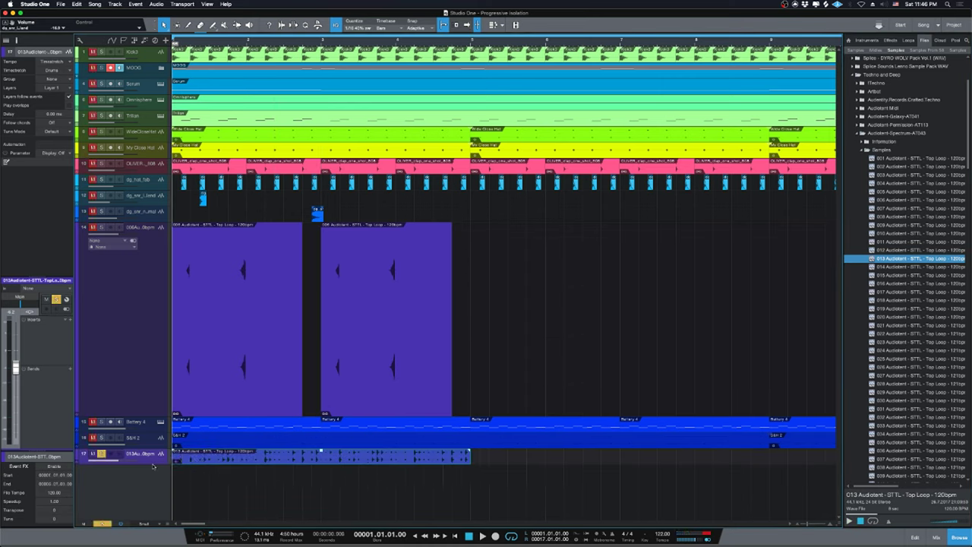
left_click_drag(152, 465, 154, 522)
scroll(246, 400, "down", 2)
key("e")
key("e")
key("e")
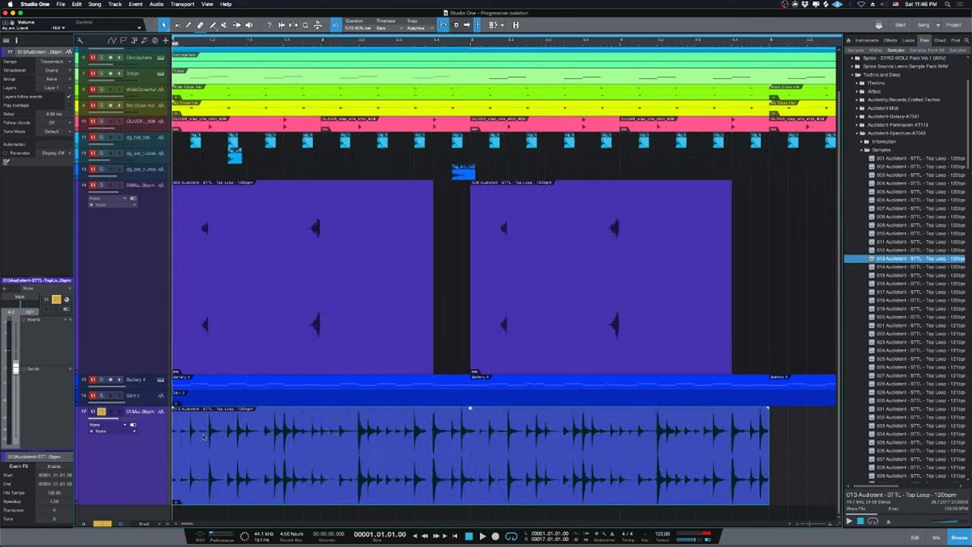
key("3")
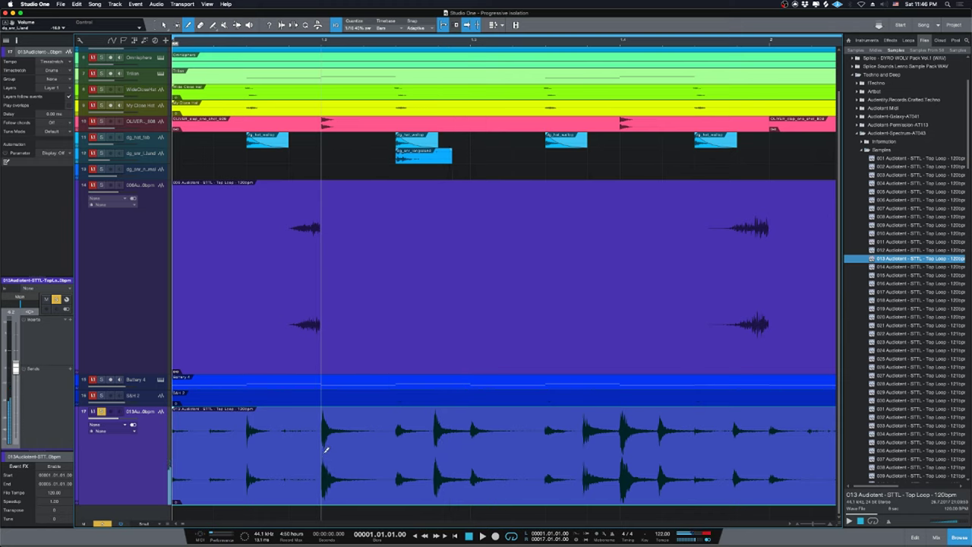
Cut one hit out of the 013 loop near bar 1.2, delete the rest, and audition the slice.
left_click(321, 450)
left_click(394, 456)
key("Delete")
key("1")
left_click(287, 460)
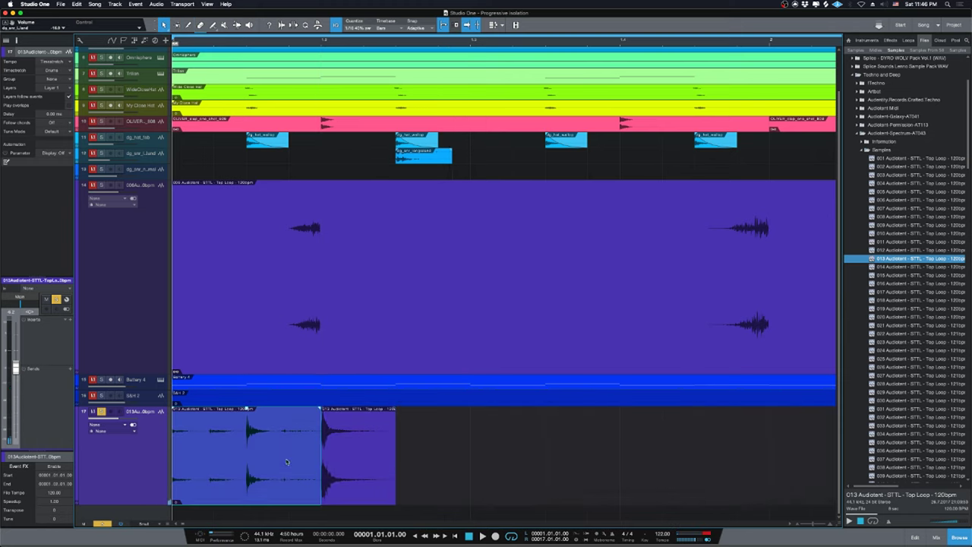
key("Delete")
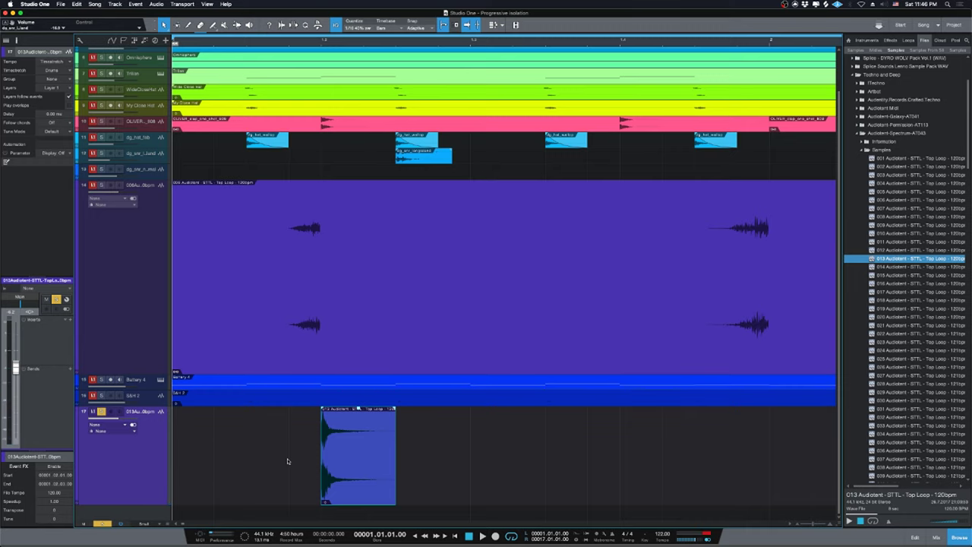
key("w")
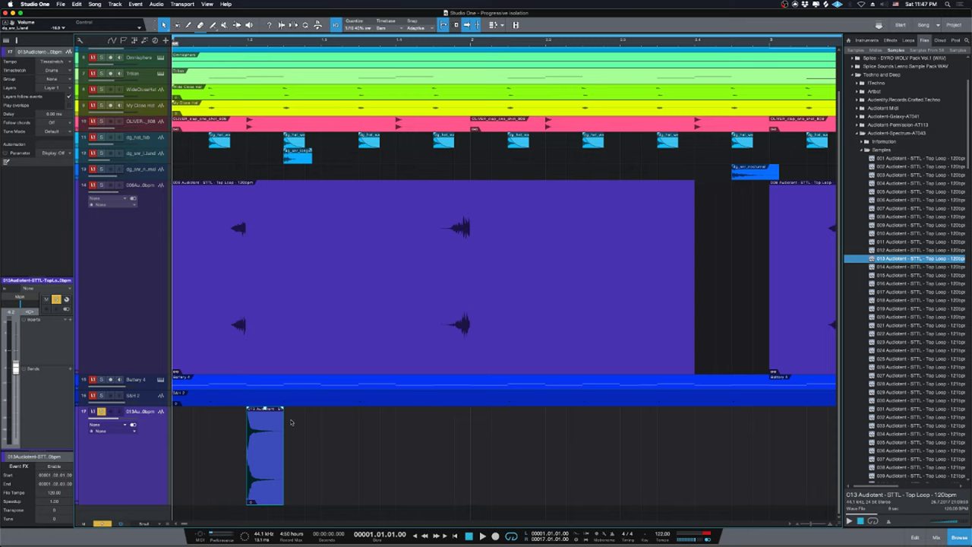
key("space")
key("space")
Move the 013 hit slice later to around beat 1.4 and play it back.
left_click(889, 40)
key("space")
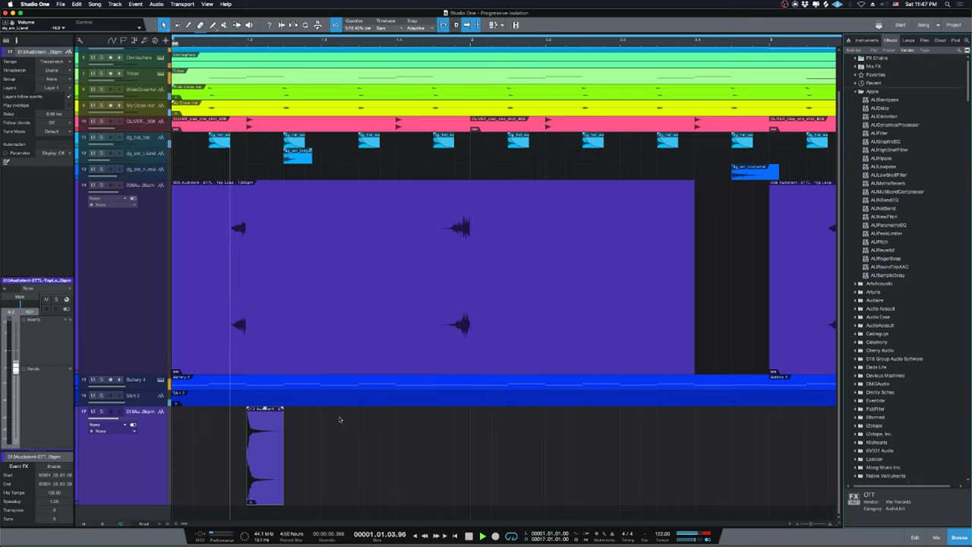
left_click(276, 477)
key("space")
left_click_drag(276, 477, 415, 480)
key("space")
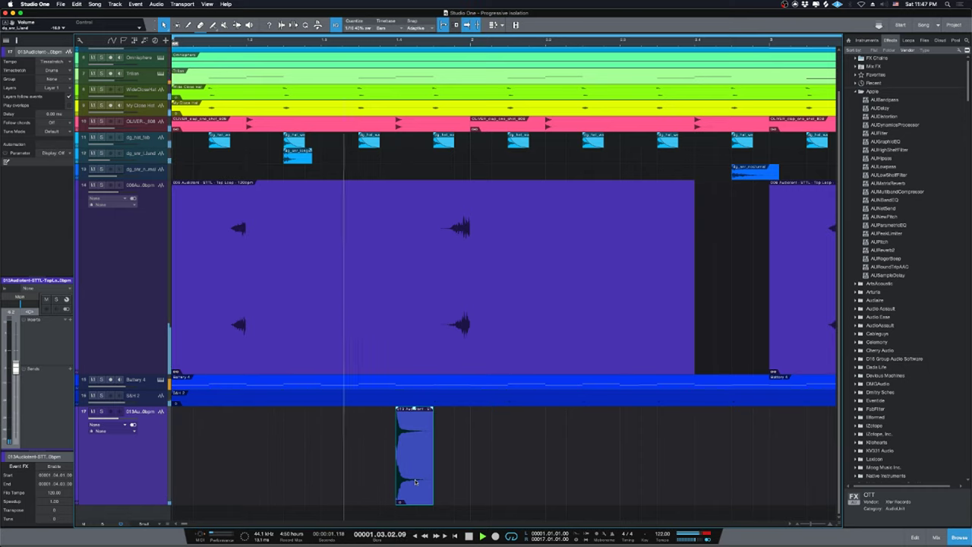
key("space")
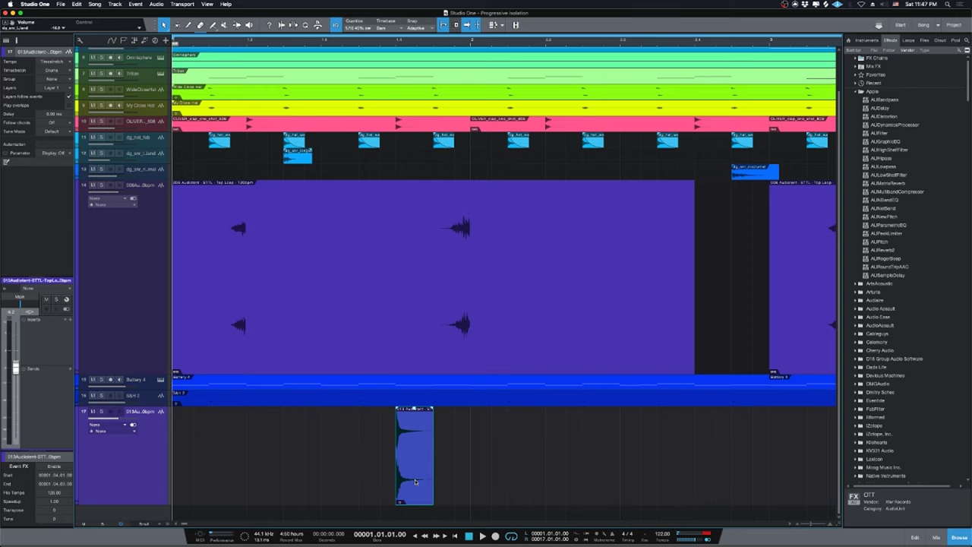
Repeat track 14's two 006 top-loop events to the right, then select the track 17 hit slice.
key("z")
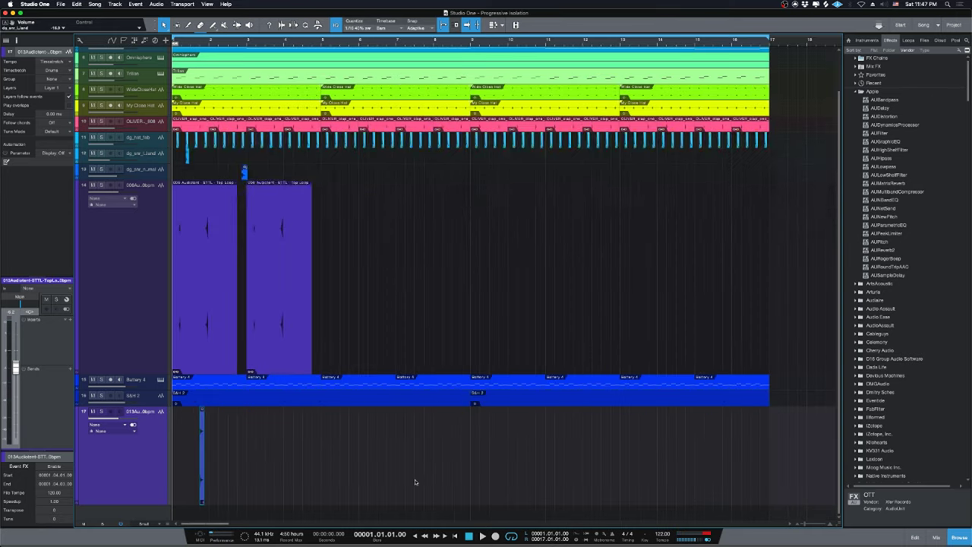
left_click_drag(375, 253, 176, 228)
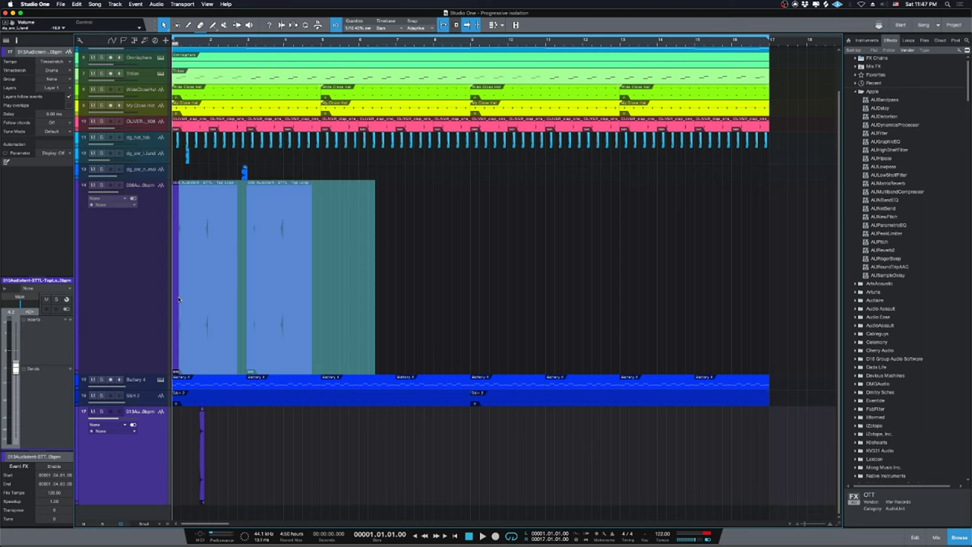
key("d")
key("d")
key("d")
left_click_drag(278, 457, 175, 456)
Open the Mixer with F3, raise the MOOG fader to about -1.8 dB, and start playback.
key("F3")
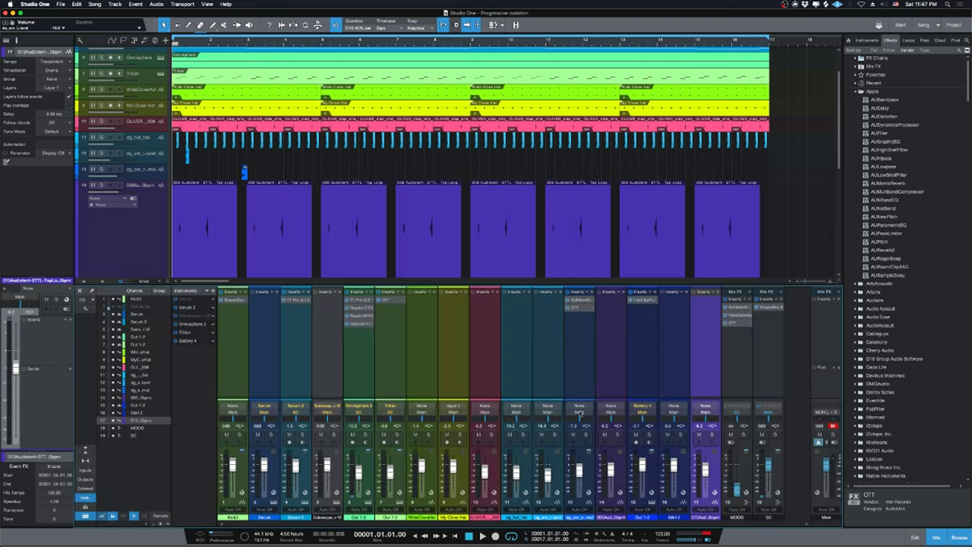
left_click_drag(736, 486, 739, 468)
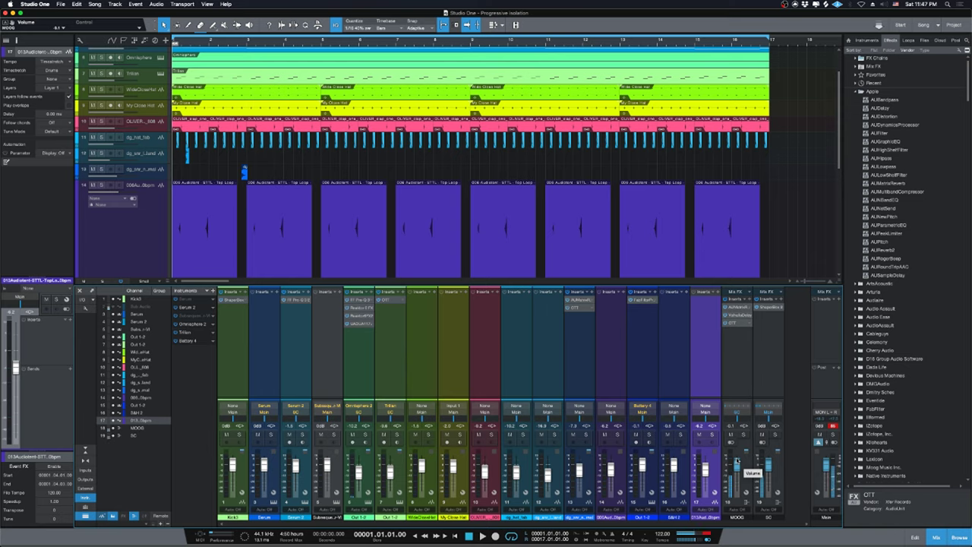
key("space")
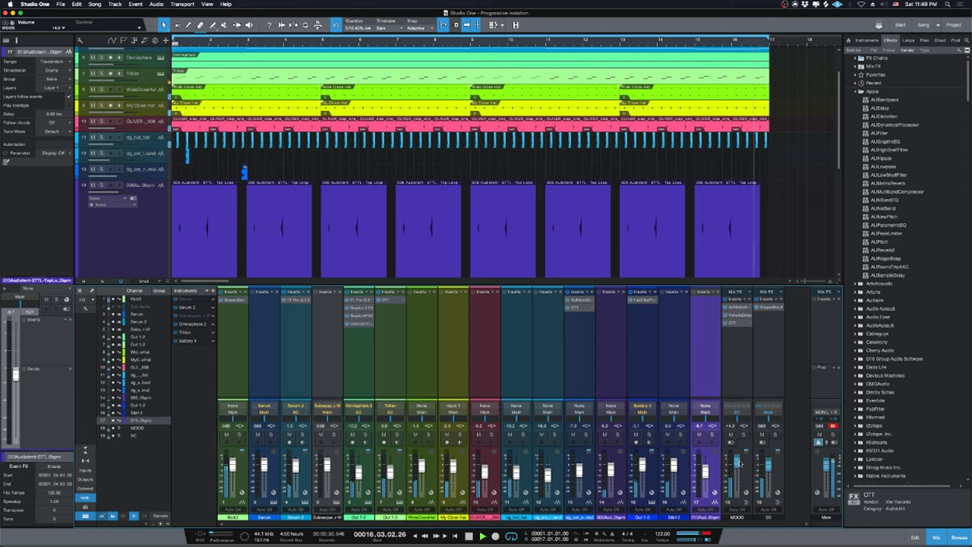
Stop playback at the song start and close the Mixer.
key("space")
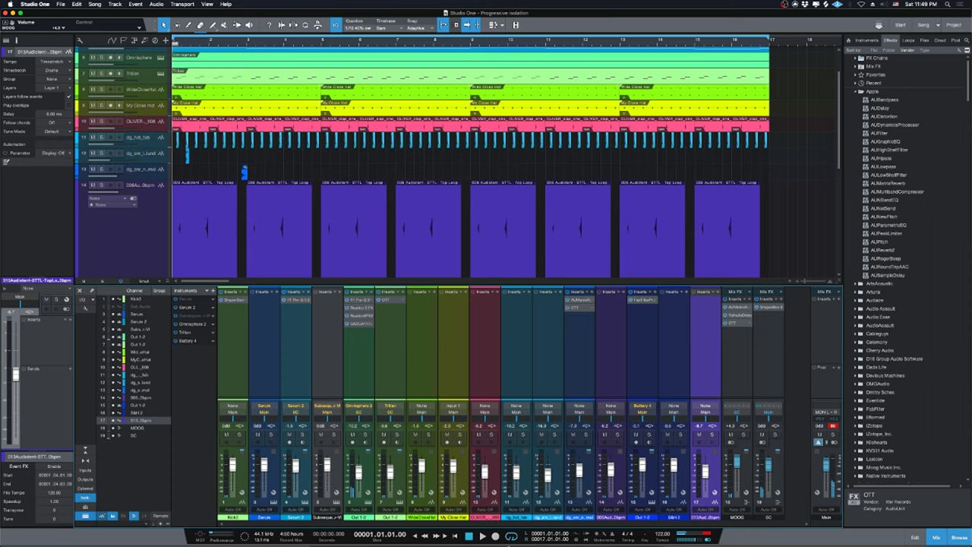
mouse_move(510, 542)
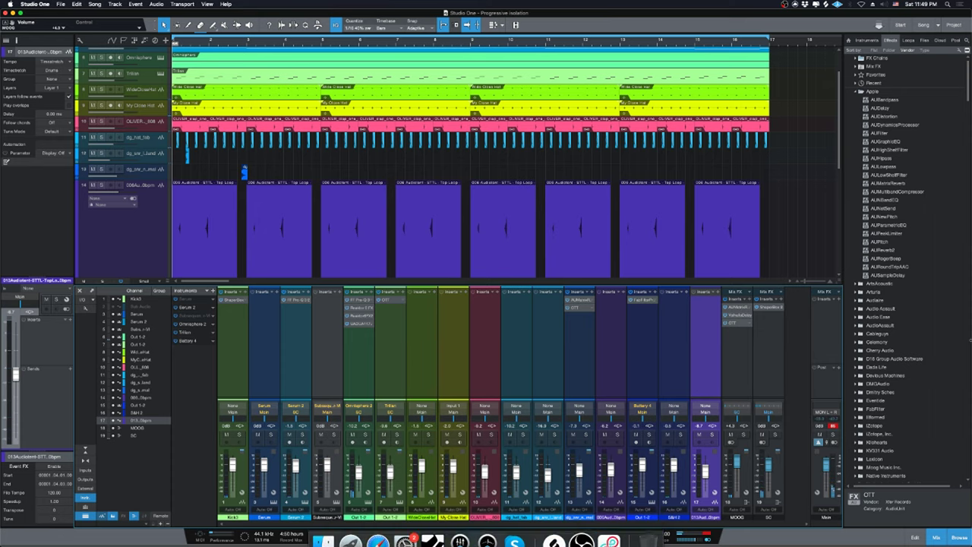
left_click(941, 540)
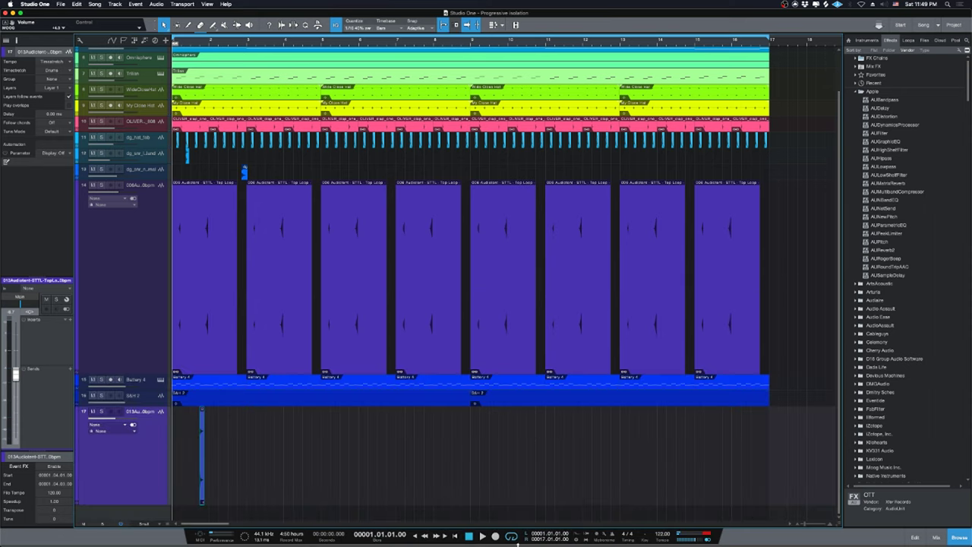
left_click(378, 538)
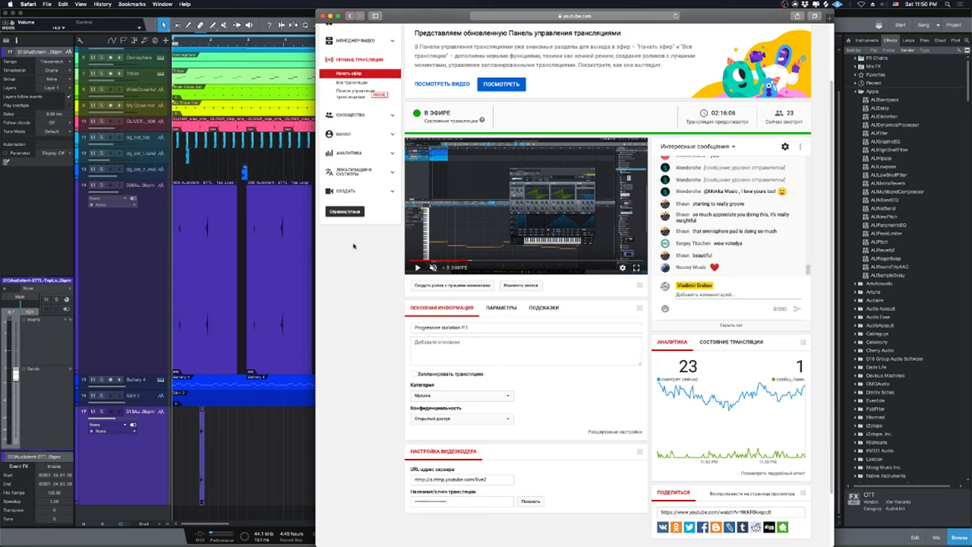
left_click(237, 439)
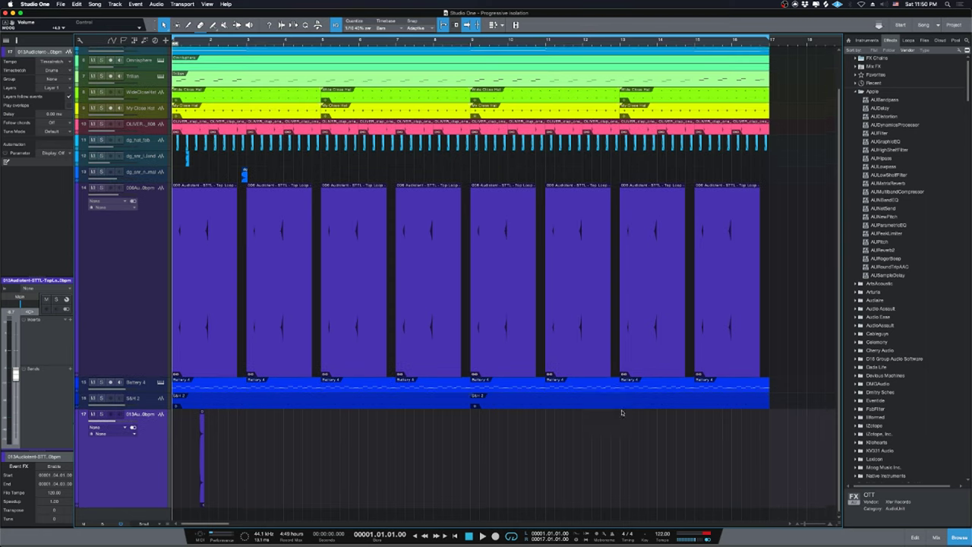
left_click(925, 39)
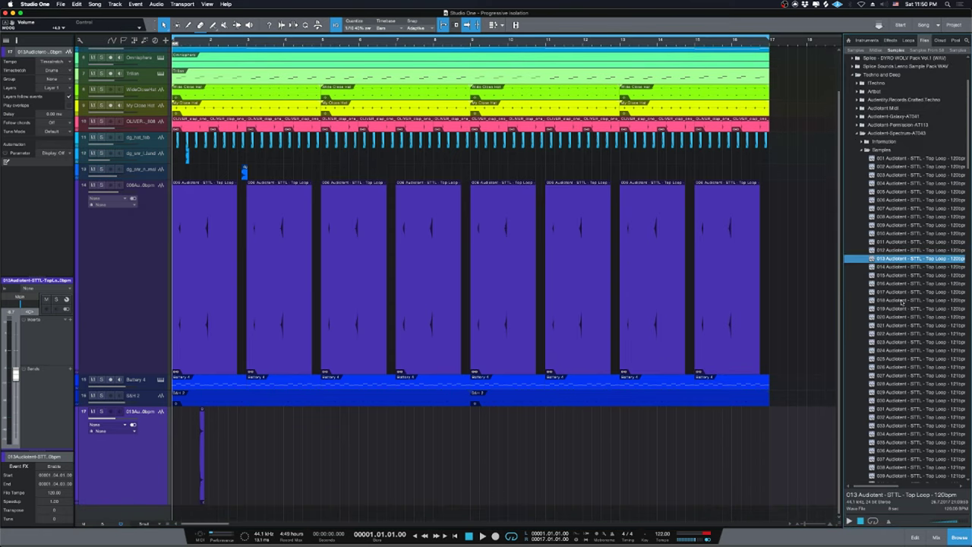
Preview top-loop samples 013 and 014, stop the preview, then switch to the YouTube live dashboard.
left_click(921, 259)
key("Down")
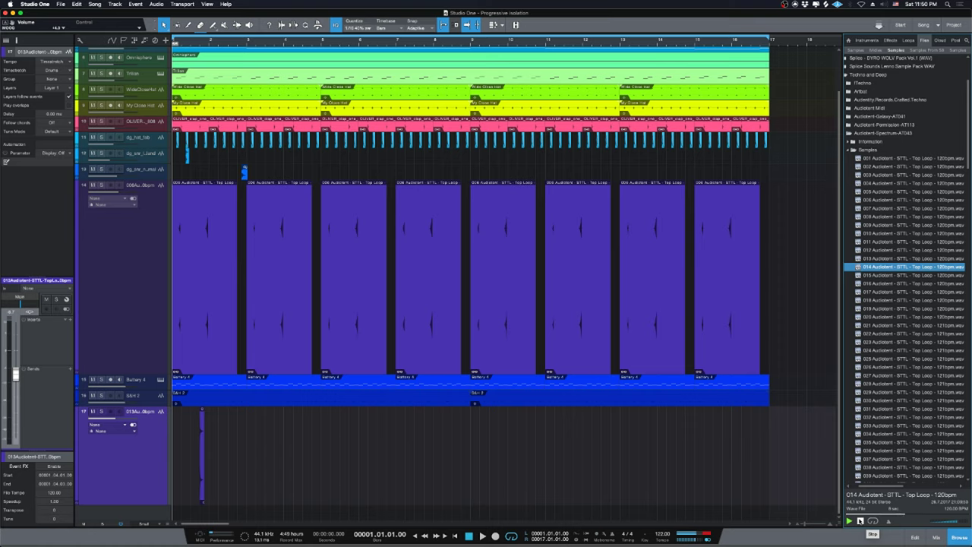
left_click(860, 521)
scroll(899, 236, "down", 3)
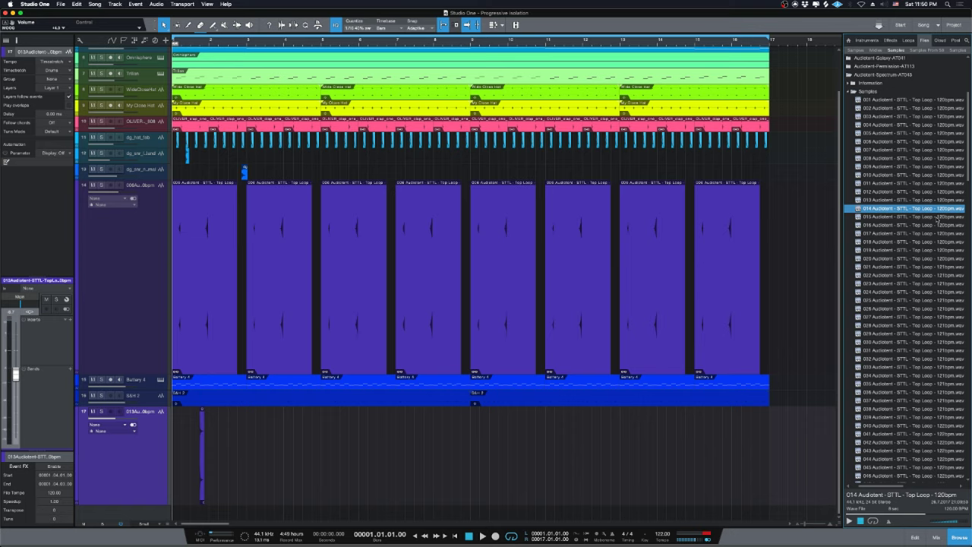
scroll(939, 220, "down", 3)
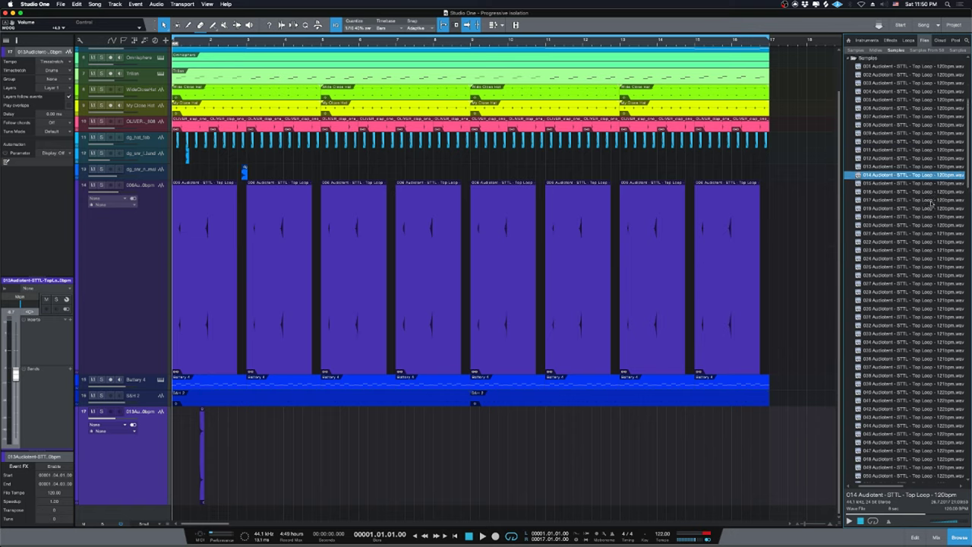
scroll(932, 208, "up", 3)
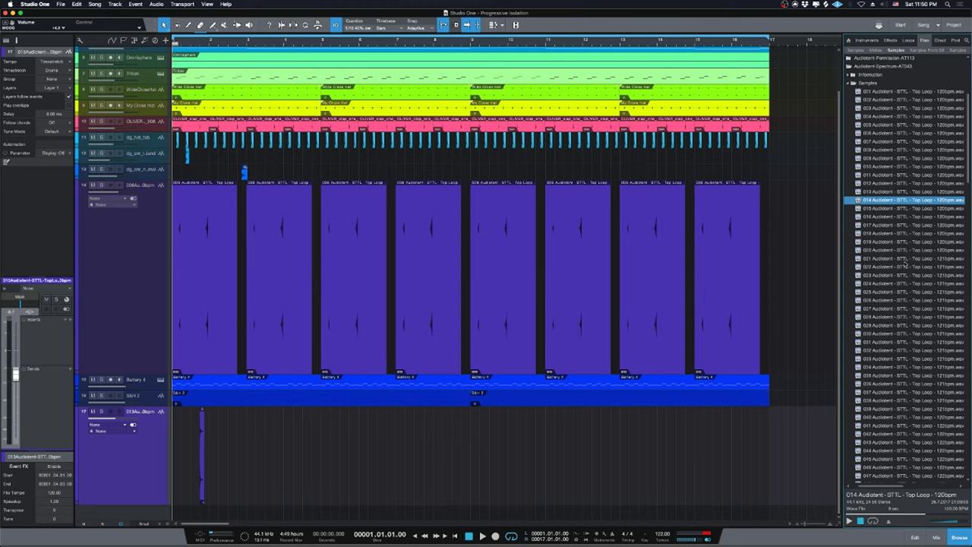
left_click(378, 531)
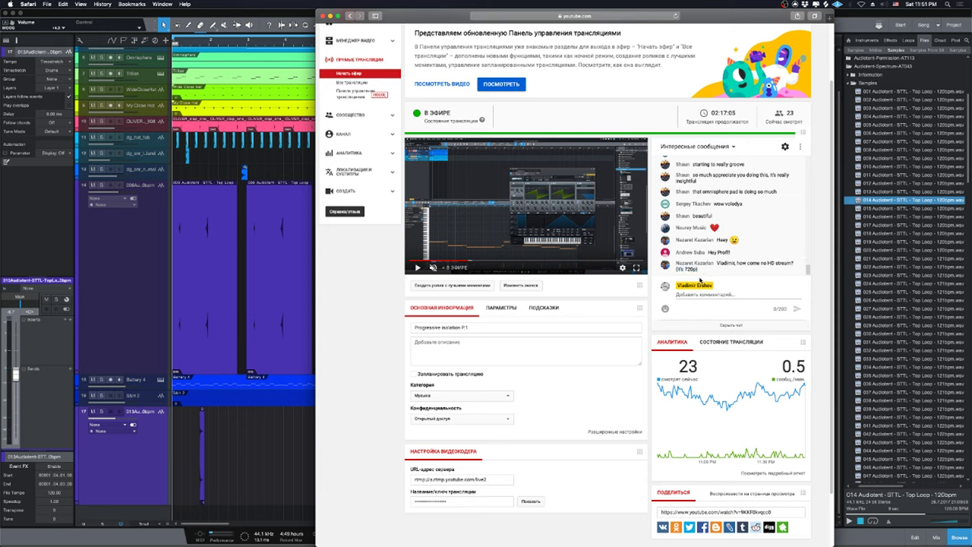
Open OBS Settings on the Video page, move the dialog lower left, and return to the YouTube dashboard.
mouse_move(651, 535)
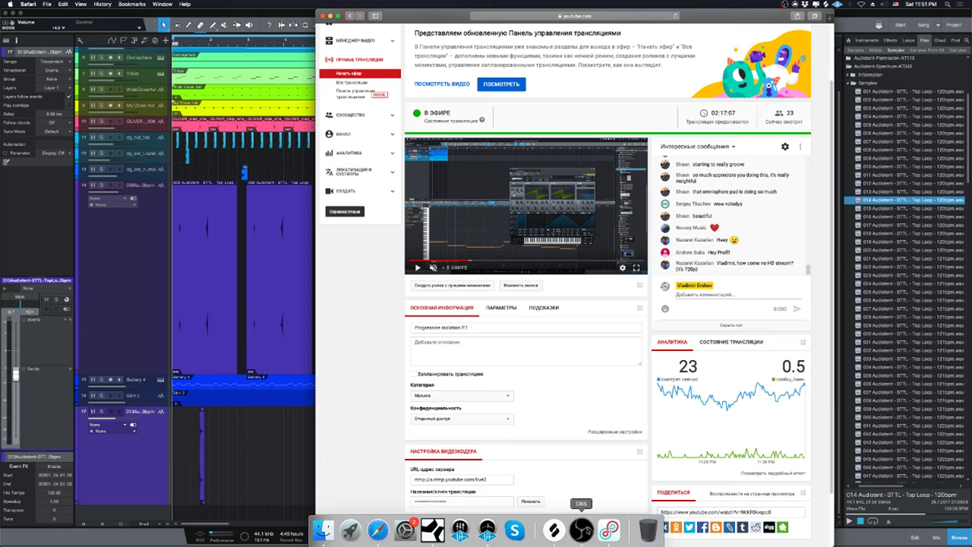
left_click(582, 530)
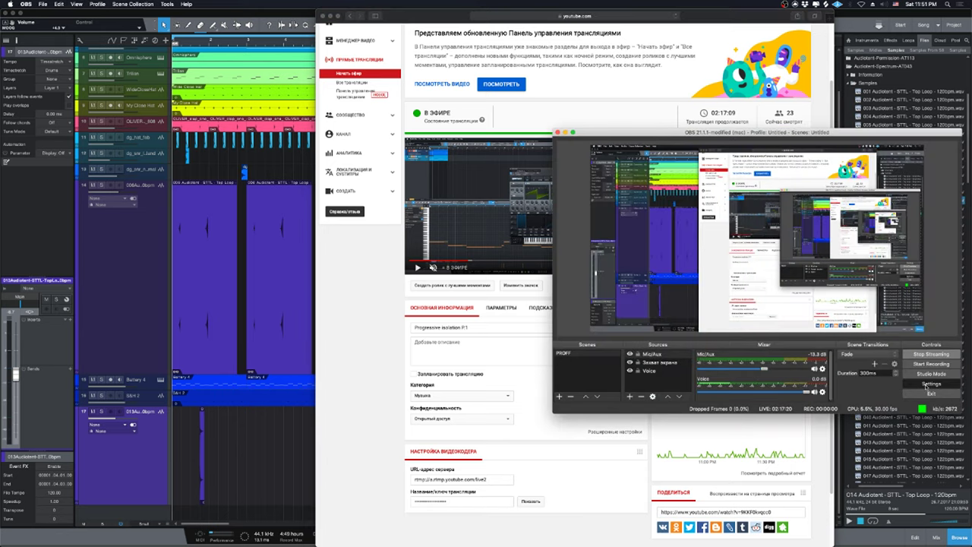
left_click(930, 383)
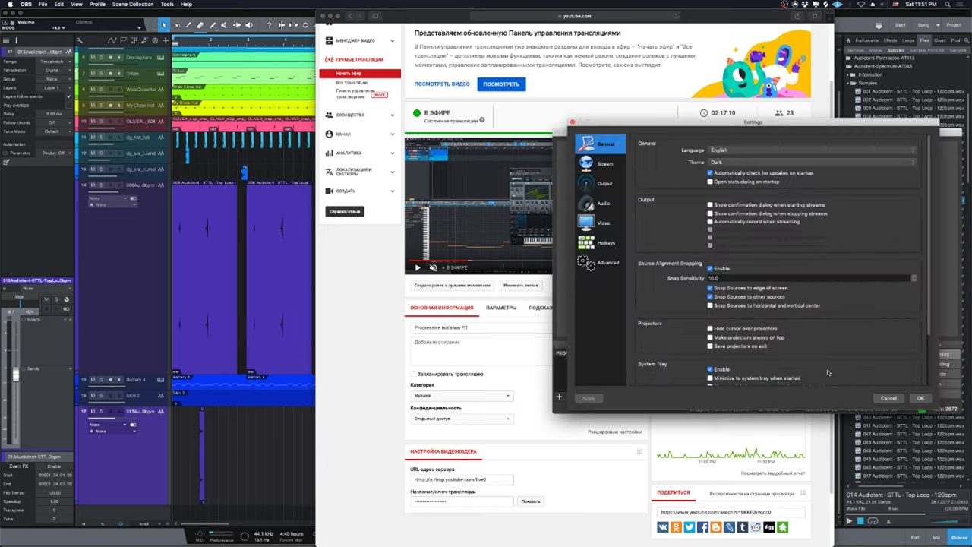
left_click(603, 183)
left_click(591, 225)
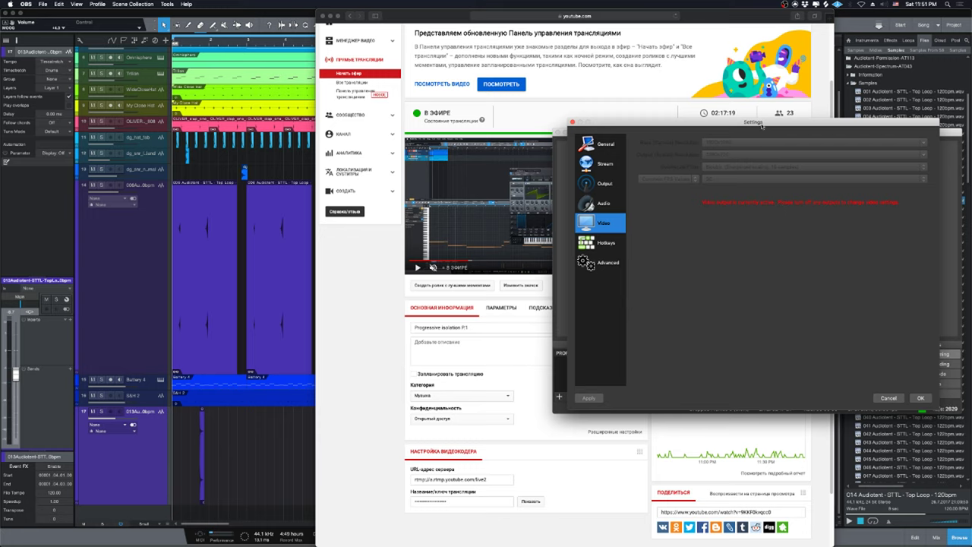
left_click_drag(761, 126, 474, 231)
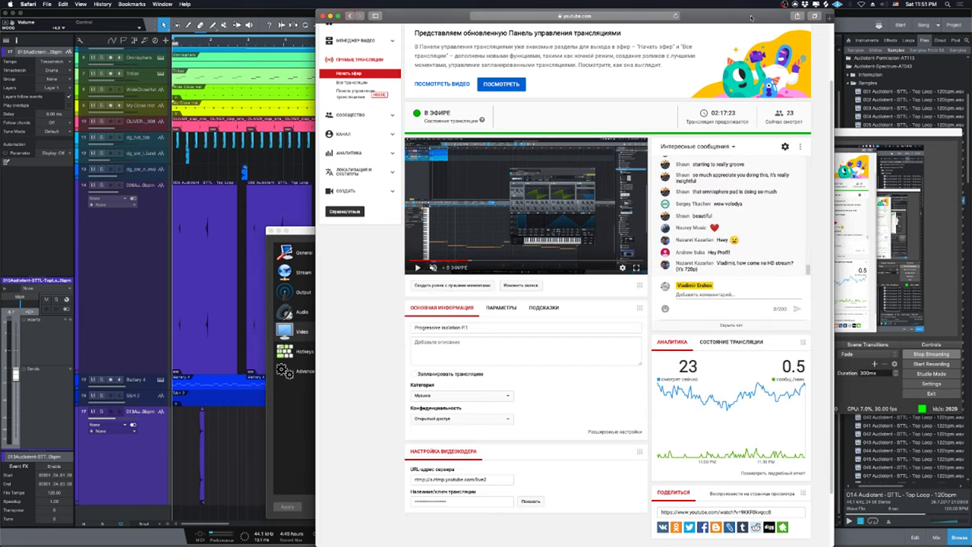
left_click(729, 448)
Highlight the viewer's chat remark about 720p, then bring OBS and its Video settings to the front.
left_click_drag(675, 268, 708, 267)
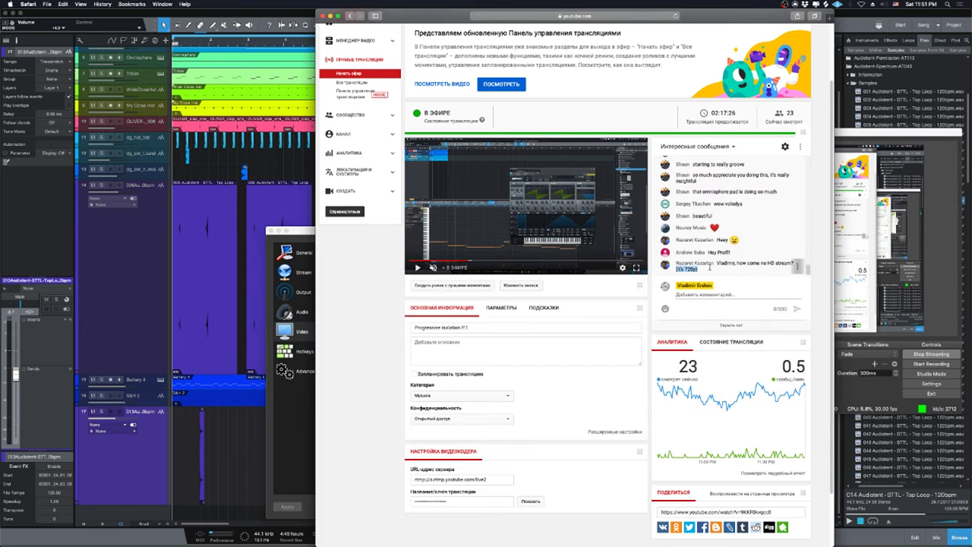
left_click(709, 268)
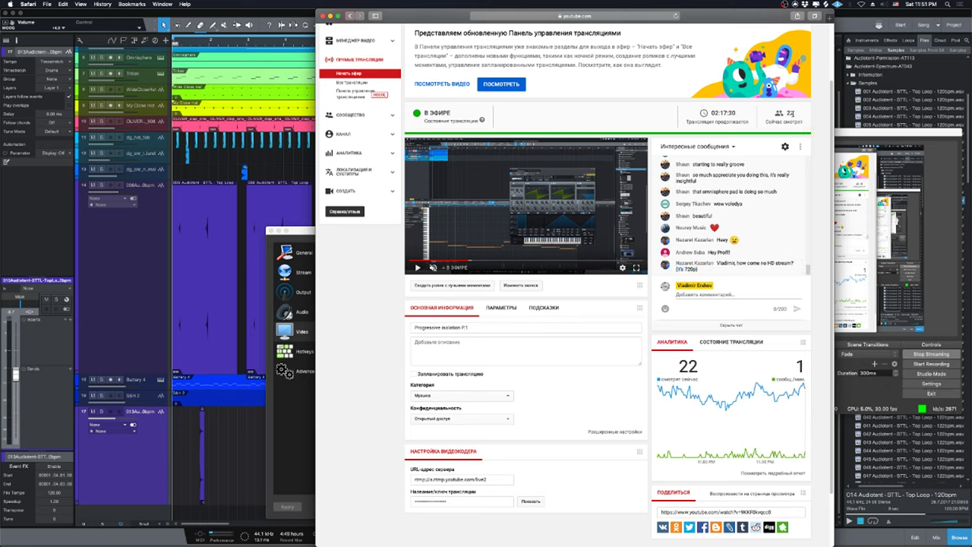
left_click(868, 132)
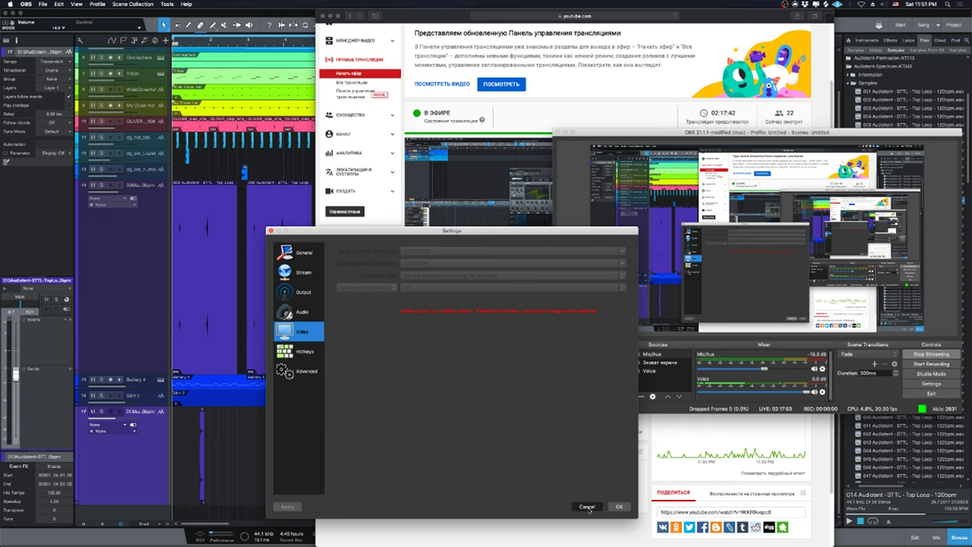
Cancel the OBS settings without applying, stop streaming, and switch back to the YouTube dashboard in Safari.
left_click(589, 507)
left_click(919, 354)
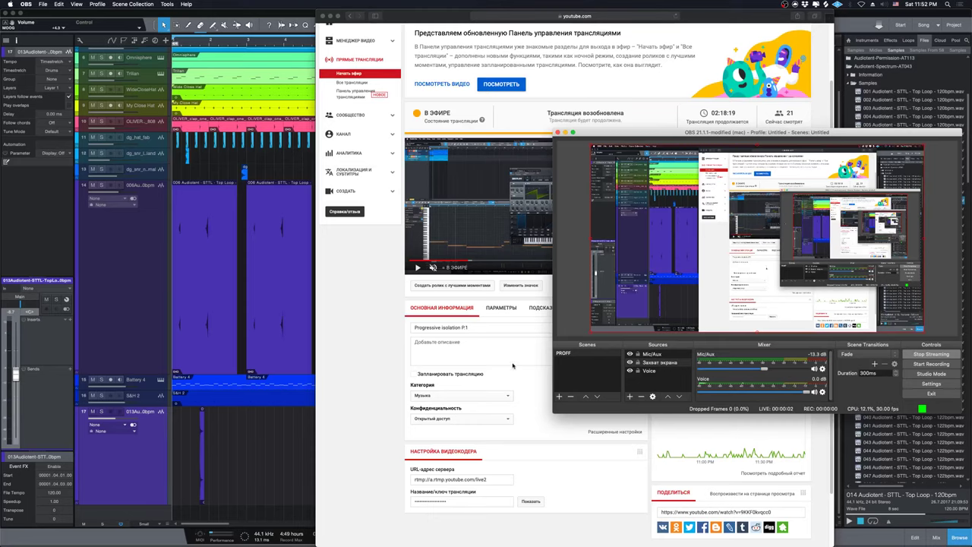
left_click(526, 383)
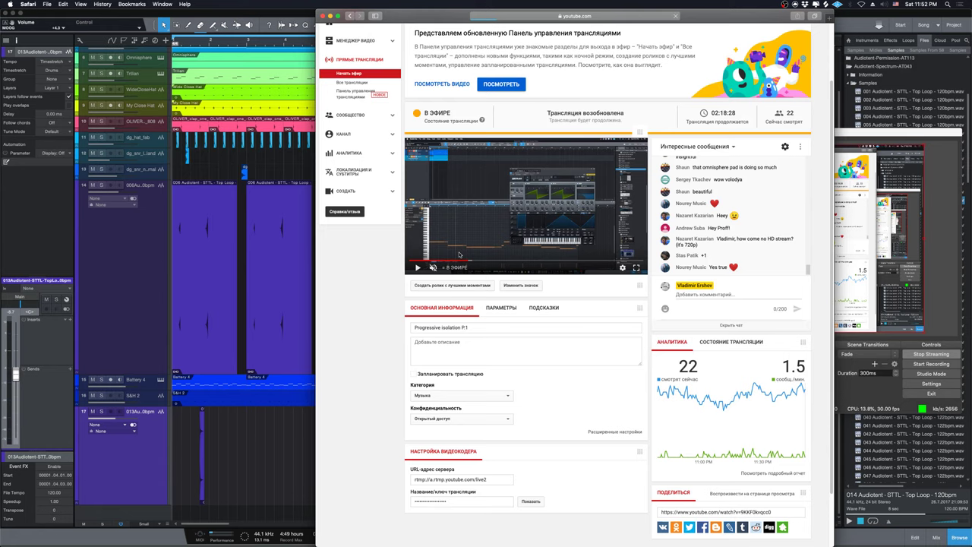
Reload the dashboard, set the full-screen preview to 720p, then show the ПАРАМЕТРЫ DVR and latency options.
key("super+r")
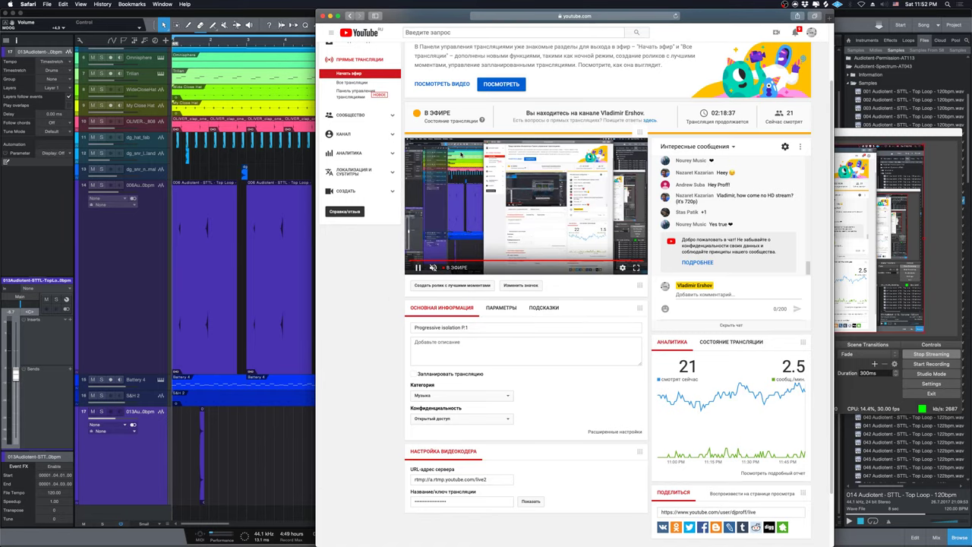
double_click(458, 187)
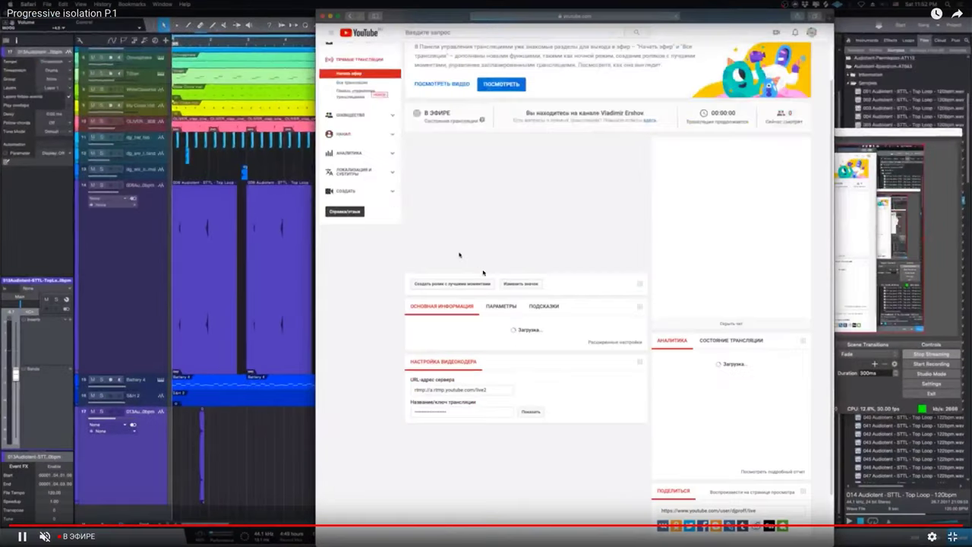
left_click(932, 536)
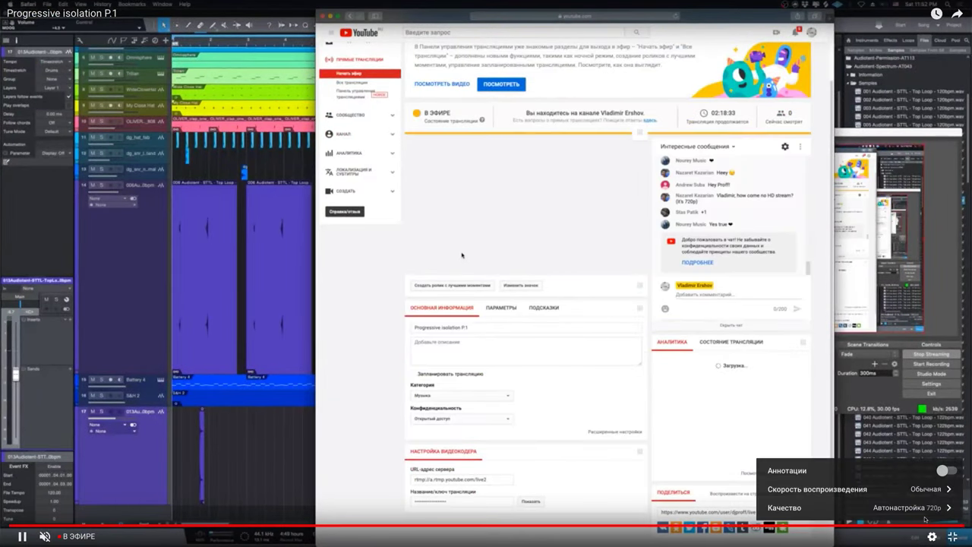
left_click(915, 522)
left_click(898, 427)
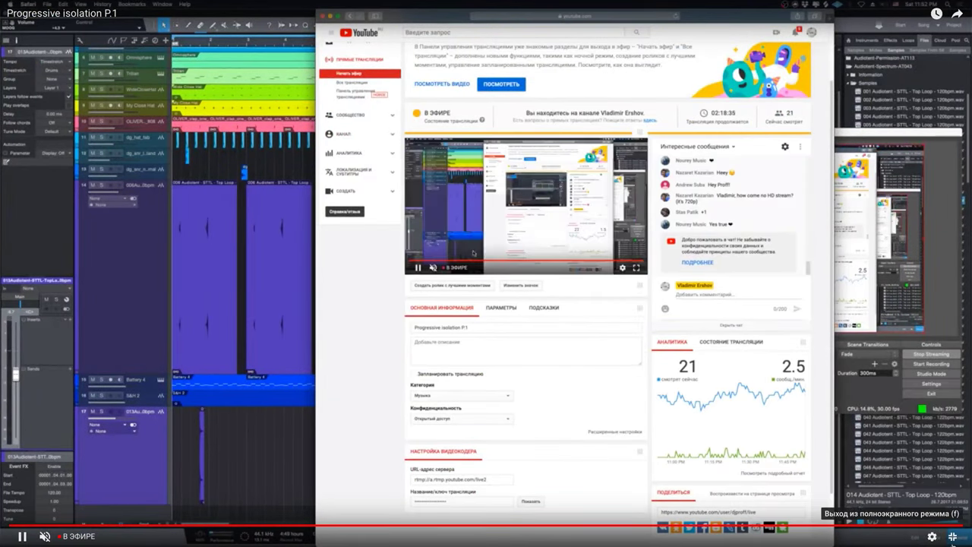
left_click(932, 537)
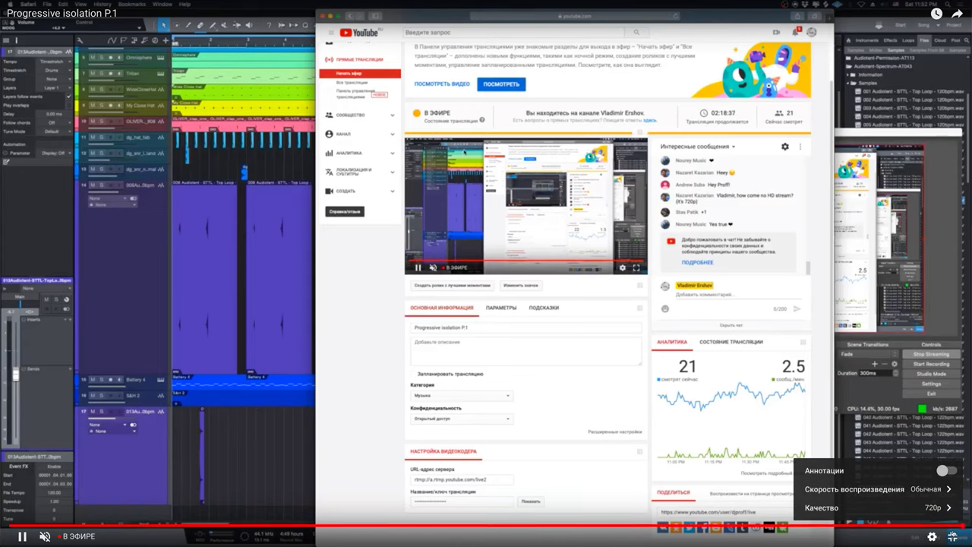
key("Escape")
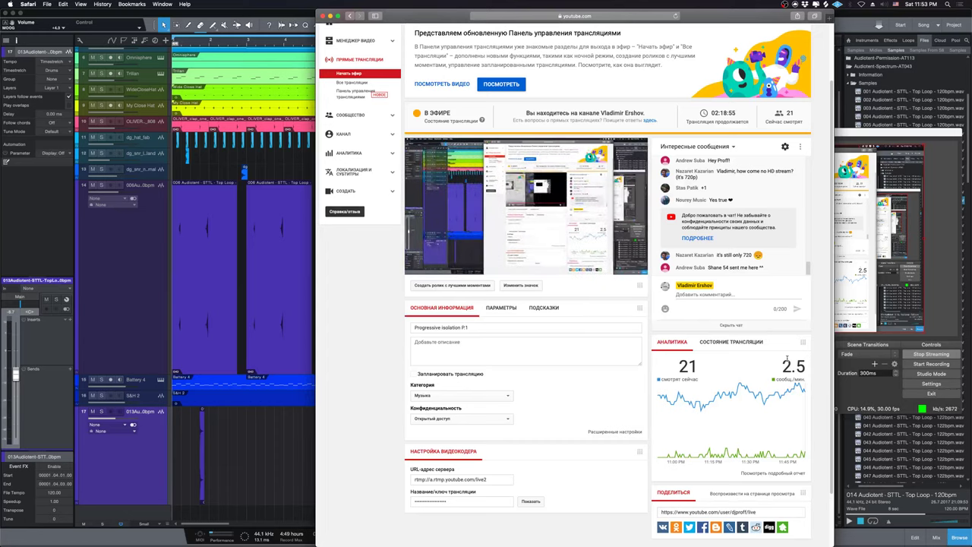
left_click(501, 313)
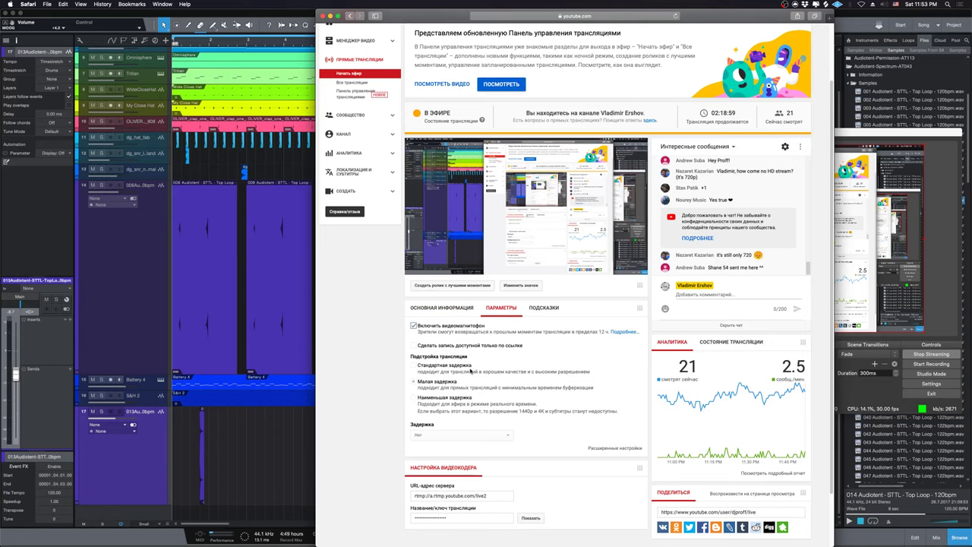